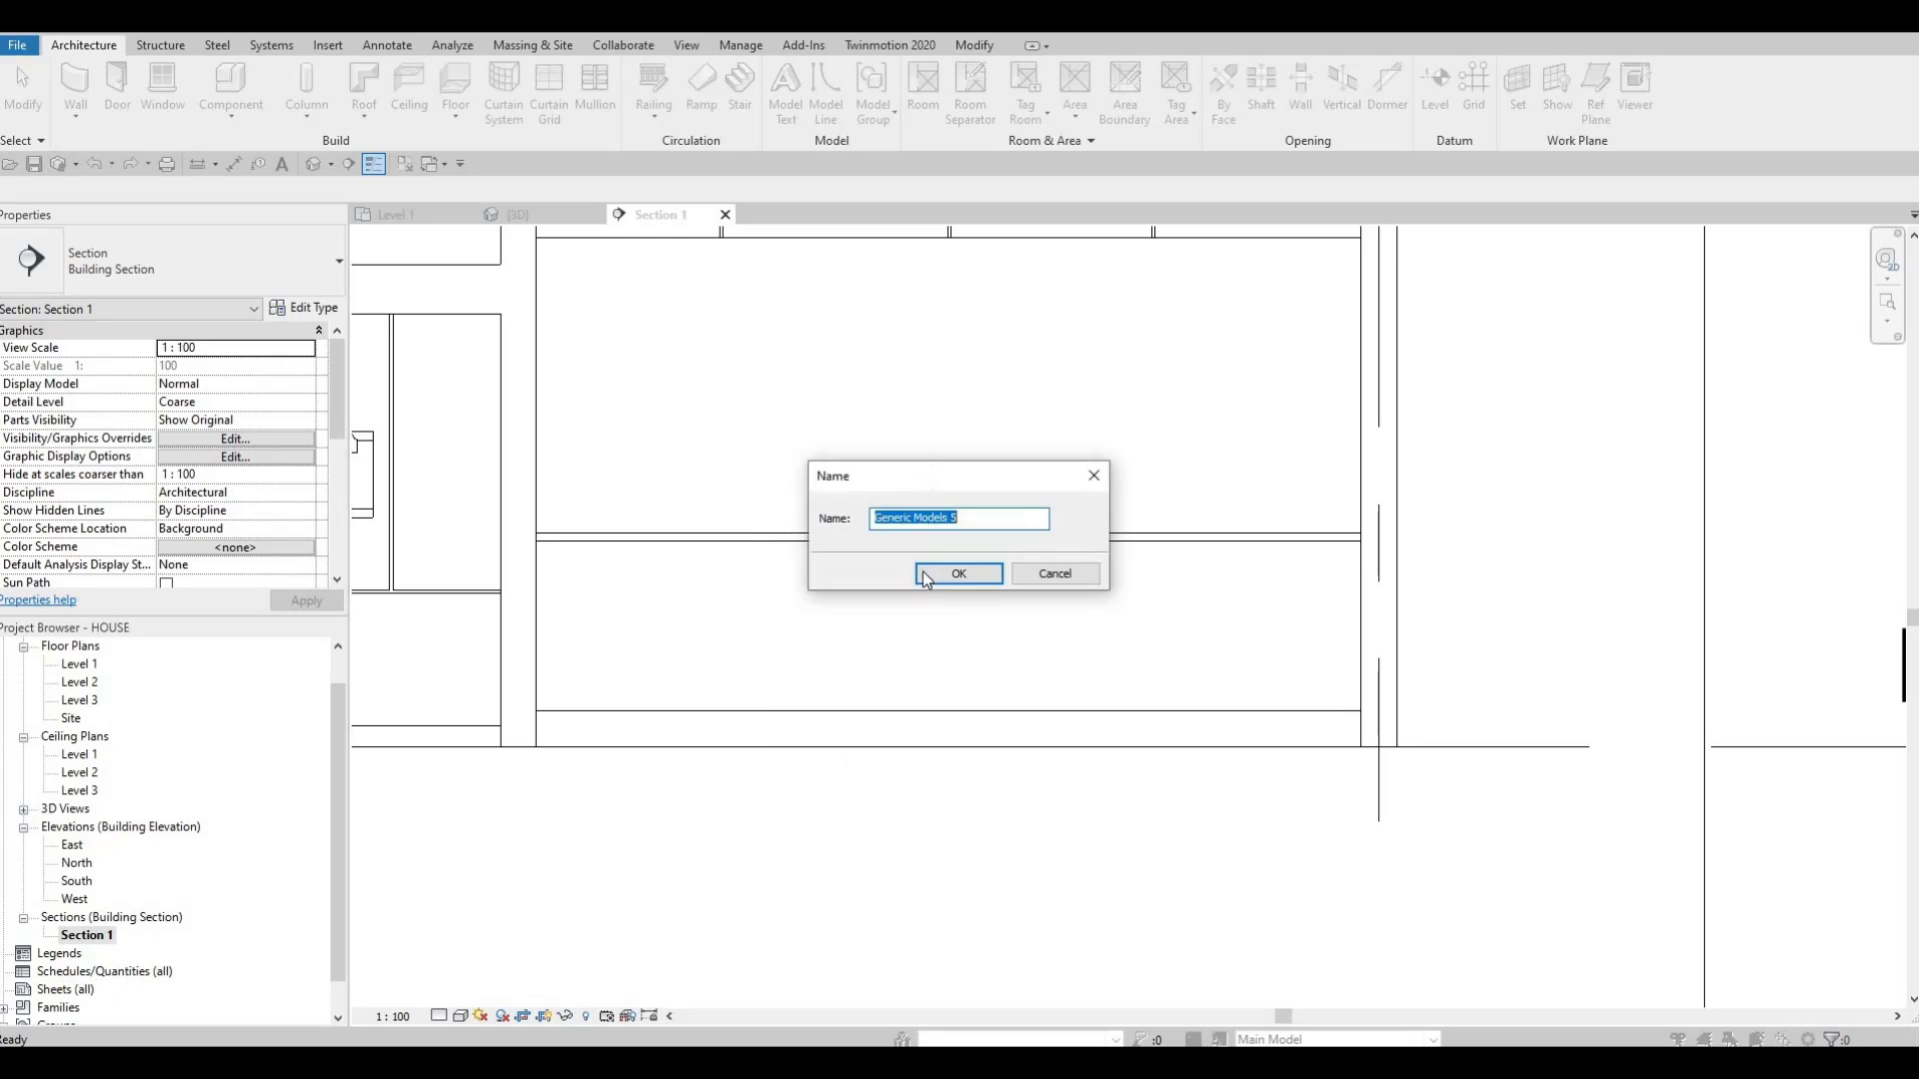
- Accept the suggested name for the in-place model and start an extrusion on the base cabinet's front face as work plane
left_click(973, 570)
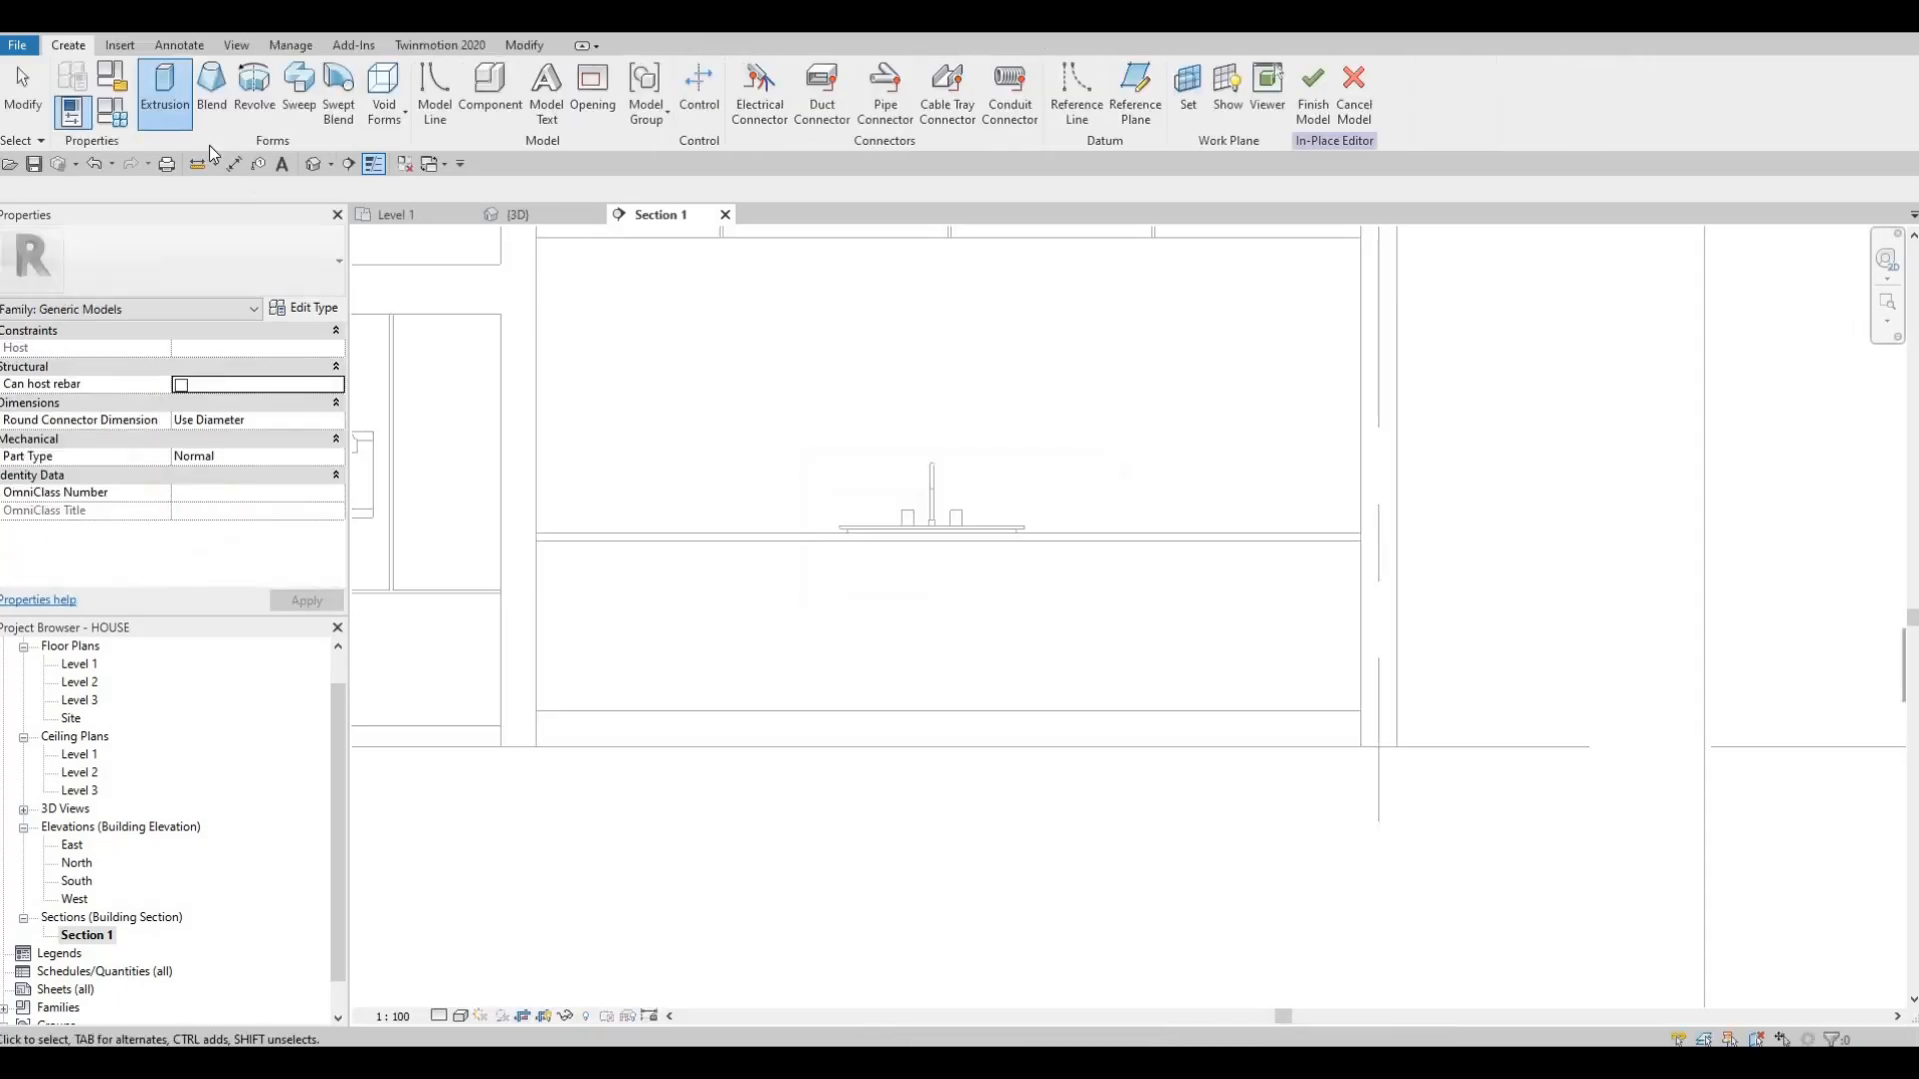
left_click(164, 92)
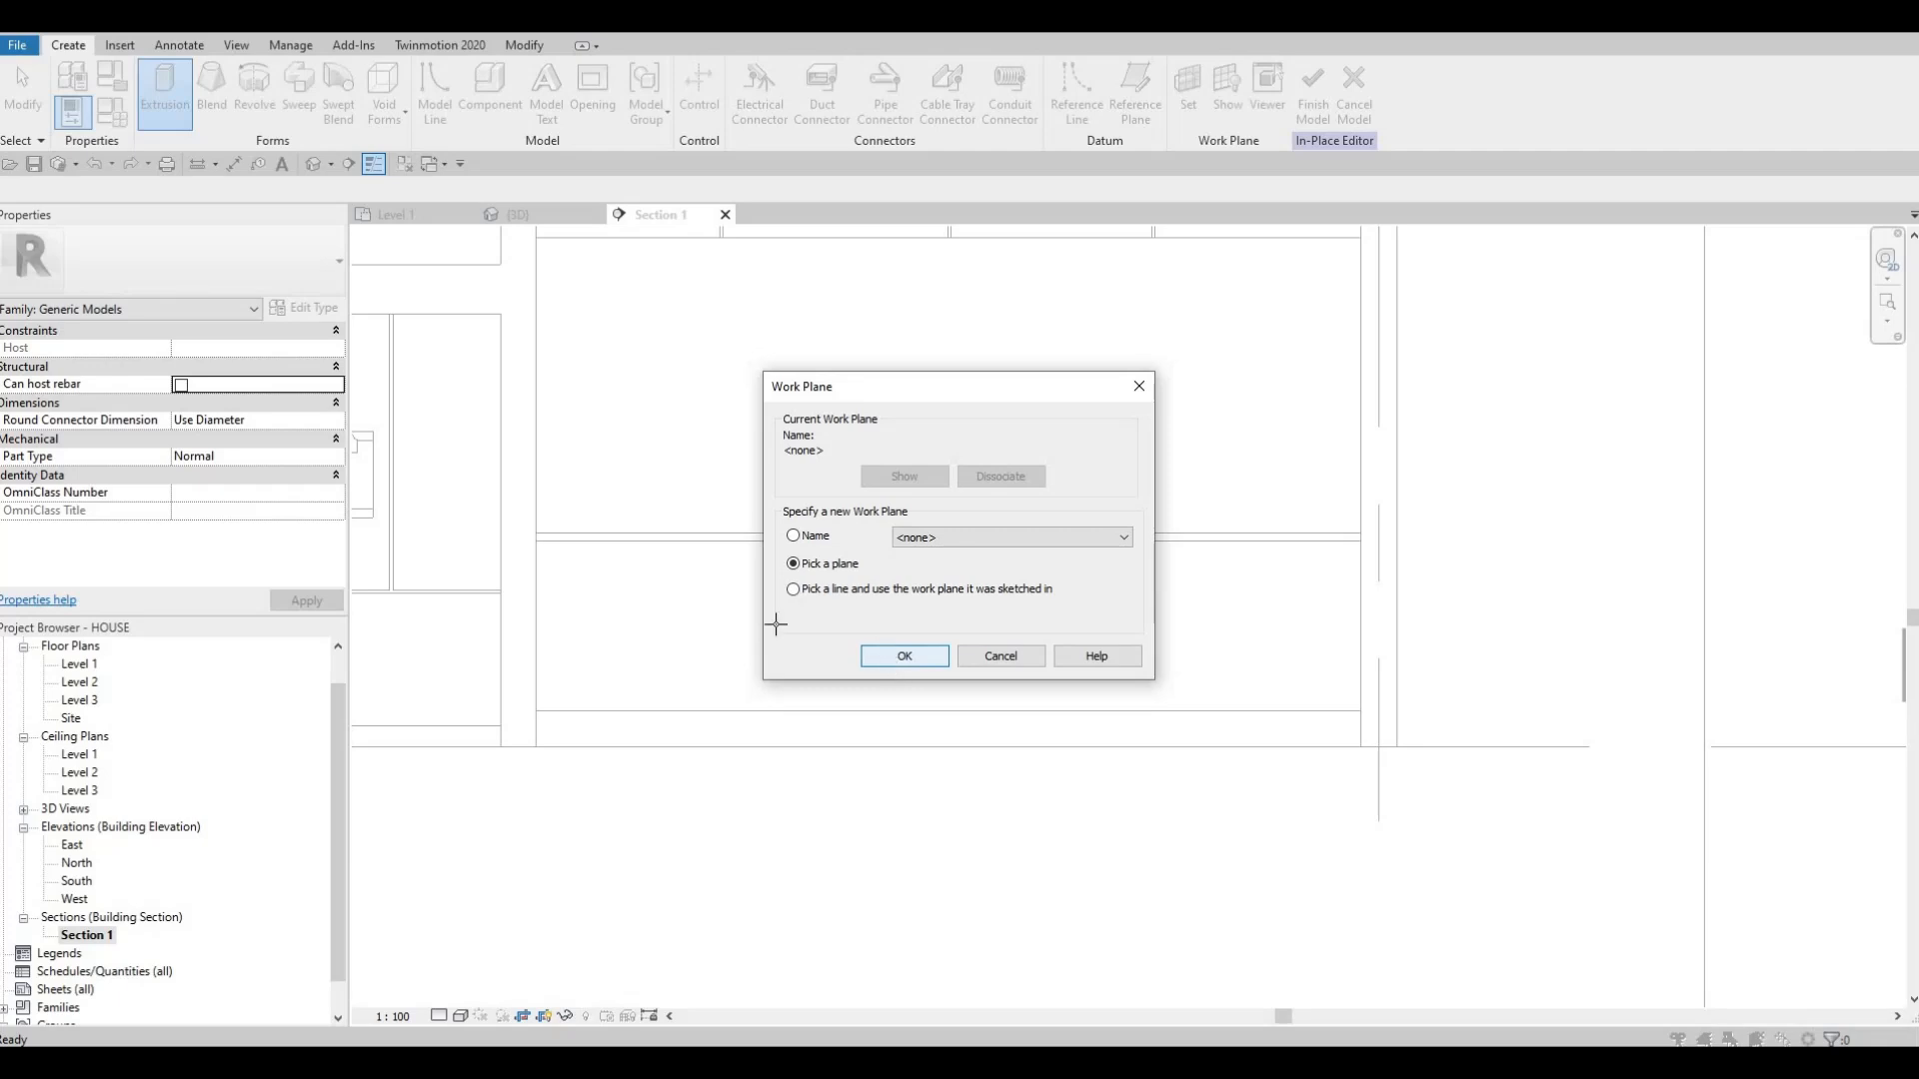
key("Return")
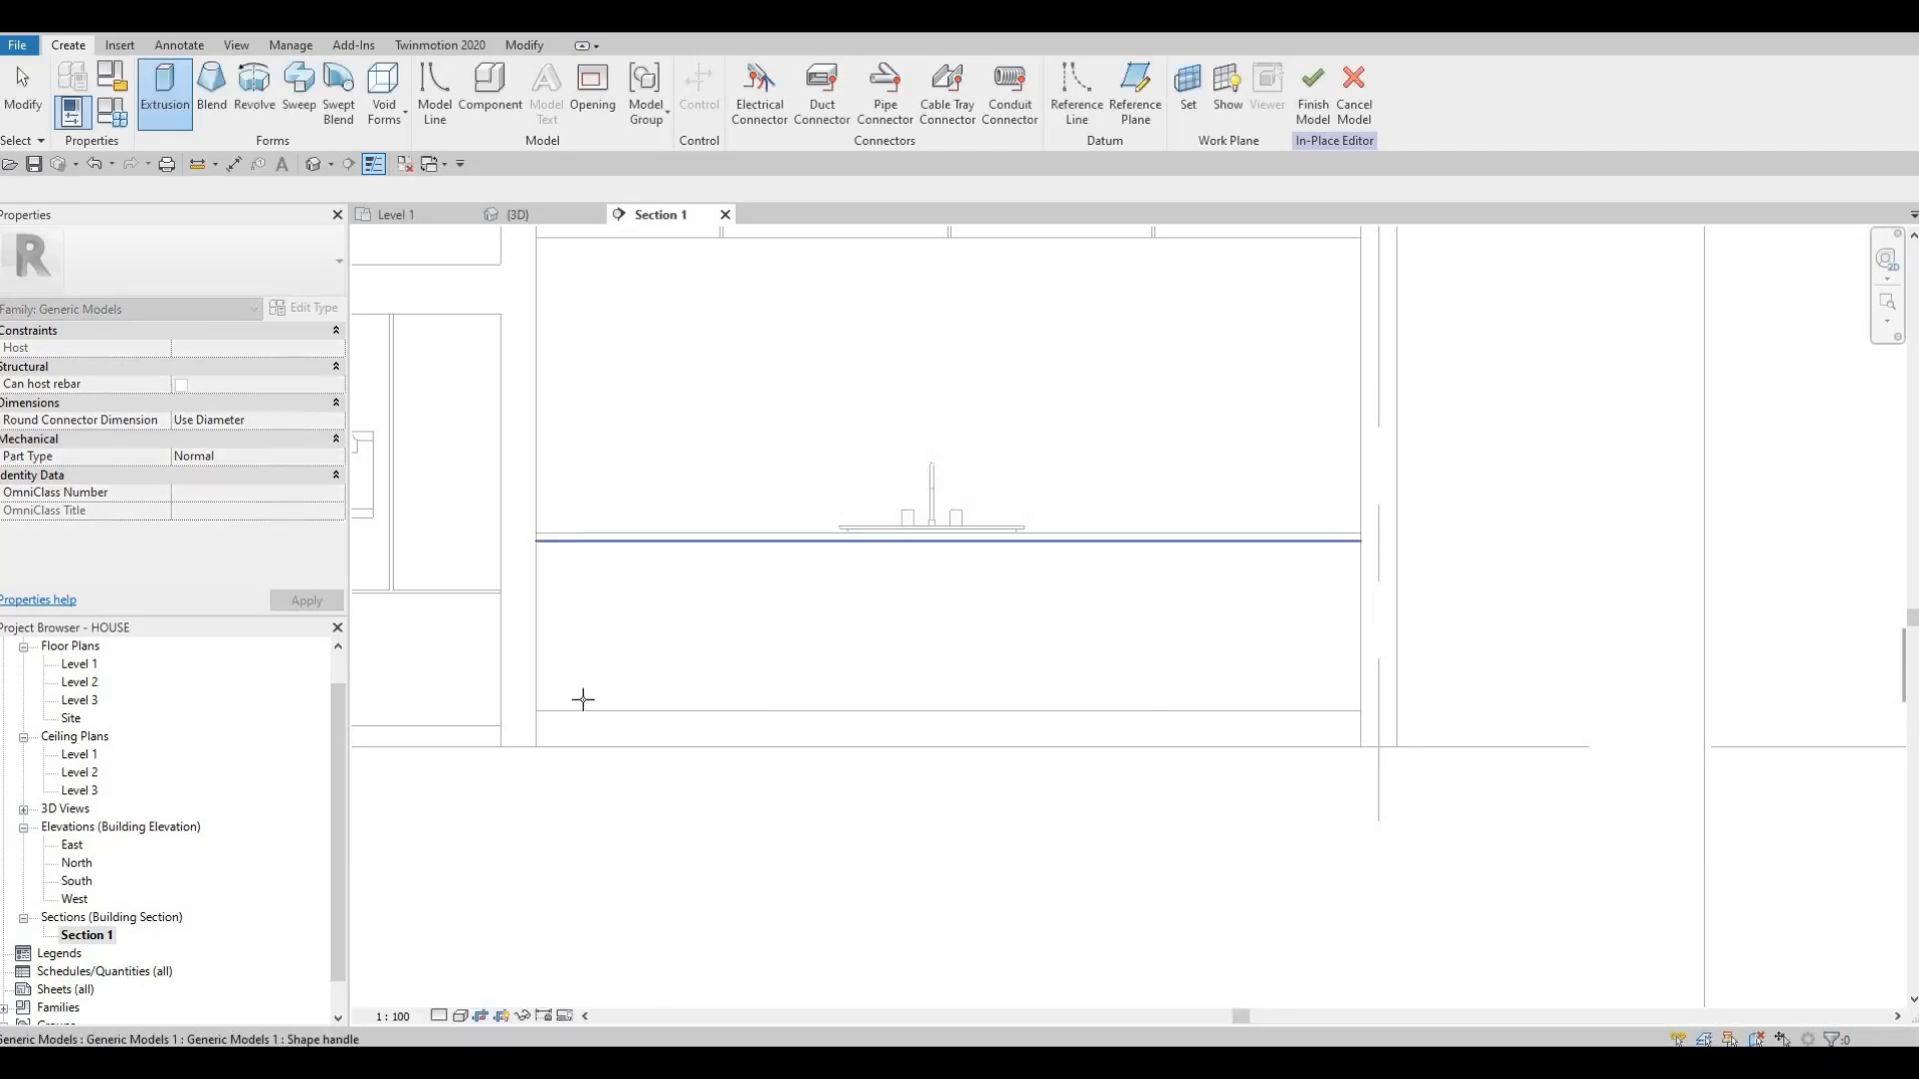
left_click(583, 702)
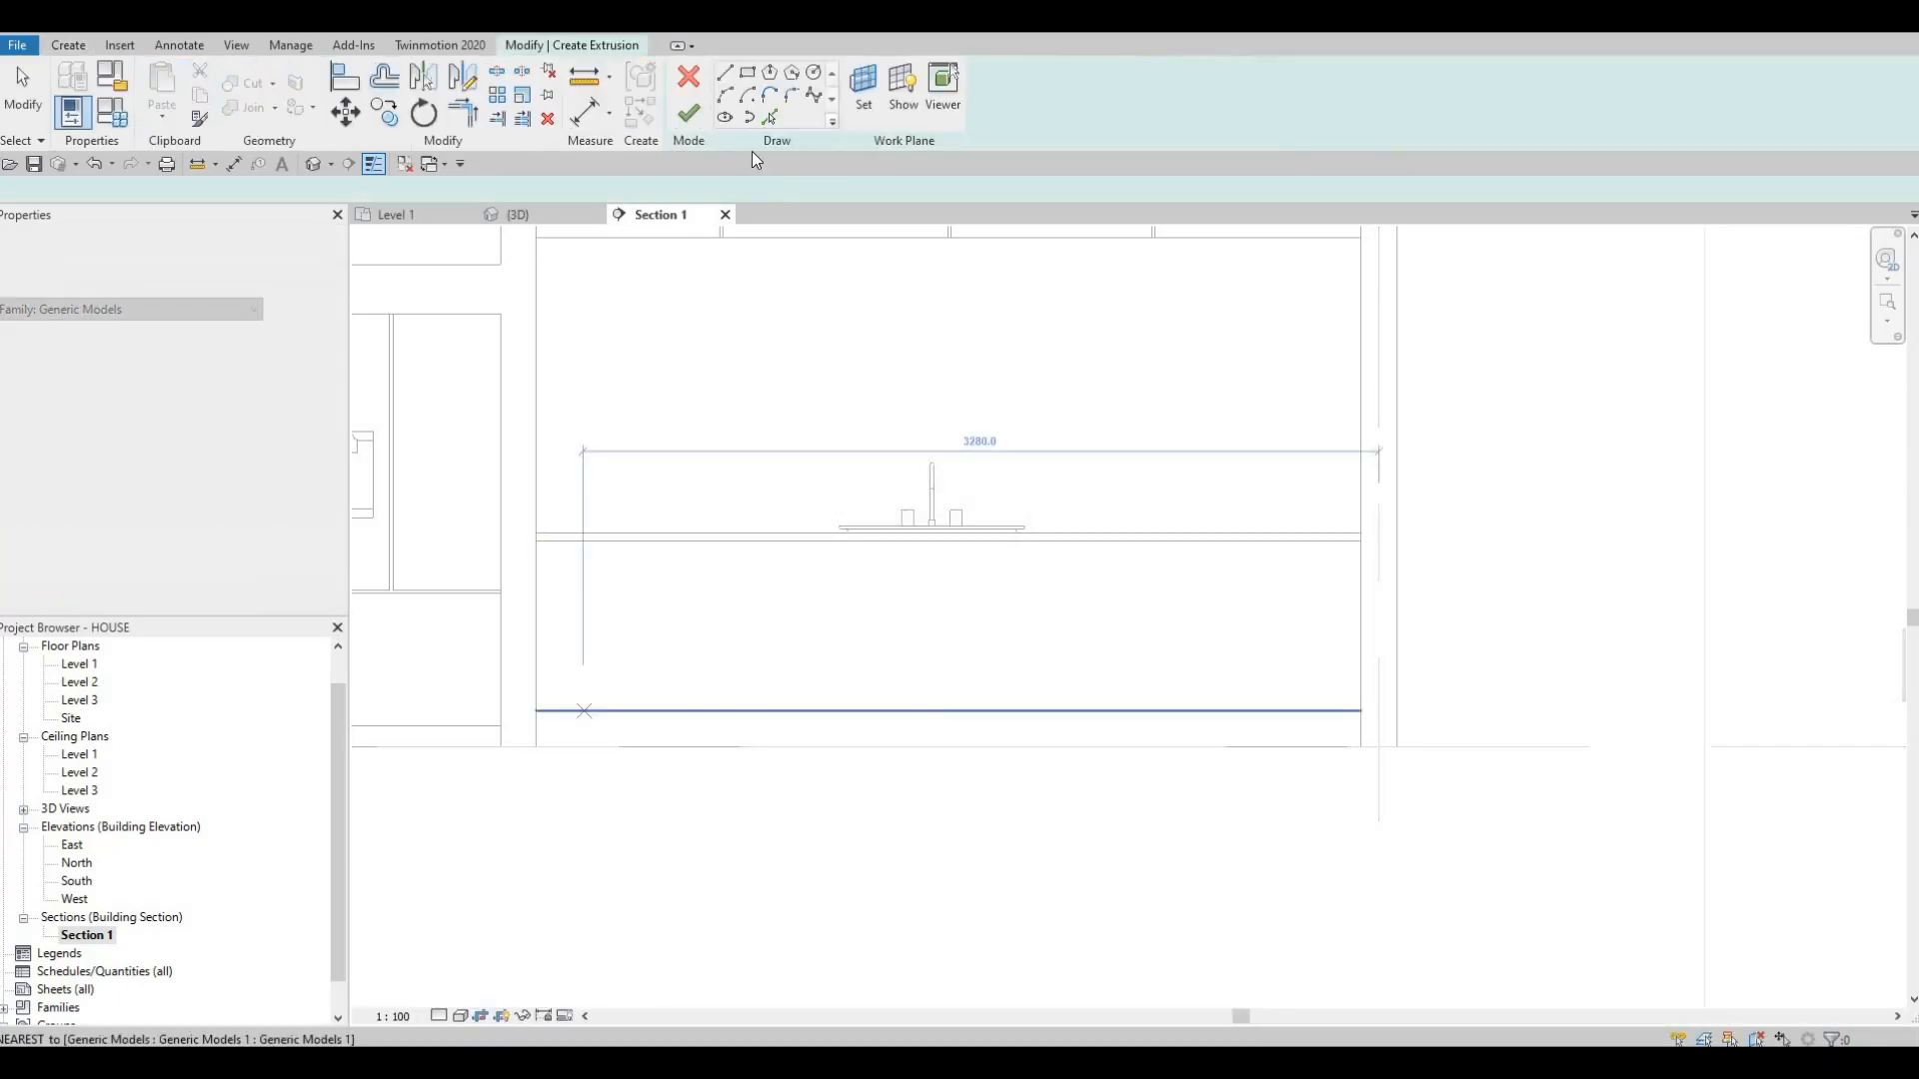
- Sketch a rectangle 3400 by 700 covering the base cabinet front, from the countertop's underside down to the plinth line
left_click(747, 76)
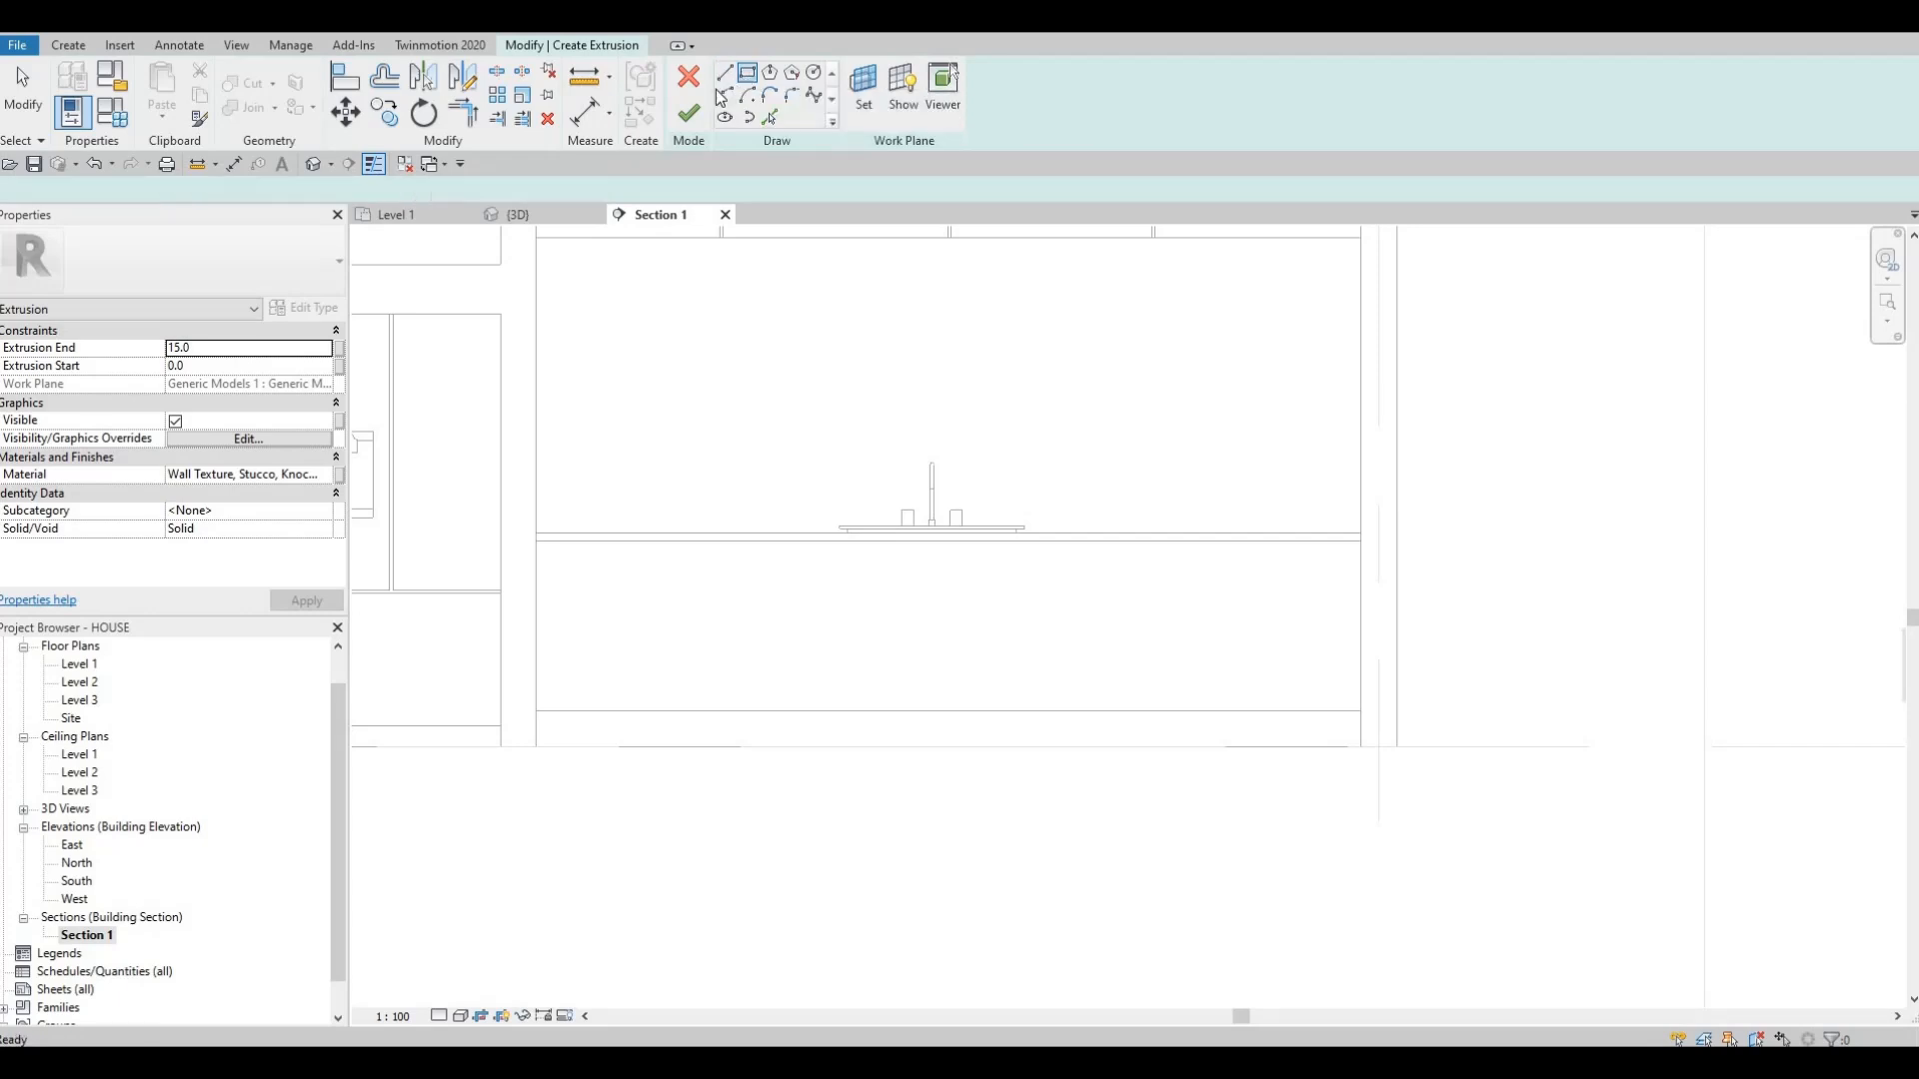
left_click(542, 546)
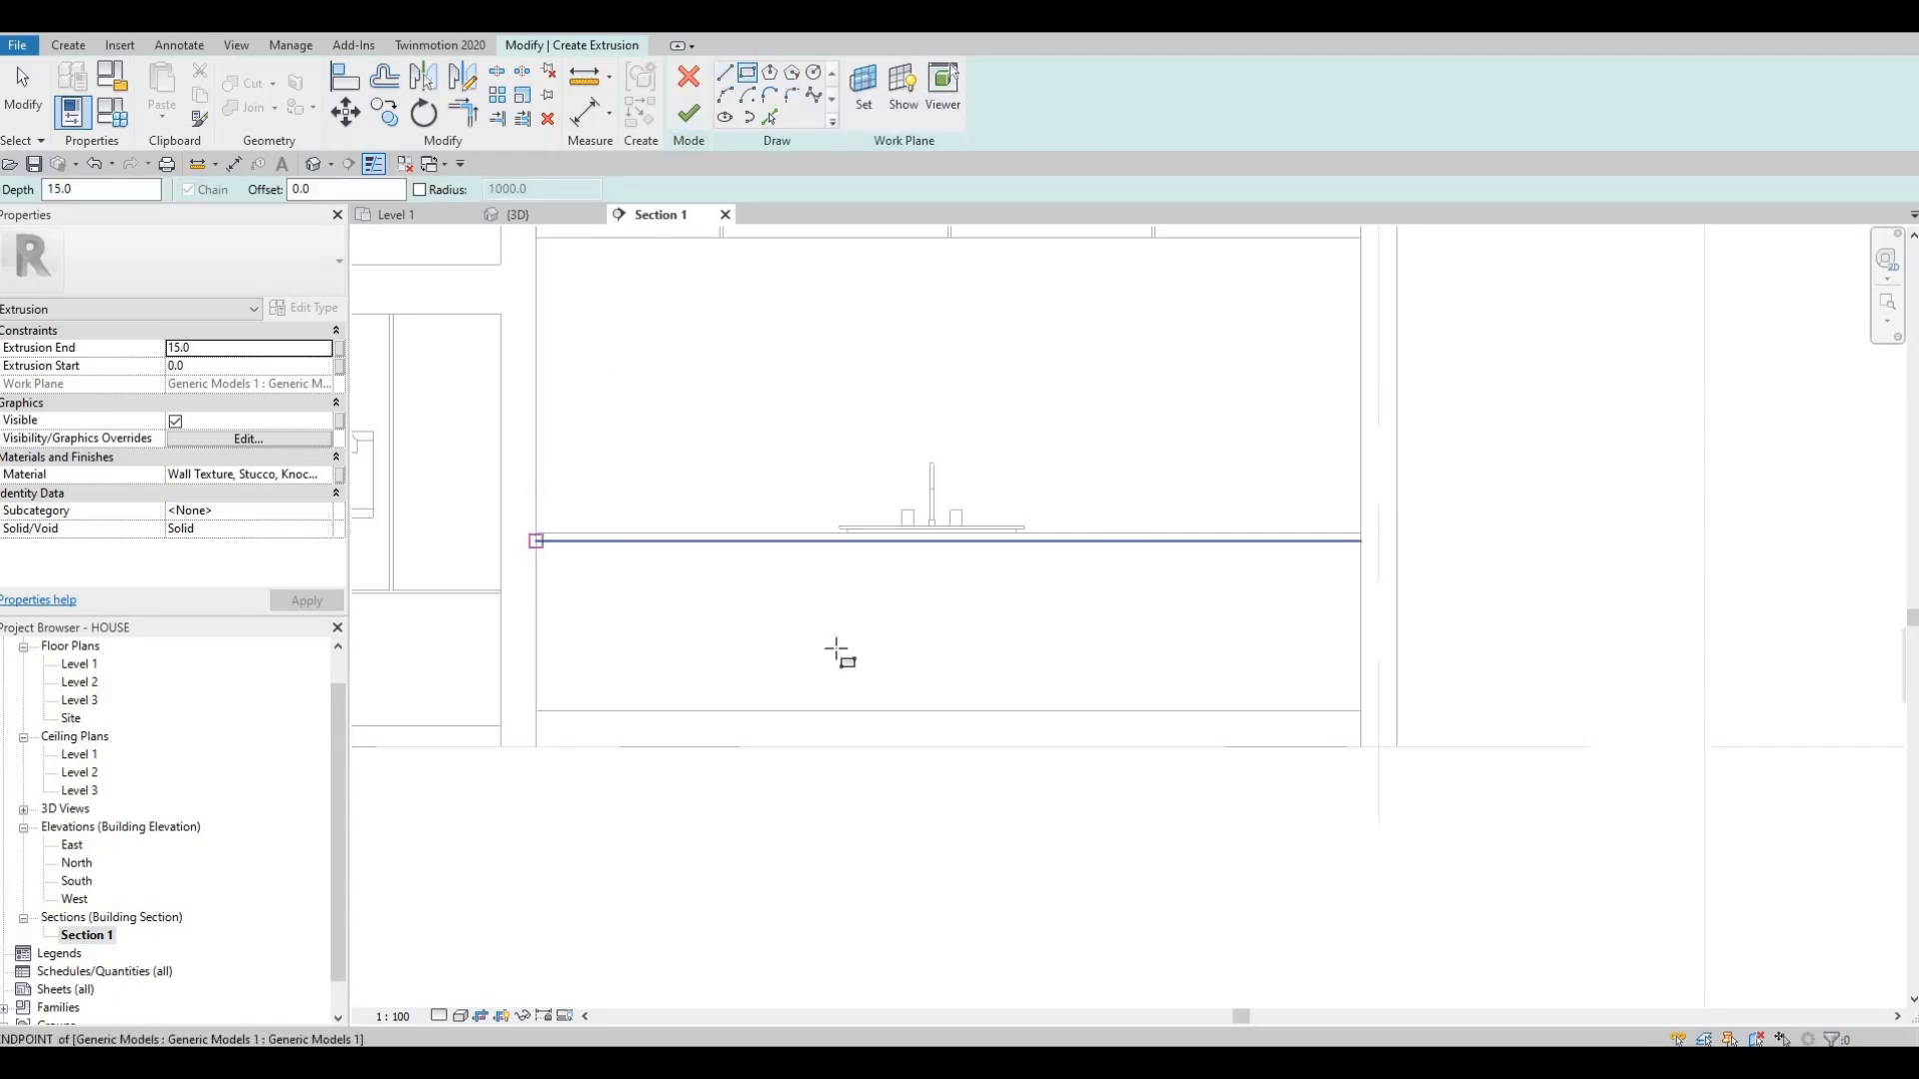
left_click(1359, 712)
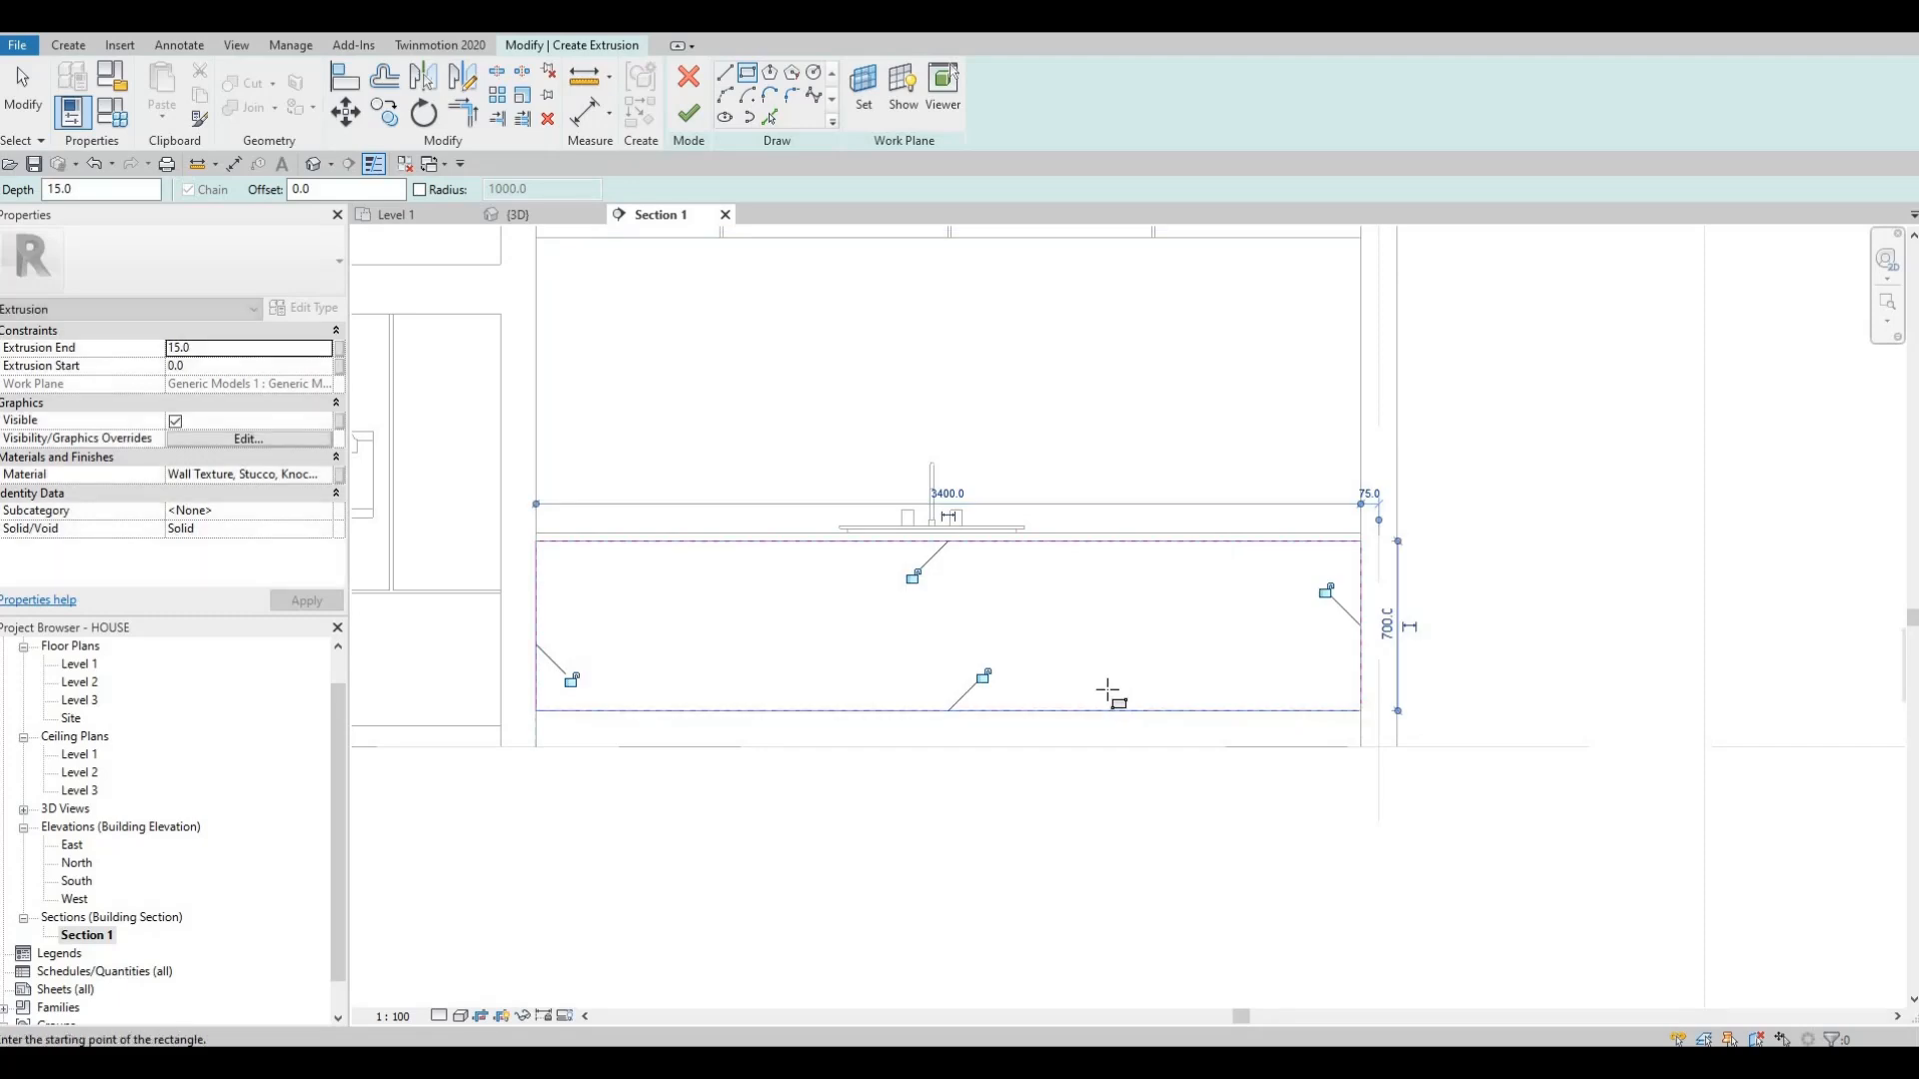
key("Escape")
key("Escape")
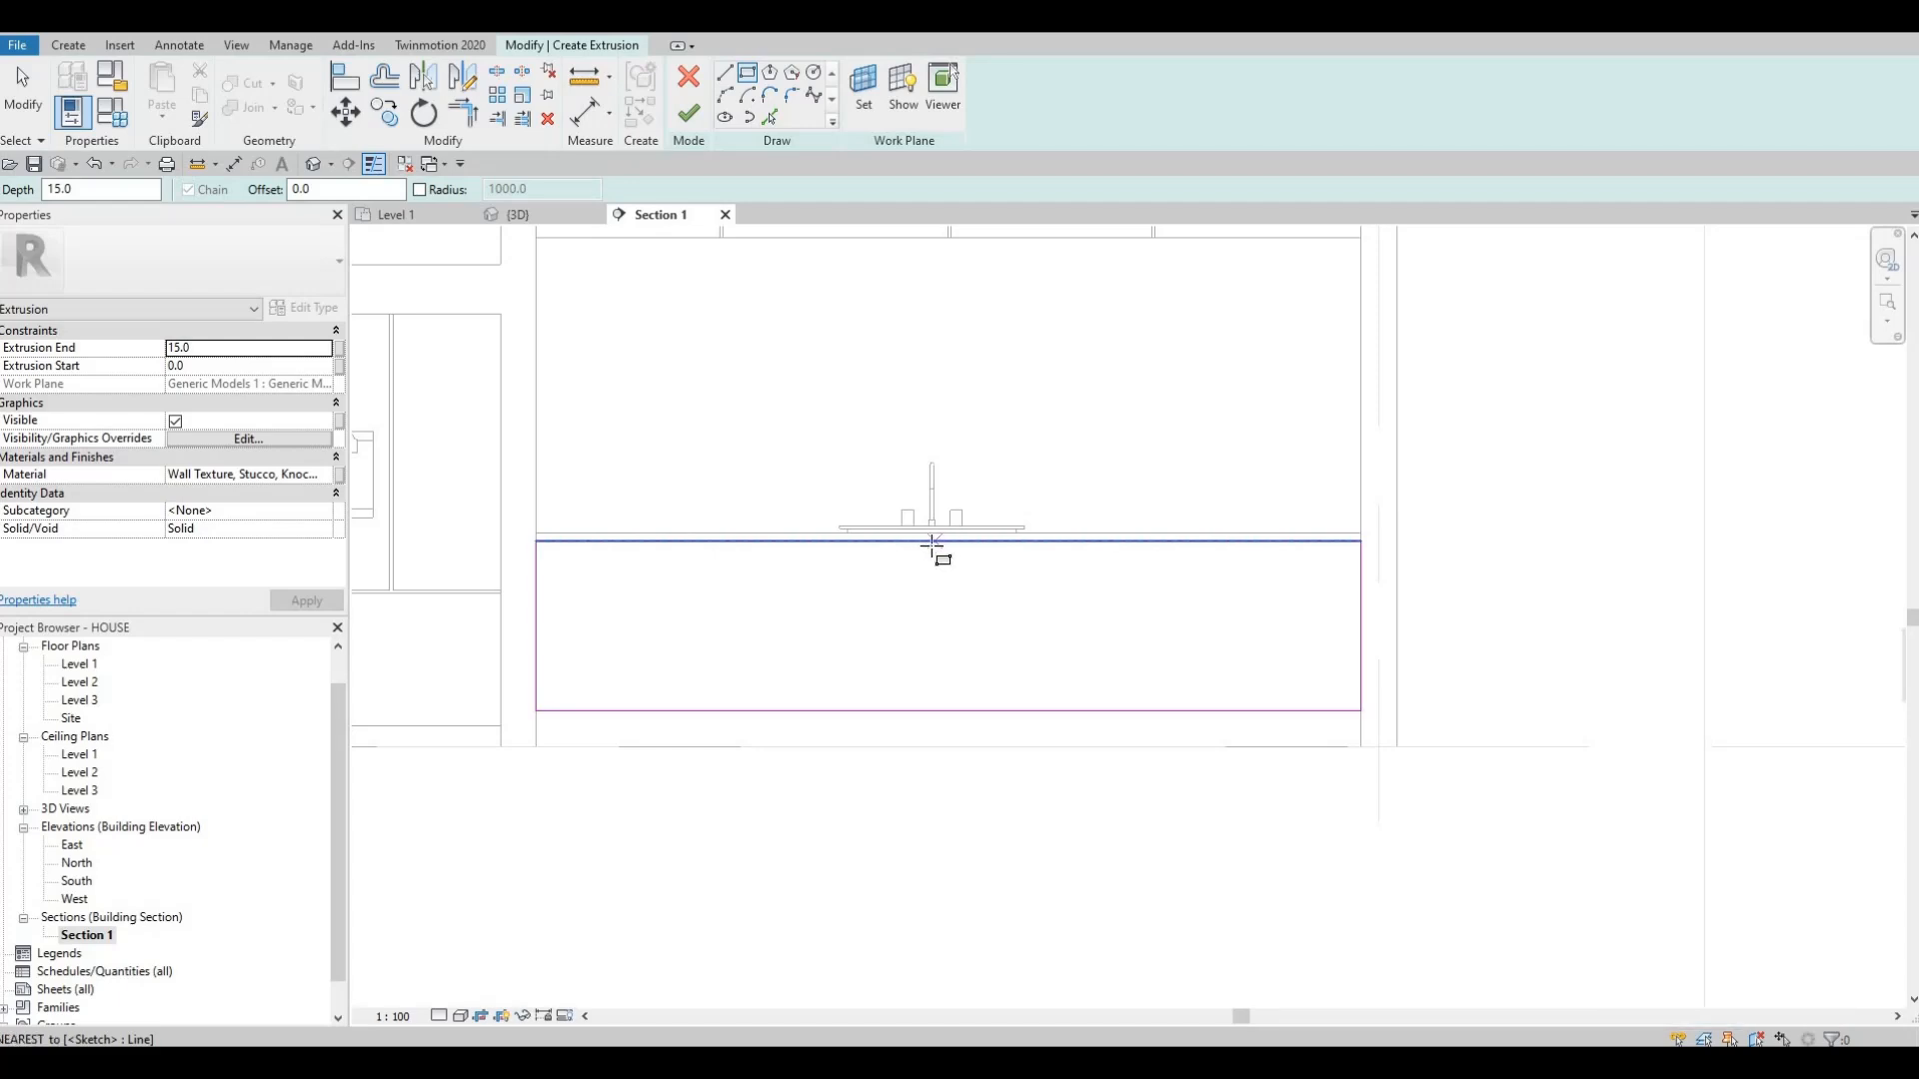
- Sketch a narrow vertical rectangle about 19 wide and 700 high below the faucet, spanning the full height of the cabinet outline
scroll(931, 546, "up", 2)
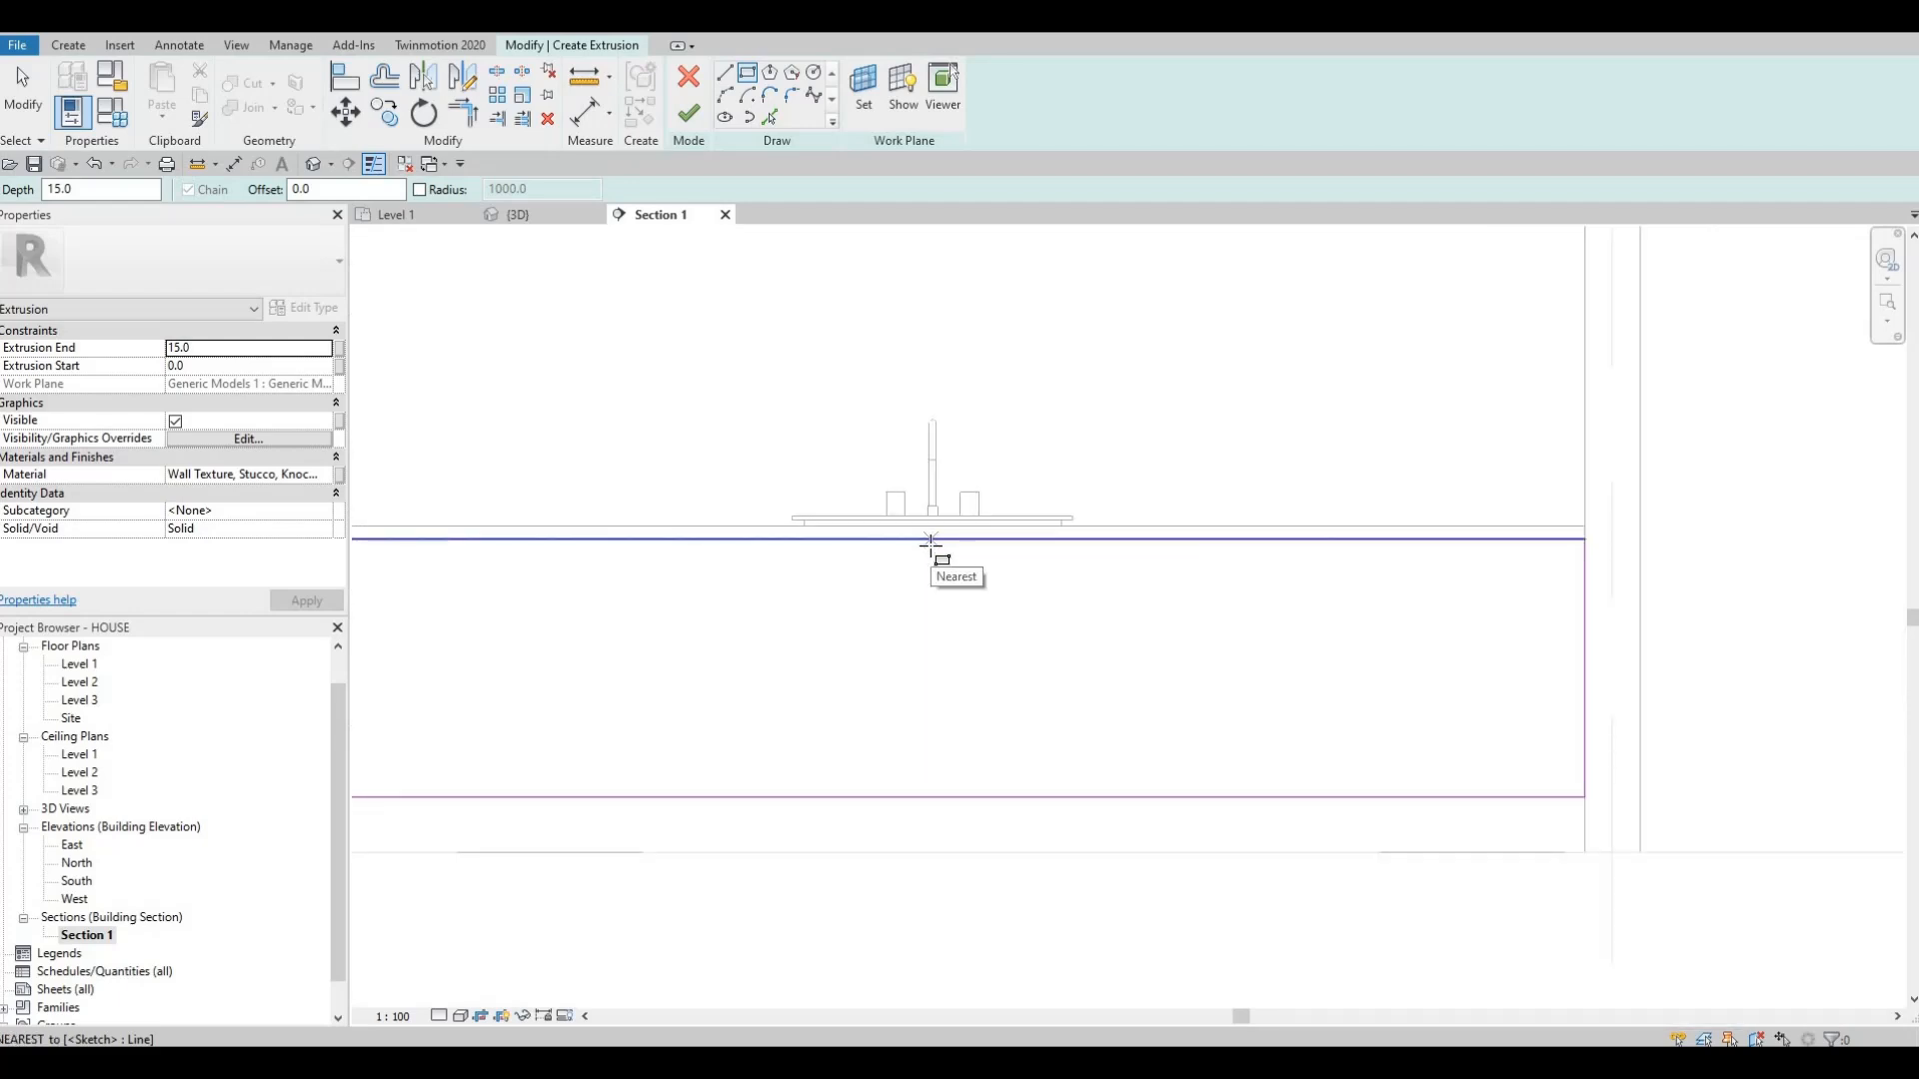
left_click(929, 540)
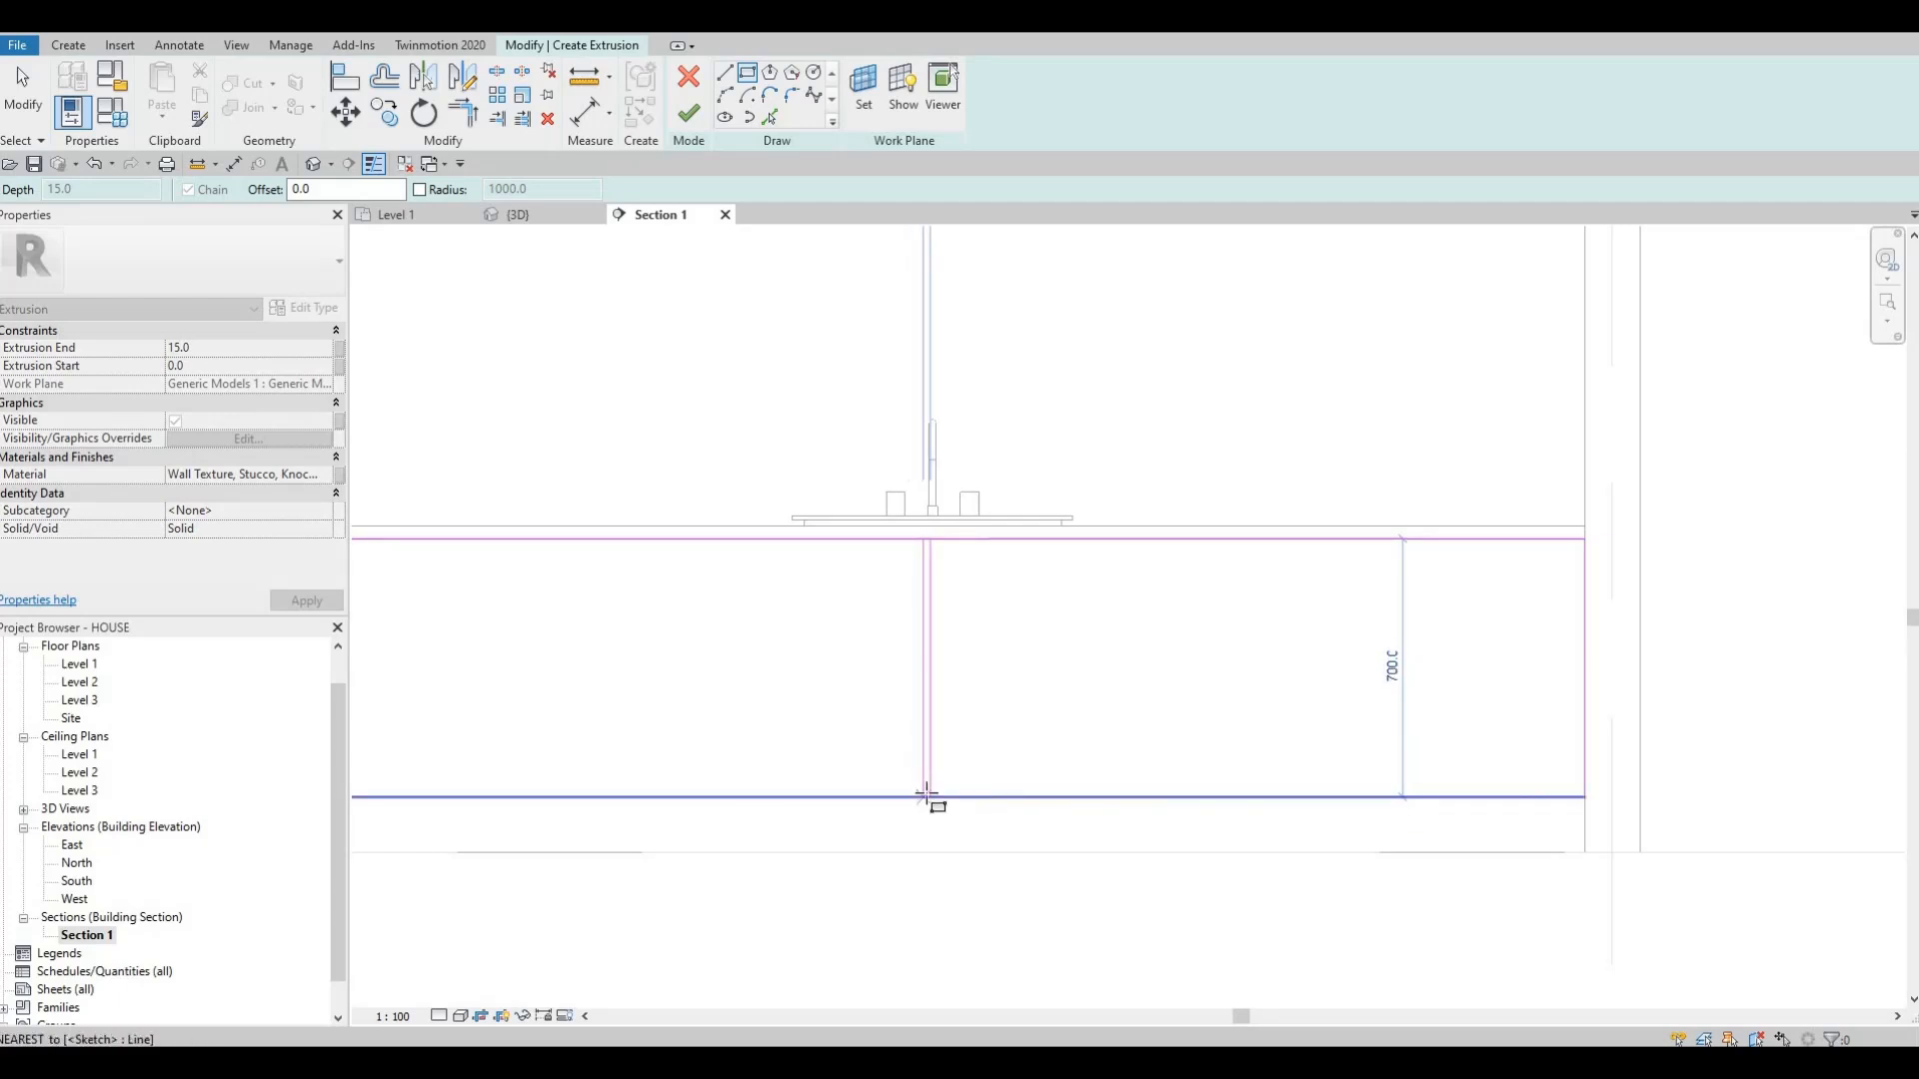
left_click(926, 797)
key("Escape")
key("Escape")
key("Escape")
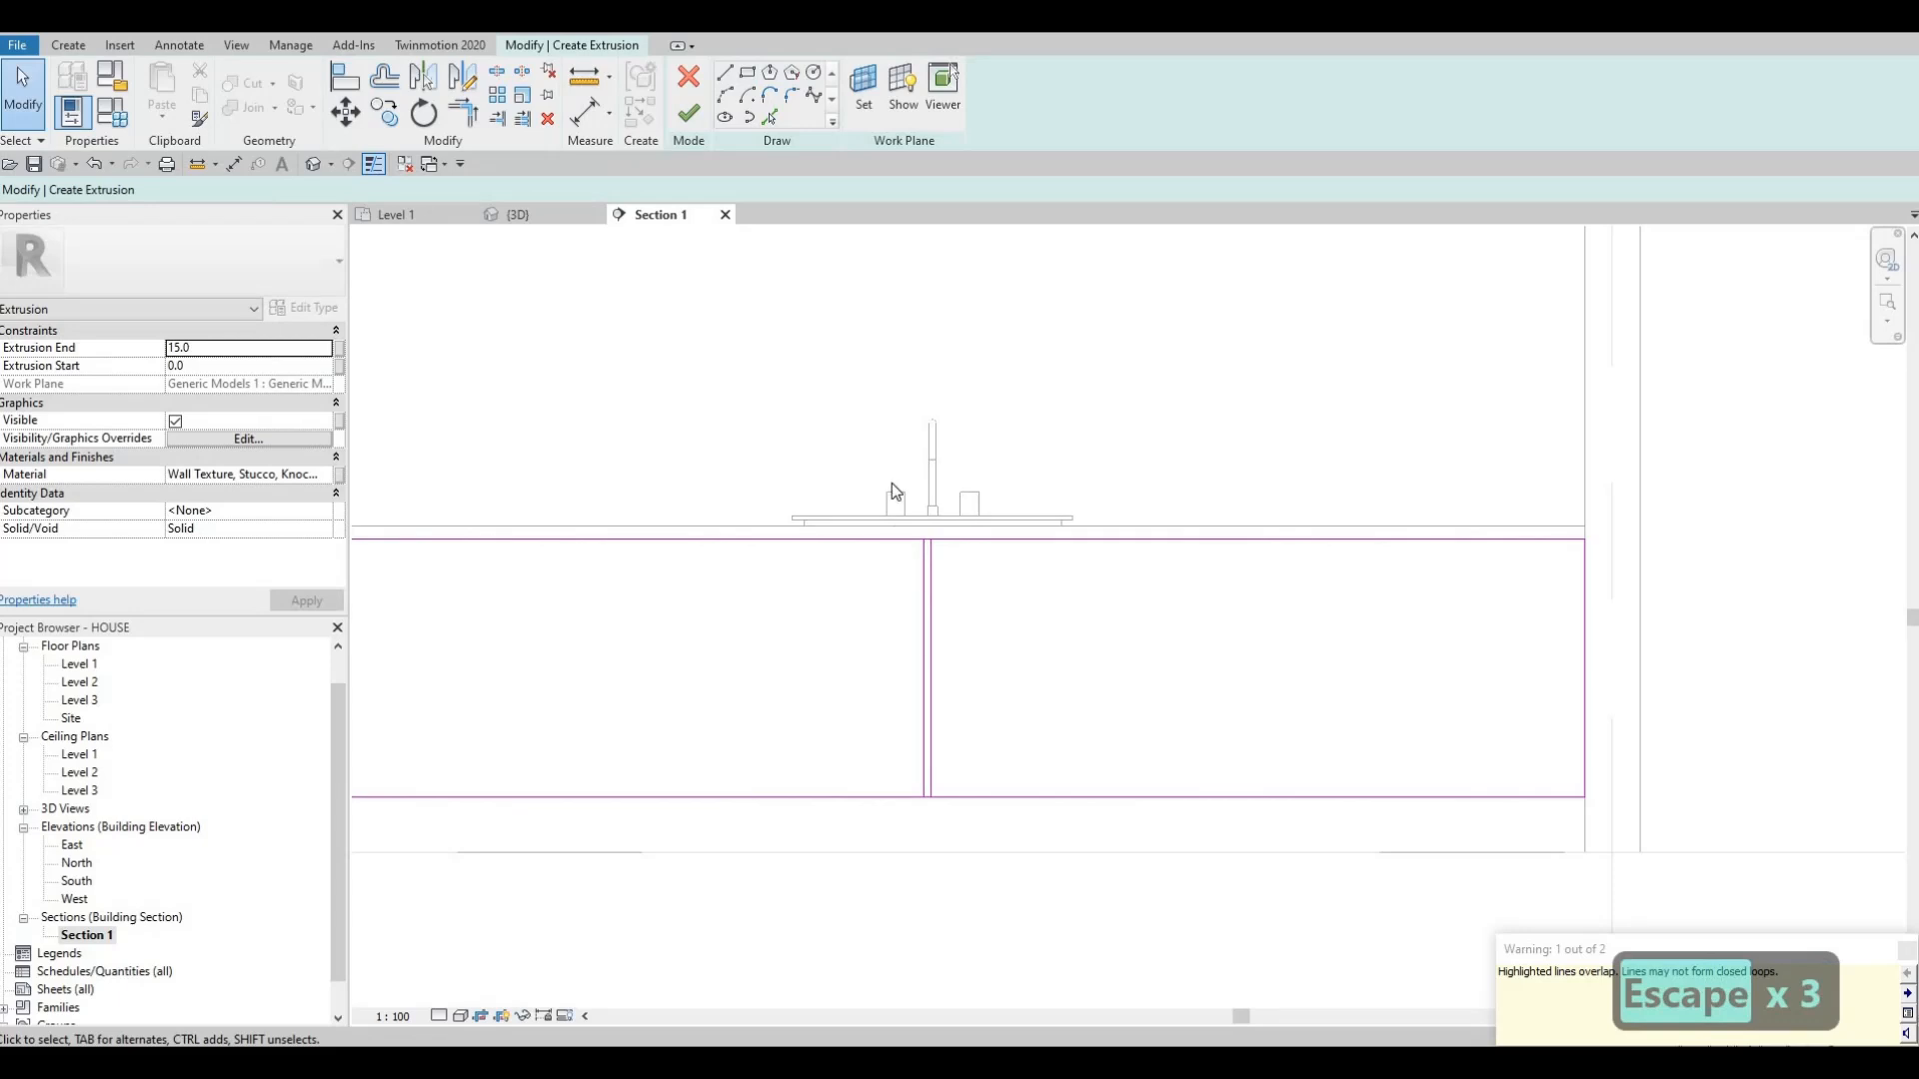
- Nudge the narrow divider rectangle two increments to the right, beneath the faucet
left_click_drag(887, 447, 981, 843)
key("Right")
key("Right")
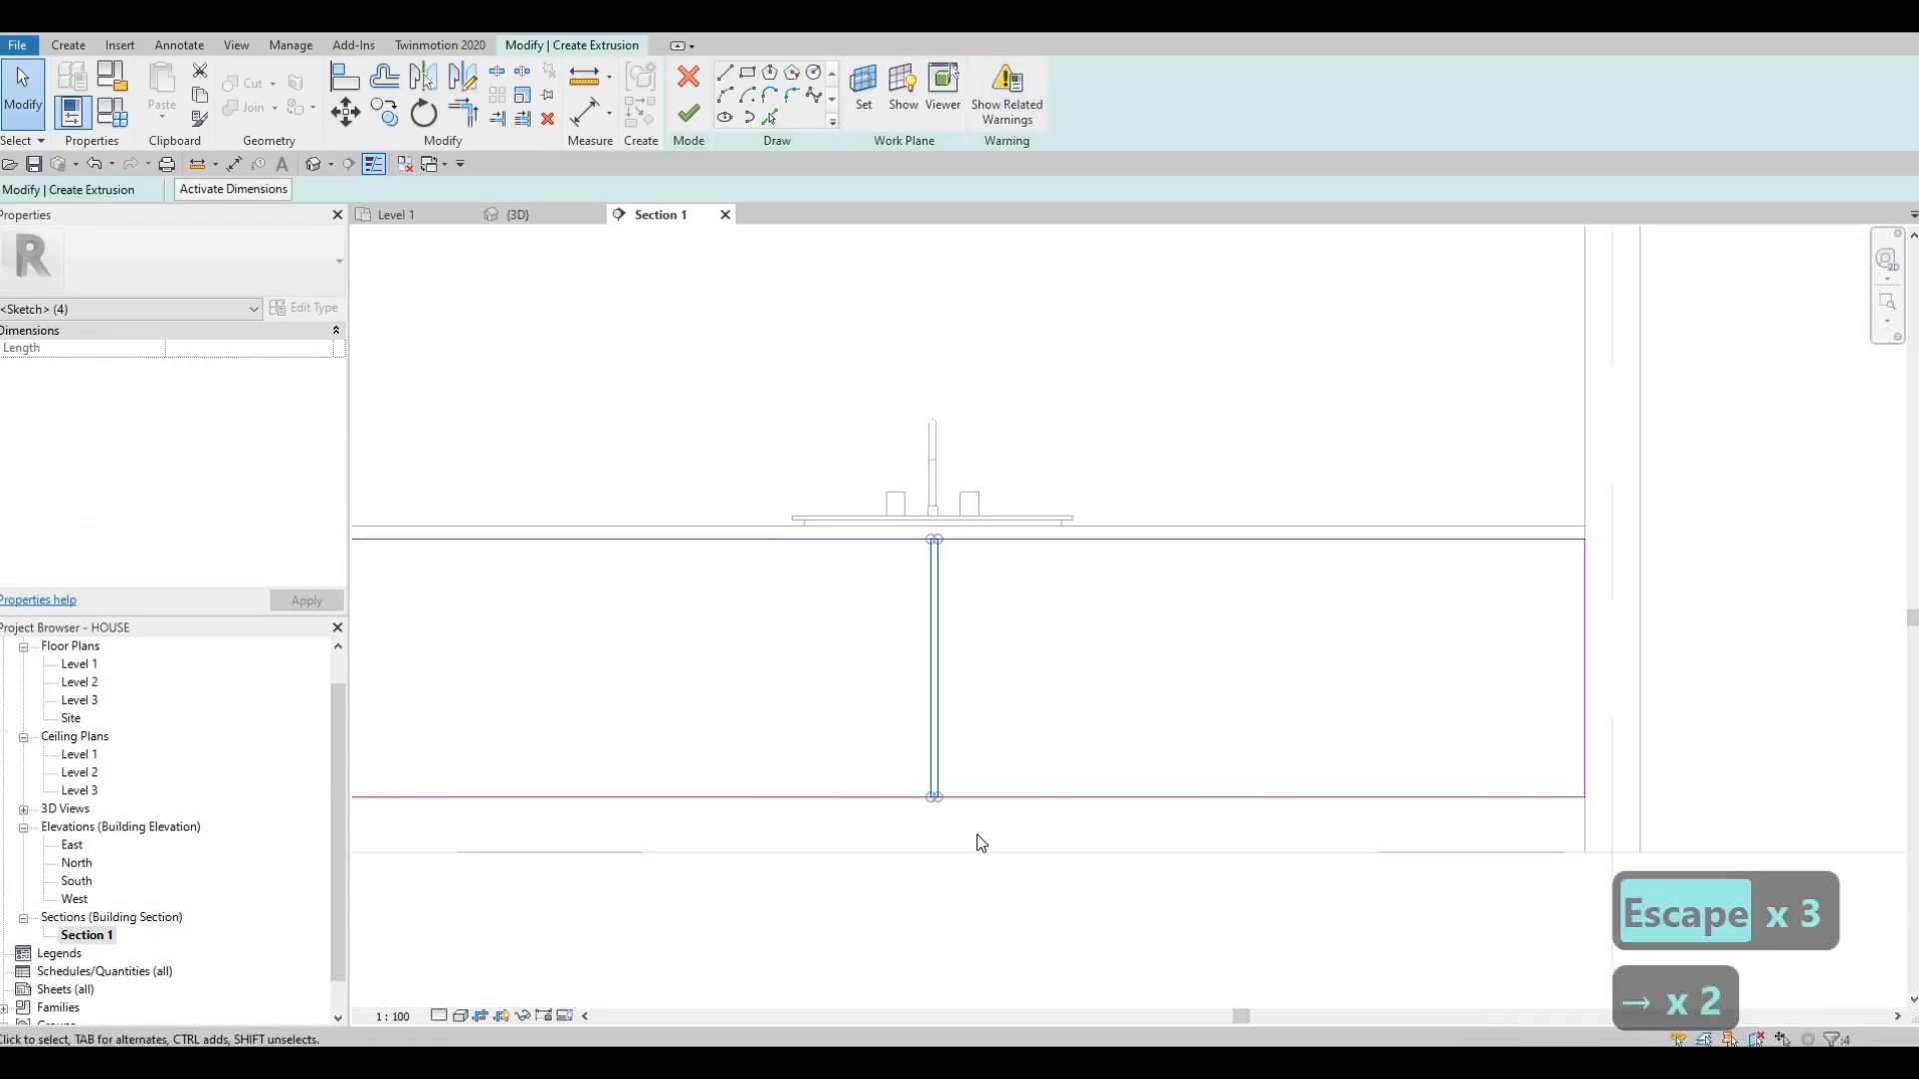
key("Escape")
- Set the narrow divider rectangle's width to 10
scroll(949, 536, "up", 3)
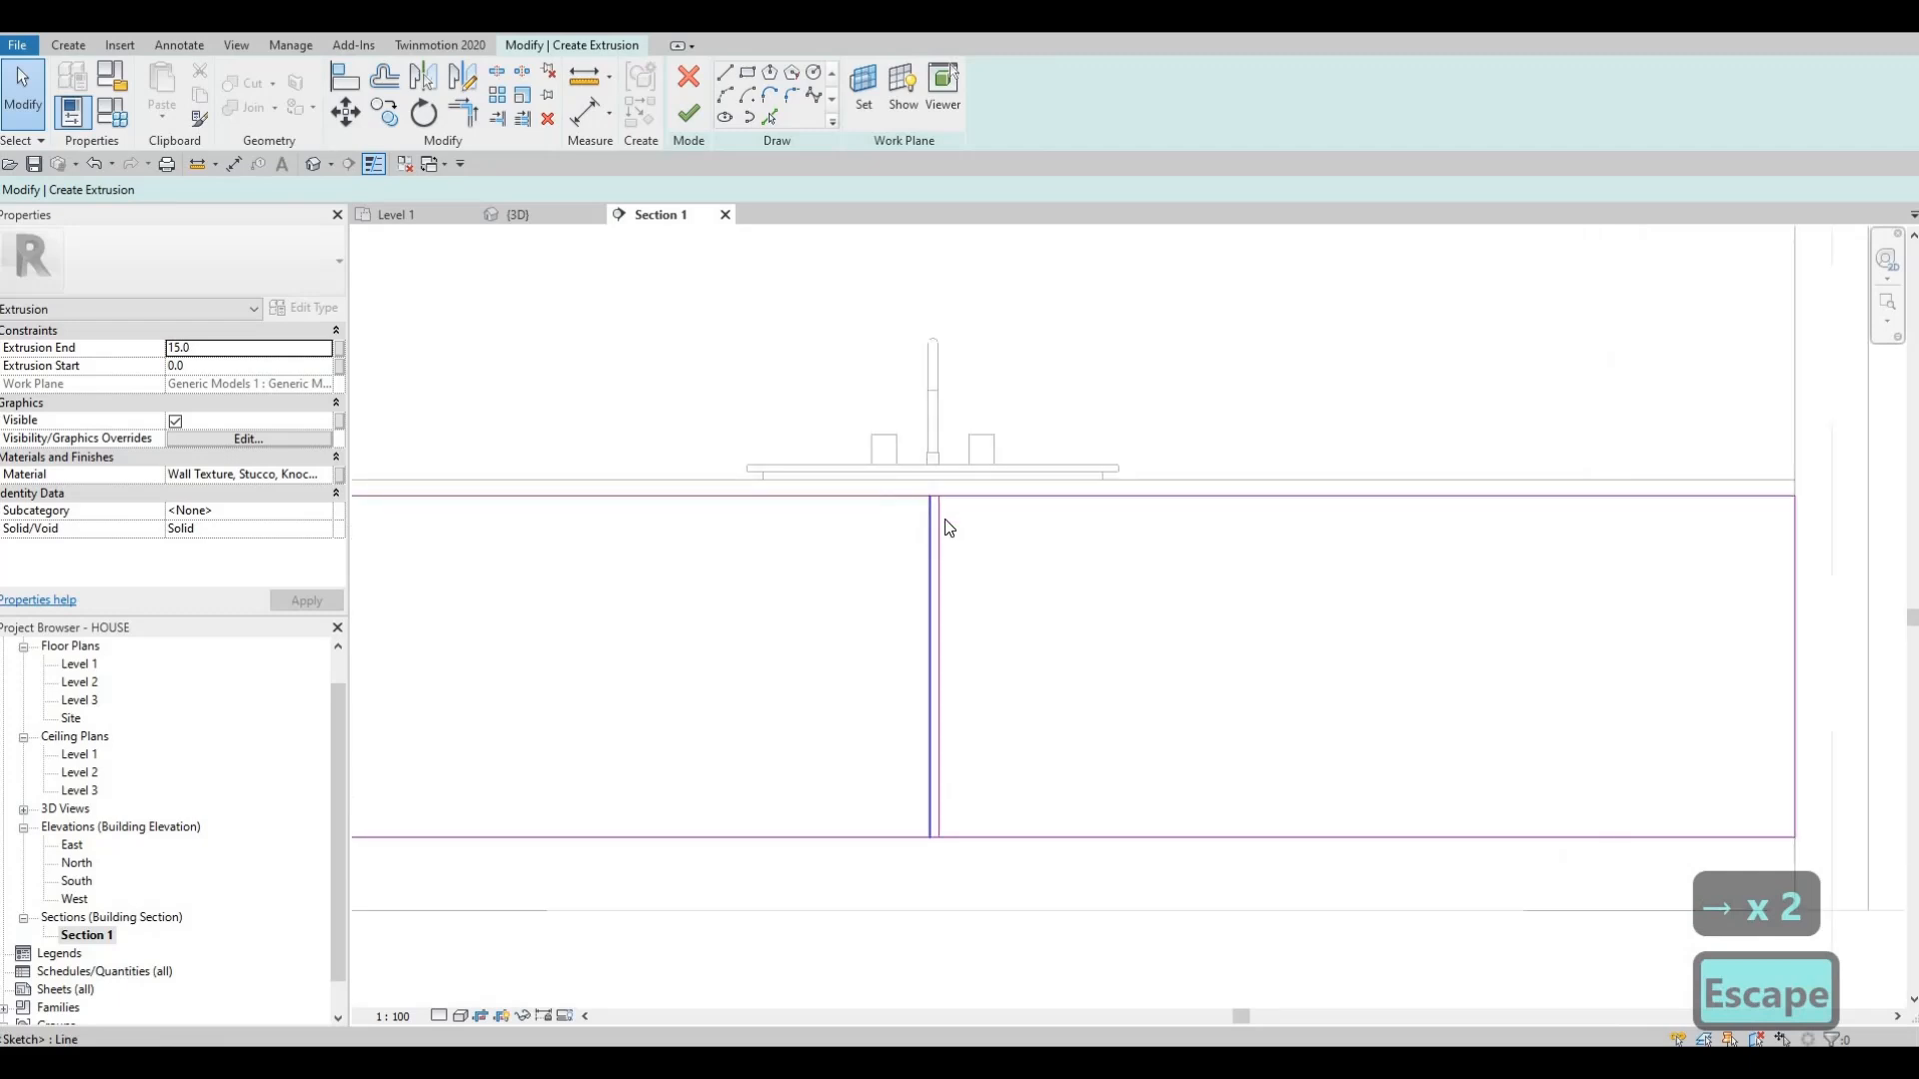
left_click(936, 644)
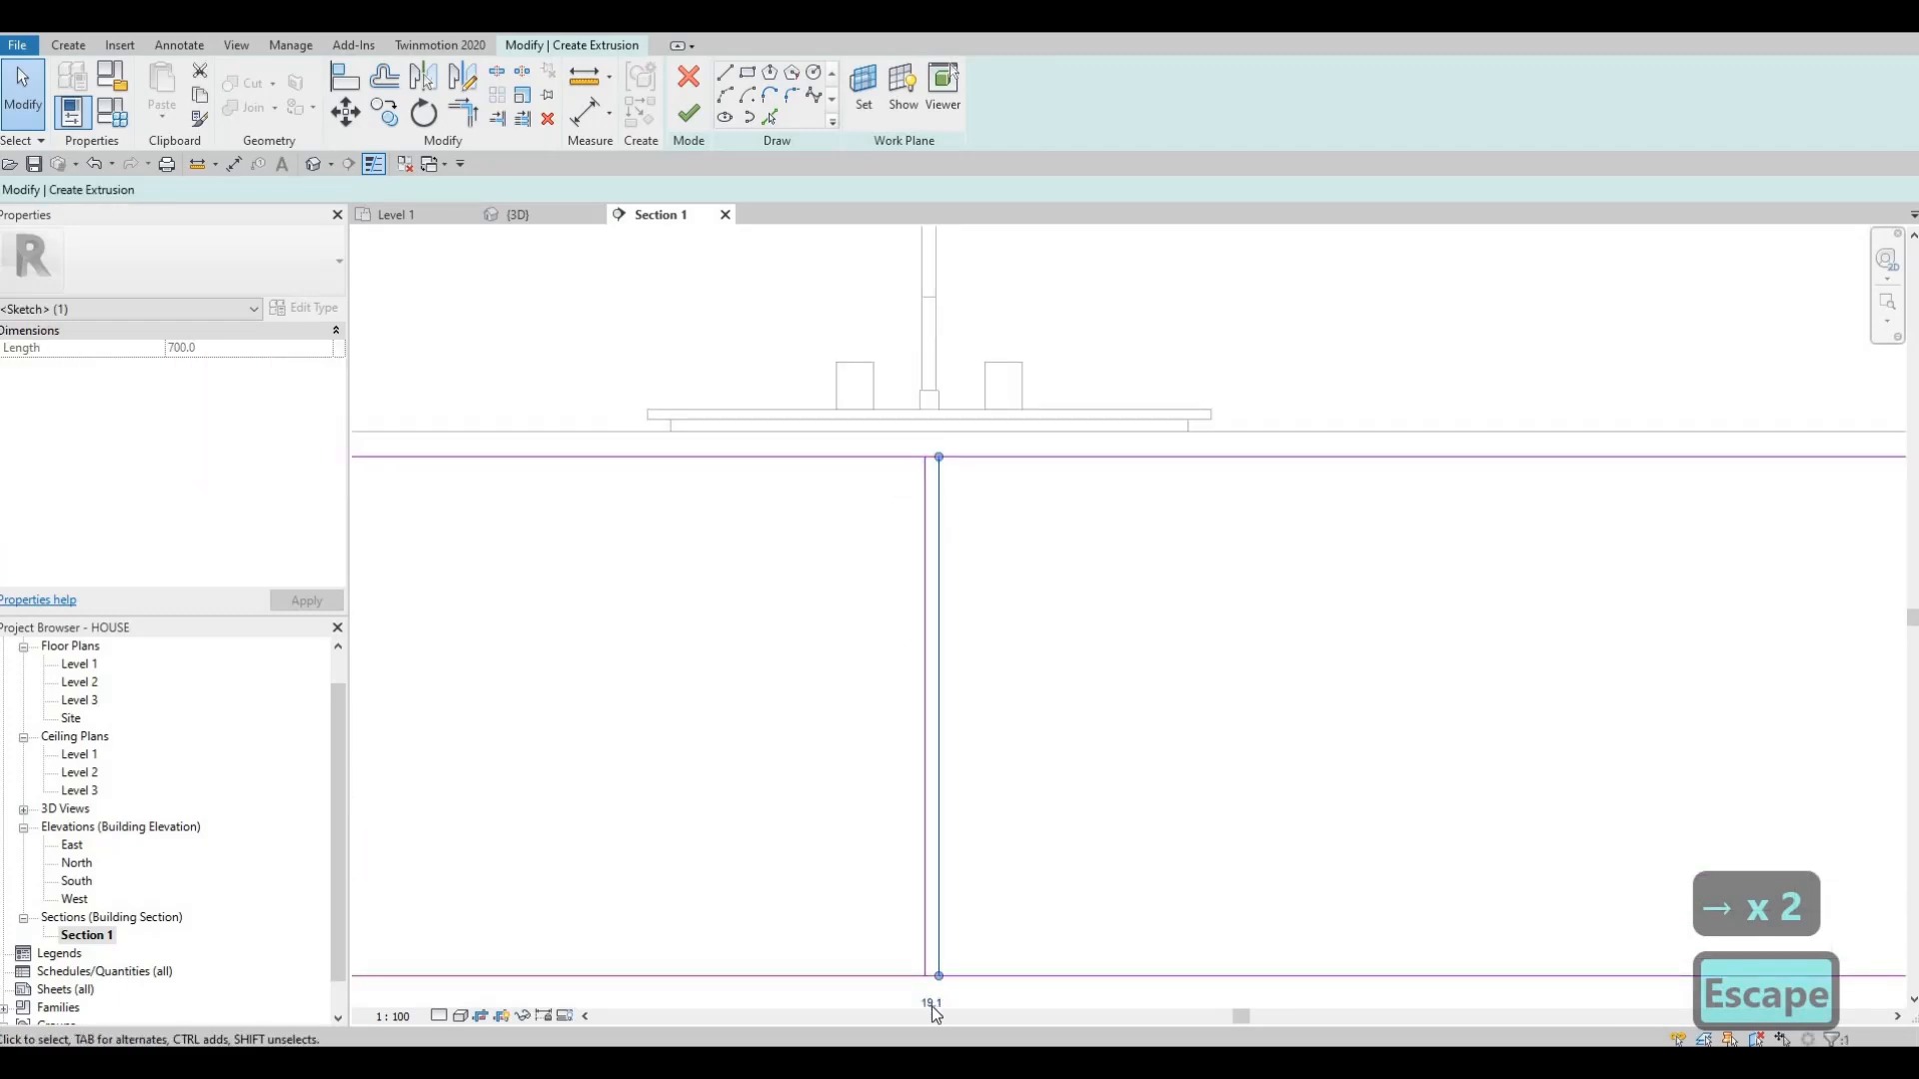
left_click(931, 1004)
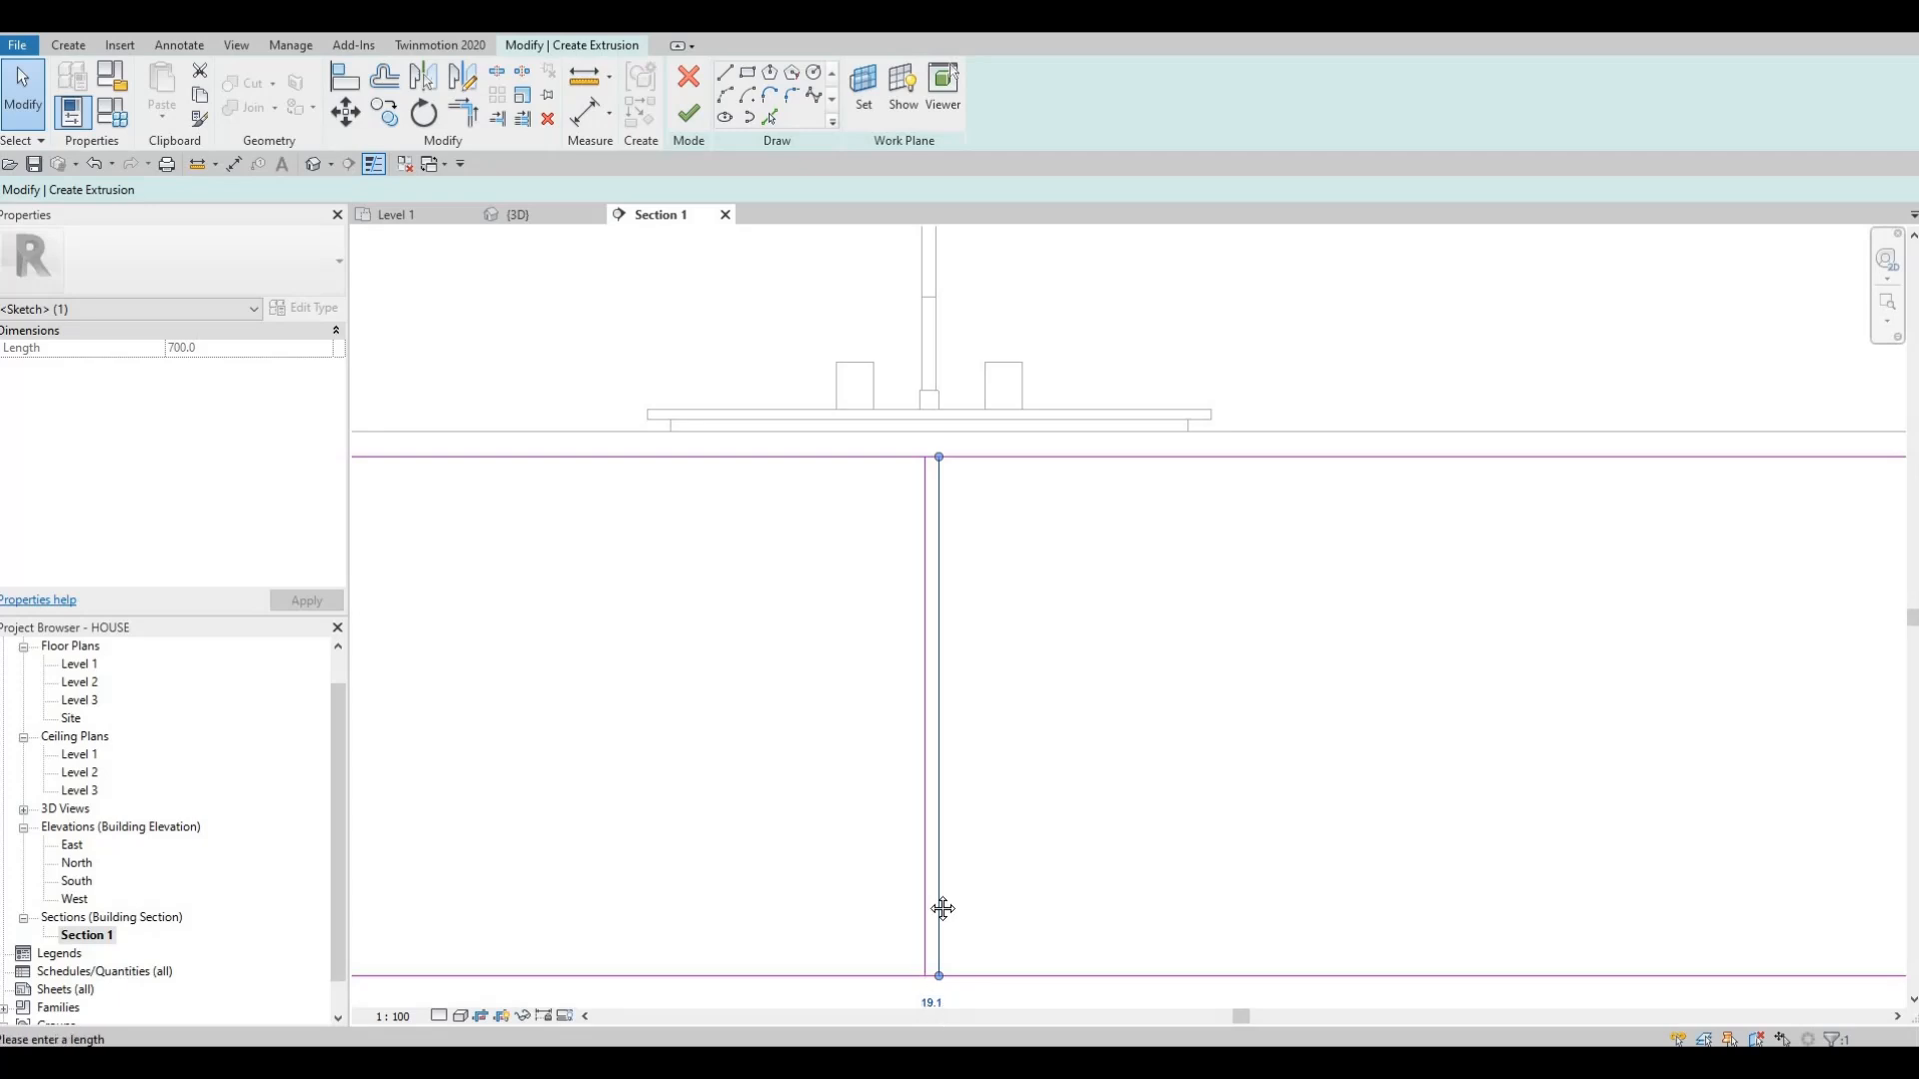
middle_click_drag(920, 826, 918, 641)
left_click(928, 822)
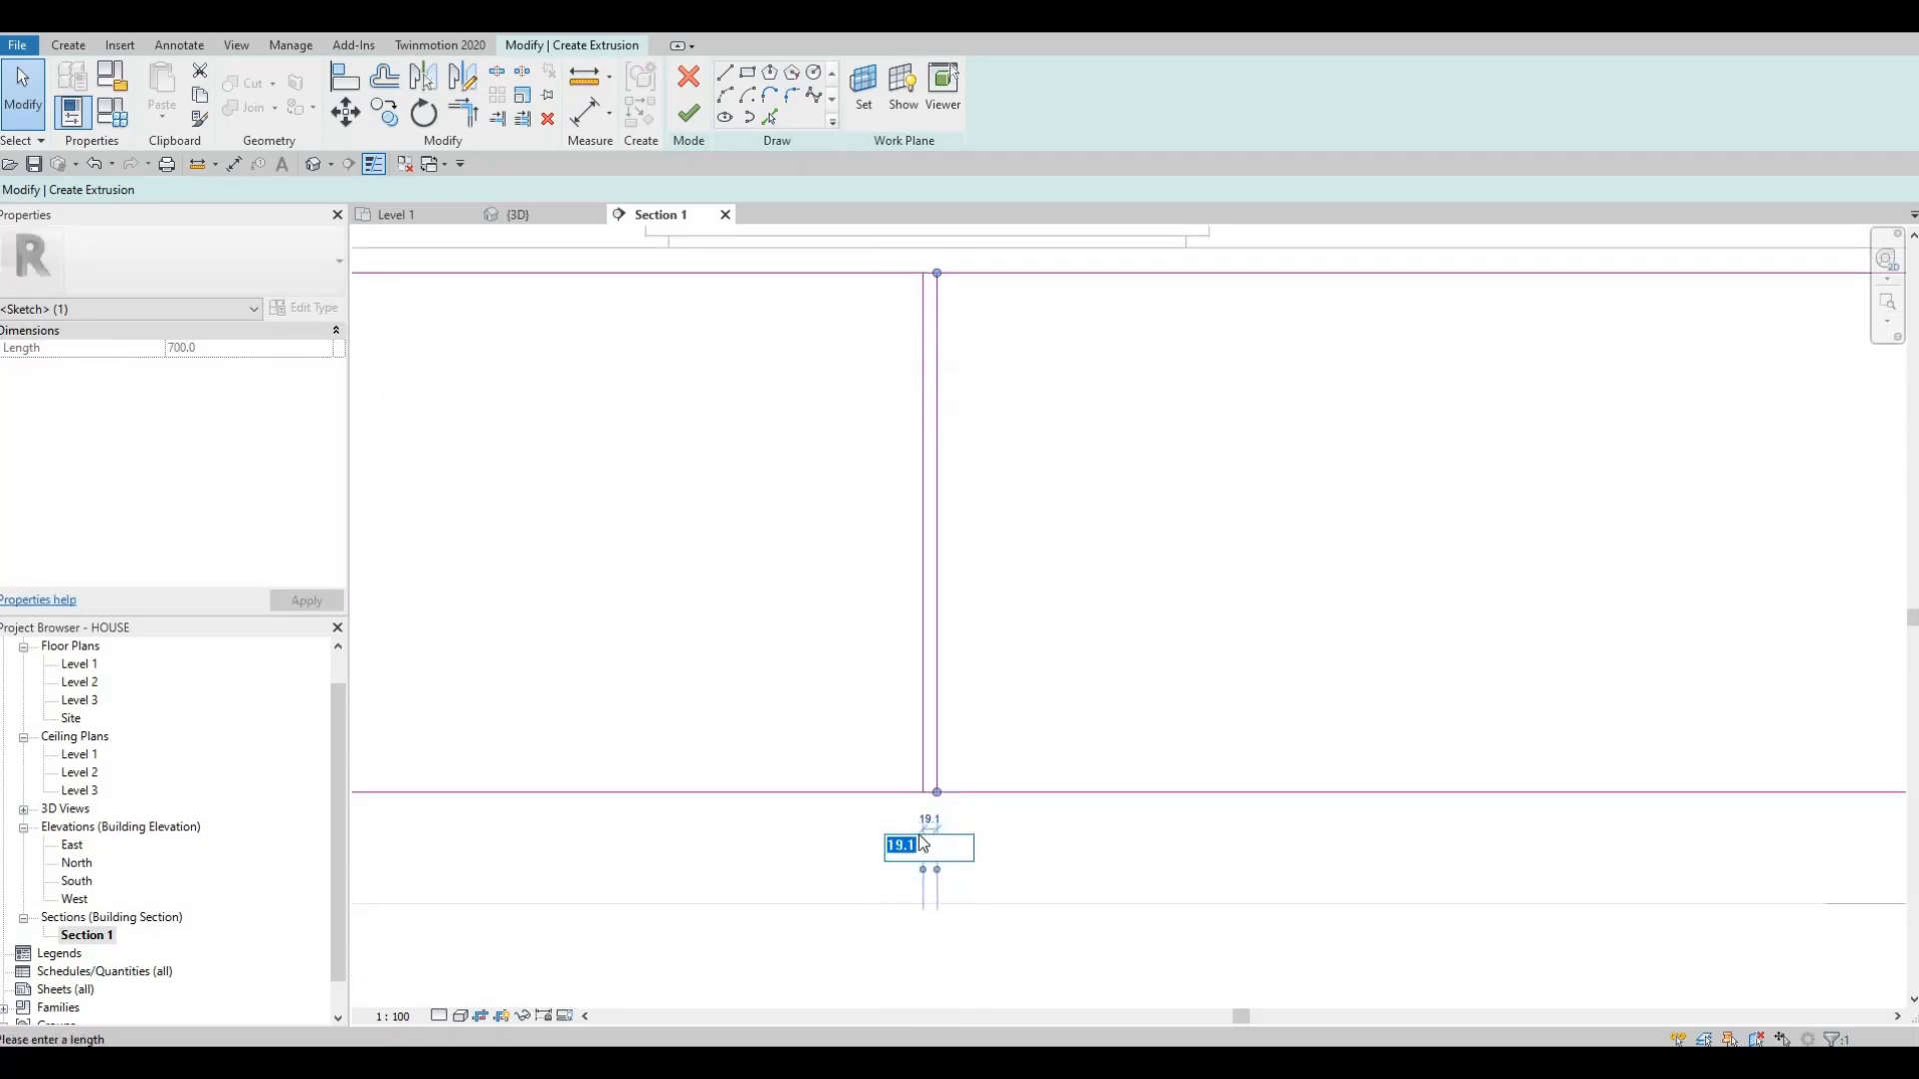
type("10")
key("Return")
scroll(958, 640, "down", 4)
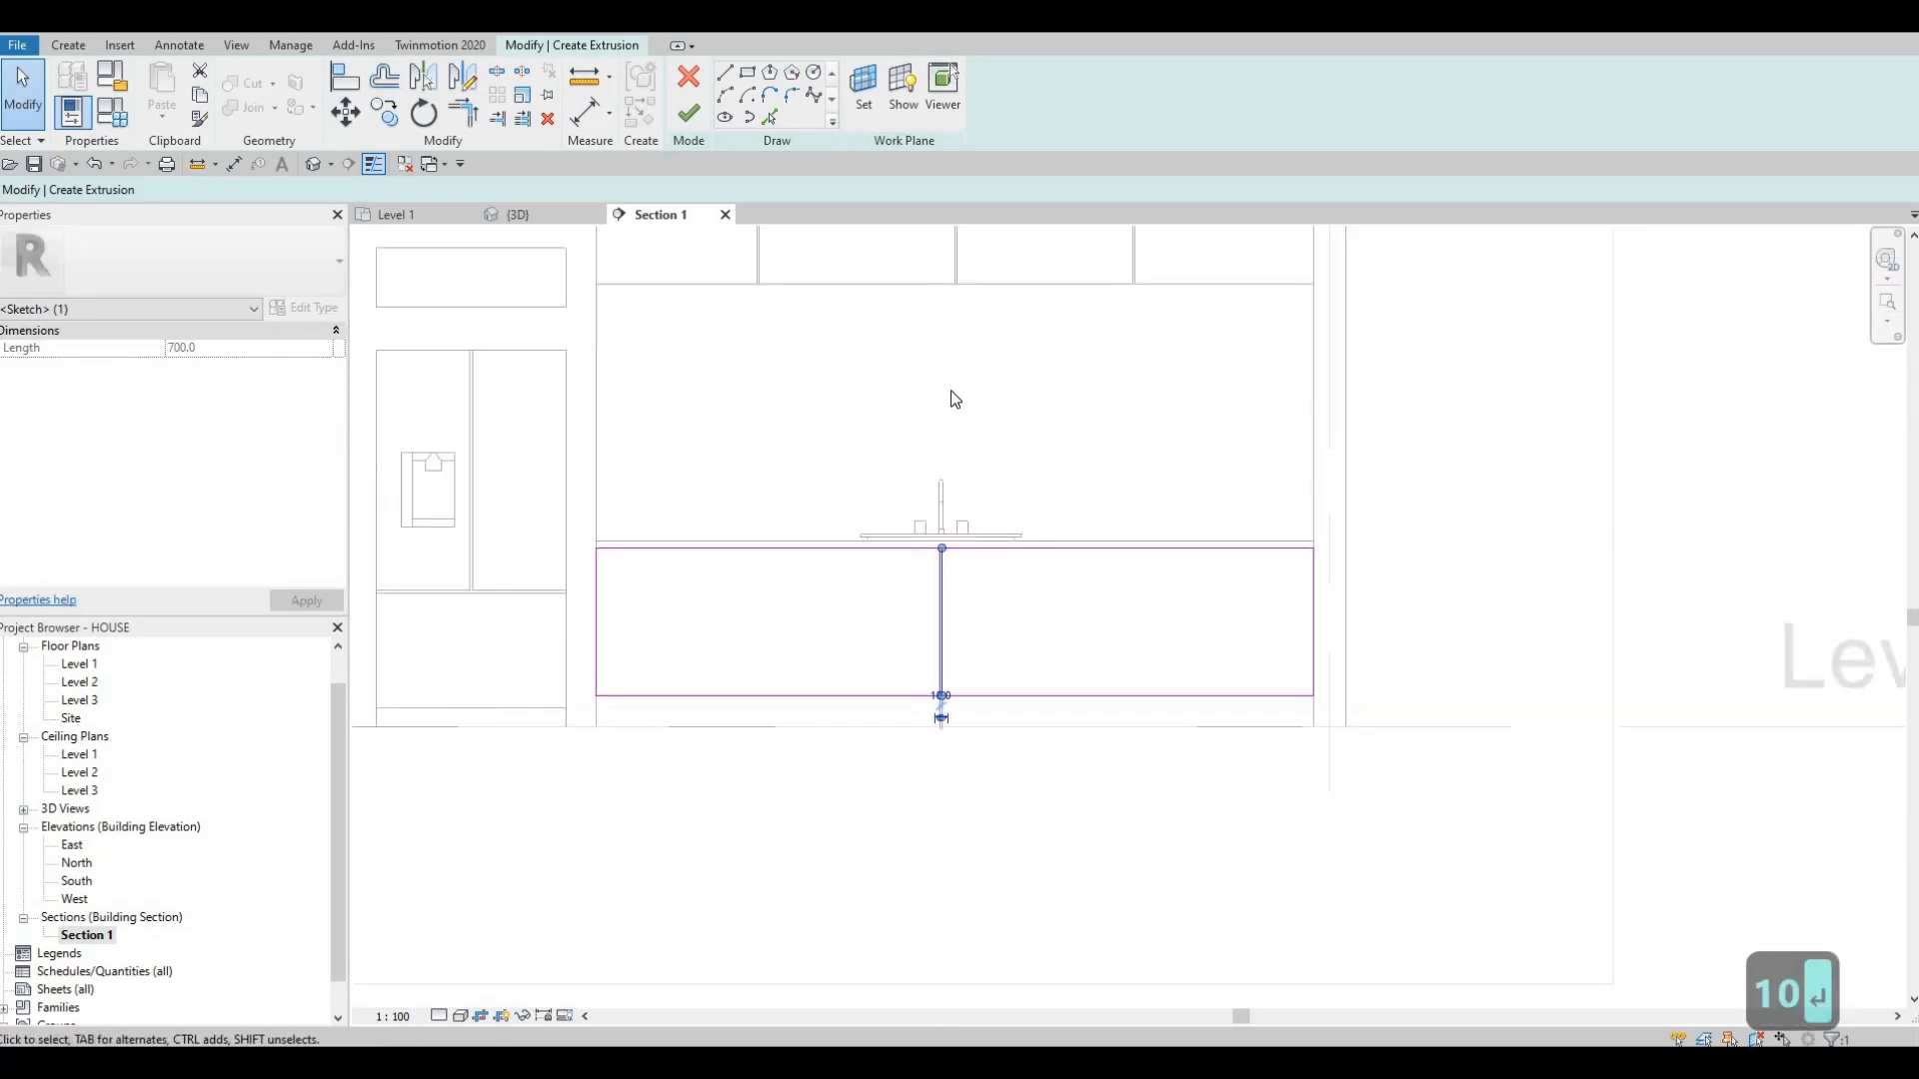
scroll(959, 660, "up", 4)
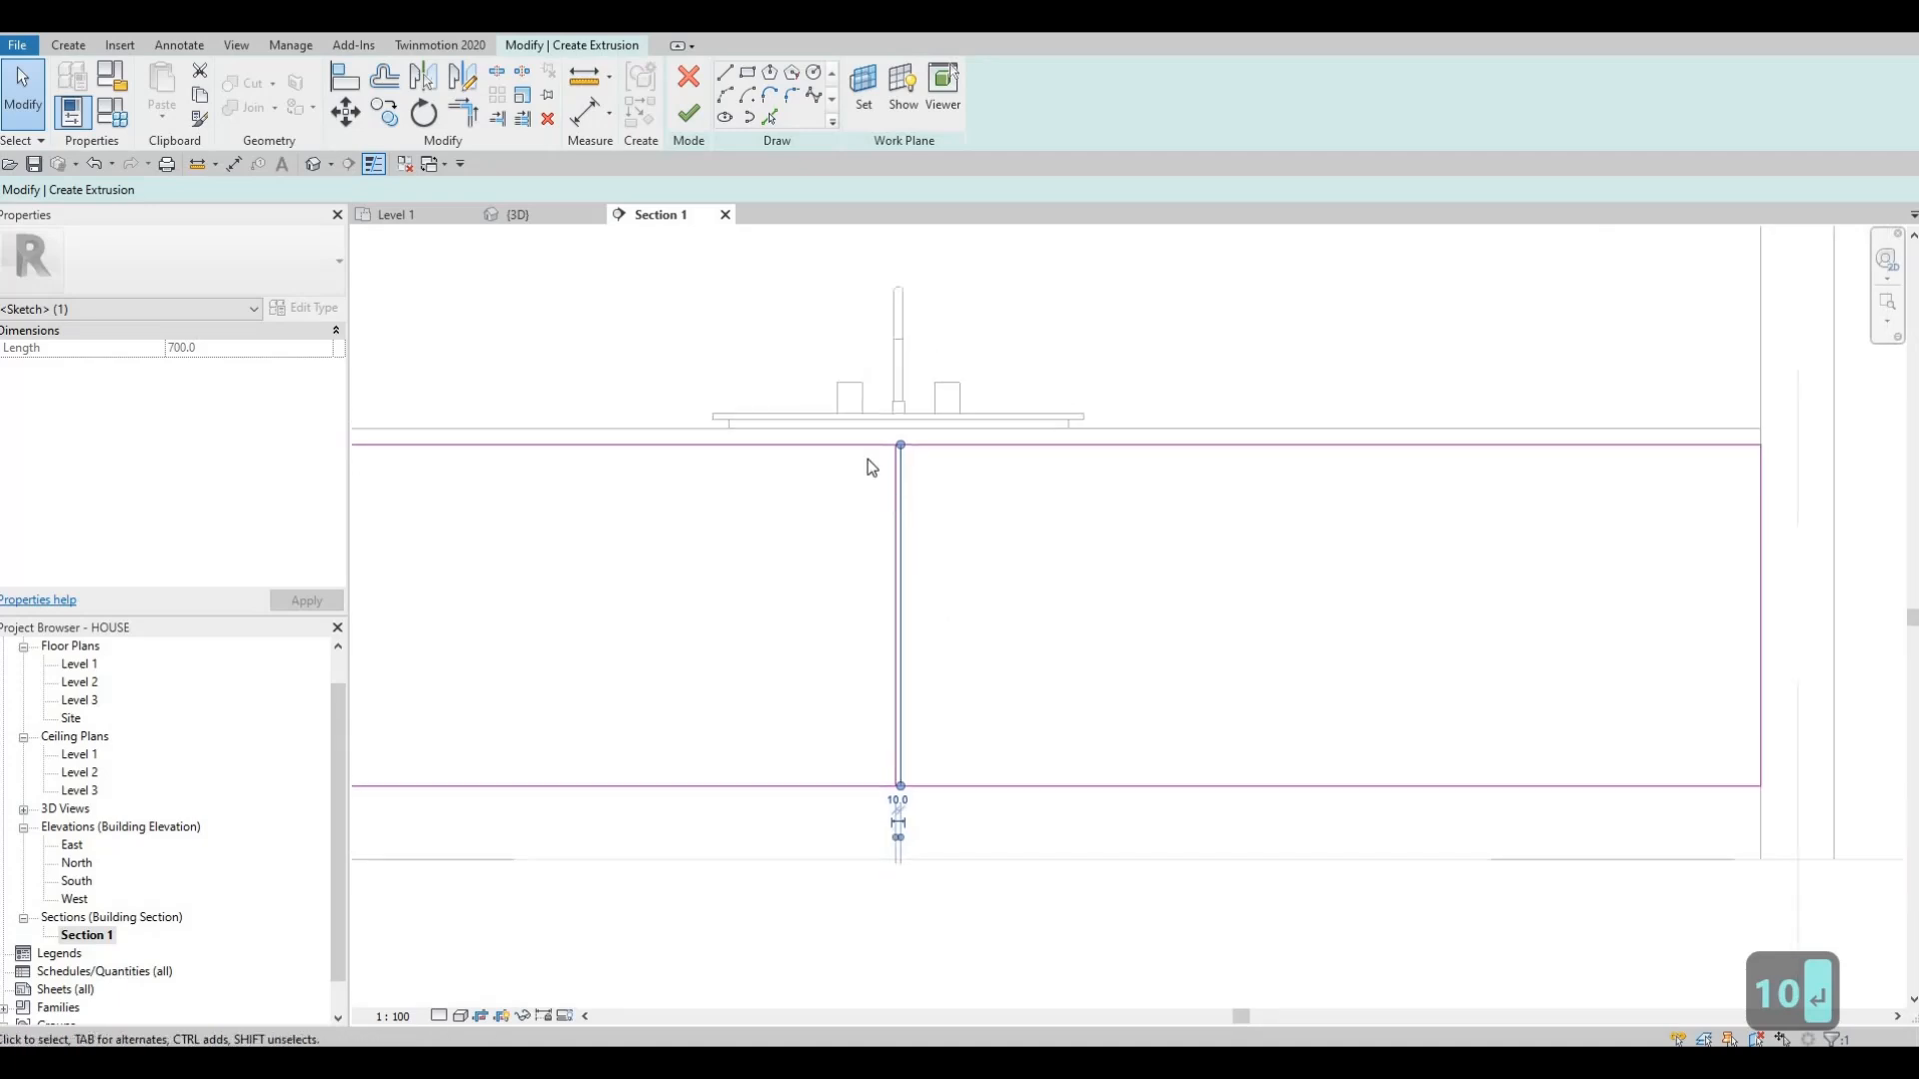
key("Escape")
key("Escape")
middle_click_drag(813, 423, 804, 349)
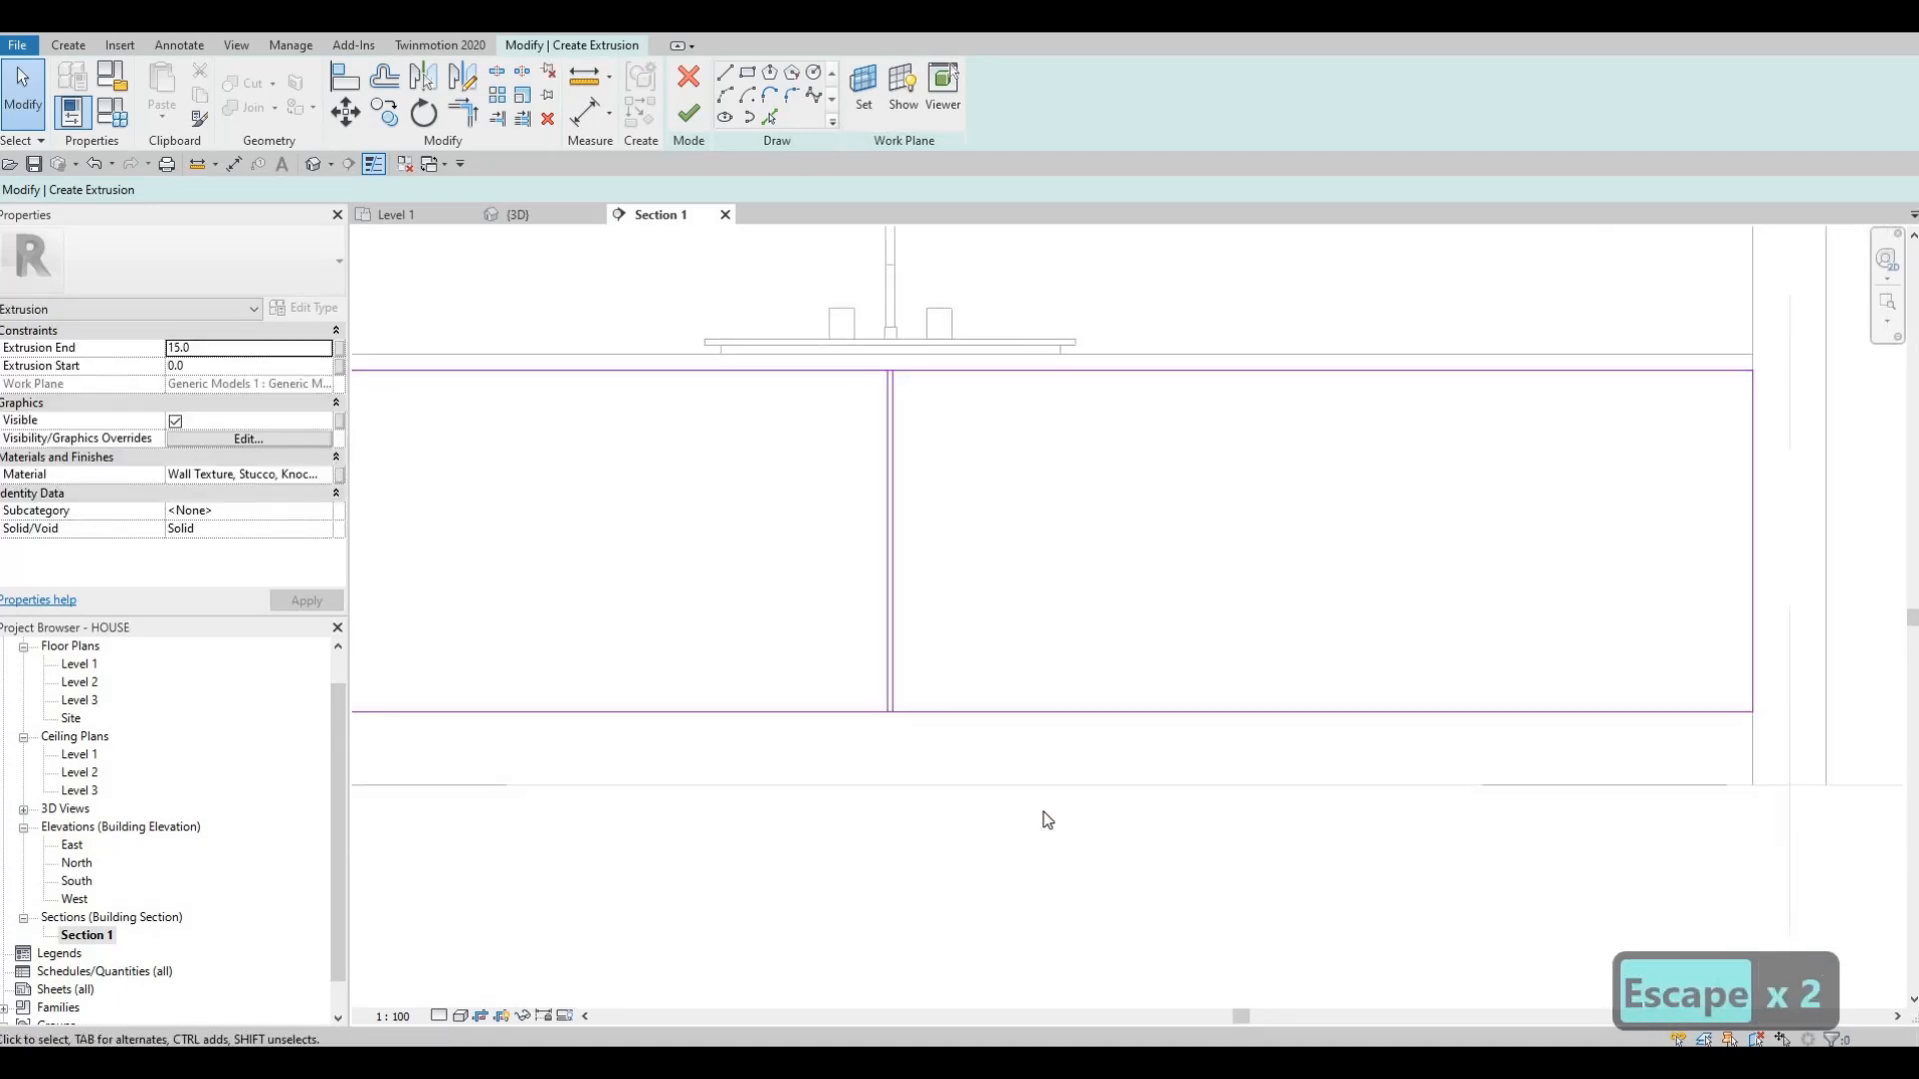
- Copy the narrow divider horizontally twice into the cabinet front's right half, spacing the two copies about 640 apart
left_click_drag(1040, 813, 787, 308)
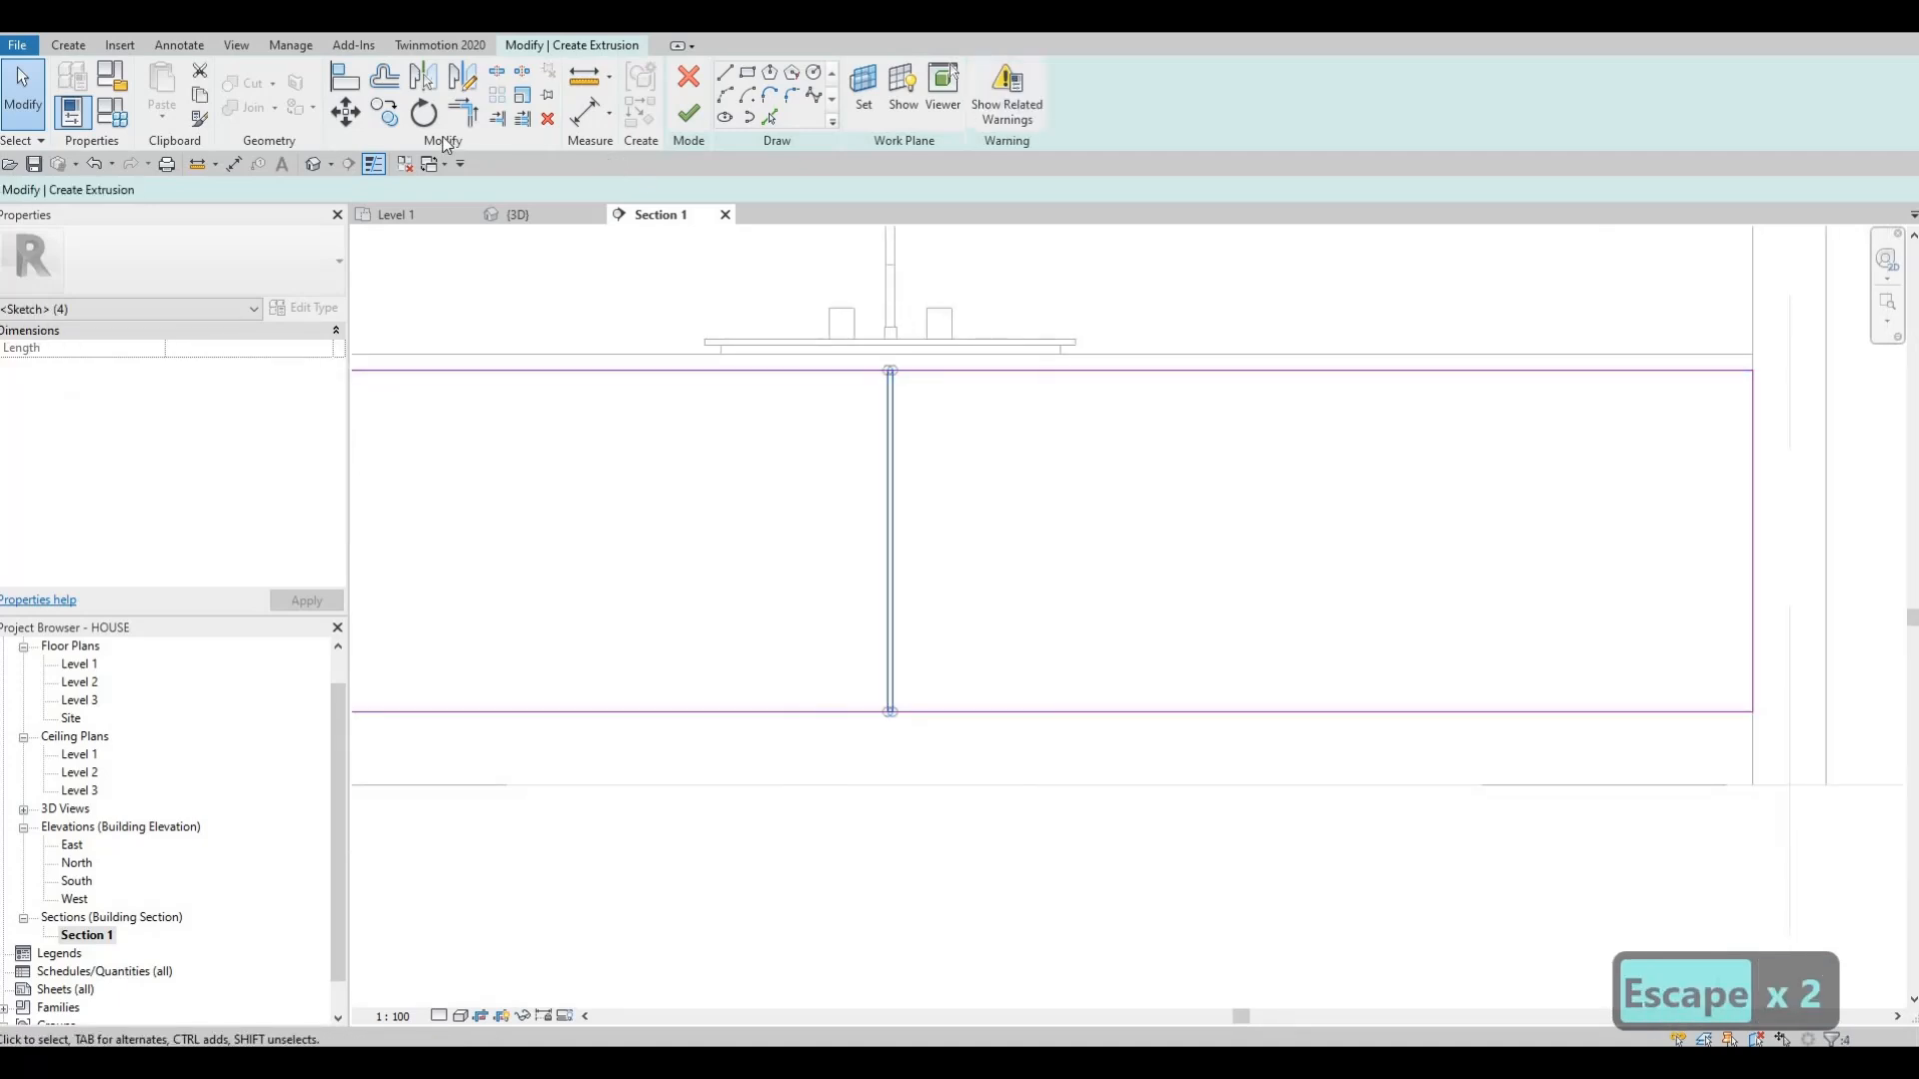
left_click(383, 112)
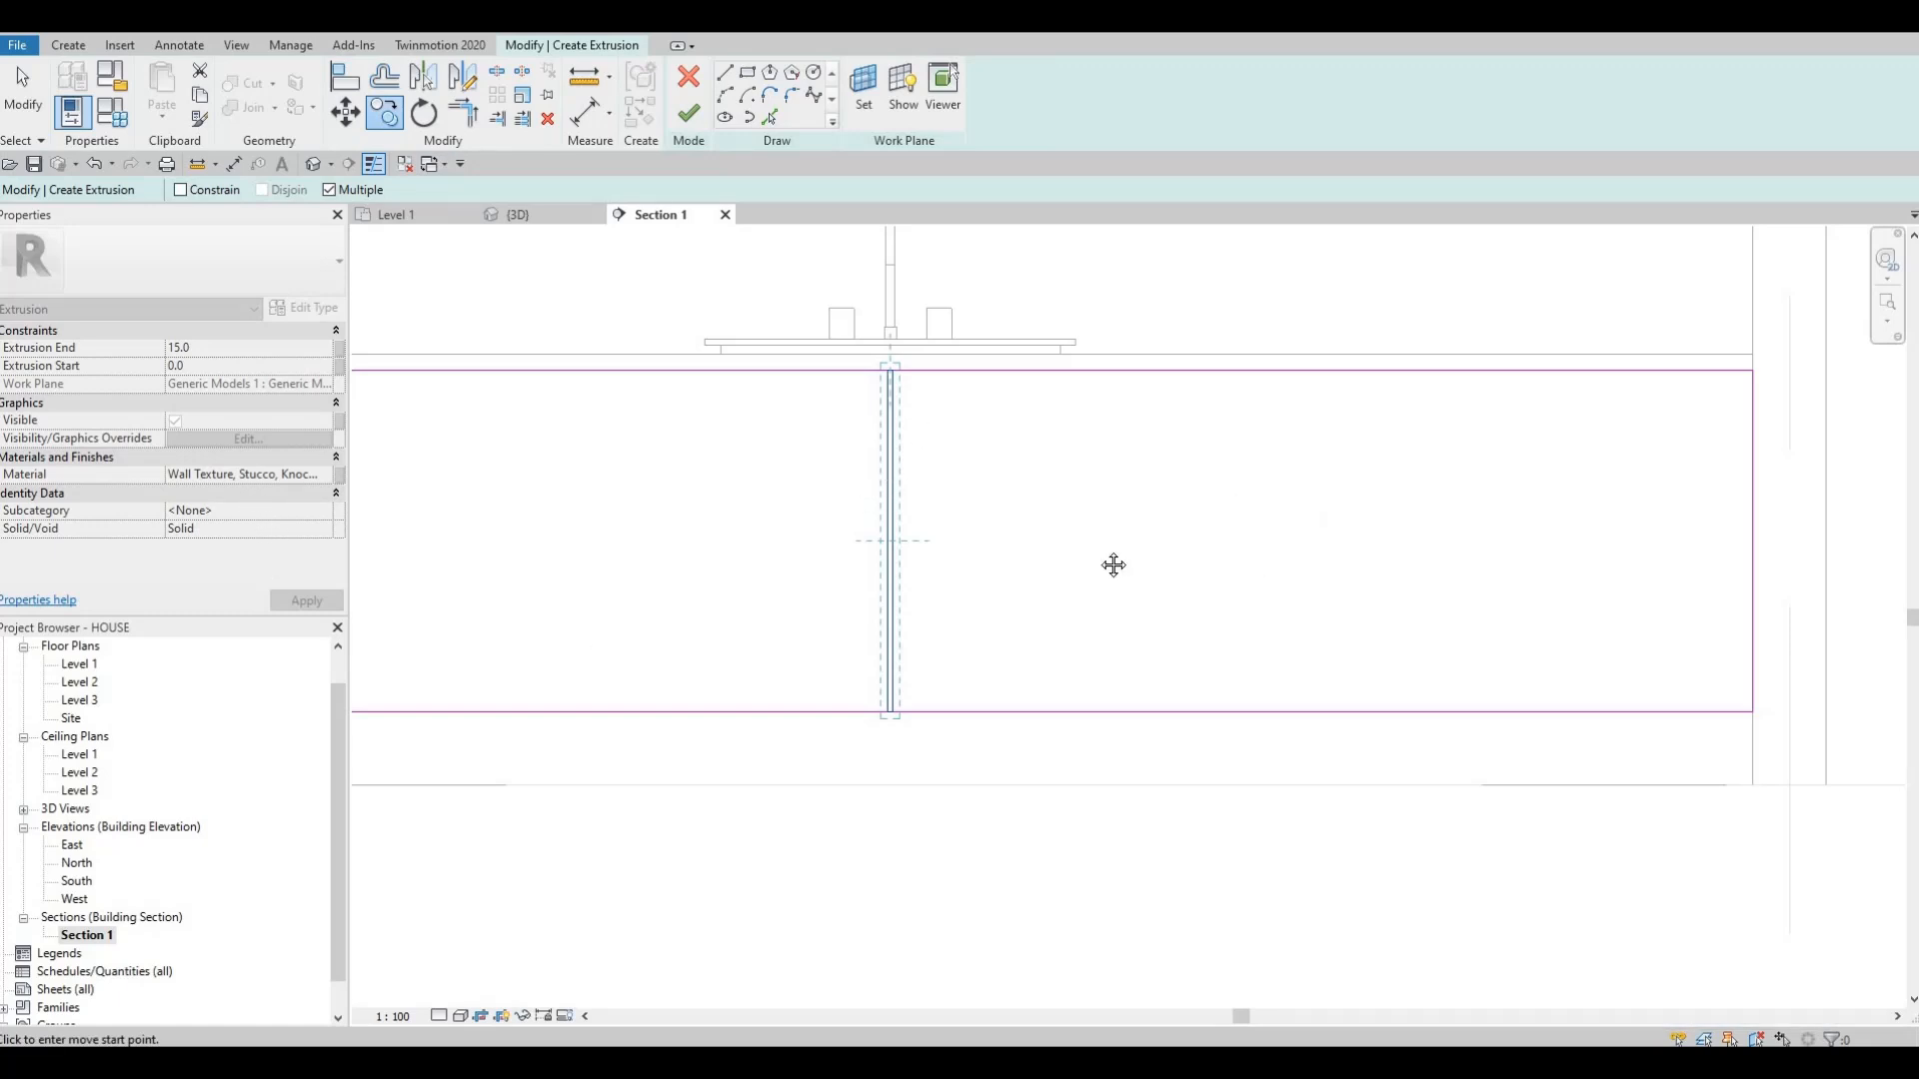
left_click(962, 510)
middle_click_drag(1214, 530, 1006, 551)
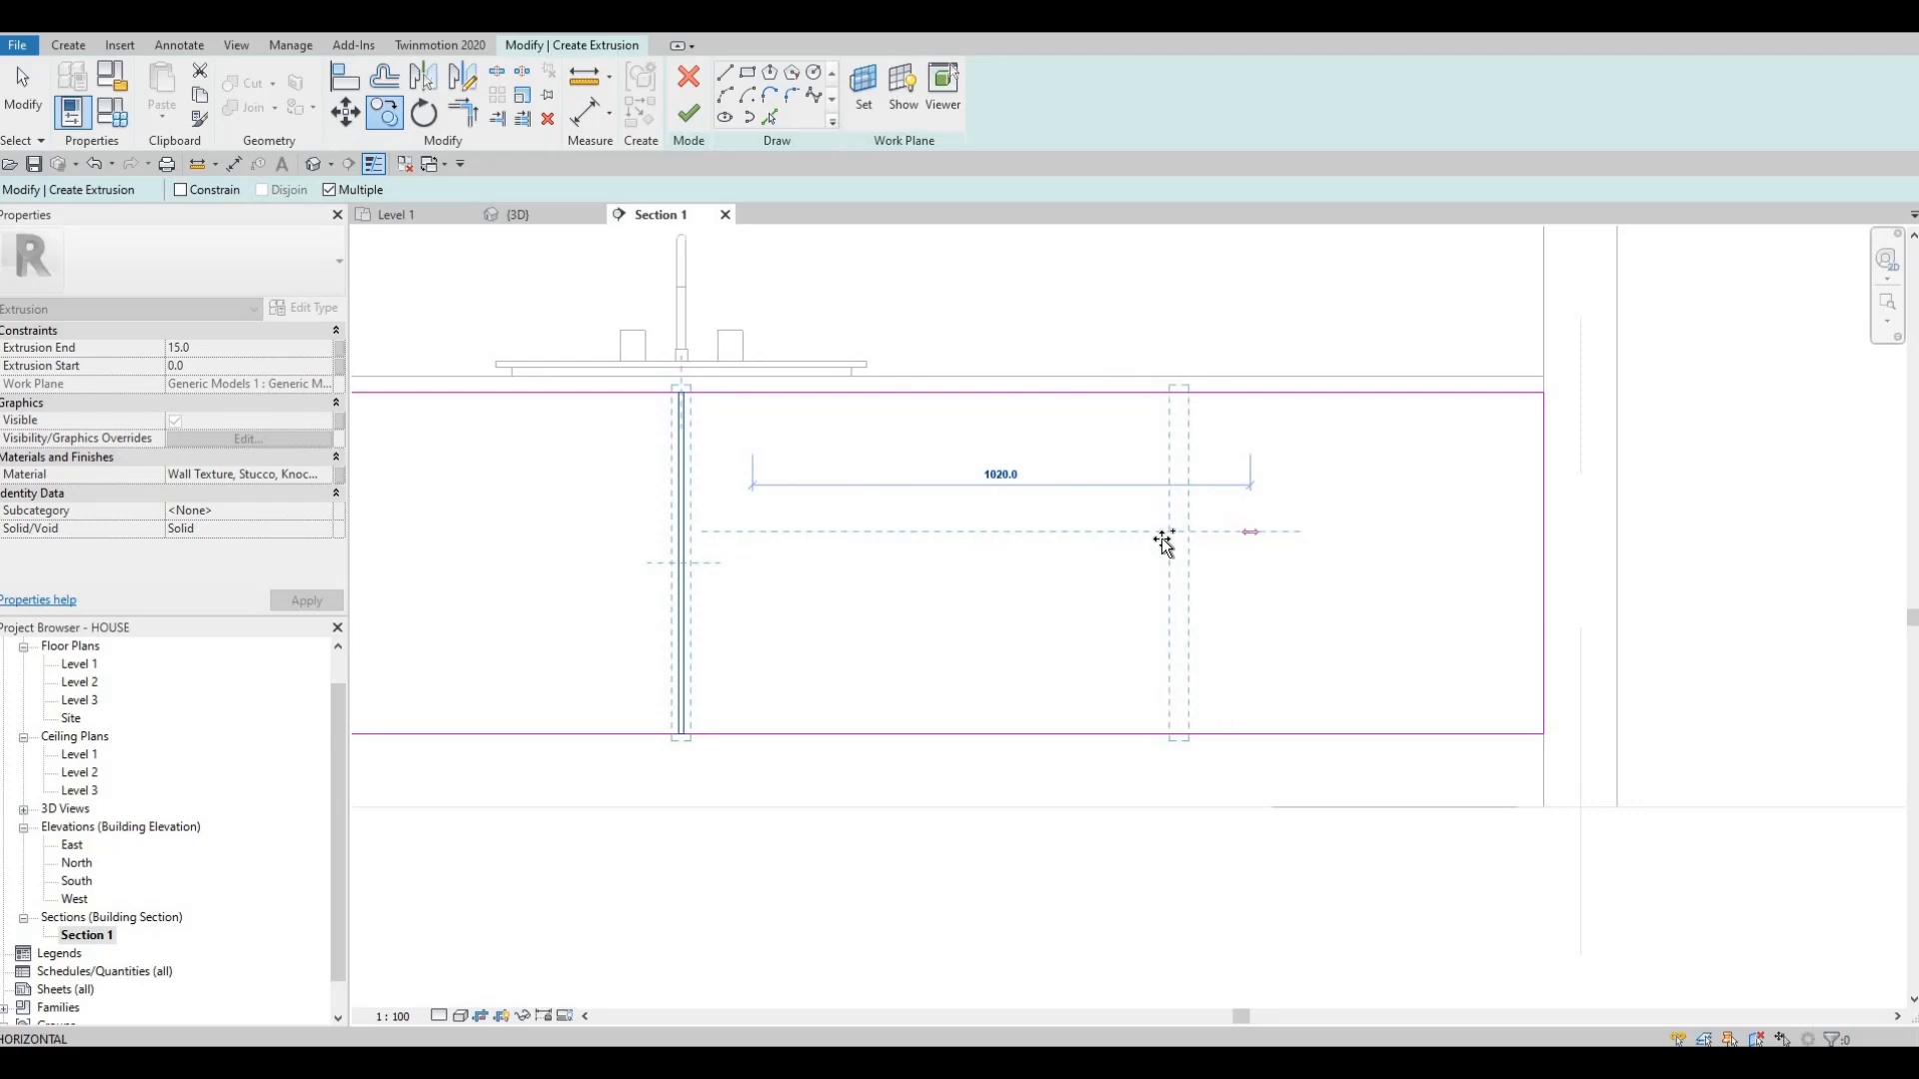
scroll(1149, 545, "down", 3)
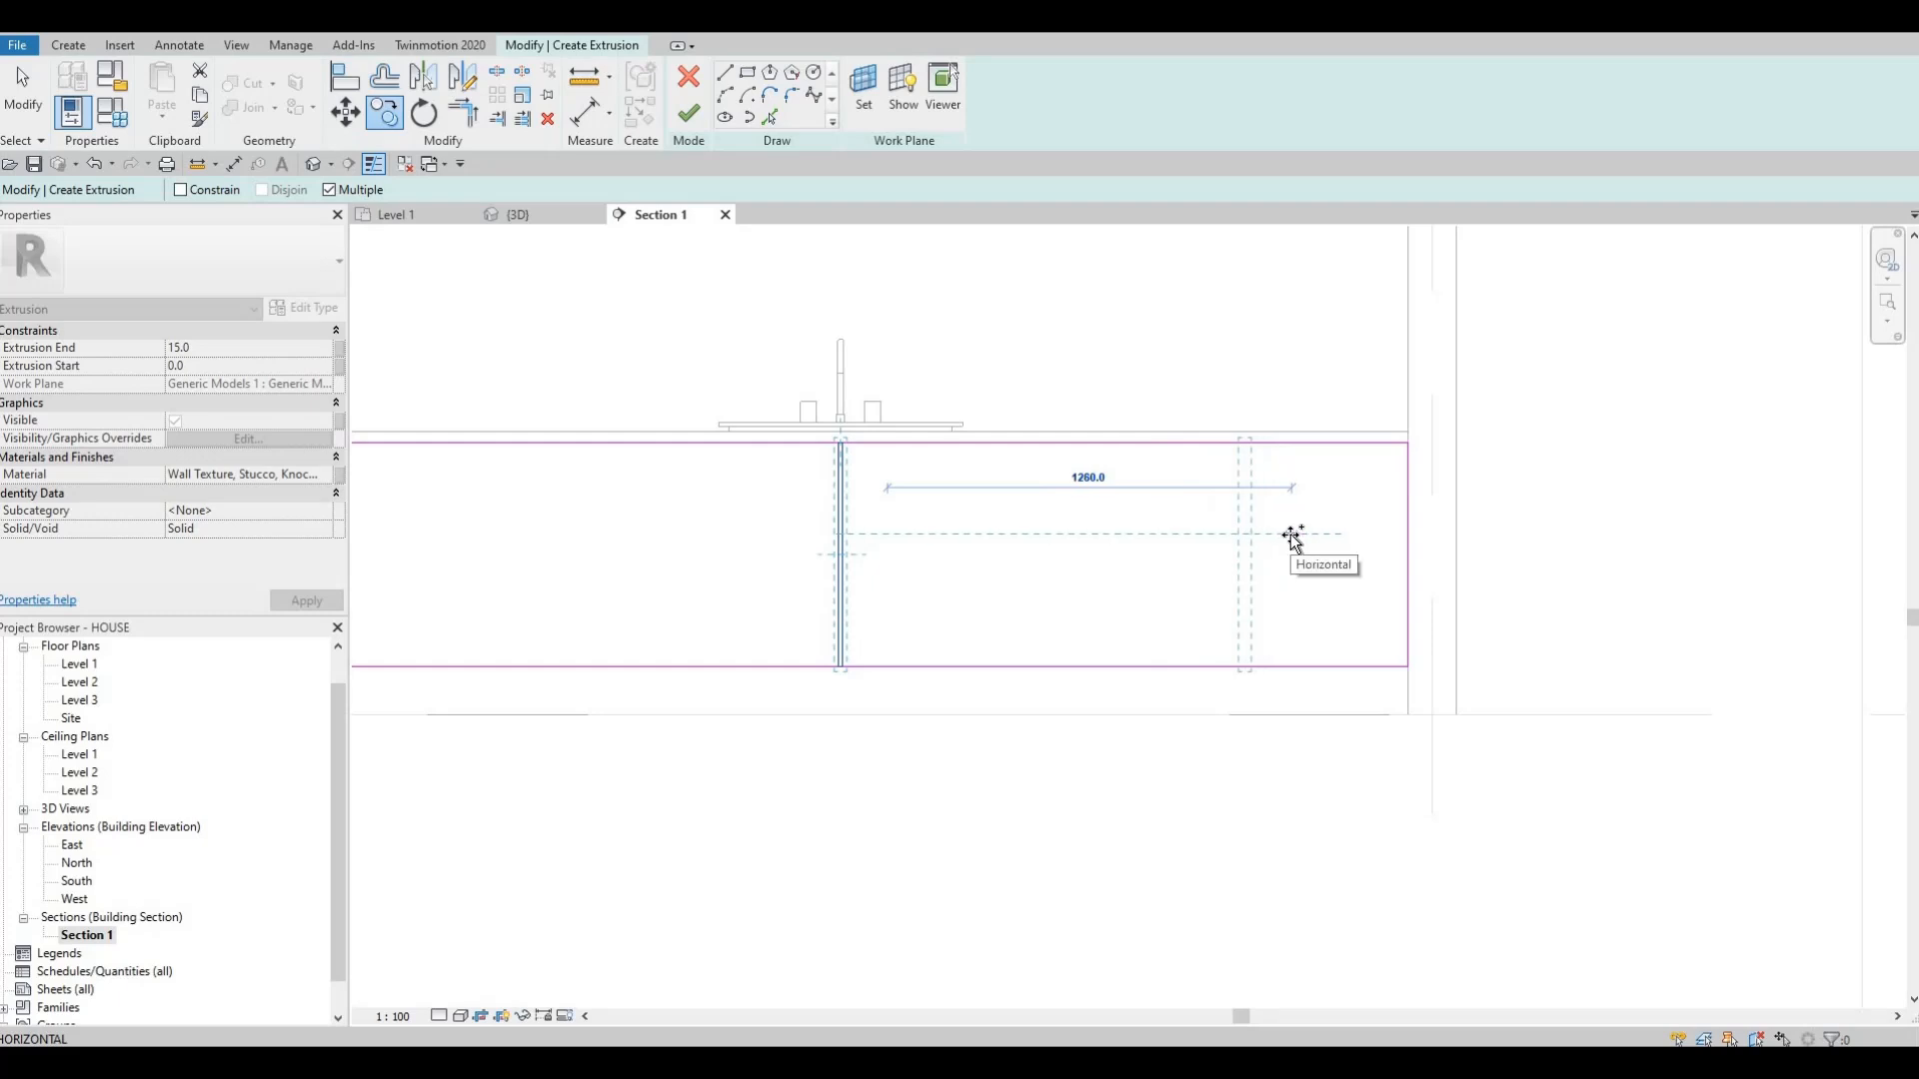
scroll(1292, 538, "down", 4)
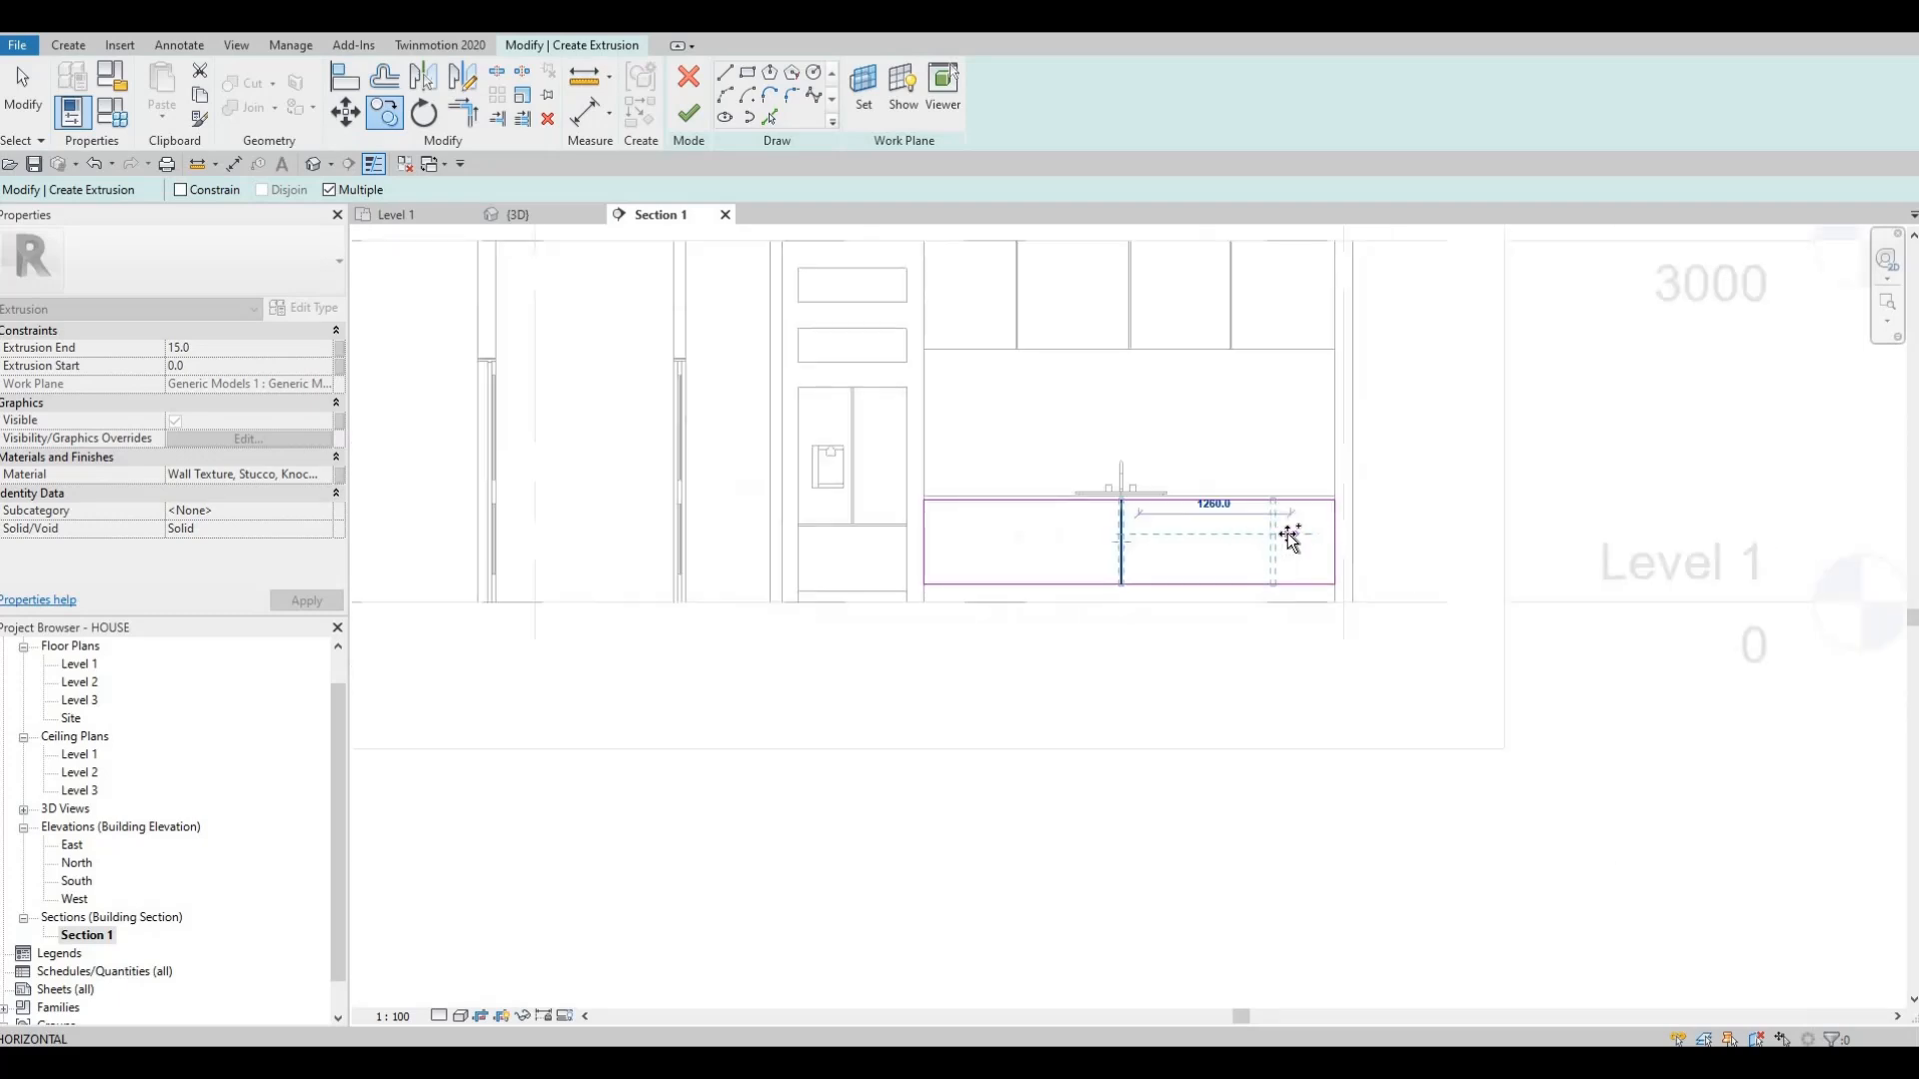
scroll(1292, 538, "up", 4)
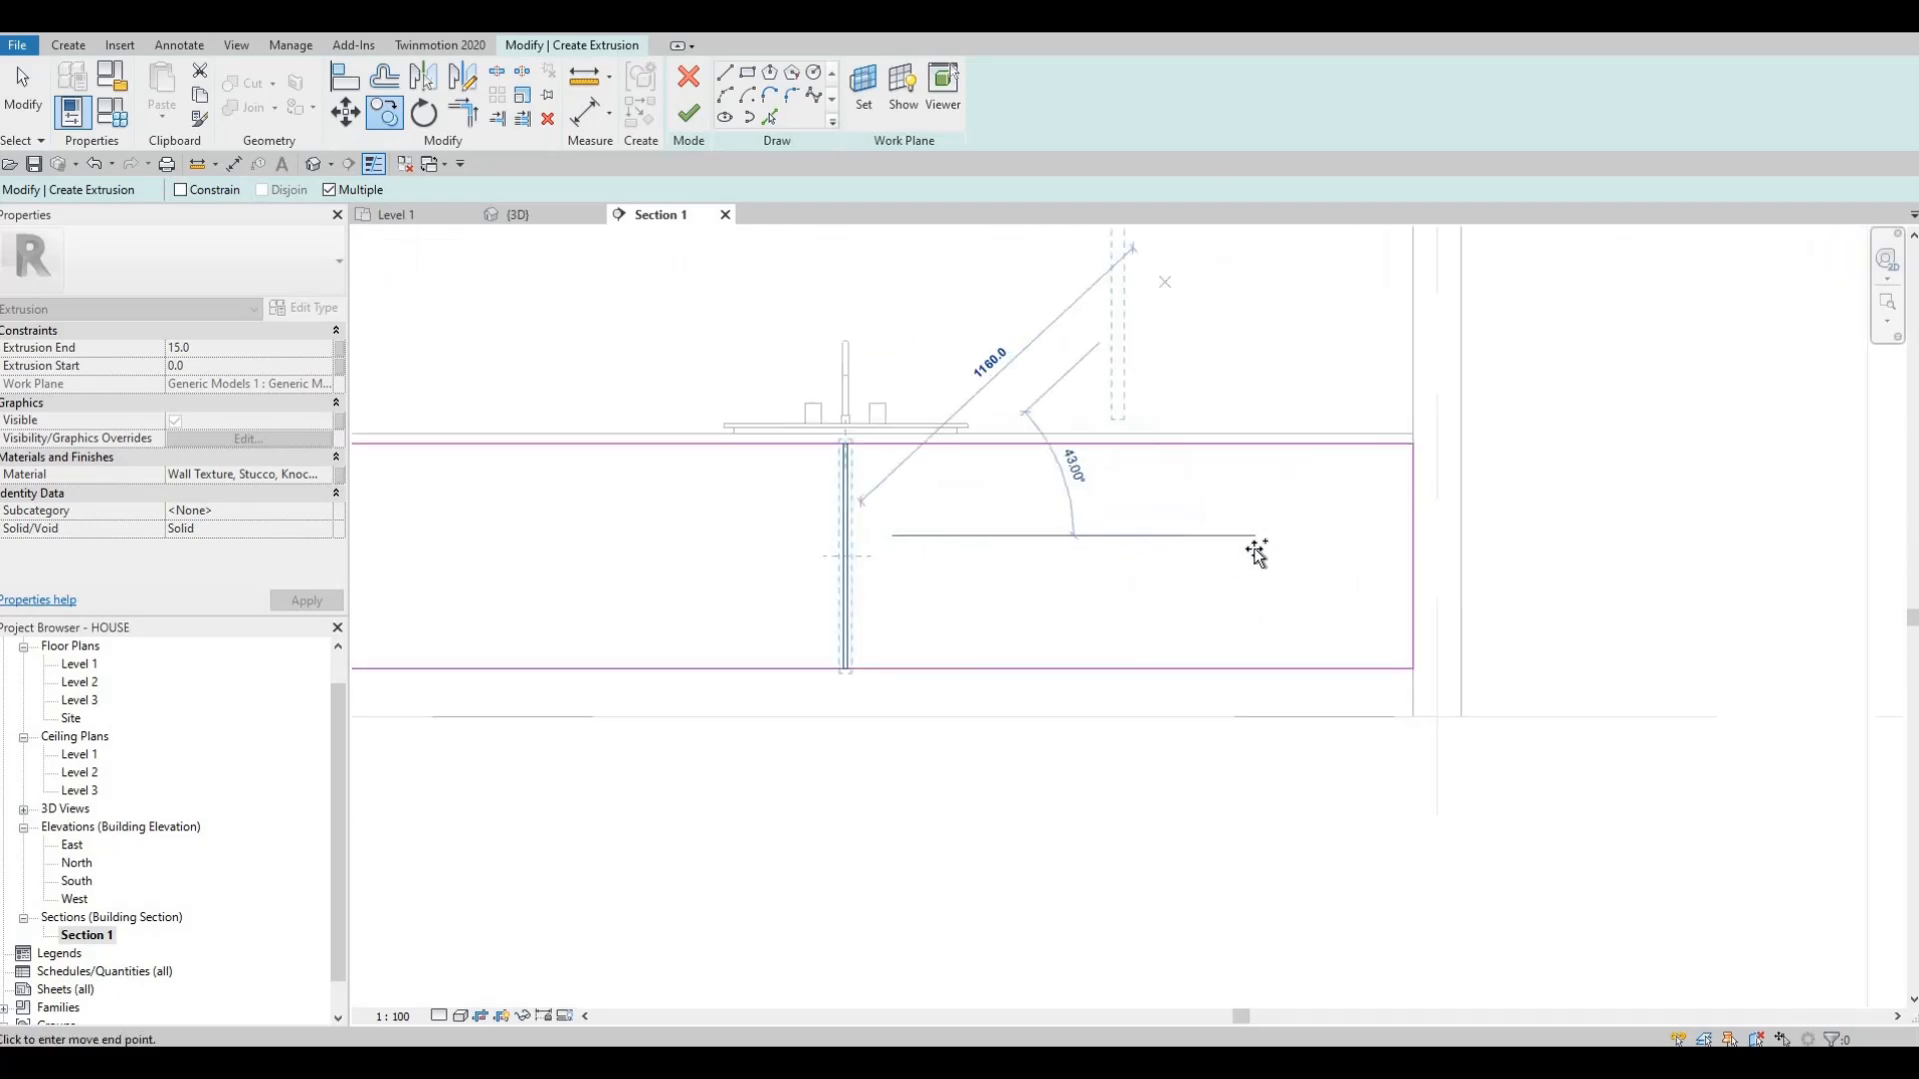
left_click(1307, 536)
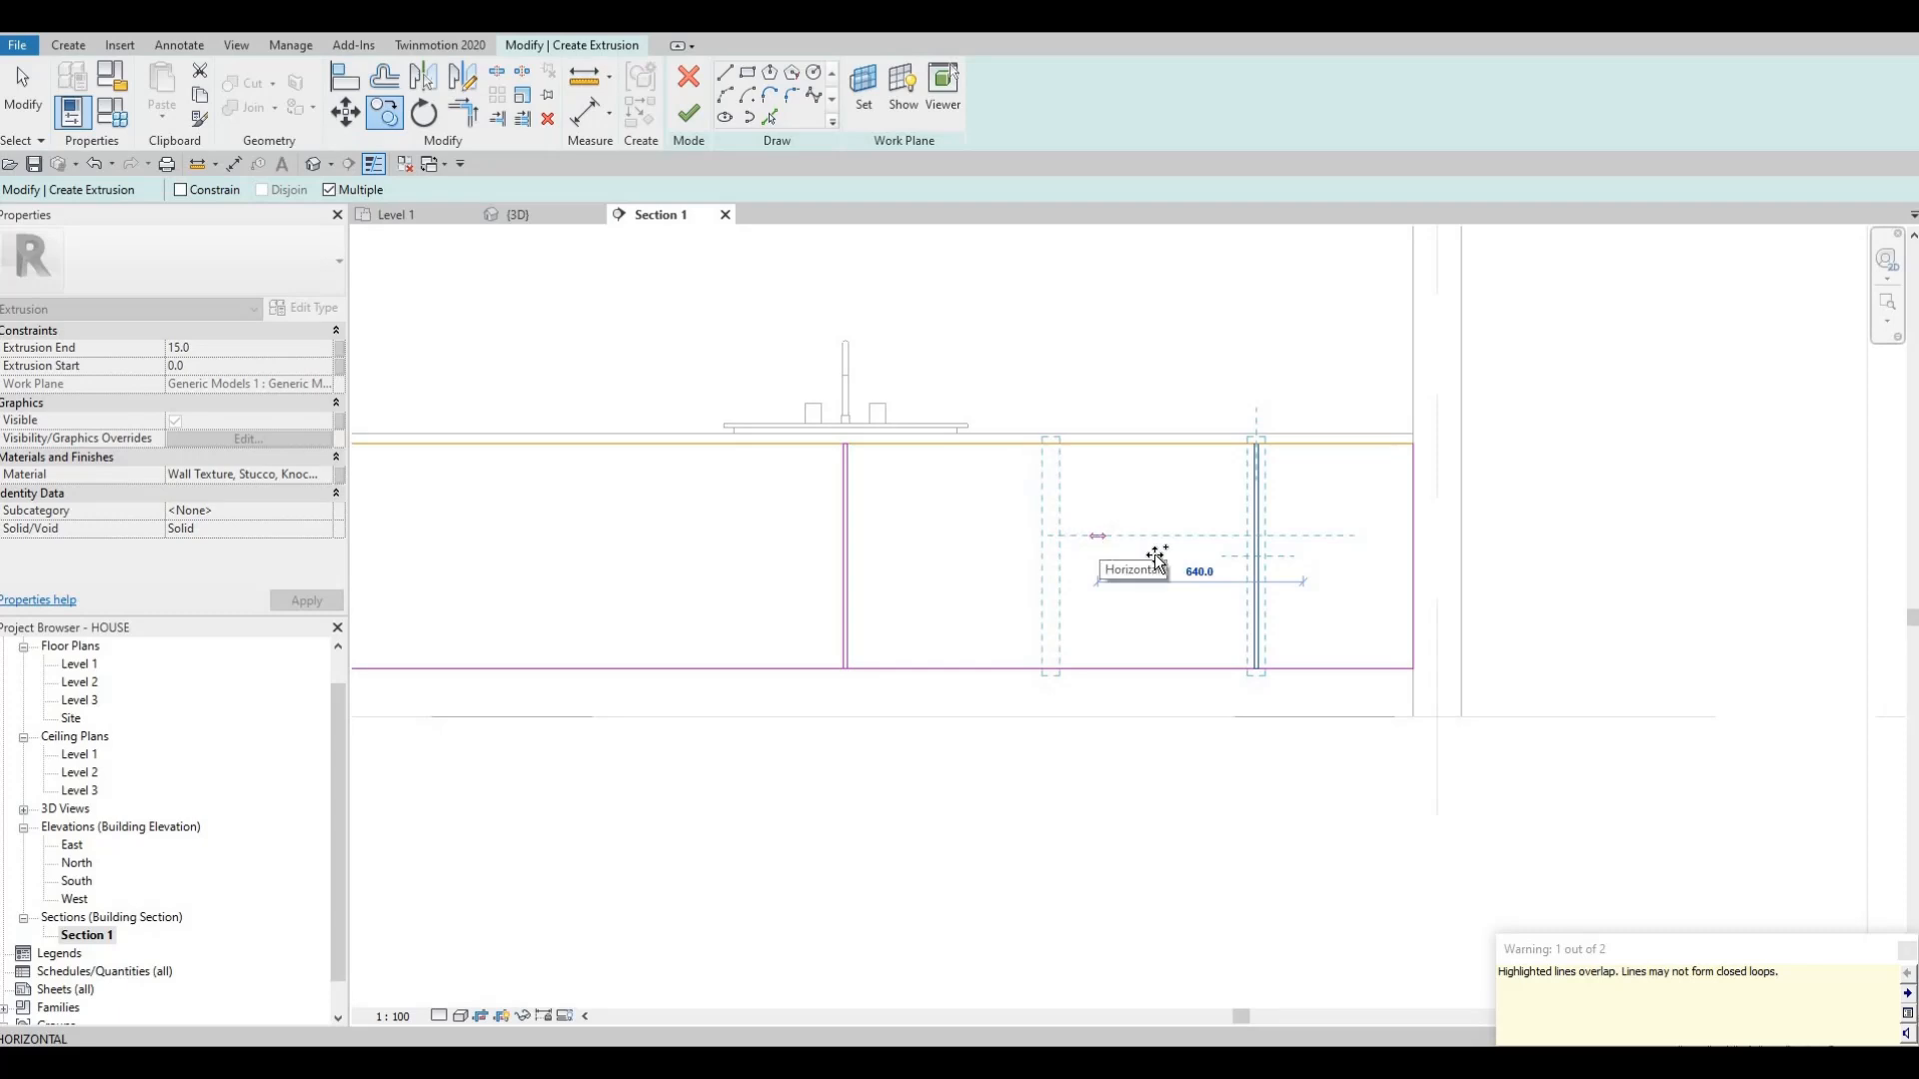
left_click(1097, 540)
- Place two more copies of the narrow divider in the cabinet front's left half and end the Copy command
middle_click_drag(921, 578, 1226, 604)
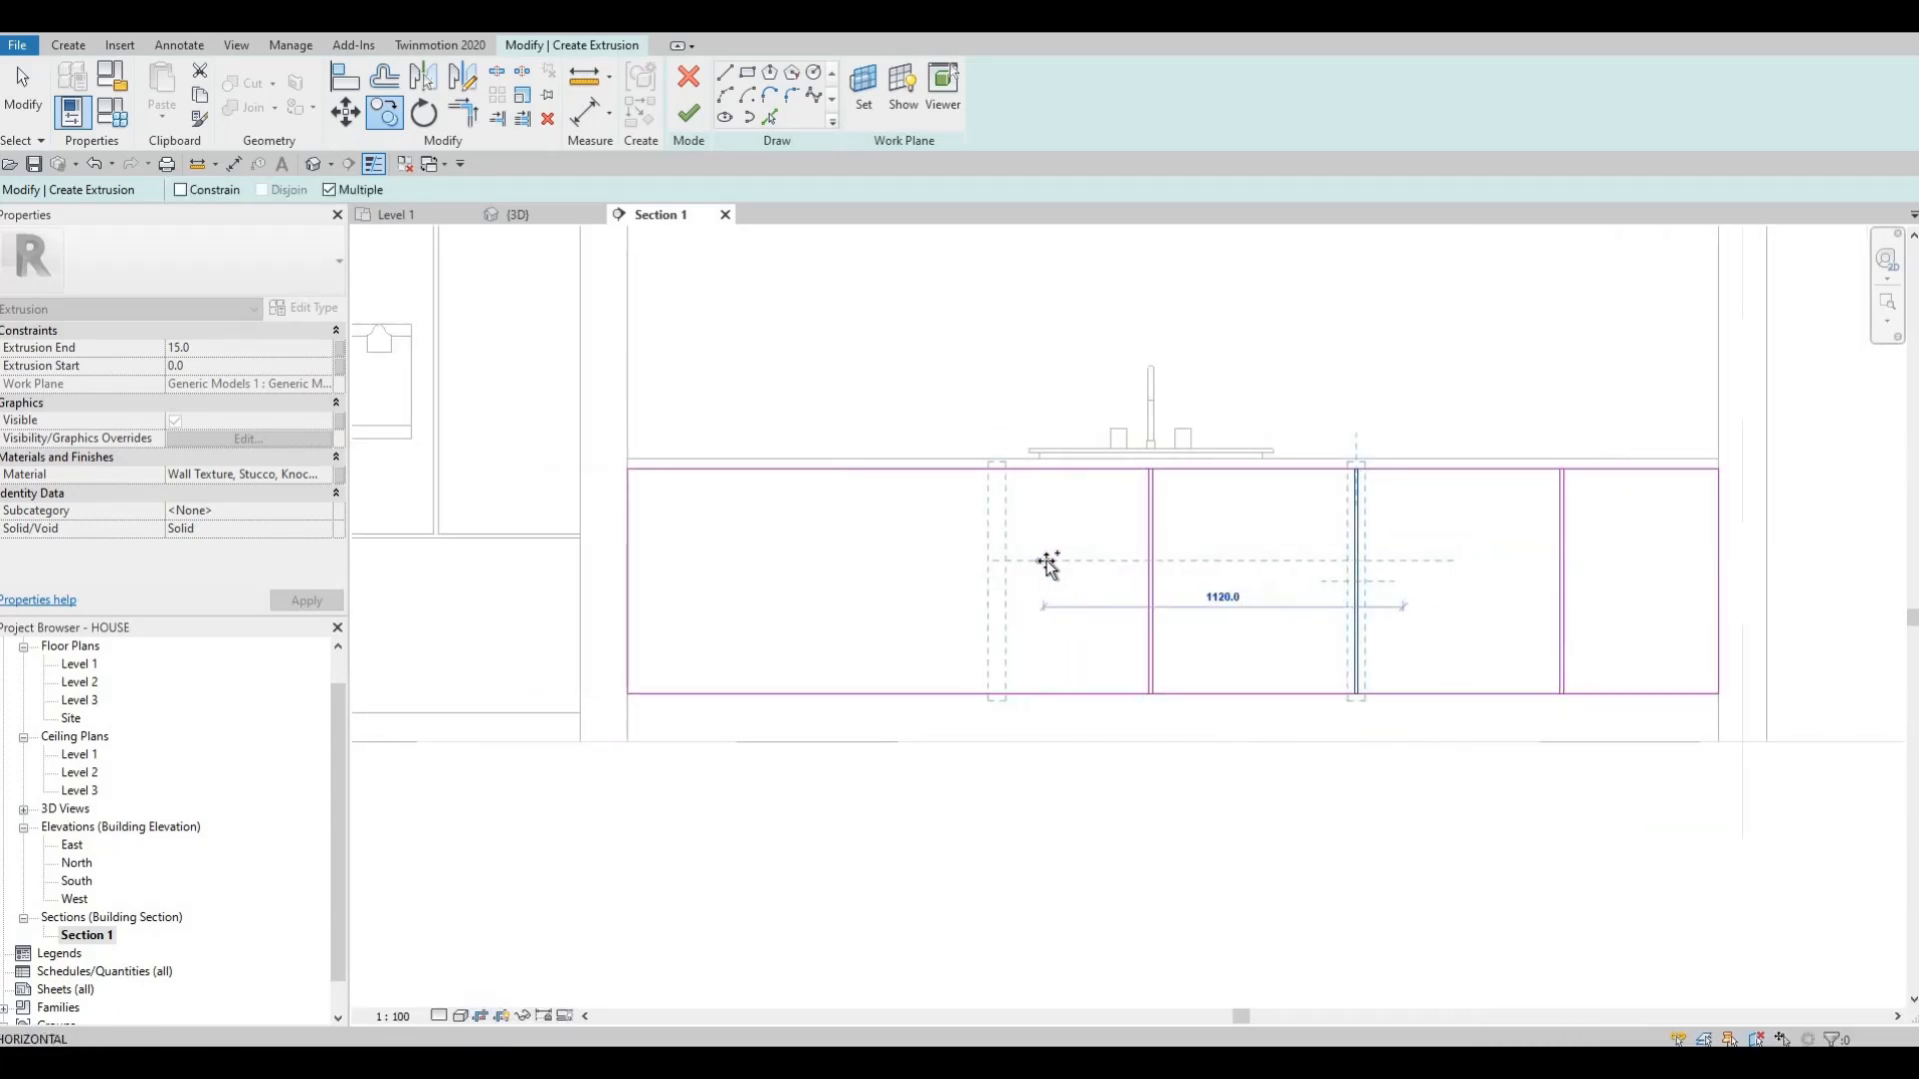
left_click(840, 566)
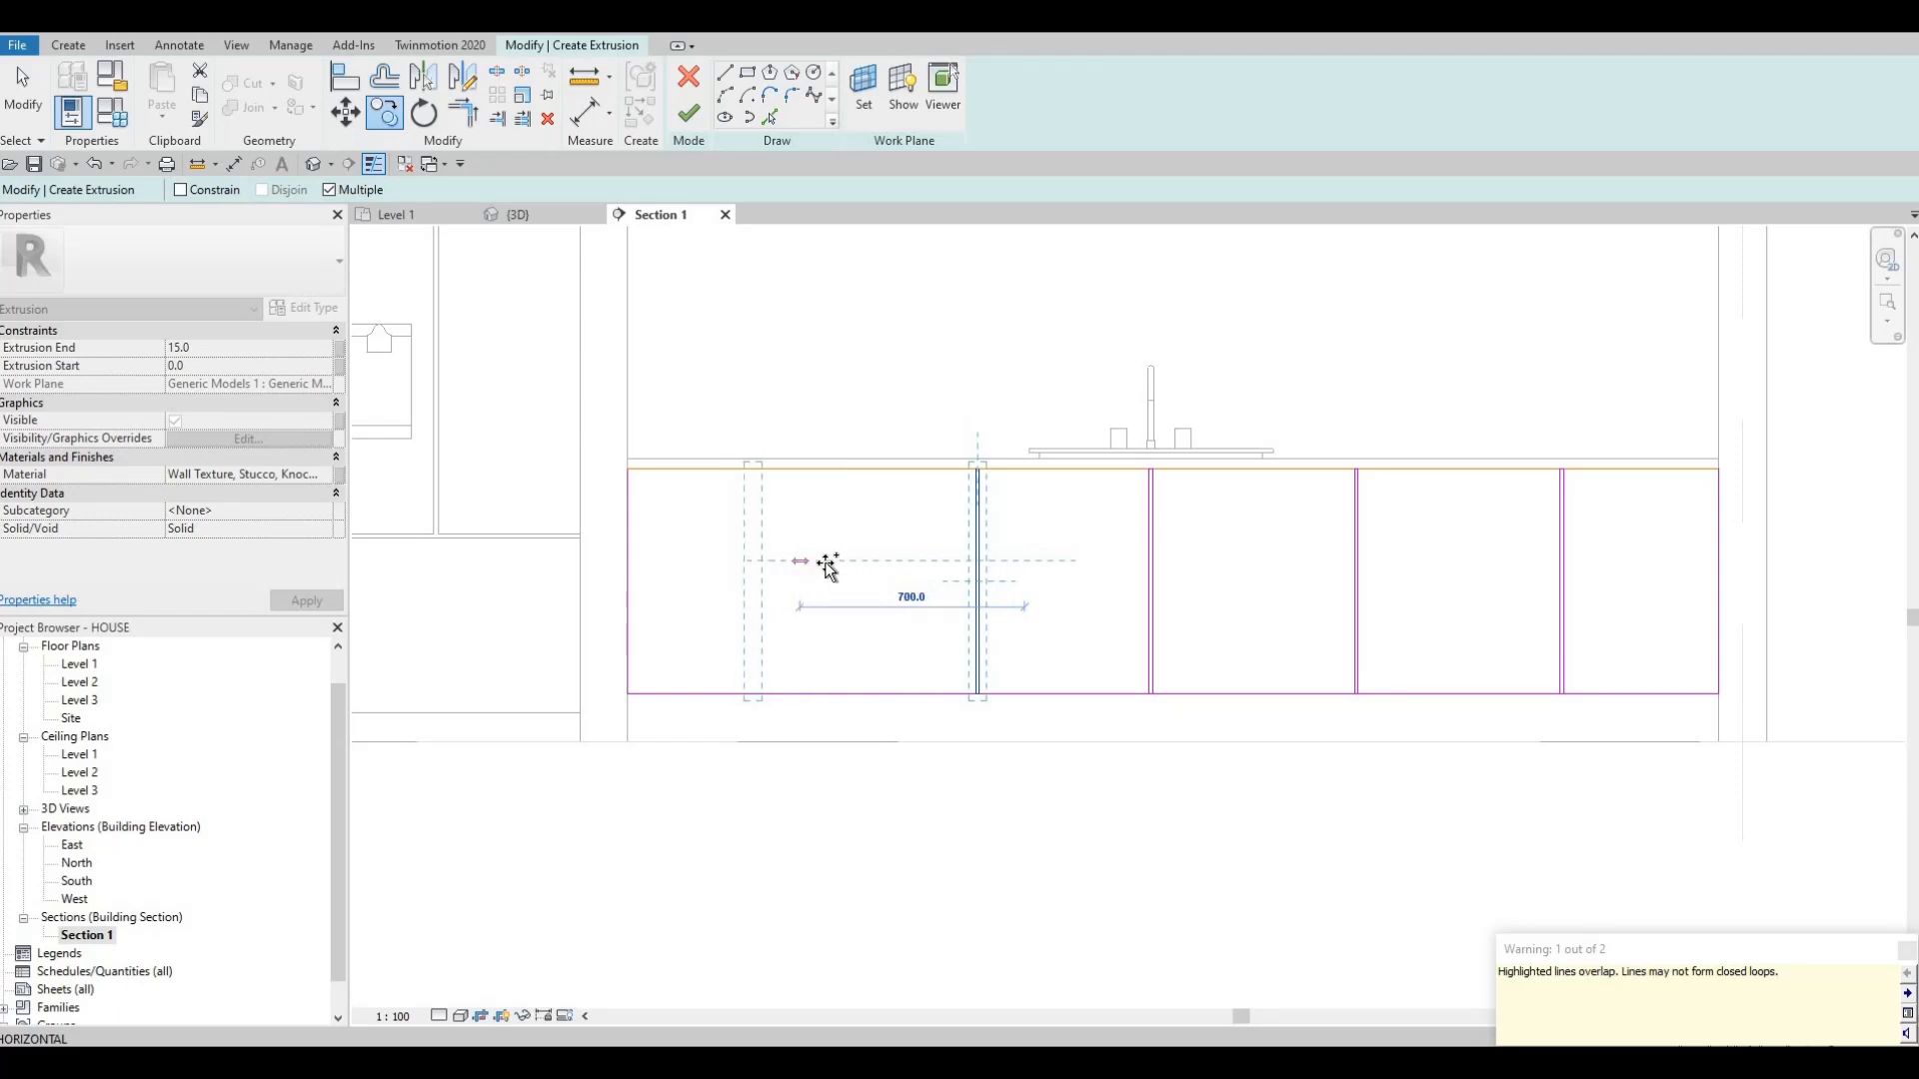
left_click(829, 566)
key("Escape")
key("Escape")
key("Escape")
scroll(1130, 545, "down", 1)
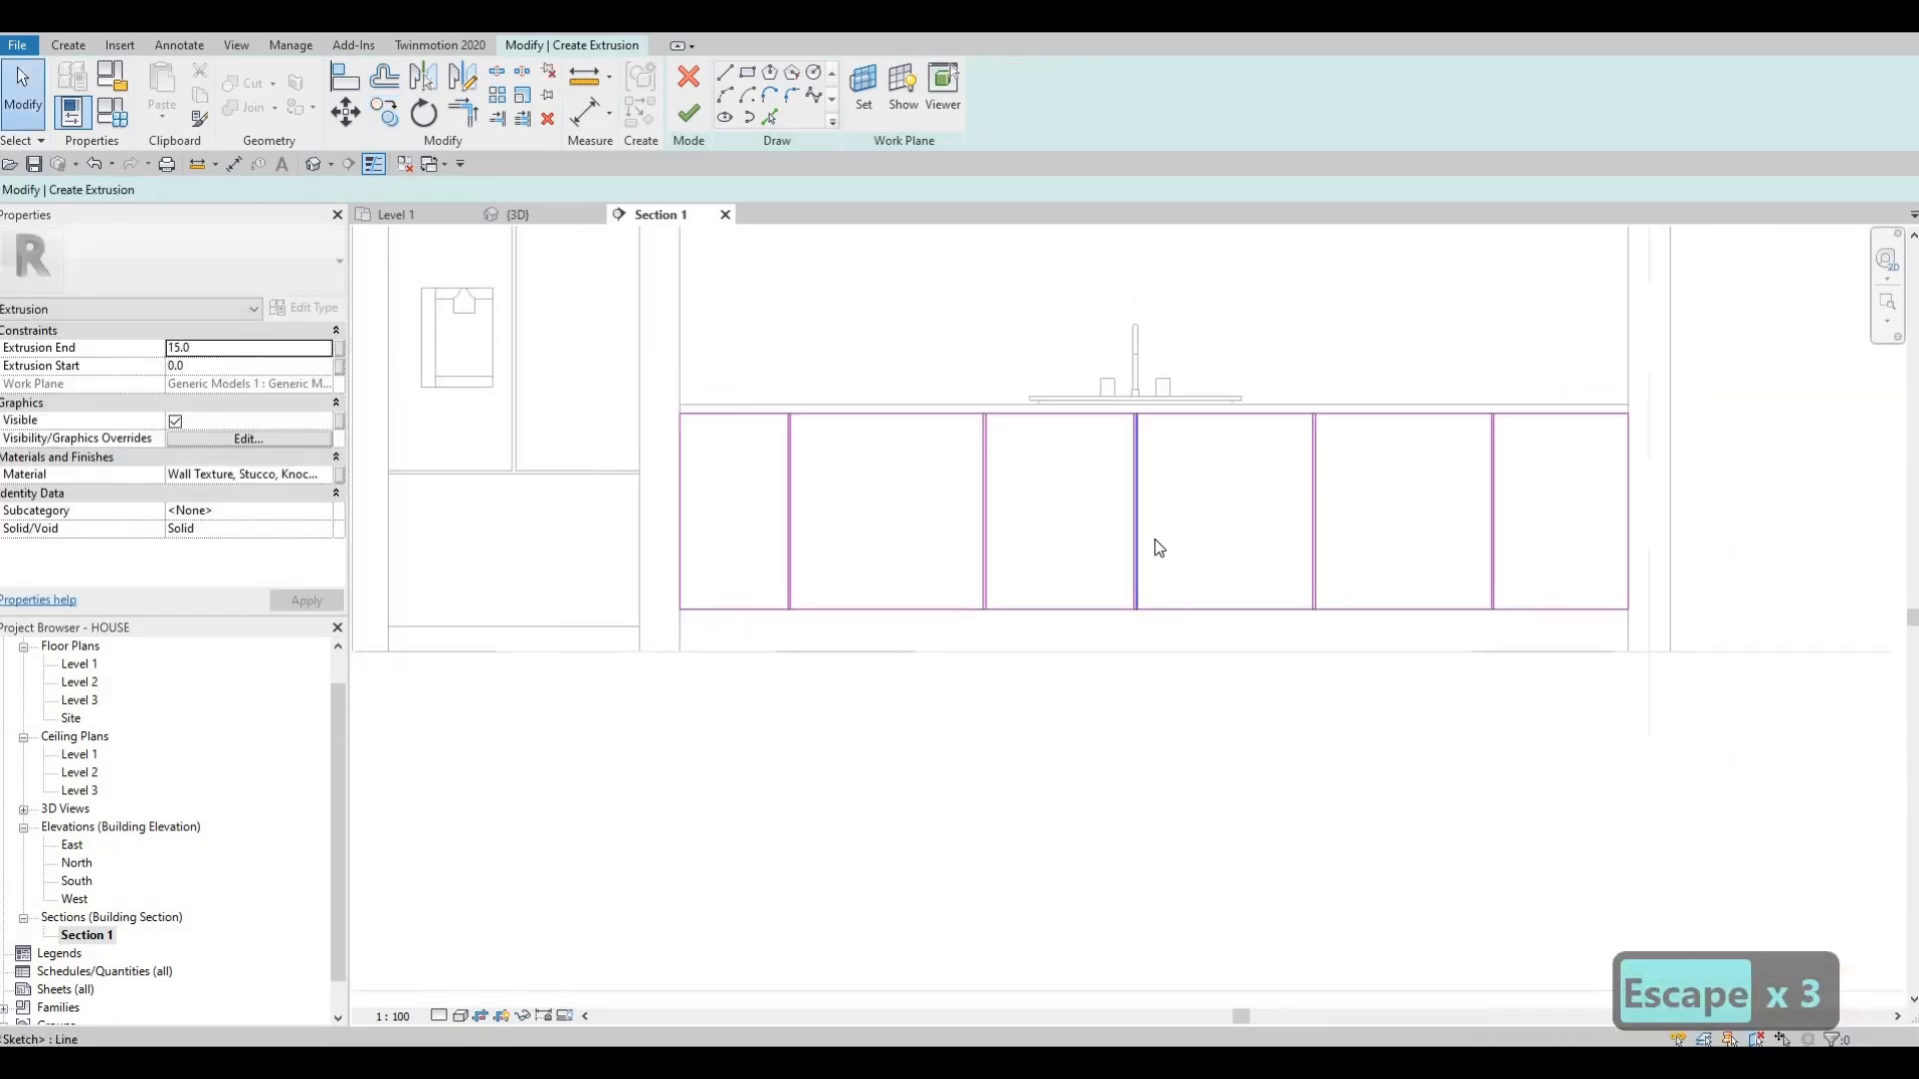
- Nudge the first divider left of the faucet three increments to the left
scroll(1250, 565, "up", 2)
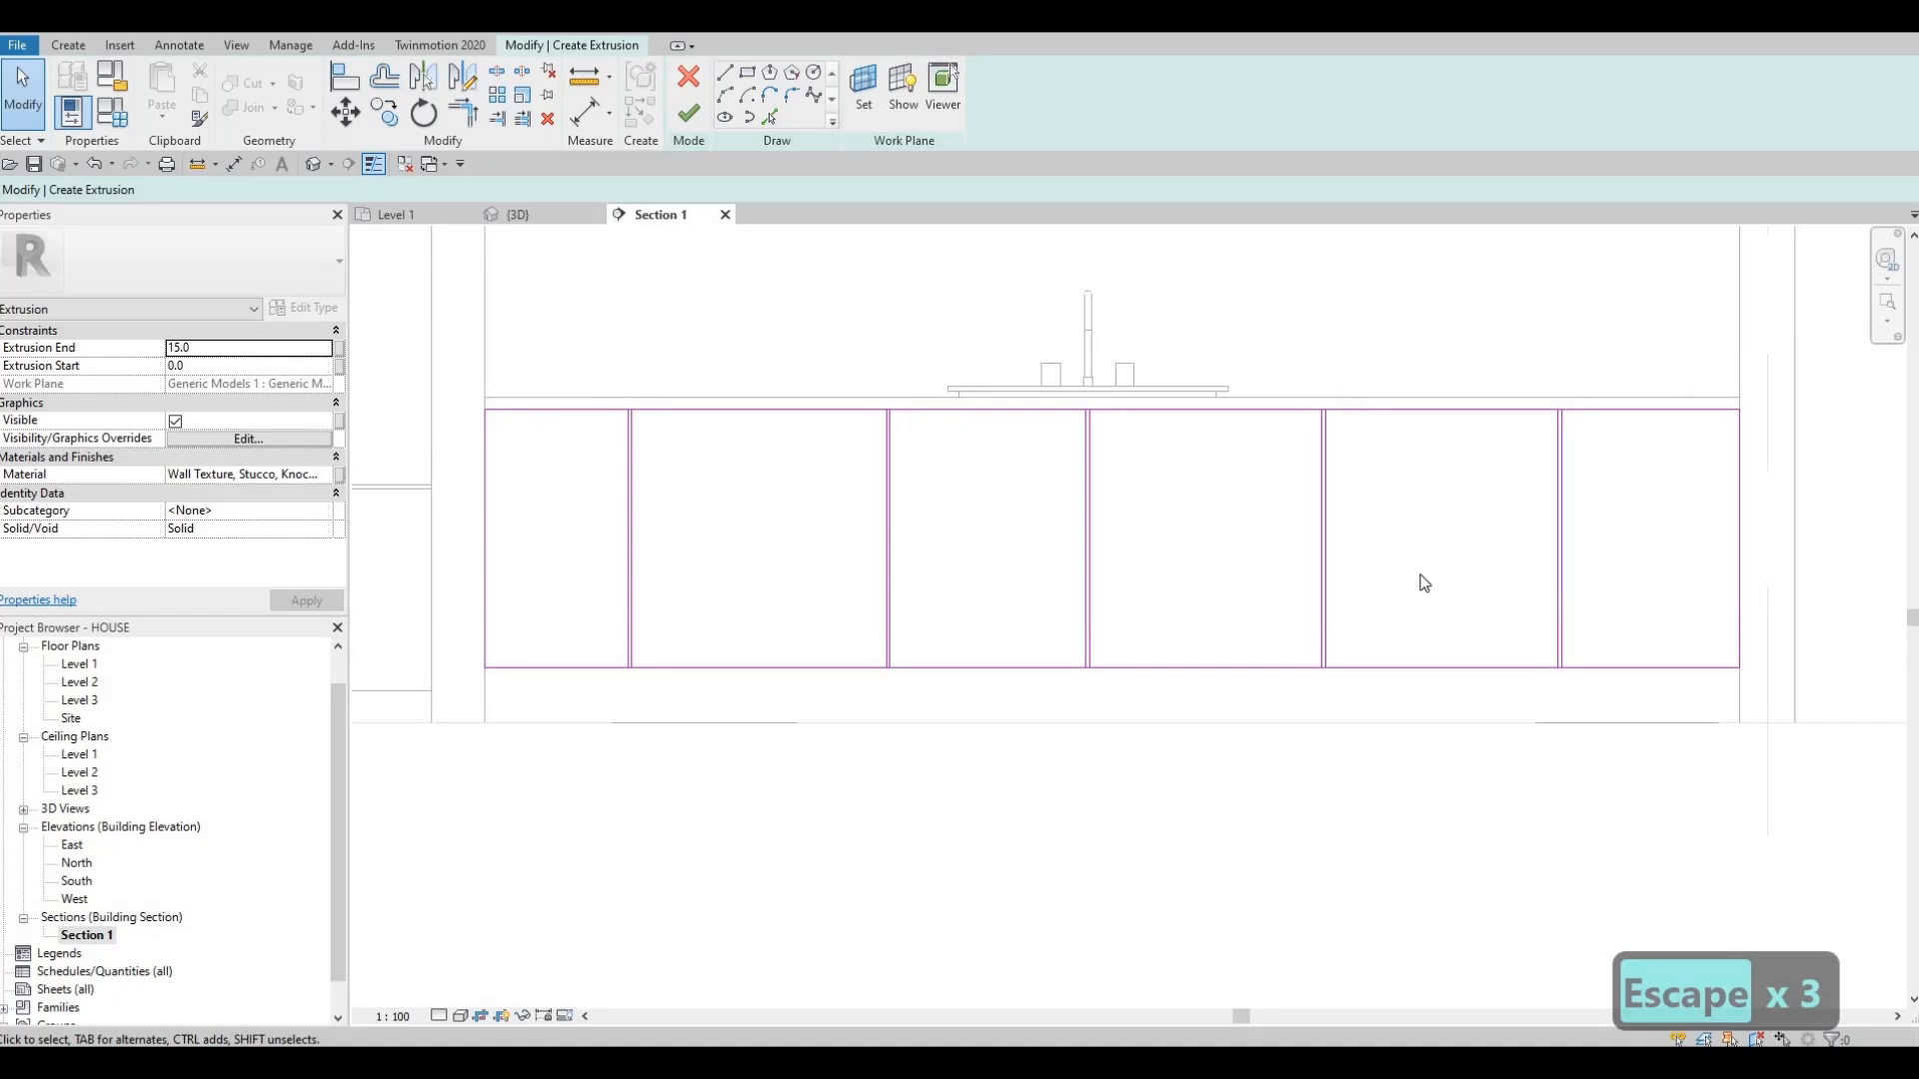
middle_click_drag(1066, 560, 1173, 578)
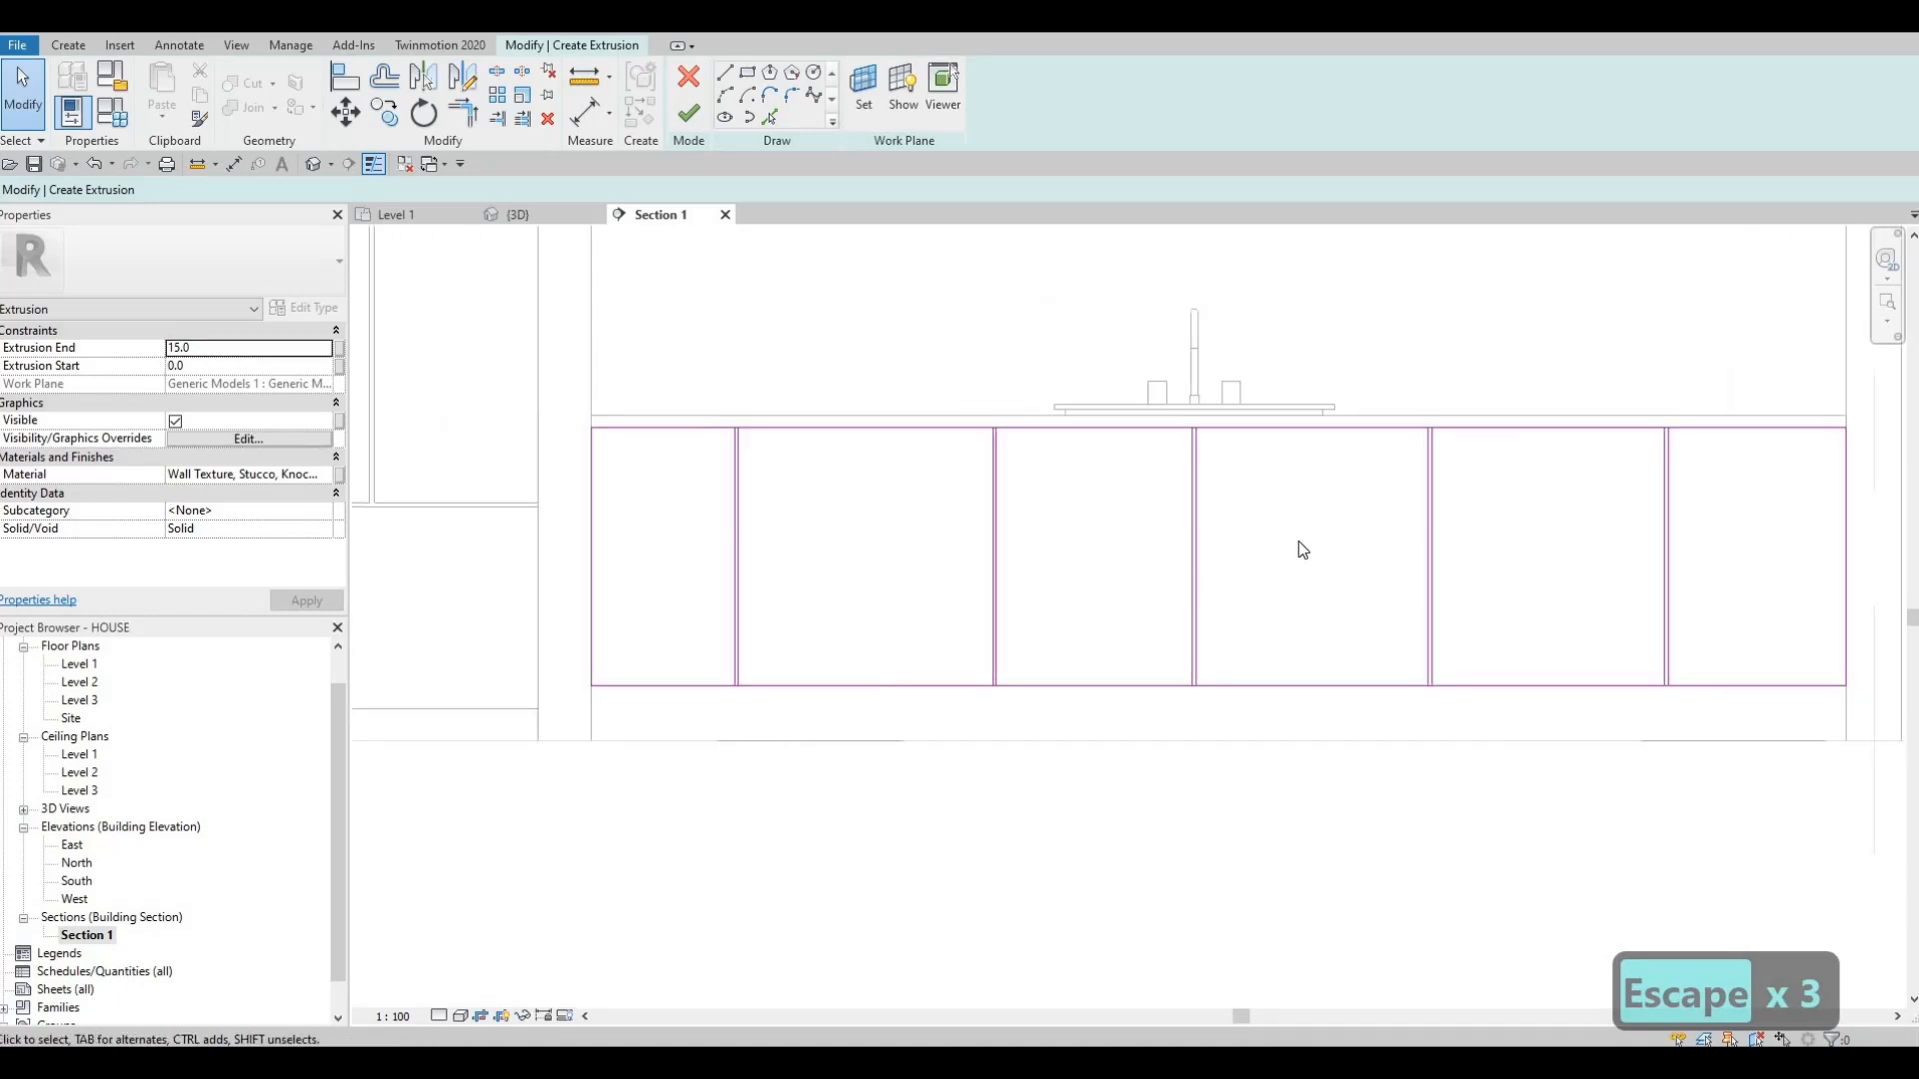
scroll(1303, 550, "down", 1)
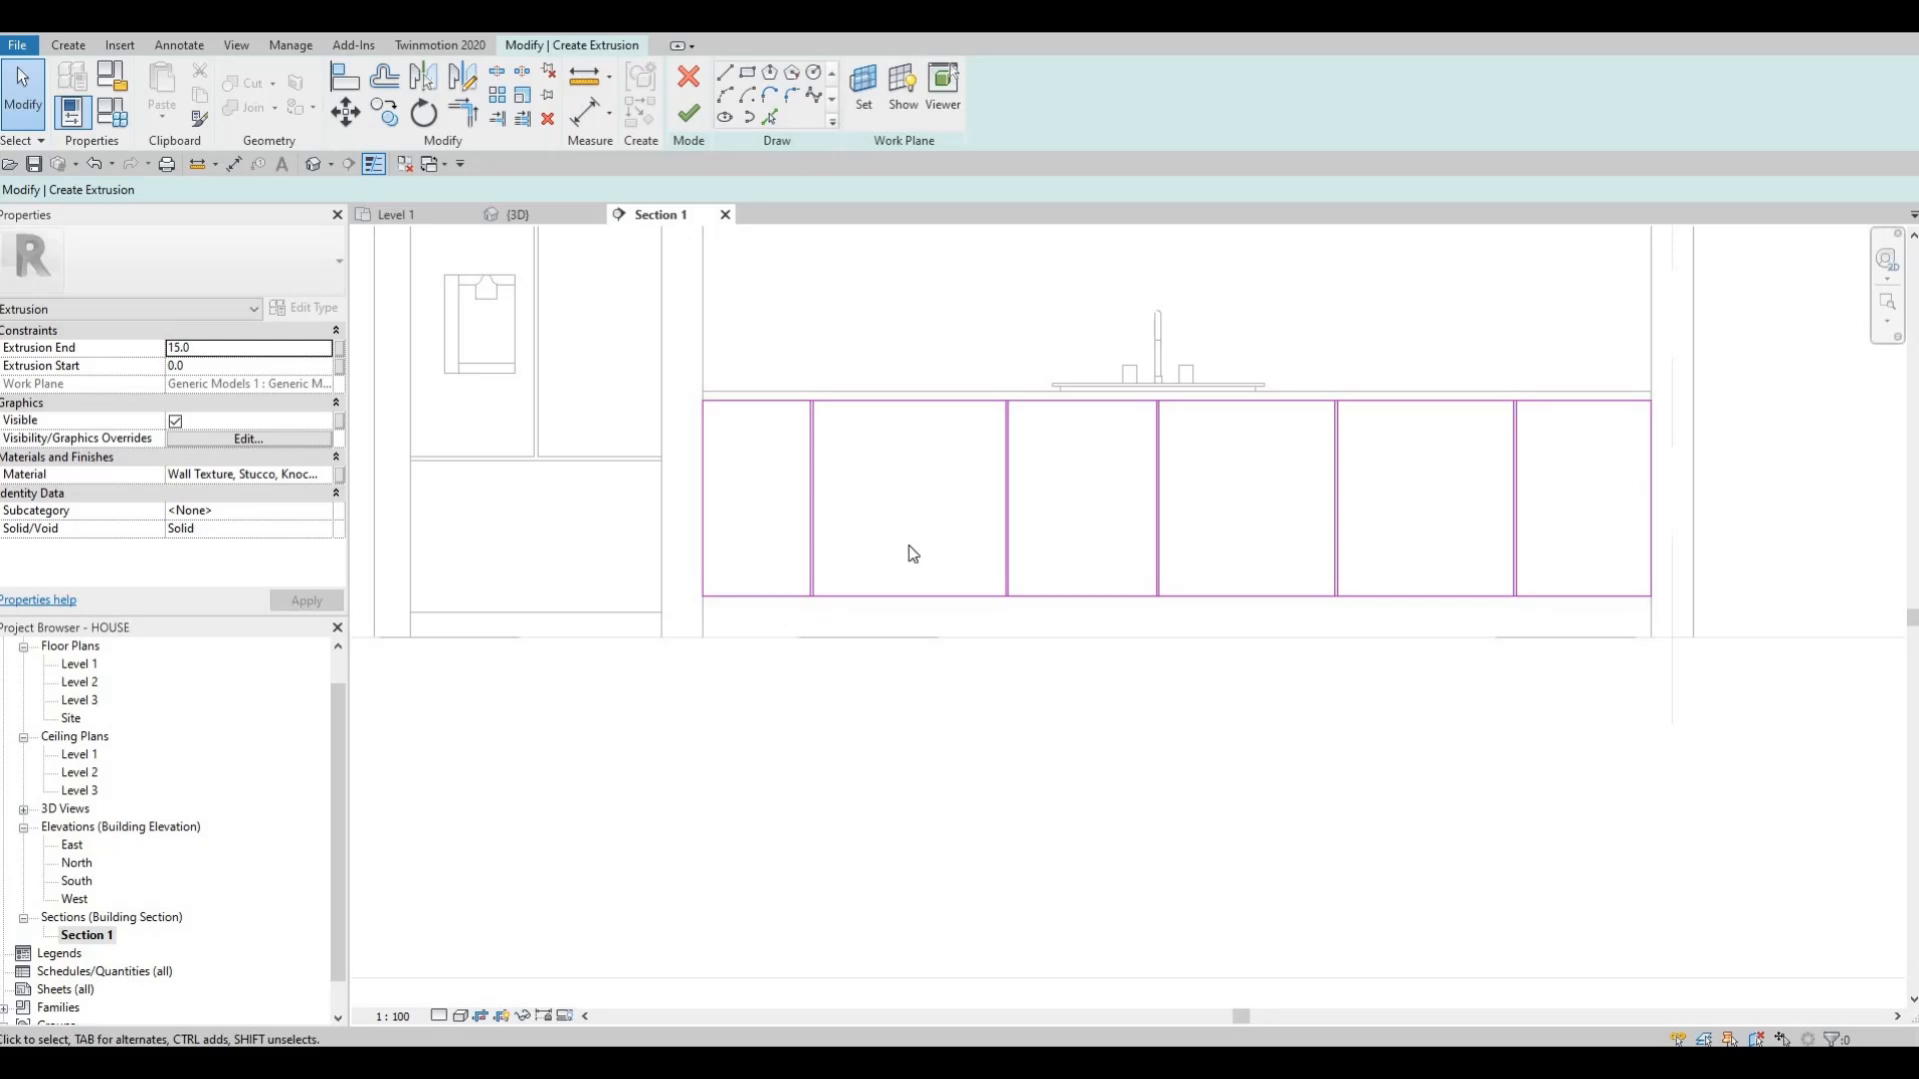
key("Escape")
middle_click_drag(1044, 545, 1032, 551)
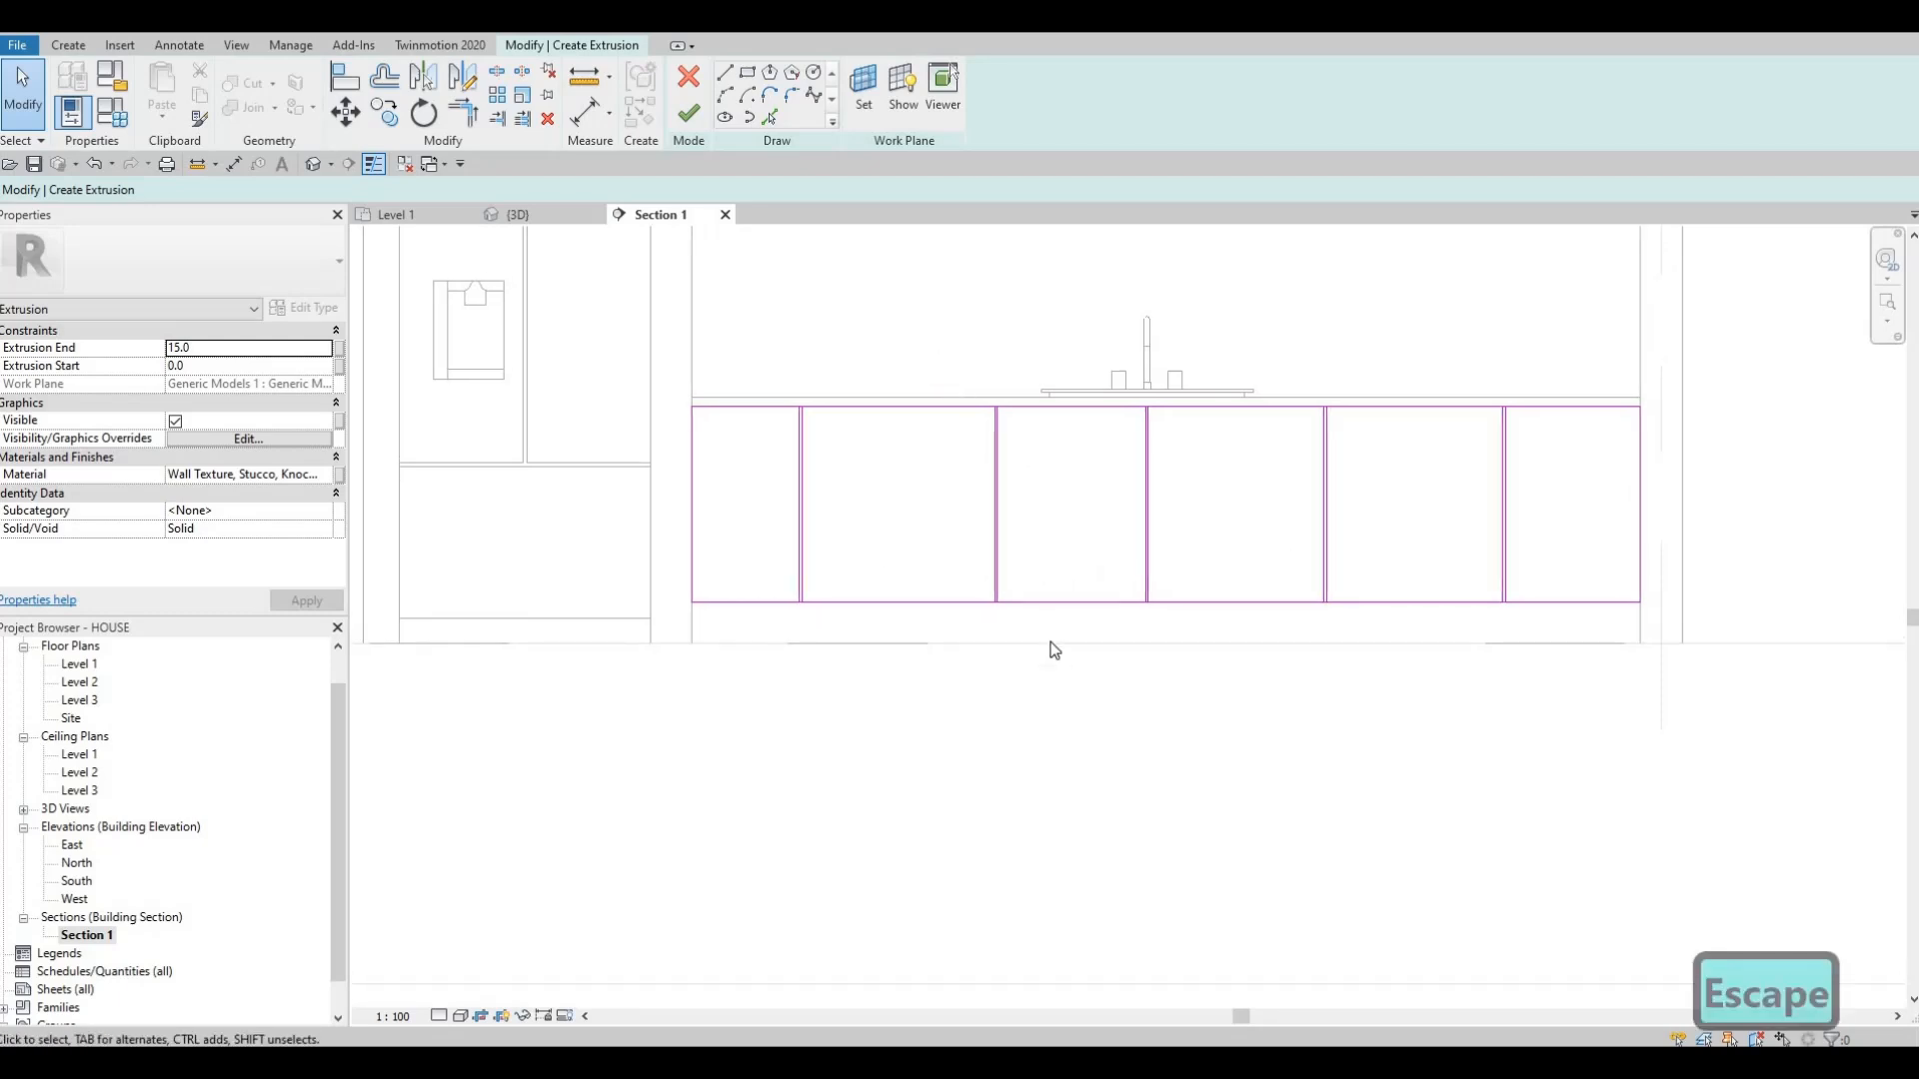
left_click_drag(939, 351, 1052, 647)
key("Left")
key("Left")
key("Left")
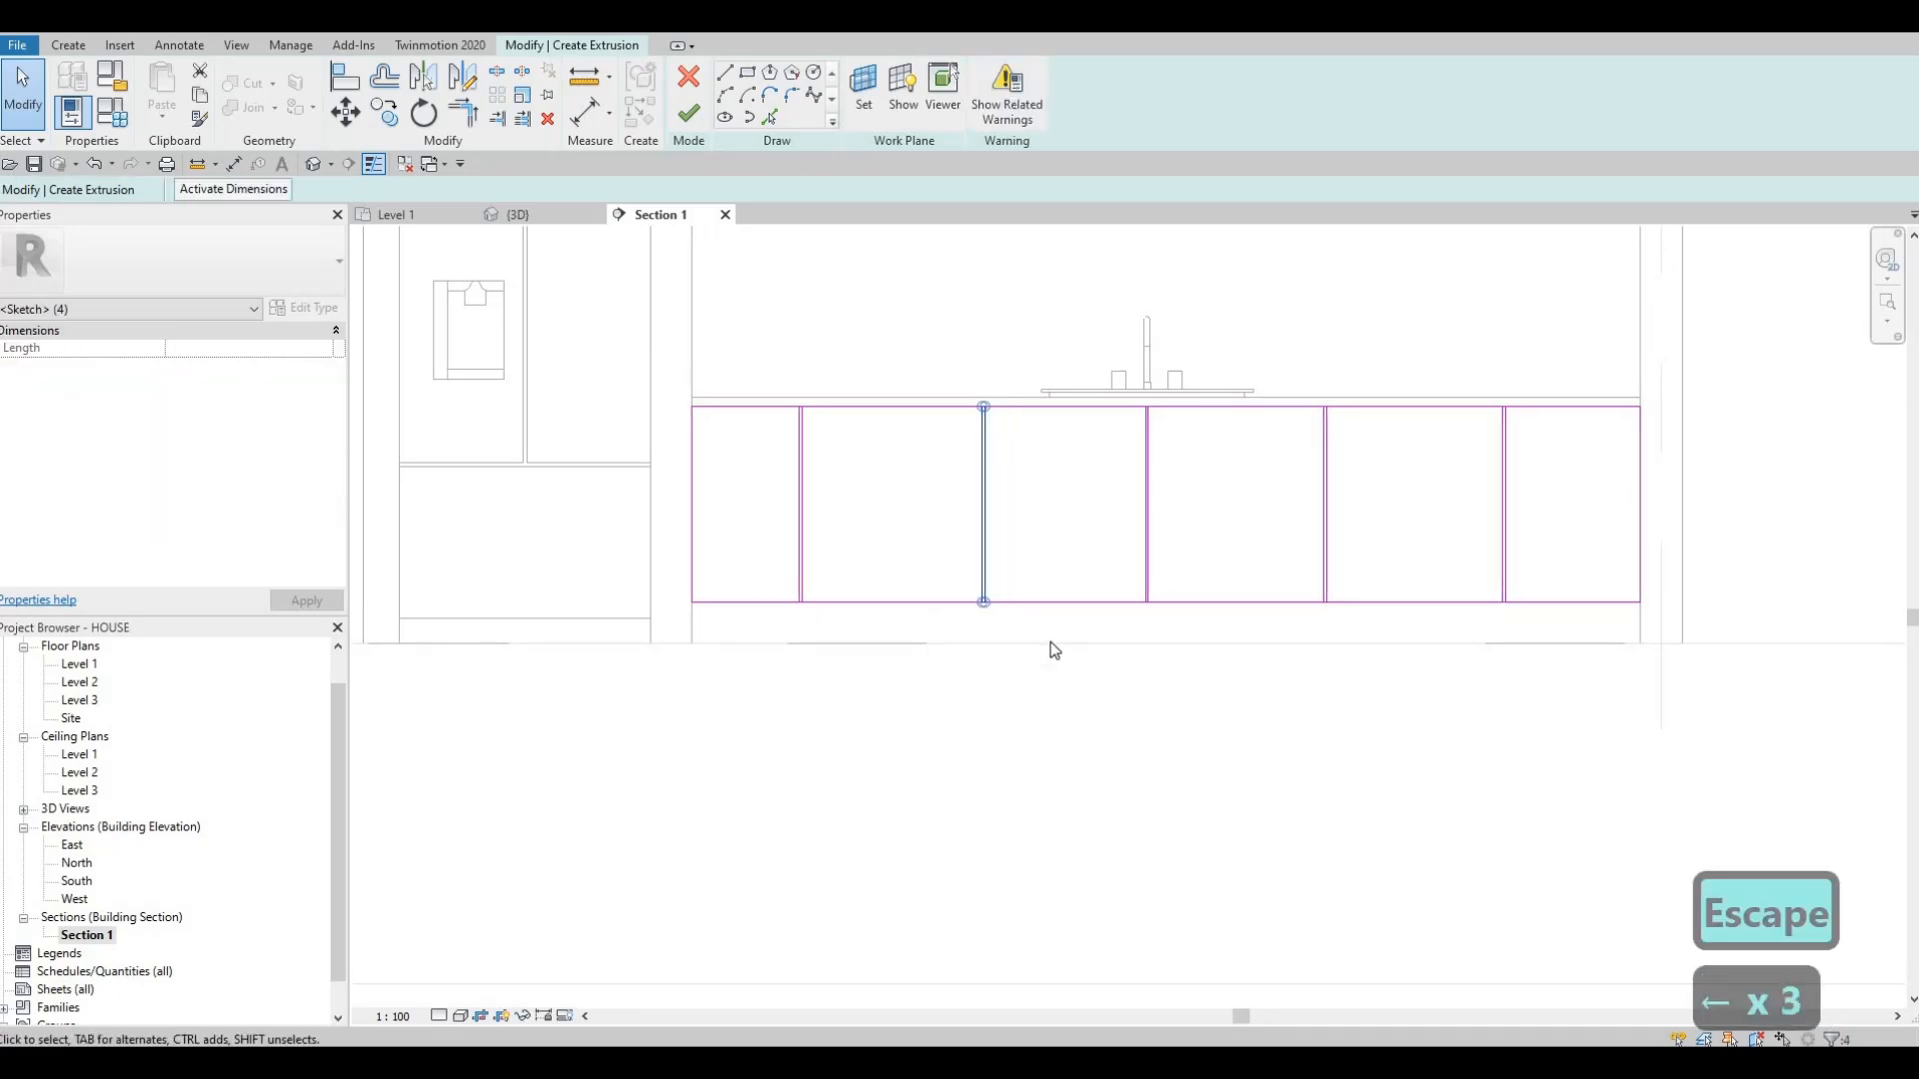
key("Escape")
- Nudge the rightmost divider of the cabinet front three increments to the left
mouse_move(1271, 335)
left_mouse_down()
mouse_move(1337, 522)
mouse_move(1349, 639)
left_mouse_up()
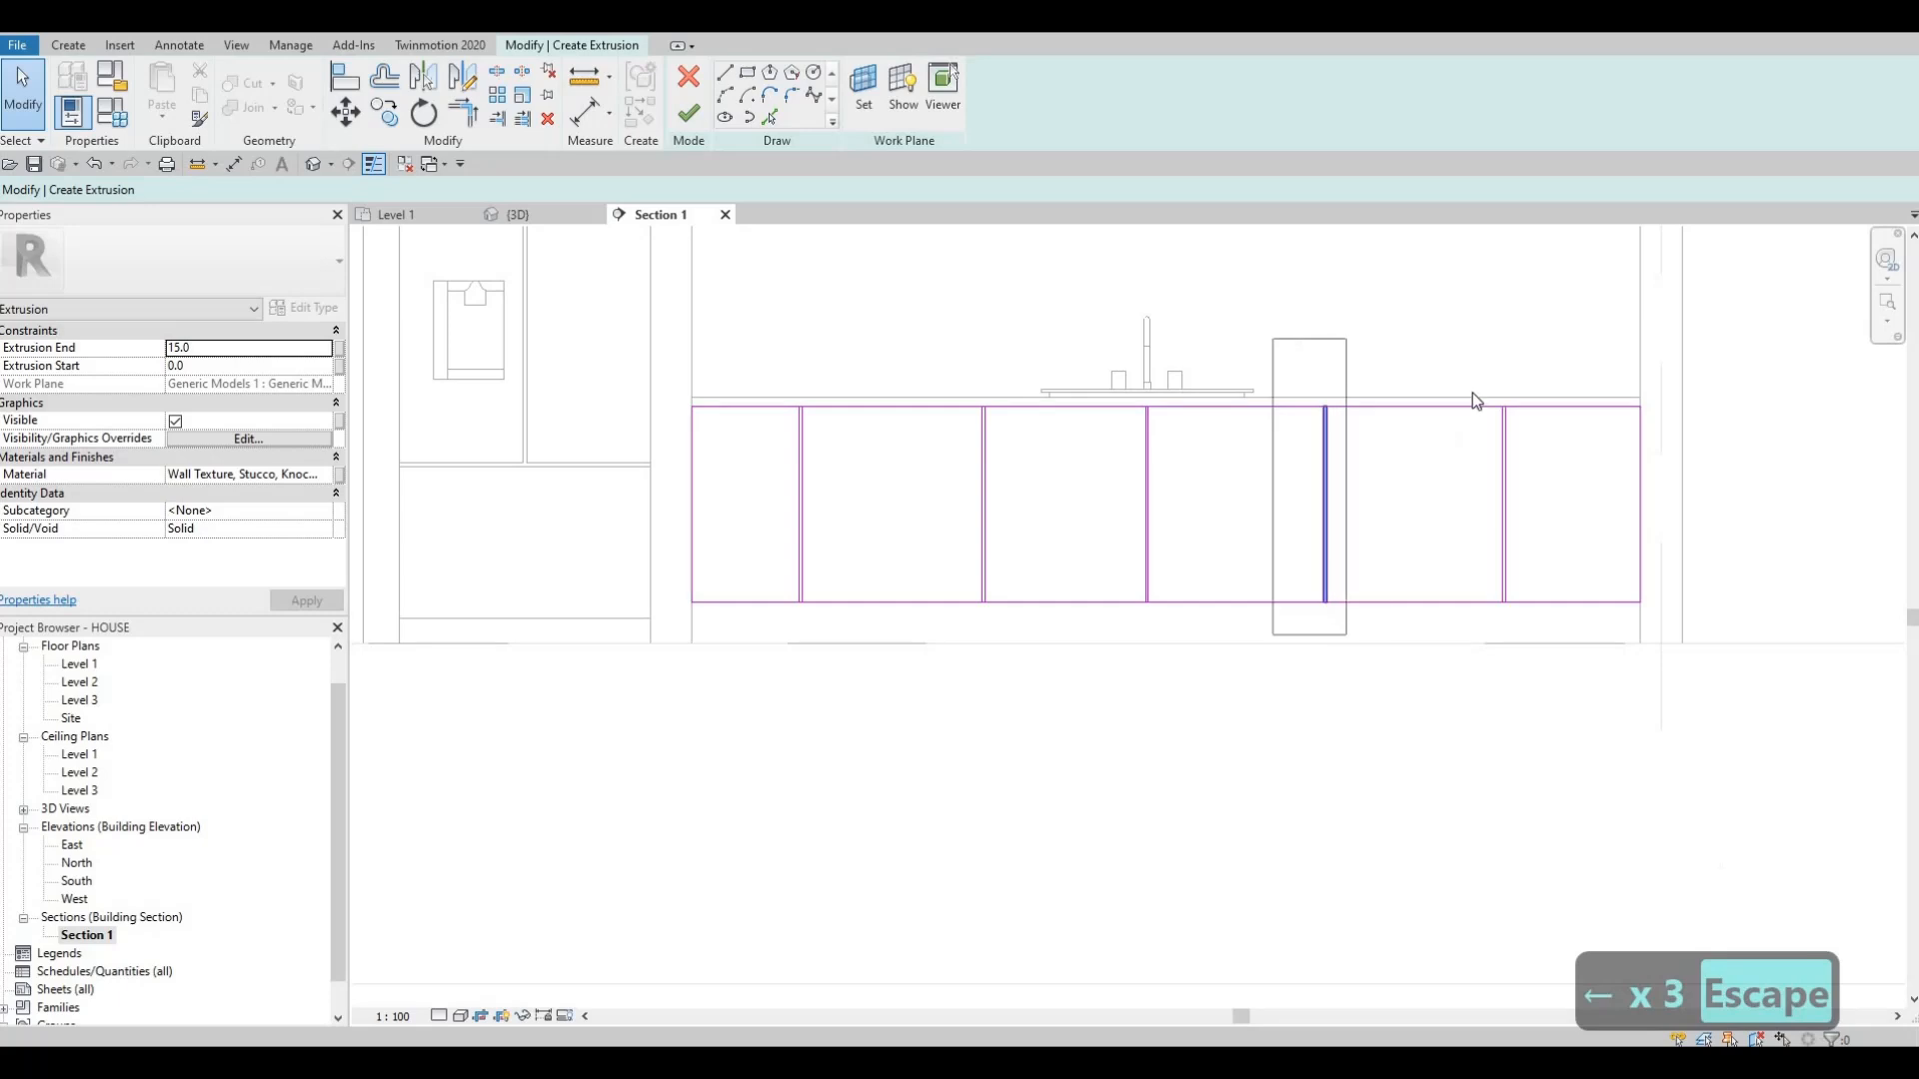
key("Escape")
left_click_drag(1476, 372, 1519, 637)
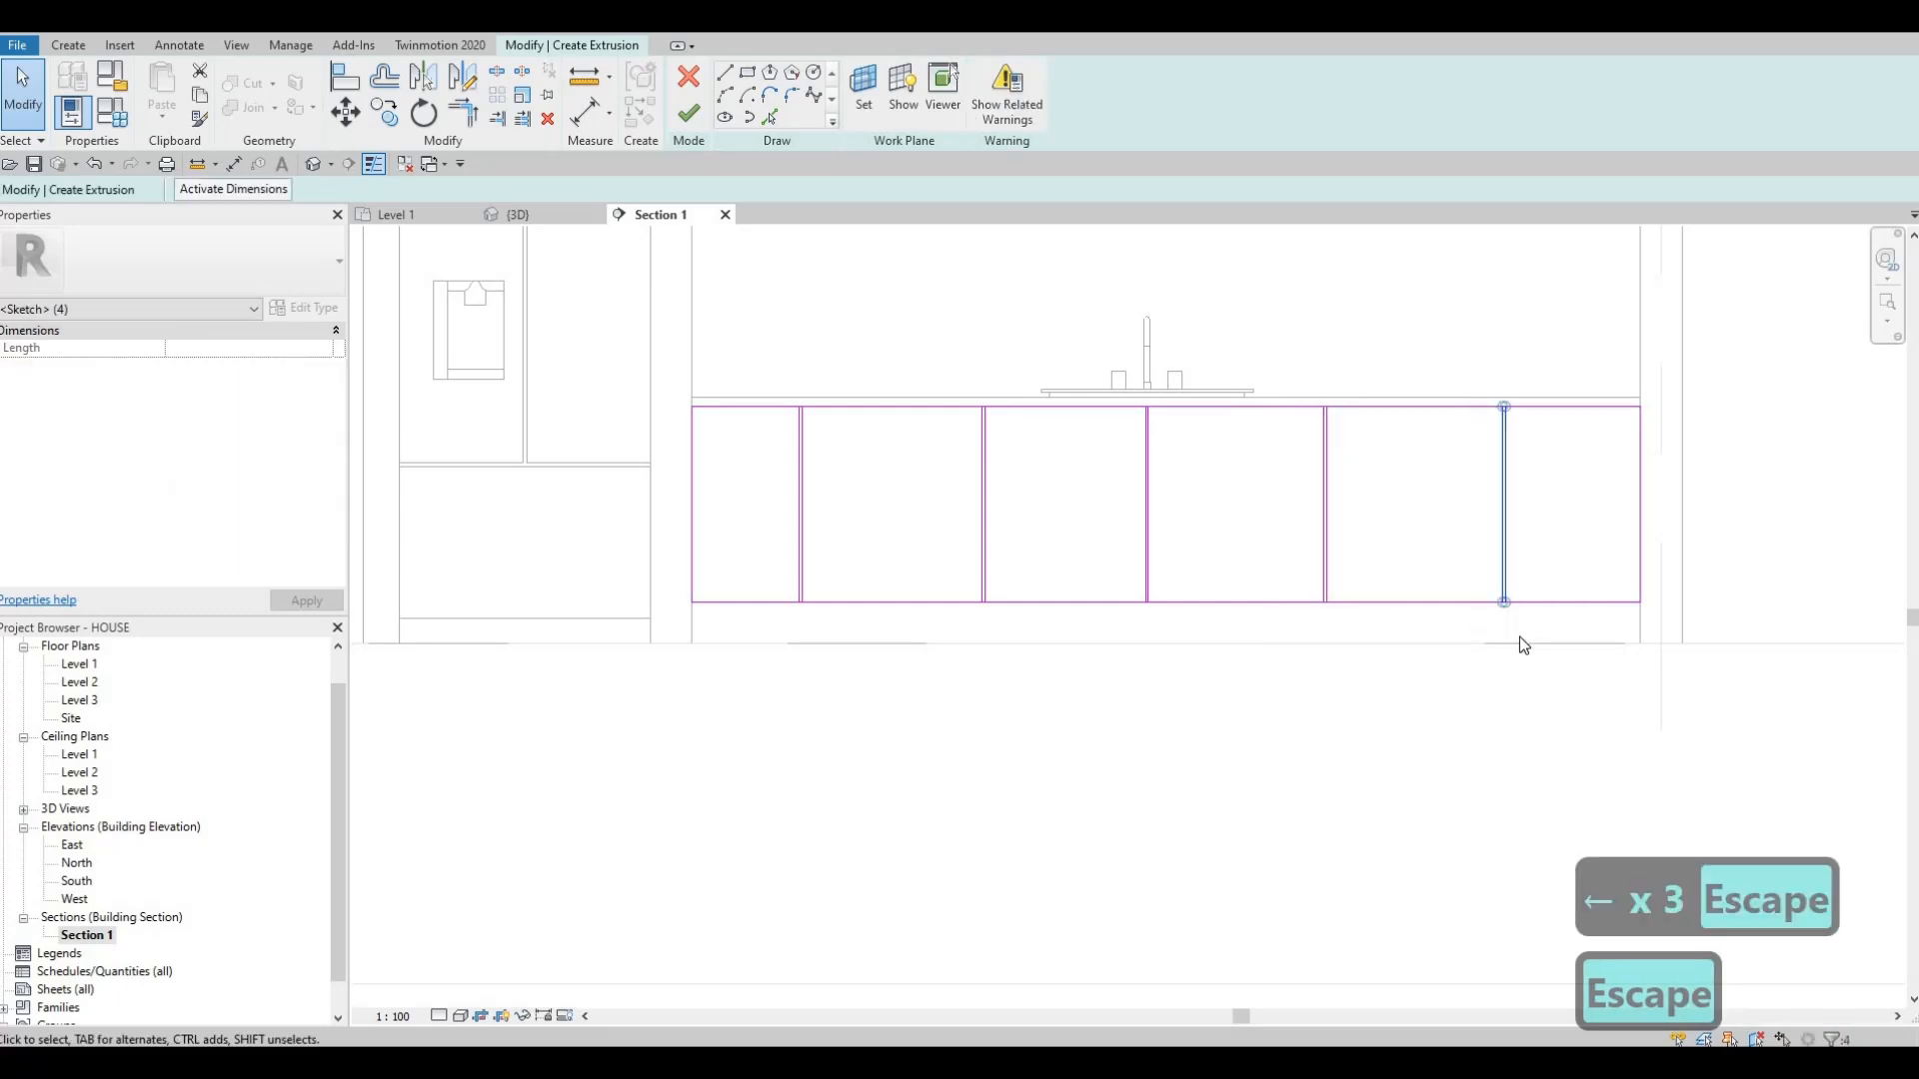
key("Left")
key("Left")
key("Left")
key("Escape")
key("Escape")
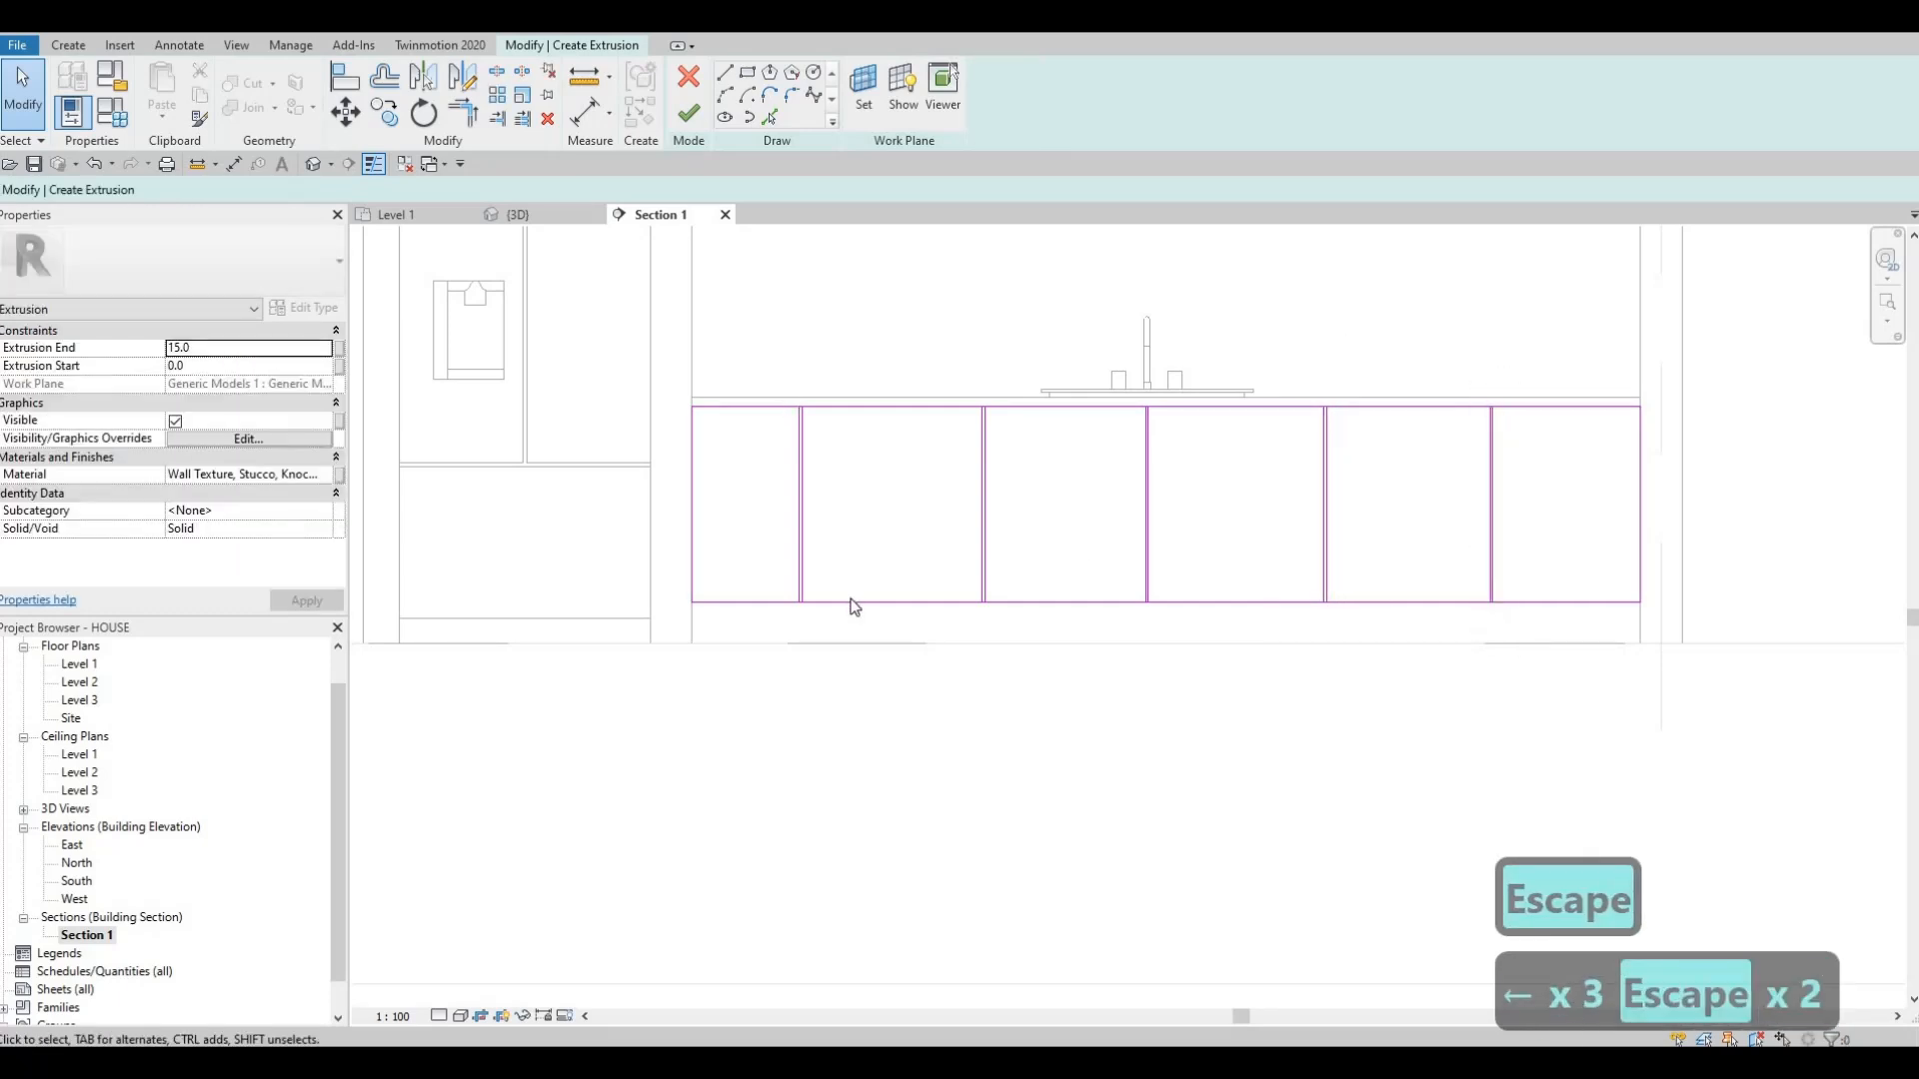
- Nudge the leftmost divider of the cabinet front five increments to the right
left_click(853, 603)
key("Escape")
left_click_drag(736, 352, 850, 677)
key("Right")
key("Right")
key("Right")
key("Right")
key("Right")
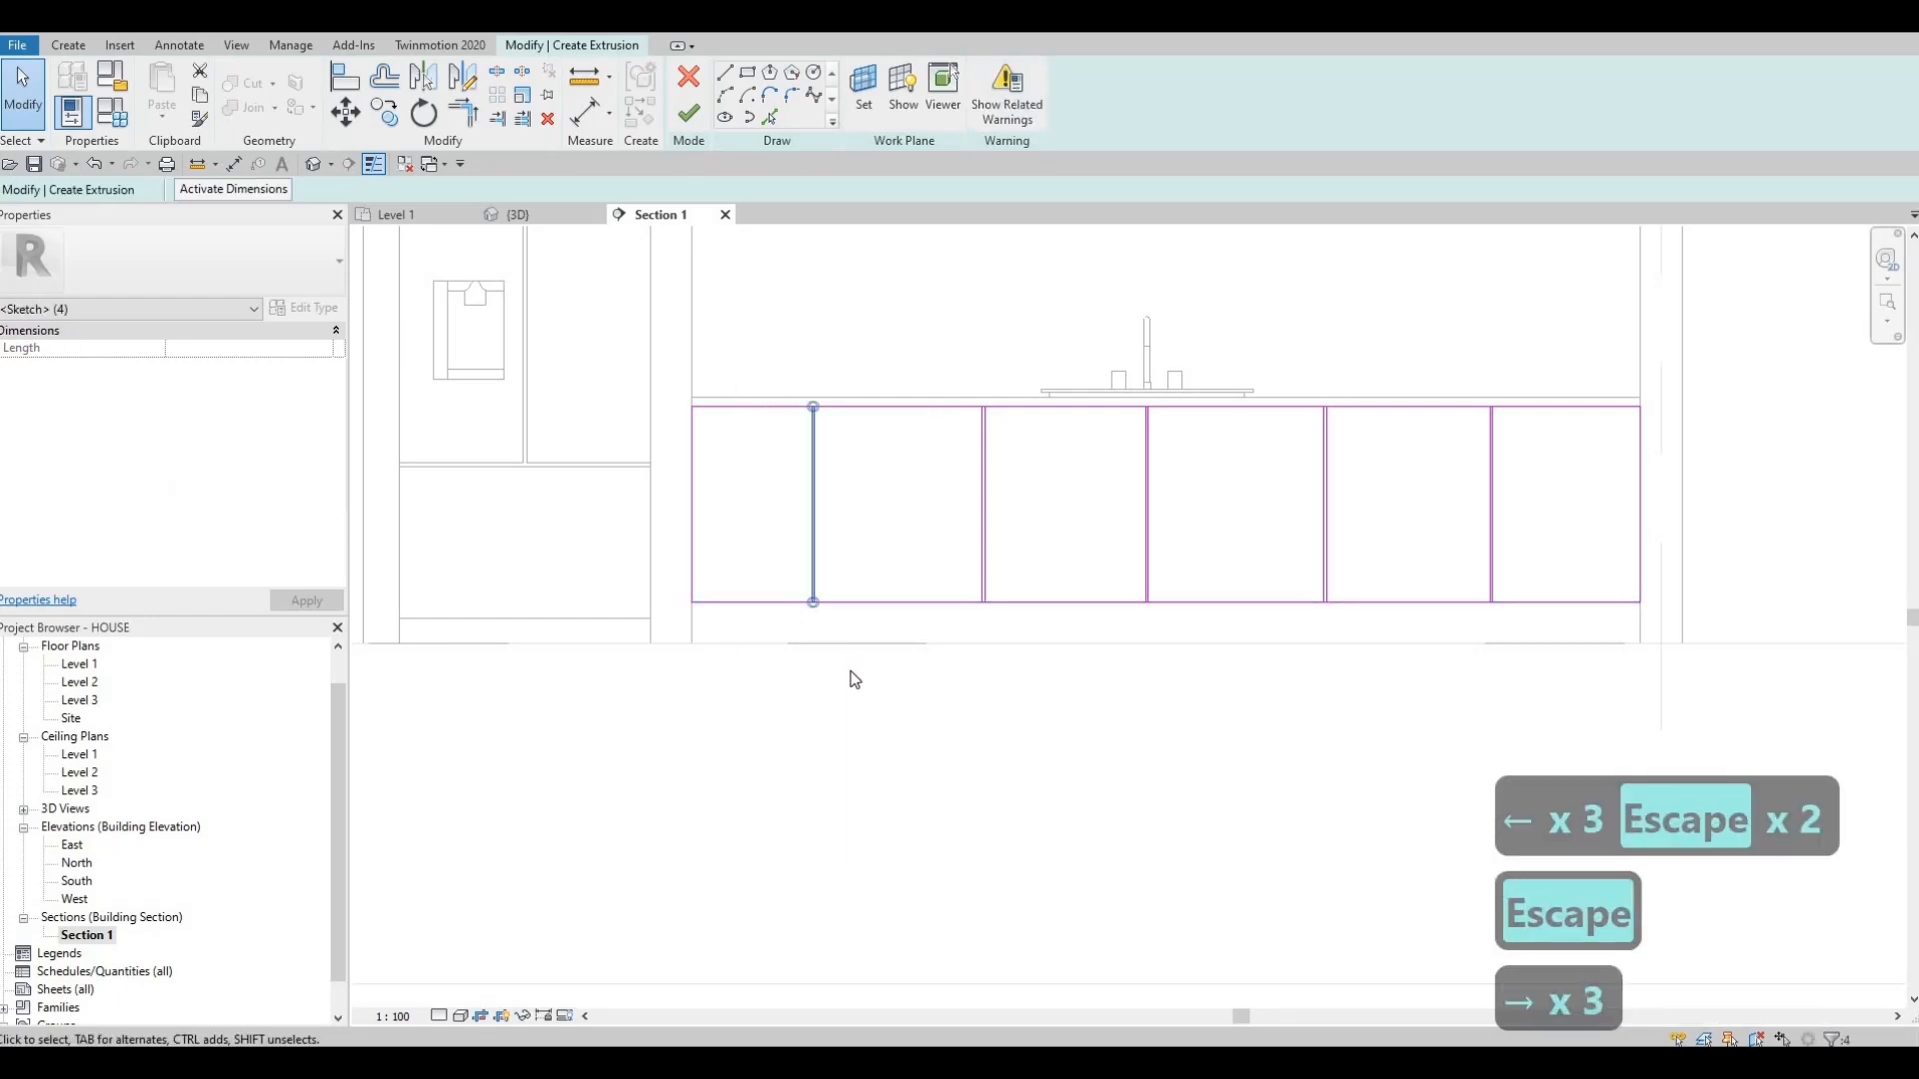
key("Escape")
key("Escape")
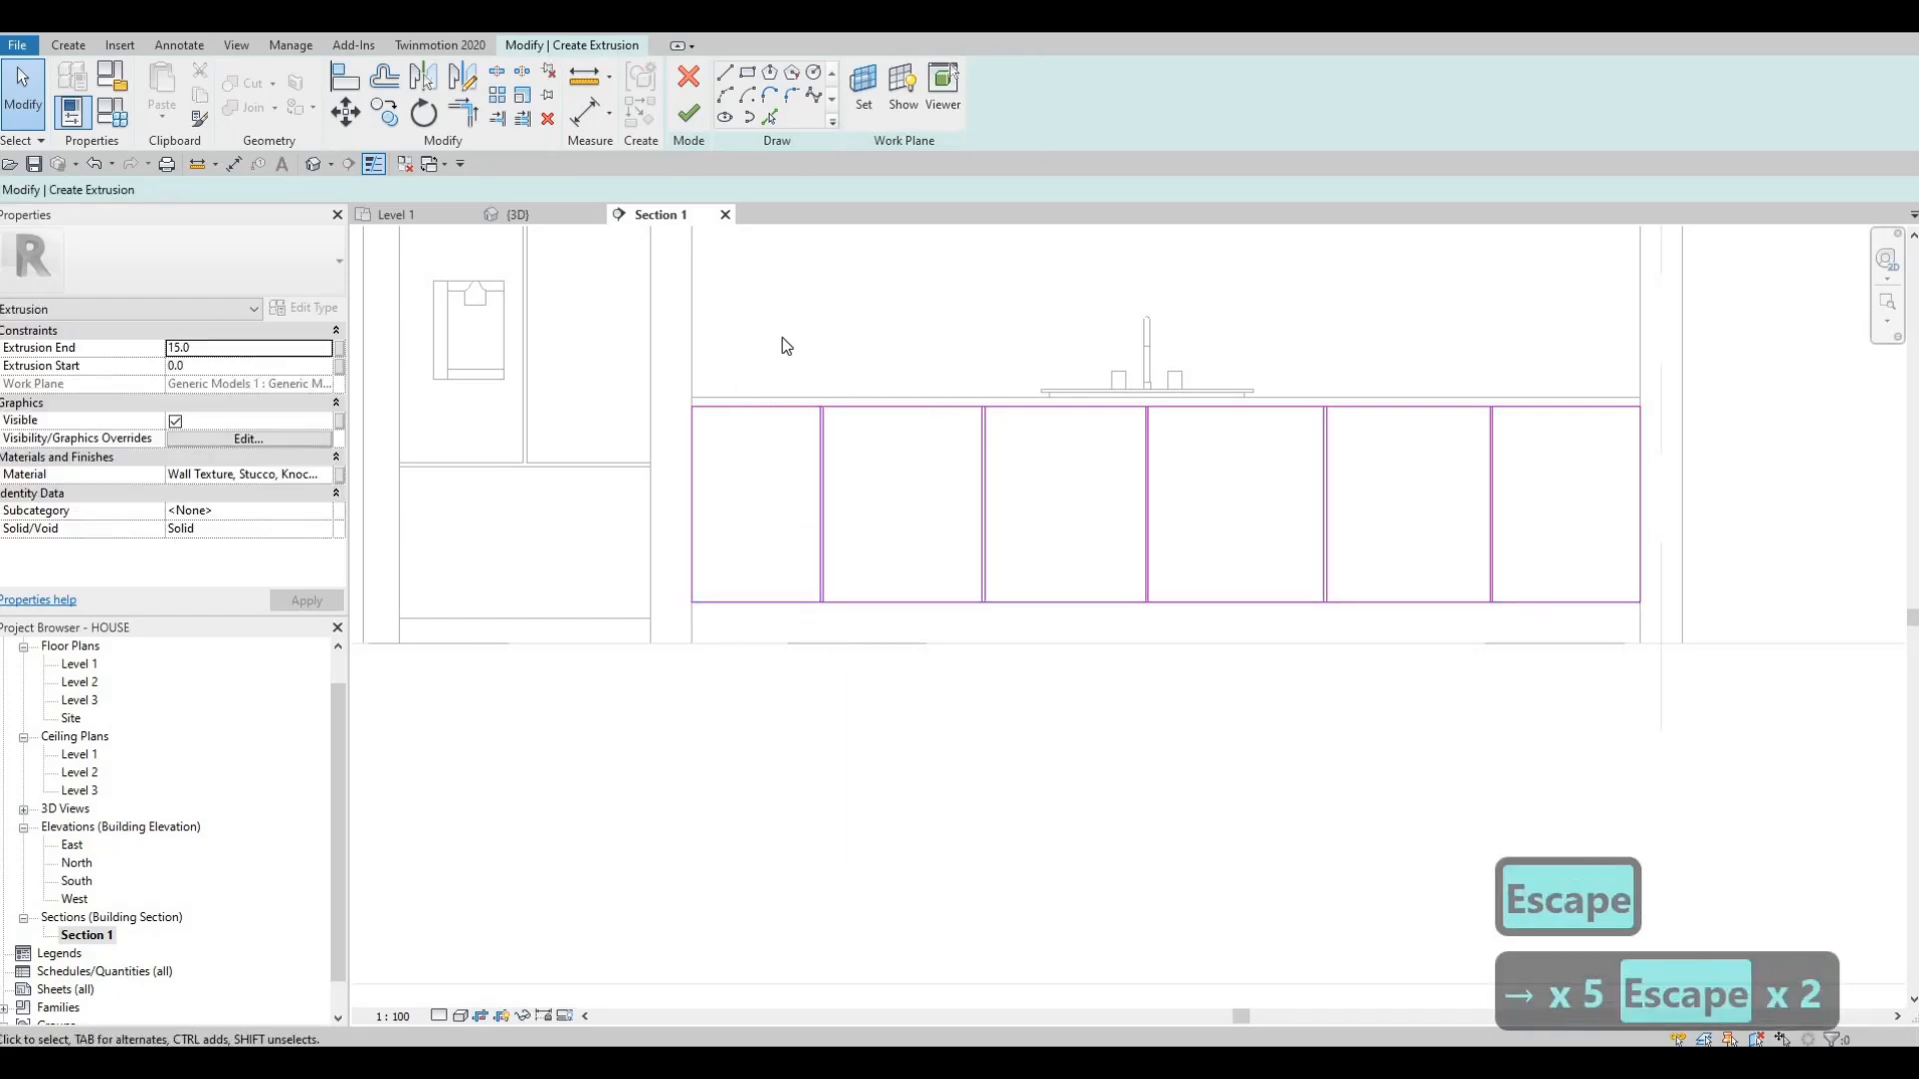
- Delete the short end lines at the top and bottom of all five narrow dividers
left_click_drag(782, 335, 1563, 465)
key("Delete")
mouse_move(770, 557)
left_mouse_down()
mouse_move(1275, 686)
mouse_move(1622, 702)
mouse_move(1565, 715)
left_mouse_up()
key("Delete")
key("Delete")
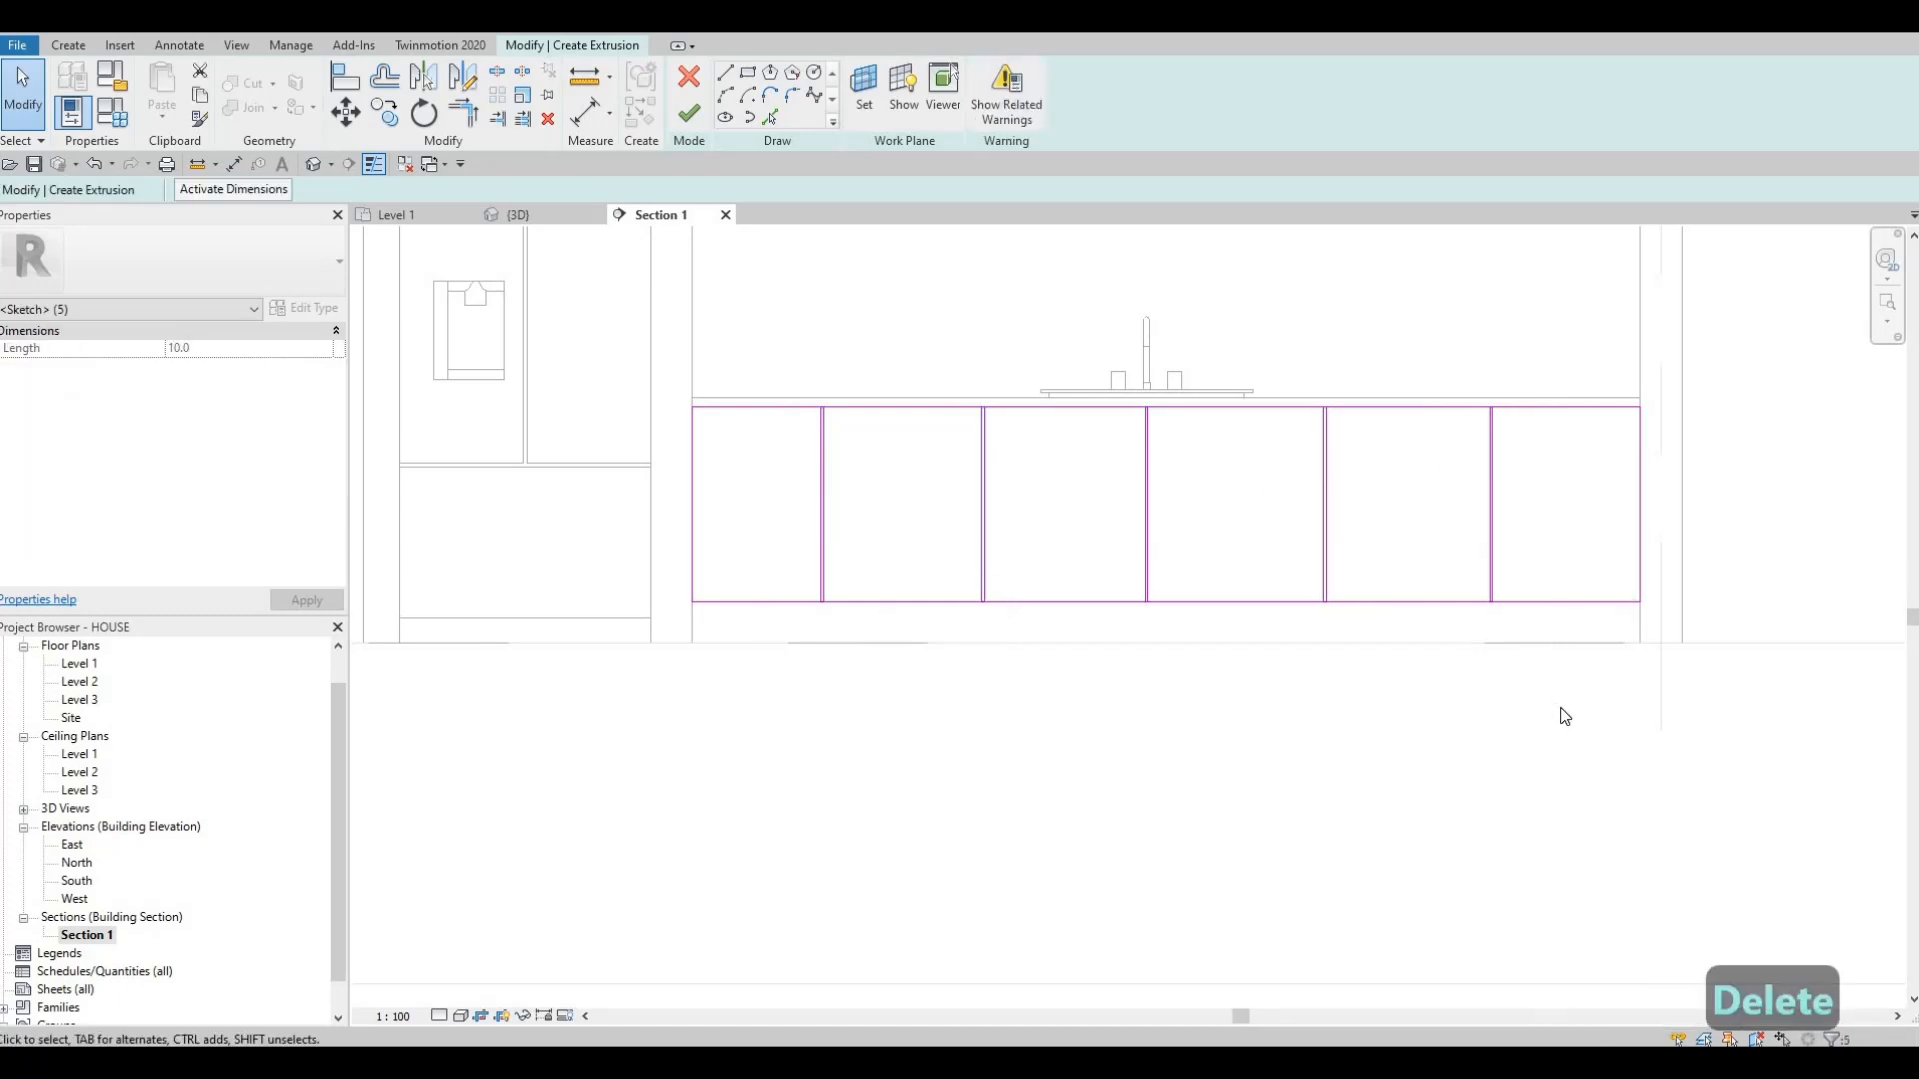
key("Escape")
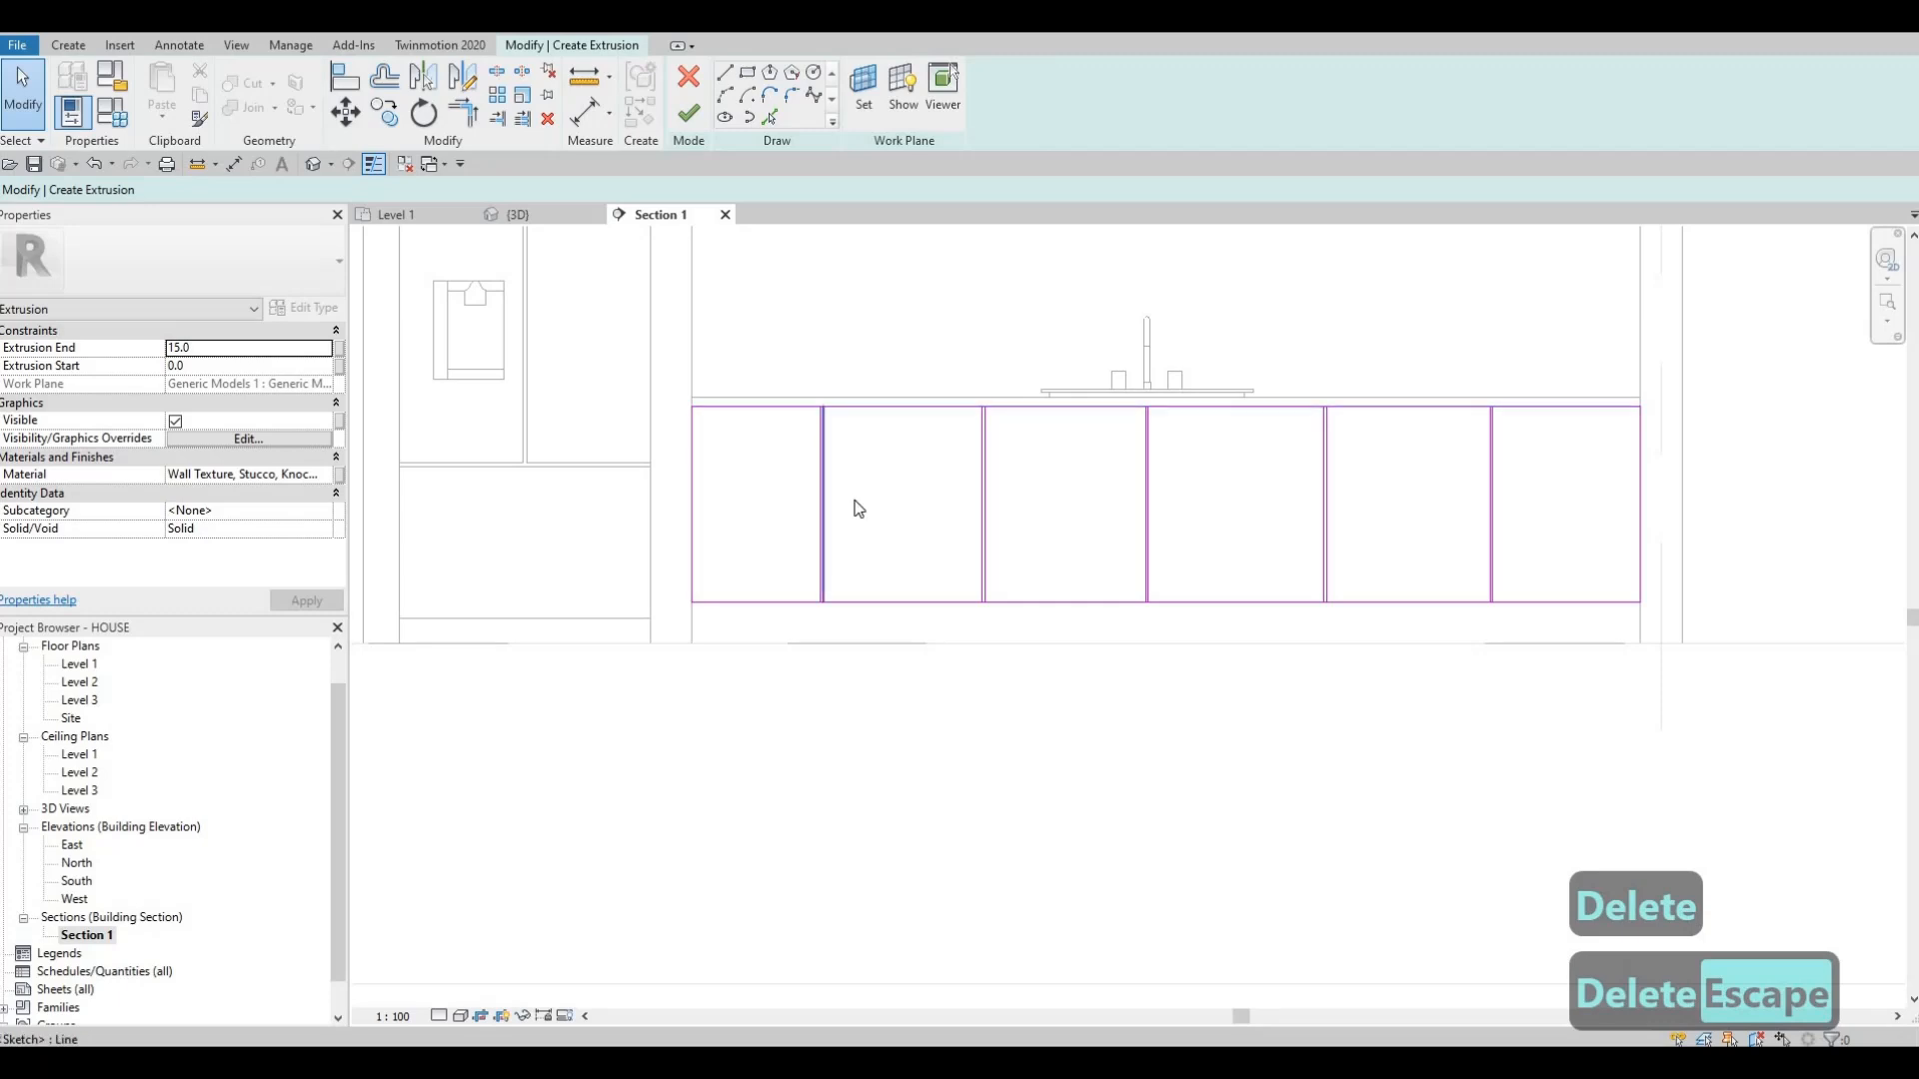
- Split the cabinet front's top edge between the side lines of the two leftmost dividers
scroll(826, 410, "up", 2)
middle_click_drag(812, 671, 811, 653)
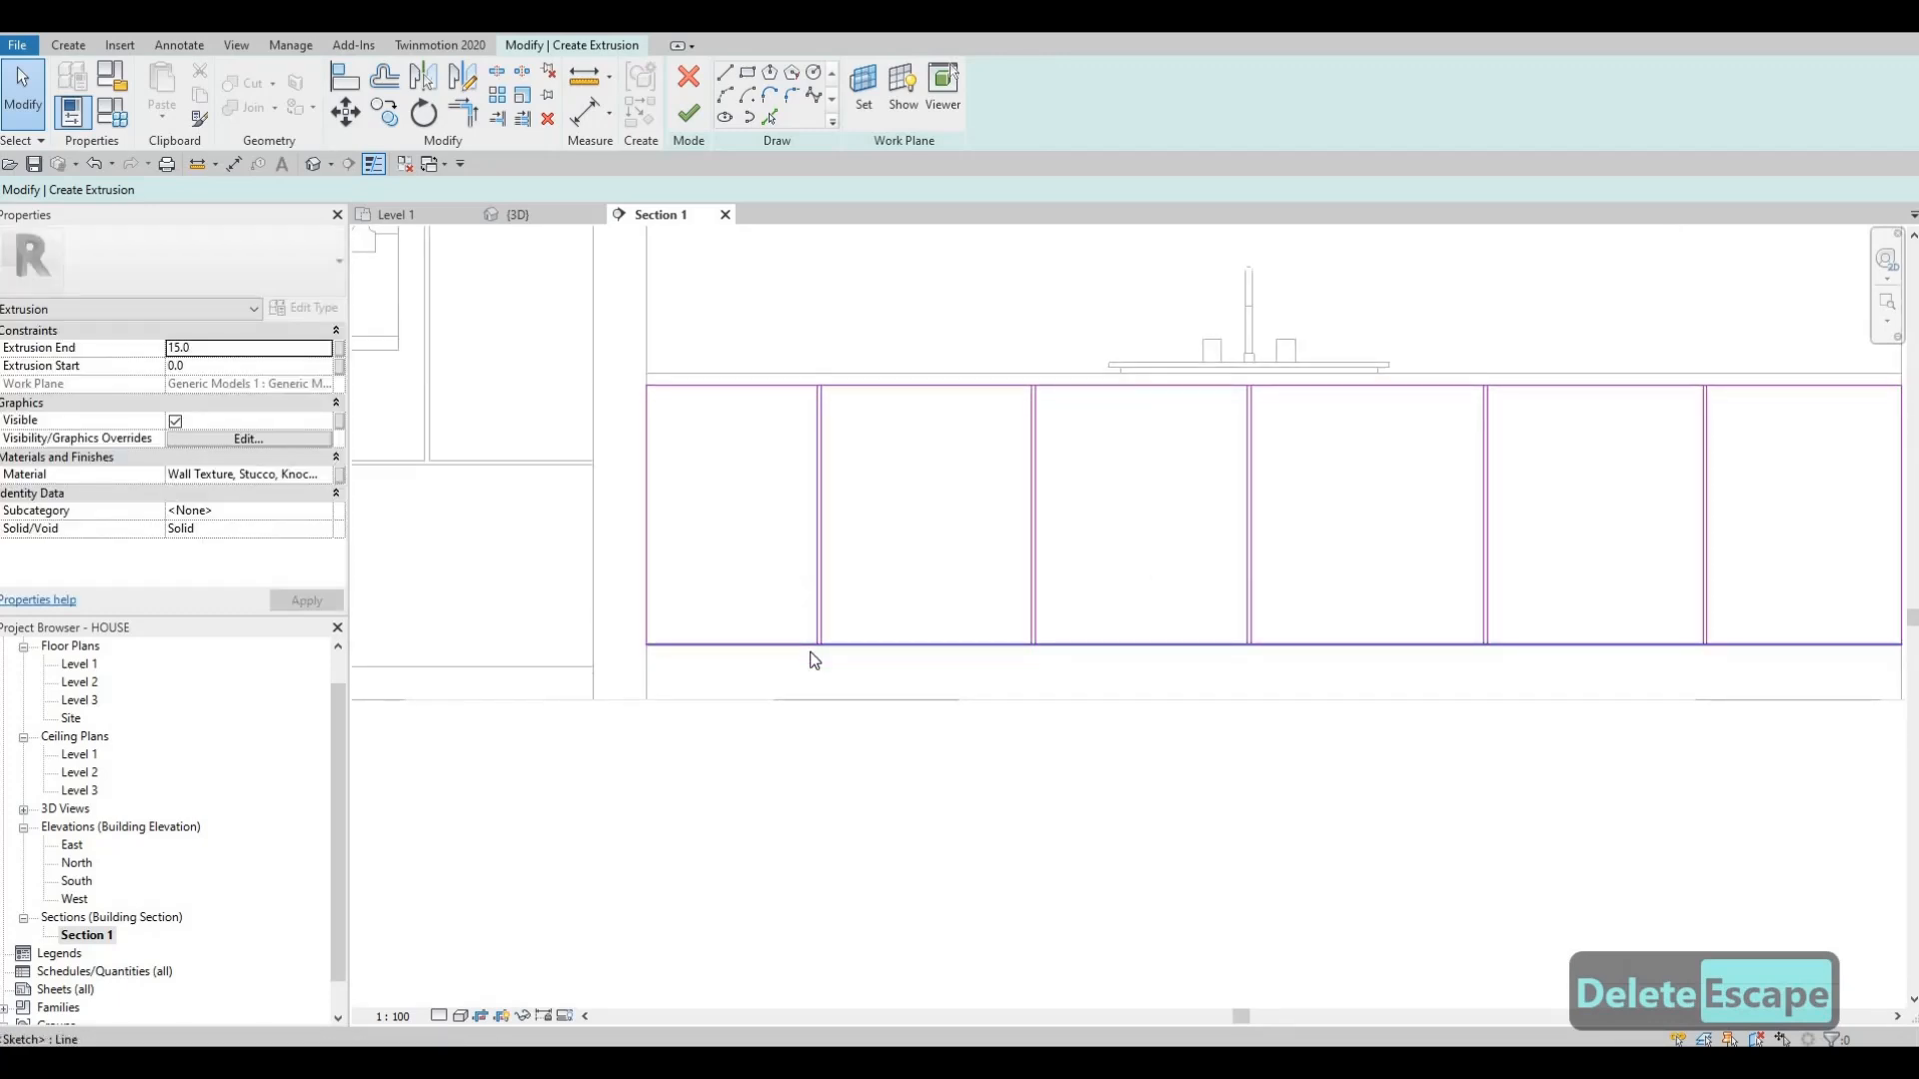
key("s")
key("l")
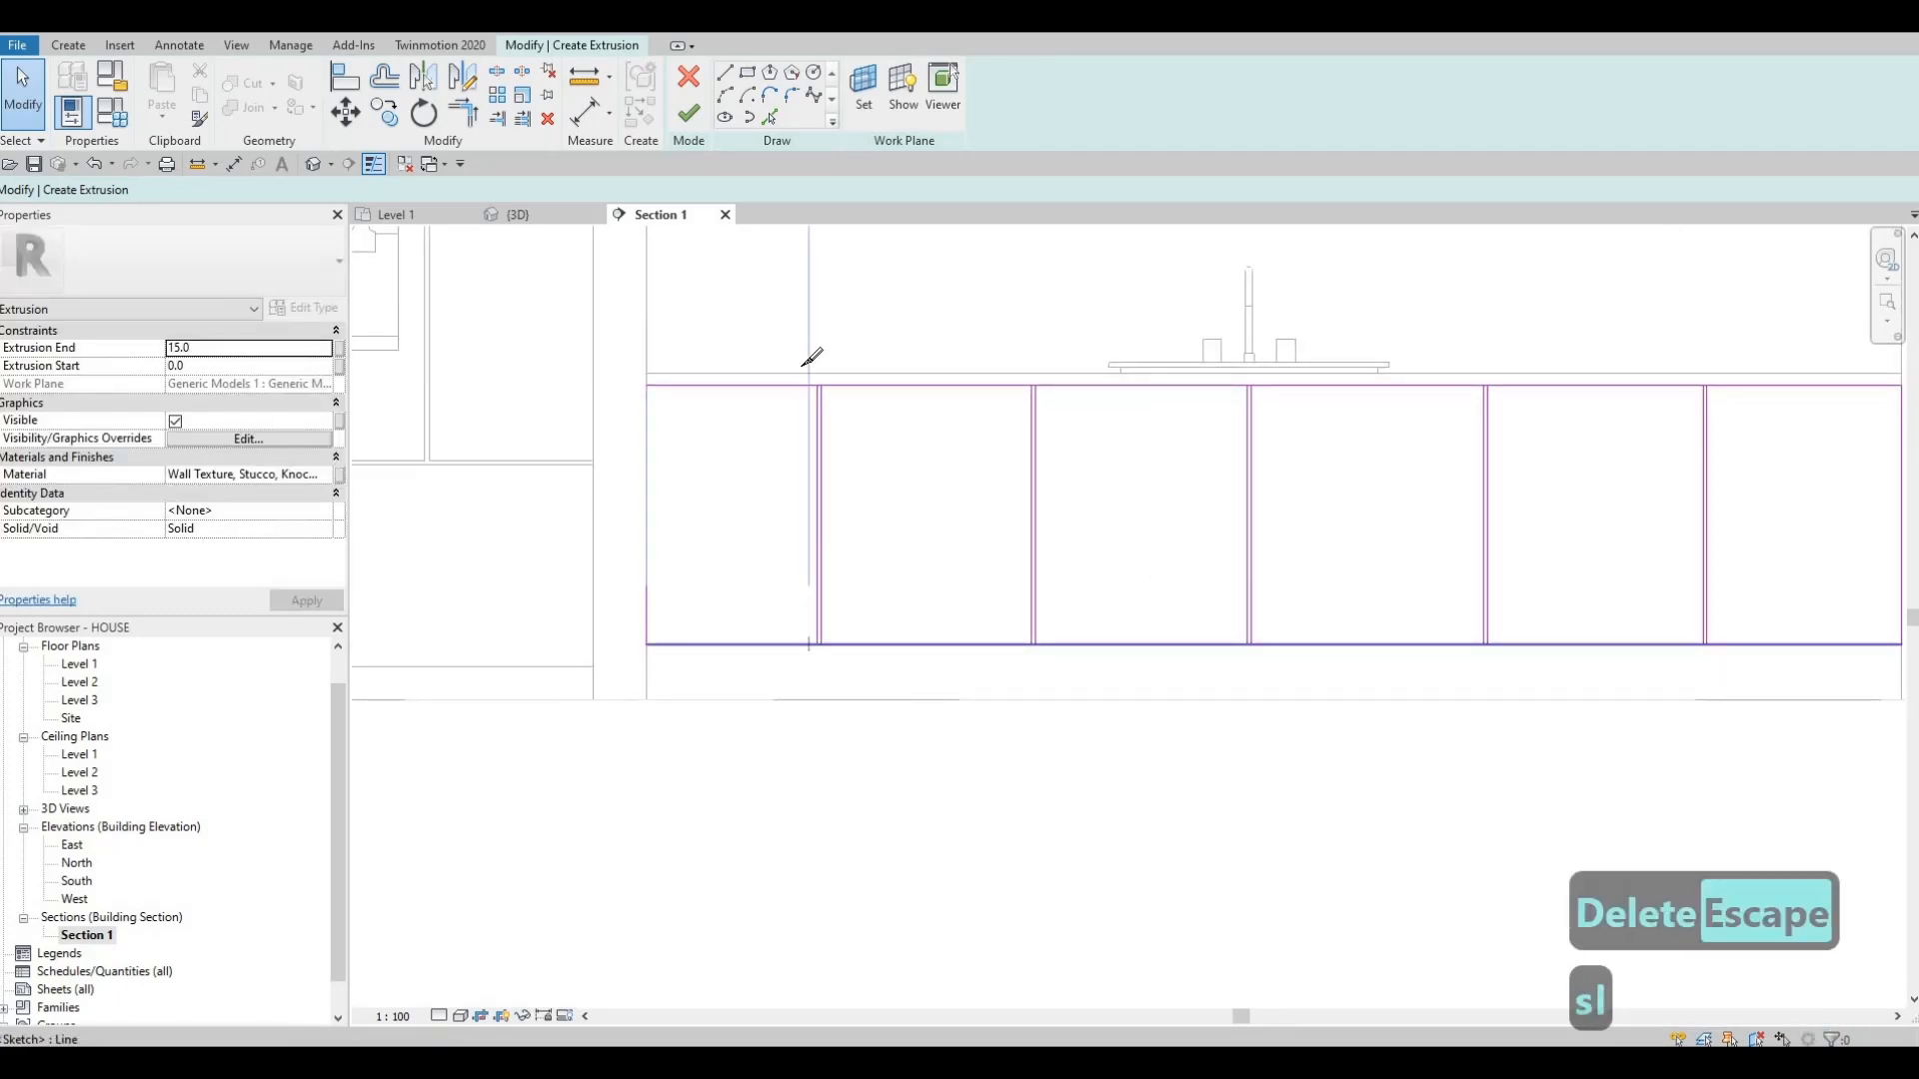
scroll(849, 399, "up", 3)
scroll(851, 413, "up", 2)
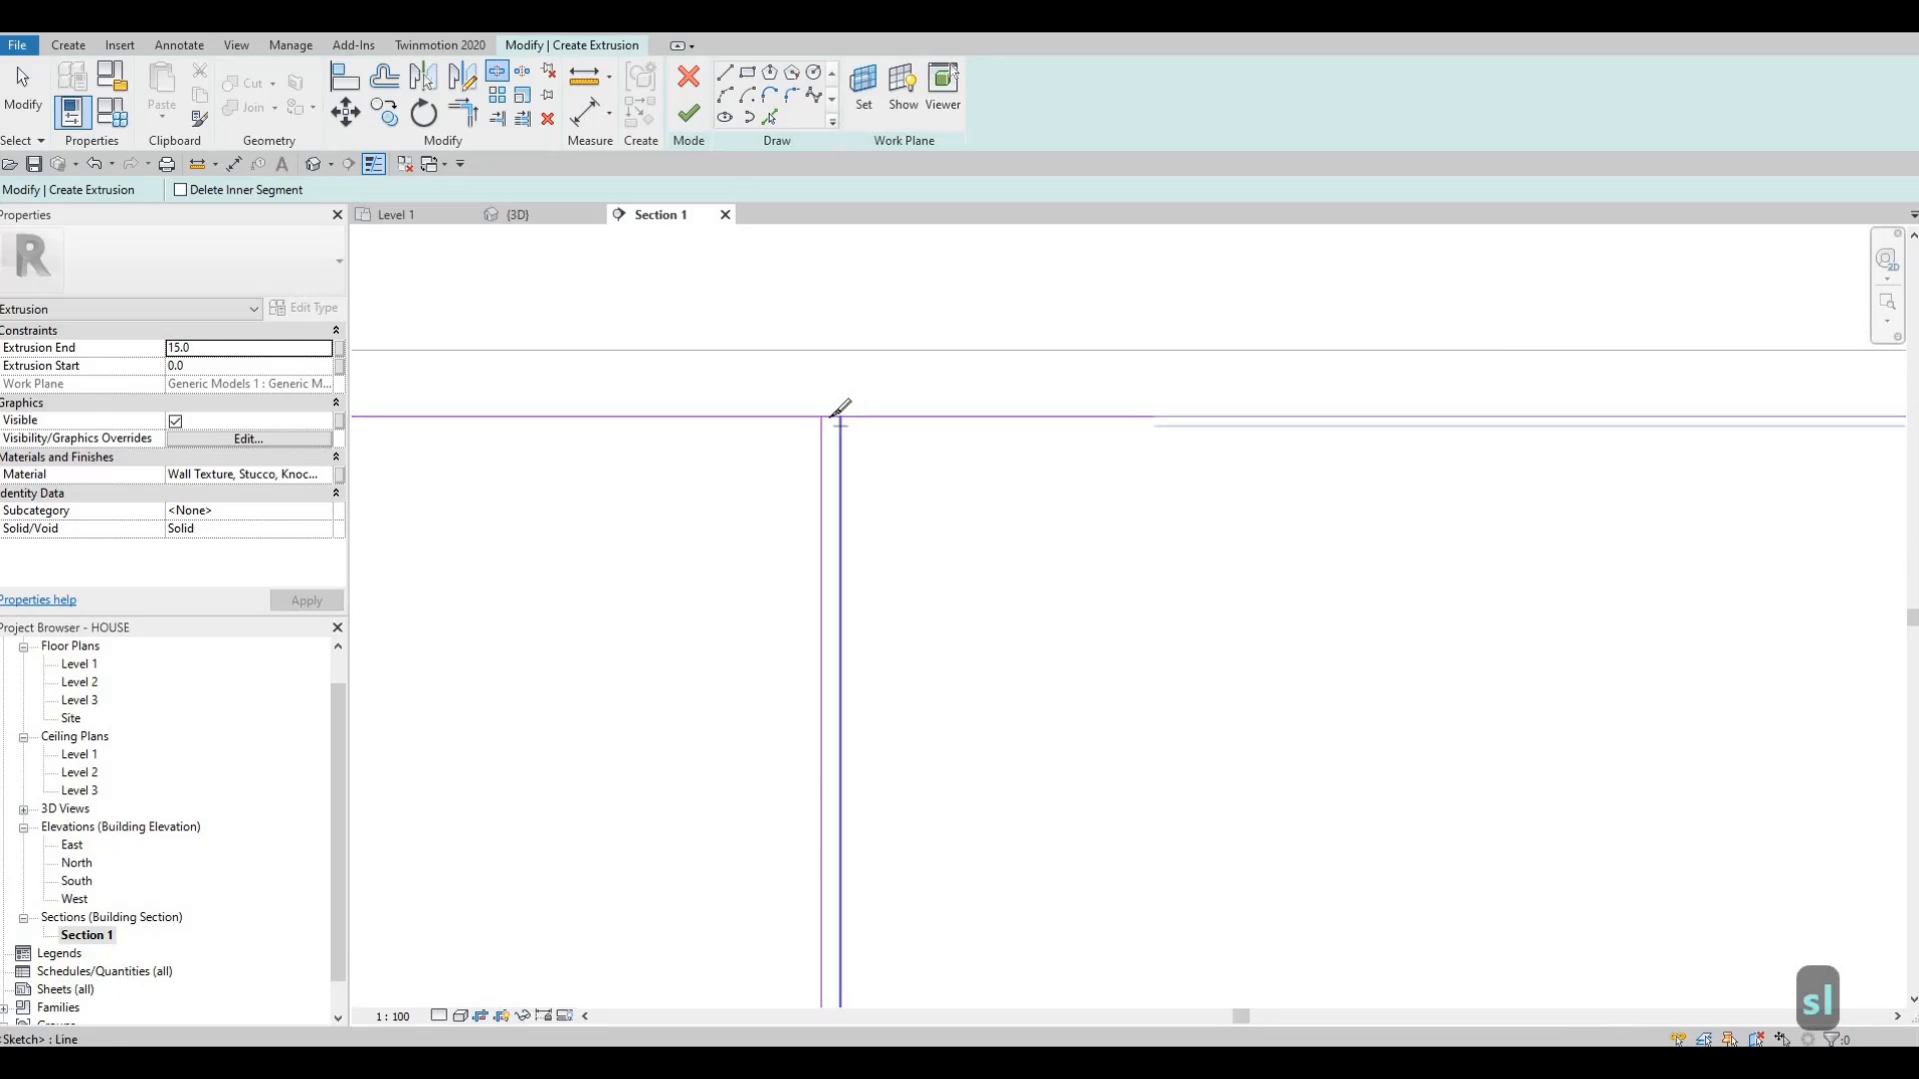
scroll(1259, 420, "down", 3)
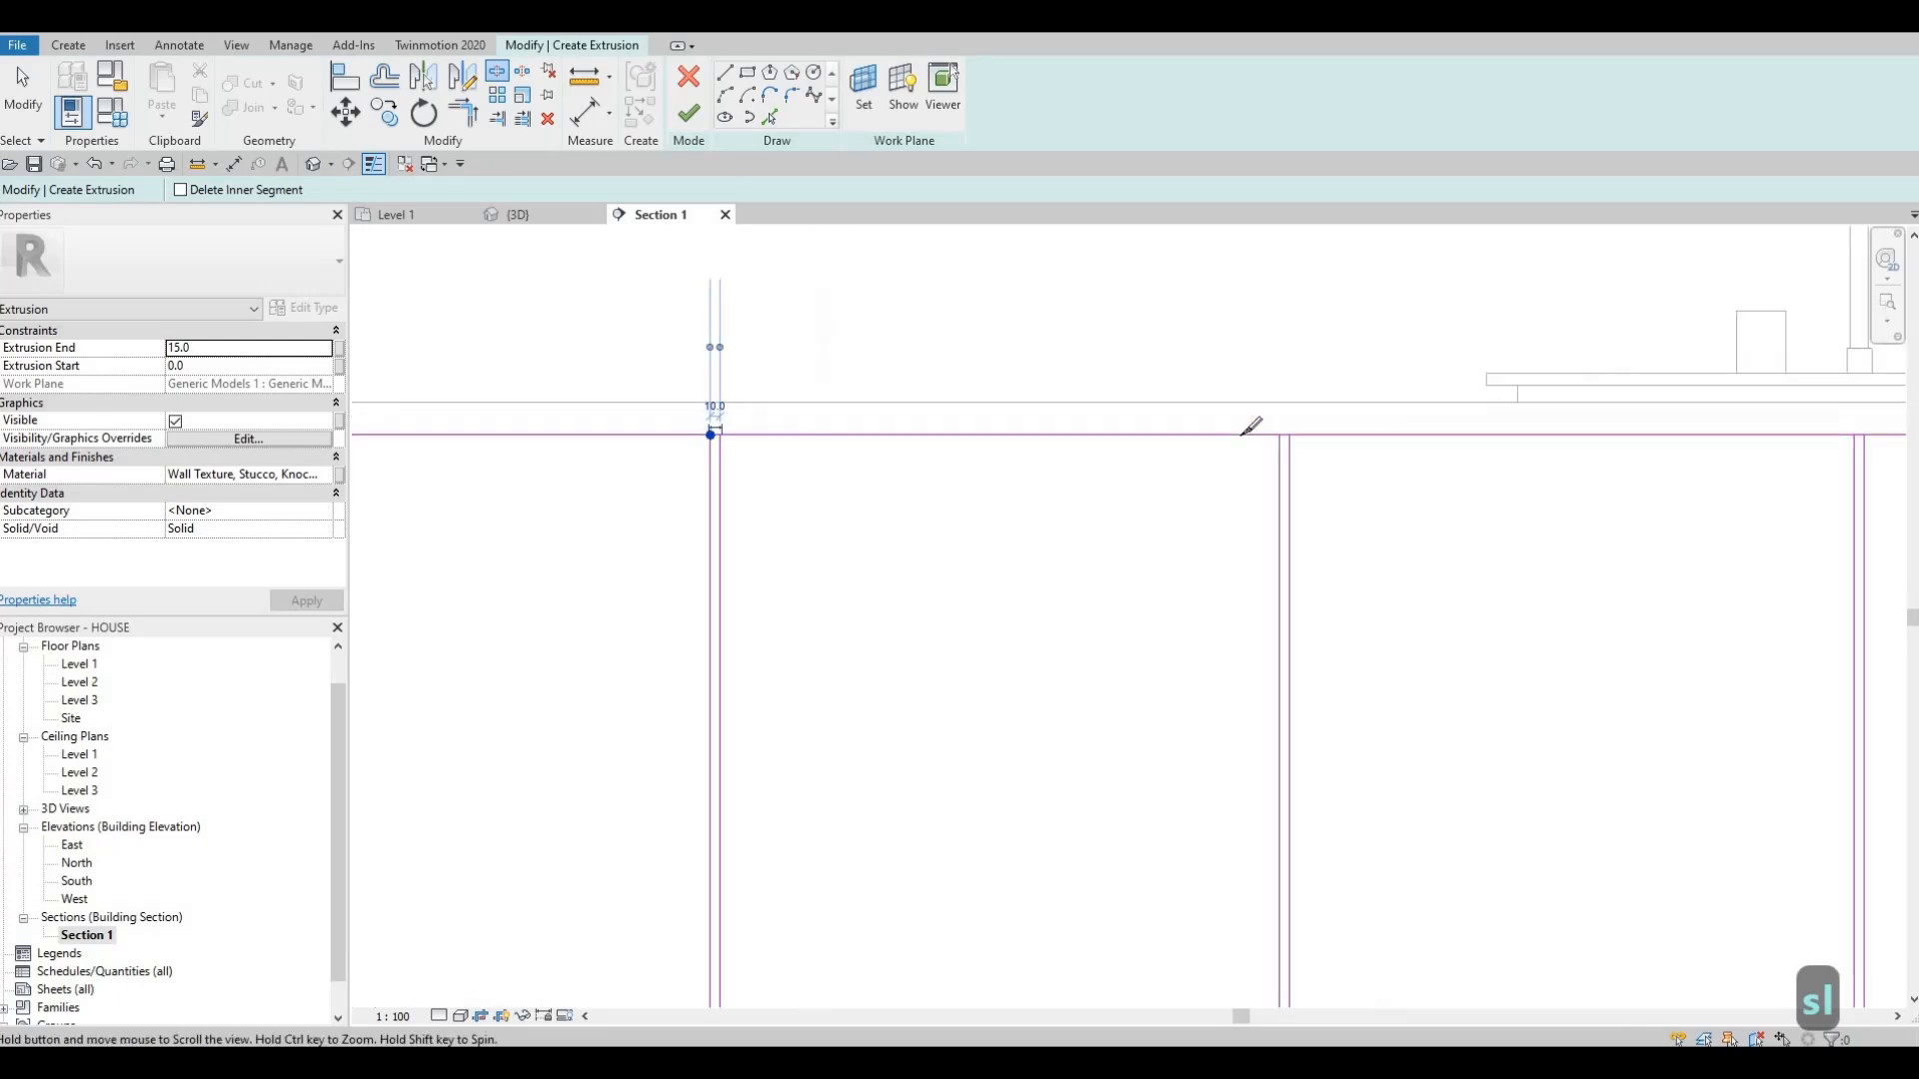
scroll(1251, 420, "up", 3)
scroll(1228, 443, "up", 2)
left_click(1226, 442)
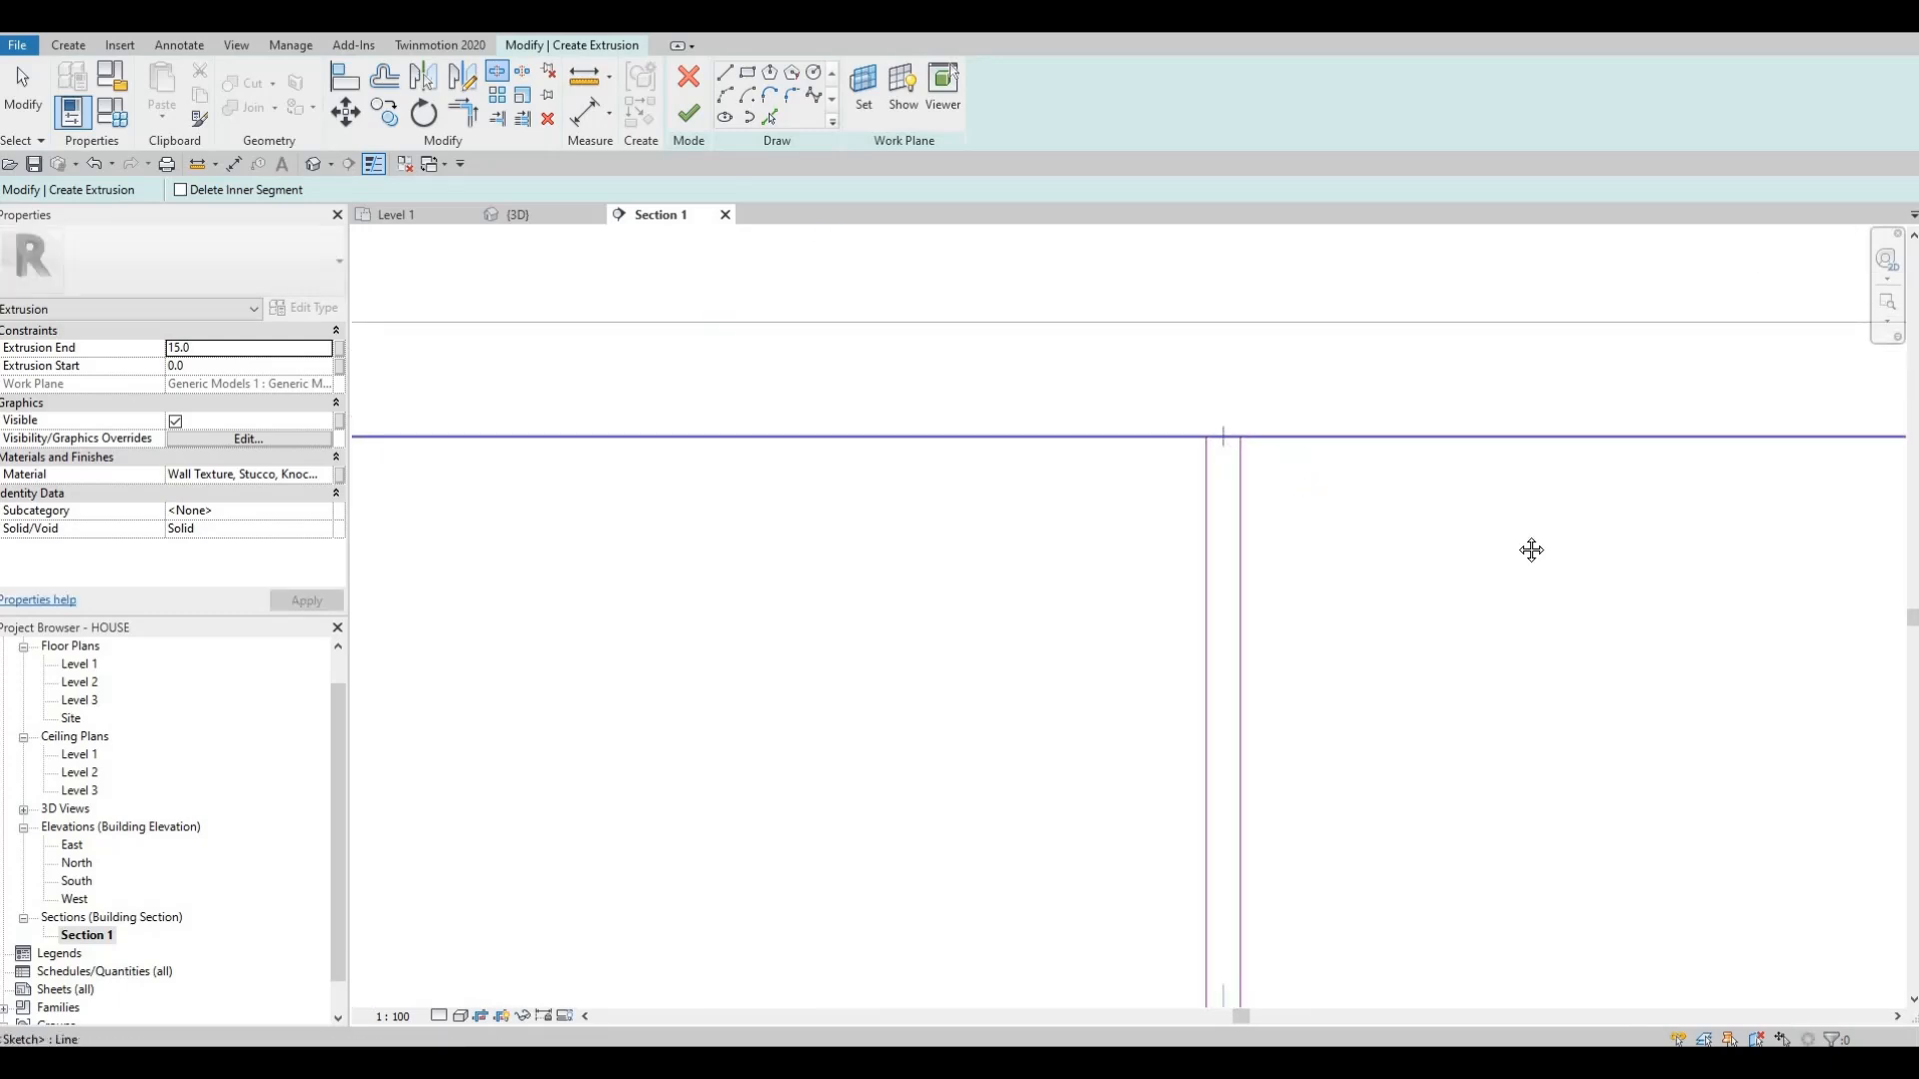
- Split the cabinet front's top edge at the middle divider and the two dividers to its right
scroll(1269, 431, "down", 8)
scroll(1385, 436, "up", 4)
scroll(1295, 428, "up", 4)
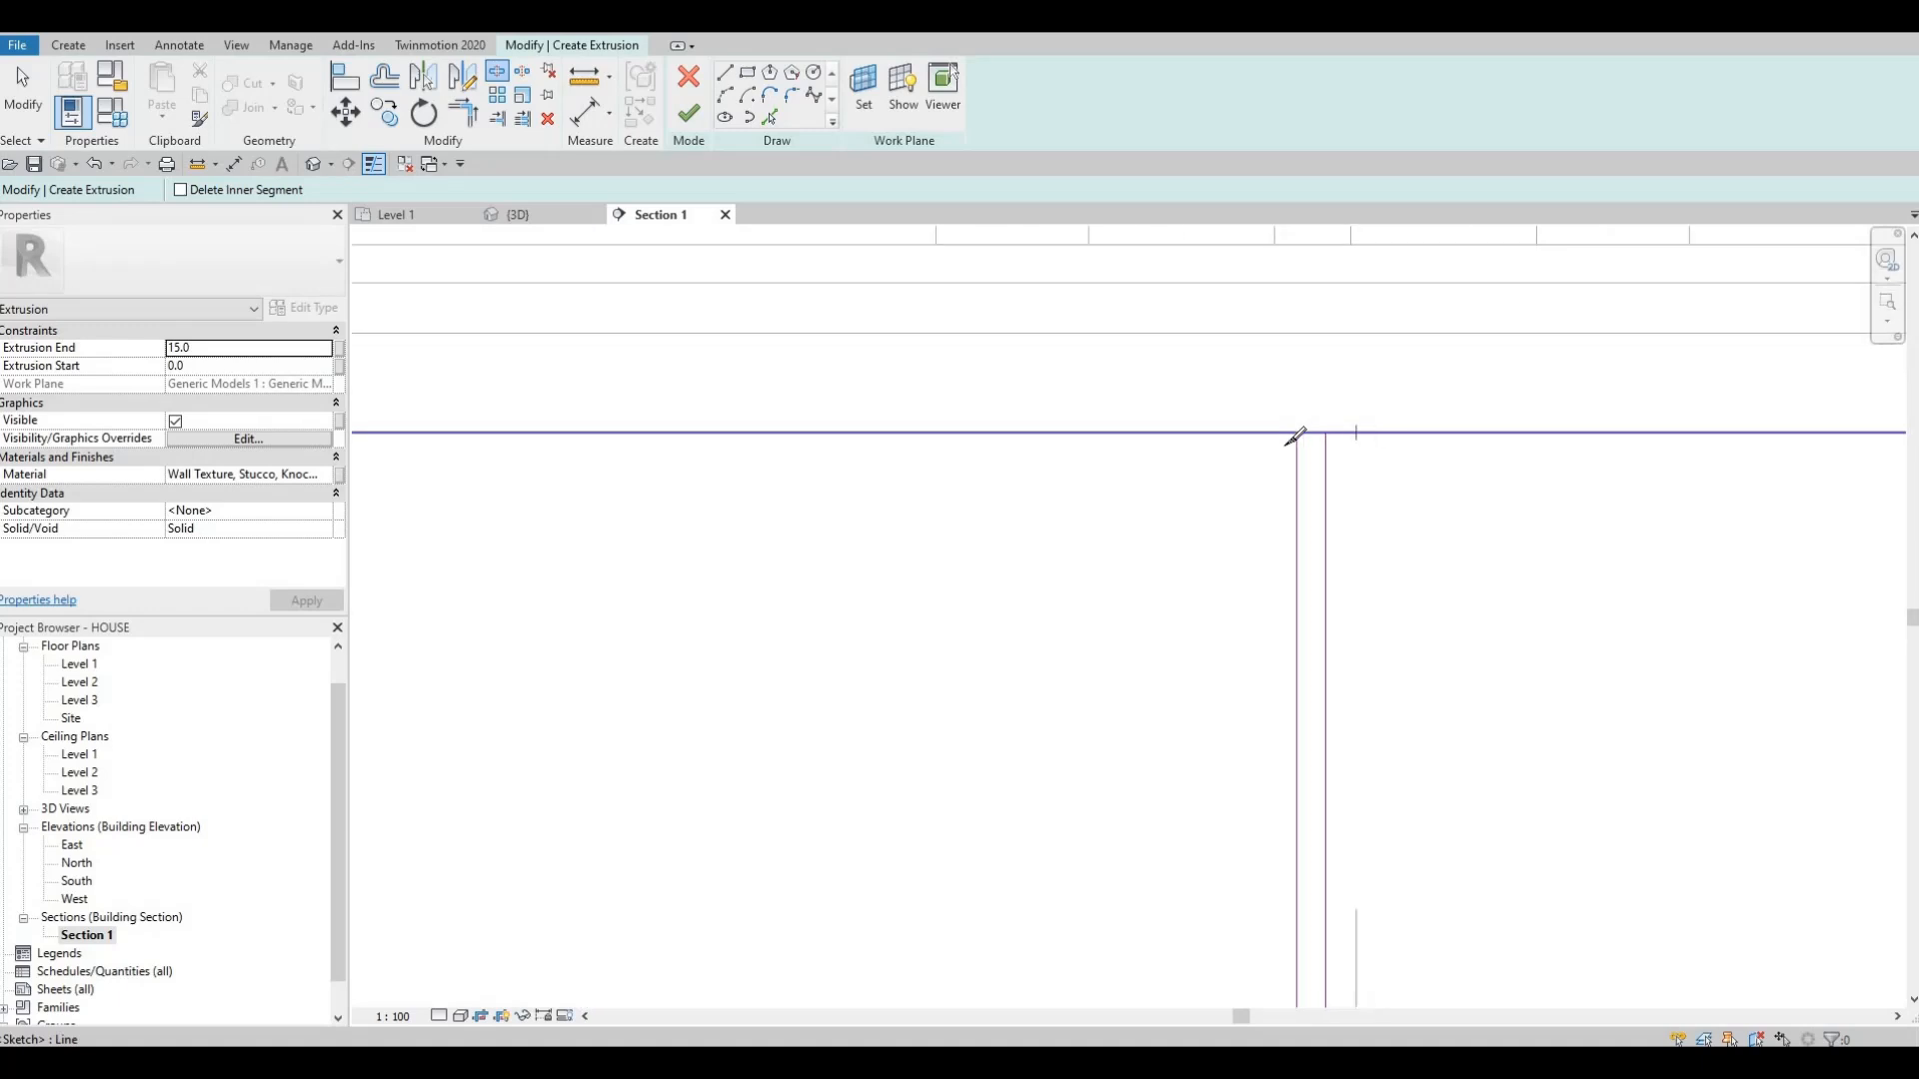
left_click(1287, 432)
scroll(1118, 419, "down", 5)
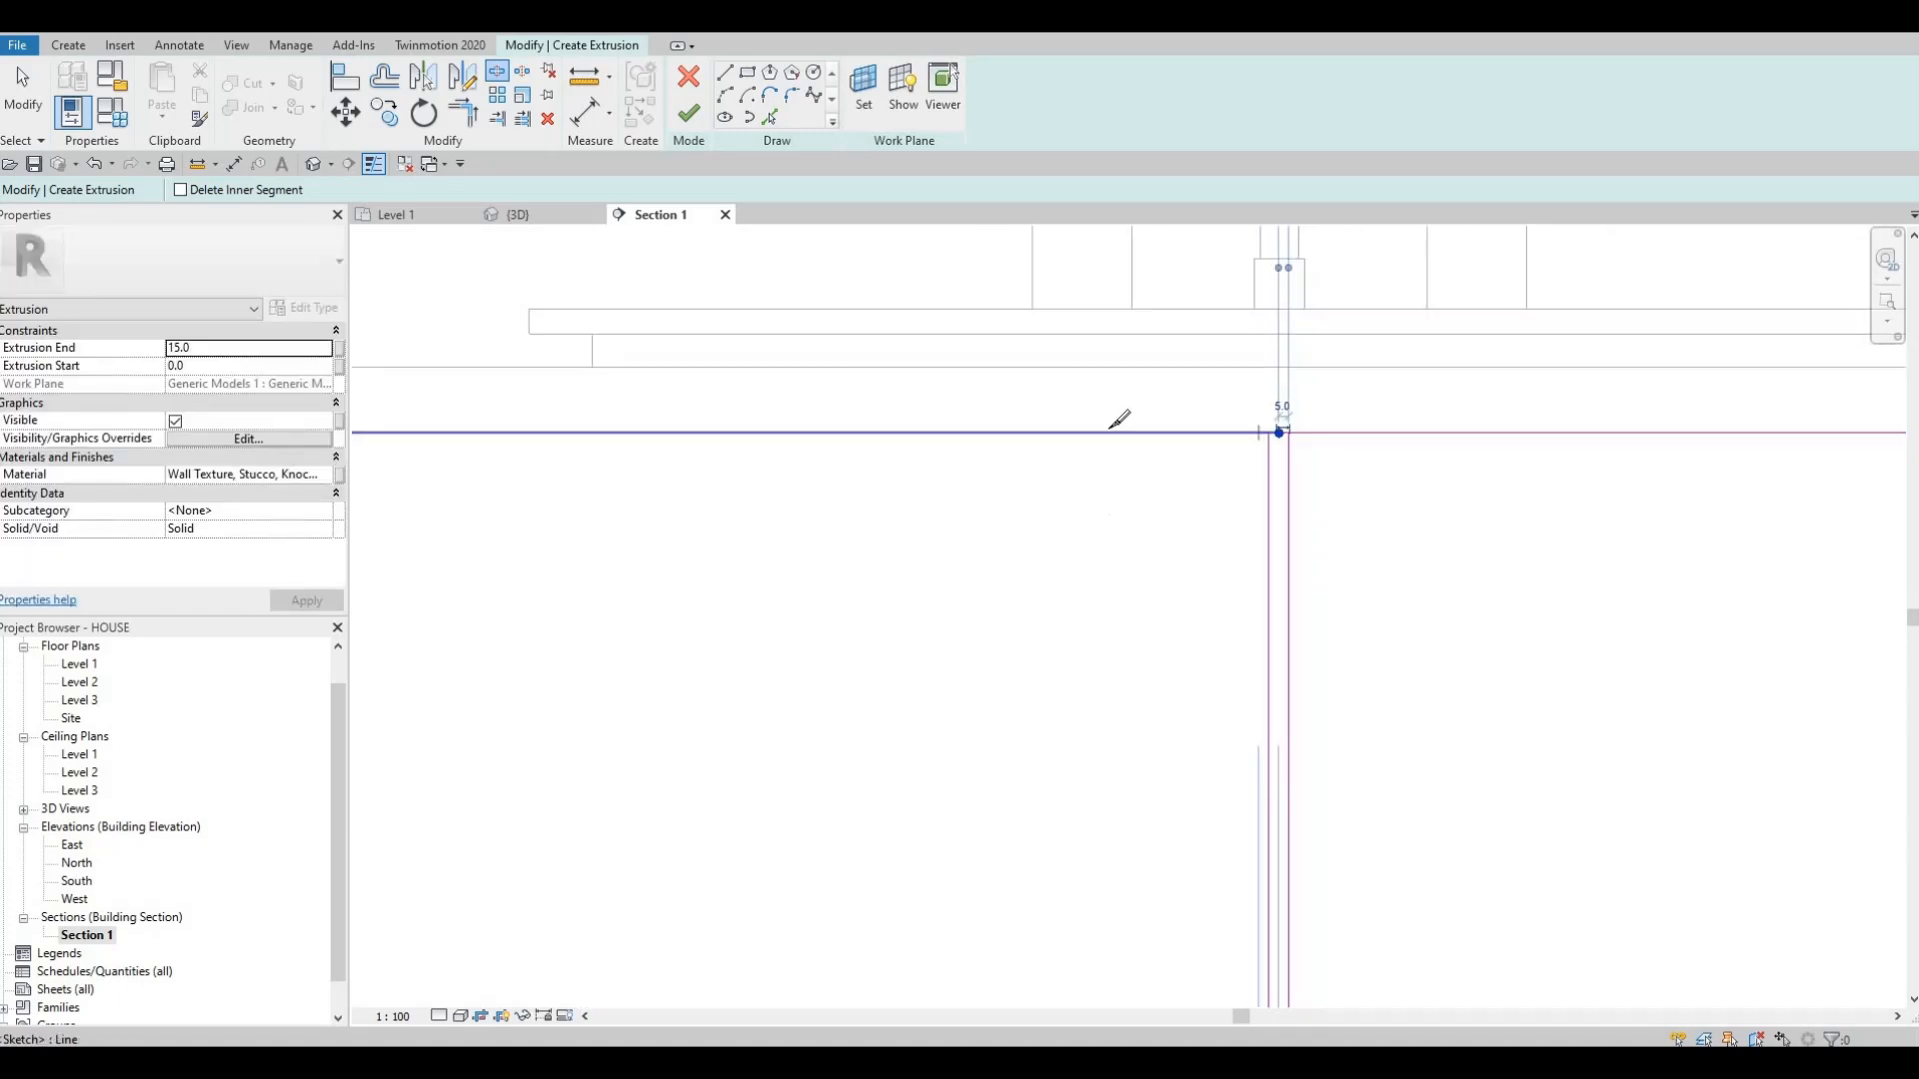
scroll(905, 452, "up", 1)
scroll(894, 470, "up", 4)
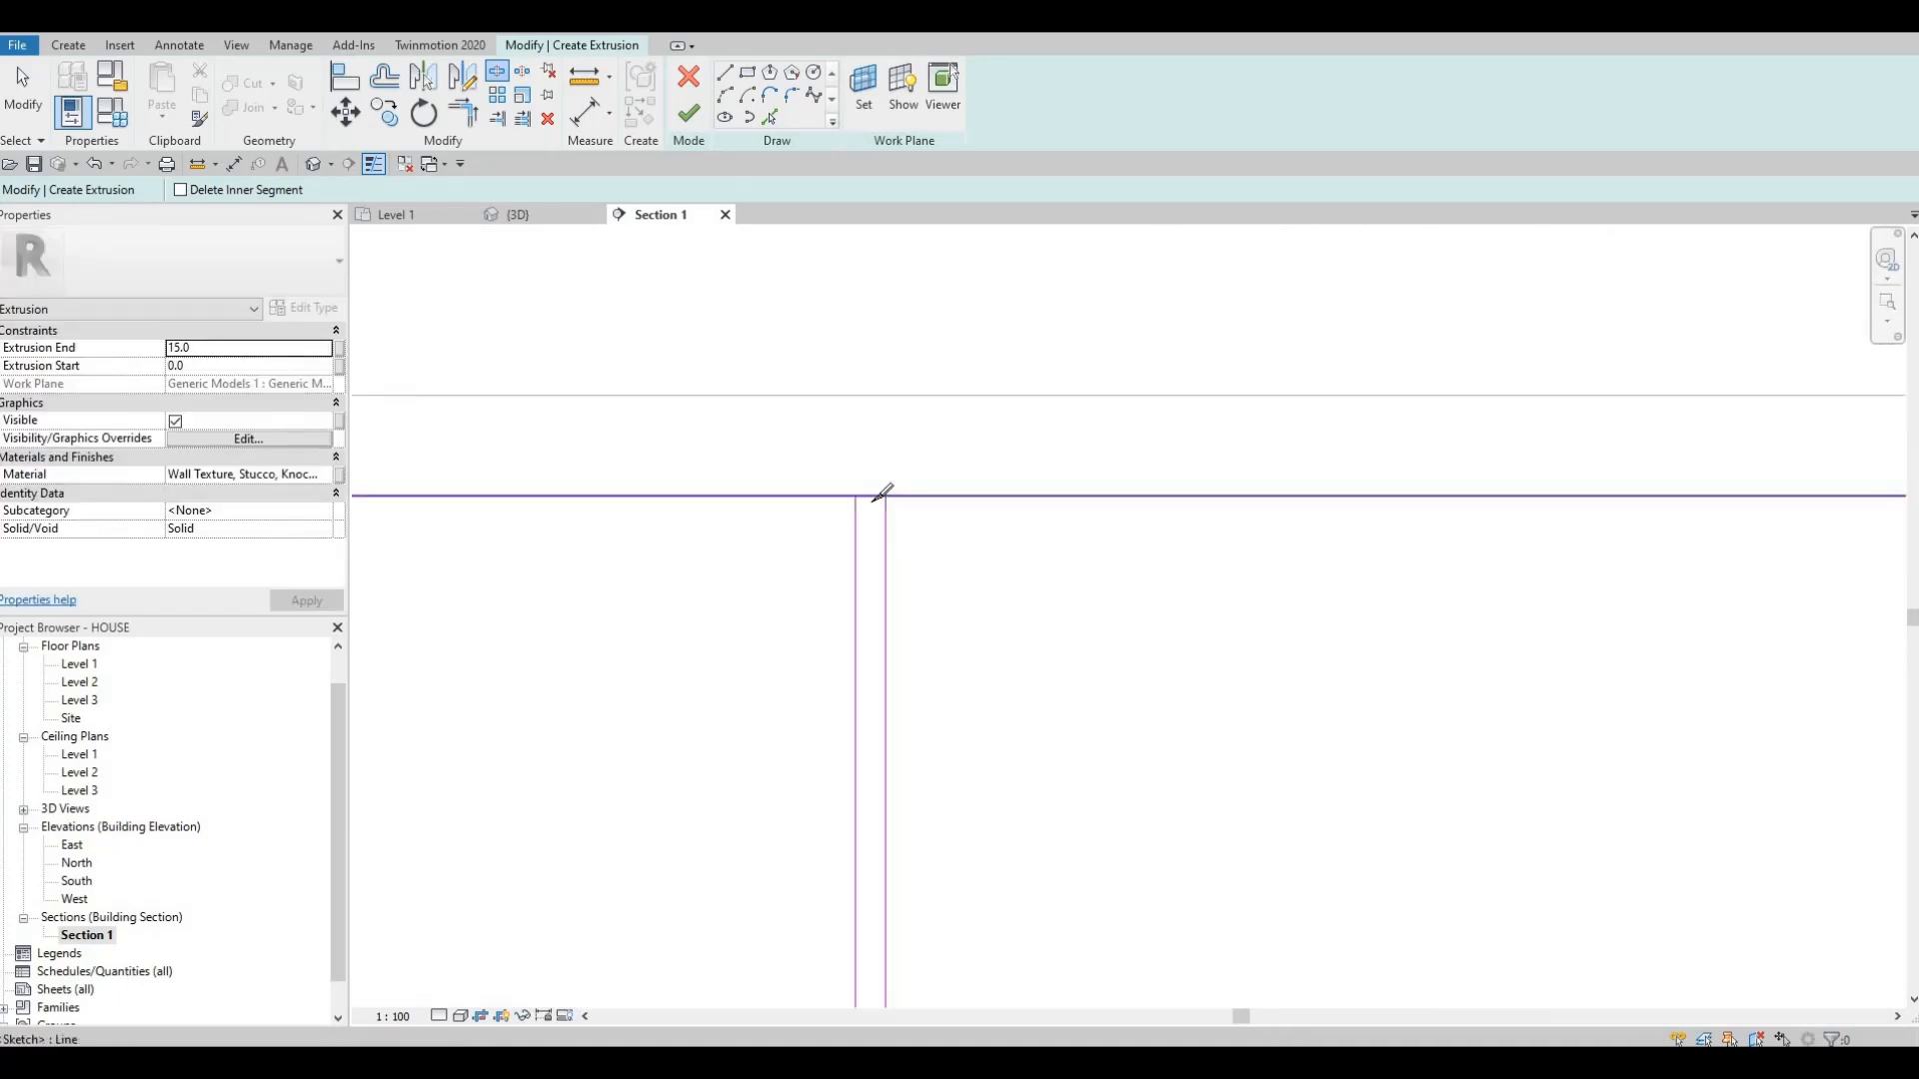
left_click(872, 495)
scroll(925, 483, "down", 3)
middle_click_drag(1791, 490, 1304, 484)
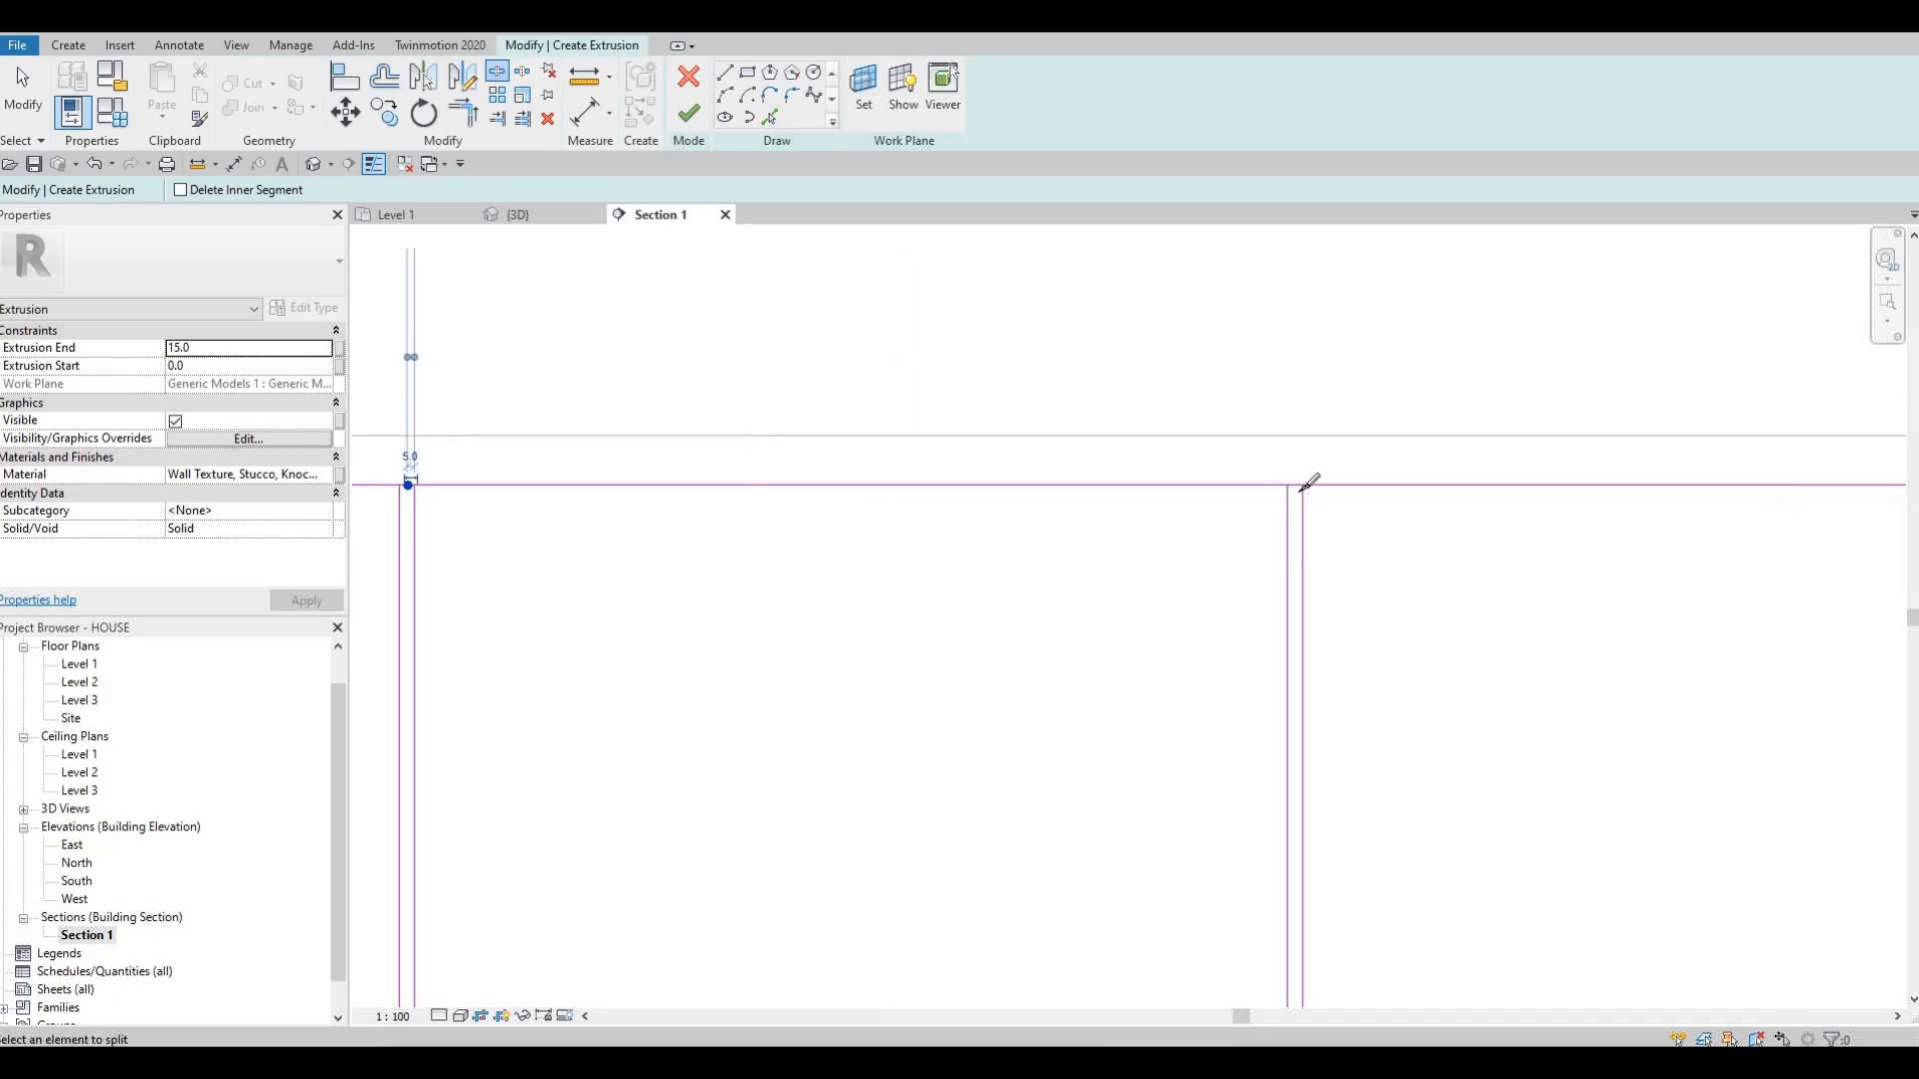
scroll(1303, 486, "up", 3)
left_click(1333, 475)
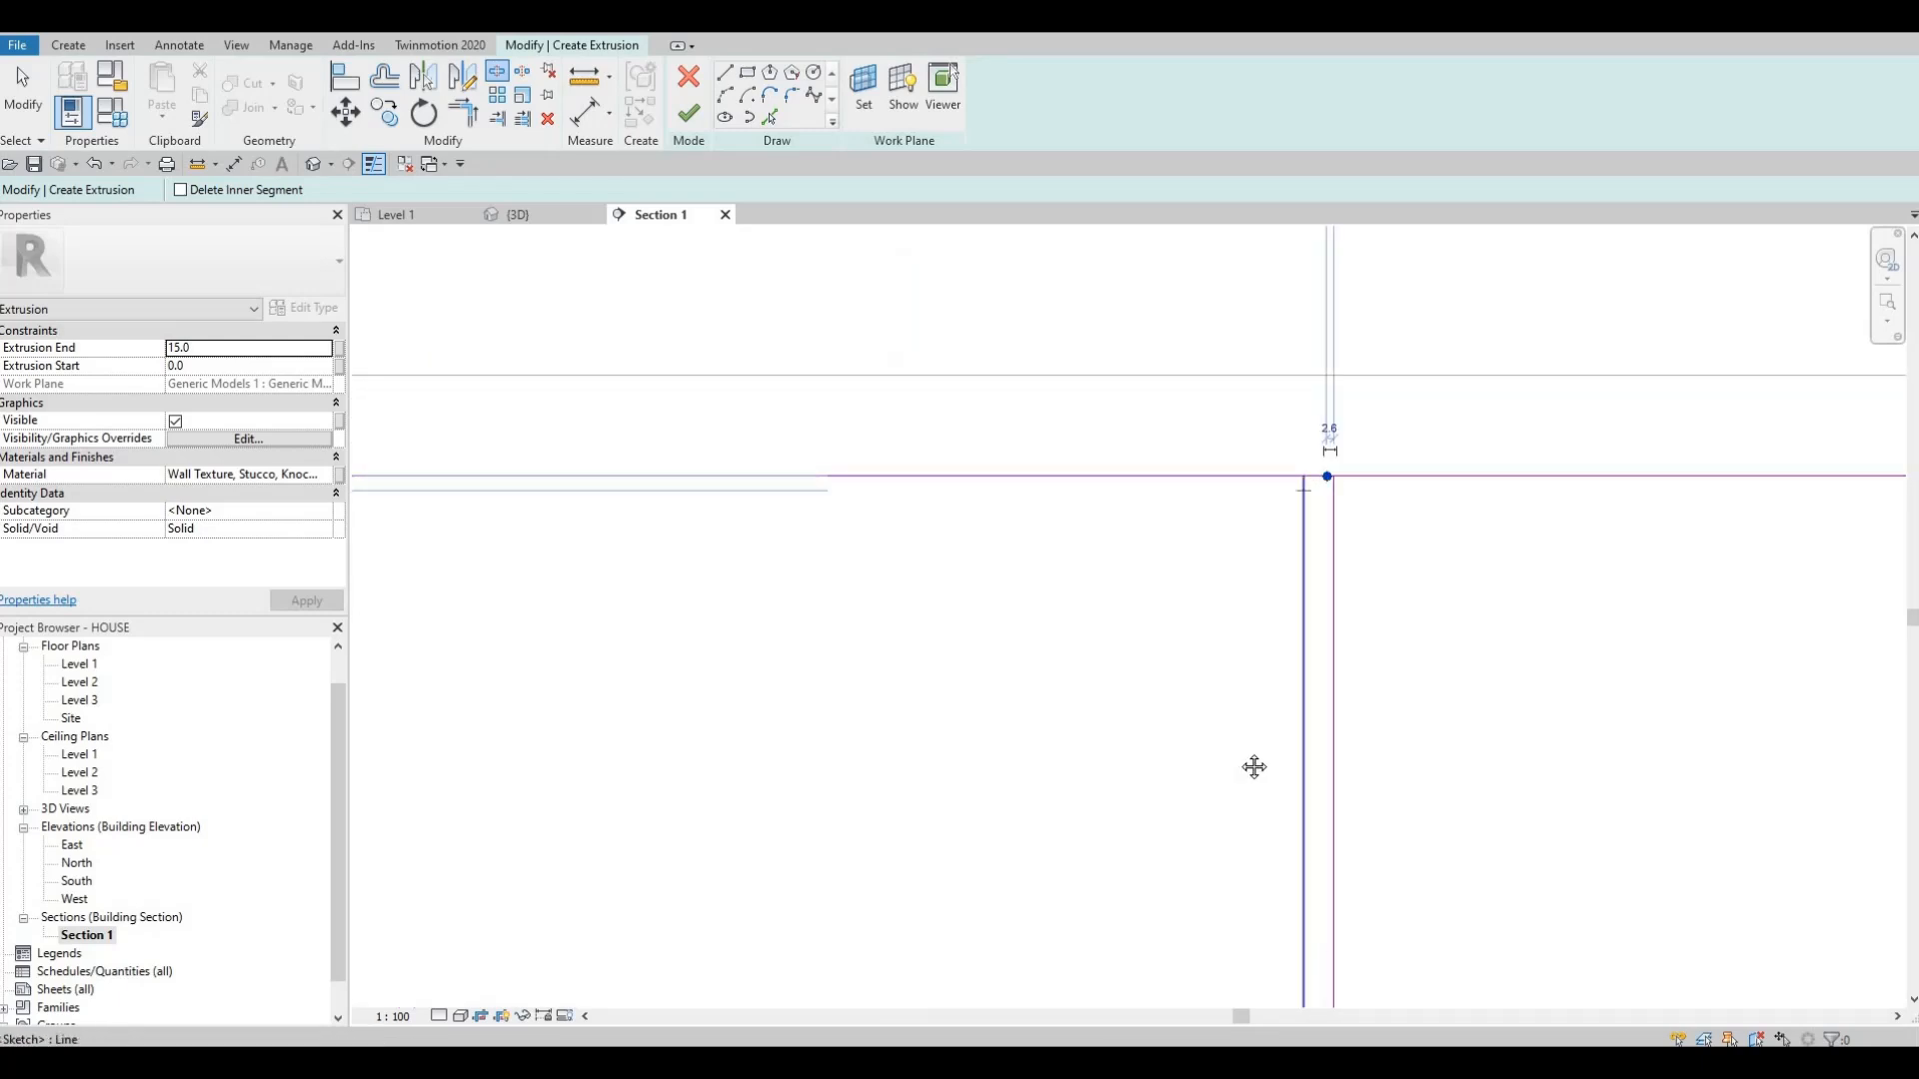
- Split the cabinet front's bottom edge at the rightmost, fourth and middle dividers
scroll(1256, 763, "down", 3)
scroll(1279, 649, "up", 4)
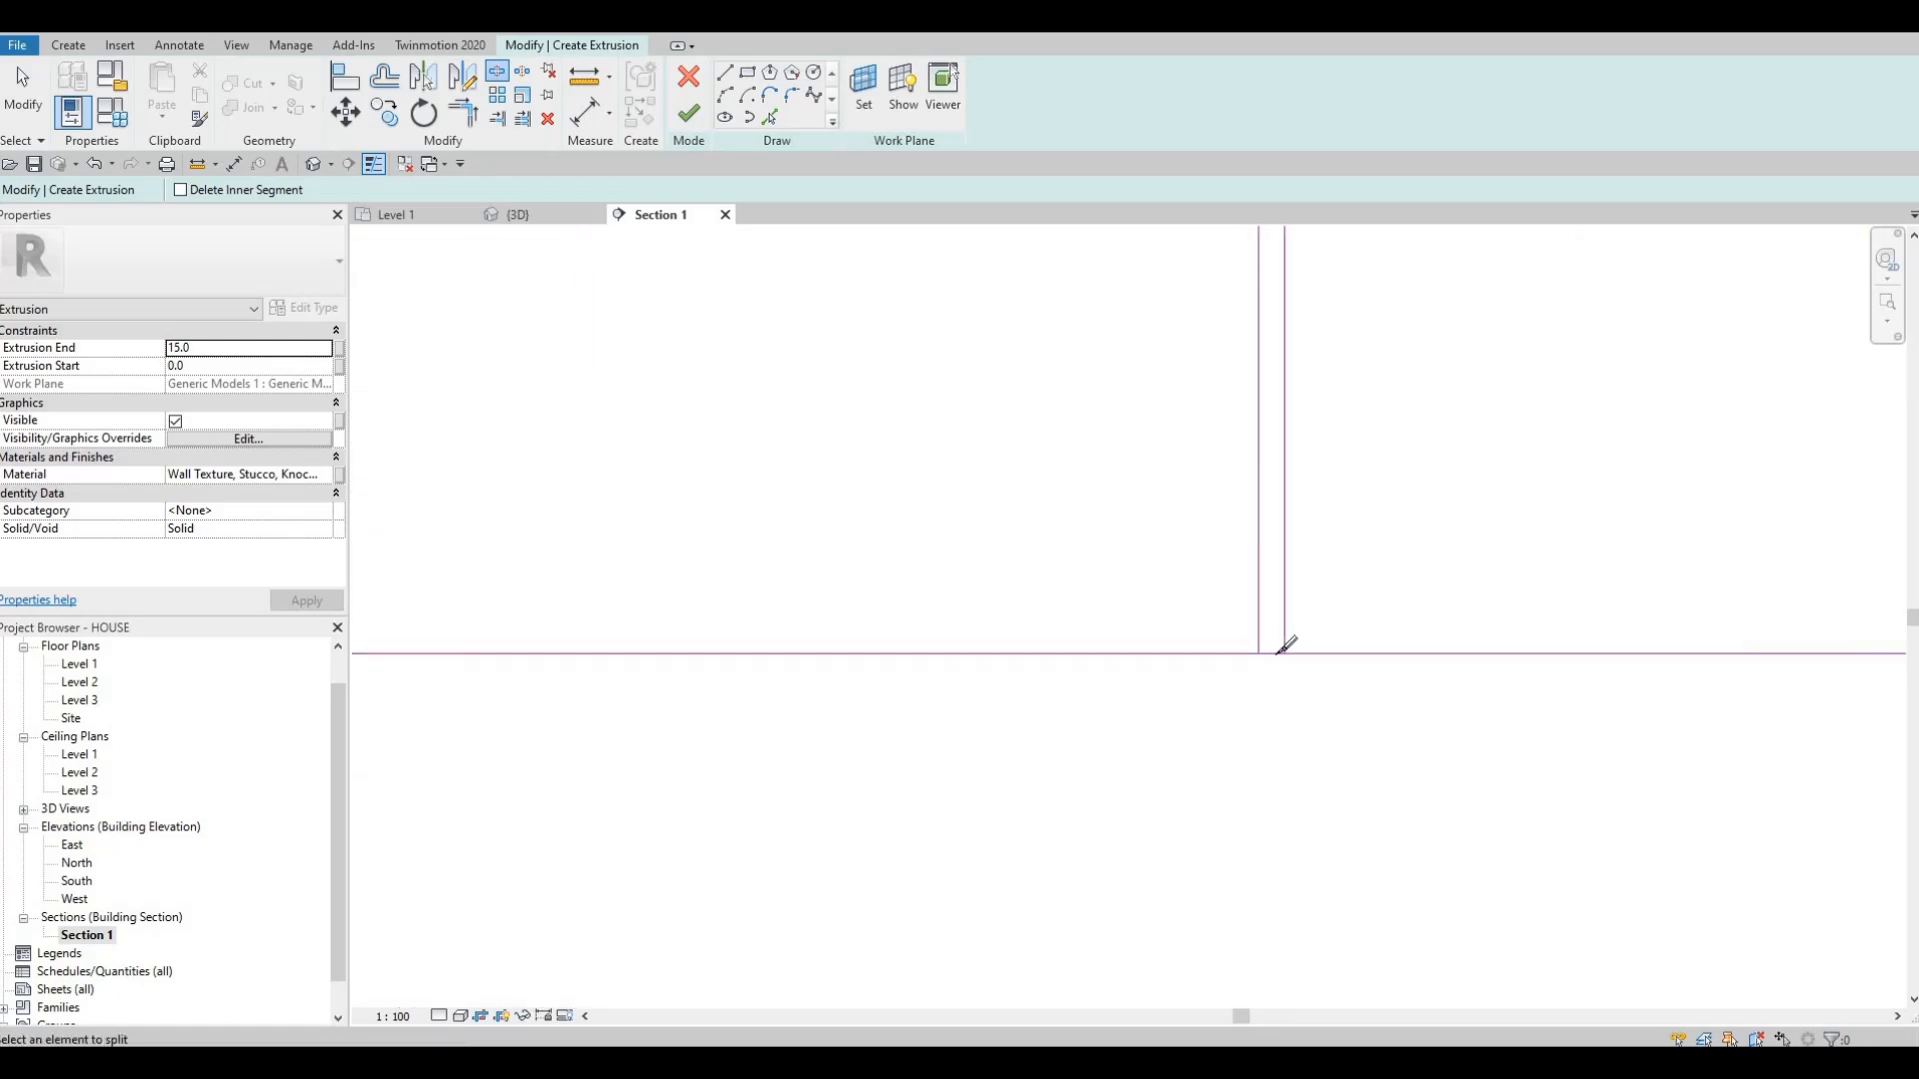
left_click(1263, 656)
scroll(1246, 502, "down", 4)
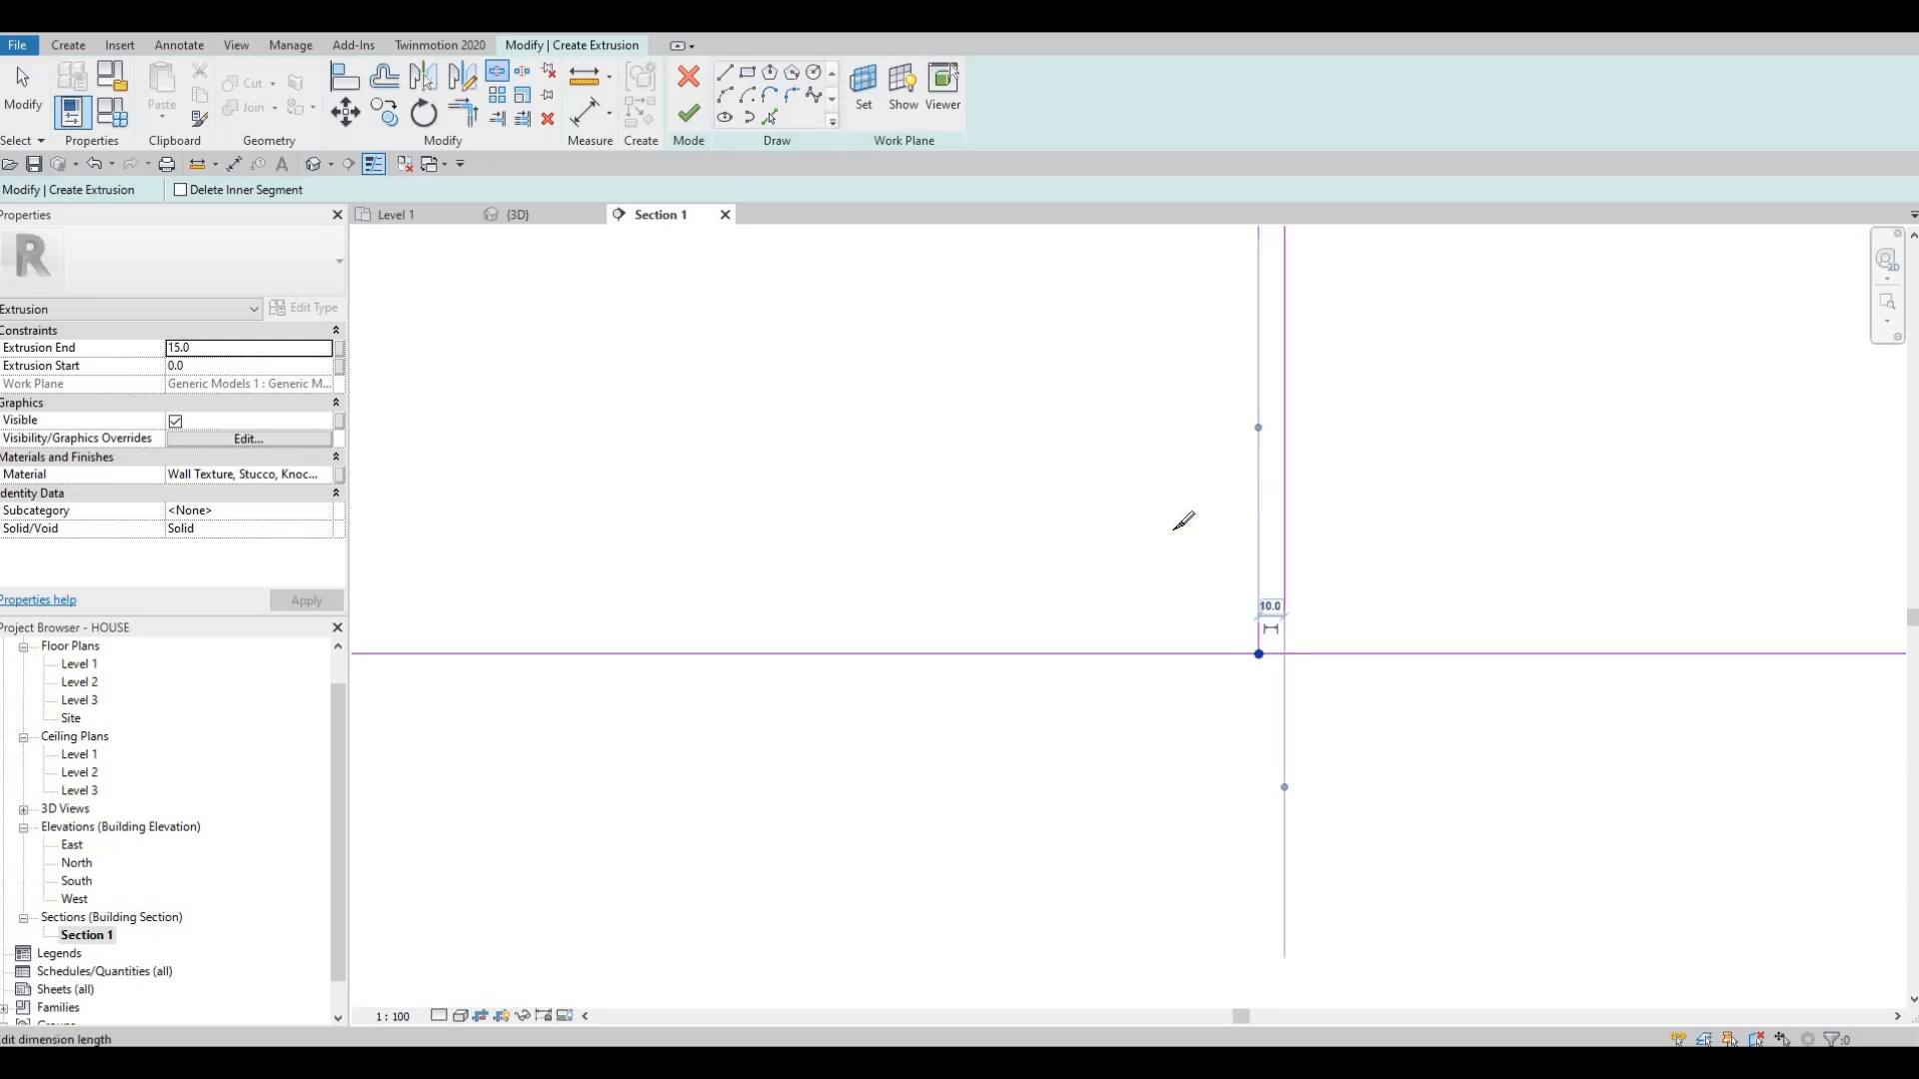
scroll(929, 534, "up", 4)
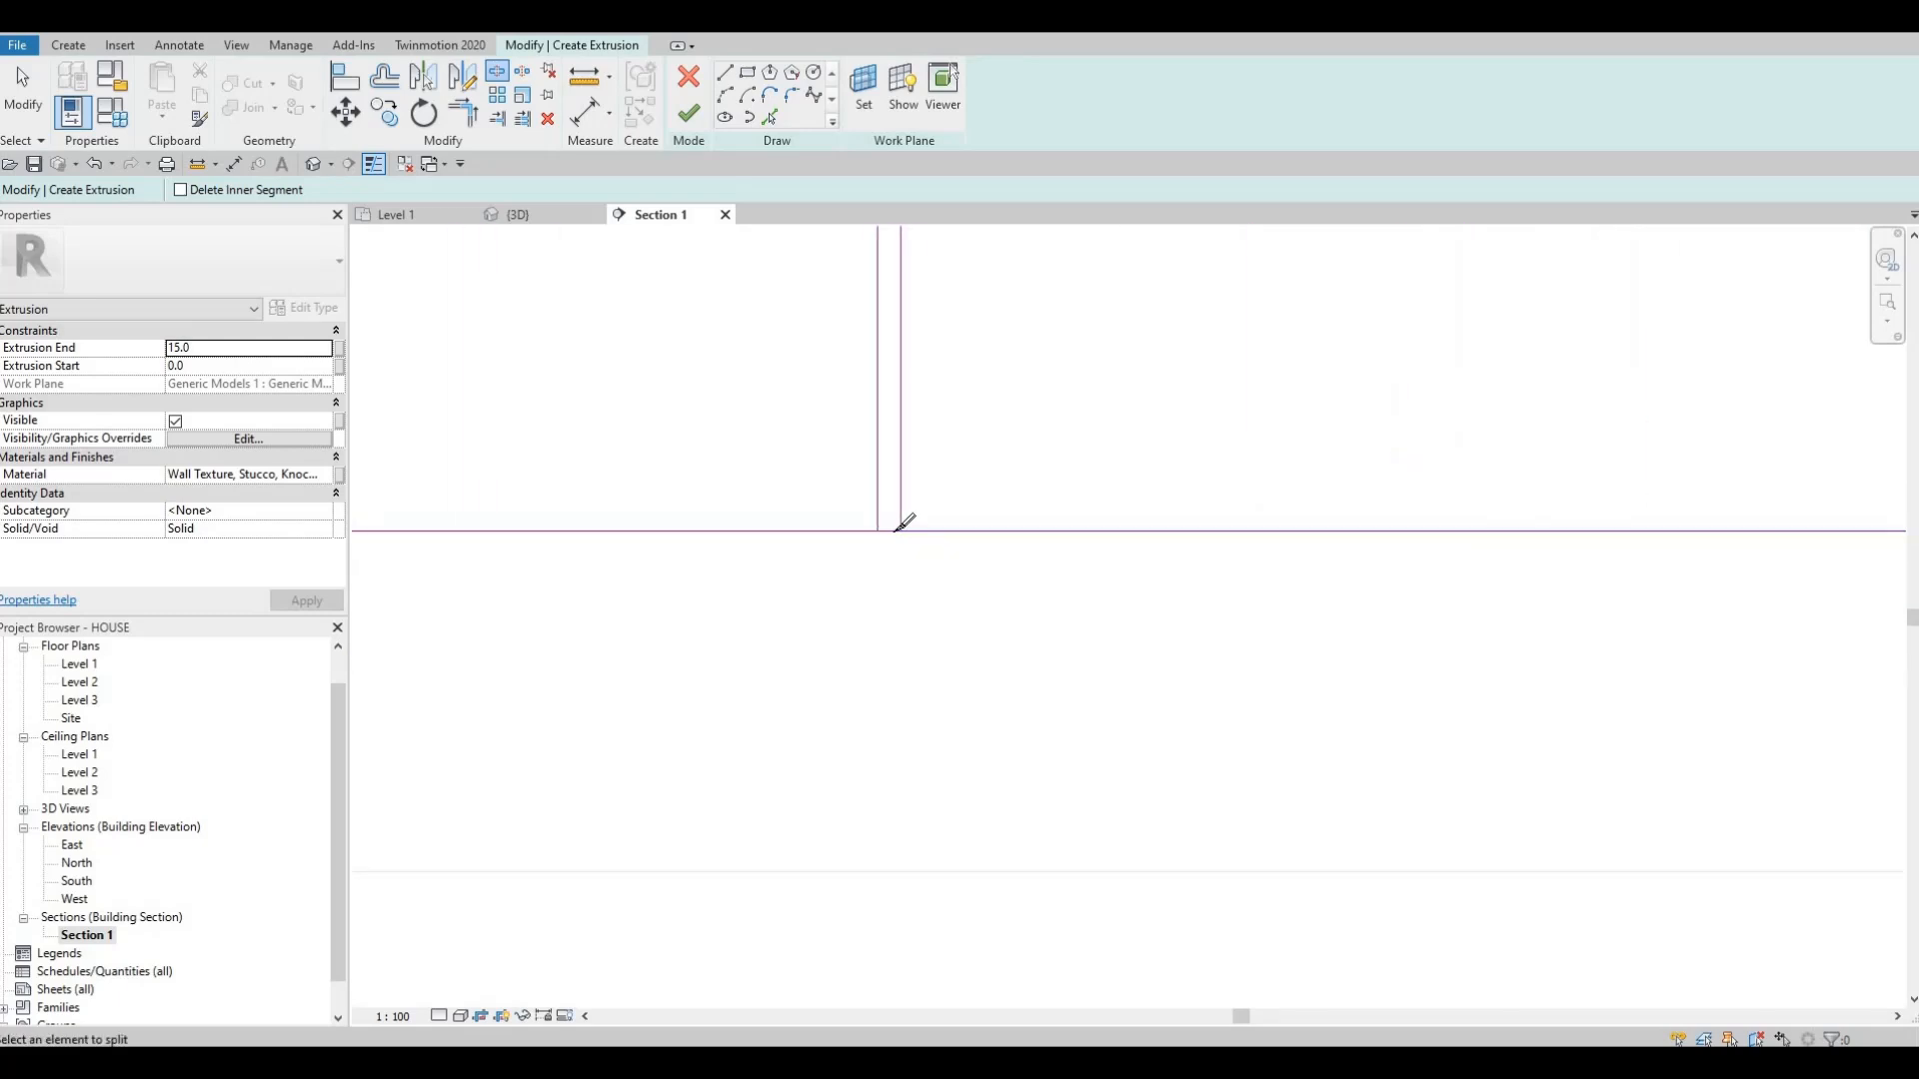
left_click(888, 531)
scroll(890, 532, "down", 4)
middle_click_drag(646, 553, 1053, 609)
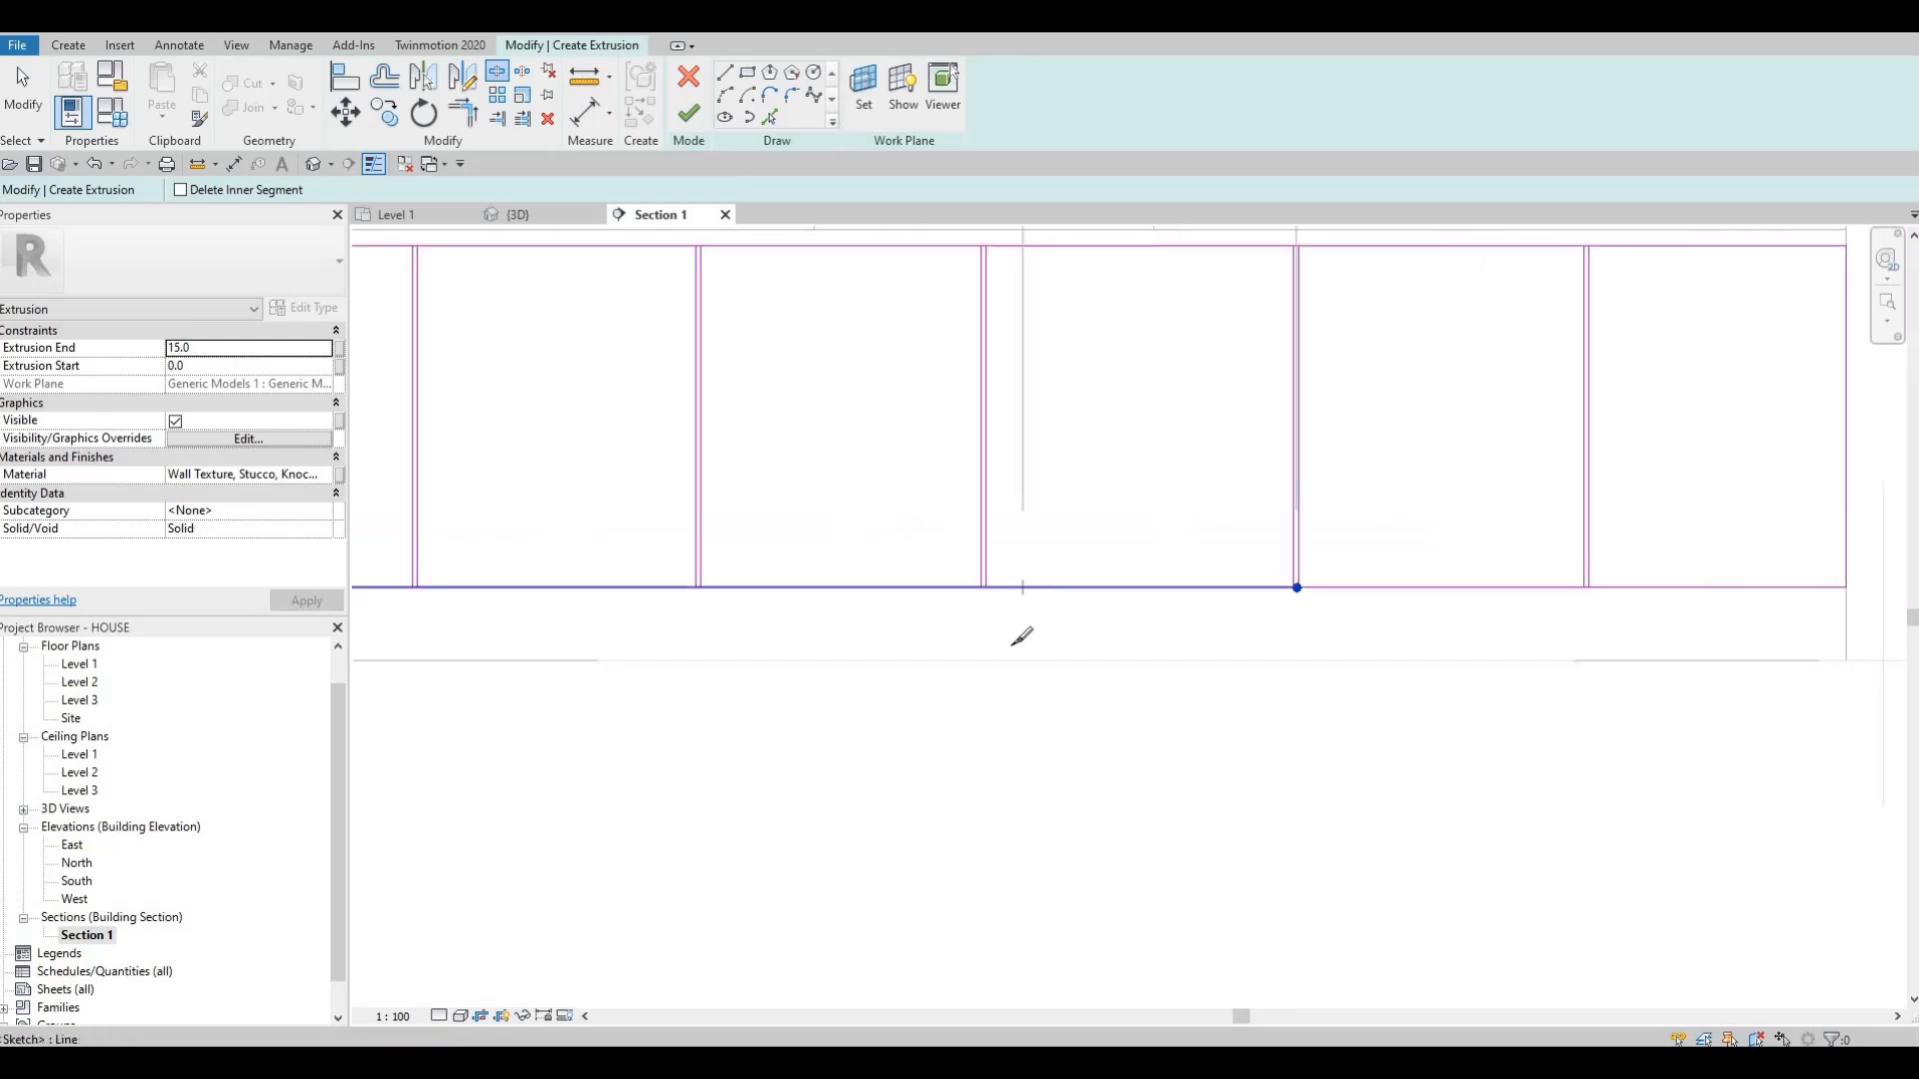
scroll(981, 575, "up", 5)
scroll(977, 574, "up", 2)
left_click(968, 572)
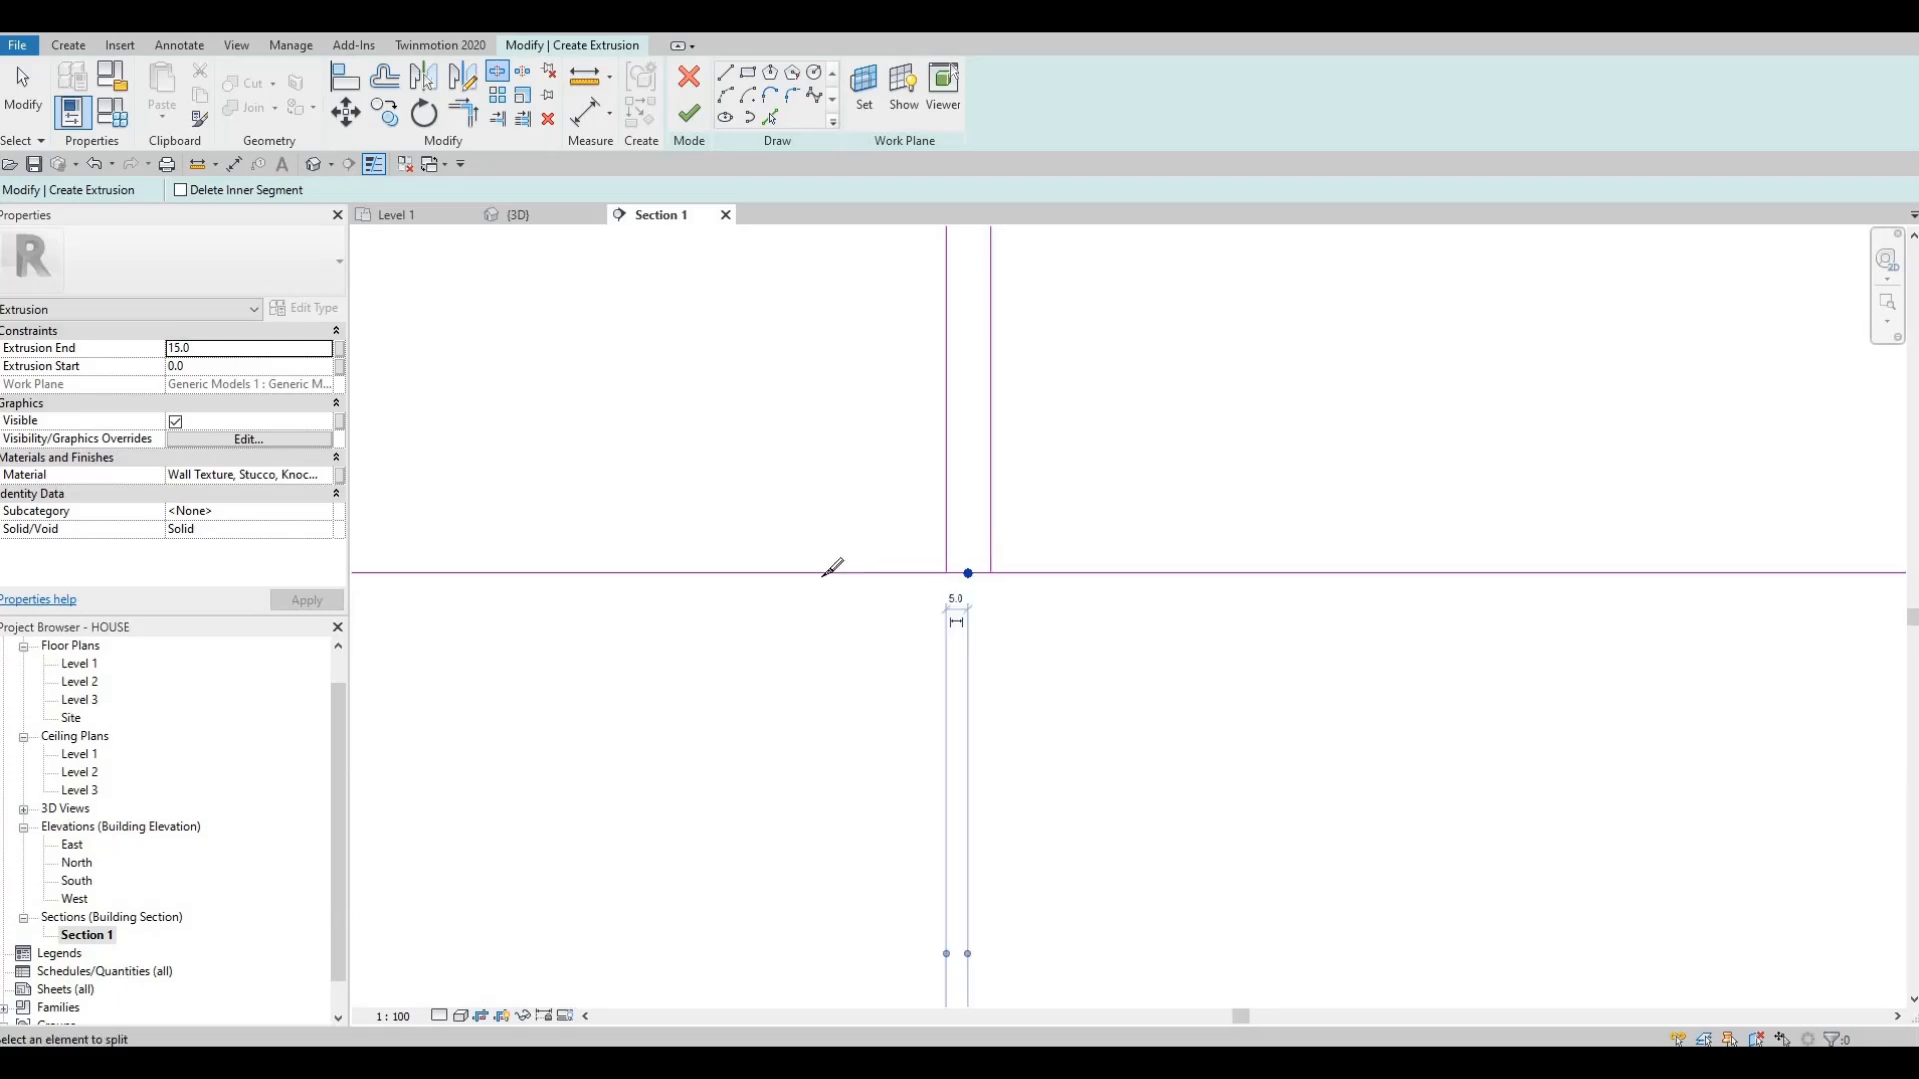
- Split the cabinet front's bottom edge at the two leftmost dividers and end the Split command
scroll(829, 574, "down", 5)
scroll(1003, 570, "down", 3)
scroll(981, 600, "up", 7)
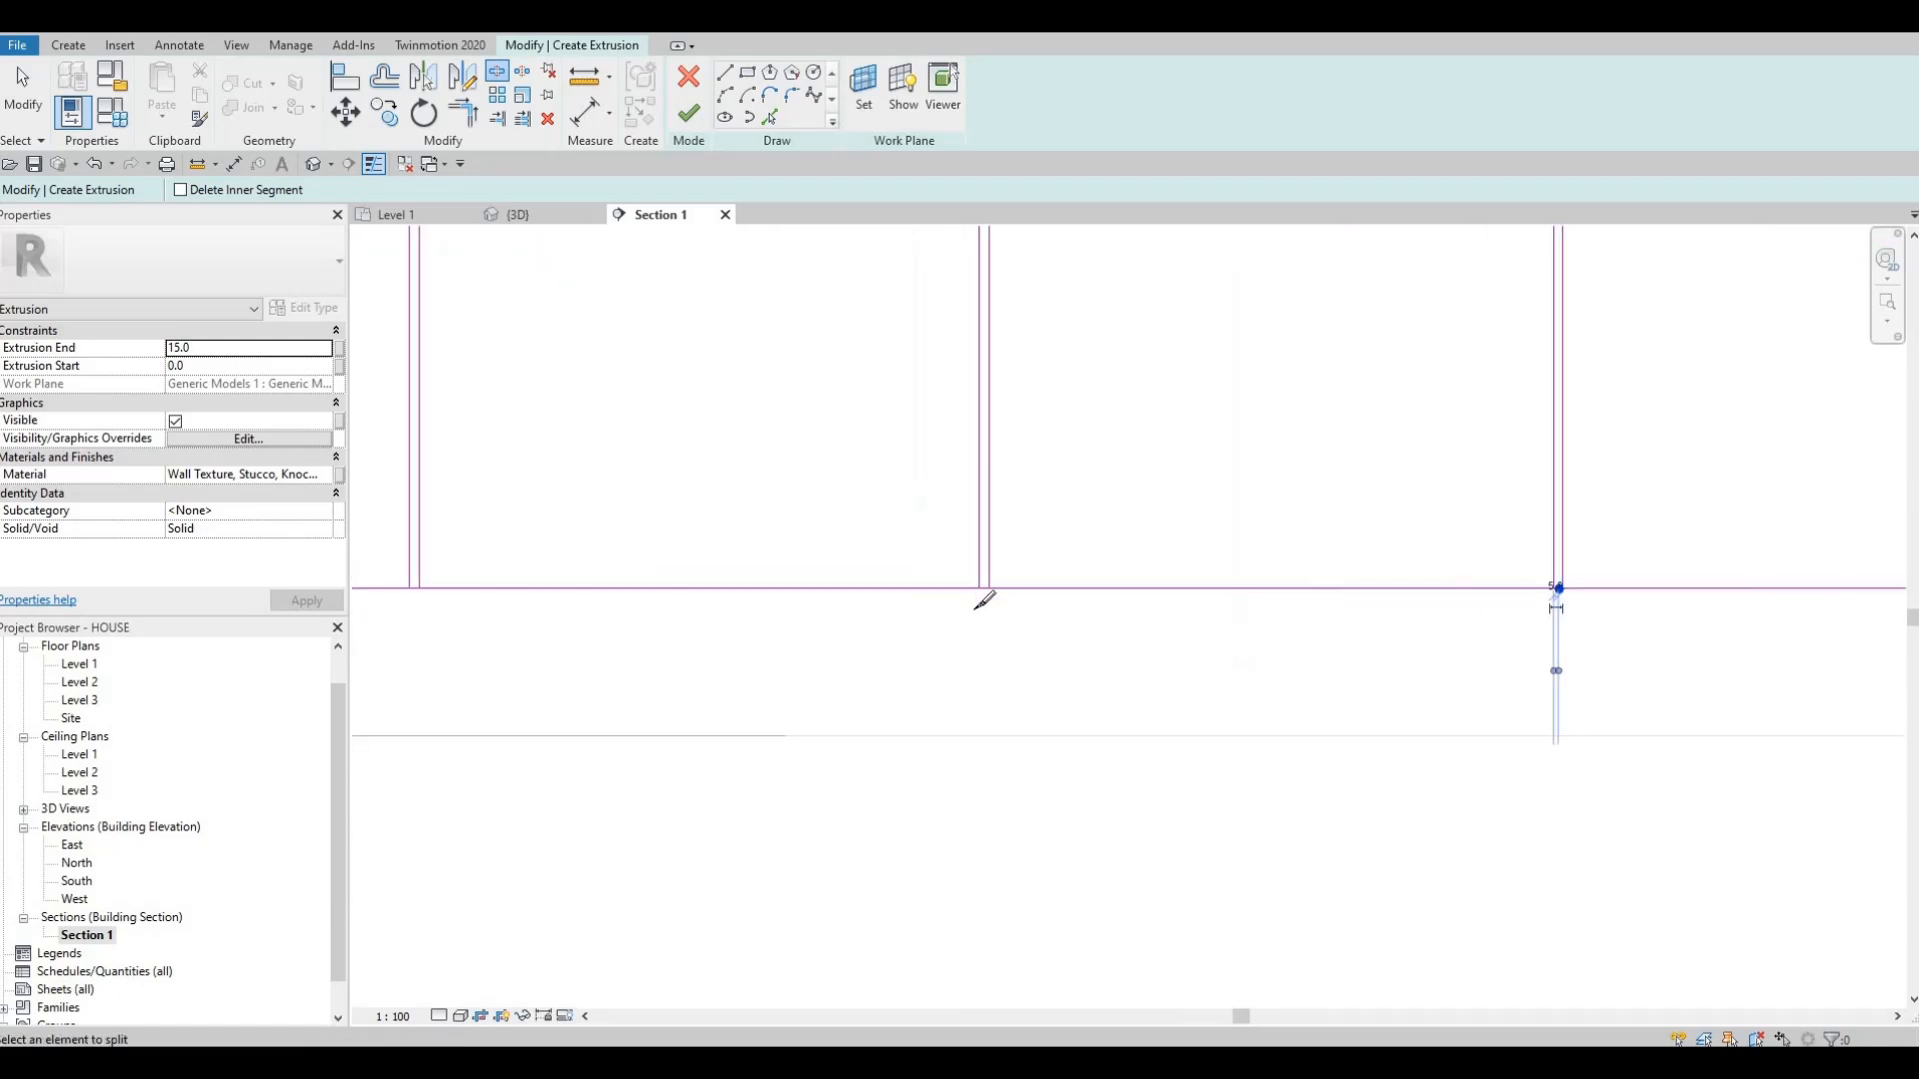
left_click(968, 616)
scroll(880, 594, "down", 6)
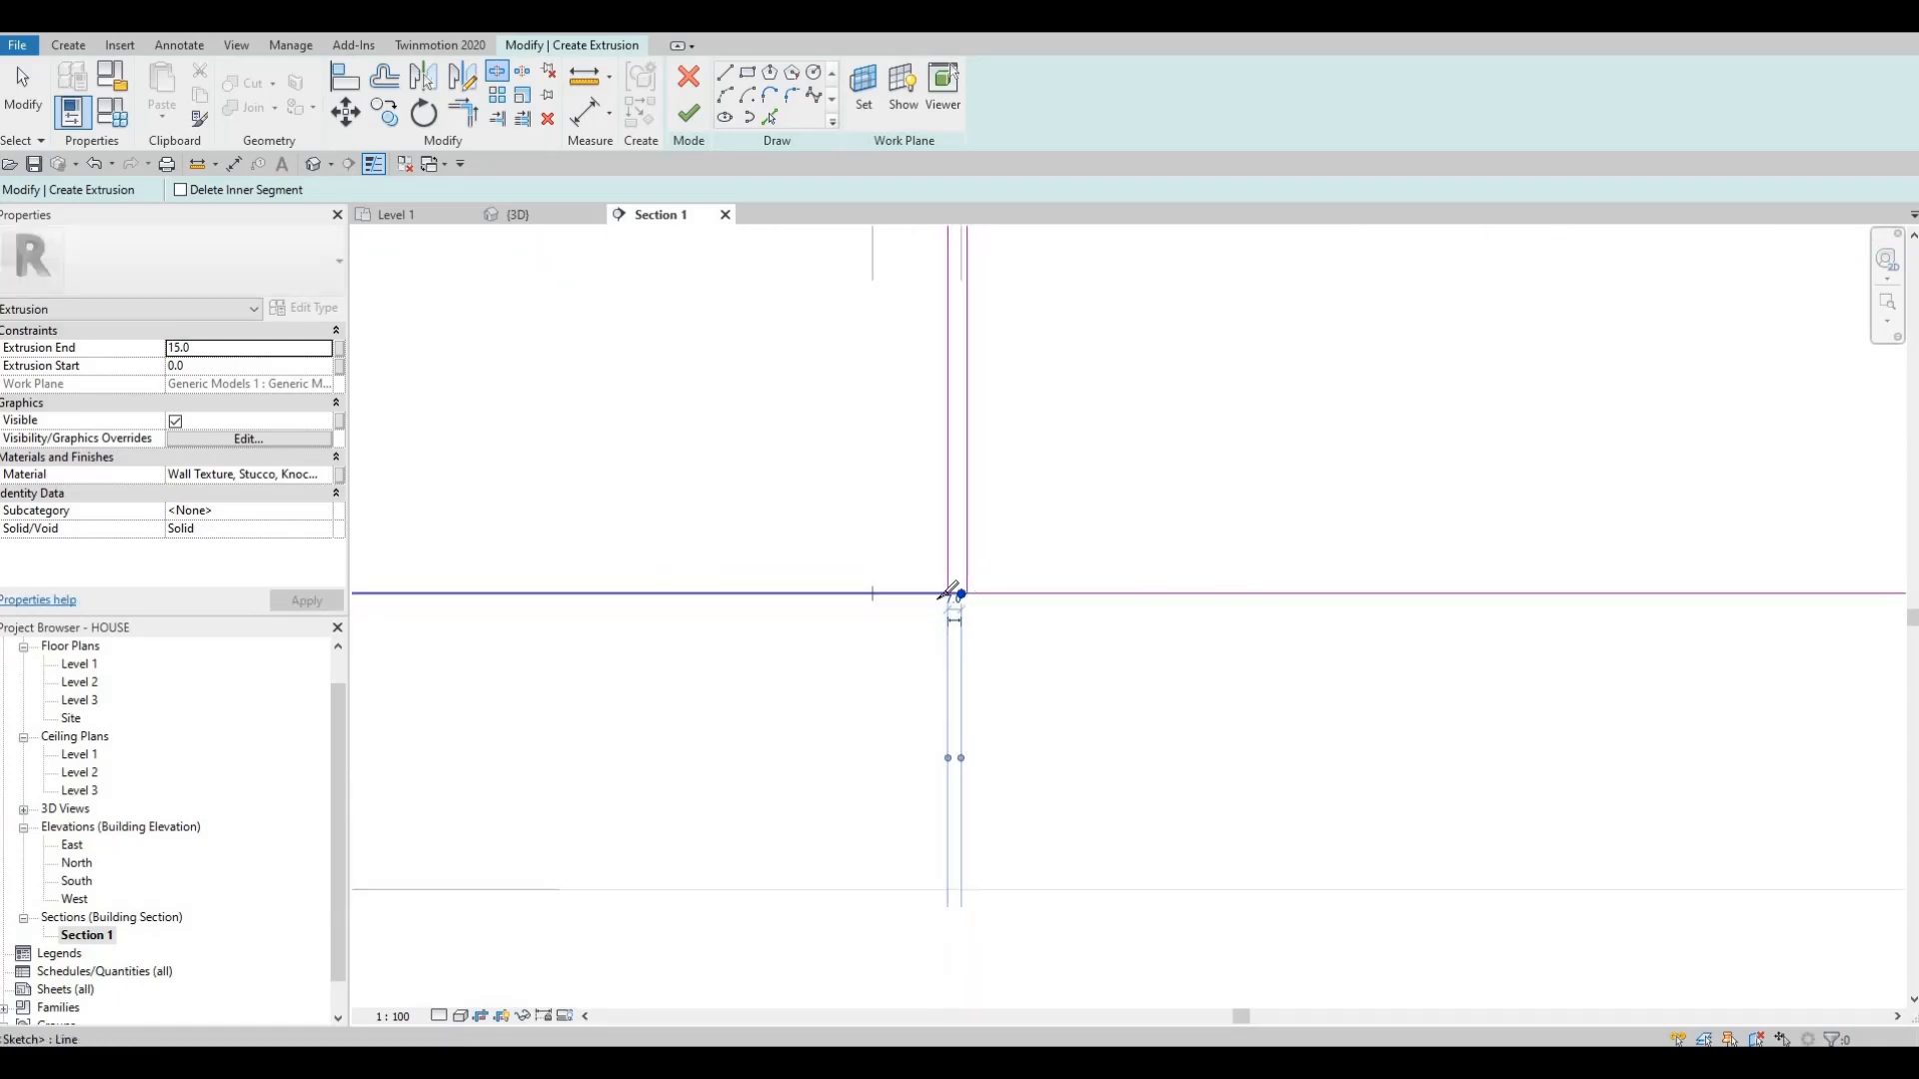
middle_click_drag(500, 598, 985, 608)
scroll(965, 616, "up", 3)
scroll(963, 618, "up", 5)
left_click(968, 607)
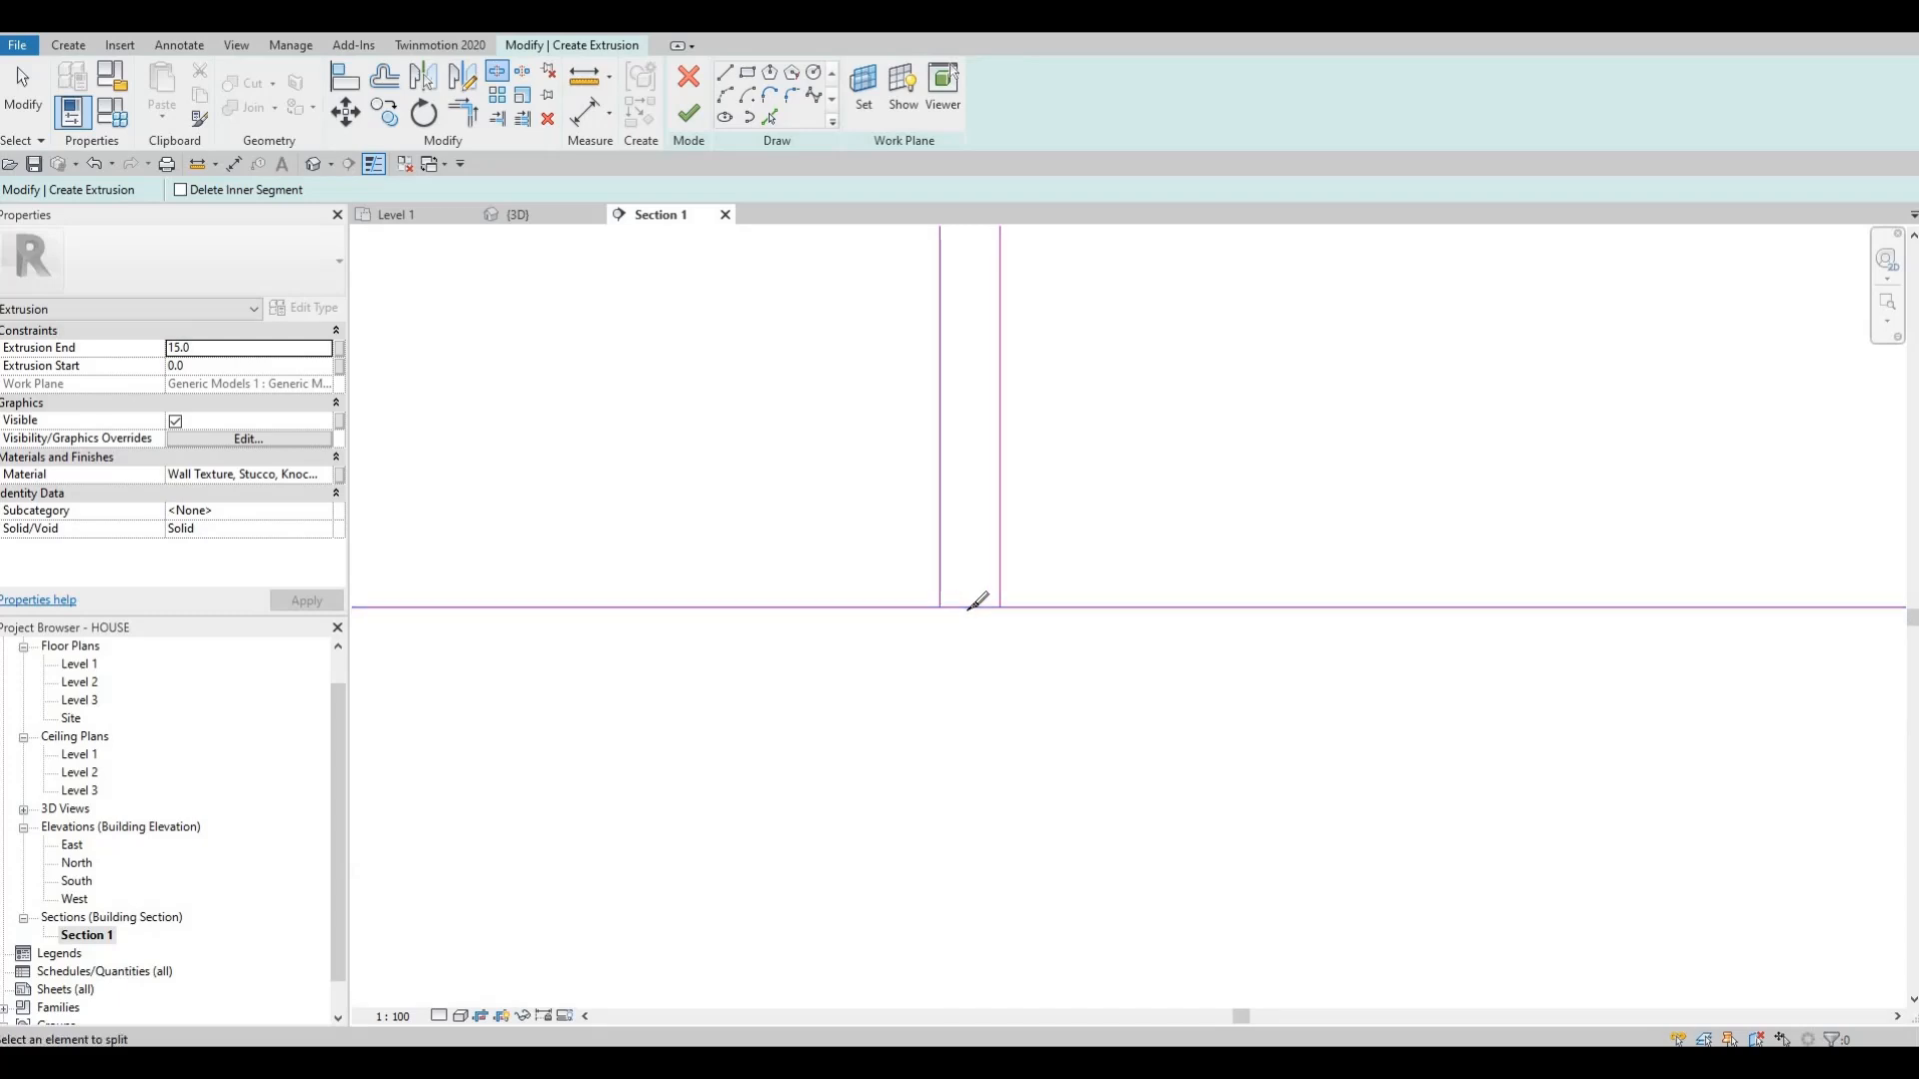
scroll(1020, 597, "down", 6)
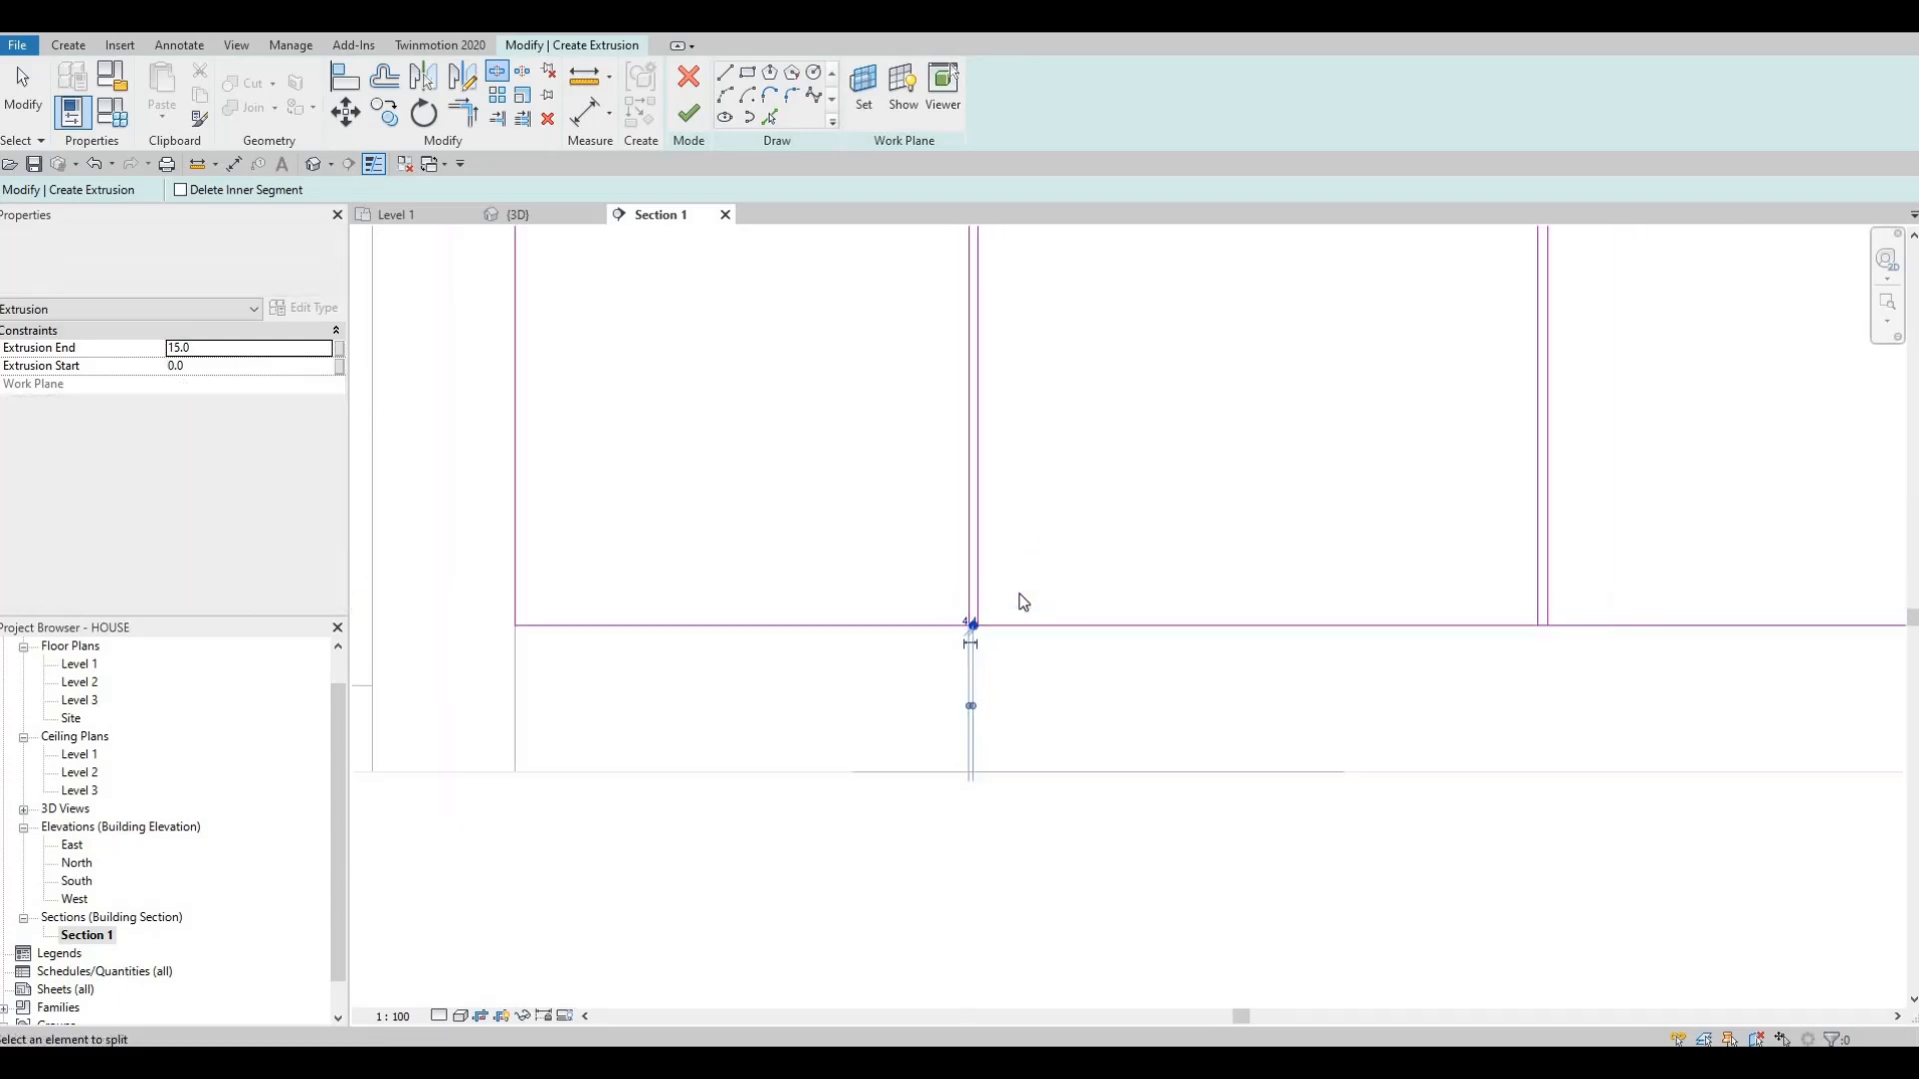
key("Escape")
key("Escape")
- Trim the bottom edge segments to corners with the side lines of the two leftmost dividers
key("r")
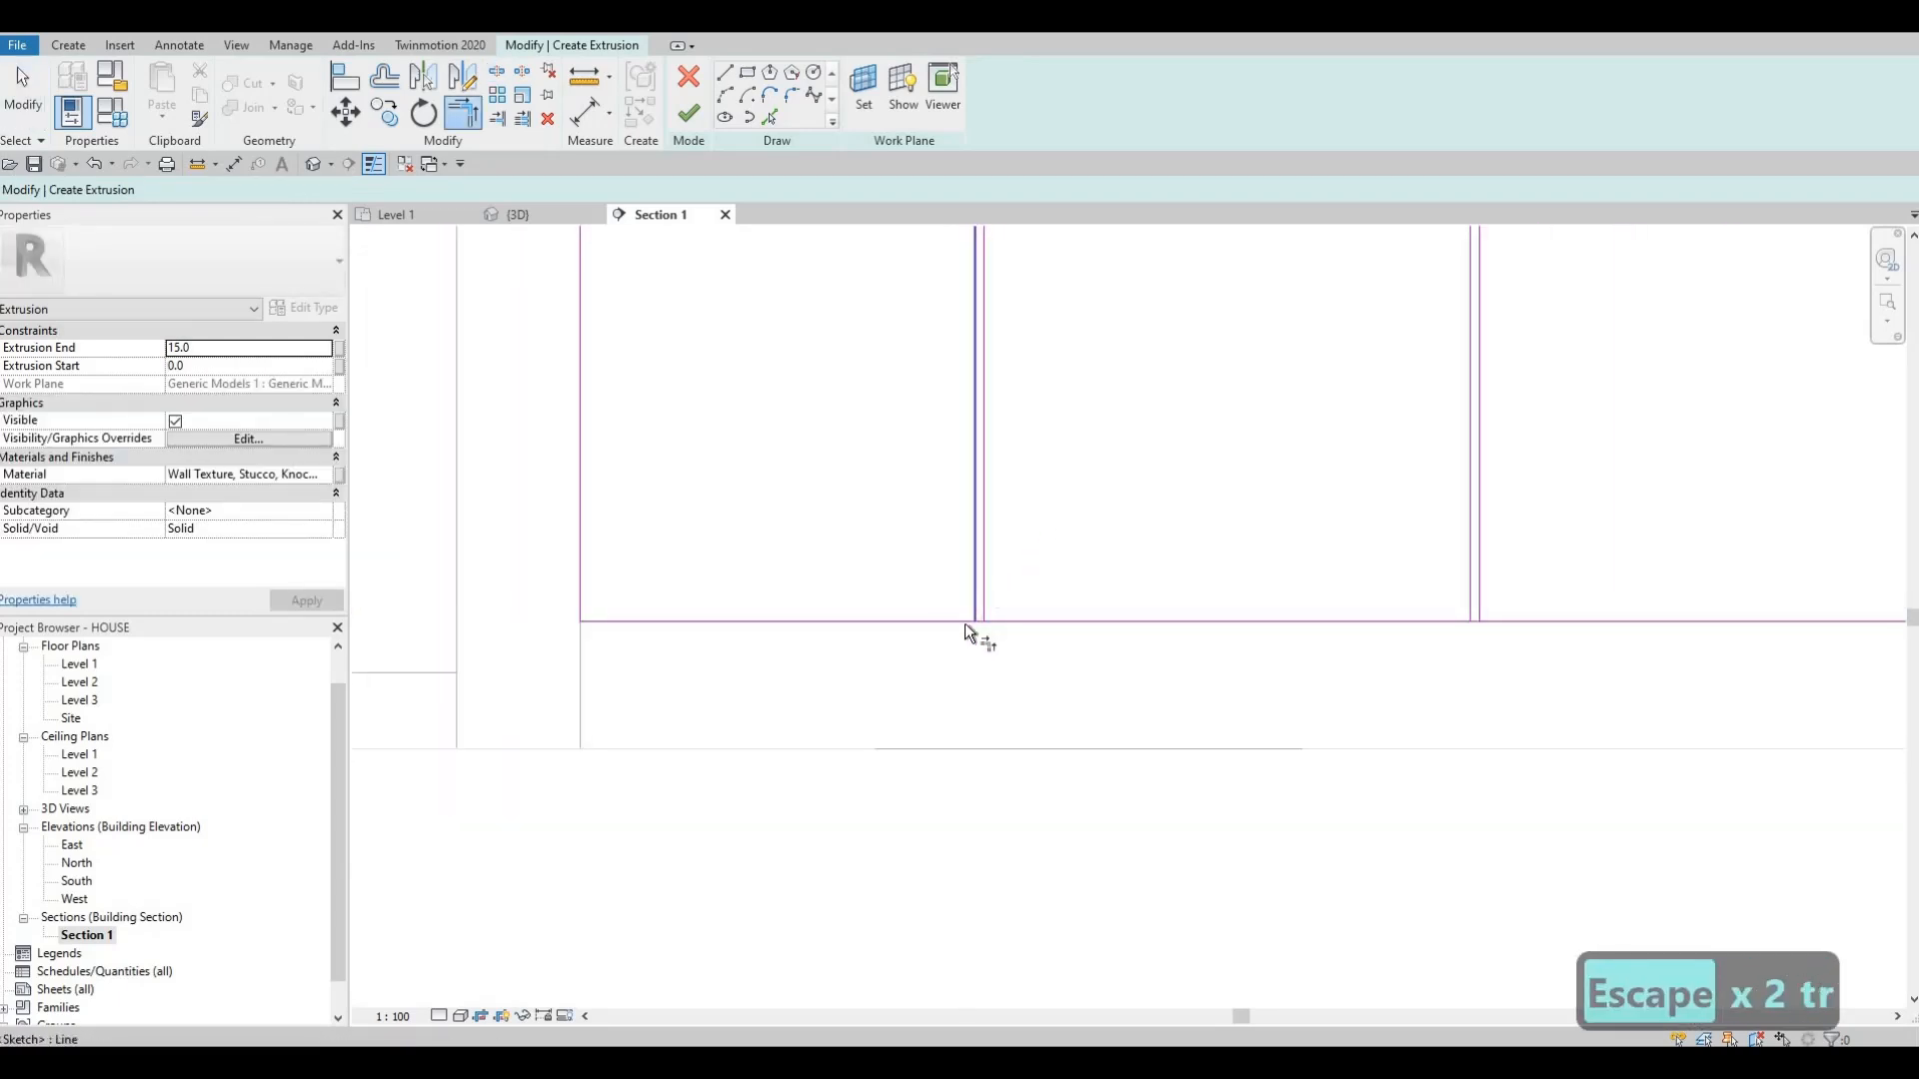
left_click(965, 621)
left_click(983, 591)
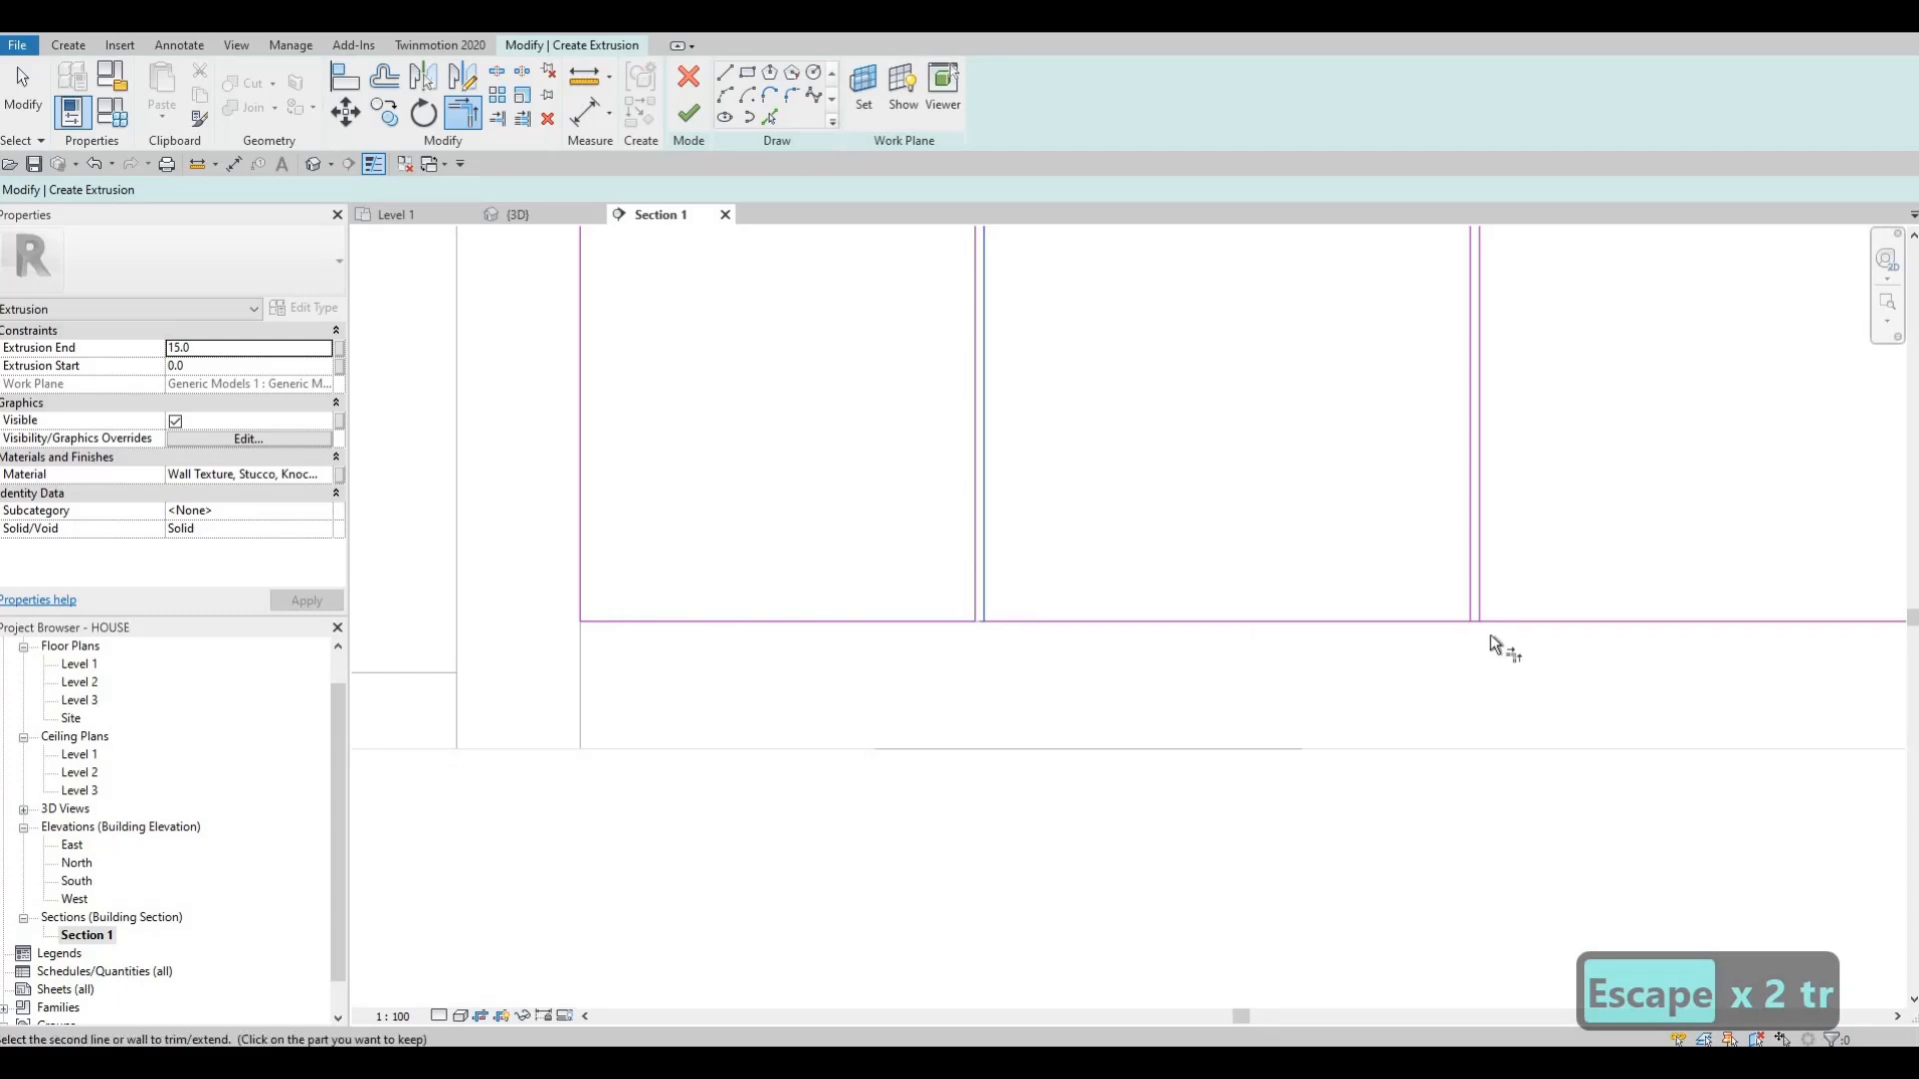
middle_click_drag(1499, 643, 1288, 600)
scroll(1287, 599, "up", 2)
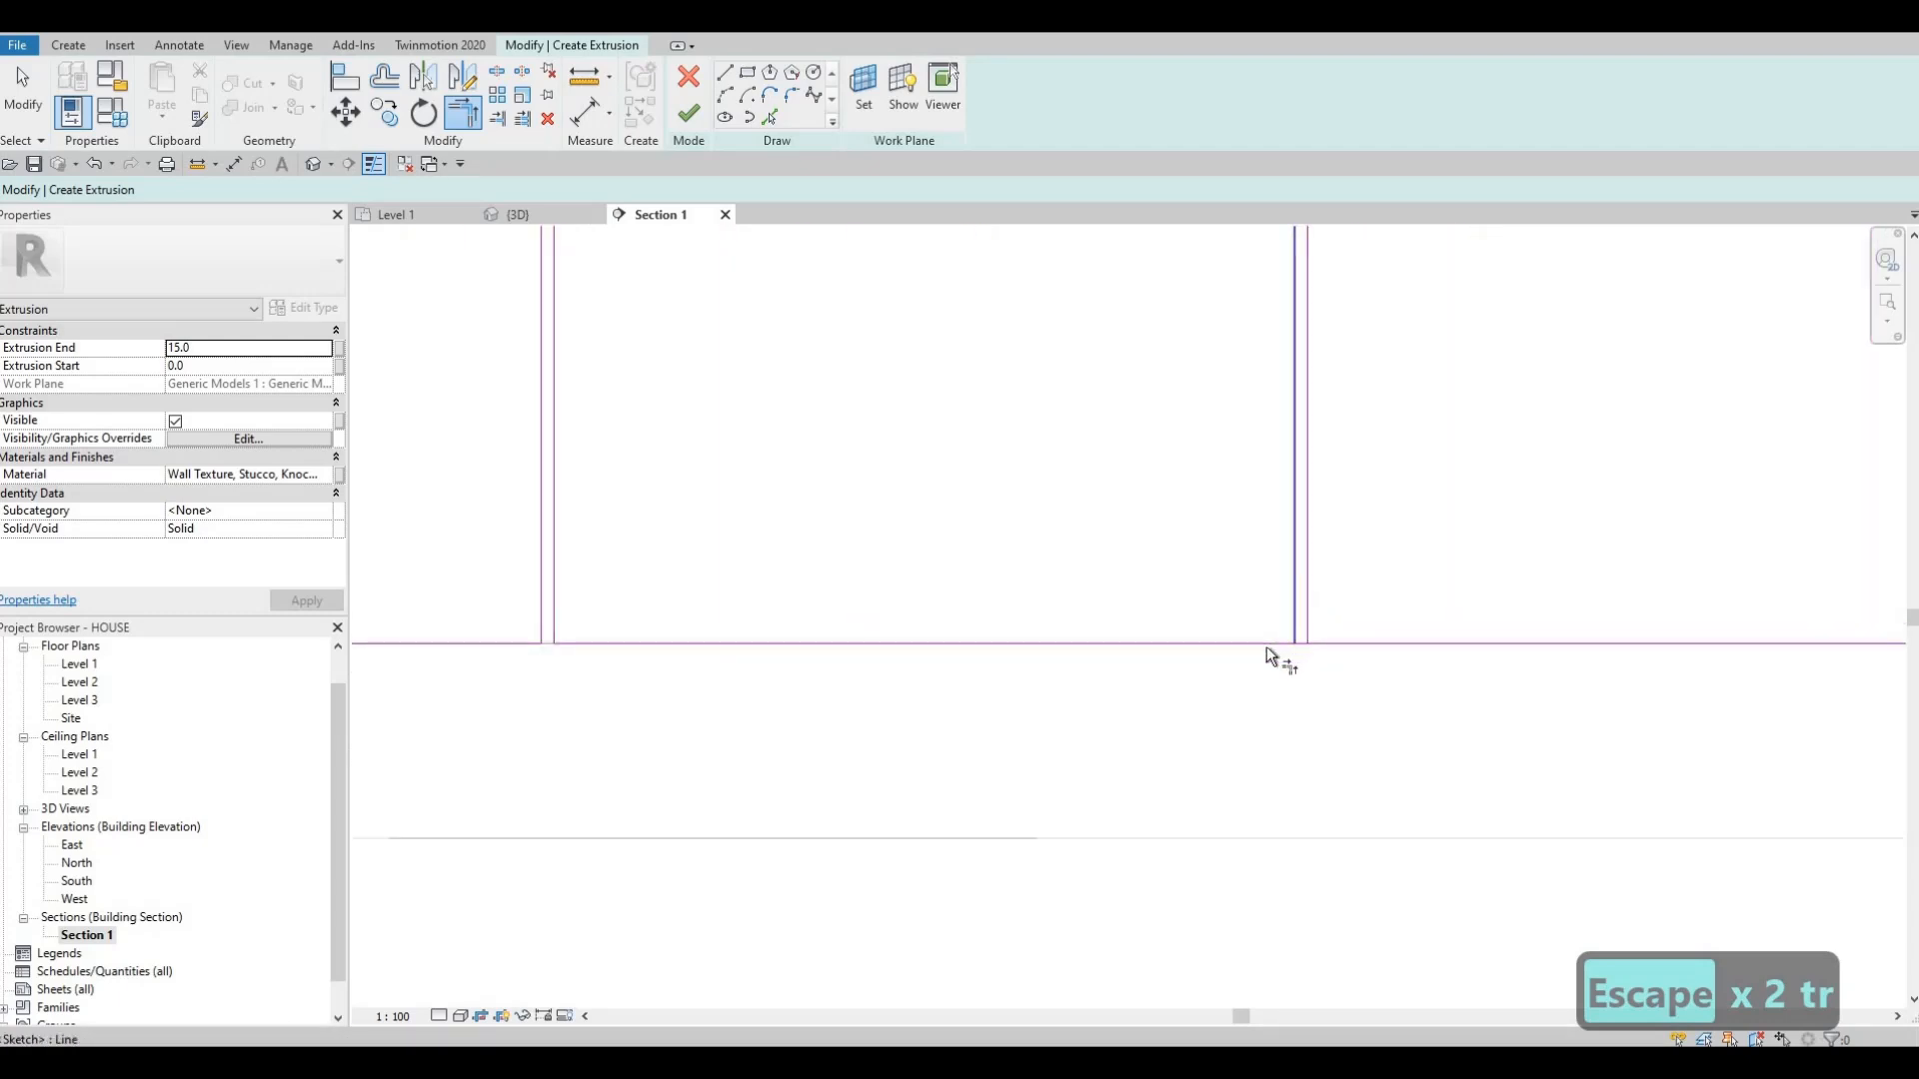
left_click(1347, 643)
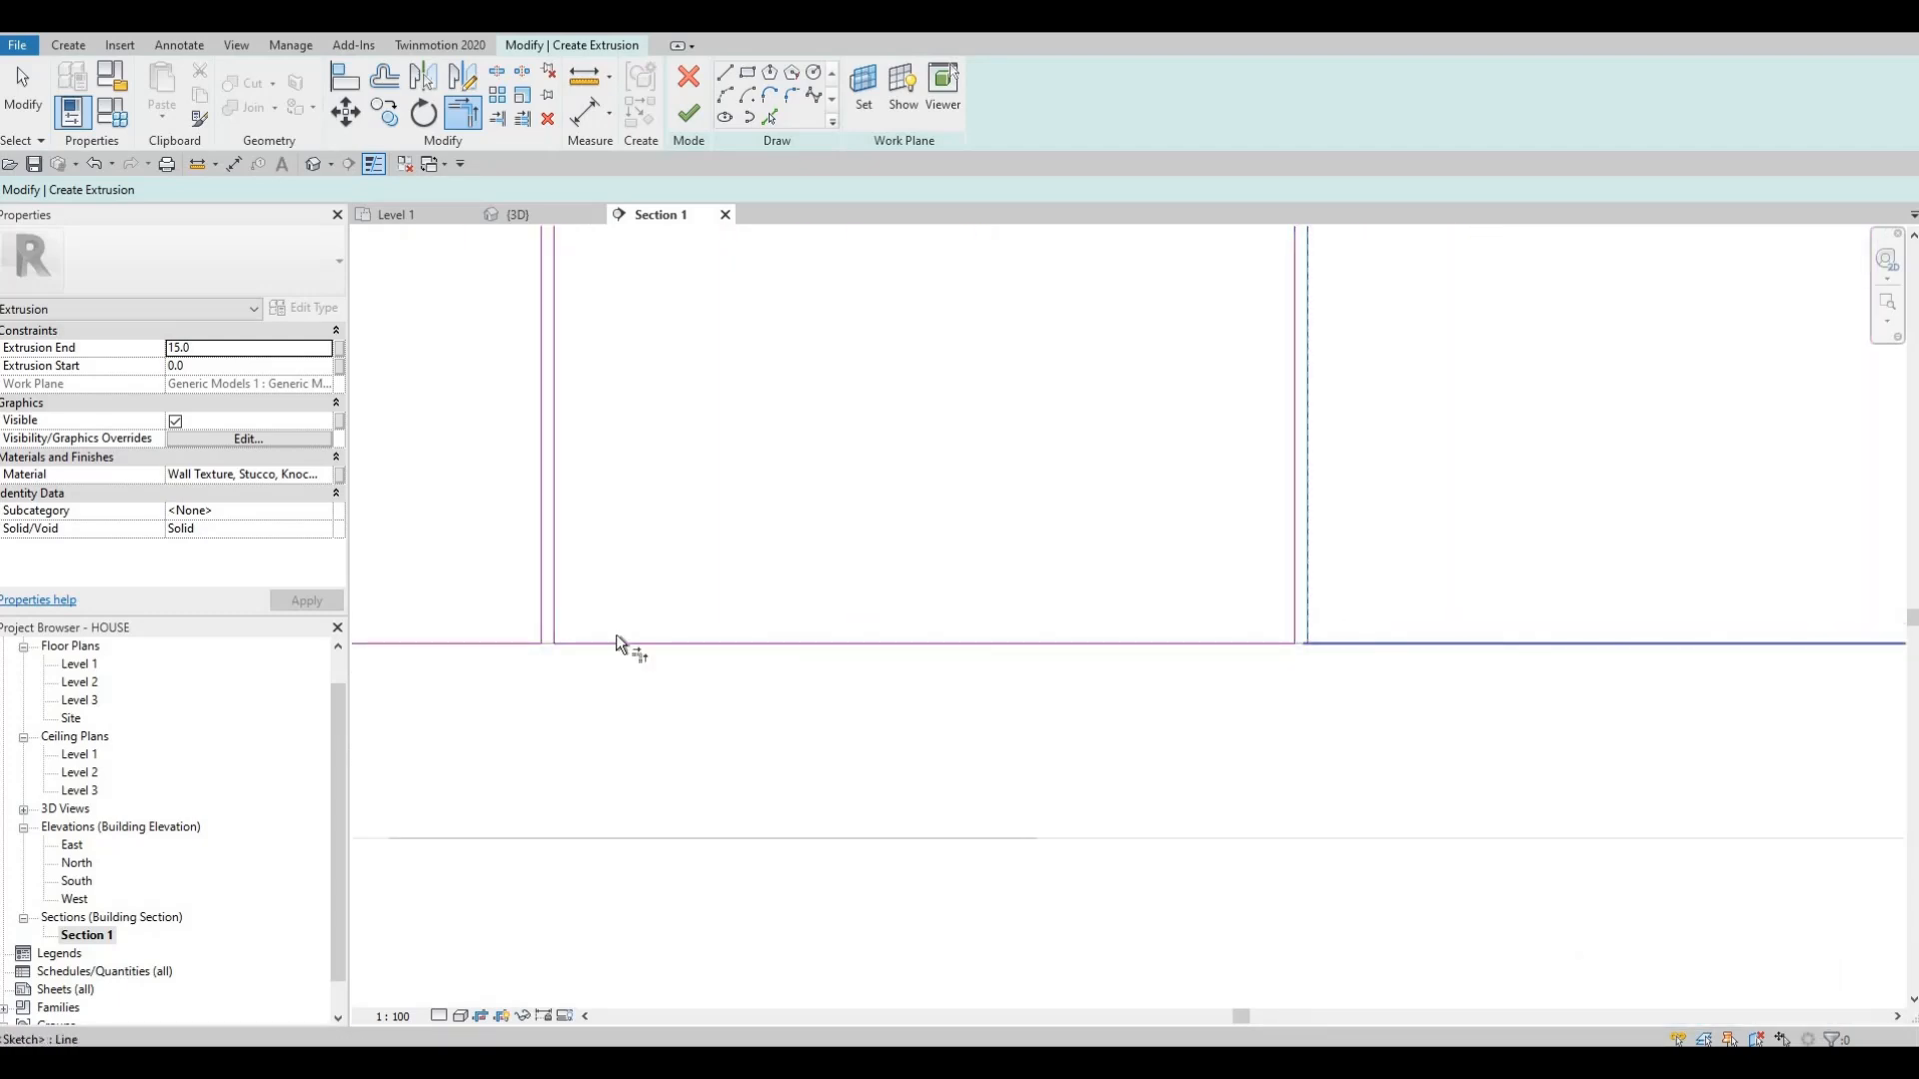
- Trim the bottom edge segments to corners with both side lines of the middle divider
mouse_move(1316, 603)
middle_mouse_down()
mouse_move(1184, 602)
mouse_move(1207, 597)
middle_mouse_up()
left_click(1203, 600)
left_click(1163, 633)
left_click(1206, 610)
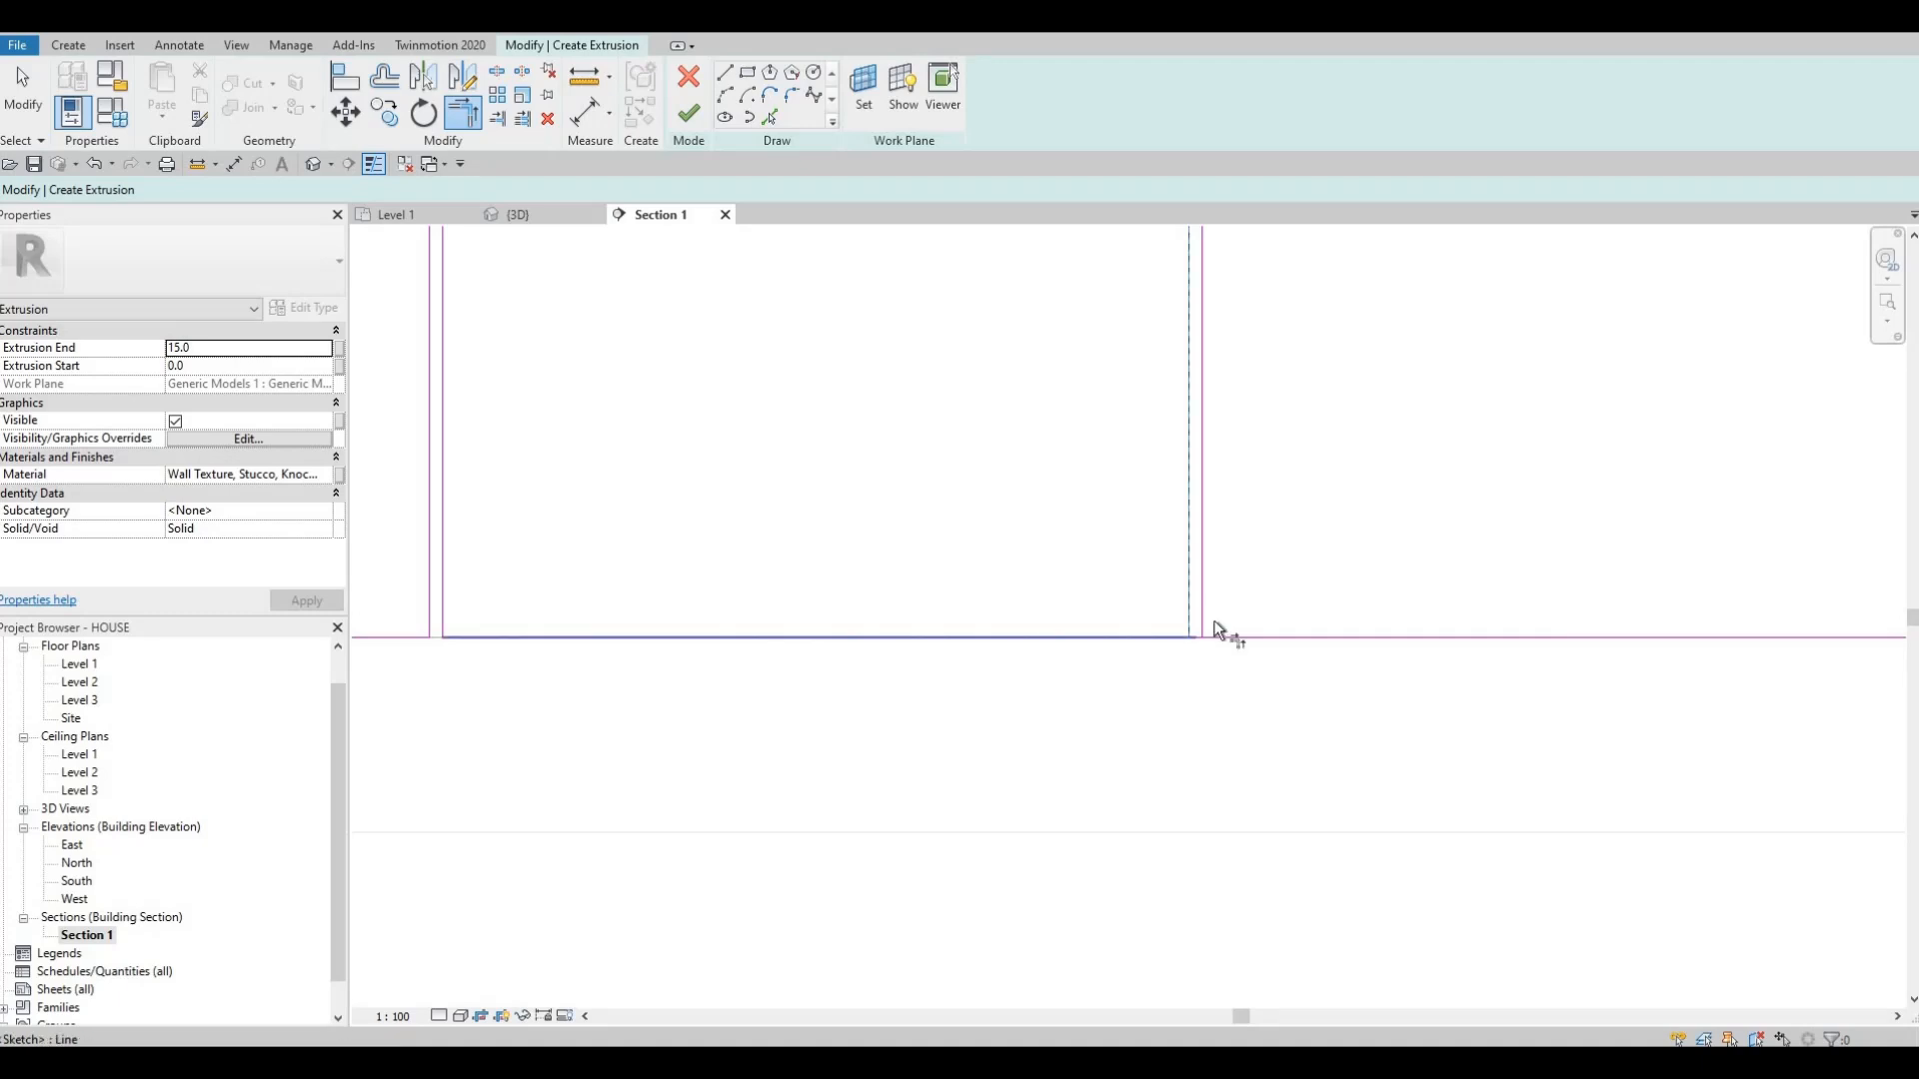
left_click(1177, 635)
- Trim the bottom edge segments to corners with the side lines of the two rightmost dividers
scroll(1173, 609, "right", 7)
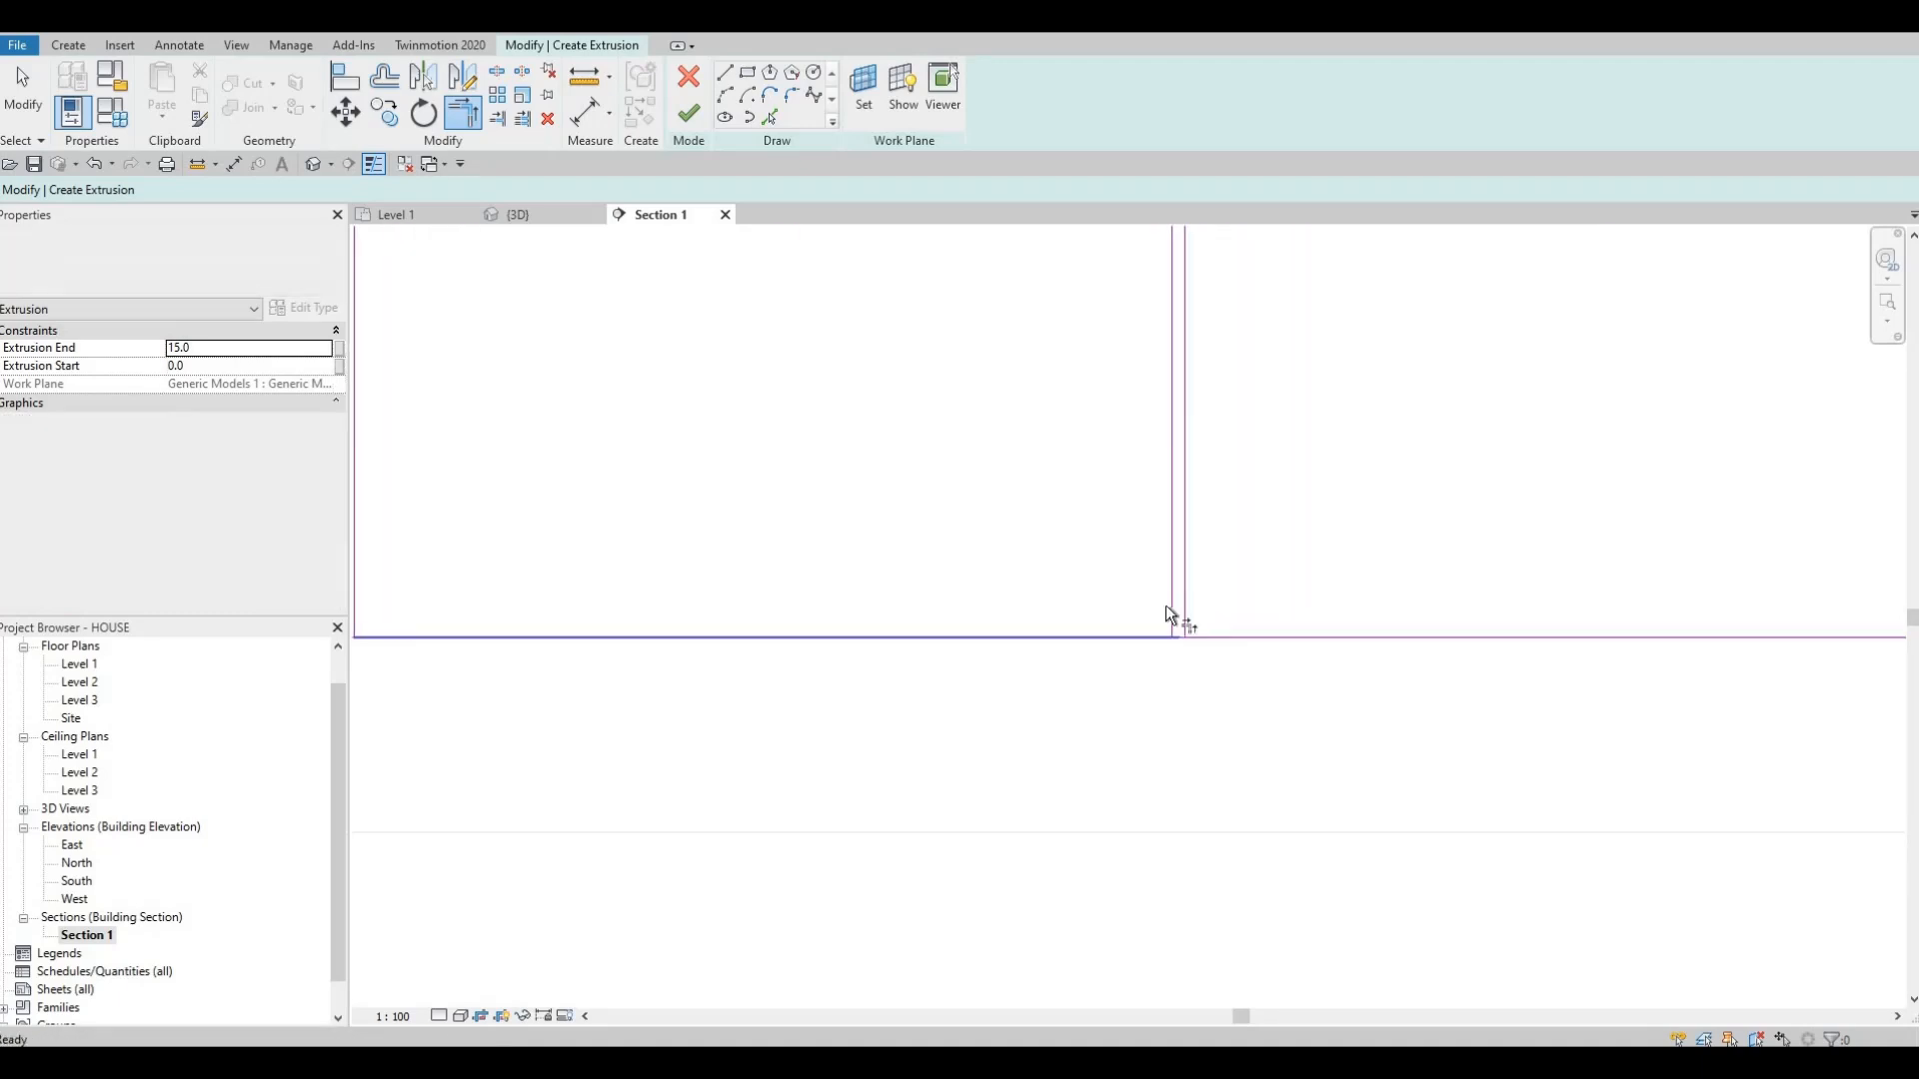
left_click(1167, 605)
left_click(1183, 611)
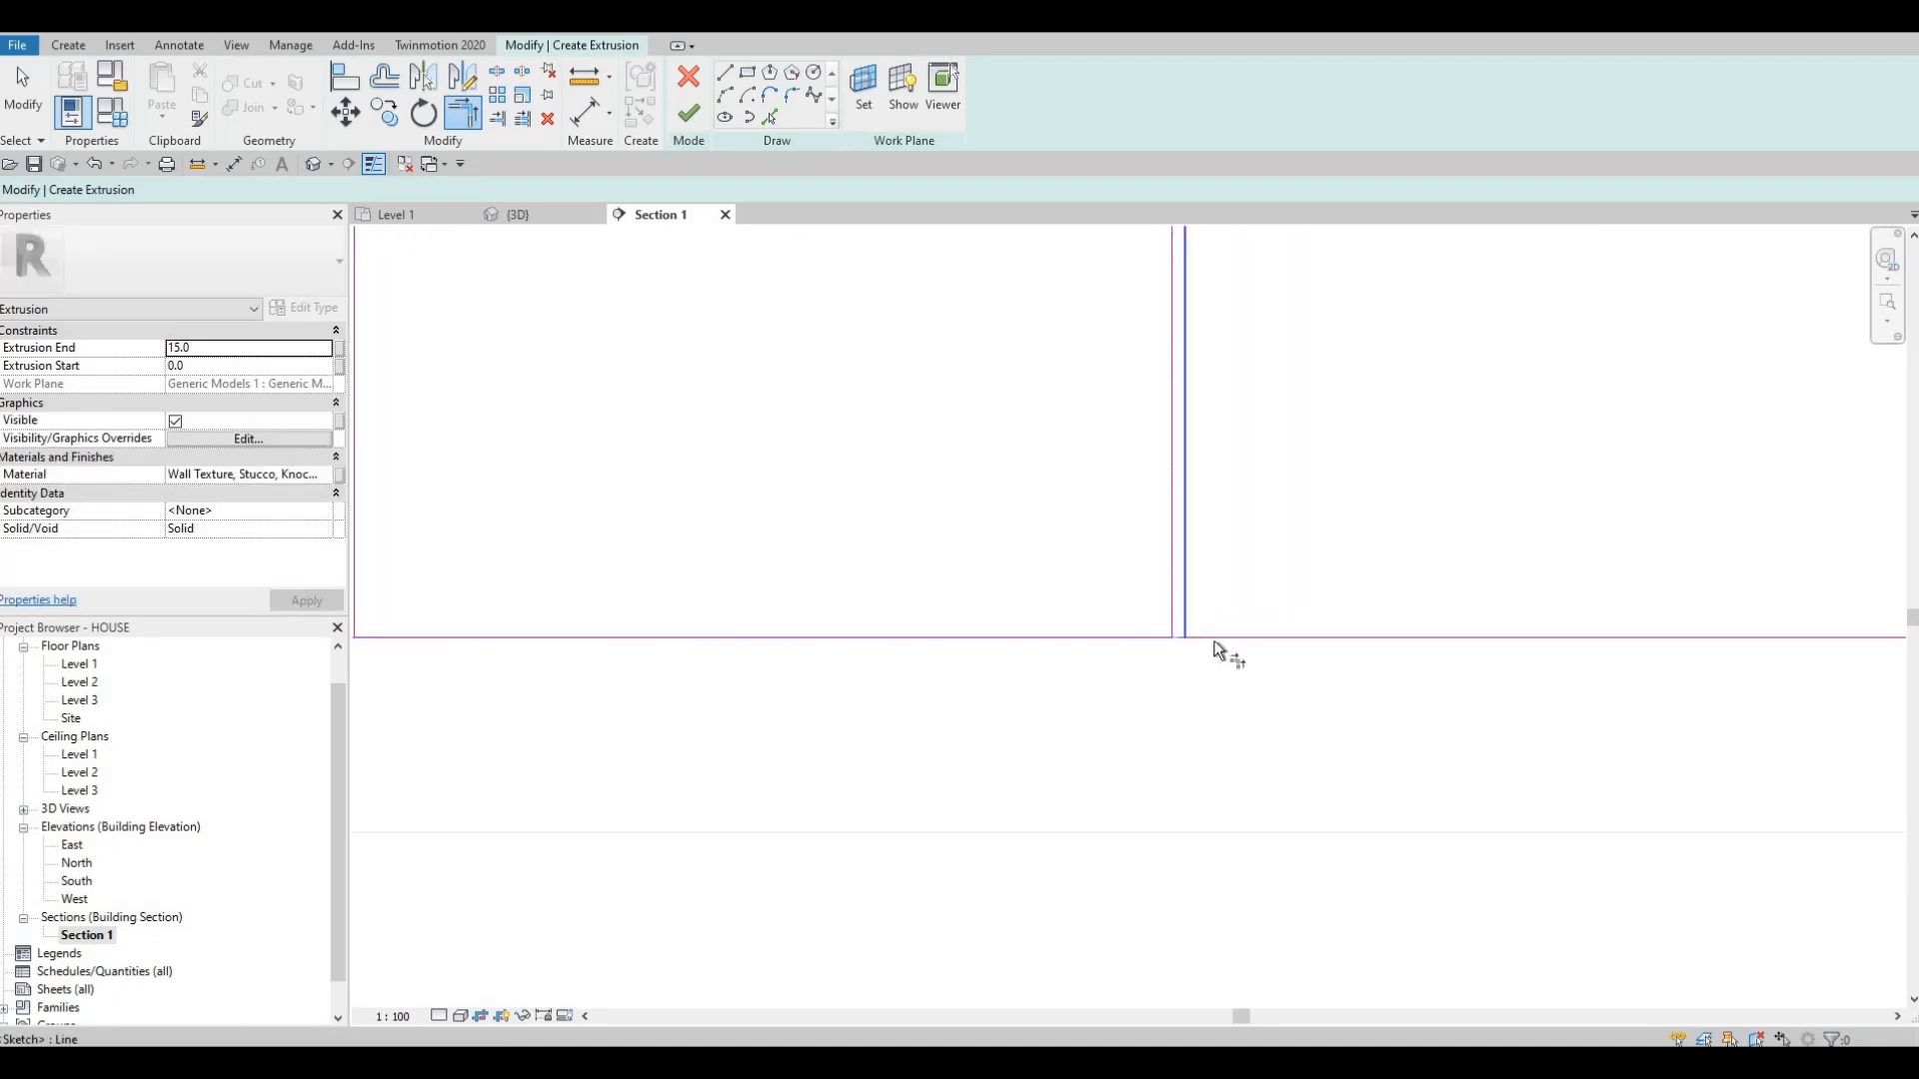
left_click(1372, 635)
scroll(1195, 584, "right", 6)
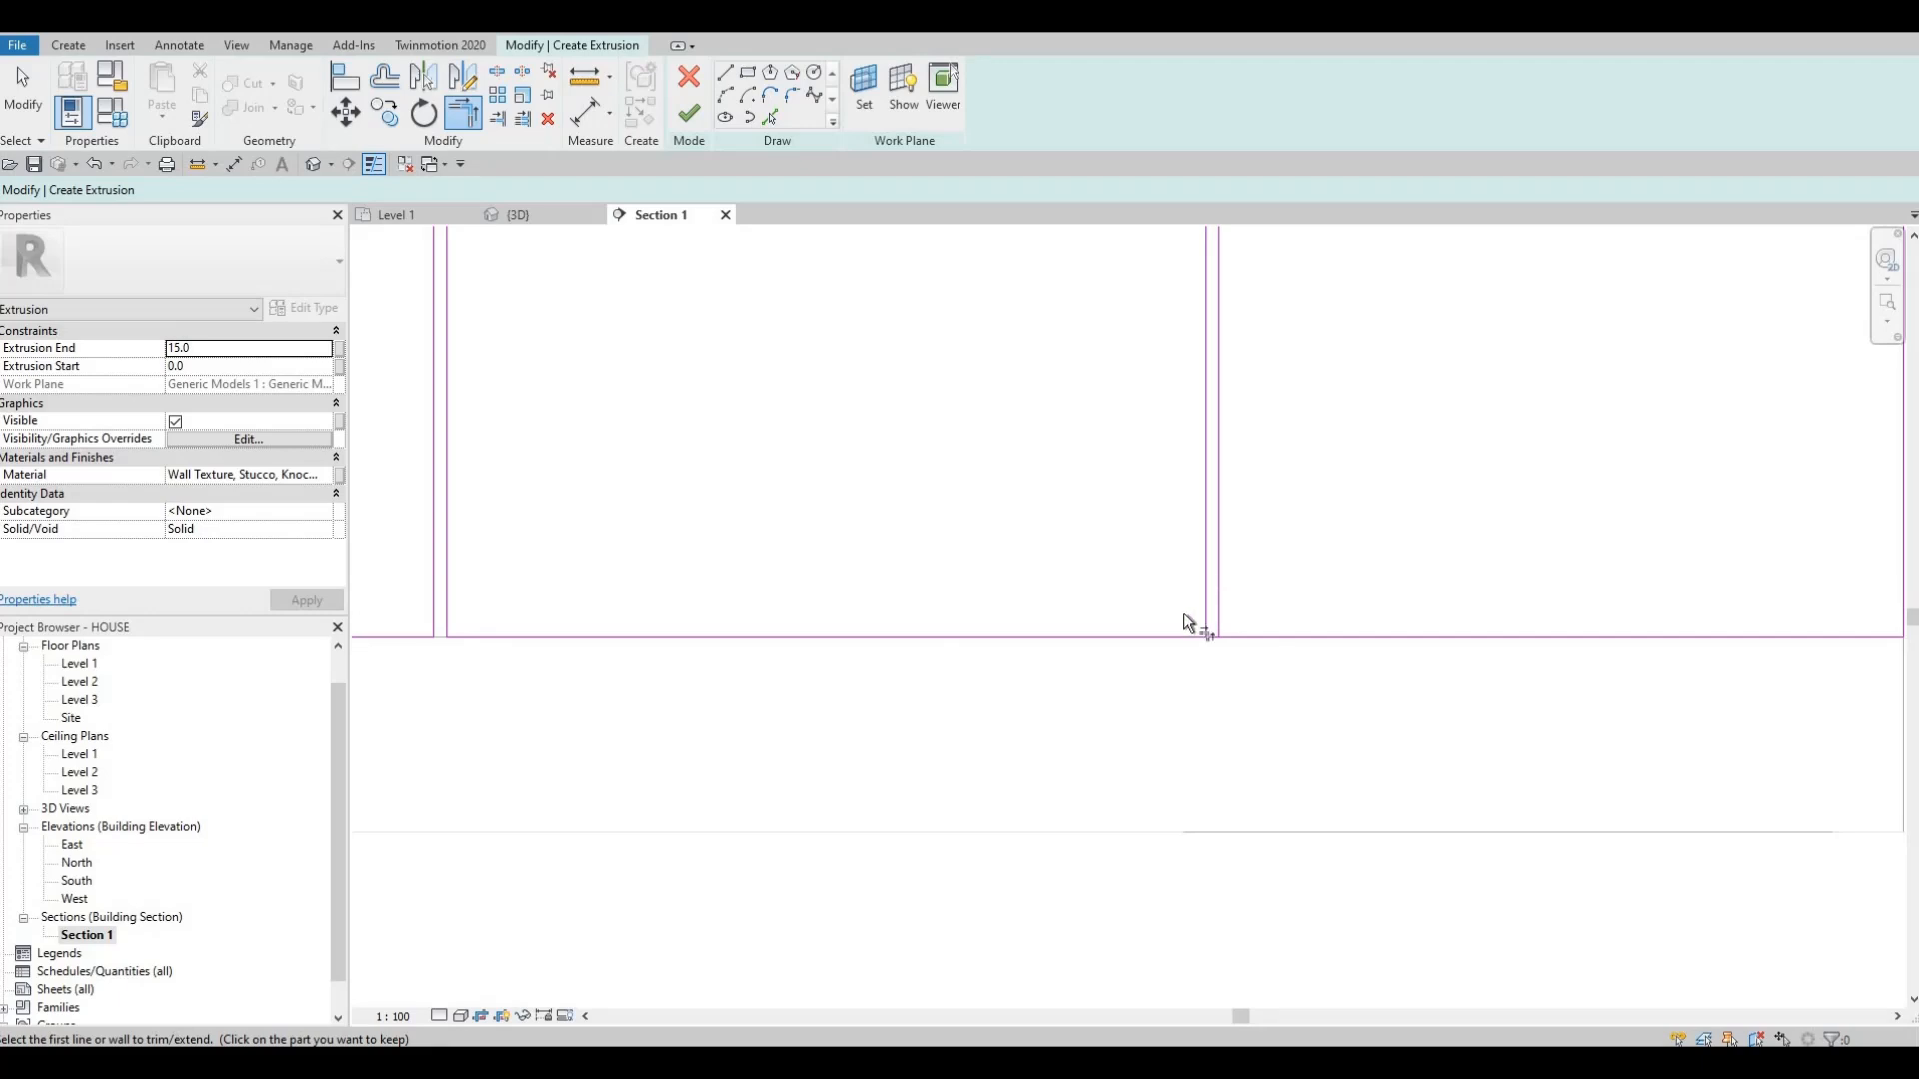
left_click(1183, 614)
left_click(1243, 640)
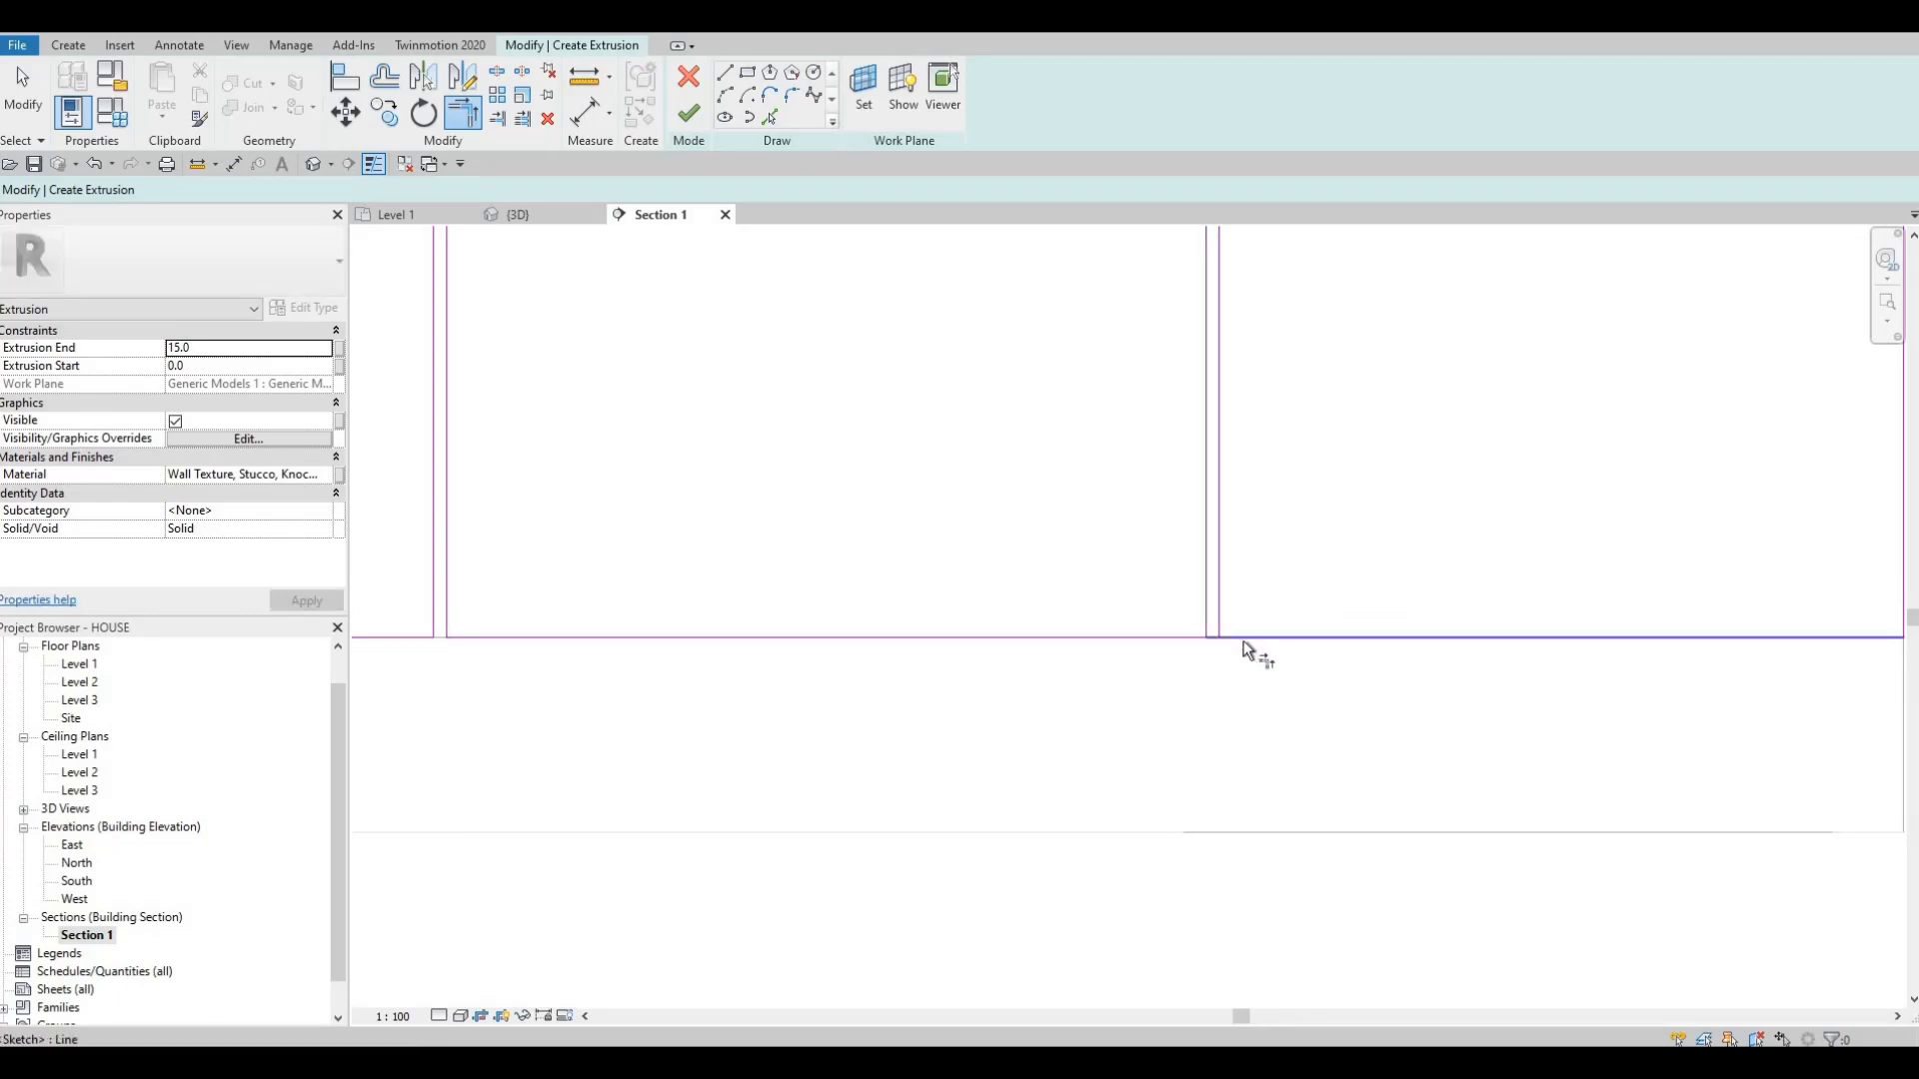
- Finish the bottom corner at the rightmost divider and trim the top edge segments to the side lines of the two rightmost dividers
left_click(1244, 640)
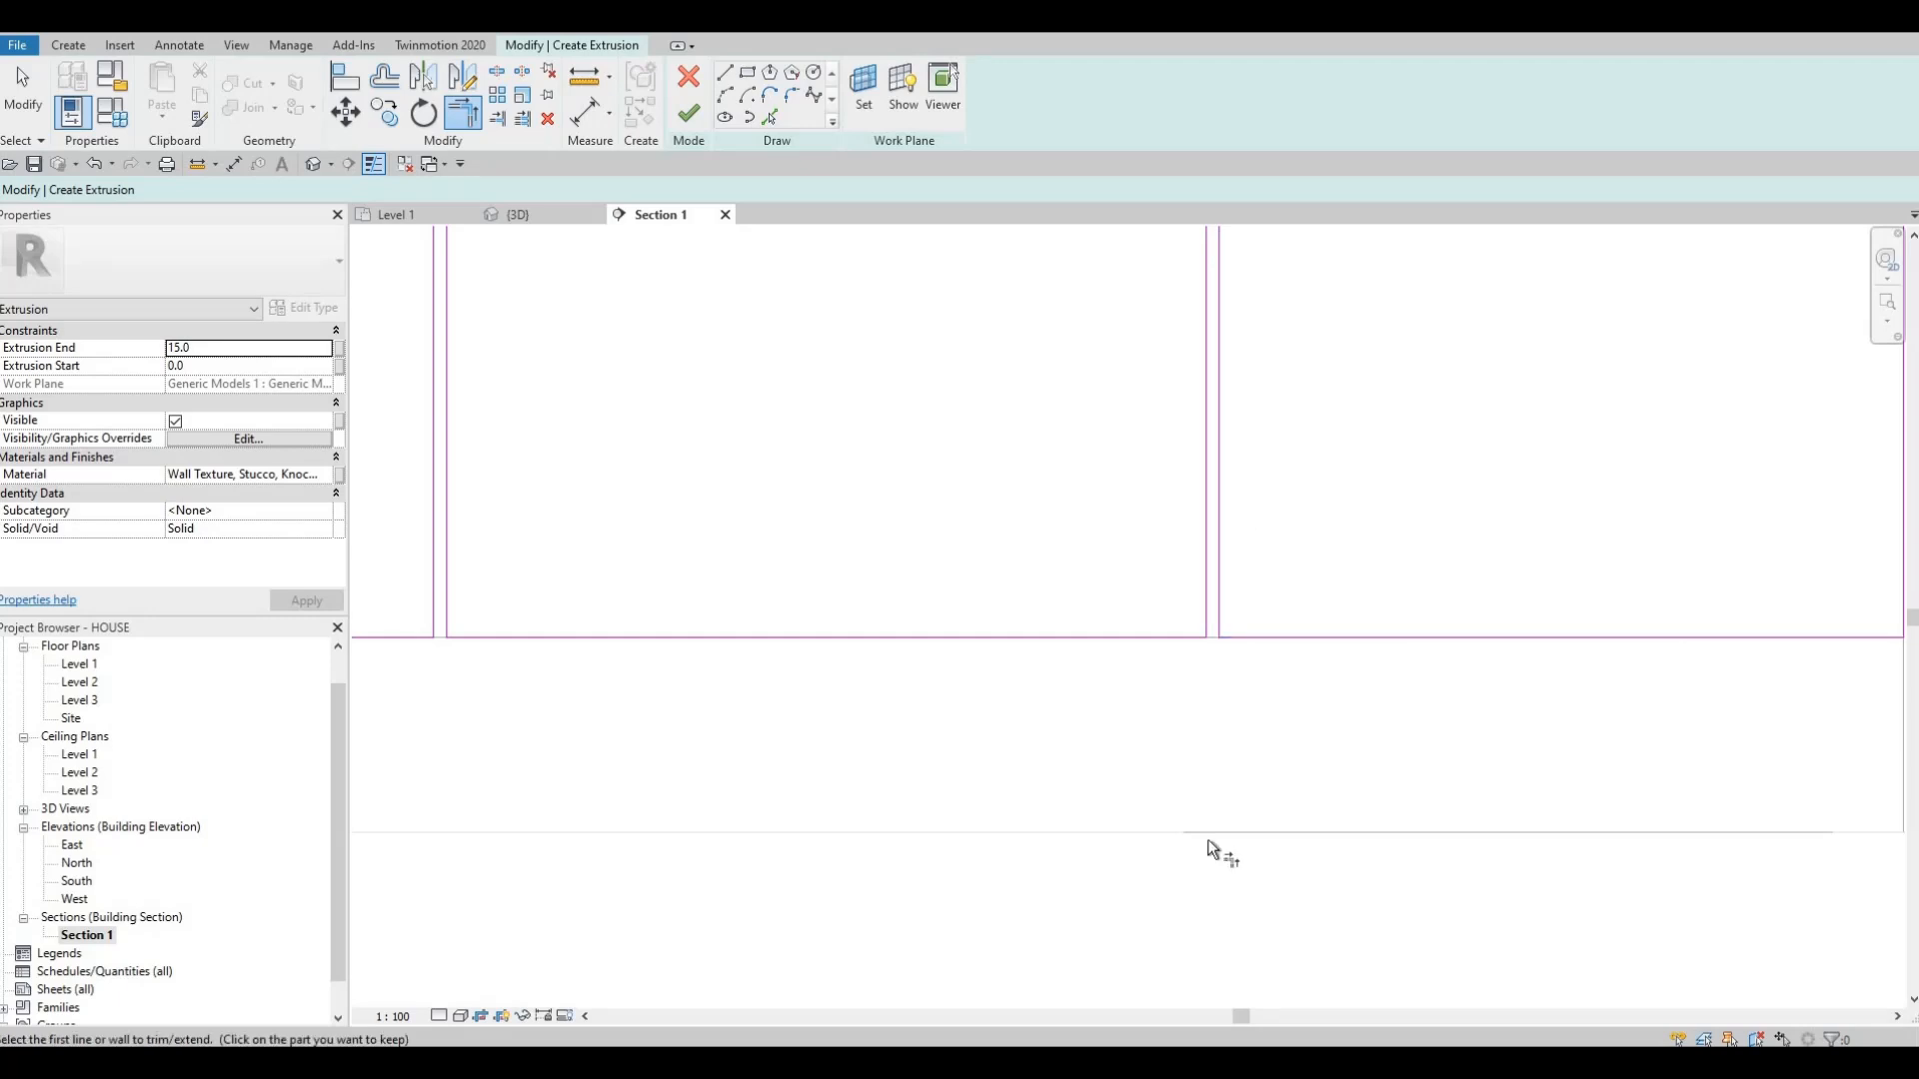
scroll(1215, 847, "down", 3)
scroll(1182, 469, "up", 4)
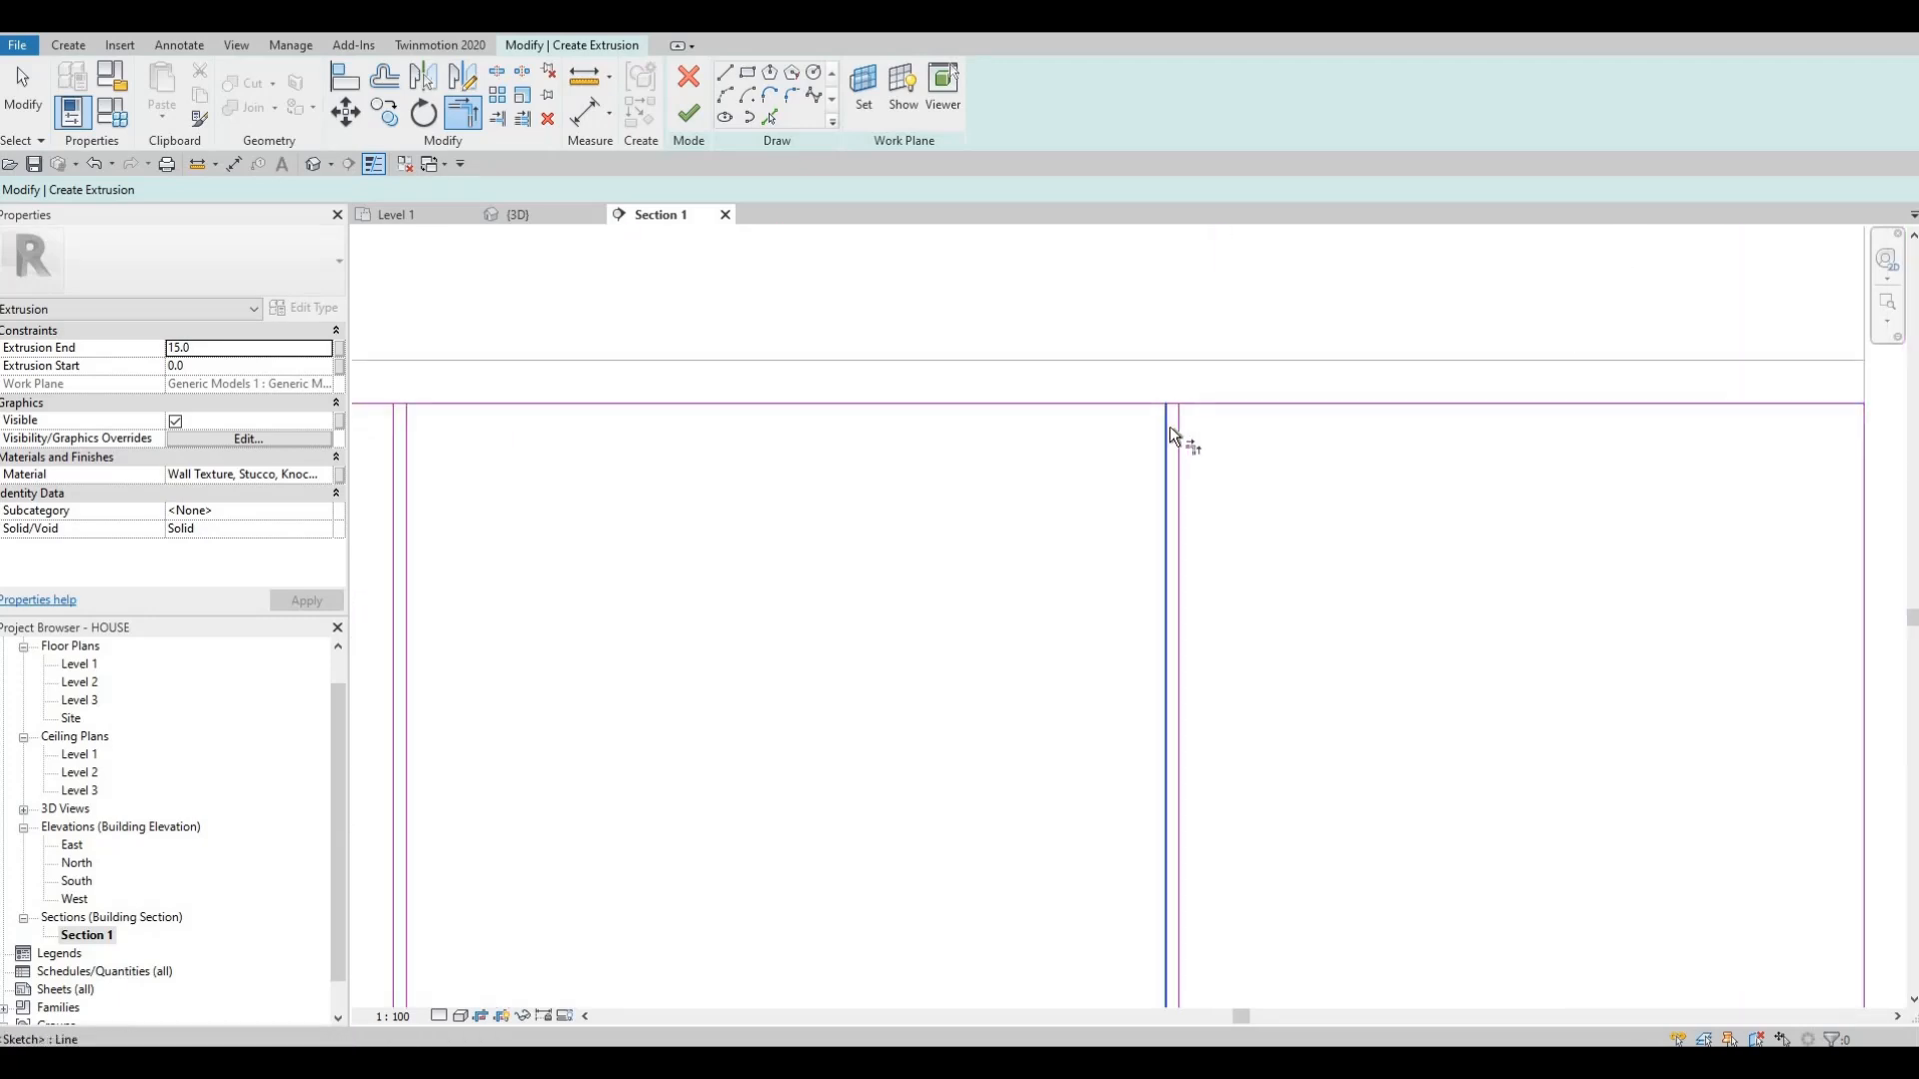
left_click(1169, 428)
middle_click_drag(413, 432, 1018, 514)
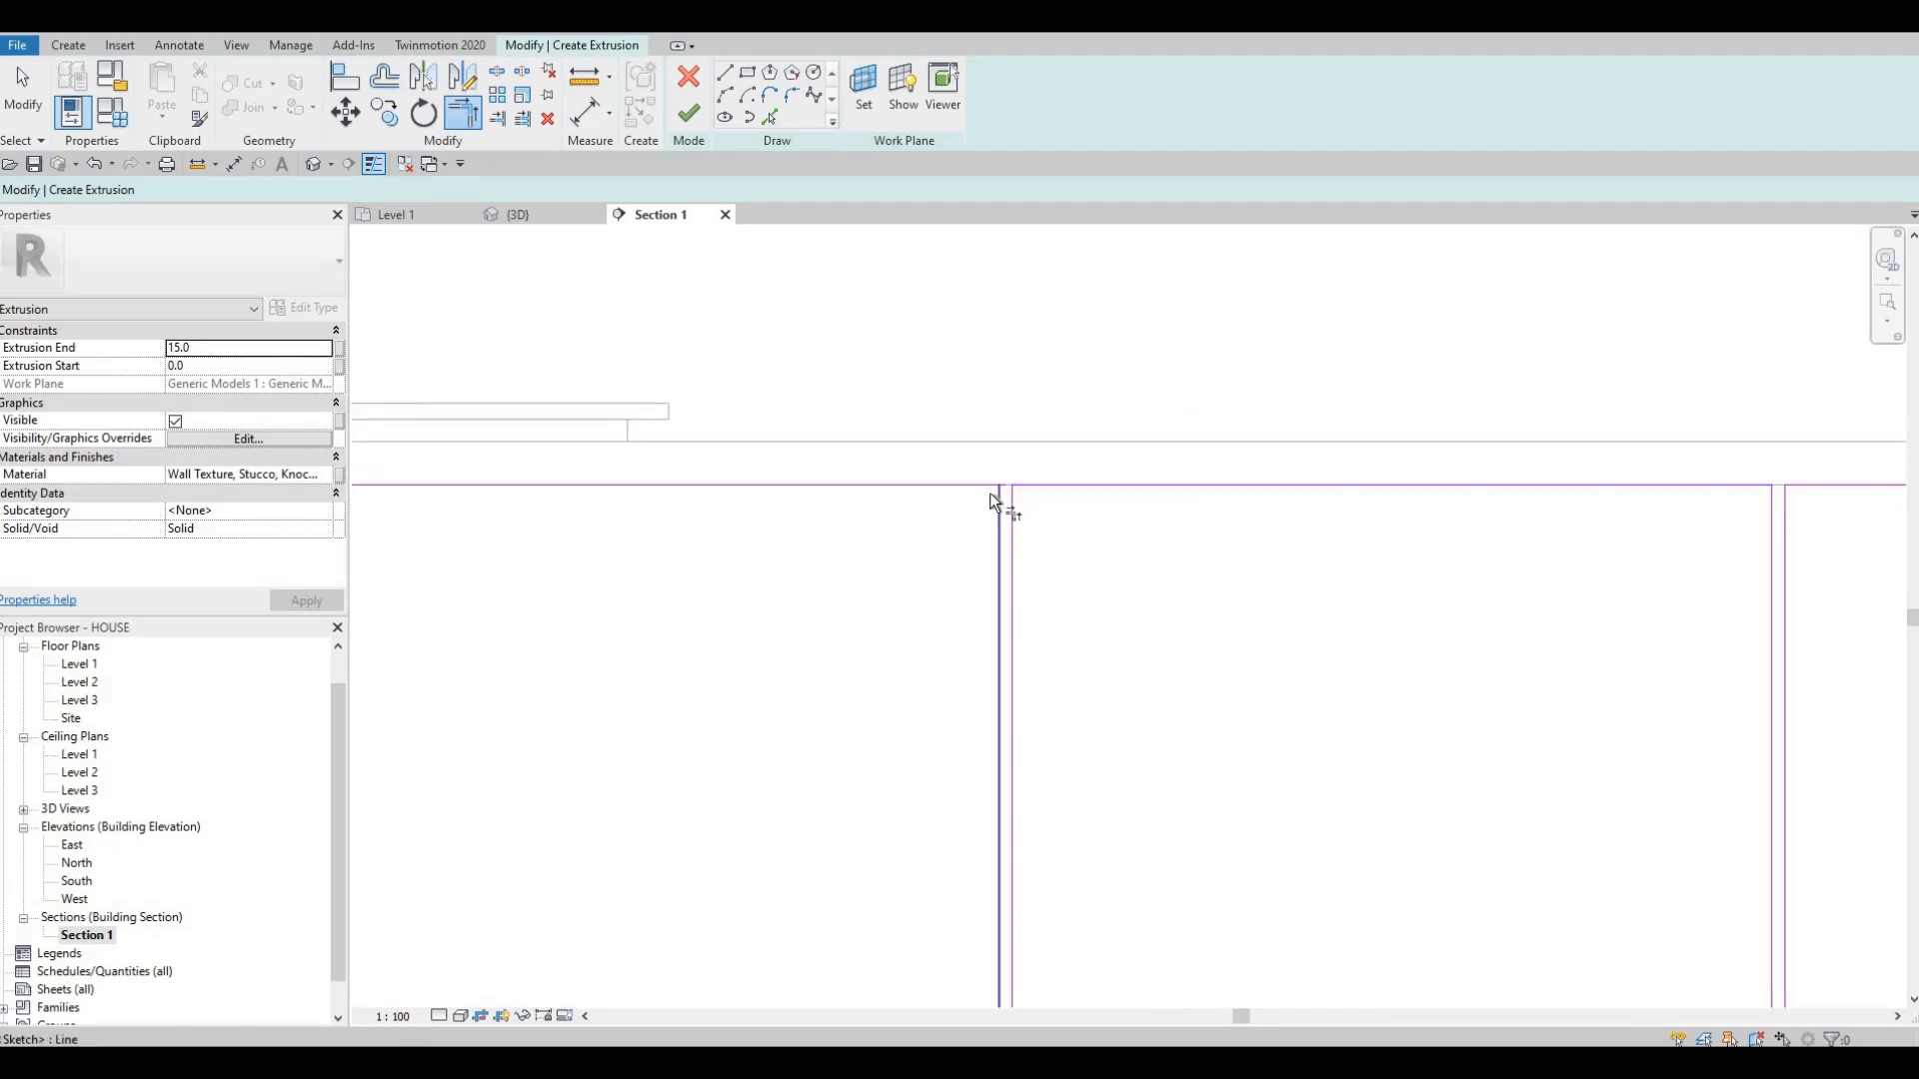
left_click(992, 497)
left_click(937, 487)
- Trim the top edge segments to corners with the side lines of the middle divider and the two leftmost dividers
middle_click_drag(875, 537, 1631, 607)
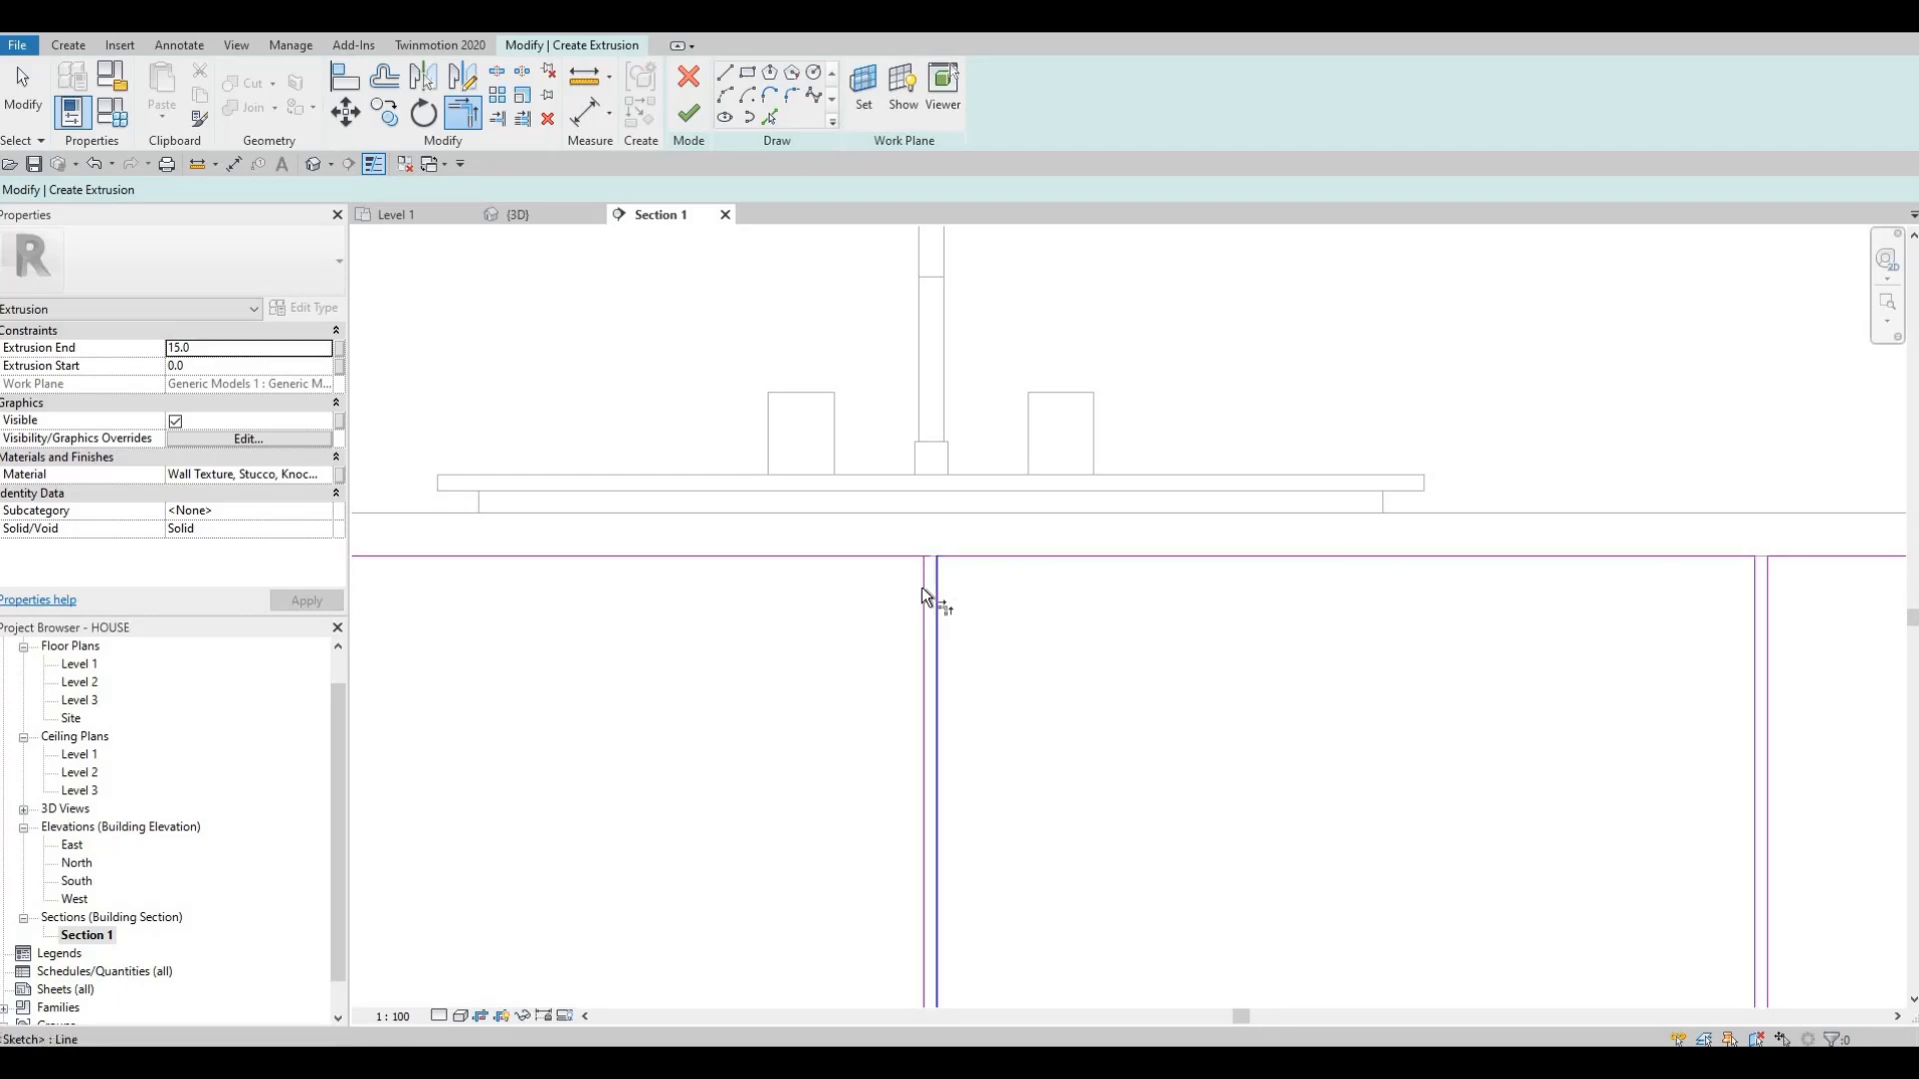
left_click(907, 556)
middle_click_drag(972, 594, 1690, 605)
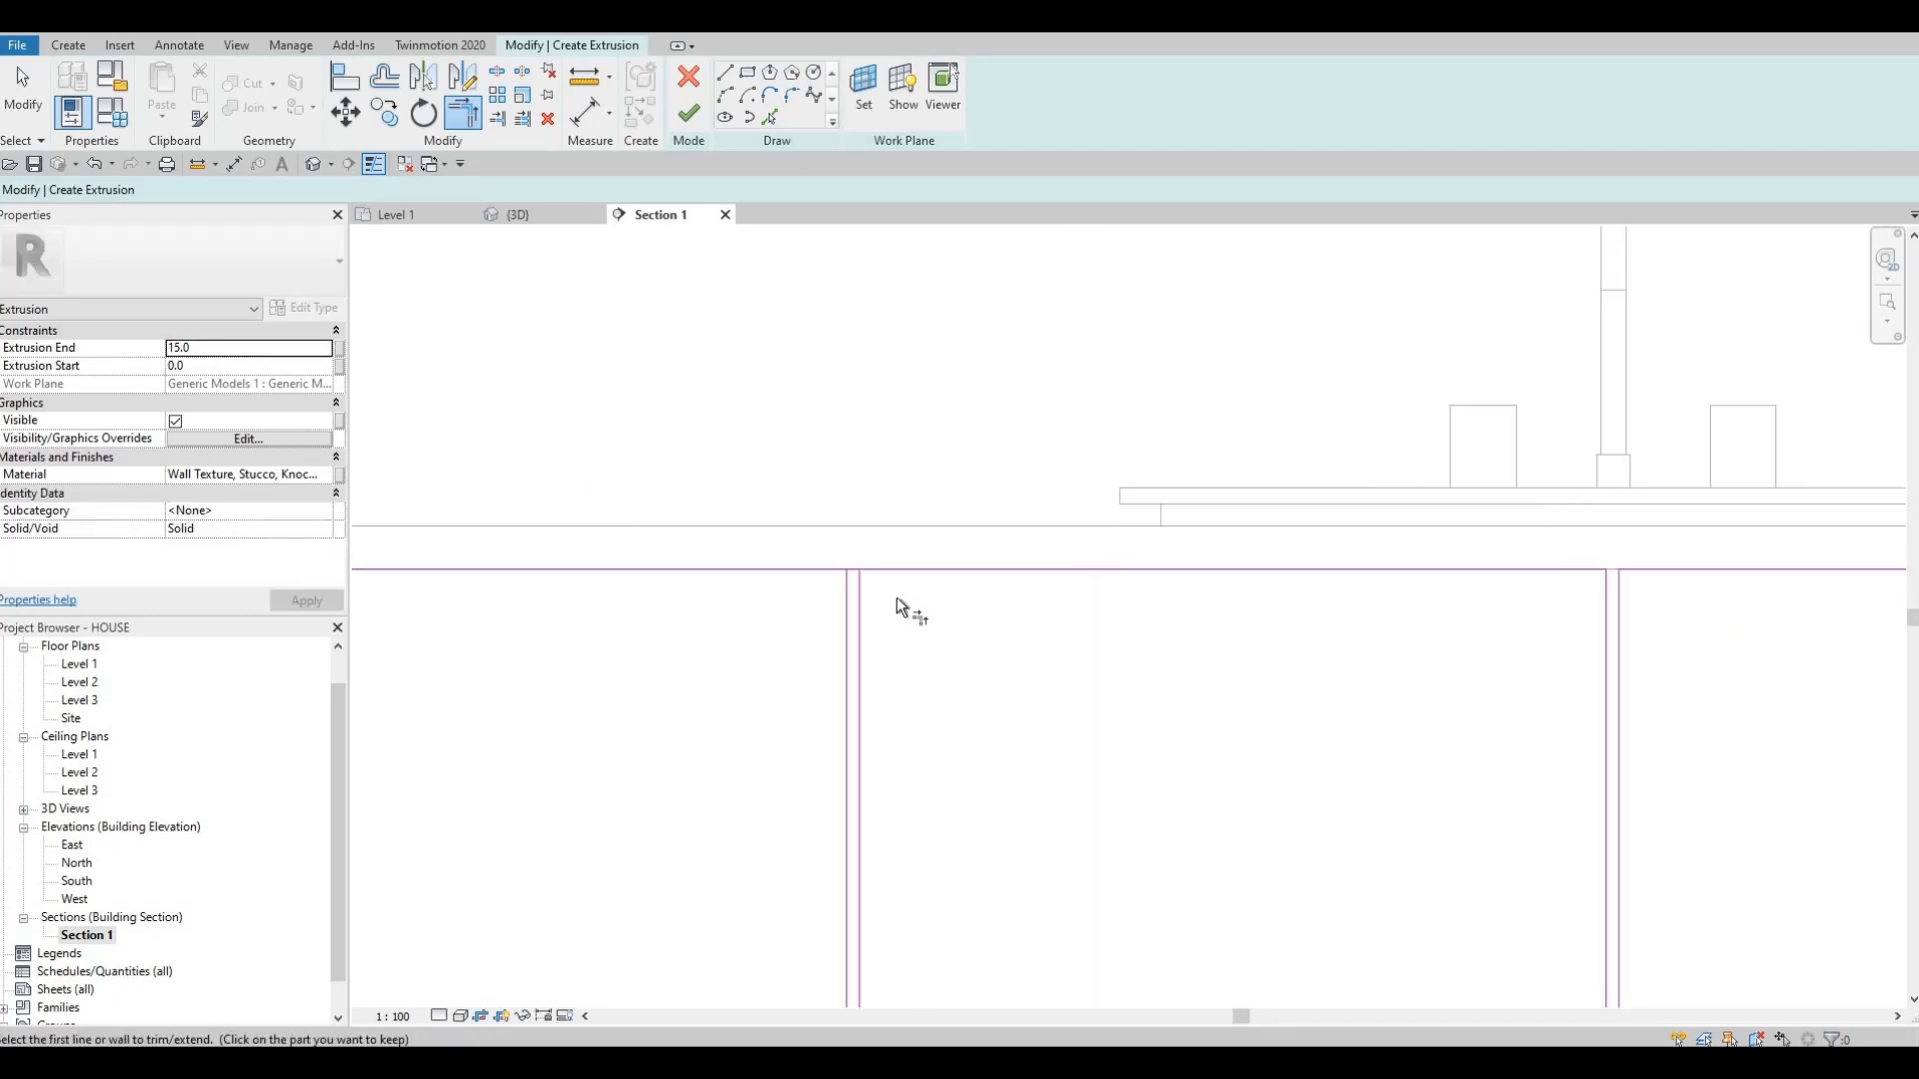
left_click(915, 567)
left_click(875, 572)
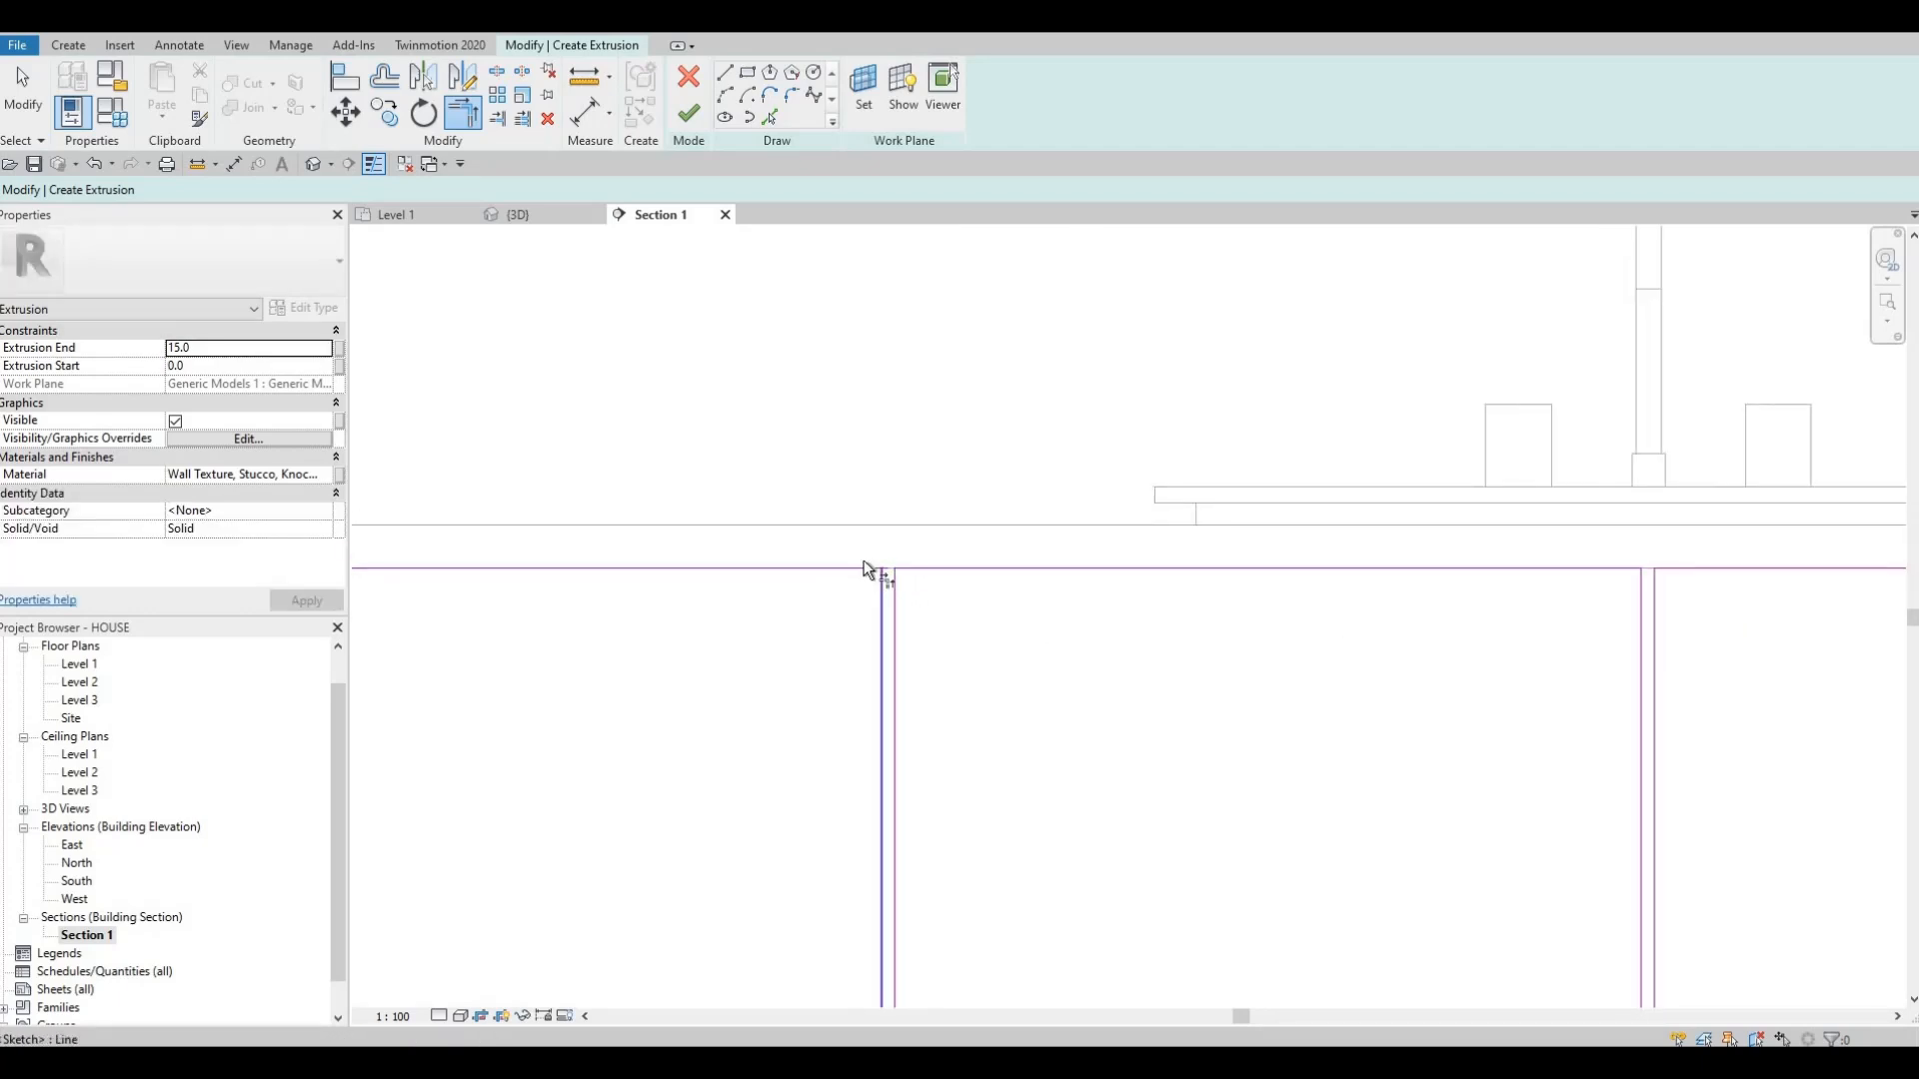
scroll(735, 543, "down", 2)
scroll(675, 564, "down", 2)
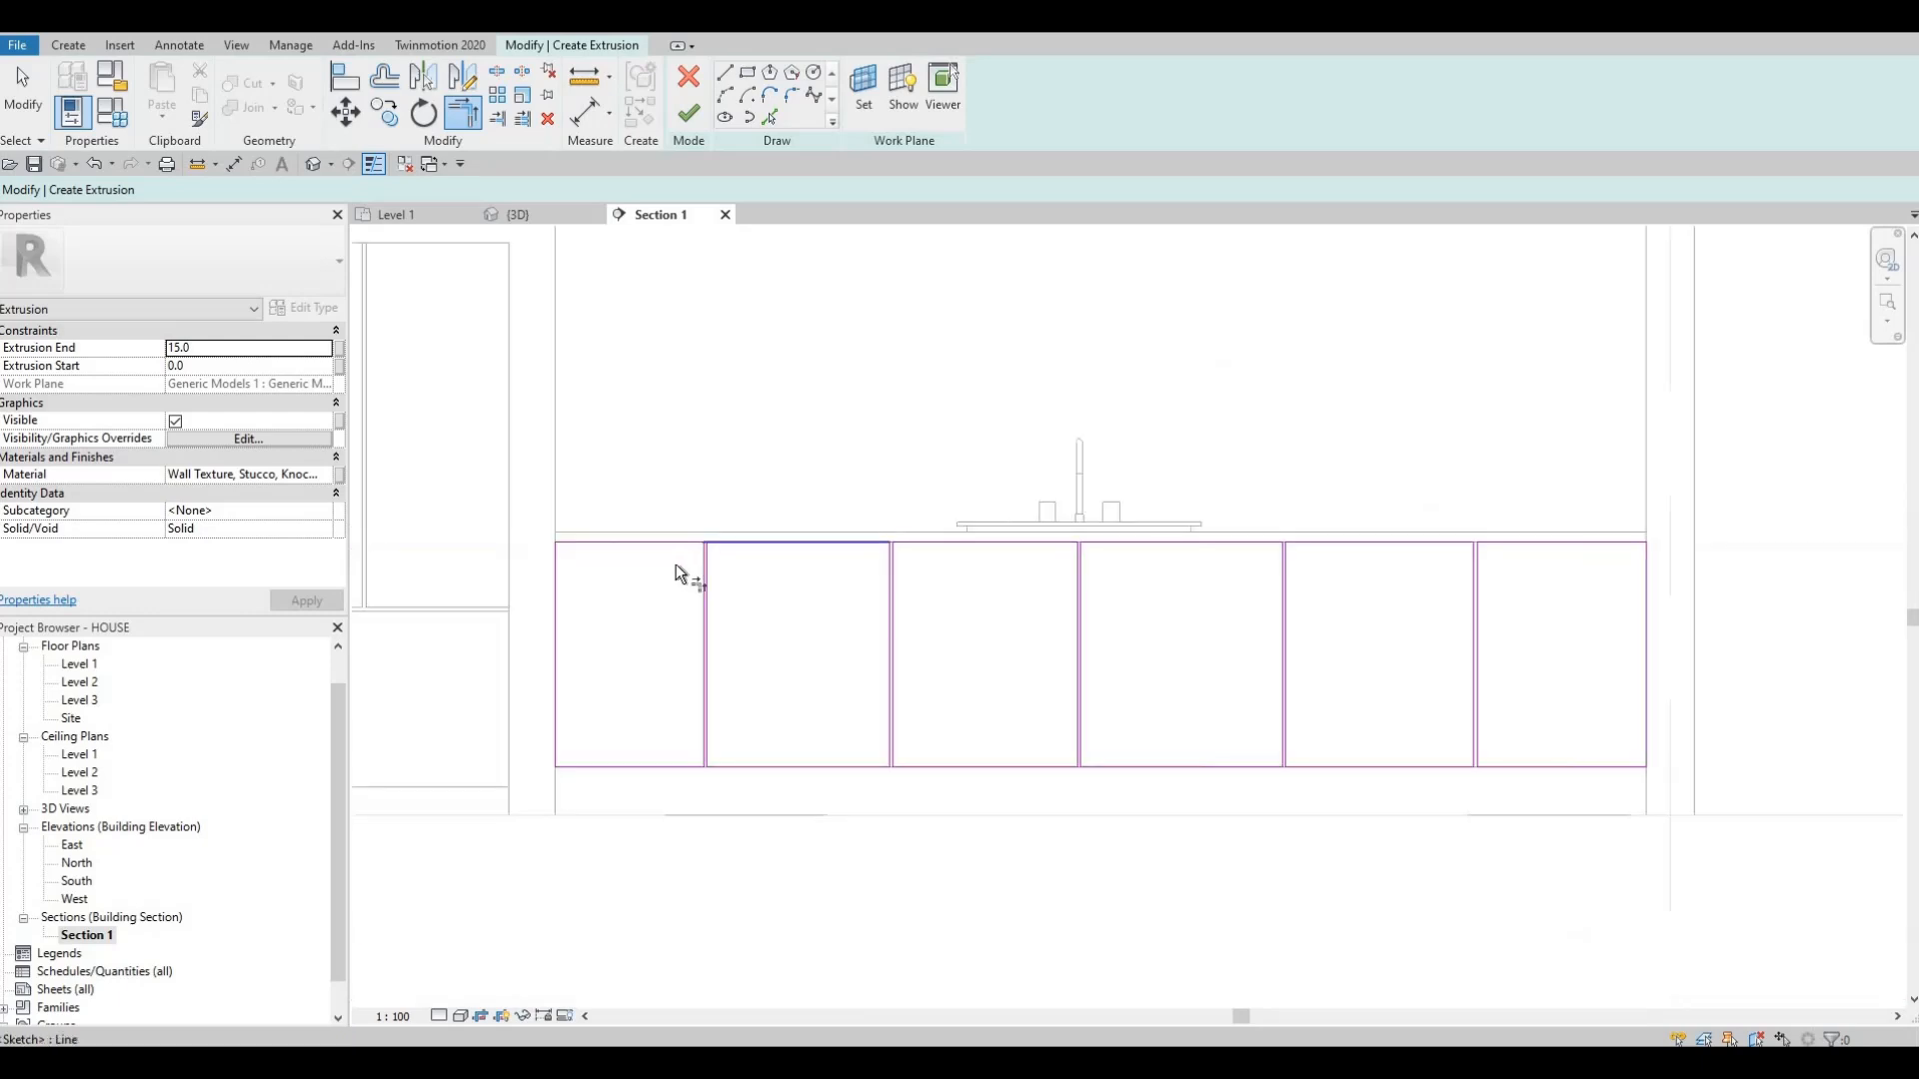
scroll(650, 567, "up", 4)
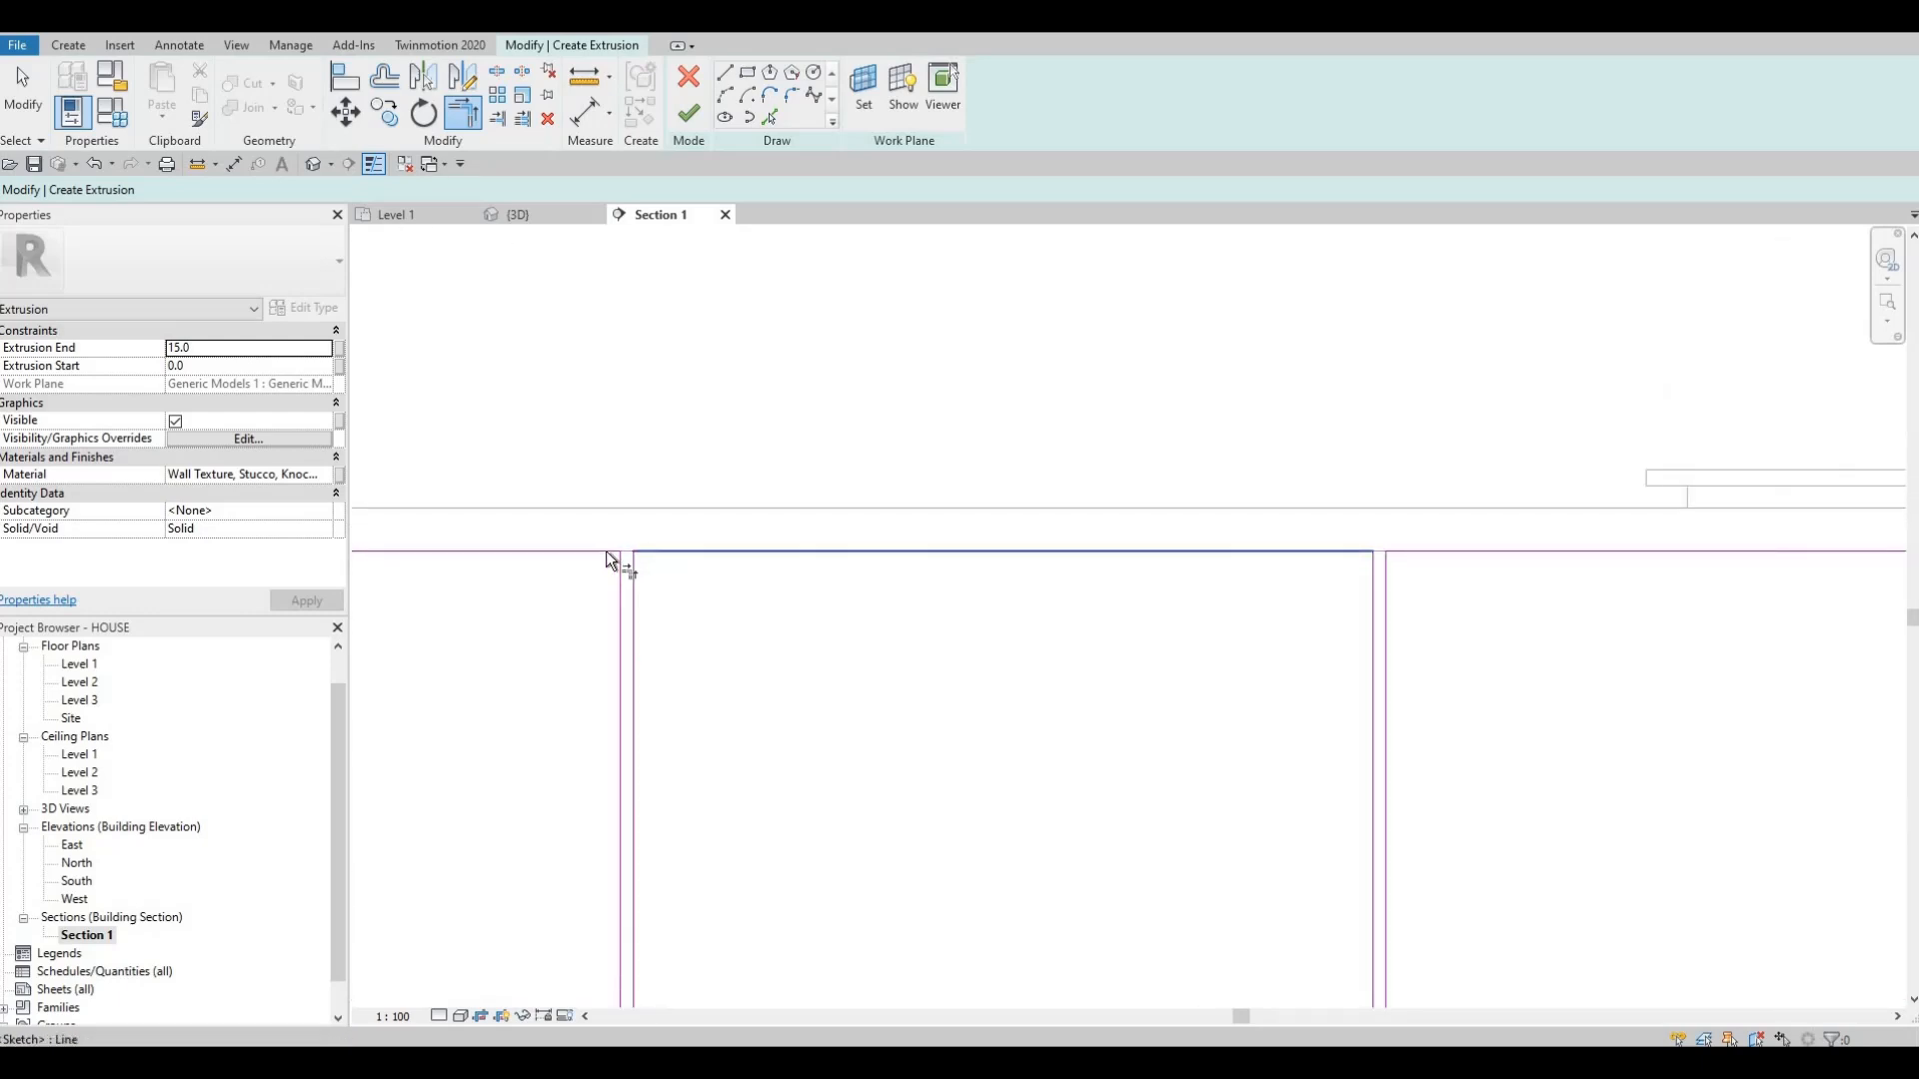
scroll(771, 543, "down", 2)
scroll(771, 544, "down", 2)
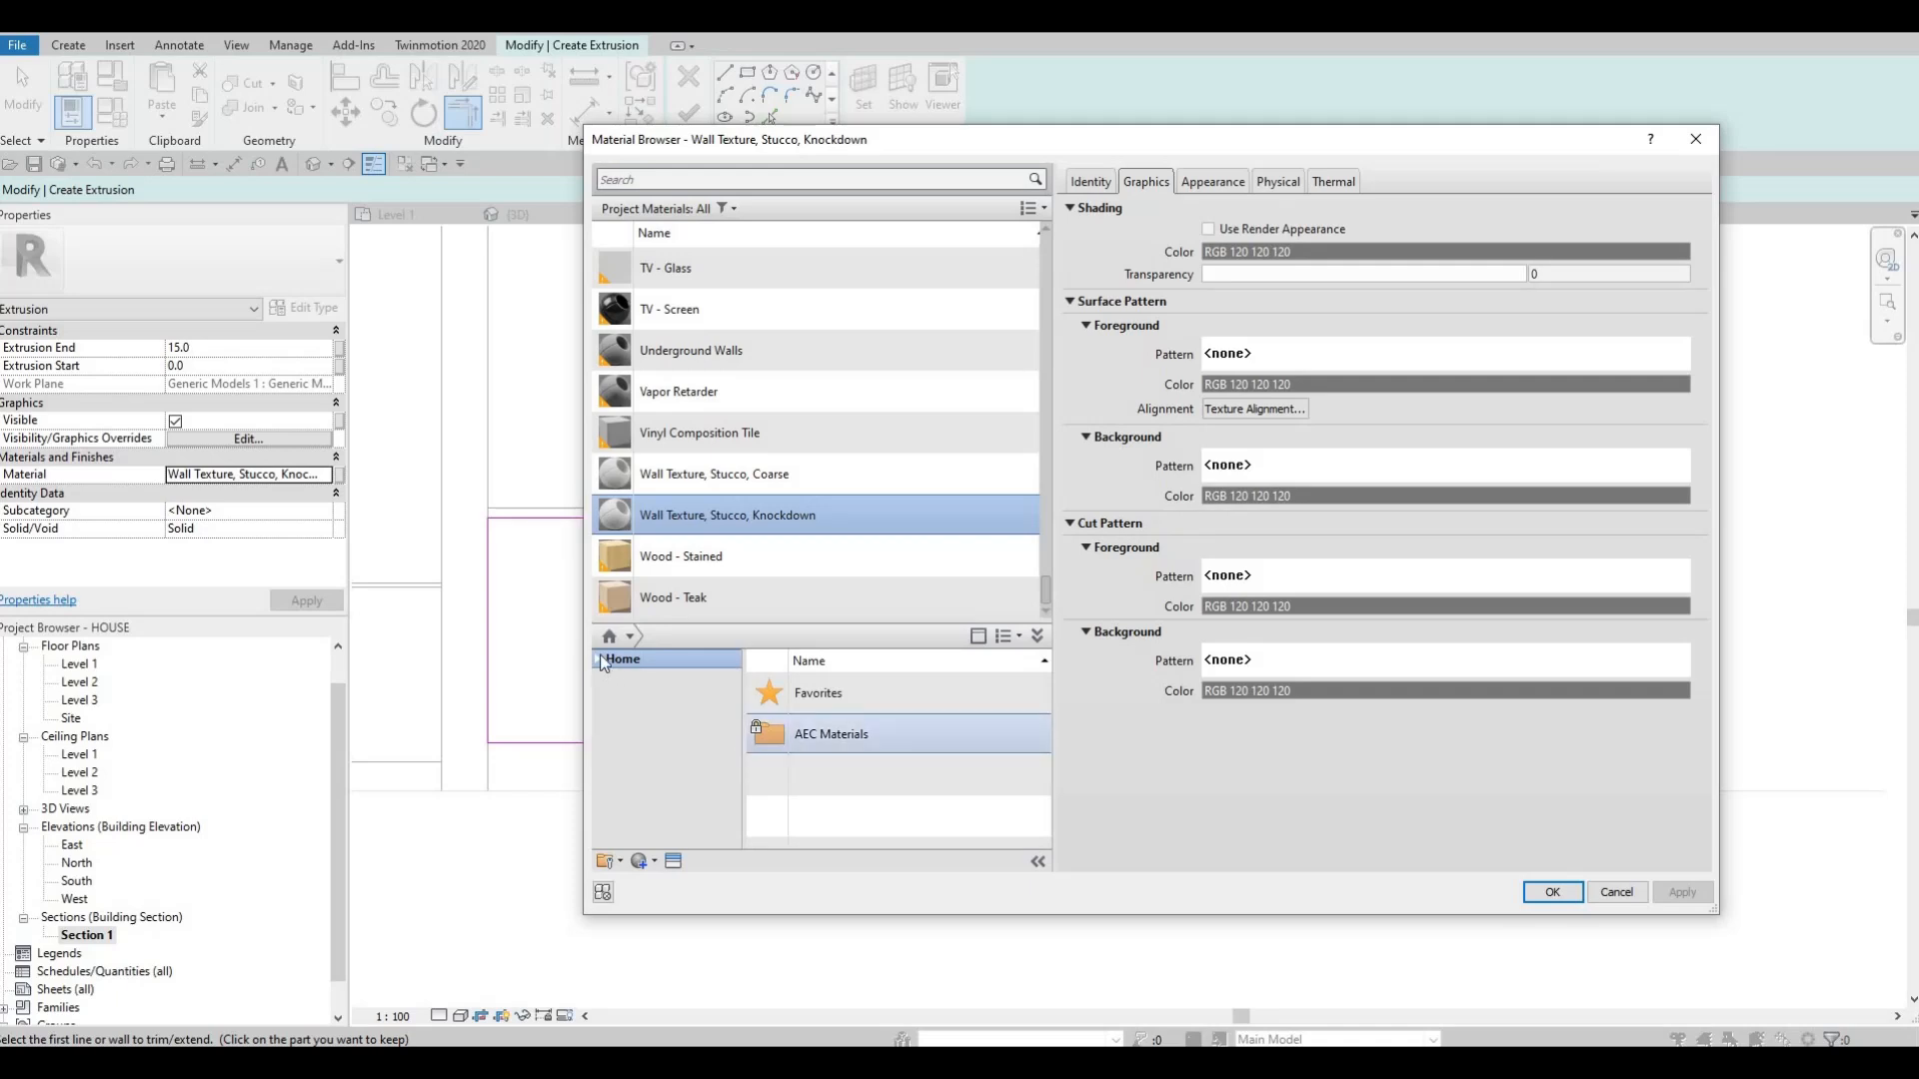
- Assign Wall Texture, Stucco, Stipple from the AEC Plaster materials to the extrusion and finish its sketch
left_click(600, 660)
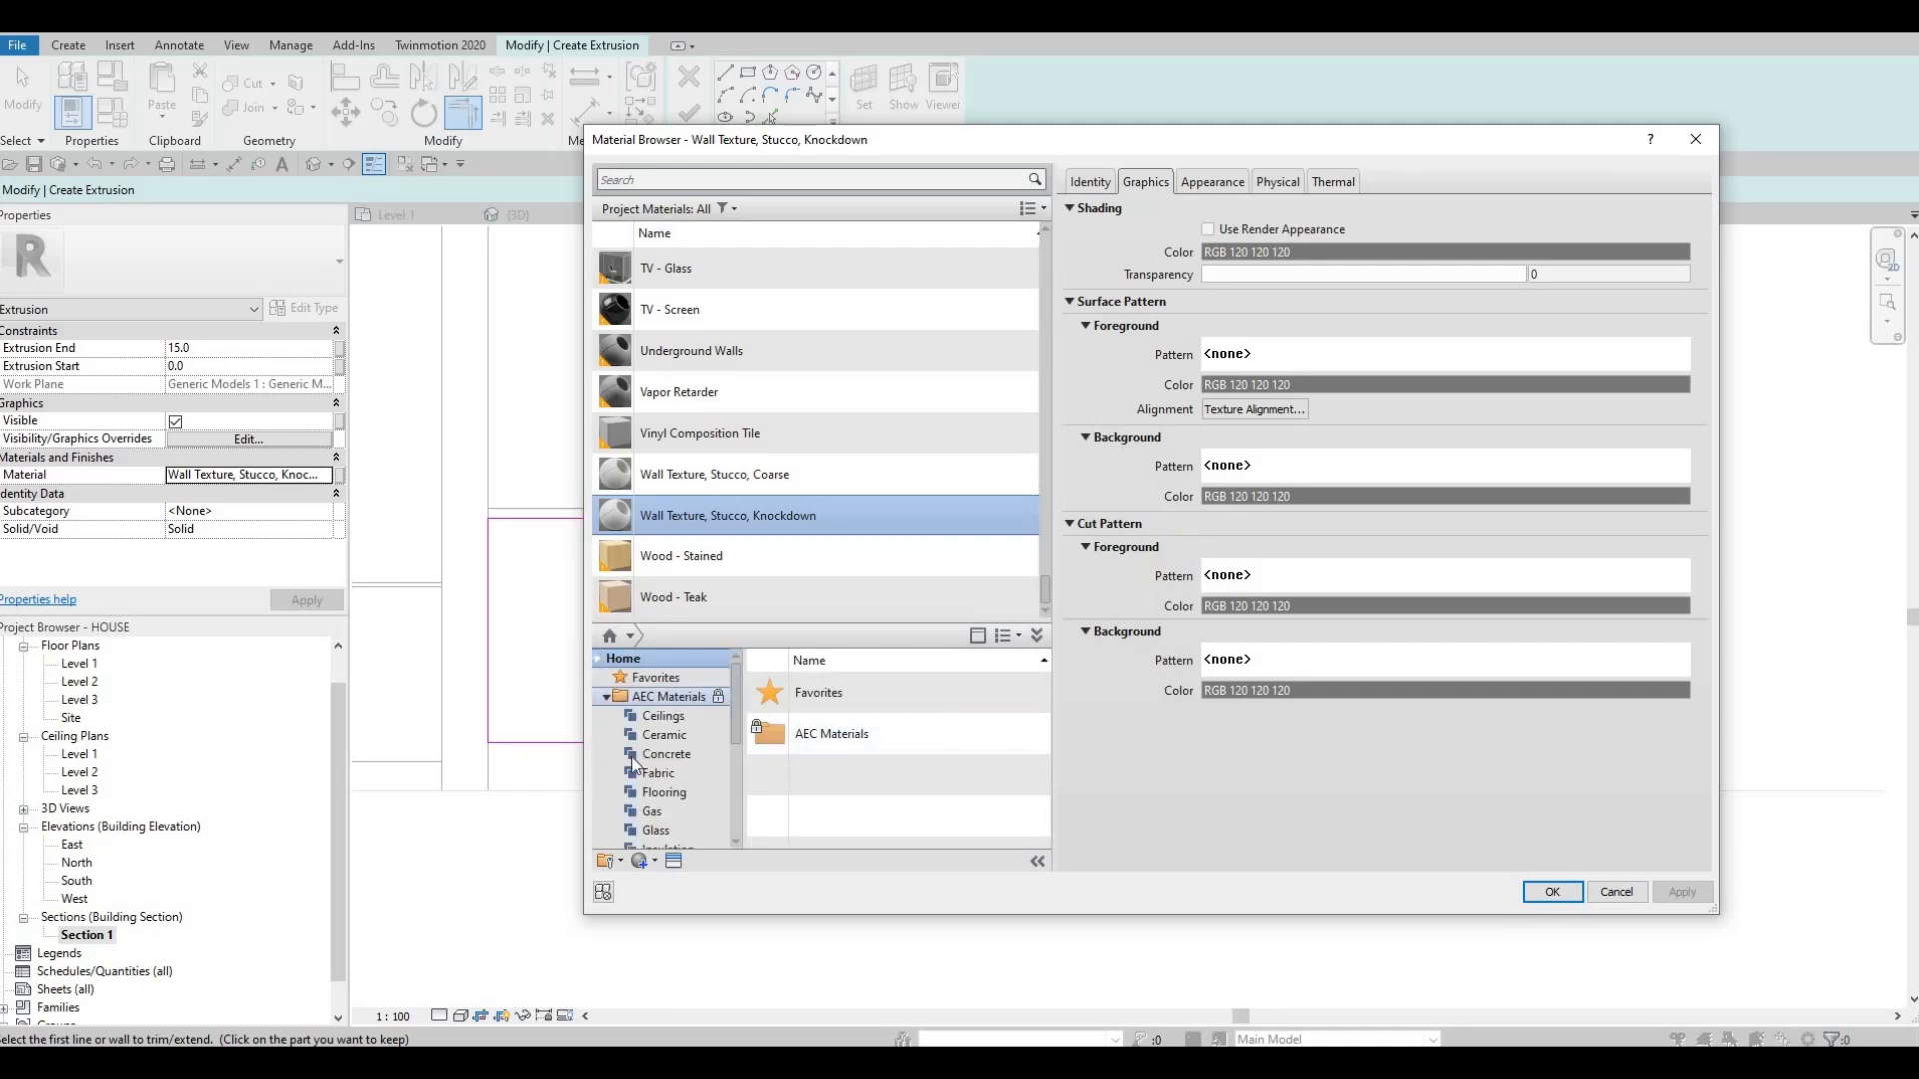
scroll(644, 784, "down", 4)
left_click(664, 759)
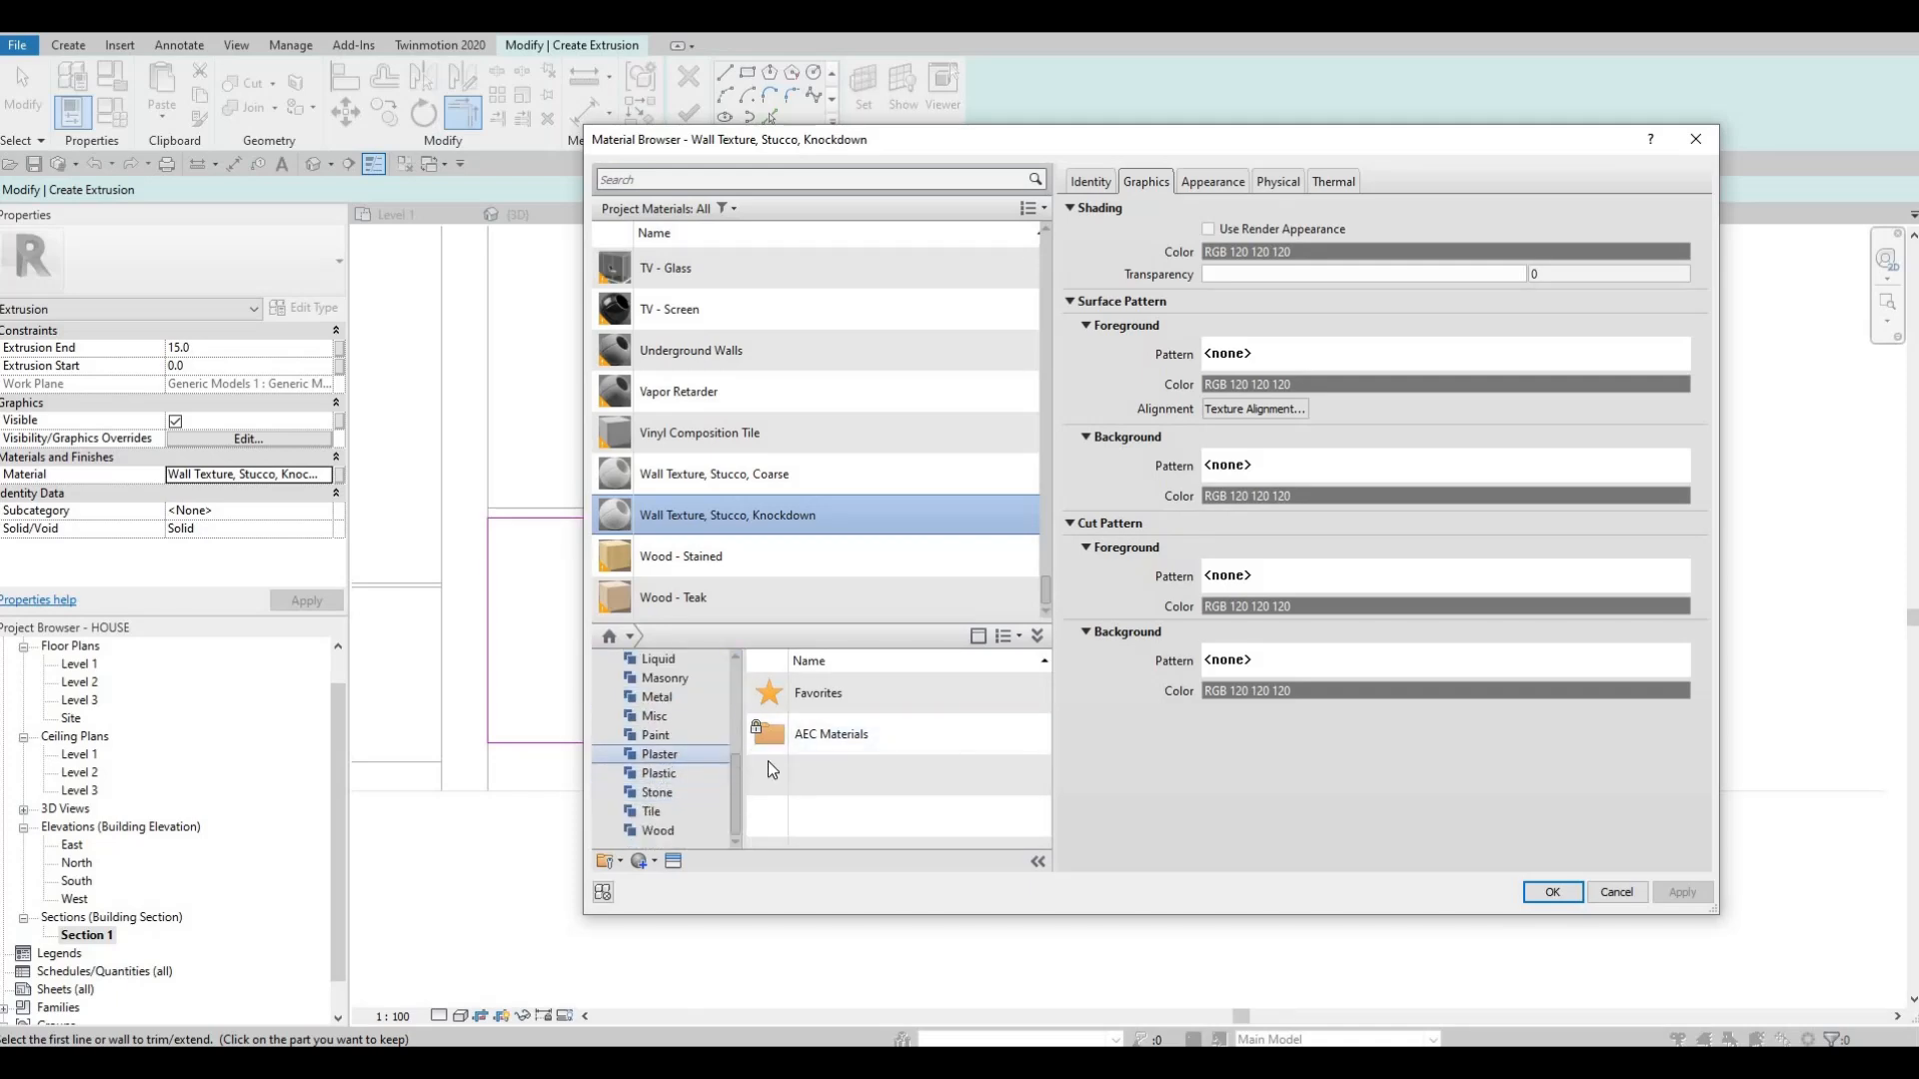
scroll(827, 812, "down", 3)
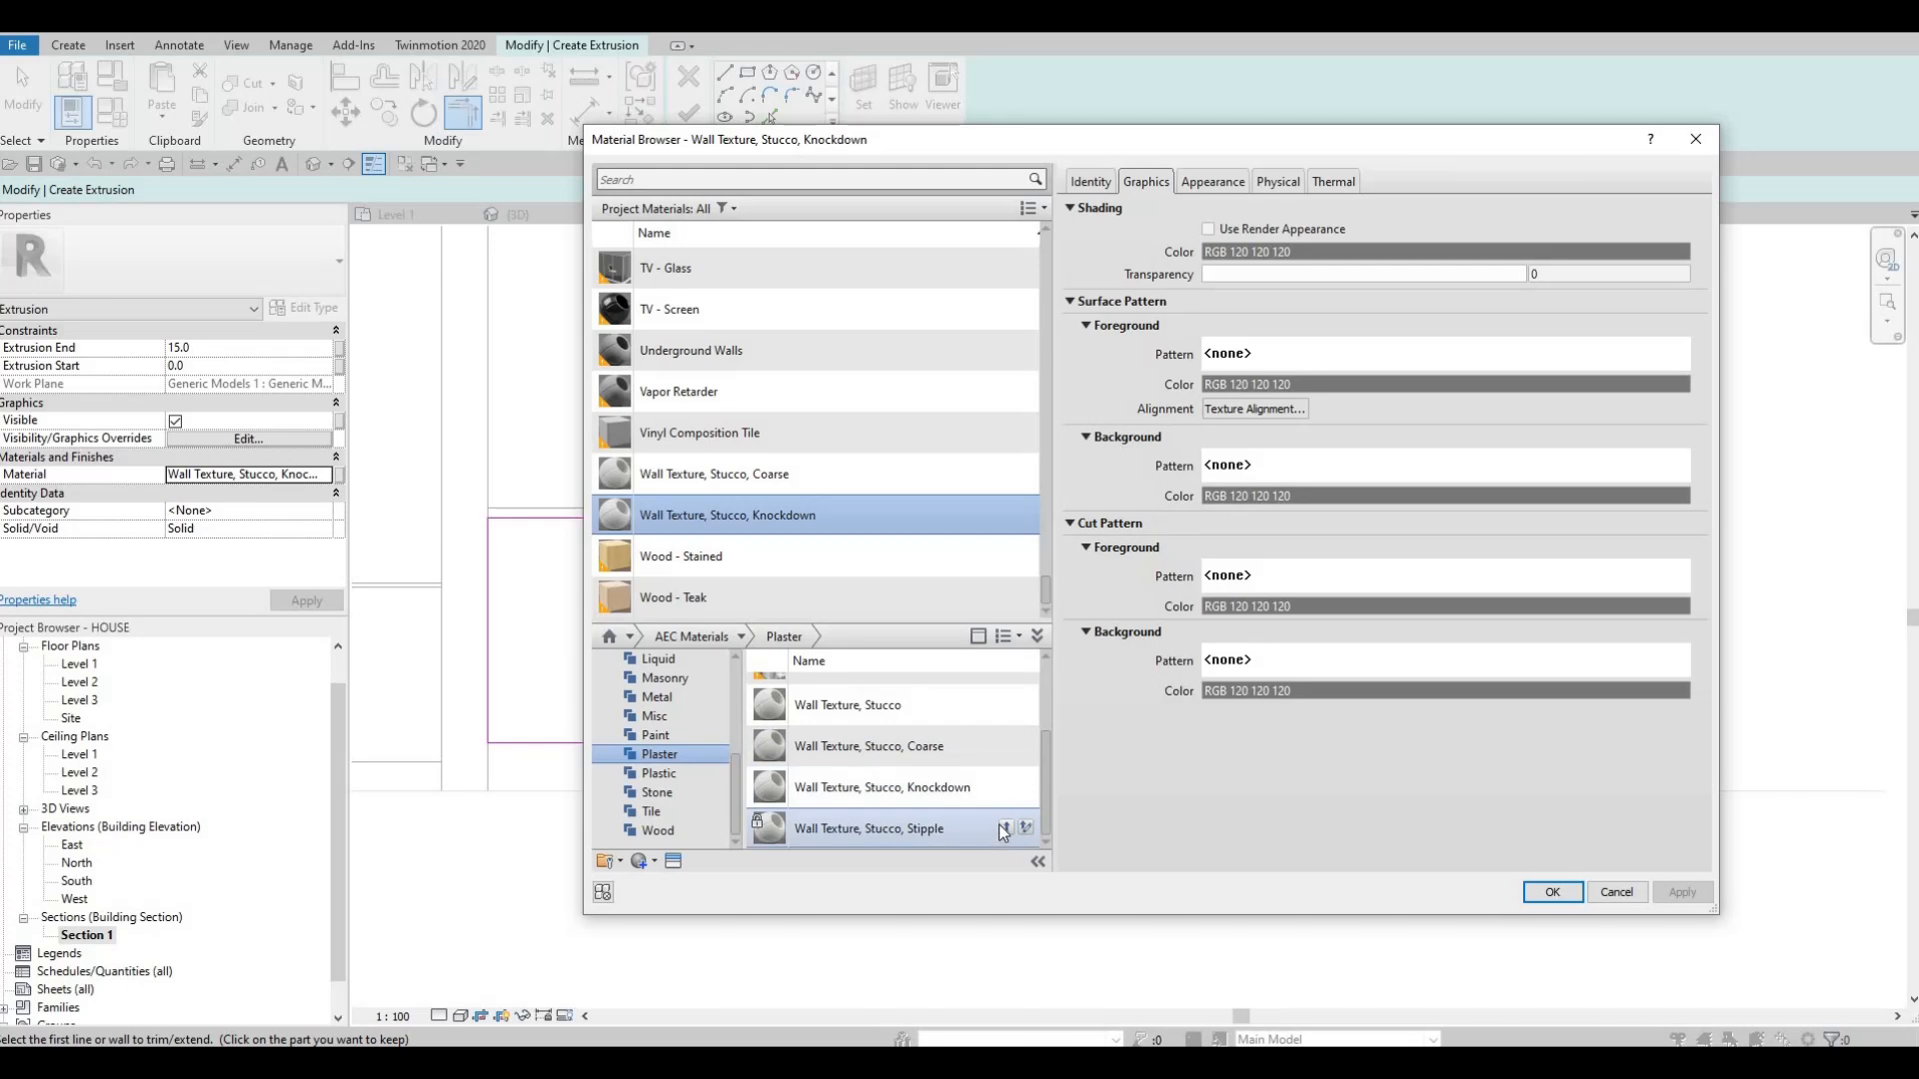
left_click(1006, 827)
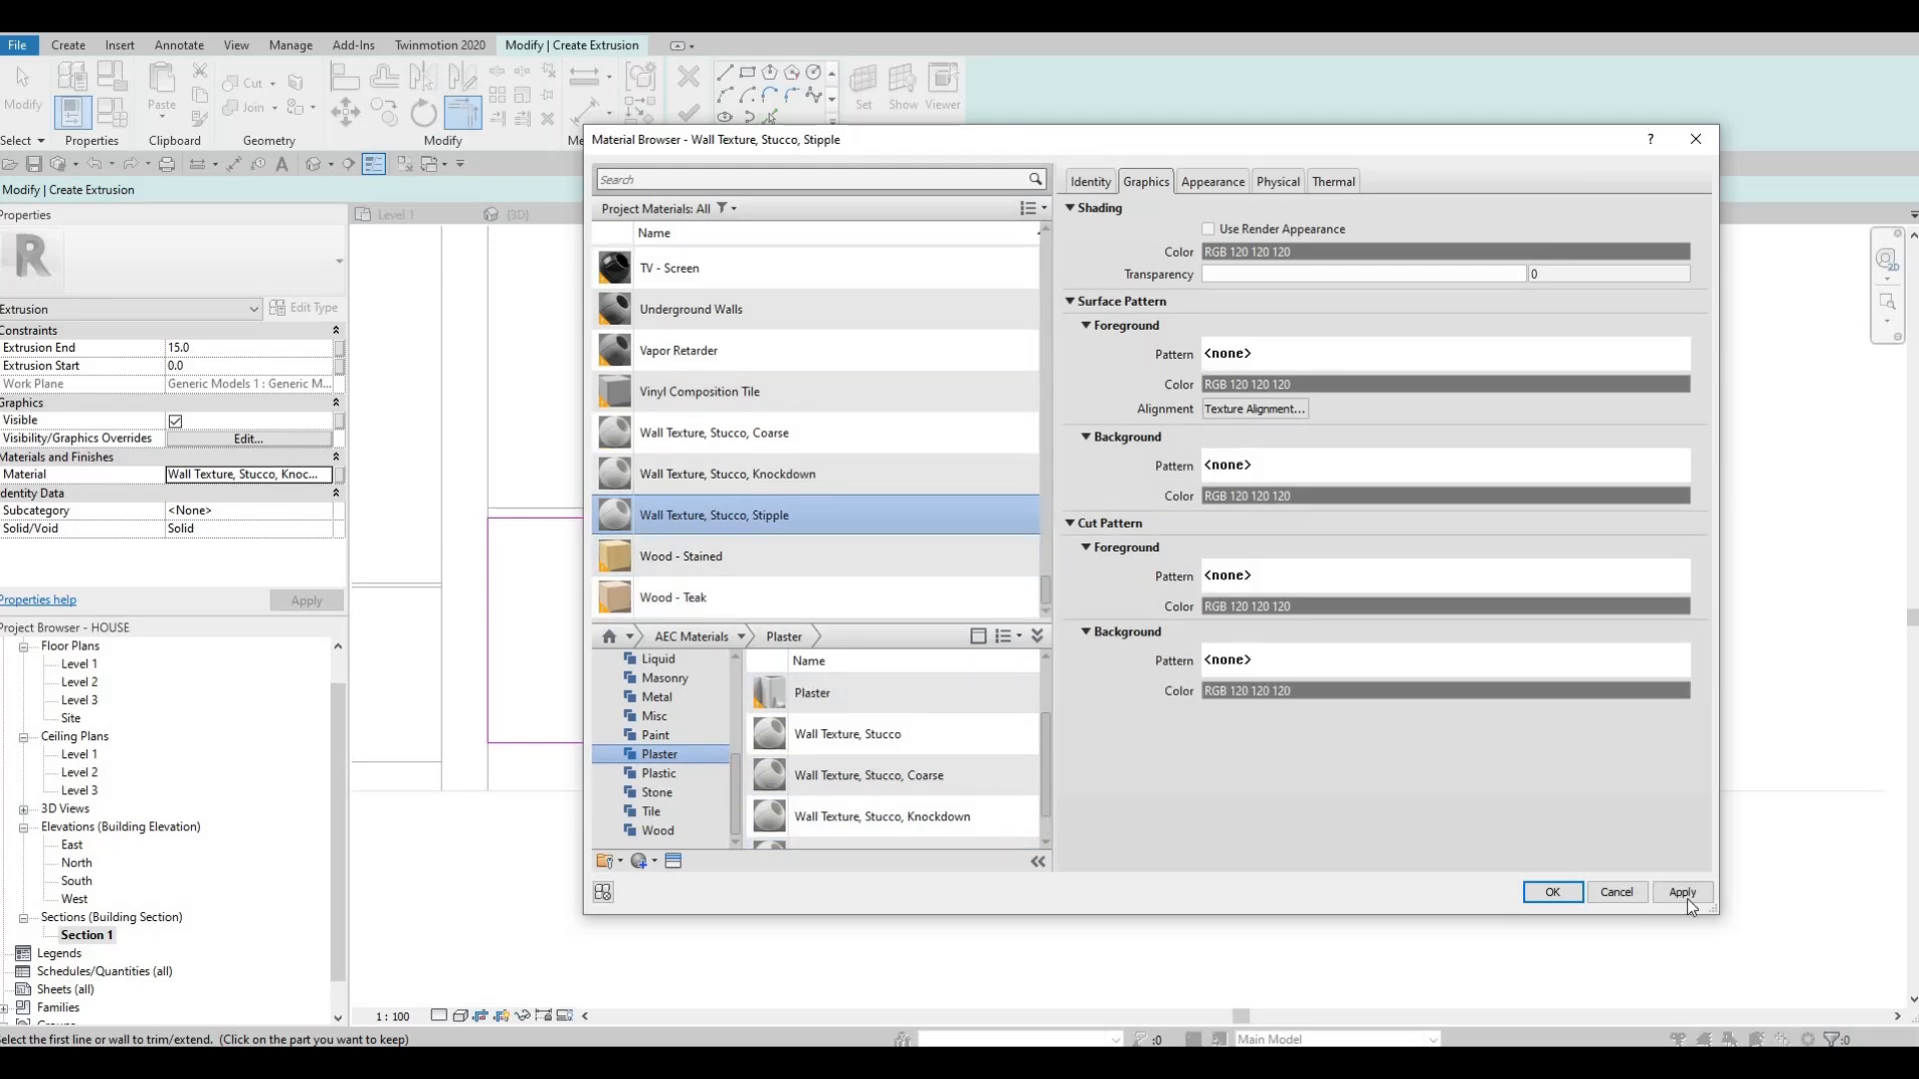
left_click(1552, 892)
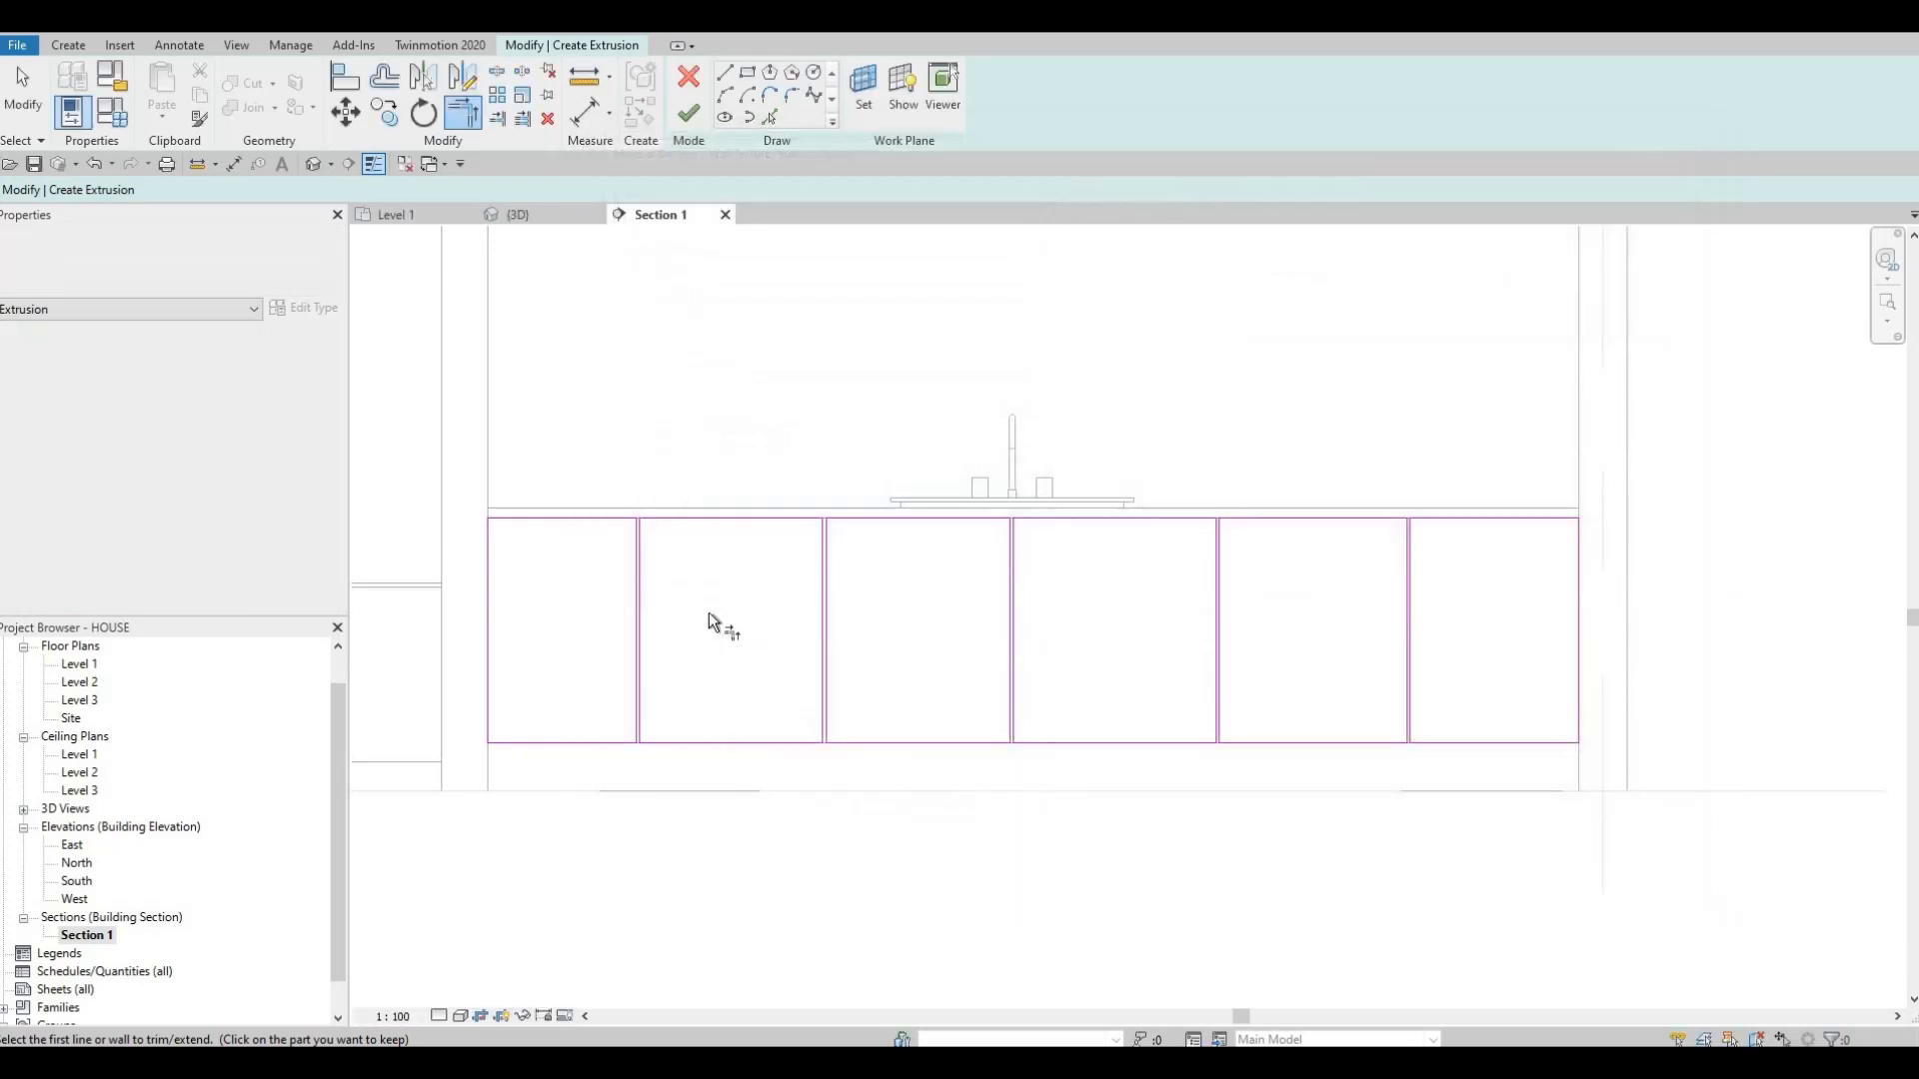
left_click(683, 120)
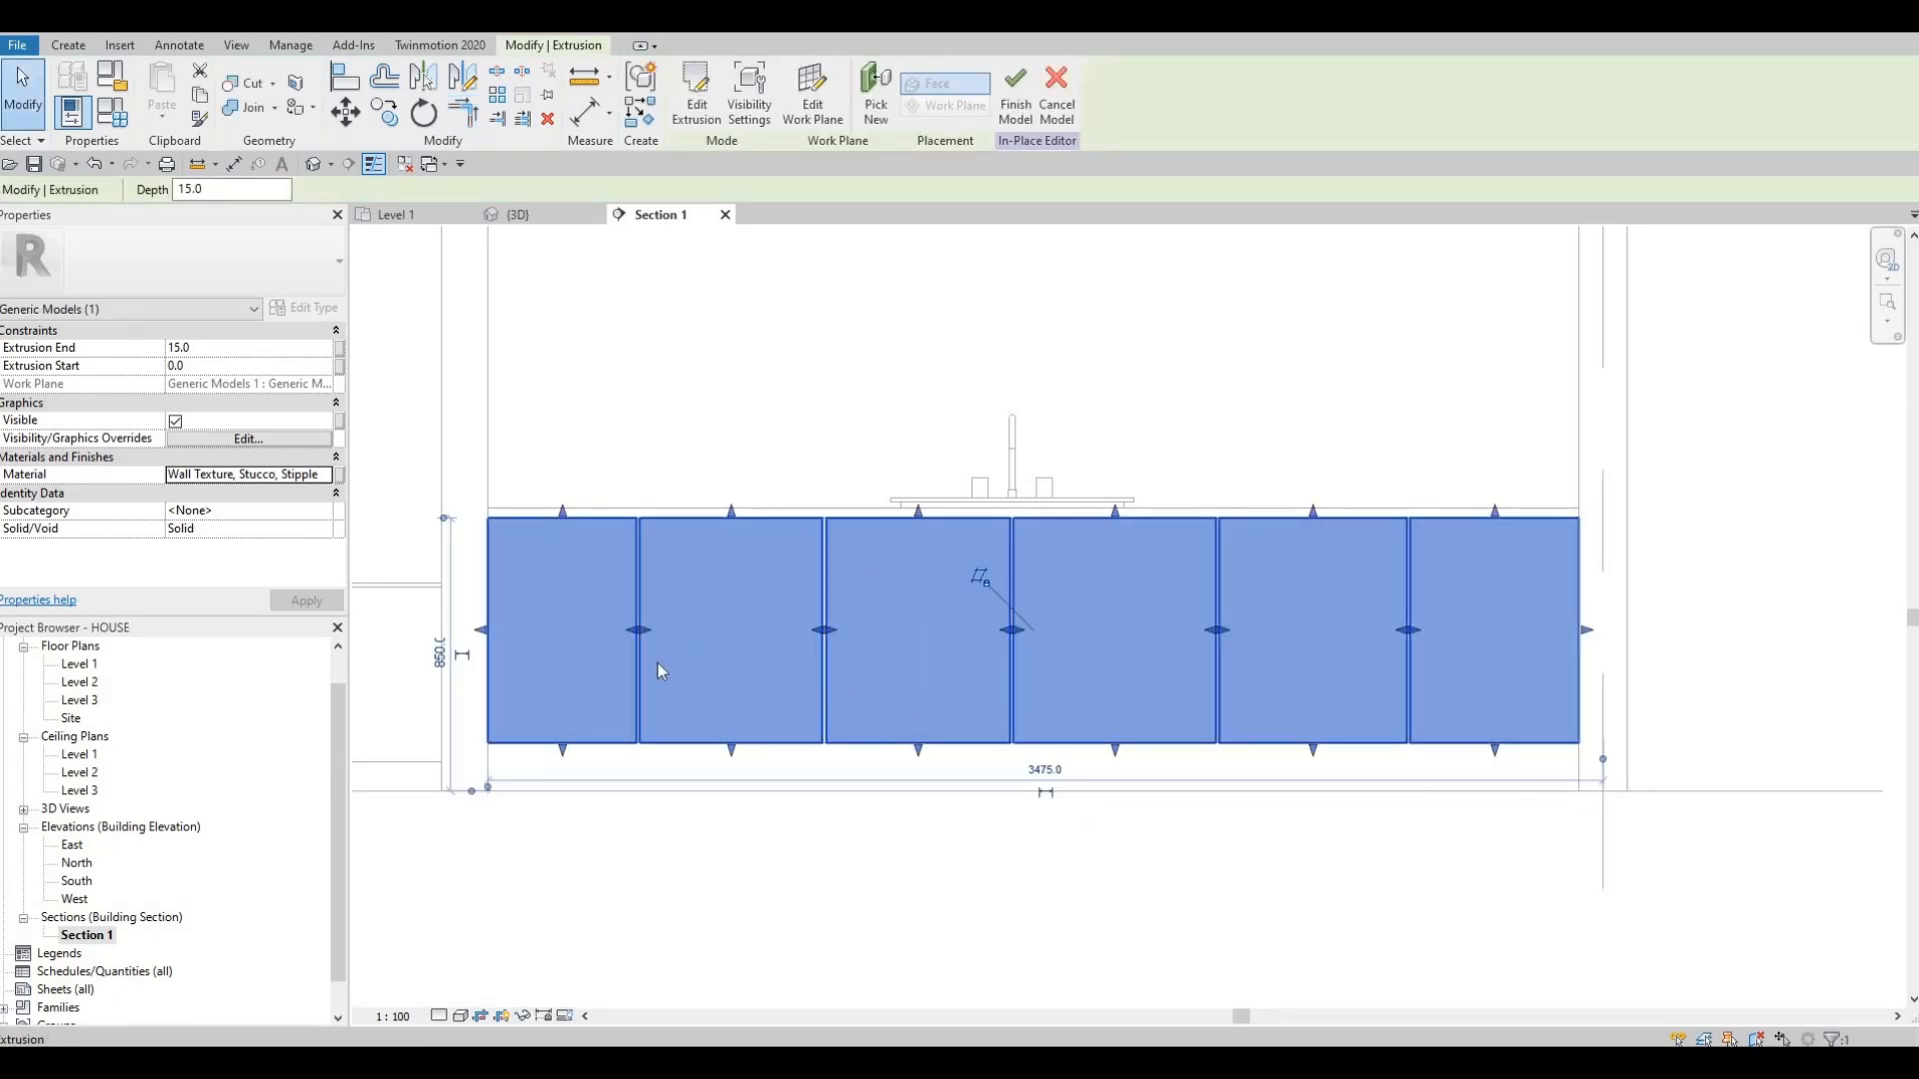
key("Escape")
mouse_move(496, 583)
middle_mouse_down()
mouse_move(524, 560)
mouse_move(502, 569)
middle_mouse_up()
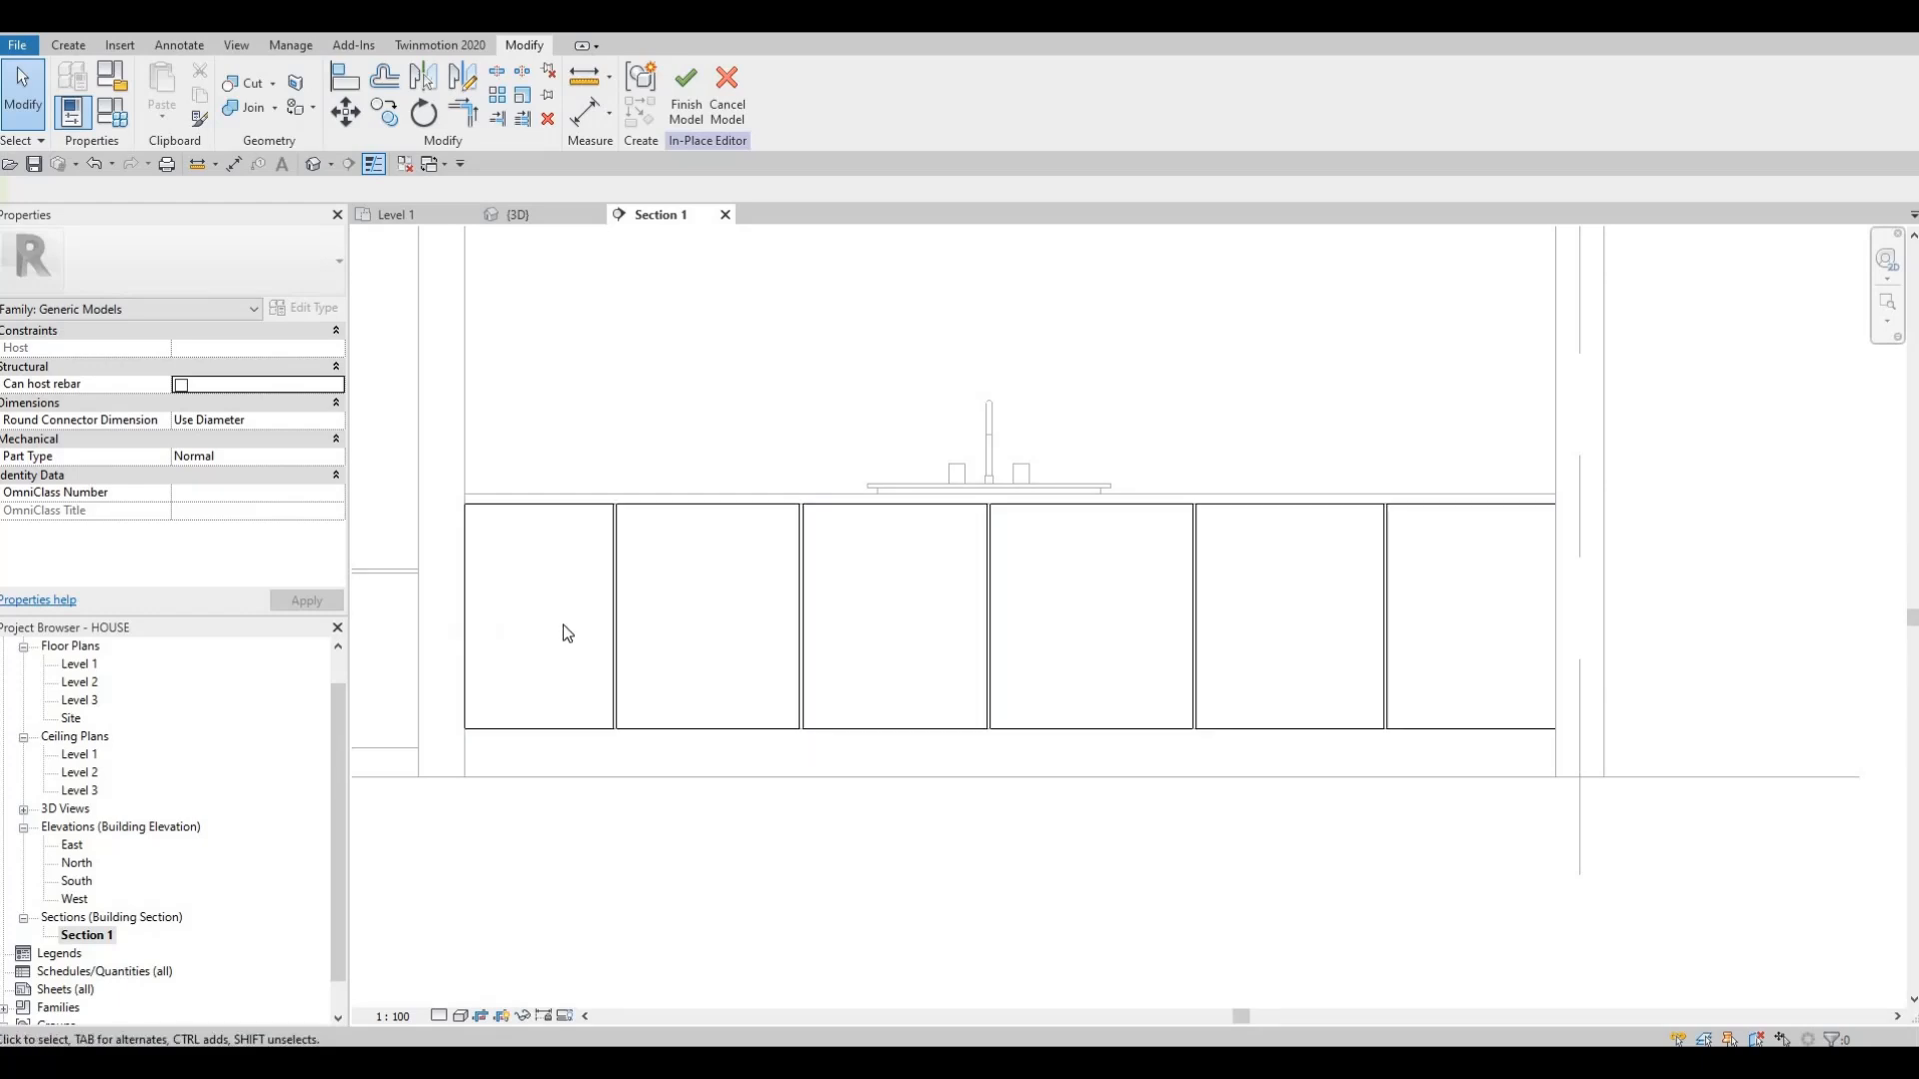
- Reopen the extrusion's sketch and nudge the outermost left and right side lines one increment inward each
left_click(610, 601)
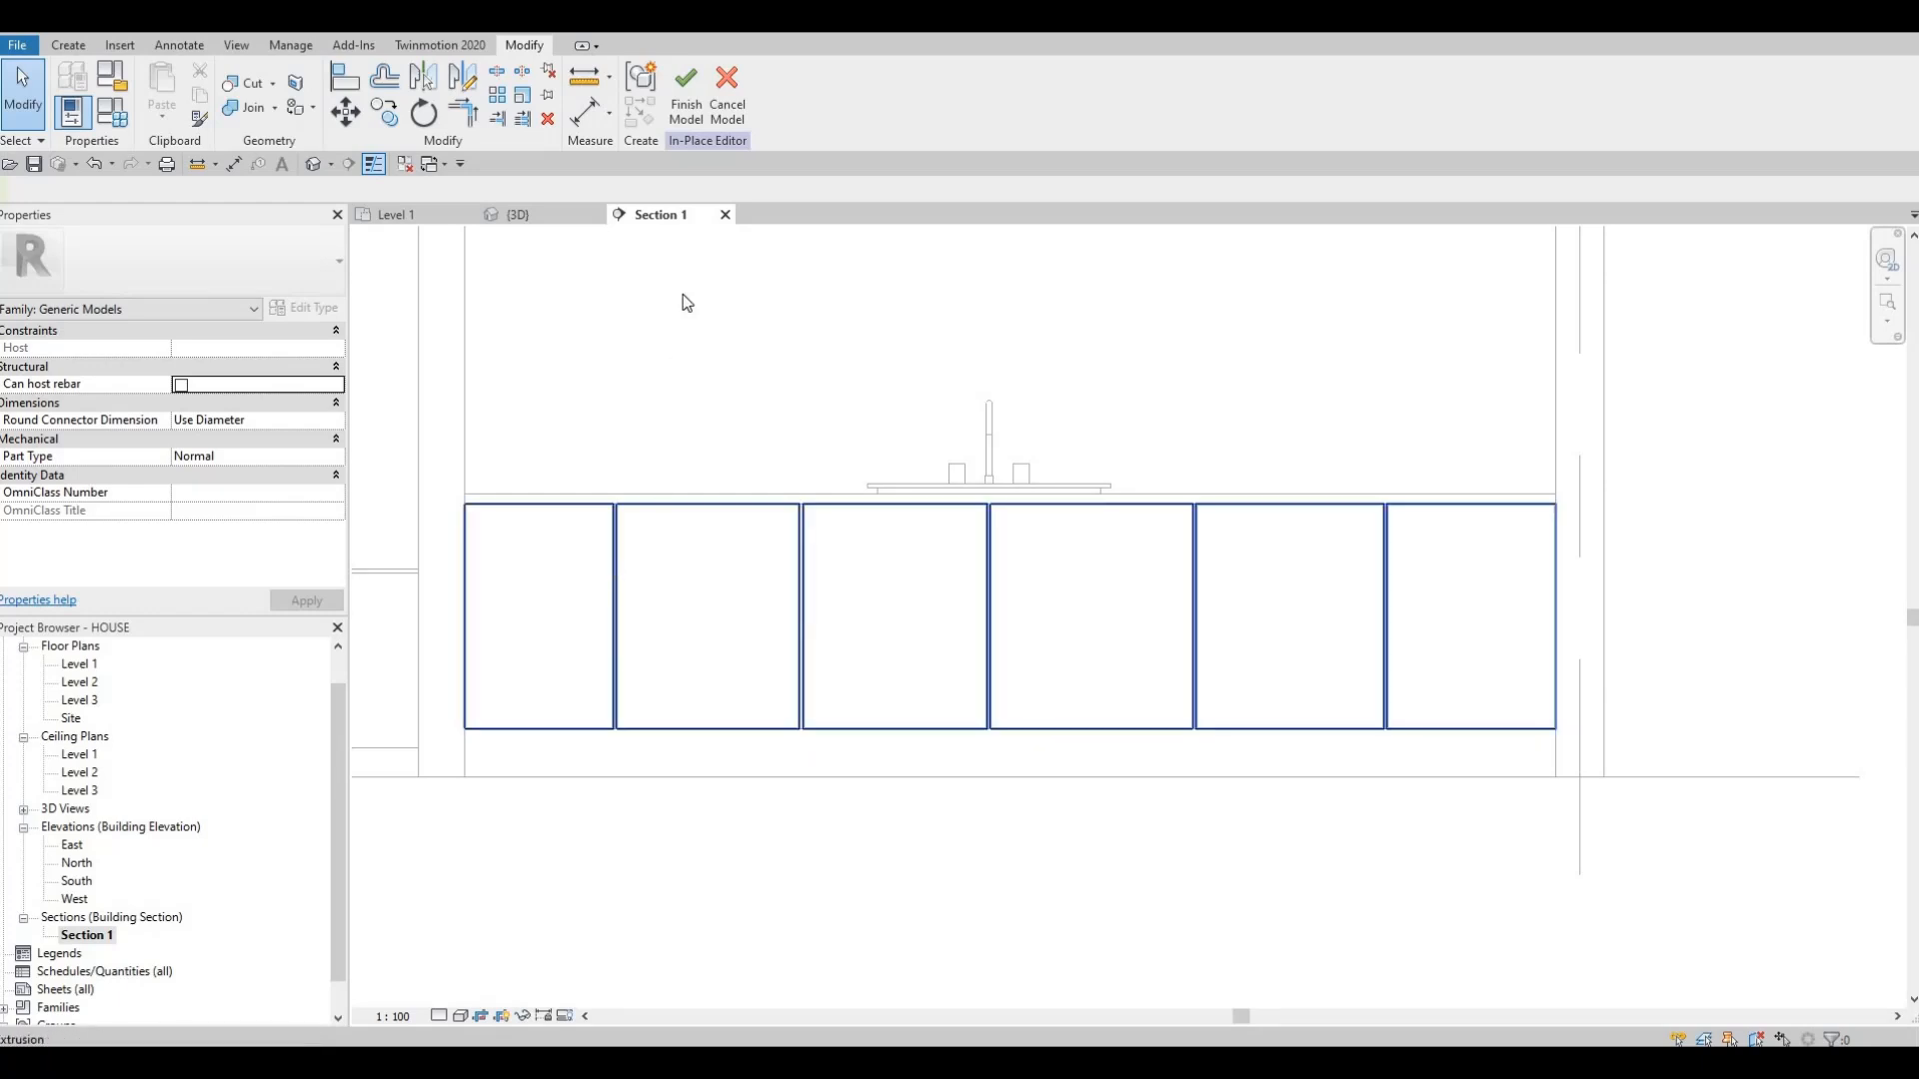
double_click(584, 566)
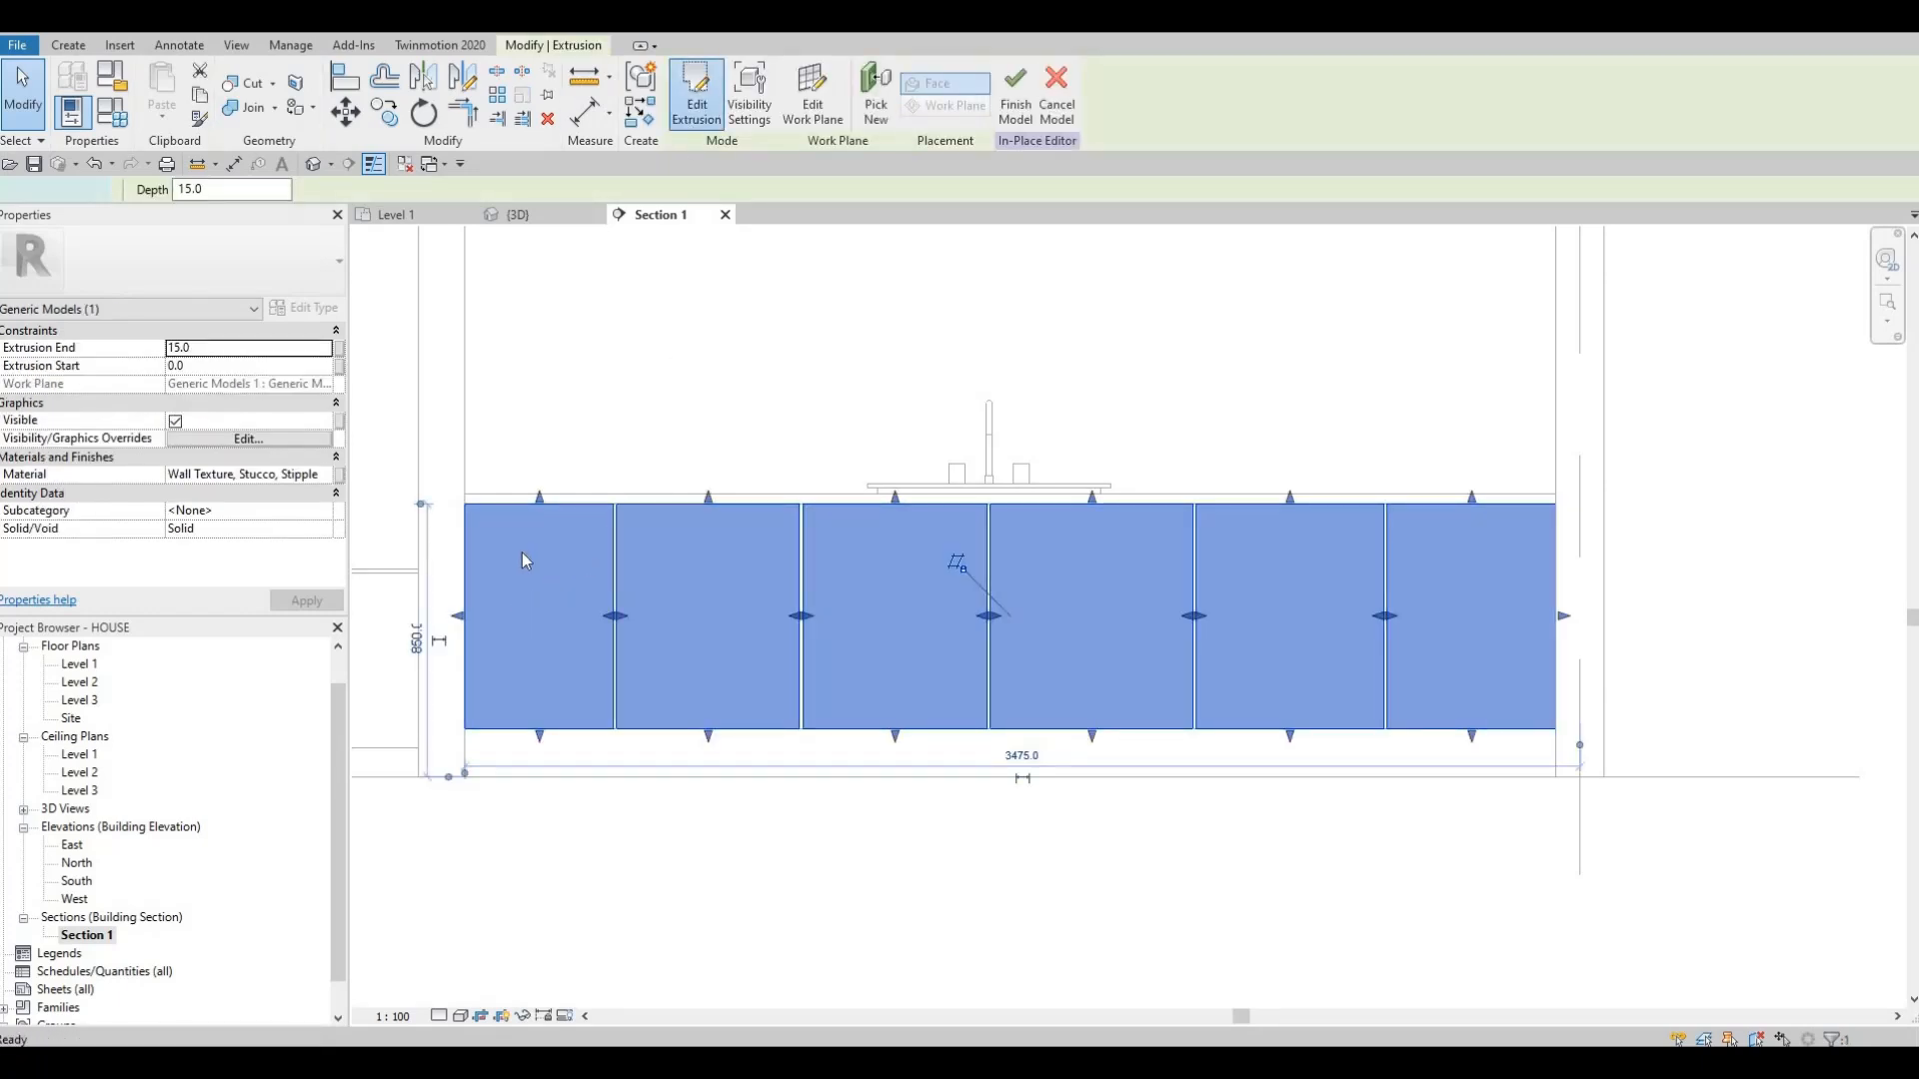
left_click(492, 568)
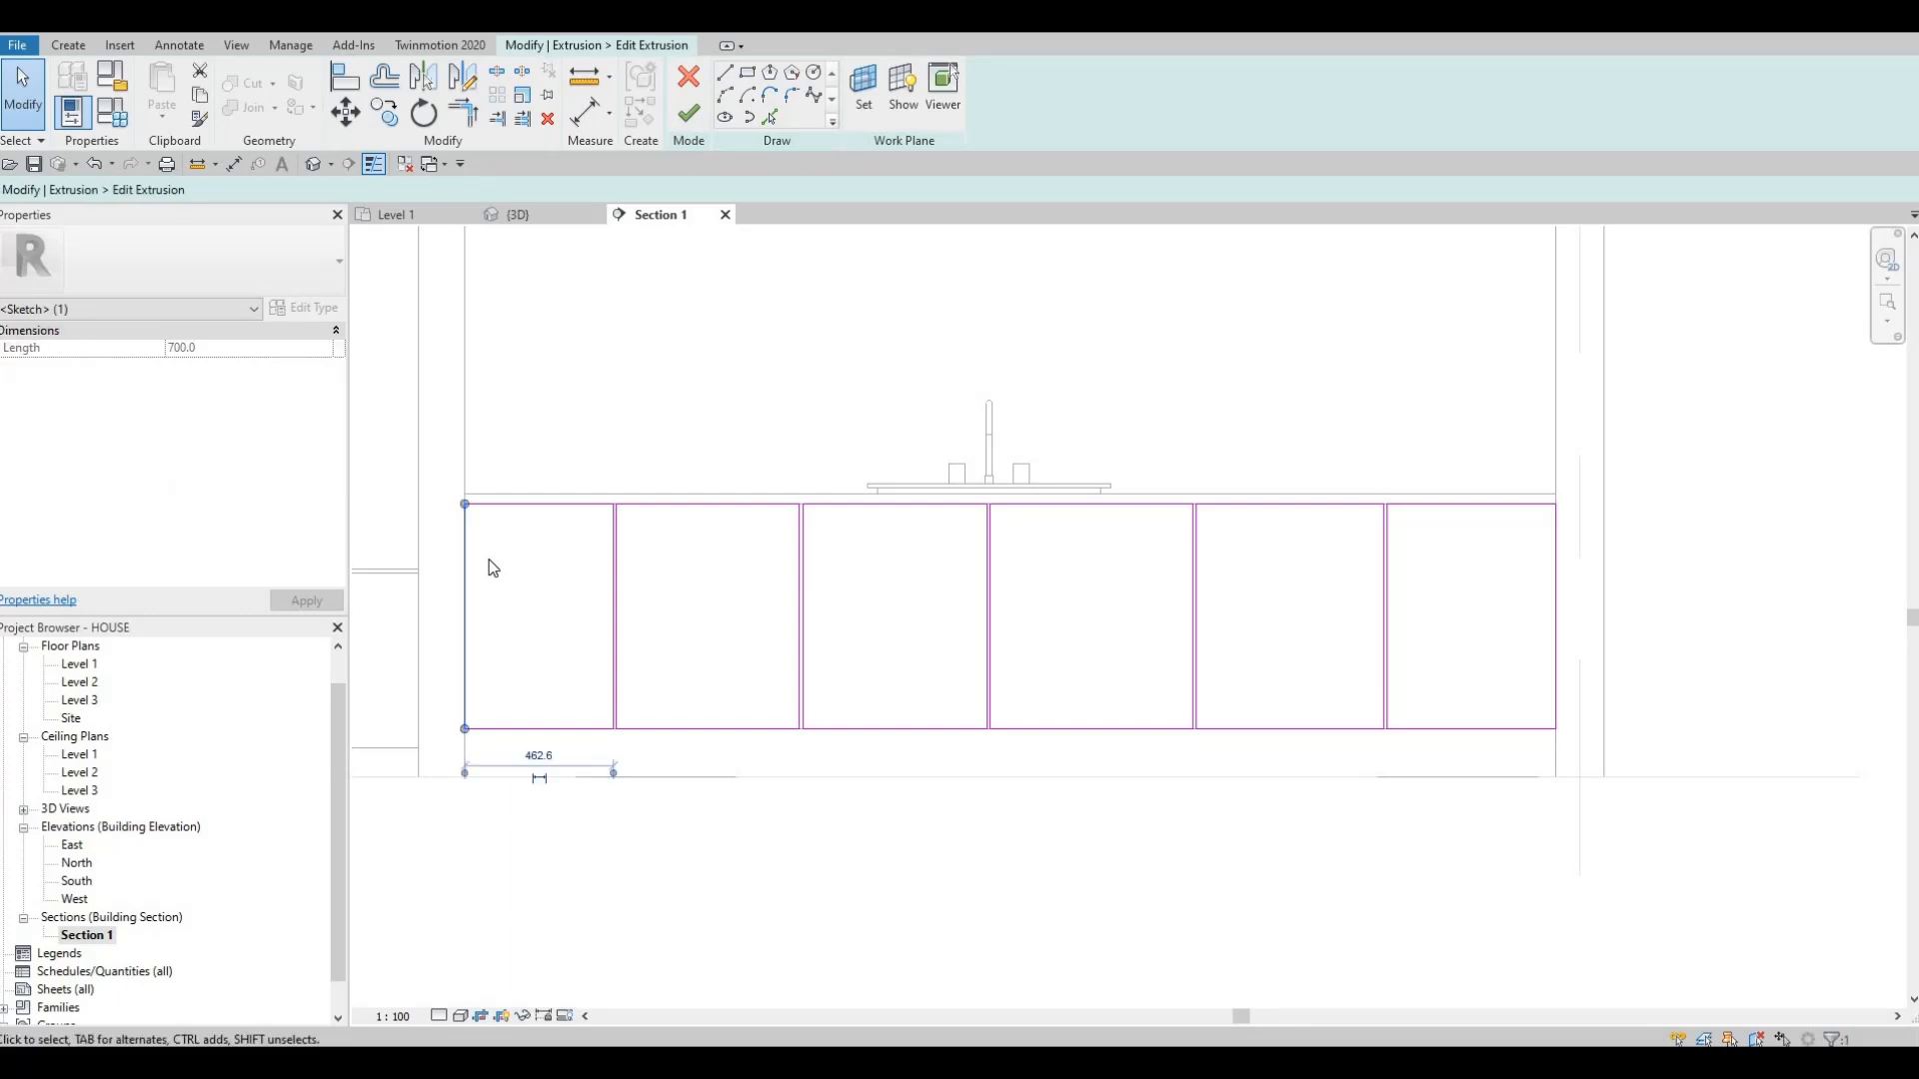
key("Right")
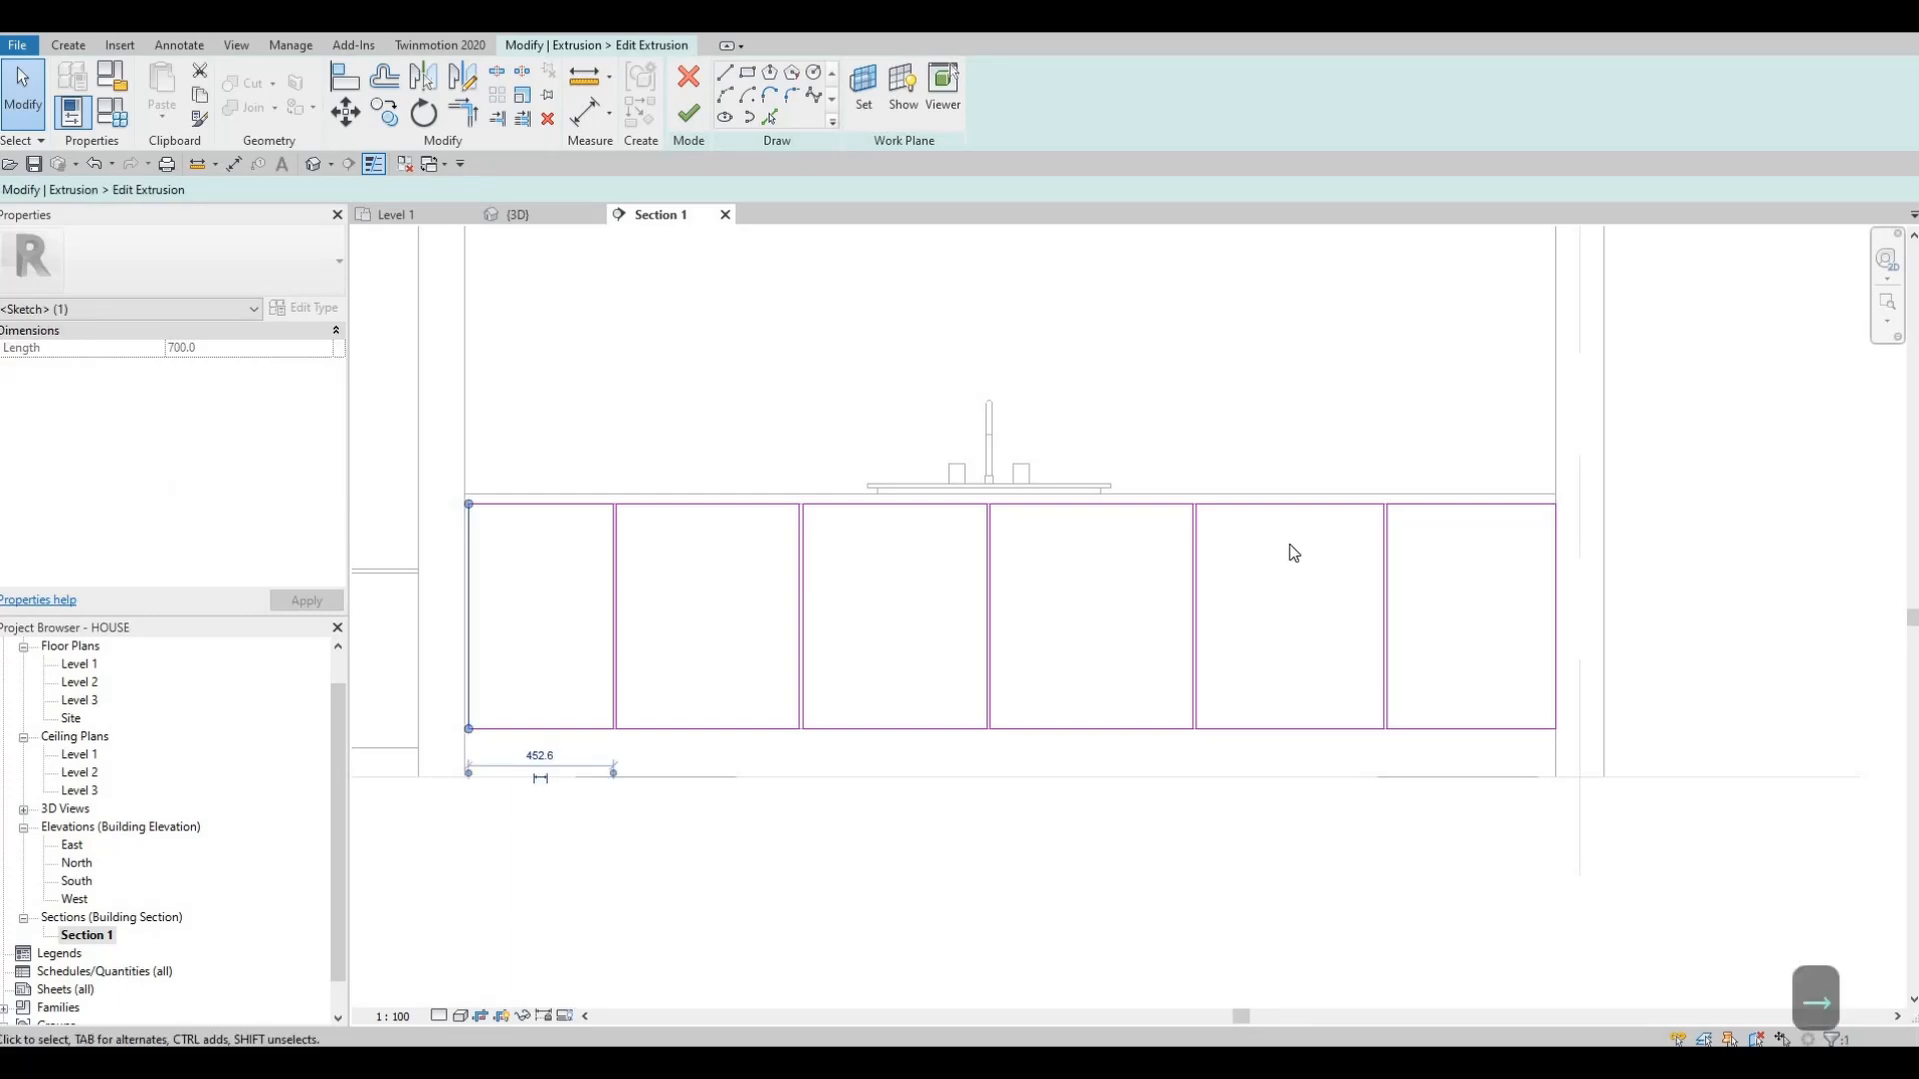
key("Escape")
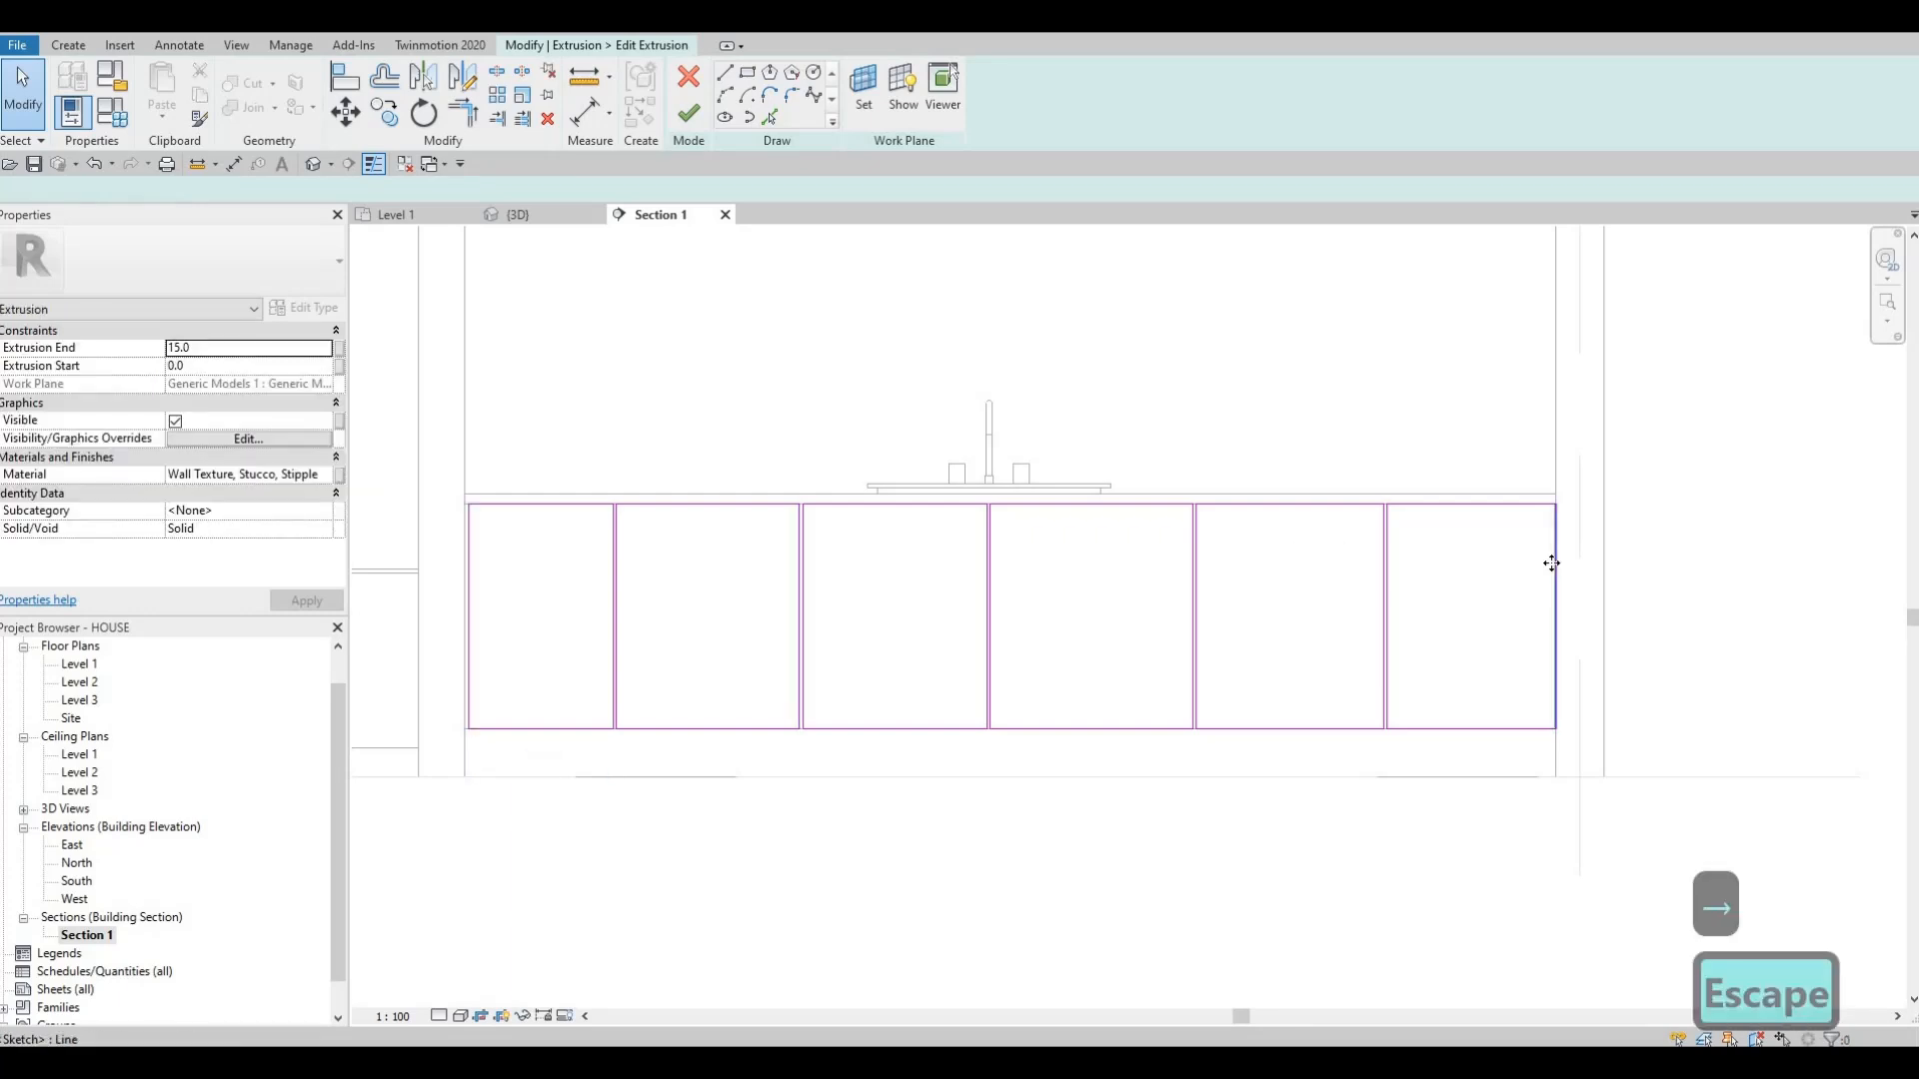
left_click(1551, 563)
key("Left")
key("Escape")
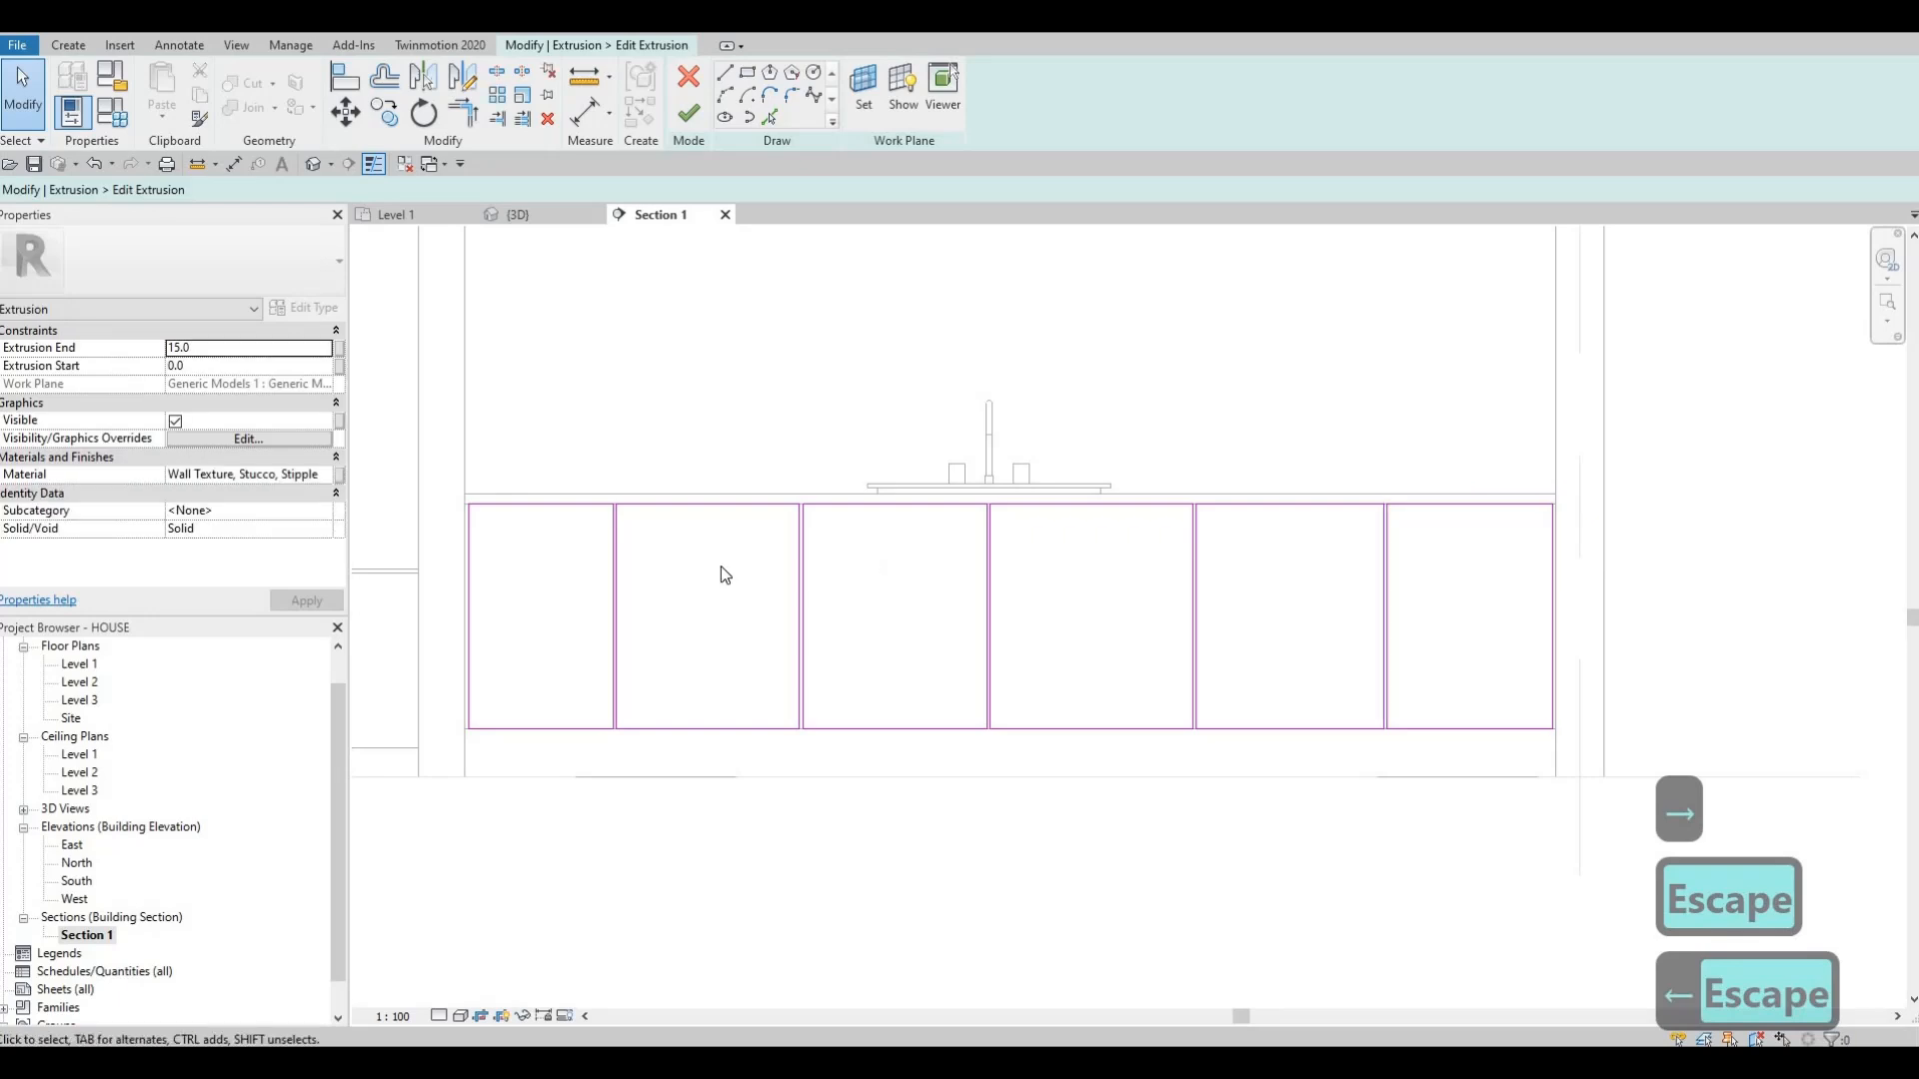
- Sketch a thin horizontal rectangle across the leftmost panel, about 8 mm high and 158 mm below its top edge
scroll(723, 577, "up", 2)
scroll(637, 612, "up", 3)
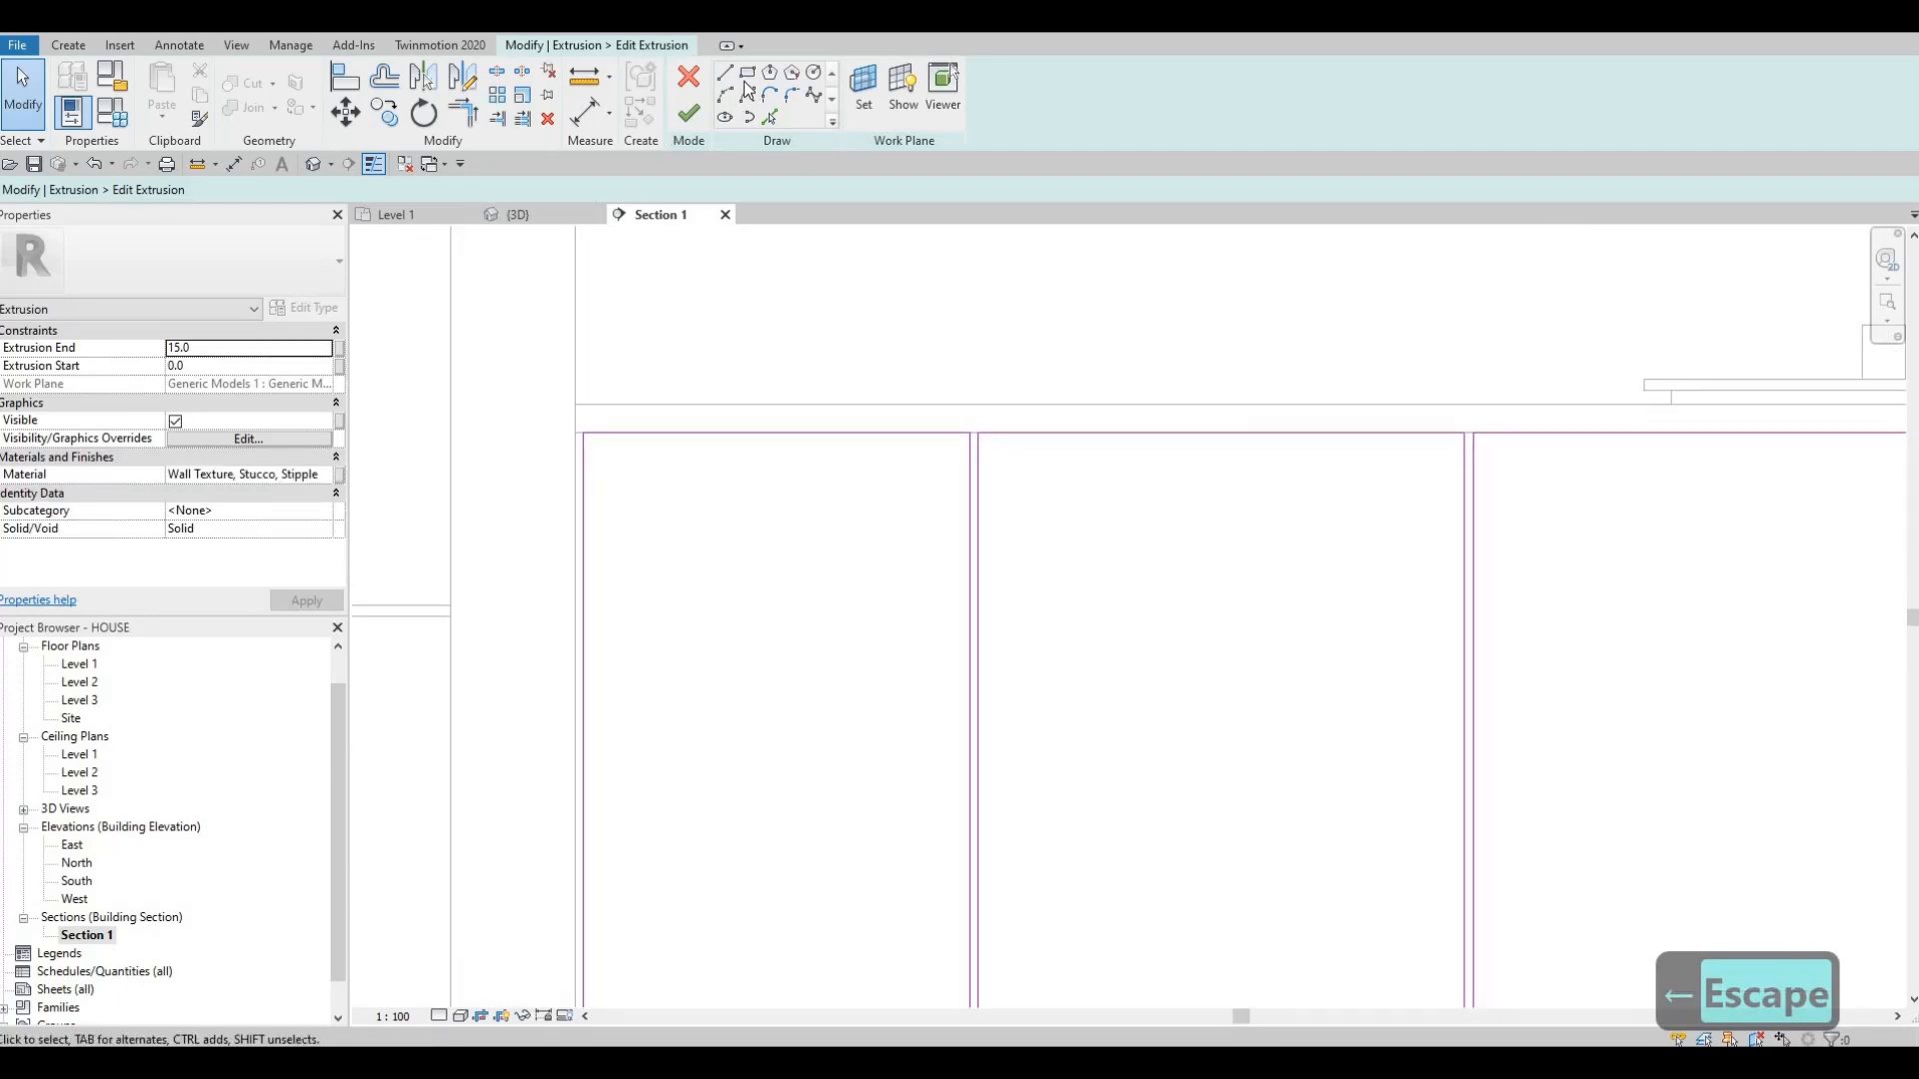
left_click(747, 73)
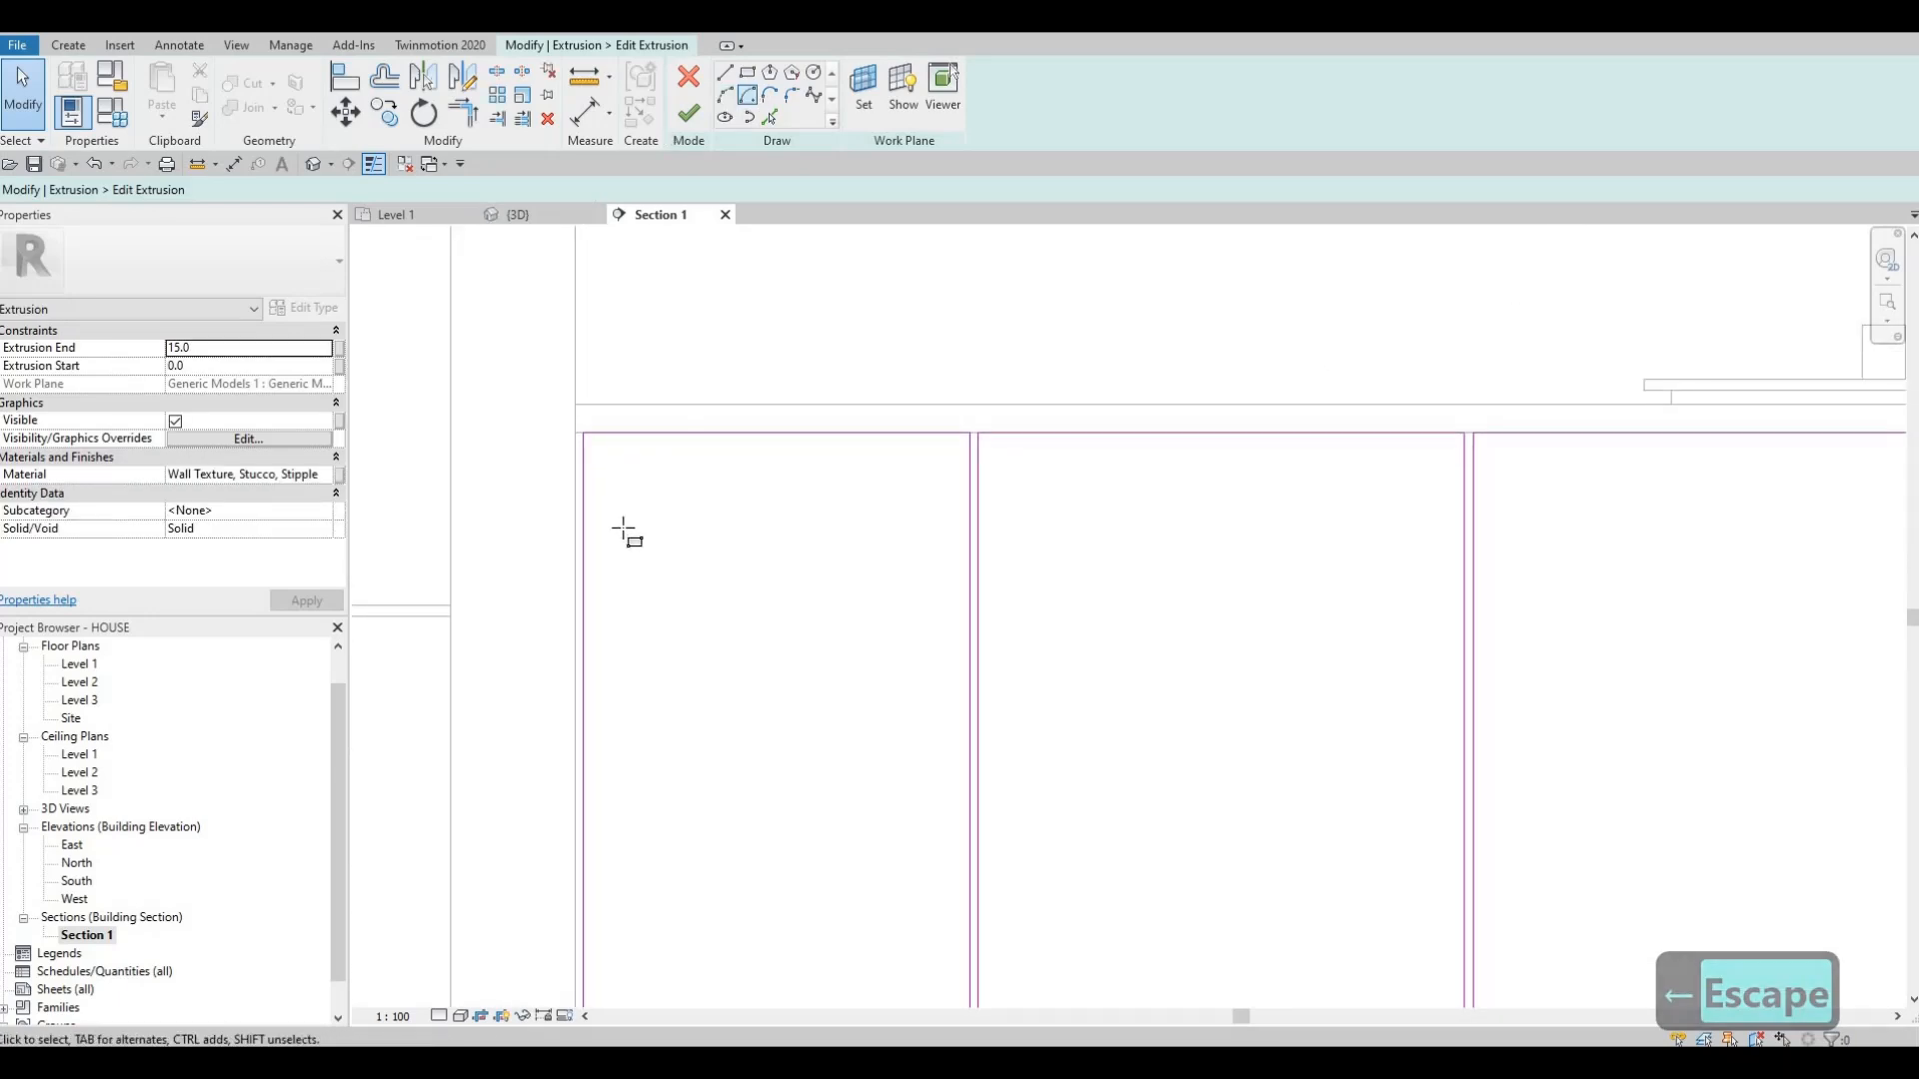
left_click(961, 572)
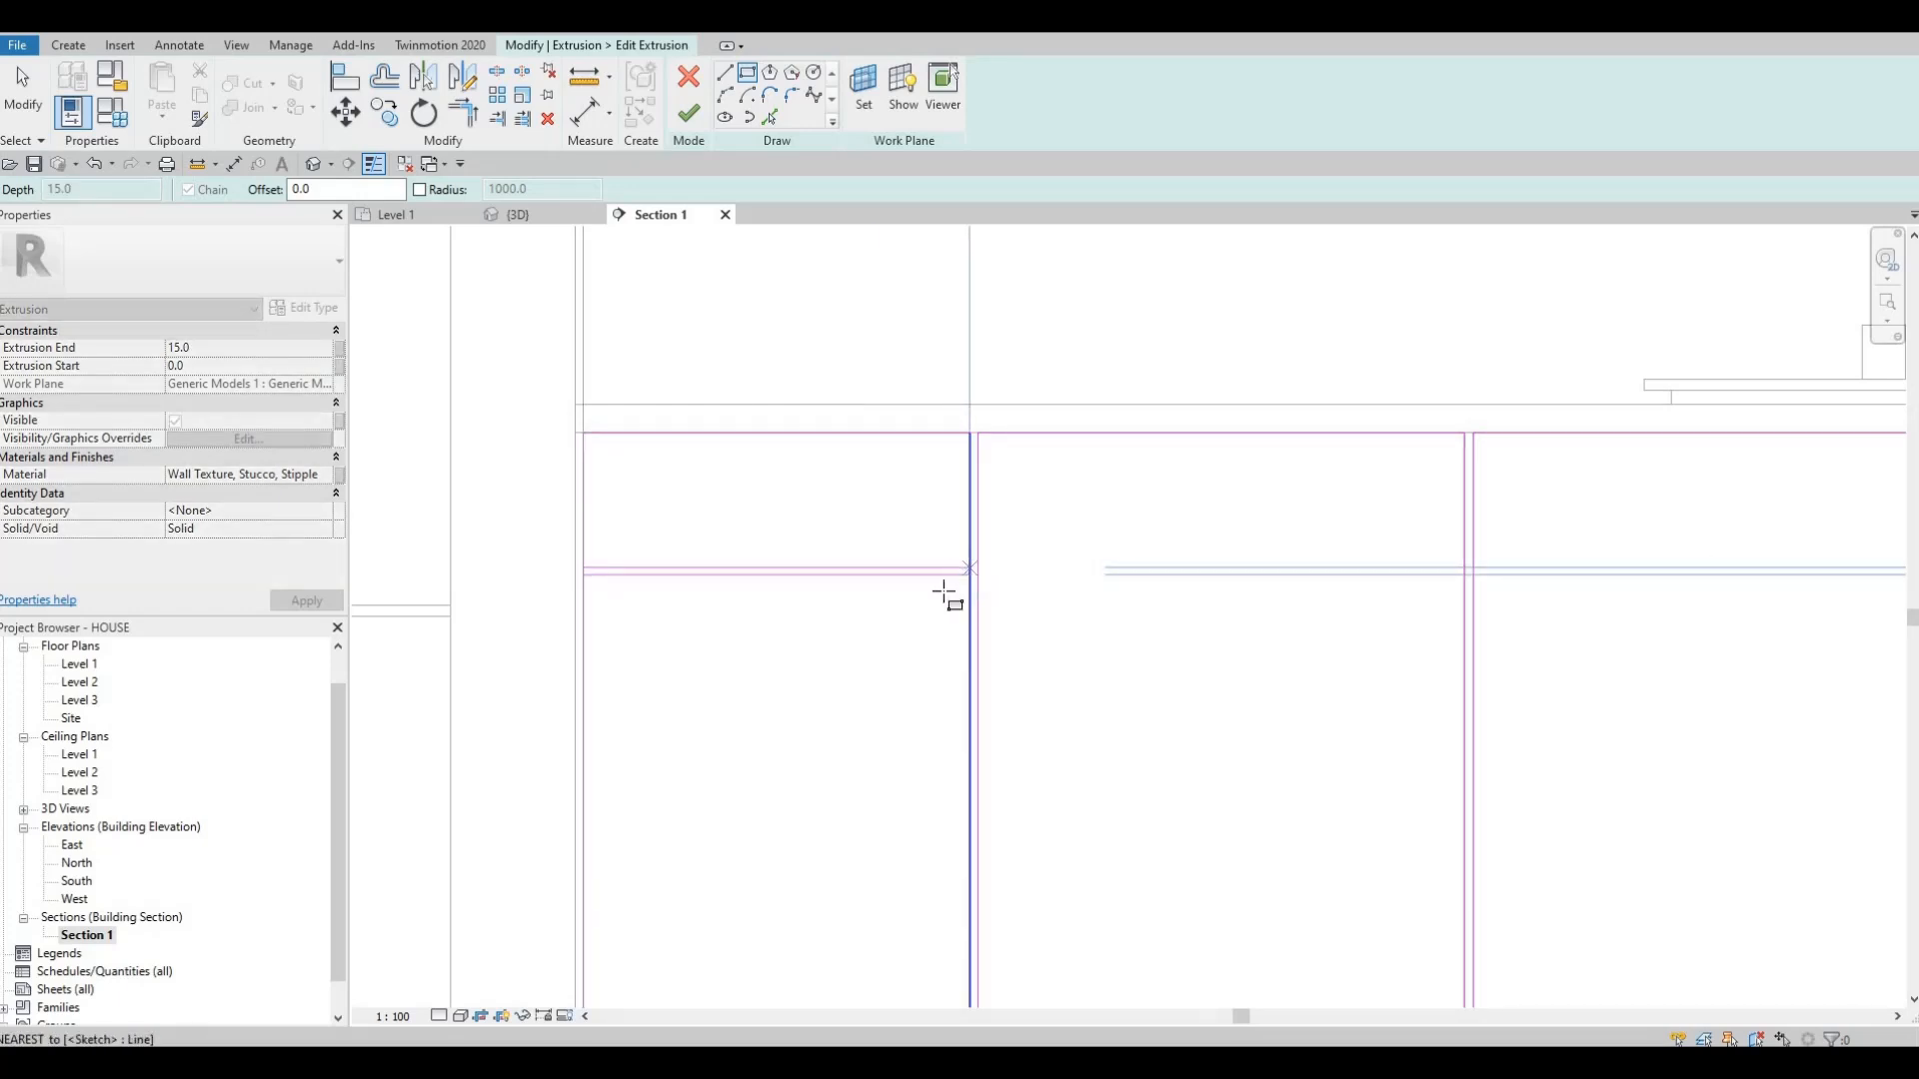
left_click(968, 569)
key("Escape")
key("Escape")
key("Escape")
scroll(854, 580, "up", 1)
- Set the height of the thin rectangle in the leftmost panel to 10 mm by moving its upper line
left_click(988, 564)
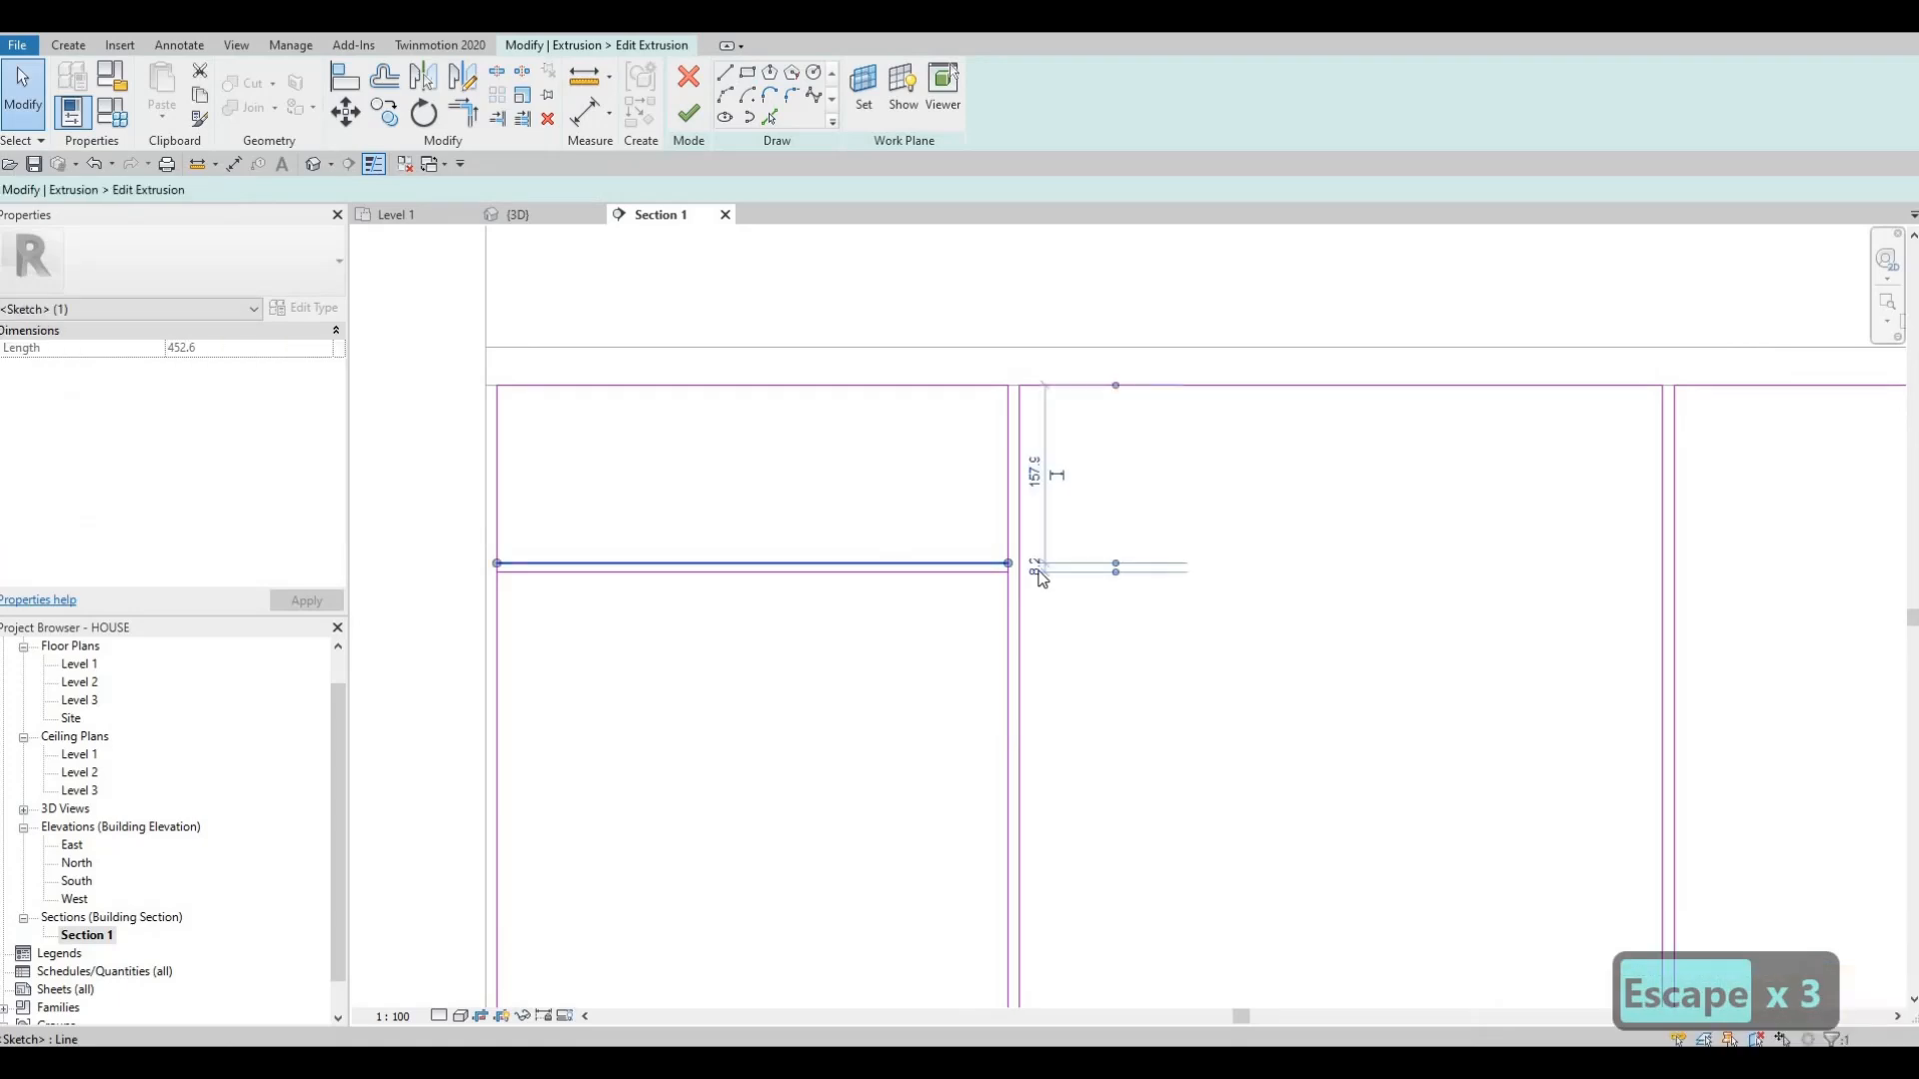
type("10")
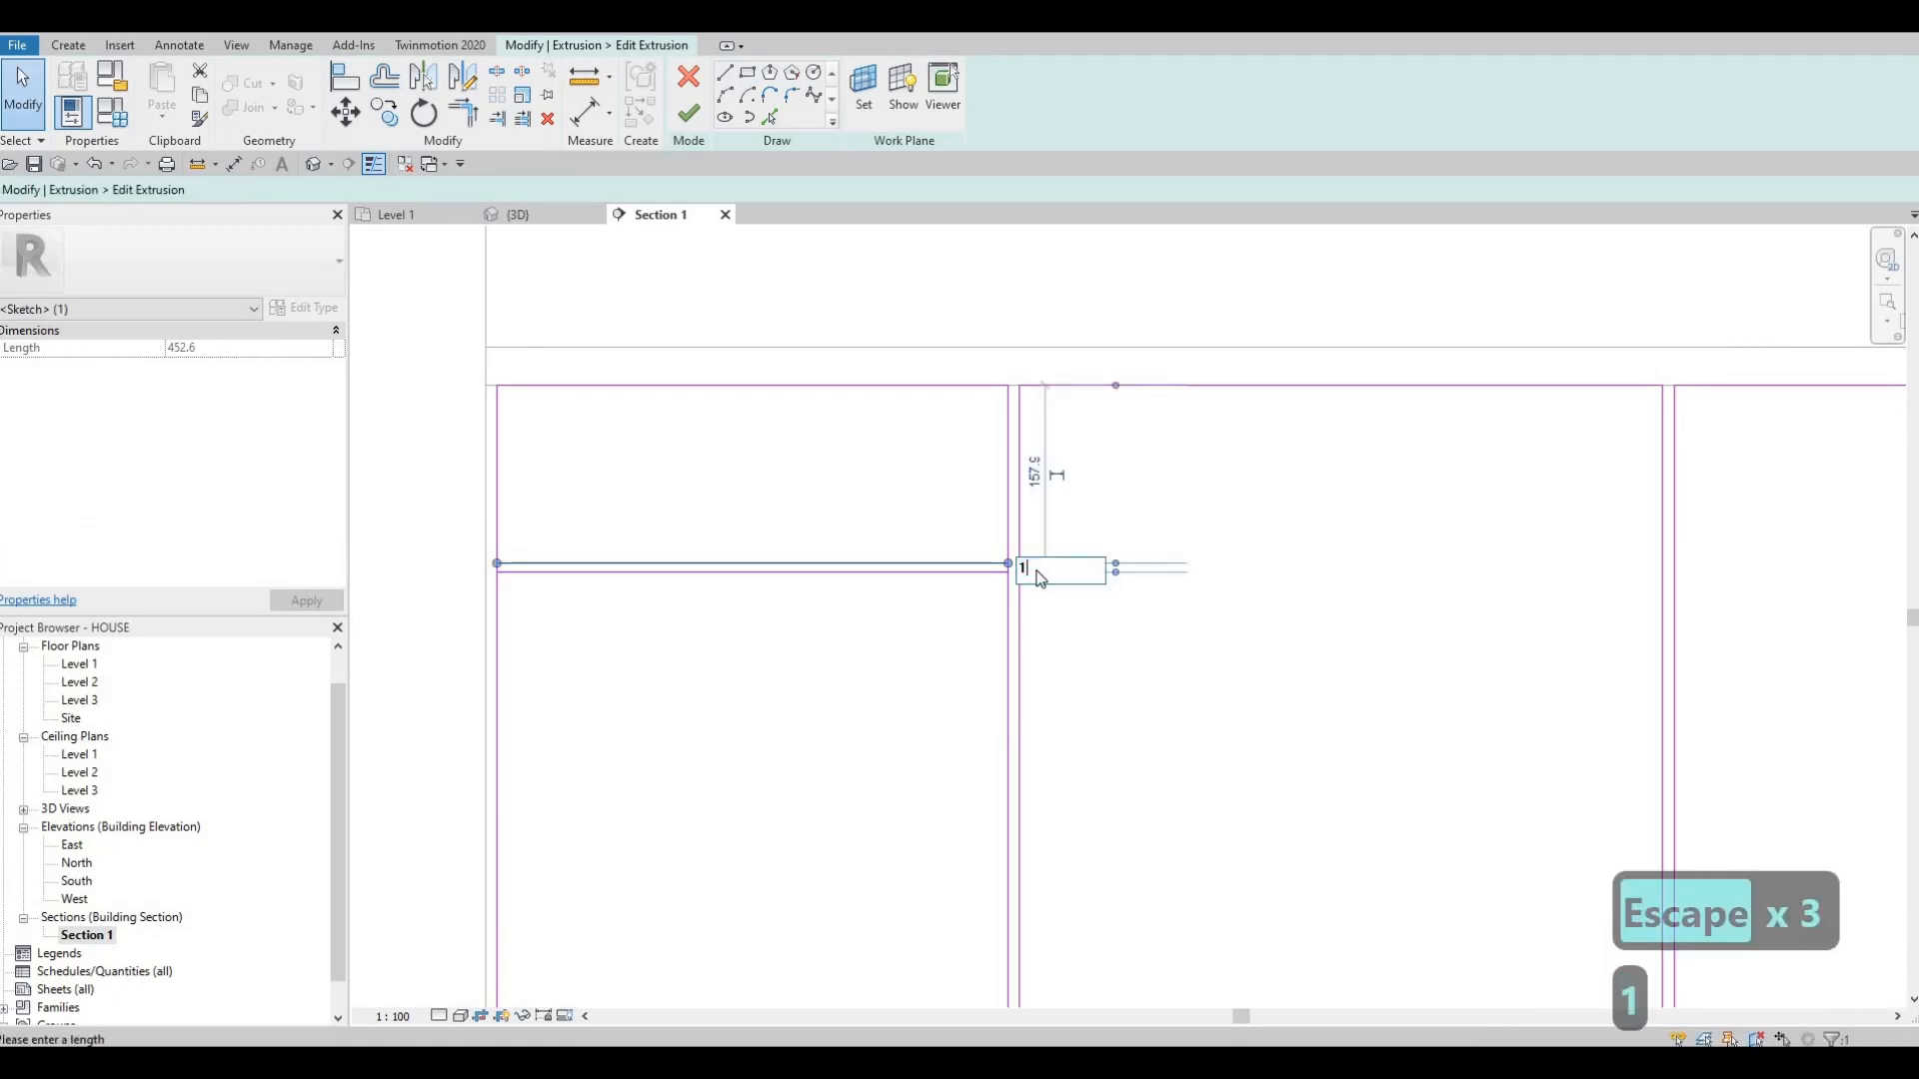
key("Return")
key("Escape")
key("Escape")
middle_click_drag(594, 526, 658, 507)
scroll(657, 507, "down", 2)
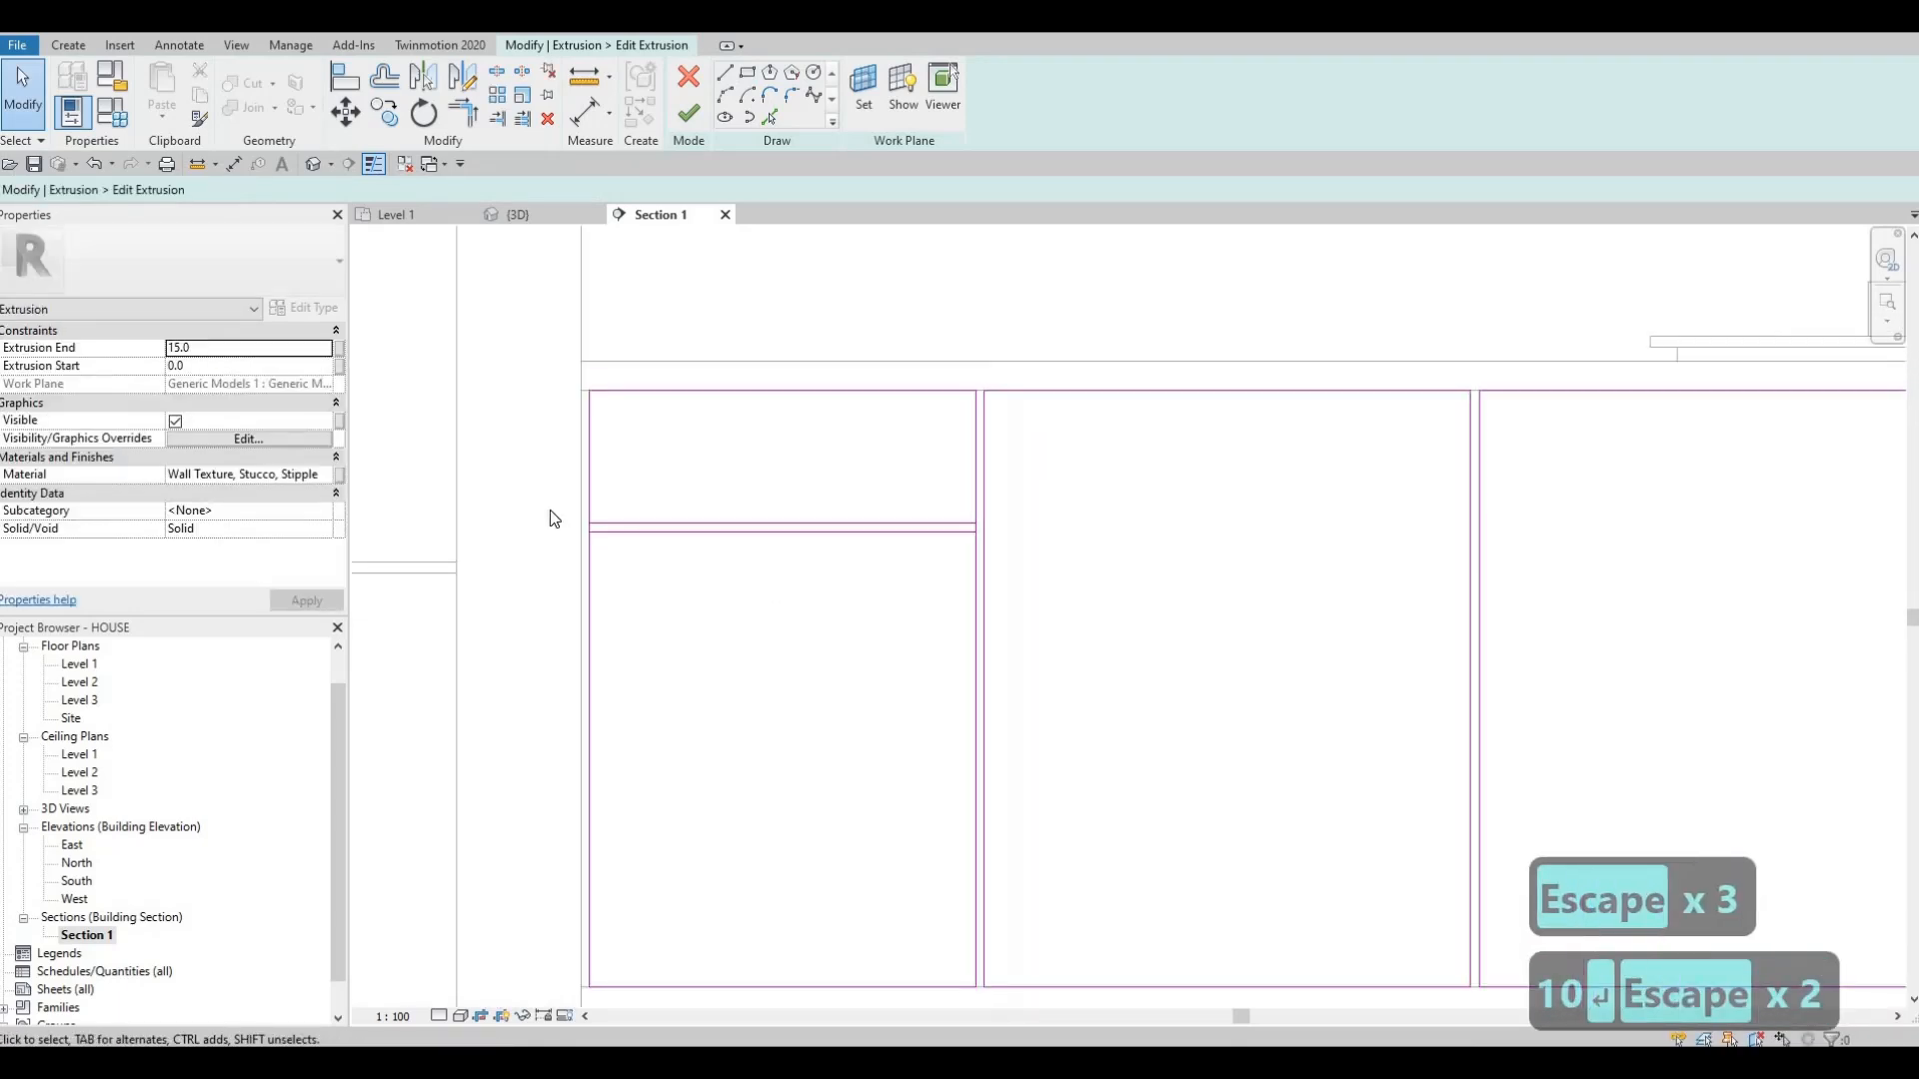
- Copy the thin horizontal rectangle about 200 mm straight down within the leftmost panel
scroll(590, 525, "up", 1)
left_click_drag(537, 497, 1098, 602)
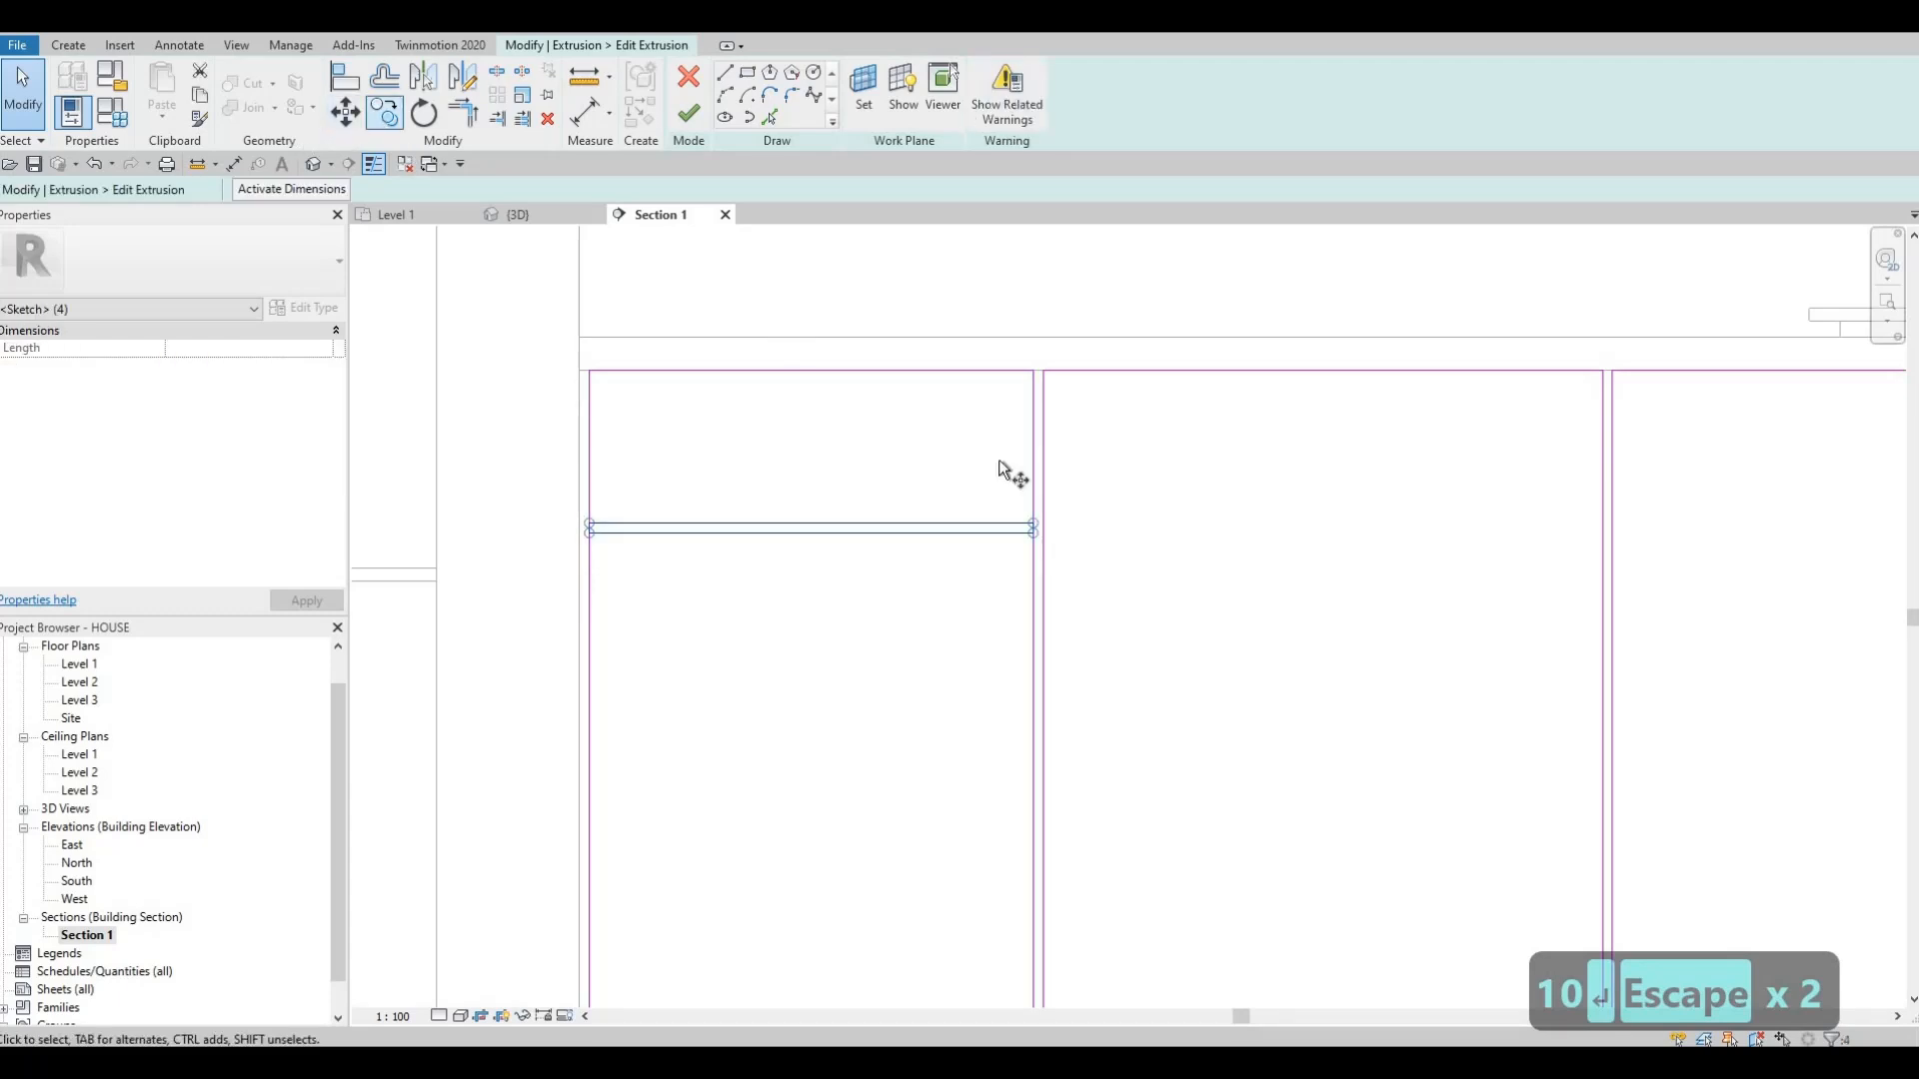
key("m")
key("v")
left_click(1156, 521)
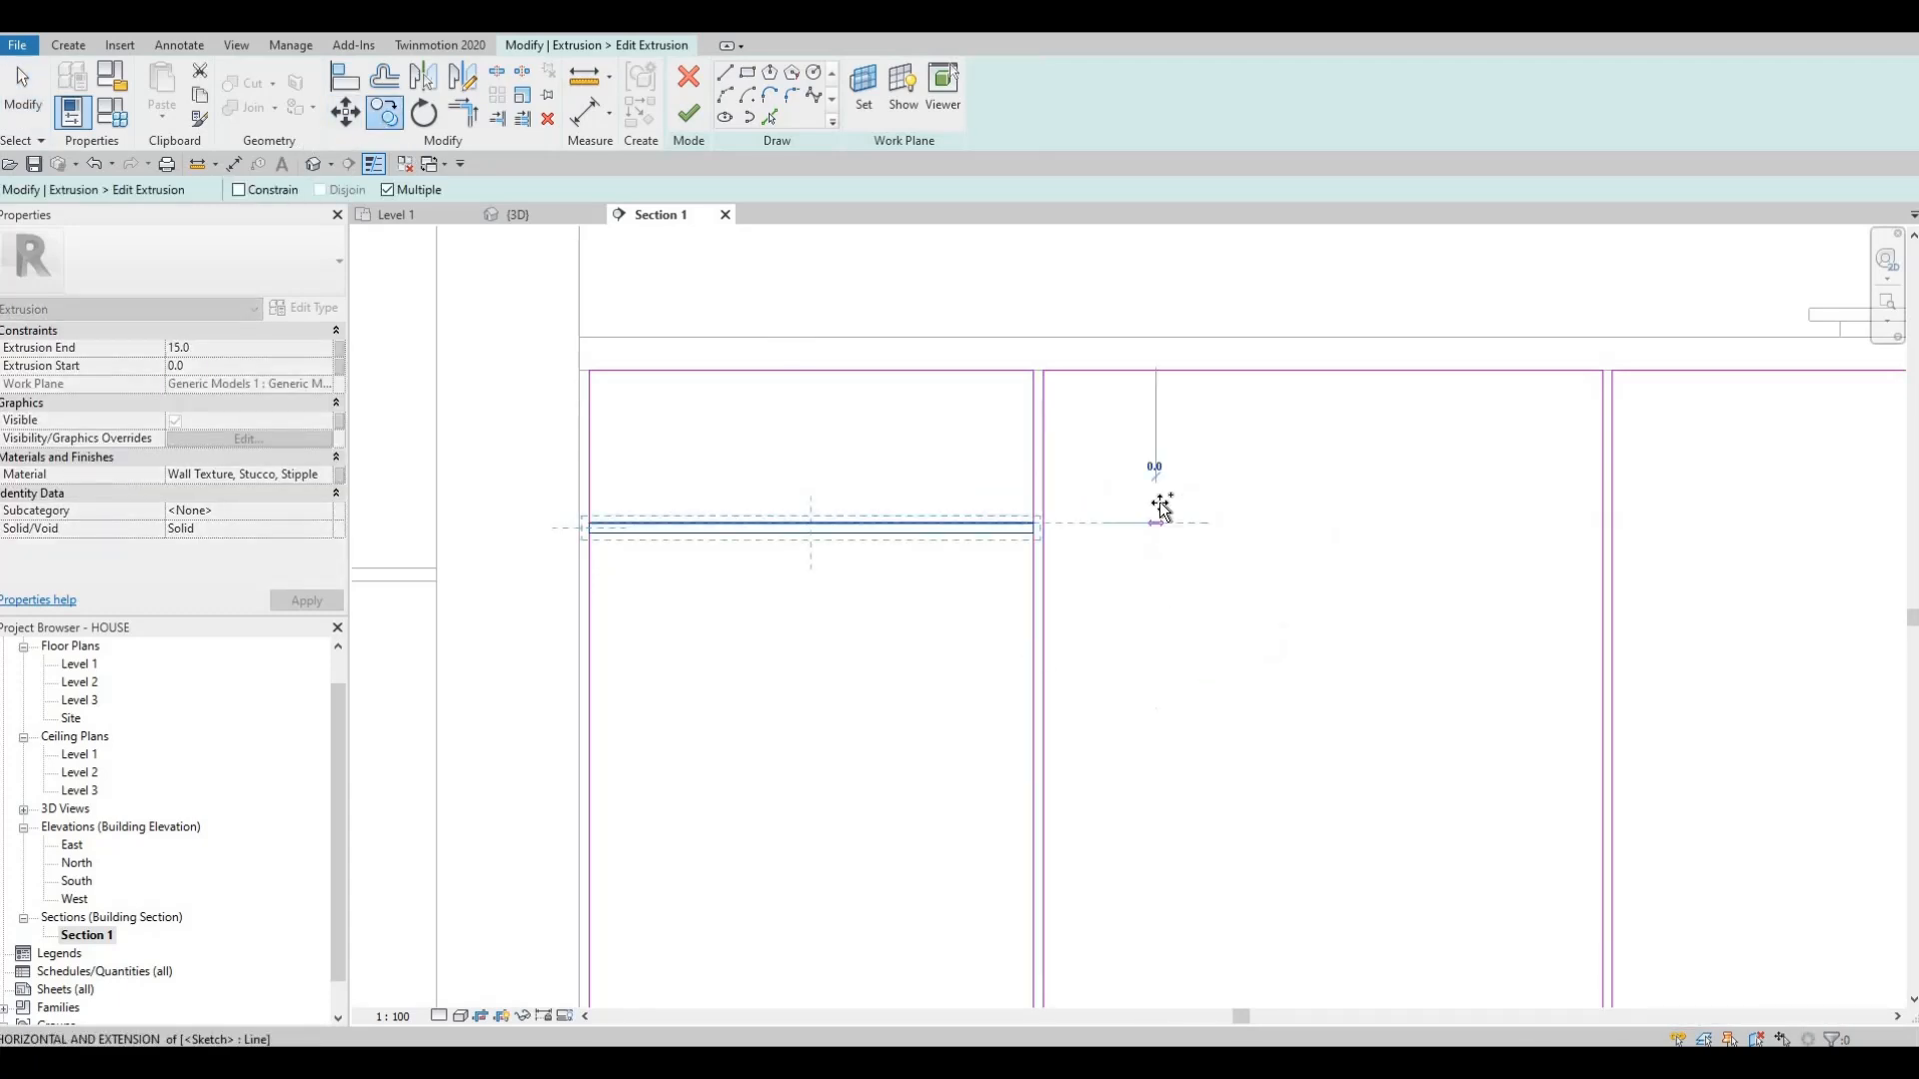
scroll(1156, 506, "down", 2)
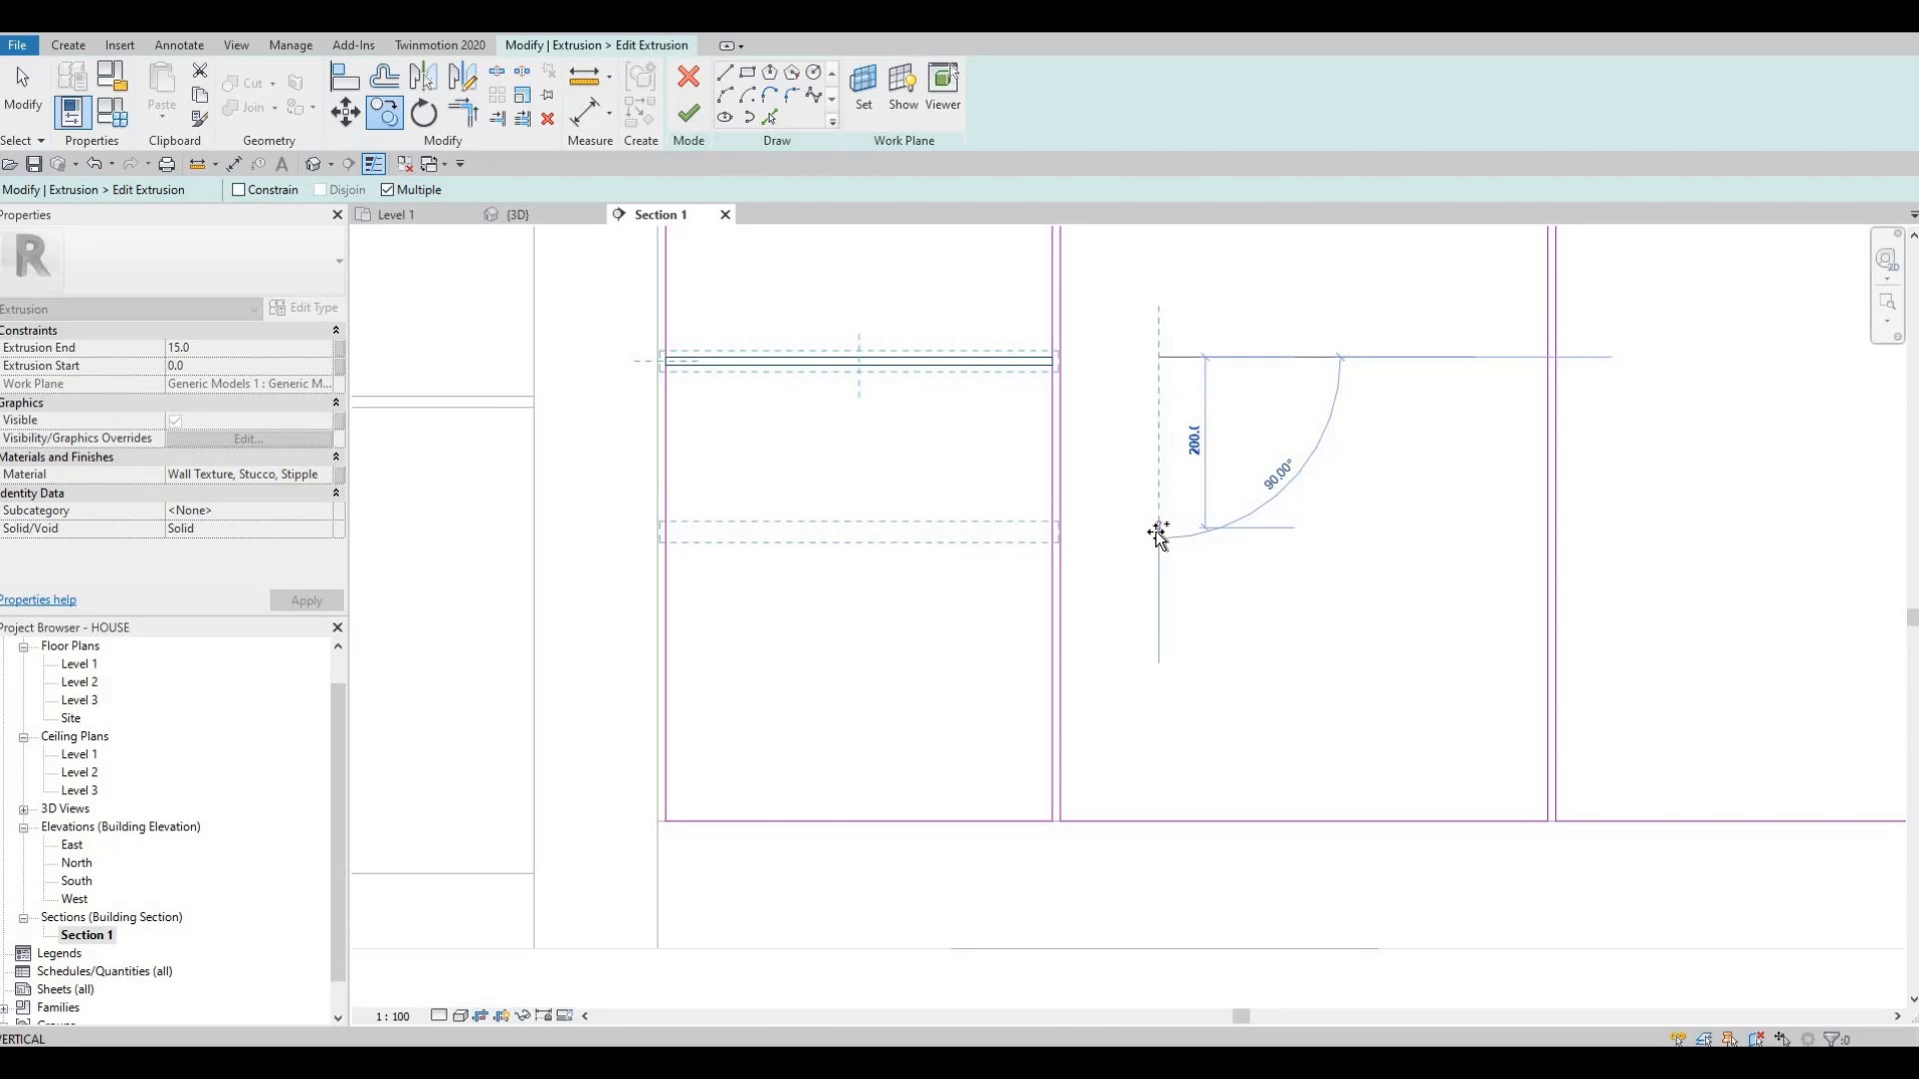
left_click(1156, 535)
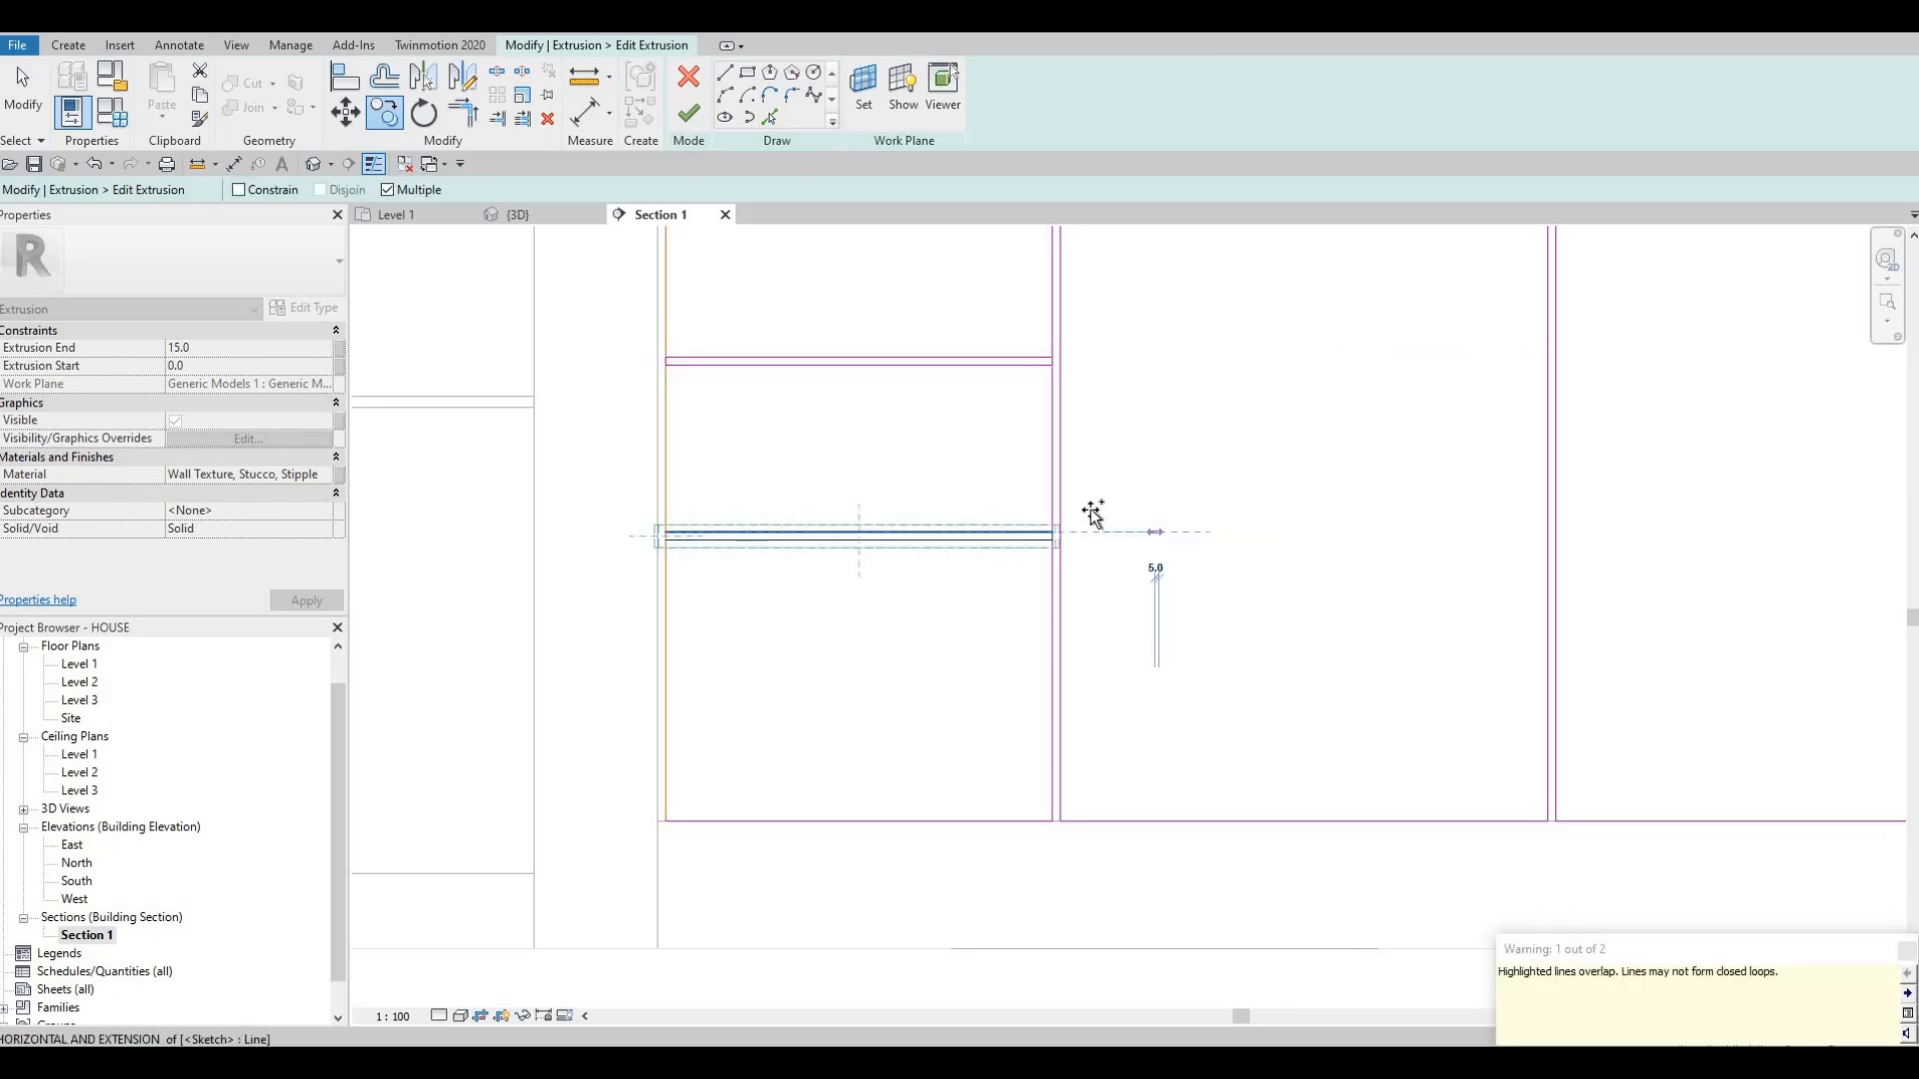
scroll(1109, 513, "down", 3)
middle_click_drag(985, 548, 923, 539)
scroll(944, 538, "down", 1)
key("Escape")
key("Escape")
scroll(955, 505, "up", 1)
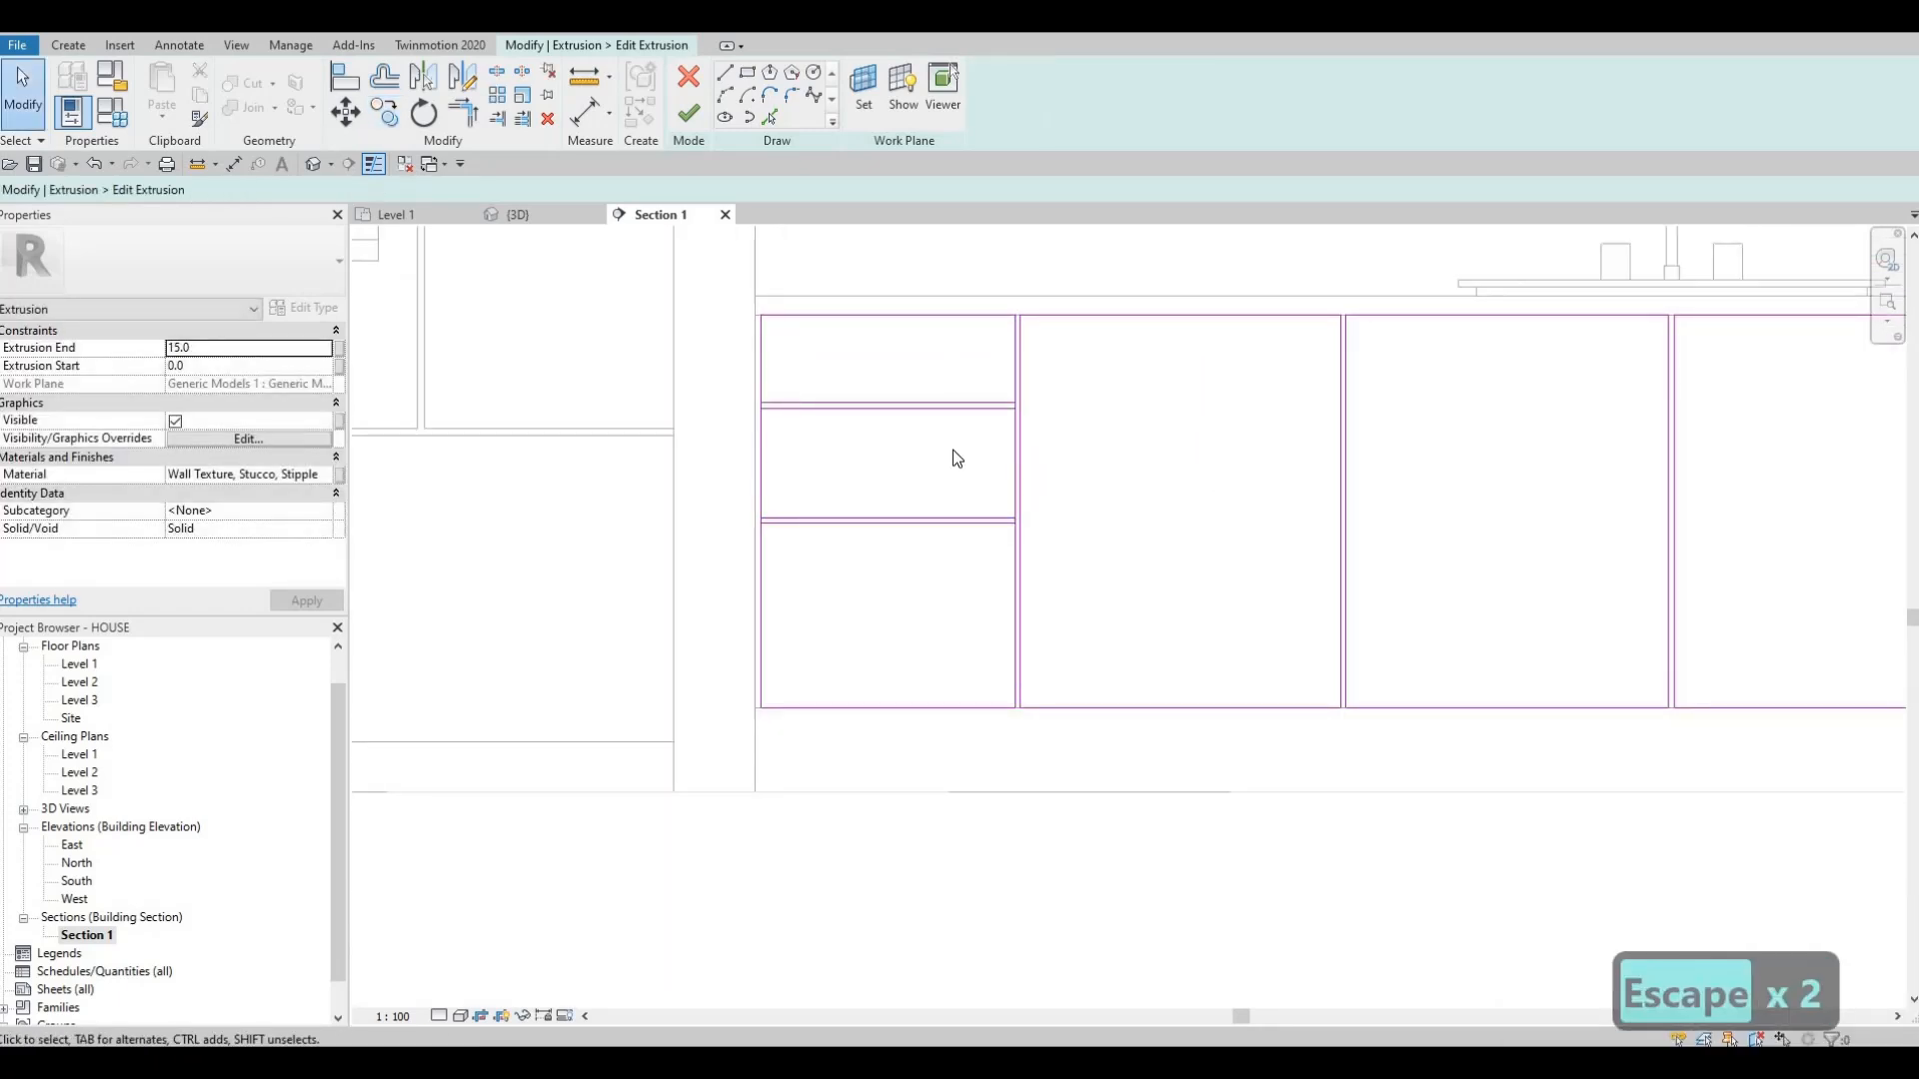
- Nudge the upper horizontal gap rectangle in the leftmost panel down by two increments
left_click_drag(711, 377, 1077, 432)
key("Down")
key("Escape")
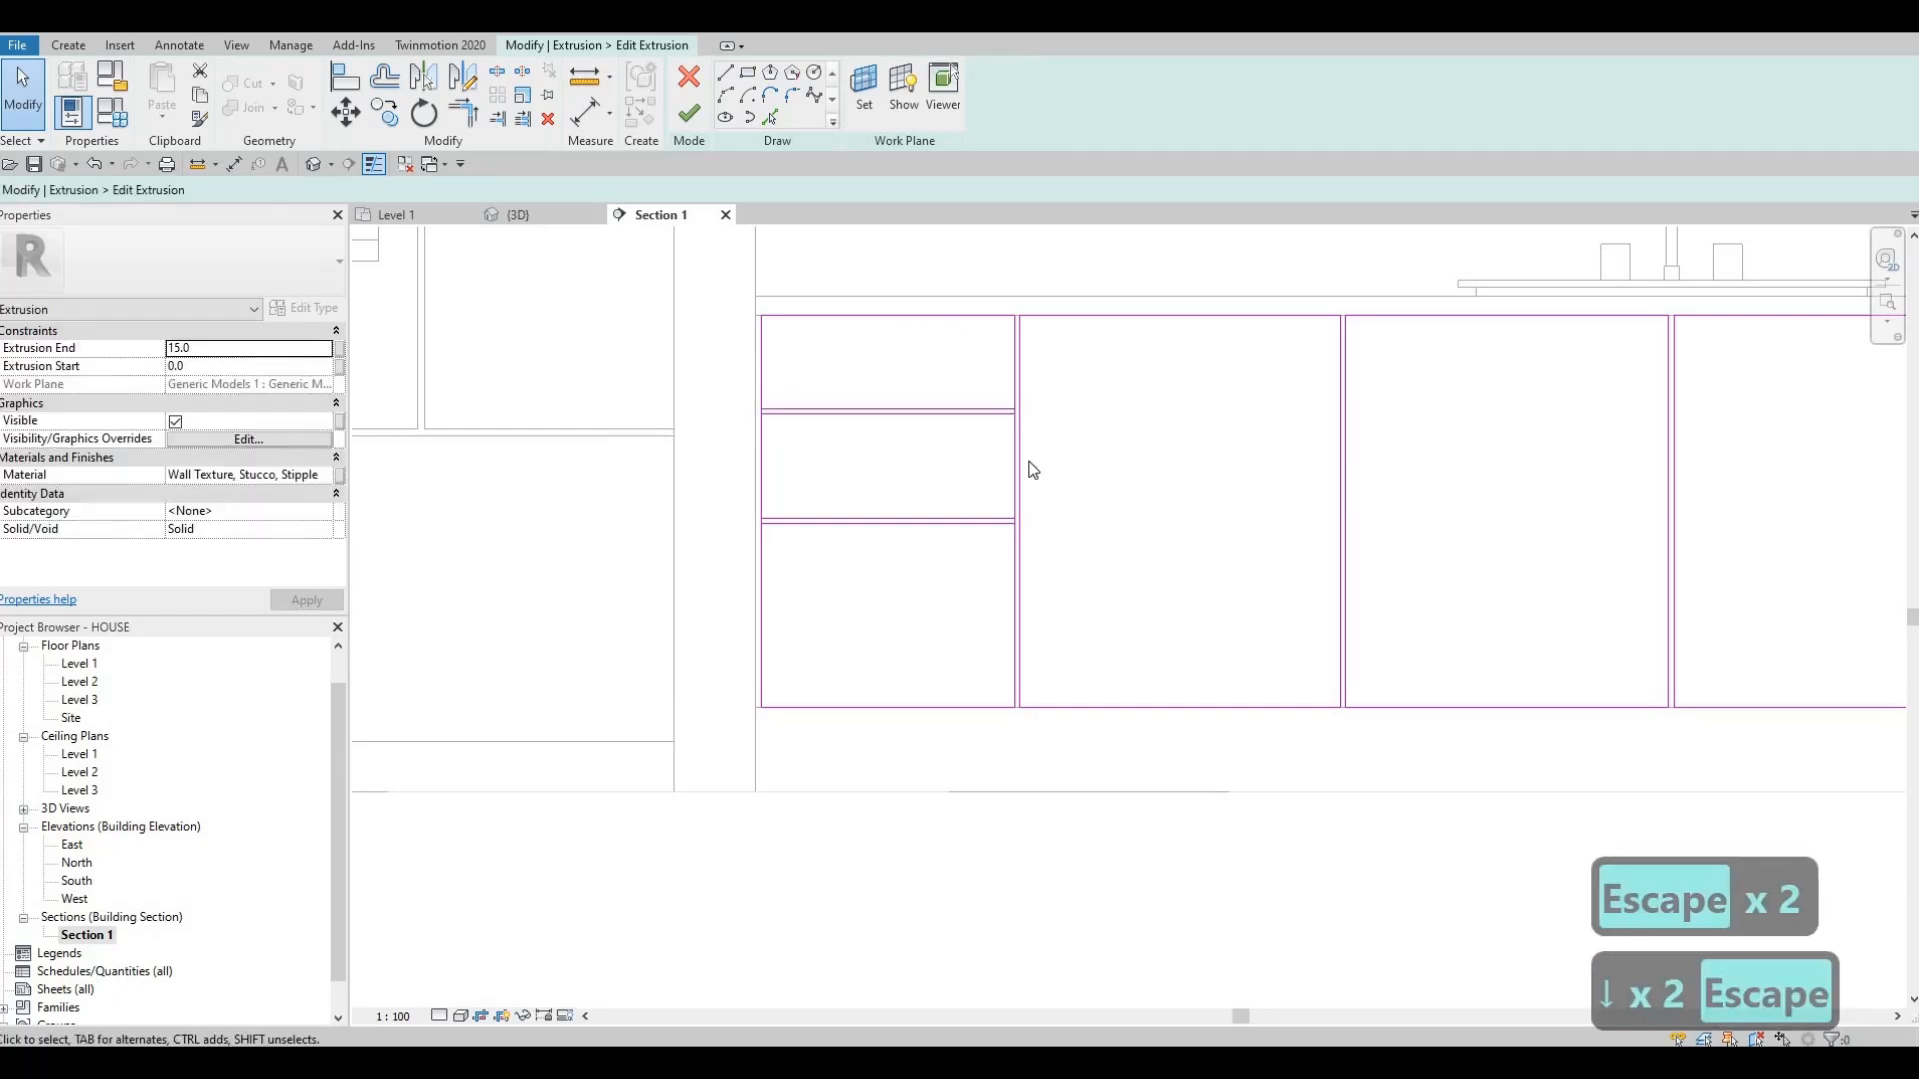
middle_click_drag(1775, 470, 1632, 470)
scroll(493, 422, "down", 2)
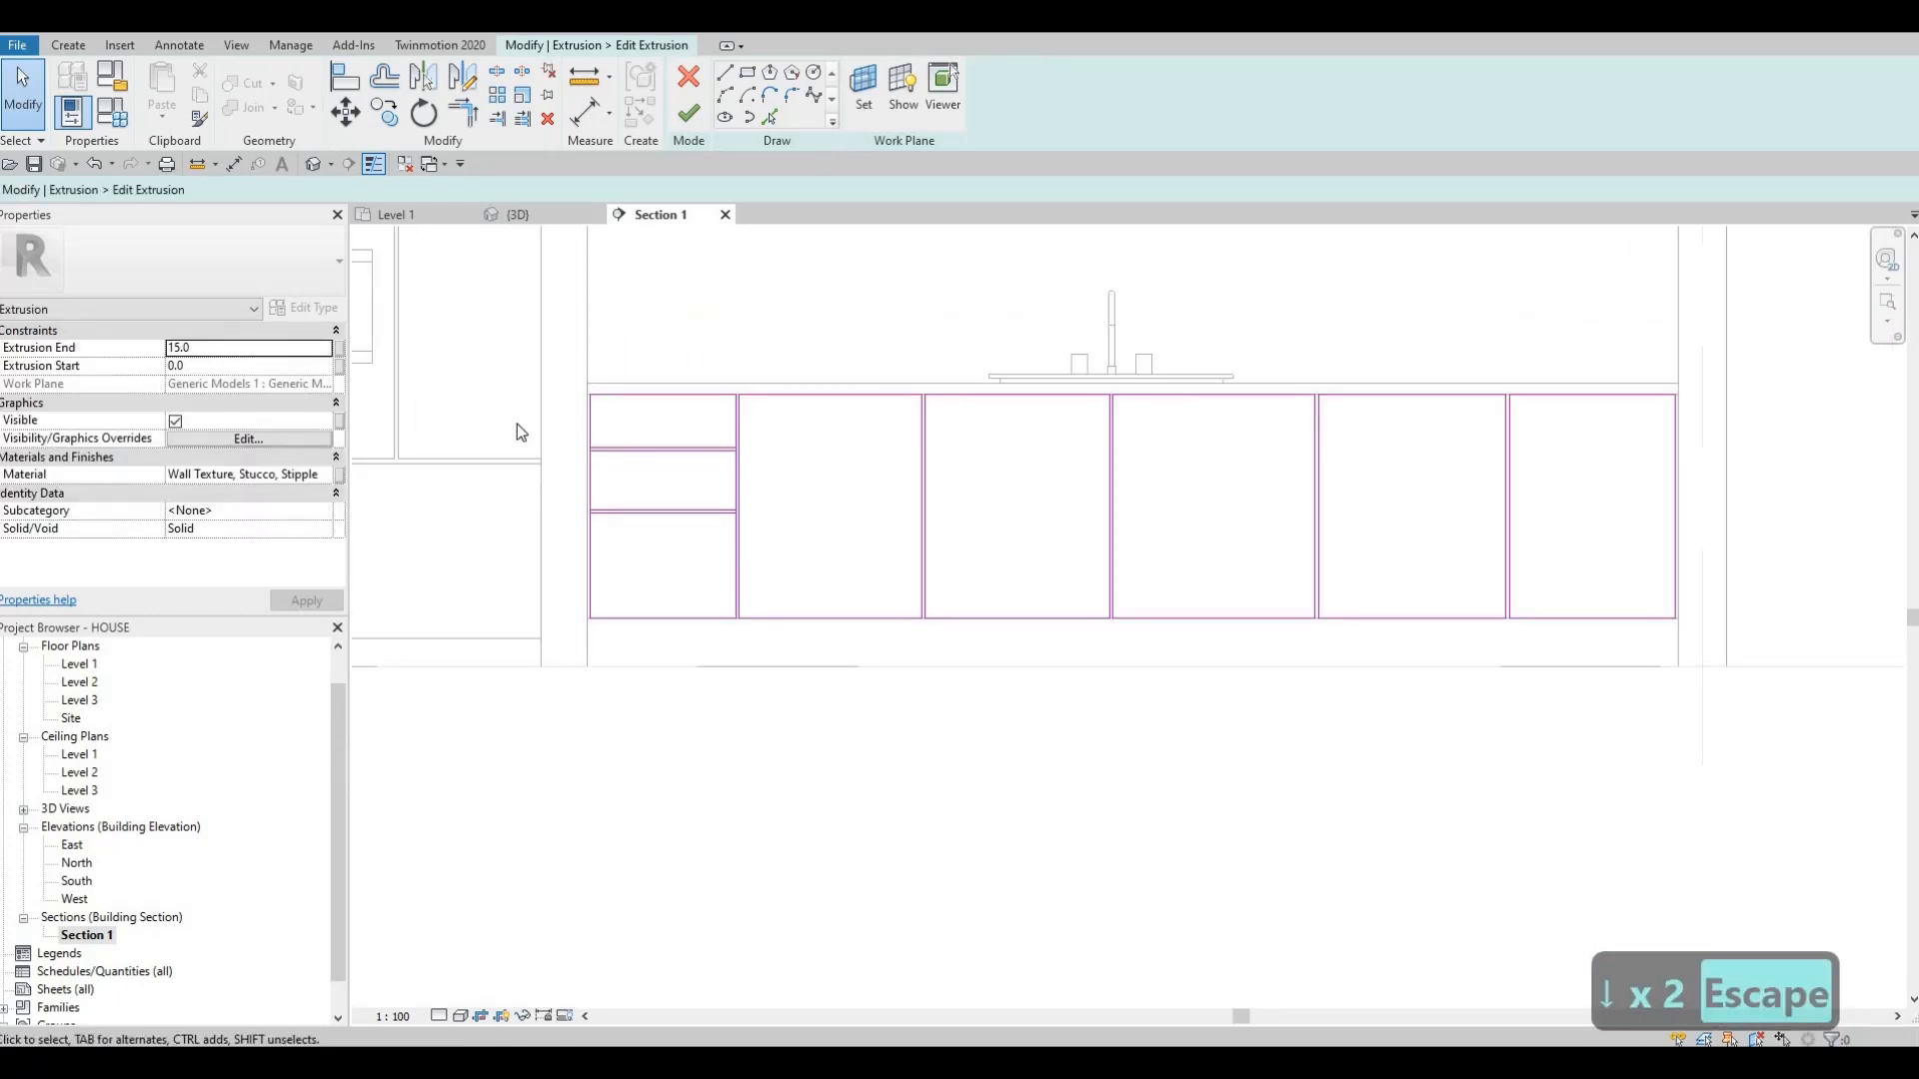
- Copy both horizontal gap rectangles from the leftmost panel to the rightmost panel, aligning from top-left corner to top-left corner
mouse_move(522, 420)
left_mouse_down()
mouse_move(804, 489)
mouse_move(837, 540)
left_mouse_up()
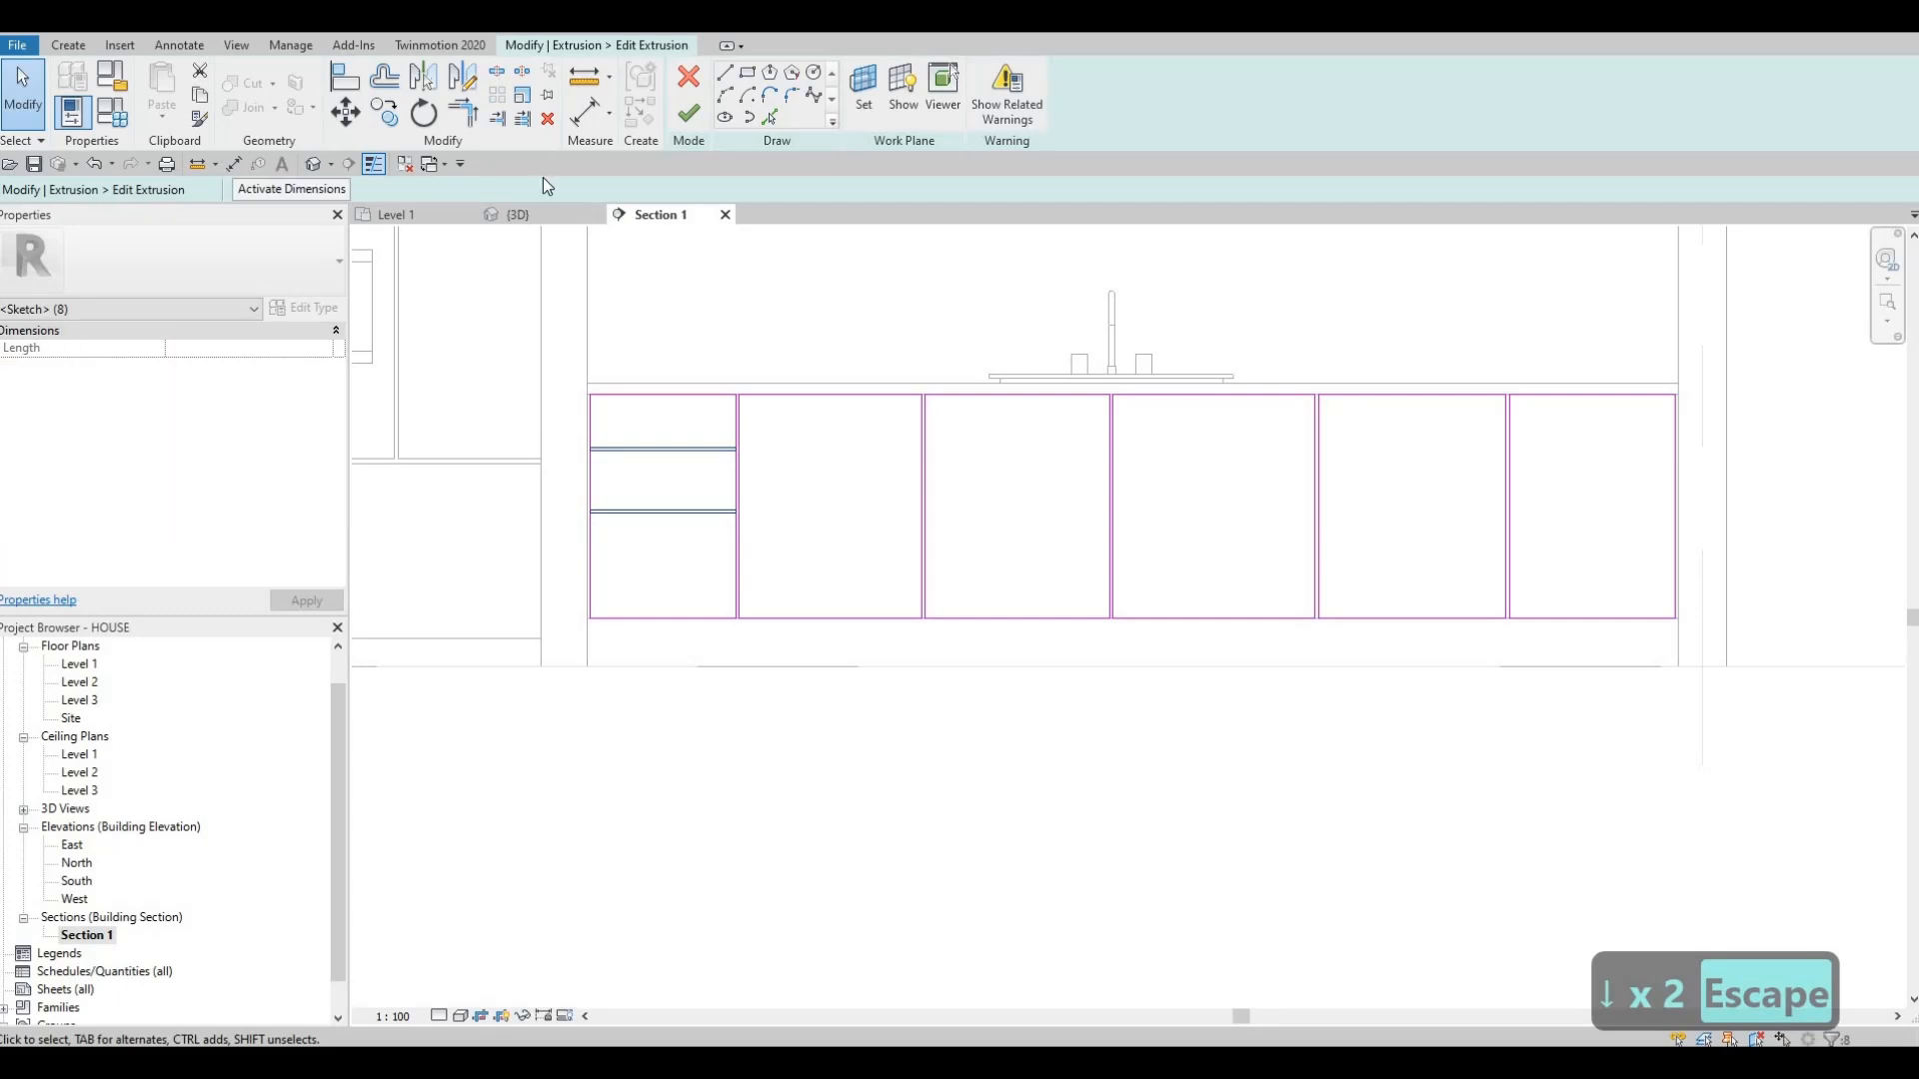
left_click(388, 114)
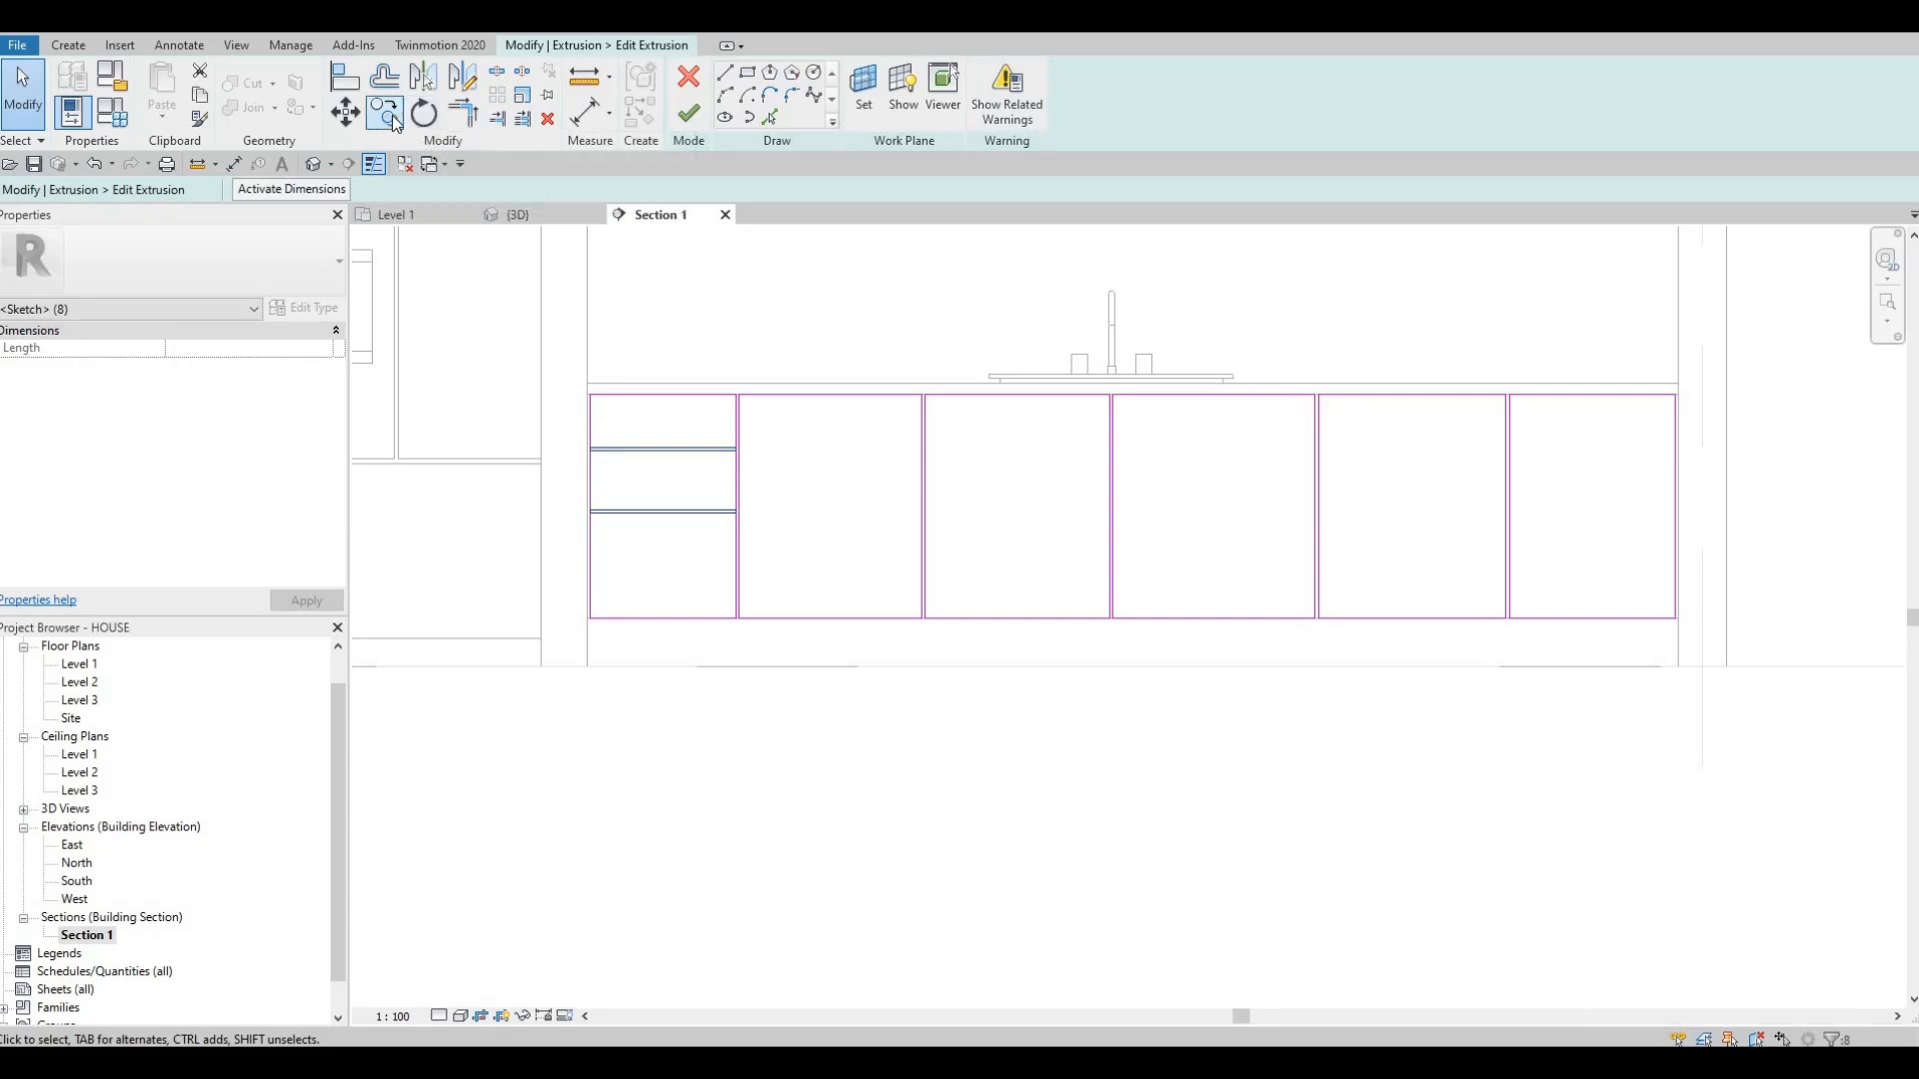
scroll(596, 399, "up", 2)
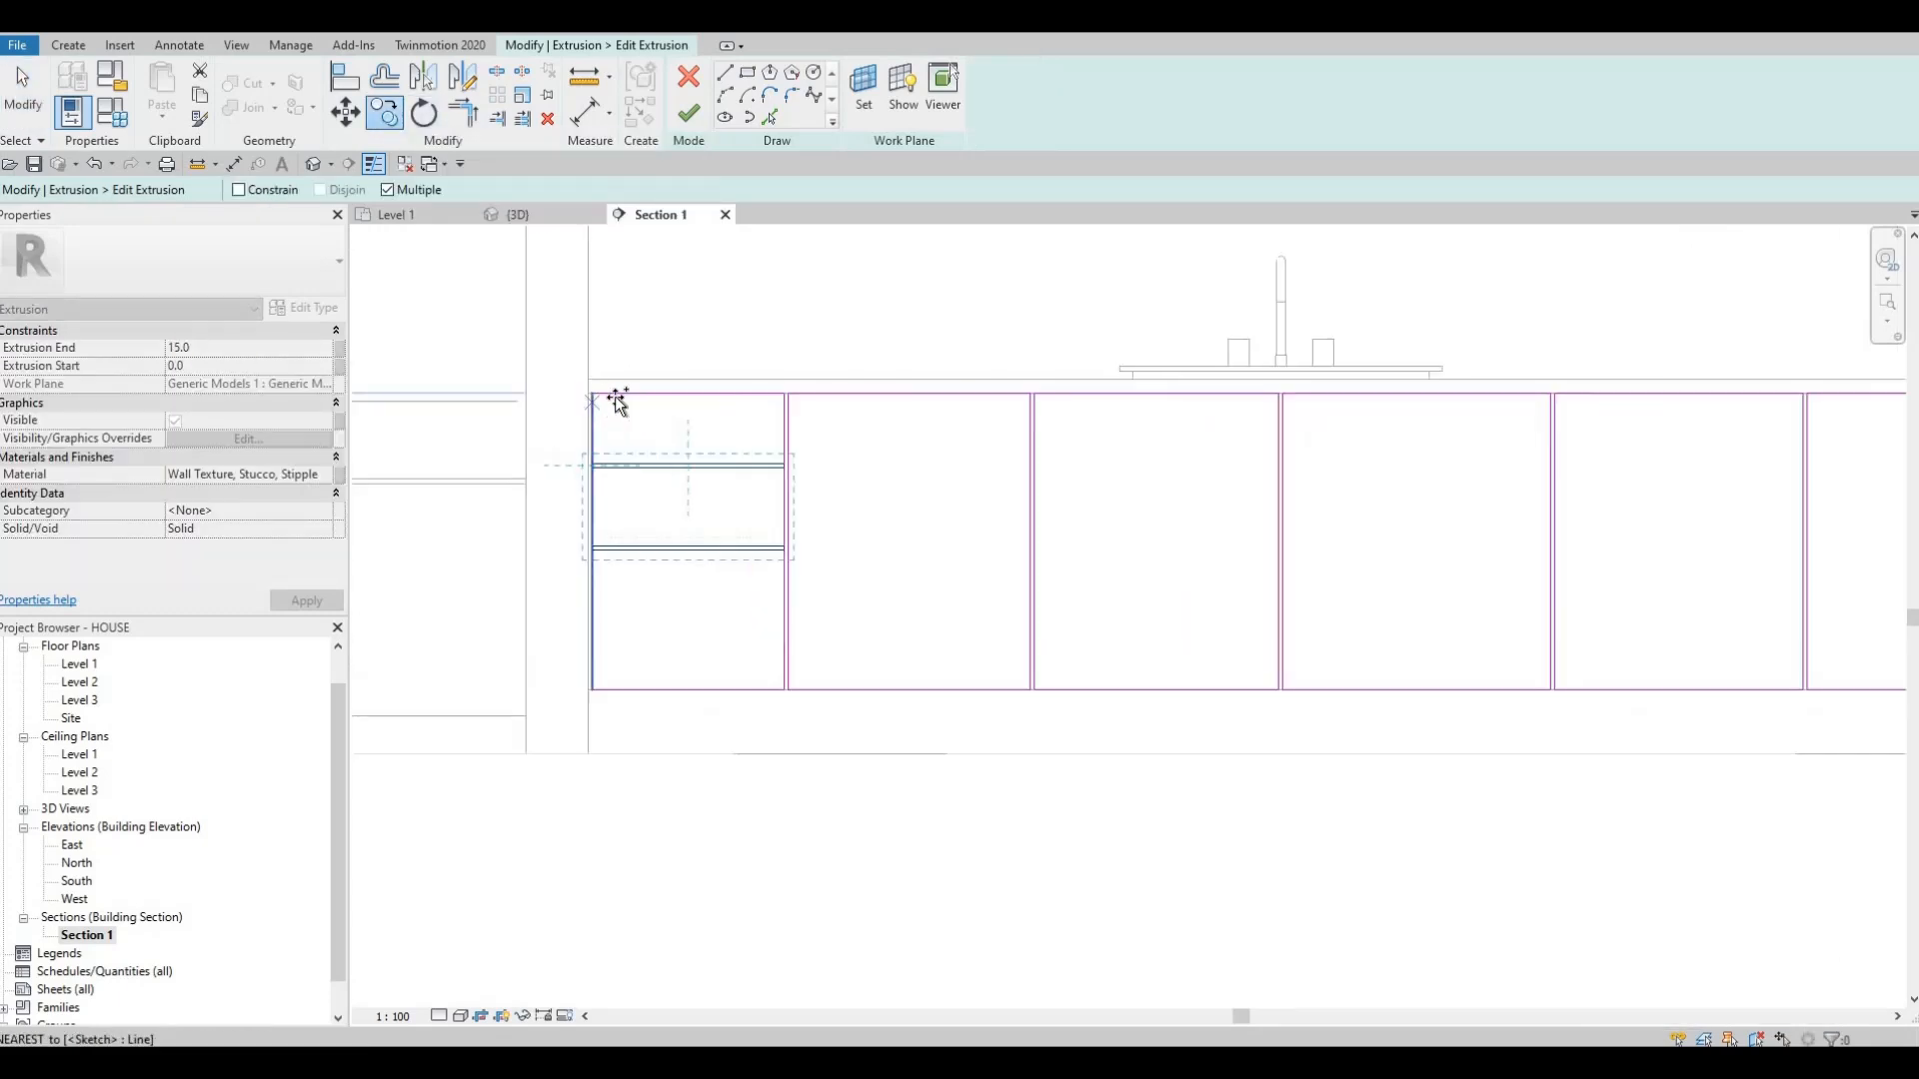
left_click(594, 397)
middle_click_drag(1593, 452, 868, 452)
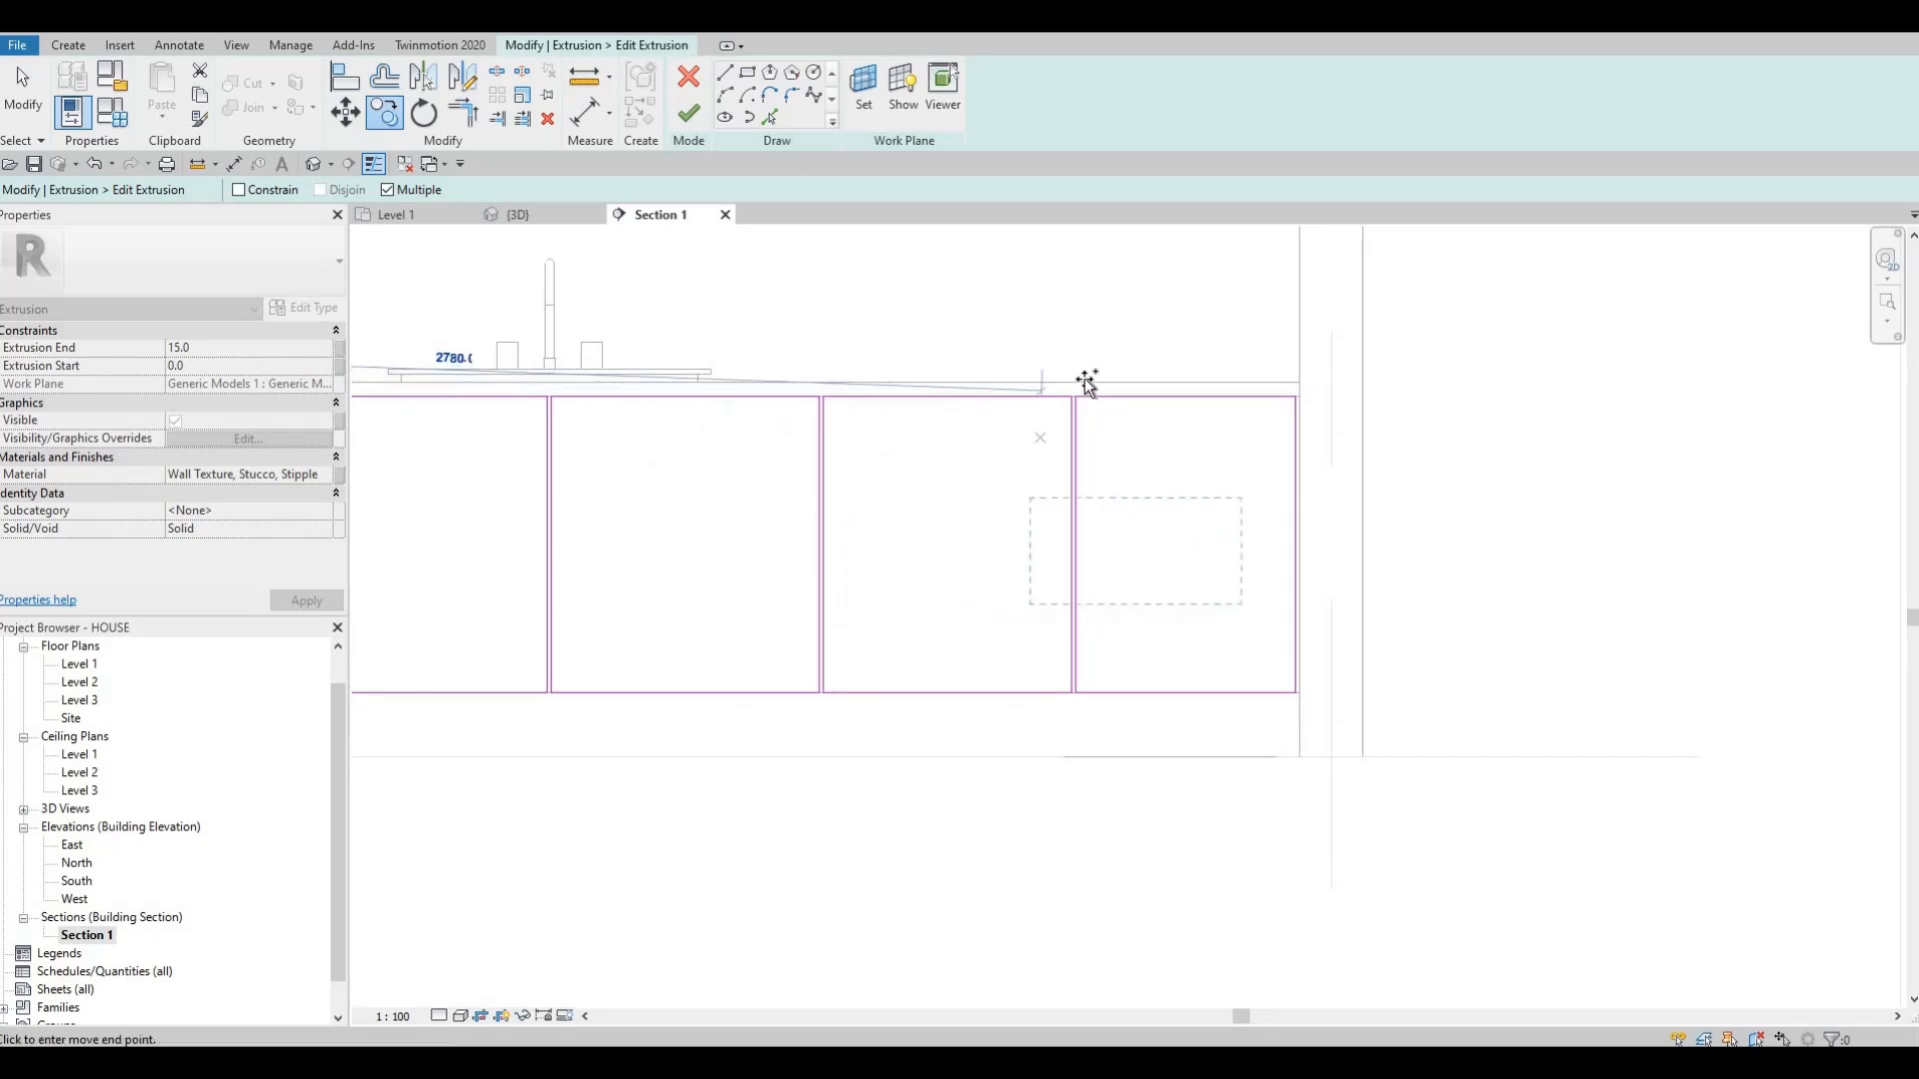
scroll(1088, 383, "up", 2)
left_click(1081, 376)
middle_click_drag(1097, 539, 762, 517)
key("Escape")
key("Escape")
- Nudge the right end lines of both gap rectangles in the rightmost panel 15 increments to the right, past the panel's edge
scroll(1054, 479, "up", 2)
left_click_drag(1079, 726, 1080, 725)
key("Right")
key("Right")
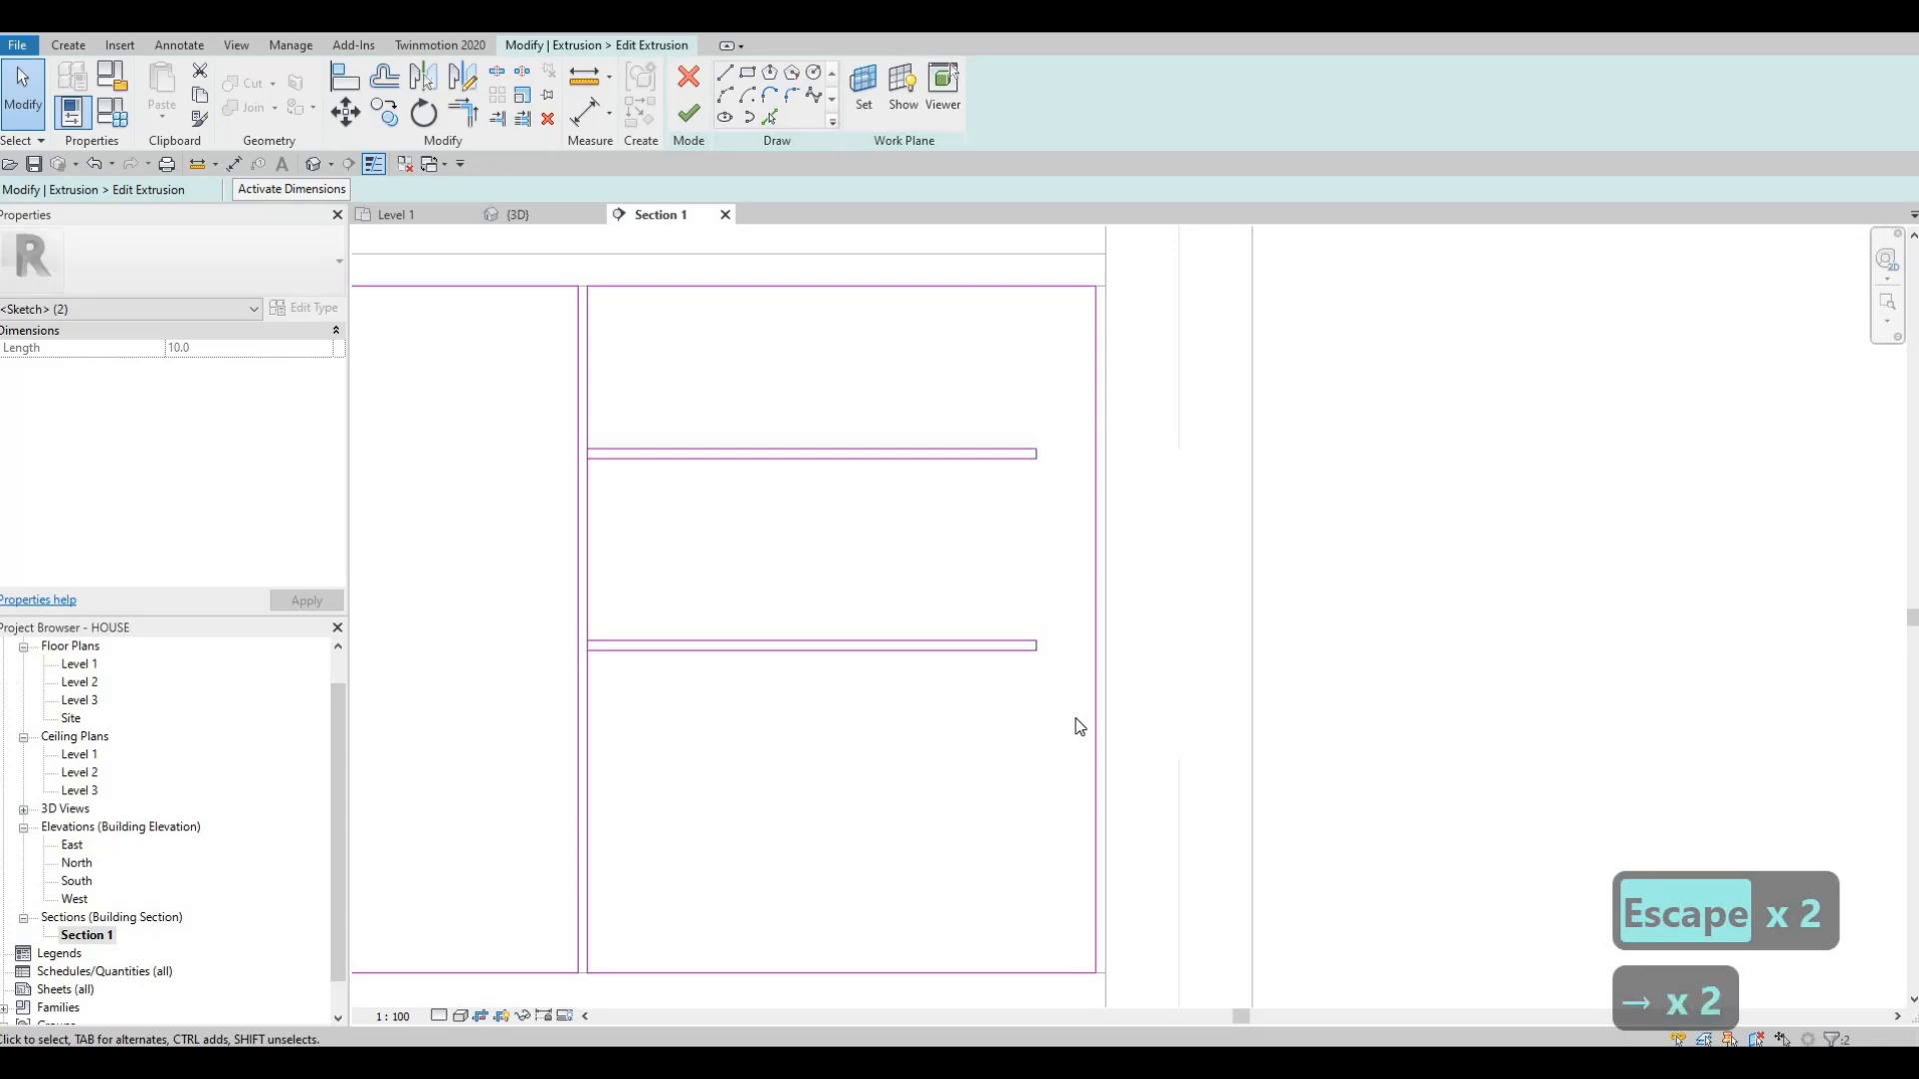
key("Right")
key("Right")
key("Right")
key("Right")
key("Right")
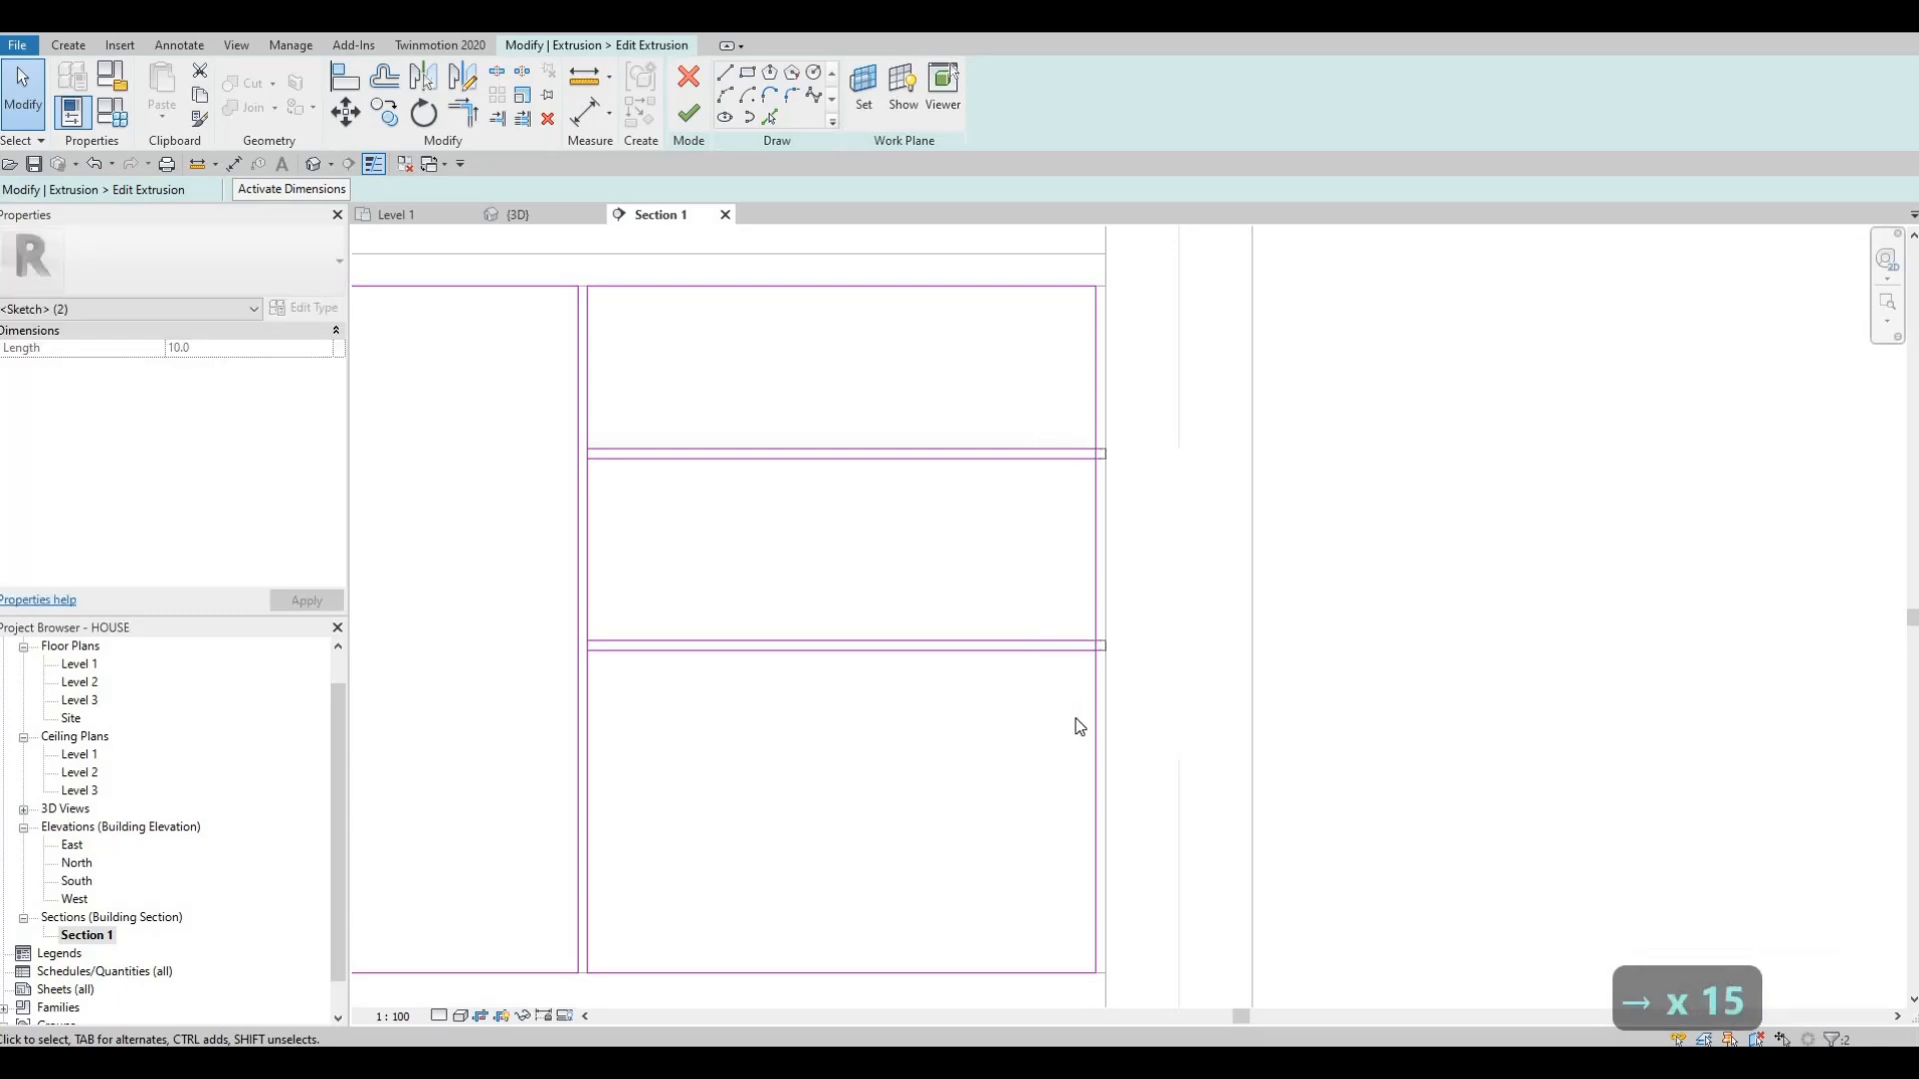
key("Escape")
key("Escape")
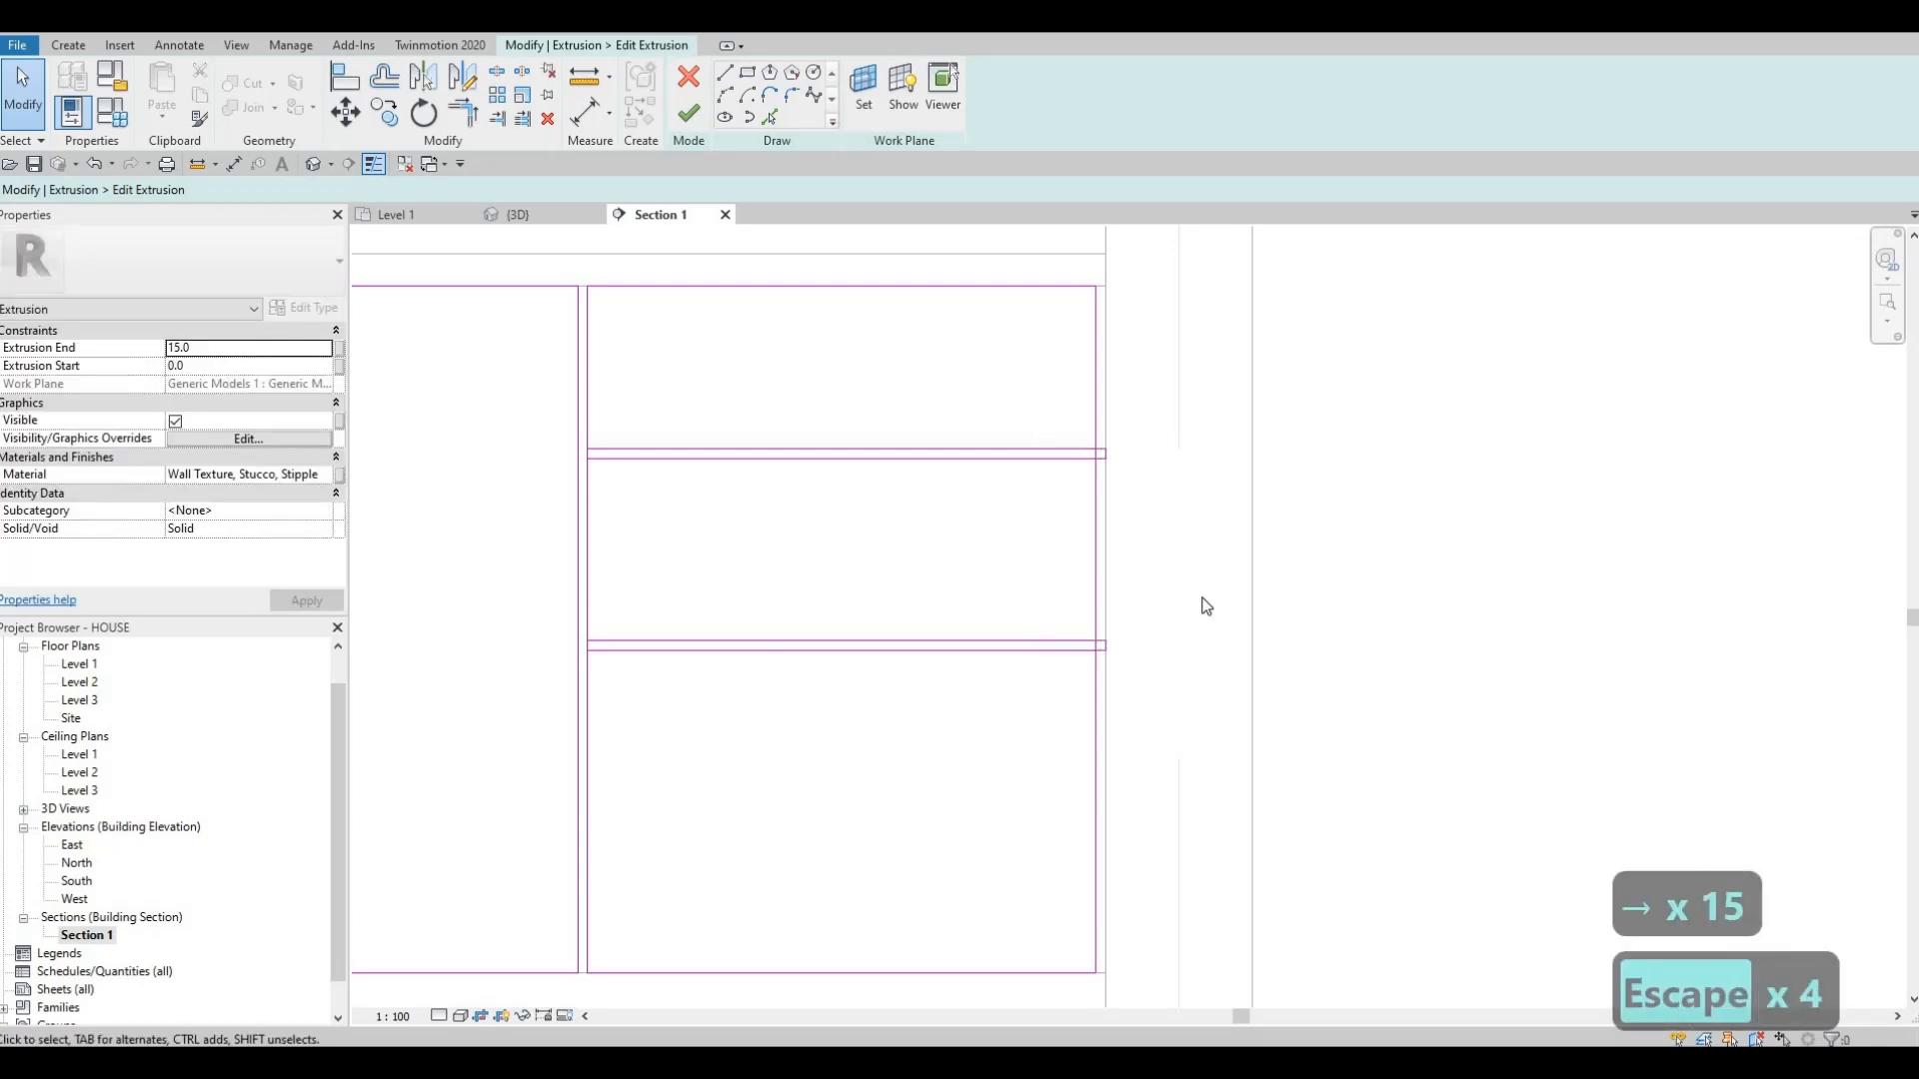
- Delete the short vertical end lines on both sides of the two gap rectangles in the leftmost panel
scroll(1206, 606, "down", 3)
middle_click_drag(660, 508, 1080, 512)
scroll(1080, 512, "down", 3)
middle_click_drag(673, 574, 1416, 577)
scroll(1416, 577, "down", 1)
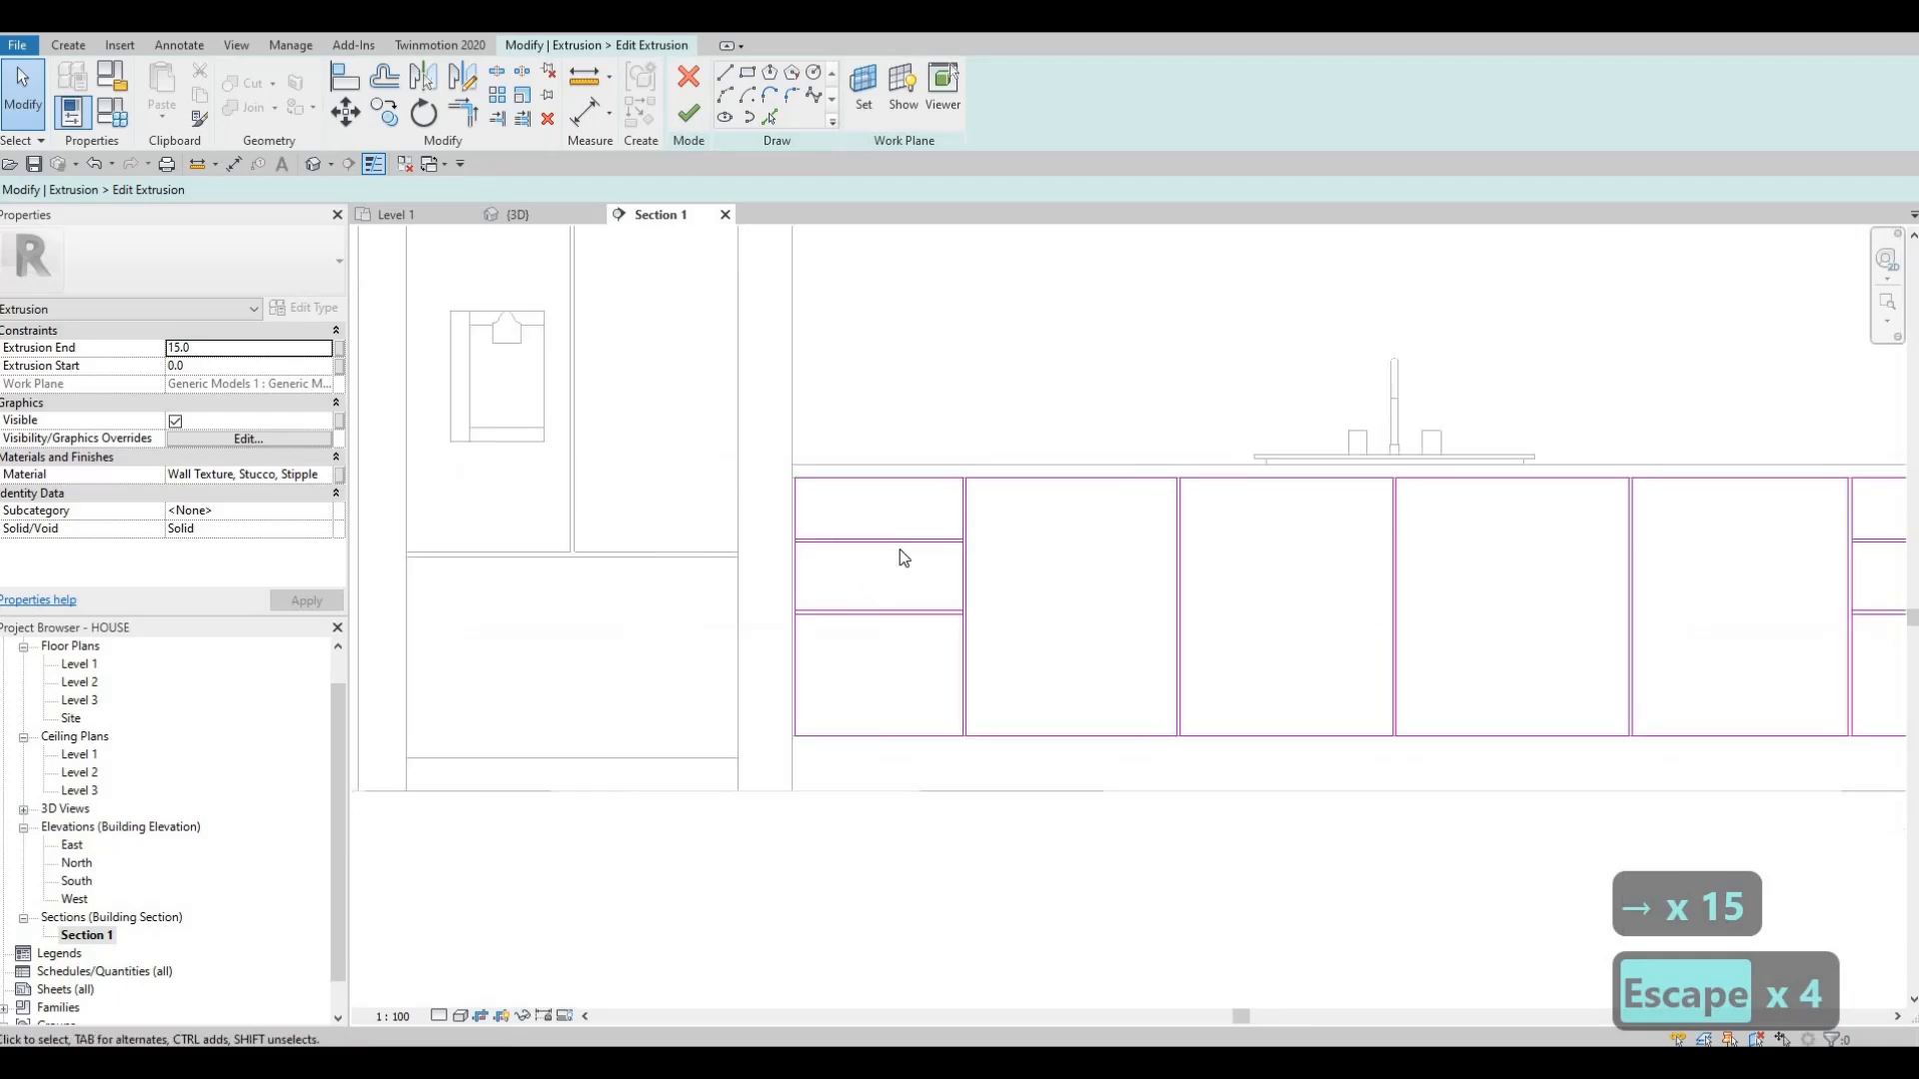
scroll(904, 558, "up", 4)
left_click_drag(579, 449, 745, 840)
key("Delete")
mouse_move(1075, 454)
left_mouse_down()
mouse_move(1267, 842)
mouse_move(1261, 816)
left_mouse_up()
key("Delete")
- Delete the short vertical end lines on both sides of the two gap rectangles in the rightmost panel
scroll(1146, 707, "down", 4)
mouse_move(979, 537)
middle_mouse_down()
mouse_move(793, 523)
mouse_move(705, 327)
middle_mouse_up()
scroll(889, 602, "up", 2)
left_click_drag(673, 314, 891, 603)
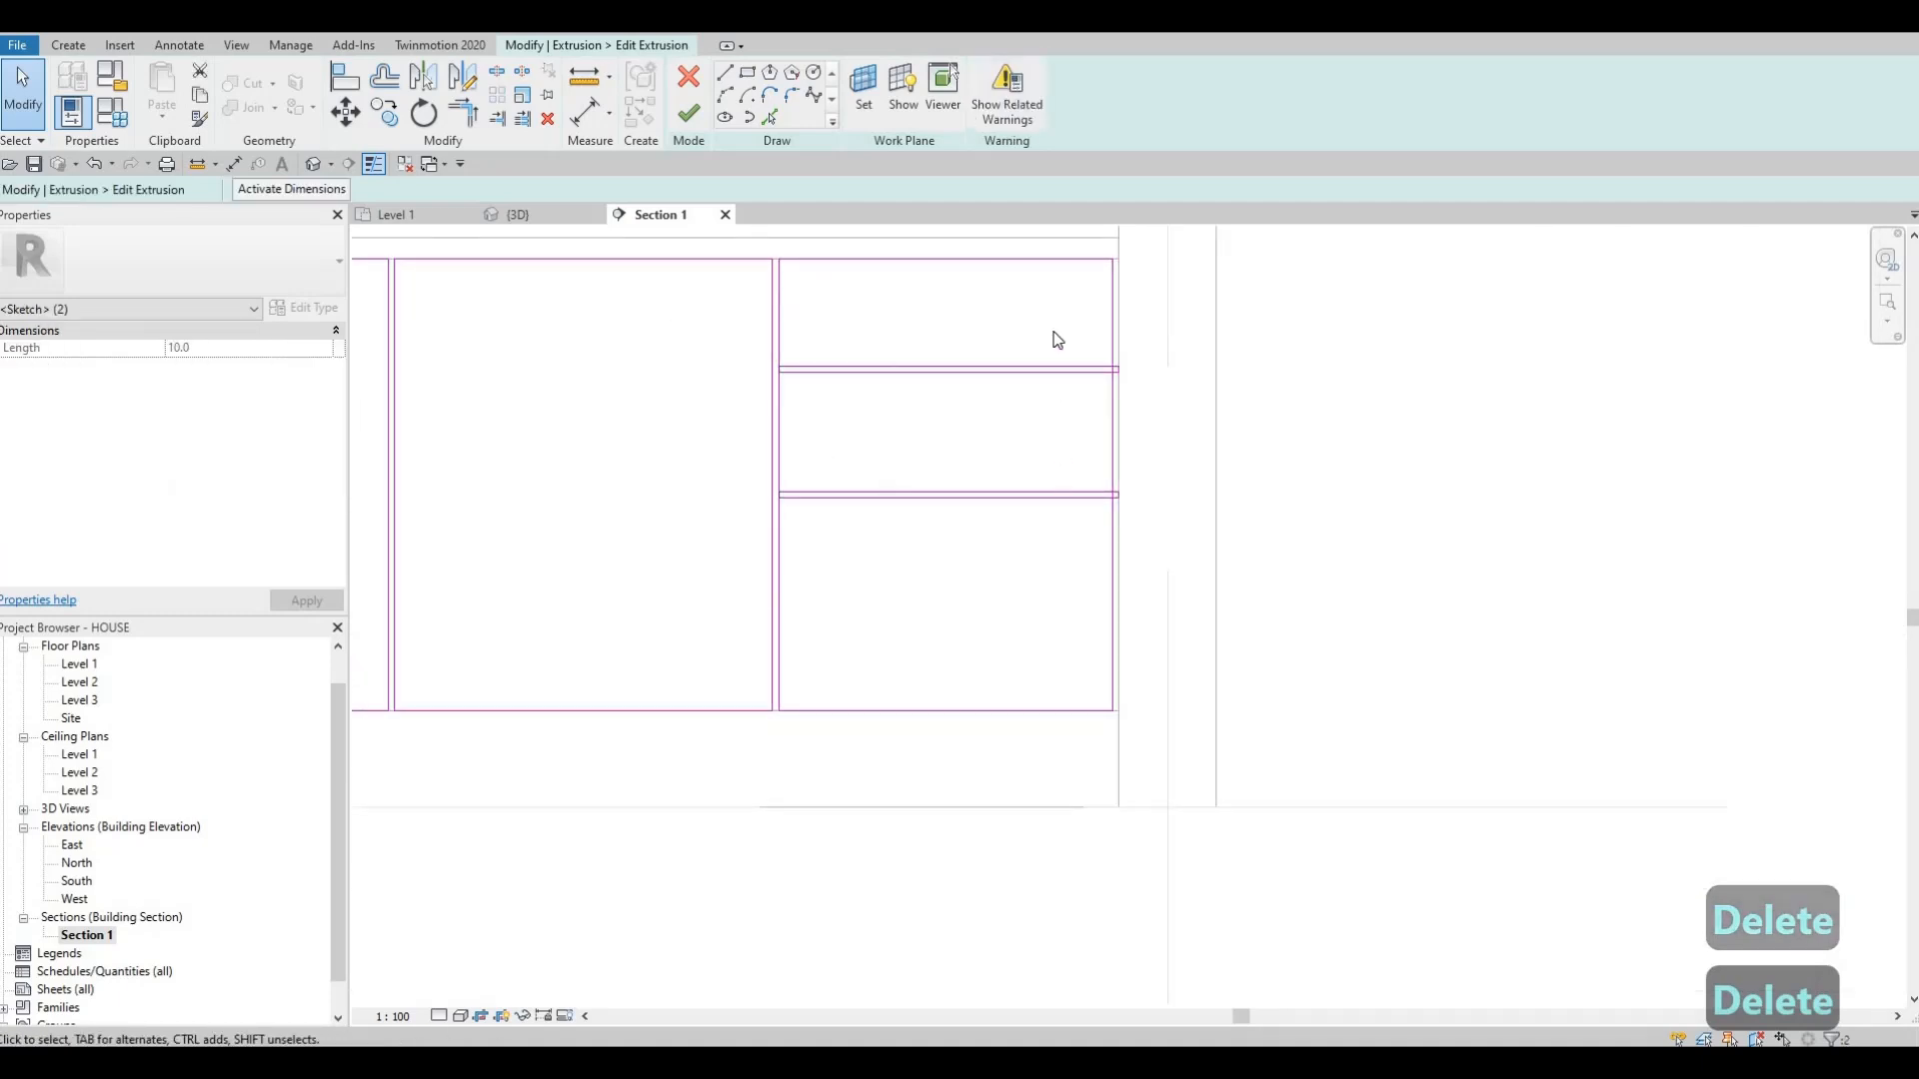
key("Delete")
left_click_drag(1053, 332, 1219, 531)
key("Delete")
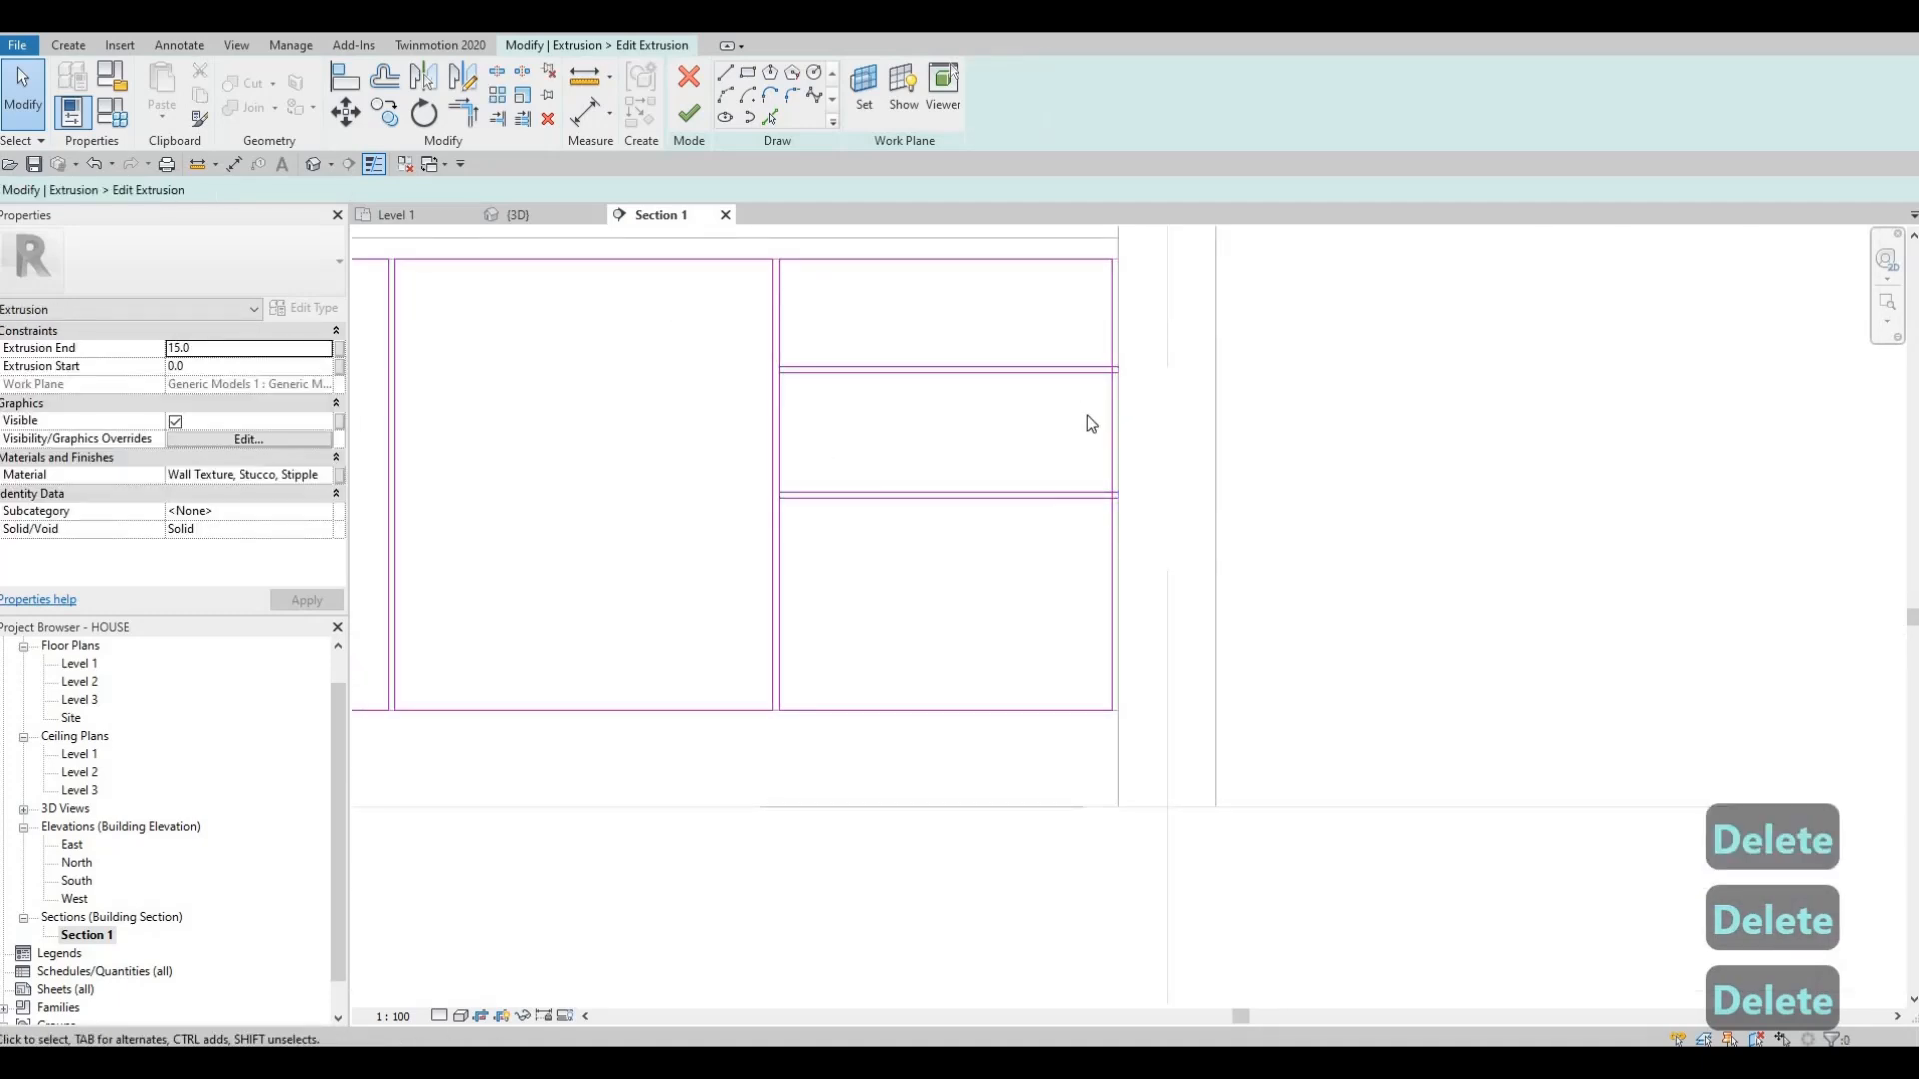
- Split the right edge of the rightmost panel inside each of its two horizontal gaps
scroll(1089, 422, "up", 1)
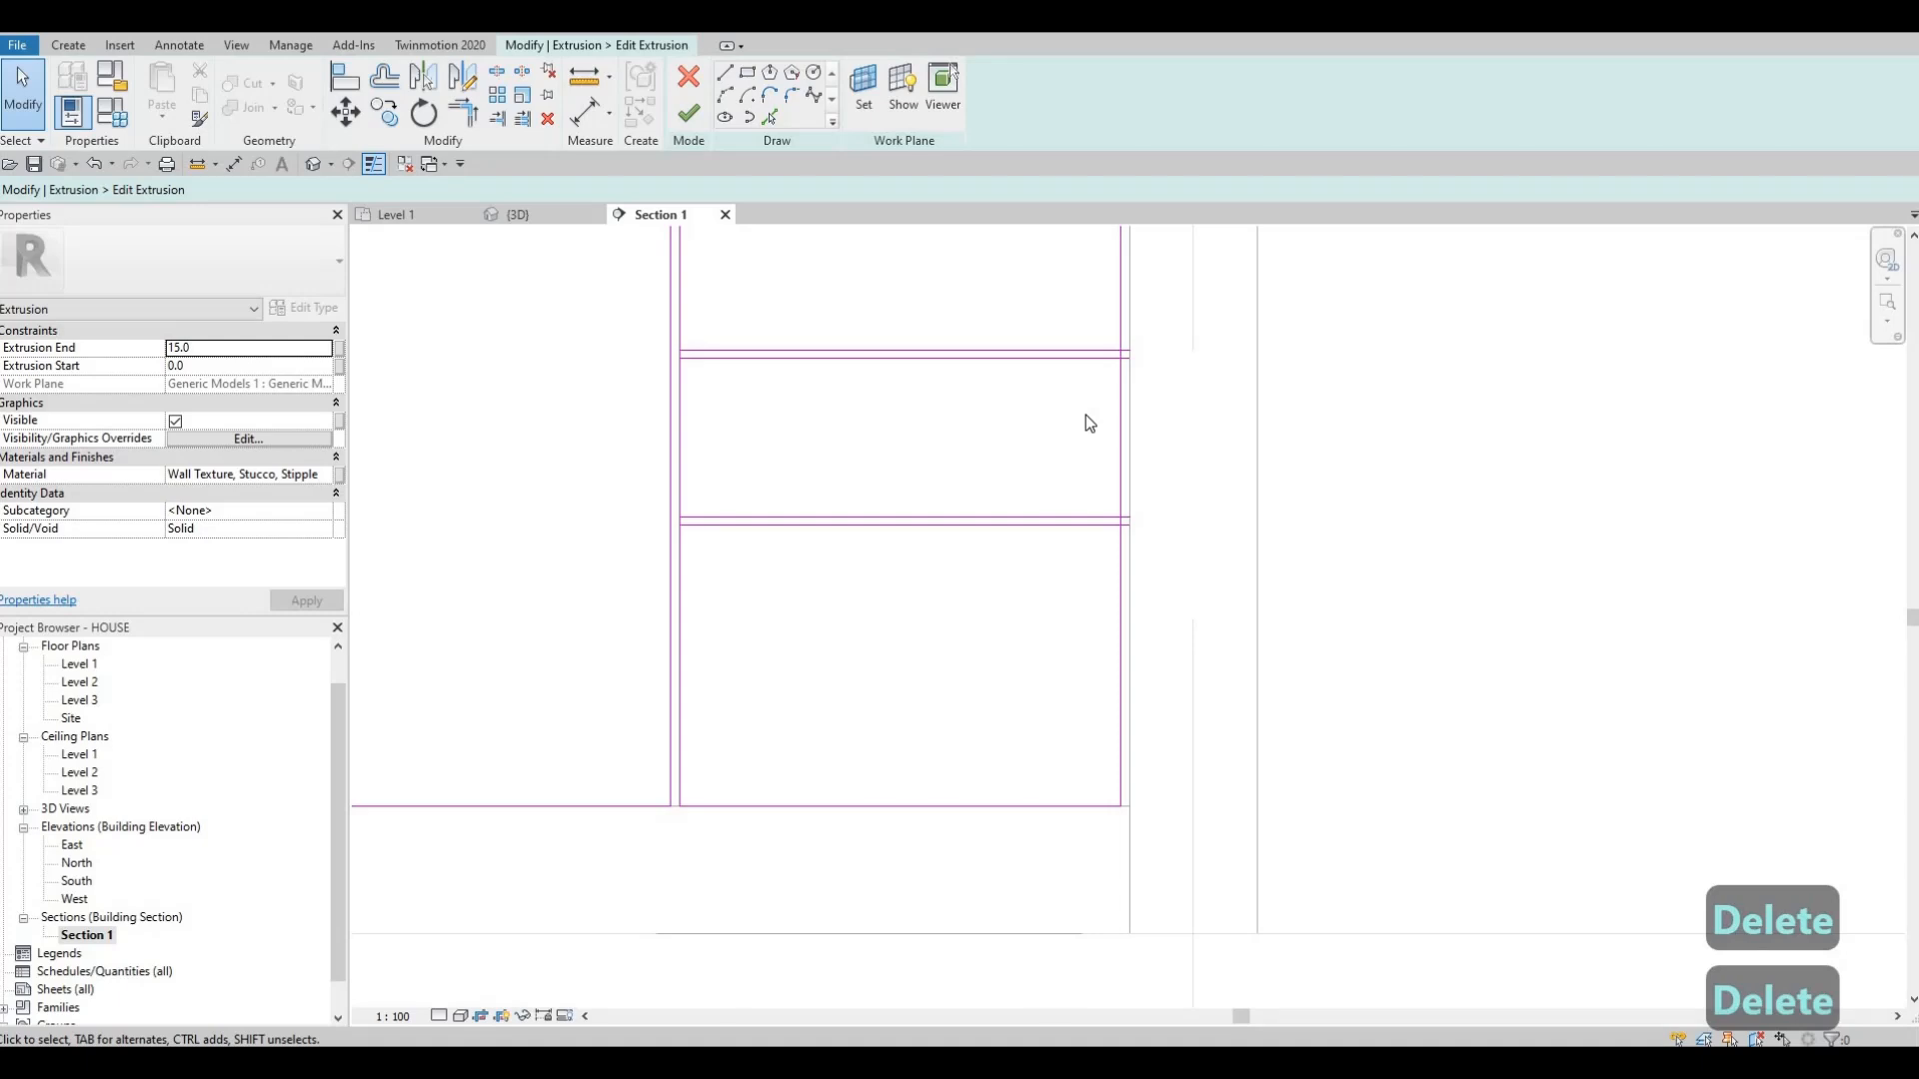
key("s")
key("l")
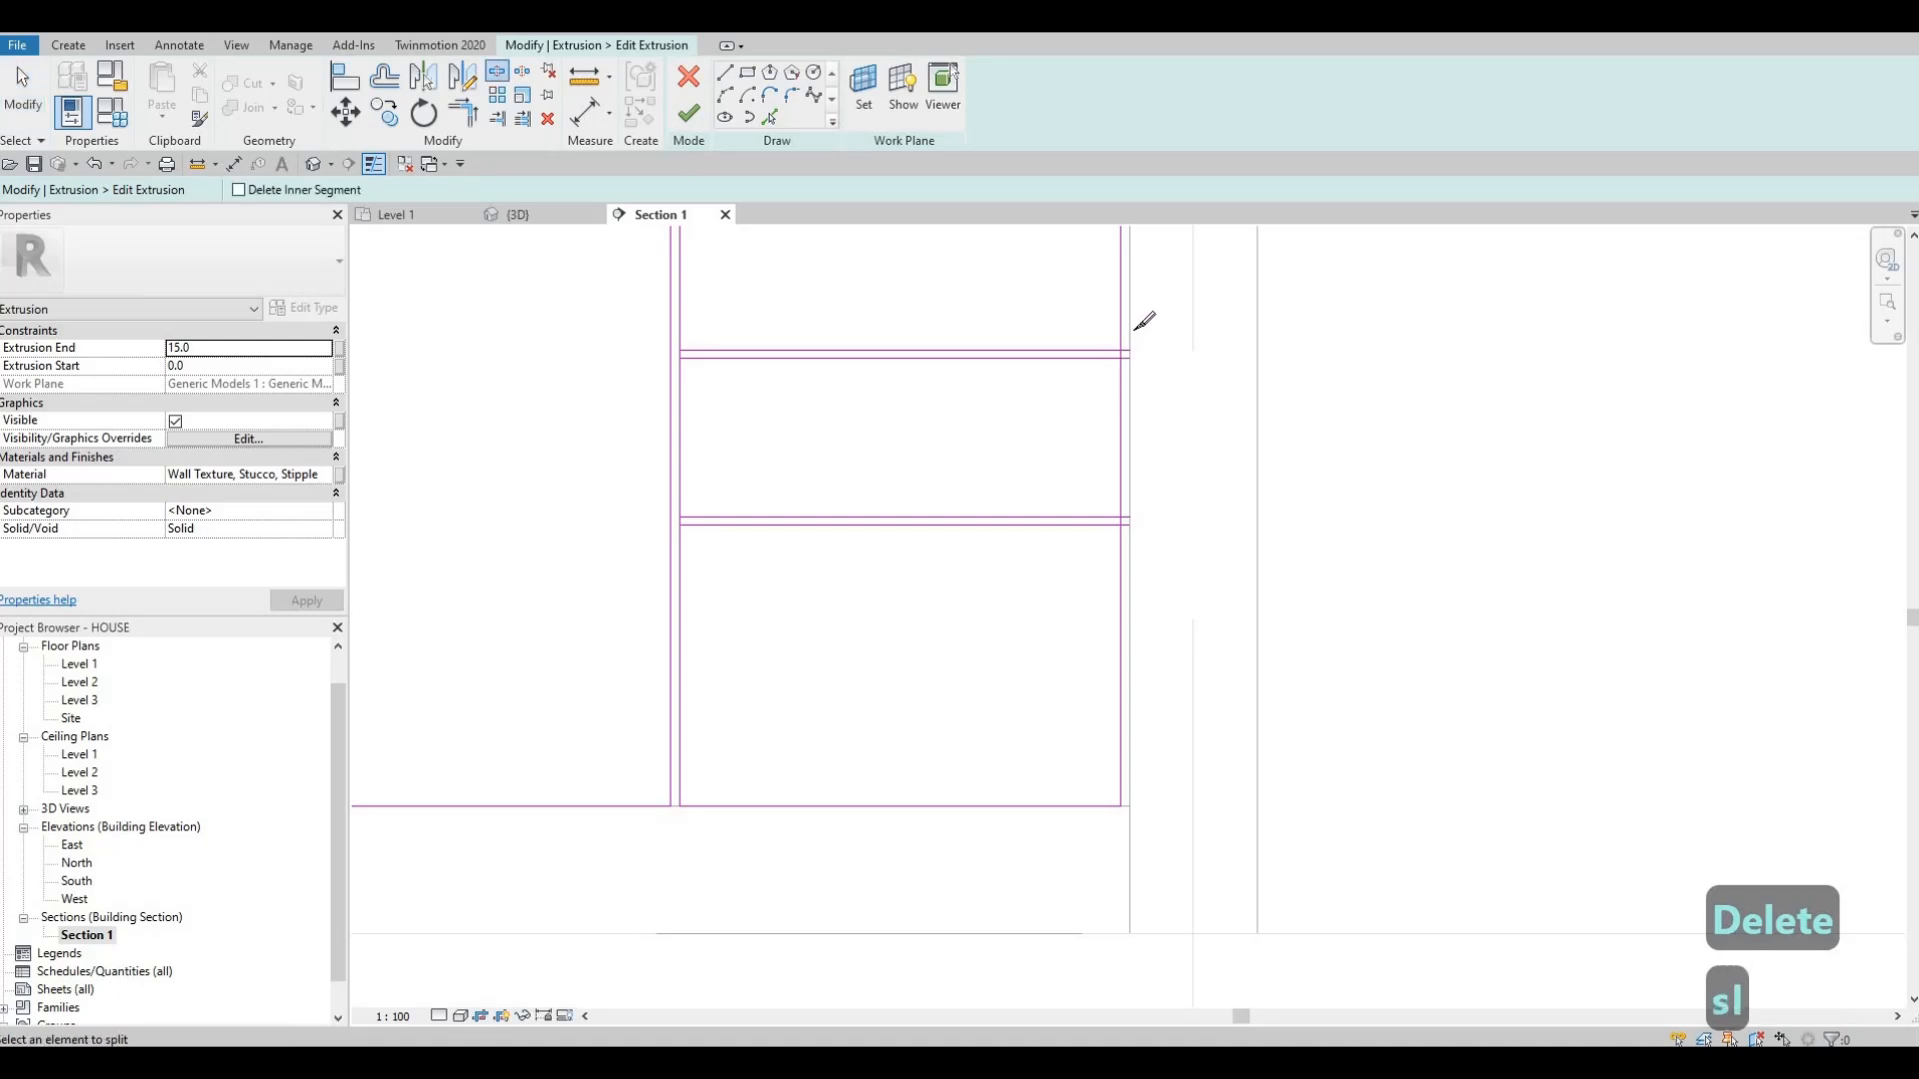
scroll(1143, 317, "up", 2)
left_click(1140, 325)
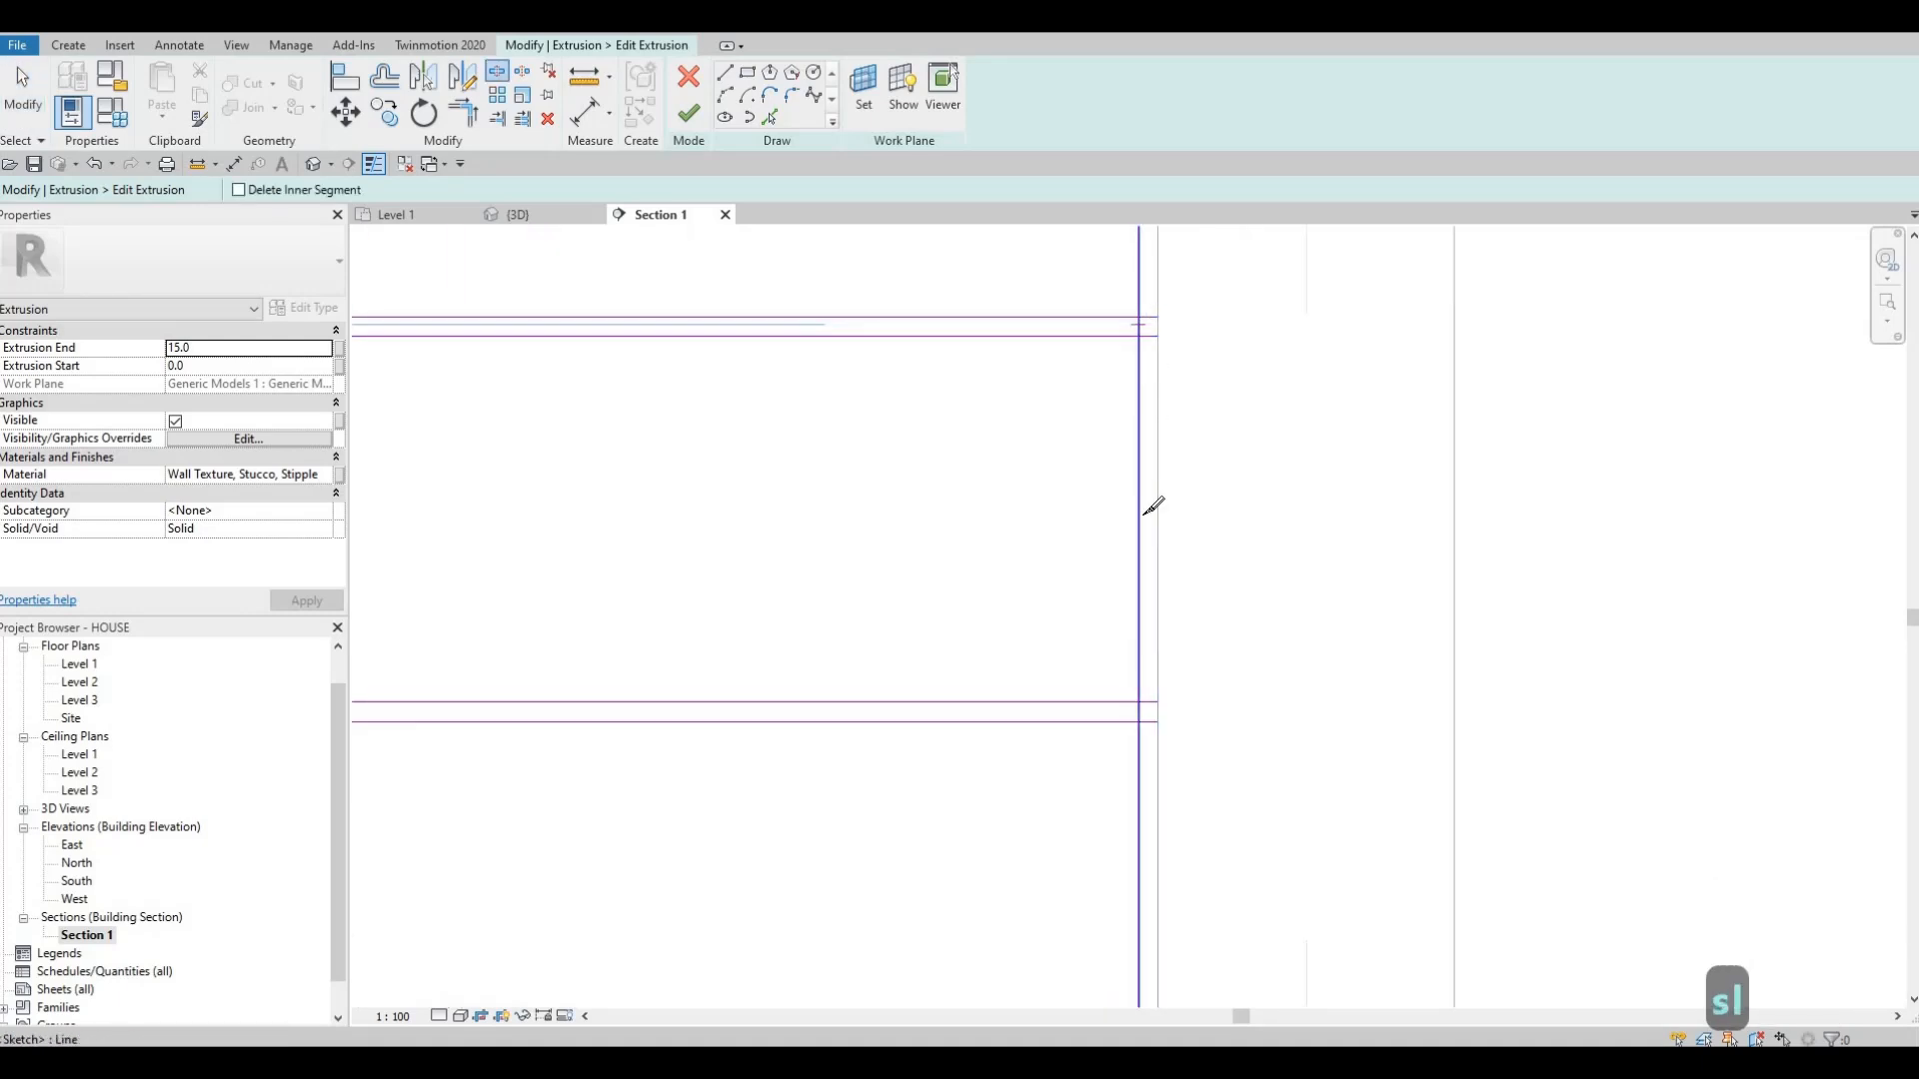
left_click(1139, 710)
- Split the left edge of the rightmost panel inside each of its two horizontal gaps
middle_click_drag(509, 501, 1405, 637)
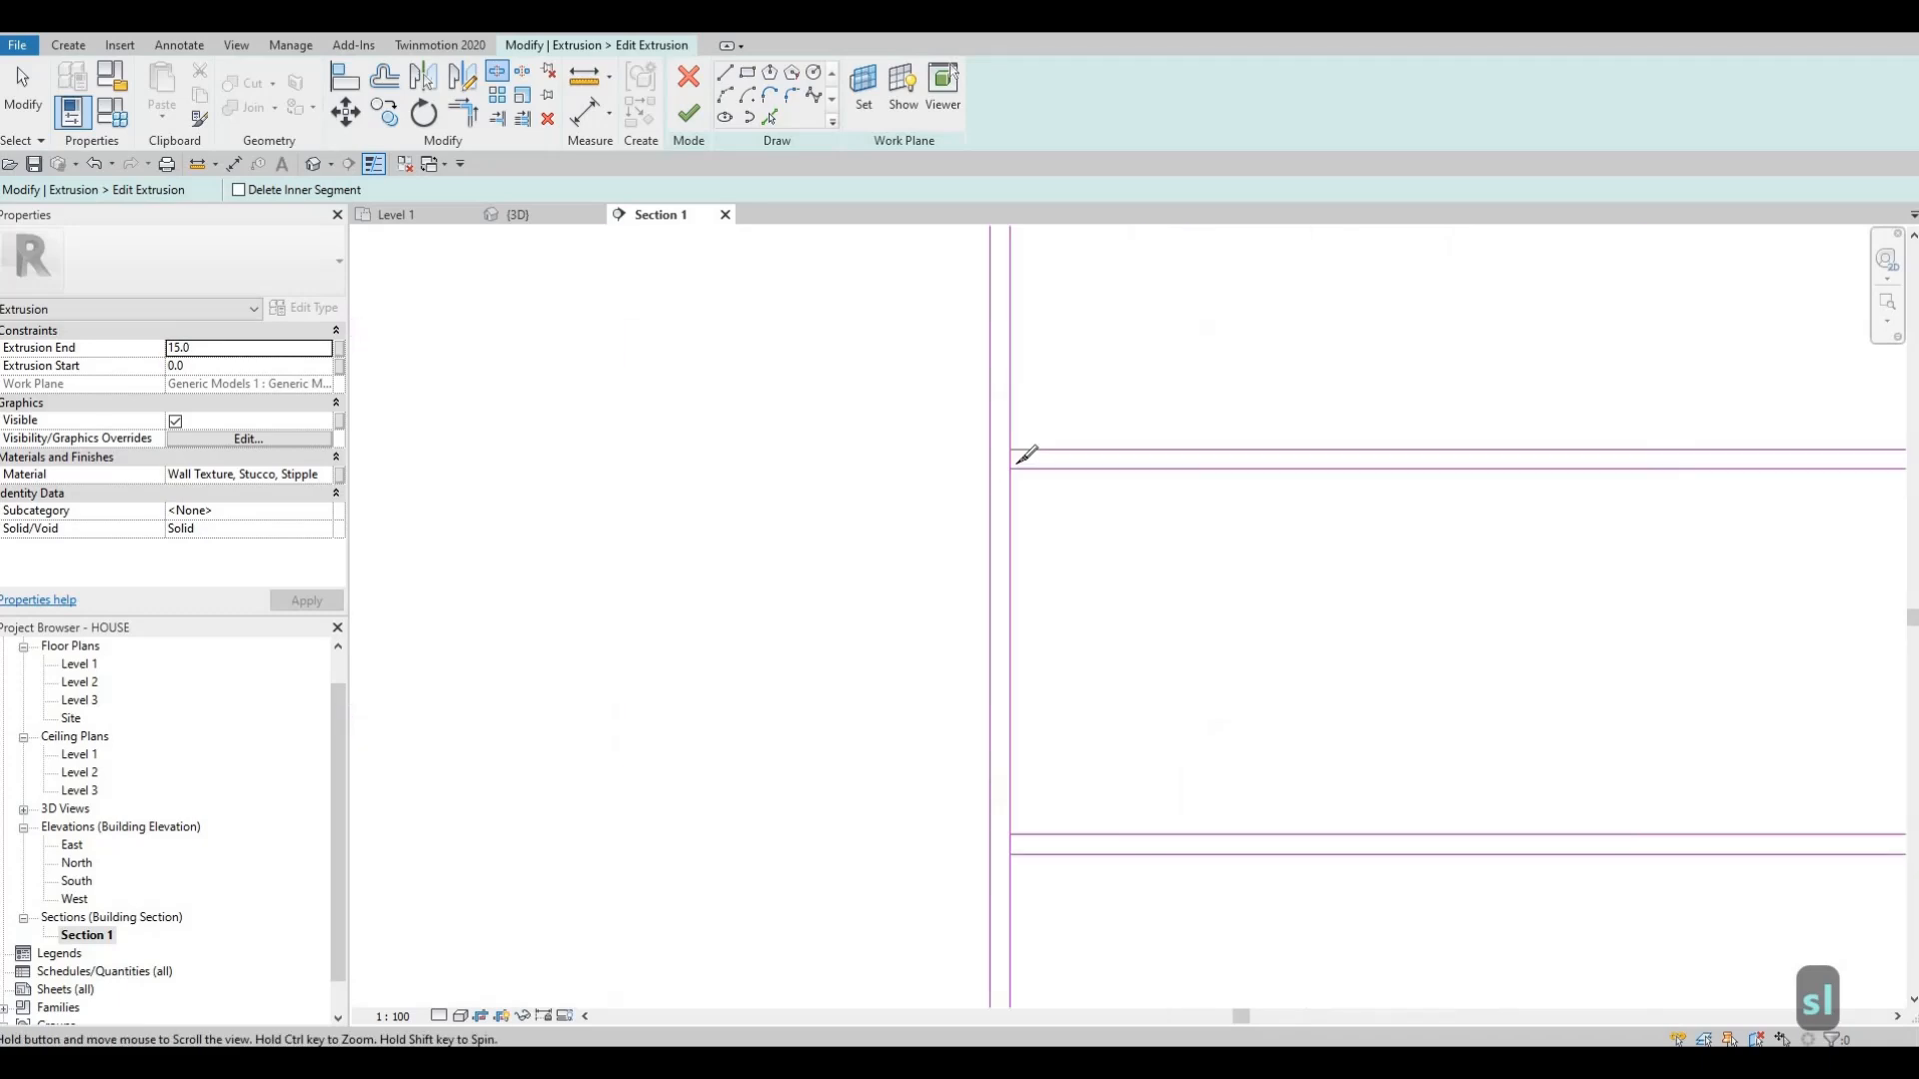
left_click(1010, 456)
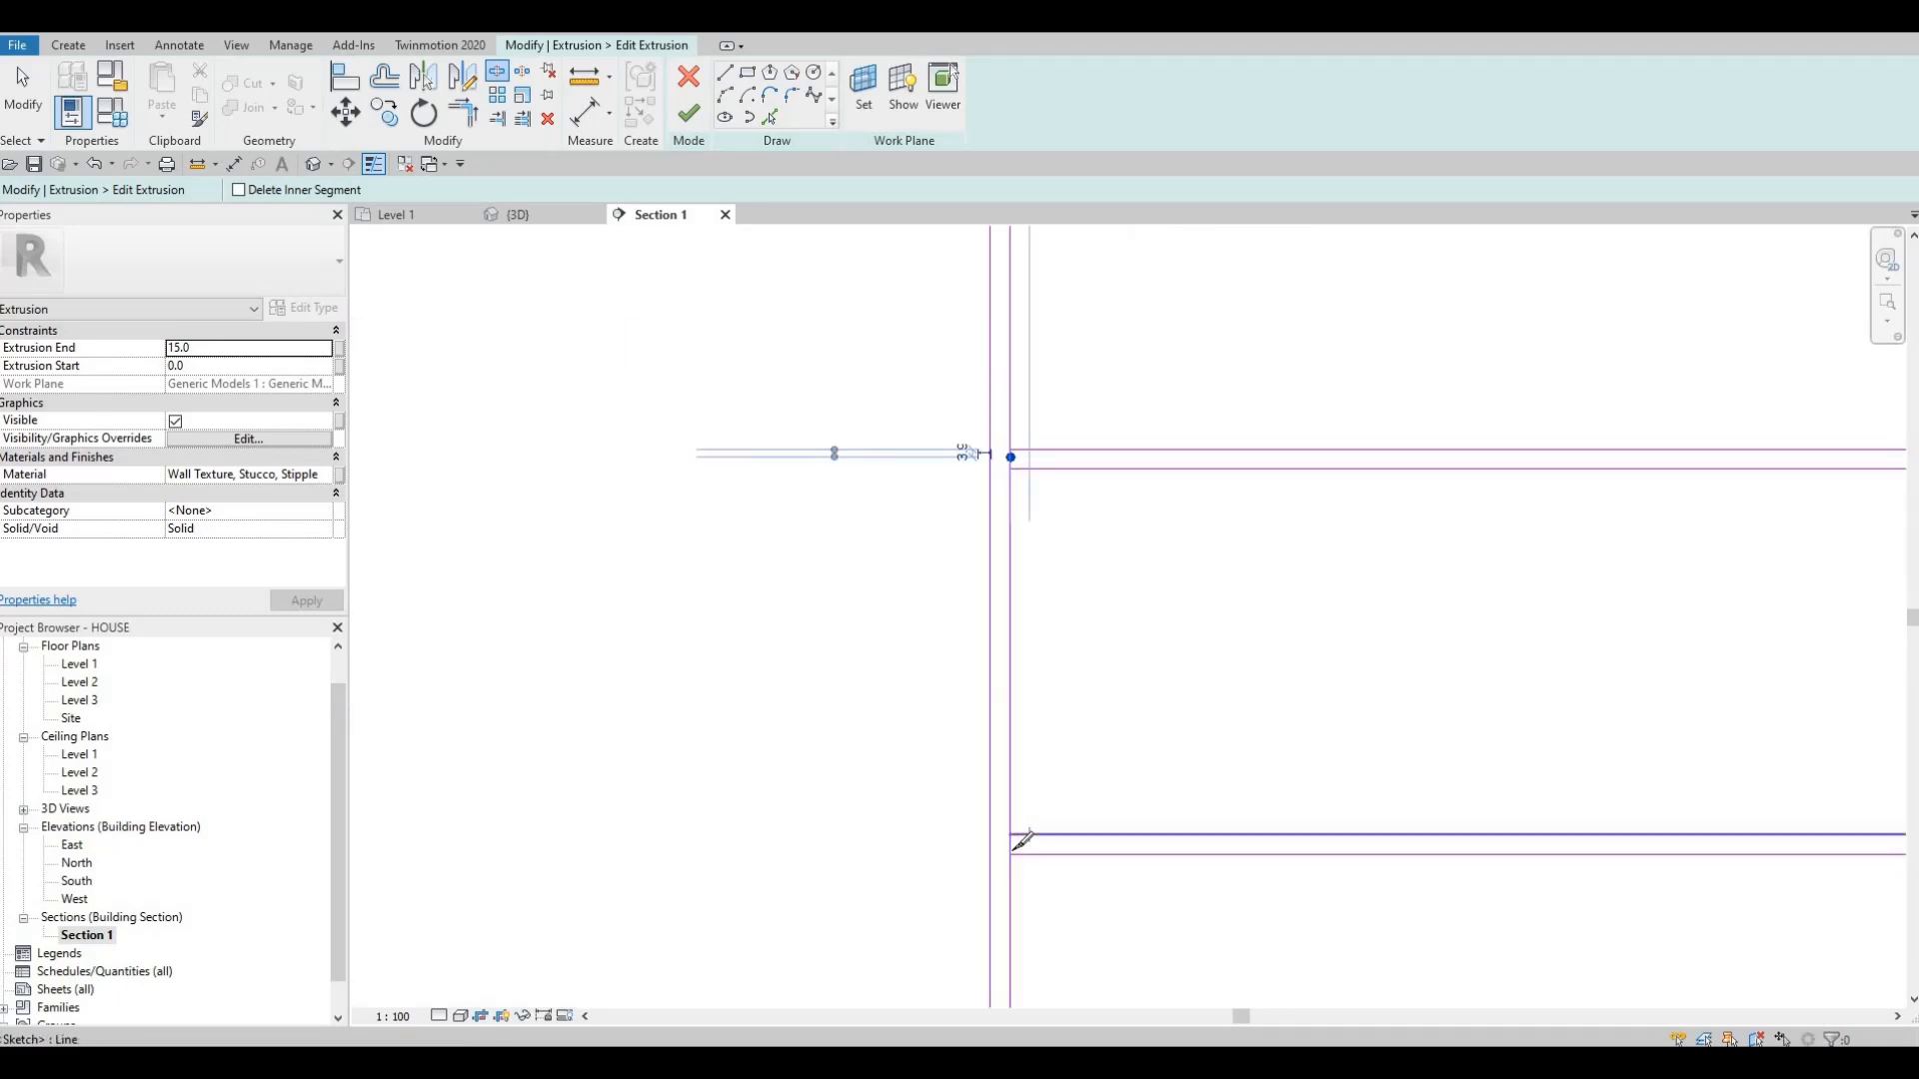
left_click(1009, 842)
middle_click_drag(634, 635, 849, 689)
scroll(838, 625, "down", 5)
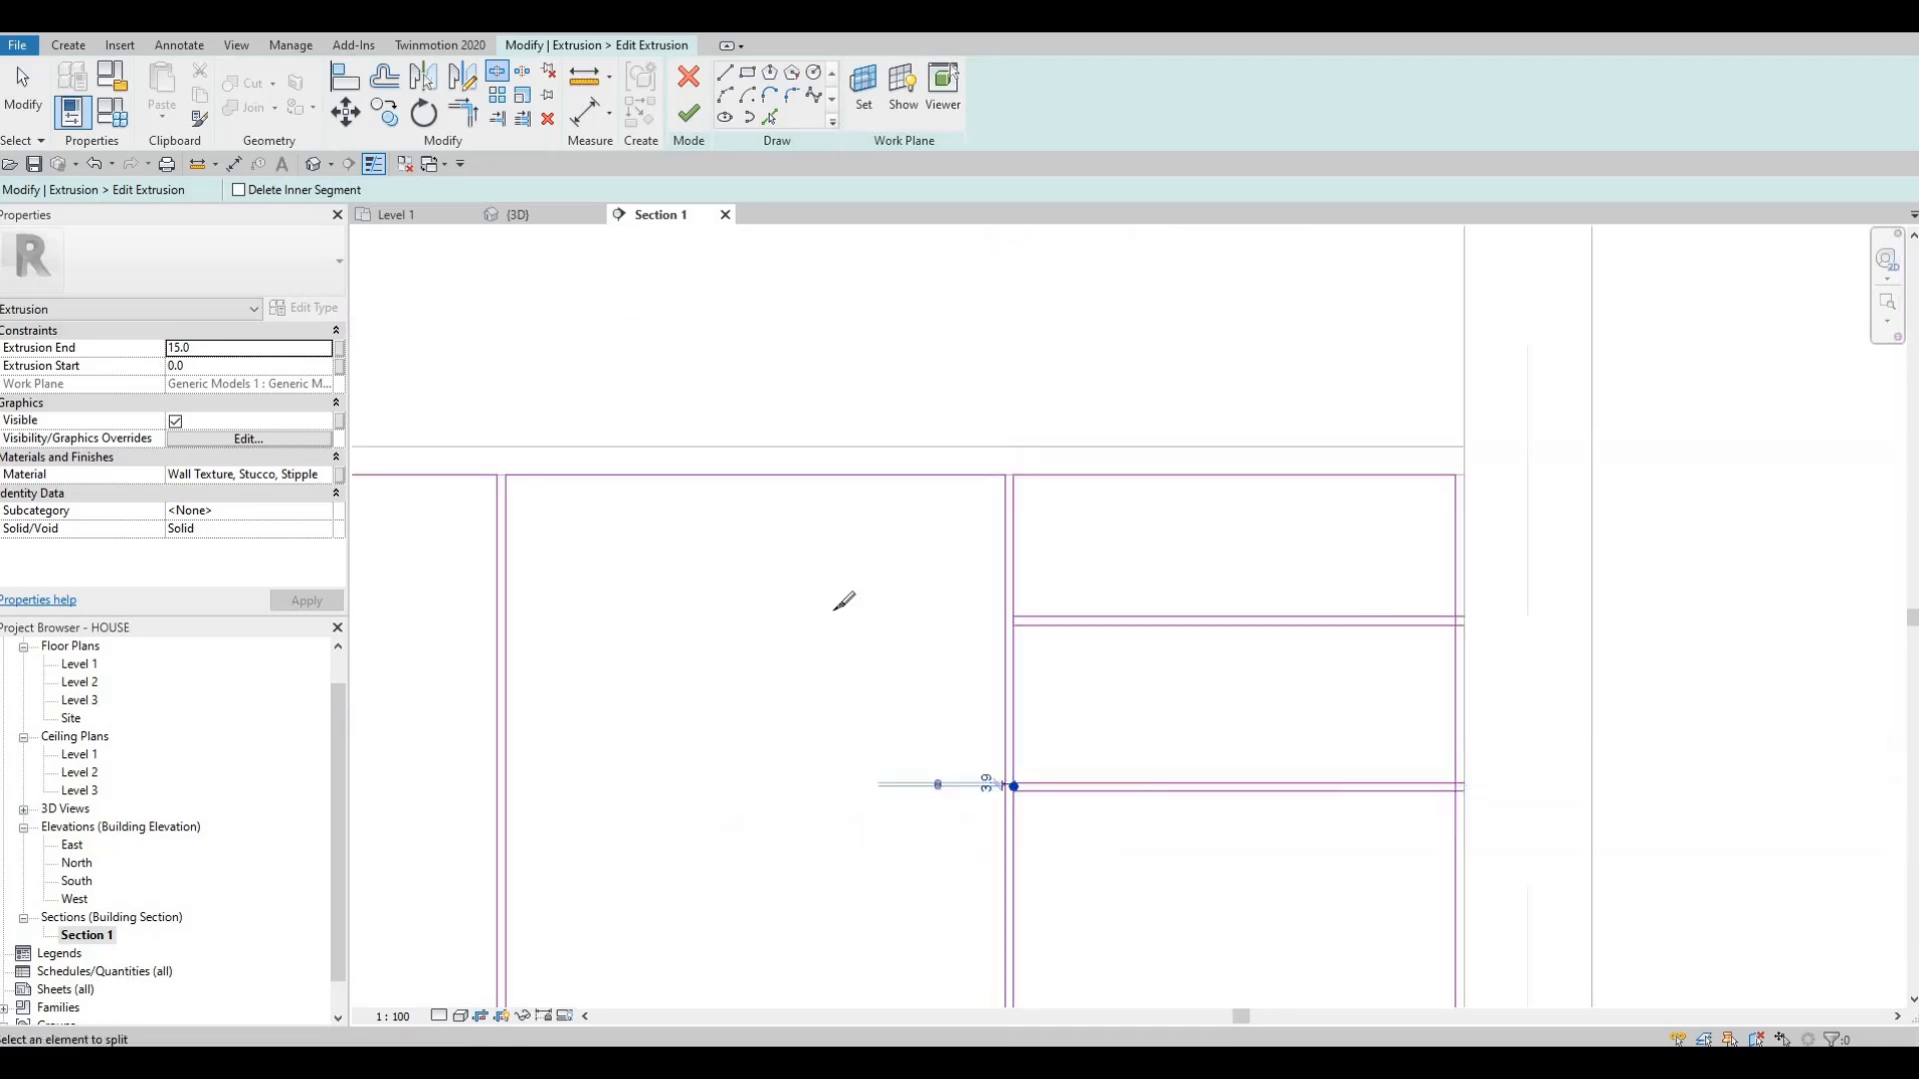
- Split the right edge of the leftmost panel inside each of its two horizontal gaps
mouse_move(430, 620)
middle_mouse_down()
mouse_move(977, 597)
mouse_move(825, 627)
middle_mouse_up()
scroll(710, 620, "up", 5)
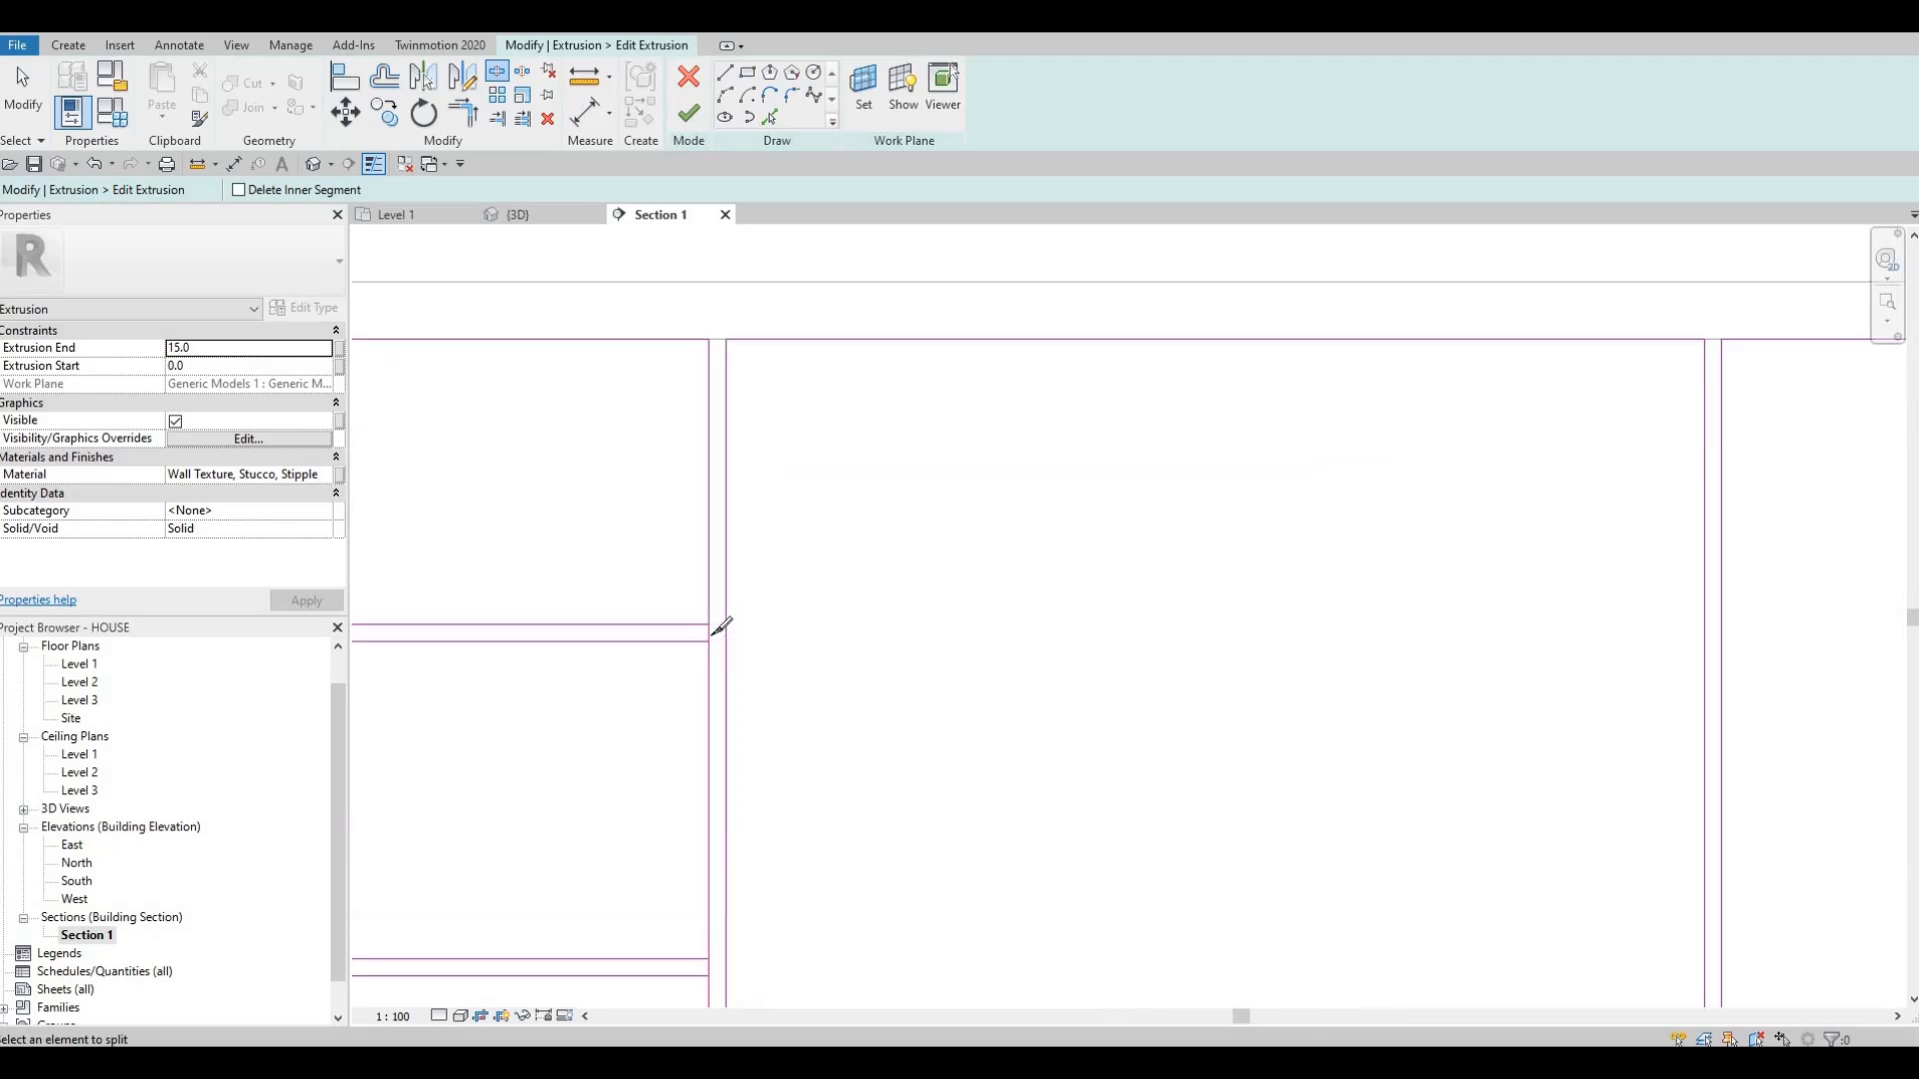
left_click(709, 631)
middle_click_drag(712, 960, 874, 554)
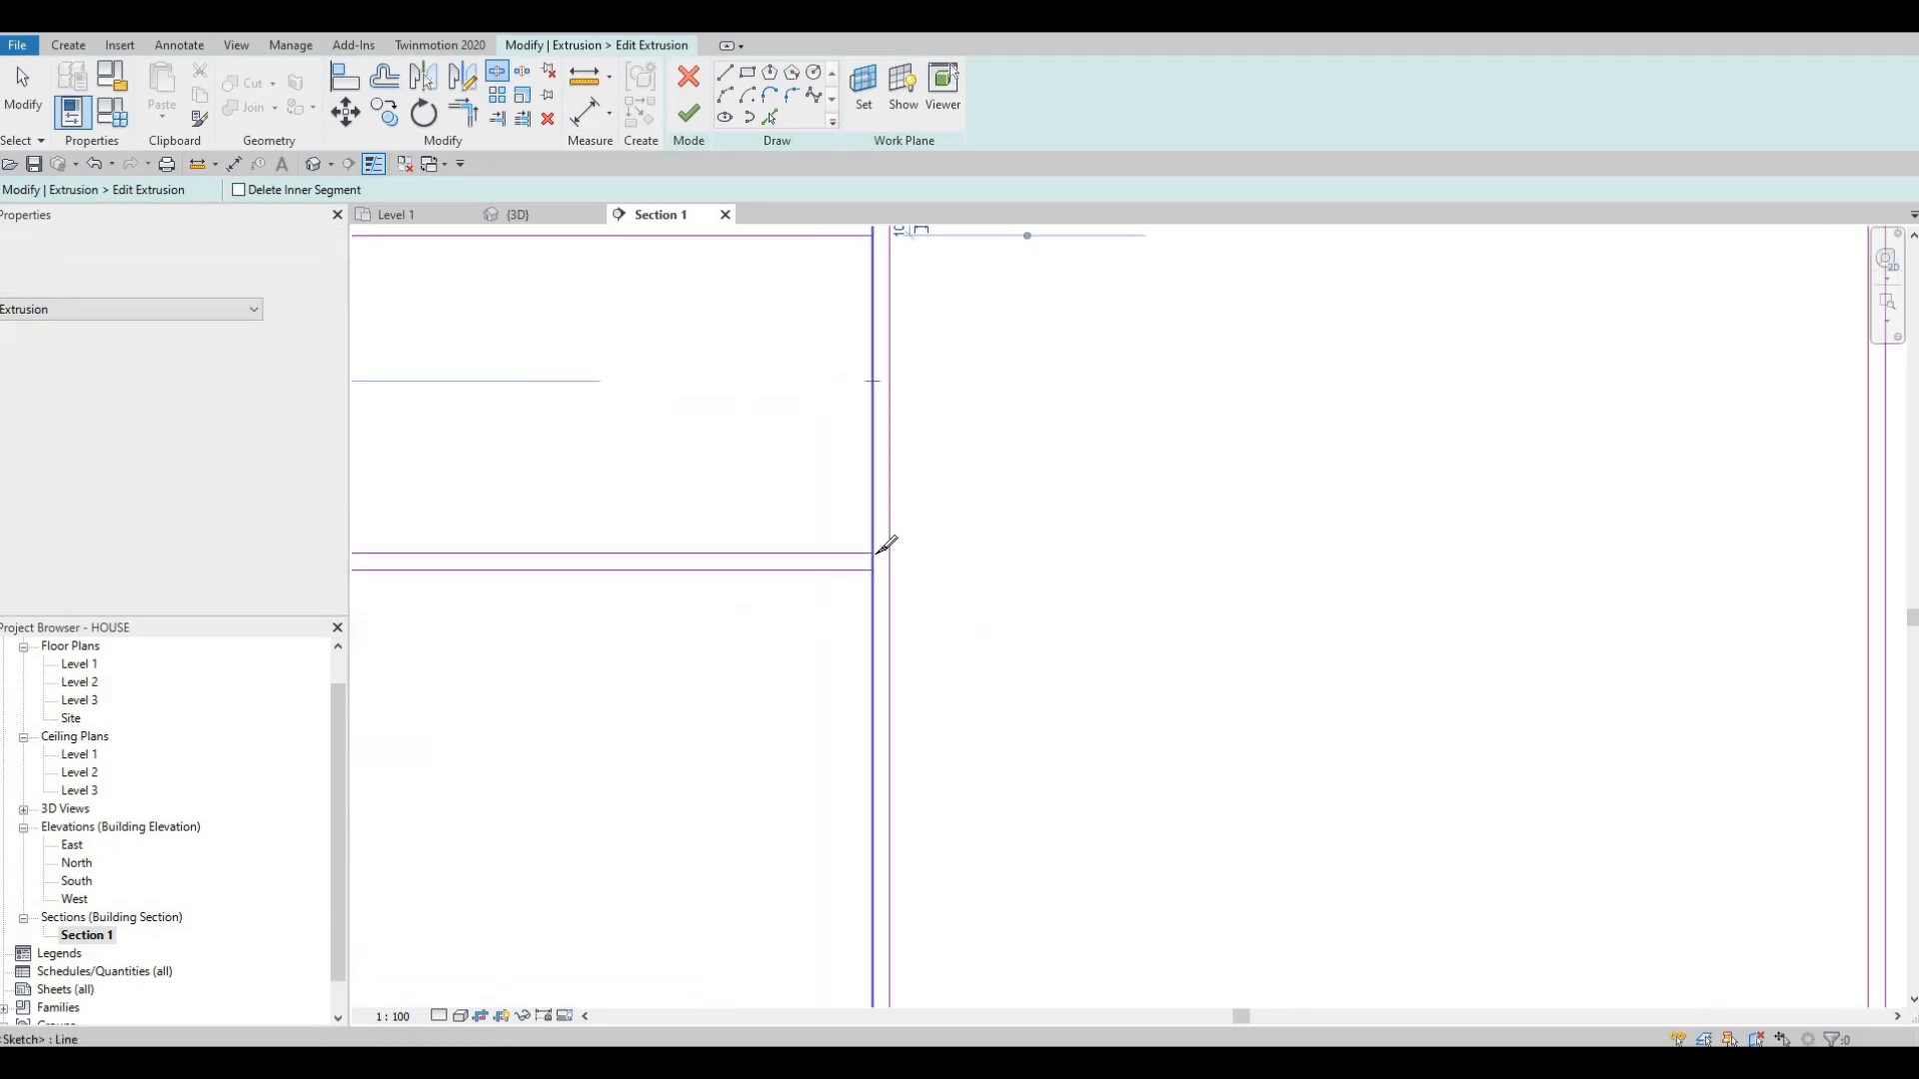
scroll(873, 556, "up", 2)
left_click(885, 555)
scroll(837, 556, "down", 2)
middle_click_drag(751, 538, 1371, 626)
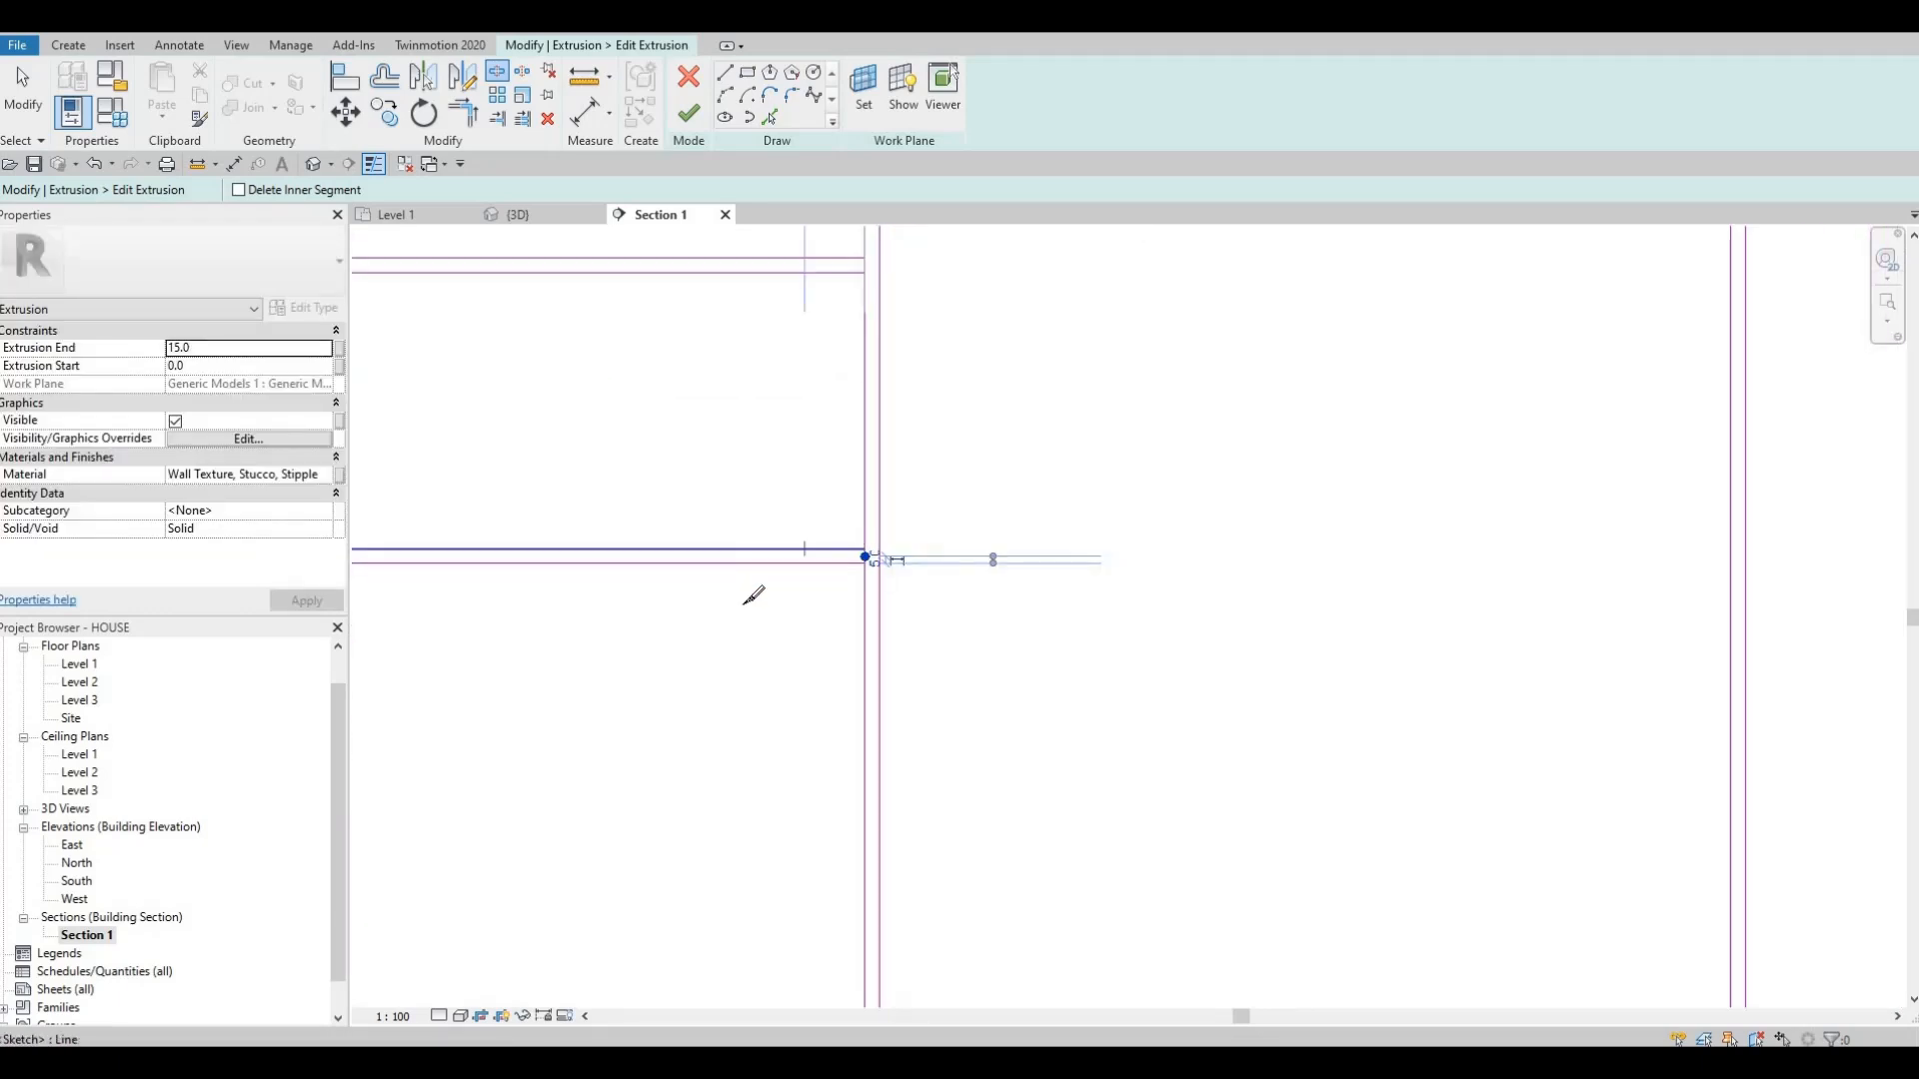
- Split the left edge of the leftmost panel inside its two horizontal gaps and end the Split command
scroll(798, 645, "up", 1)
scroll(792, 648, "up", 1)
left_click(790, 637)
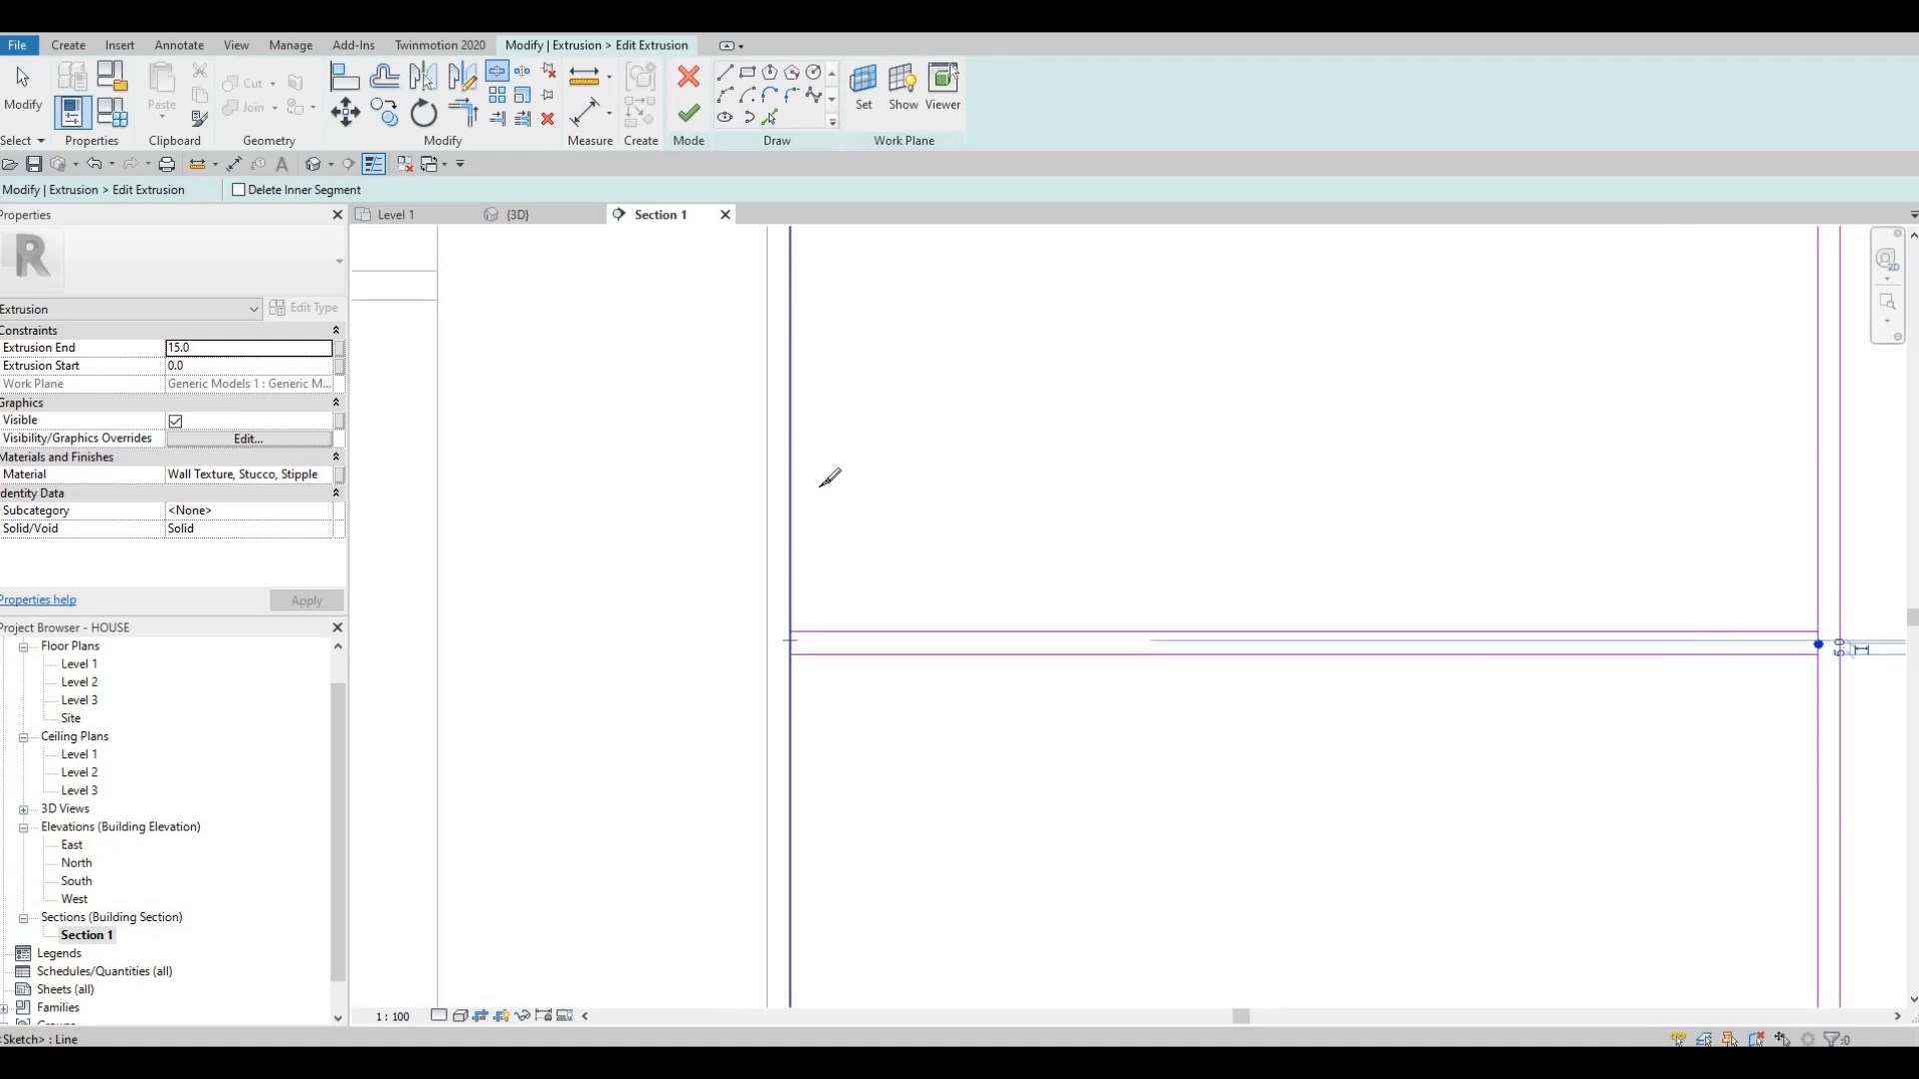
scroll(815, 459, "down", 3)
middle_click_drag(793, 371, 790, 462)
scroll(791, 460, "up", 2)
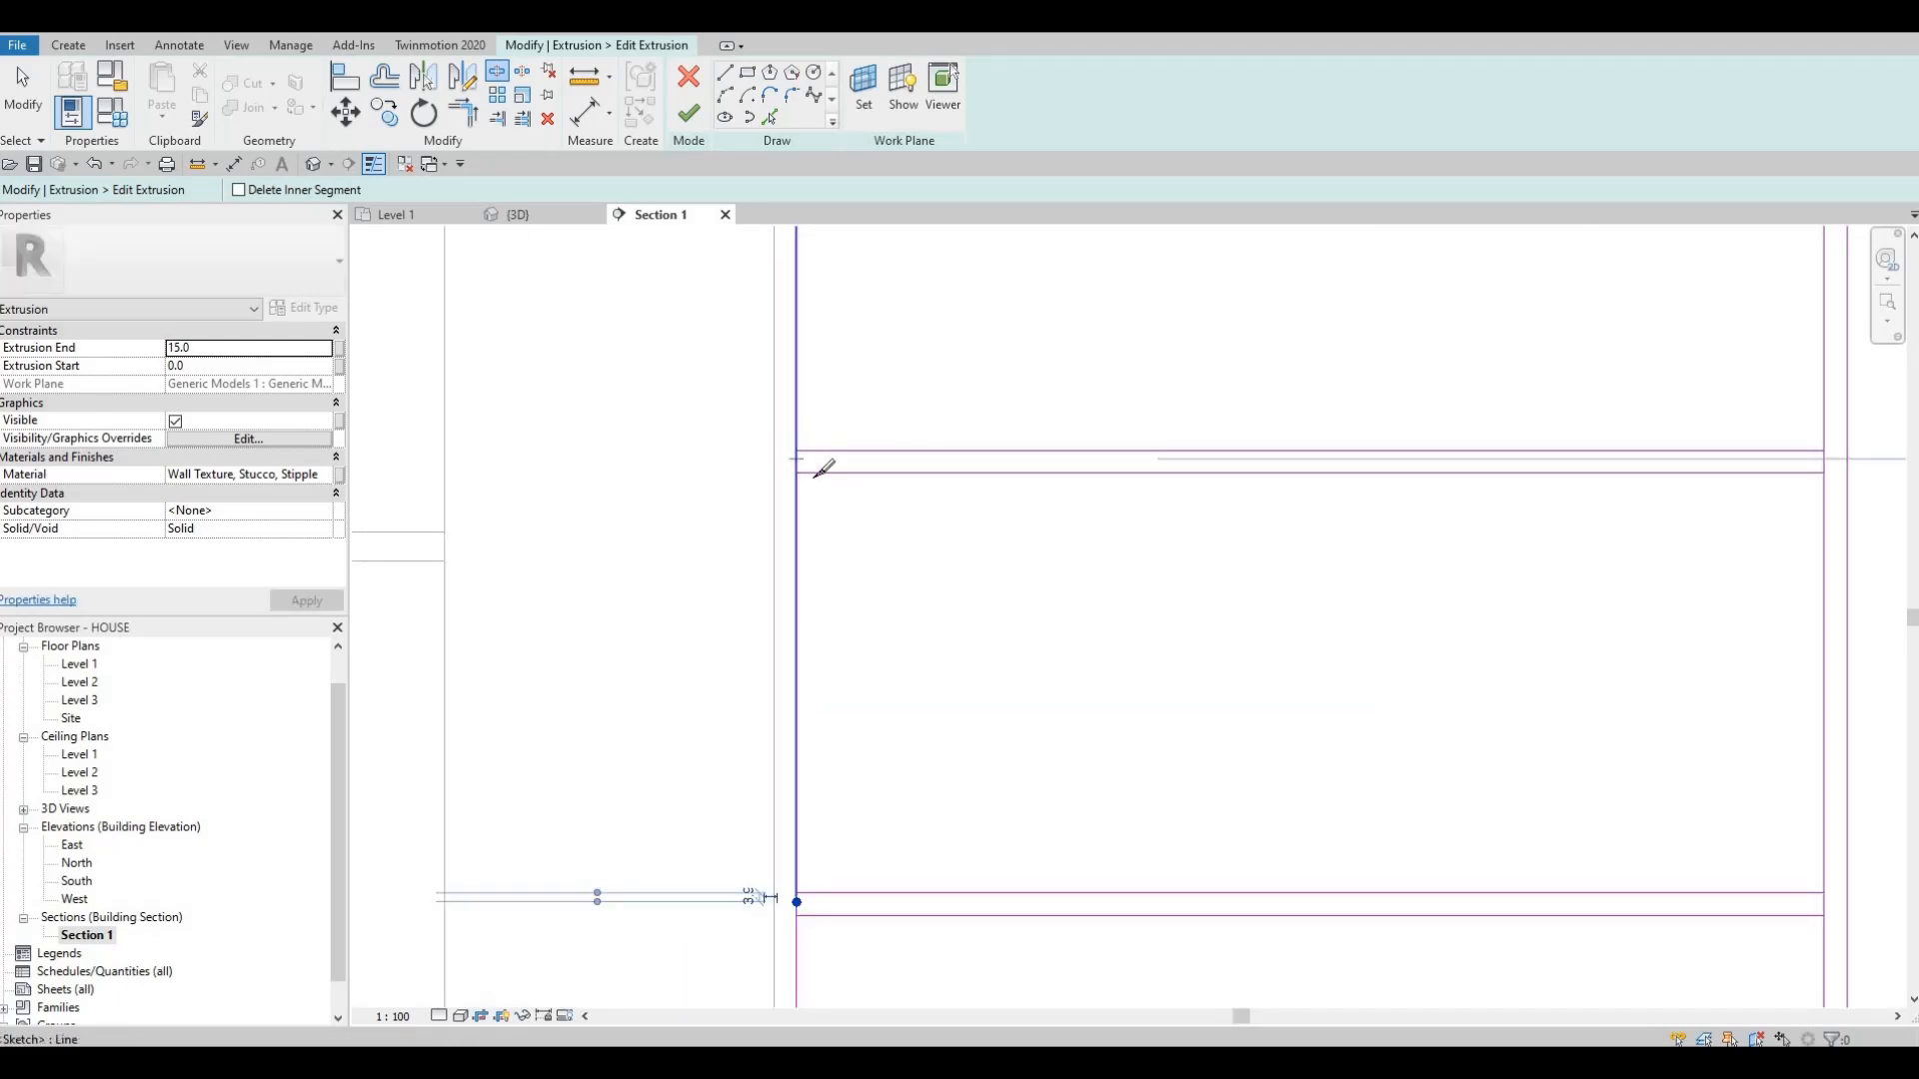
key("Escape")
key("Escape")
key("Escape")
- Trim the left edge segments and gap lines of the leftmost column into closed corners for its three drawers
key("t")
key("r")
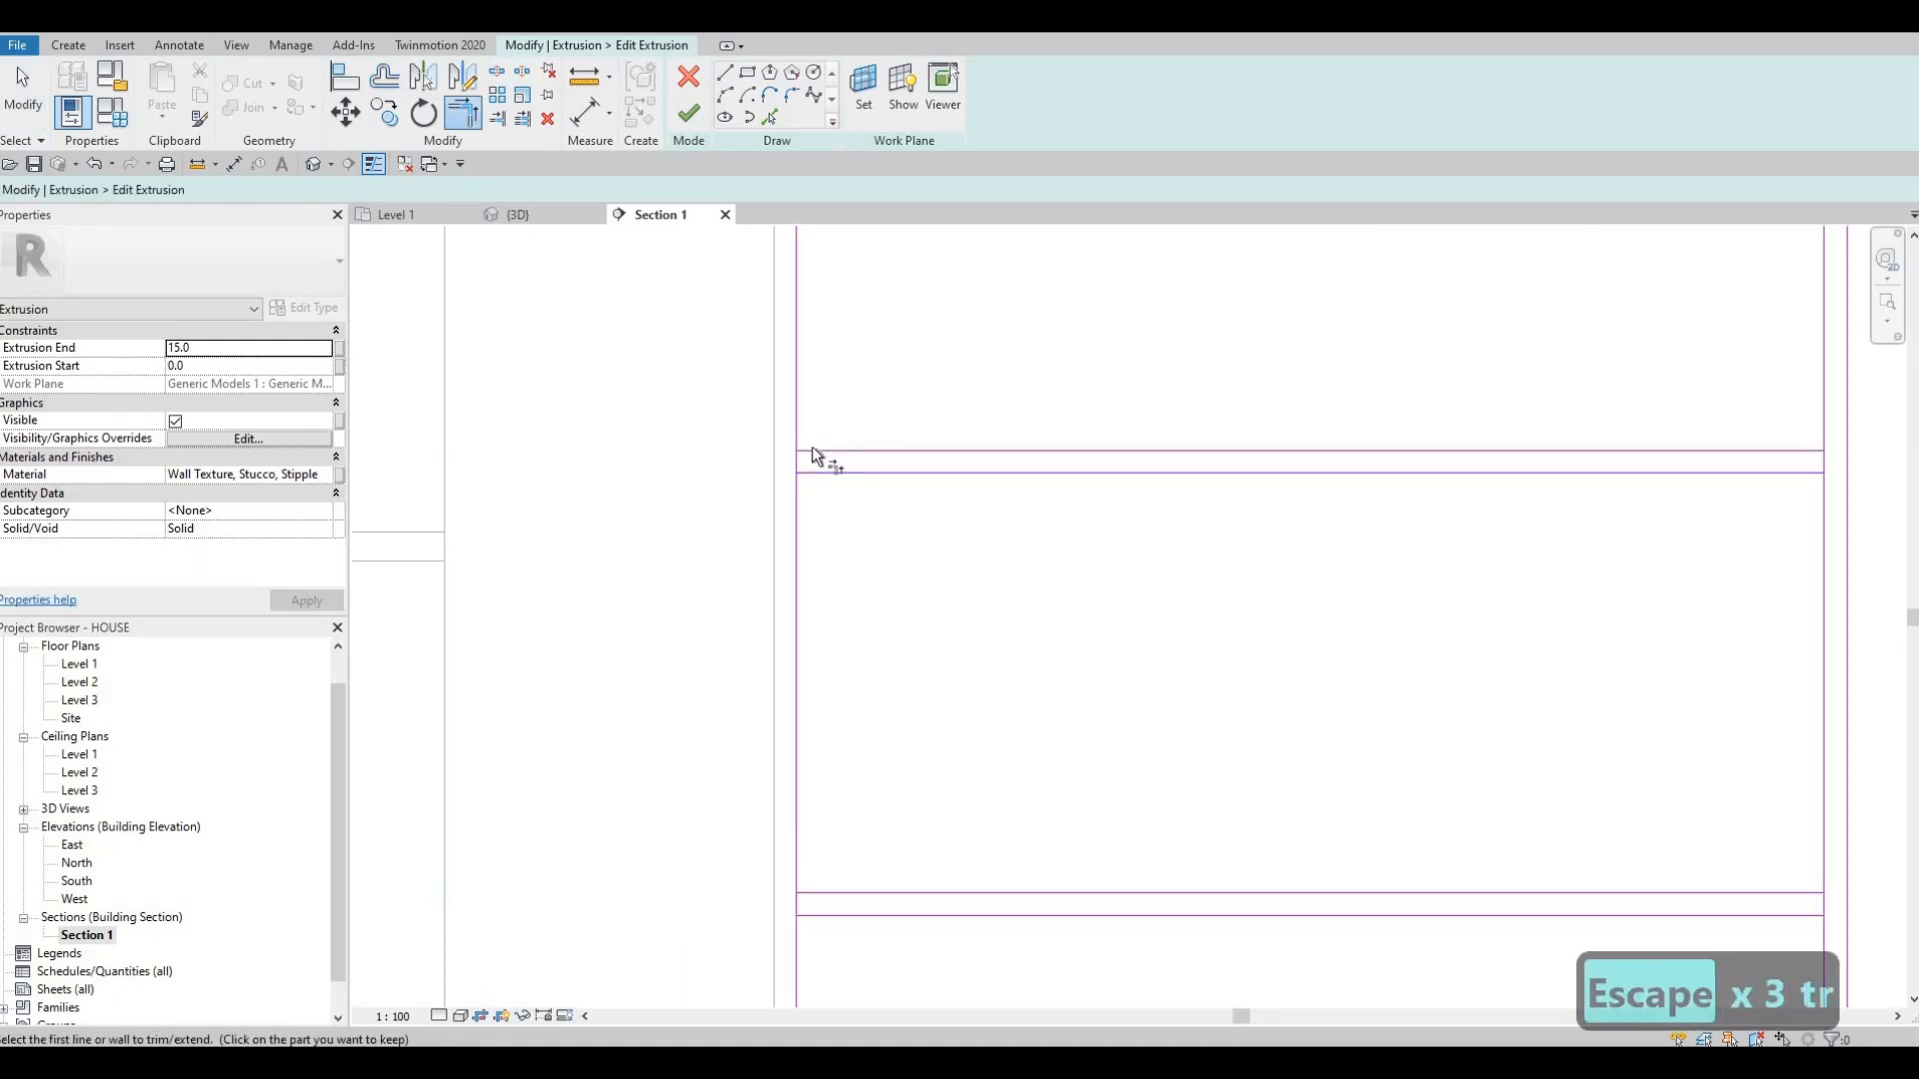
left_click(839, 482)
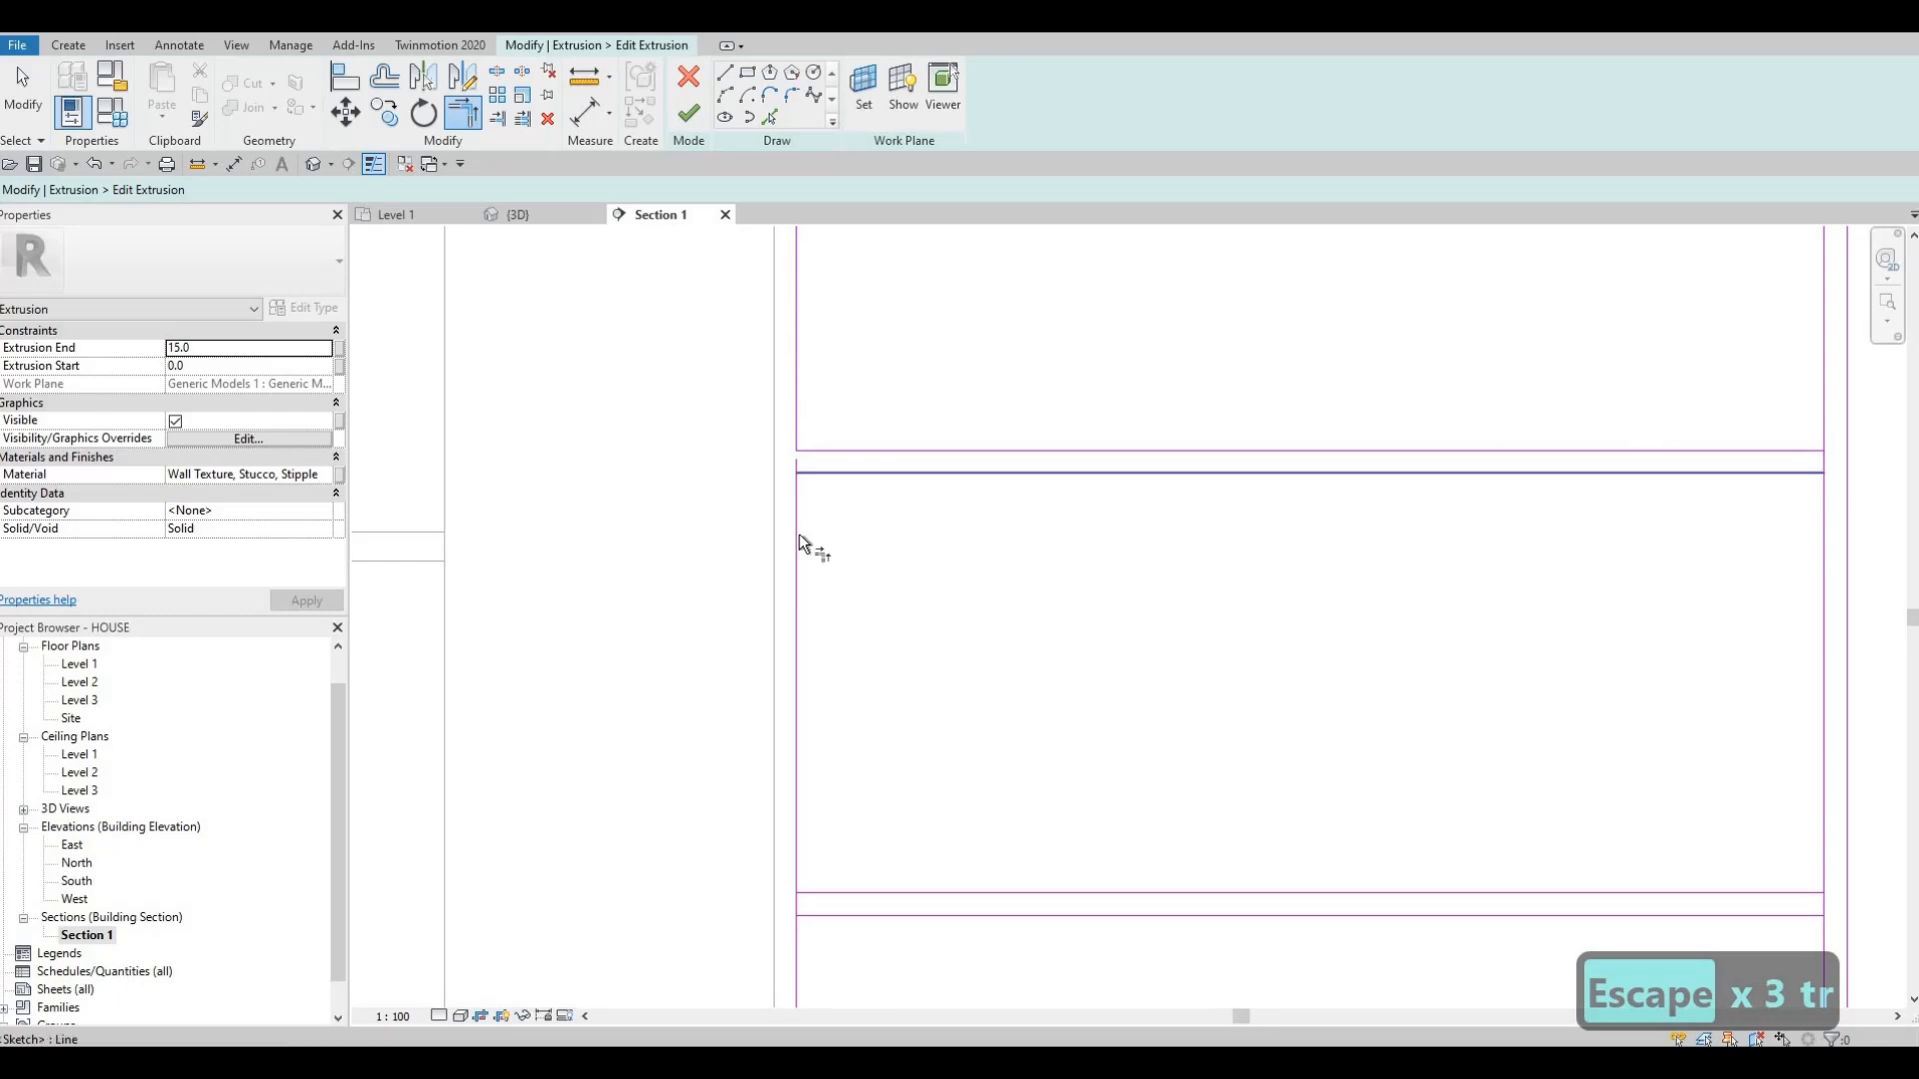
left_click(798, 856)
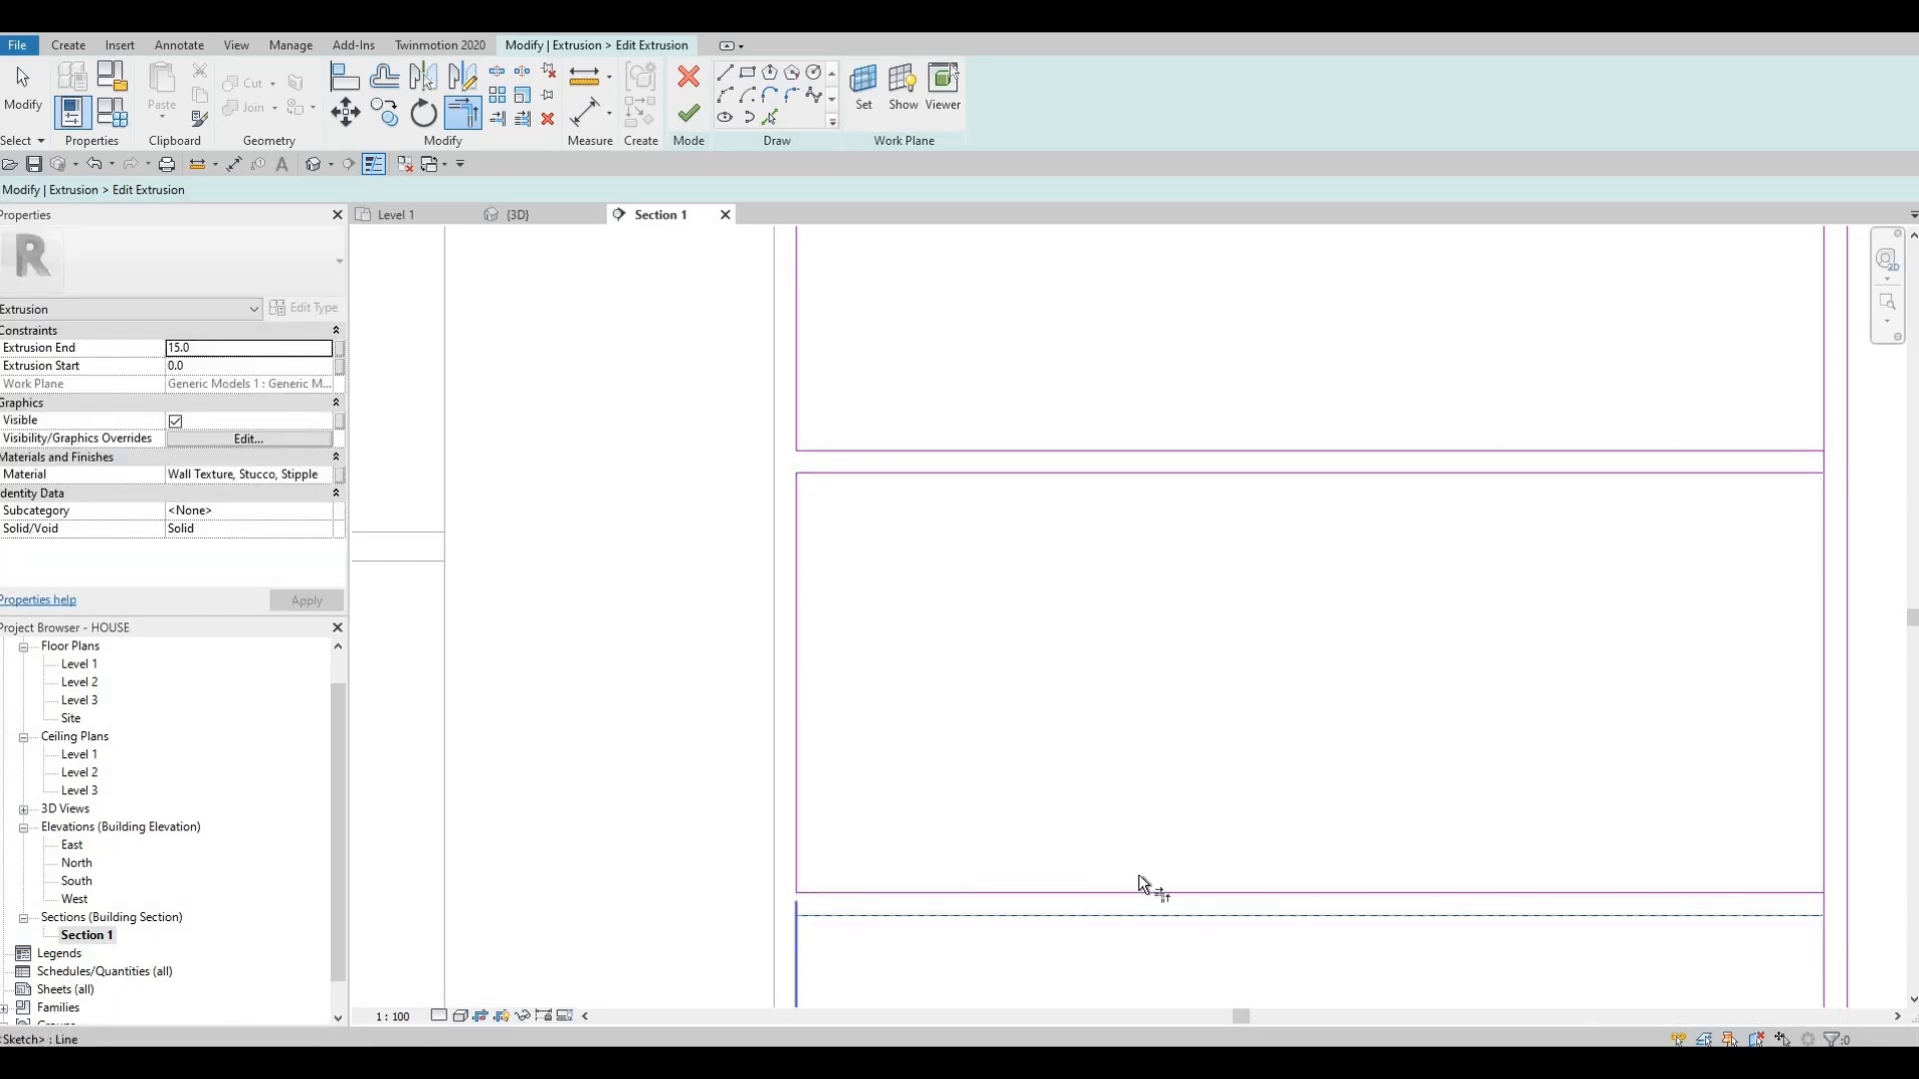
scroll(1309, 566, "down", 2)
- Trim the right edge segments and gap lines of the leftmost column into closed drawer corners at both gaps
left_click(1310, 568)
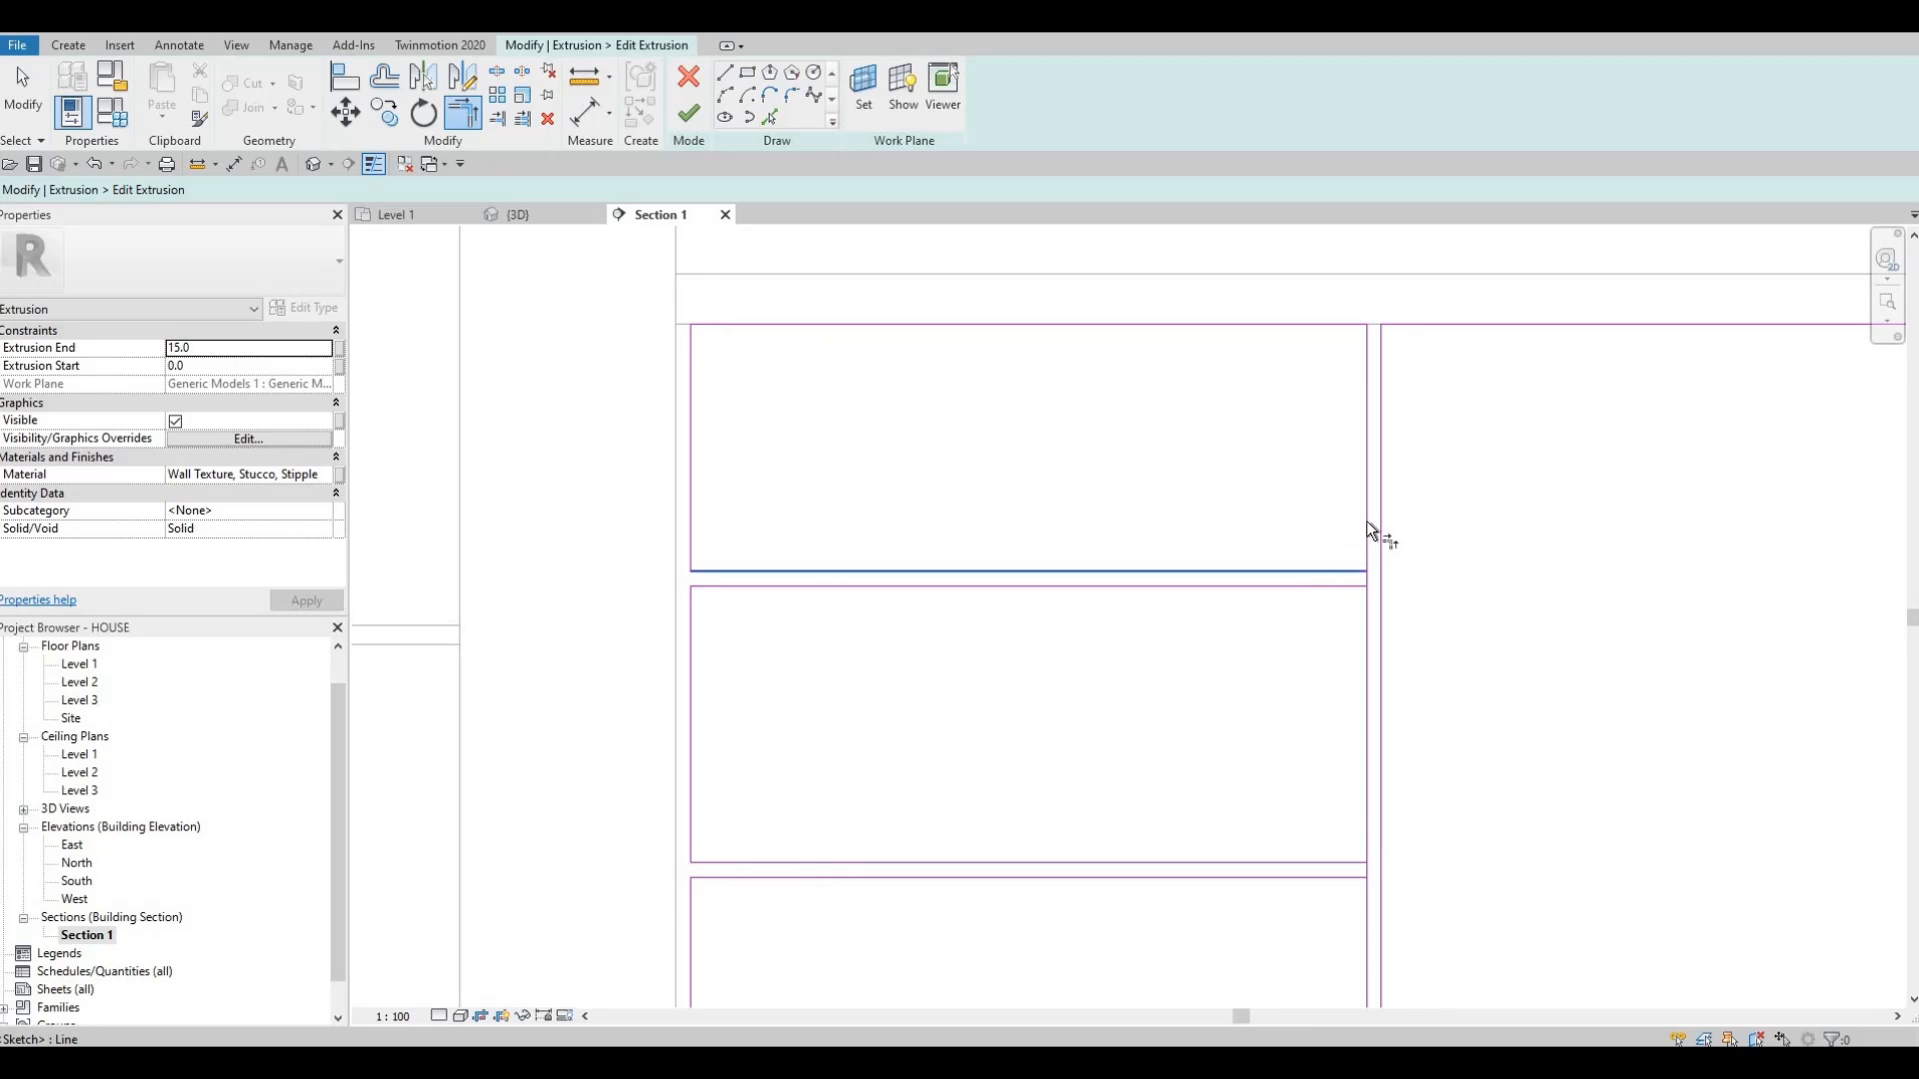
left_click(1365, 520)
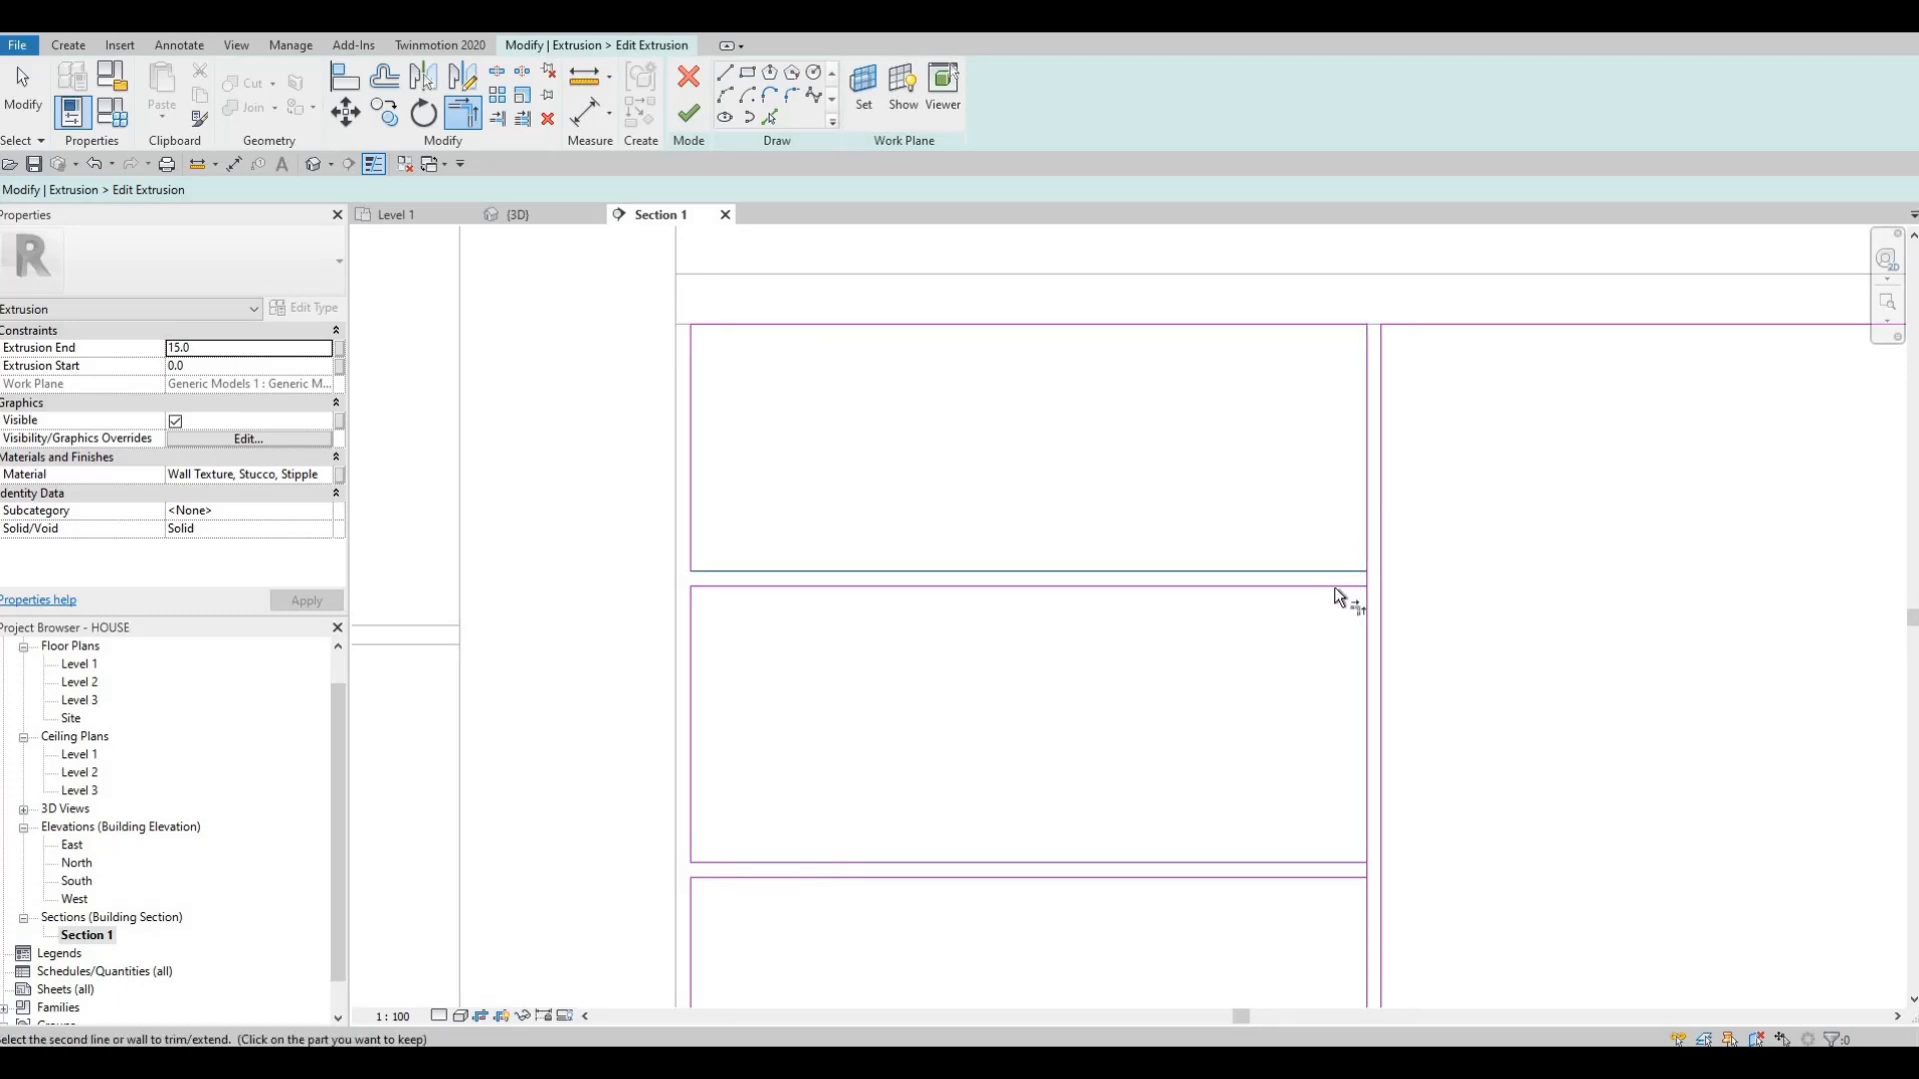
left_click(1334, 586)
left_click(1366, 613)
middle_click_drag(1309, 631, 1178, 398)
left_click(1239, 568)
left_click(1198, 350)
left_click(1237, 611)
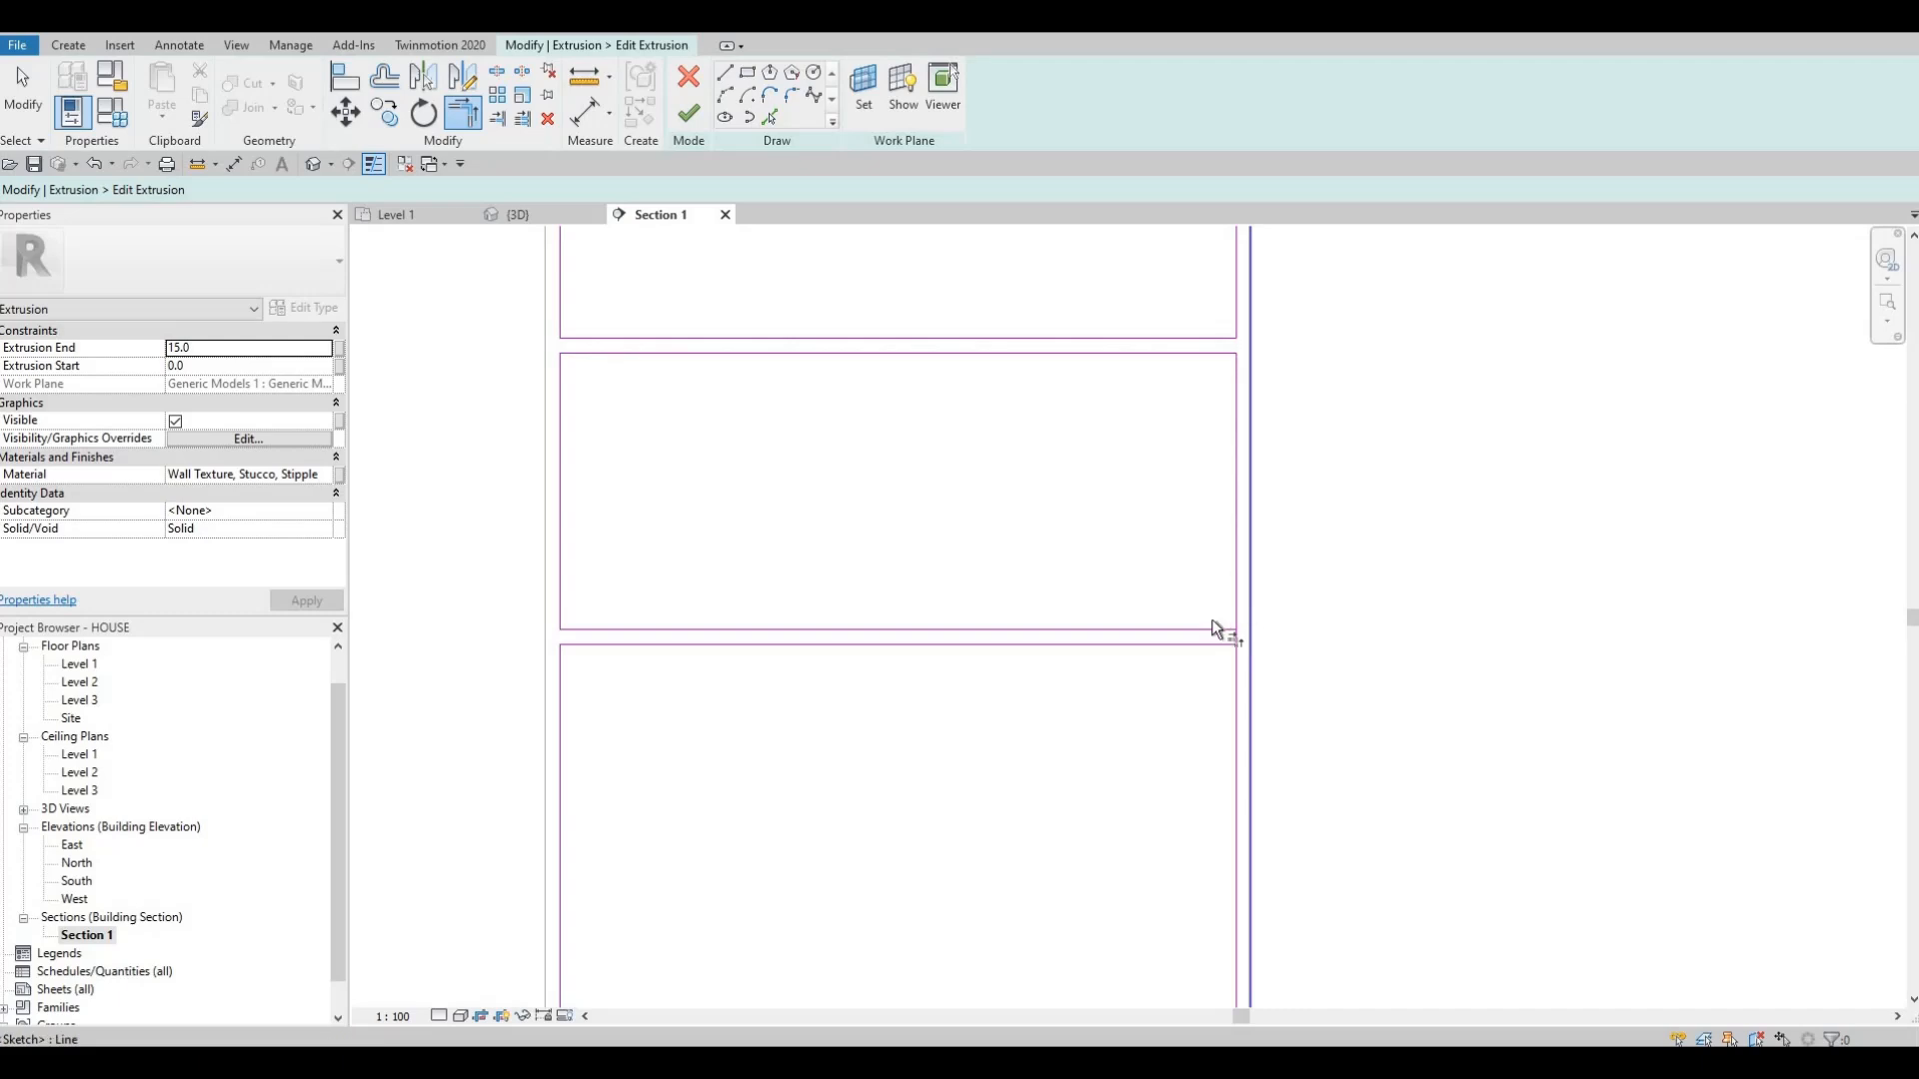
left_click(1227, 631)
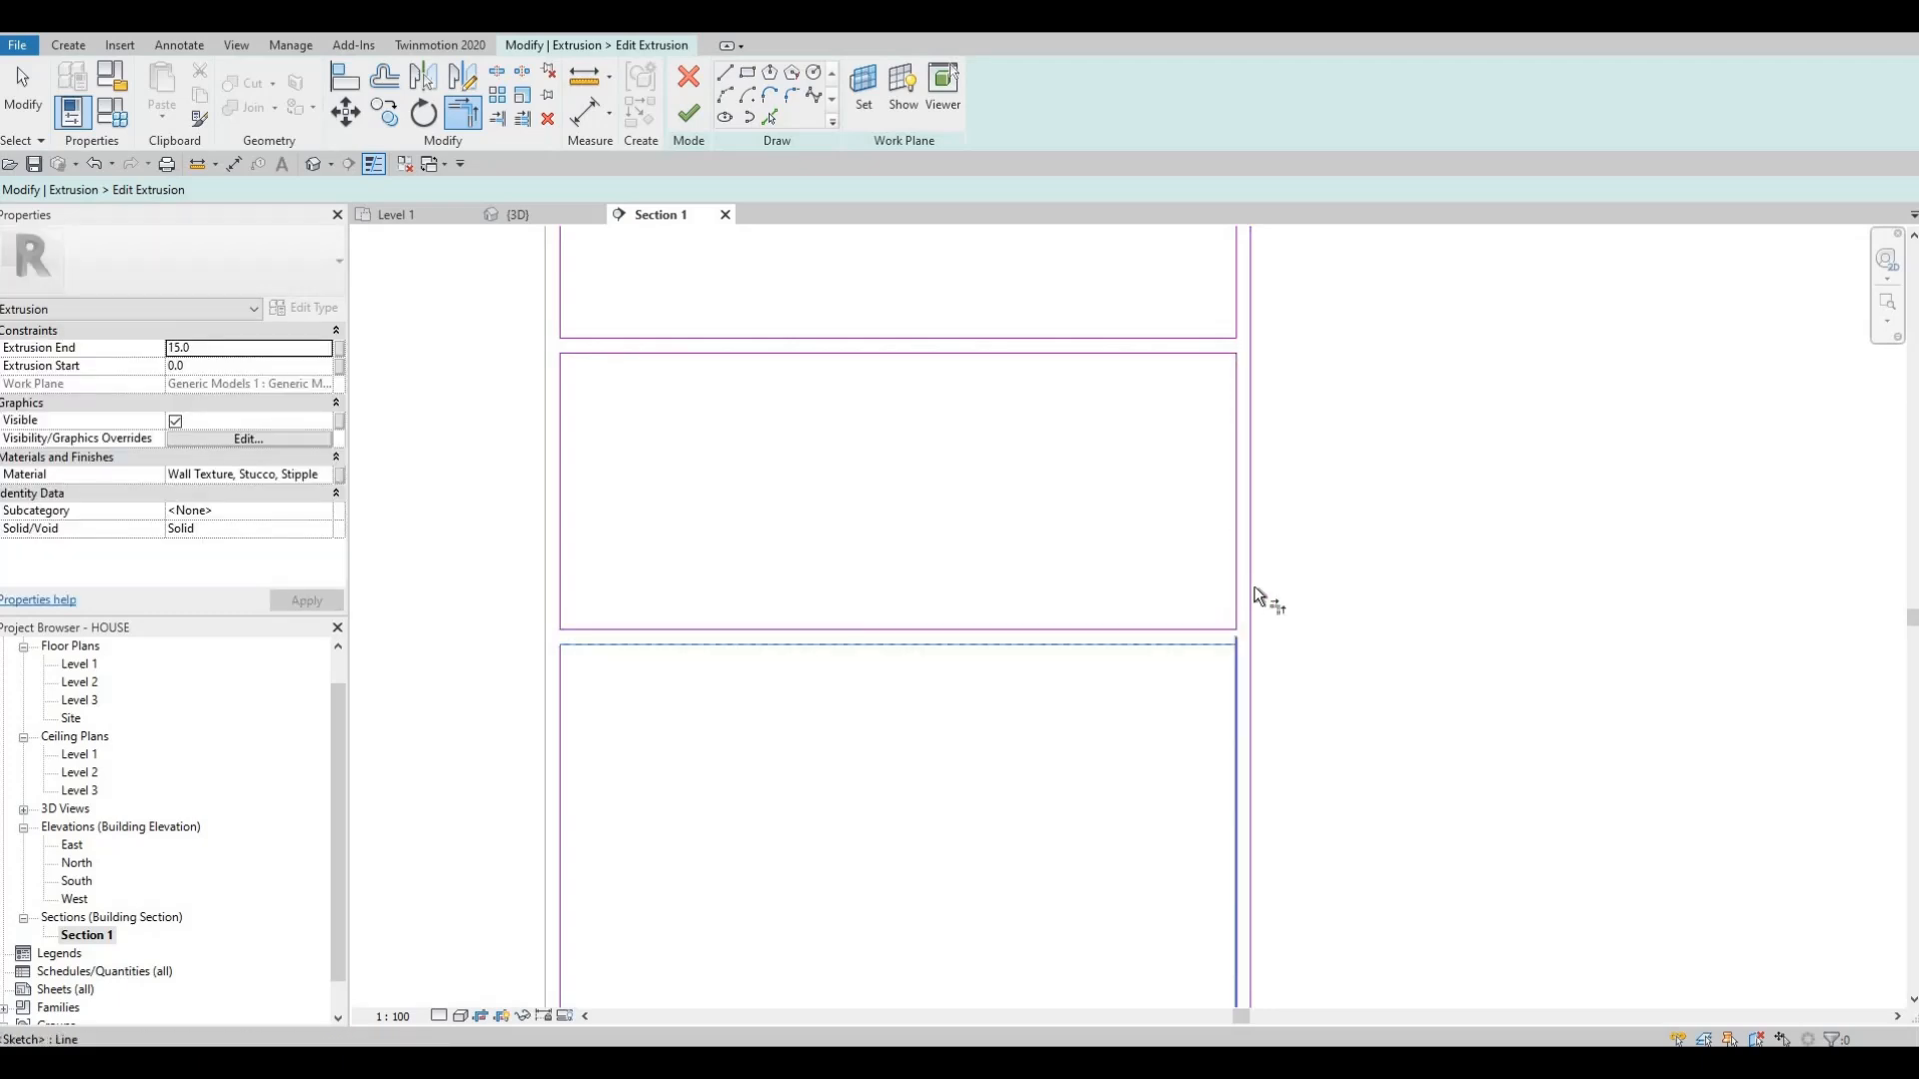
- Trim the left edge segments and gap lines of the rightmost column into closed drawer corners at both gaps
scroll(1029, 556, "down", 5)
scroll(1251, 516, "up", 8)
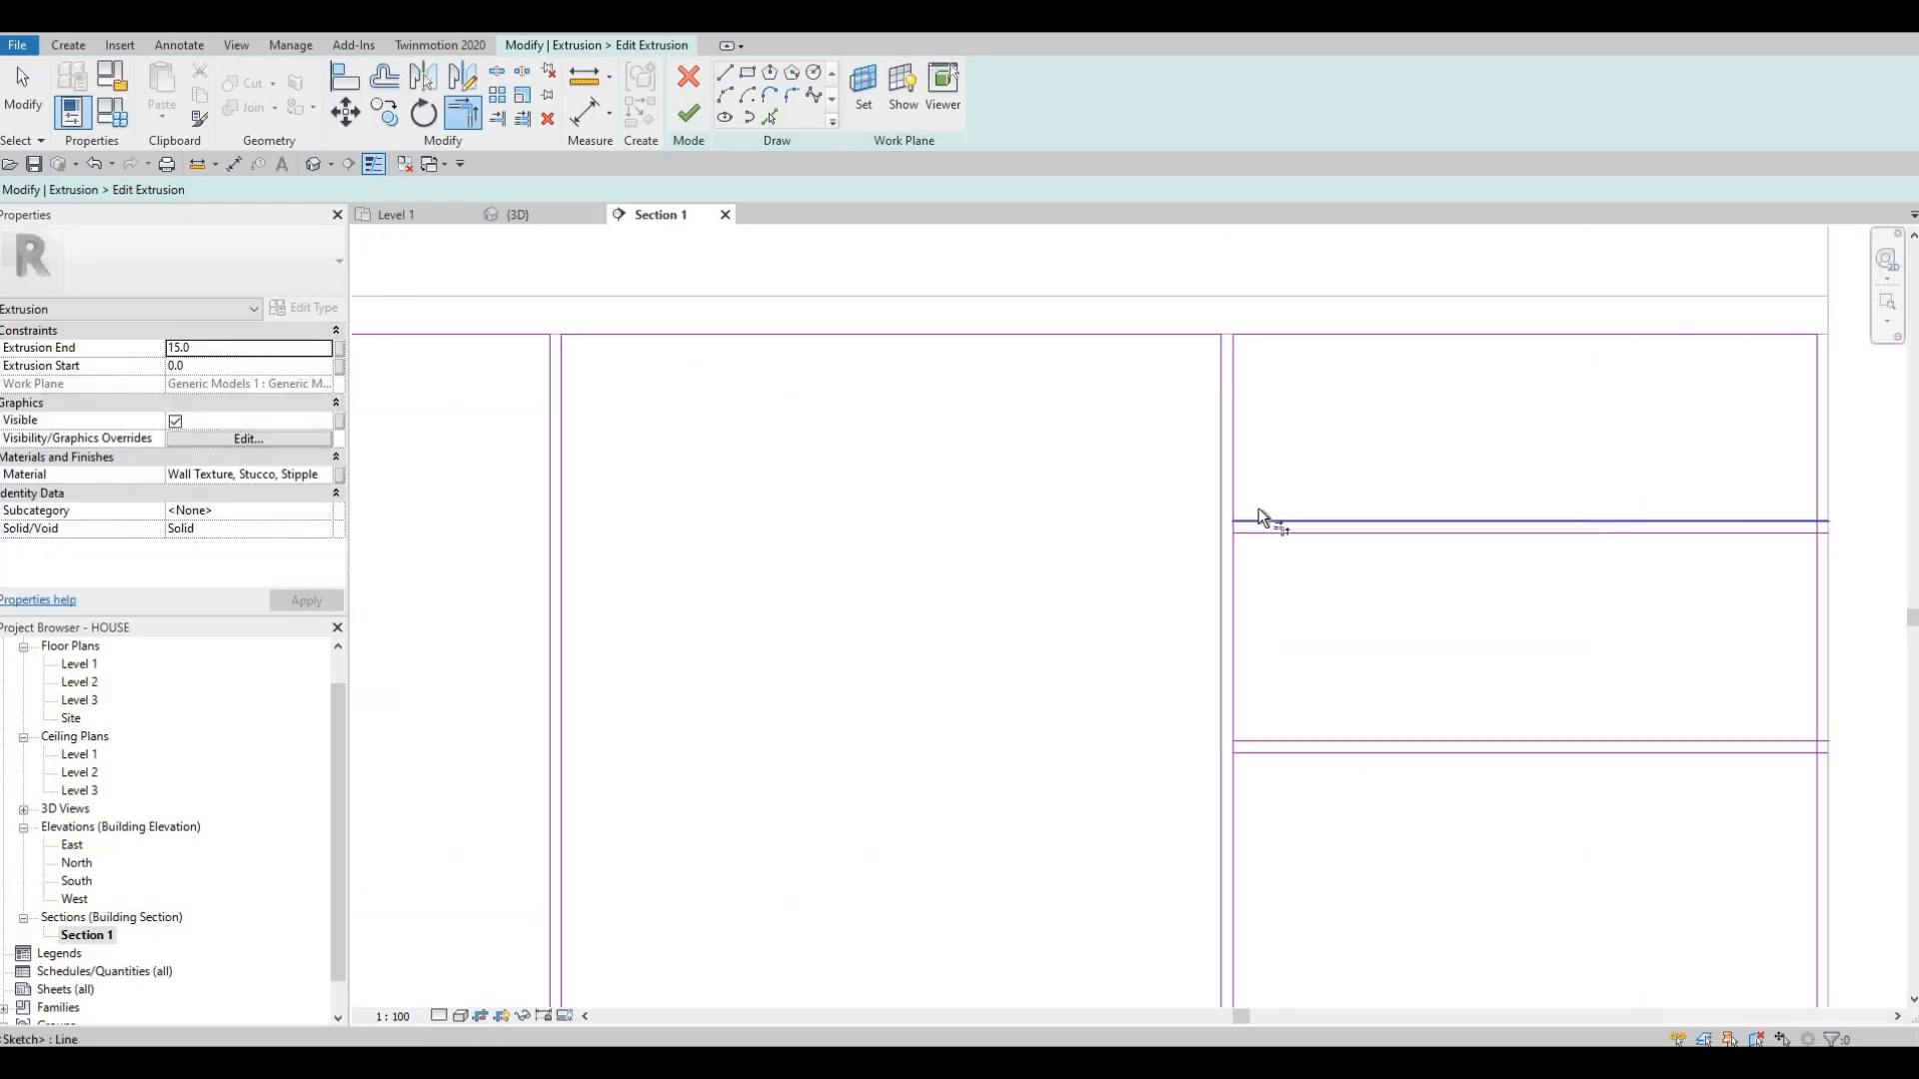
left_click(1213, 475)
left_click(1235, 536)
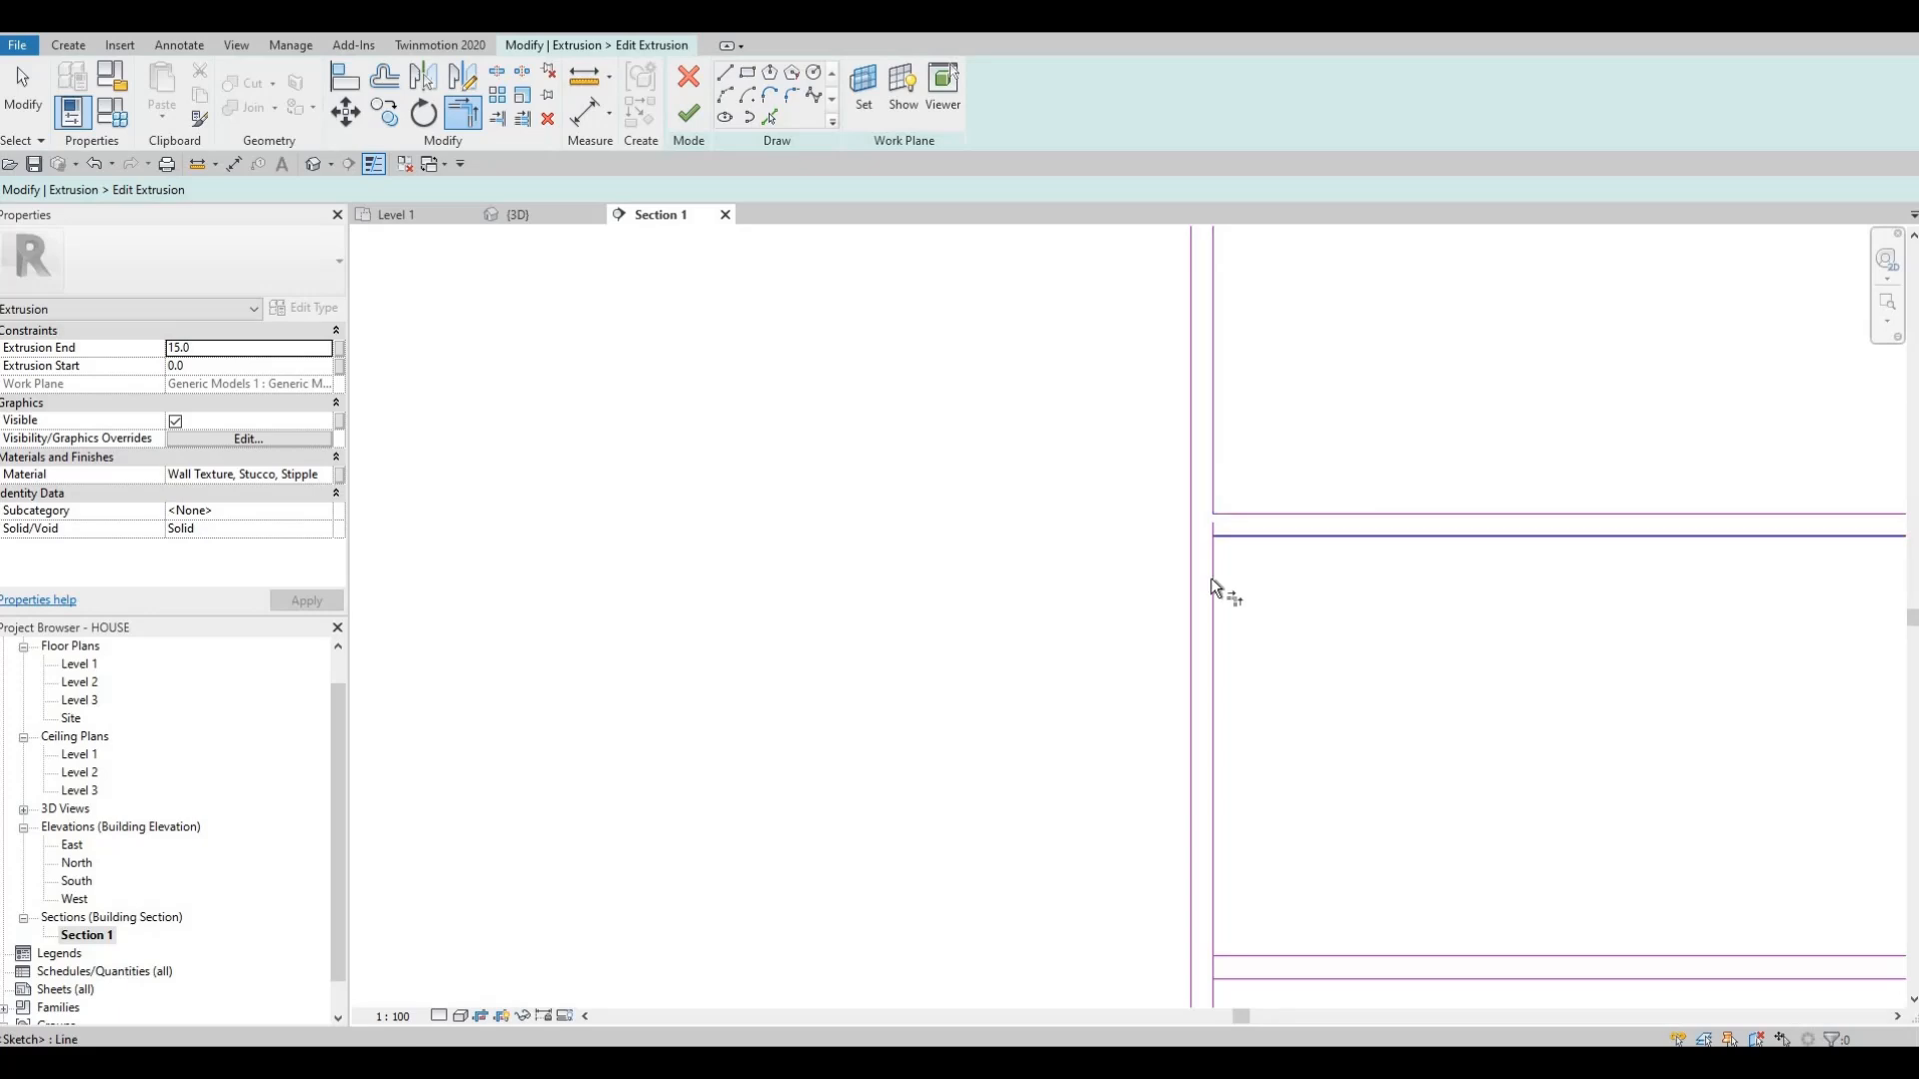
left_click(1211, 577)
middle_click_drag(1250, 967, 1108, 619)
left_click(1118, 607)
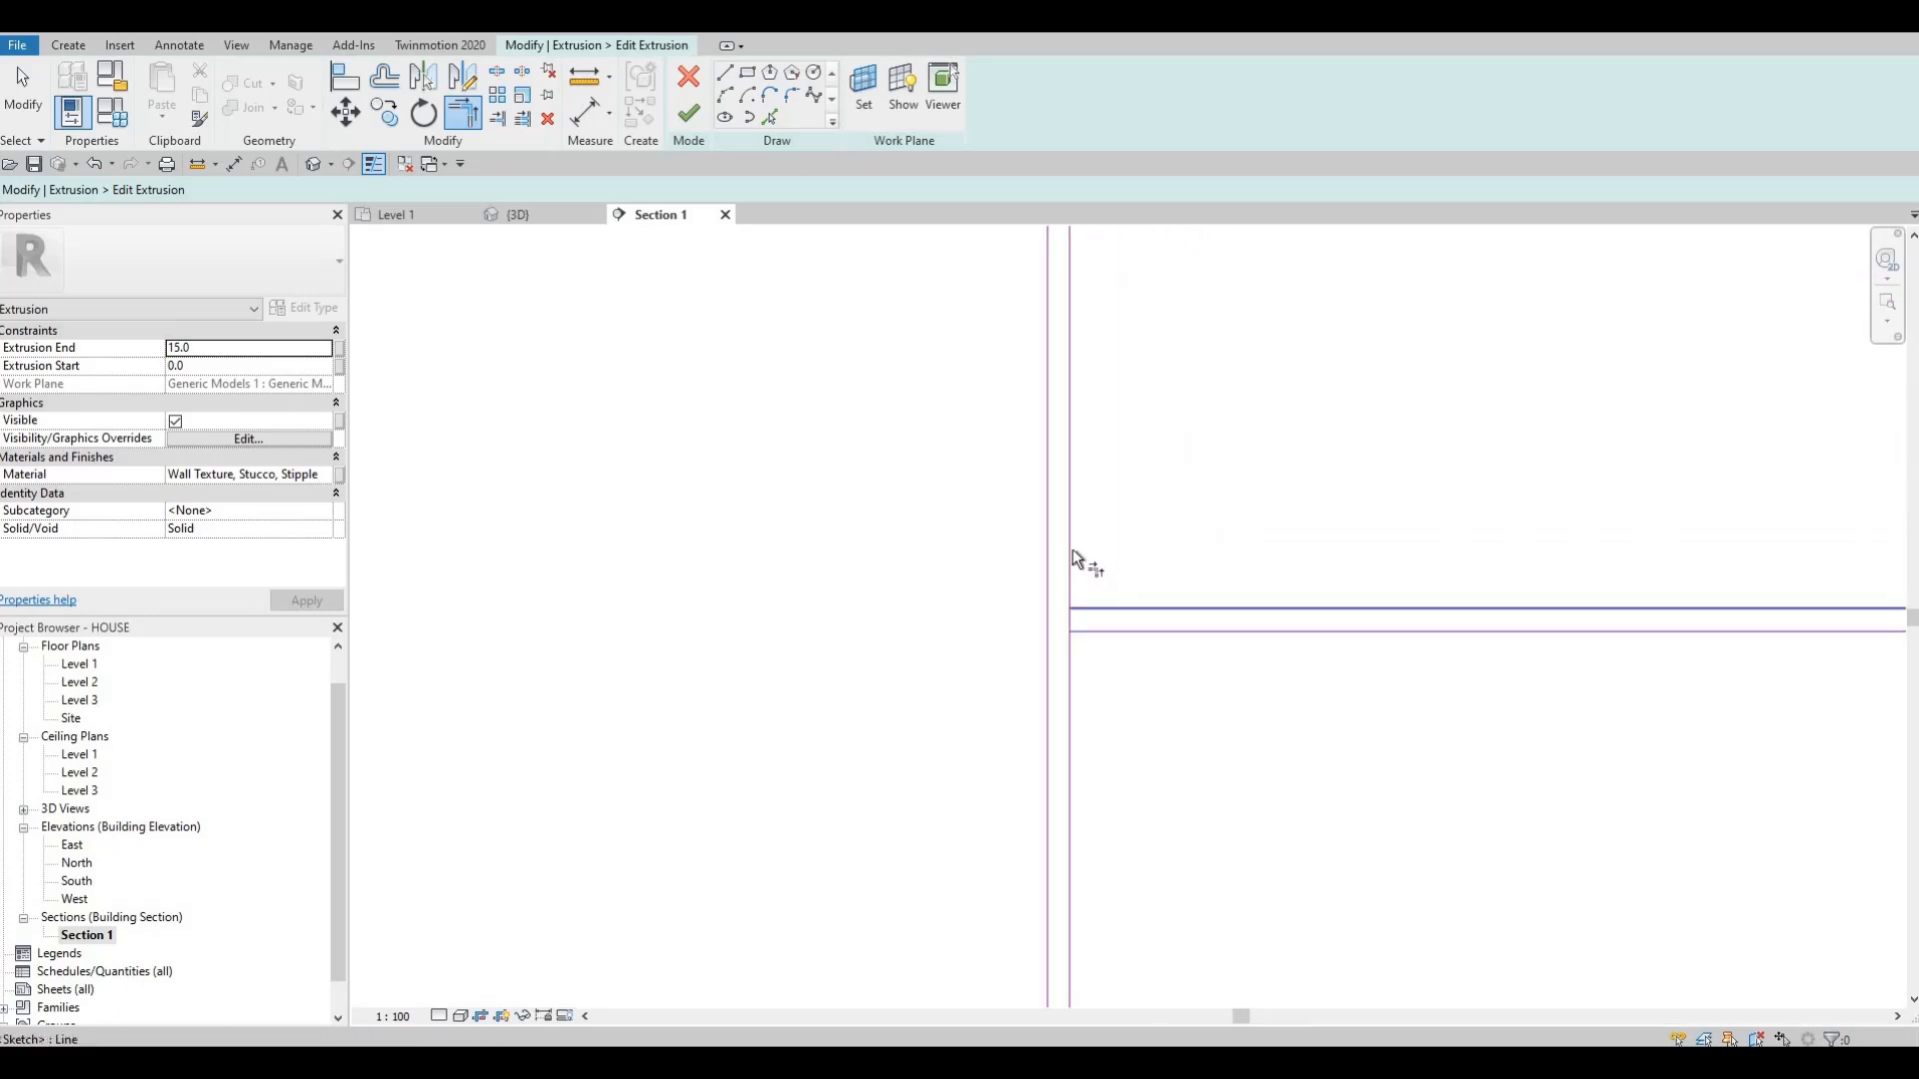
left_click(1072, 549)
left_click(1419, 632)
left_click(1071, 661)
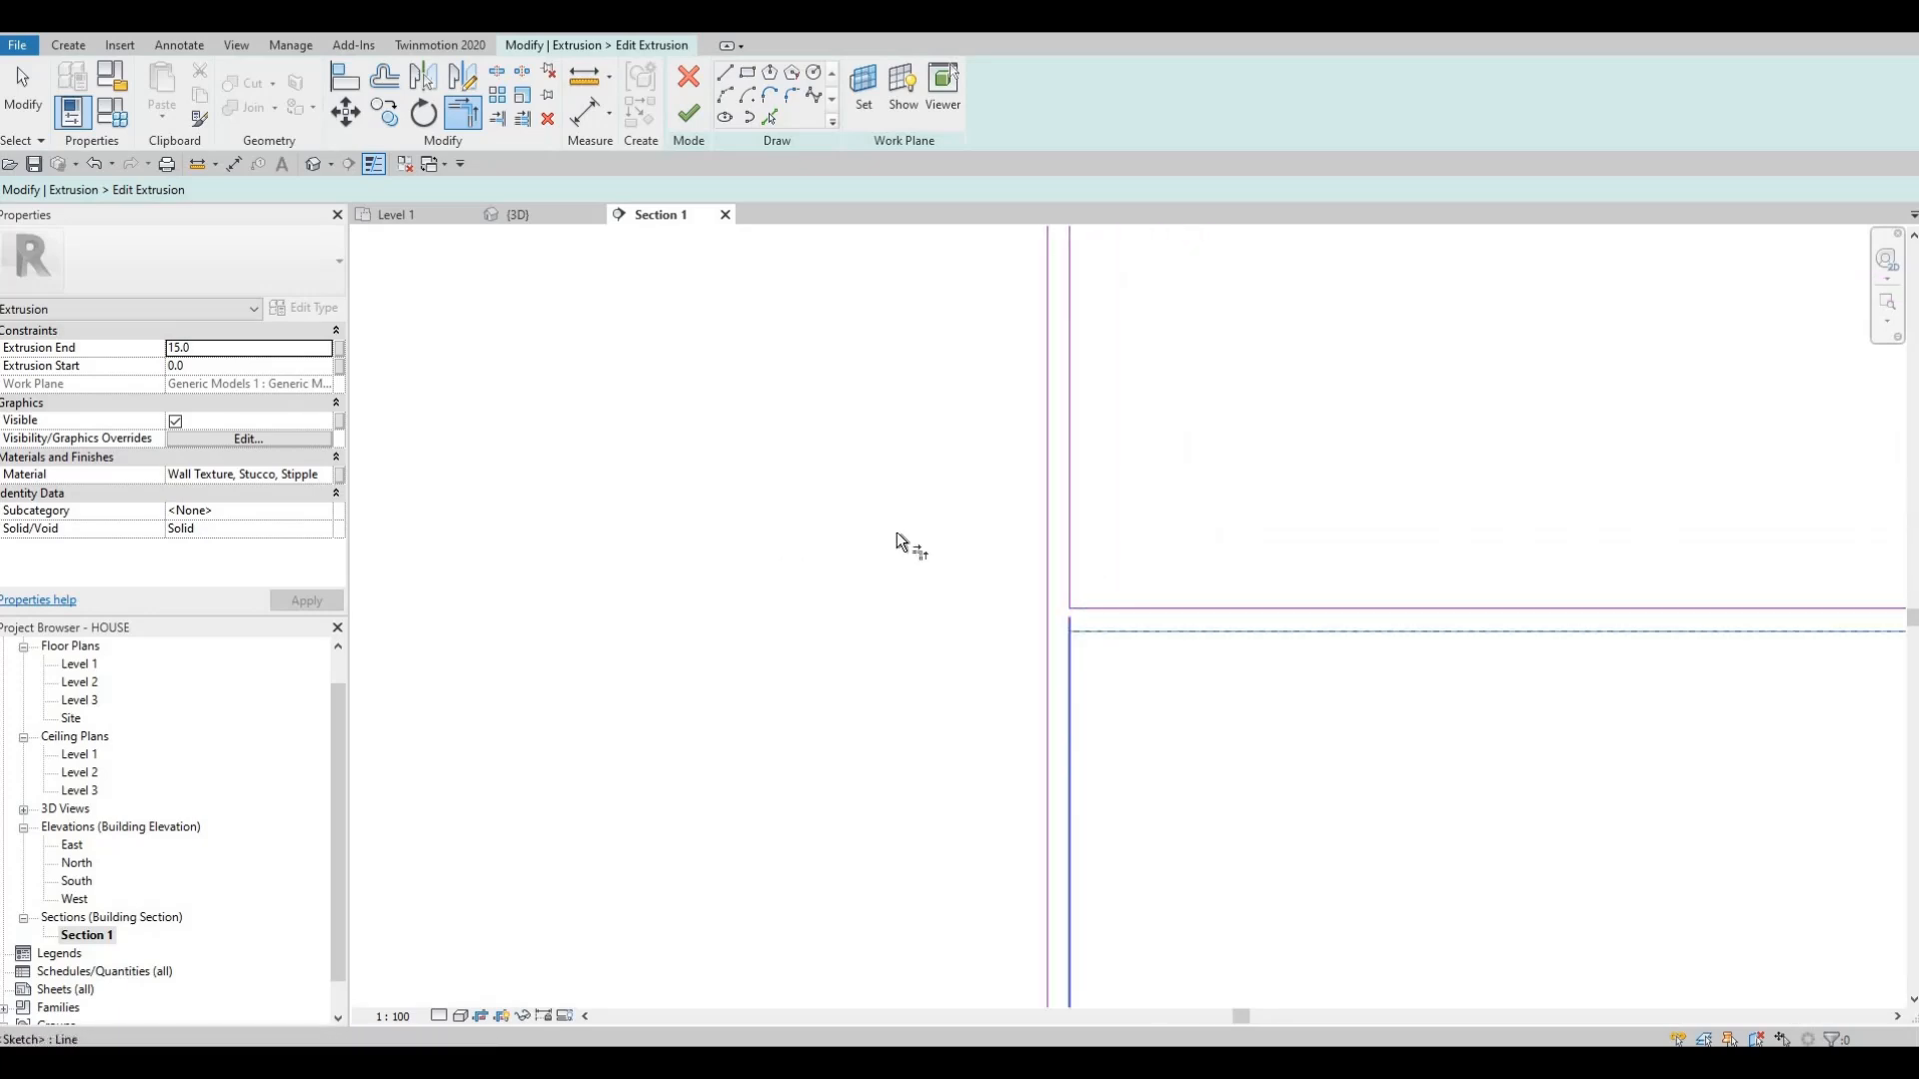
- Trim the right edge segments and gap lines of the rightmost column into closed drawer corners at both gaps
middle_click_drag(1884, 633, 1165, 513)
left_click(1291, 550)
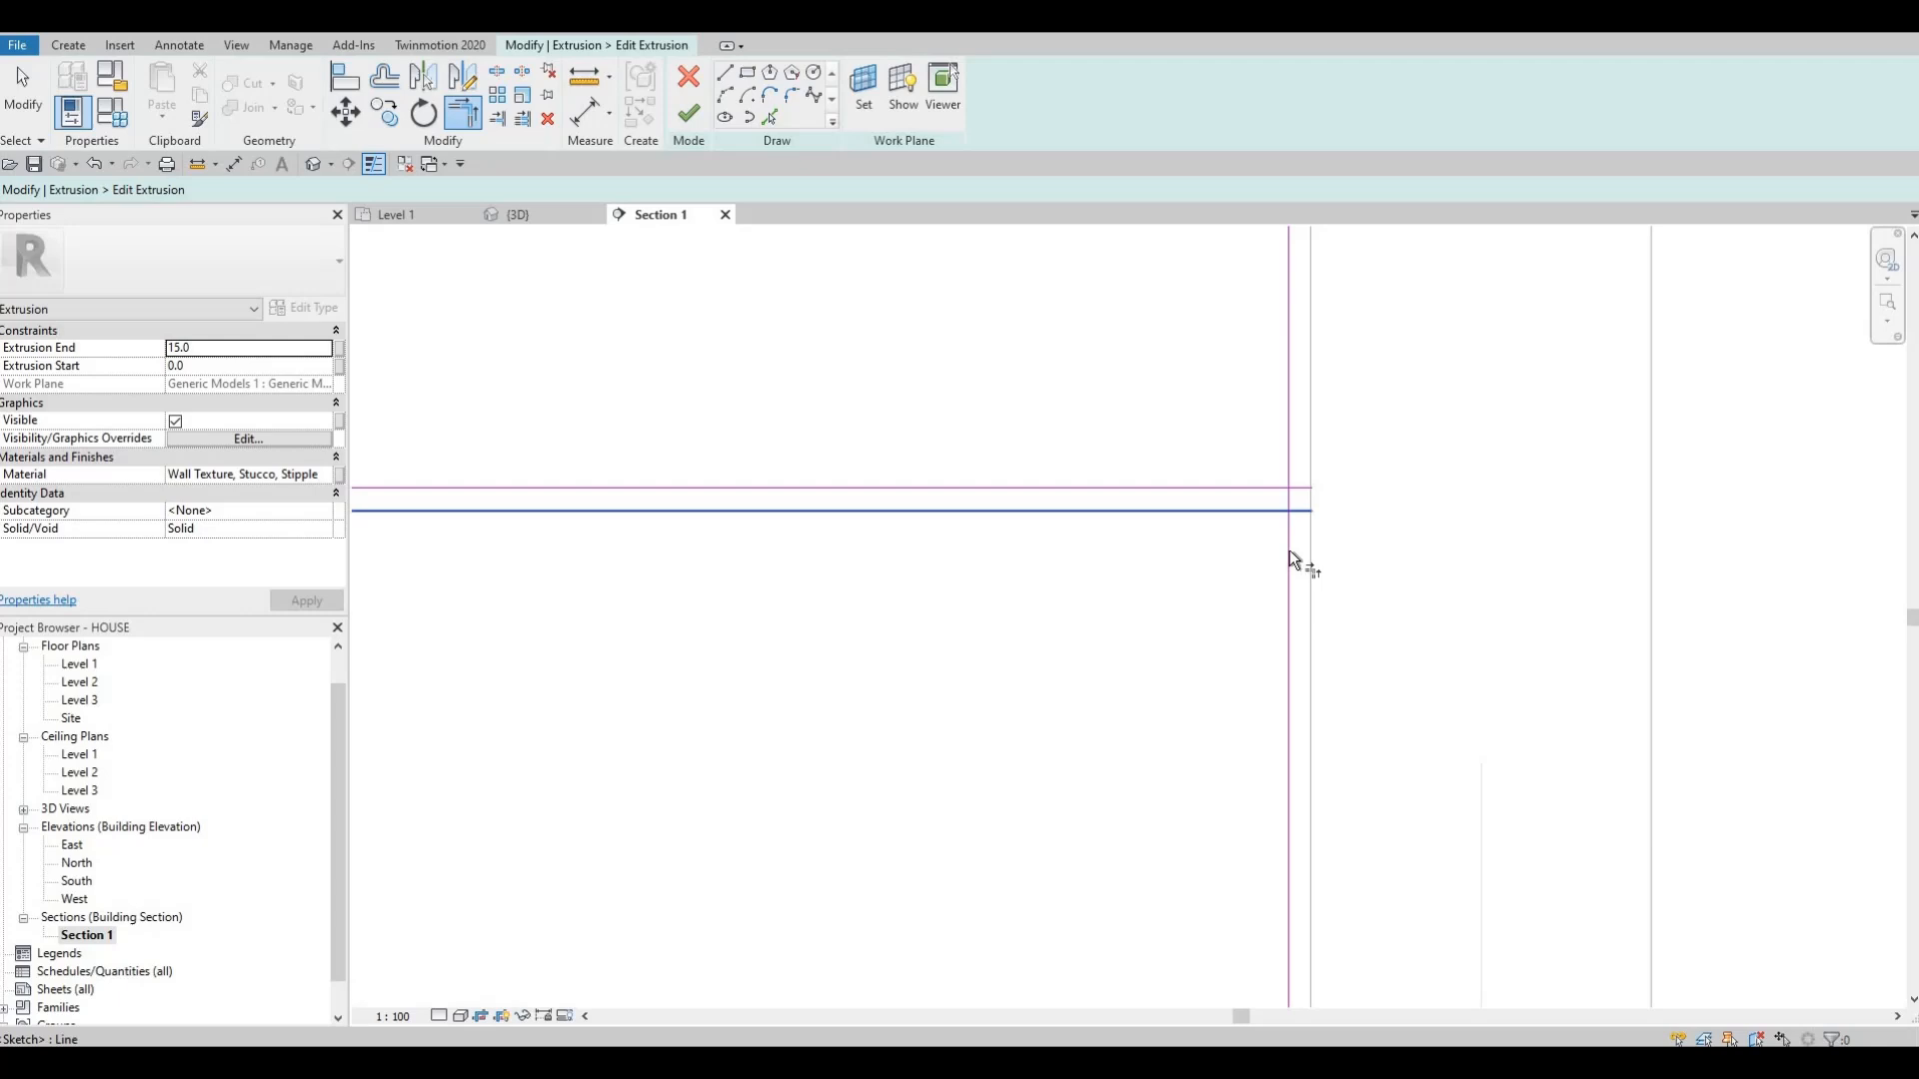
left_click(1240, 481)
left_click(1288, 425)
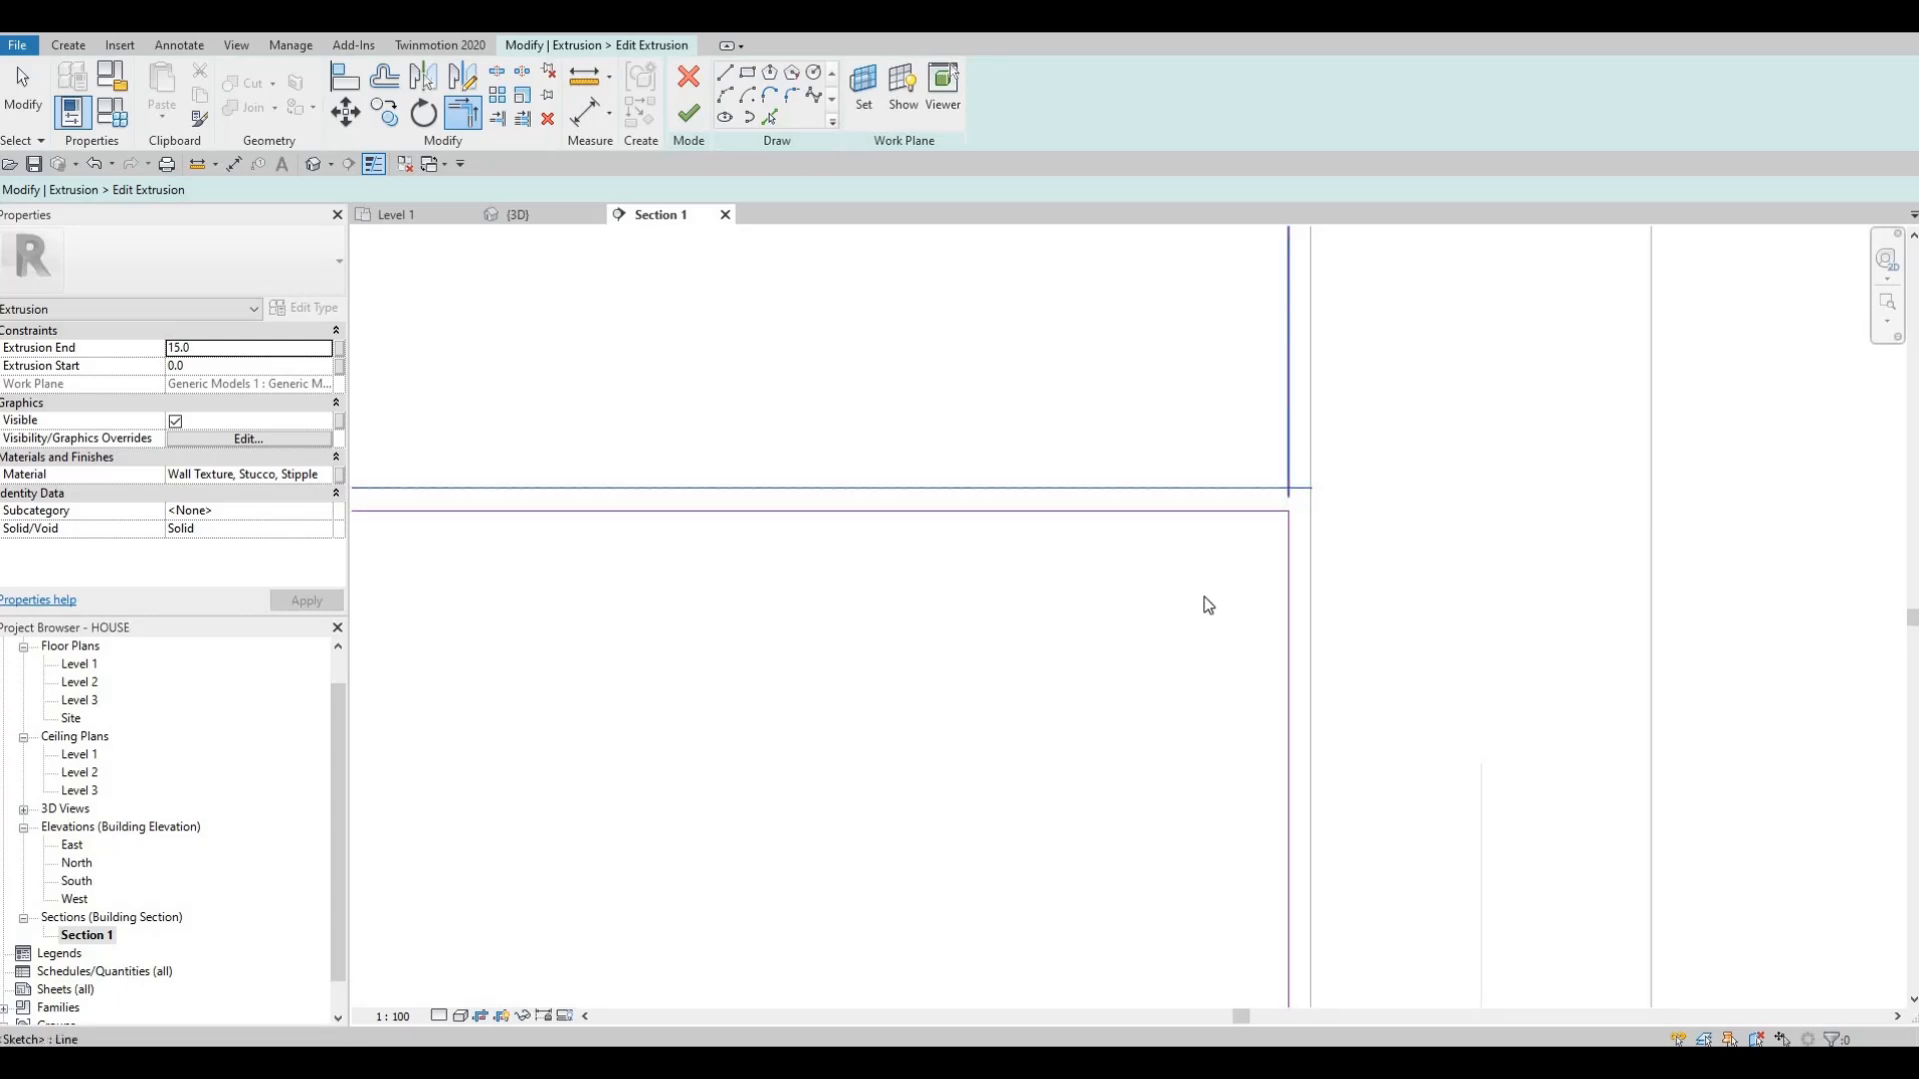
left_click(1197, 488)
middle_click_drag(1195, 493, 1200, 654)
scroll(1200, 653, "down", 2)
scroll(1210, 508, "up", 3)
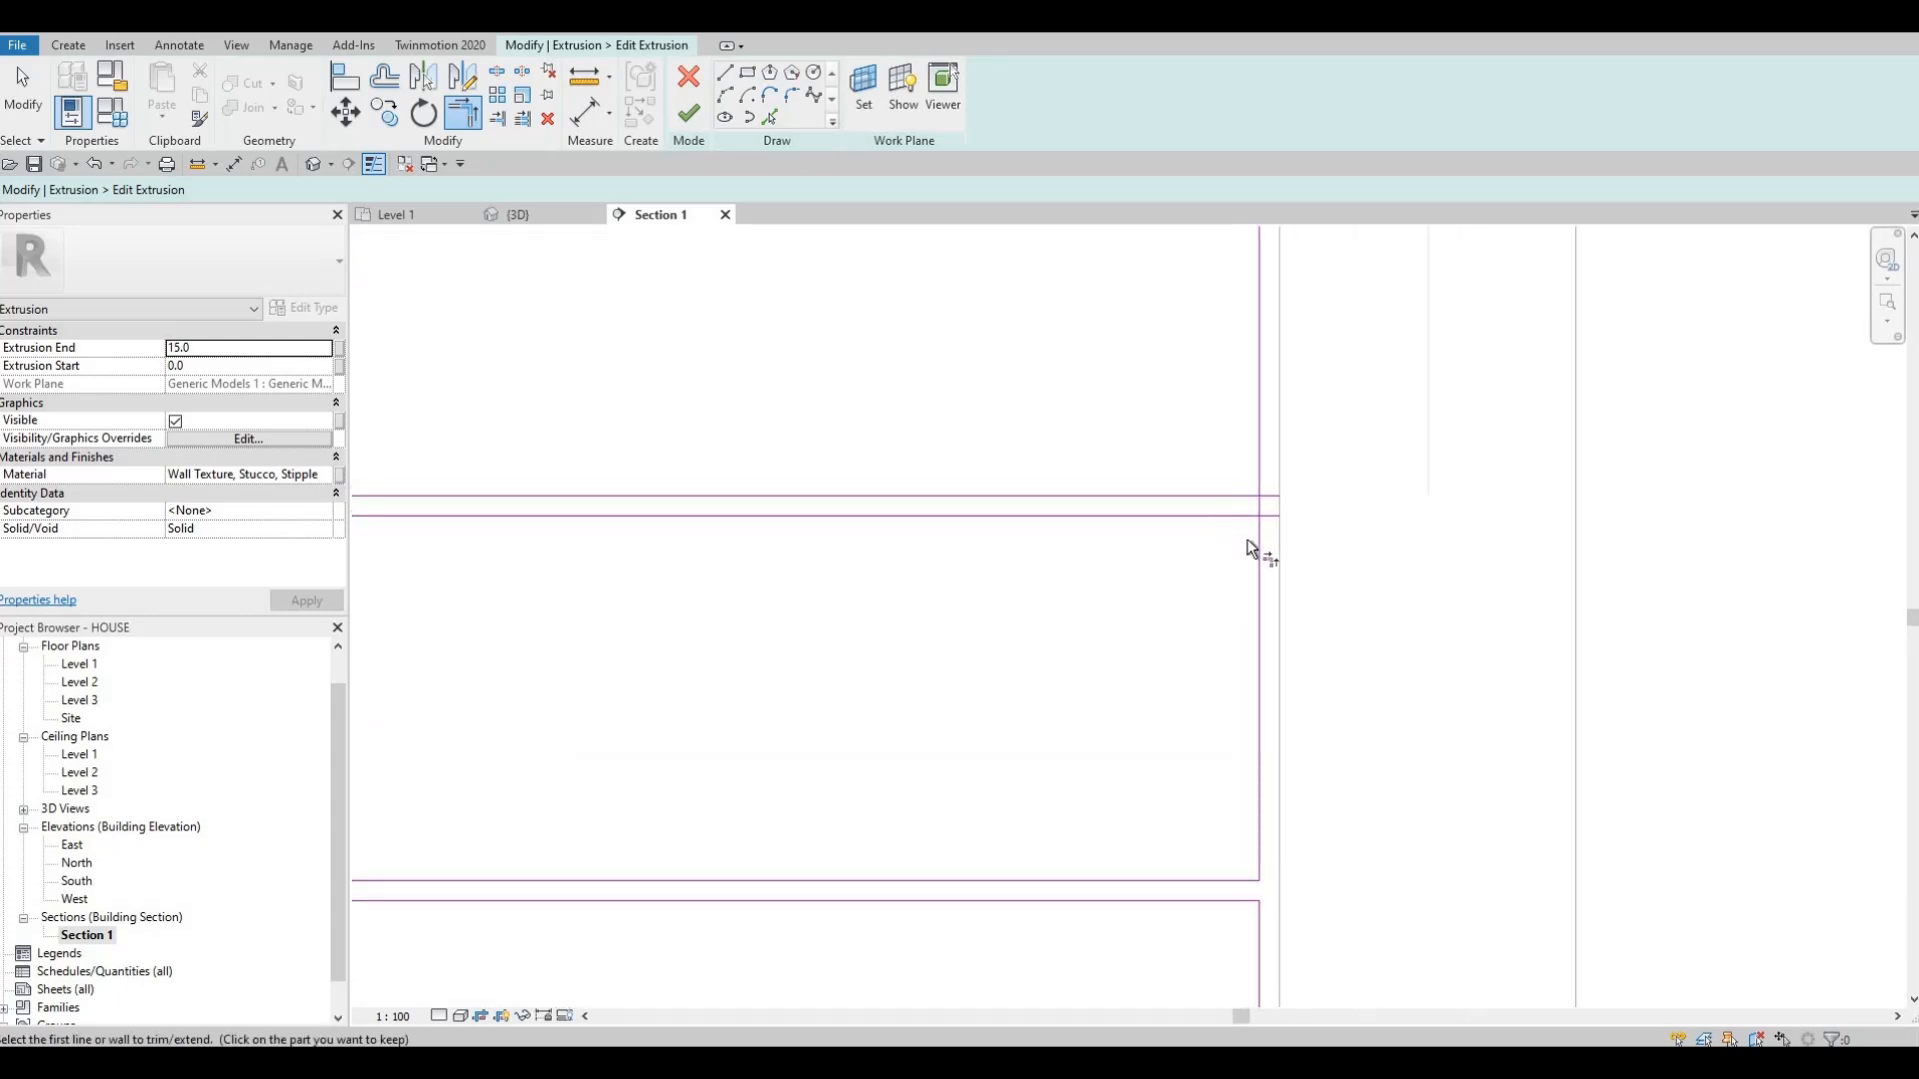
left_click(1257, 552)
left_click(1223, 490)
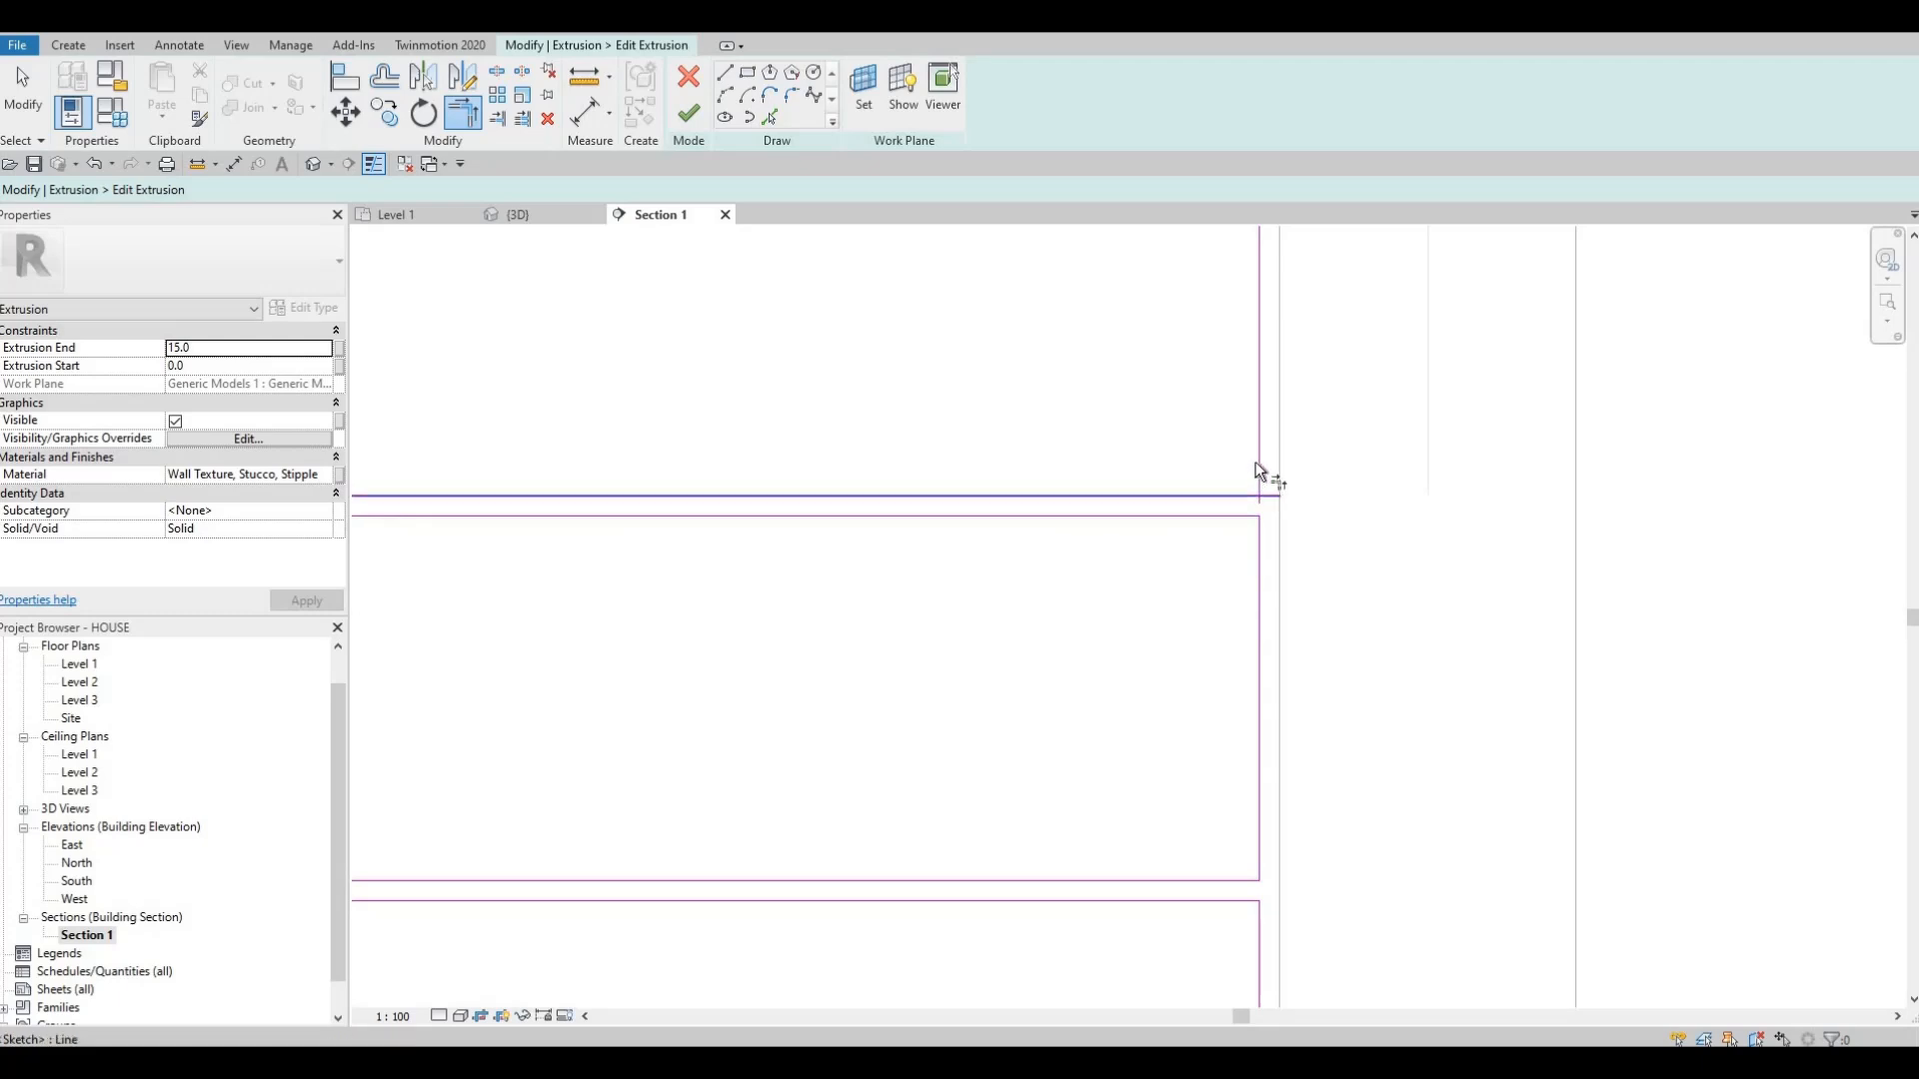
left_click(1256, 462)
left_click(1228, 499)
- Finish the cabinet front extrusion sketch, complete the in-place model and dismiss the save reminder
scroll(1228, 502, "down", 3)
middle_click_drag(1236, 518, 1415, 510)
scroll(1195, 479, "down", 2)
middle_click_drag(1195, 479, 1441, 498)
scroll(1329, 400, "up", 6)
mouse_move(1316, 391)
middle_mouse_down()
mouse_move(1010, 397)
mouse_move(1225, 425)
middle_mouse_up()
scroll(1050, 410, "down", 5)
scroll(1224, 425, "down", 4)
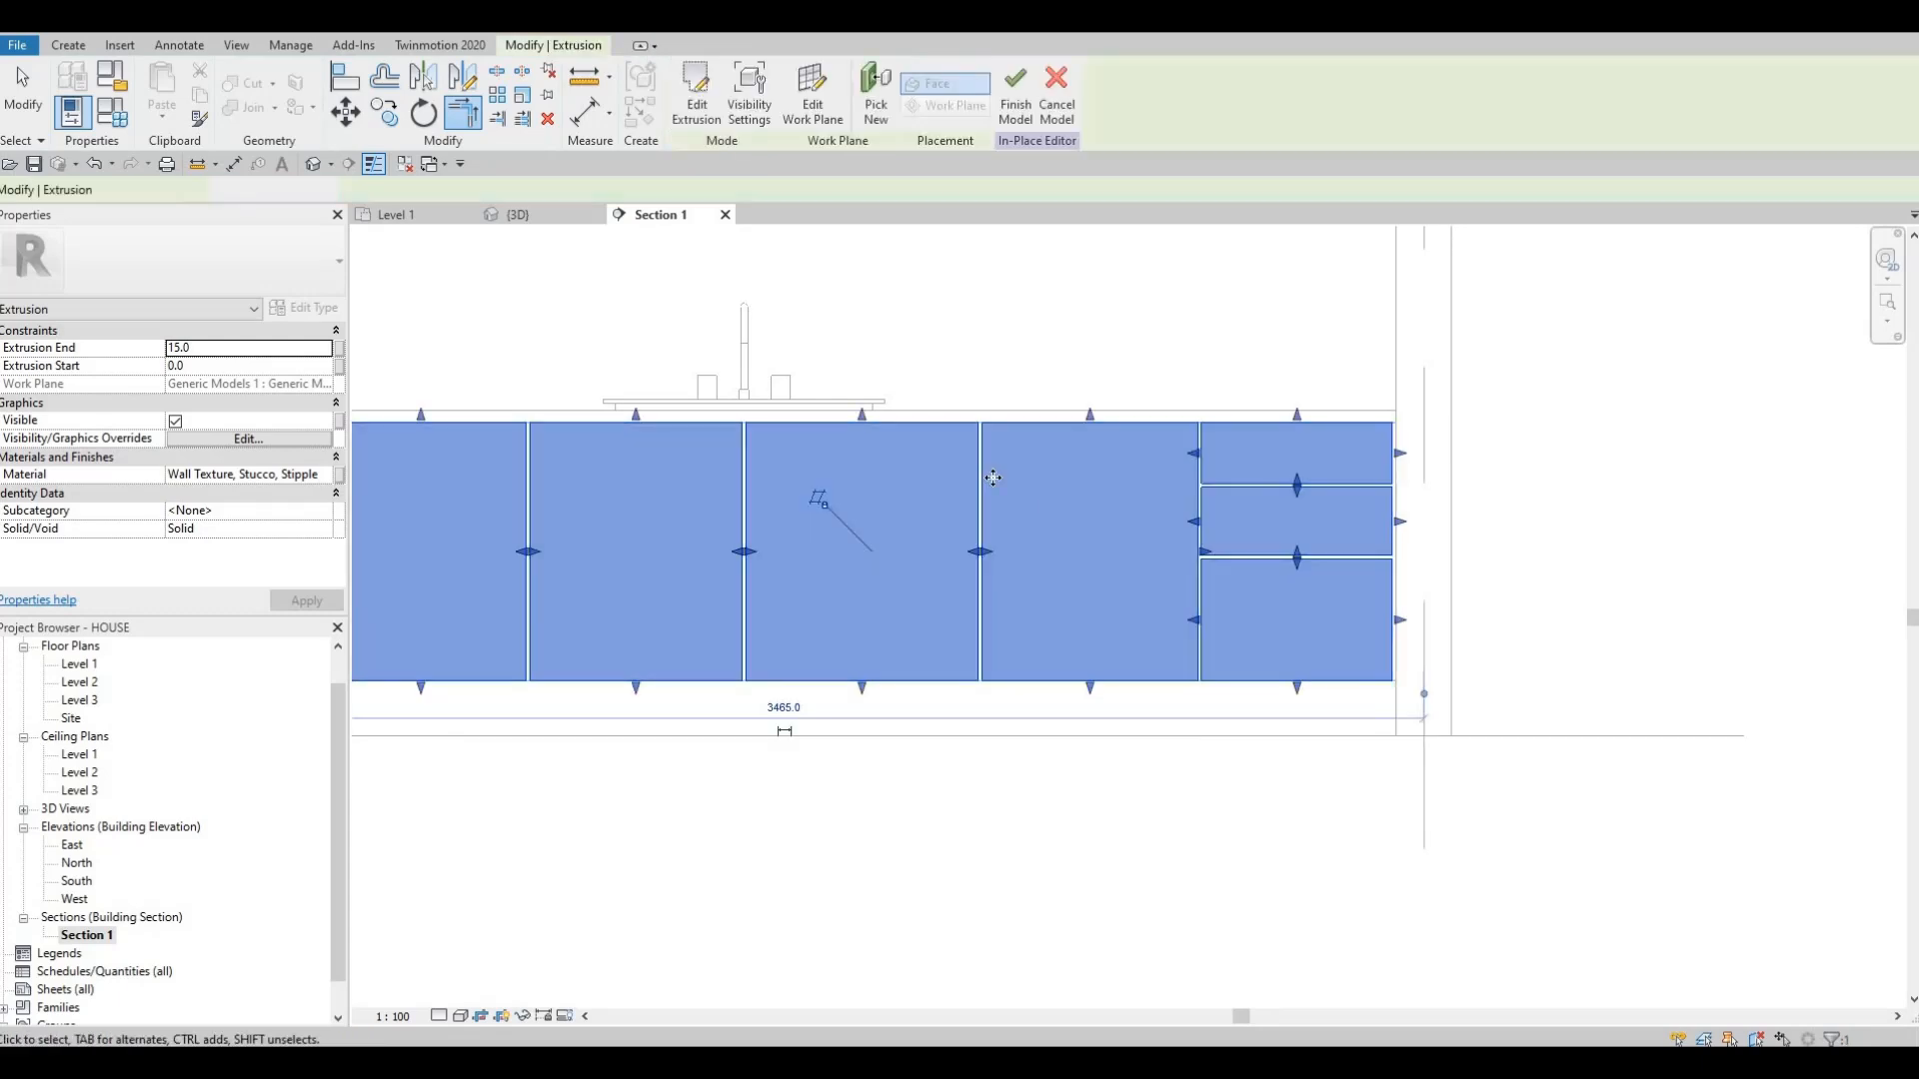
scroll(989, 471, "down", 1)
middle_click_drag(990, 470, 1190, 472)
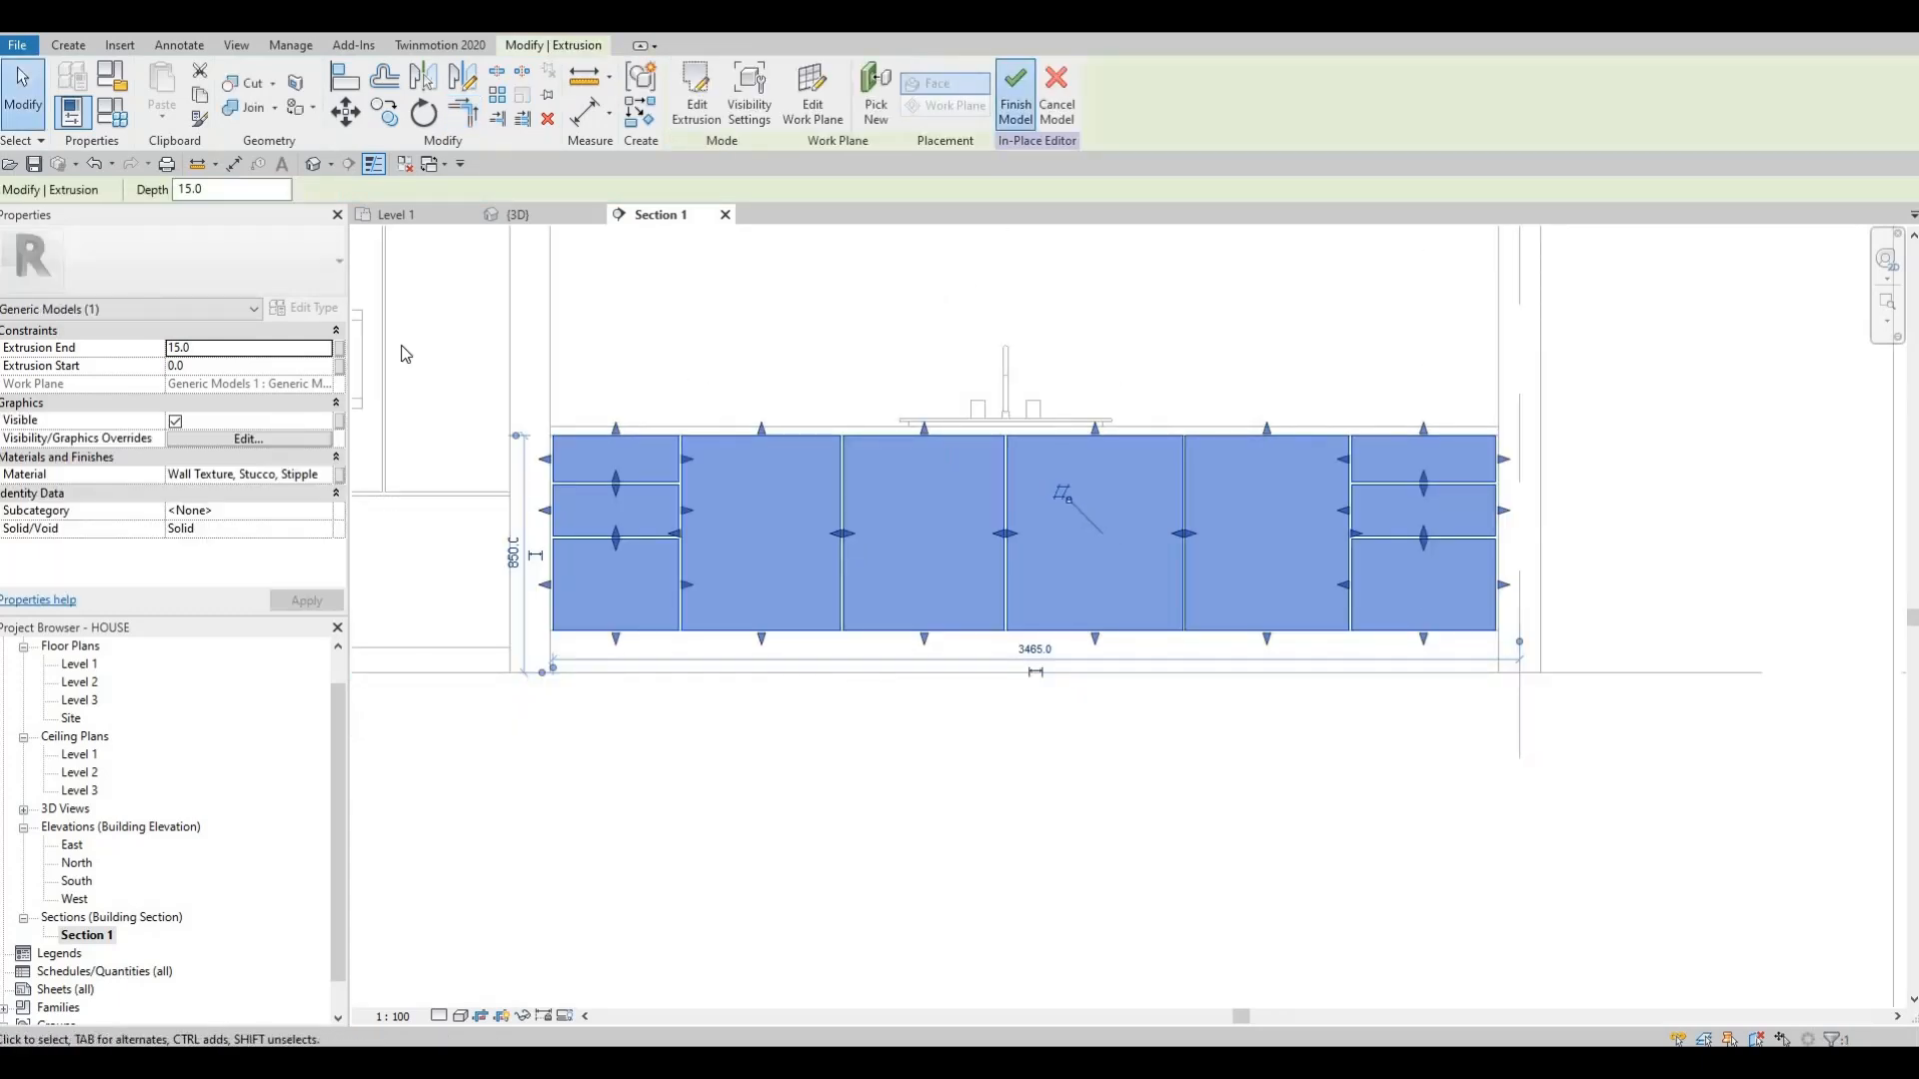
left_click(1016, 95)
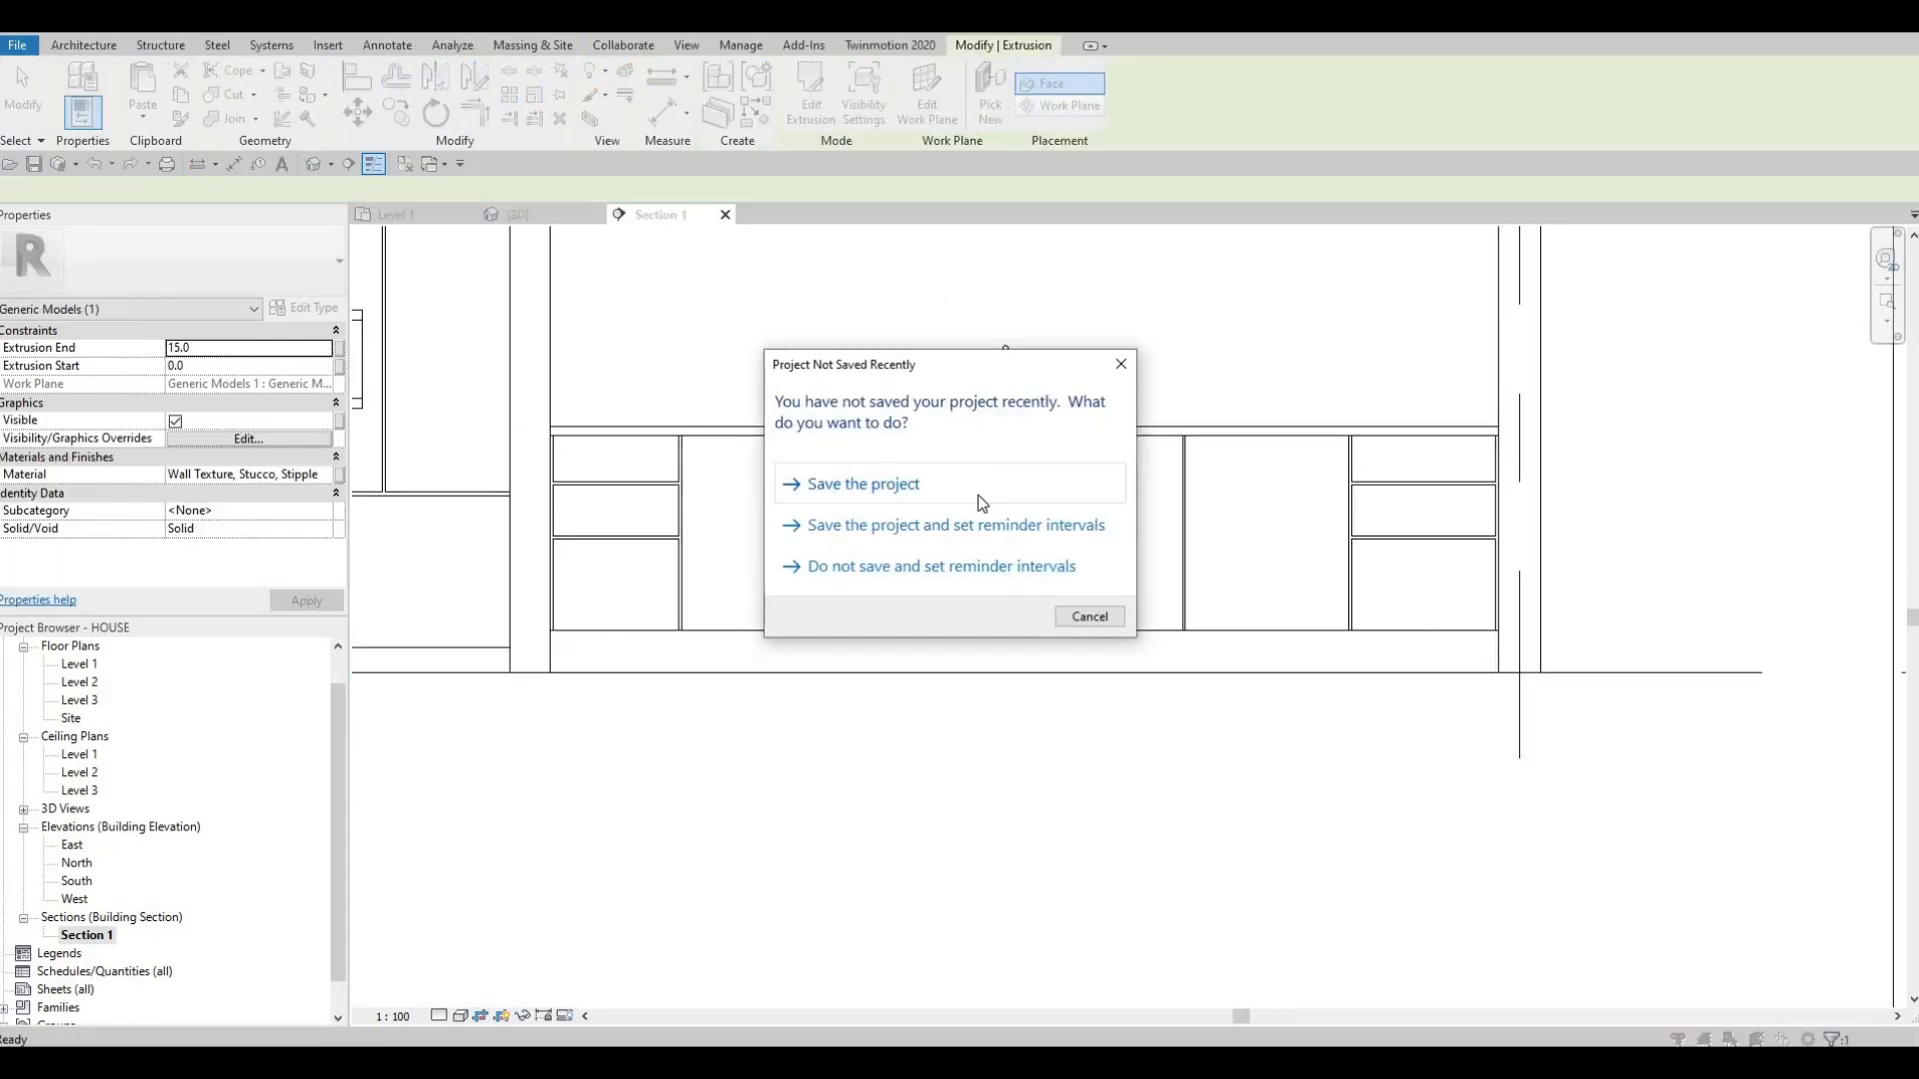
key("Escape")
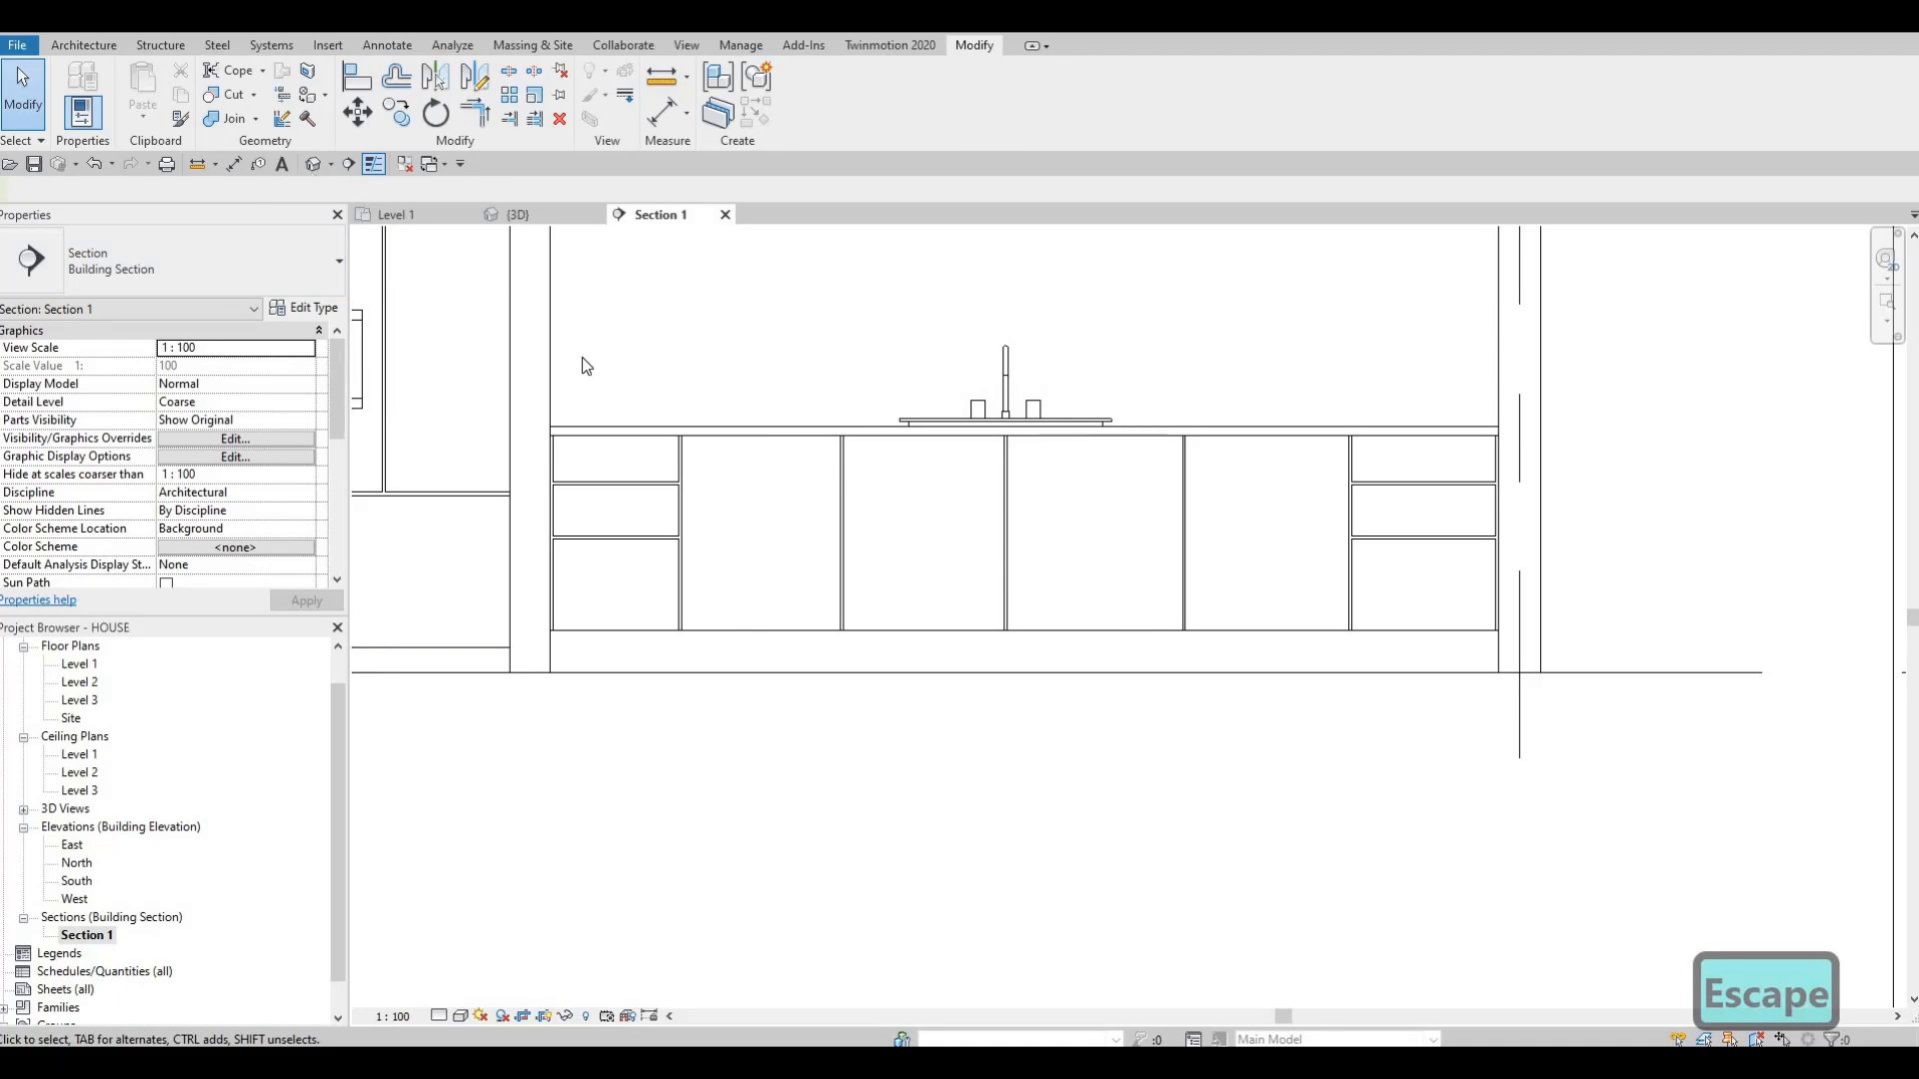
- Open the 3D view and align the countertop's front face with the outer face of the cabinet fronts
left_click(313, 164)
middle_click_drag(986, 674, 1068, 567, "shift")
scroll(1072, 553, "up", 2)
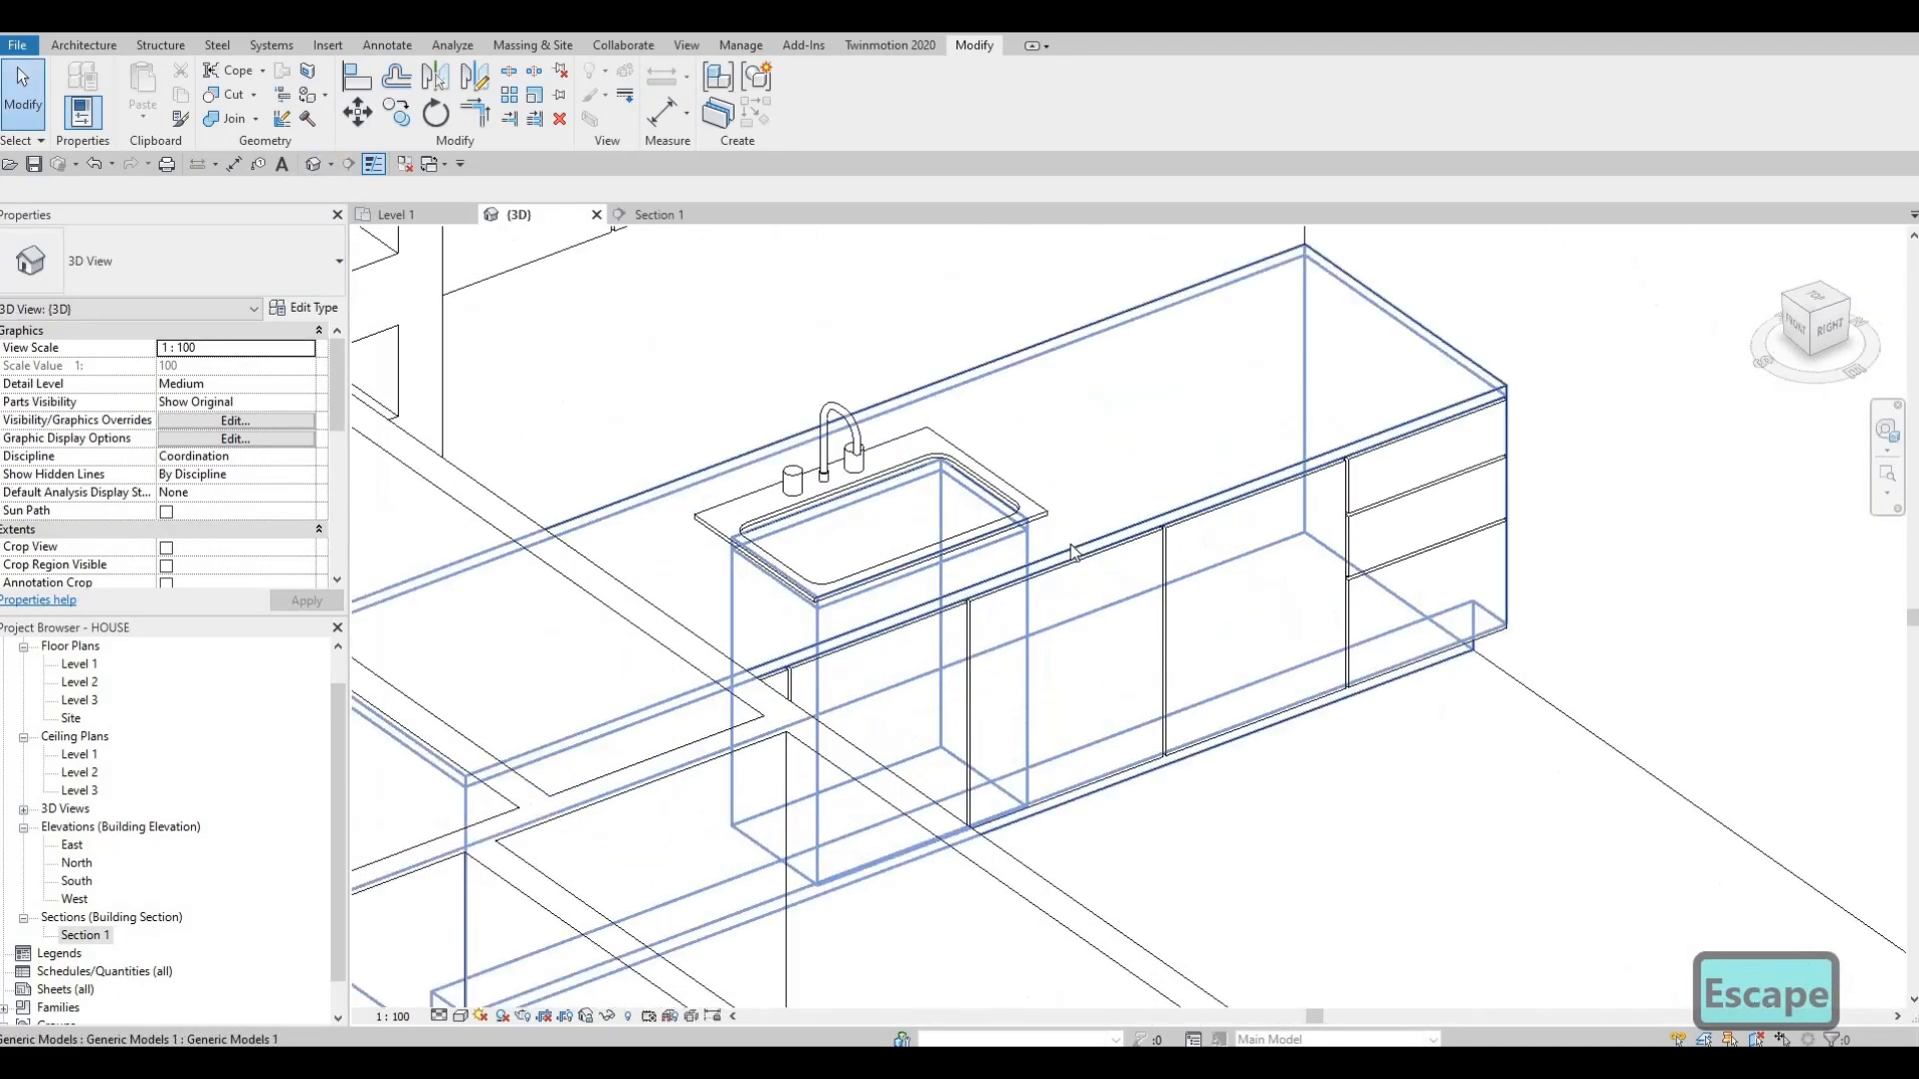
scroll(1073, 552, "up", 2)
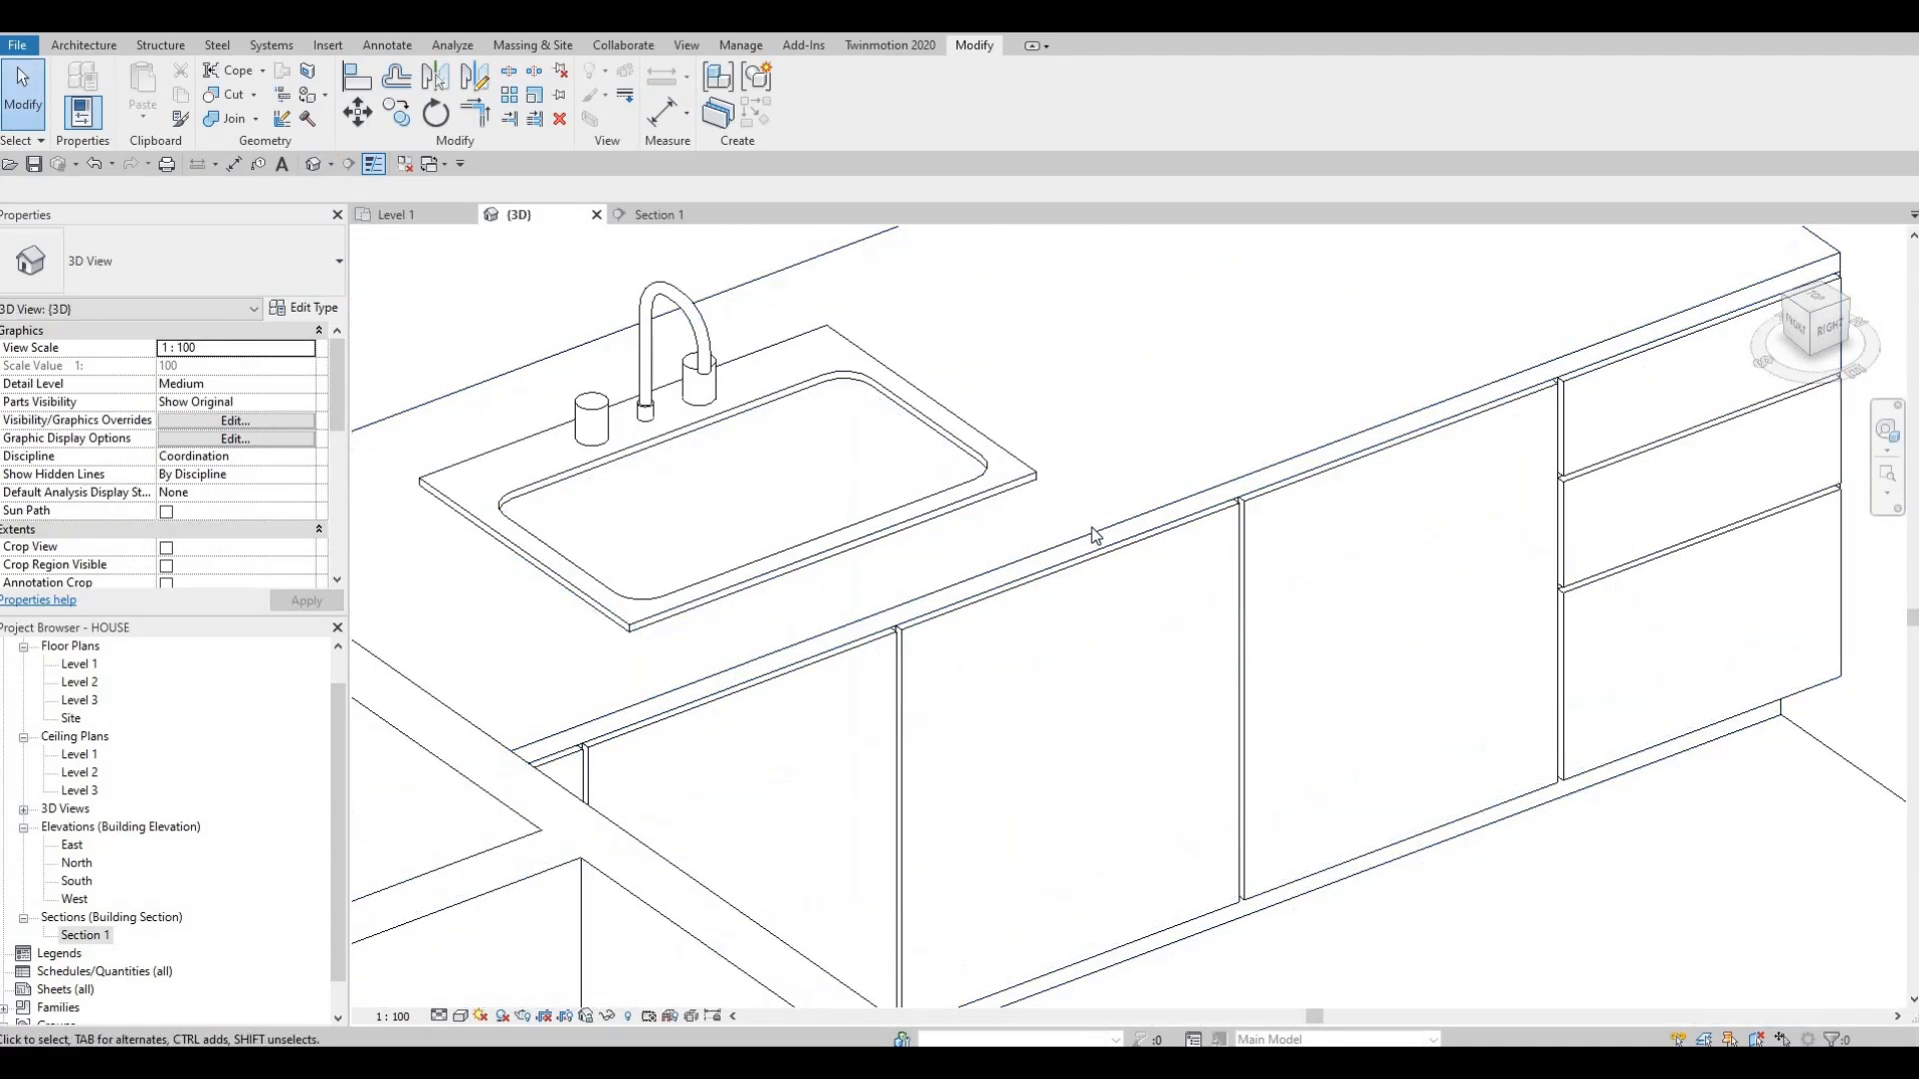
left_click(1092, 544)
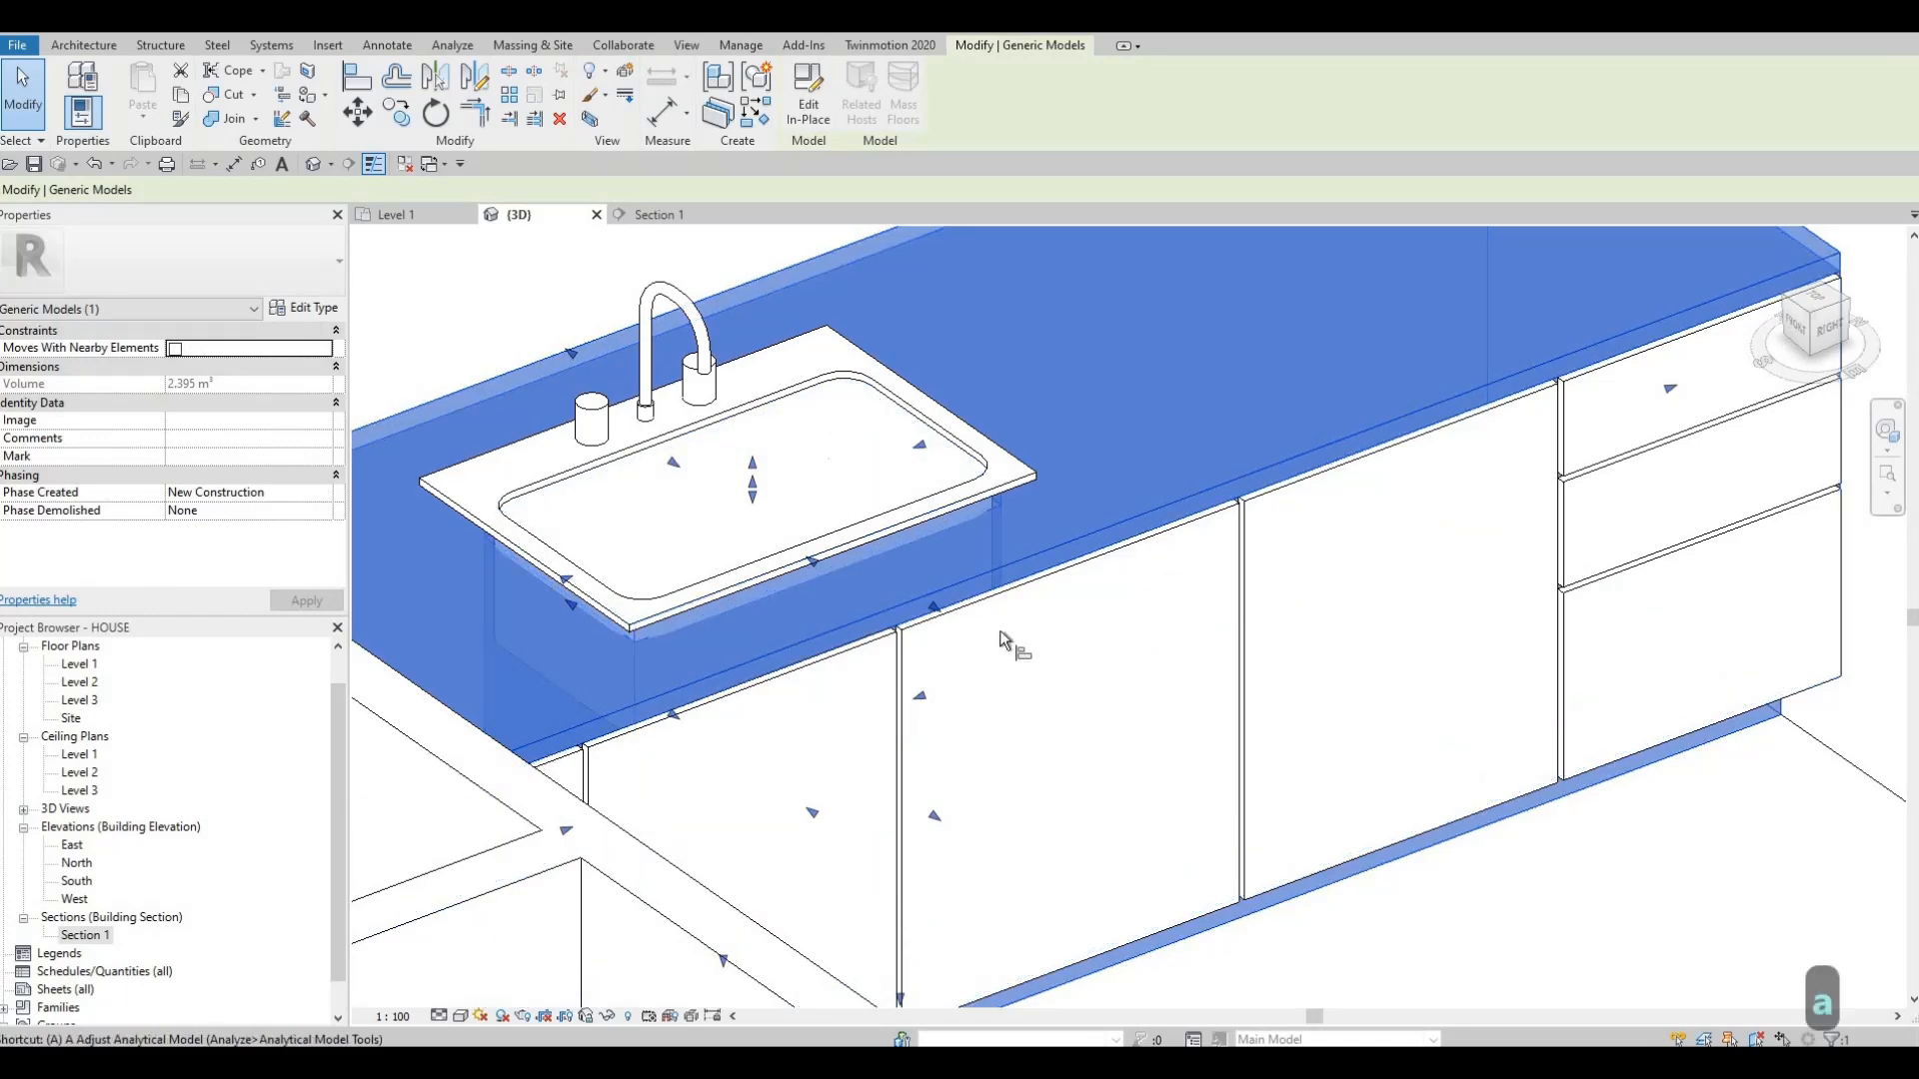
key("a")
key("l")
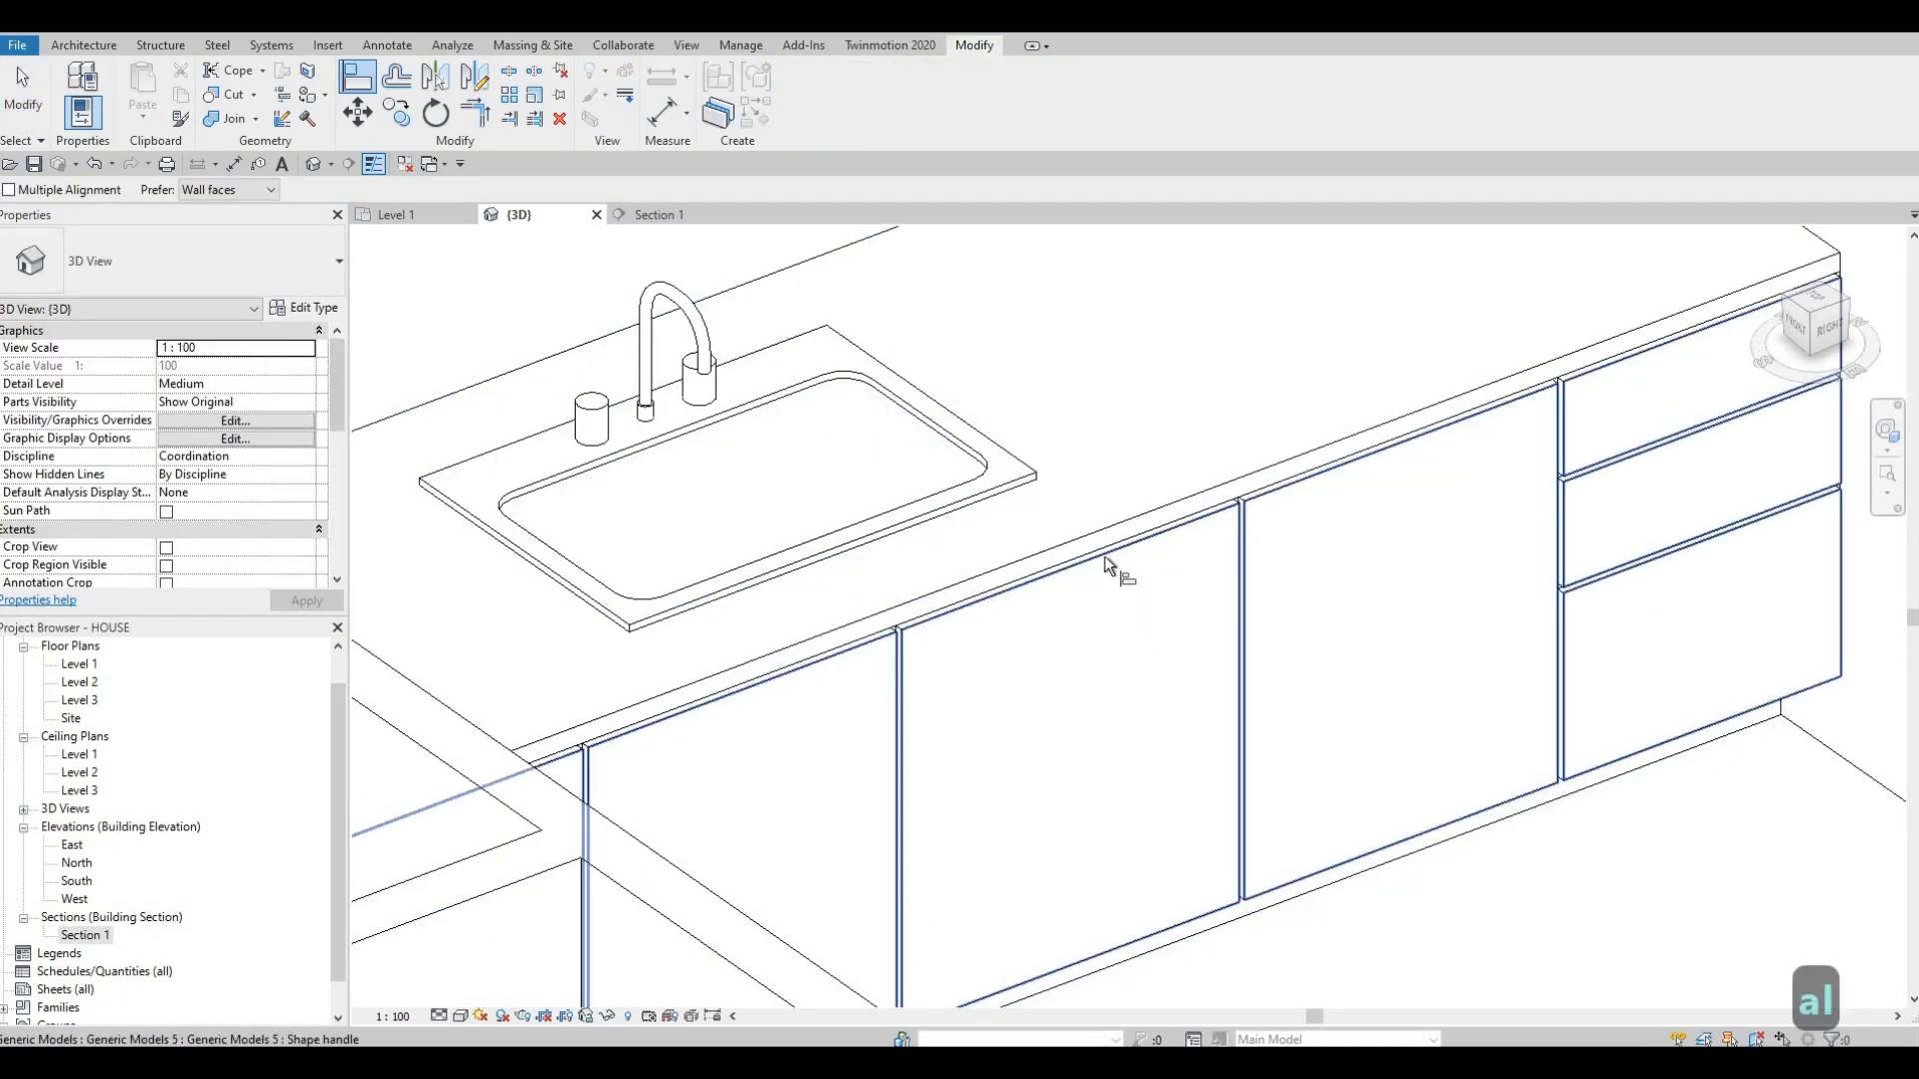
left_click(1105, 555)
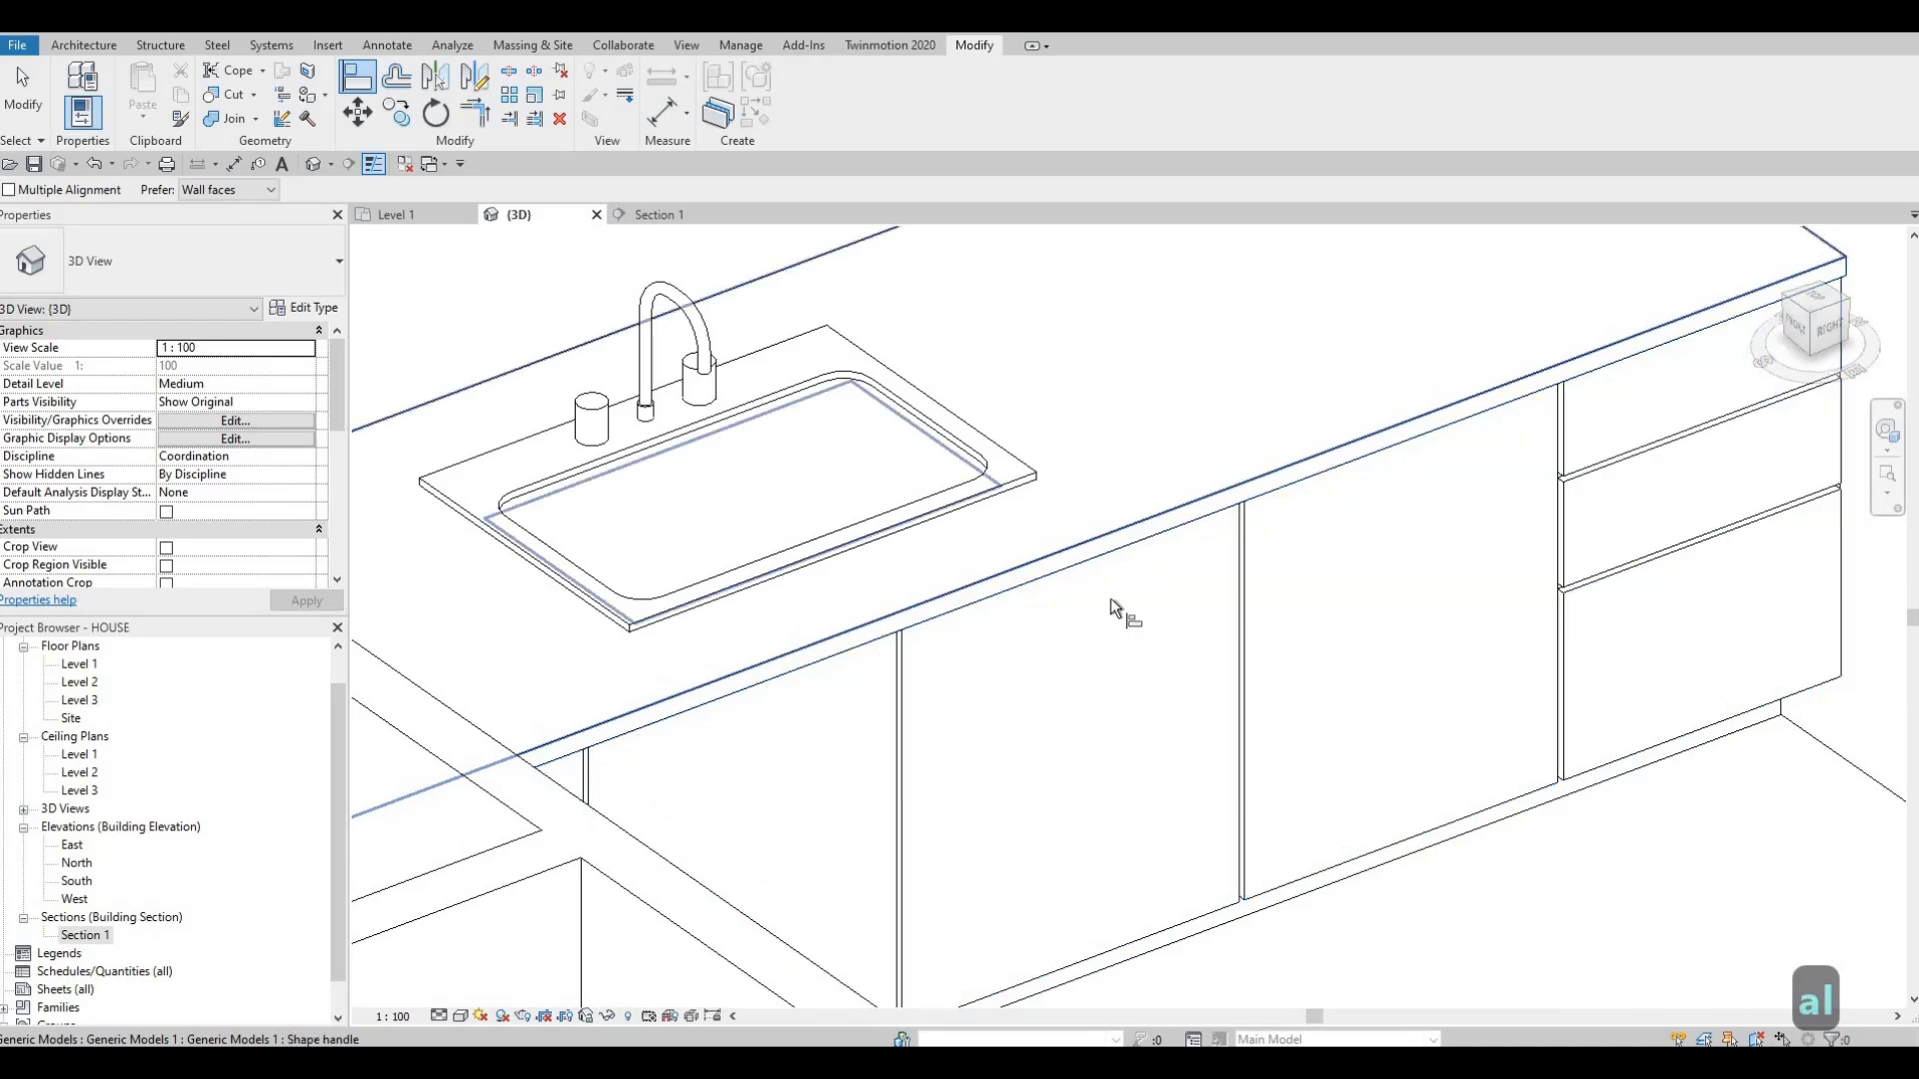
key("Escape")
- End the Align command and examine the countertop edge, door panels and drawer columns from several angles in 3D
middle_click_drag(1148, 656, 909, 566, "shift")
middle_click_drag(912, 625, 866, 707, "shift")
scroll(770, 740, "up", 2)
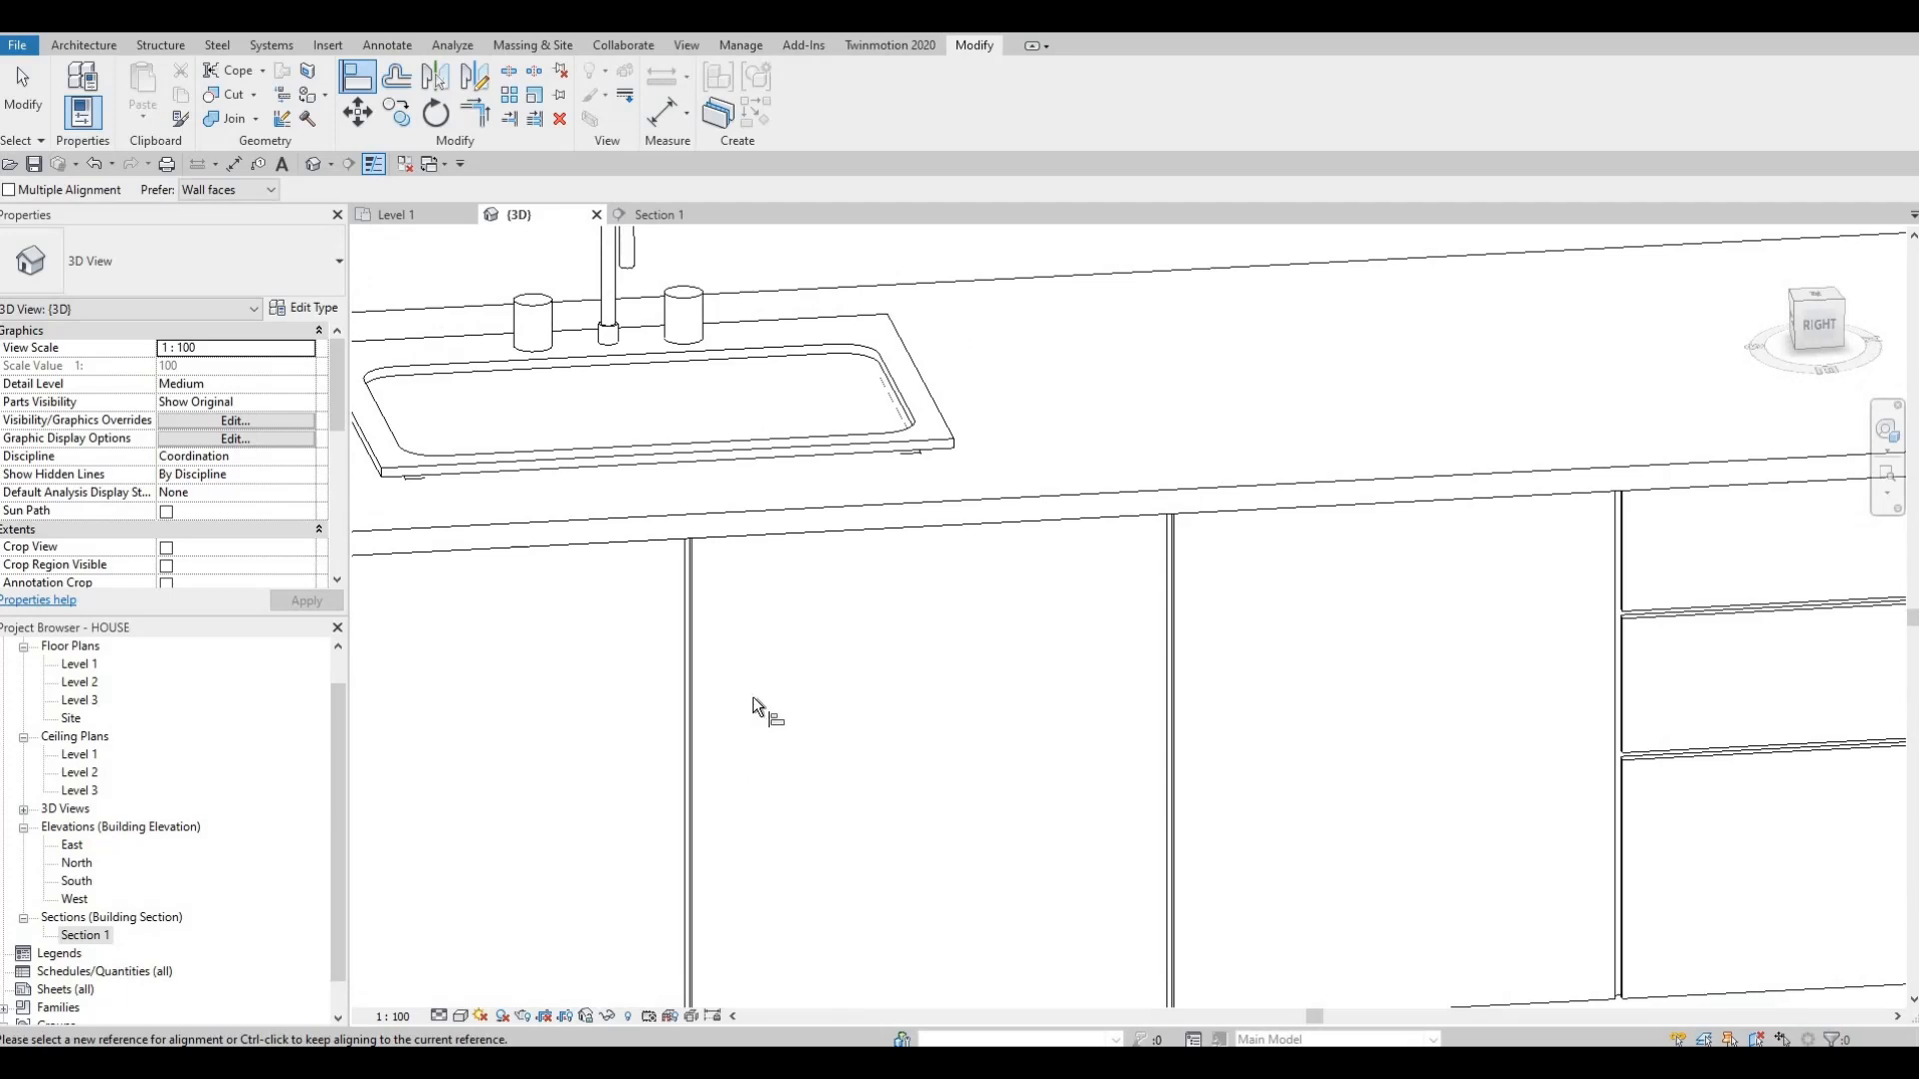
scroll(752, 698, "down", 5)
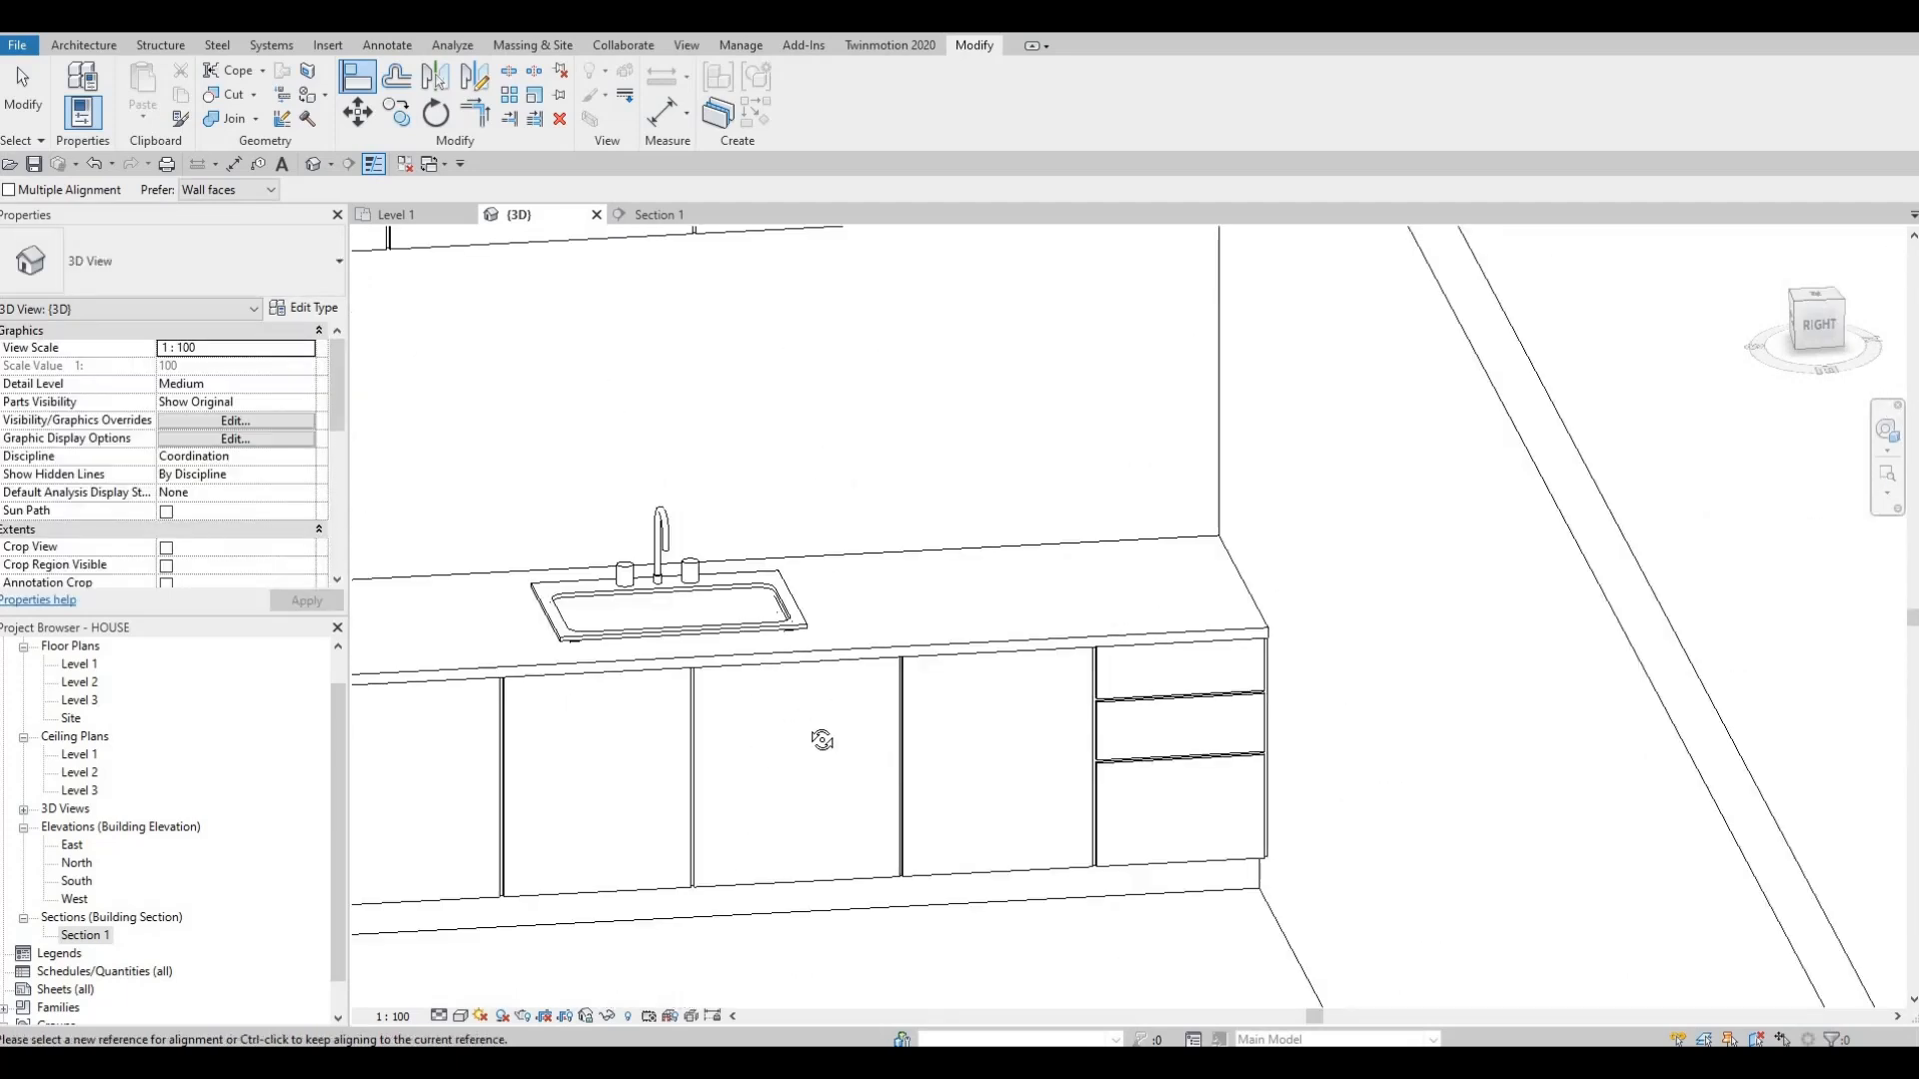
middle_click_drag(811, 757, 679, 563, "shift")
scroll(762, 629, "up", 3)
key("Escape")
key("Escape")
scroll(680, 564, "up", 2)
scroll(862, 584, "up", 1)
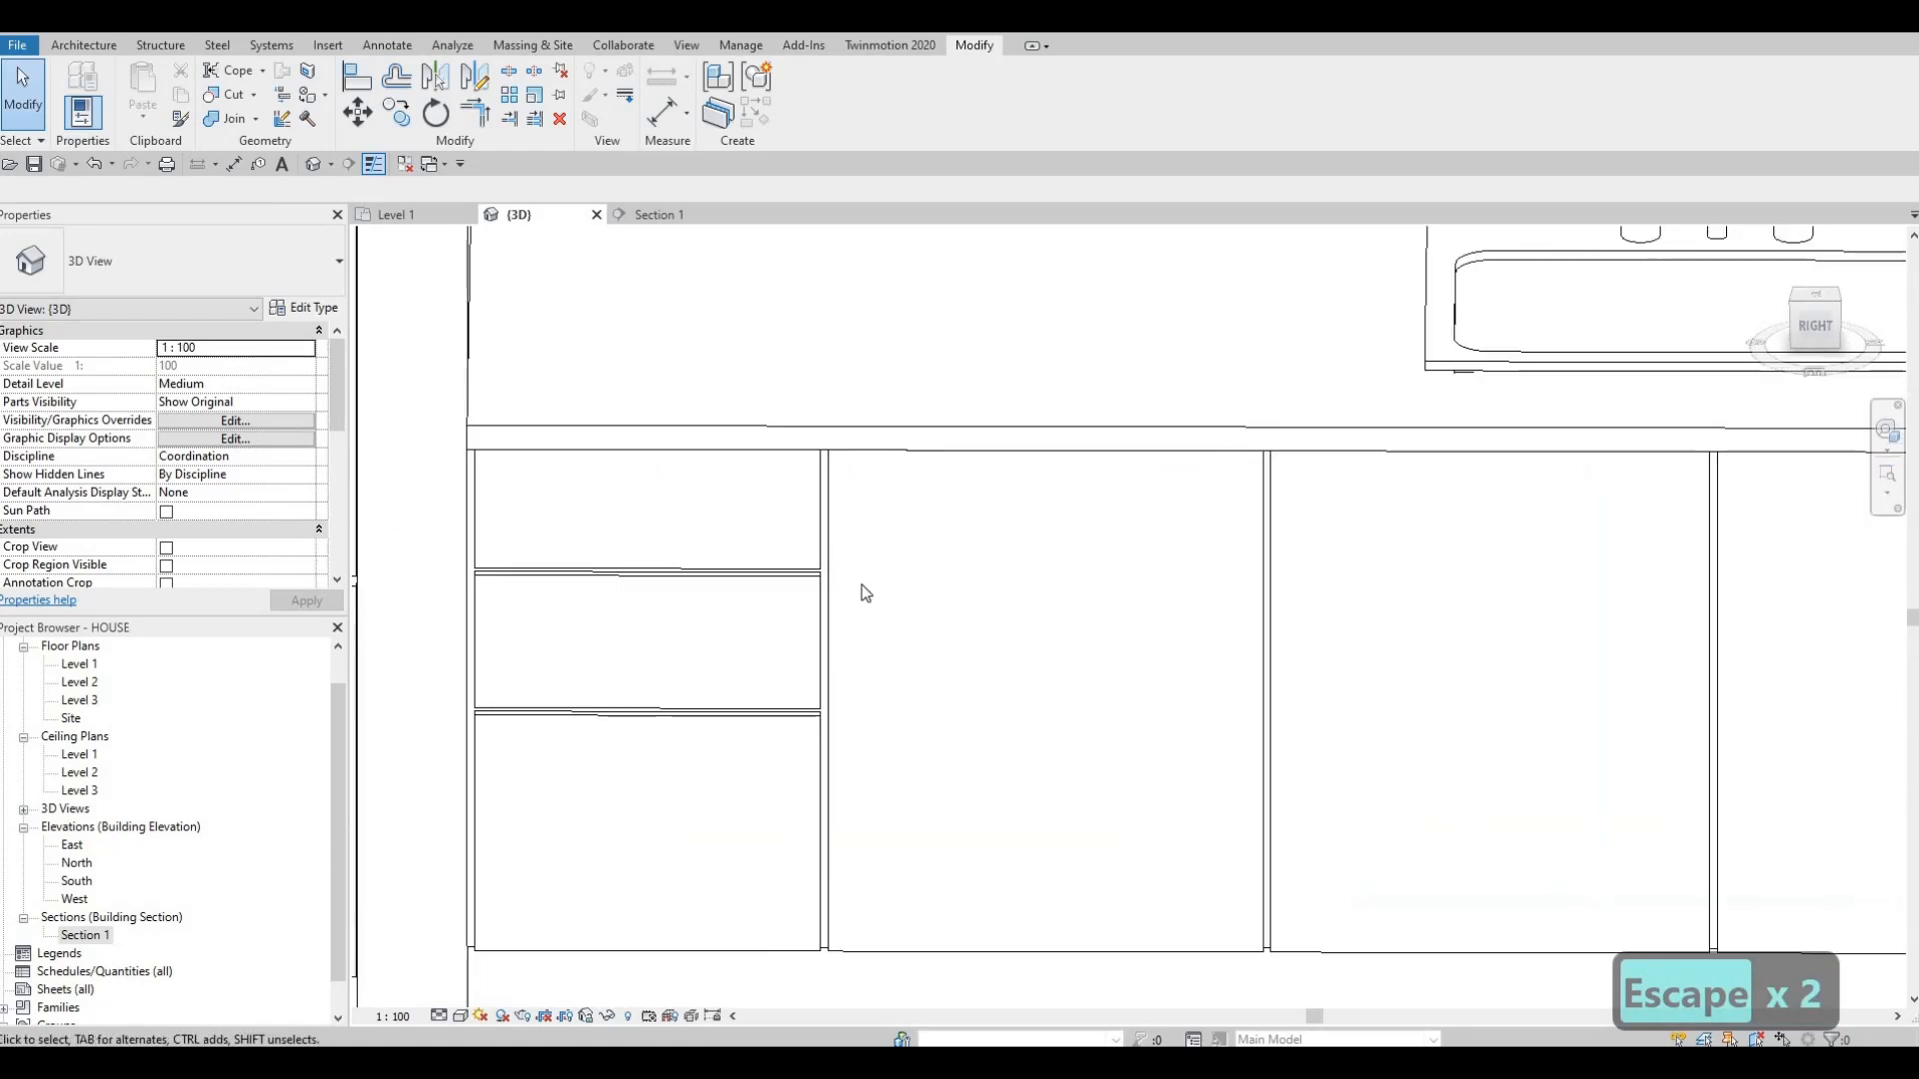
scroll(862, 584, "down", 4)
scroll(889, 600, "down", 5)
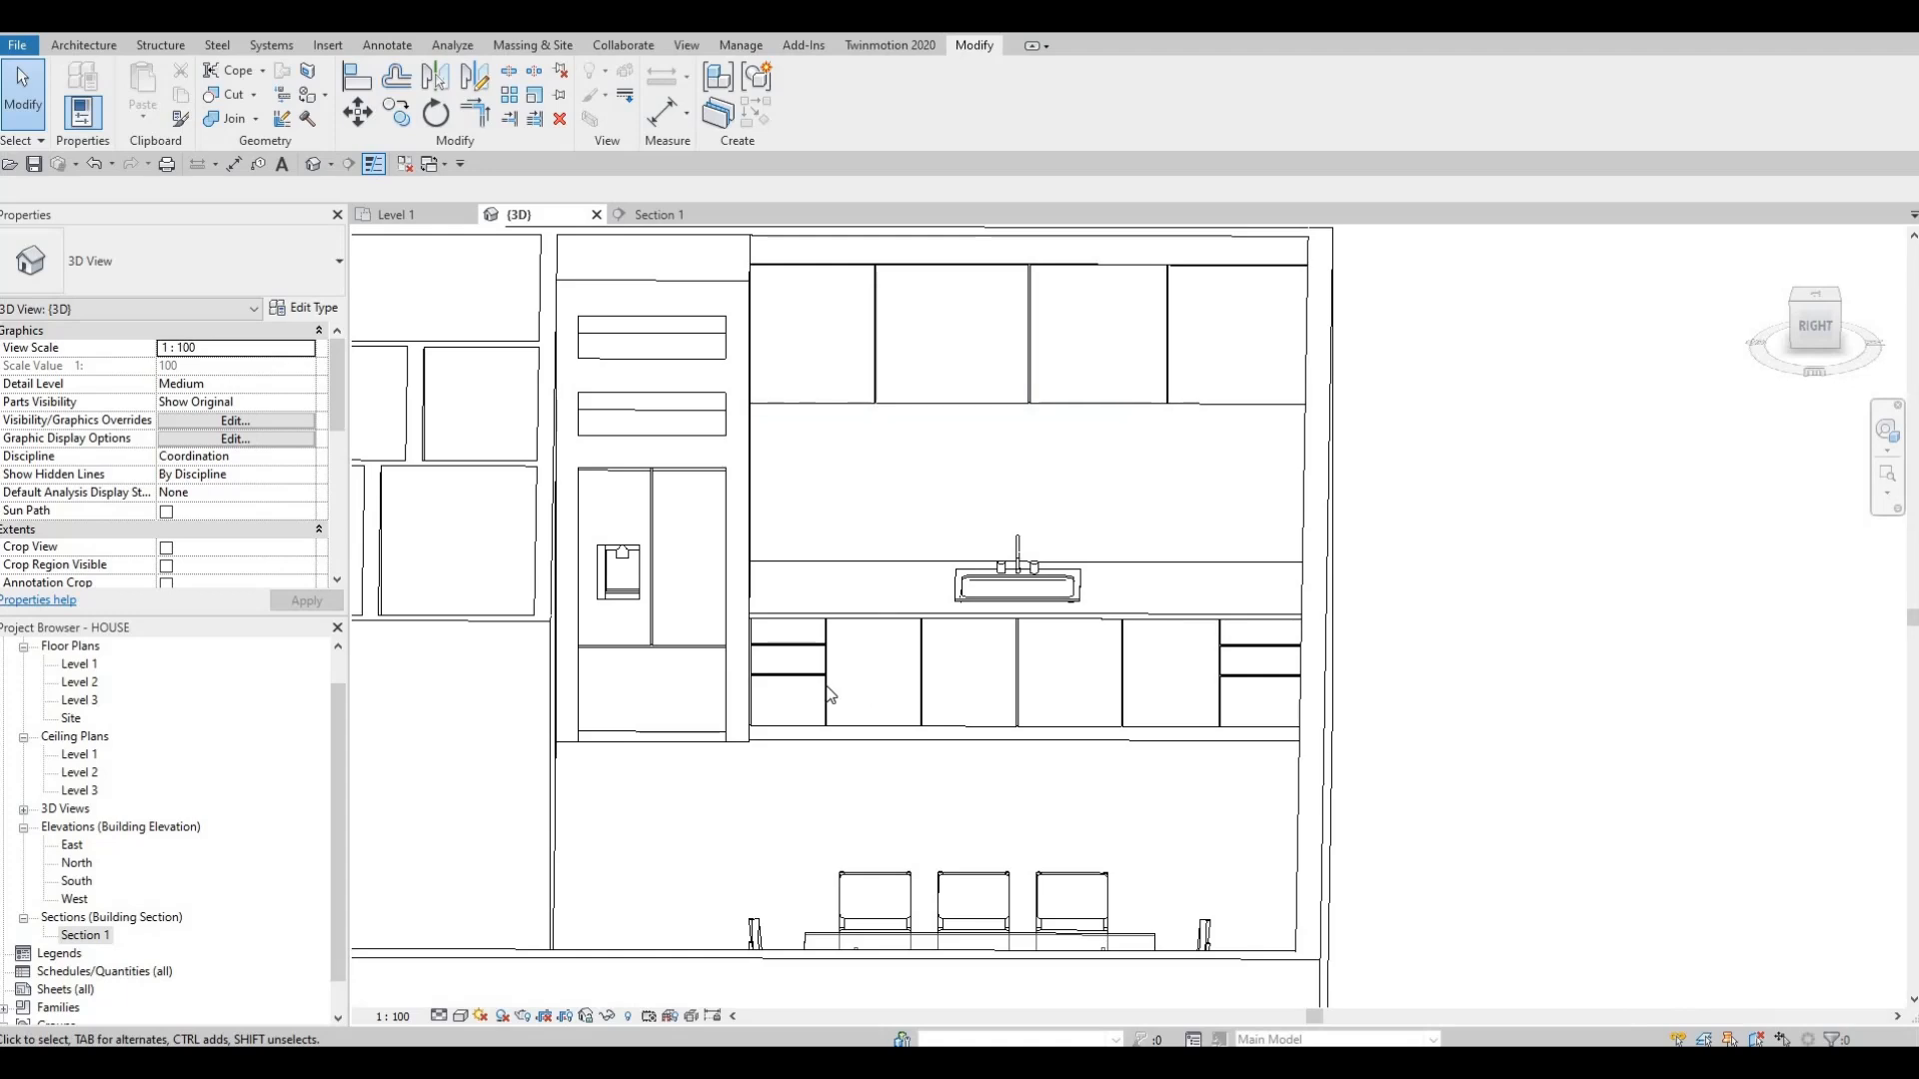
scroll(828, 695, "up", 5)
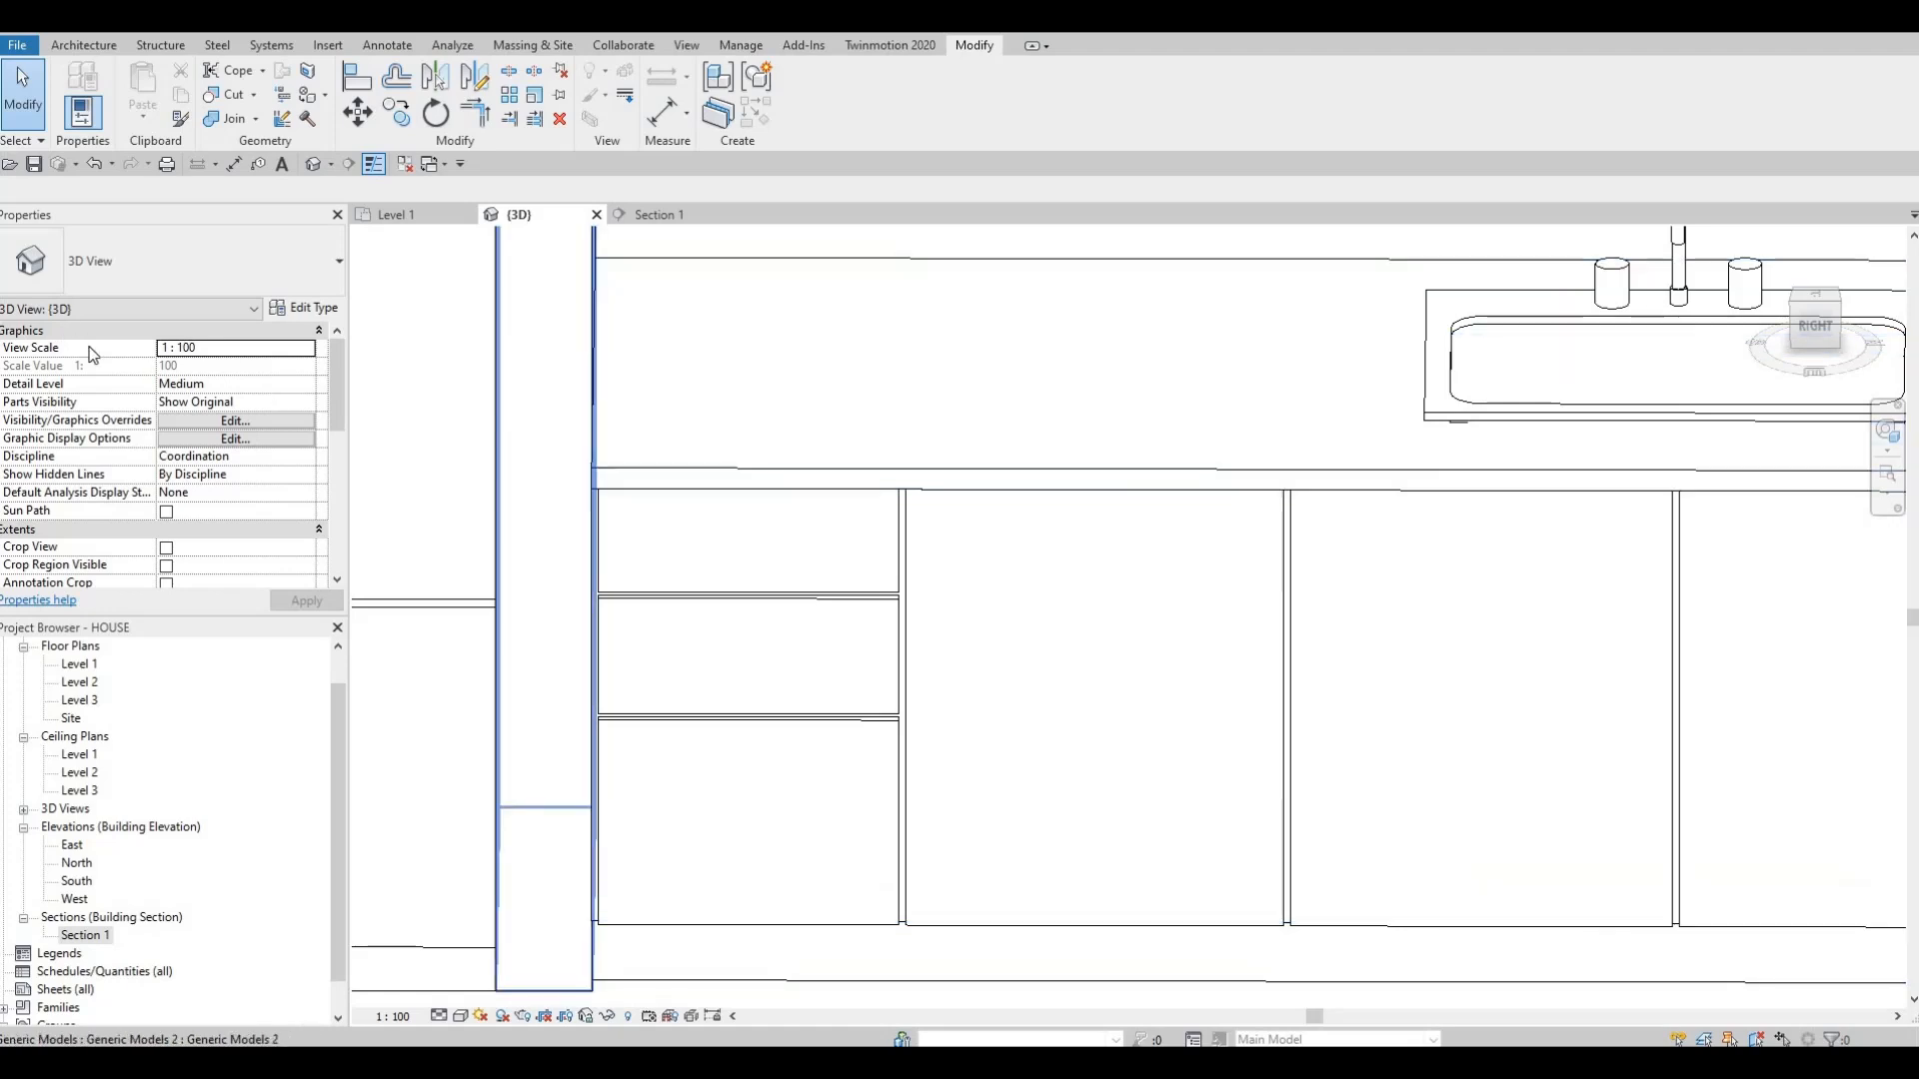
key("F1")
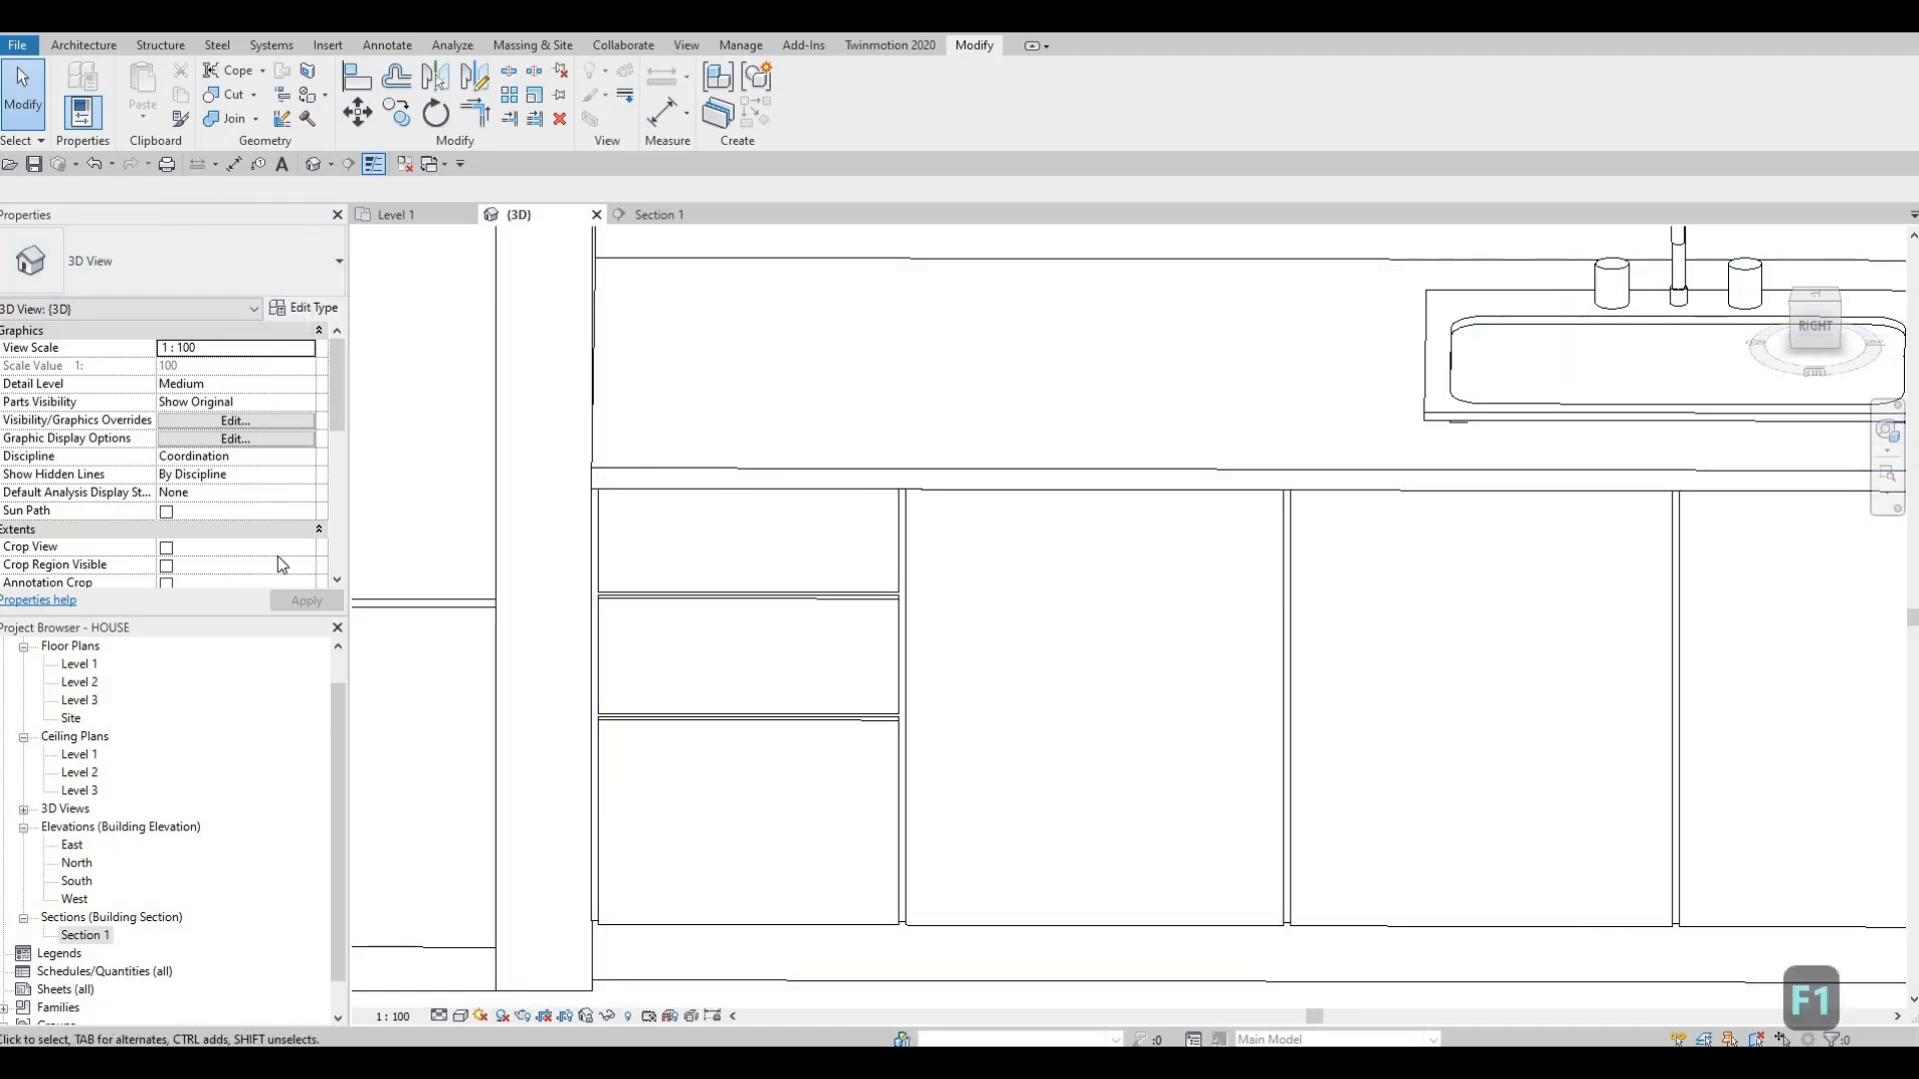
- Open Section 1 and create a new in-place component in the Generic Models category with the default name
double_click(88, 935)
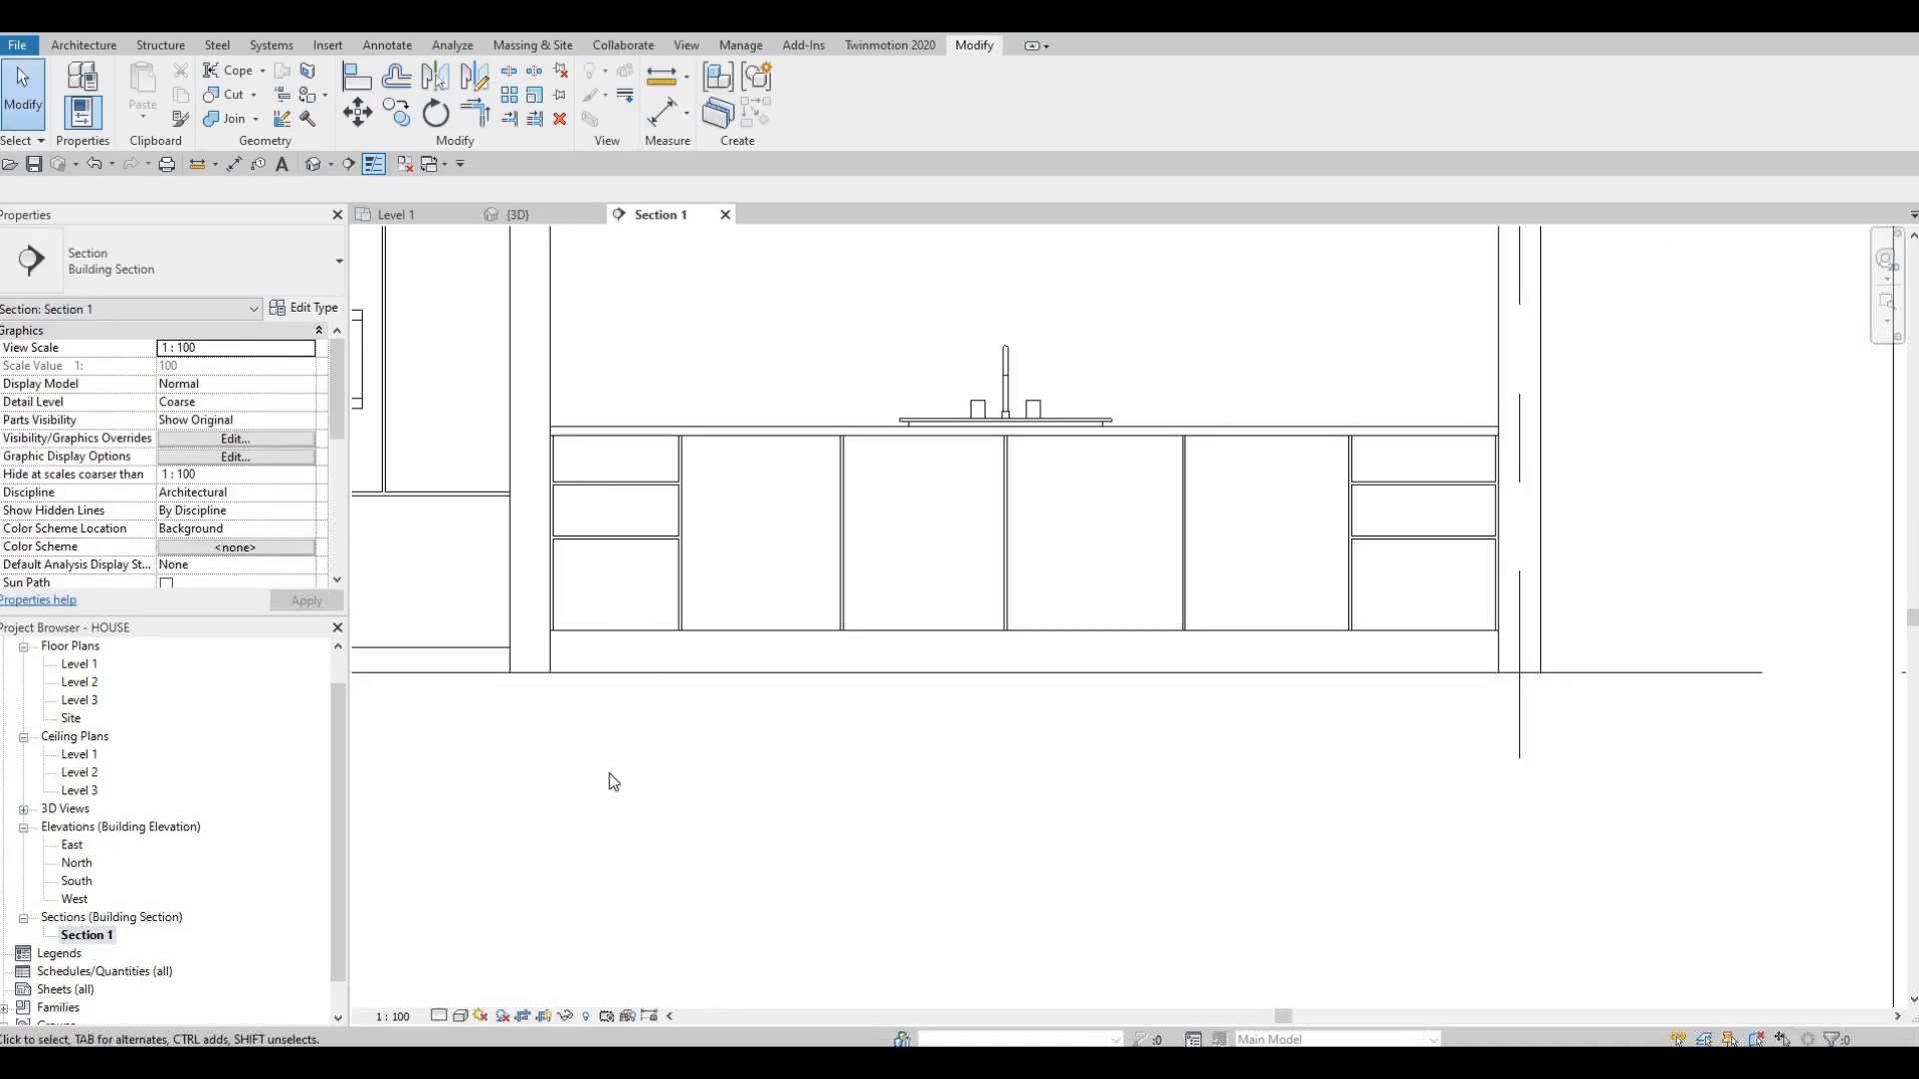
scroll(640, 680, "down", 2)
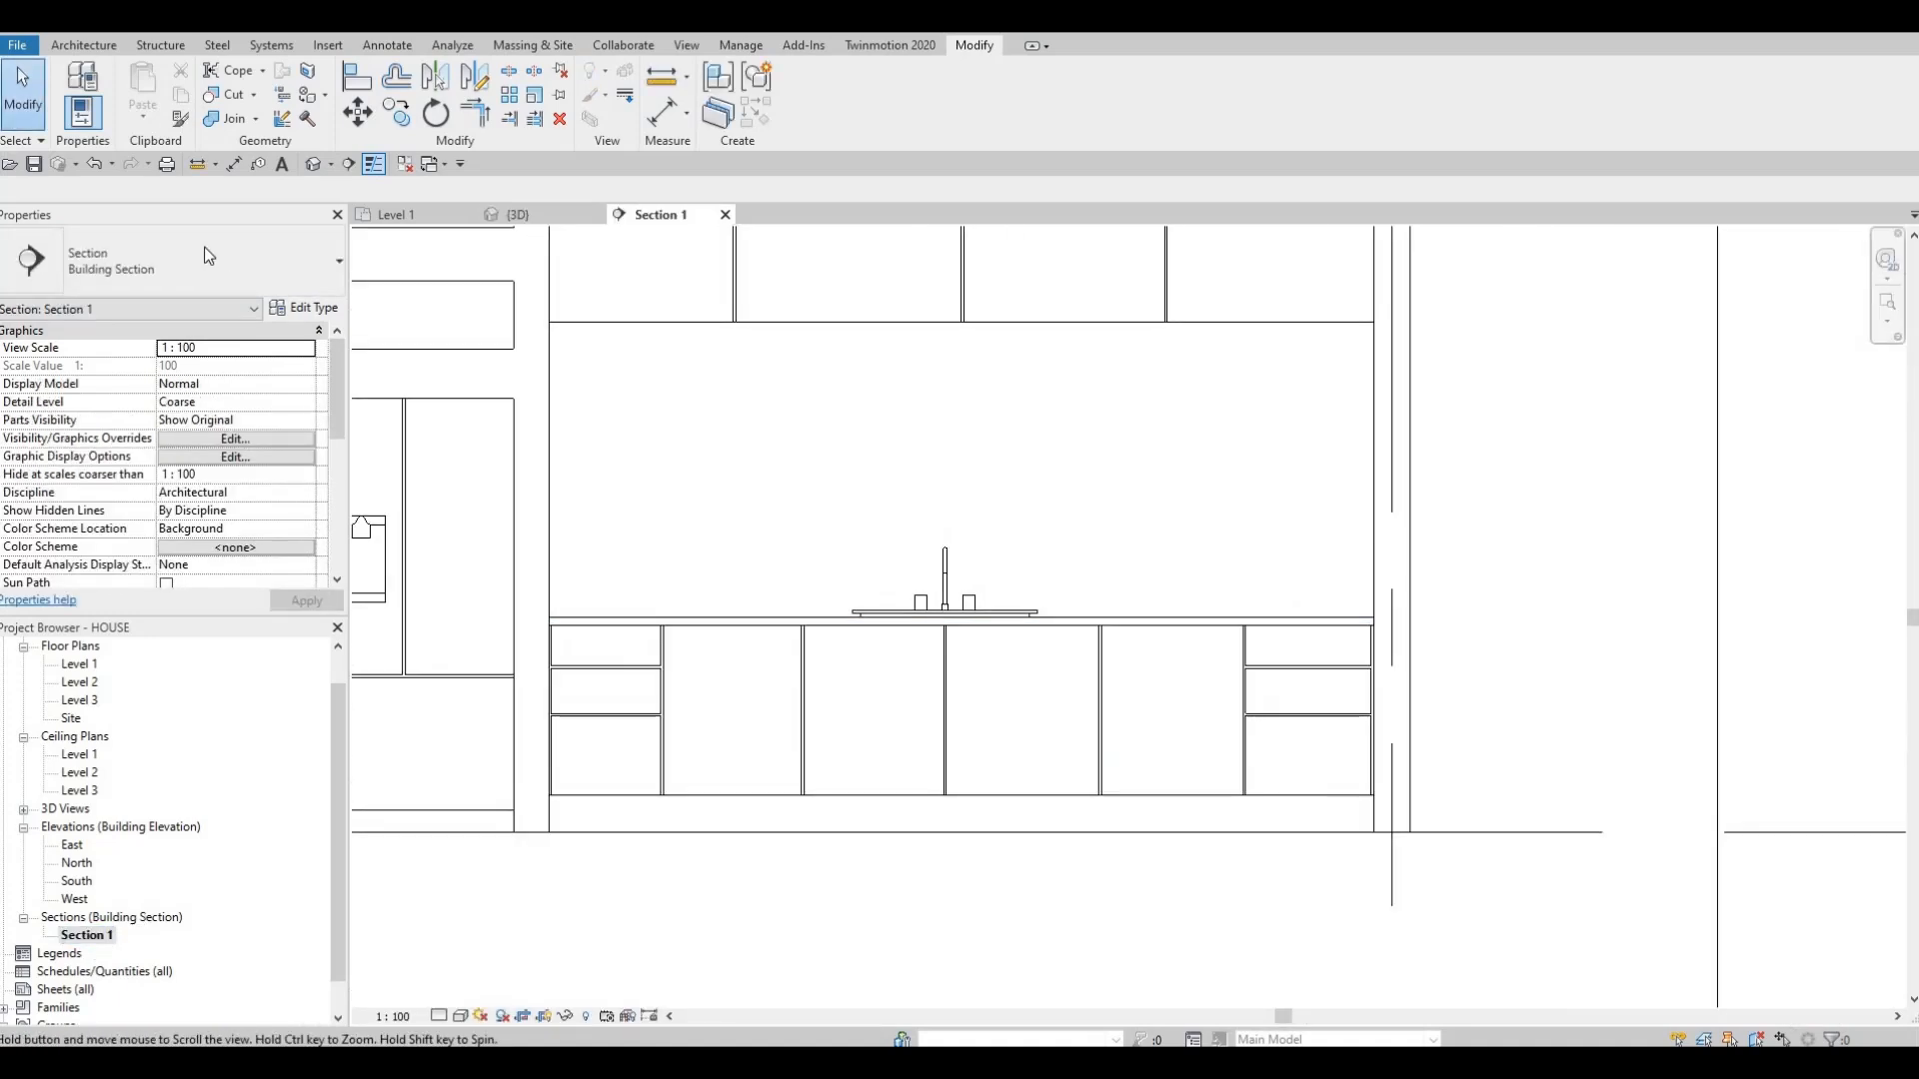
left_click(88, 46)
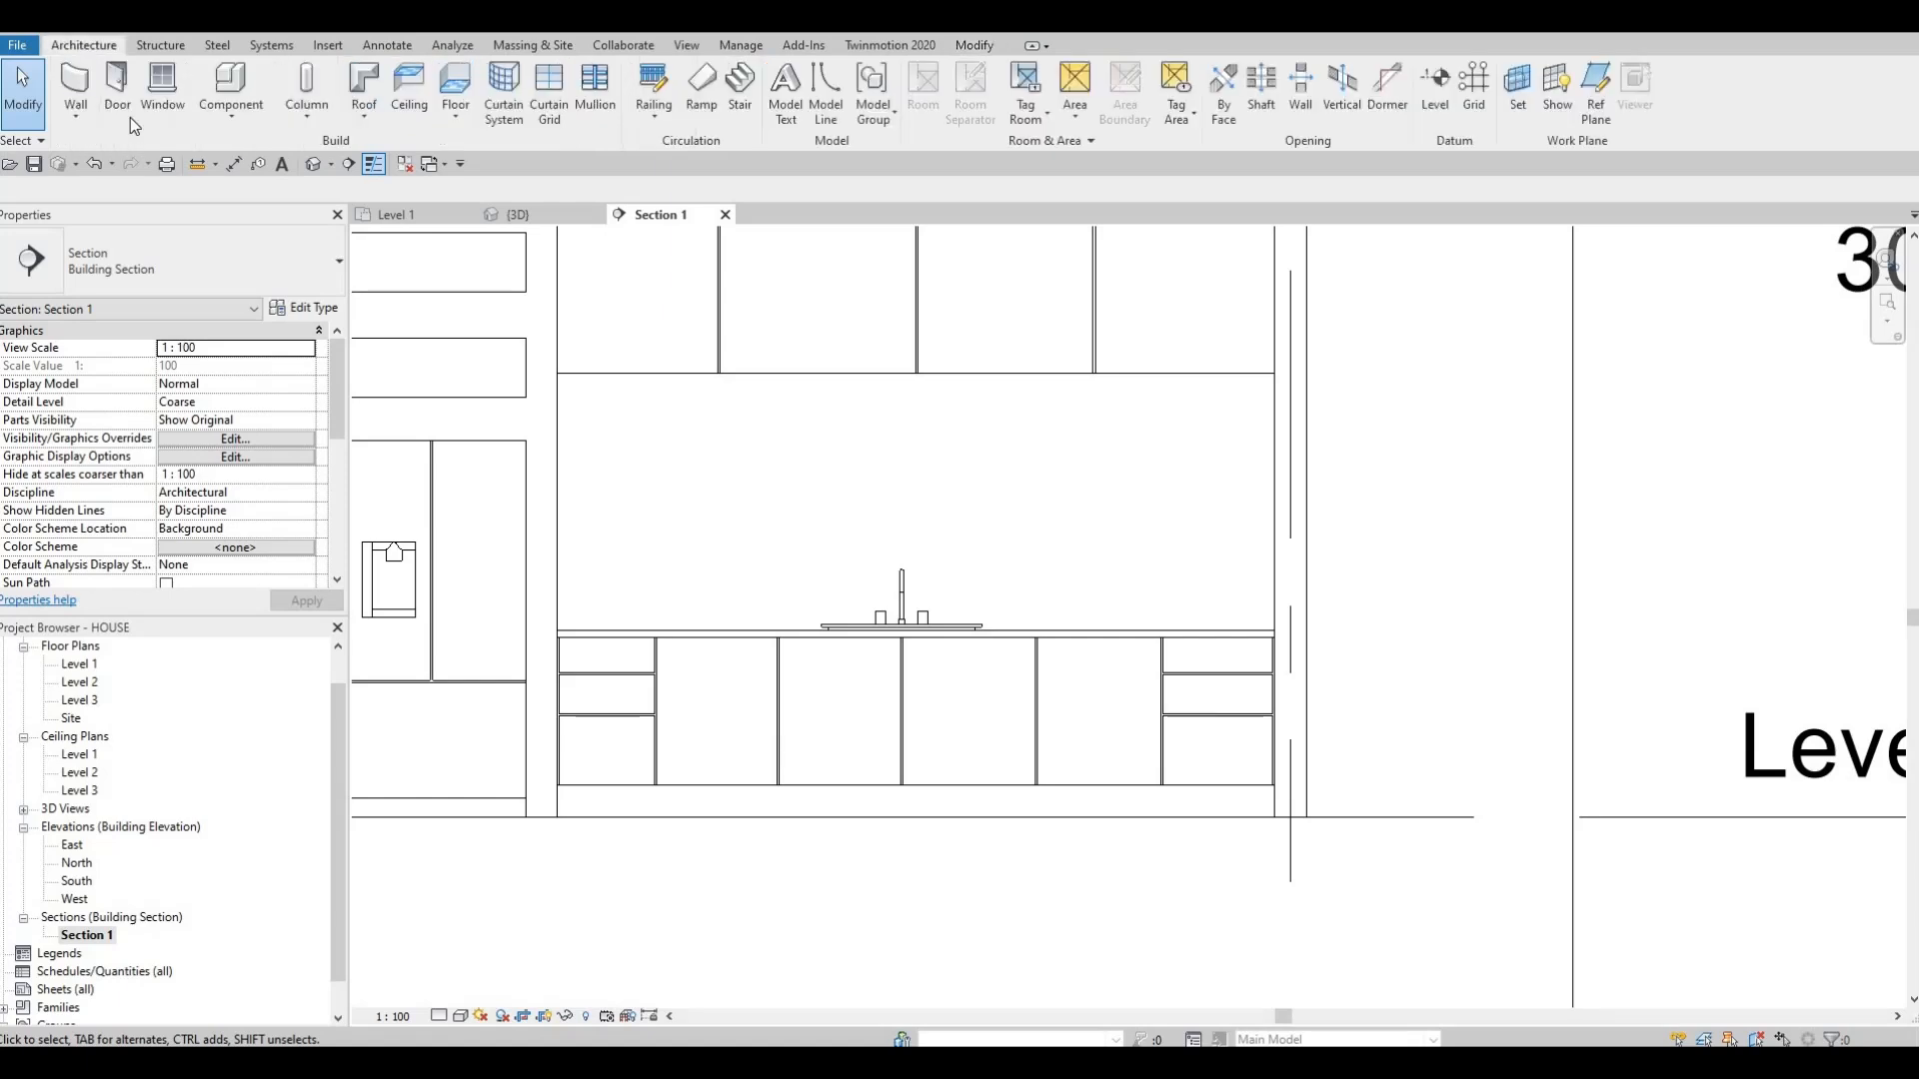
left_click(231, 113)
left_click(257, 193)
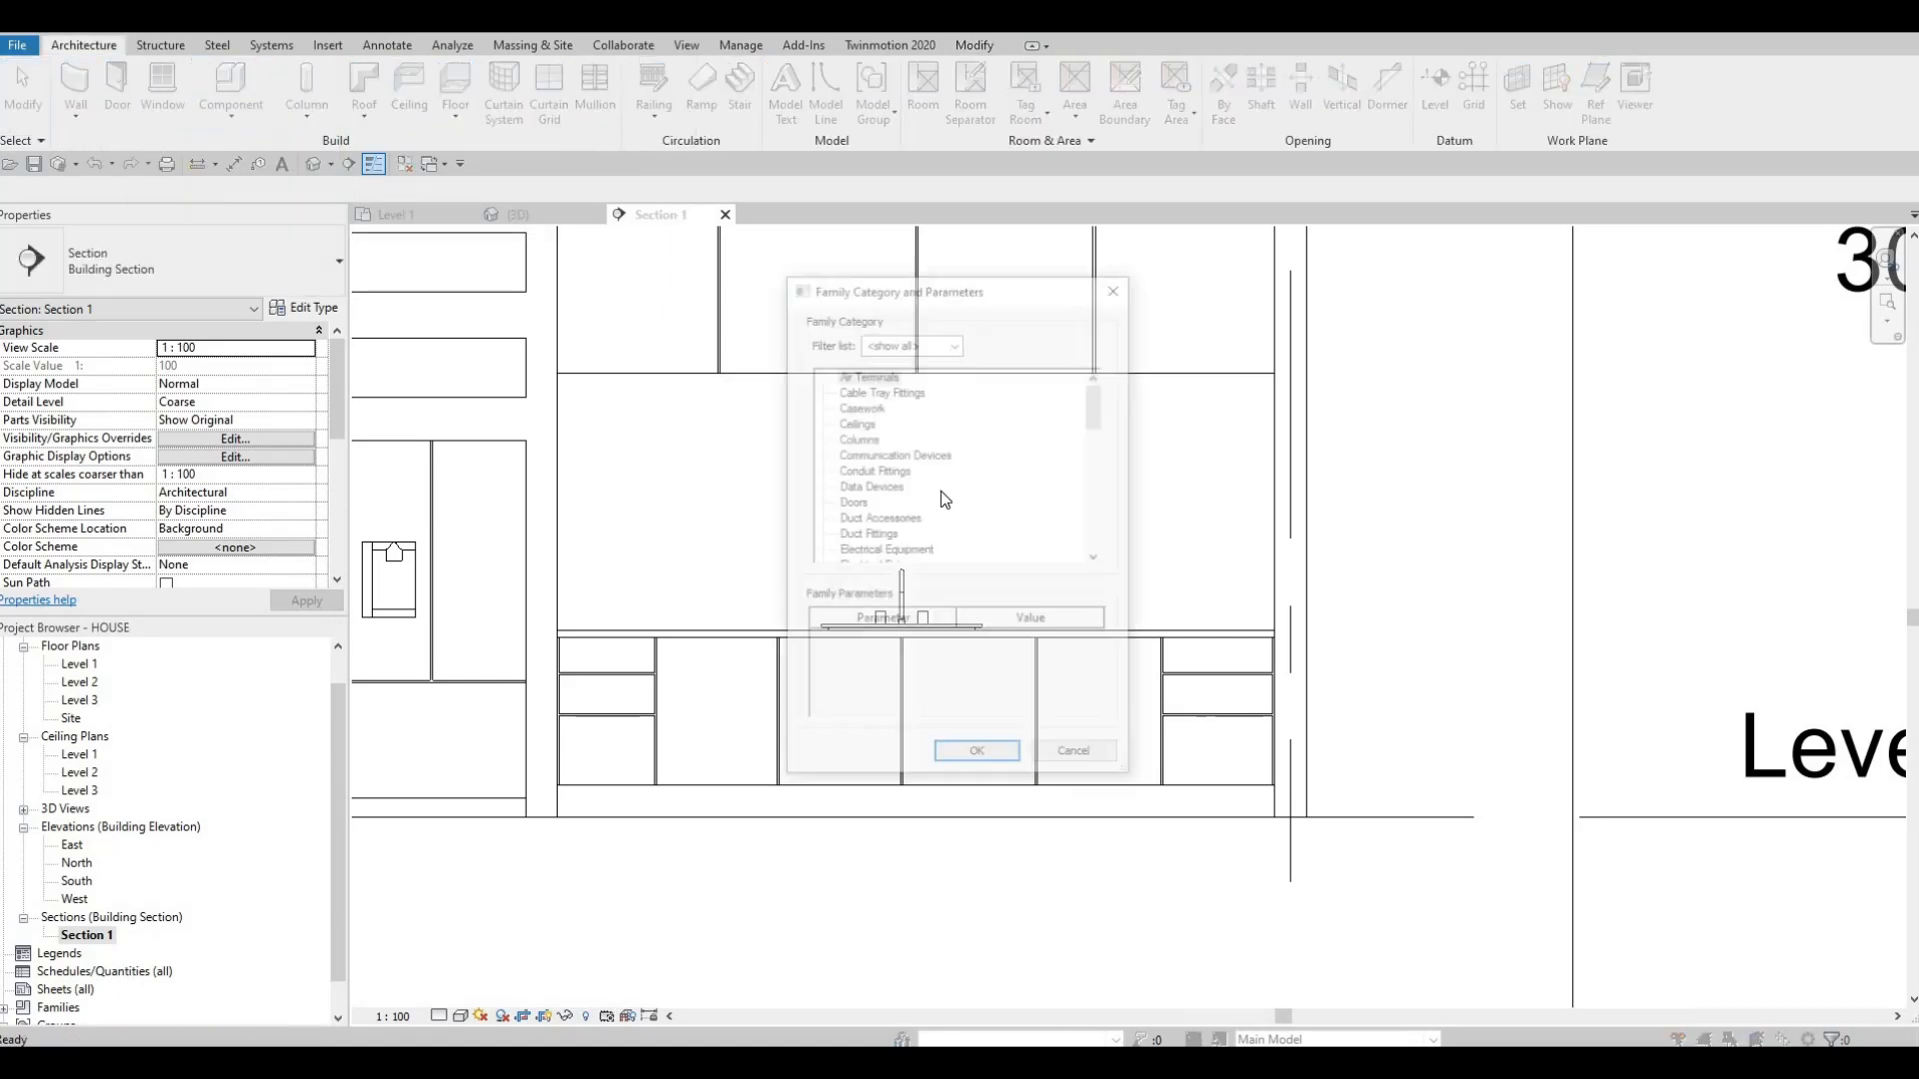
scroll(890, 470, "down", 3)
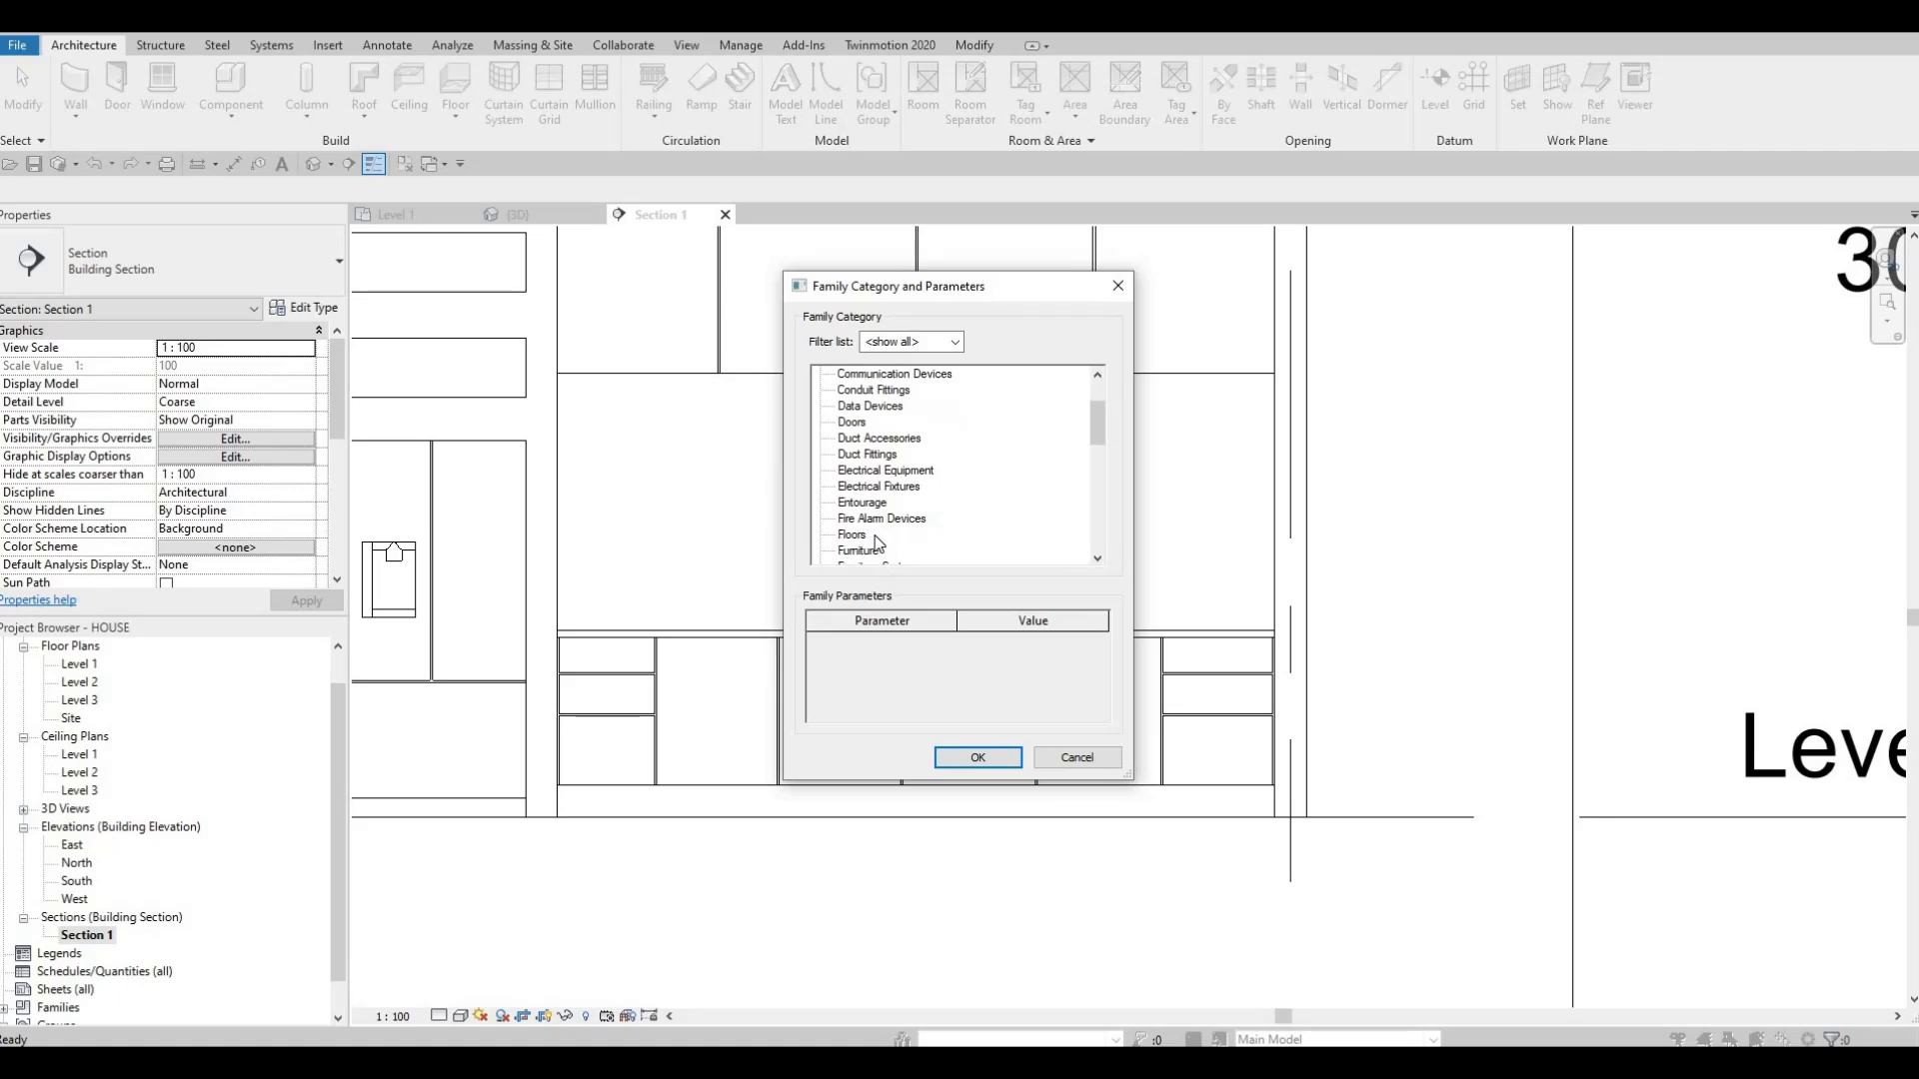
left_click(977, 757)
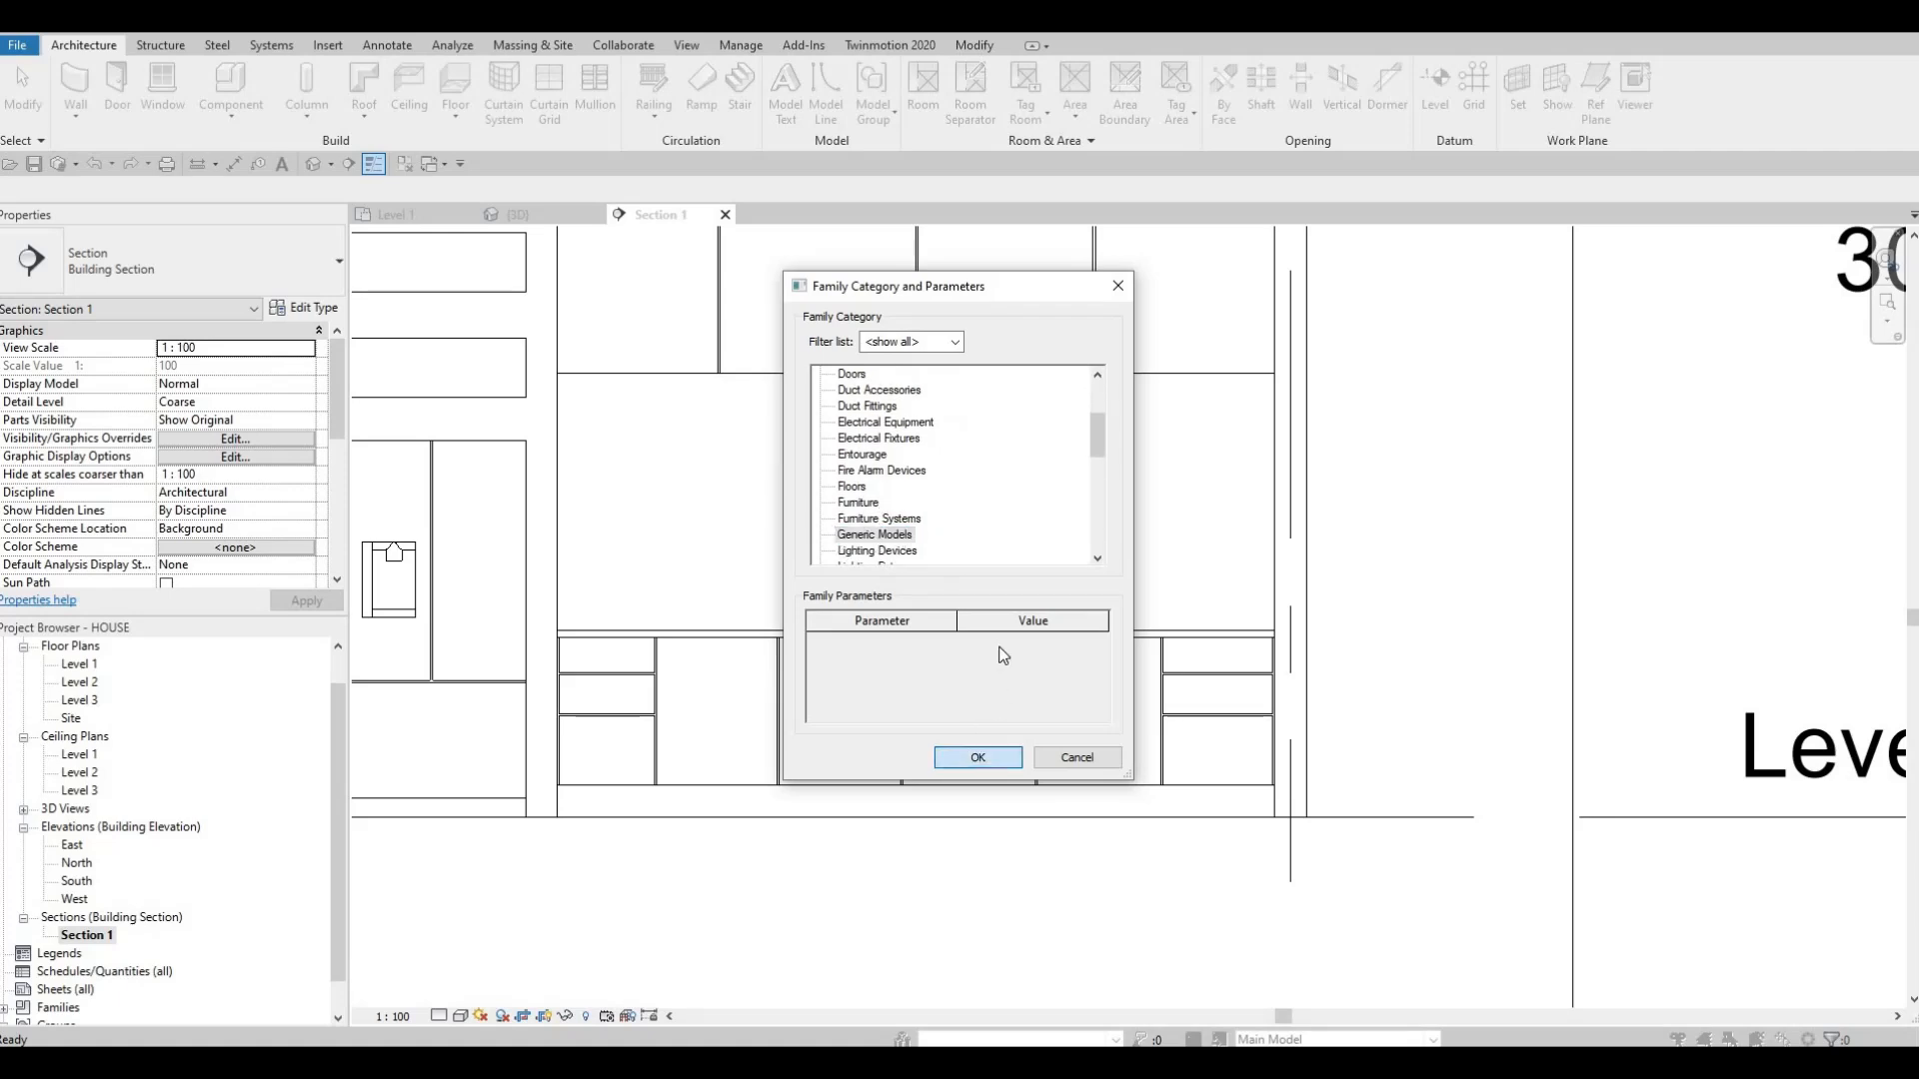
left_click(958, 578)
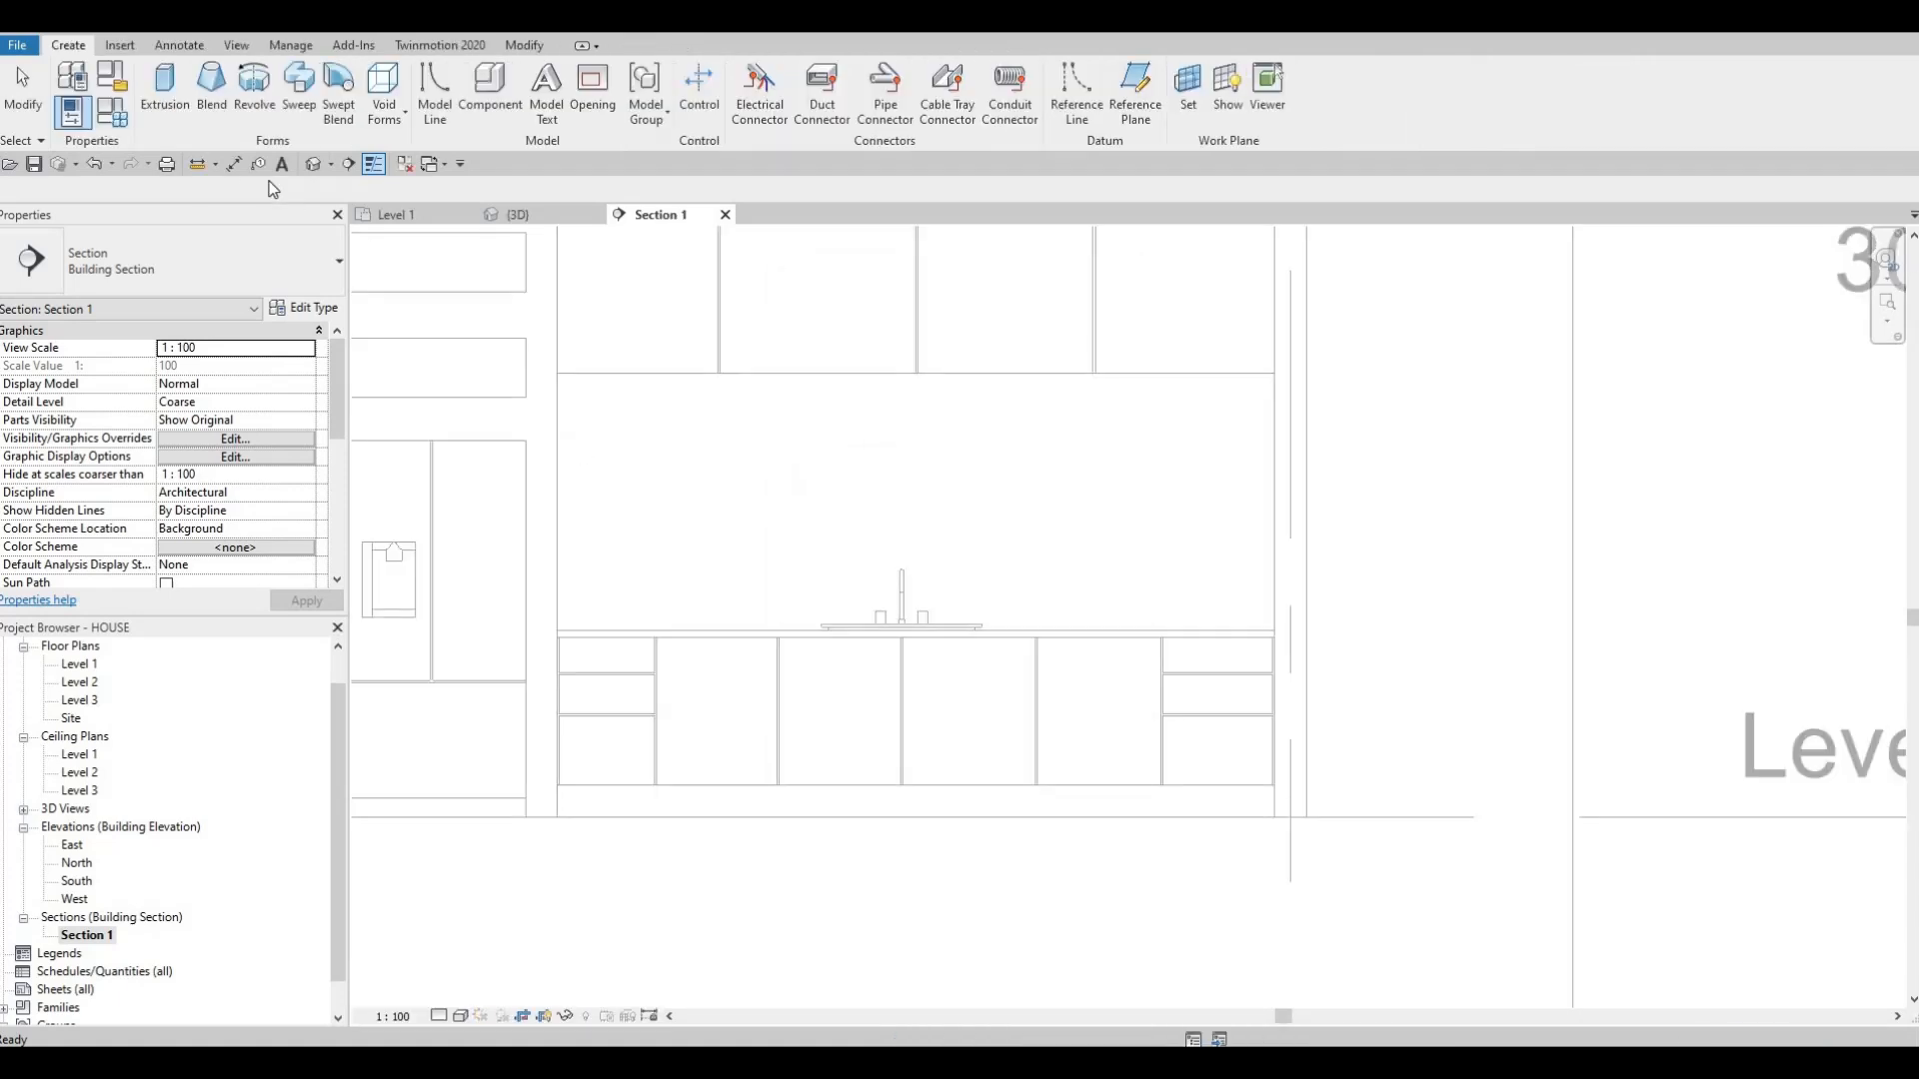
- Start an extrusion on the picked cabinet front plane and sketch a handle rectangle about 85 by 10 mm on the leftmost column's upper drawer
left_click(172, 94)
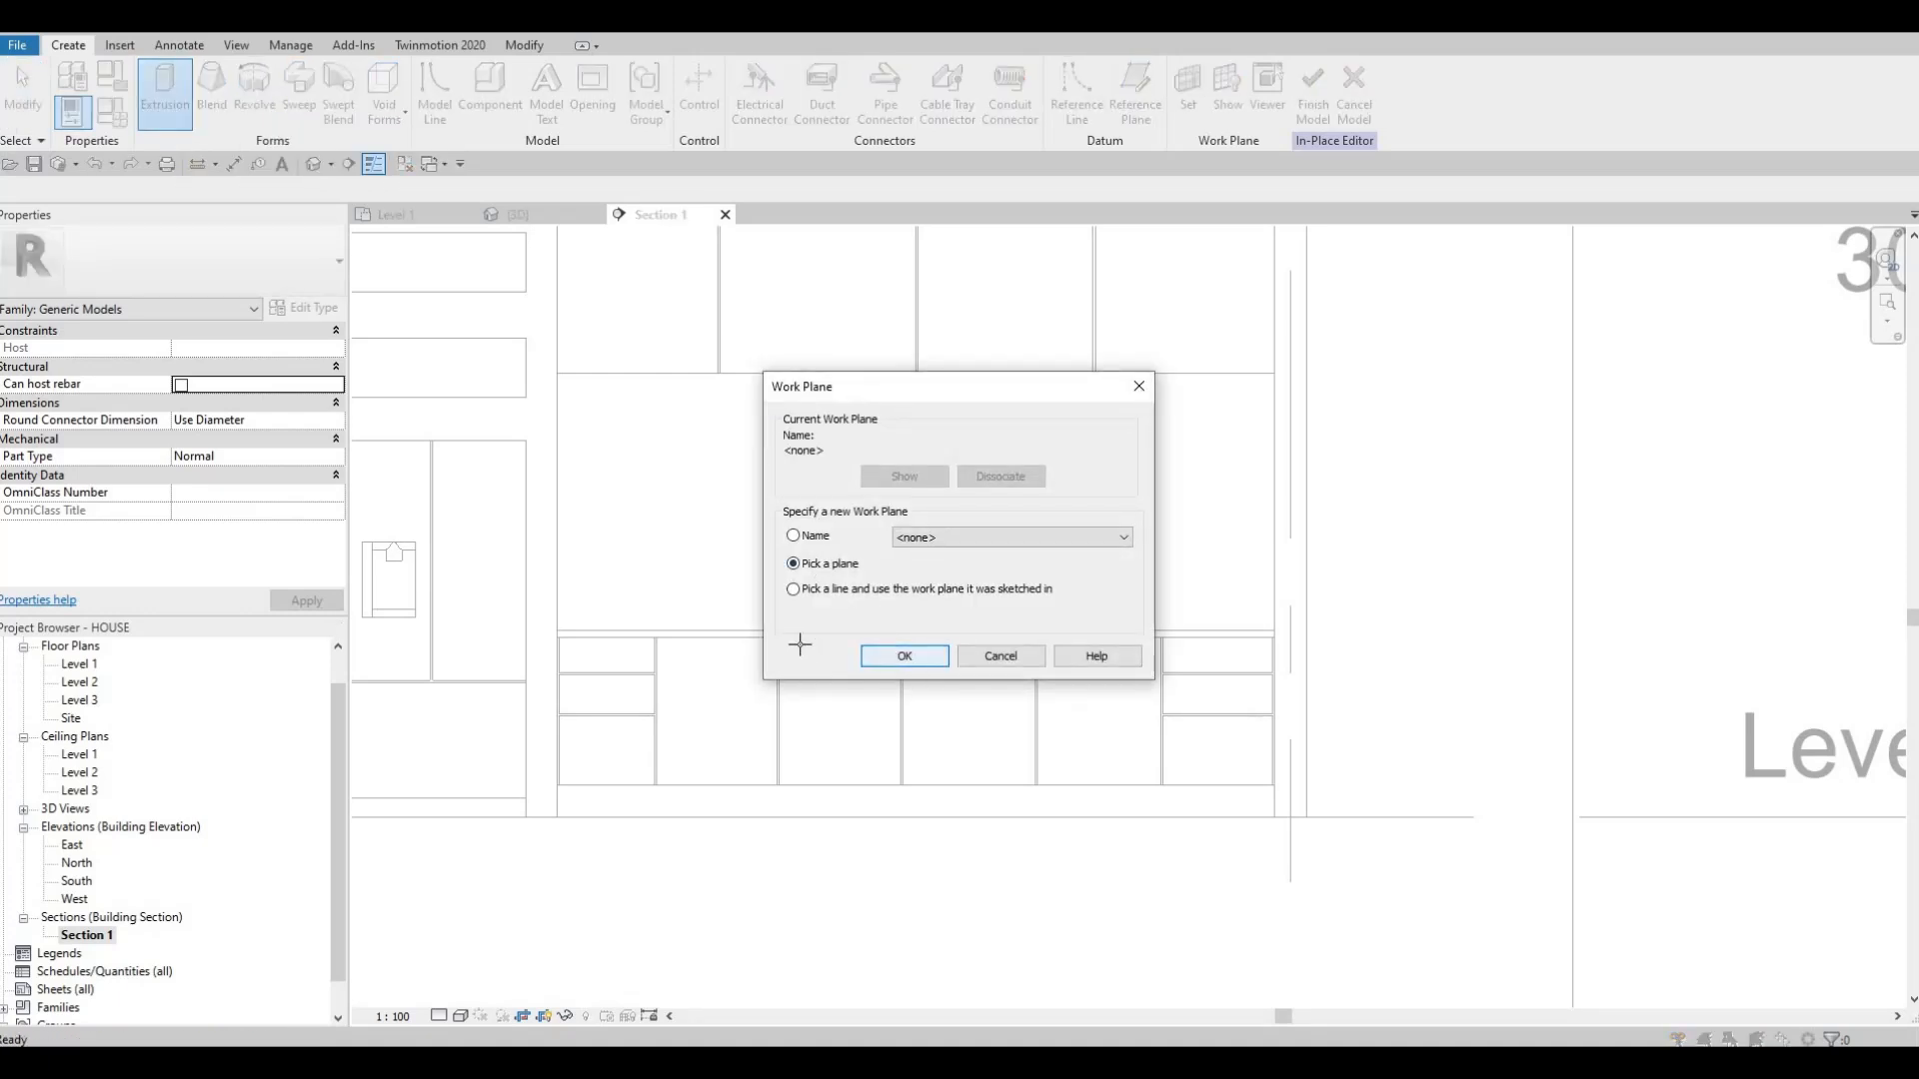
key("Return")
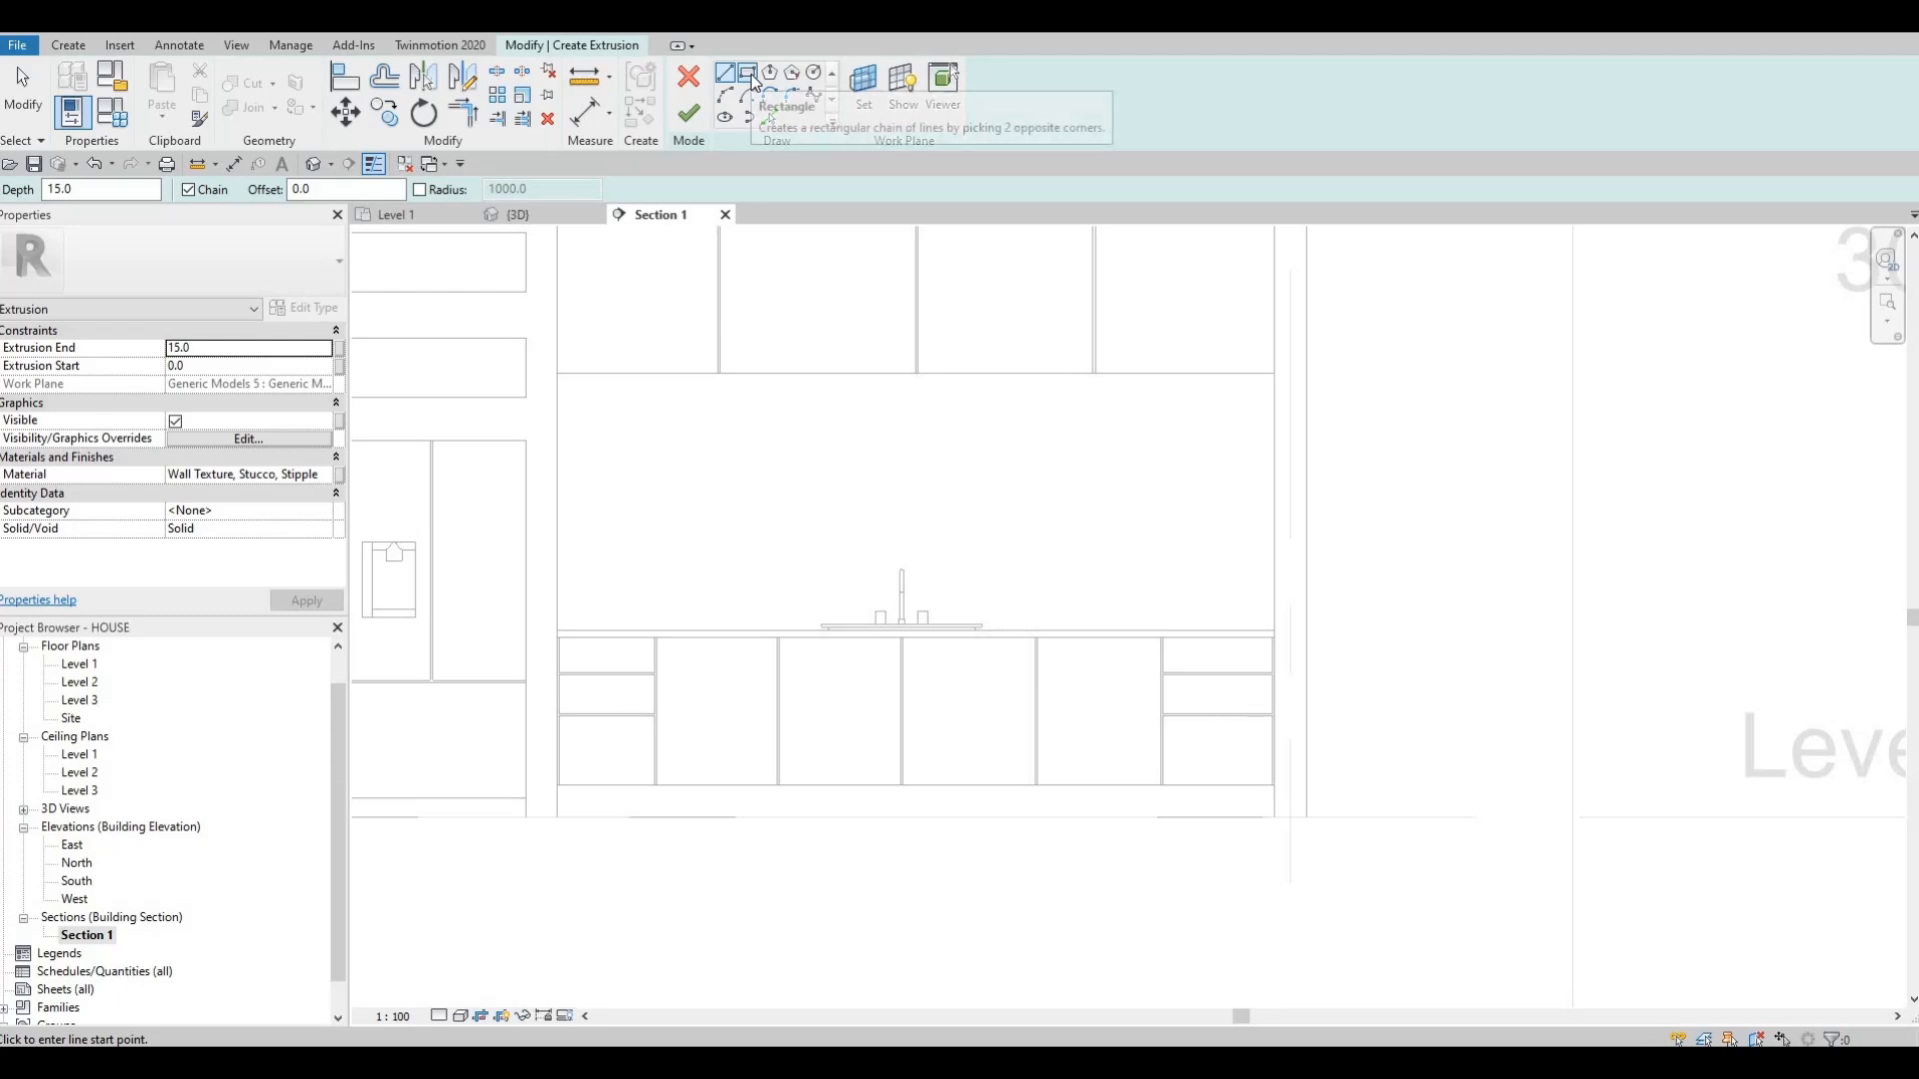
left_click(749, 74)
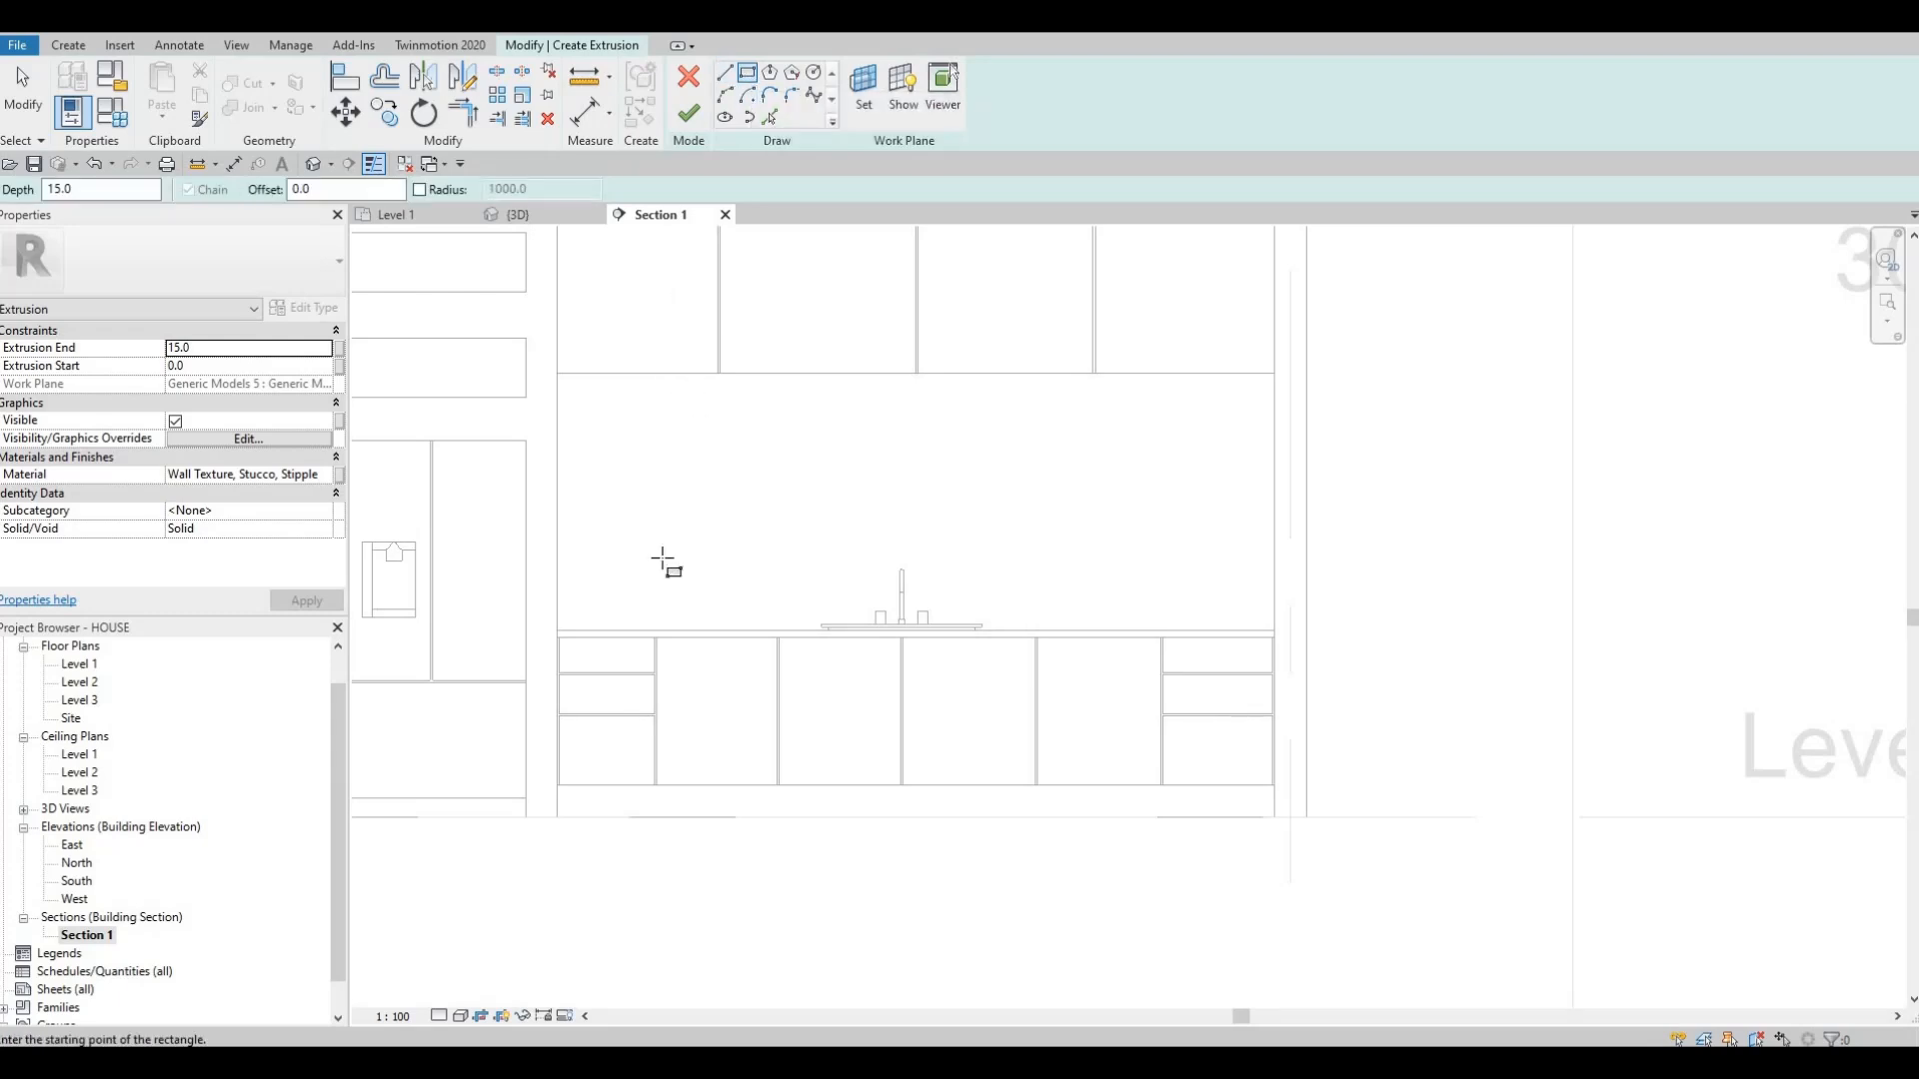
scroll(575, 665, "up", 4)
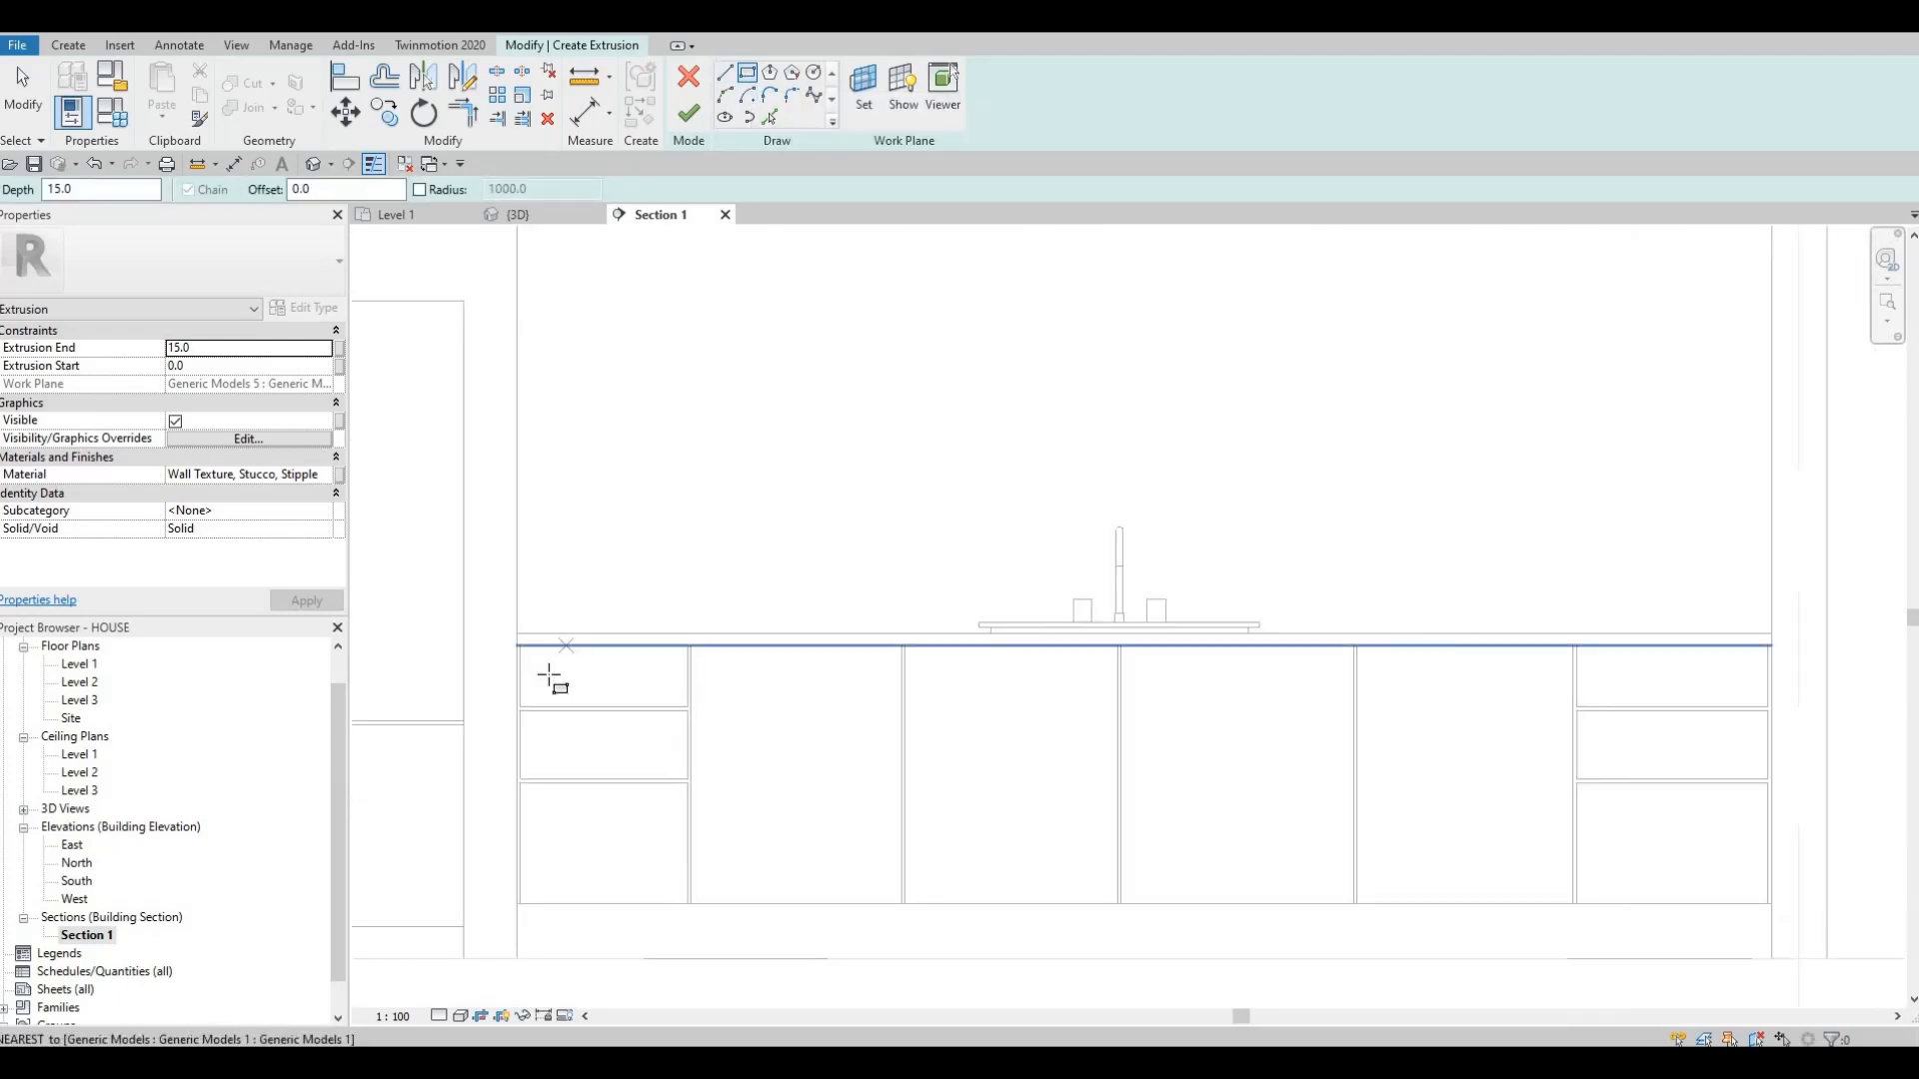
scroll(591, 659, "up", 1)
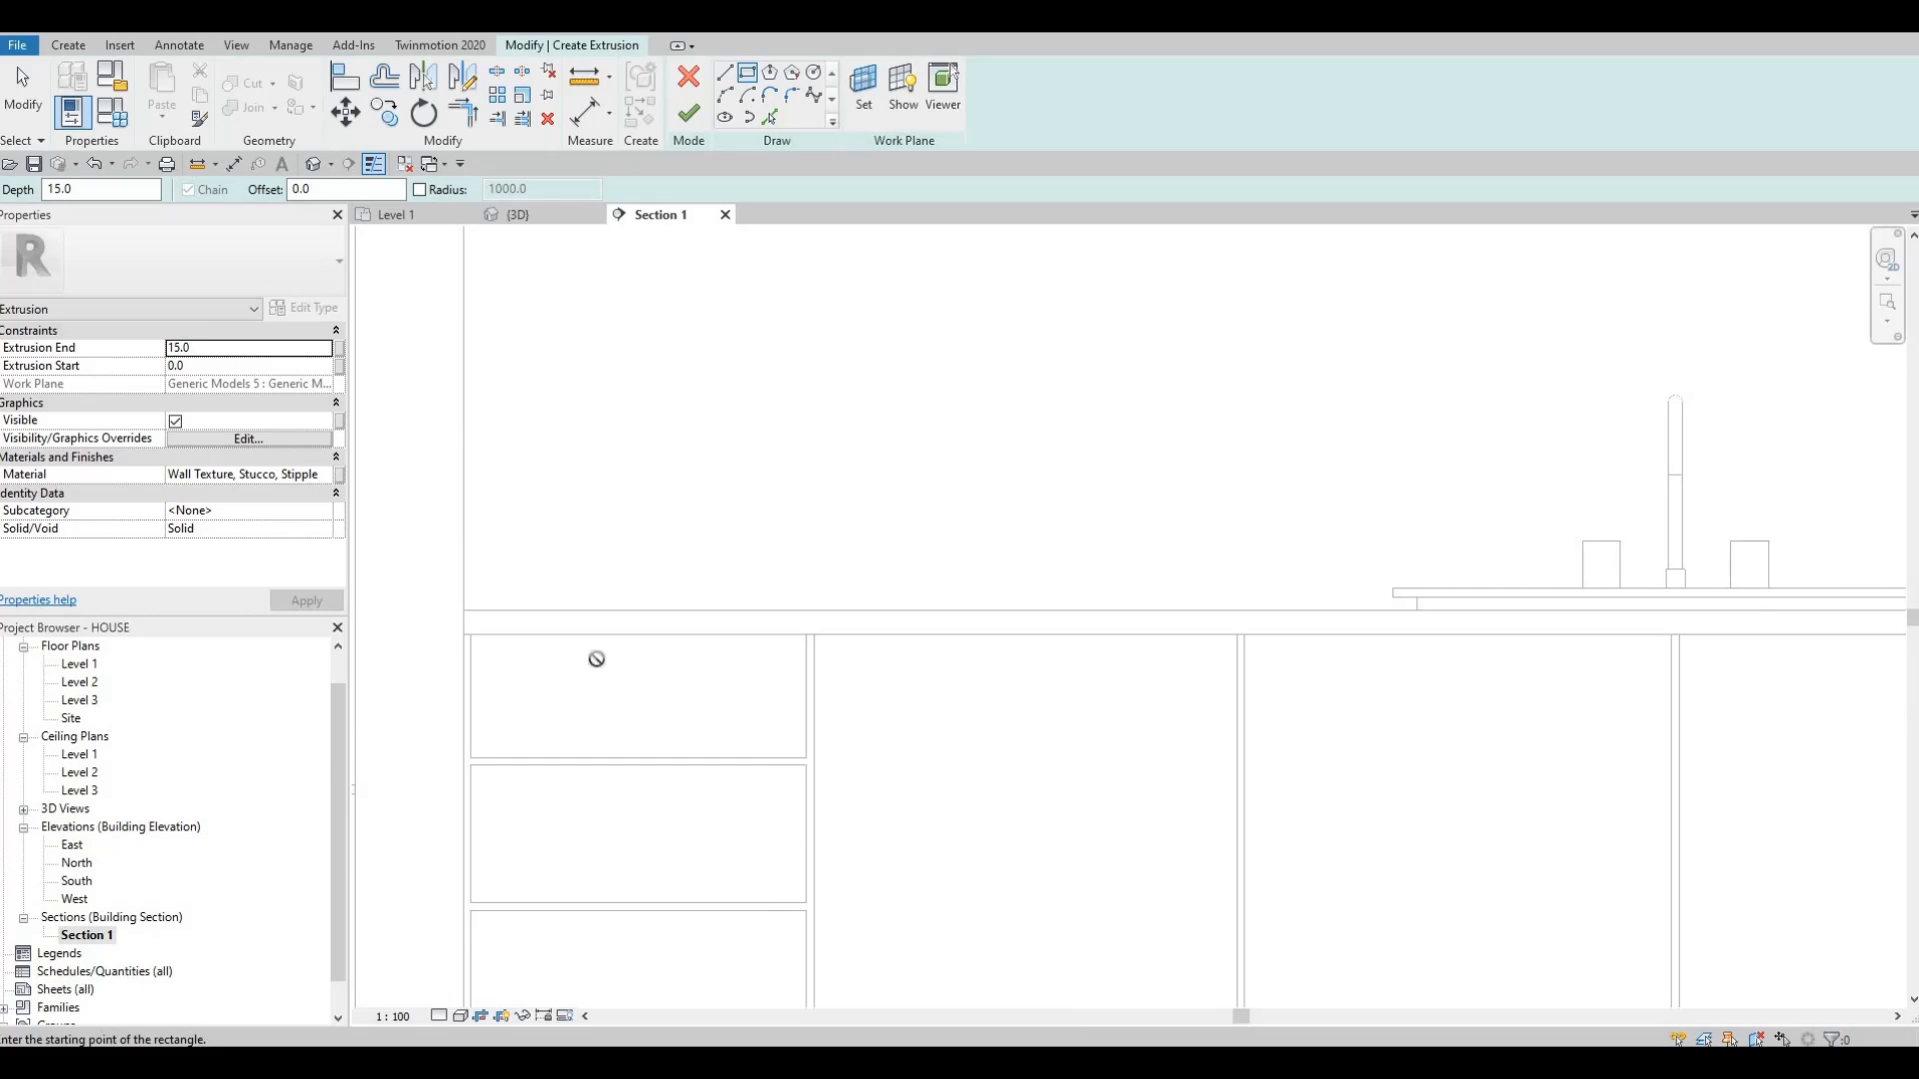
left_click(595, 660)
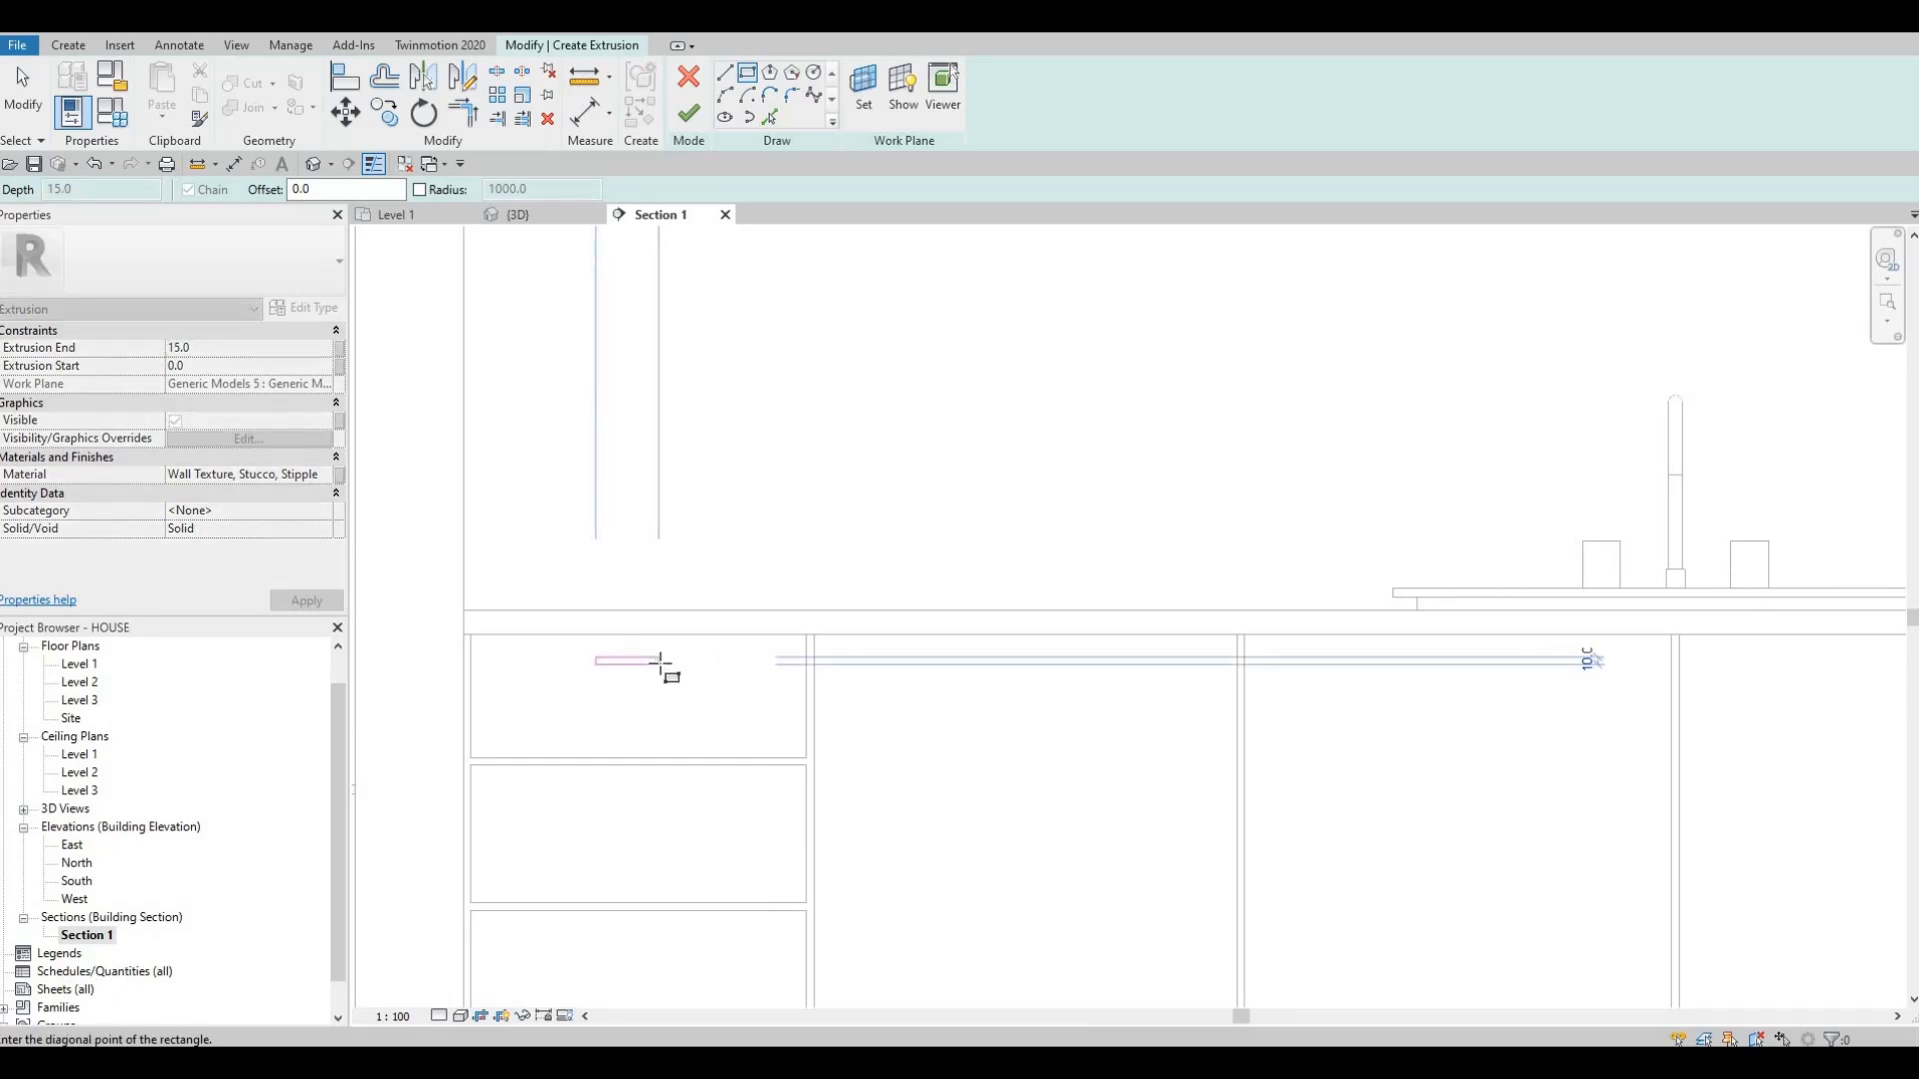
left_click(627, 676)
scroll(627, 674, "up", 1)
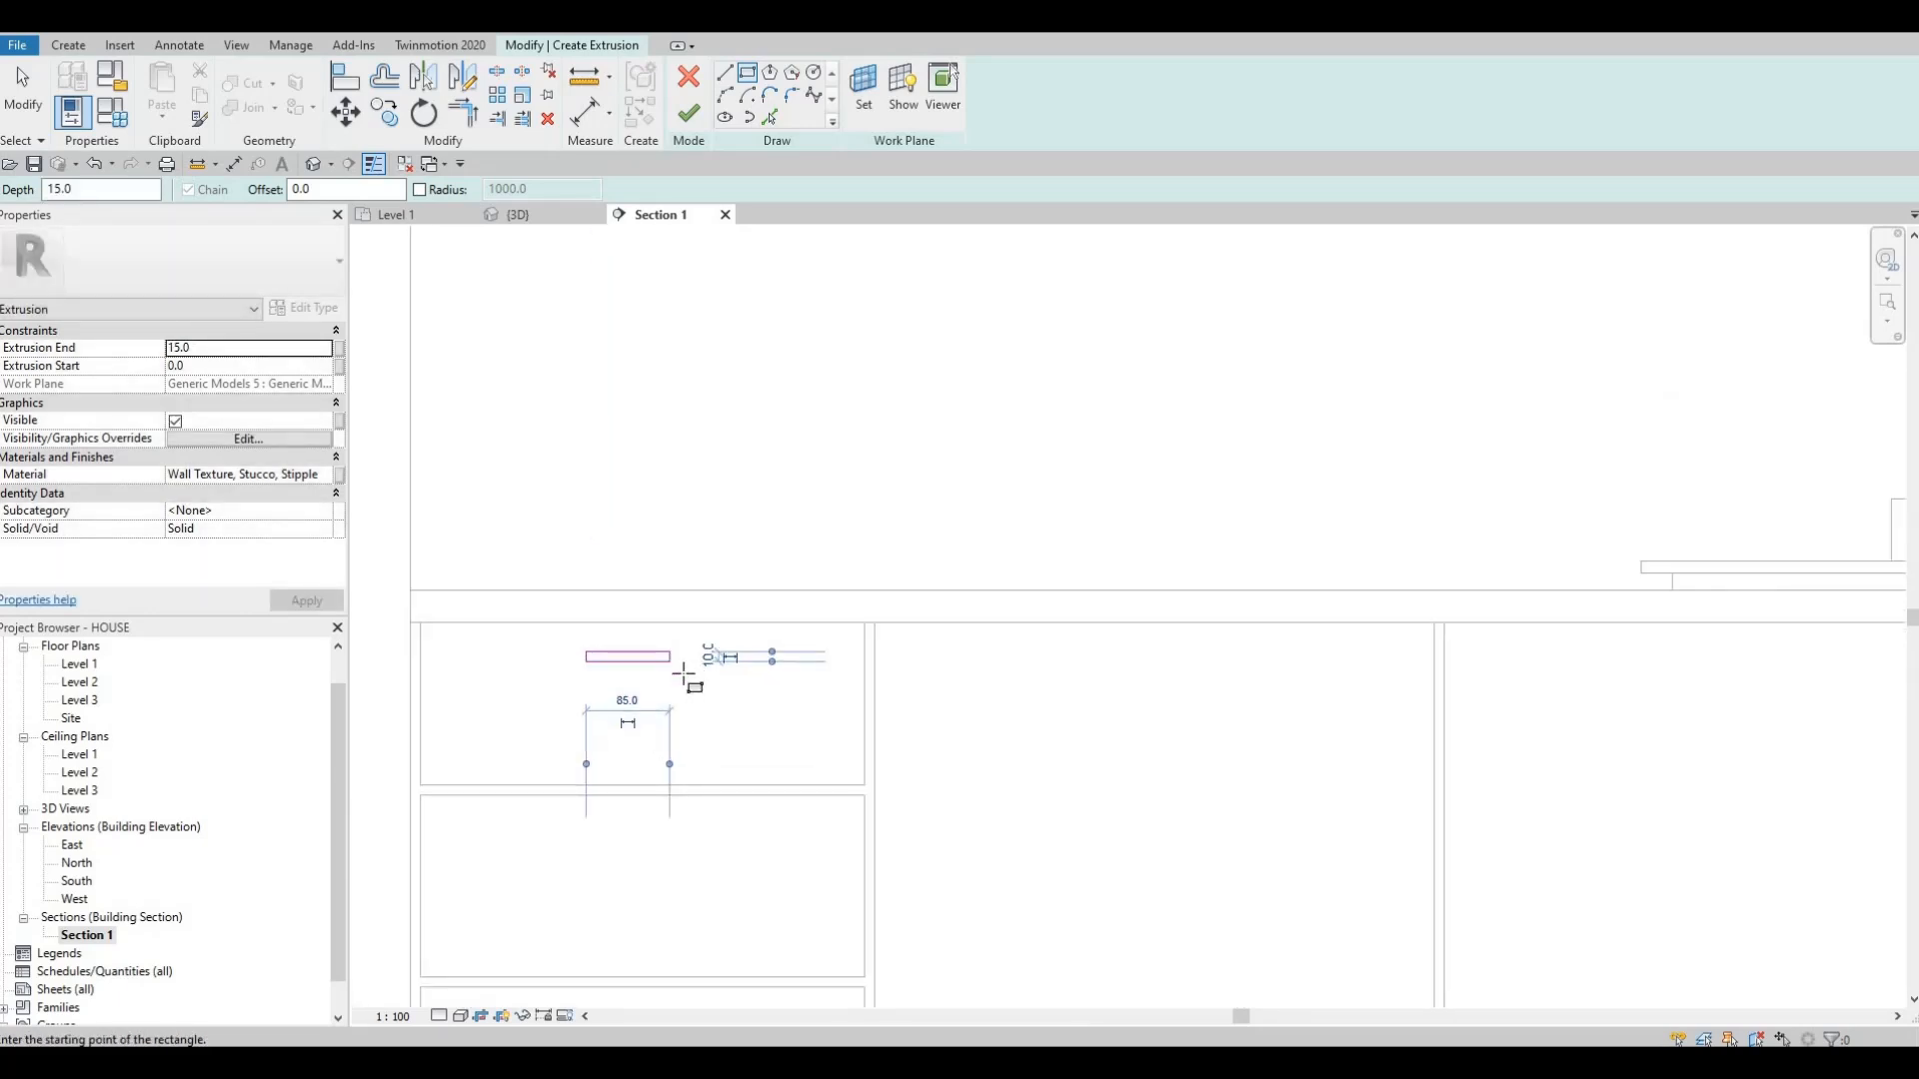
scroll(683, 676, "down", 3)
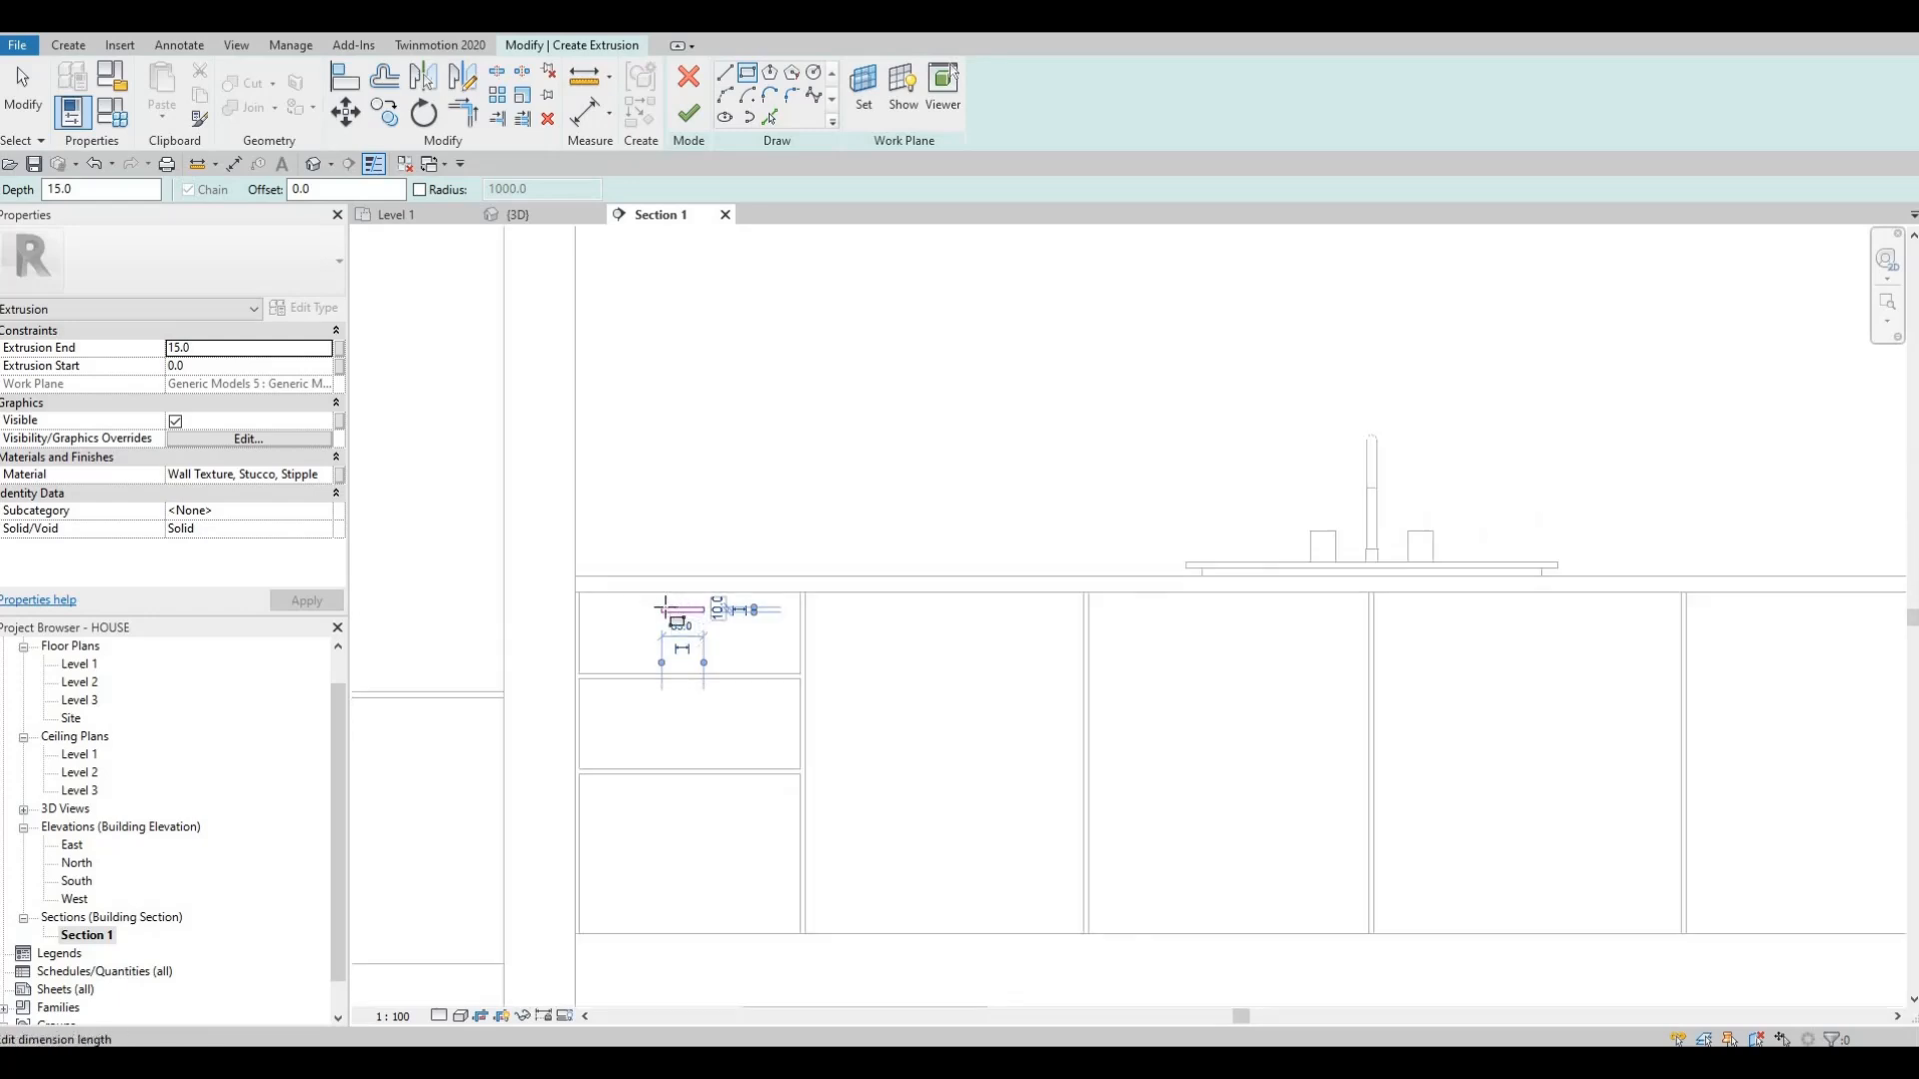
key("Escape")
scroll(665, 607, "up", 3)
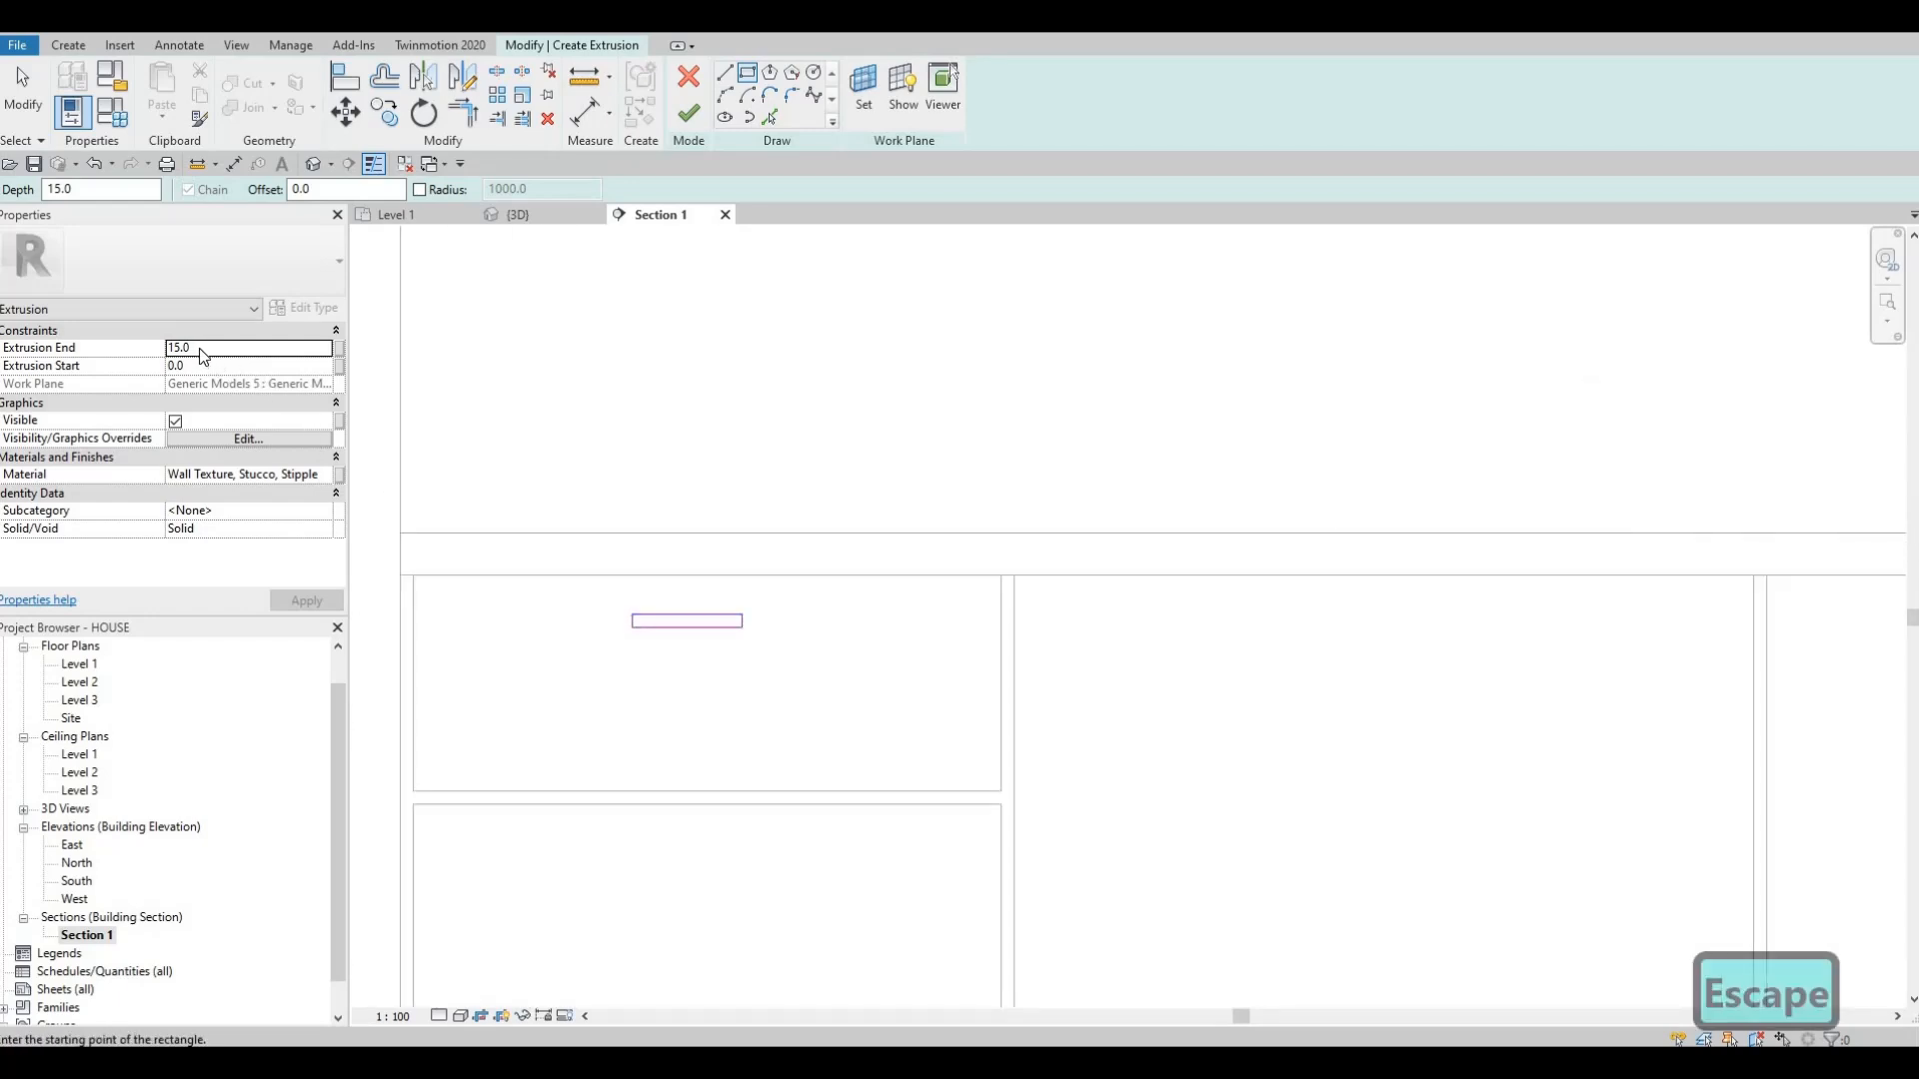
- Set the handle extrusion's end to 25 mm and leave the rectangle tool
double_click(203, 347)
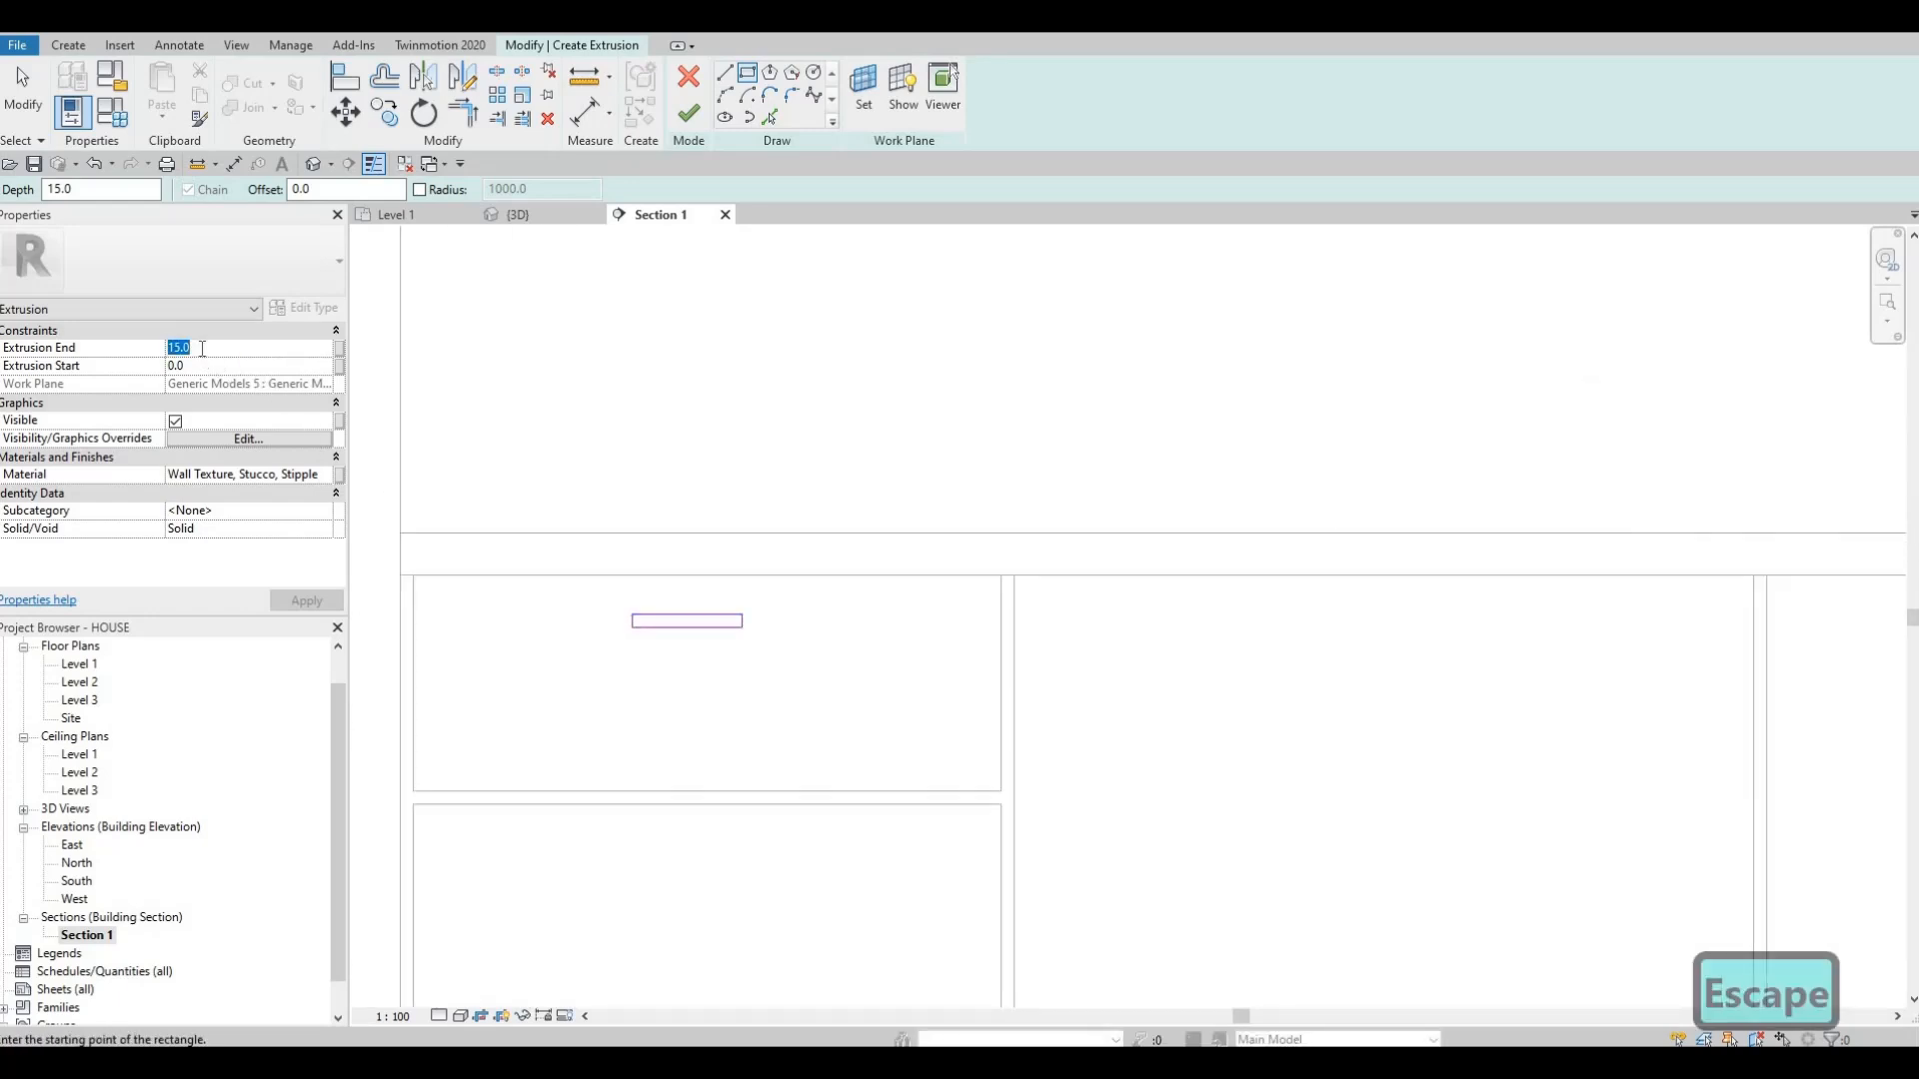
type("25")
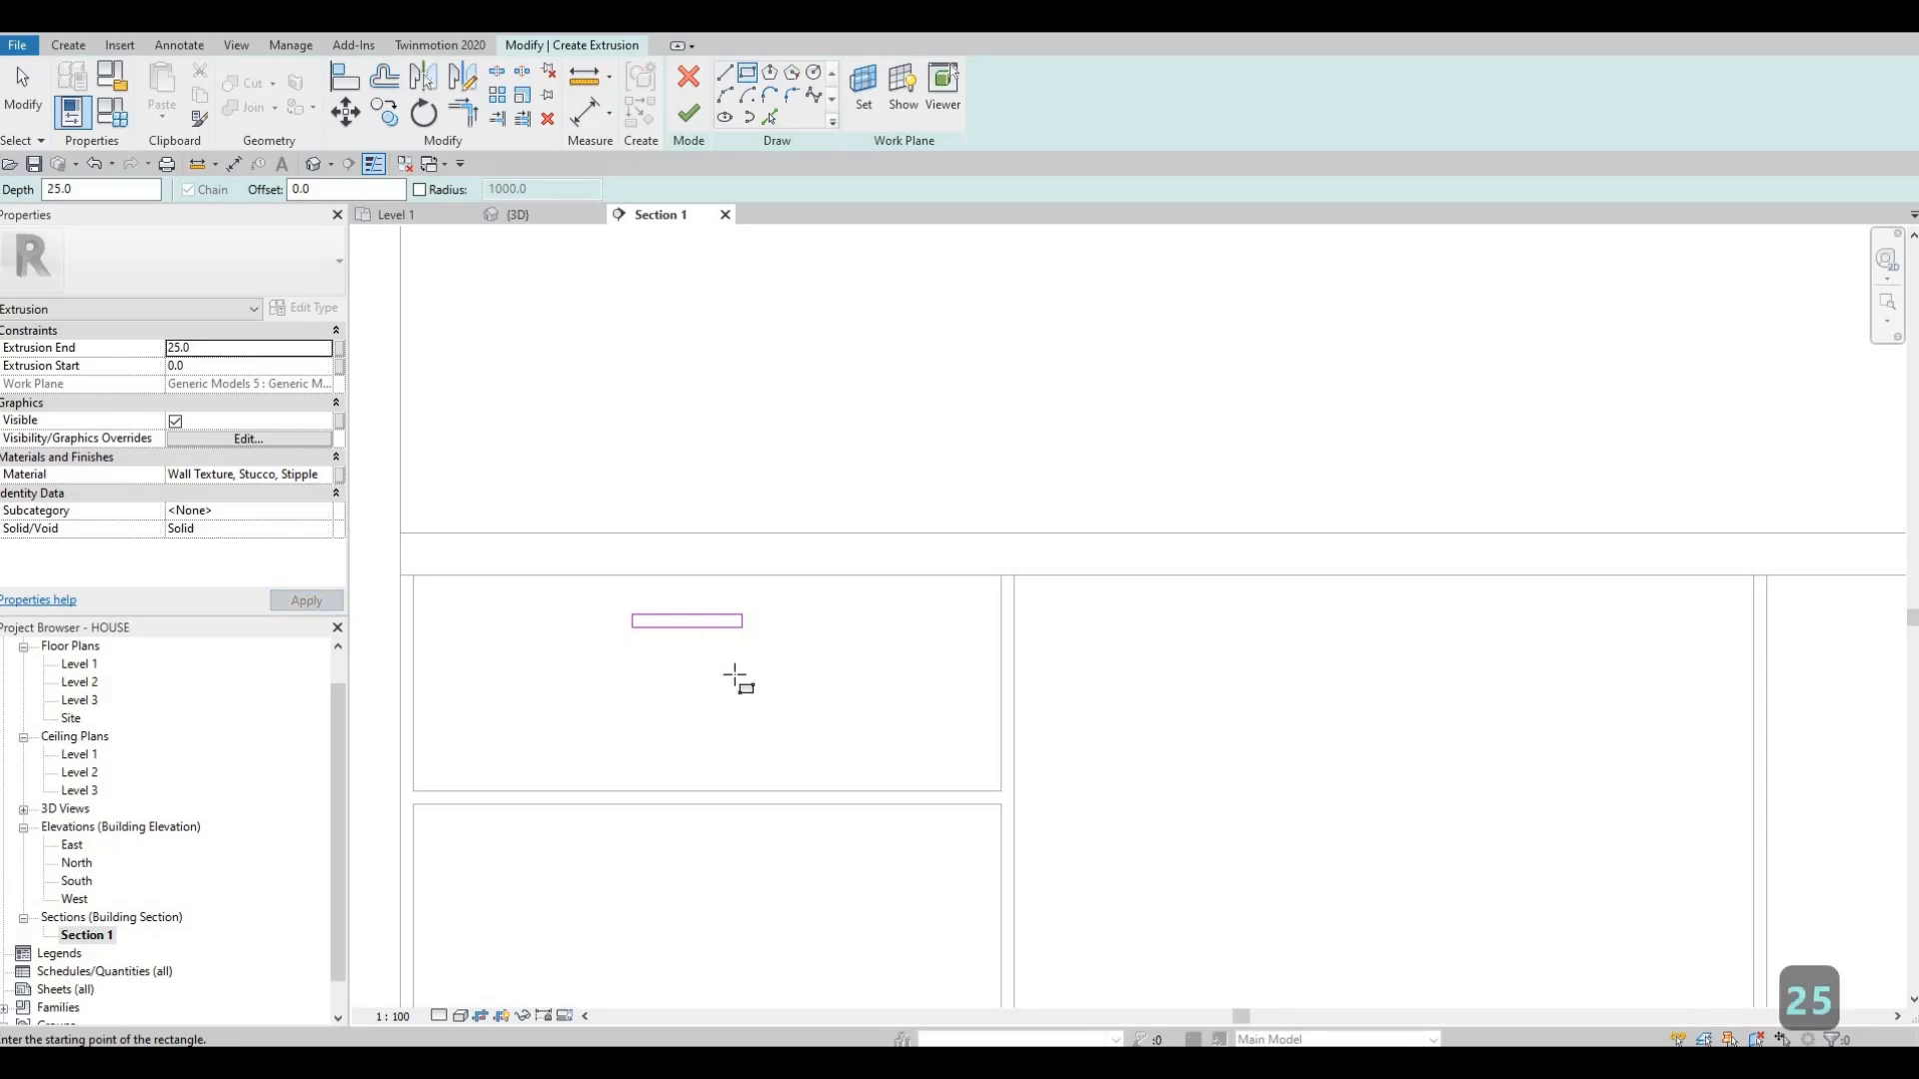
scroll(617, 582, "down", 1)
middle_click_drag(726, 650, 711, 624)
scroll(711, 624, "up", 1)
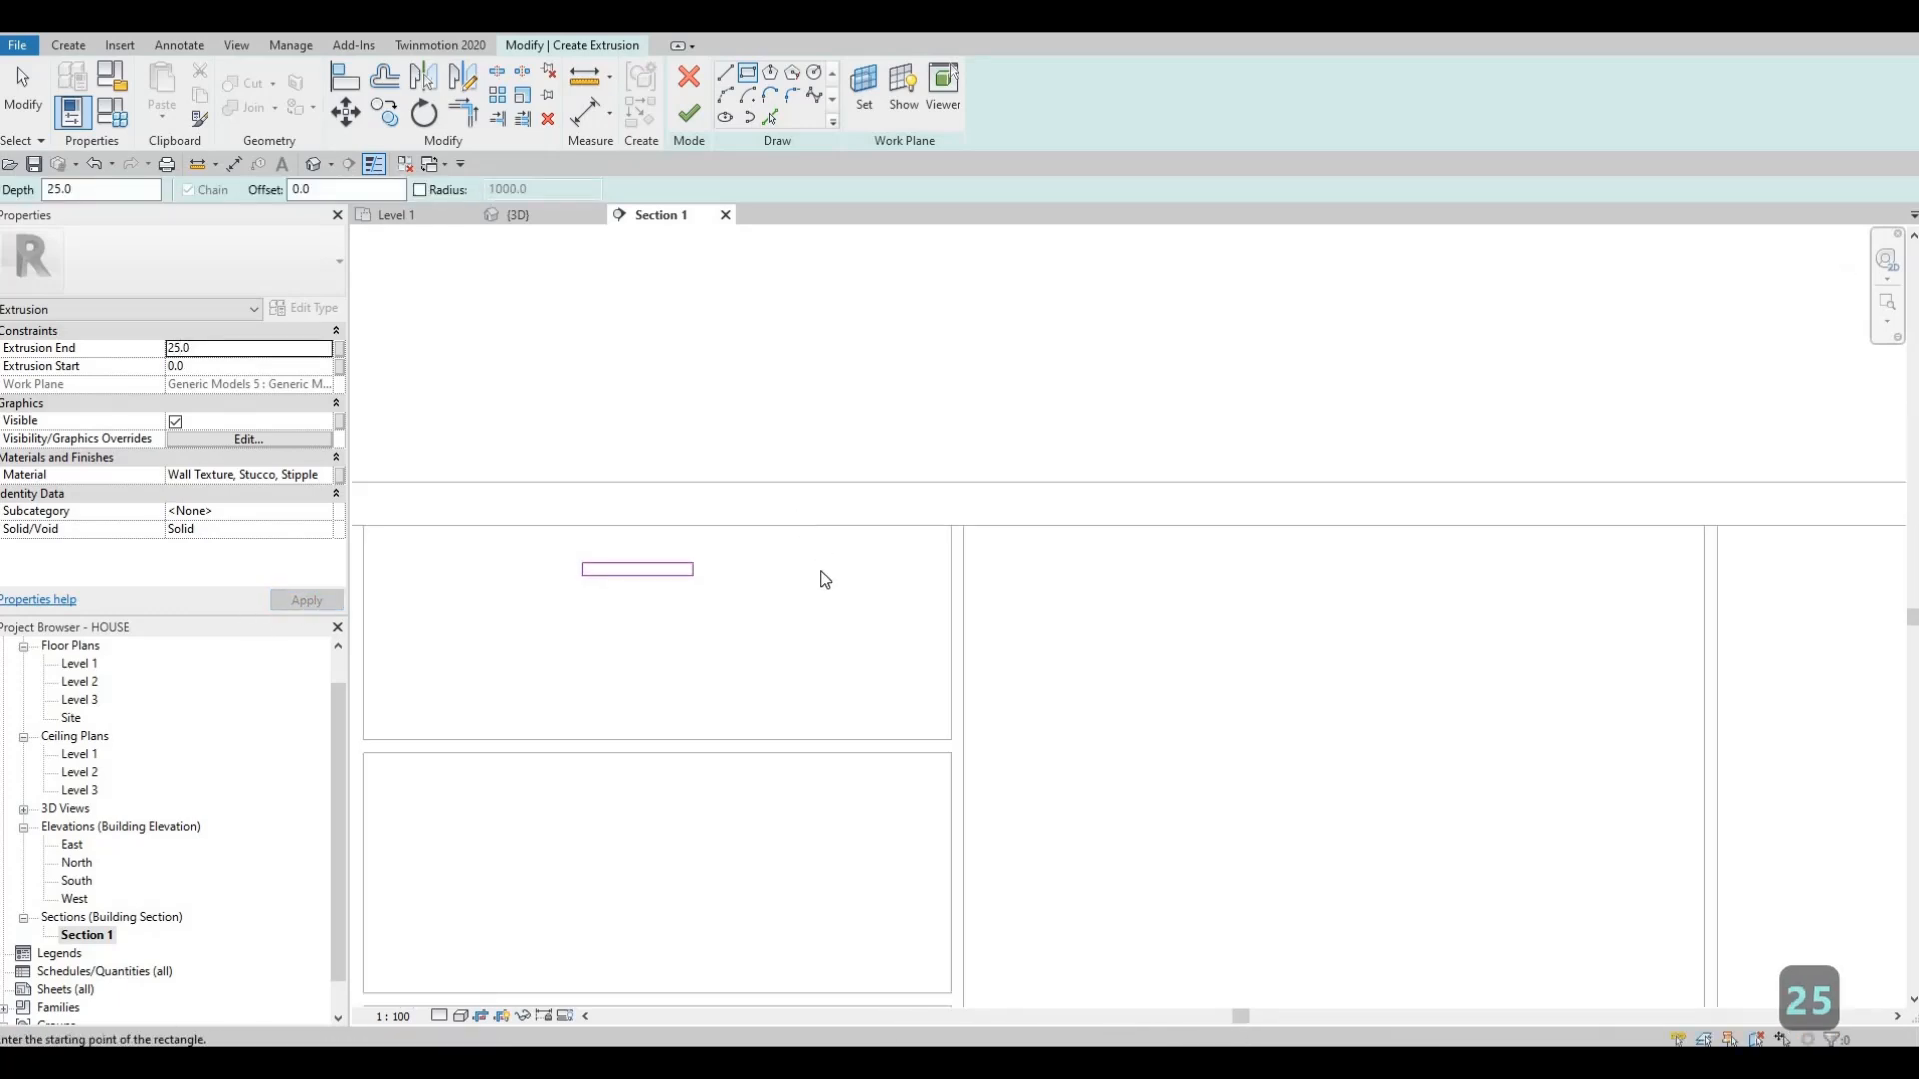
key("Escape")
scroll(830, 574, "down", 3)
middle_click_drag(701, 479, 733, 486)
scroll(857, 560, "down", 1)
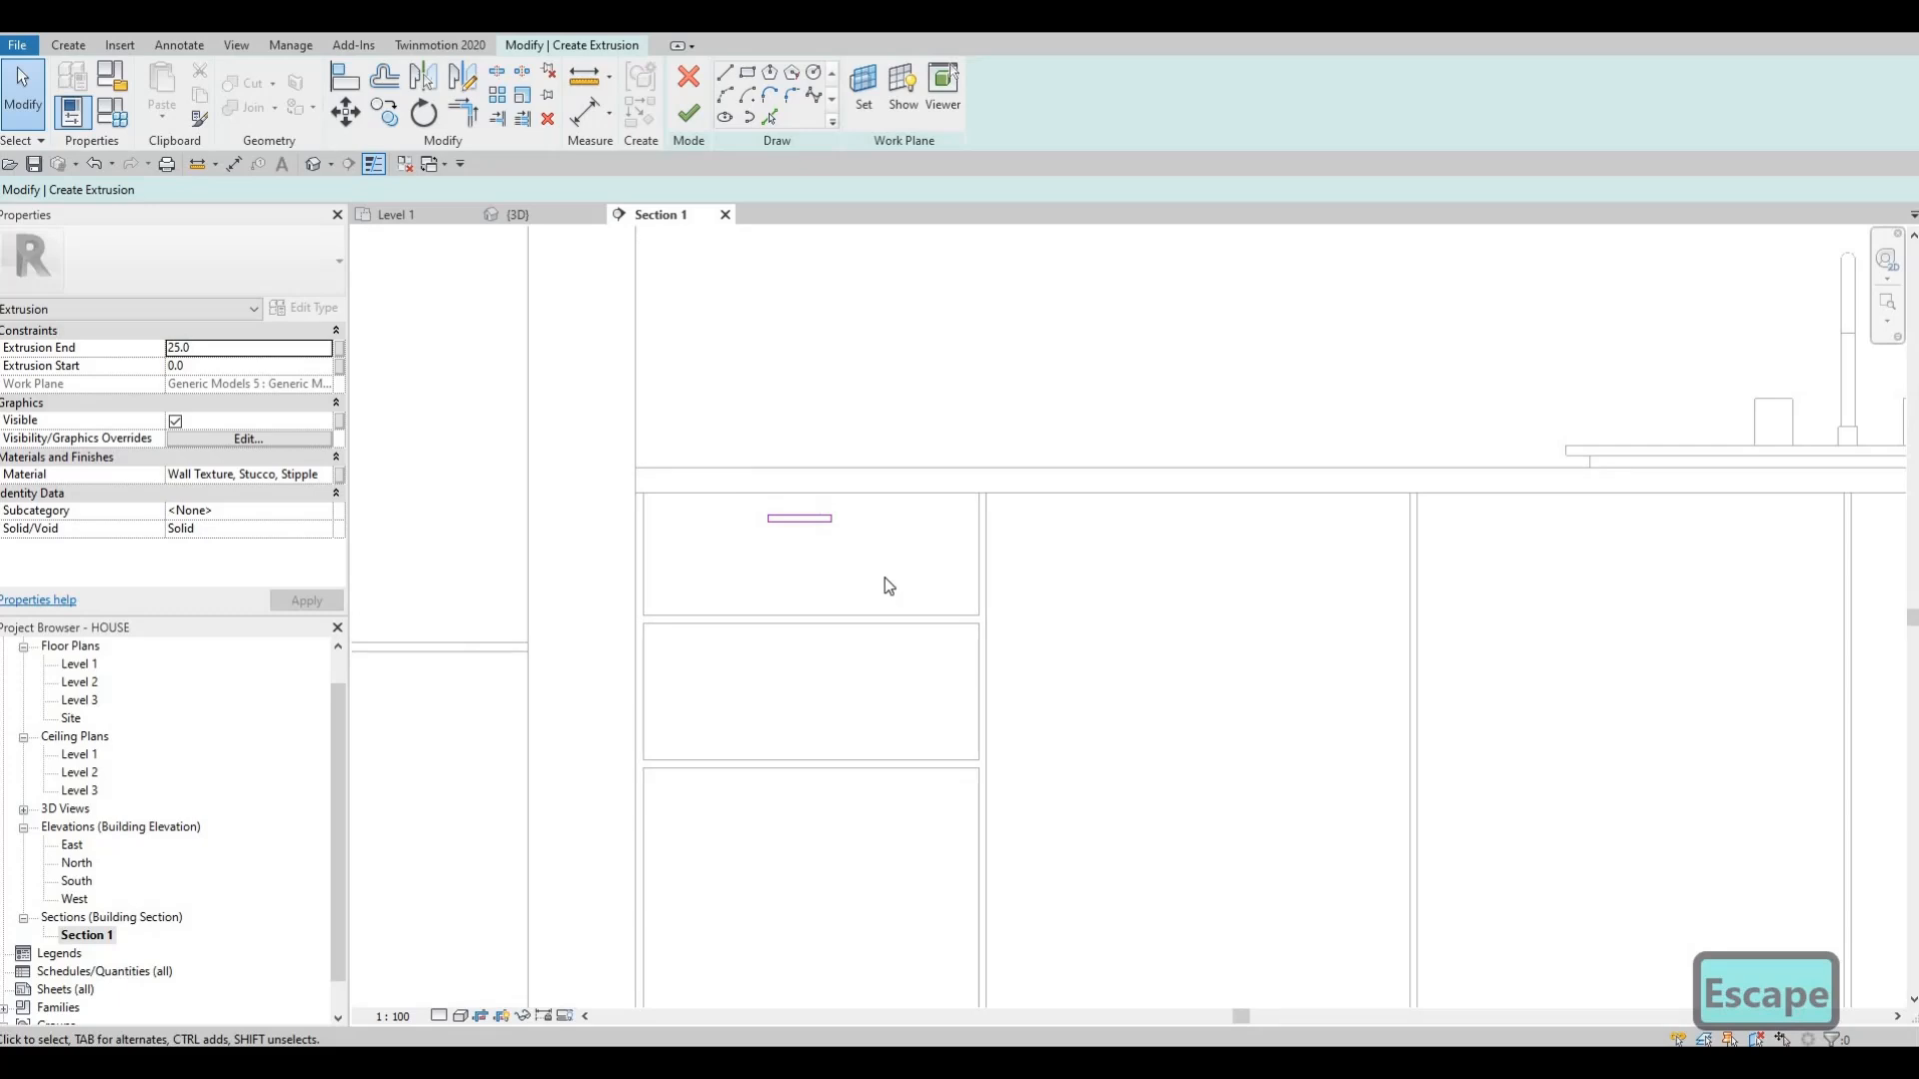
left_click_drag(884, 585, 722, 435)
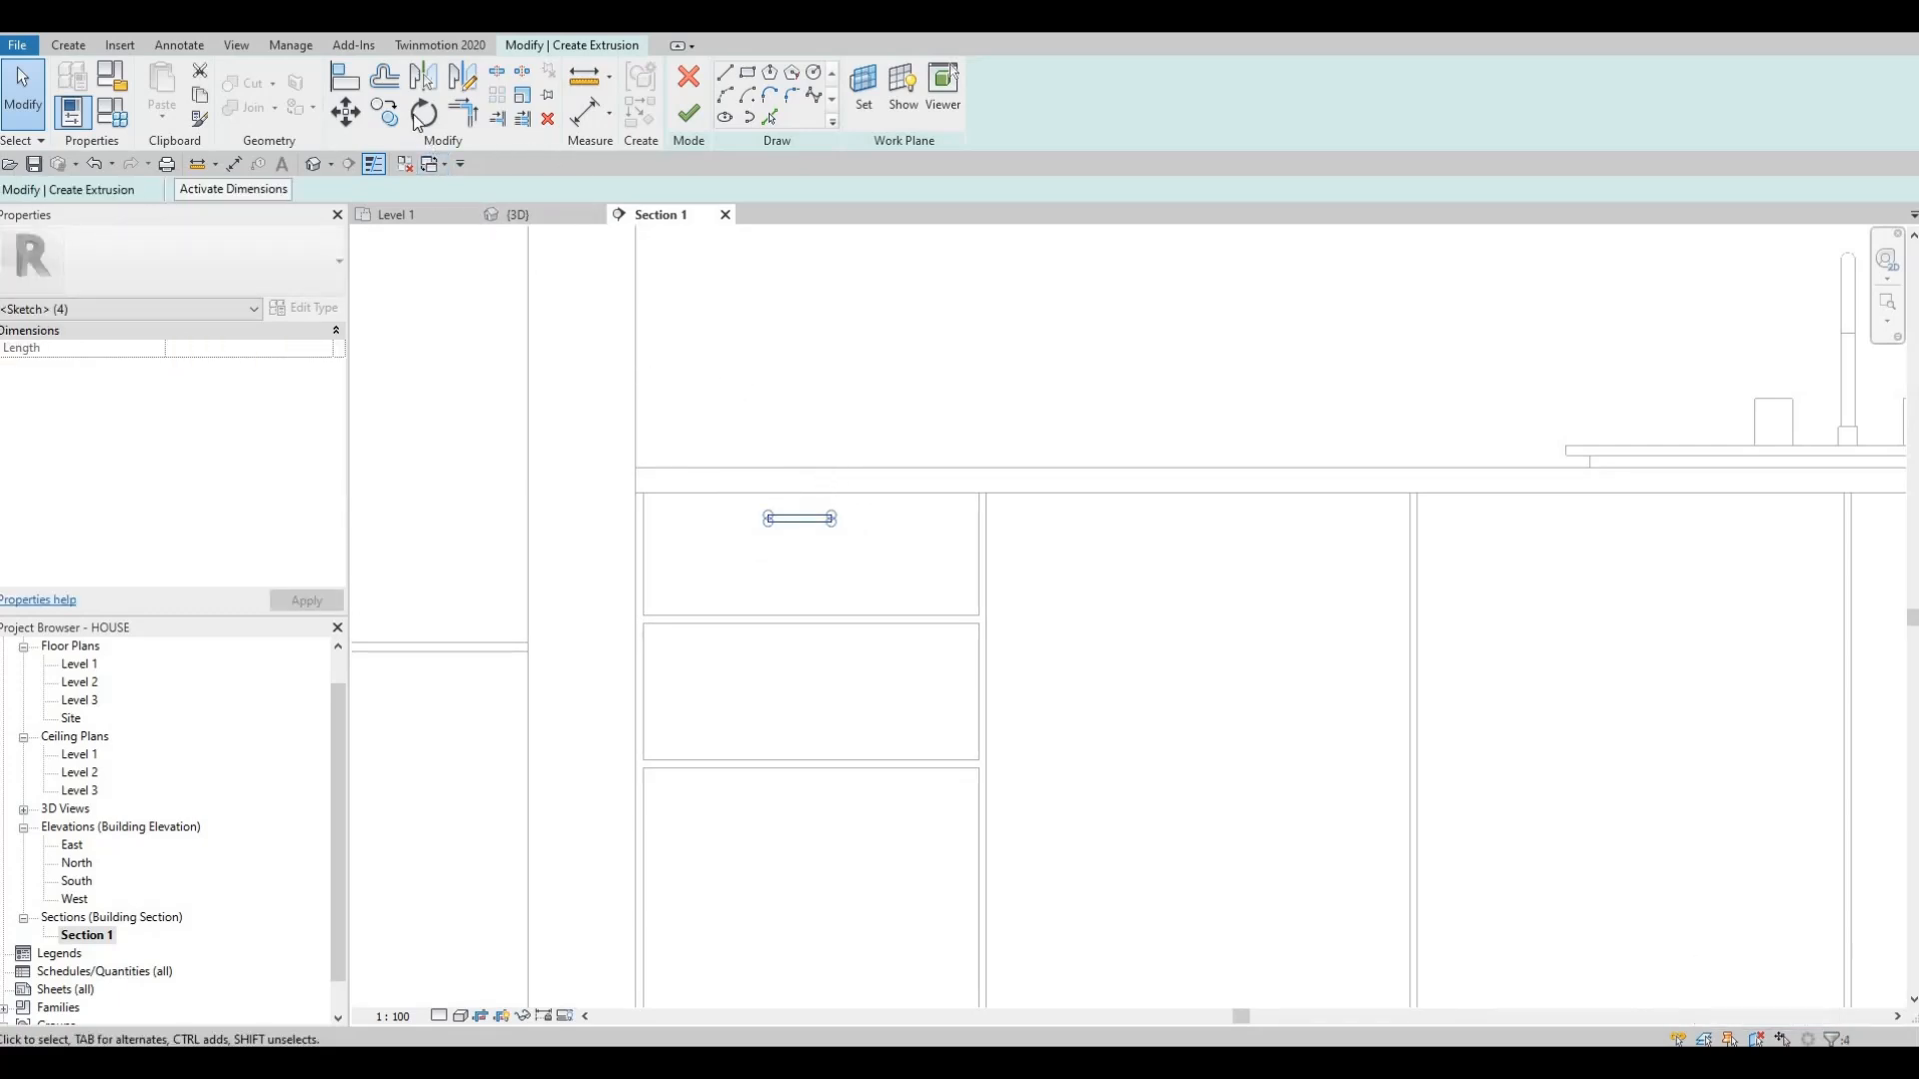
key("Escape")
key("Escape")
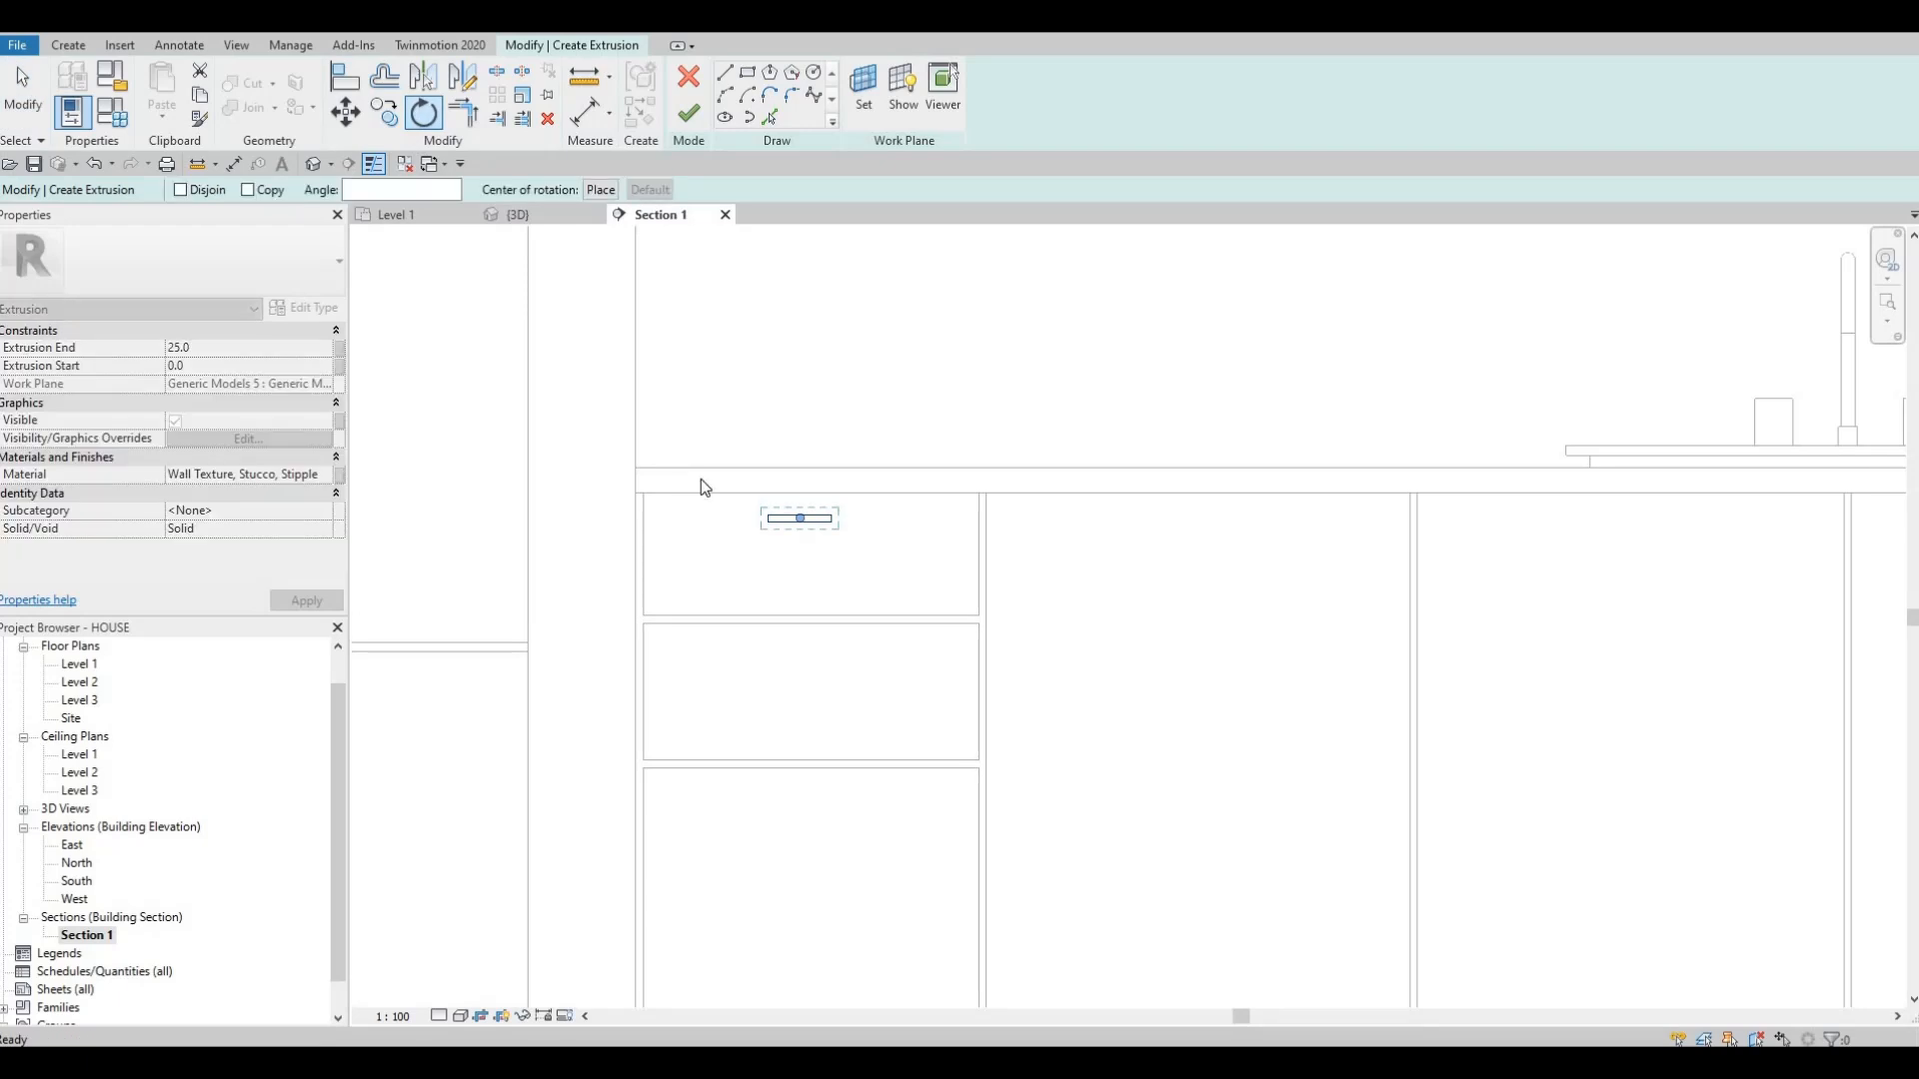
- Copy the upper drawer's handle rectangle onto the middle and lower drawers of the leftmost column
left_click_drag(711, 459, 855, 573)
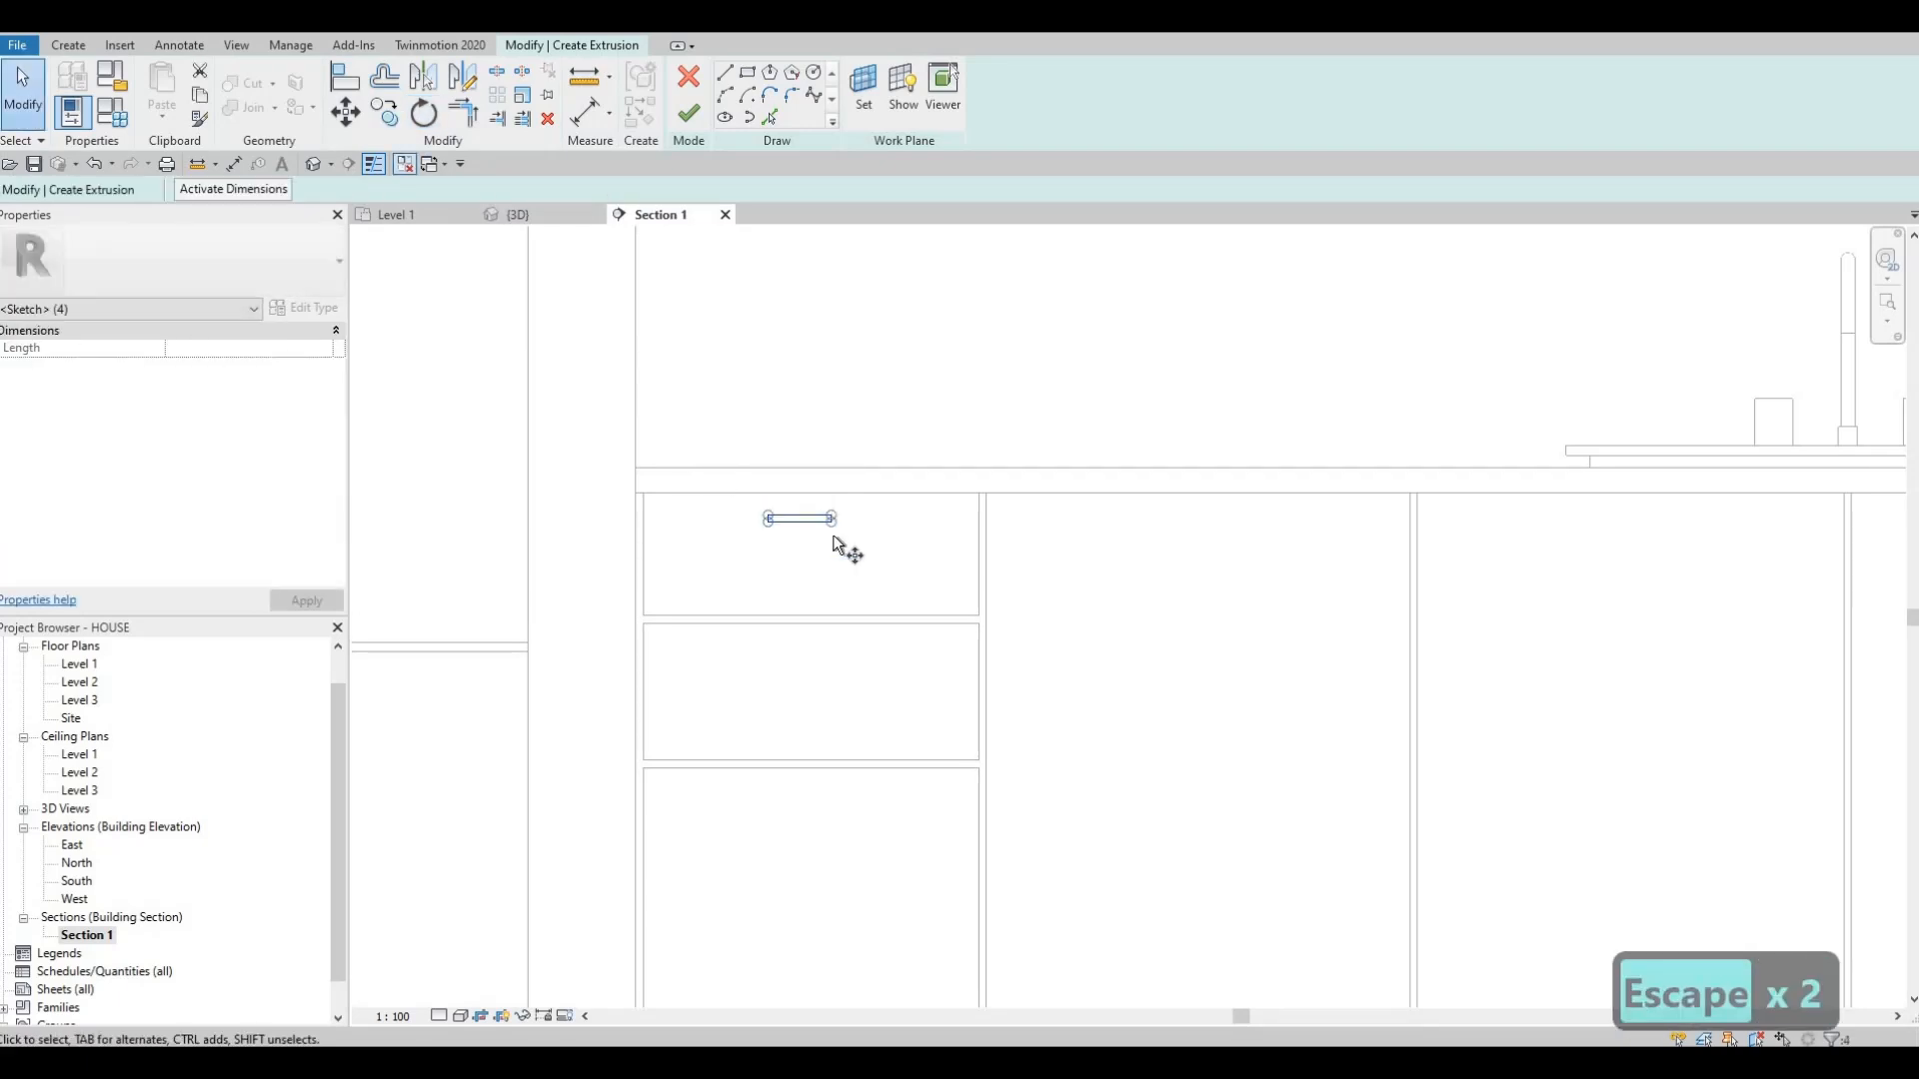
key("c")
key("o")
scroll(795, 481, "up", 1)
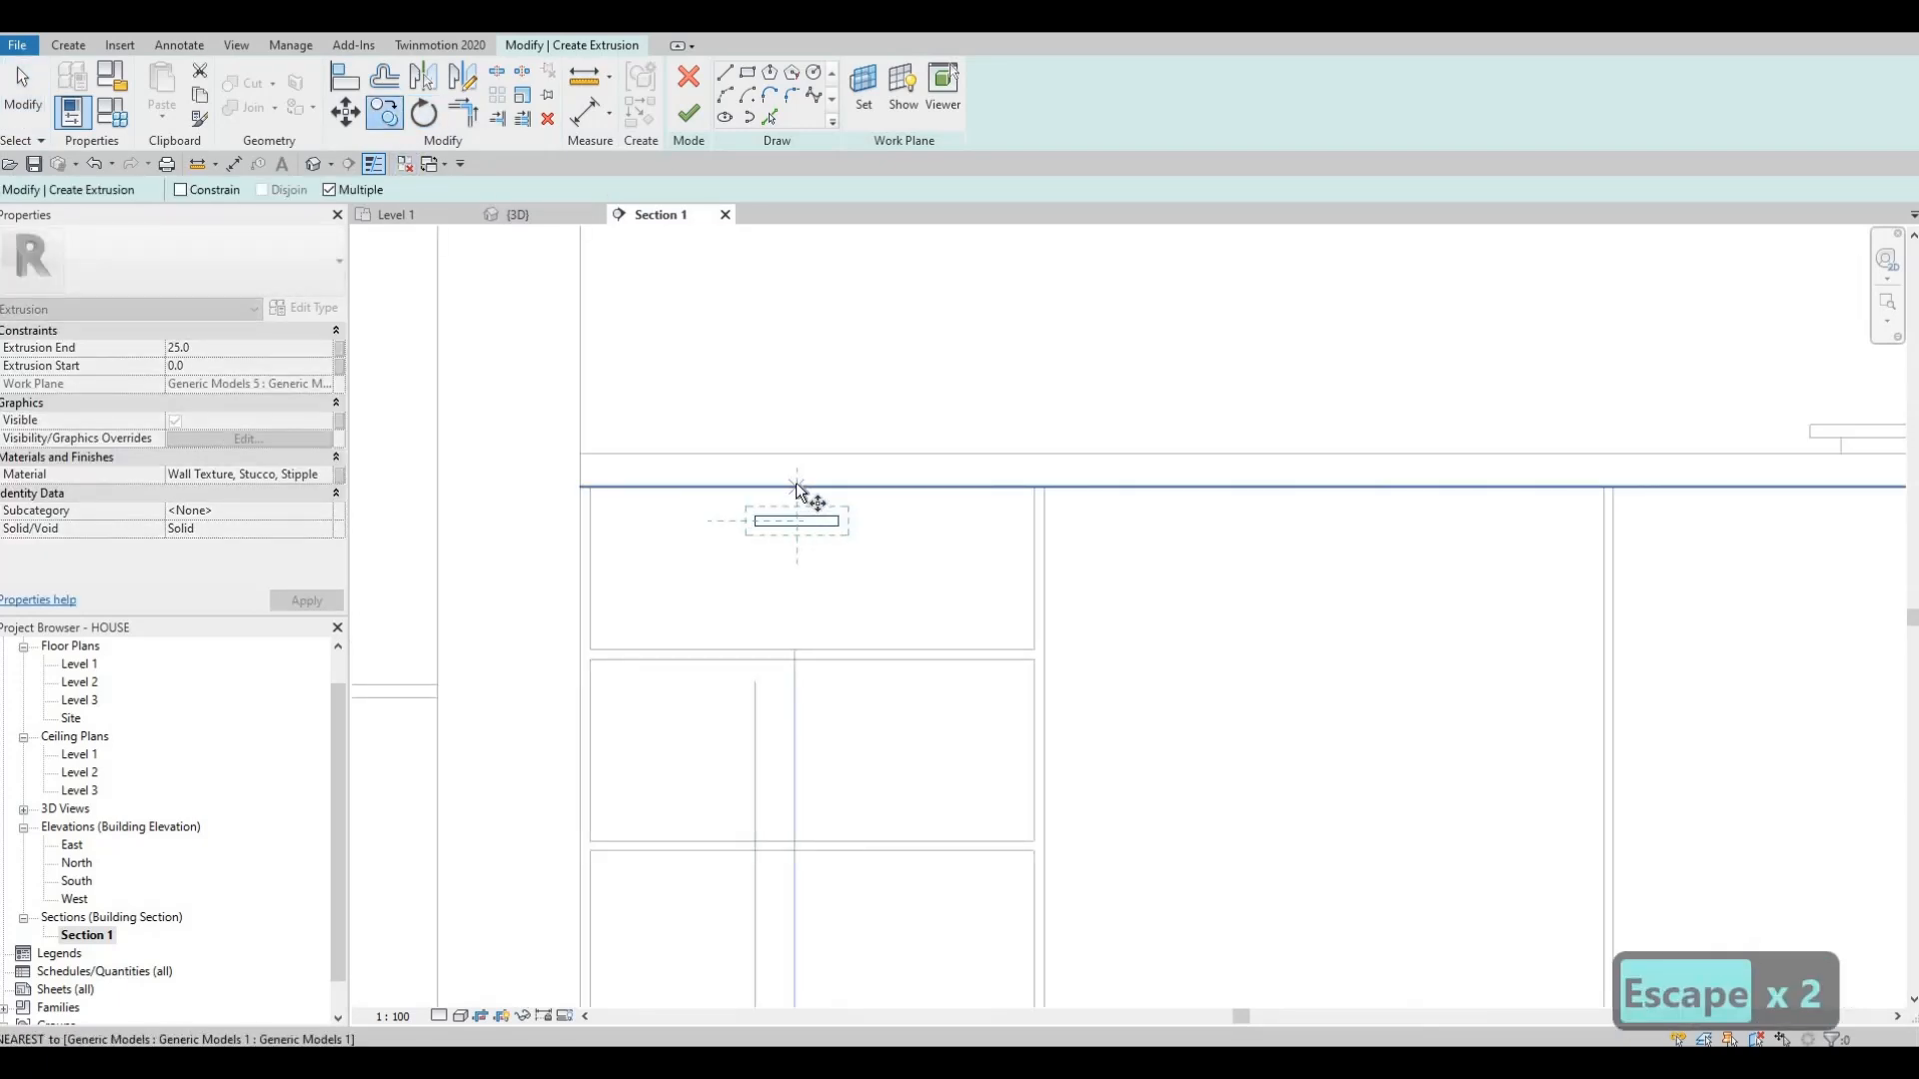
left_click(795, 661)
middle_click_drag(799, 854, 802, 631)
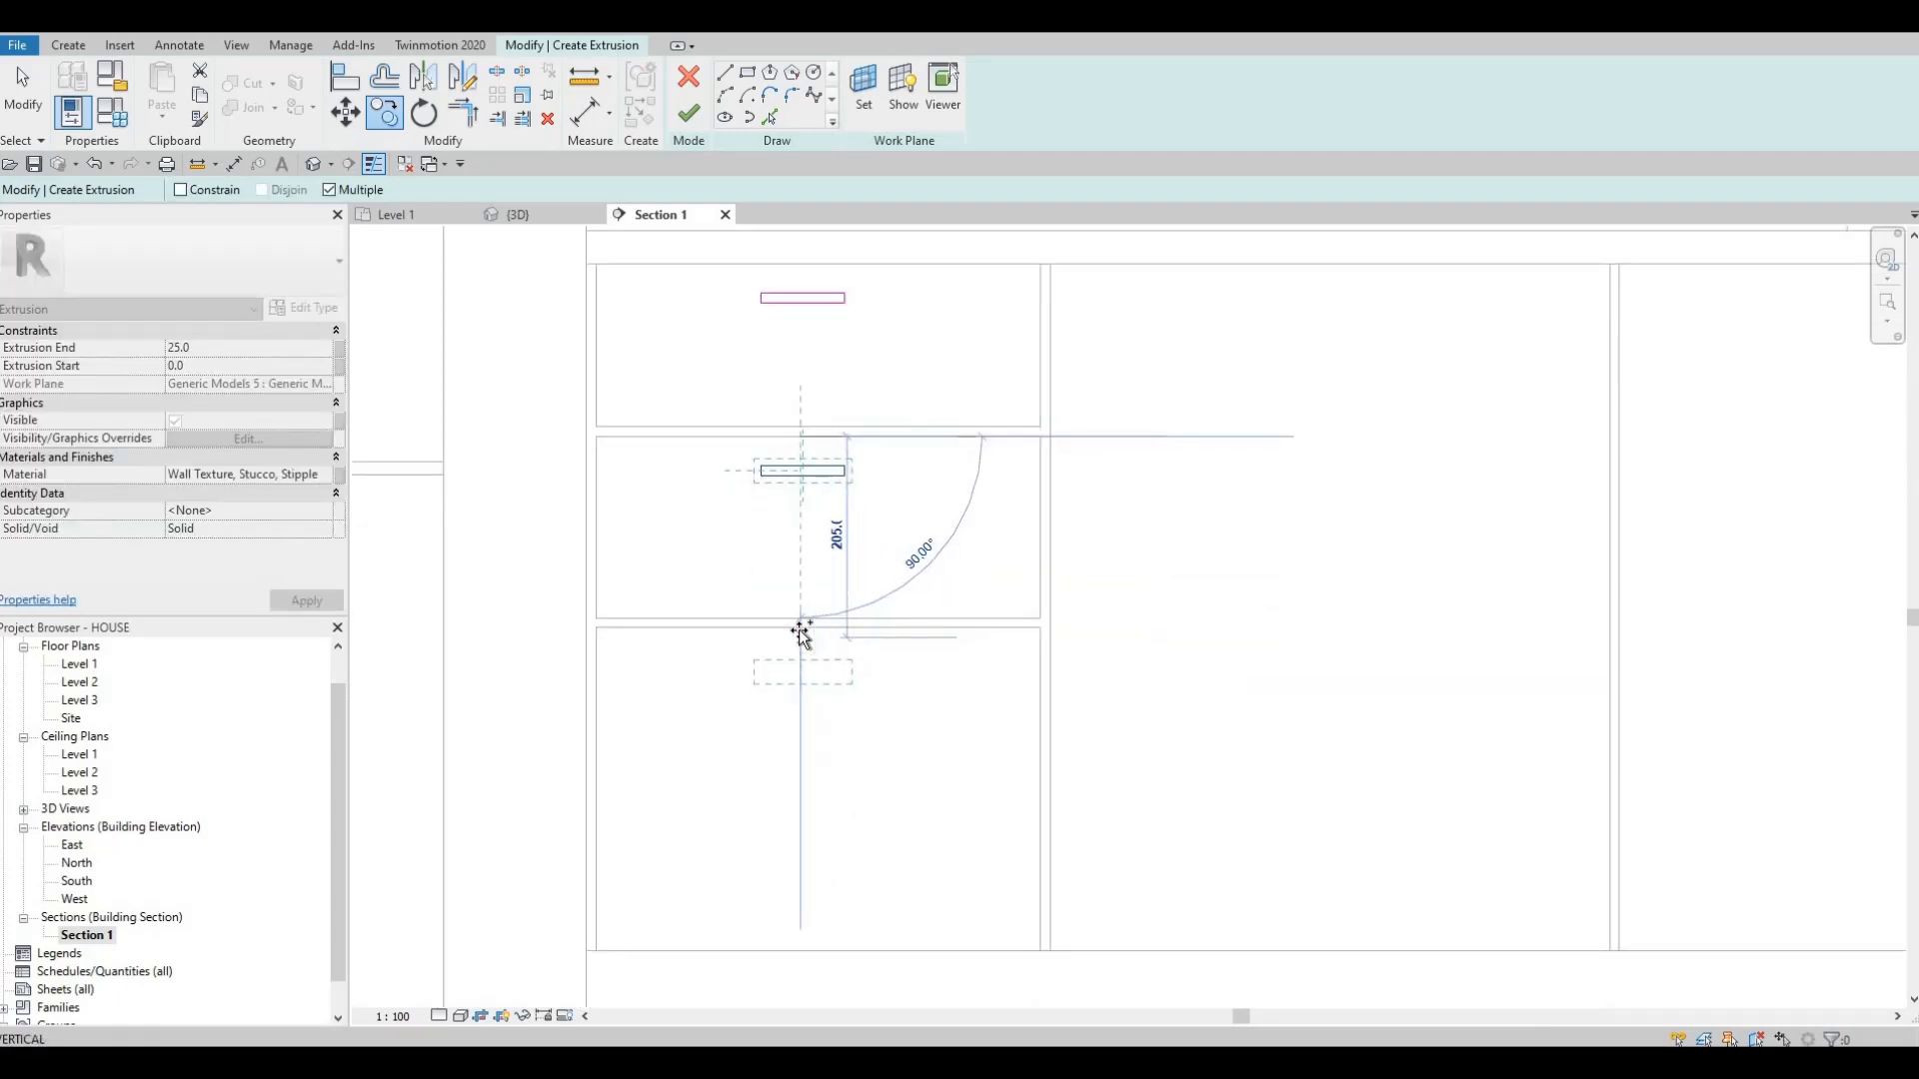
left_click(798, 628)
- Place another copy of the handle rectangle near the upper edge of the rightmost column's upper drawer
scroll(913, 600, "down", 2)
scroll(1500, 529, "down", 2)
middle_click_drag(1499, 519, 914, 560)
scroll(1819, 470, "up", 1)
middle_click_drag(1819, 470, 926, 424)
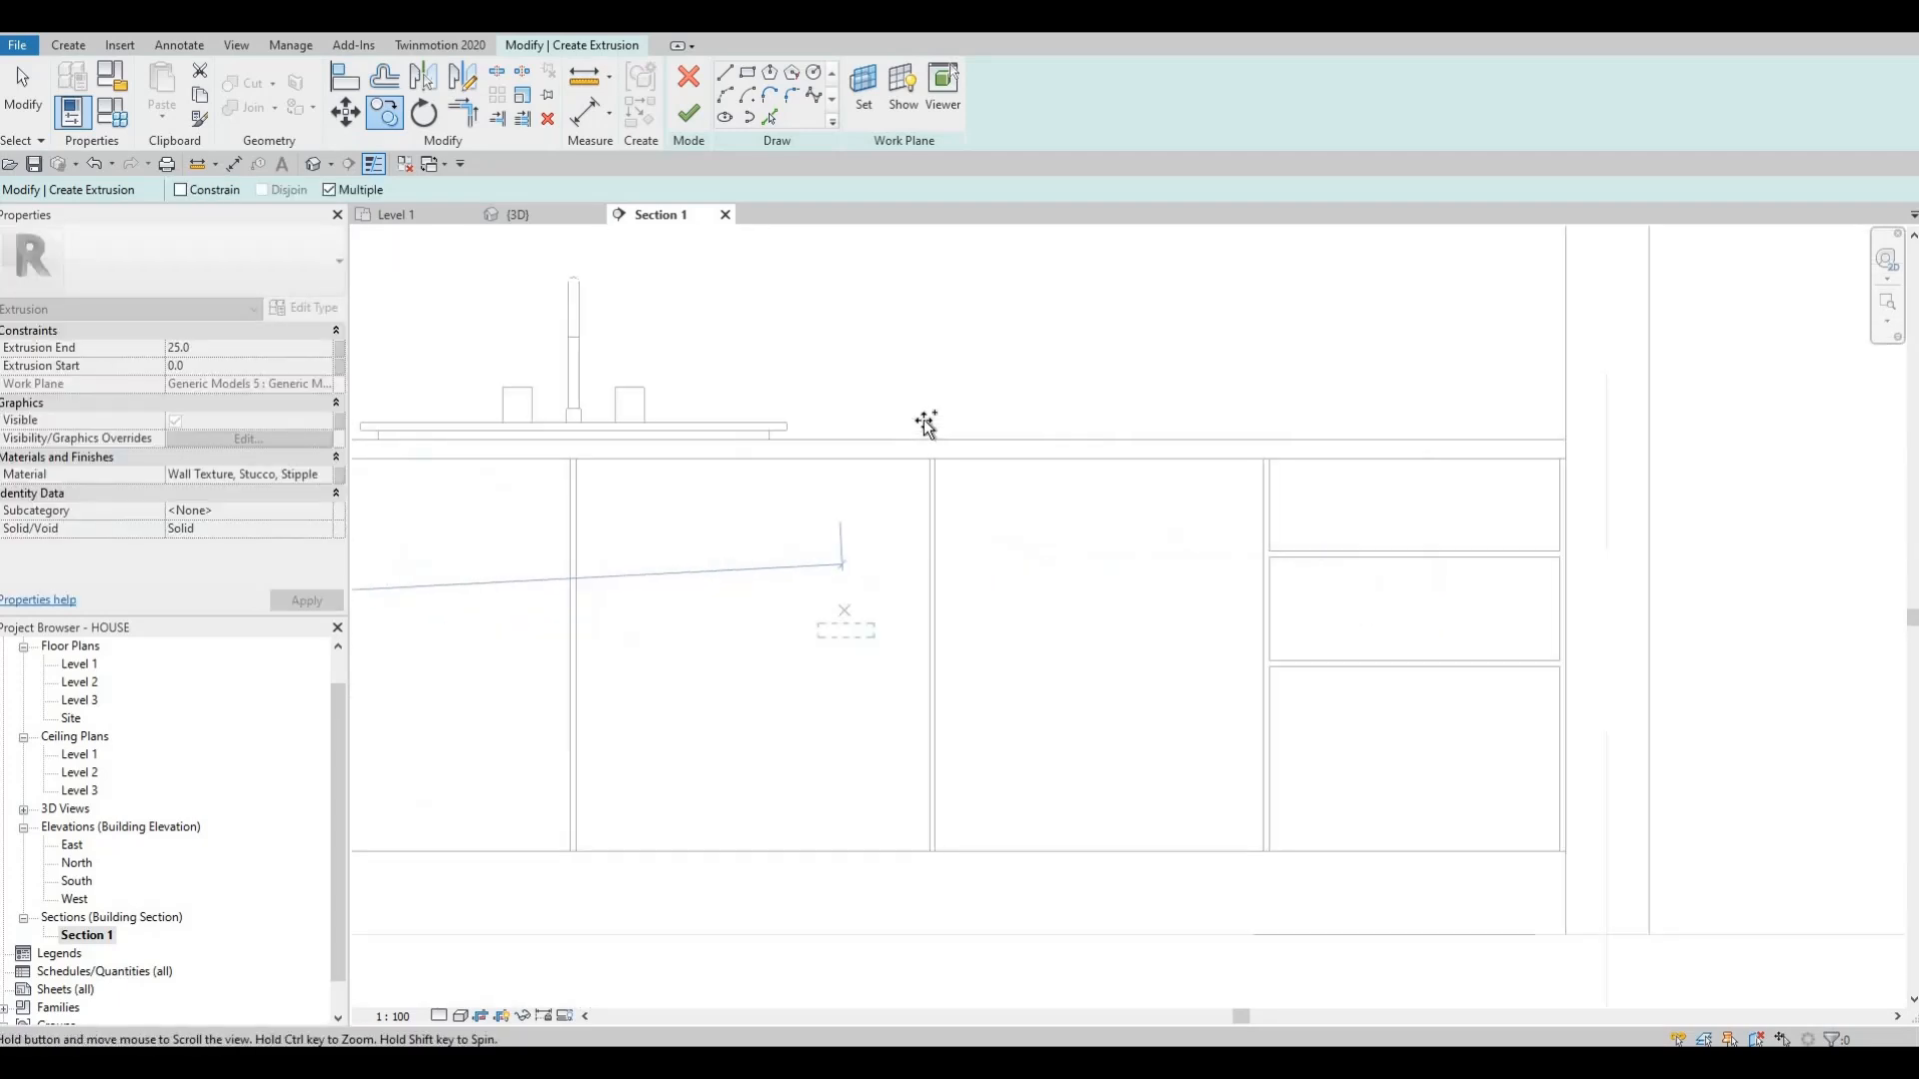
scroll(917, 420, "up", 3)
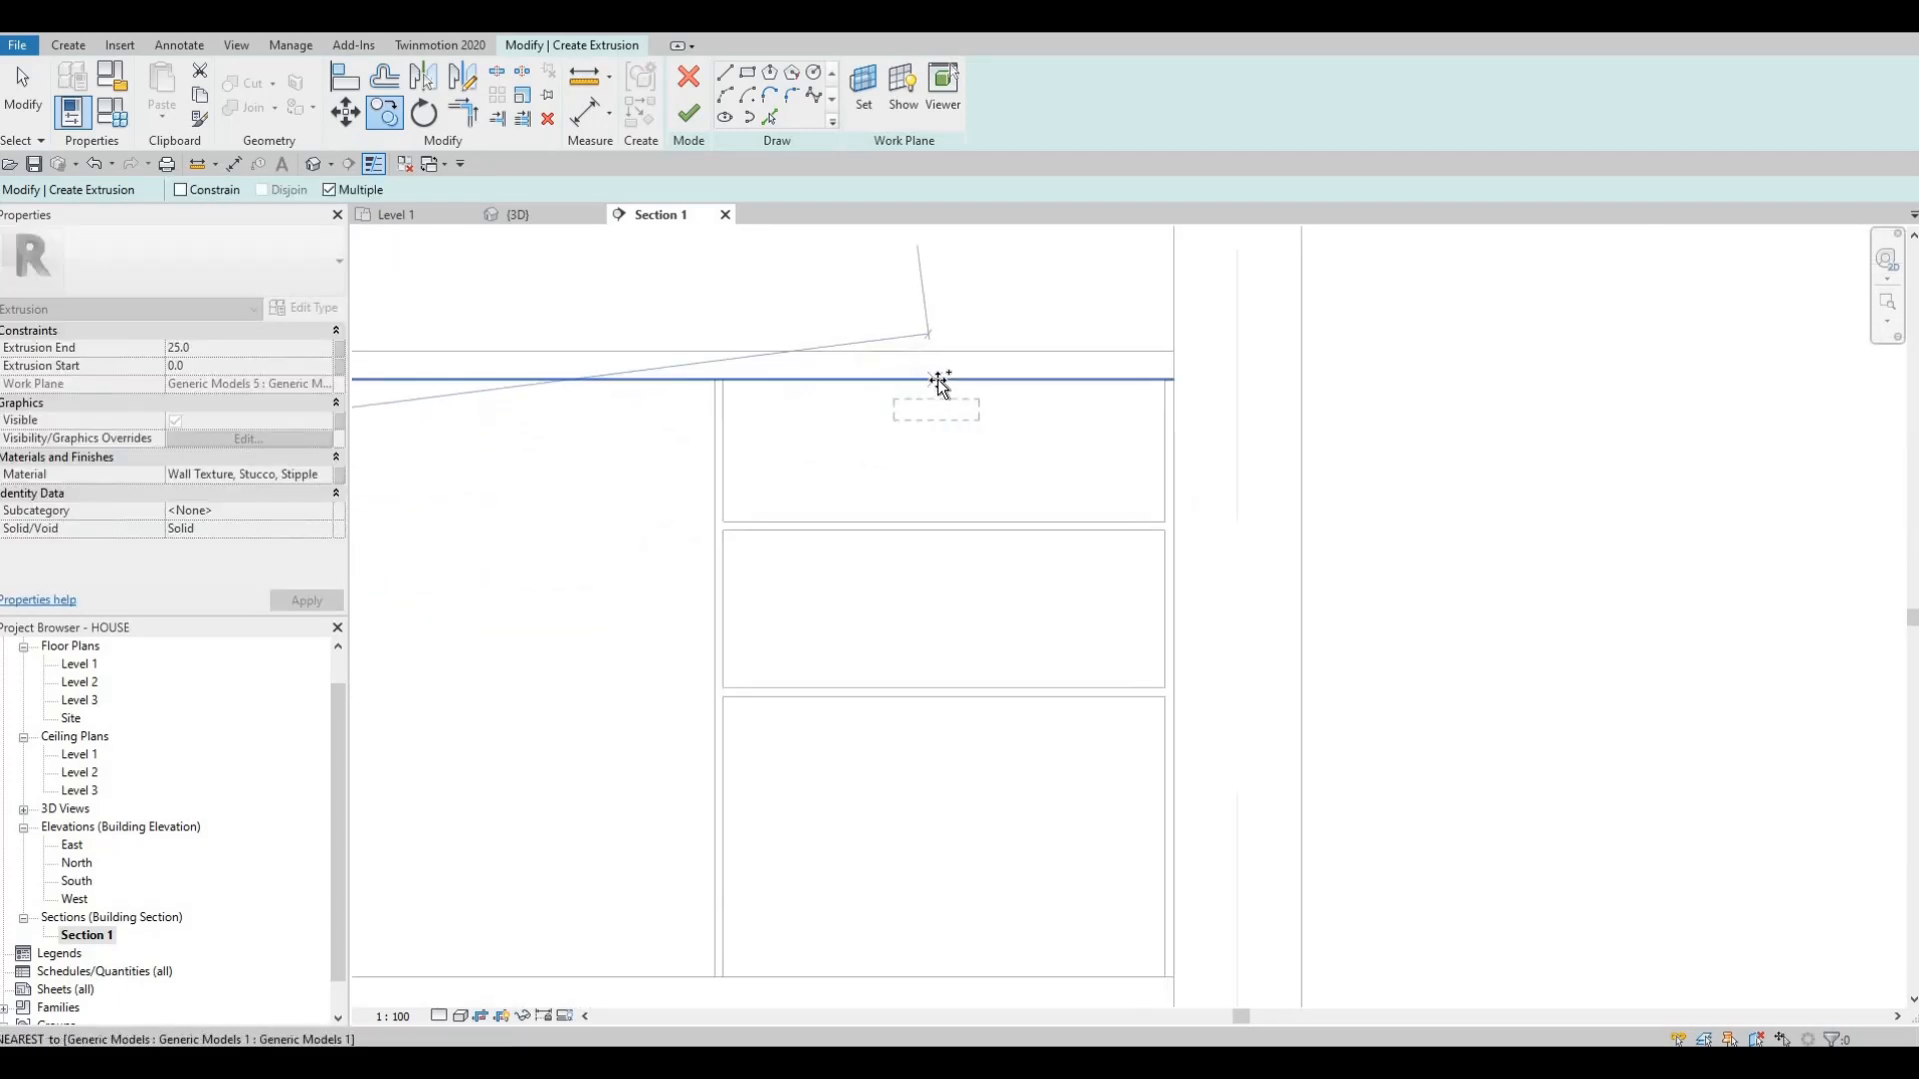
left_click(942, 520)
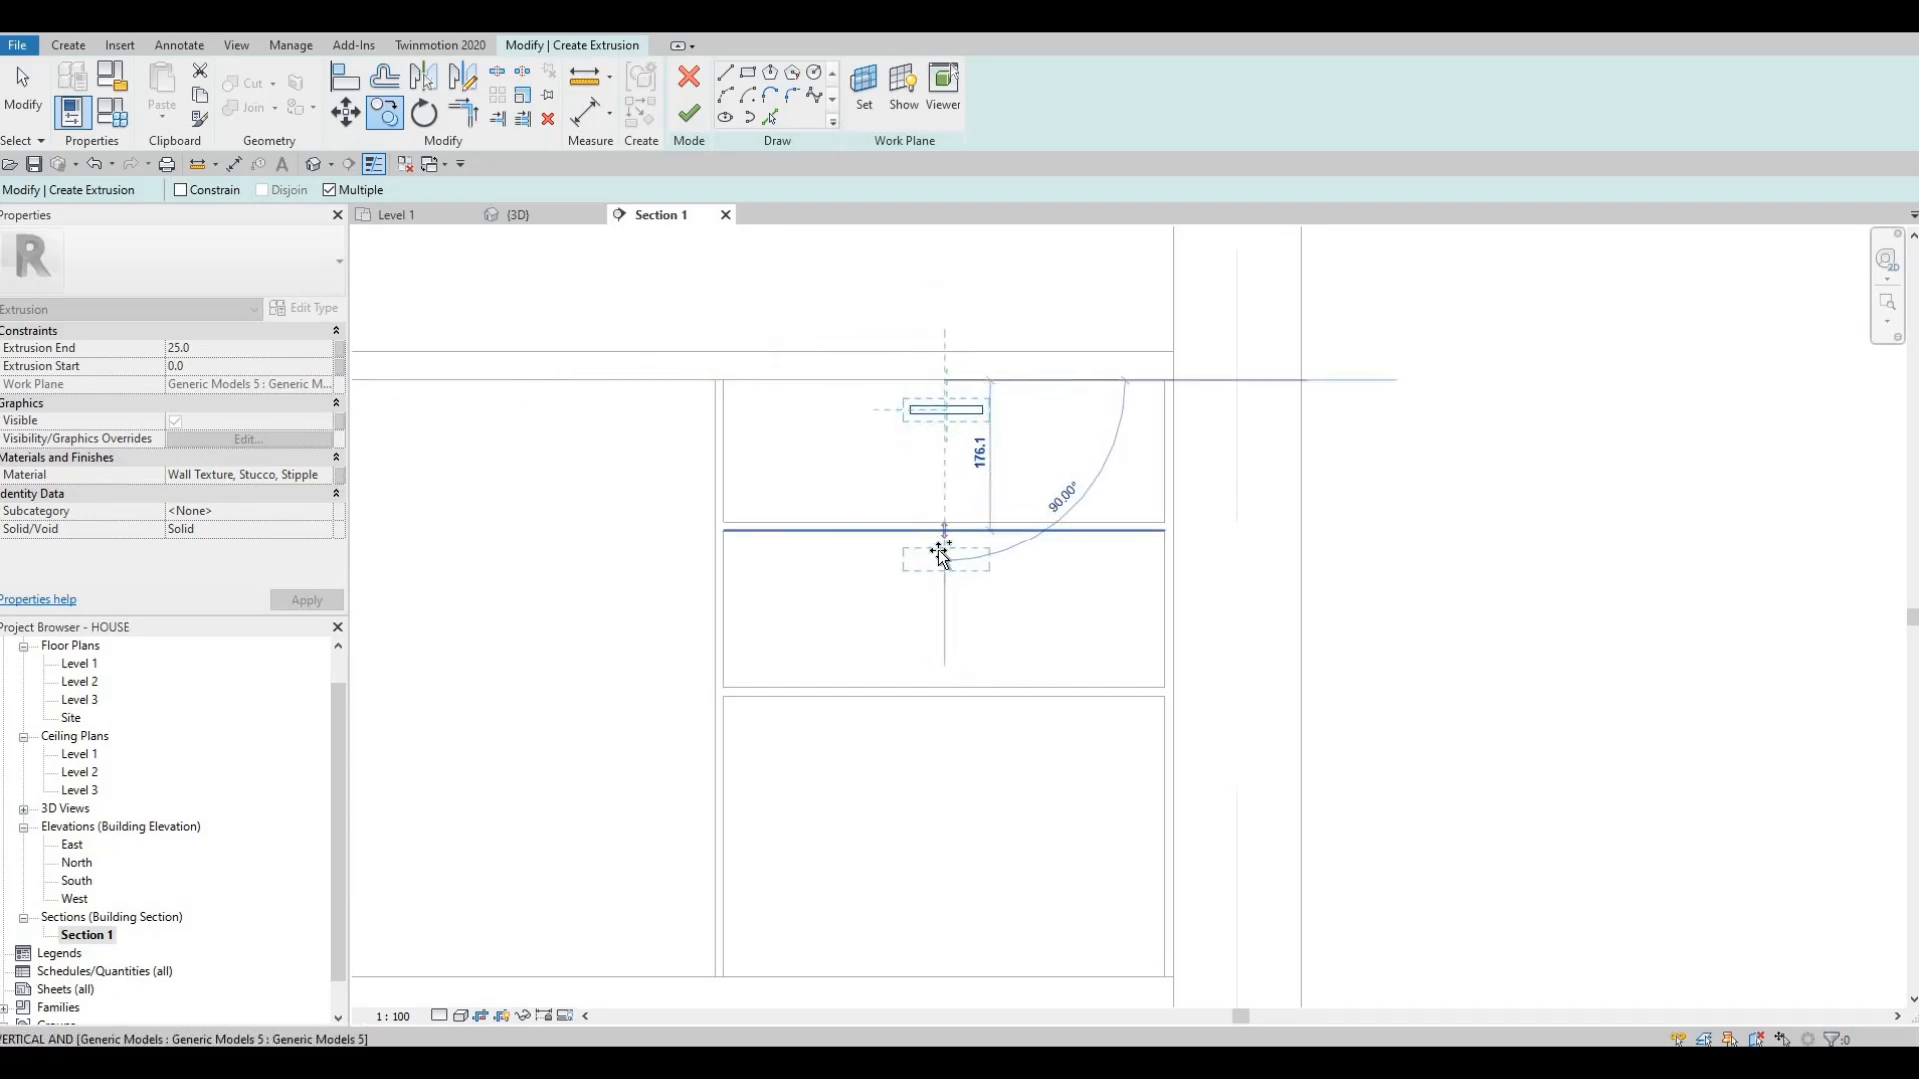
- Place handle rectangle copies on the rightmost column's middle and lower drawers and end the Copy command
left_click(941, 554)
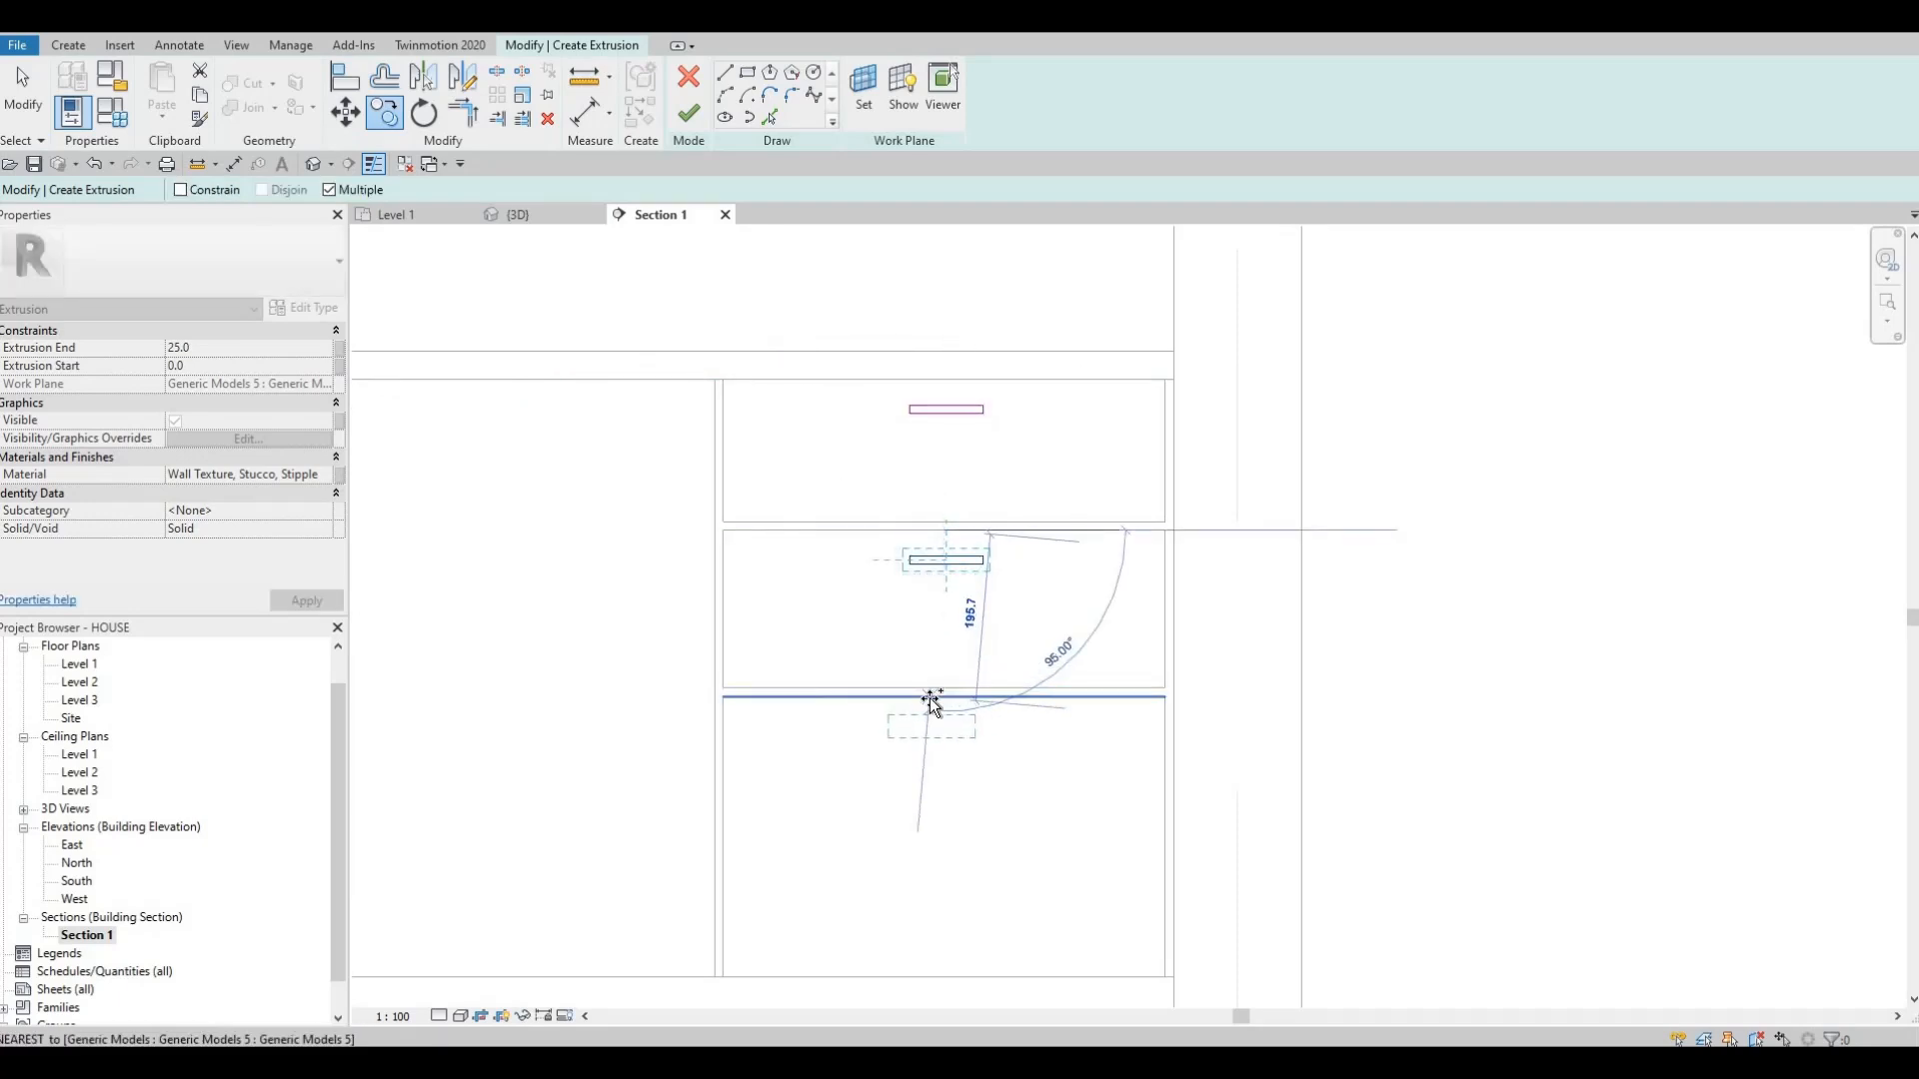
scroll(917, 673, "down", 2)
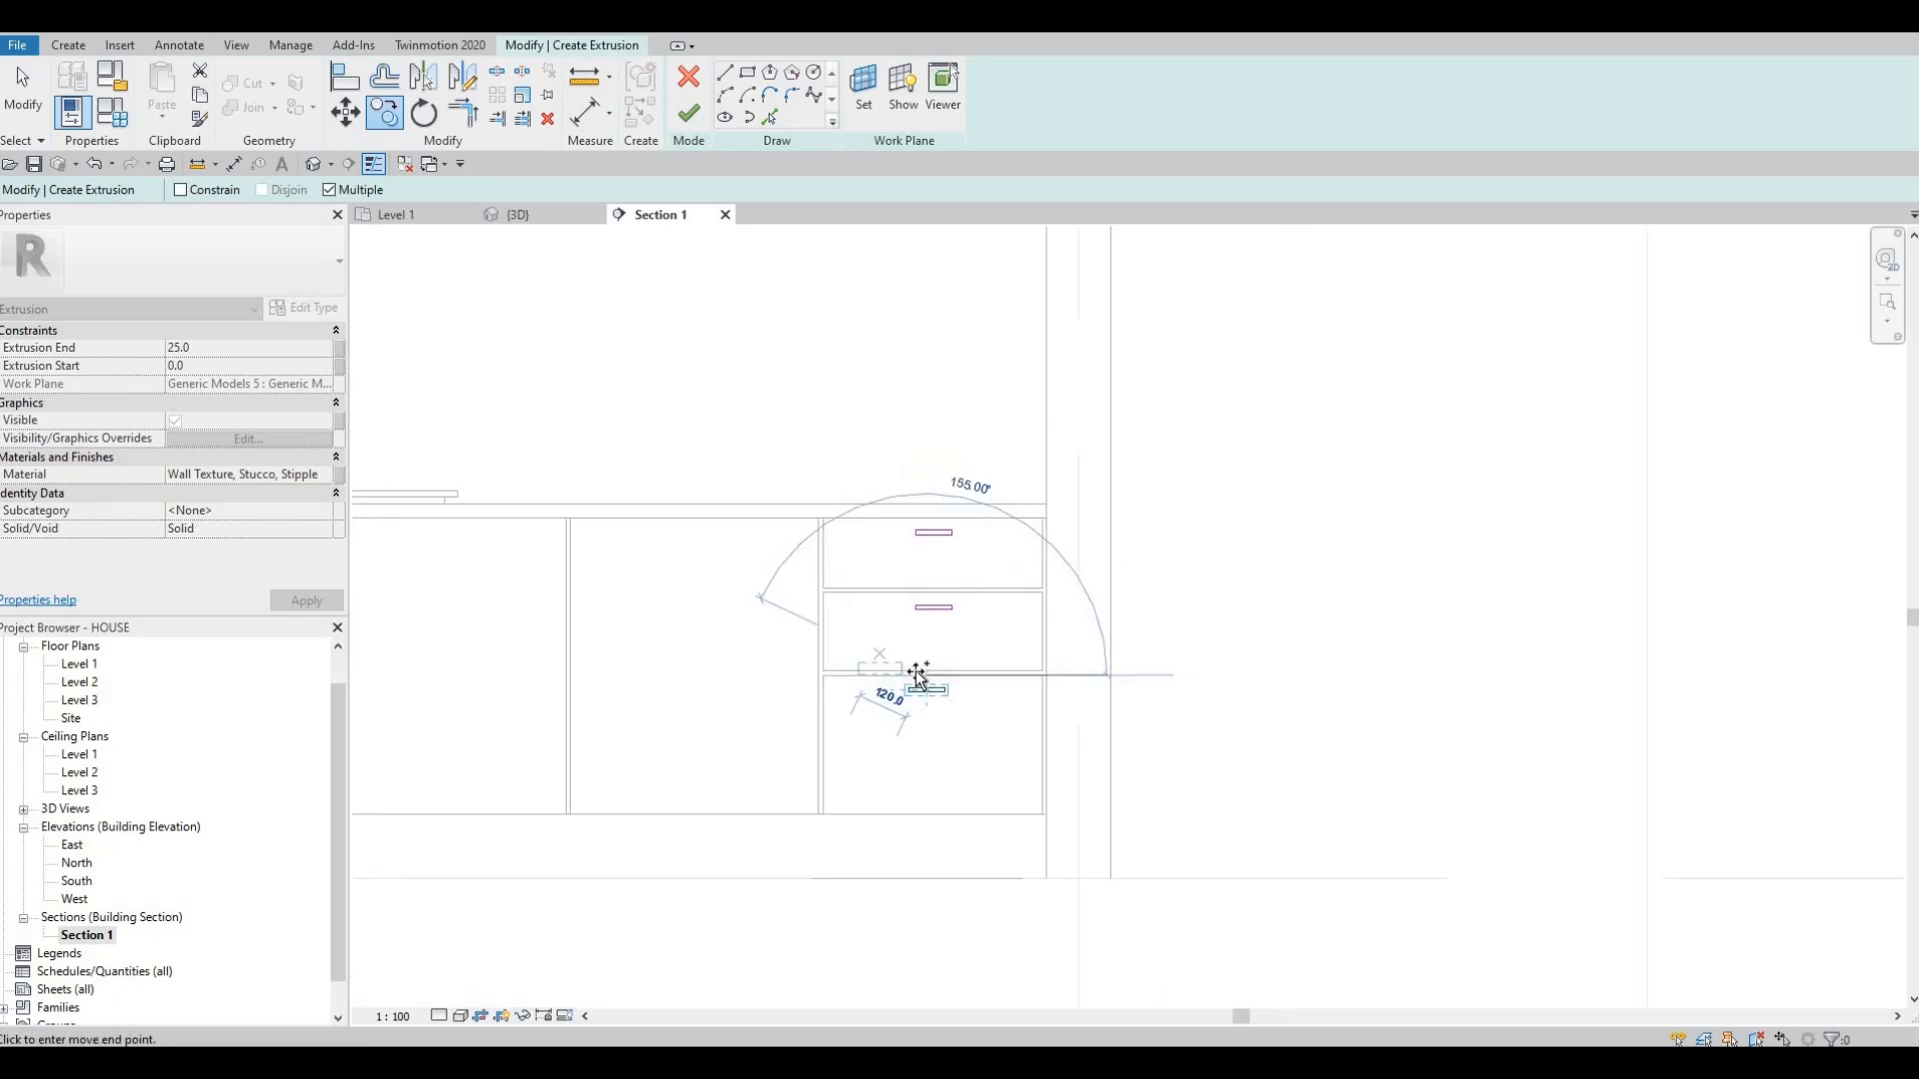
scroll(934, 705, "up", 4)
left_click(949, 710)
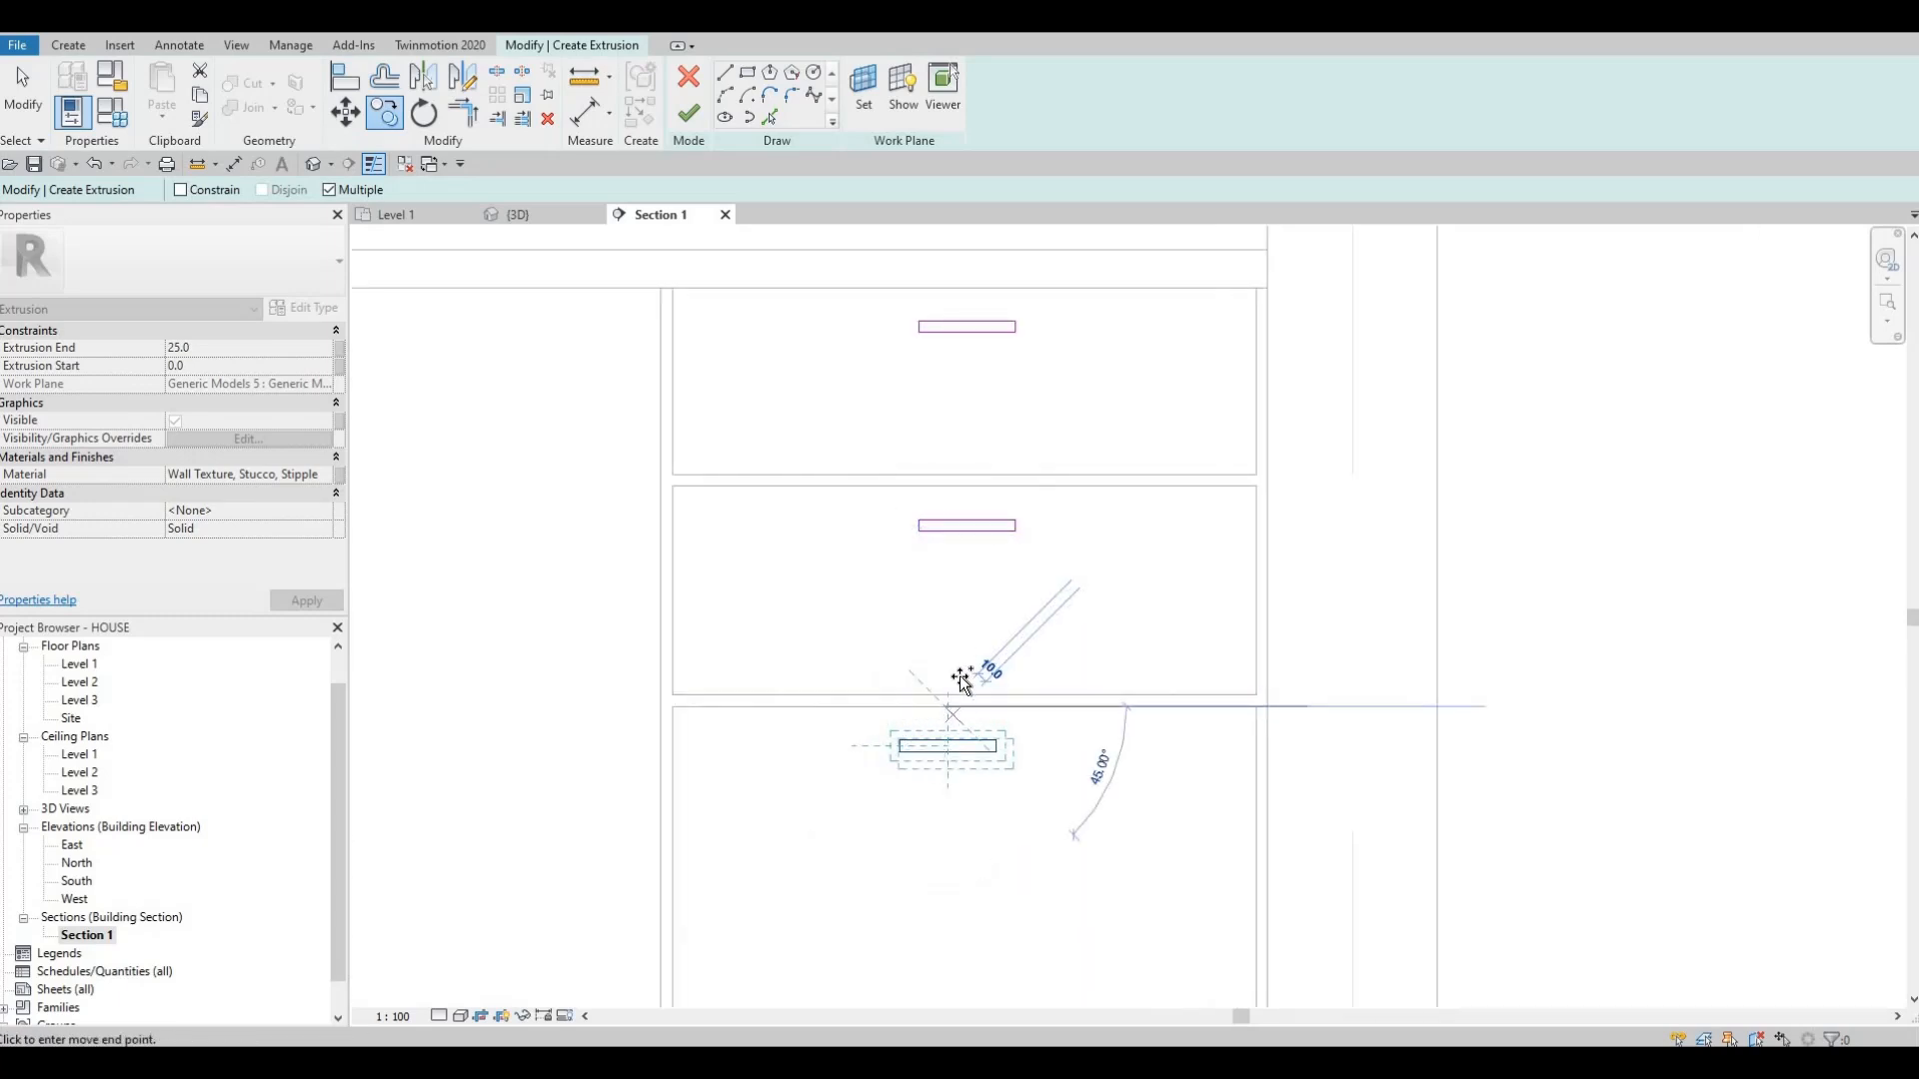
key("Escape")
key("Escape")
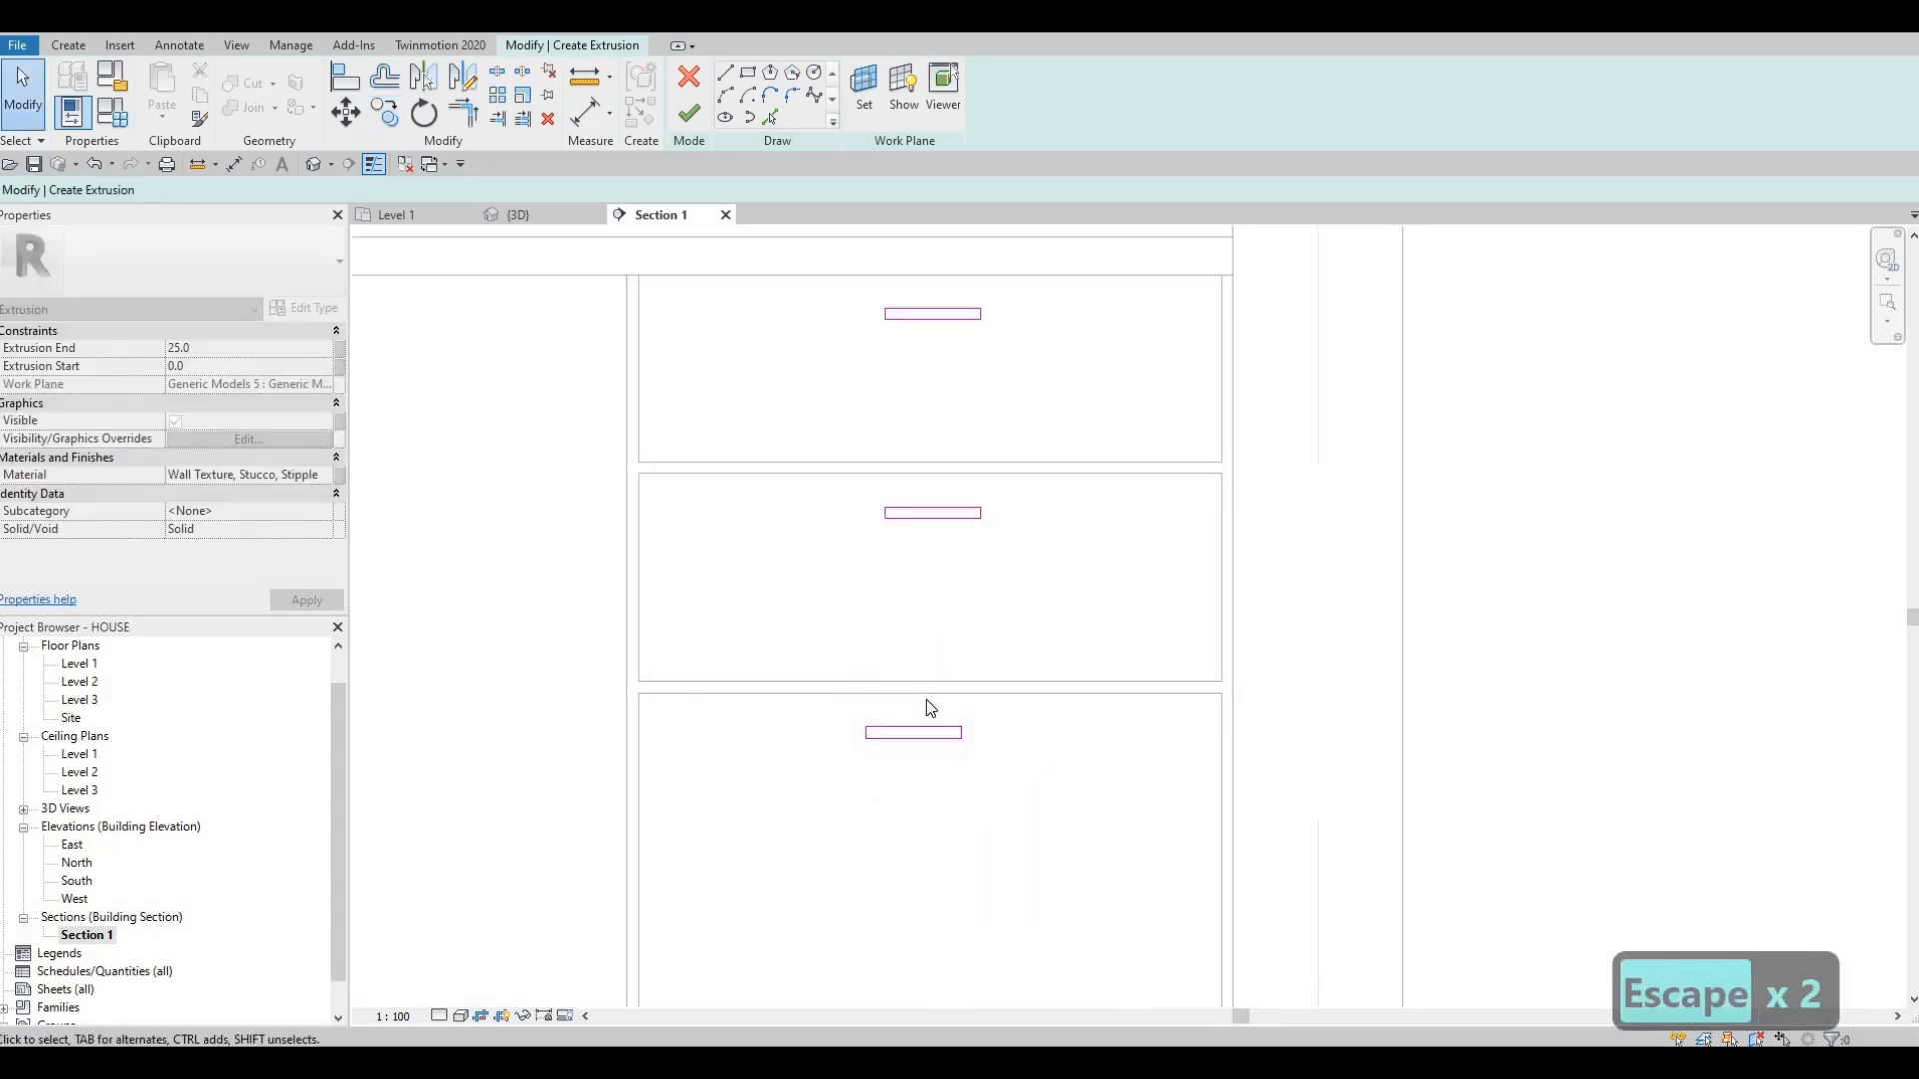
key("Escape")
key("a")
key("l")
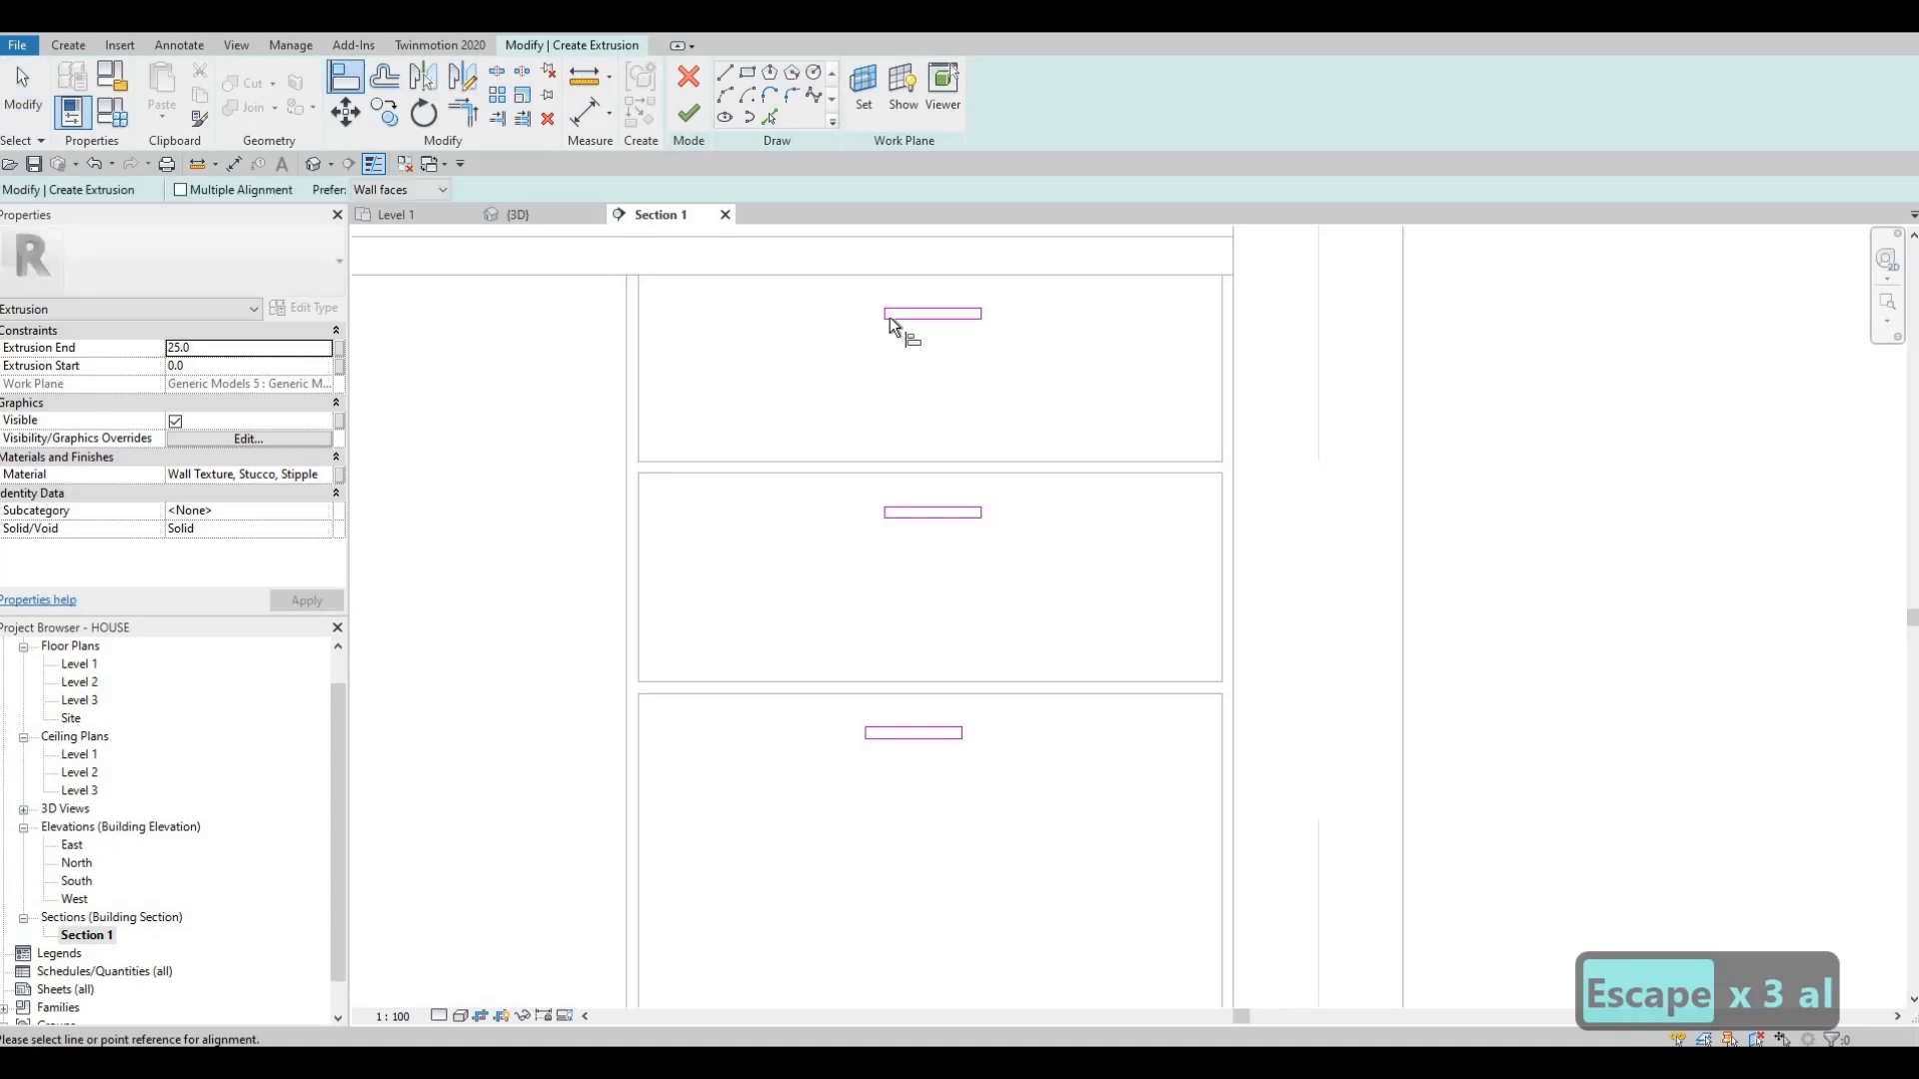
scroll(887, 314, "up", 1)
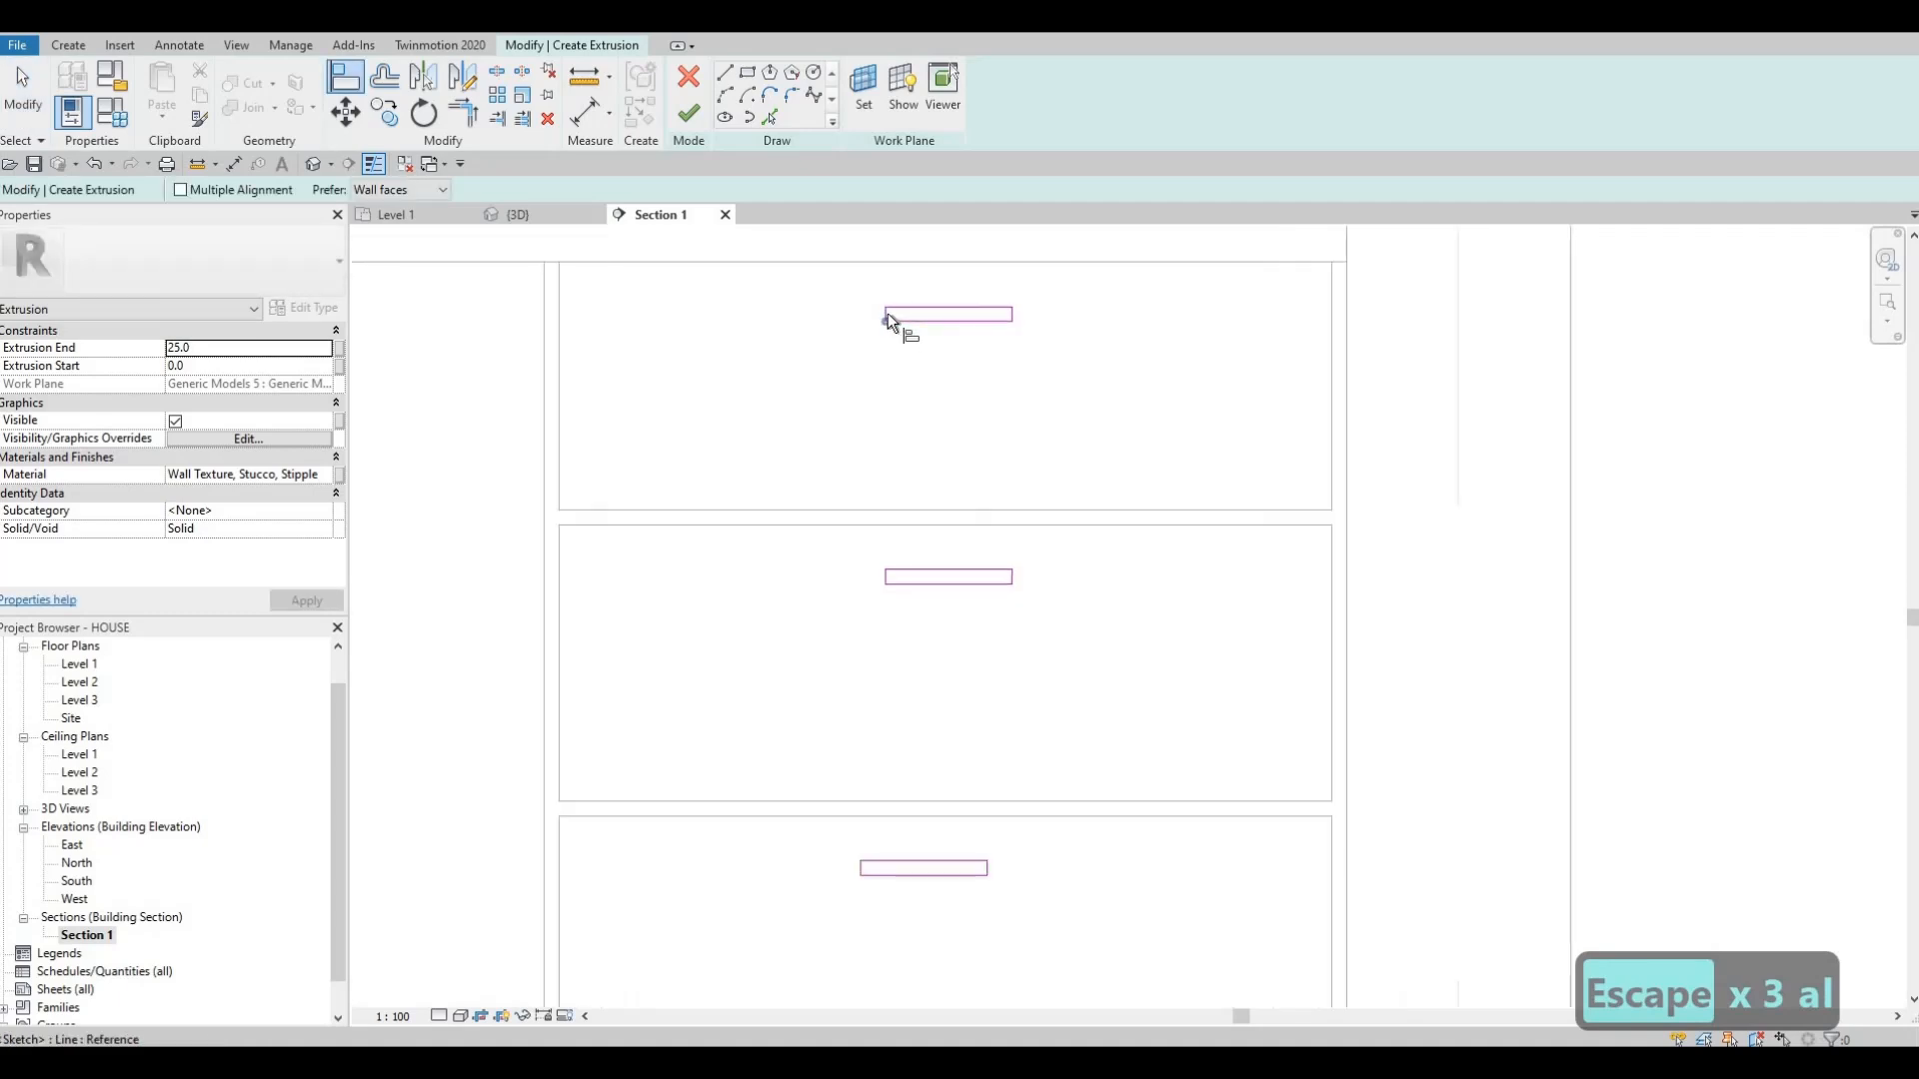
left_click(888, 314)
key("Escape")
key("Escape")
- Align the left end of the rightmost column's lower handle rectangle with the left ends of the handles above
key("a")
key("l")
scroll(896, 309, "up", 1)
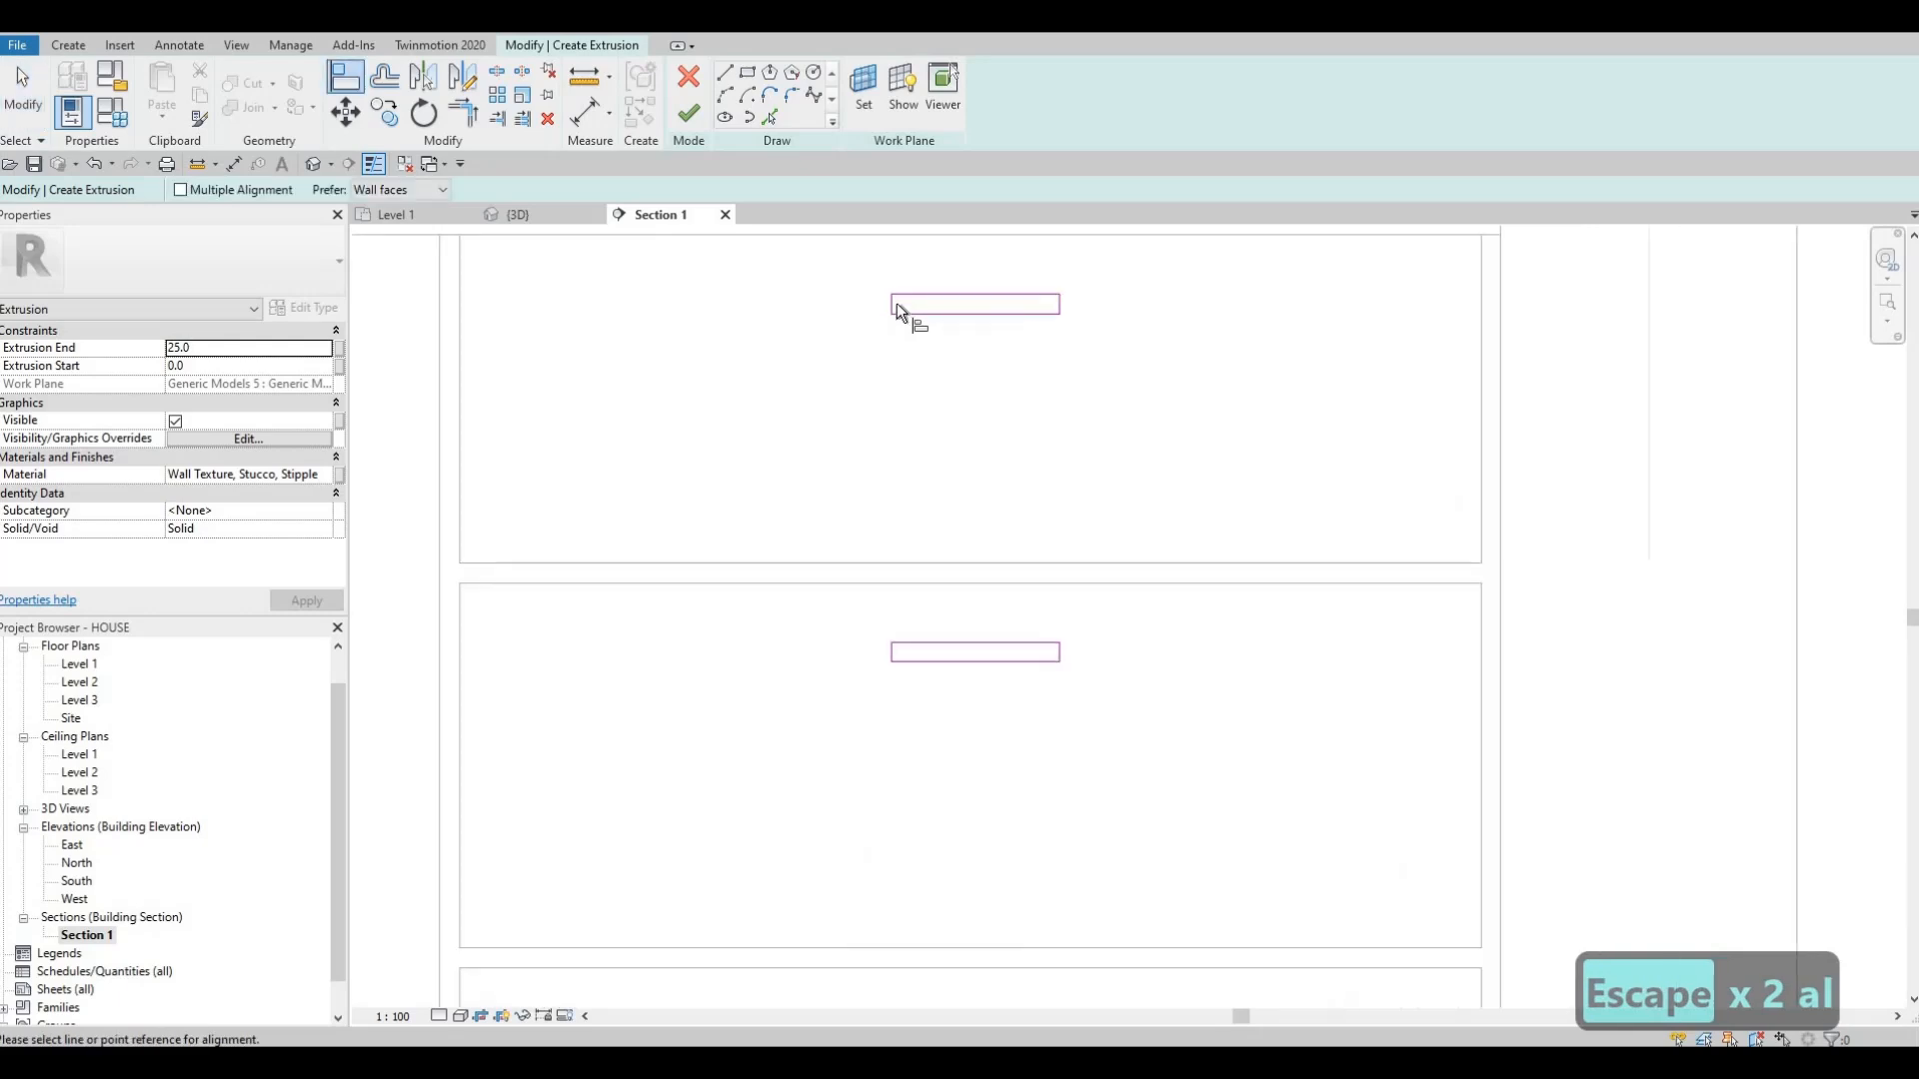
scroll(896, 303, "up", 1)
left_click(892, 706)
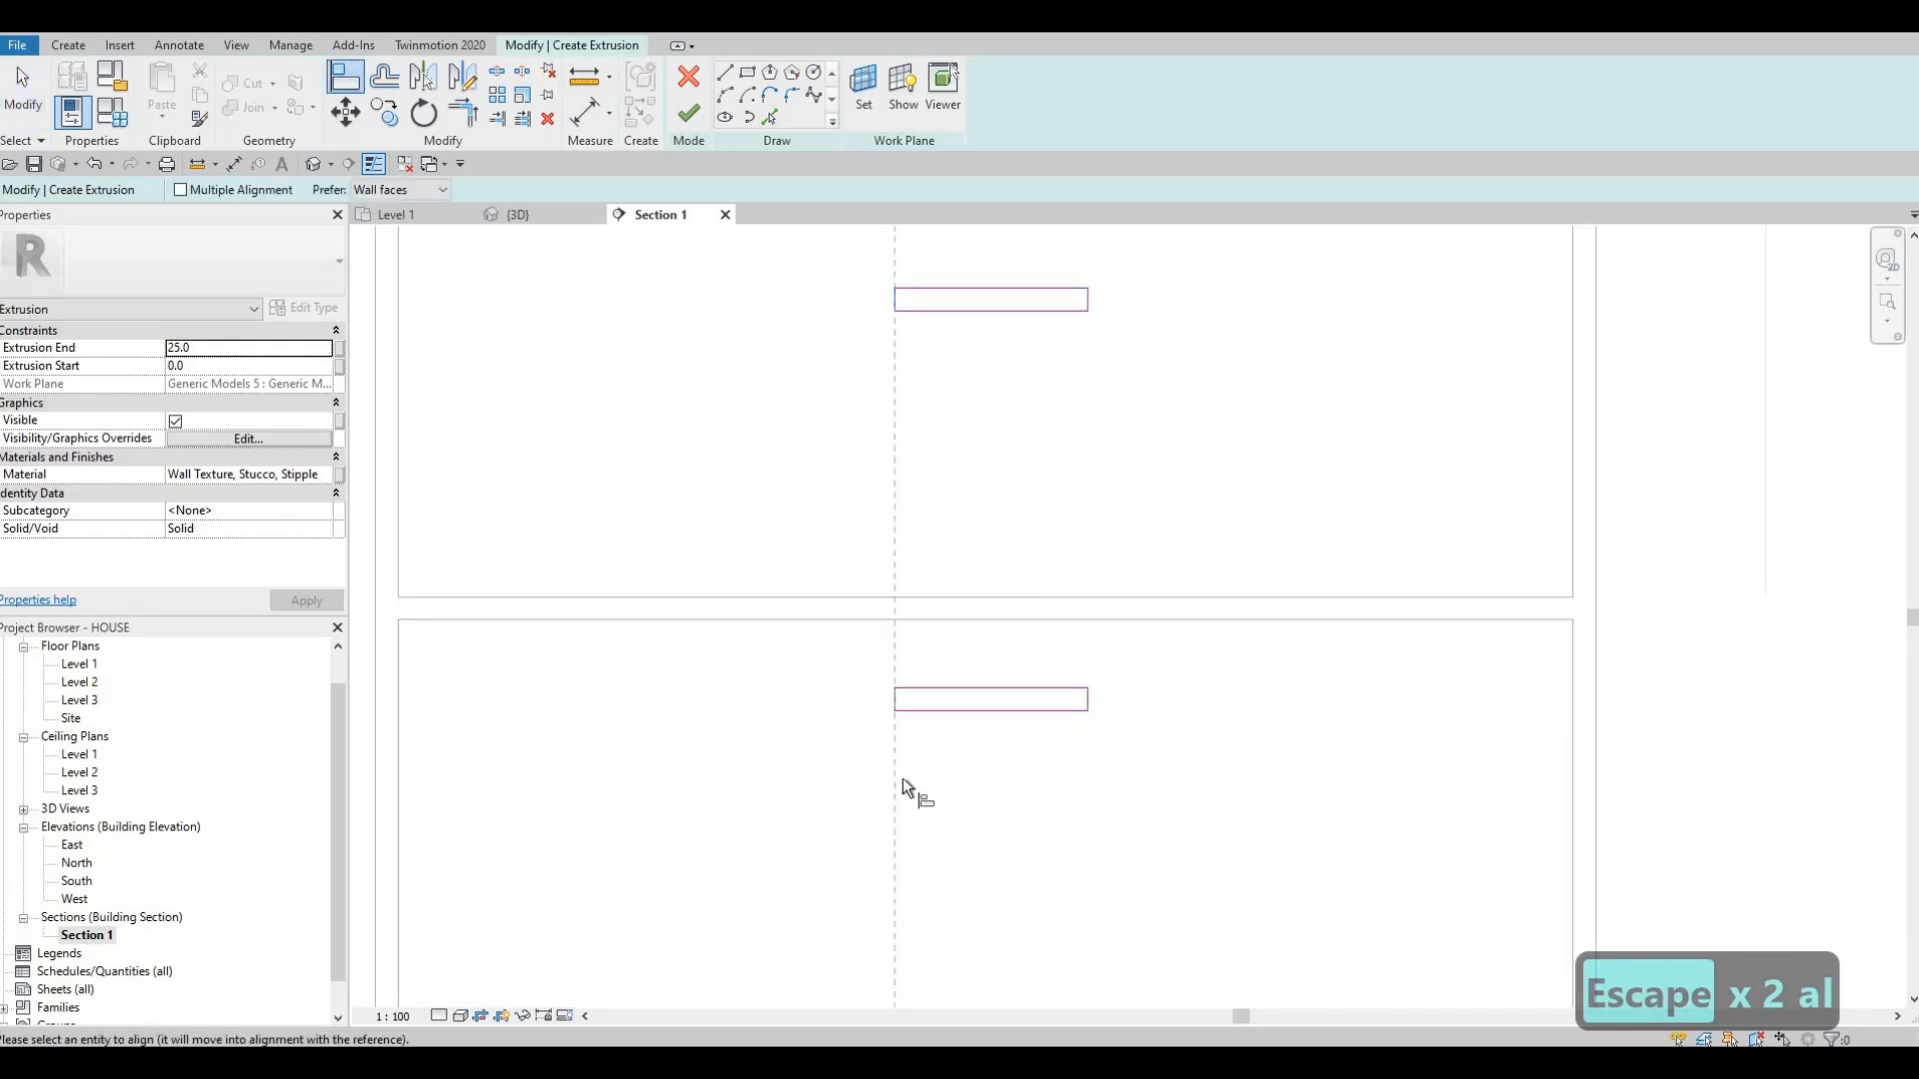
middle_click_drag(868, 720, 858, 247)
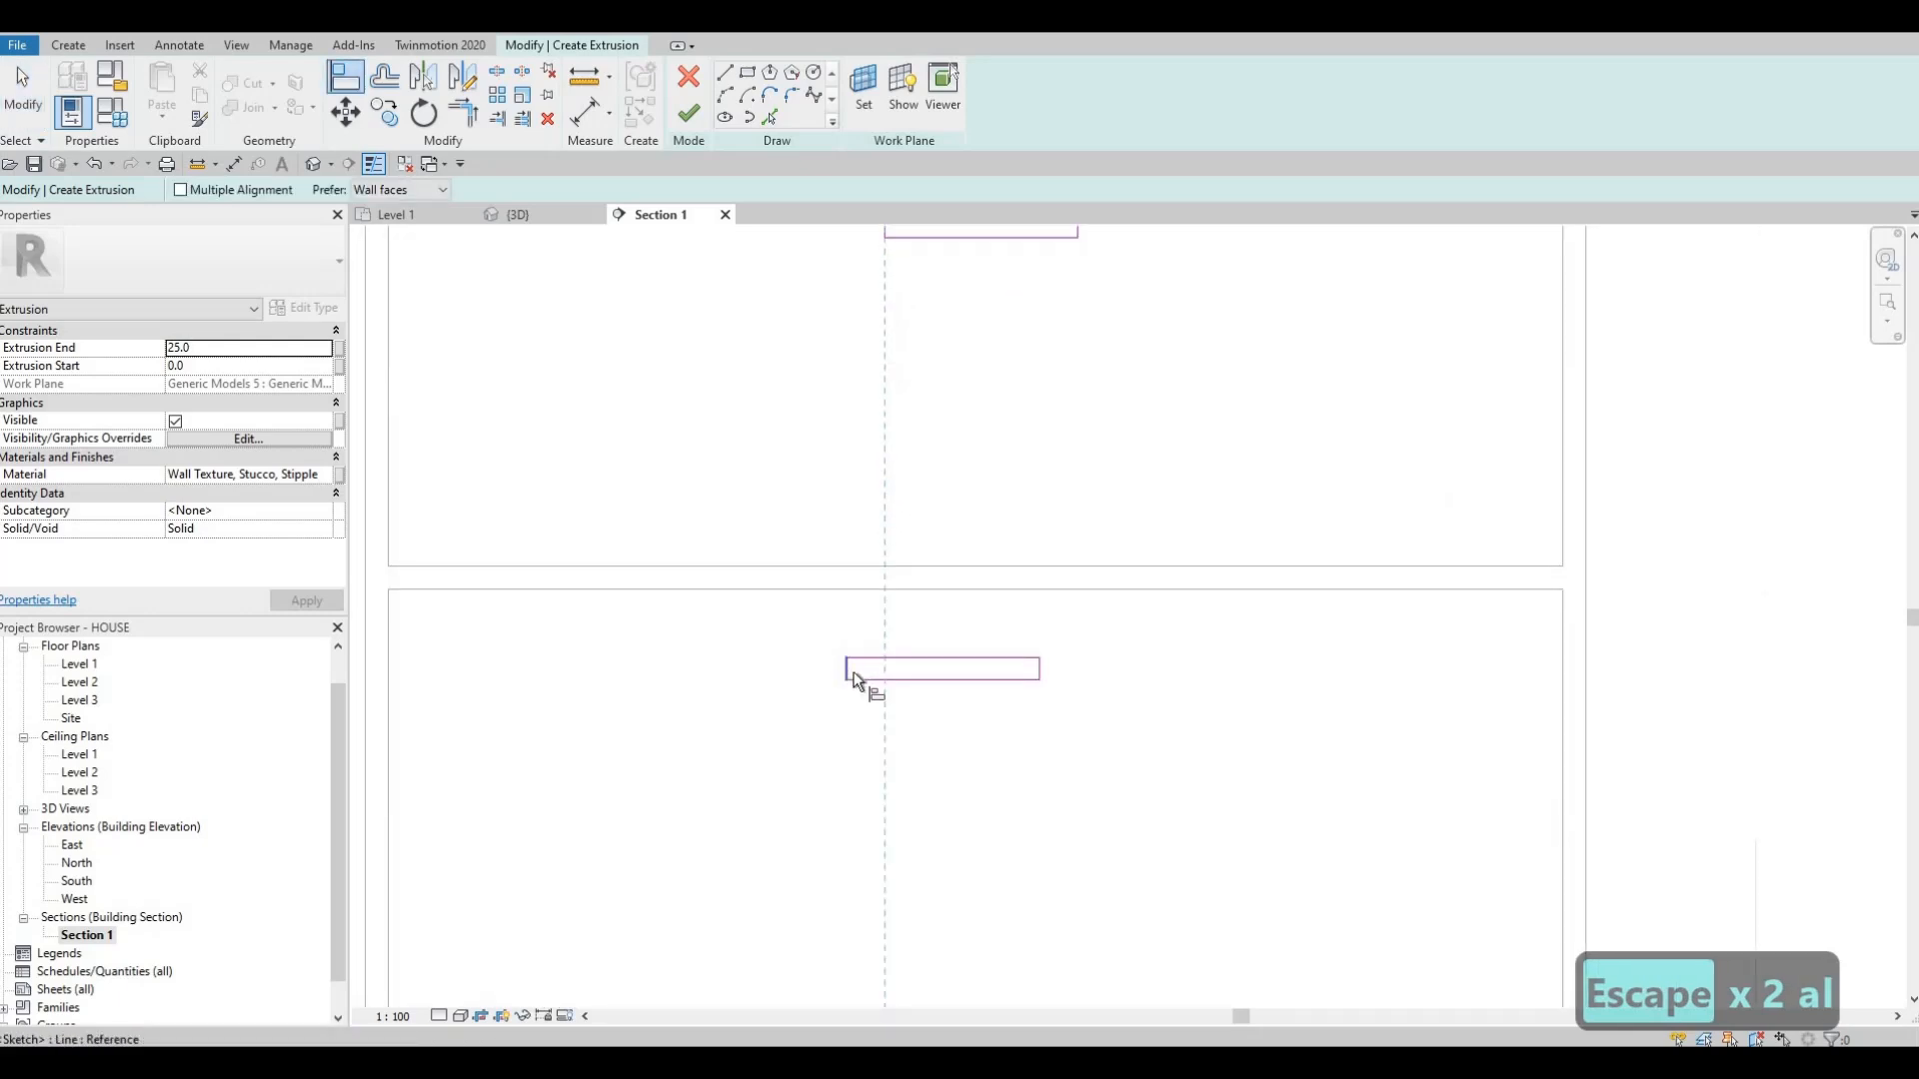
middle_click_drag(1077, 230, 1032, 496)
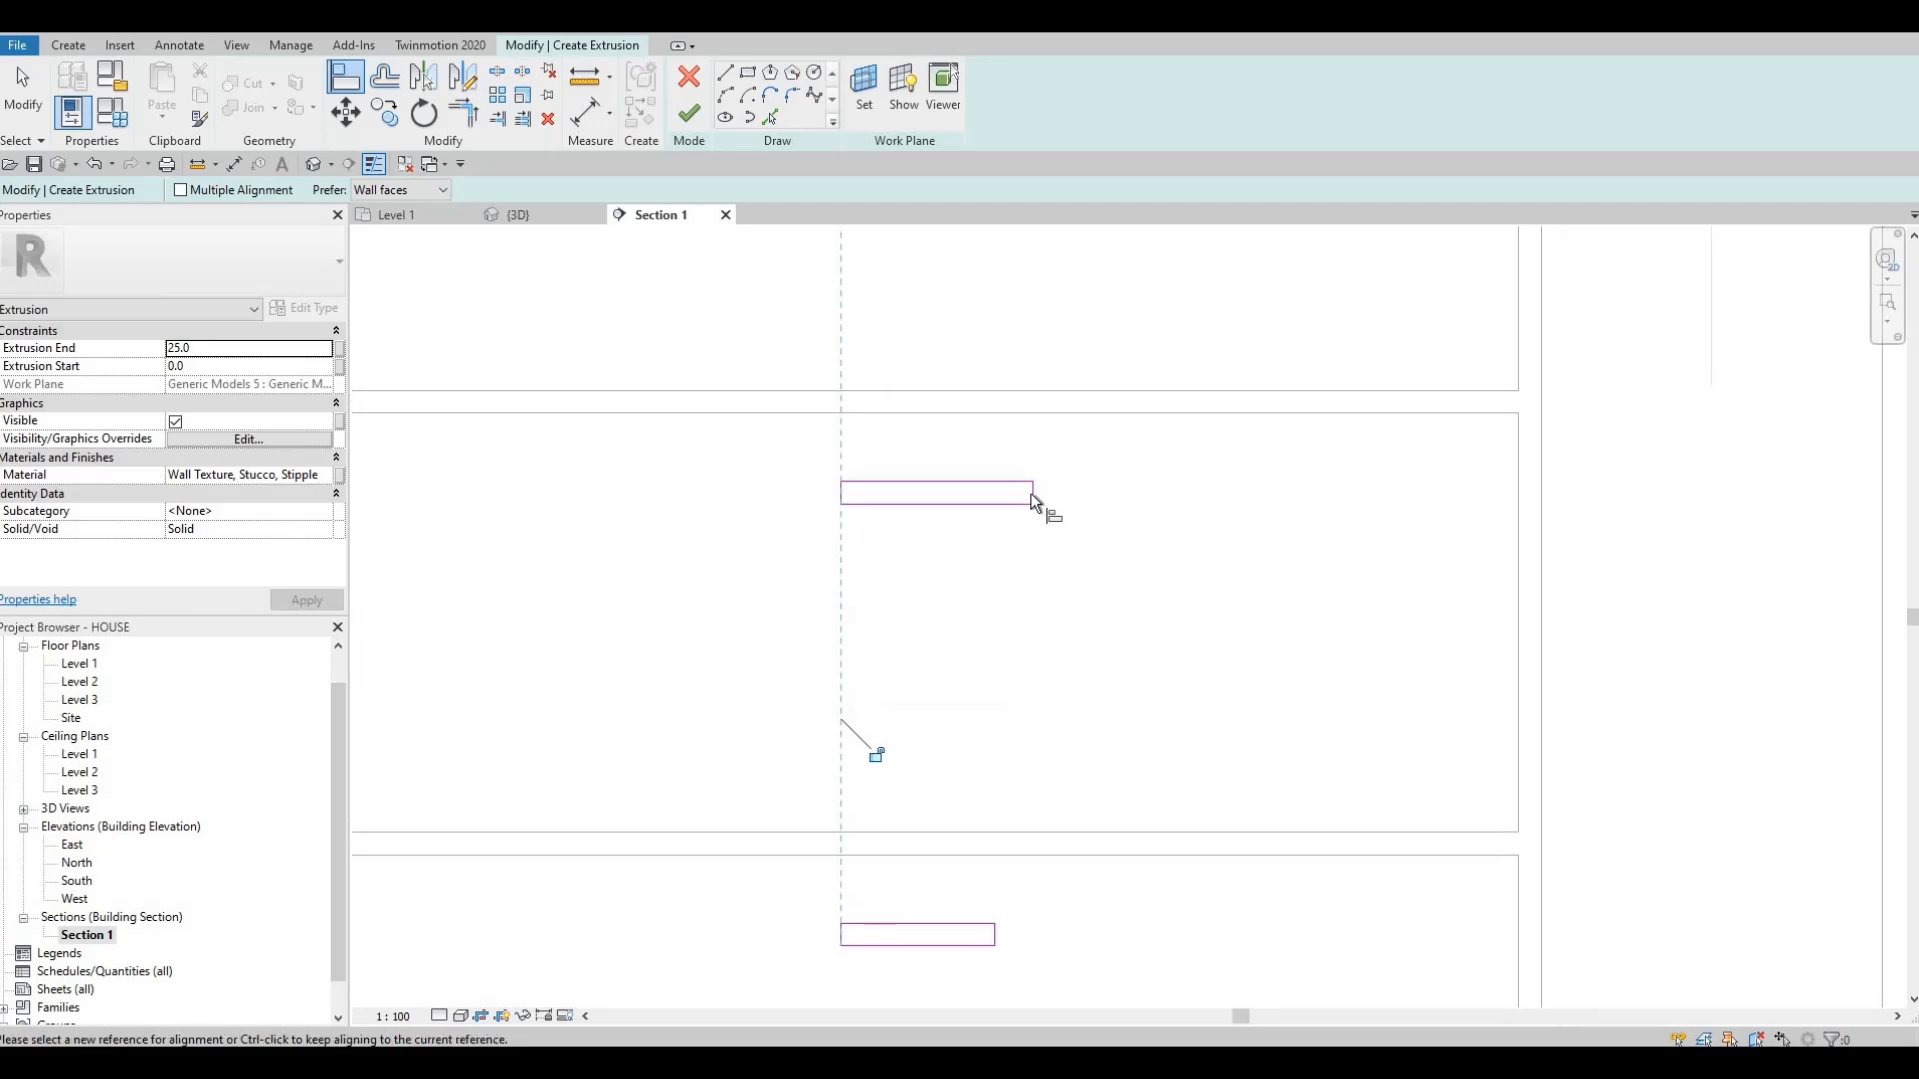
- Try aligning the right end of the middle drawer's handle rectangle with the lower handle's, and undo it
left_click(1033, 496)
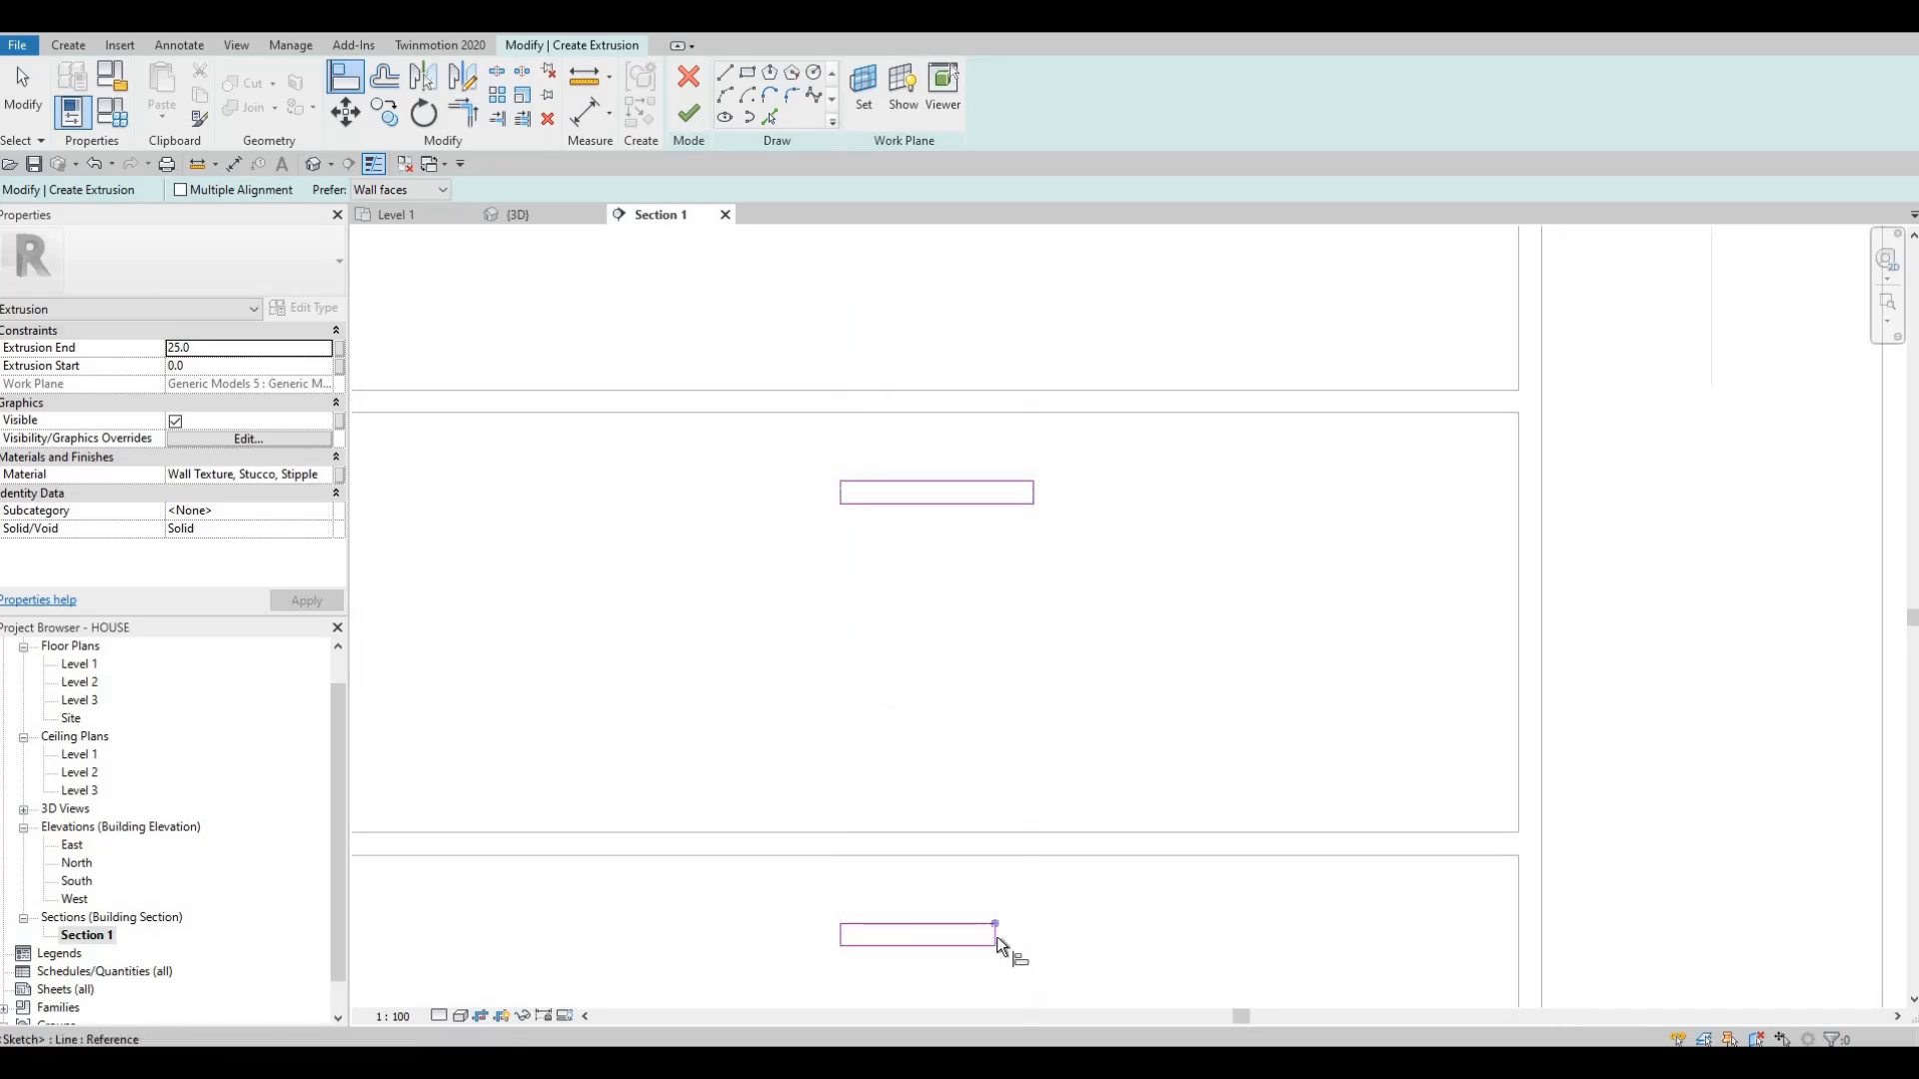
left_click(1033, 498)
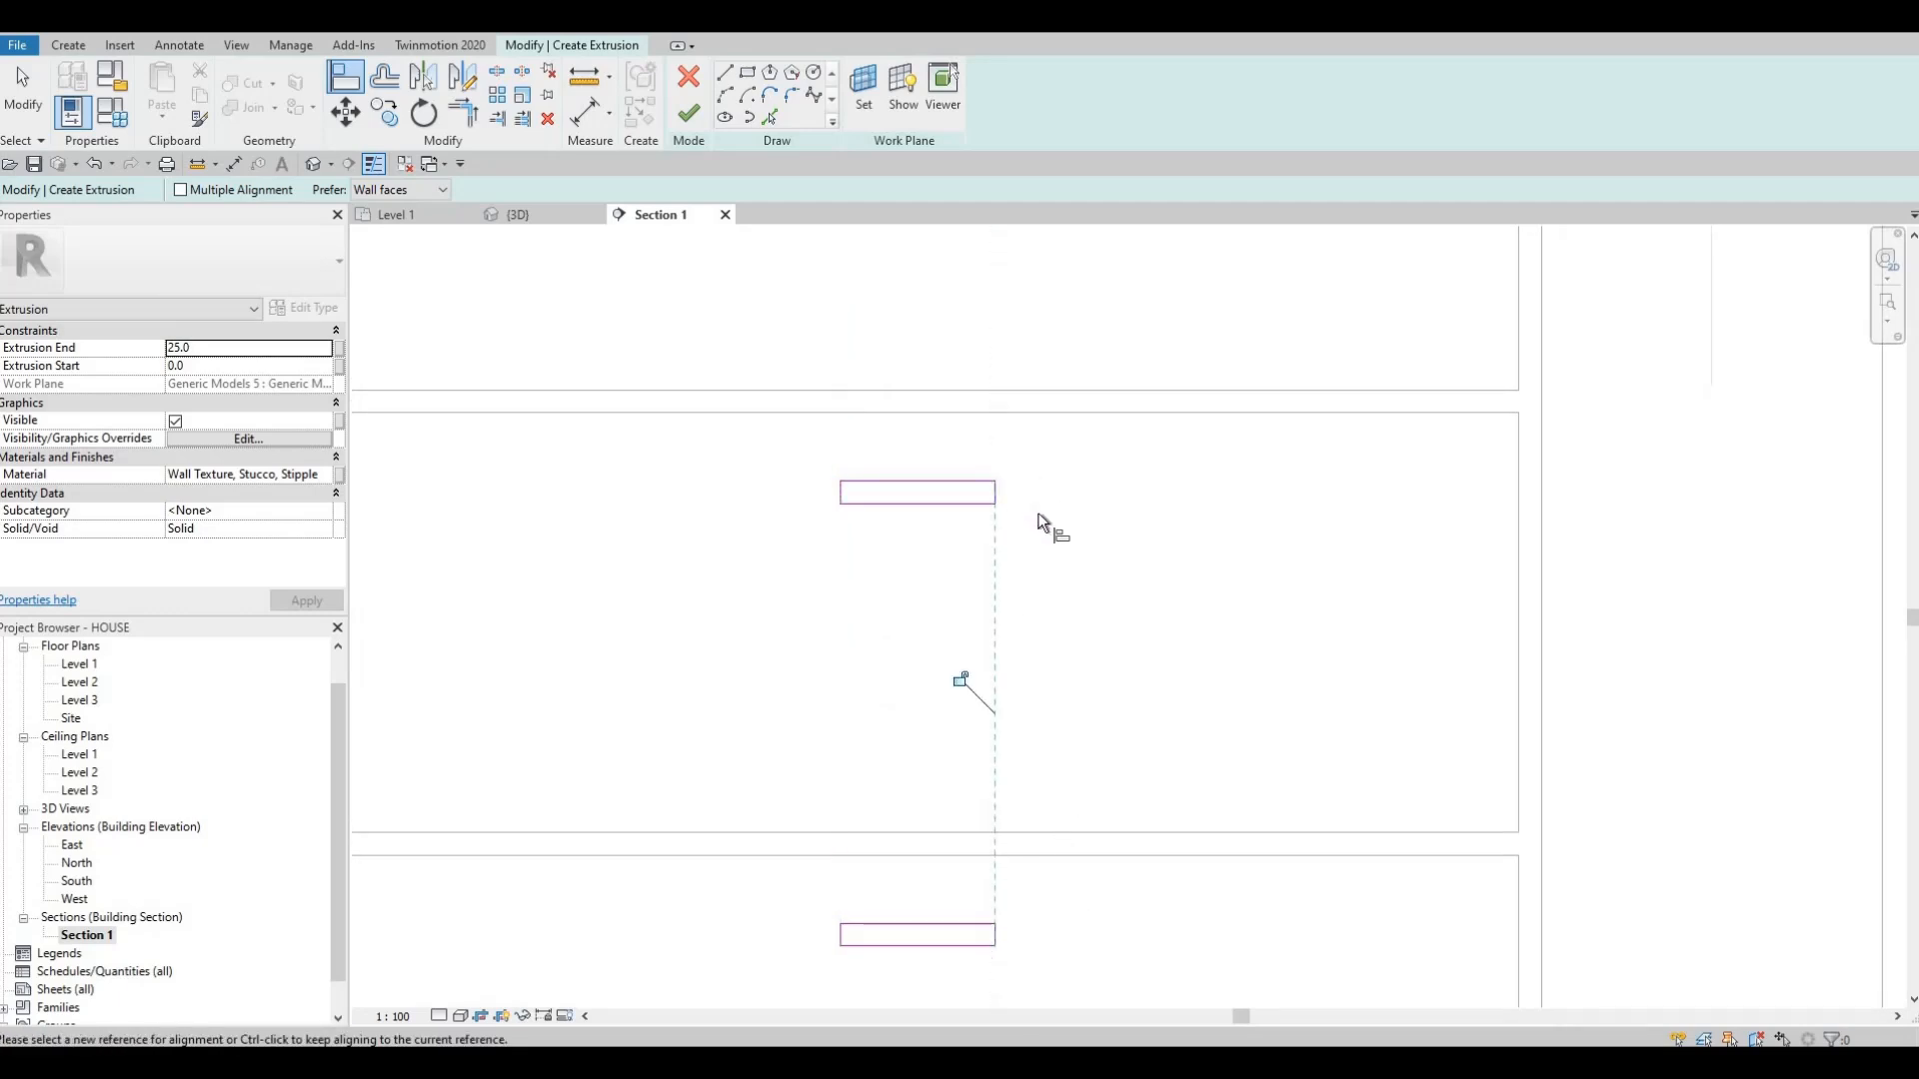
key("ctrl+z")
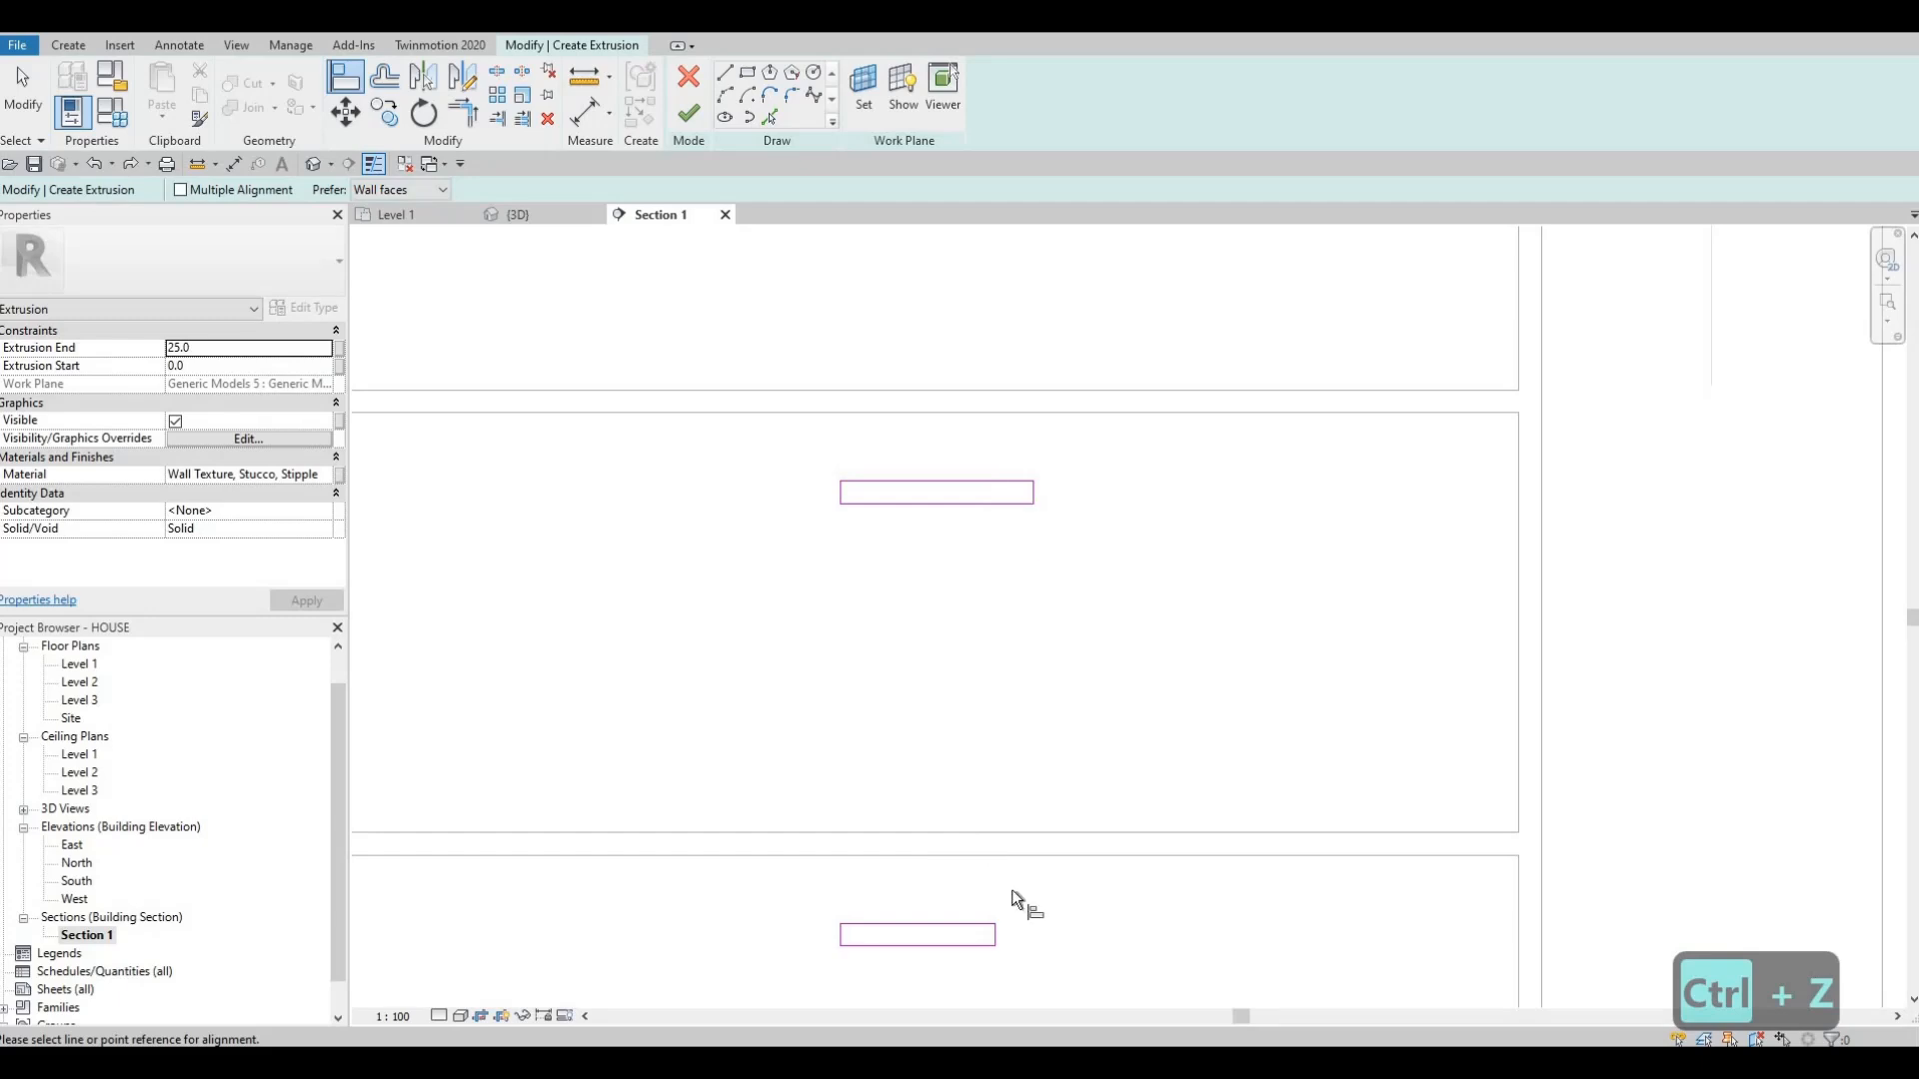
- Align the right end of the lower handle rectangle with the middle drawer handle's right end and end the Align command
left_click(995, 940)
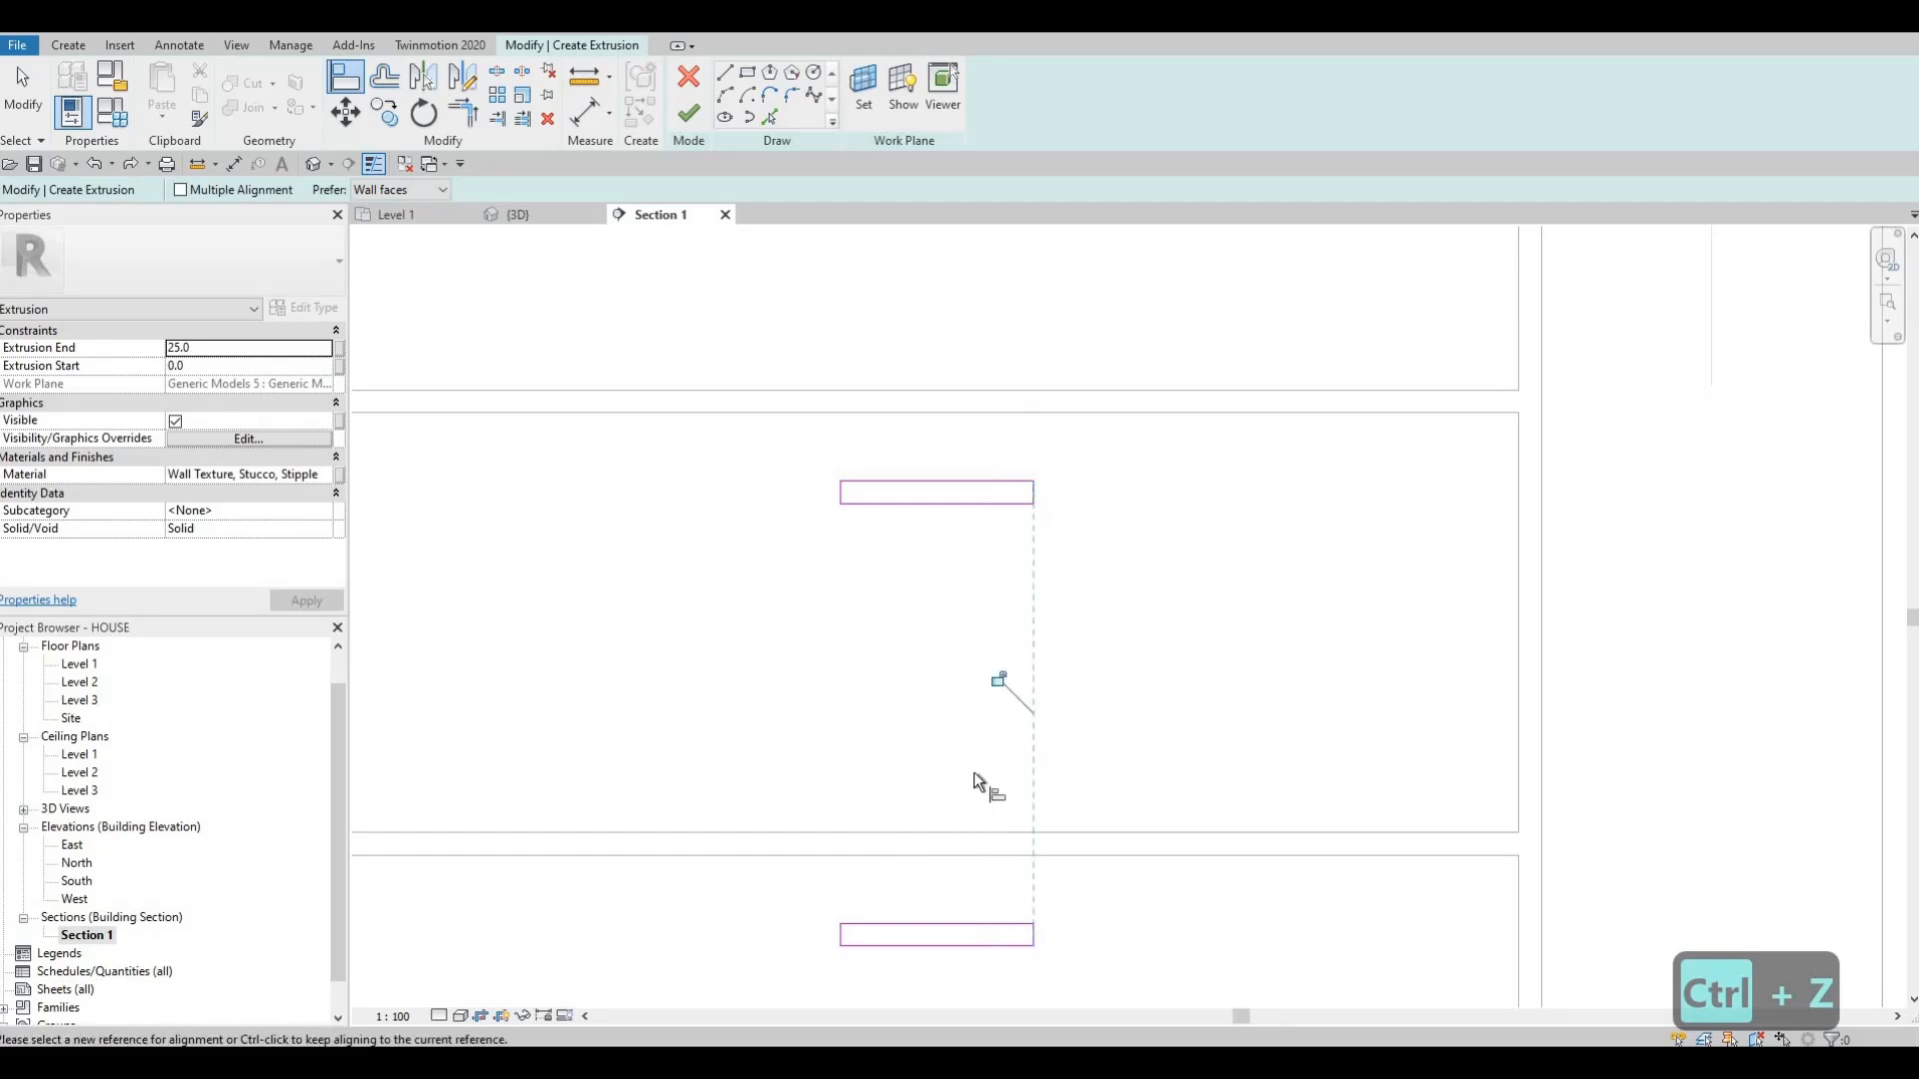
scroll(1099, 740, "down", 4)
scroll(861, 693, "down", 3)
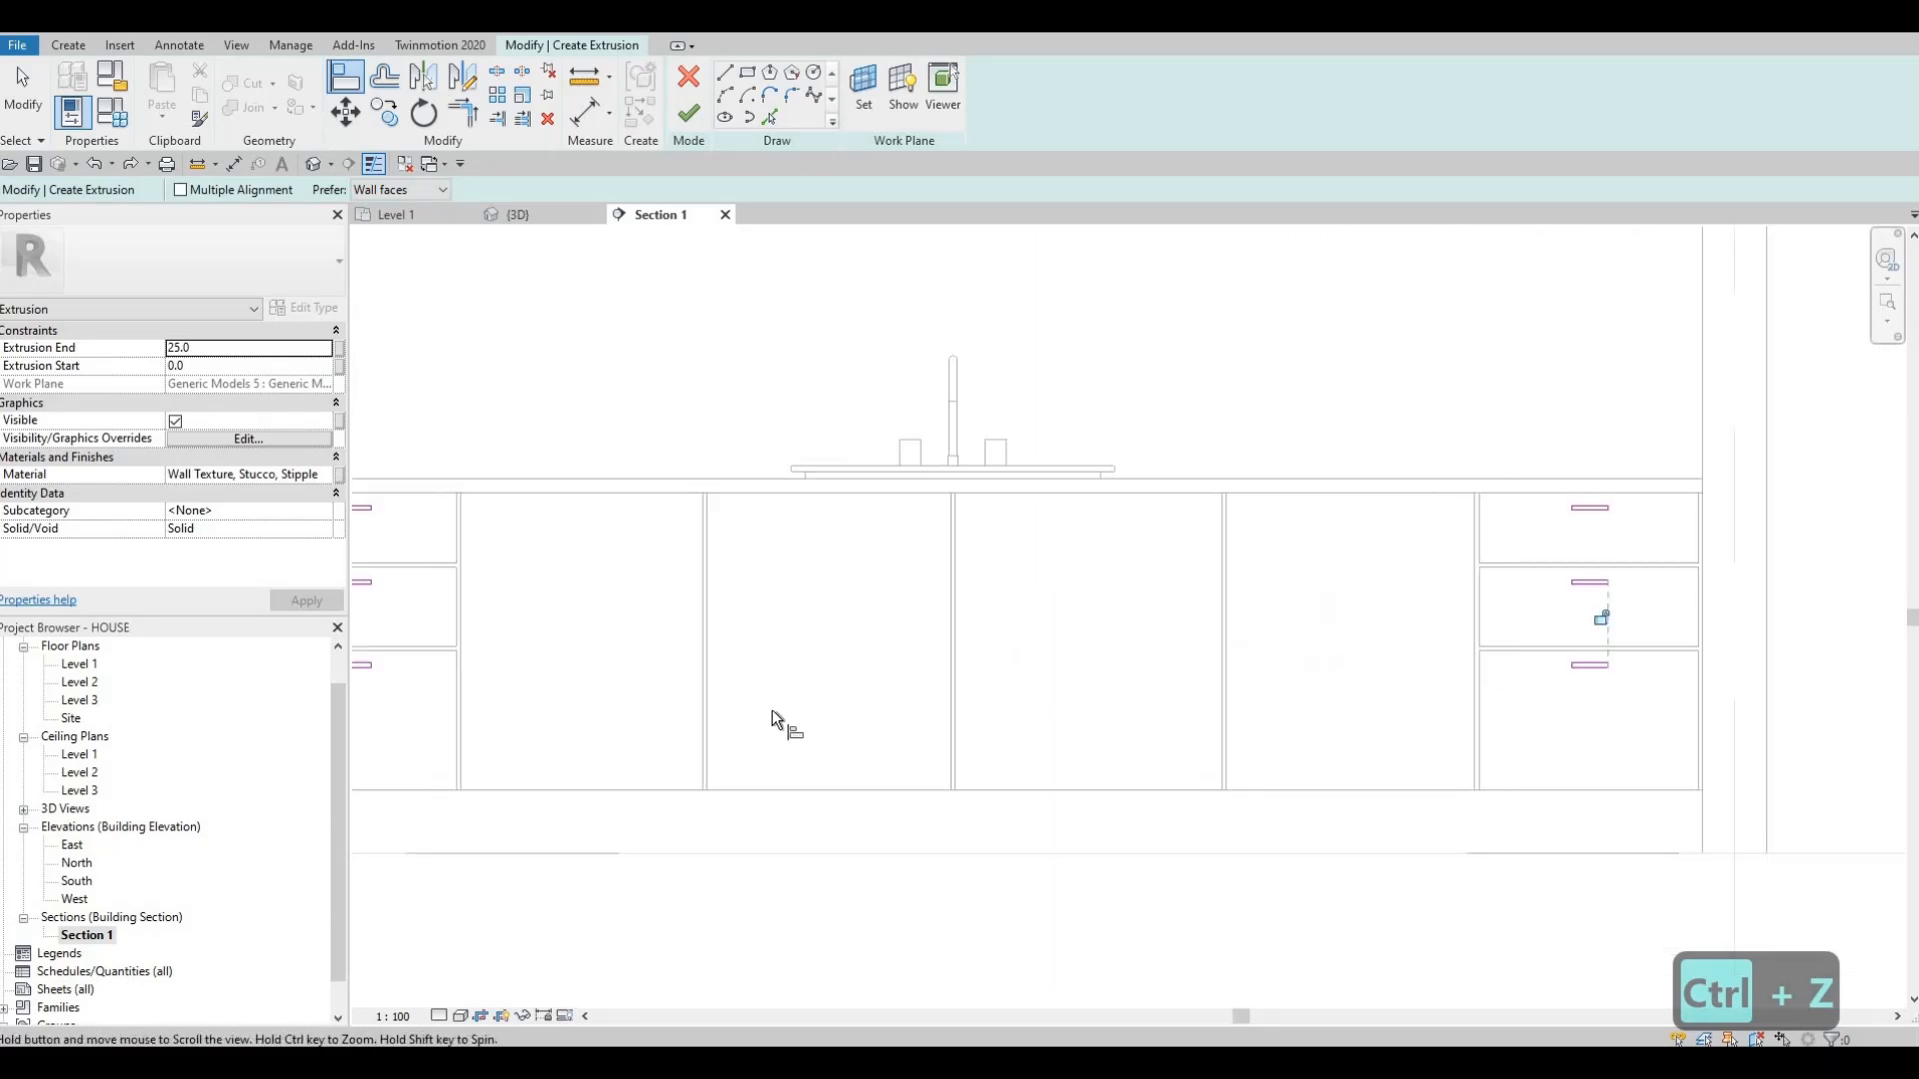
key("Escape")
key("Escape")
key("Escape")
- Copy the rightmost column's upper handle rectangle to the upper right corner of the door panel beside the leftmost drawer column
scroll(1539, 500, "up", 4)
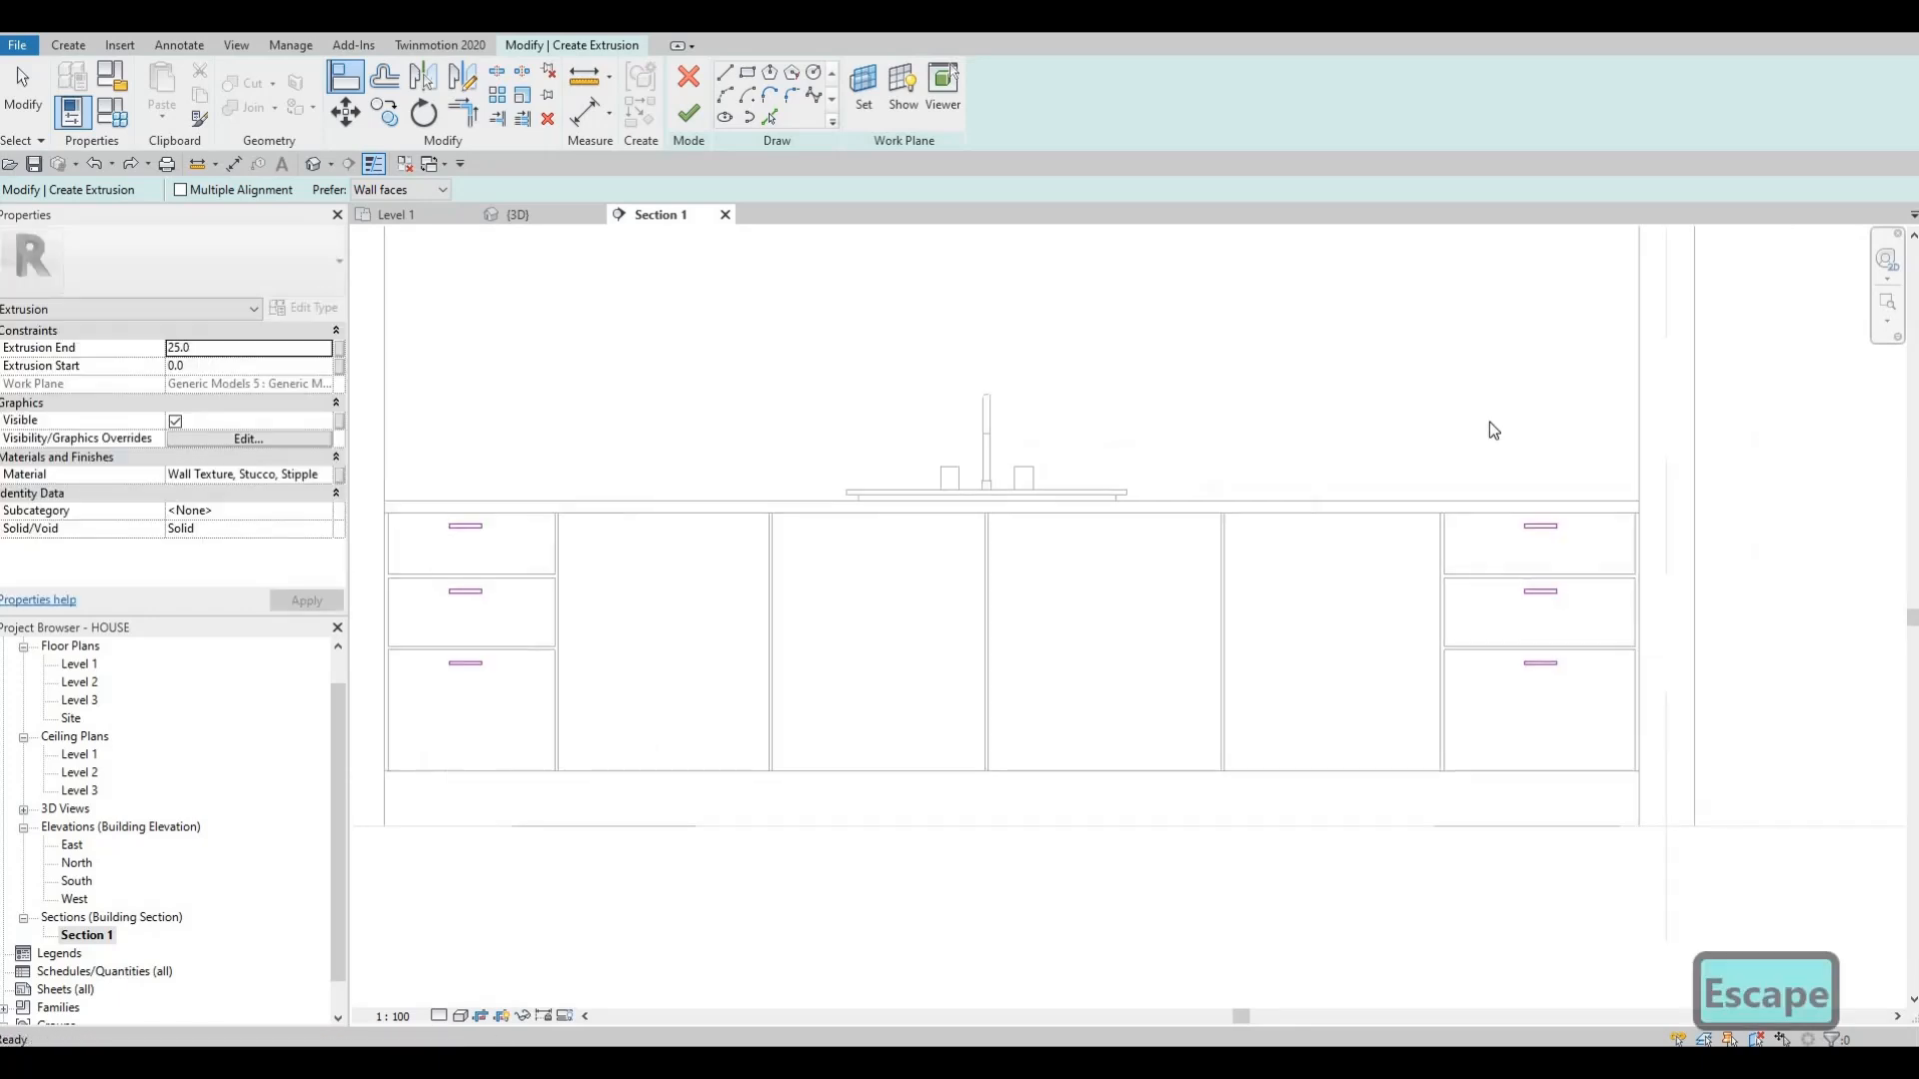
left_click_drag(1567, 532, 1589, 527)
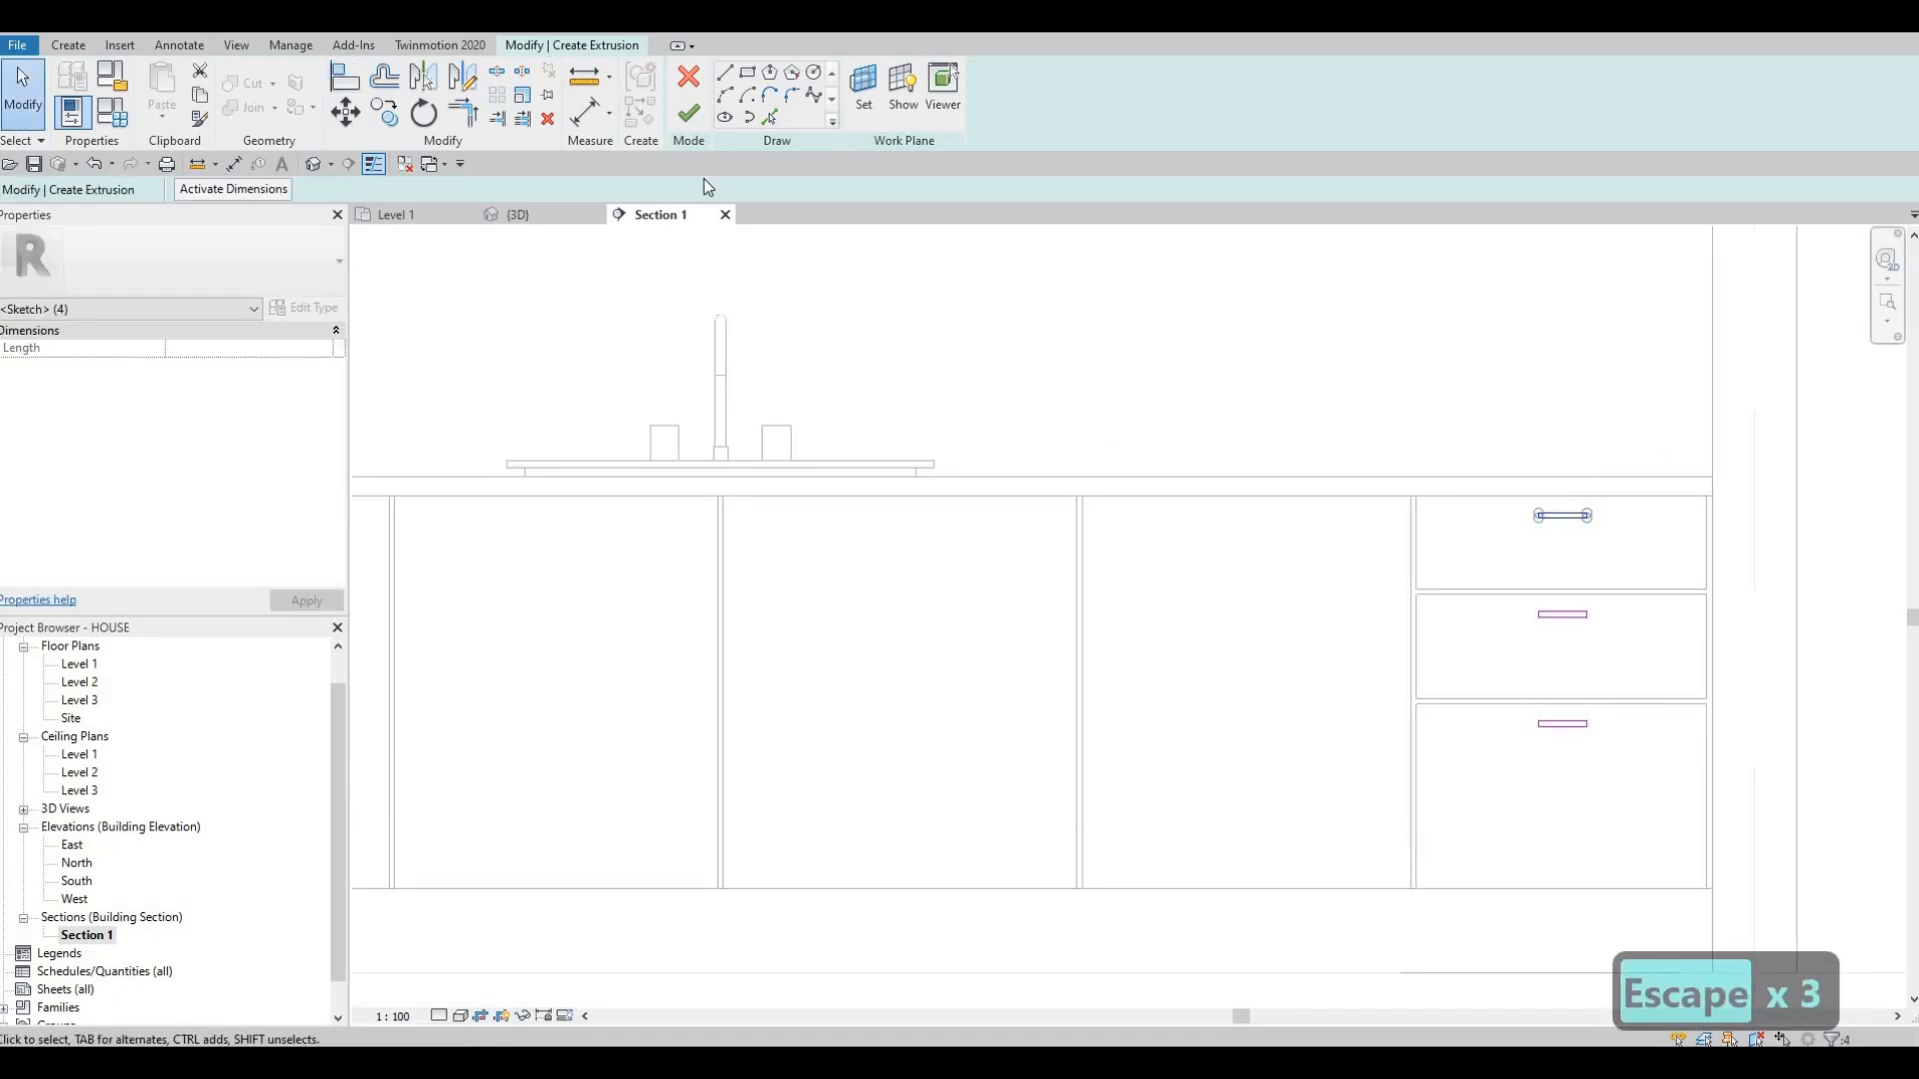
left_click(1562, 515)
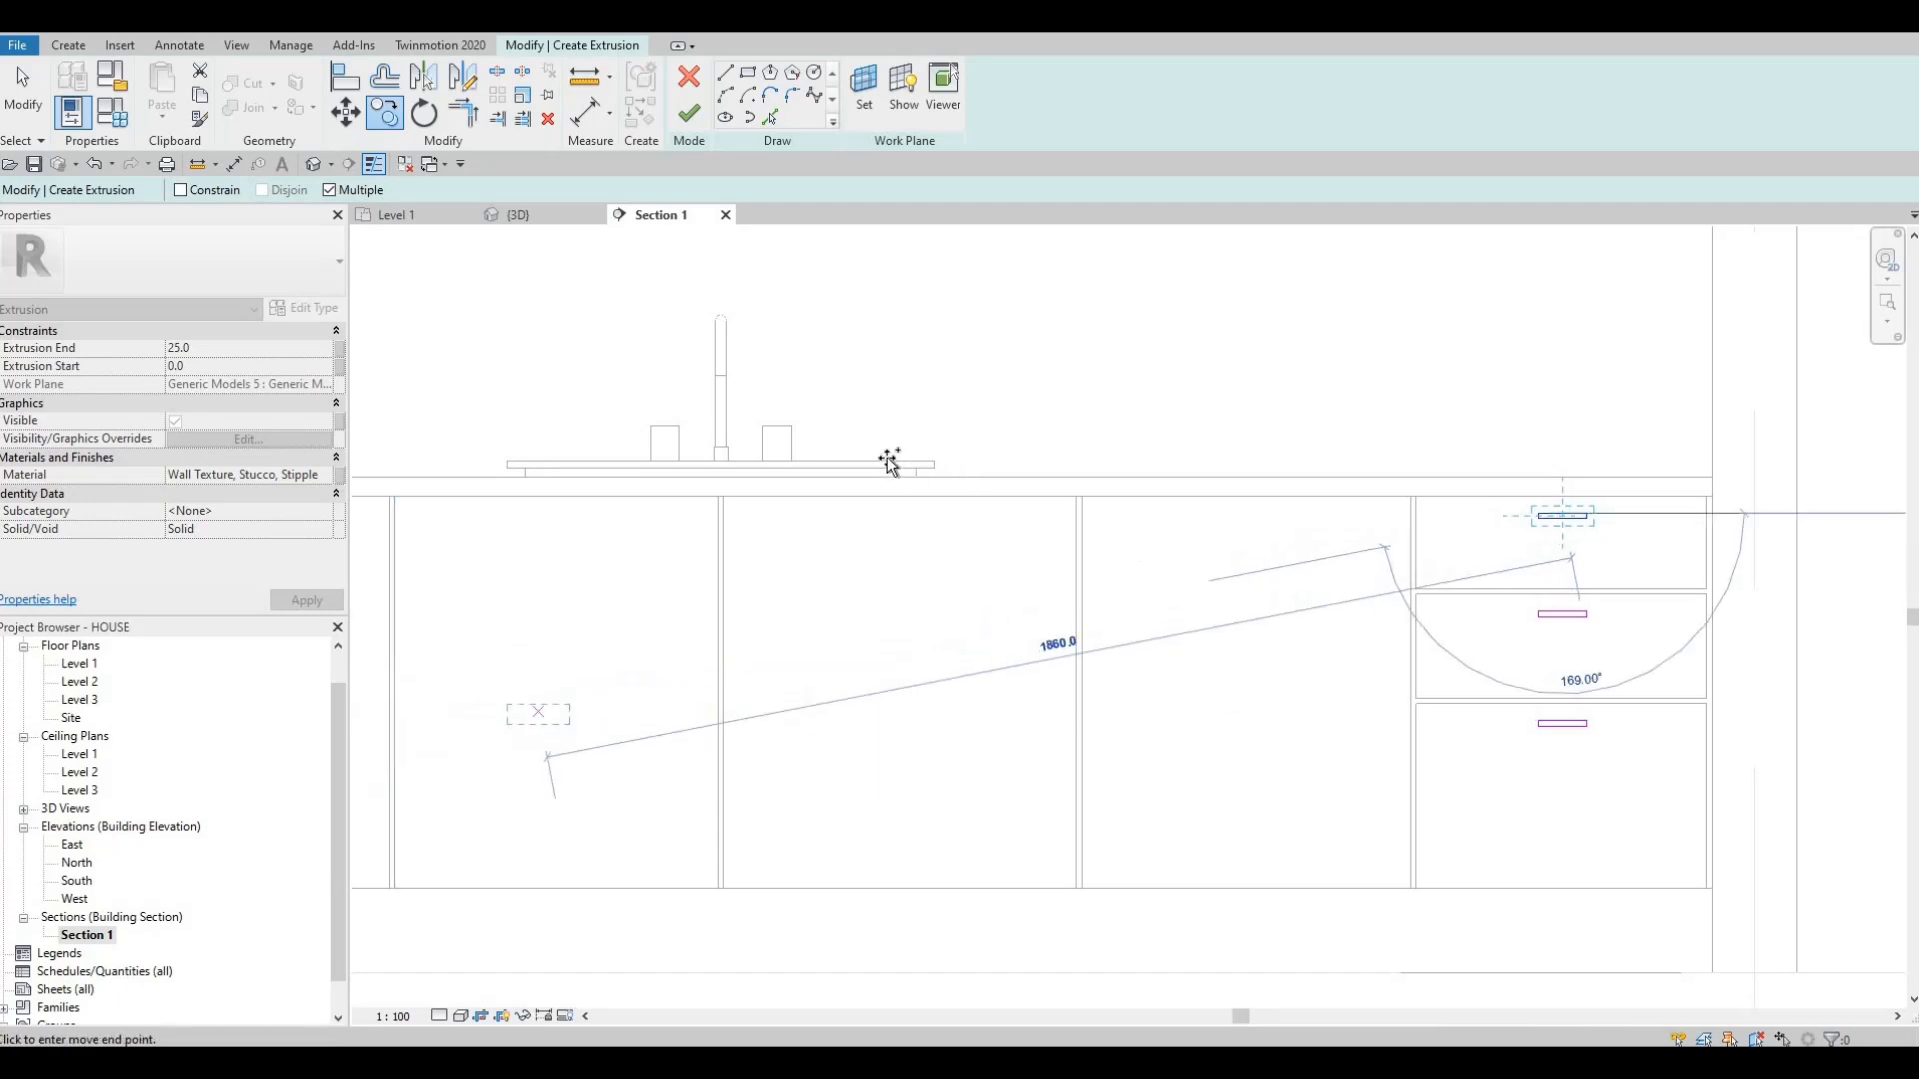
middle_click_drag(890, 462, 969, 441)
scroll(969, 440, "up", 2)
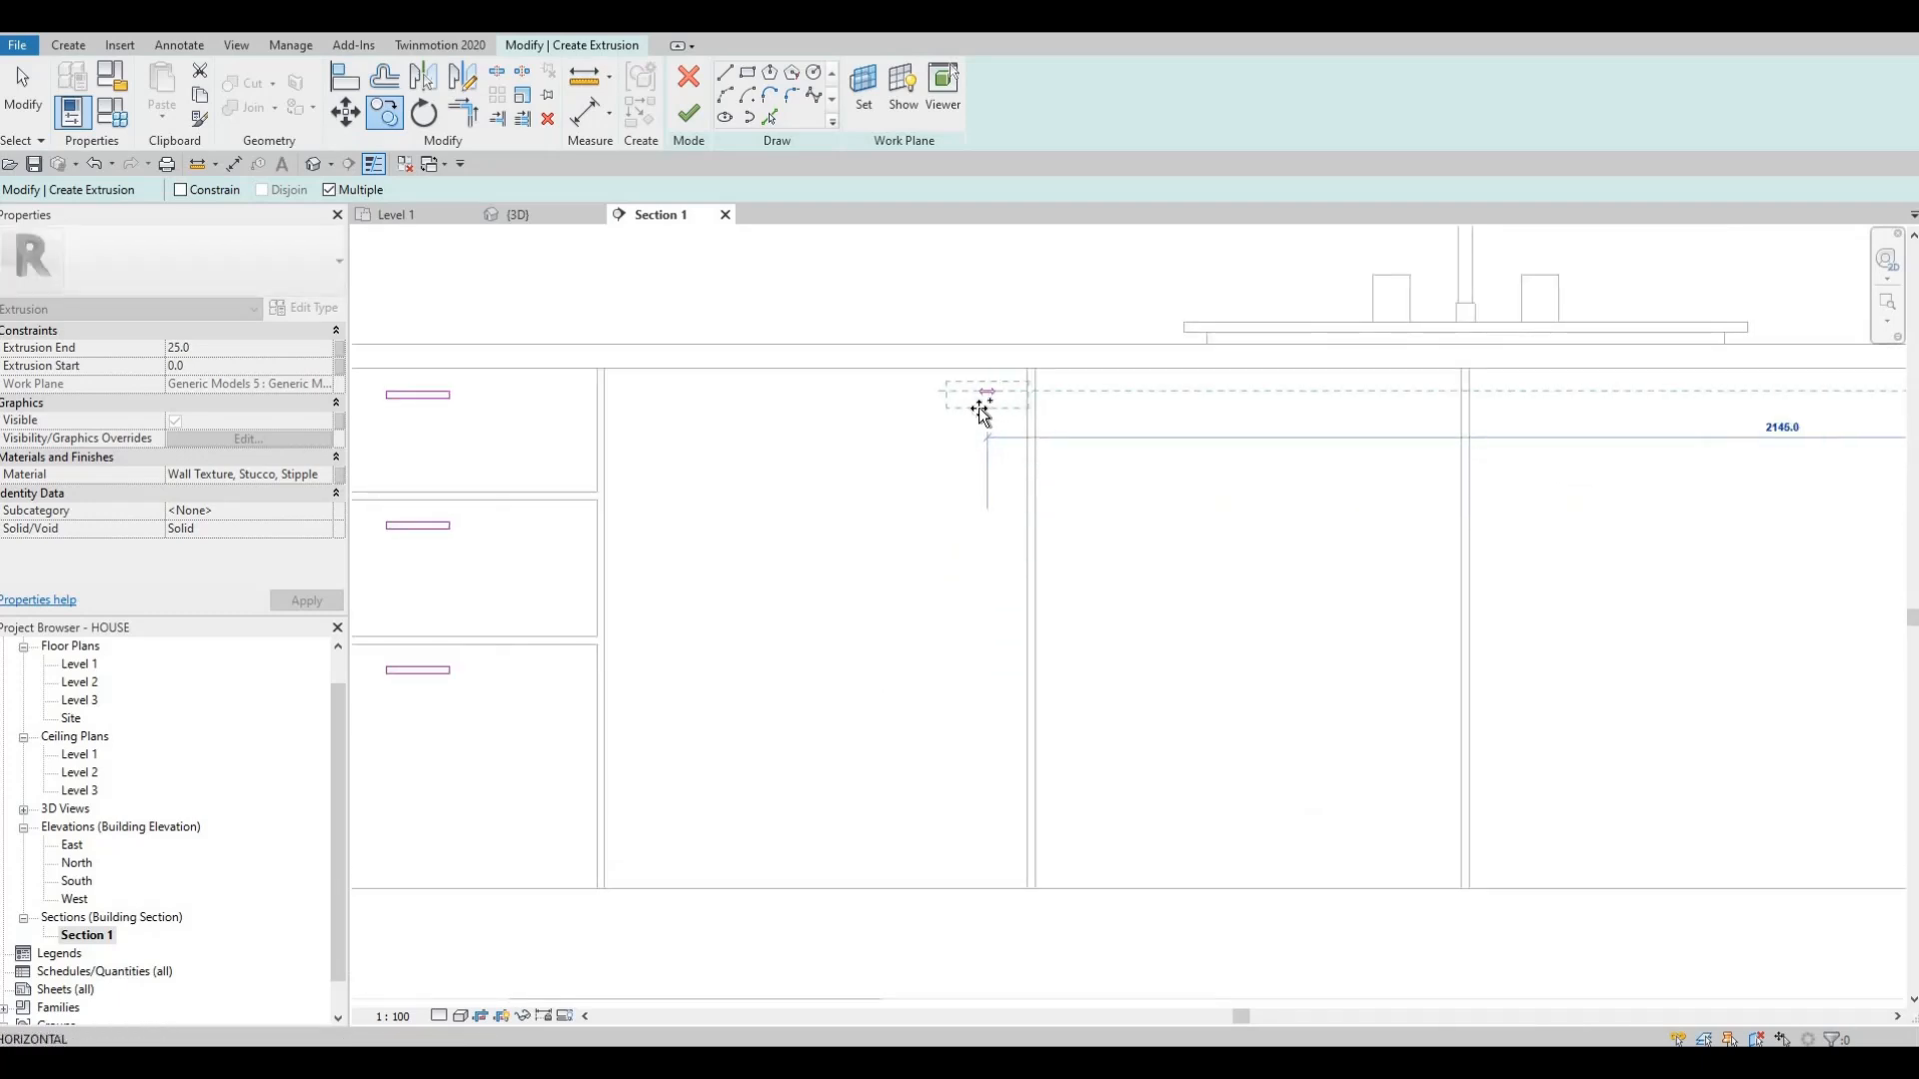
left_click(984, 405)
key("Escape")
key("Escape")
key("Escape")
- Rotate the copied handle rectangle on the door beside the leftmost drawer column by 90° so it stands vertically
scroll(994, 404, "up", 2)
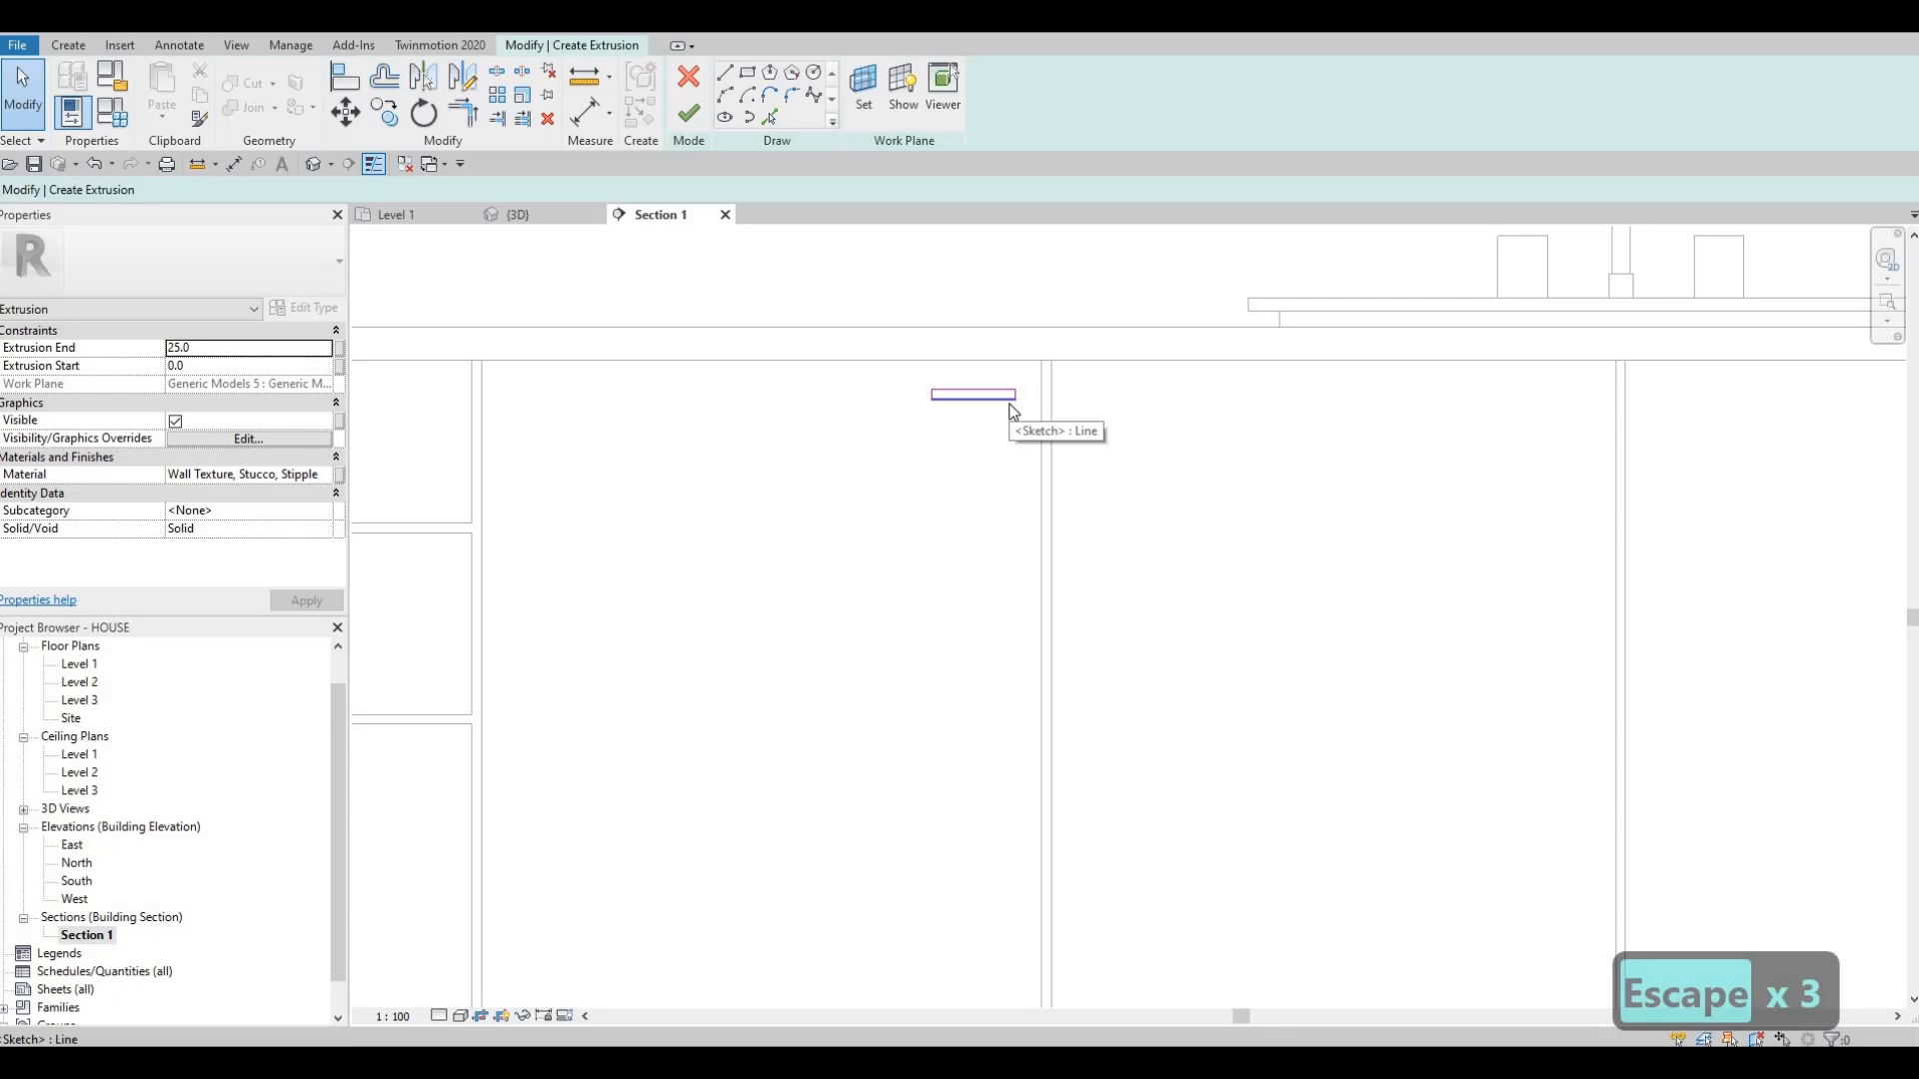
key("Tab")
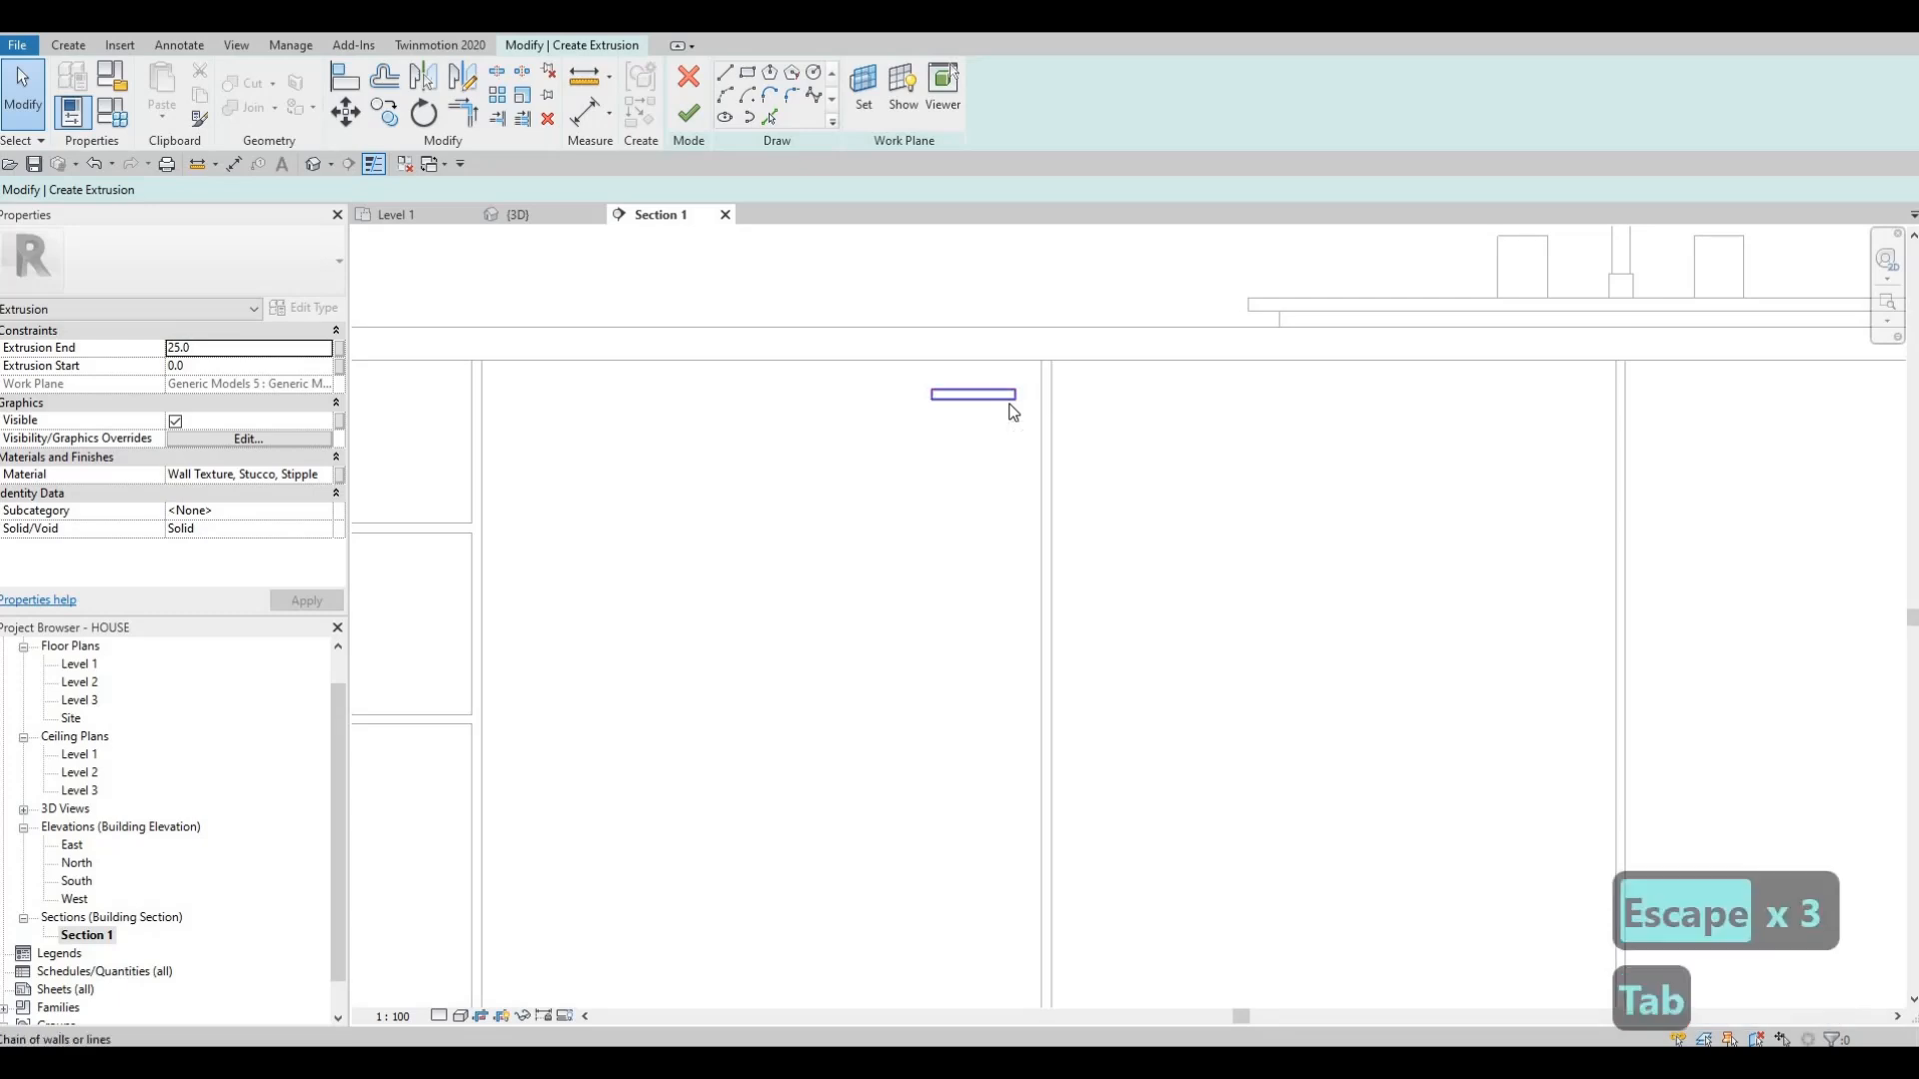
left_click(1010, 406)
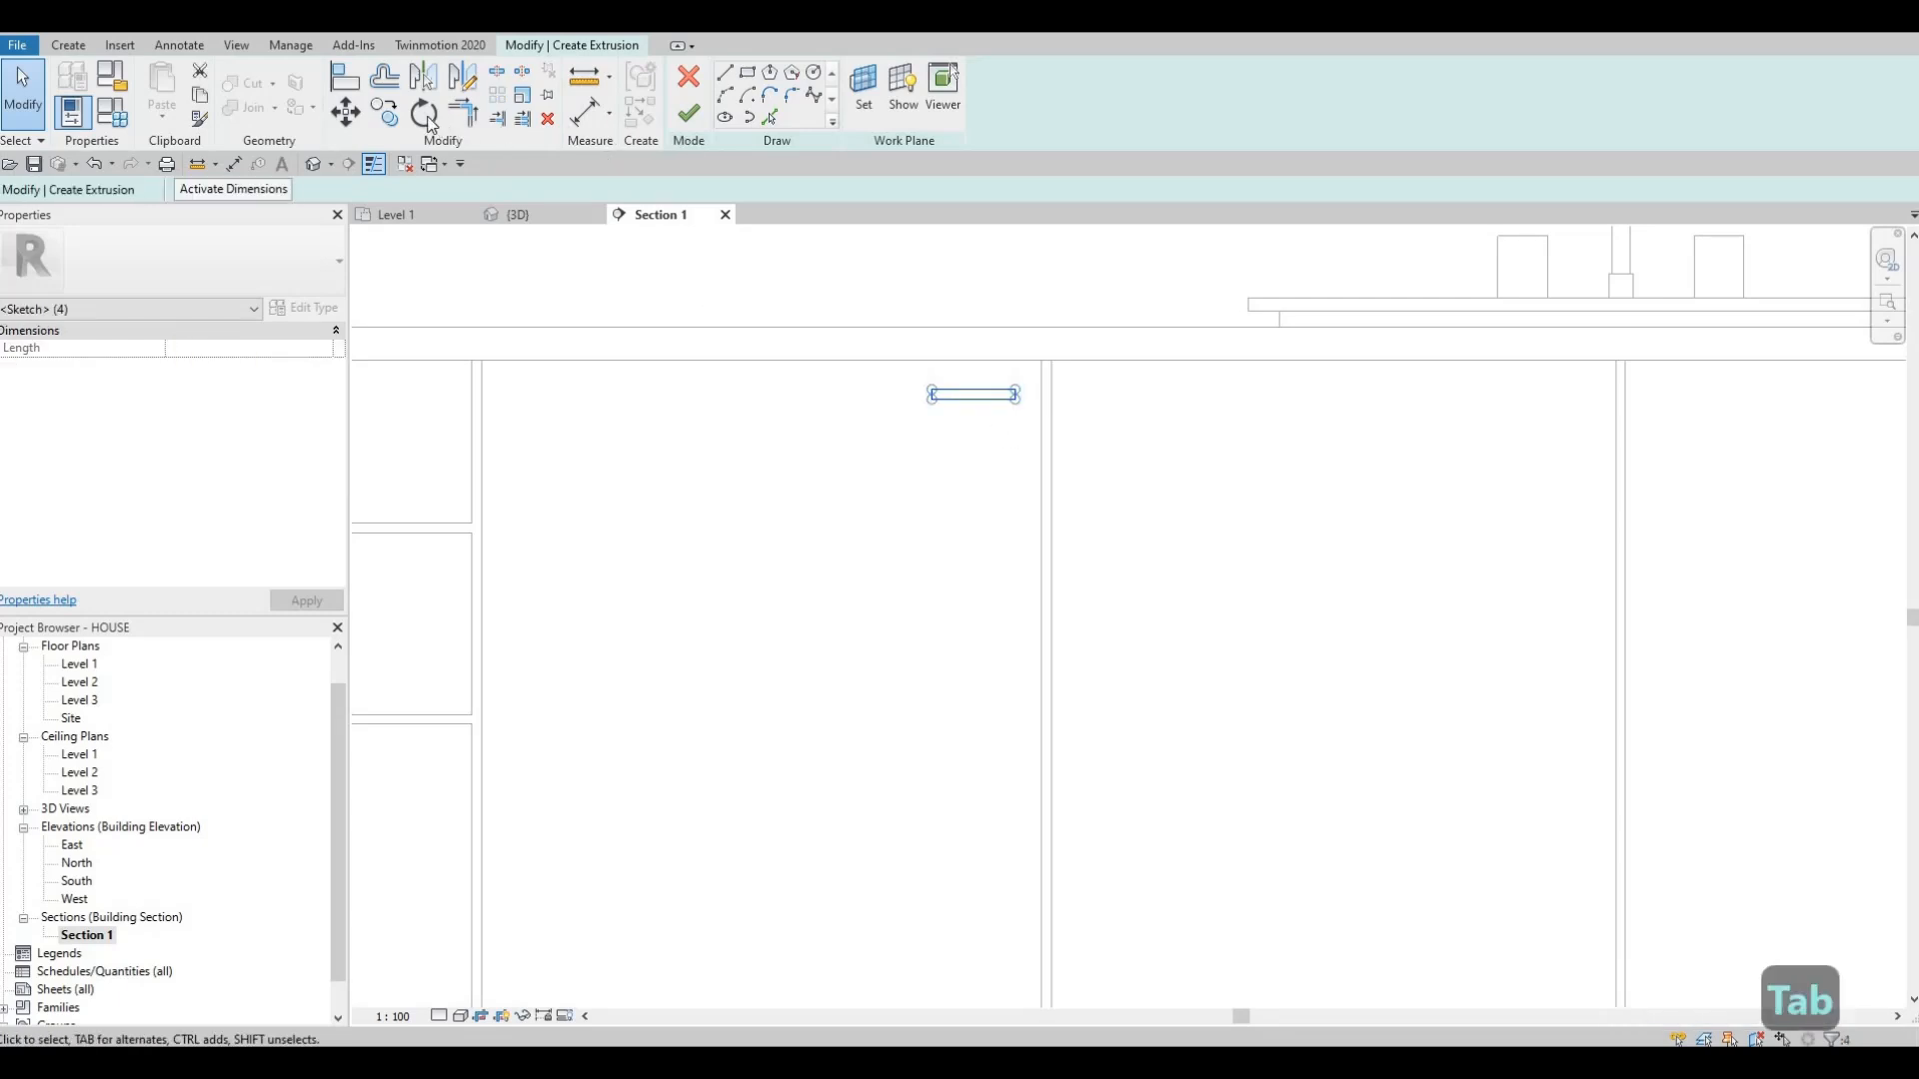
left_click(1161, 388)
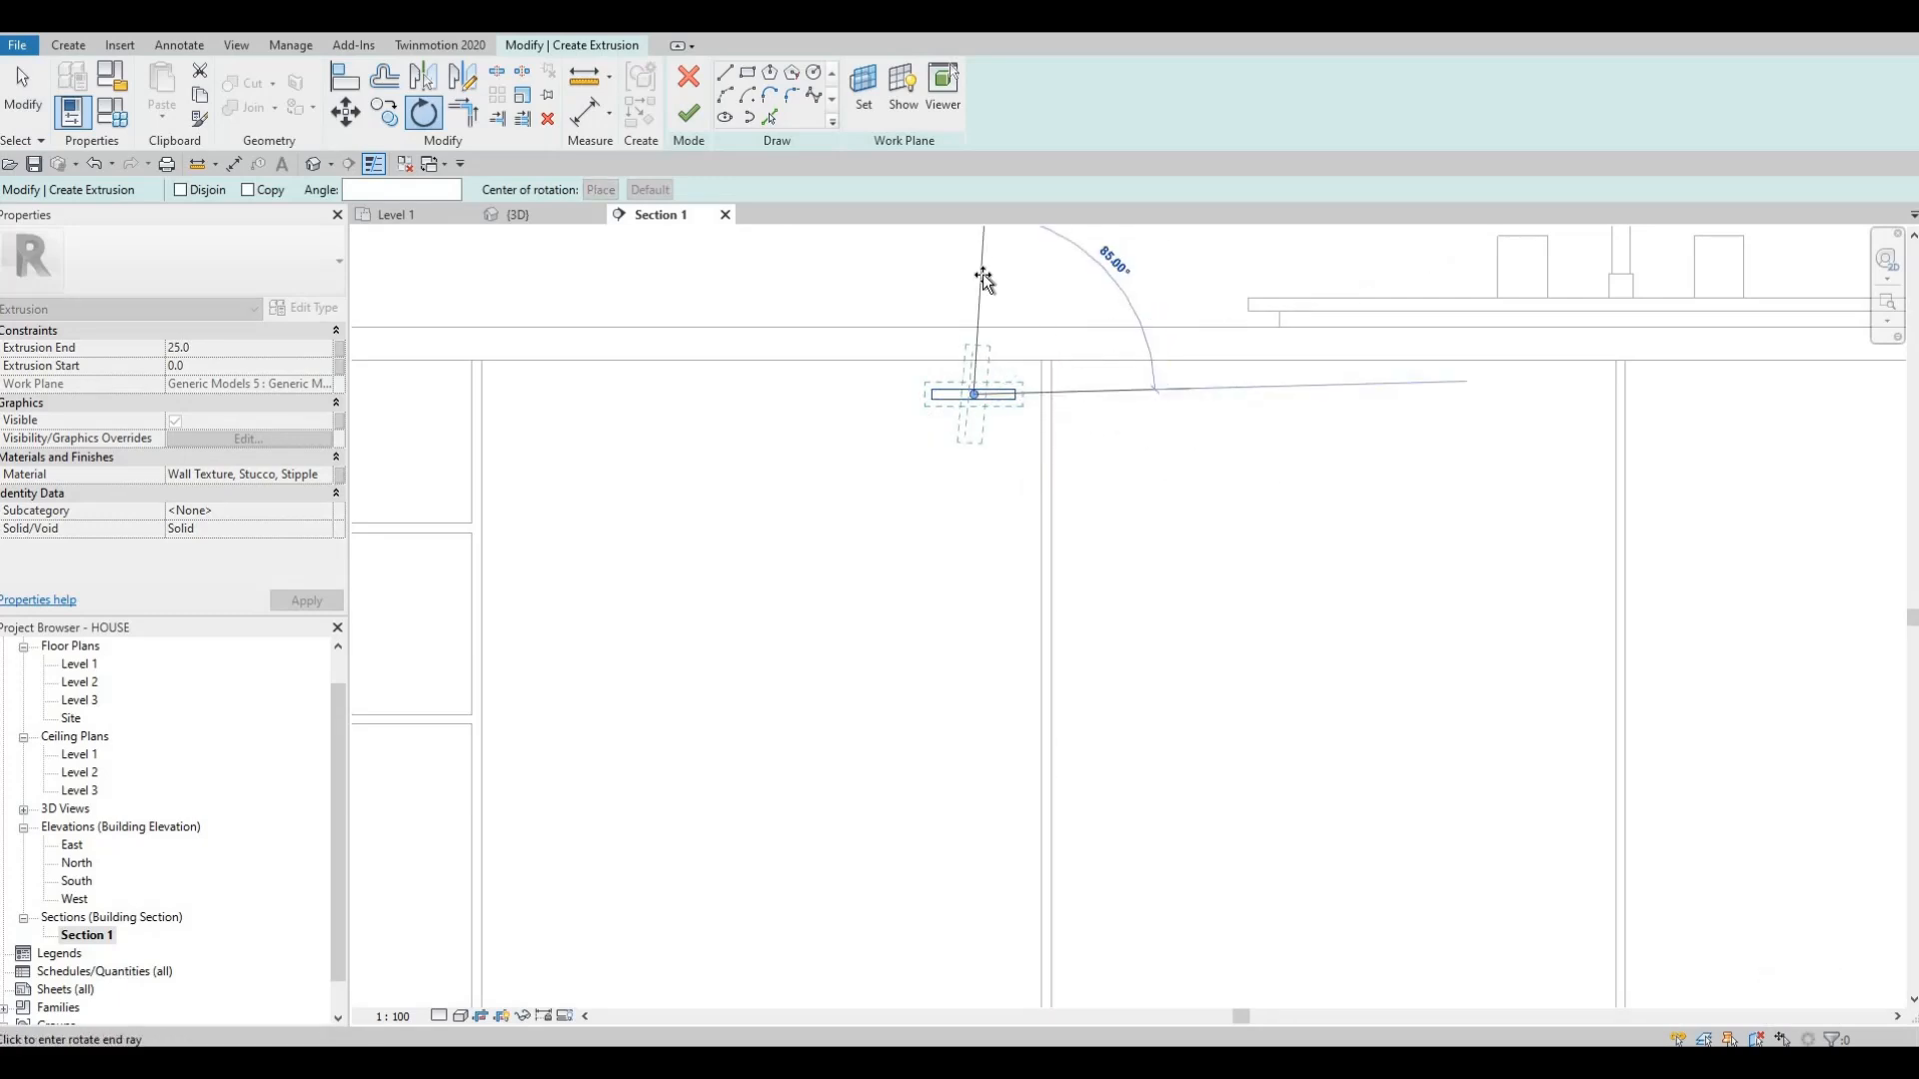
type("90")
key("Return")
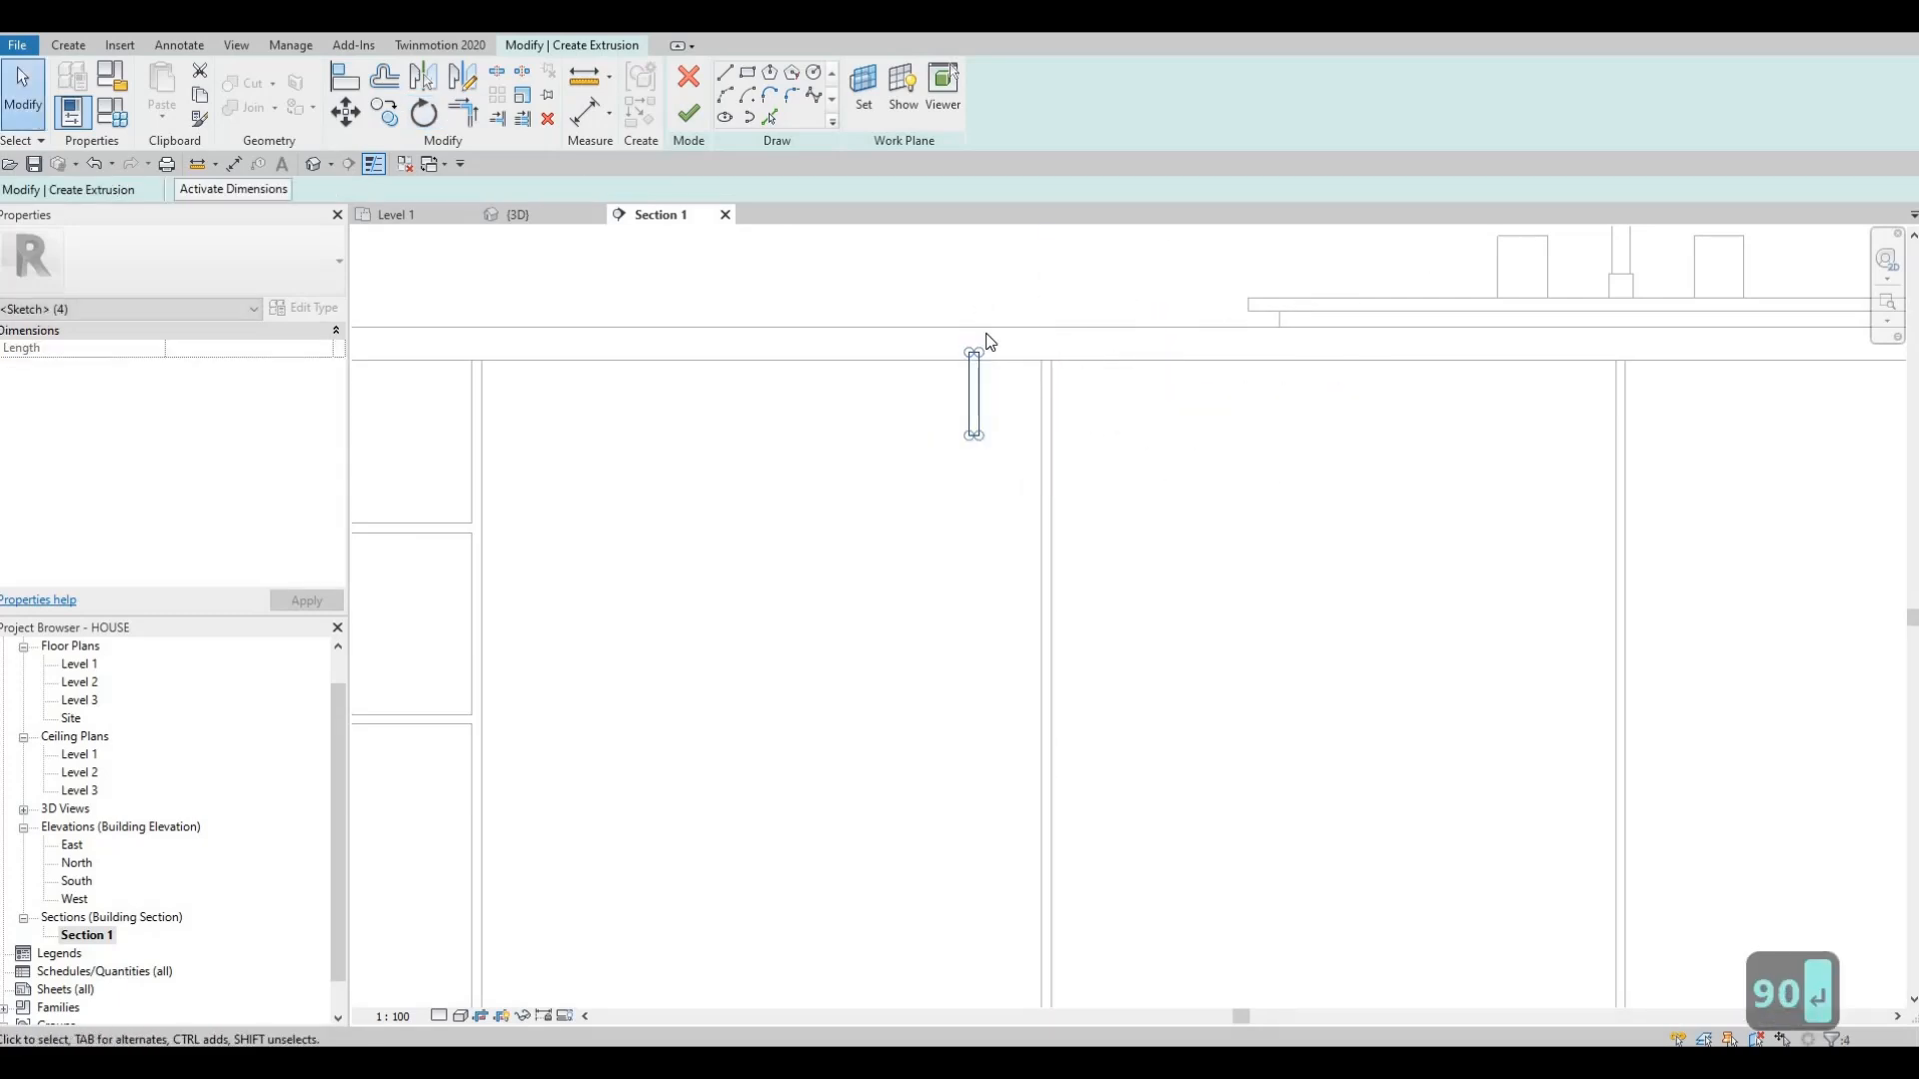
- Nudge the vertical handle rectangle down and right into the door's upper right corner, just below the countertop, and deselect it
key("Down")
key("Down")
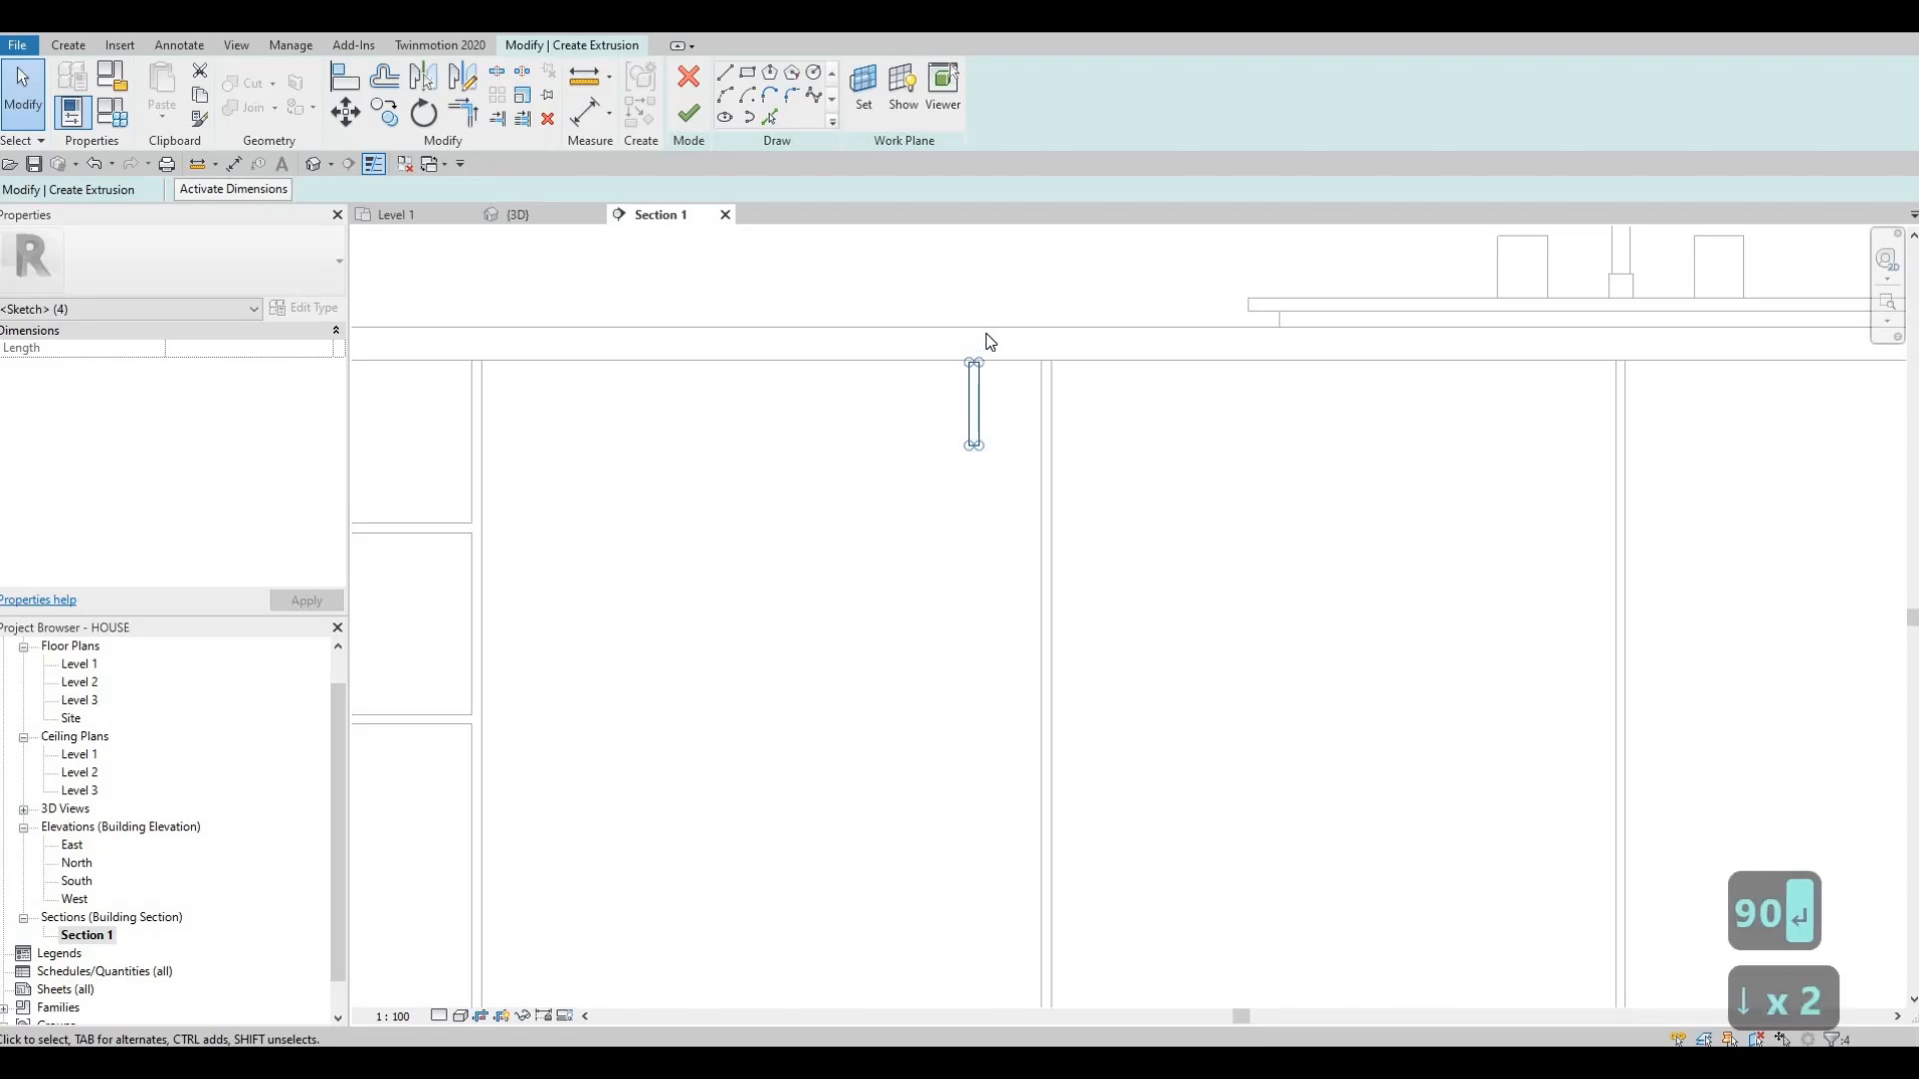
key("Right")
key("Down")
key("Down")
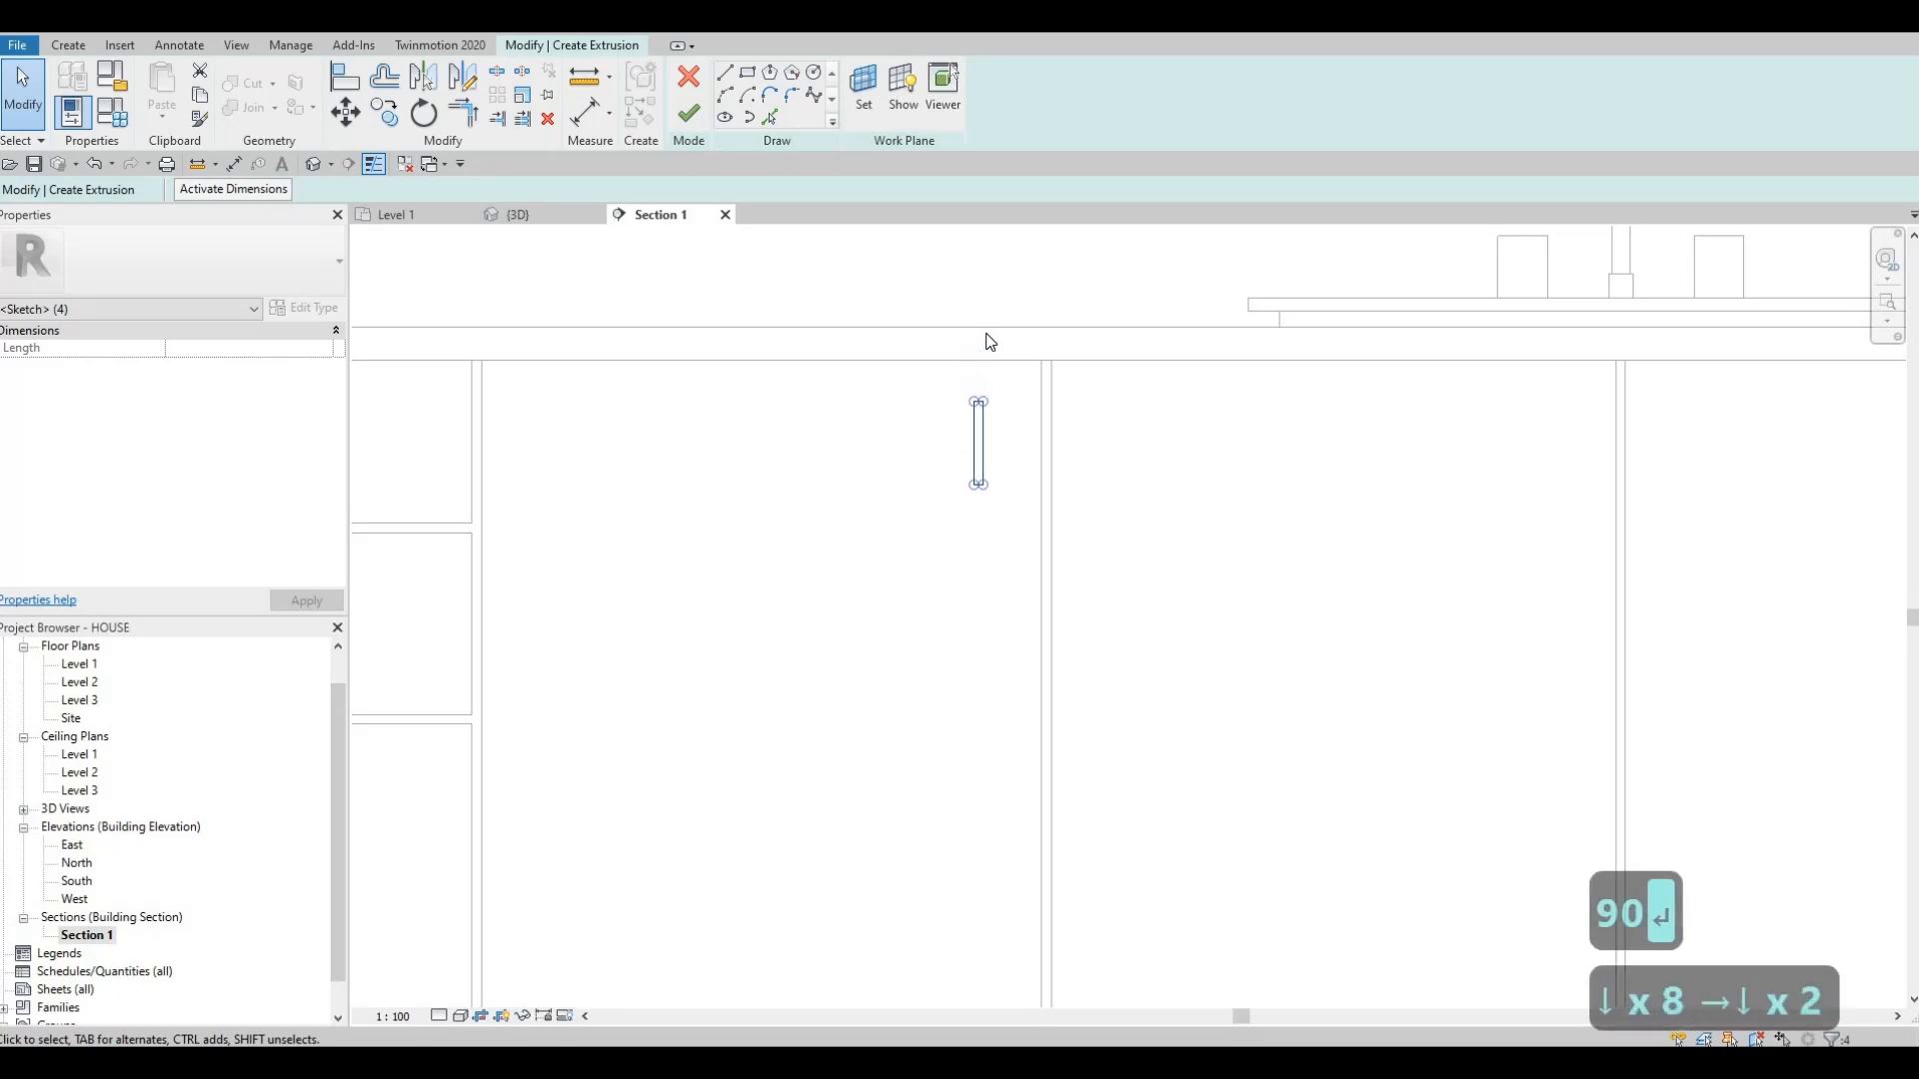
key("Down")
key("Down")
key("Down")
key("Right")
key("Right")
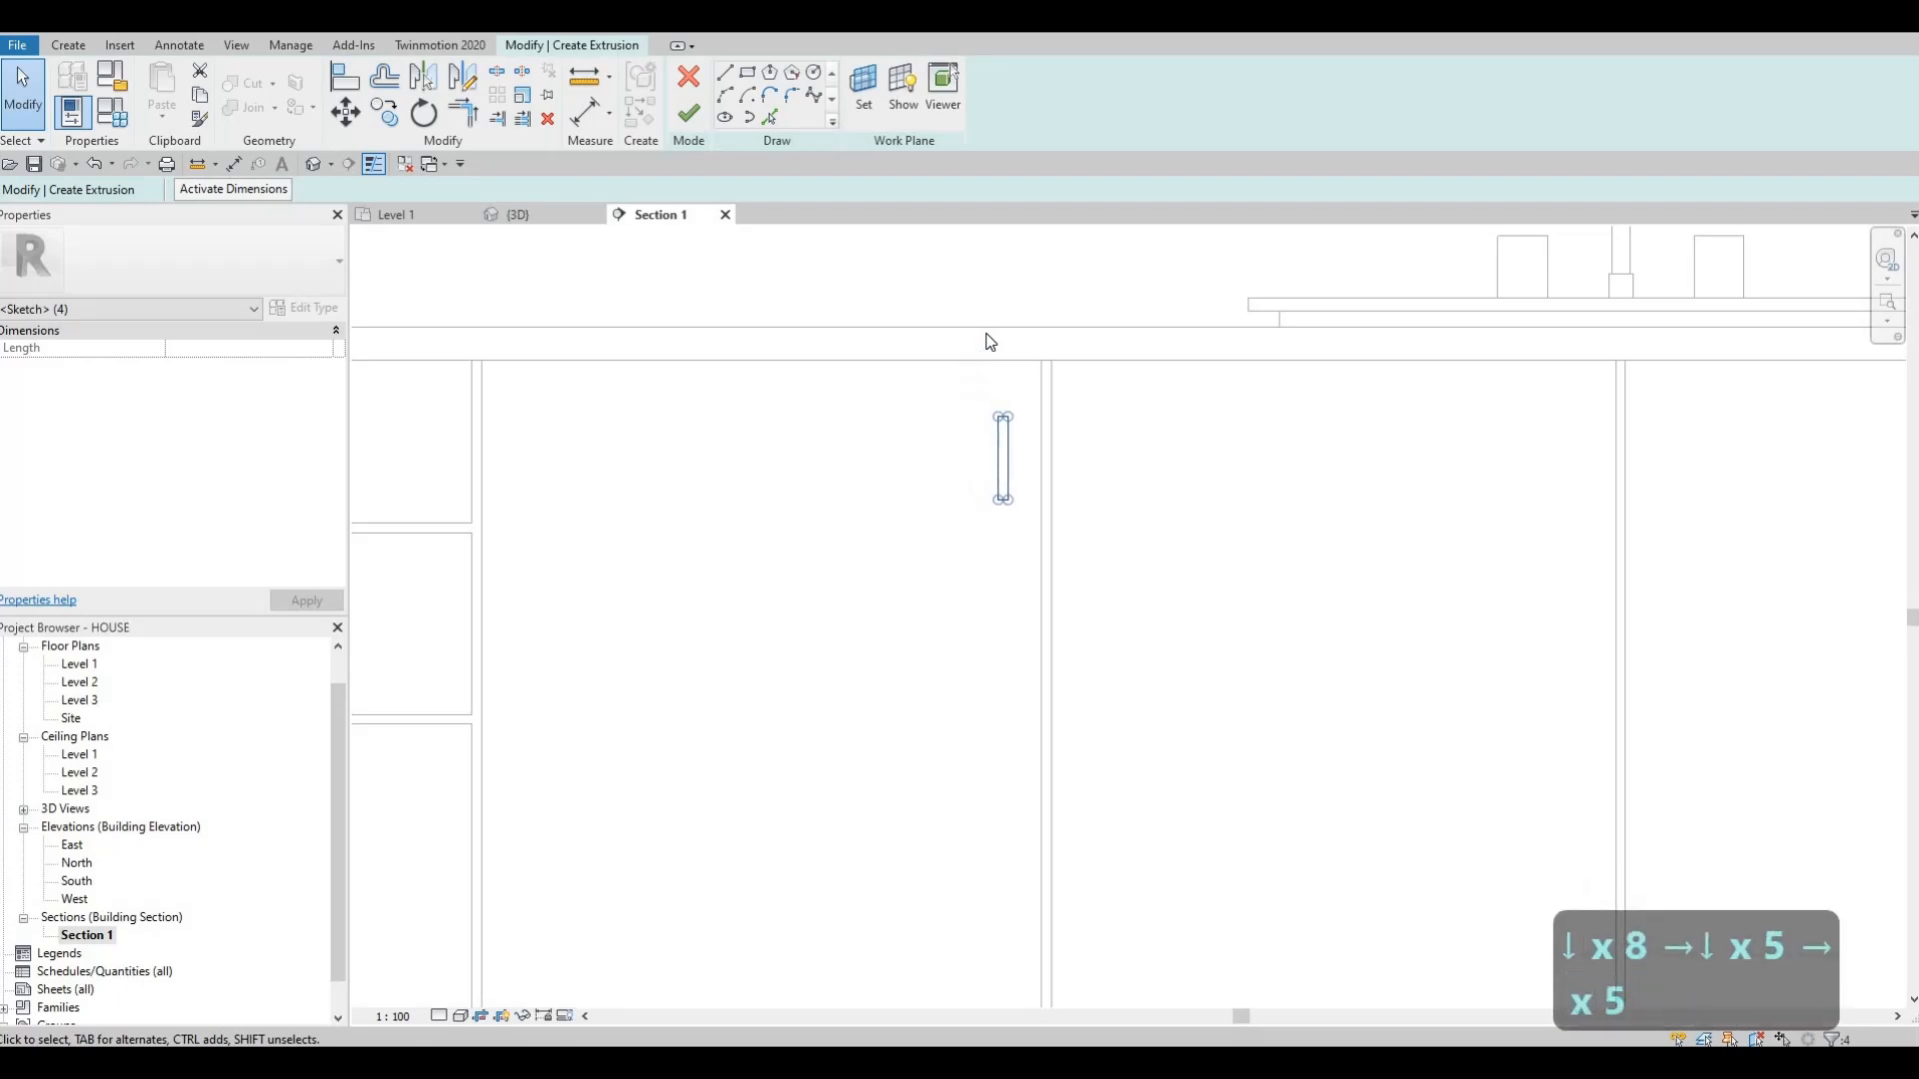
key("Up")
key("Up")
key("Up")
key("Right")
key("Right")
key("Left")
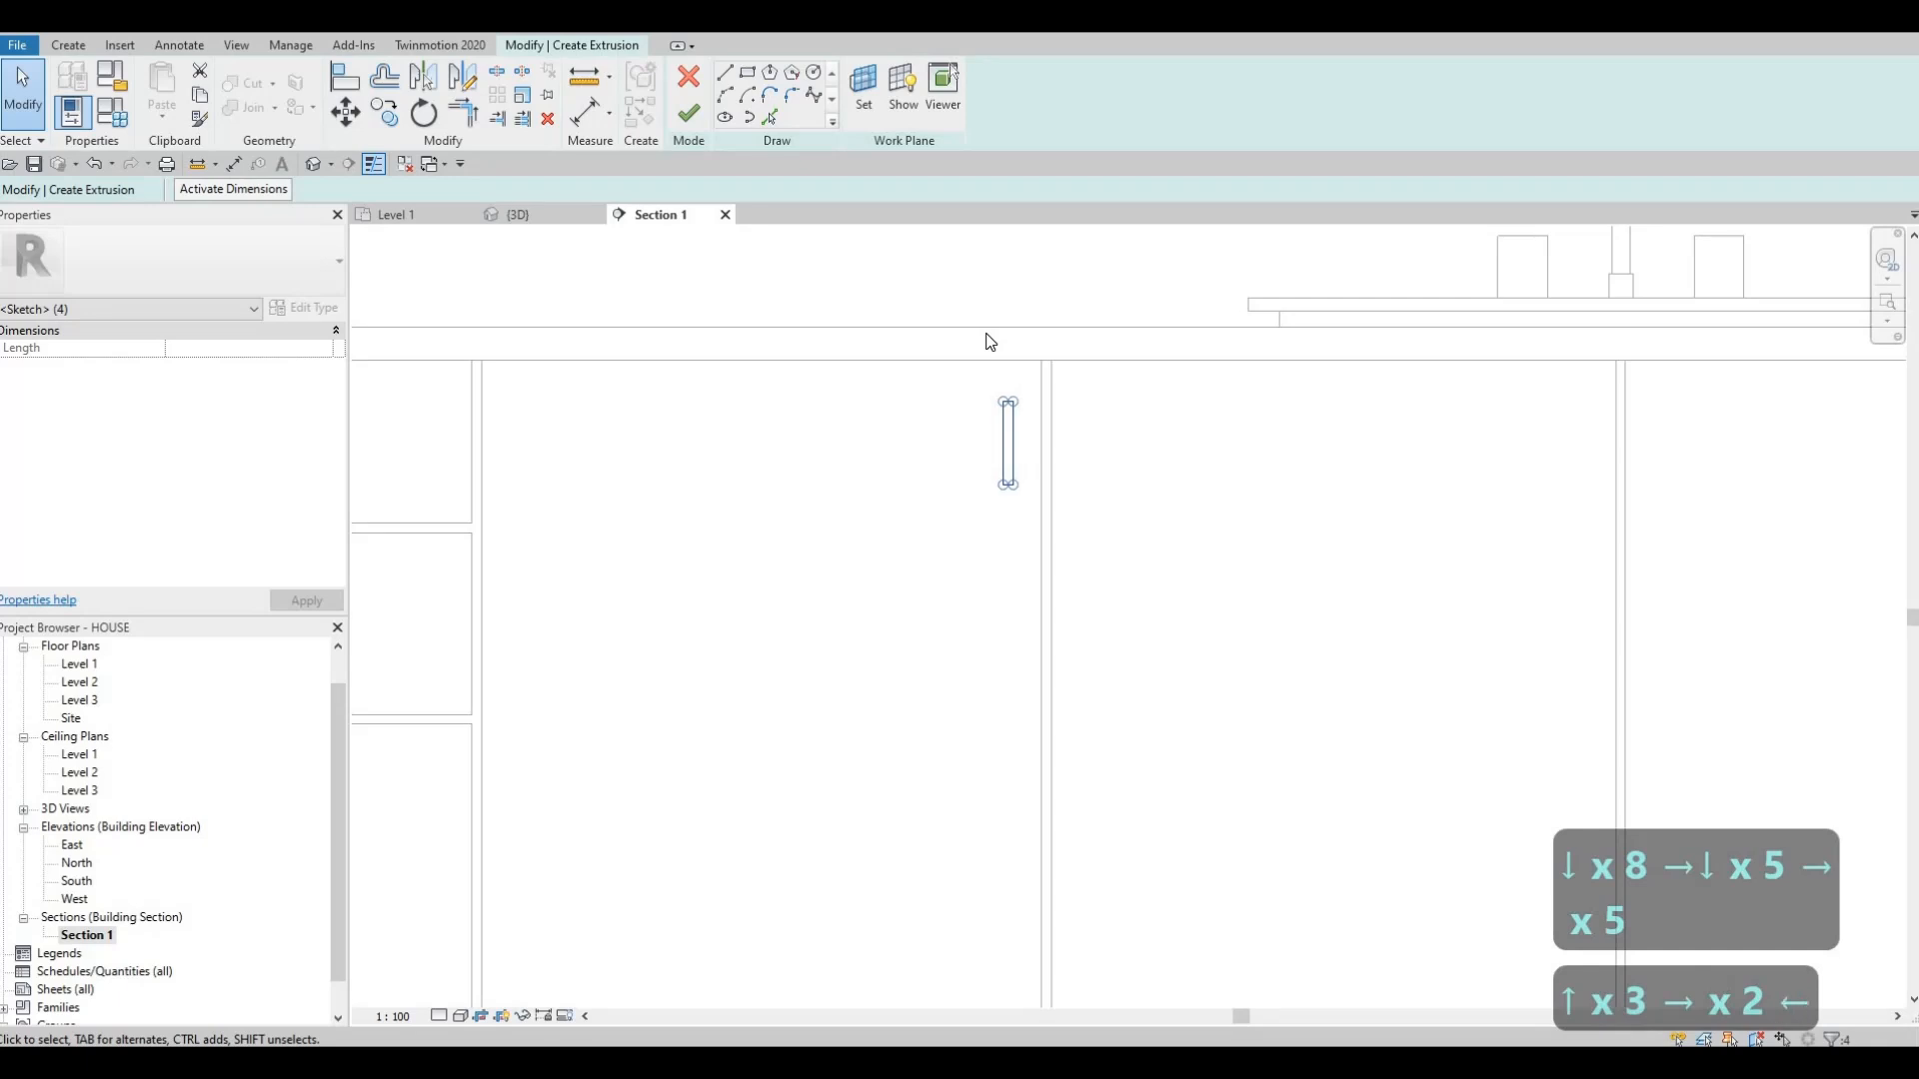
key("Left")
key("Left")
key("Escape")
key("Escape")
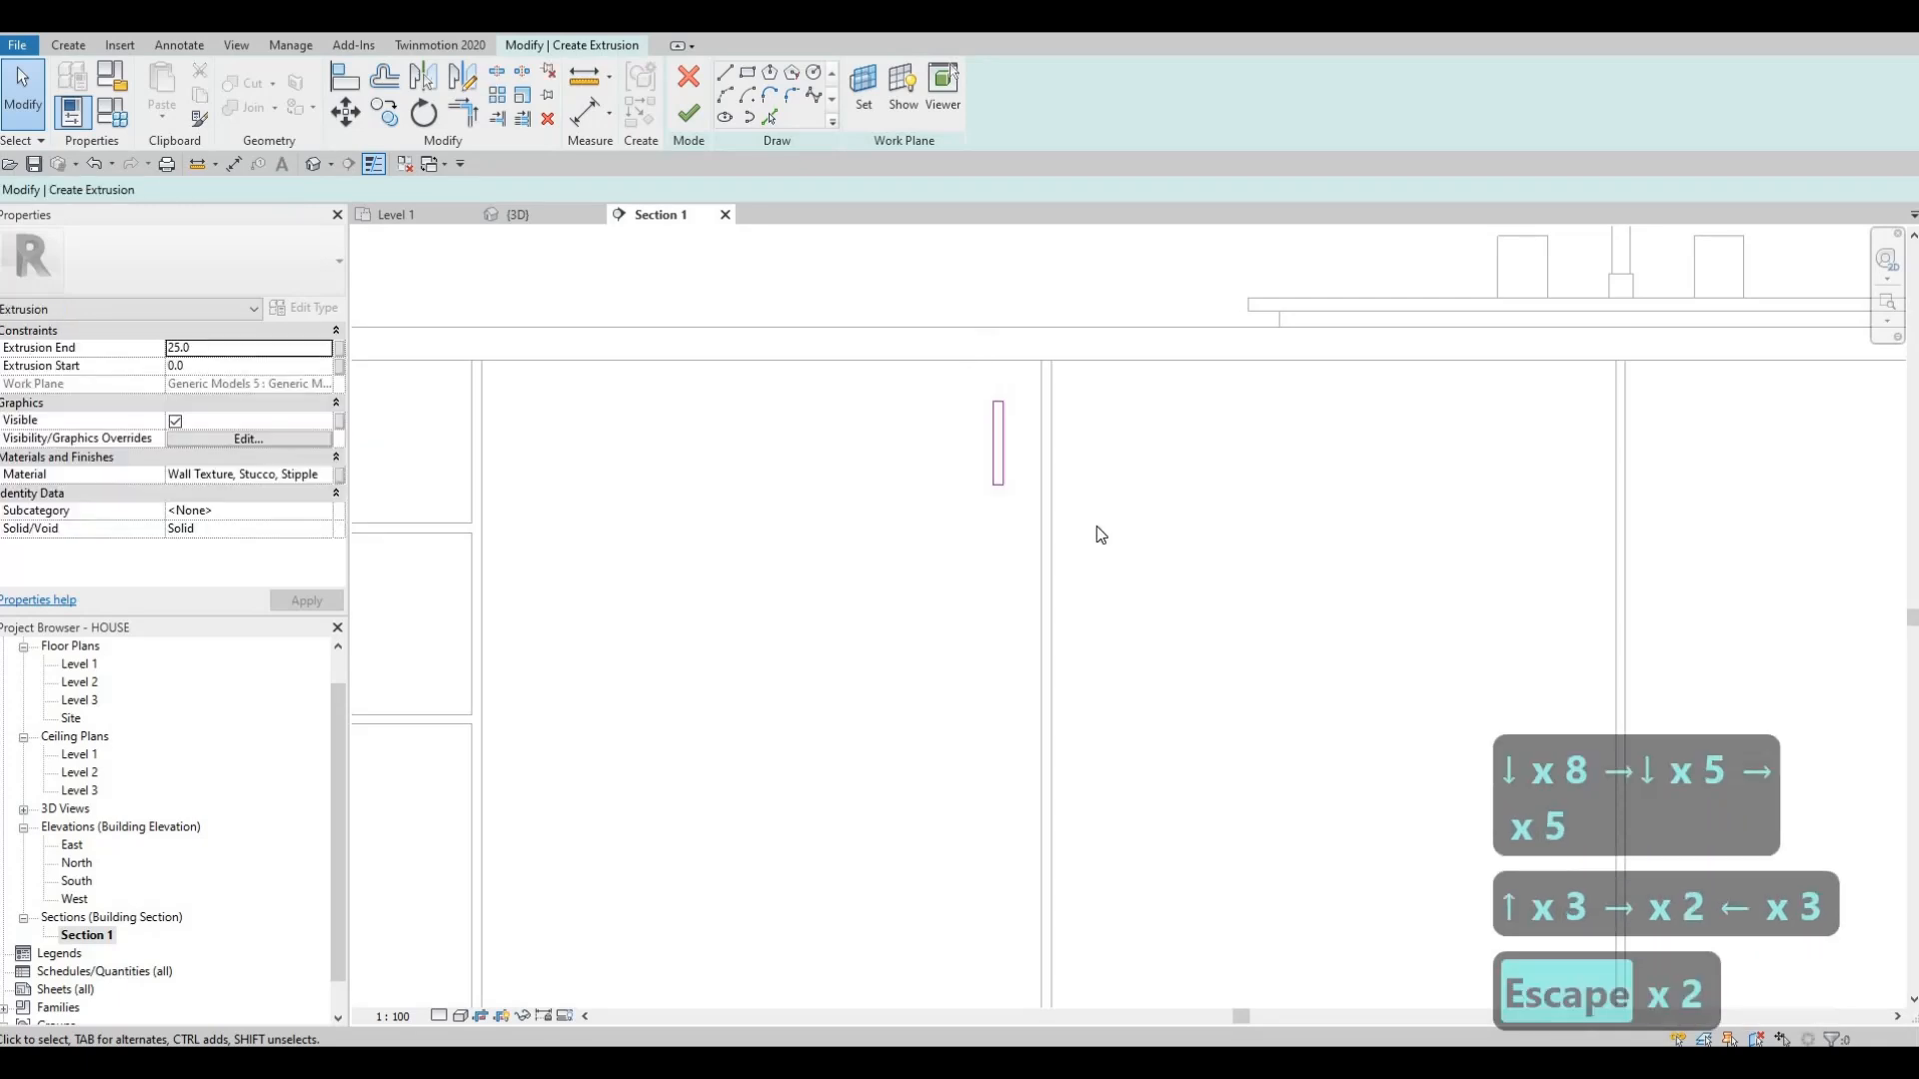
- Mirror a copy of the vertical handle rectangle onto the adjacent door about a drawn vertical axis centred in the gap between the doors
left_click_drag(1096, 530, 965, 372)
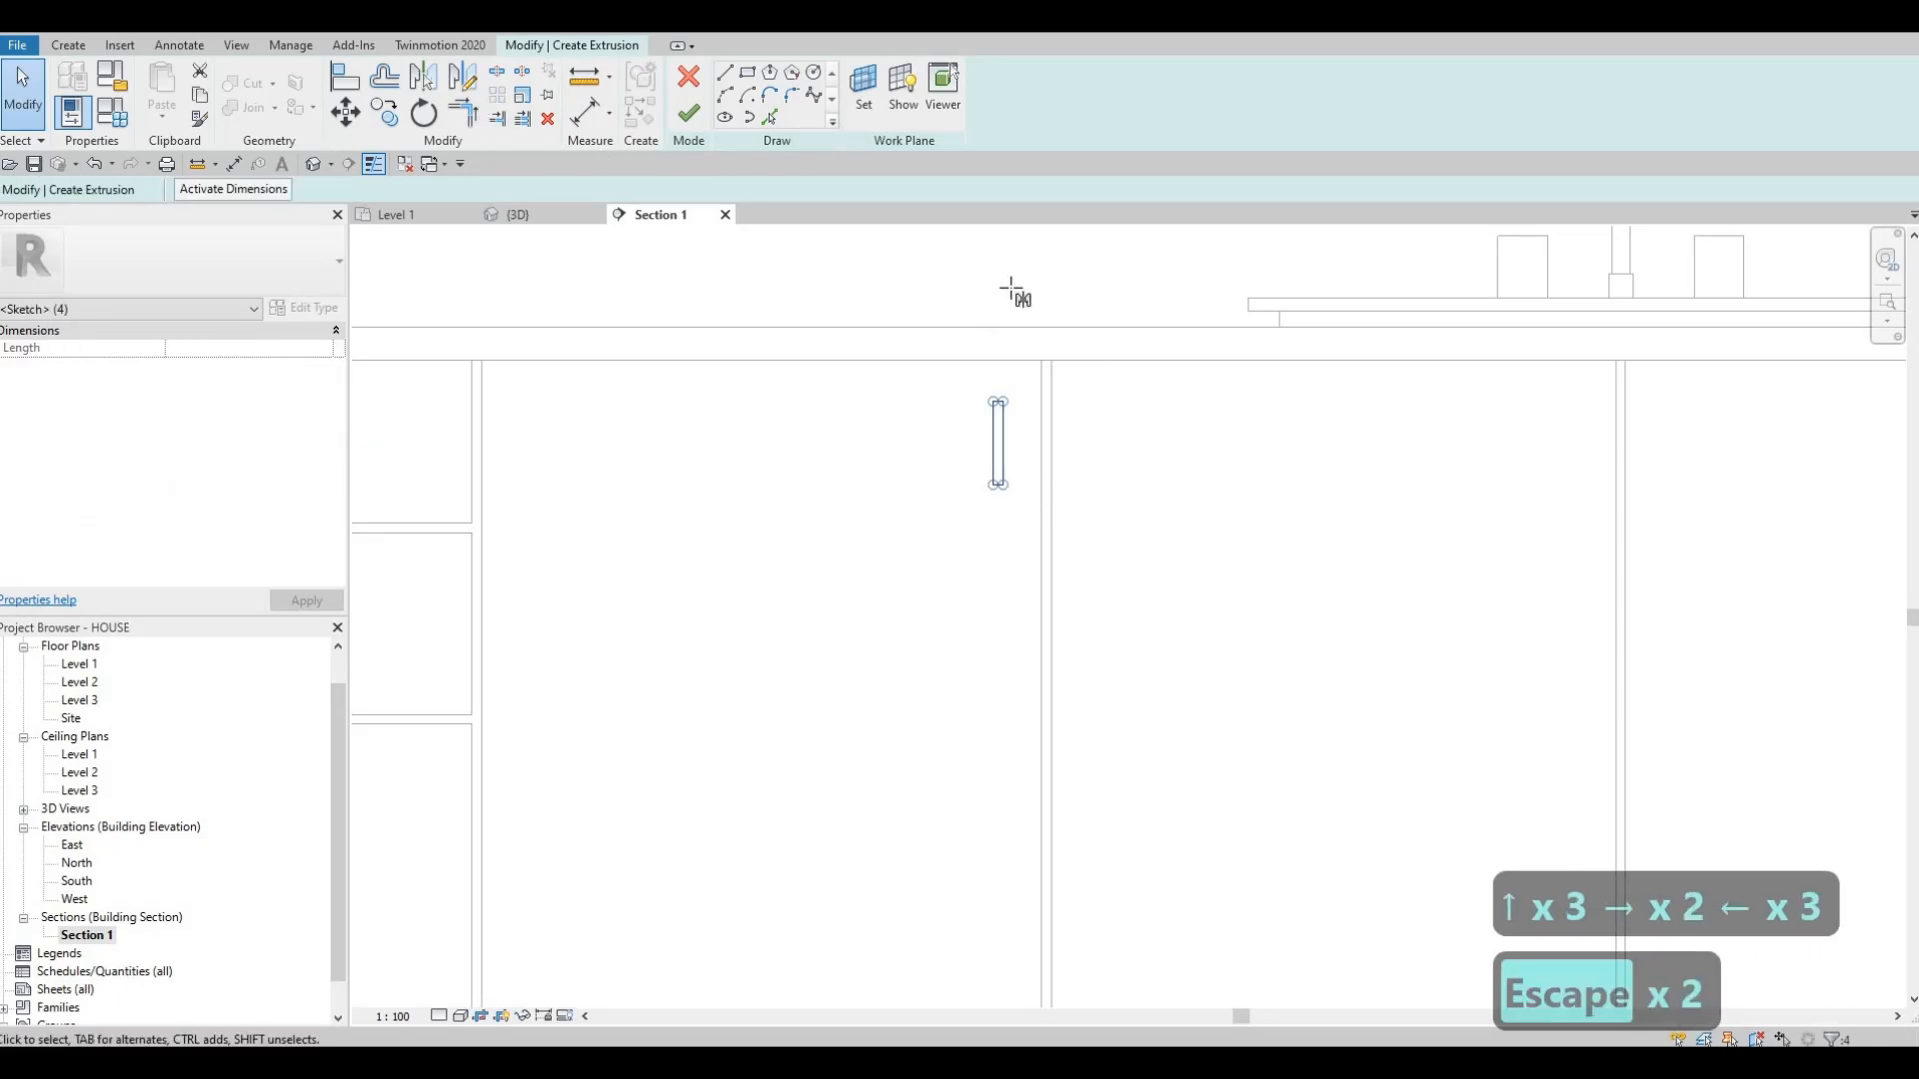
key("d")
key("m")
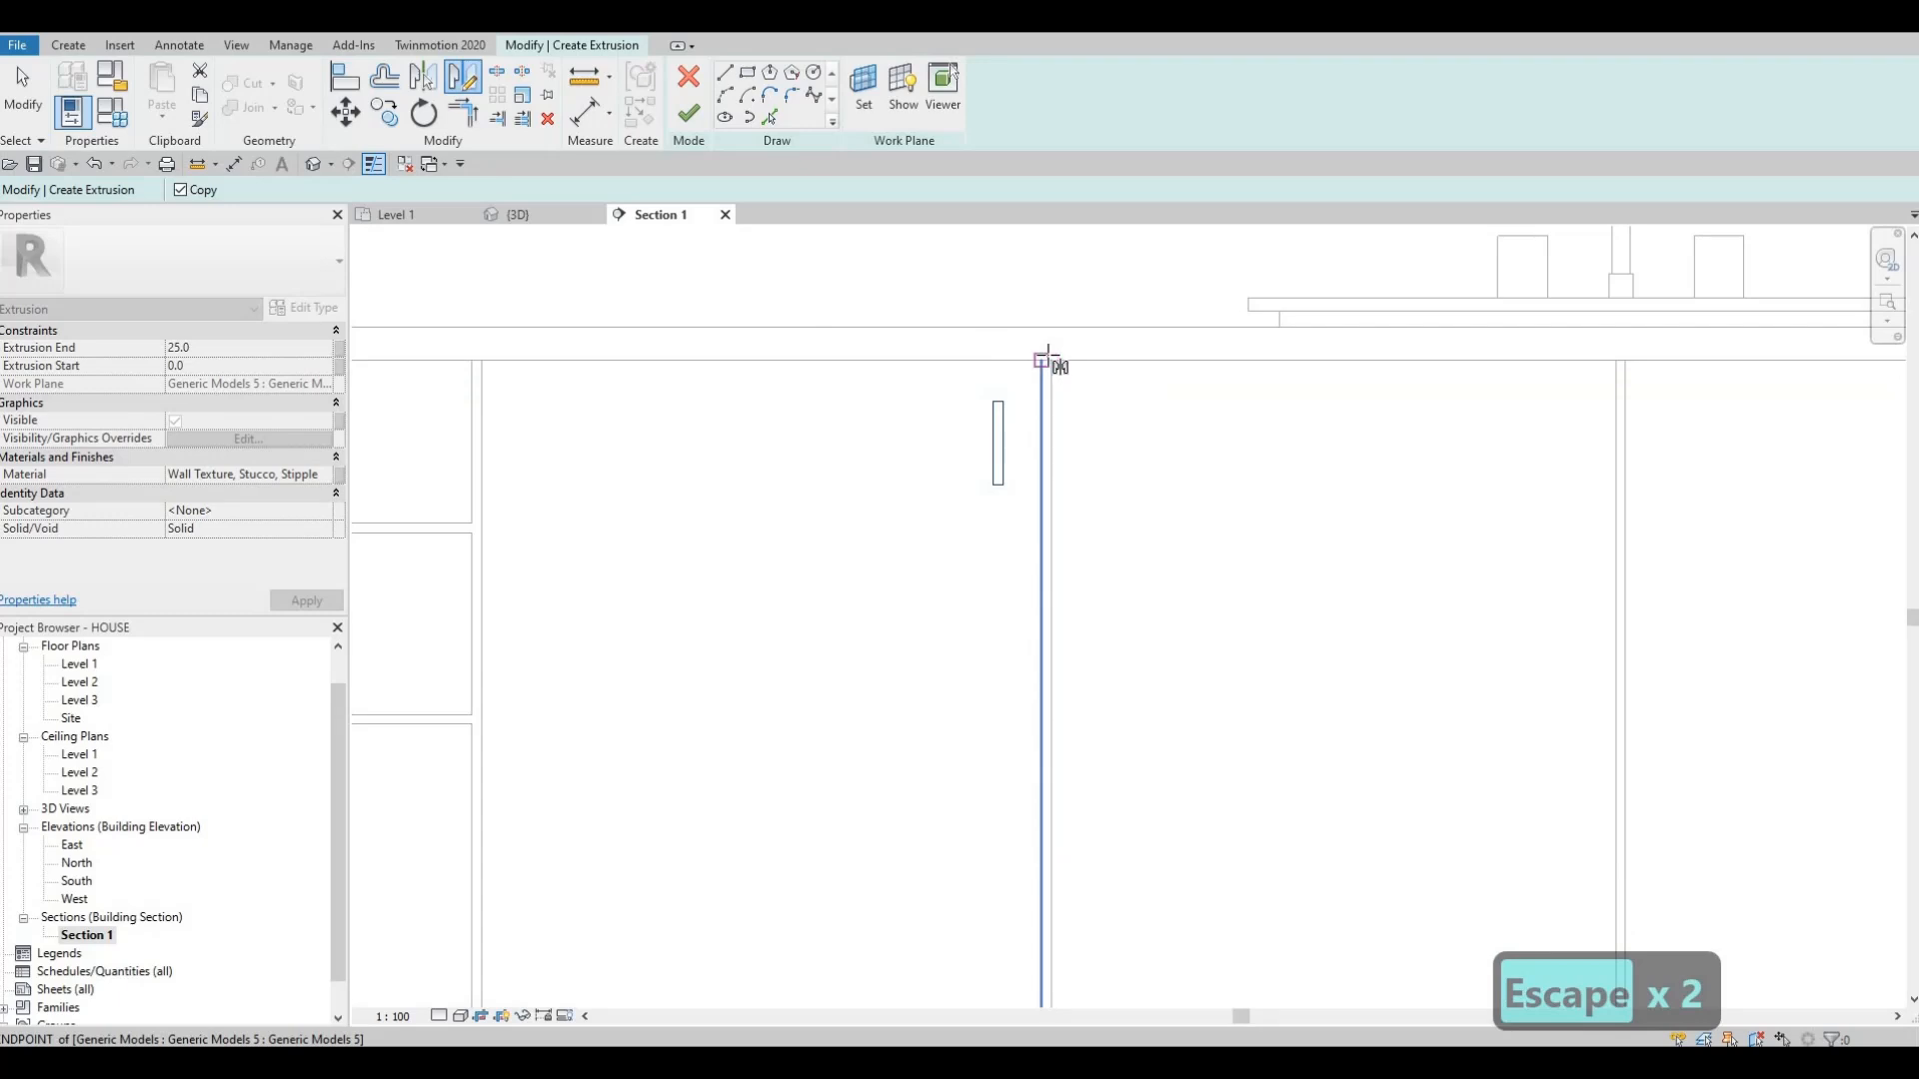
scroll(1048, 362, "up", 2)
scroll(1050, 373, "up", 2)
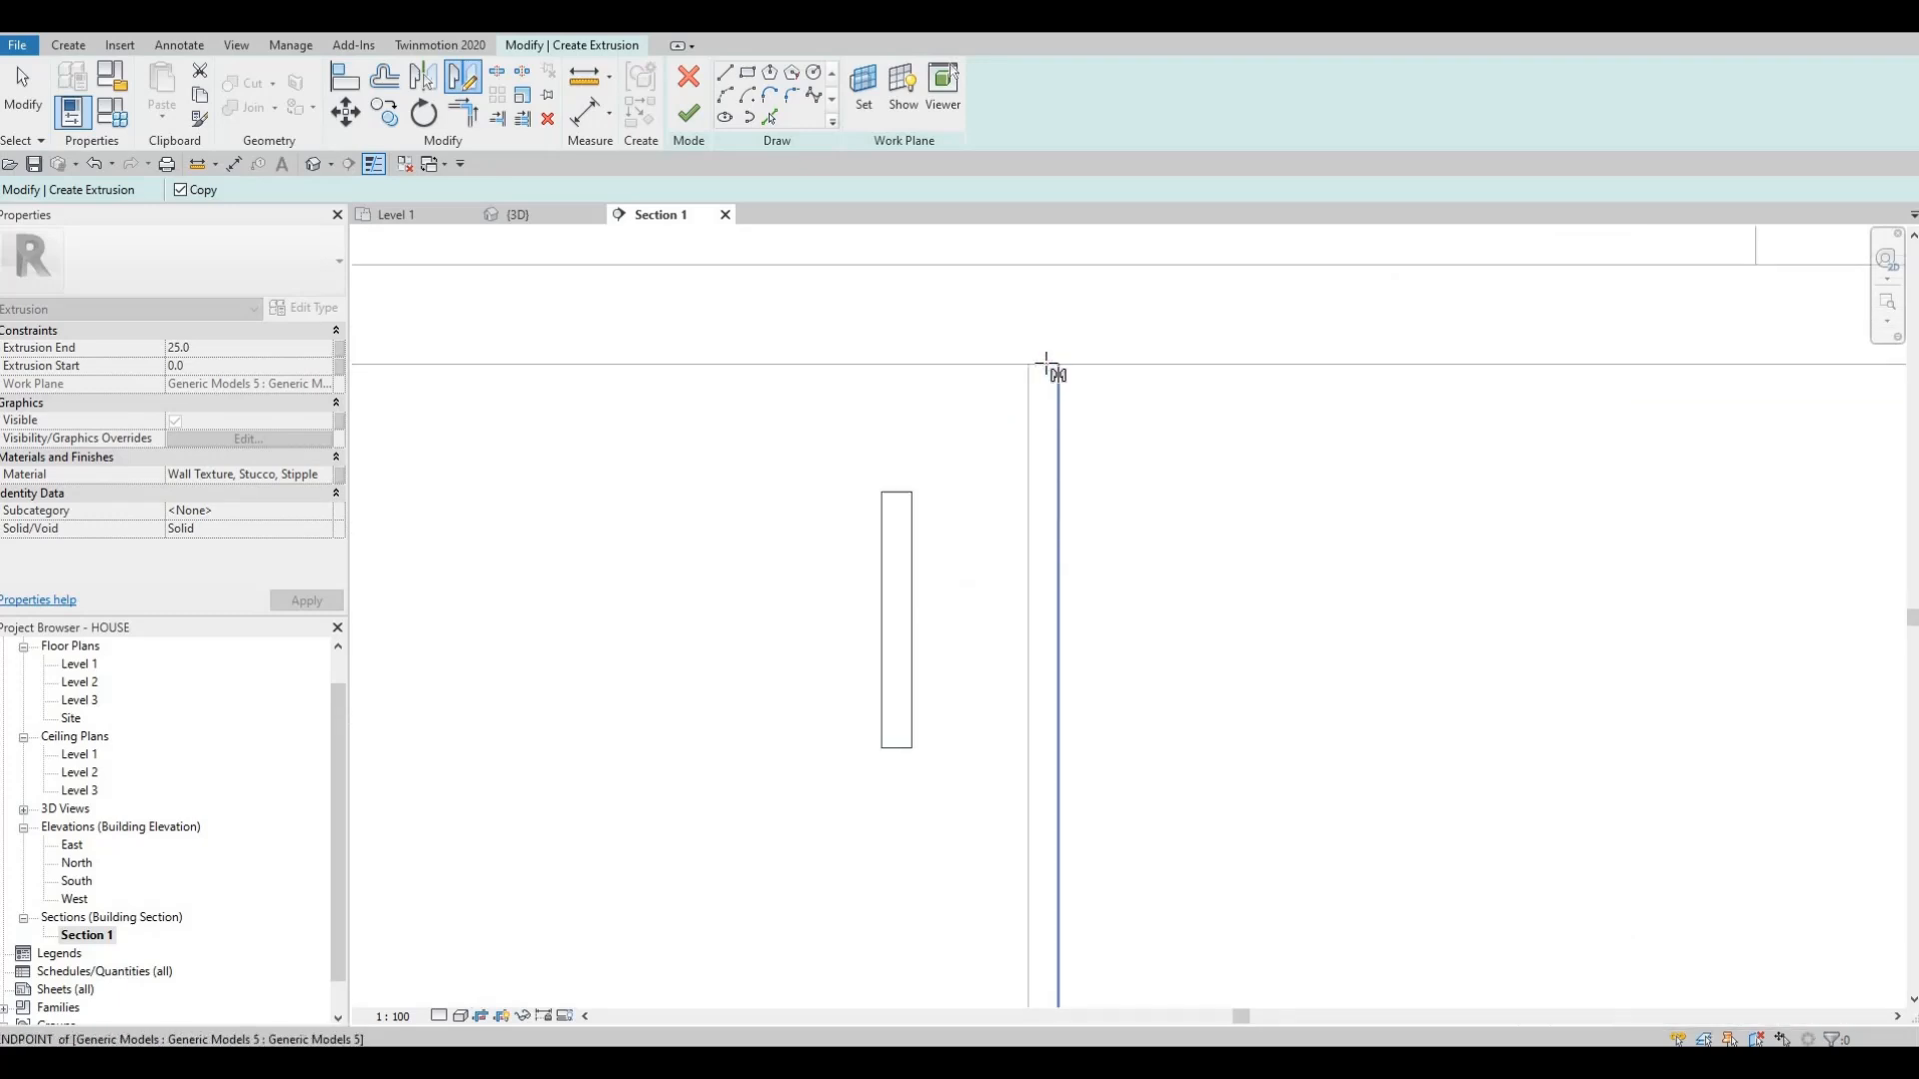
left_click(1047, 485)
left_click(1082, 522)
scroll(784, 356, "down", 3)
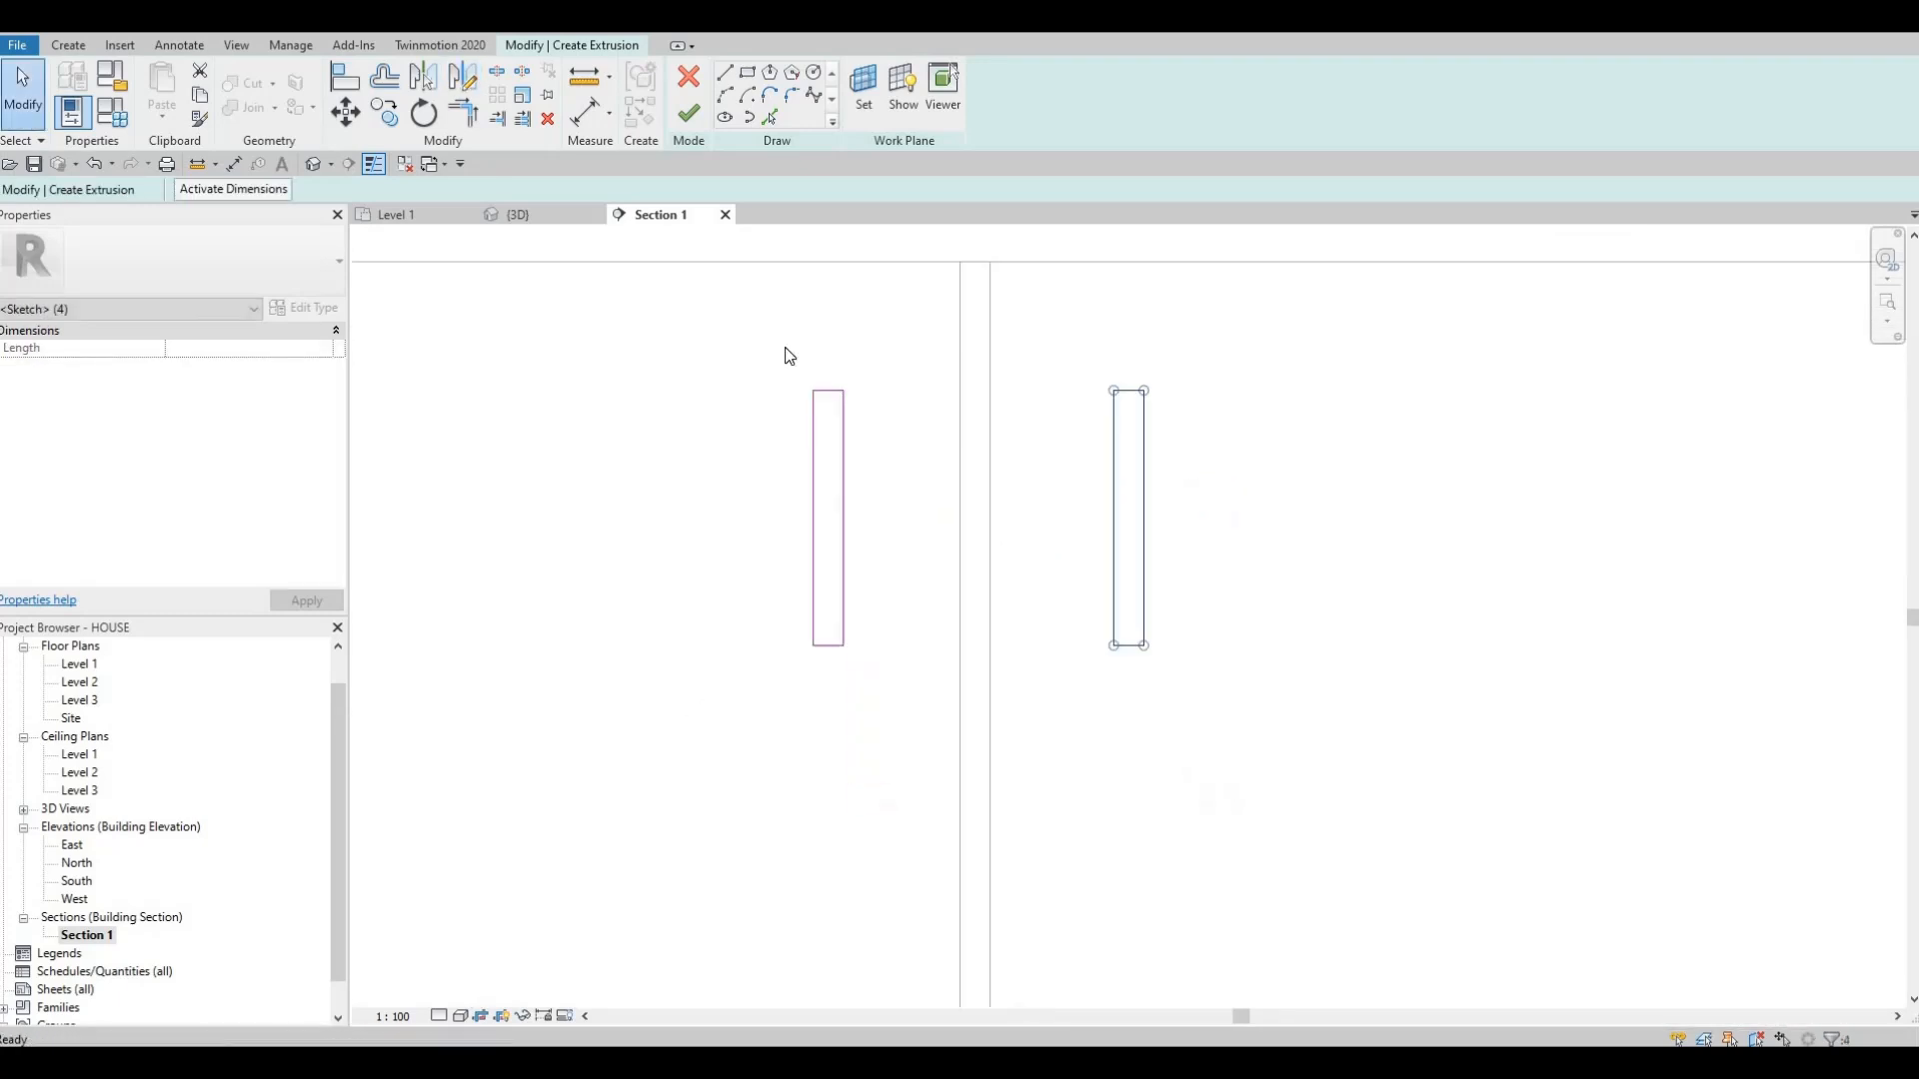
key("Escape")
key("Escape")
key("Escape")
- Copy the pair of vertical handle rectangles from the first door gap to the middle door gap under the faucet
left_click_drag(1262, 618, 1267, 650)
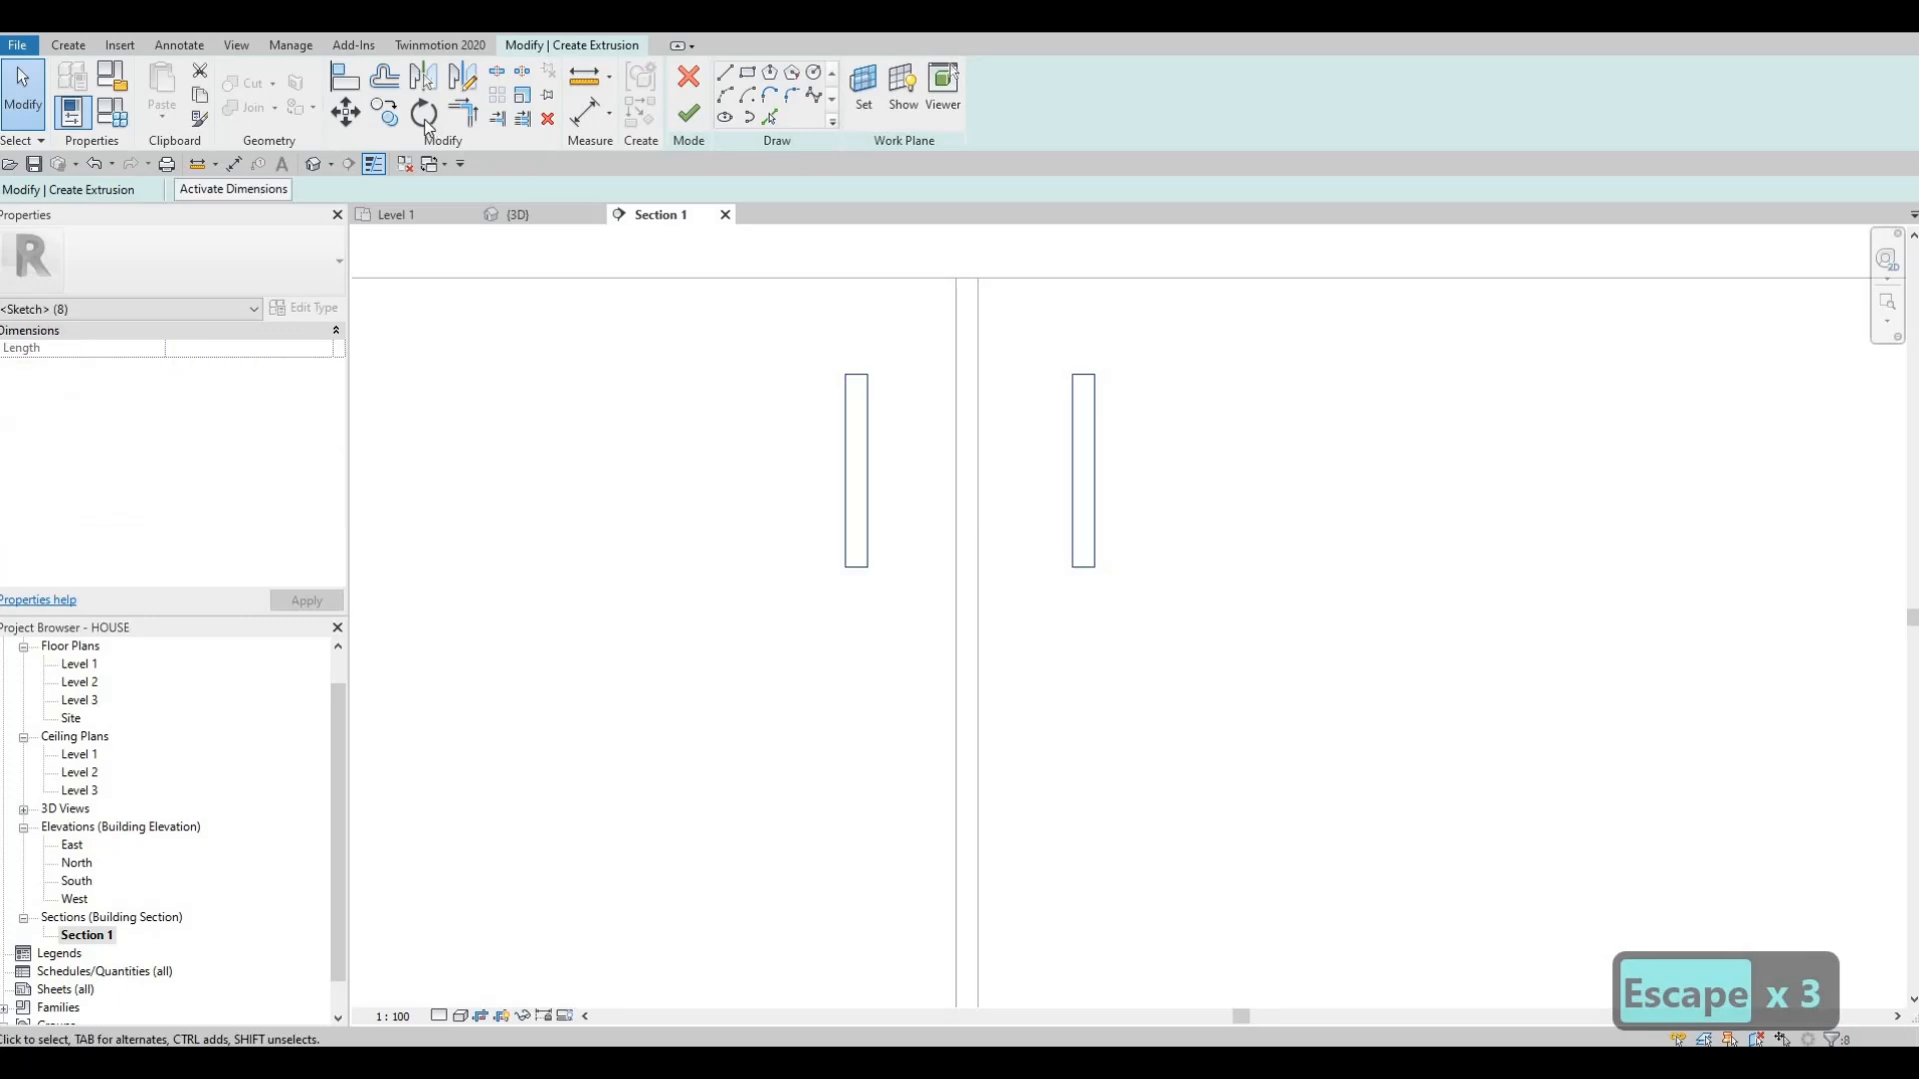
key("c")
key("o")
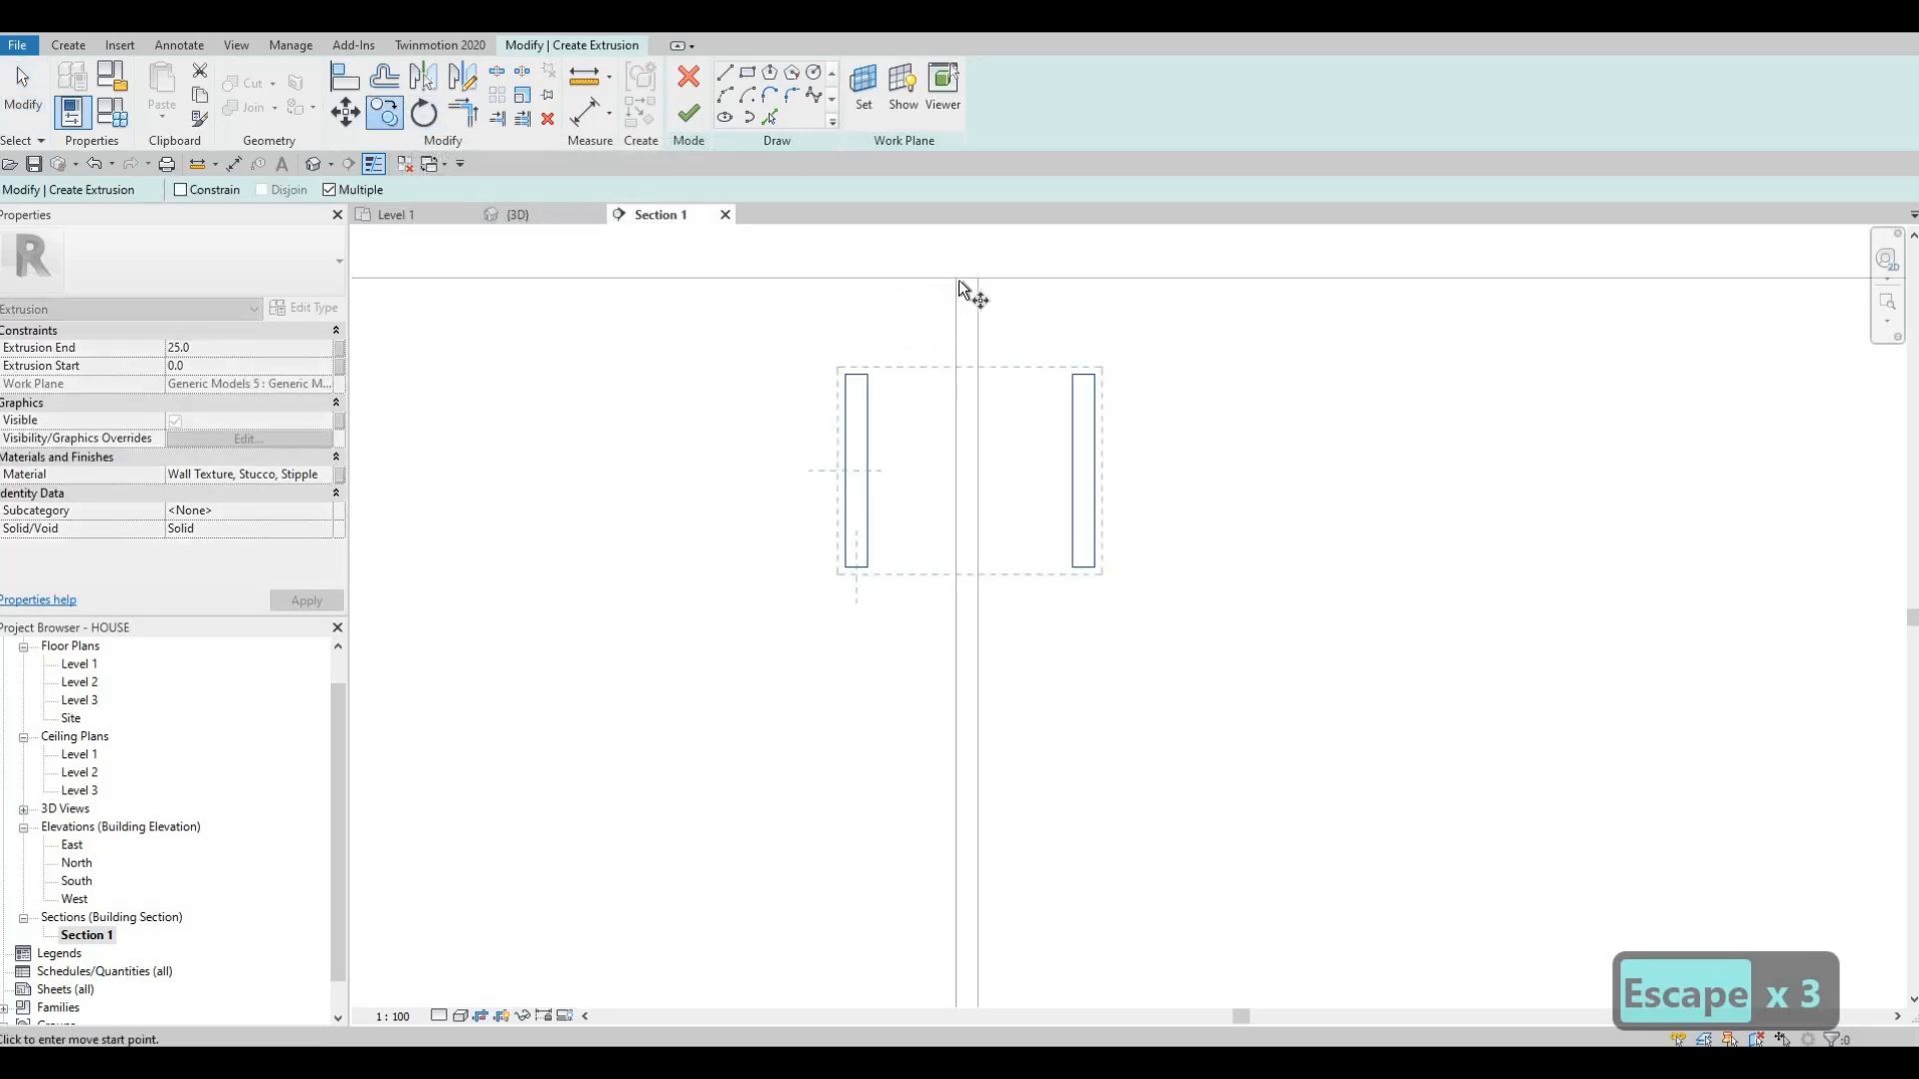
scroll(965, 278, "up", 2)
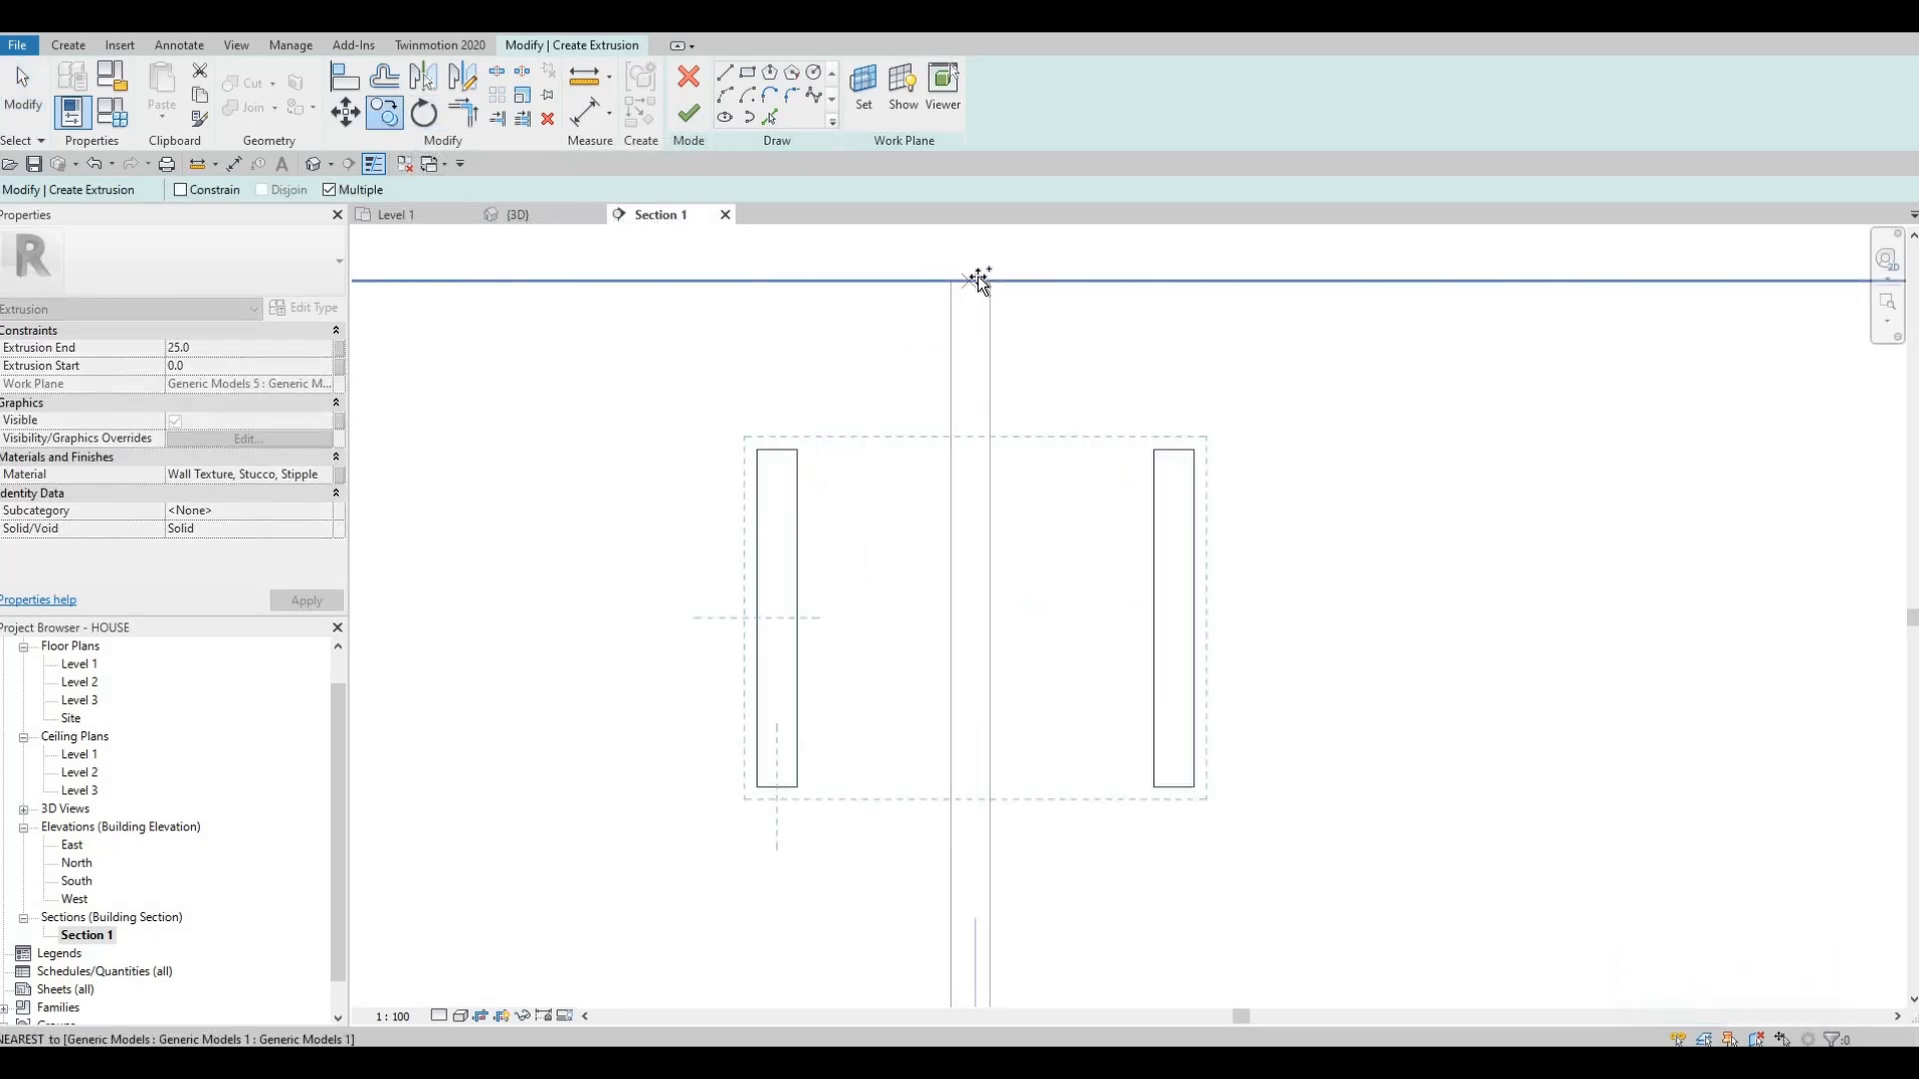
left_click(975, 279)
scroll(978, 277, "down", 3)
scroll(1379, 260, "down", 3)
middle_click_drag(1489, 335, 670, 448)
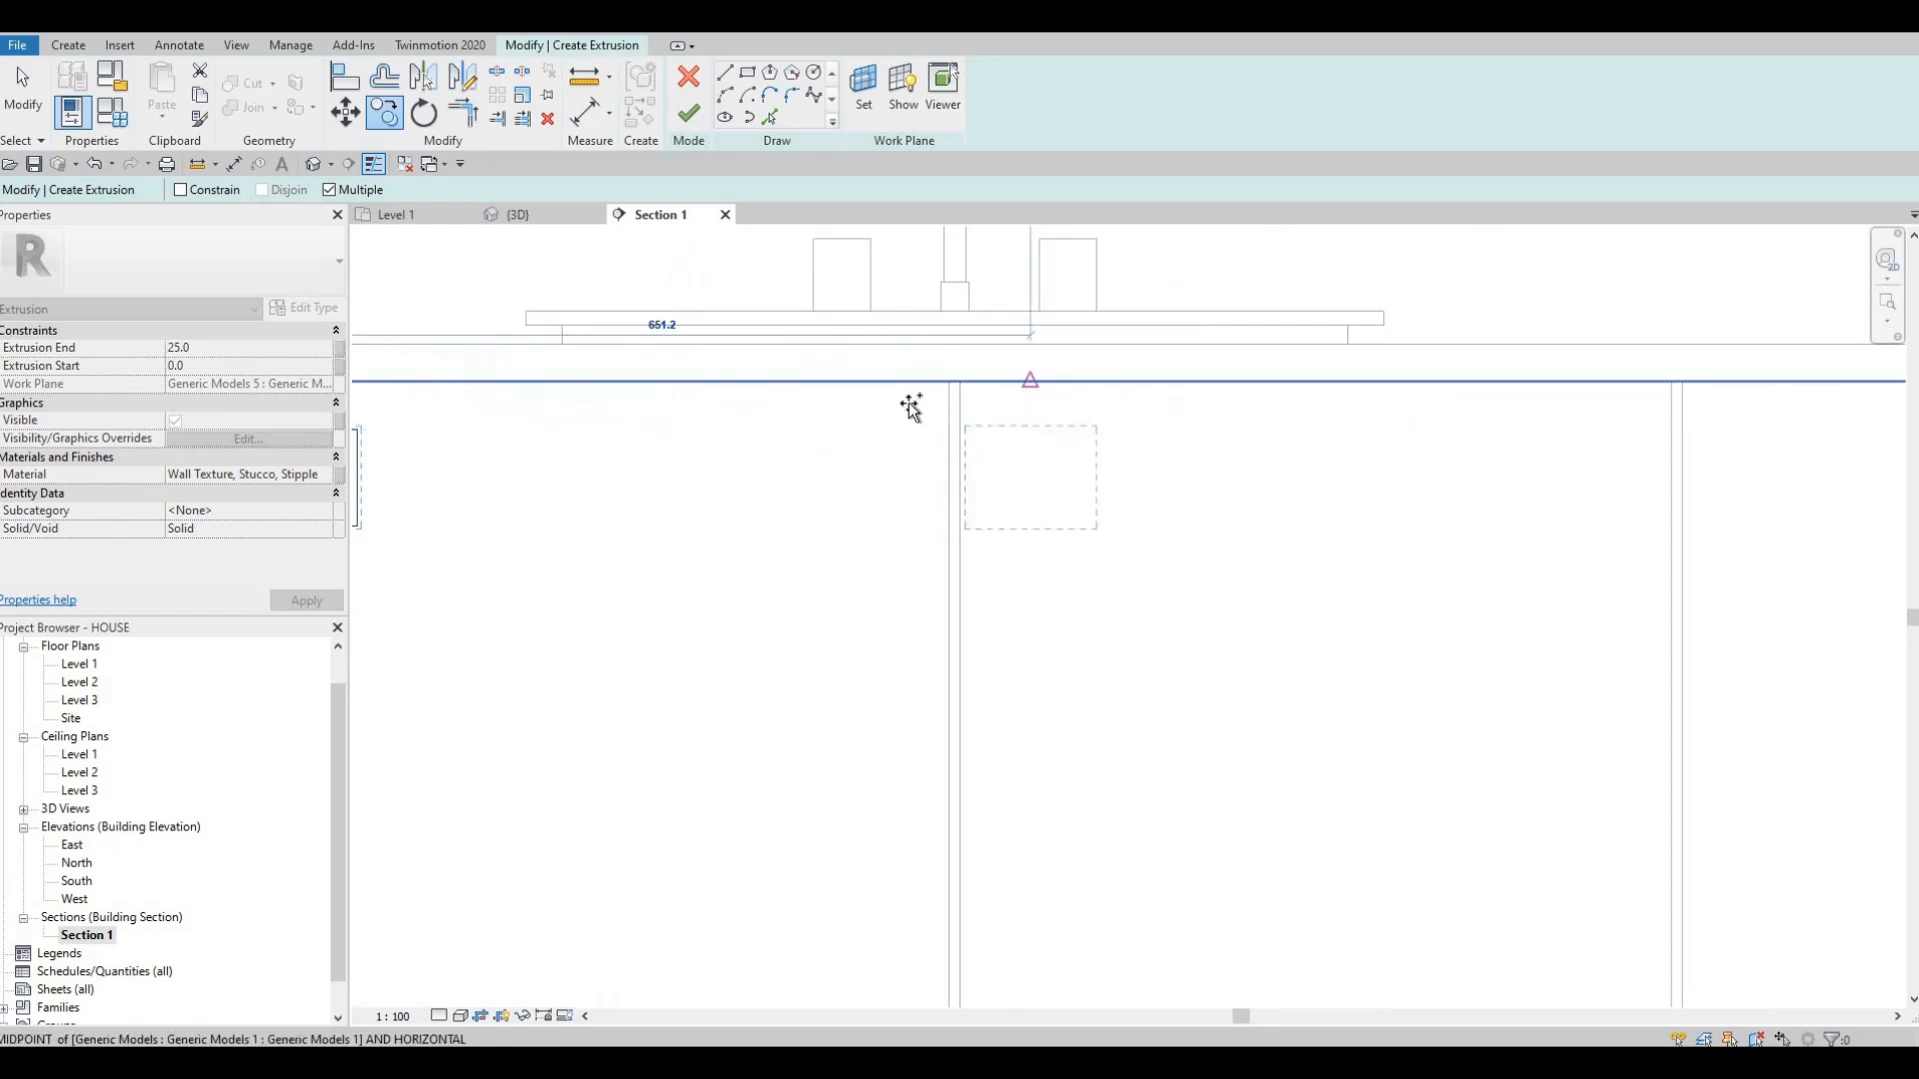
scroll(1034, 377, "up", 3)
scroll(1020, 381, "down", 4)
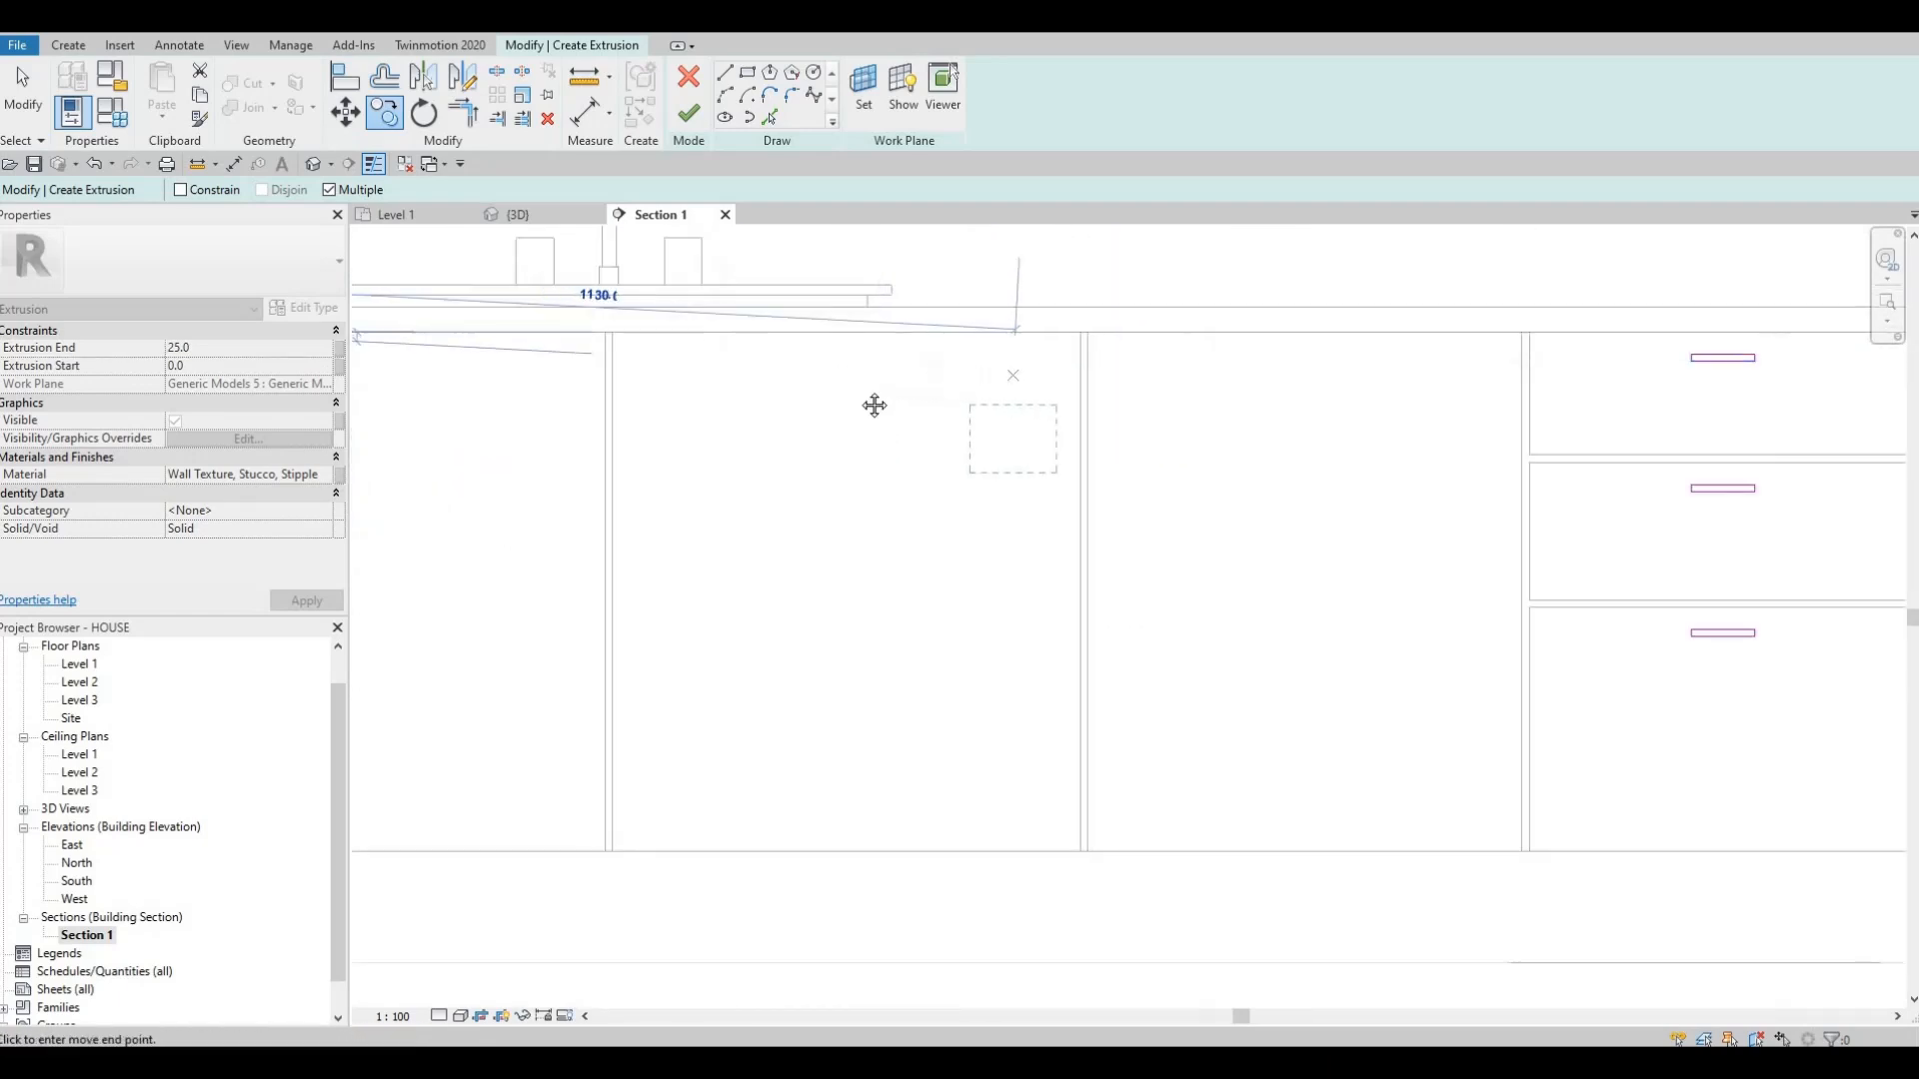
scroll(989, 416, "up", 4)
scroll(954, 371, "up", 5)
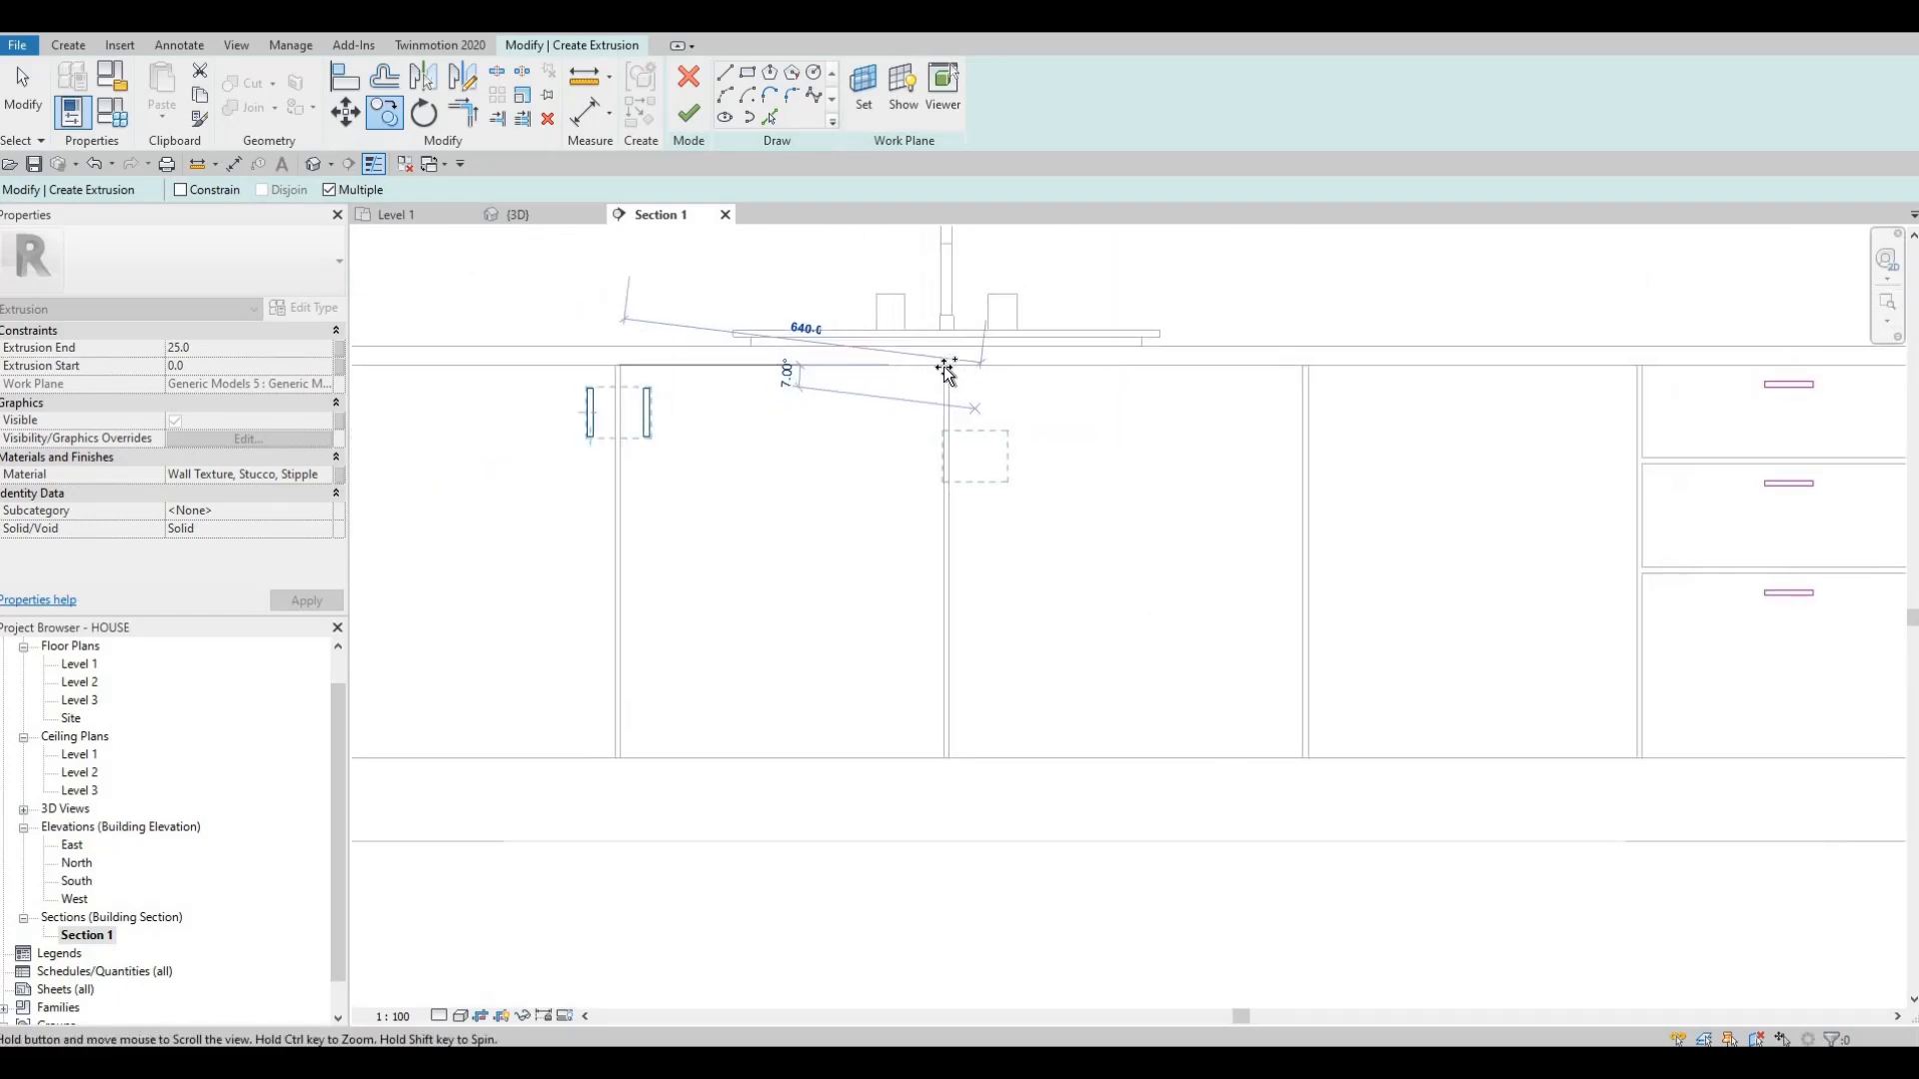
scroll(932, 389, "up", 2)
left_click(934, 390)
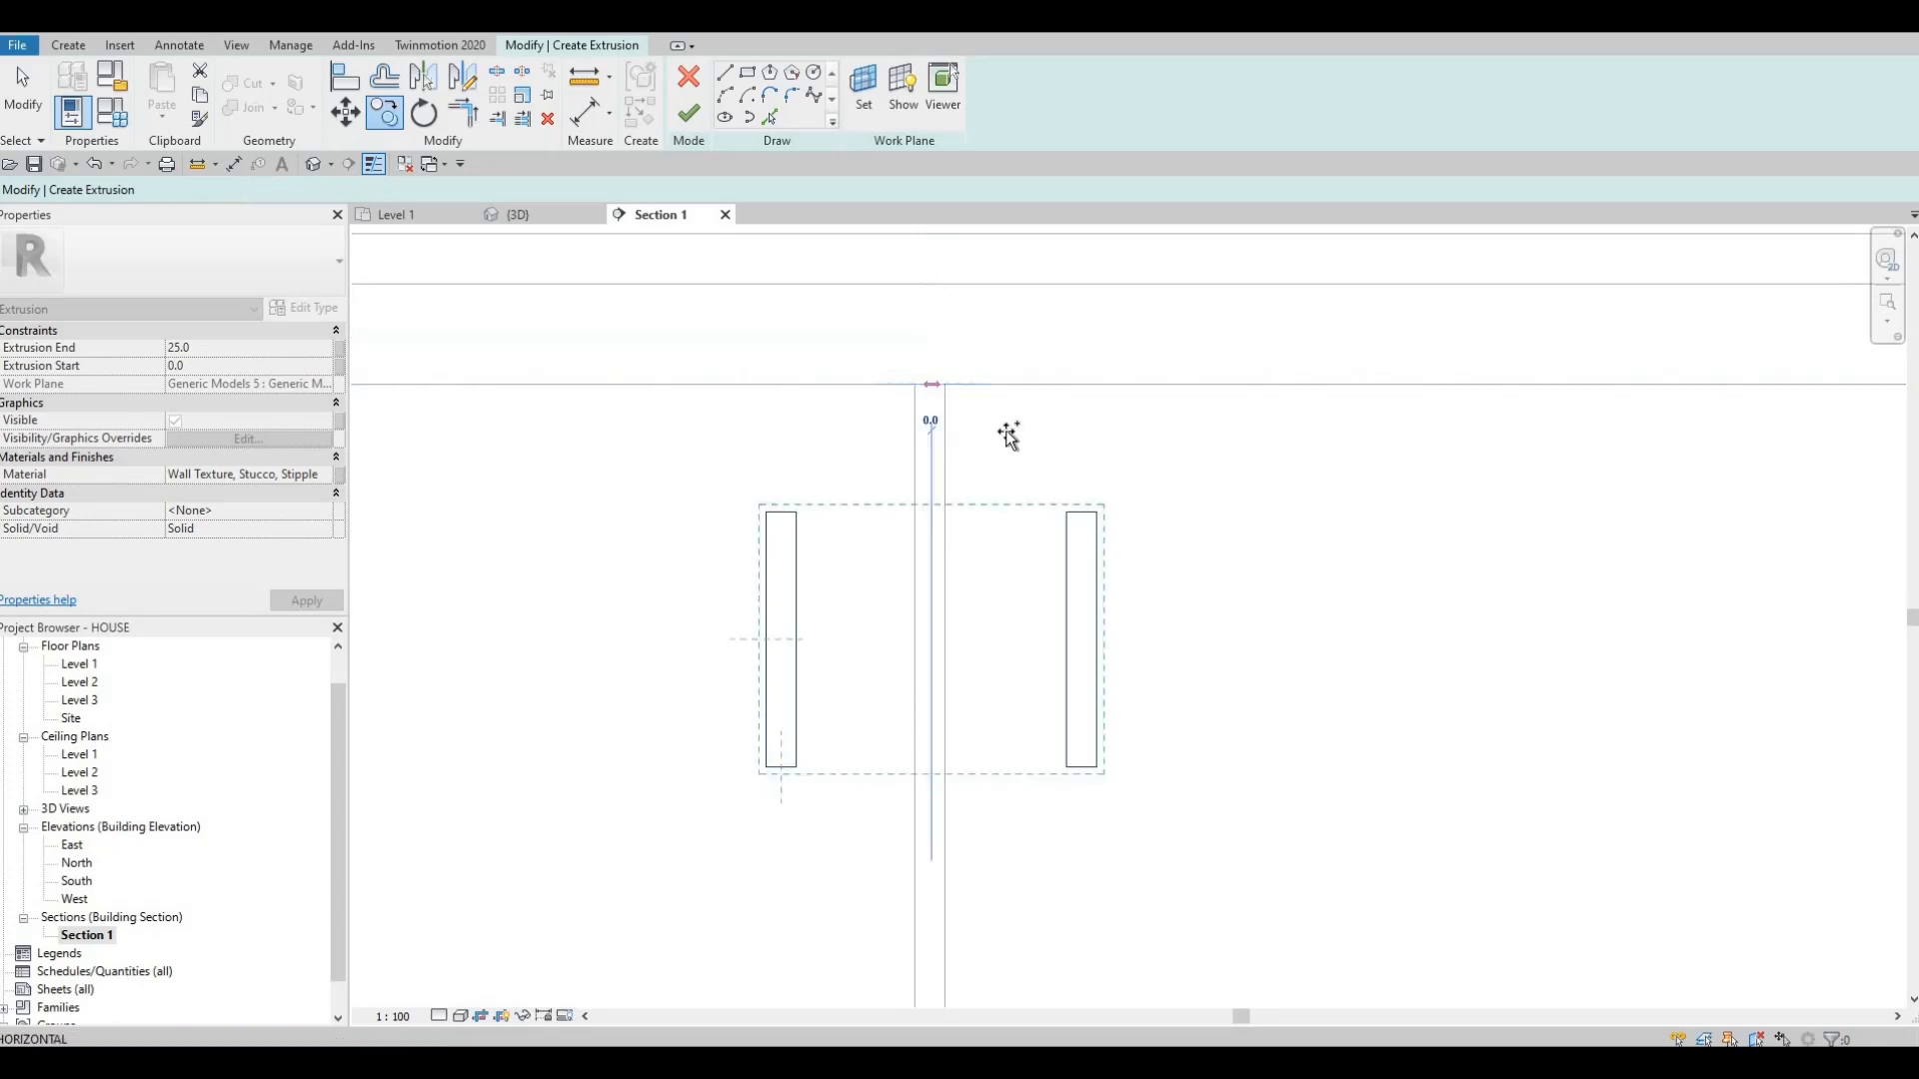
- Place another copy of the handle pair at the third door gap and end the Copy command
scroll(1010, 433, "down", 5)
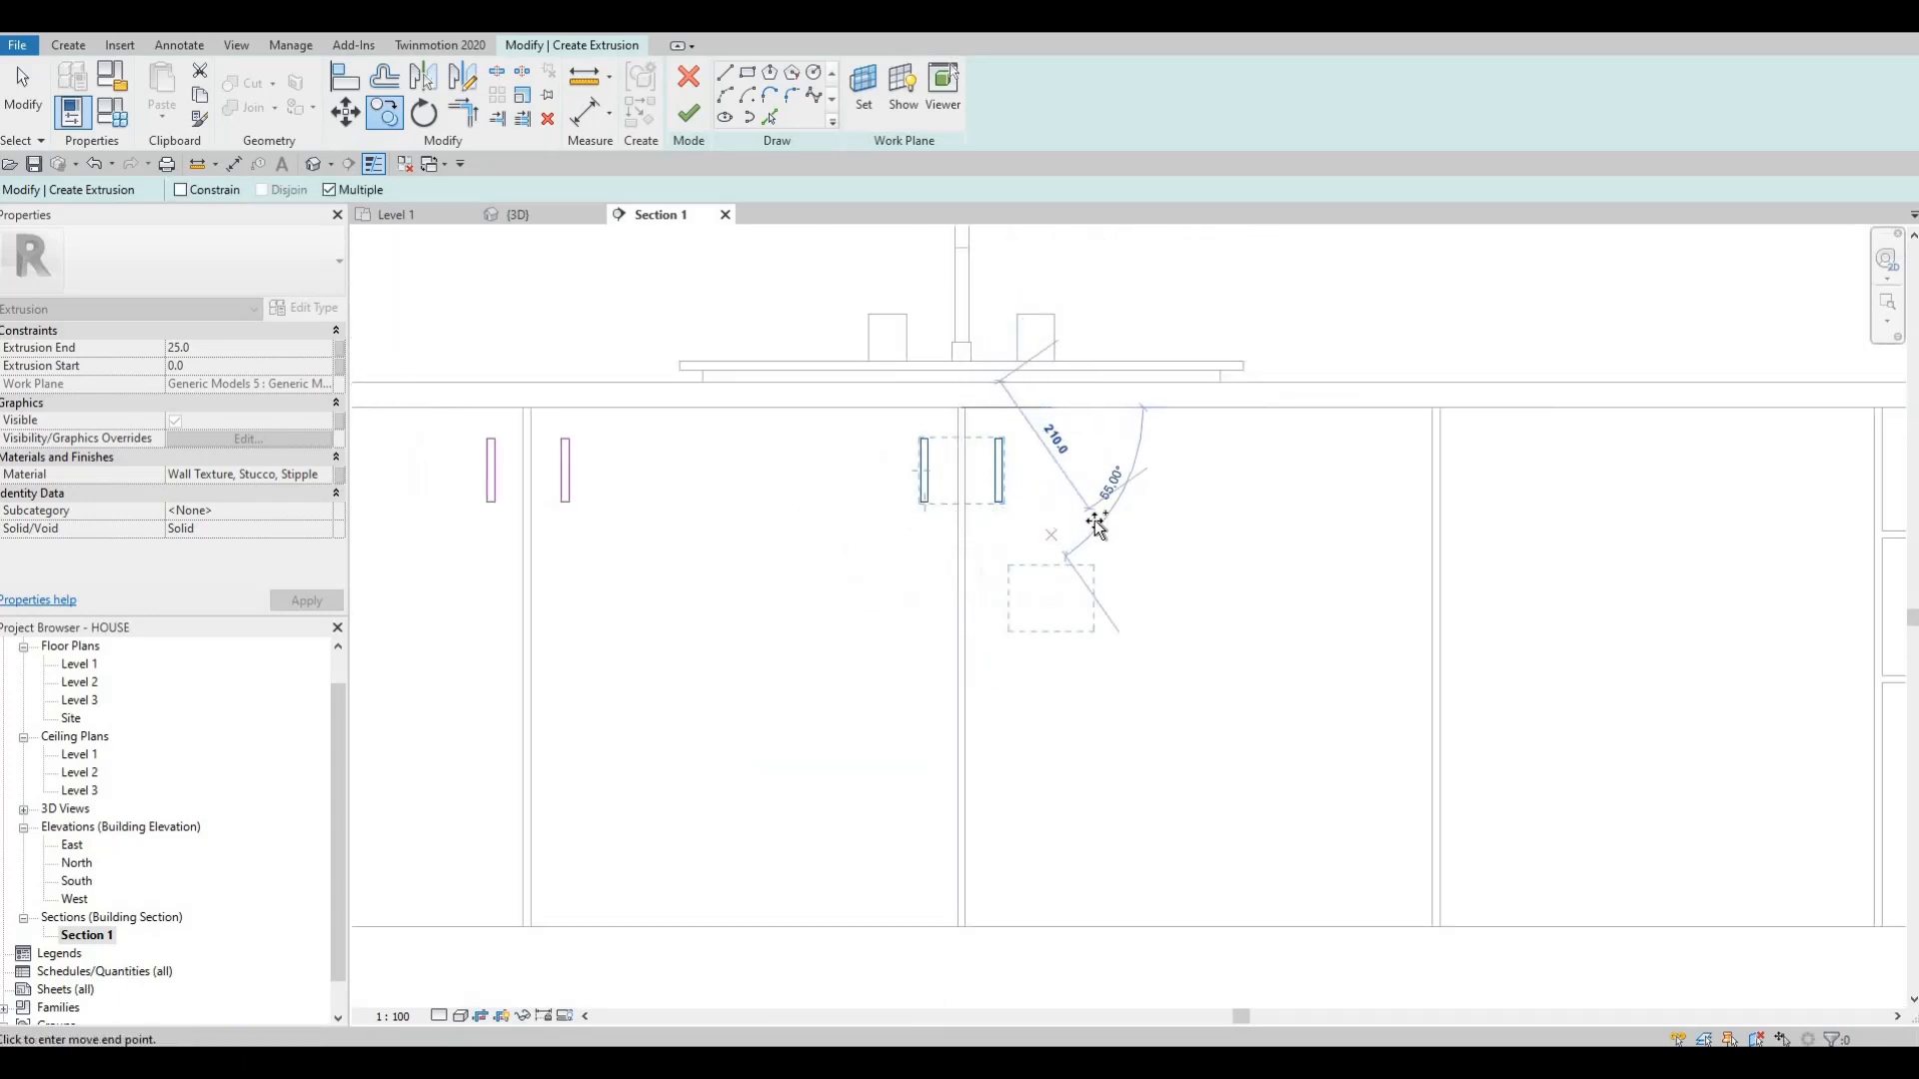
scroll(1186, 500, "down", 1)
middle_click_drag(1186, 500, 804, 514)
middle_click_drag(1137, 520, 1008, 454)
scroll(989, 446, "up", 3)
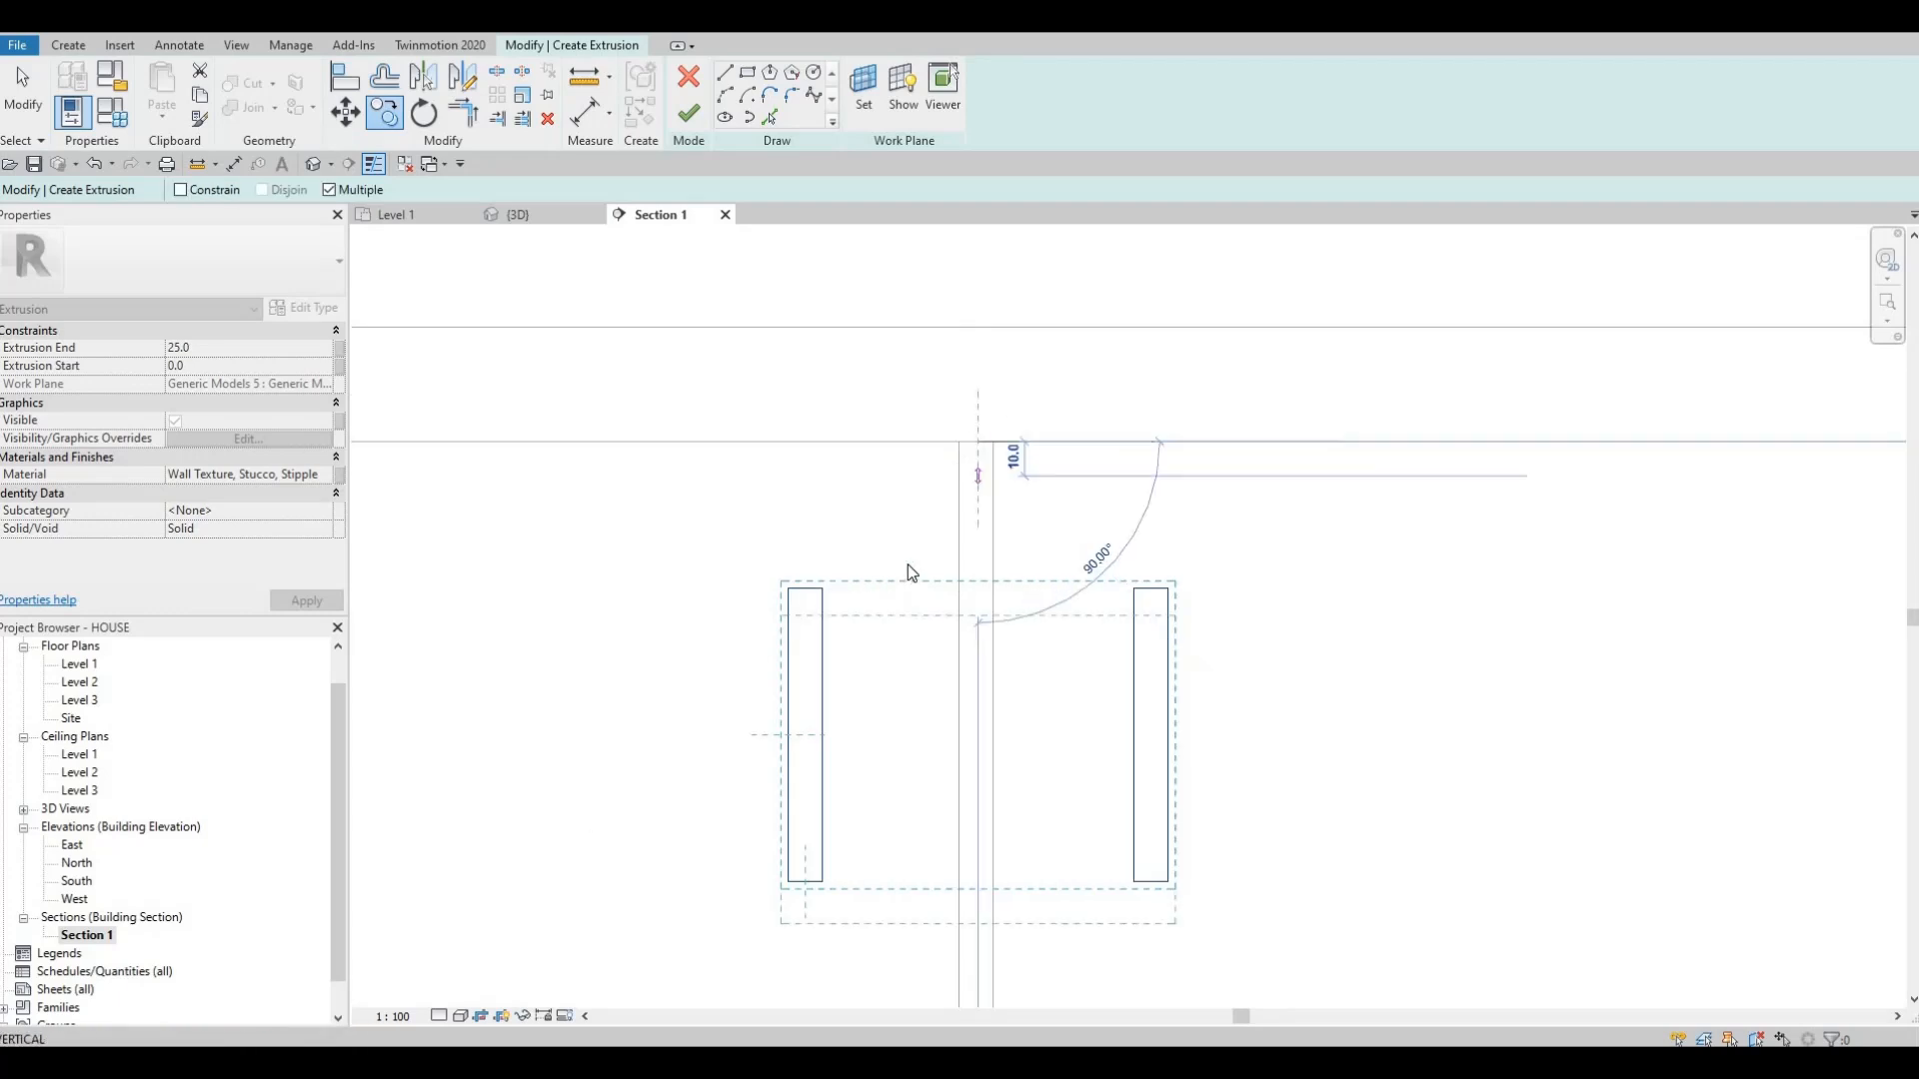
key("Escape")
key("Escape")
scroll(908, 564, "down", 2)
key("Escape")
key("Escape")
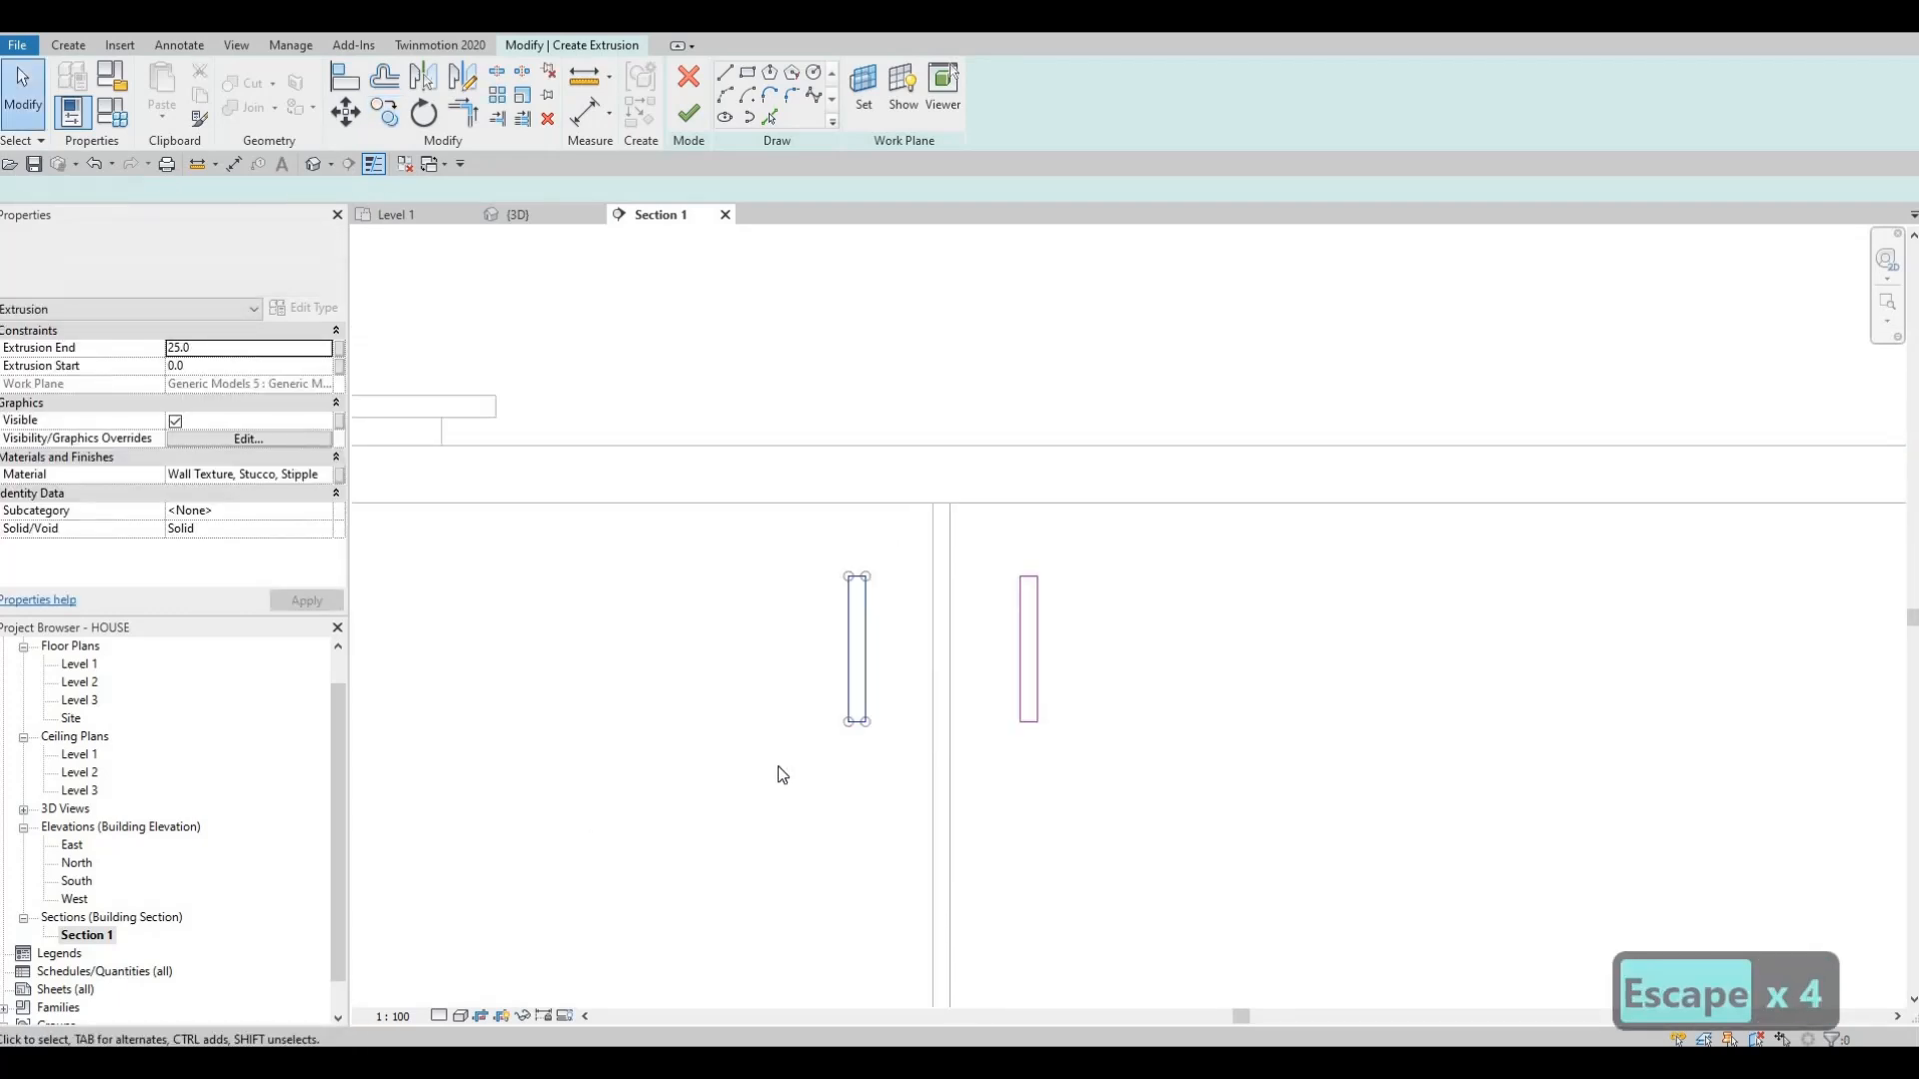
- Delete the surplus handle rectangles left of the third door gap and right of the first, leaving one handle per door
key("Delete")
scroll(621, 716, "down", 3)
scroll(803, 597, "up", 2)
scroll(803, 598, "up", 3)
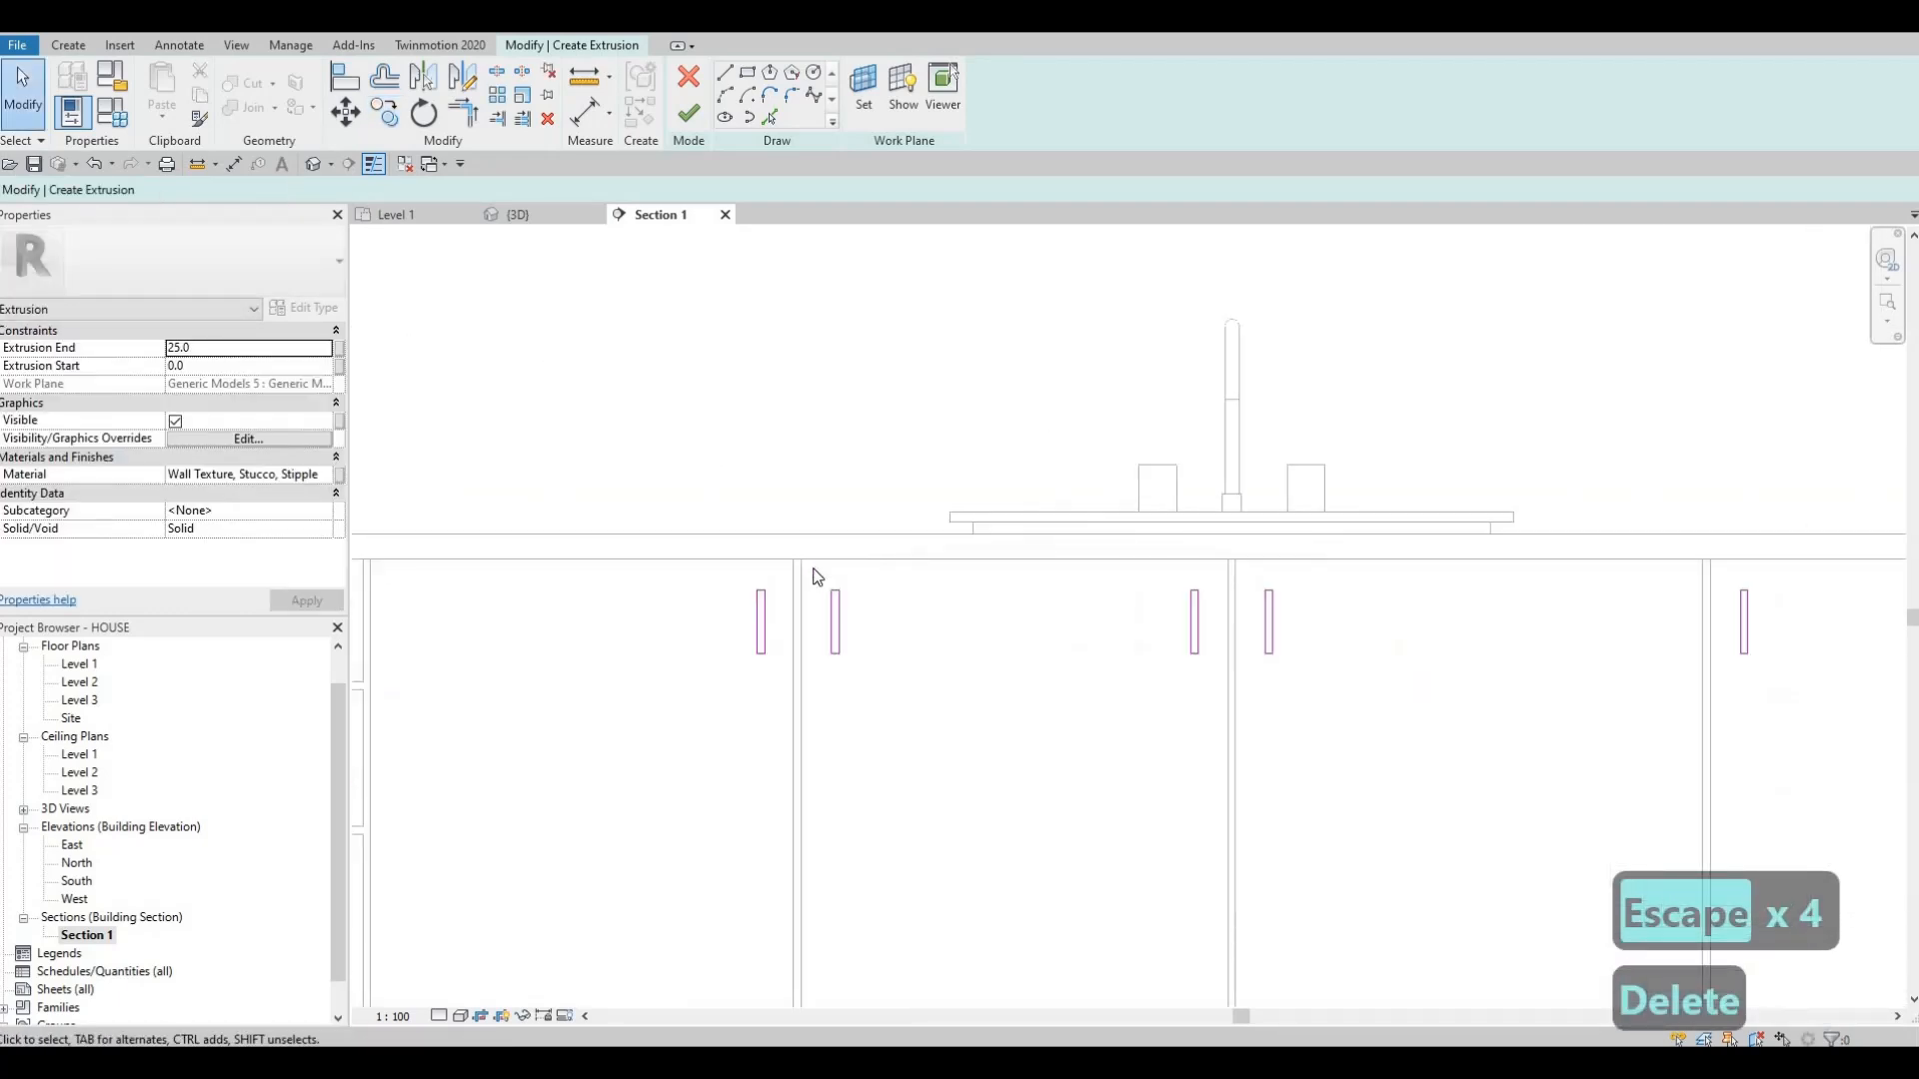
left_click(859, 621)
key("Delete")
key("Delete")
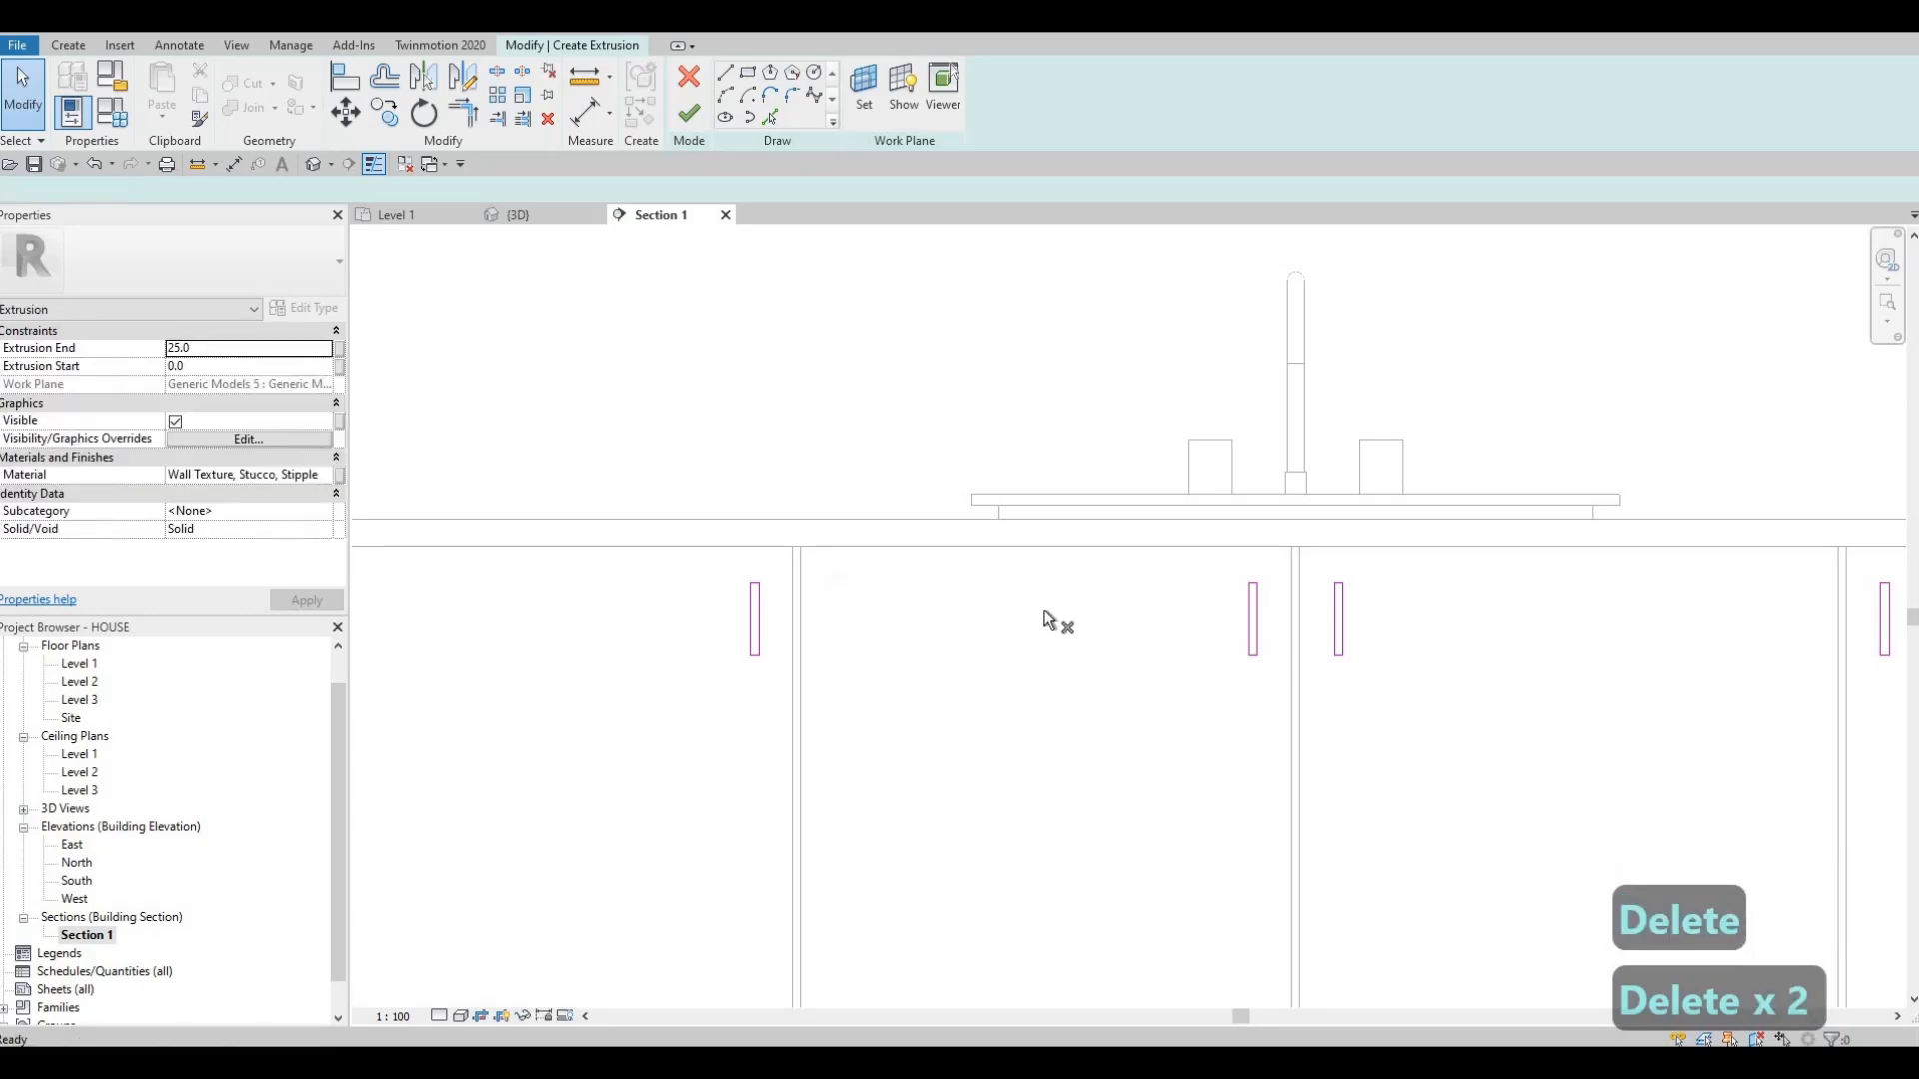
scroll(1074, 594, "down", 2)
scroll(1099, 639, "down", 2)
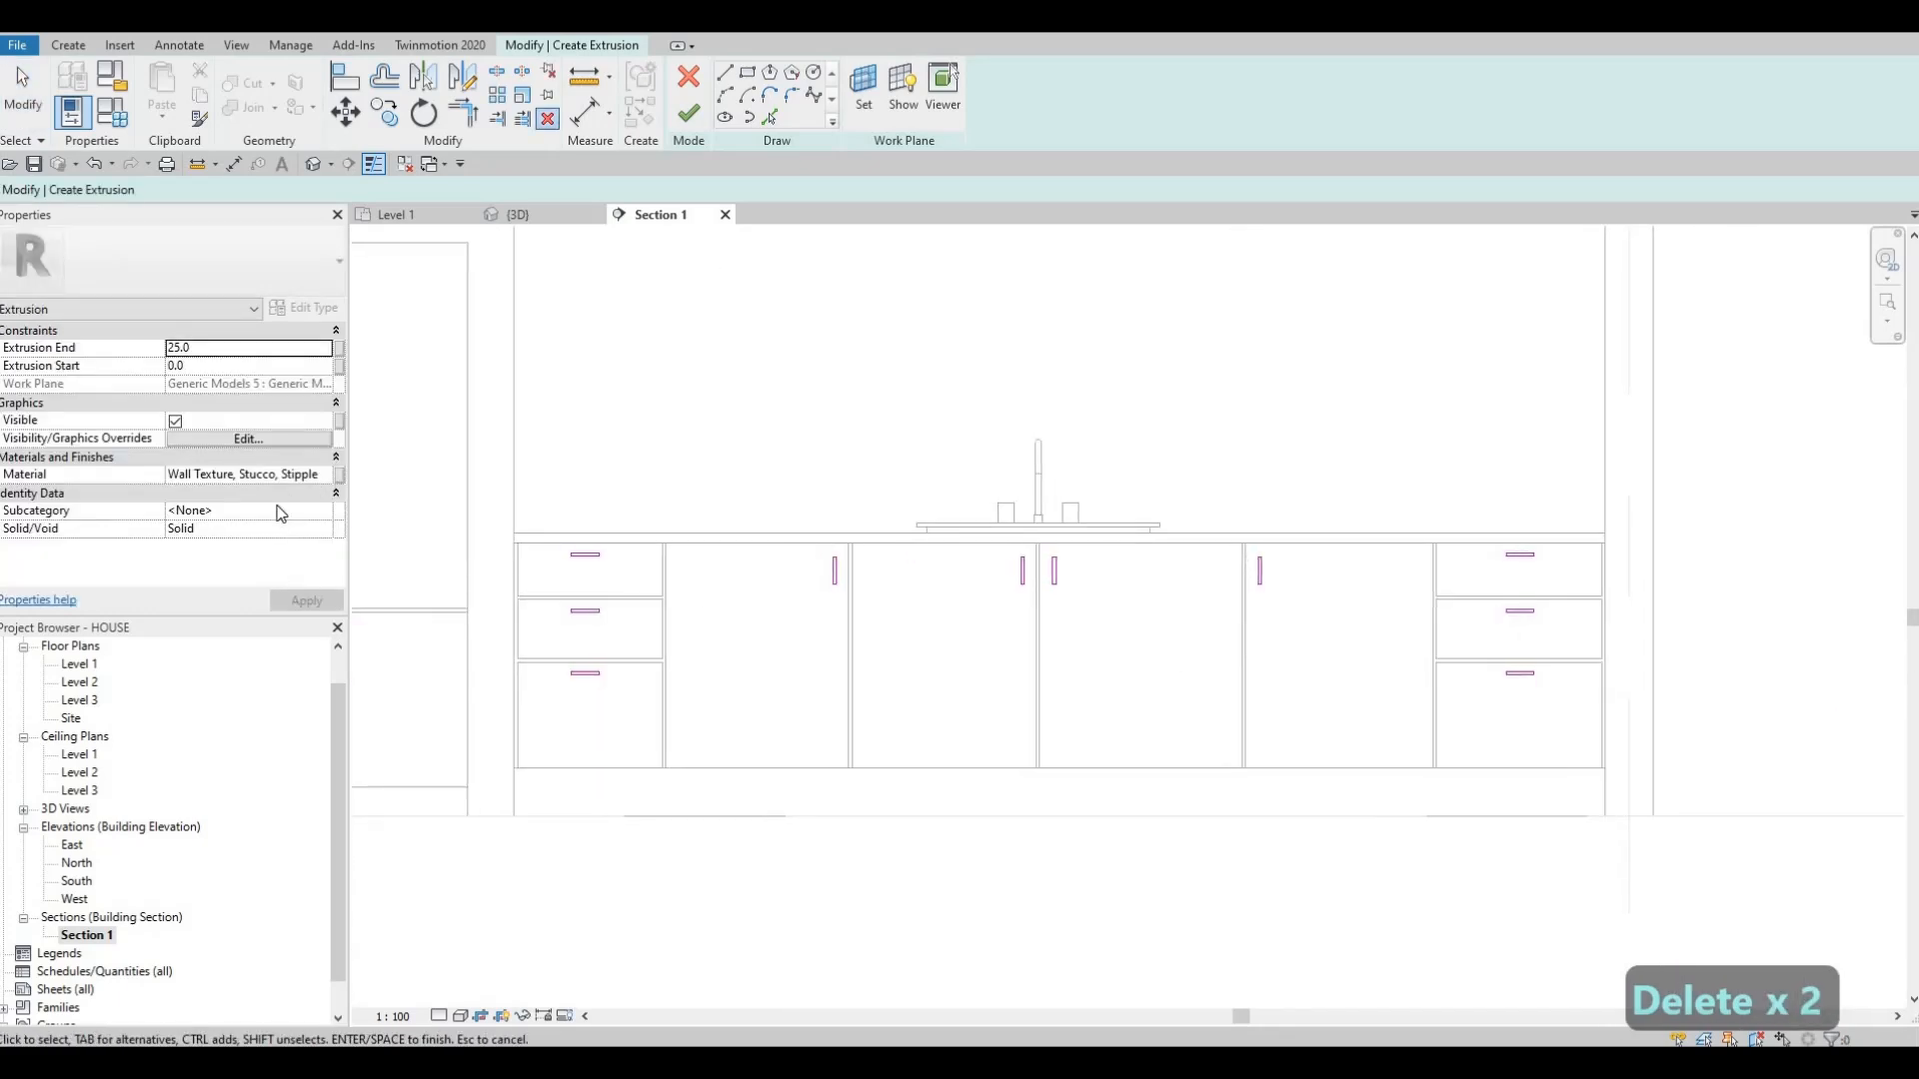
key("Escape")
- Set the handle extrusion's material to Aluminum 3003-H12, added from the Metal category of the AEC Materials library
left_click(320, 476)
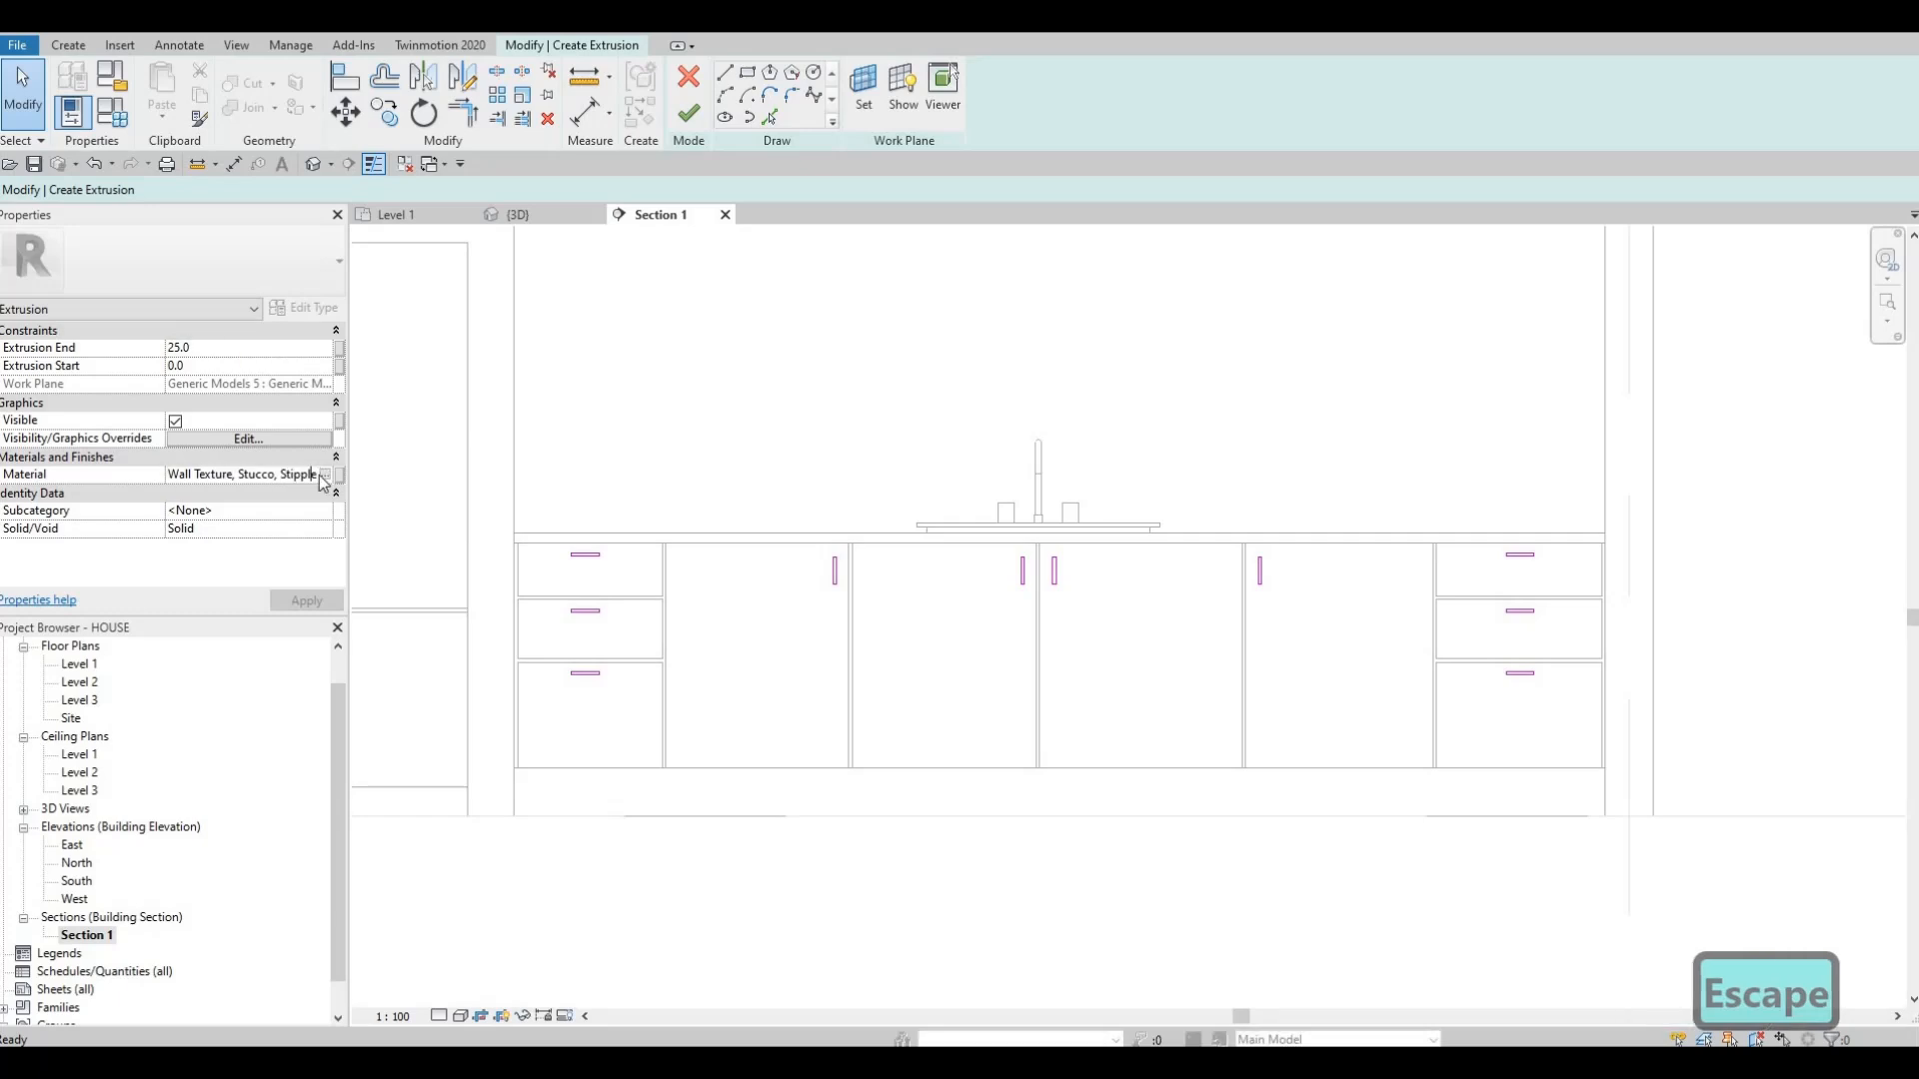
left_click(325, 476)
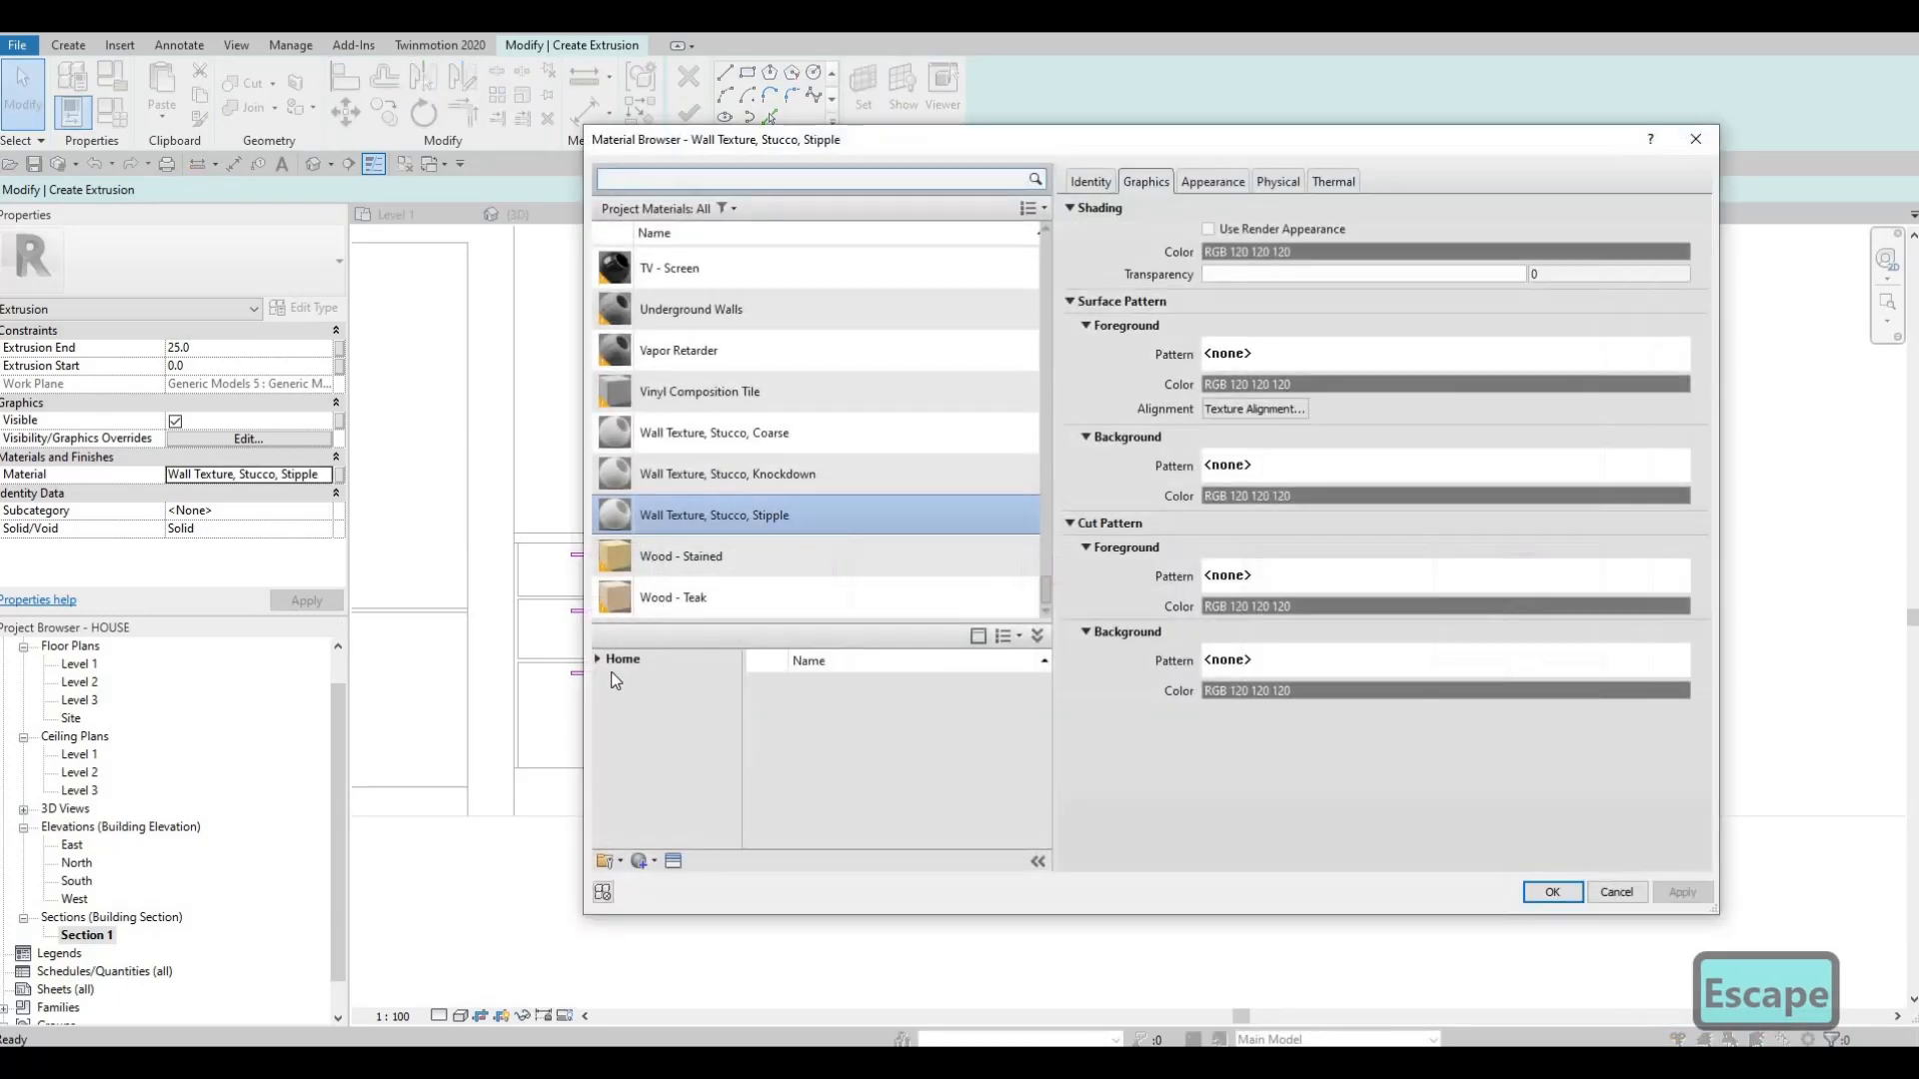
left_click(598, 660)
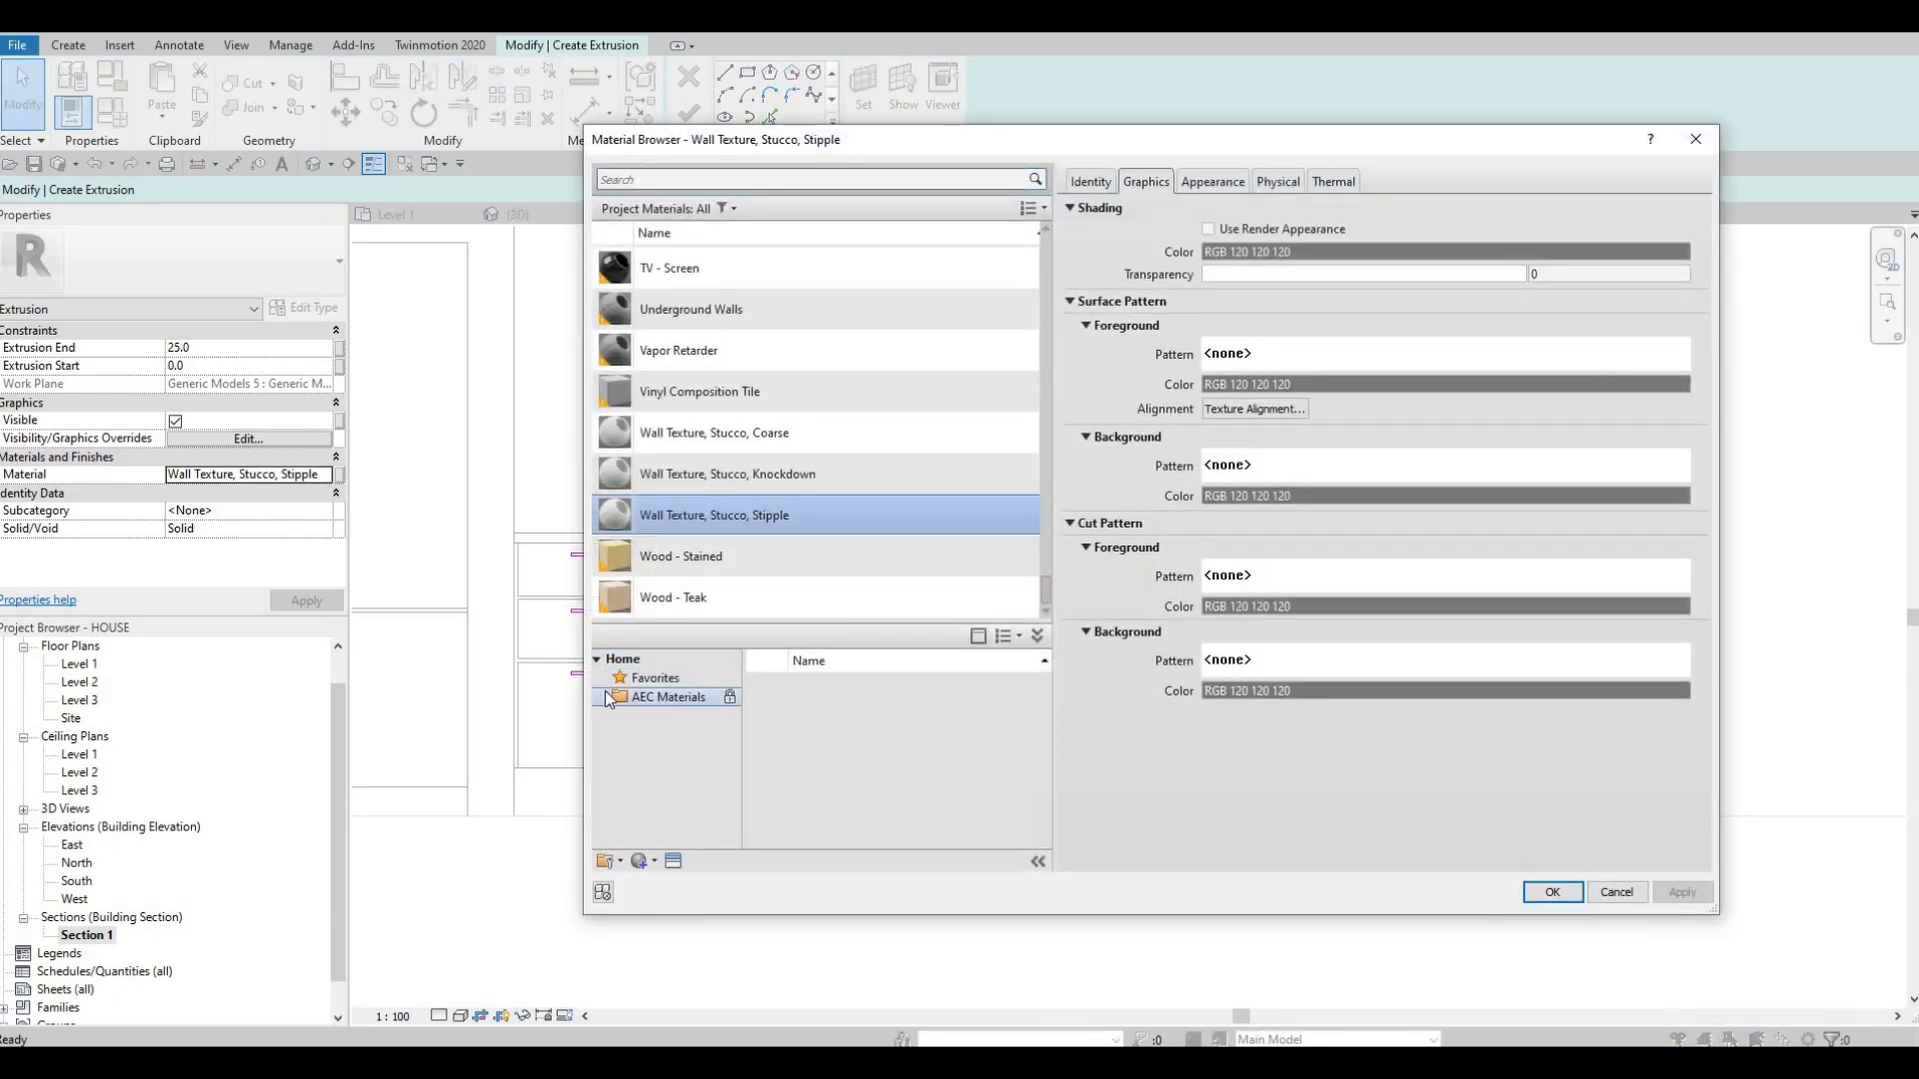
scroll(668, 806, "down", 3)
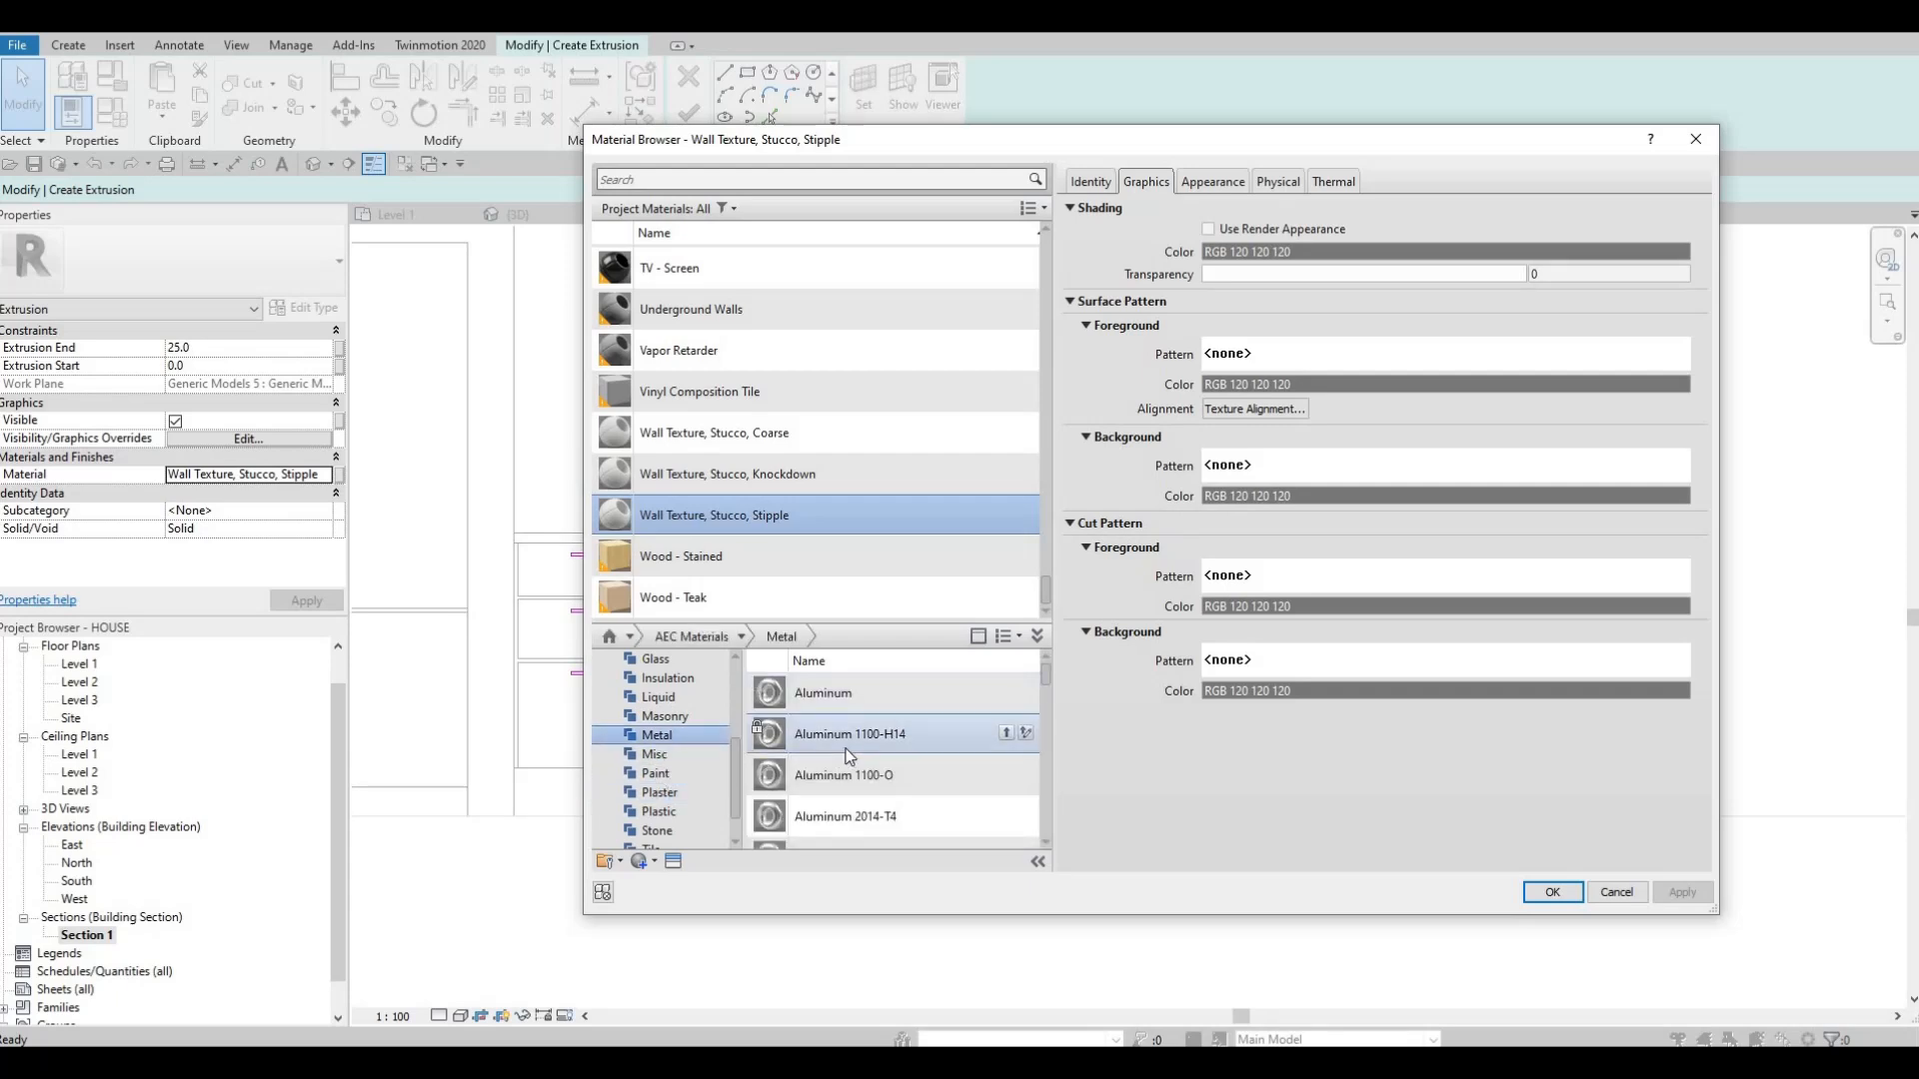
scroll(847, 750, "down", 2)
scroll(872, 788, "down", 3)
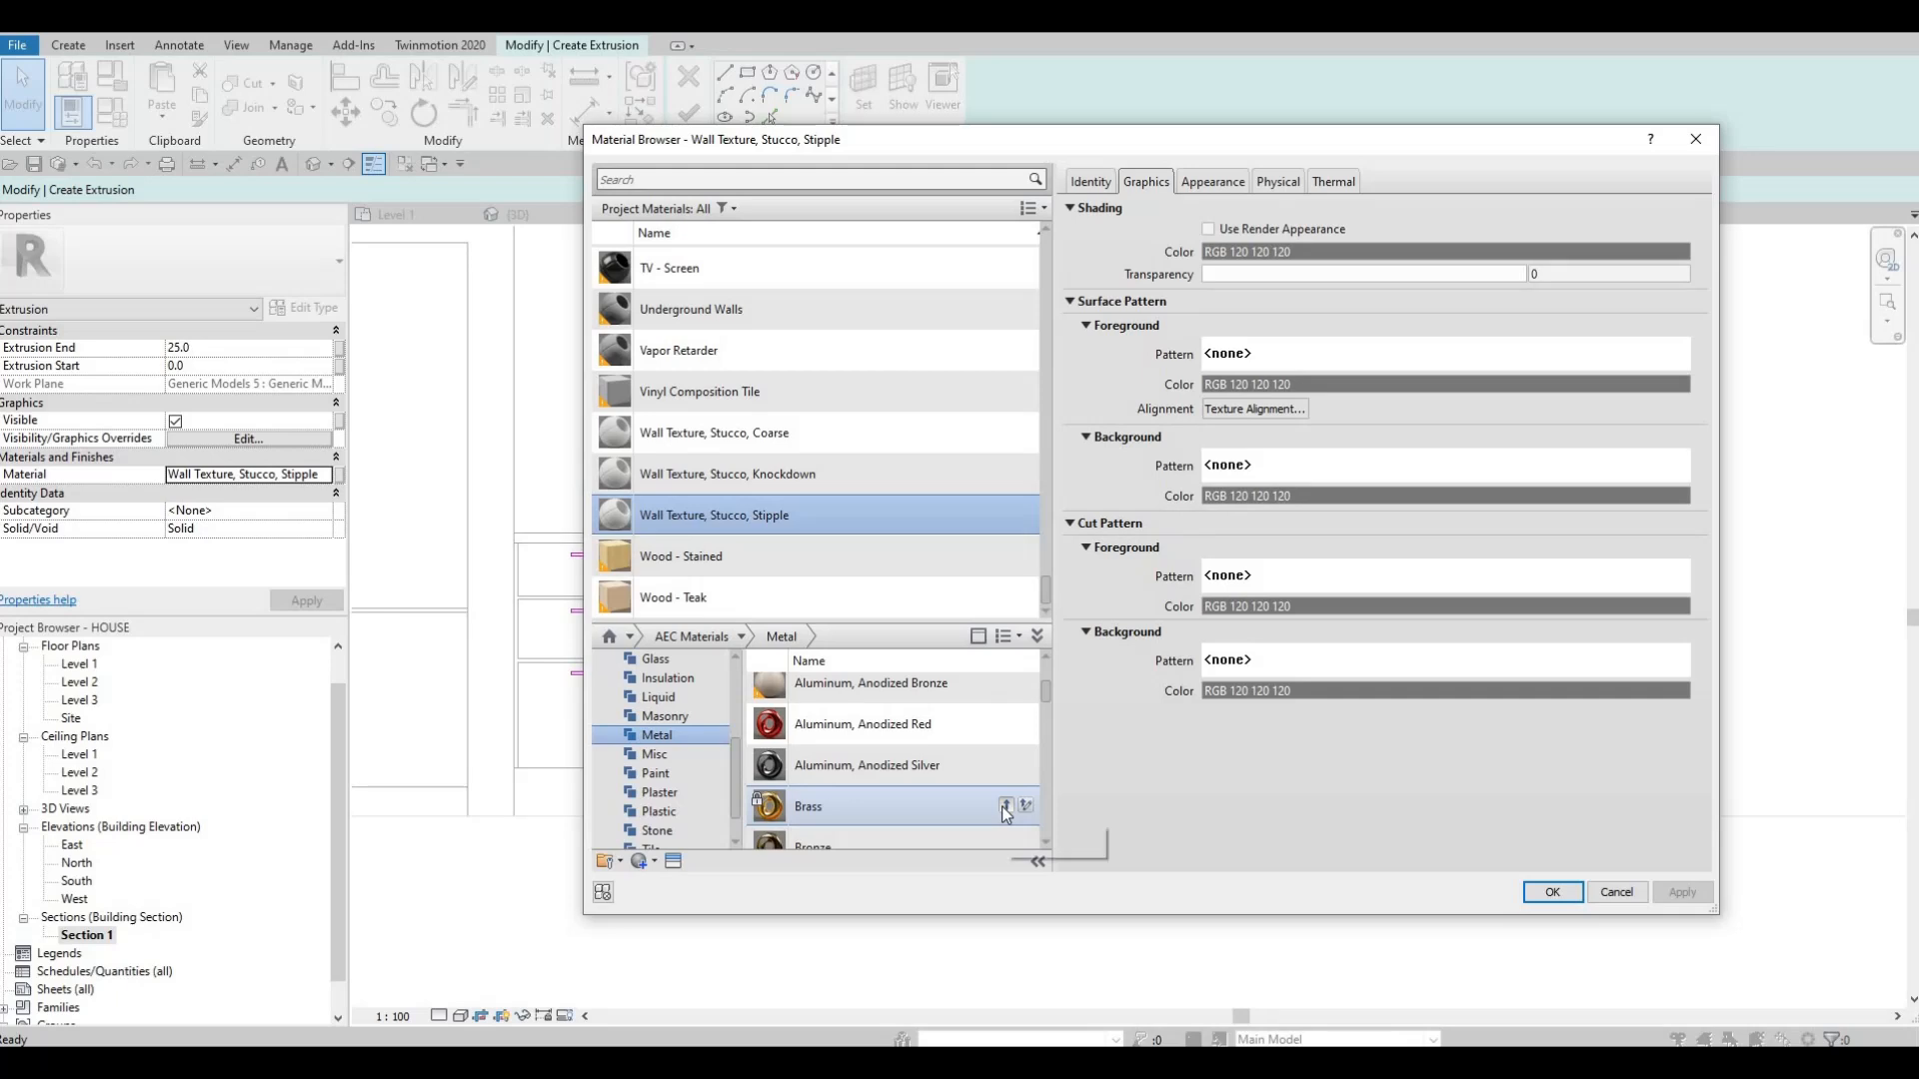
scroll(986, 790, "up", 5)
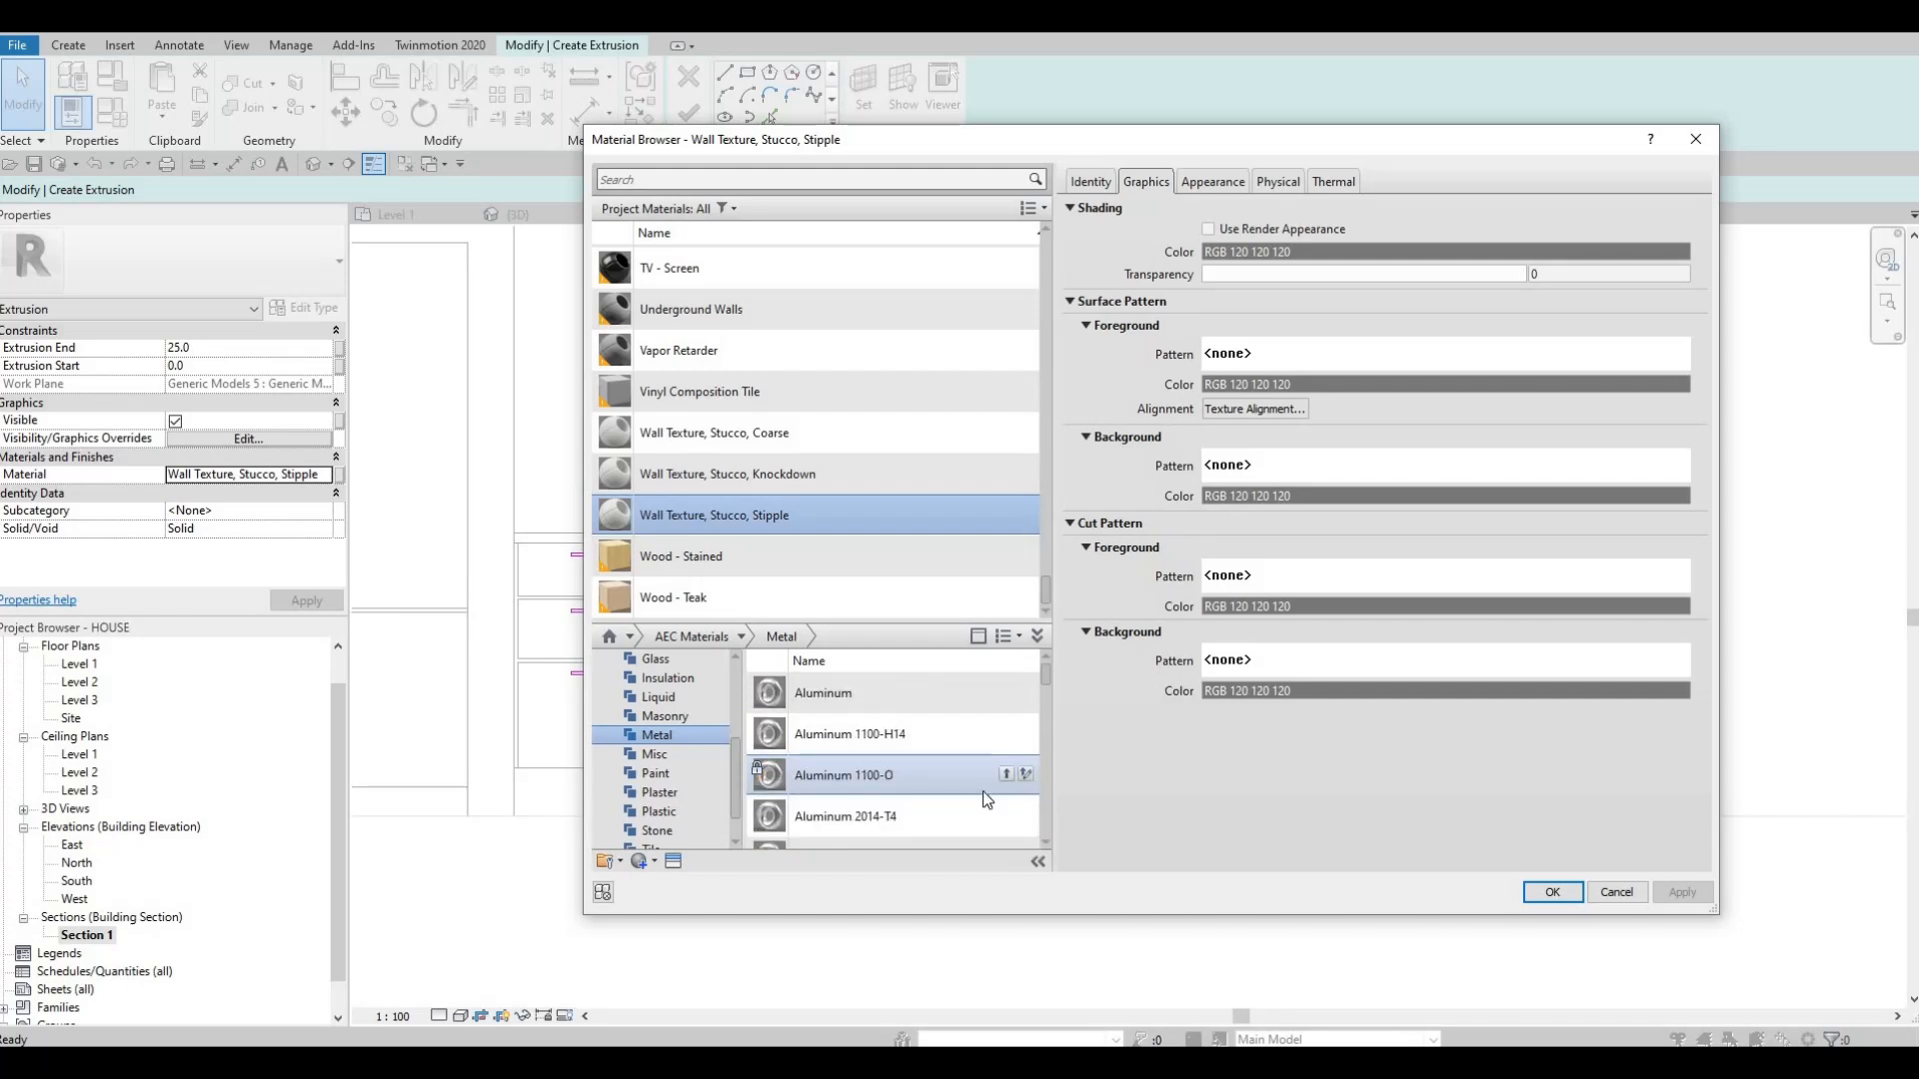
scroll(982, 793, "down", 2)
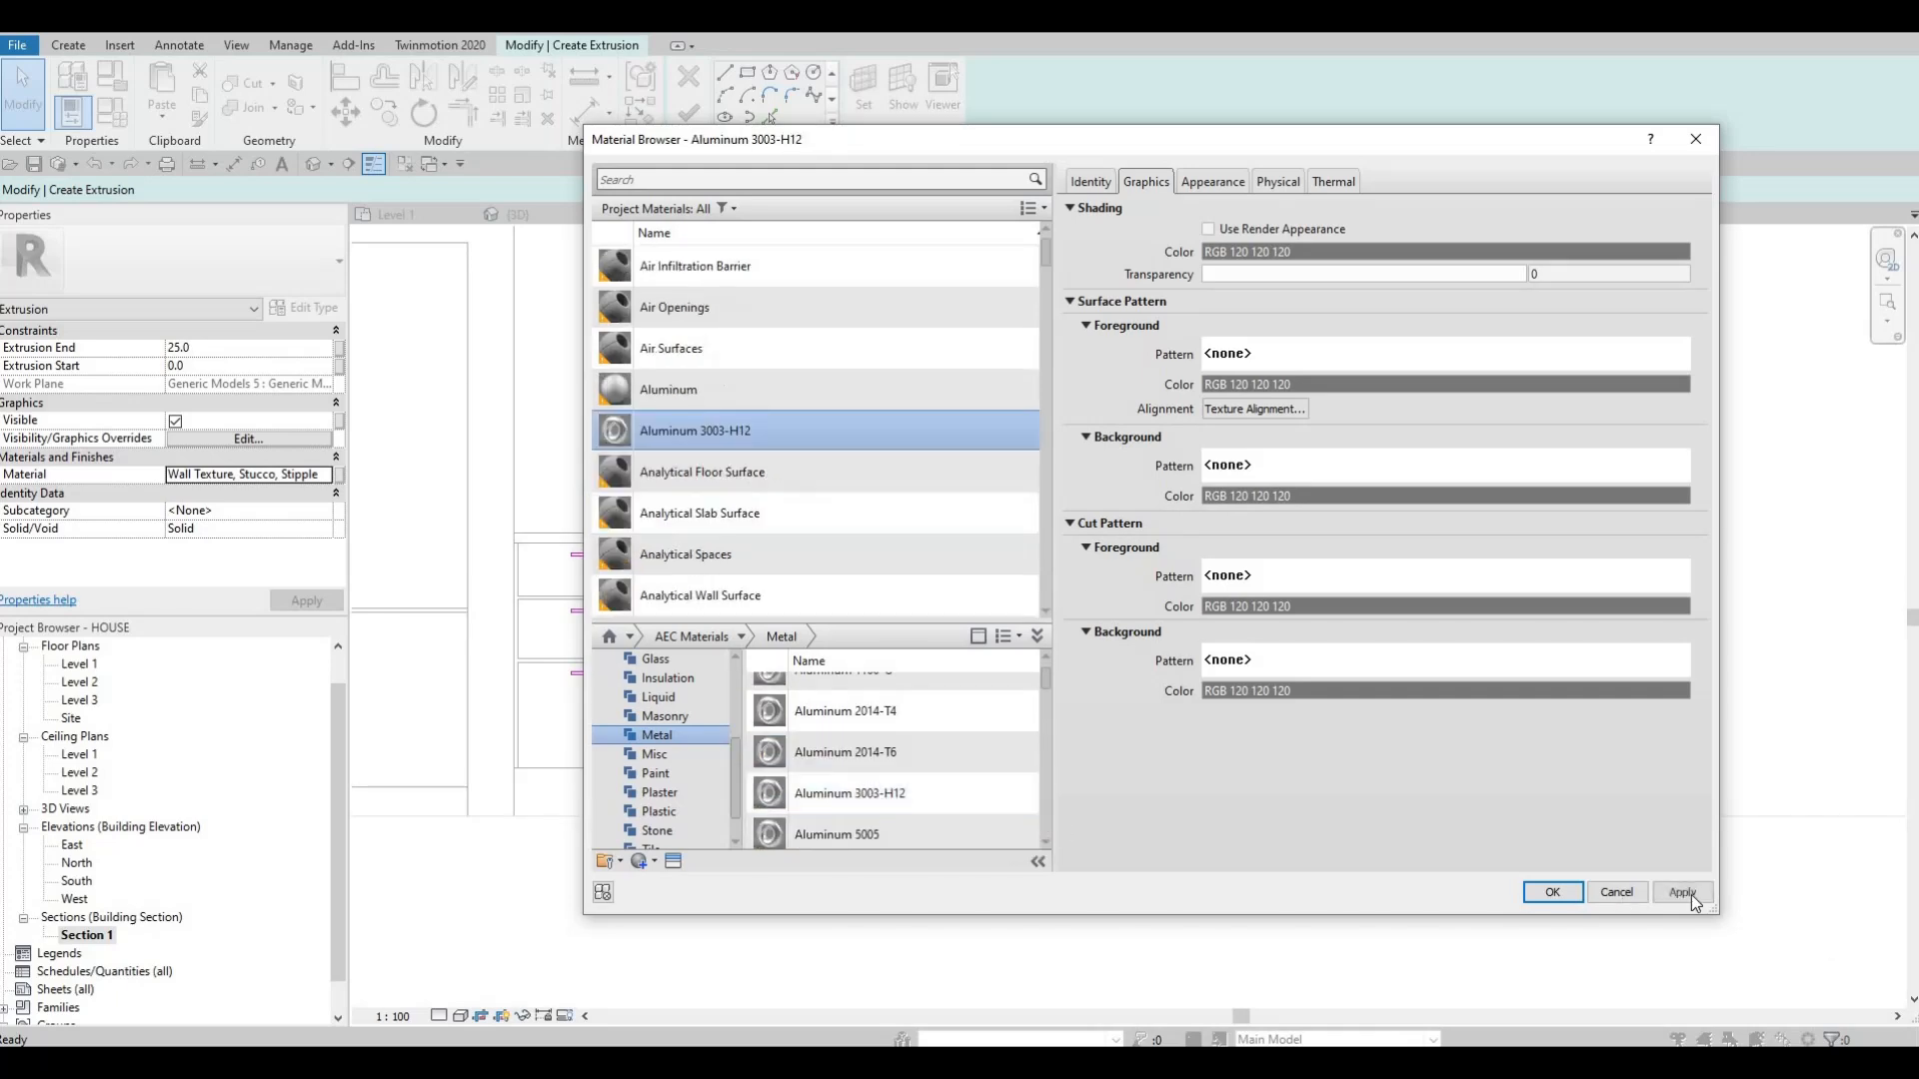
left_click(1552, 893)
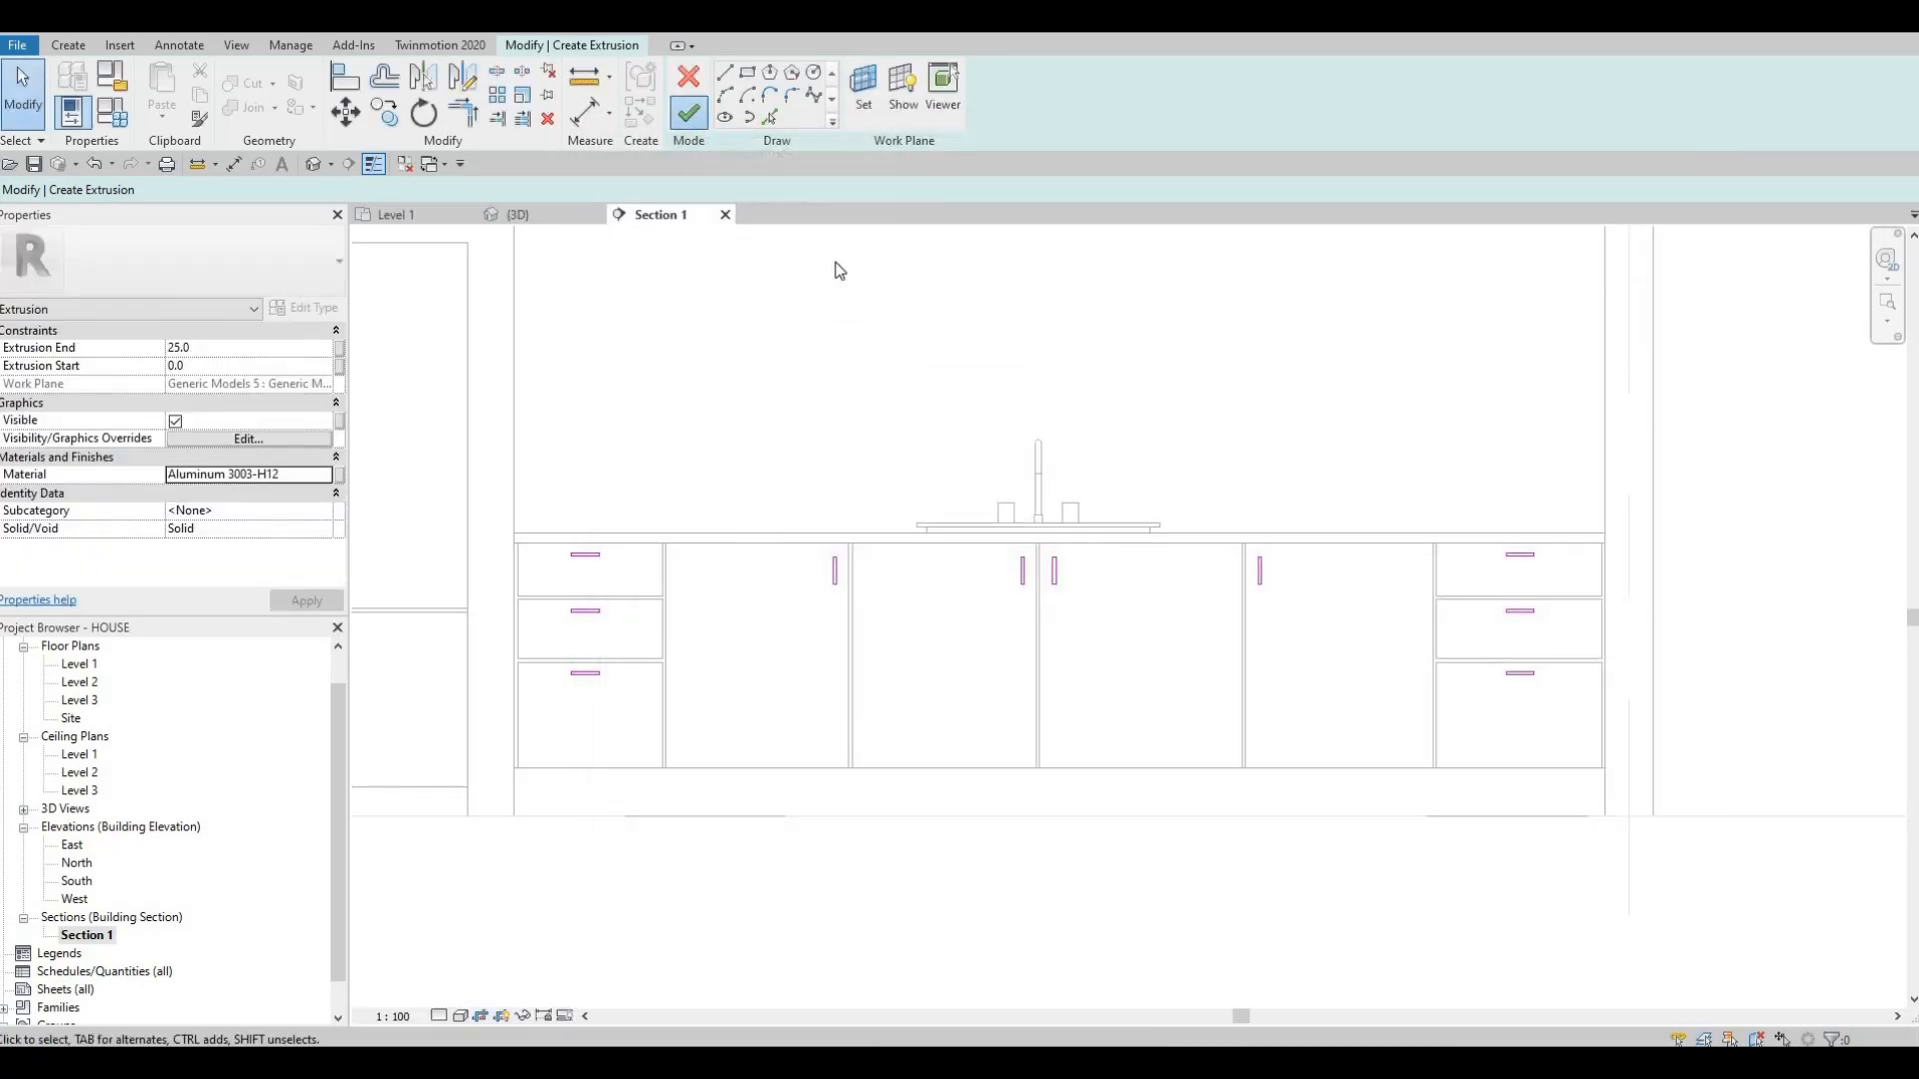
- Finish the handle extrusion and the in-place model, and inspect the cabinet handles in the 3D view
left_click(689, 113)
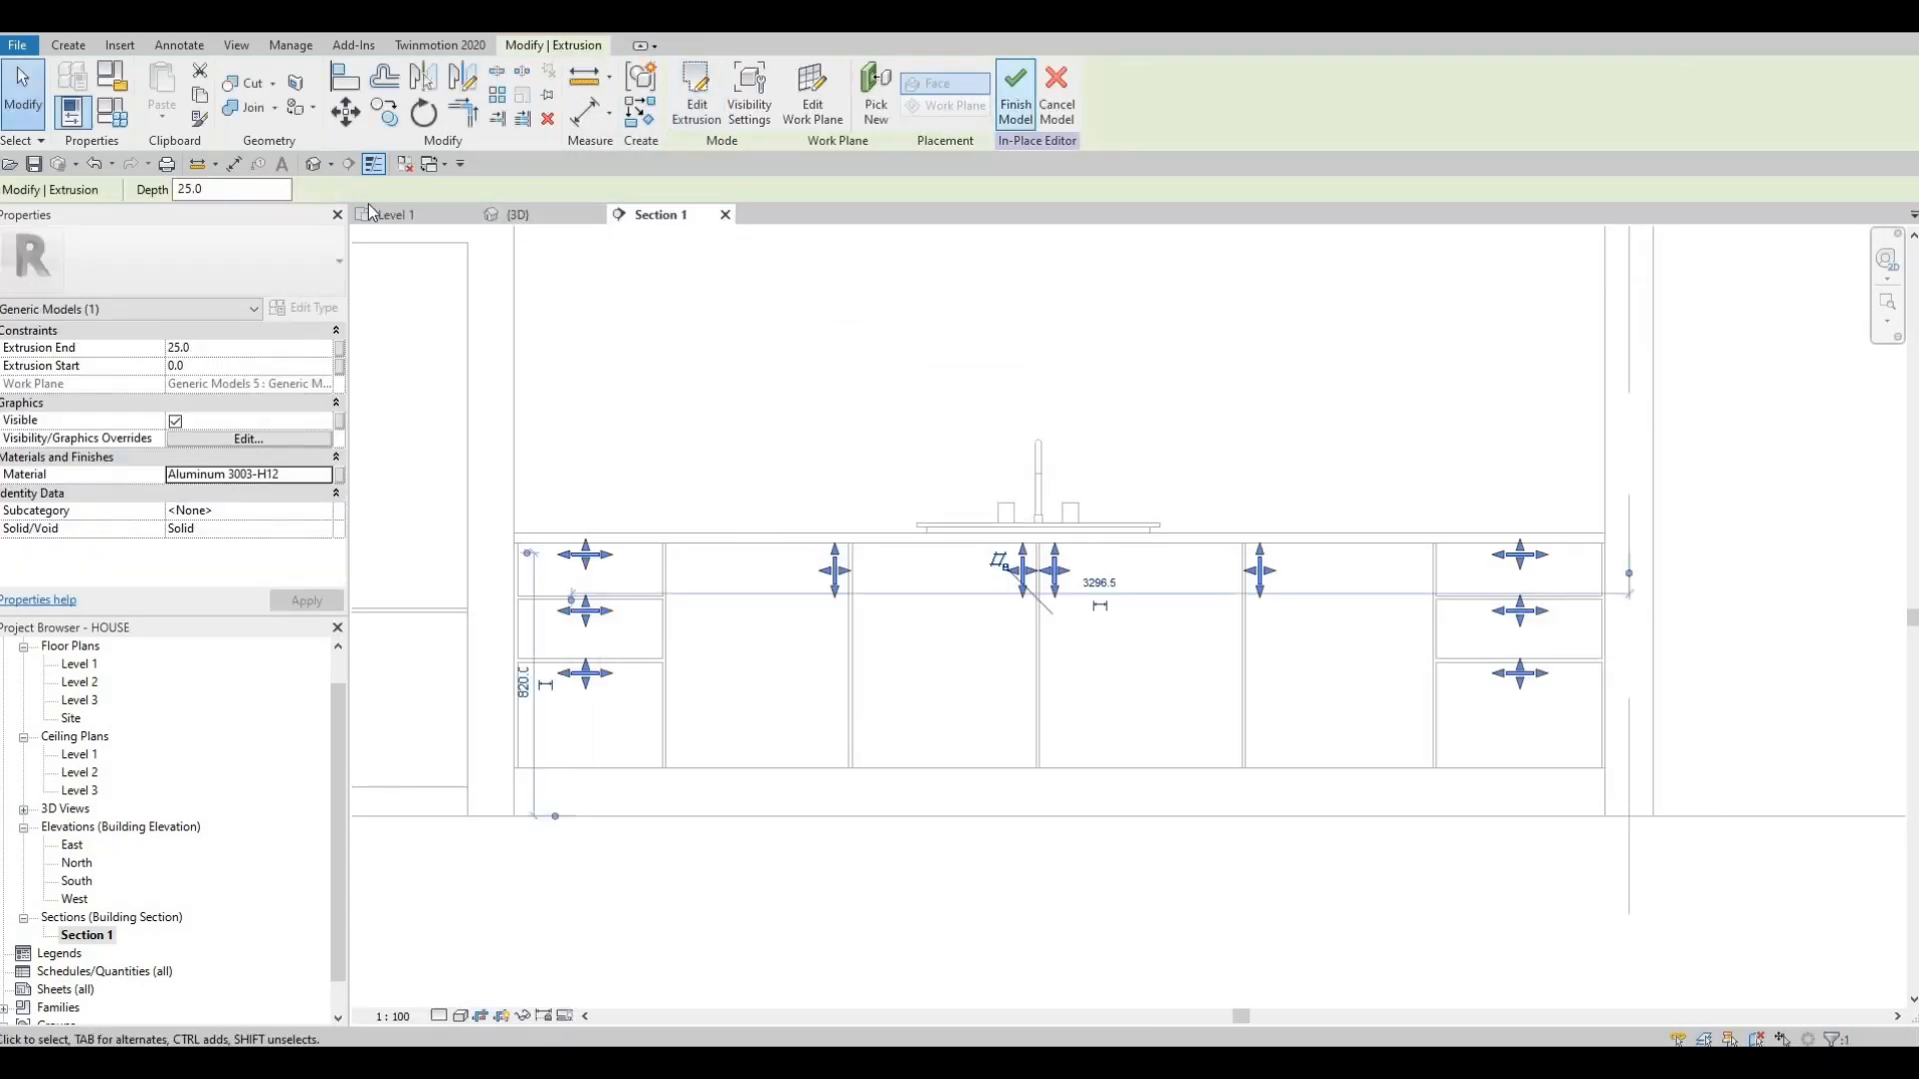
left_click(1015, 94)
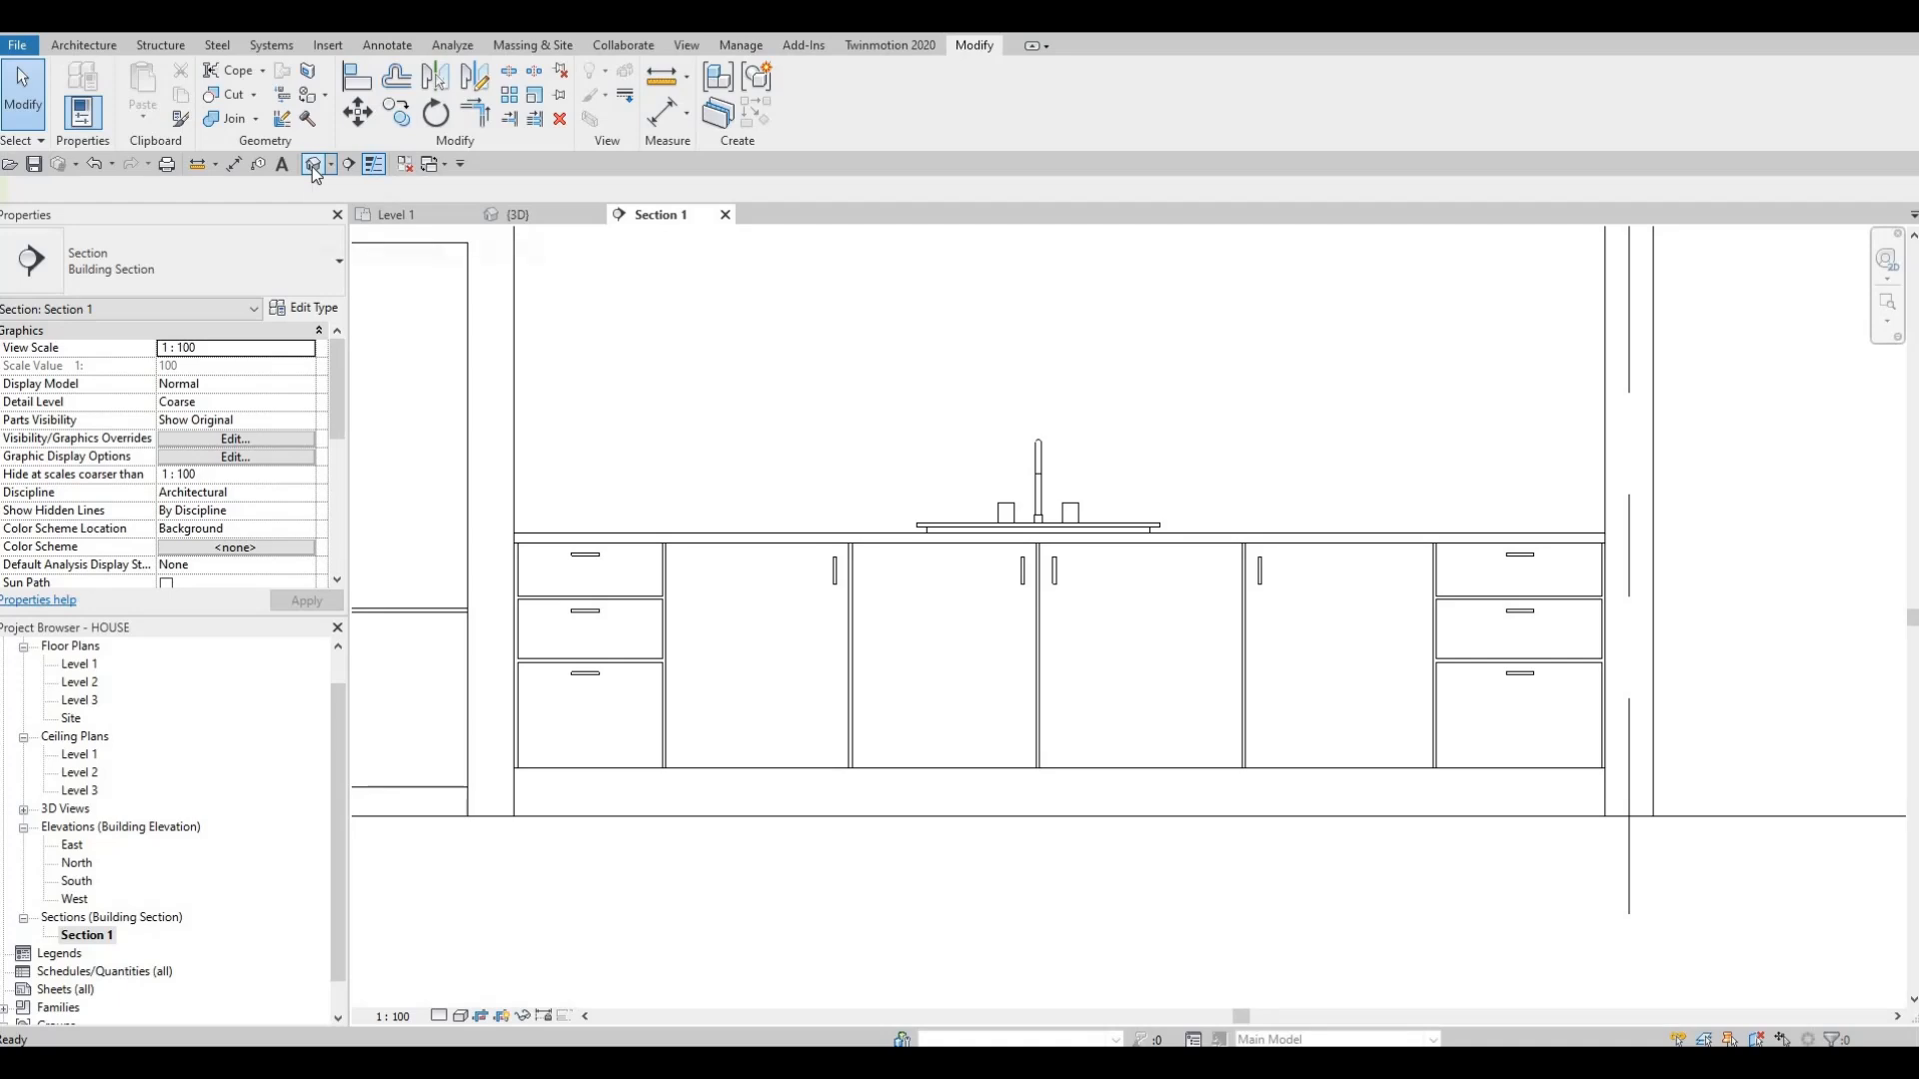
left_click(315, 171)
middle_click_drag(748, 625, 1054, 629, "shift")
scroll(1165, 622, "up", 2)
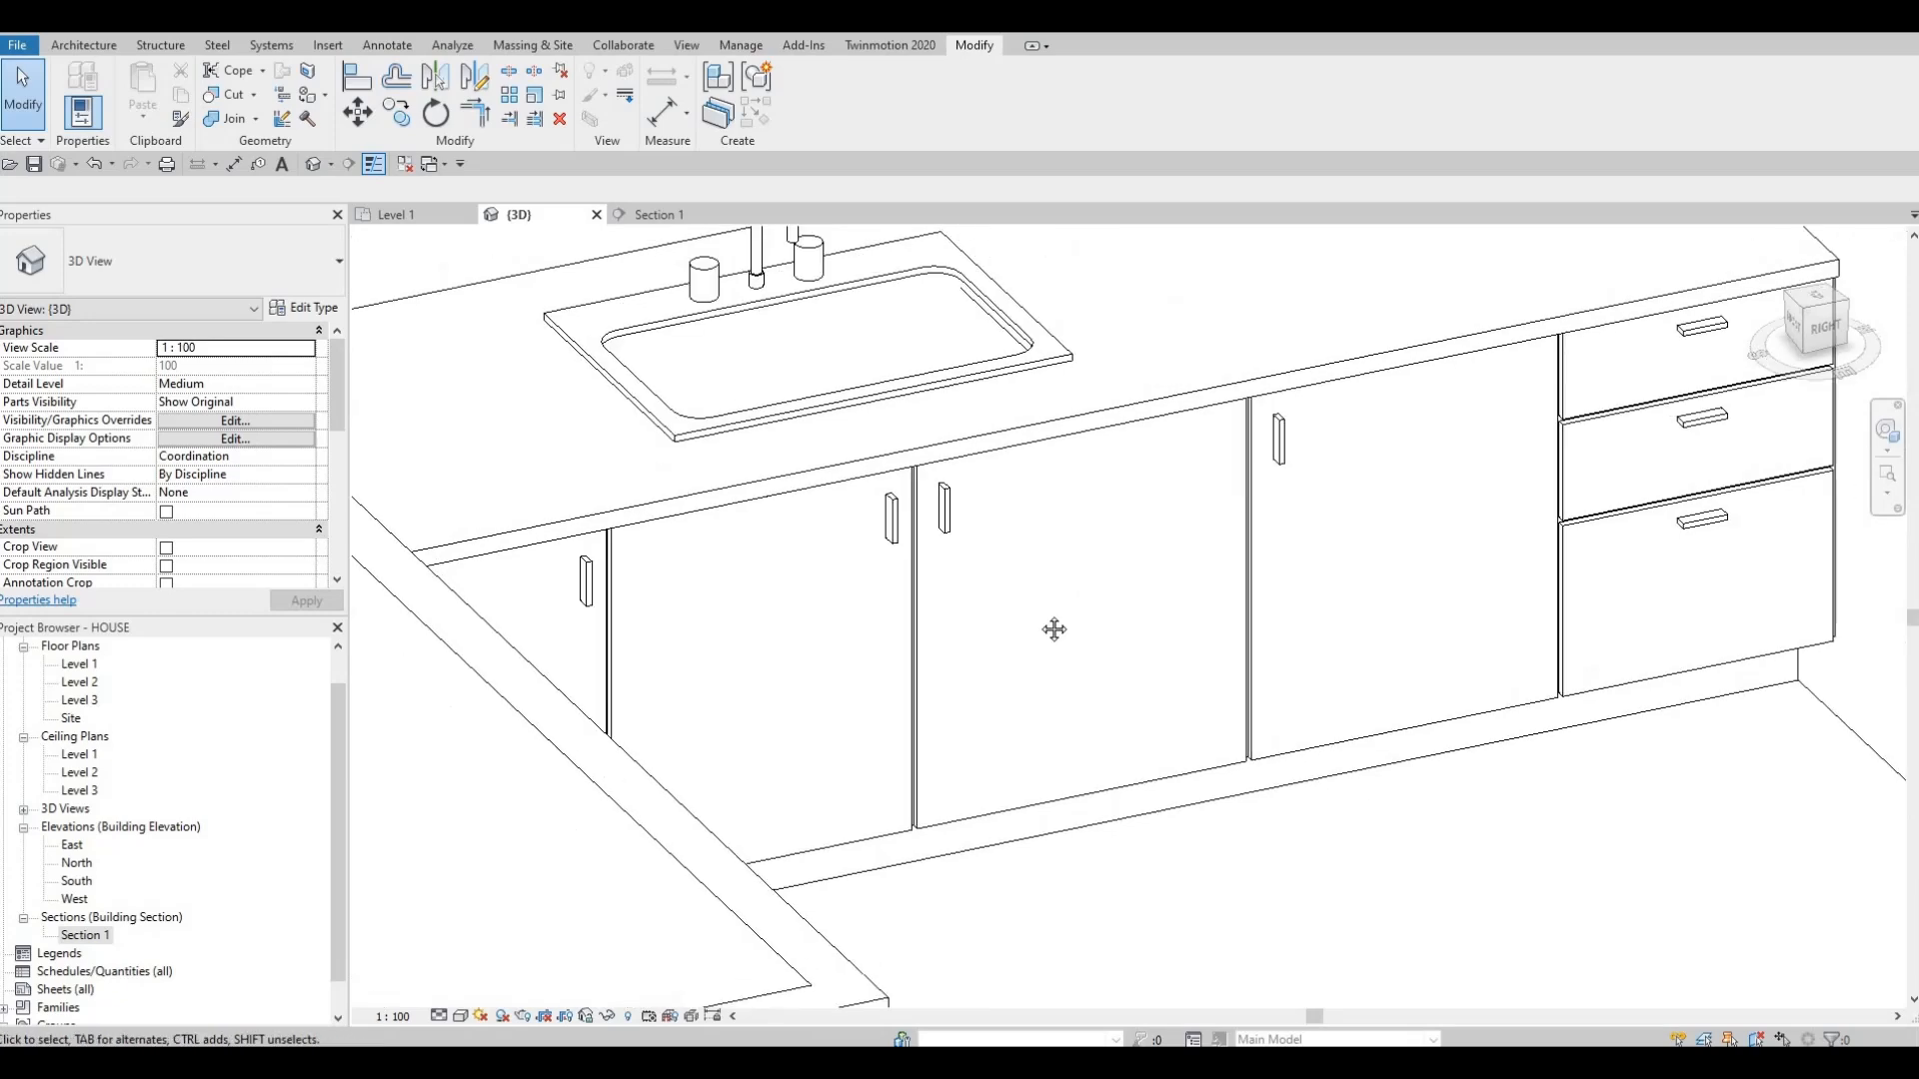
- Edit the lower cabinet handles model in place, set the handles' extrusion end to 20, and finish the model
scroll(1060, 626, "down", 3)
middle_click_drag(1216, 491, 1179, 547)
scroll(1180, 548, "up", 4)
left_click(1179, 548)
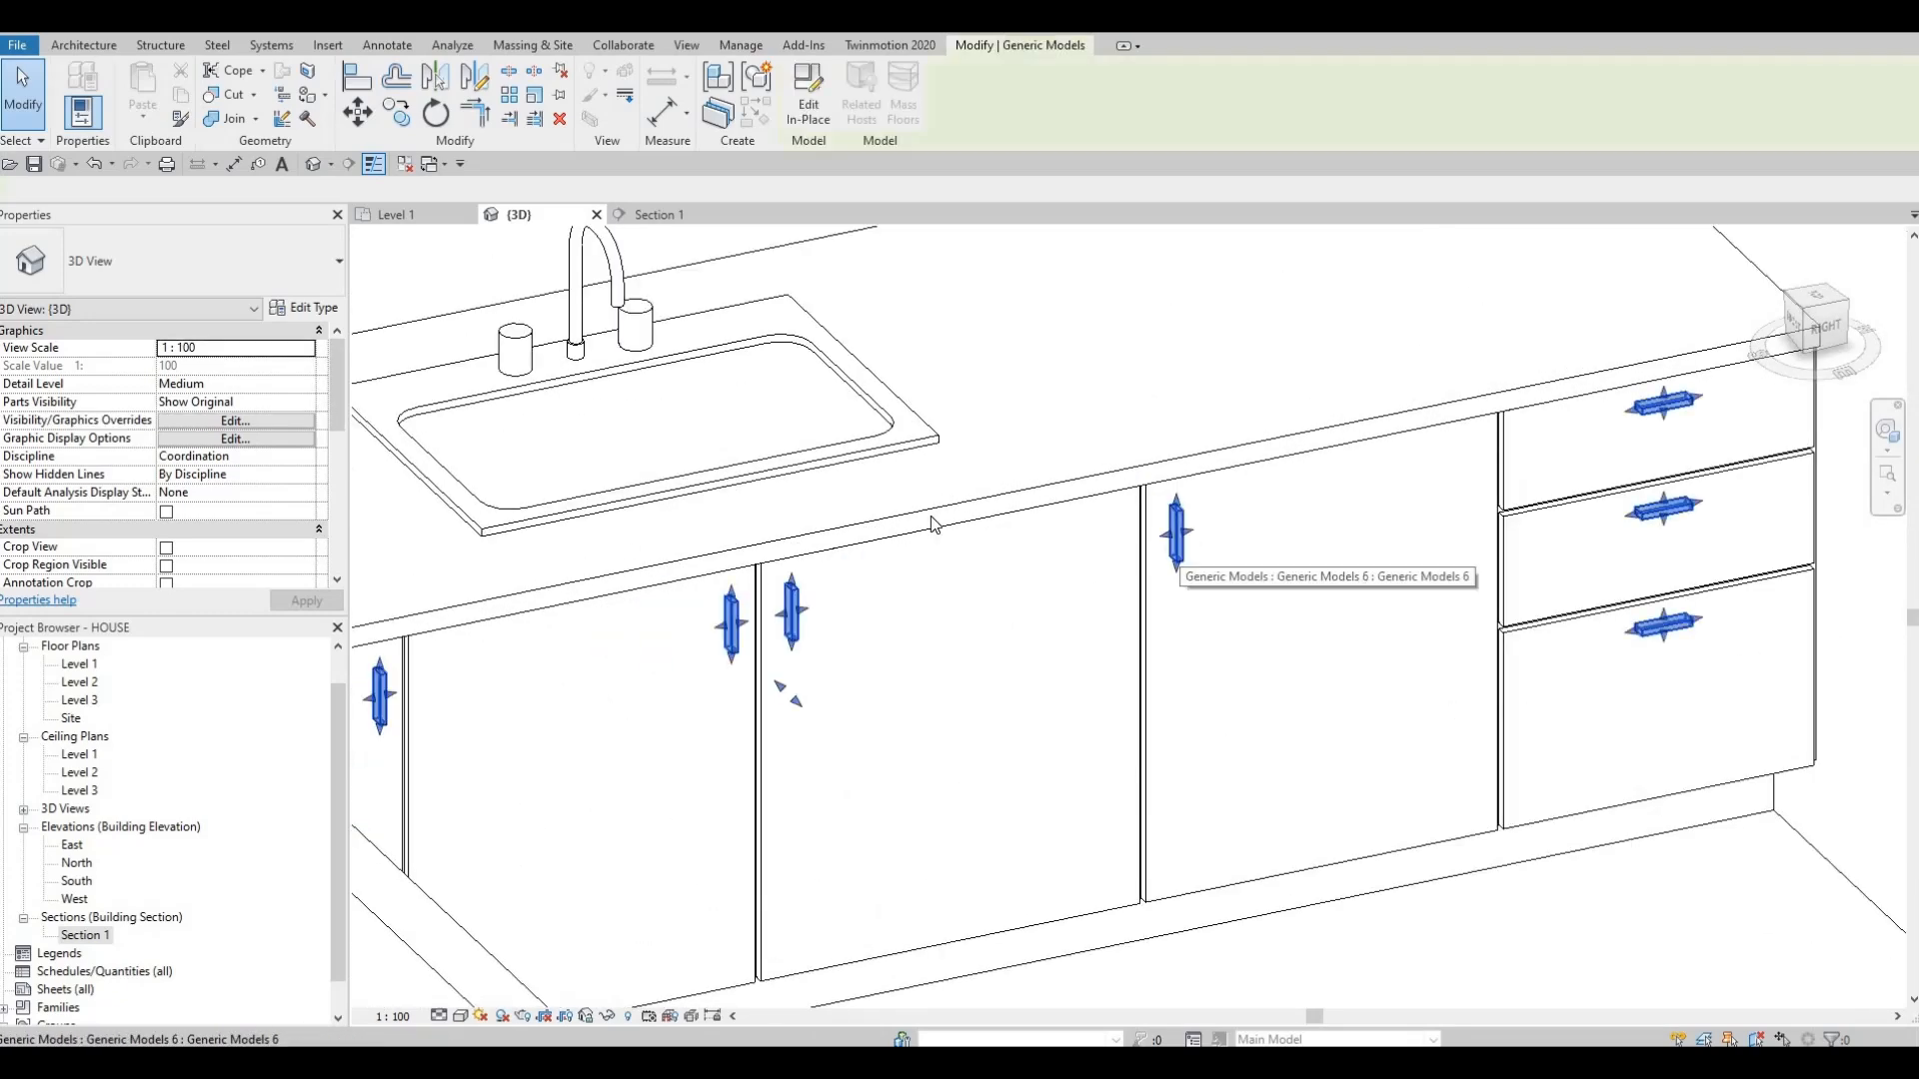
scroll(1199, 561, "up", 3)
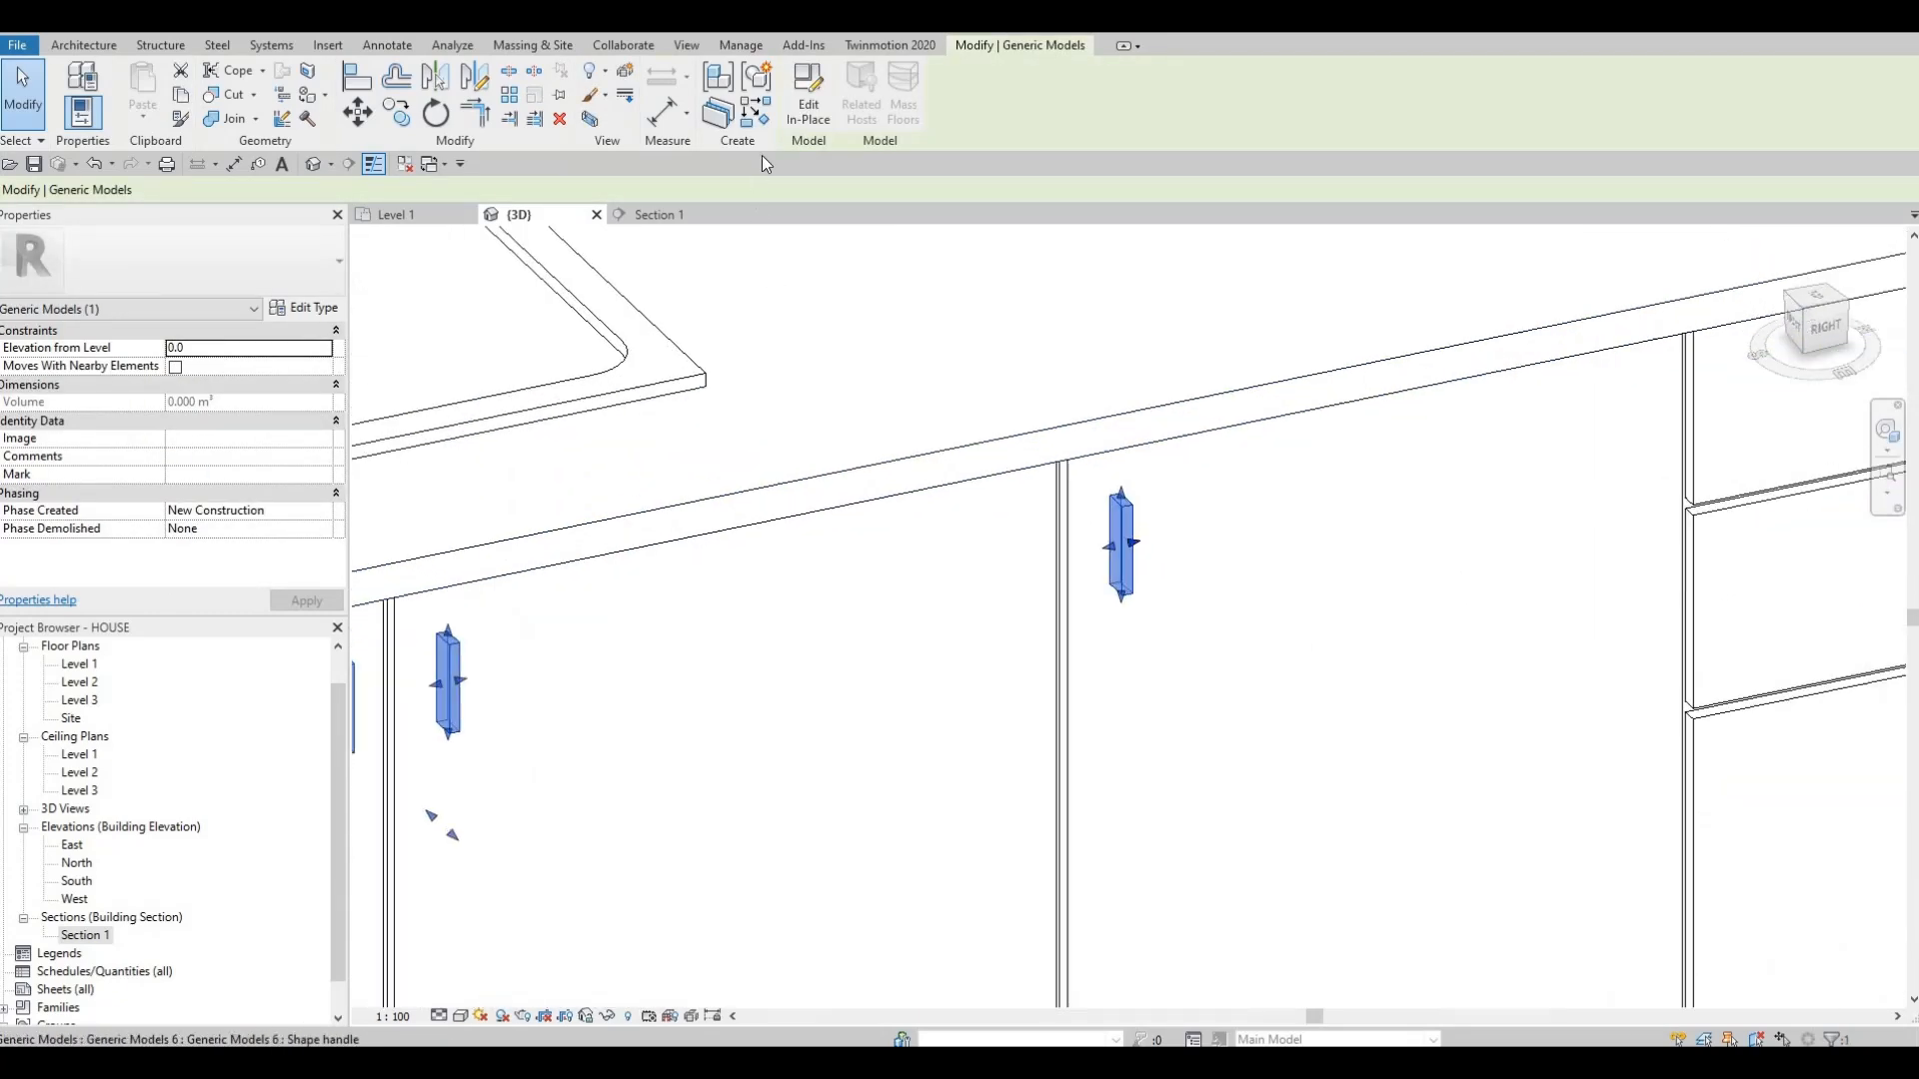
left_click(799, 120)
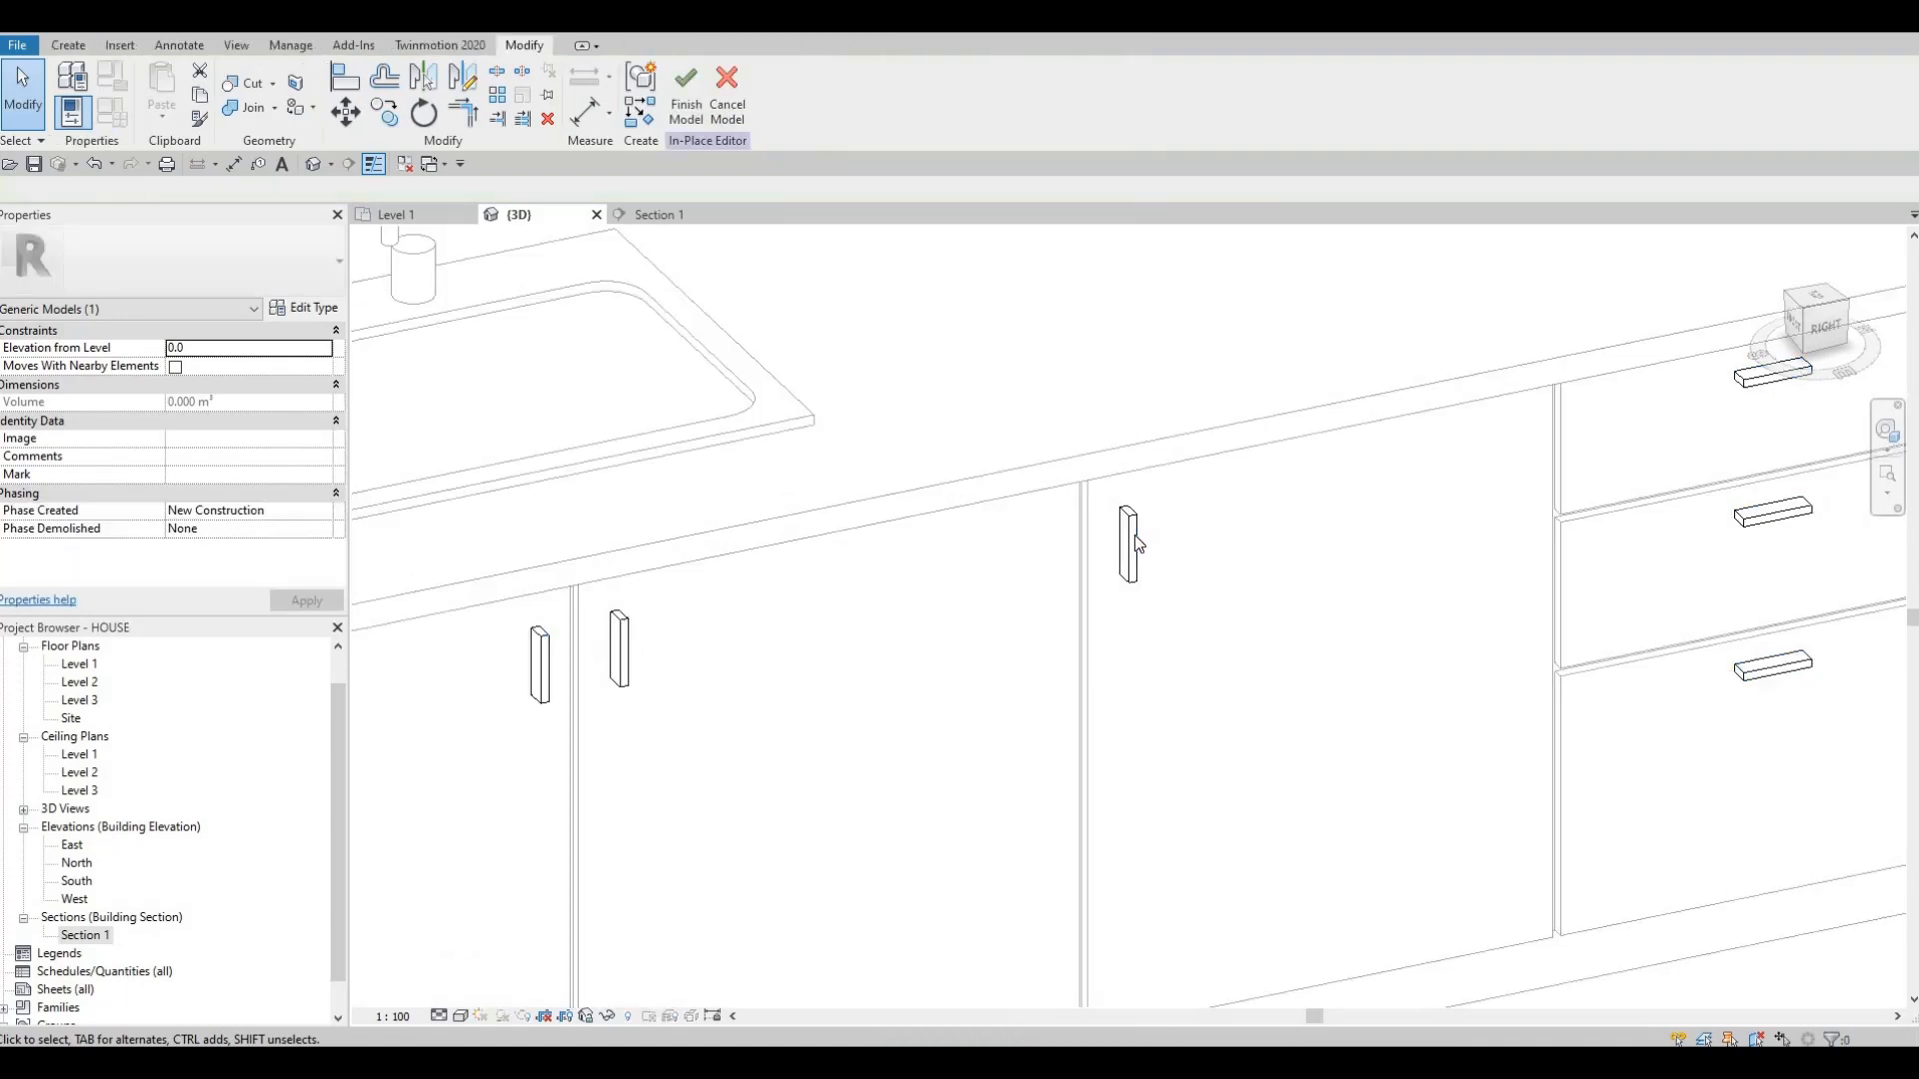
left_click(540, 665)
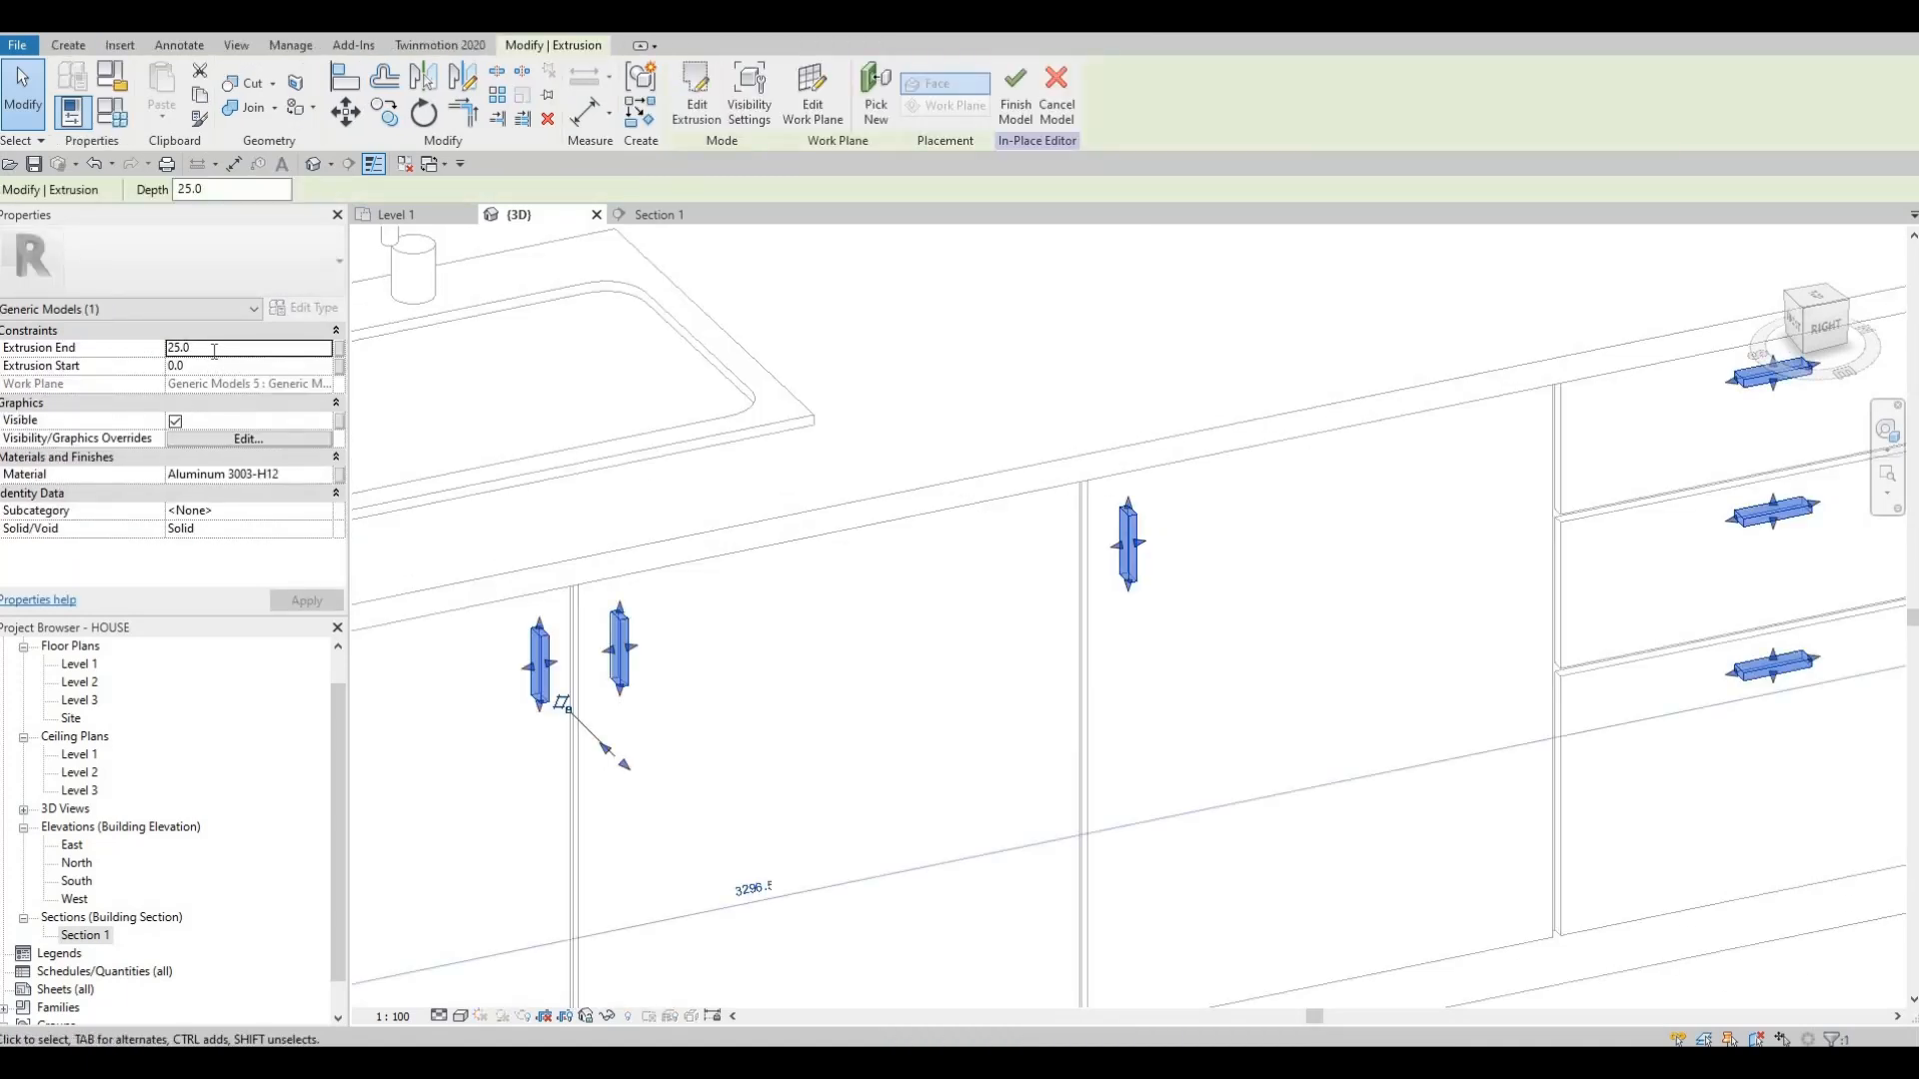
left_click(214, 348)
type("20")
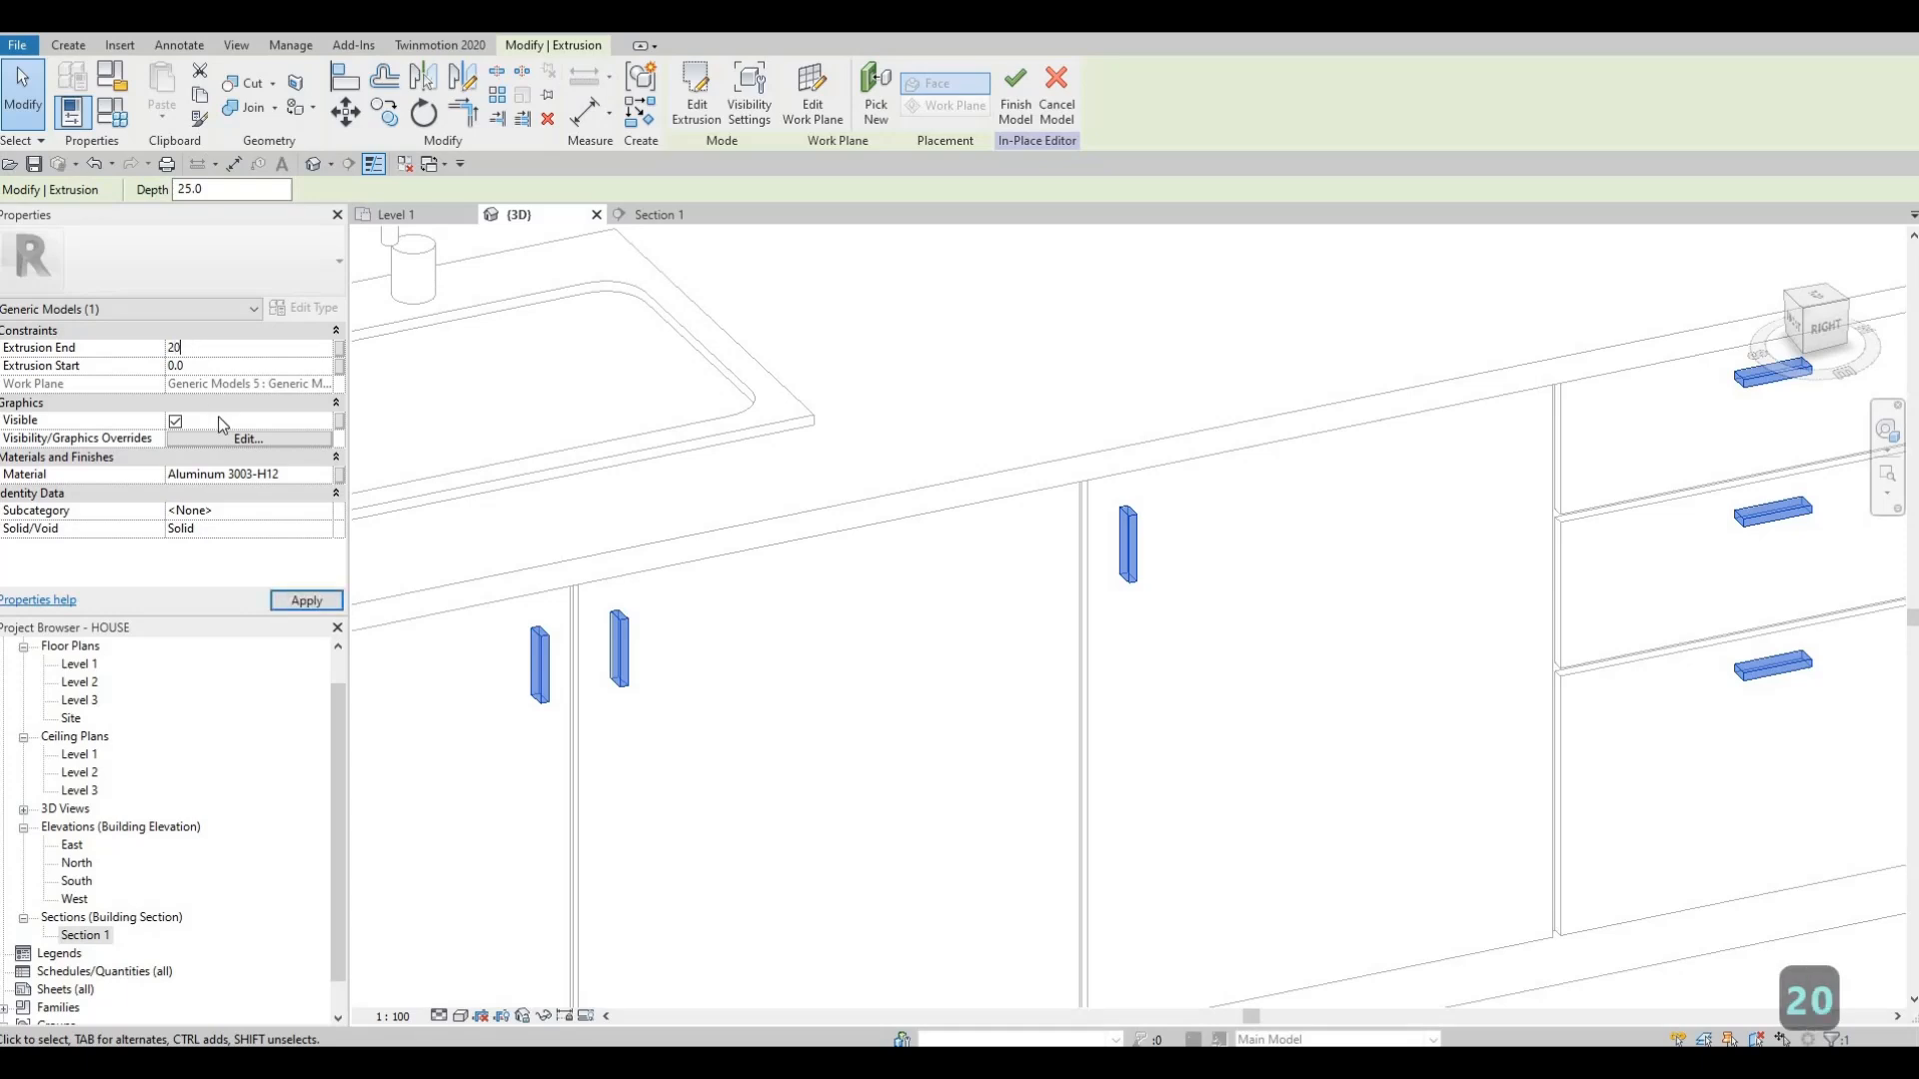
left_click(306, 598)
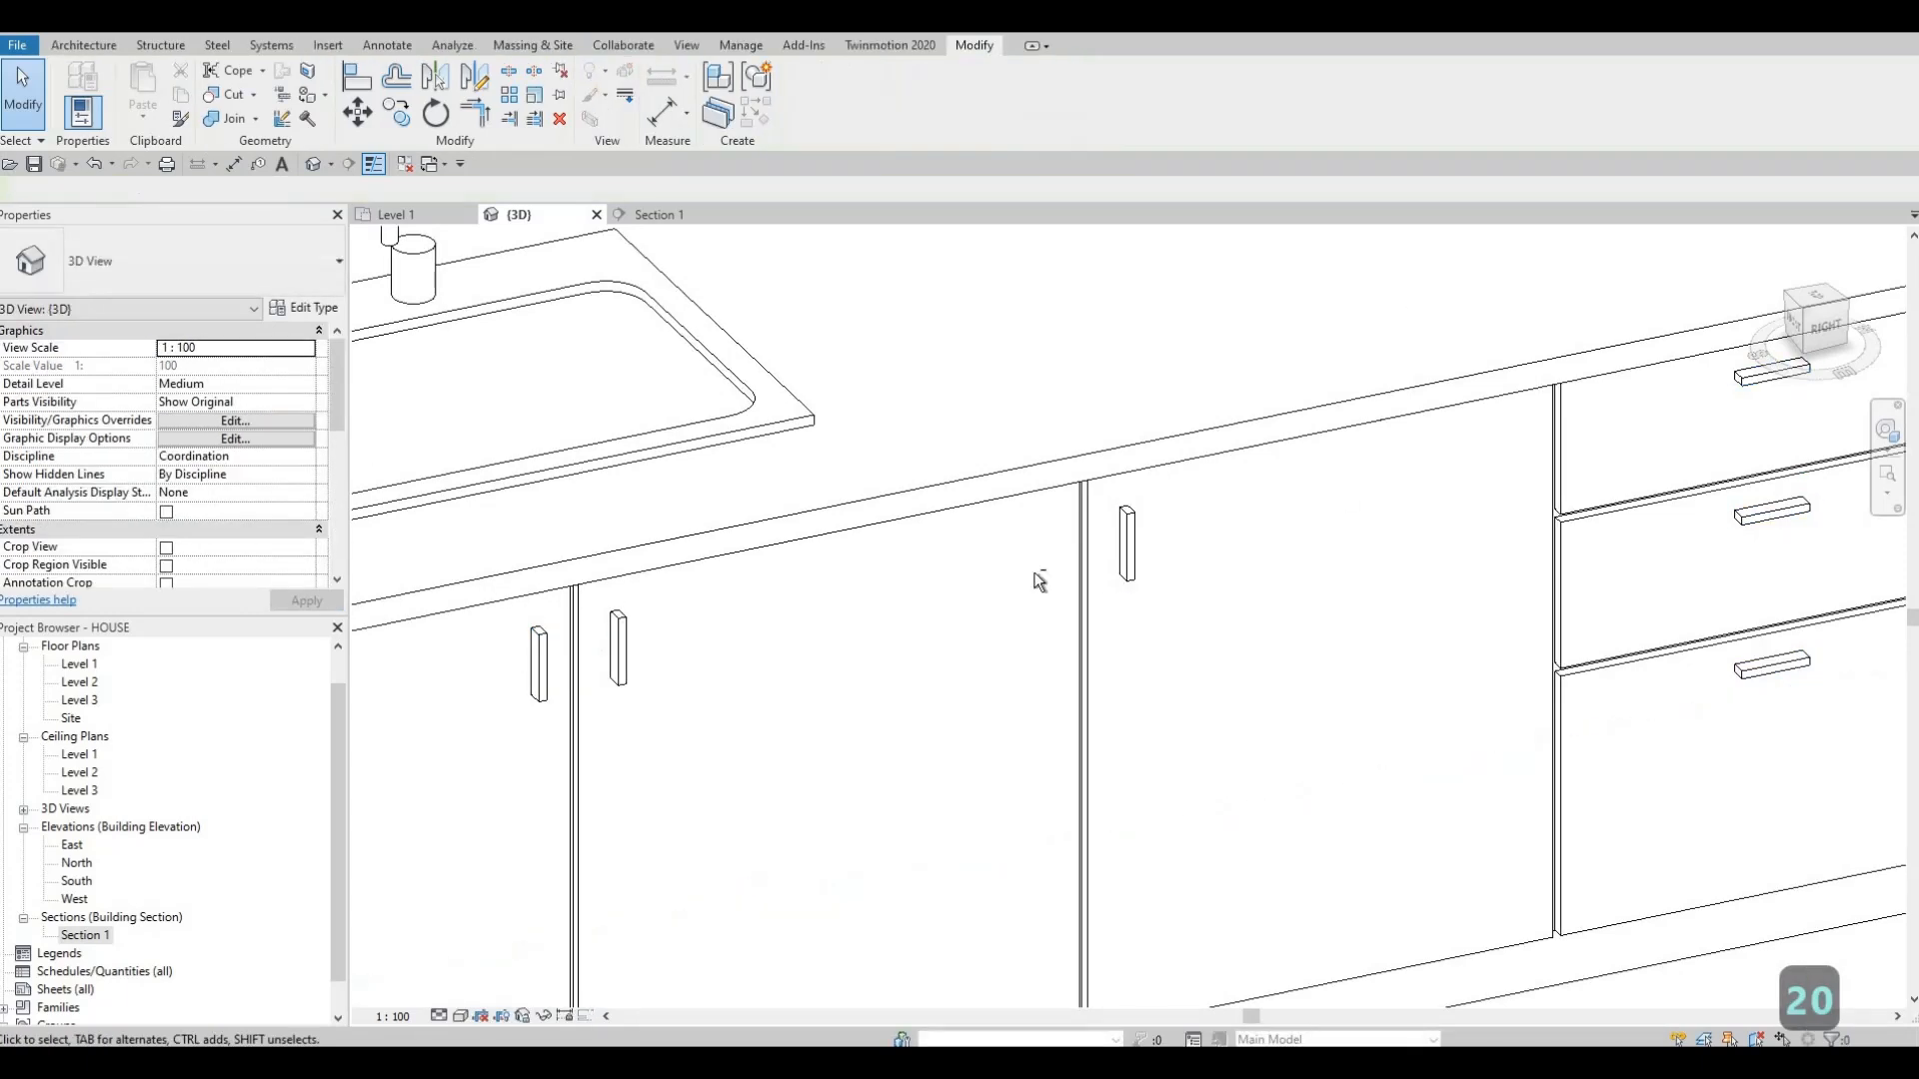
- Inspect the edited handles in 3D and open Section 1 to view the kitchen's lower and upper cabinets
scroll(897, 508, "up", 5)
scroll(934, 540, "down", 5)
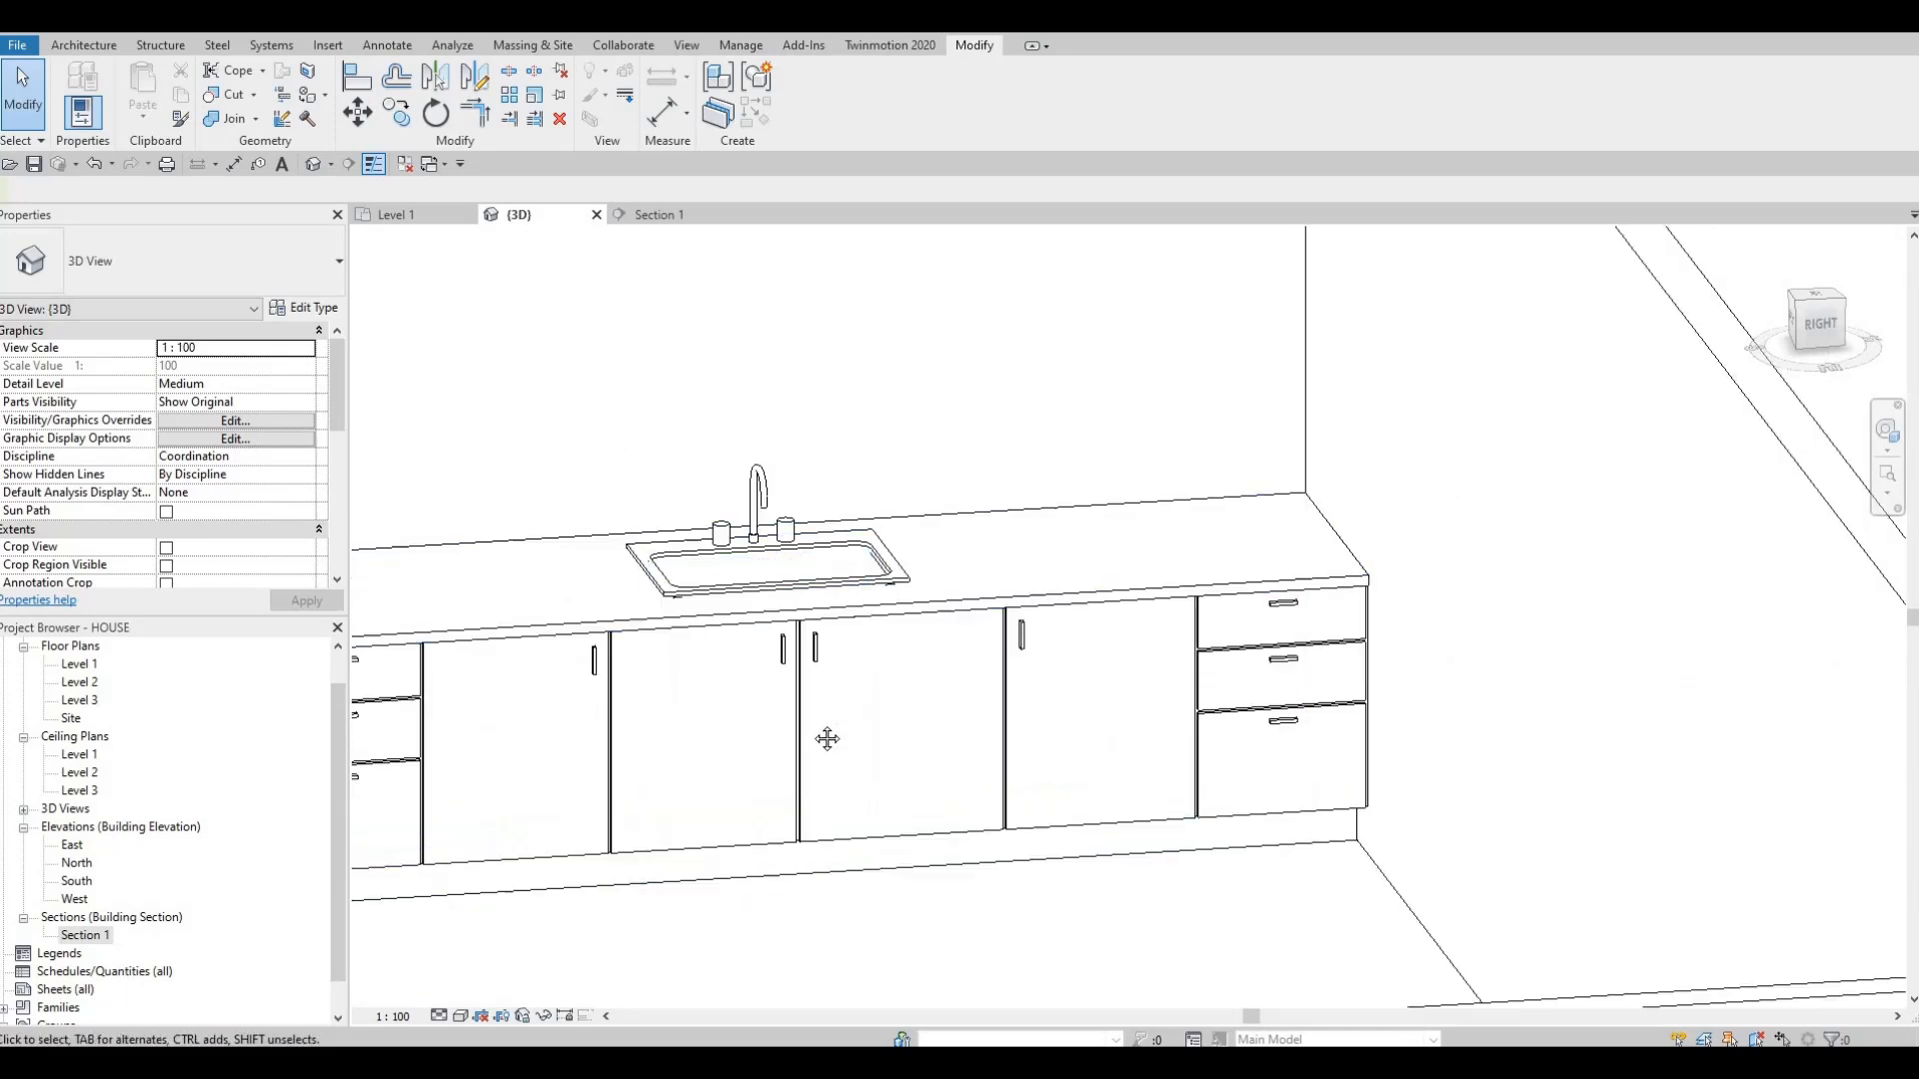
middle_click_drag(827, 737, 841, 789)
scroll(840, 789, "up", 1)
scroll(855, 849, "down", 4)
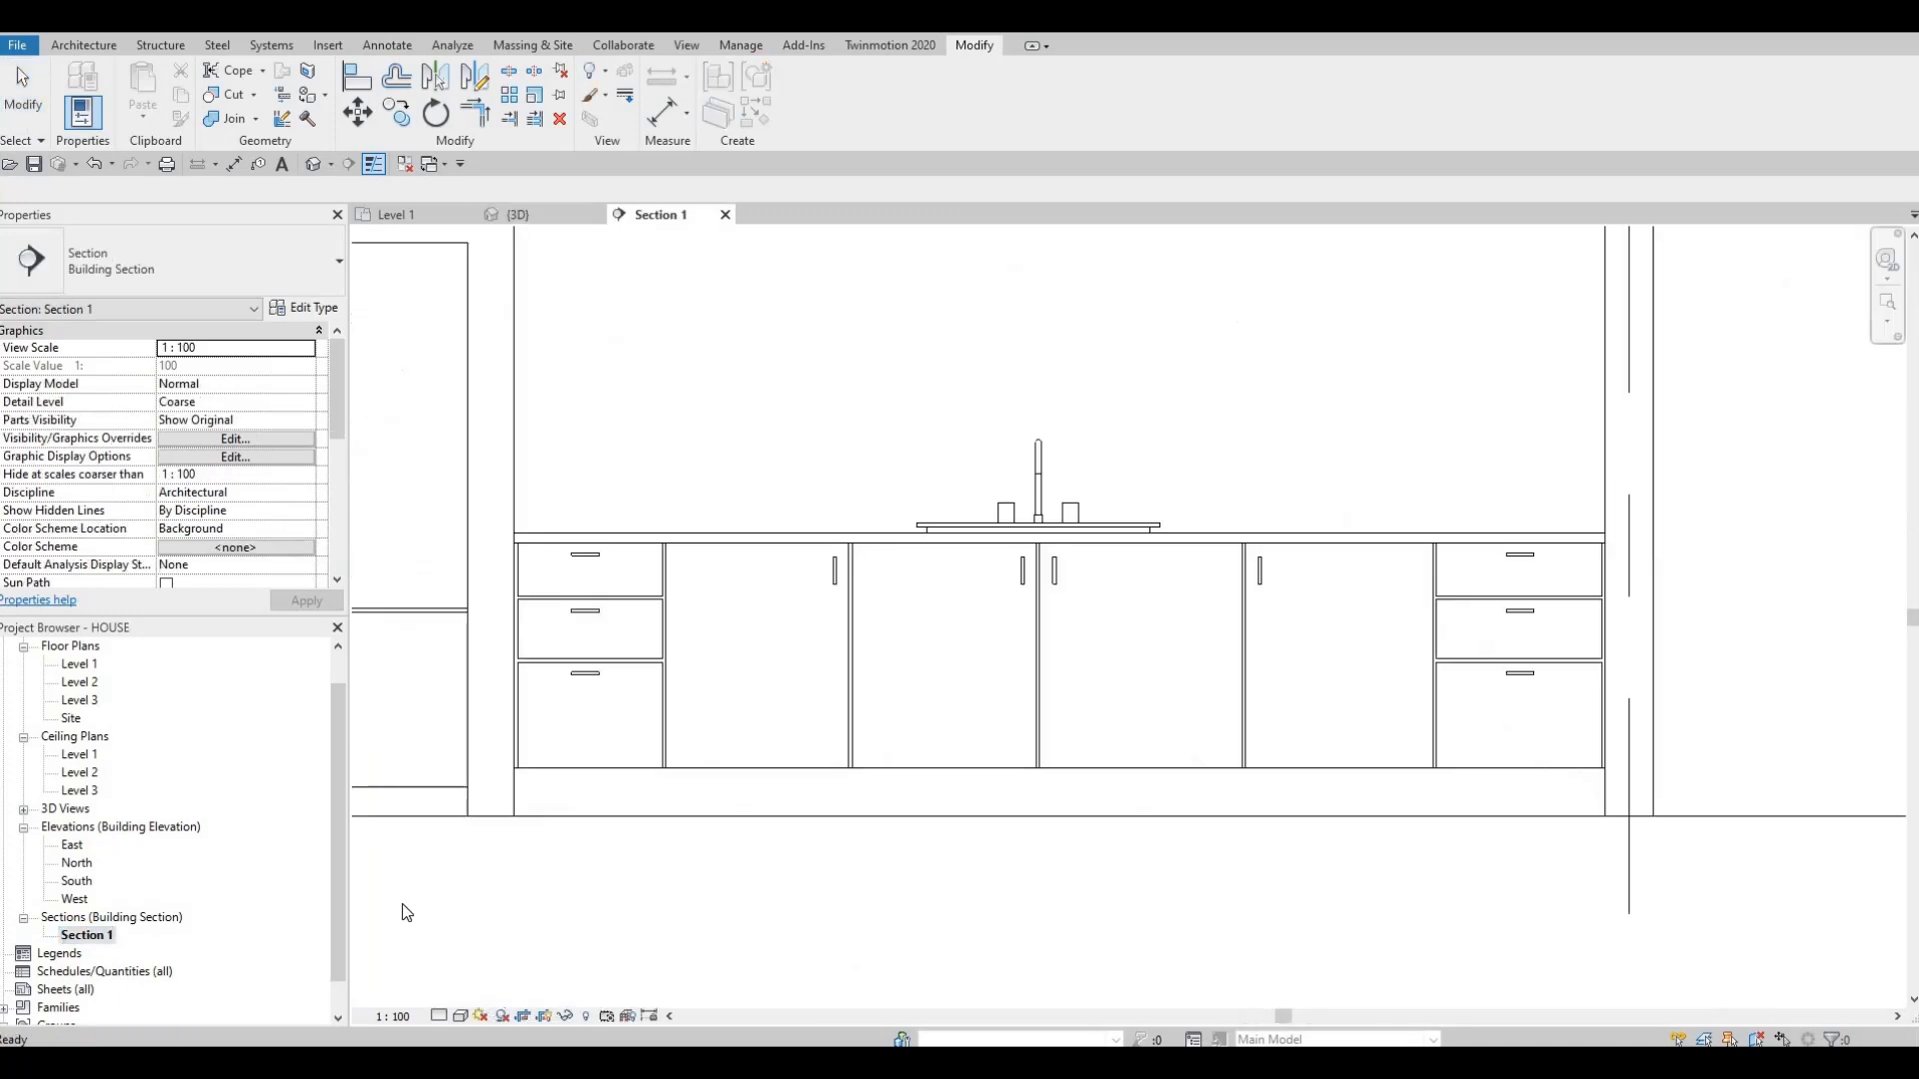
middle_click_drag(490, 488, 365, 578)
scroll(400, 399, "down", 2)
middle_click_drag(430, 350, 451, 460)
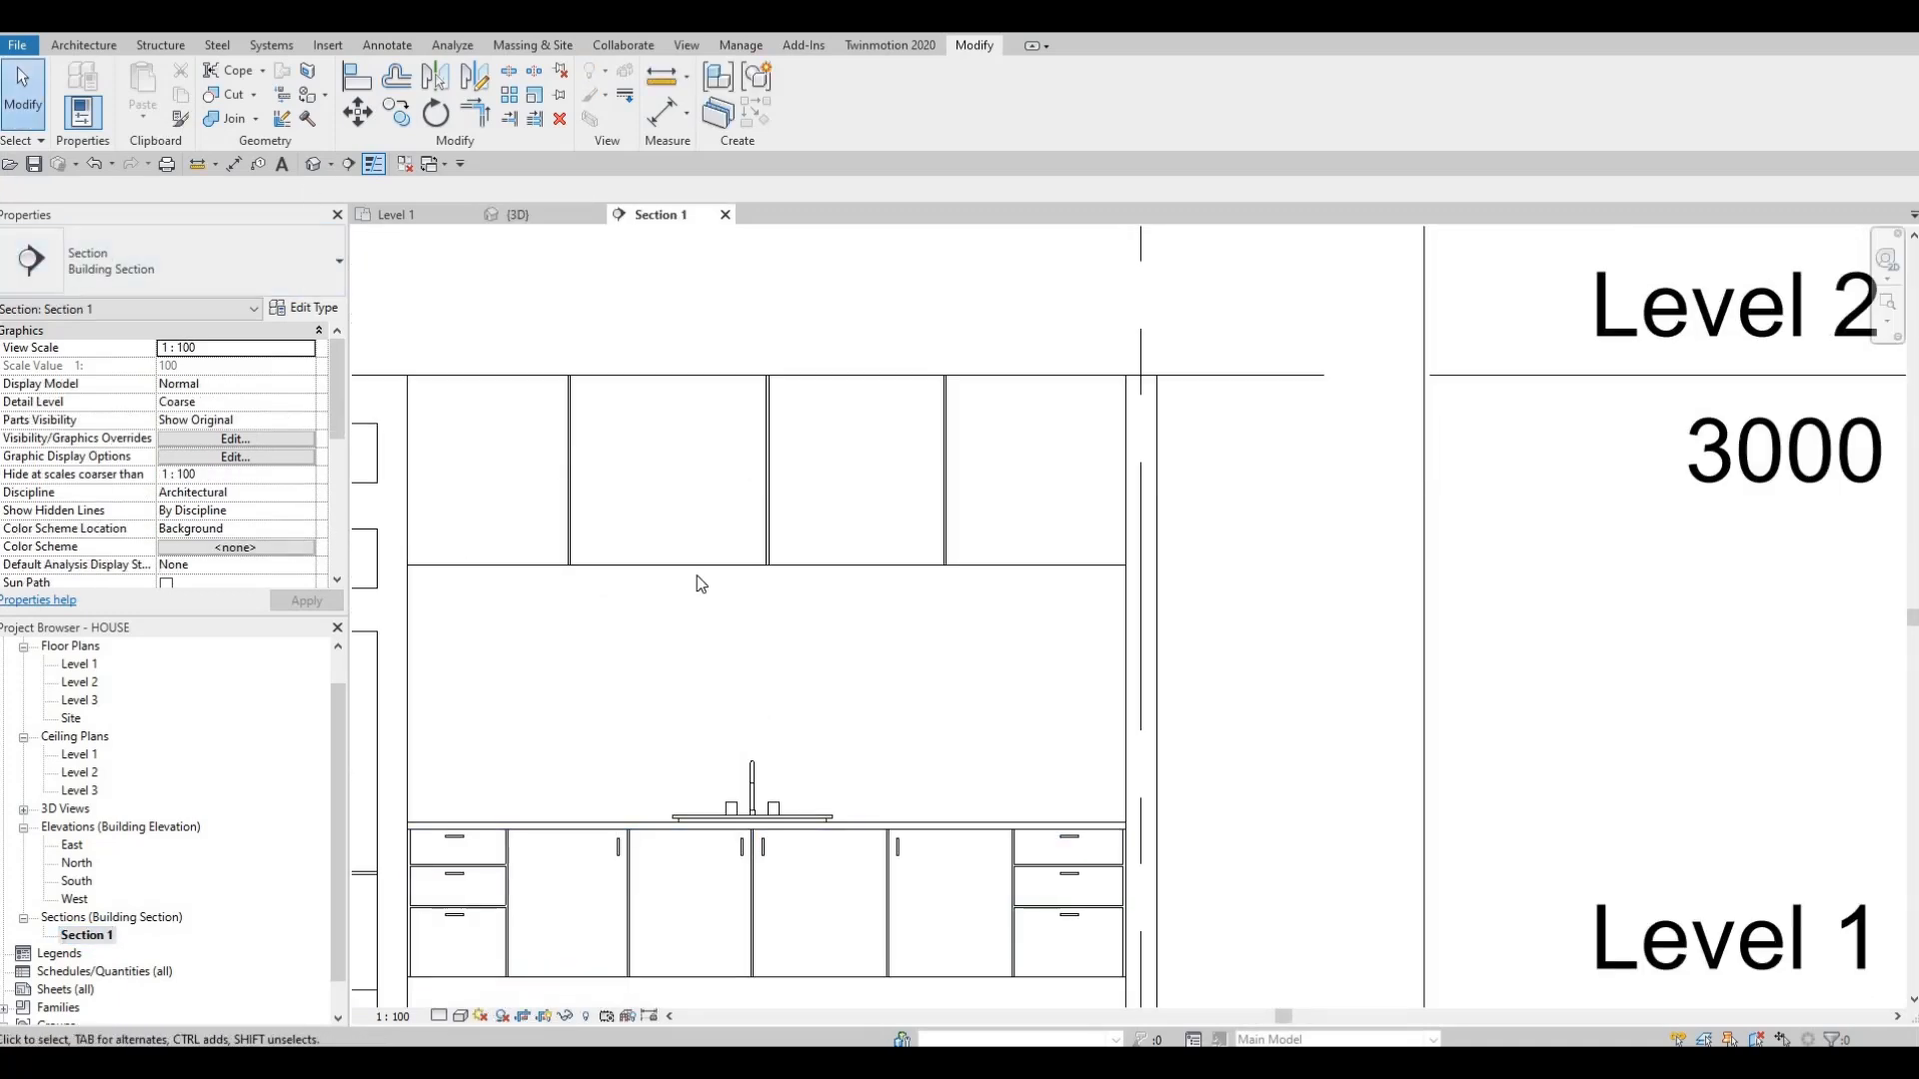
middle_click_drag(681, 901, 851, 789)
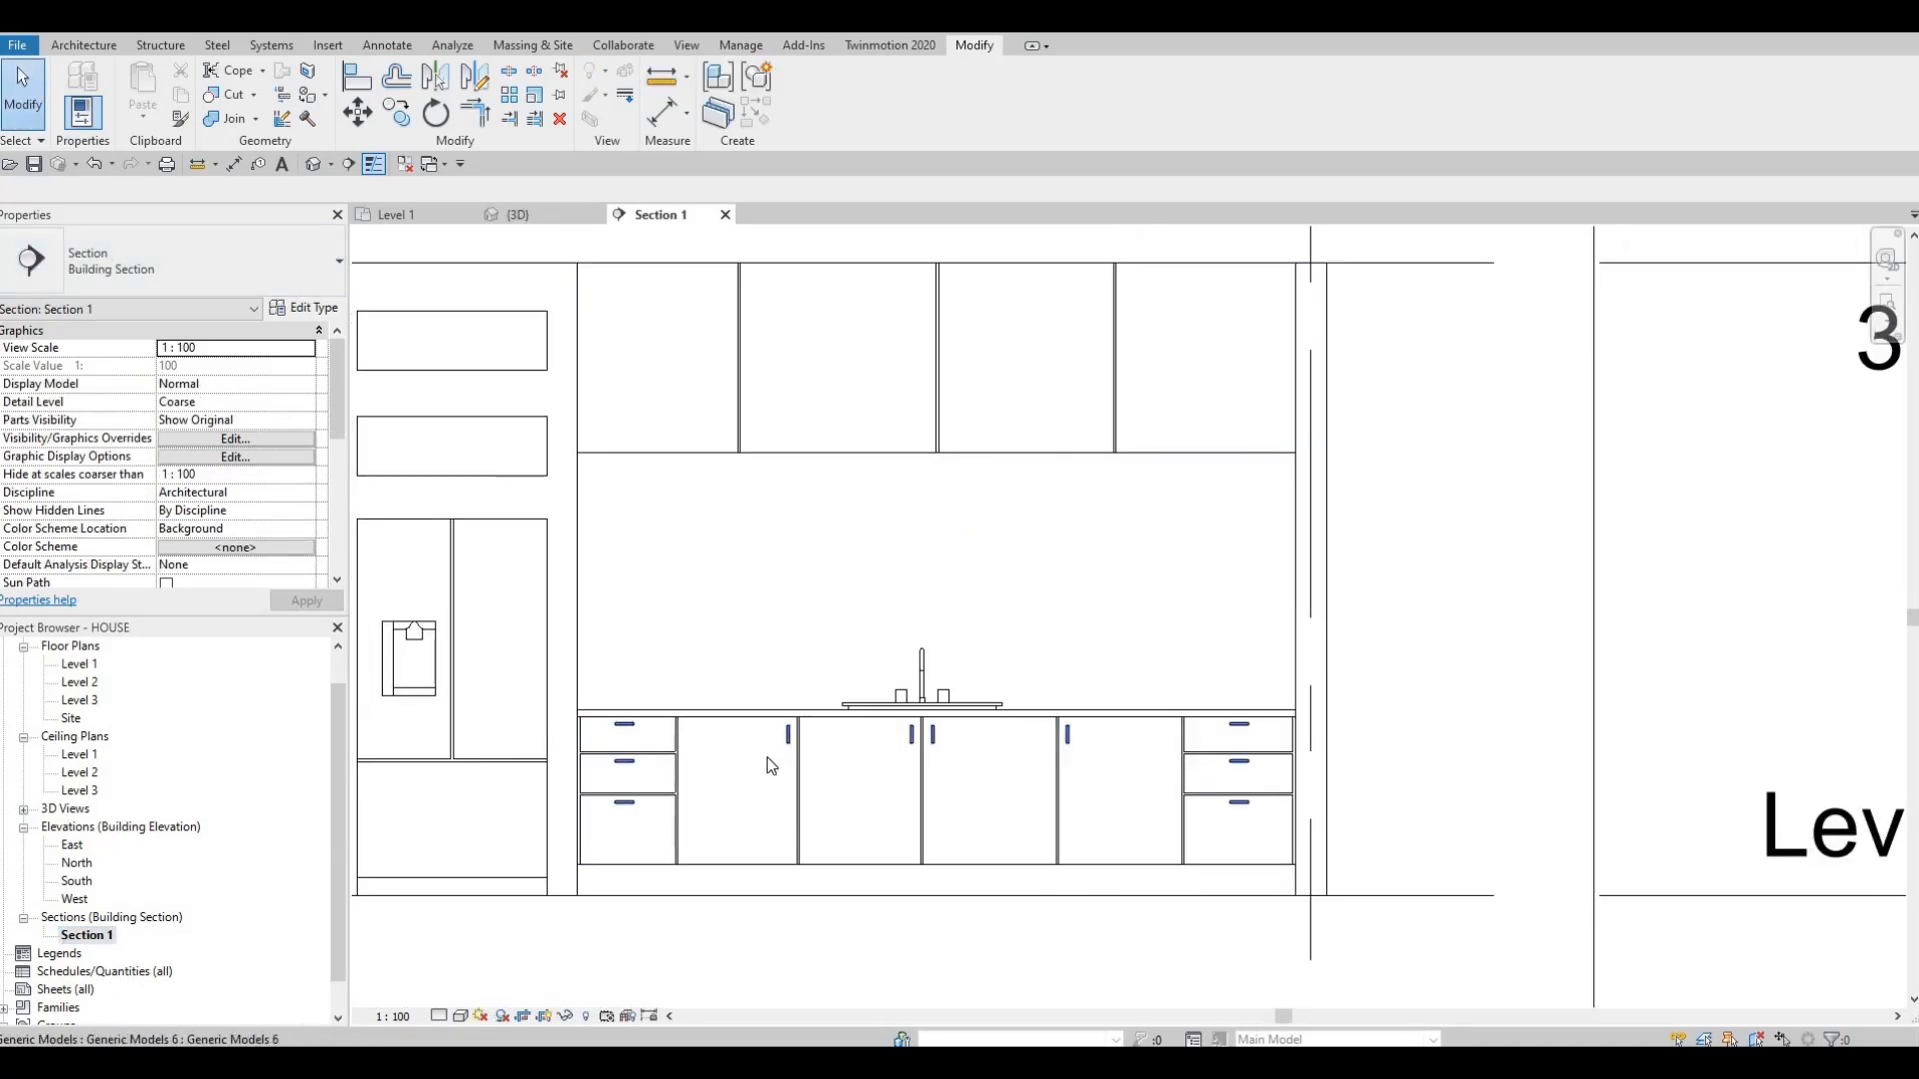
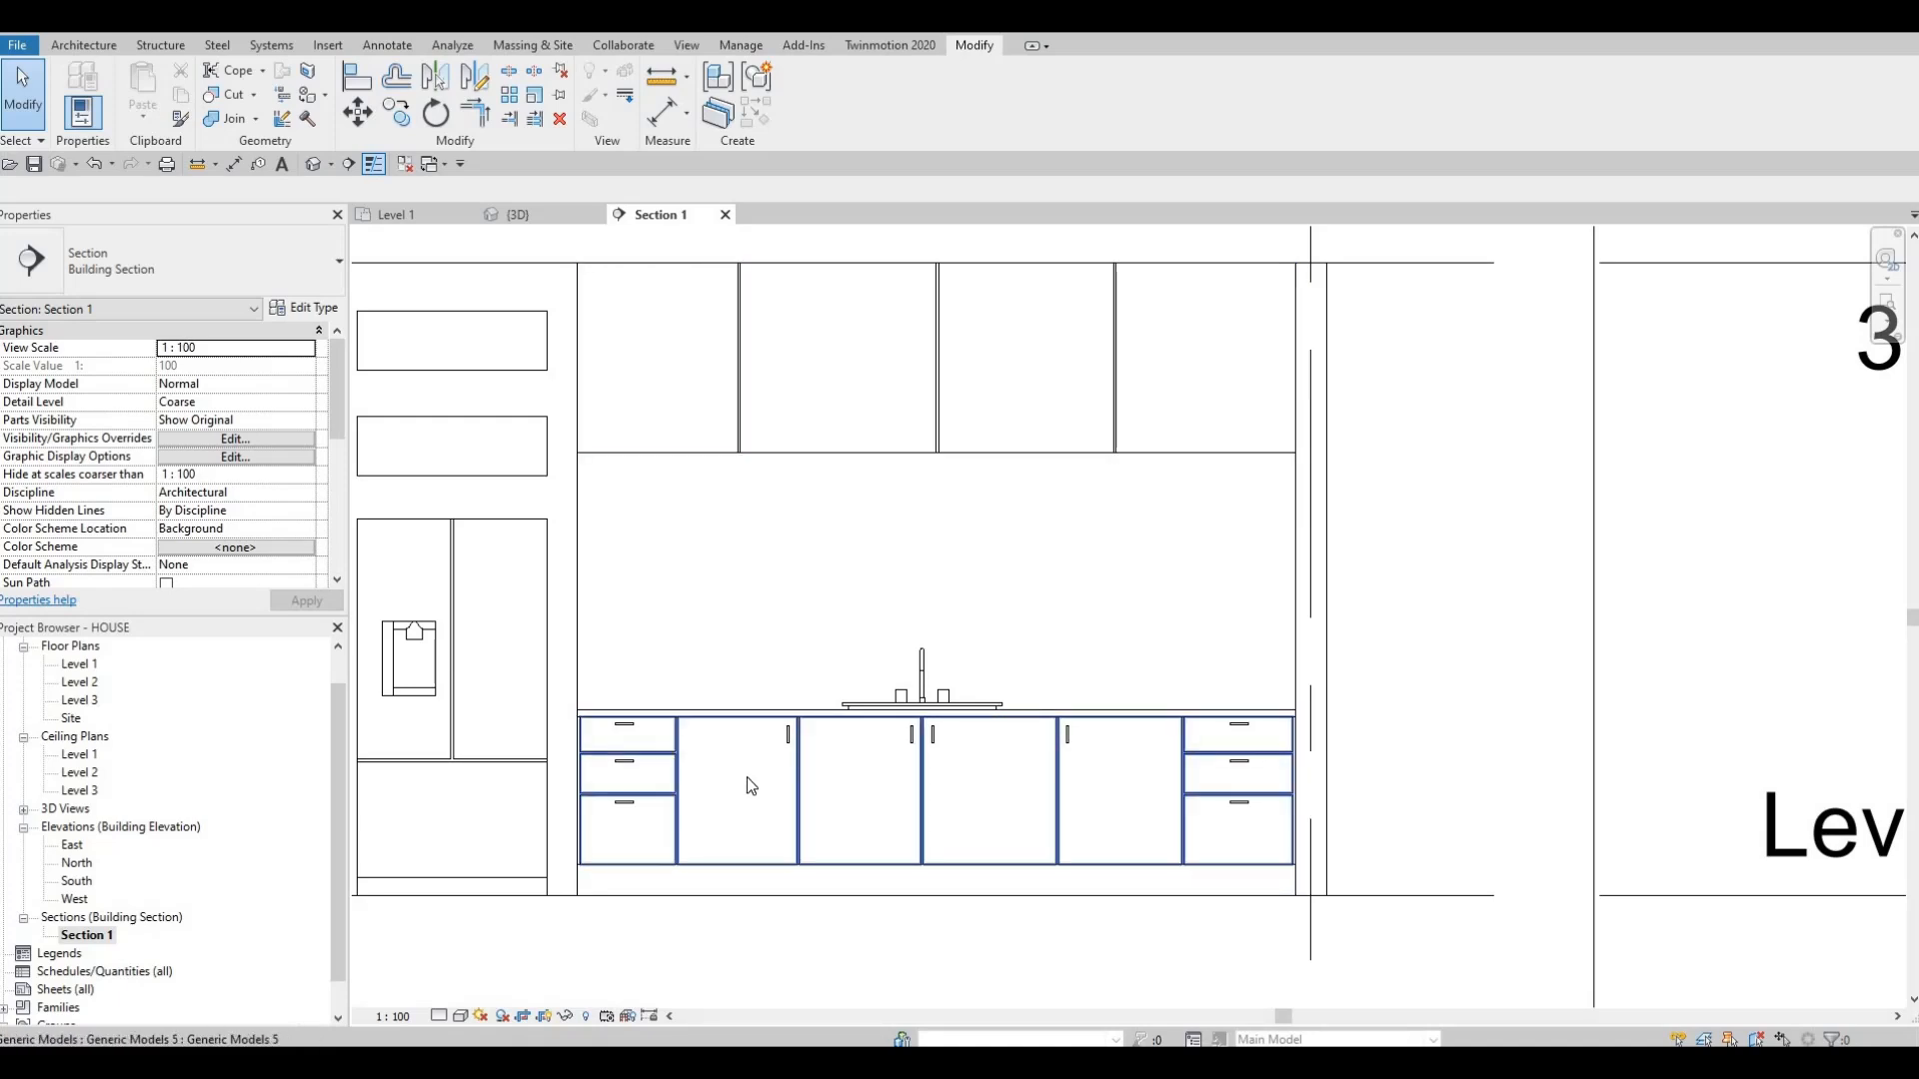
- Create a new in-place model in the Generic Models category, accepting the suggested name
left_click(82, 48)
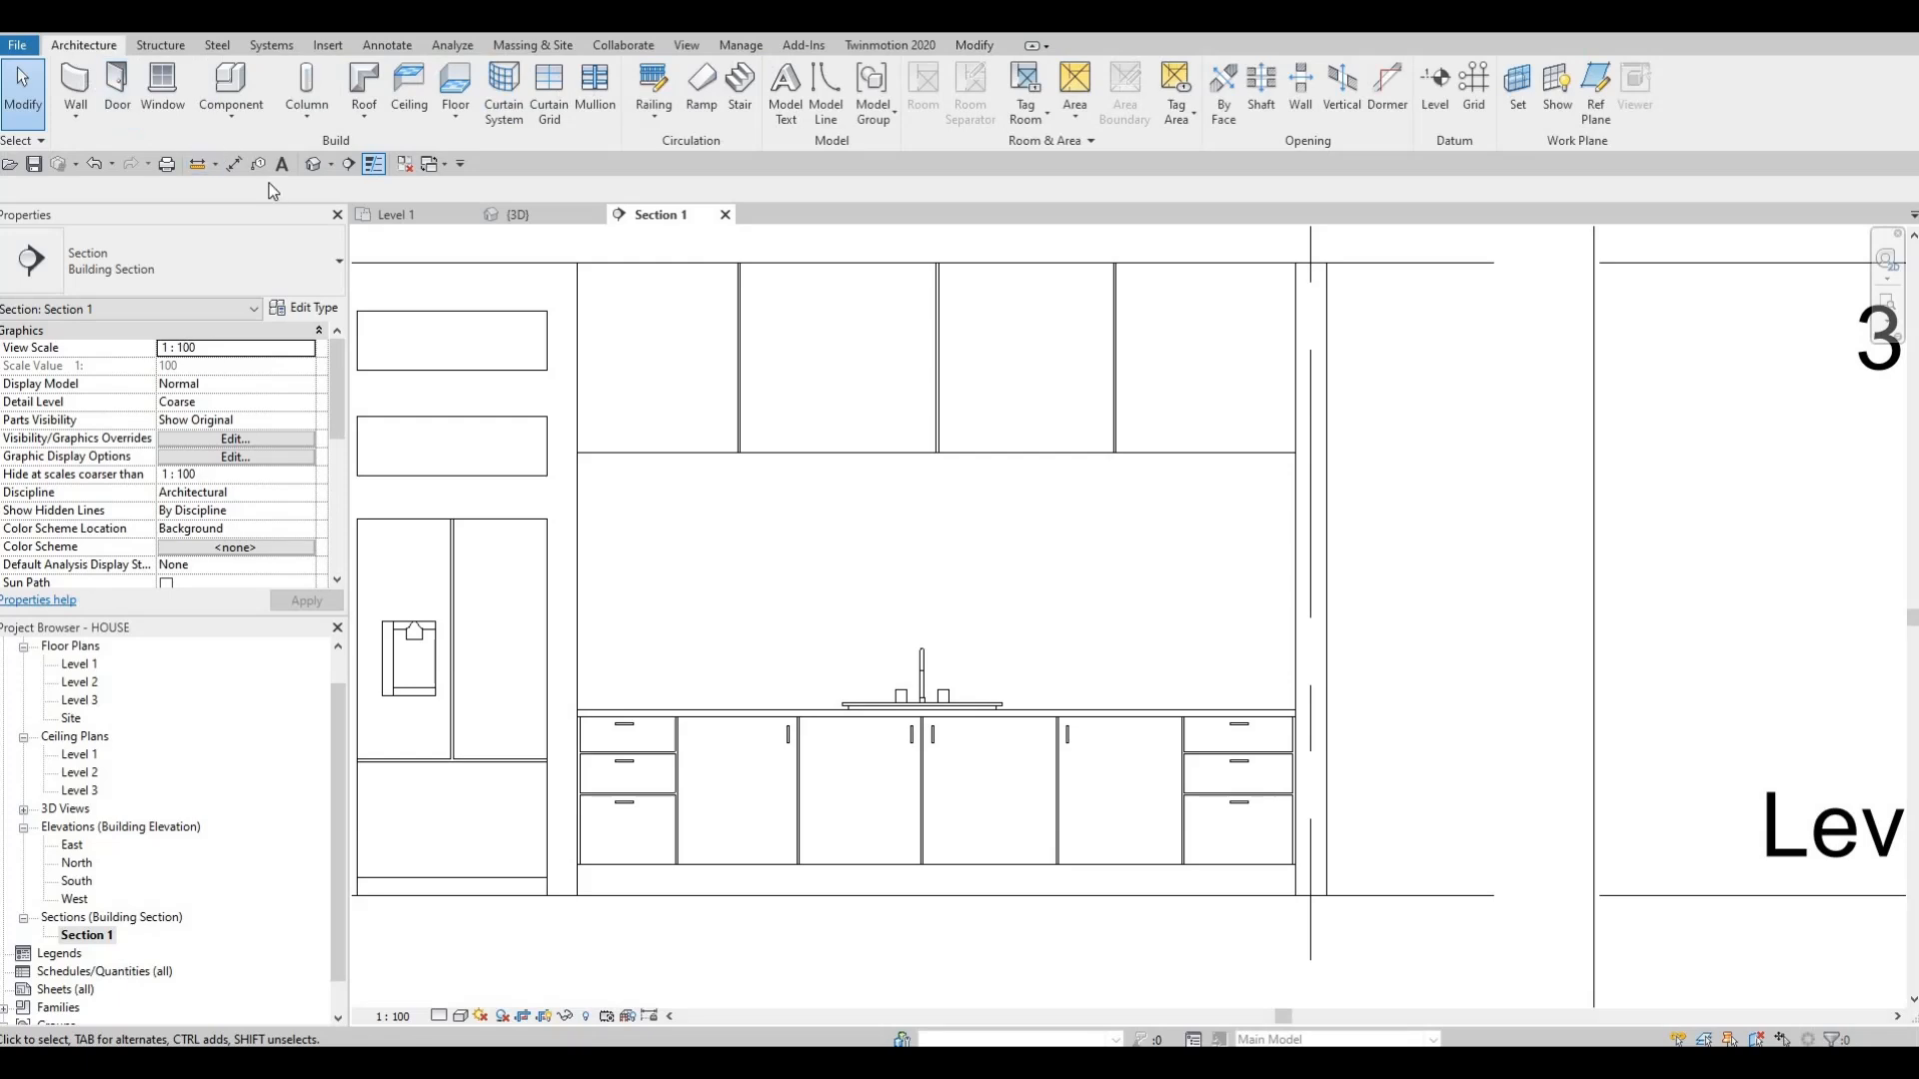
left_click(231, 112)
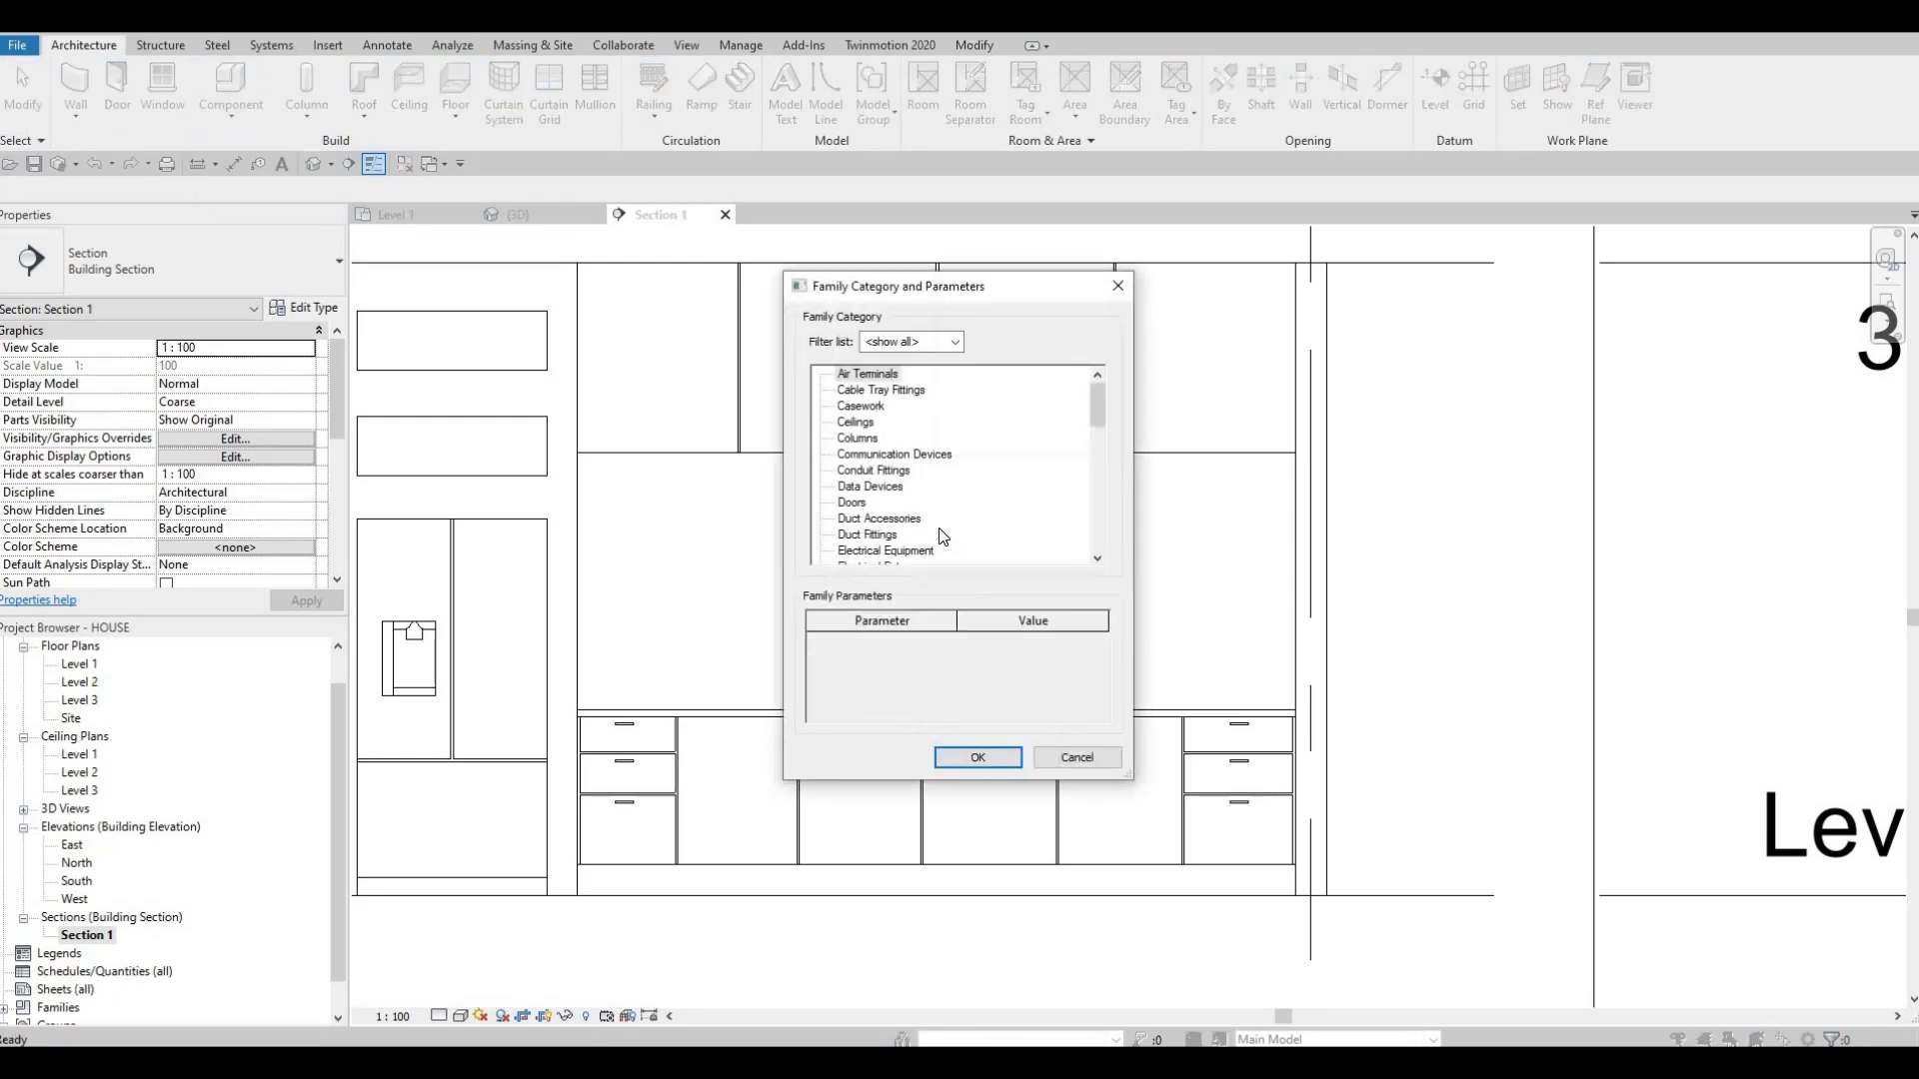
scroll(910, 505, "down", 4)
scroll(905, 500, "down", 2)
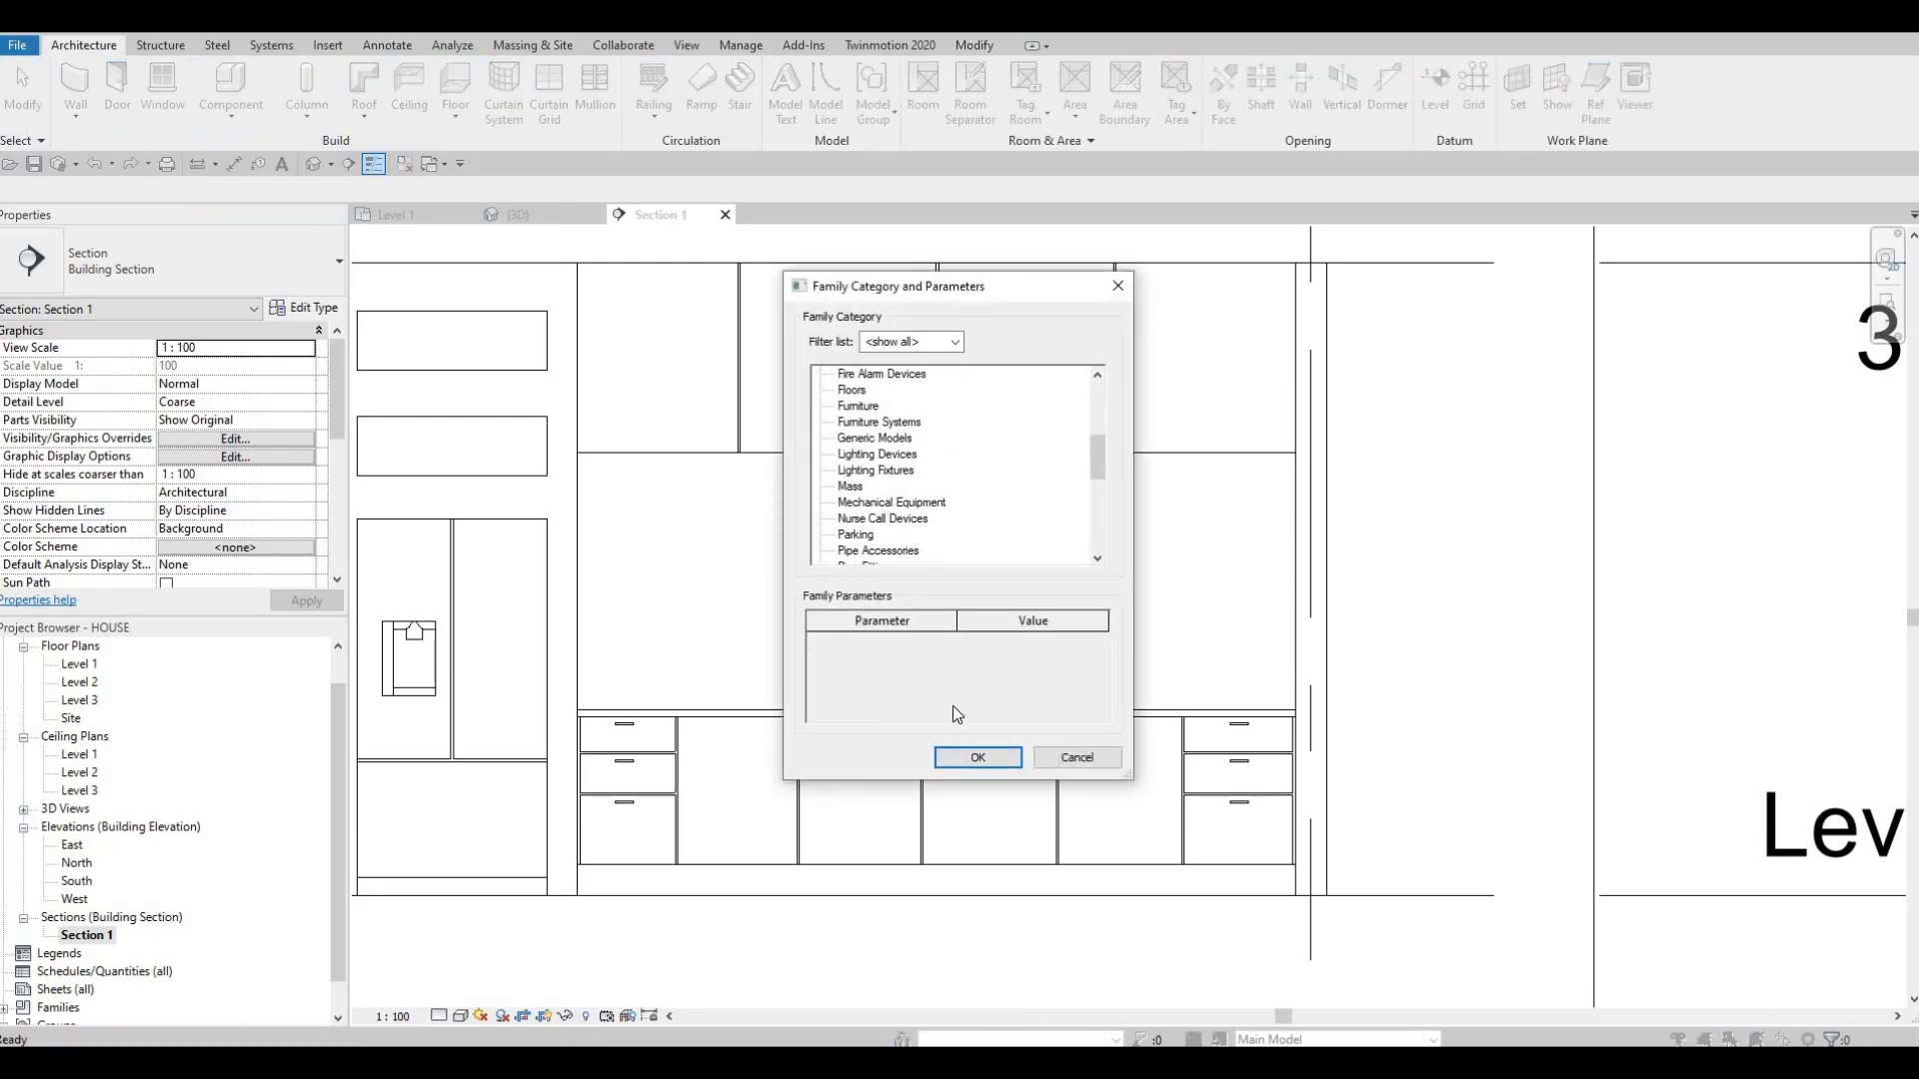
left_click(957, 759)
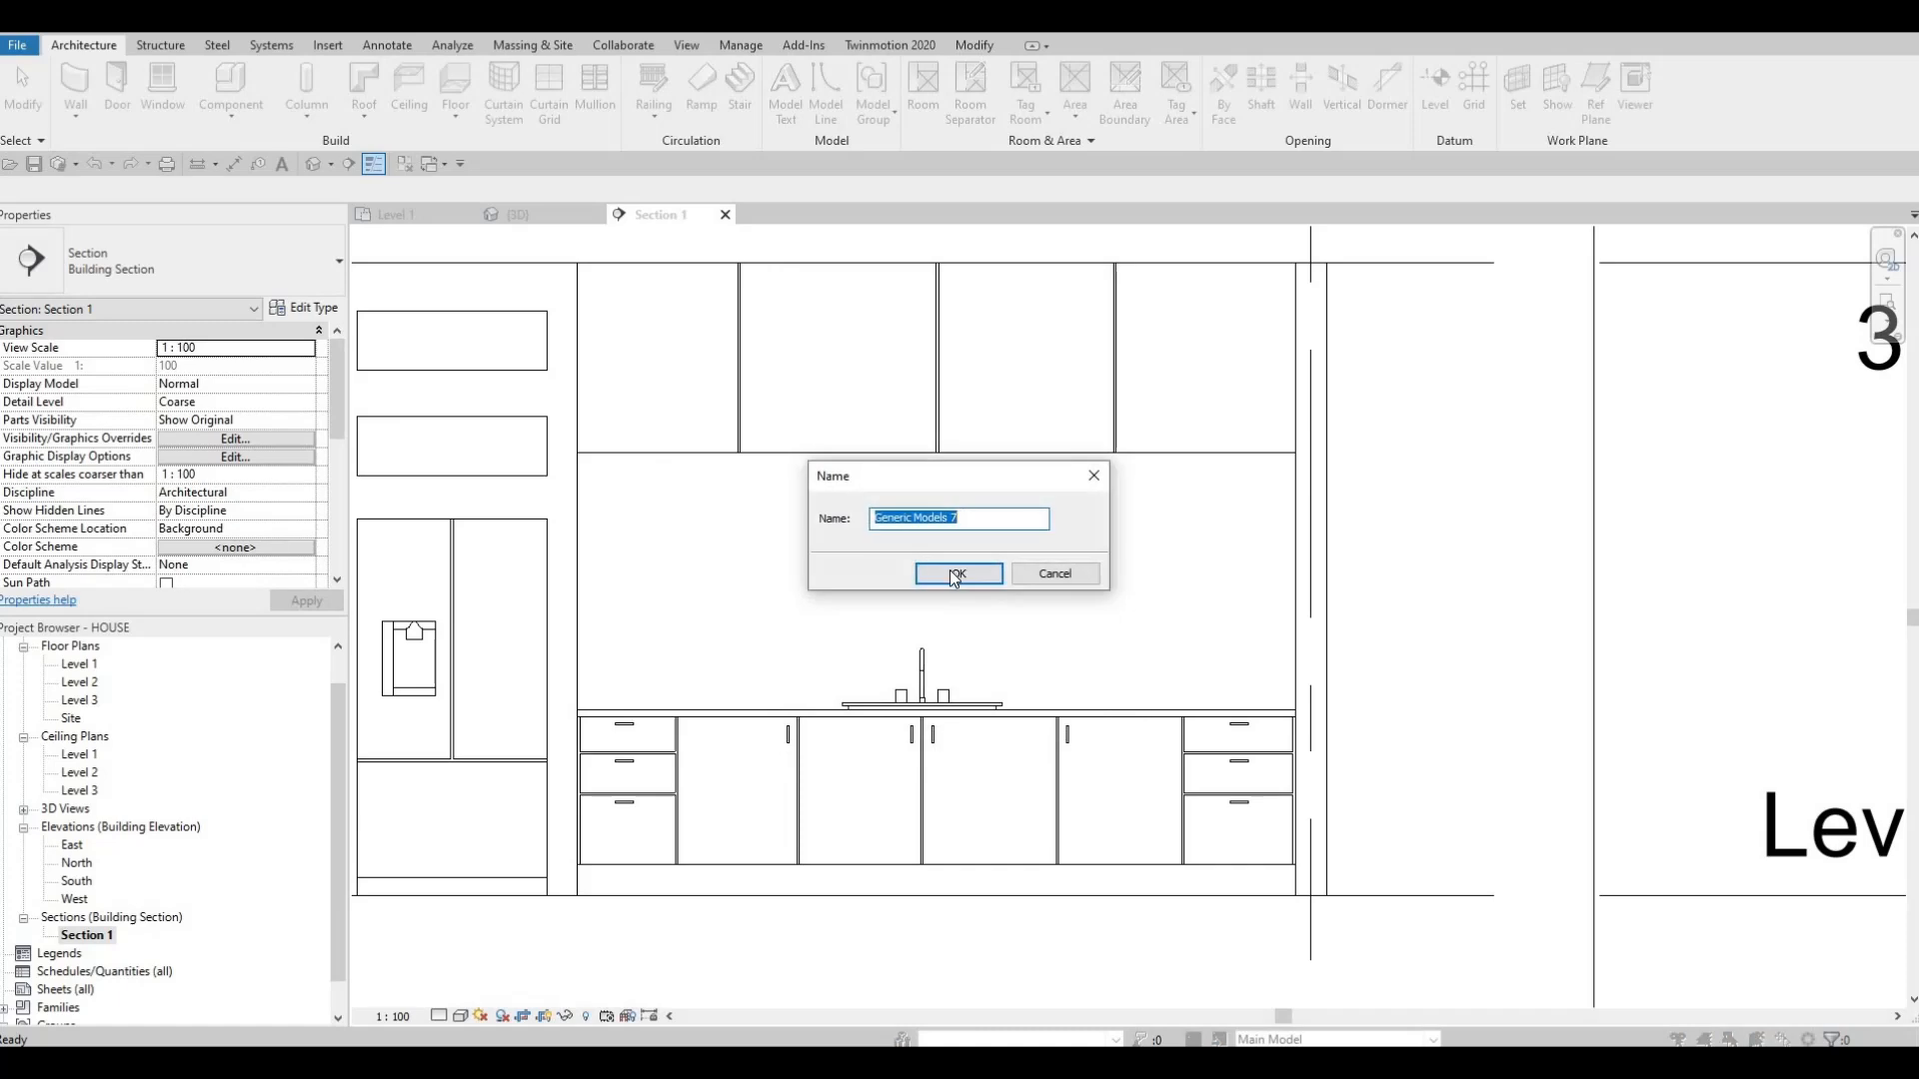
key("Return")
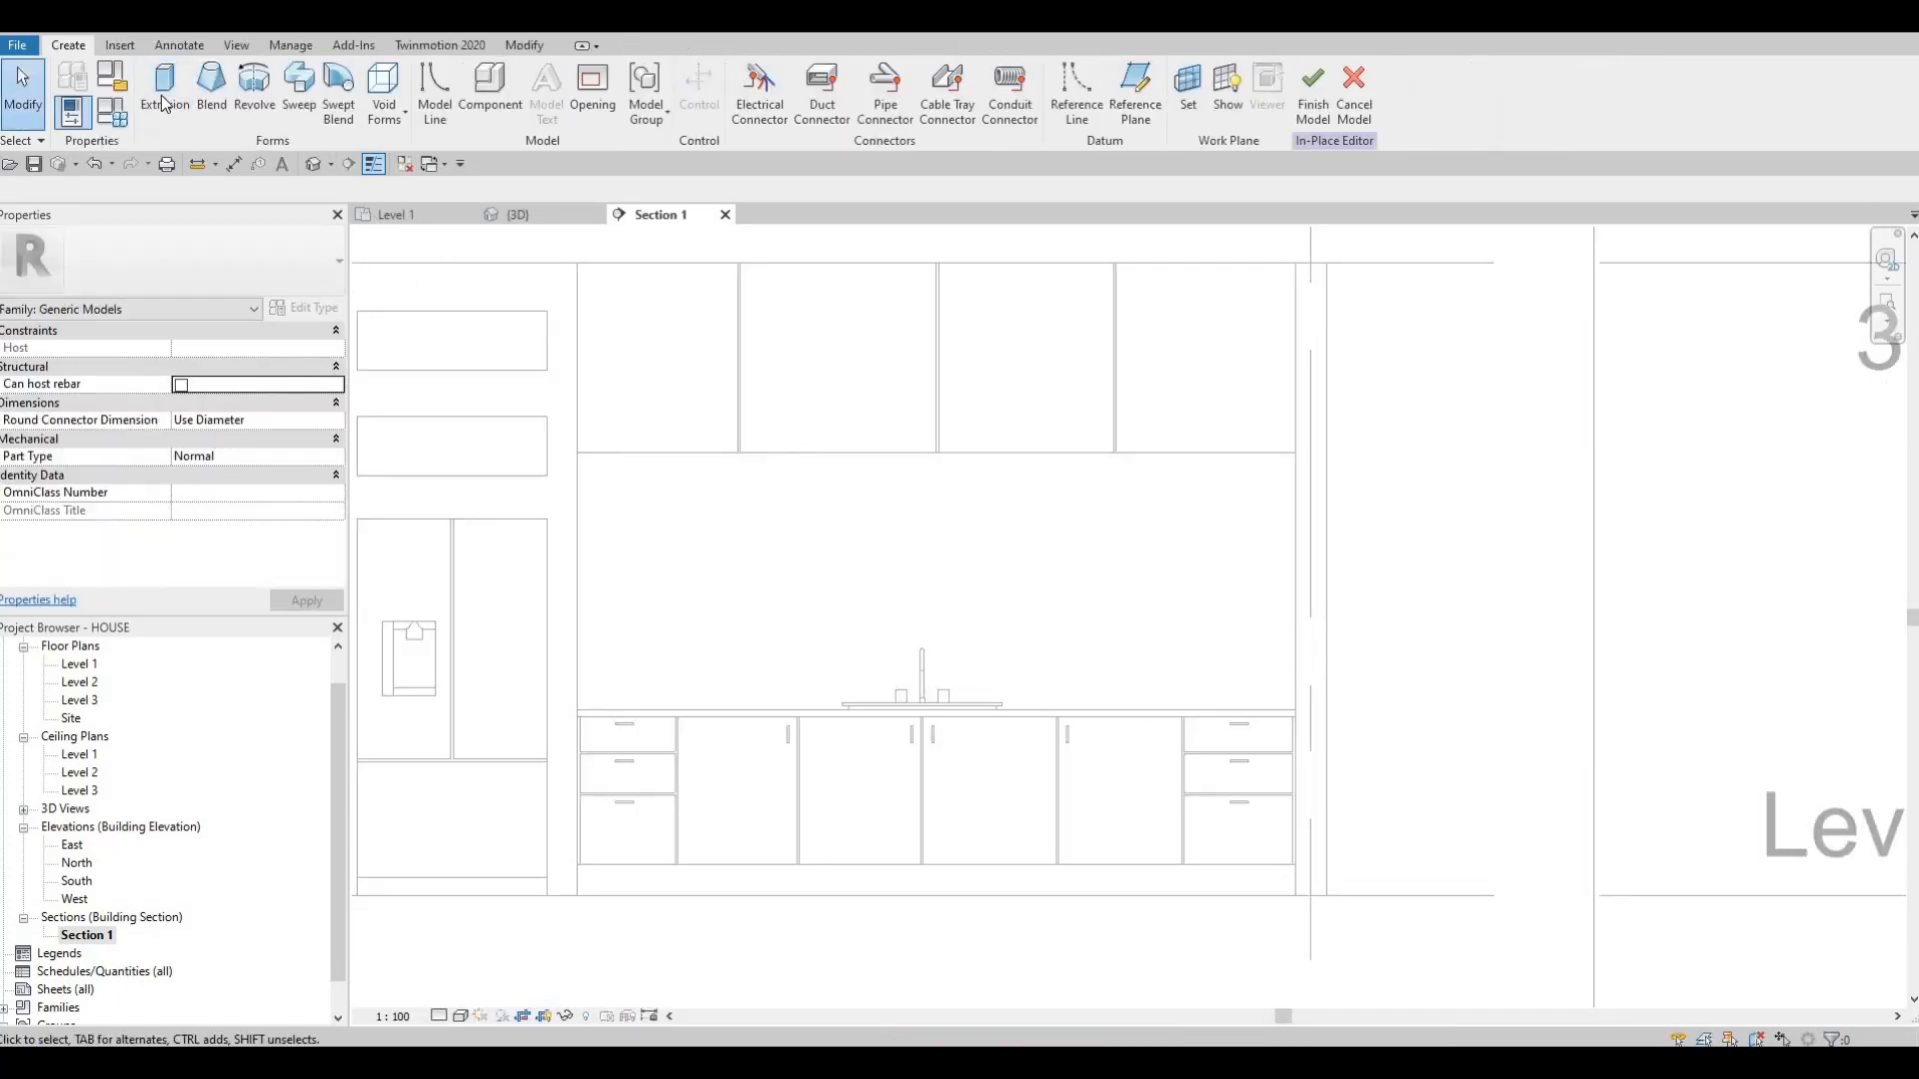
- Start an extrusion with the front face of the upper cabinet doors picked as its work plane
left_click(163, 103)
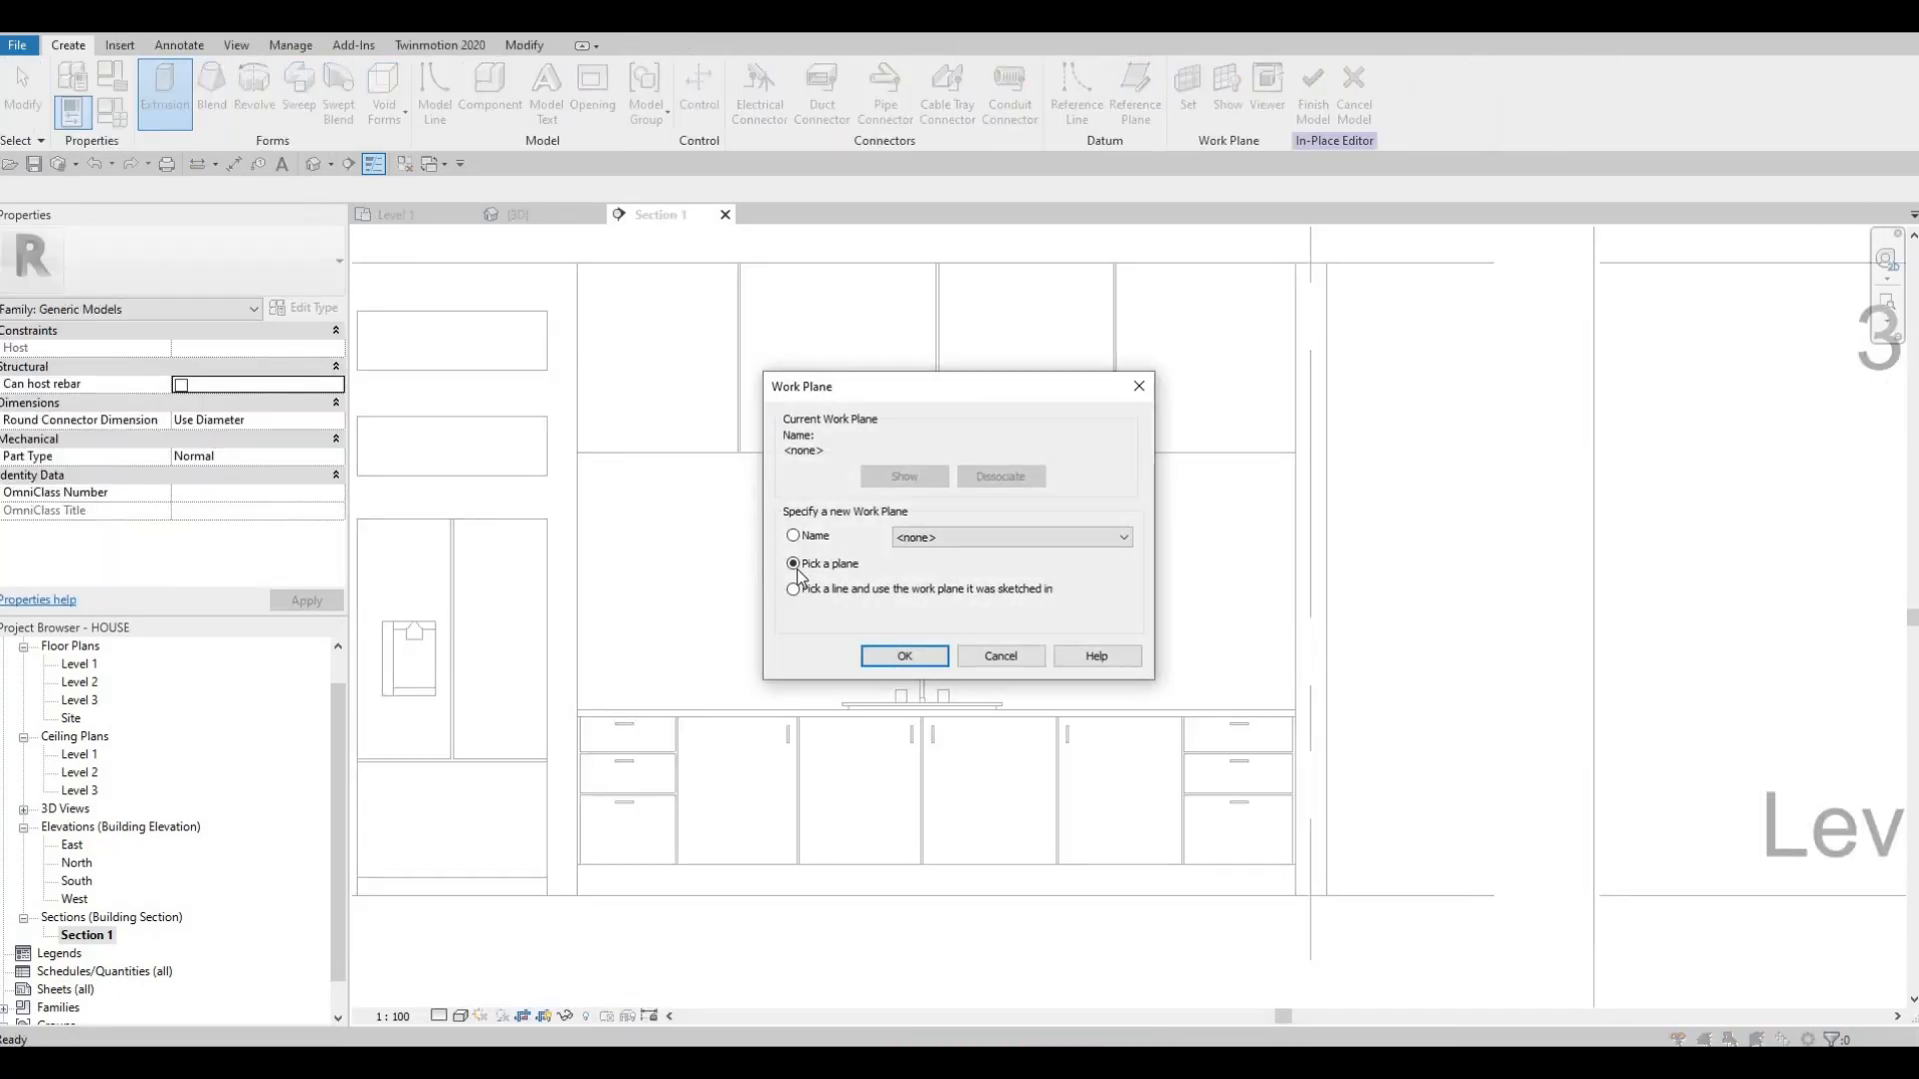
key("Return")
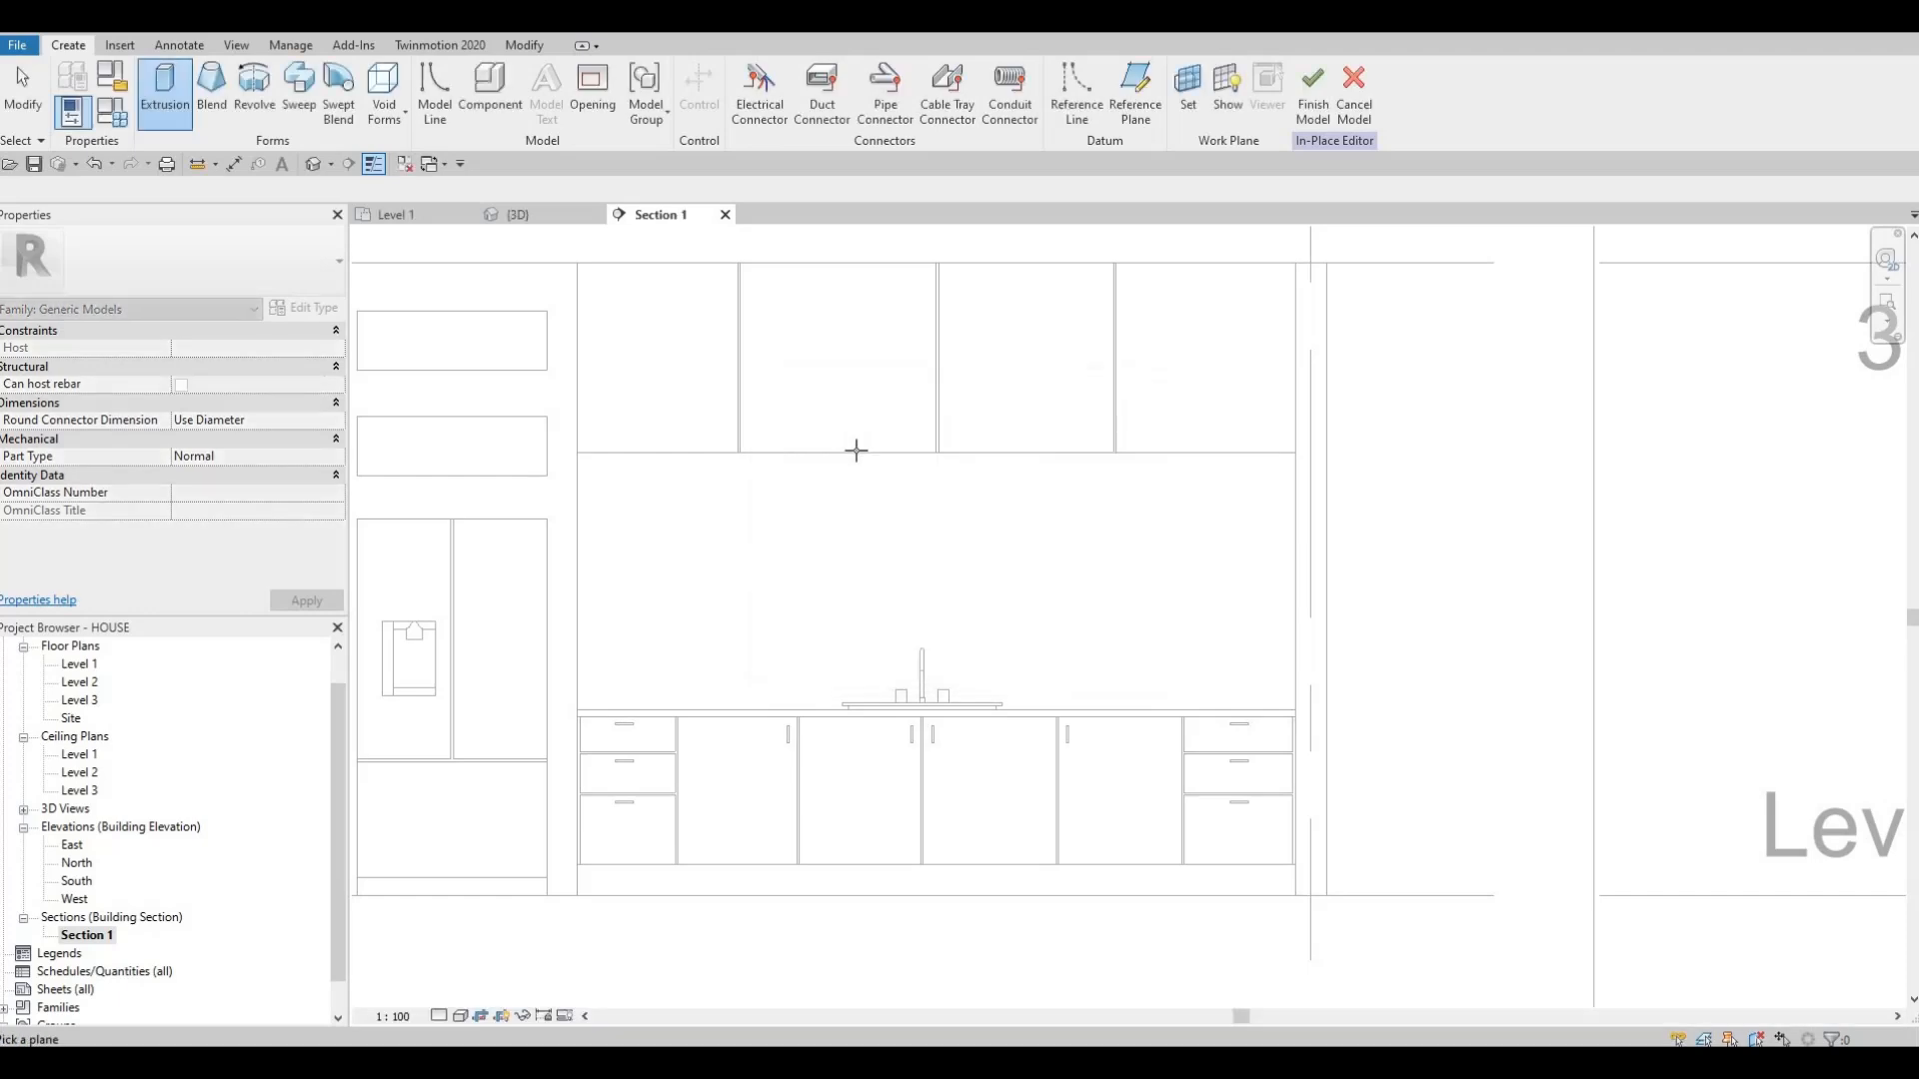
left_click(660, 354)
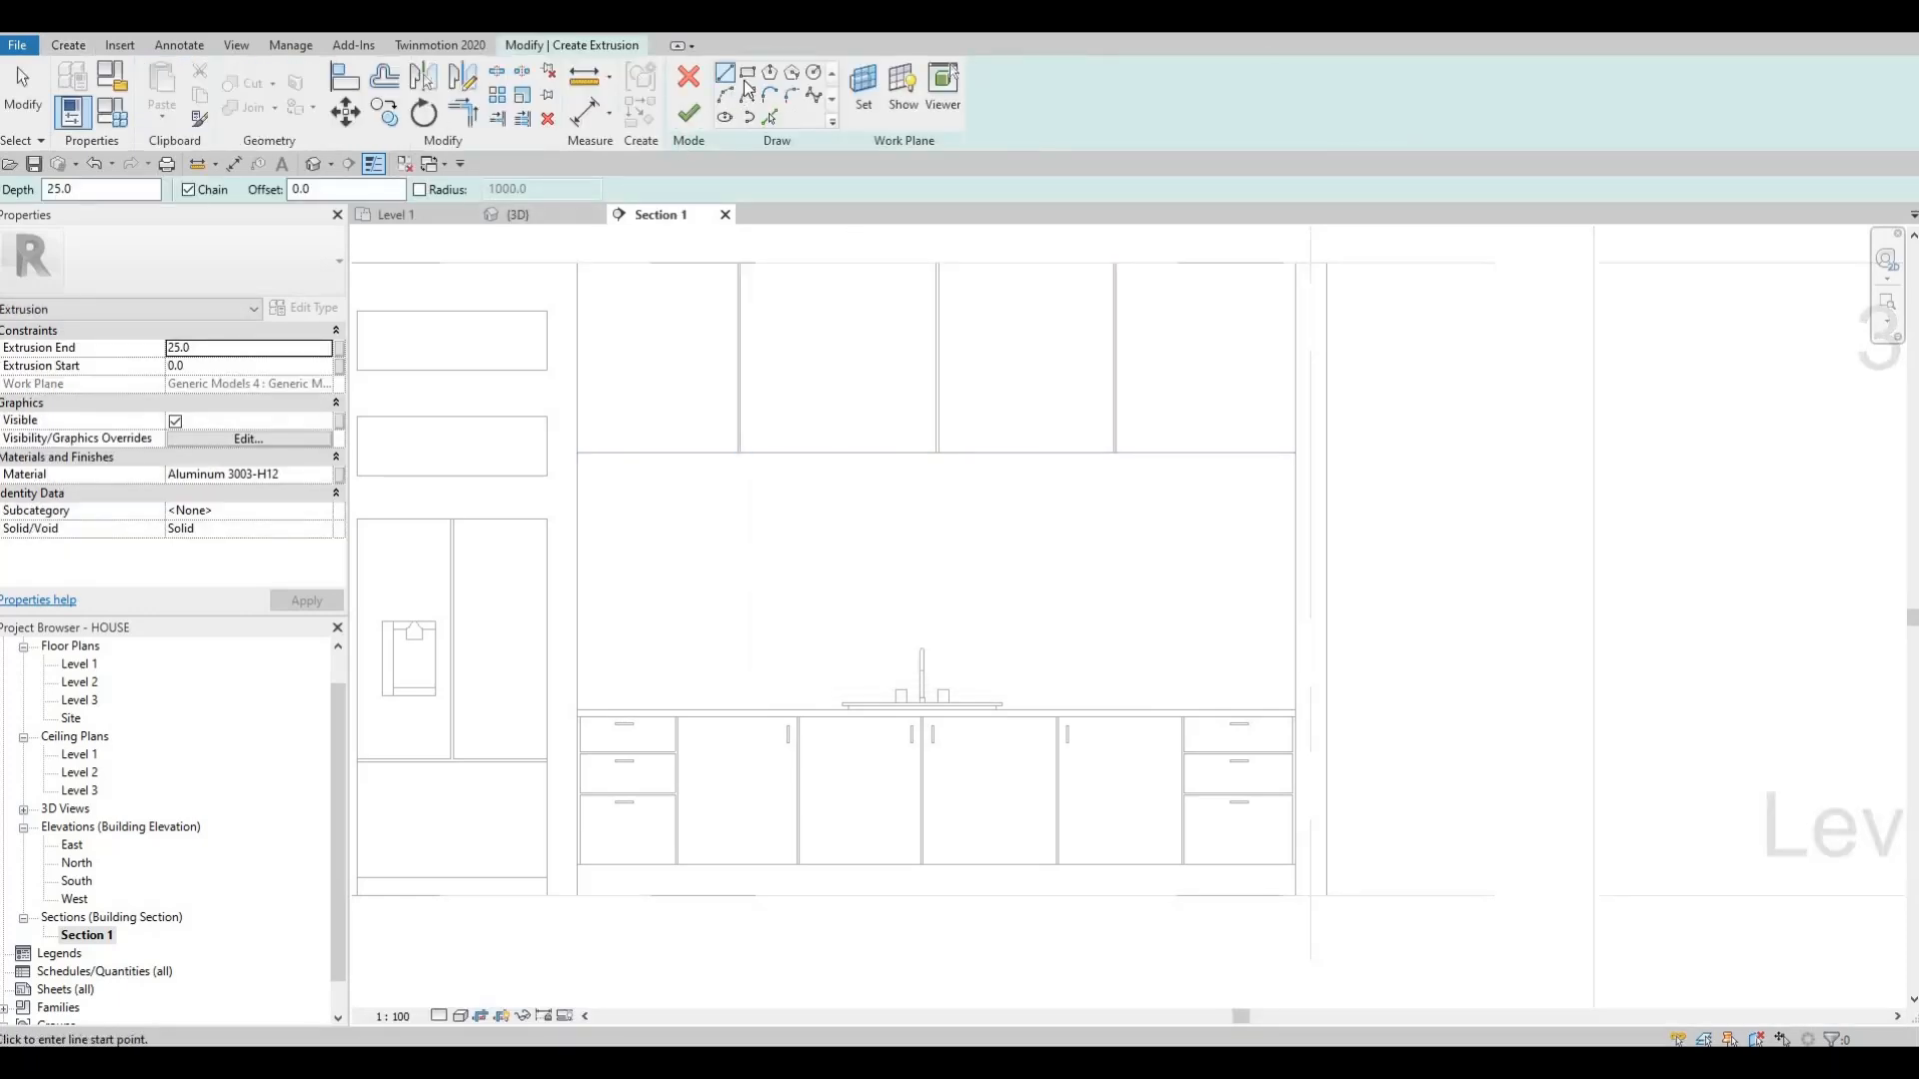
- Sketch a narrow vertical rectangle for a handle profile by tracing the handle on the first lower cabinet door
scroll(789, 735, "up", 13)
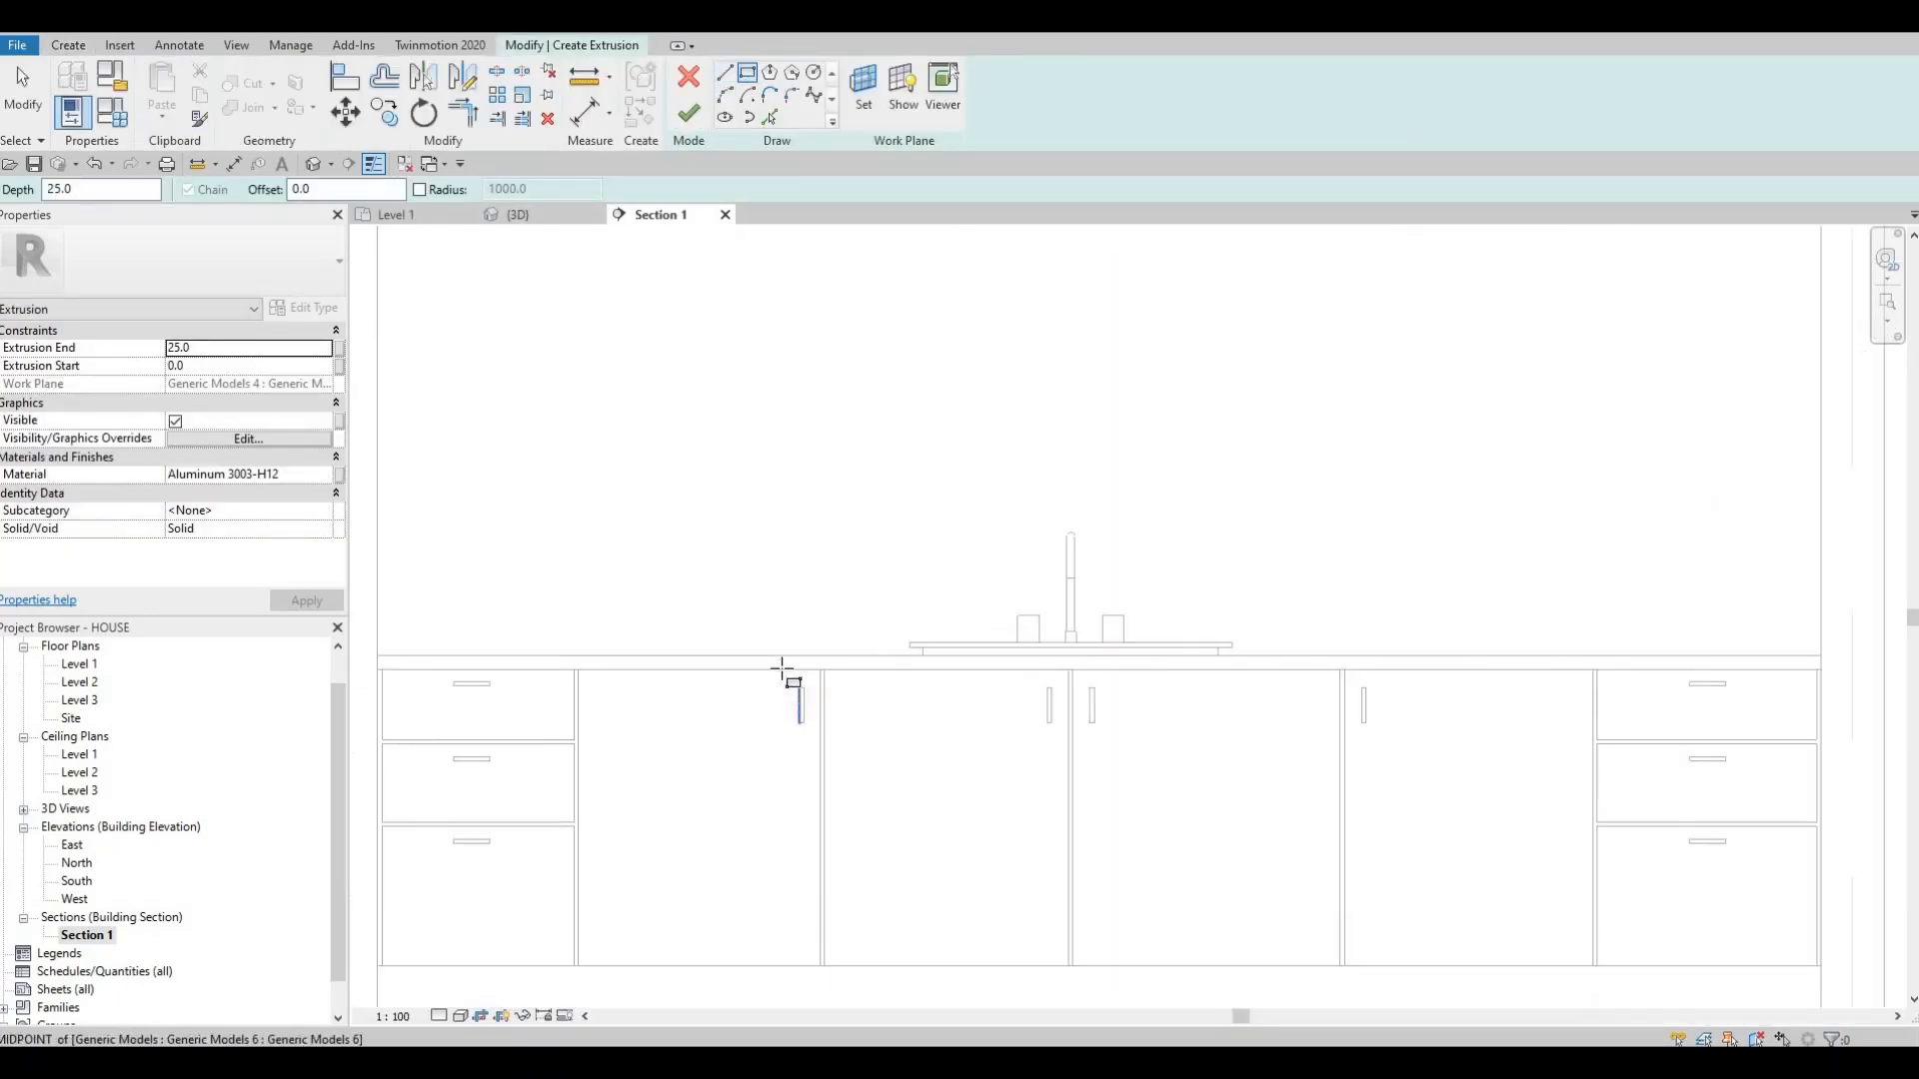
left_click(803, 657)
left_click(830, 879)
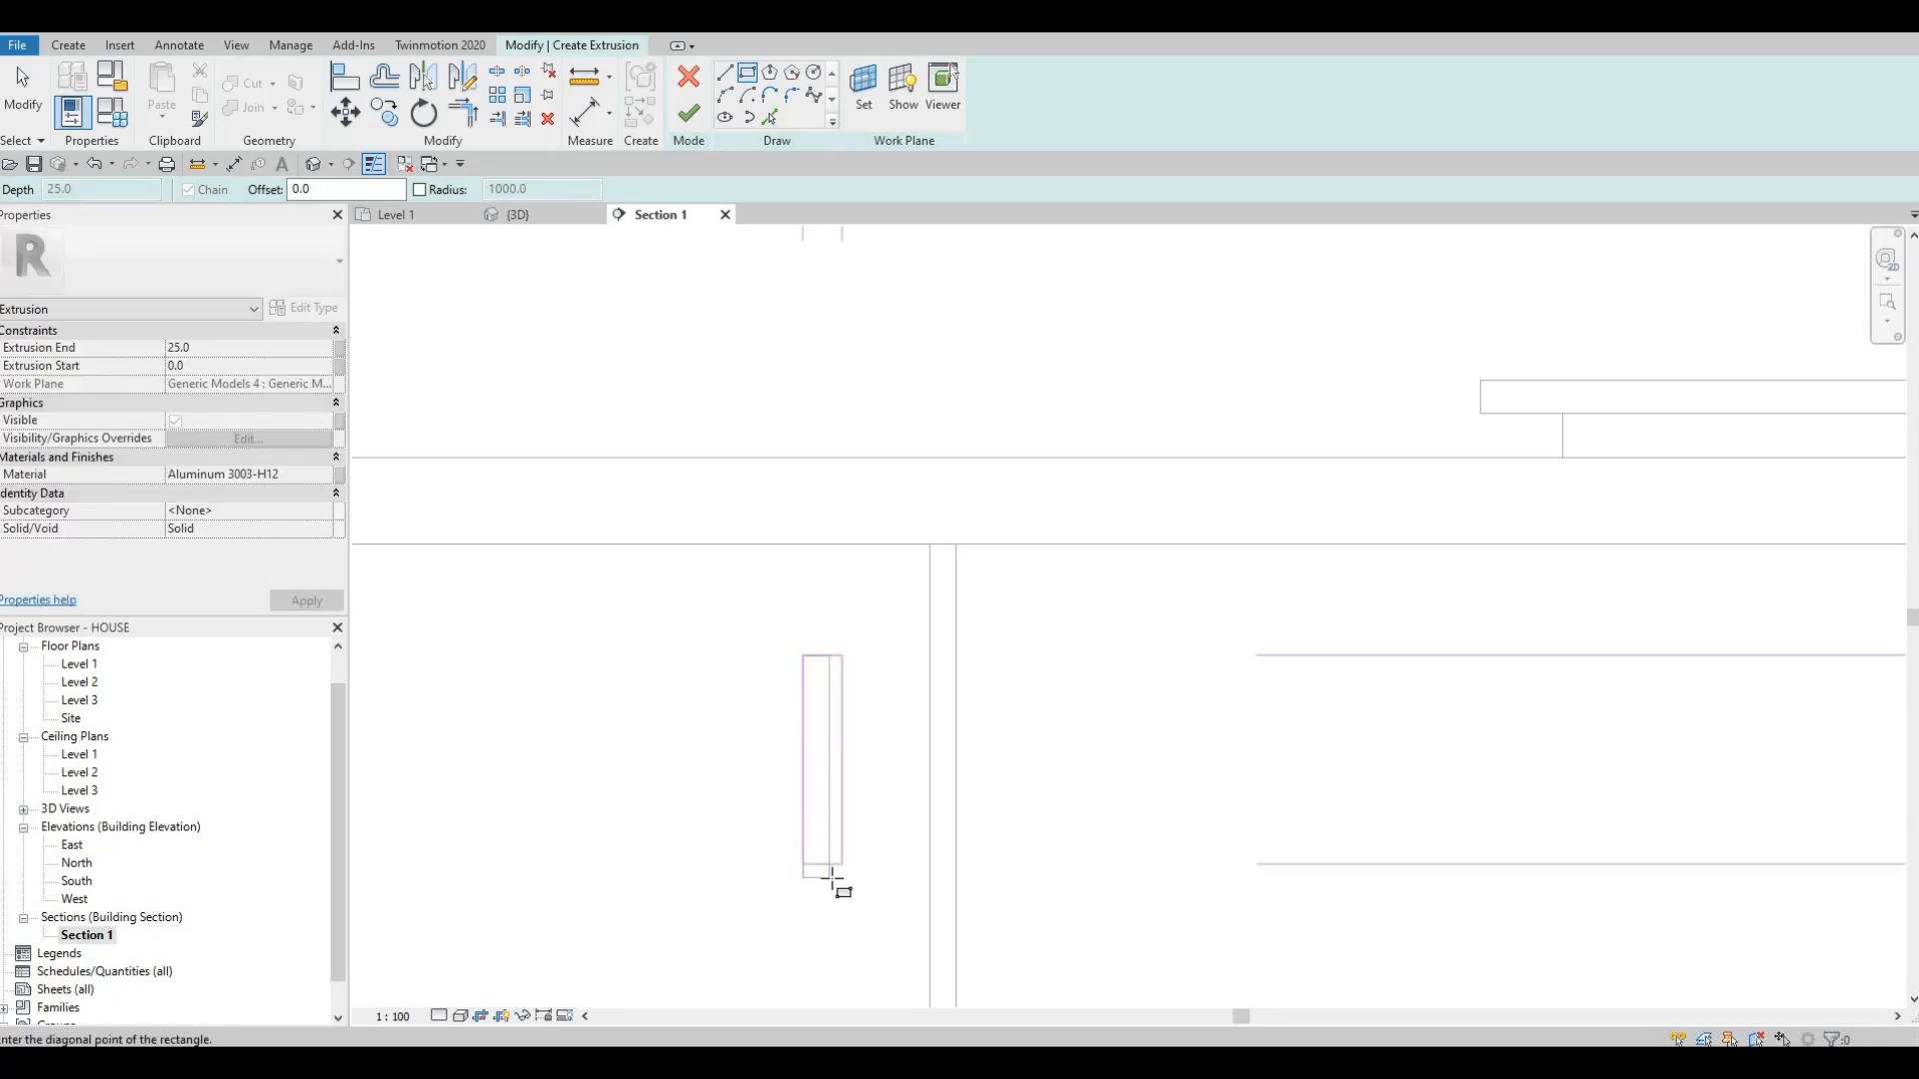
key("Escape")
key("Escape")
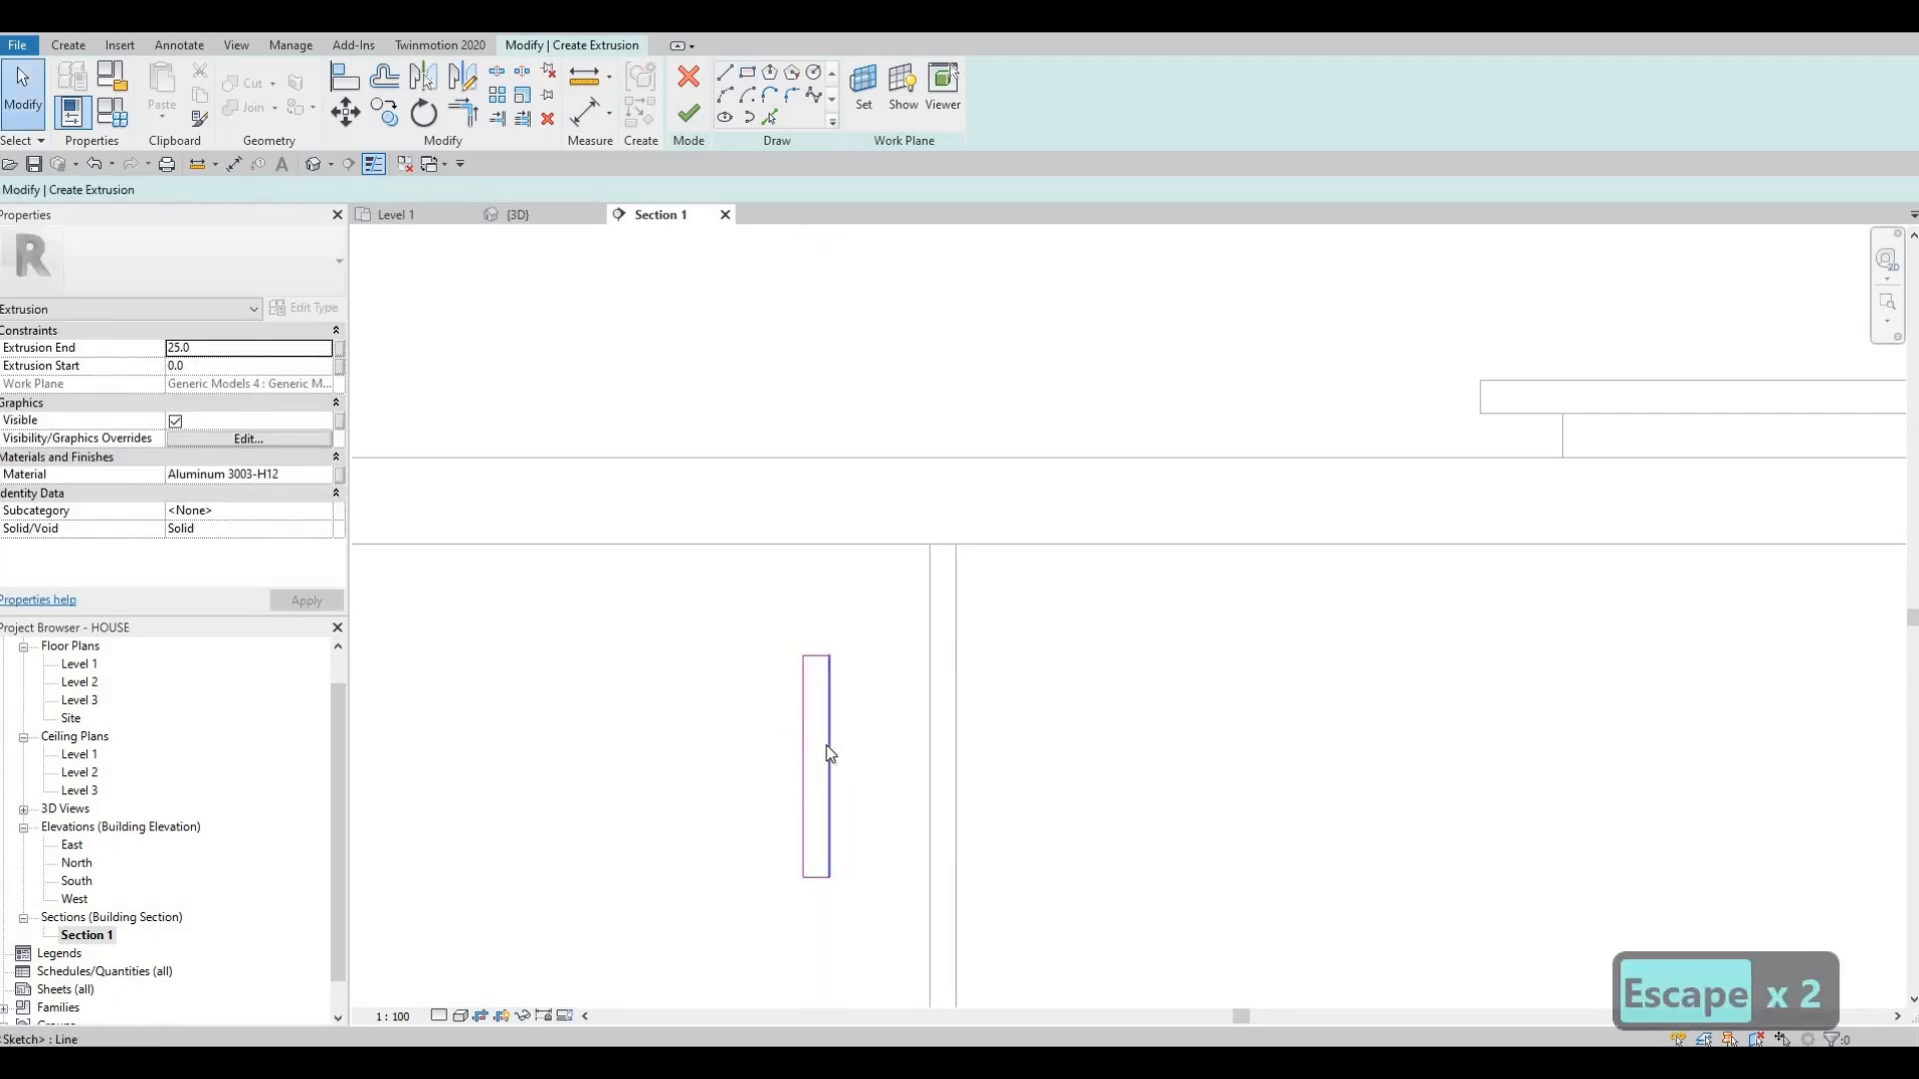
- Select the whole handle rectangle and shift it up to just above the countertop
key("Tab")
left_click(827, 708)
mouse_move(810, 302)
left_mouse_down()
mouse_move(827, 339)
mouse_move(815, 325)
left_mouse_up()
scroll(815, 325, "down", 3)
middle_click_drag(740, 690, 729, 795)
scroll(730, 805, "down", 5)
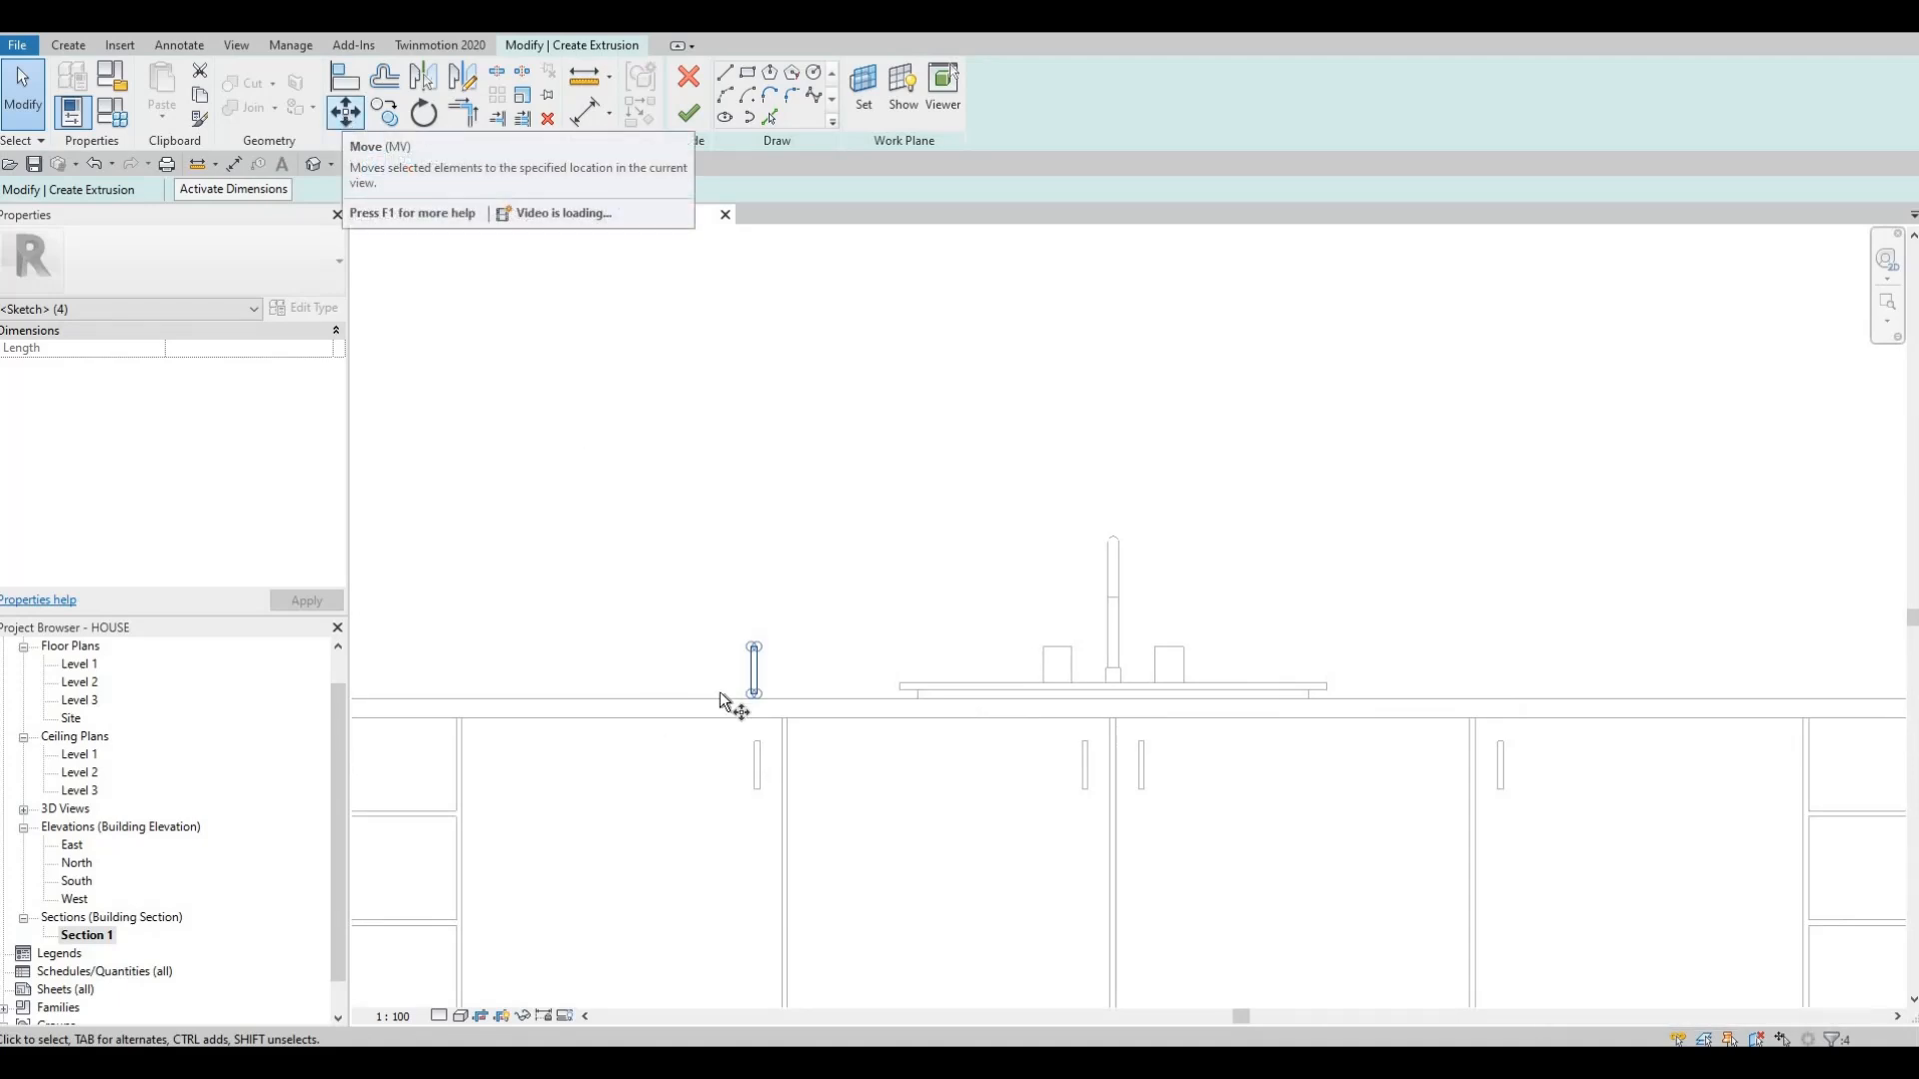
- Move the handle rectangle by its top midpoint to the second upper door's lower corner, beside the middle door gap
key("m")
key("v")
scroll(774, 665, "up", 5)
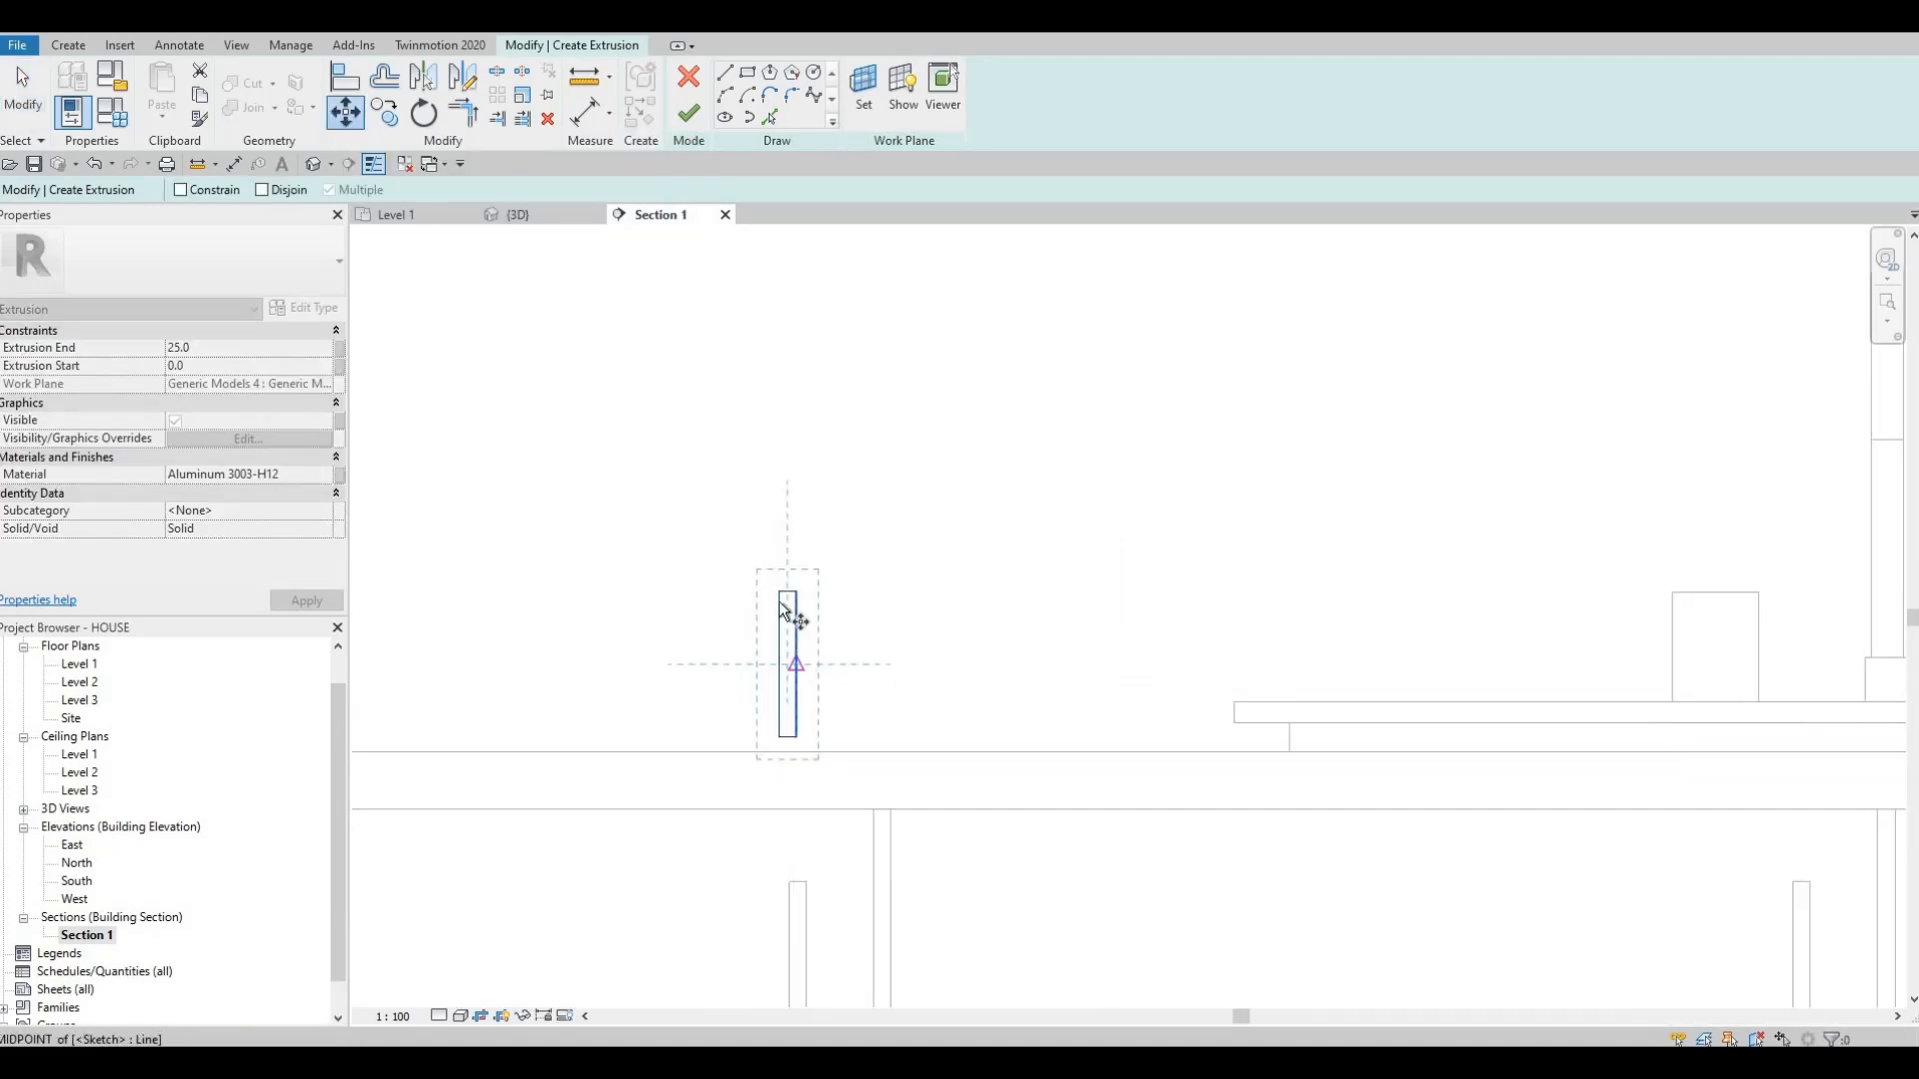
scroll(785, 596, "up", 2)
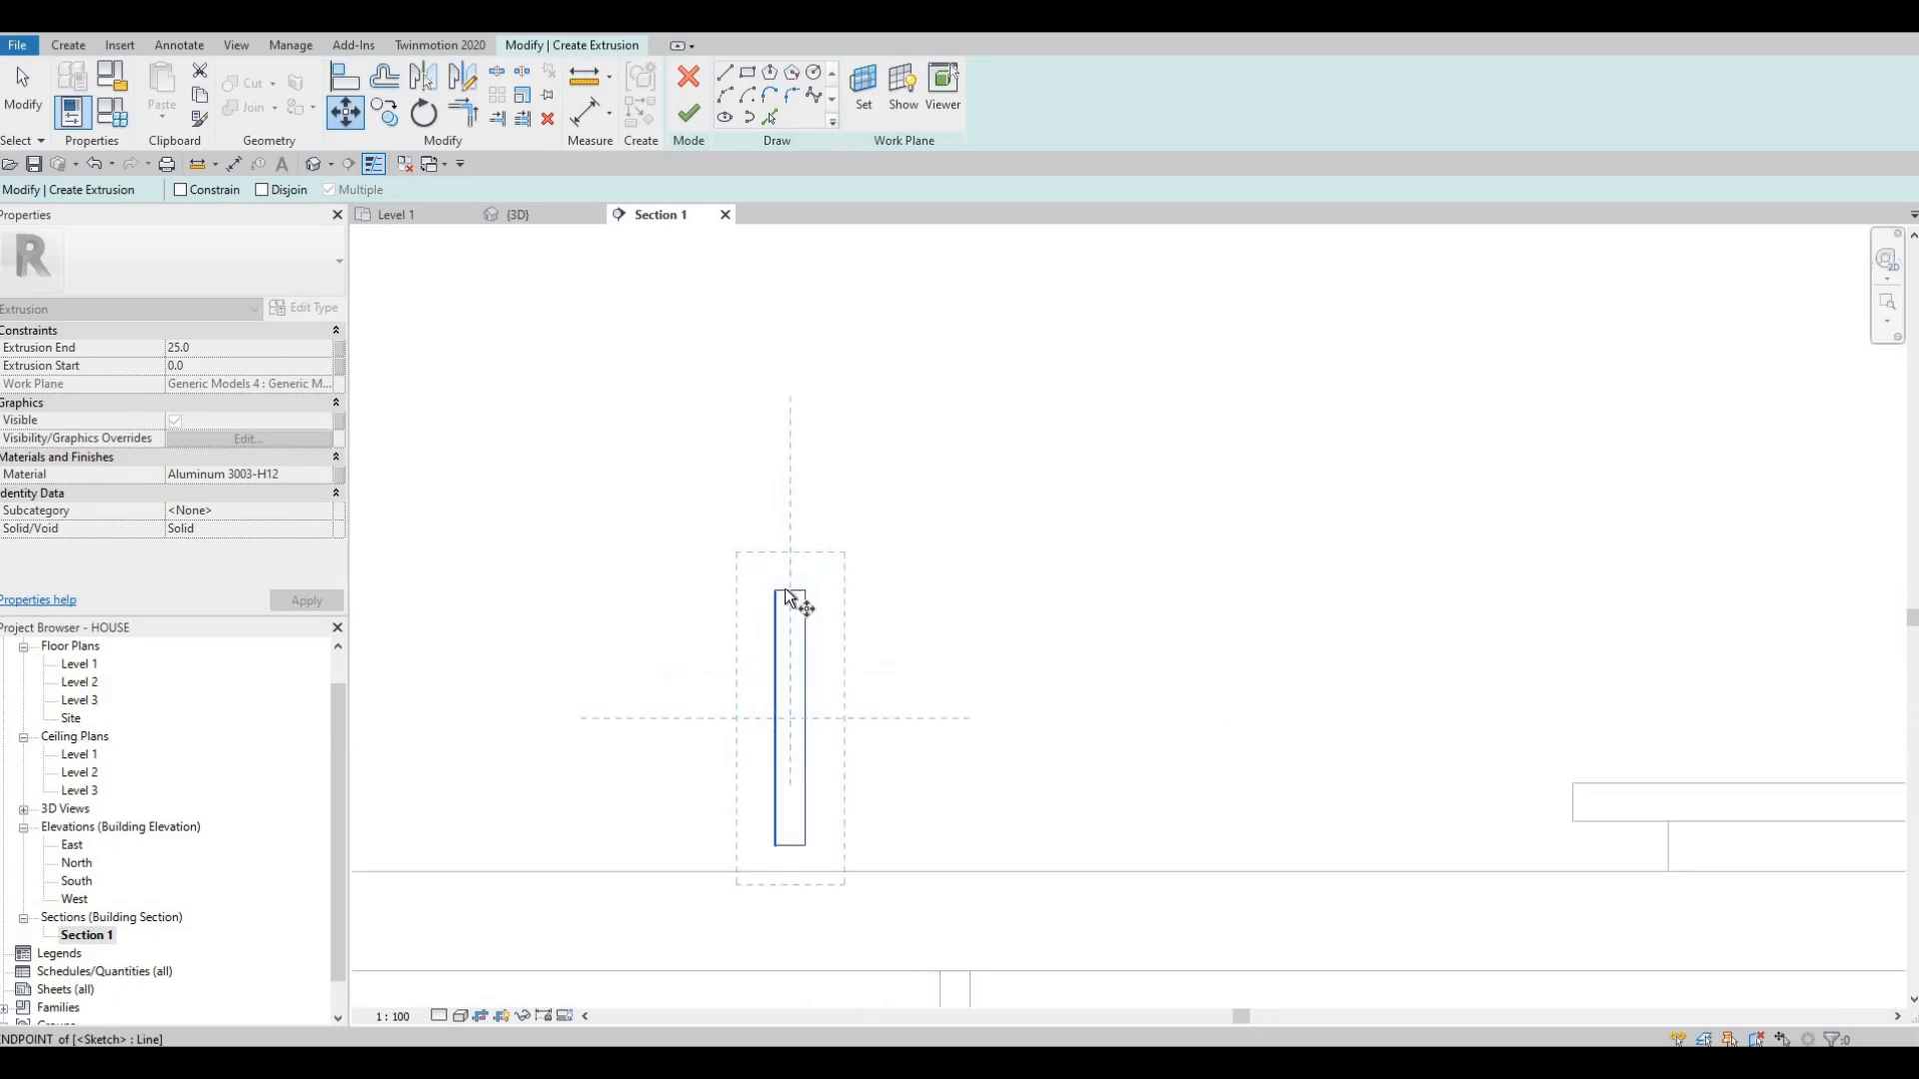
left_click(790, 589)
scroll(760, 456, "down", 5)
middle_click_drag(669, 420, 783, 651)
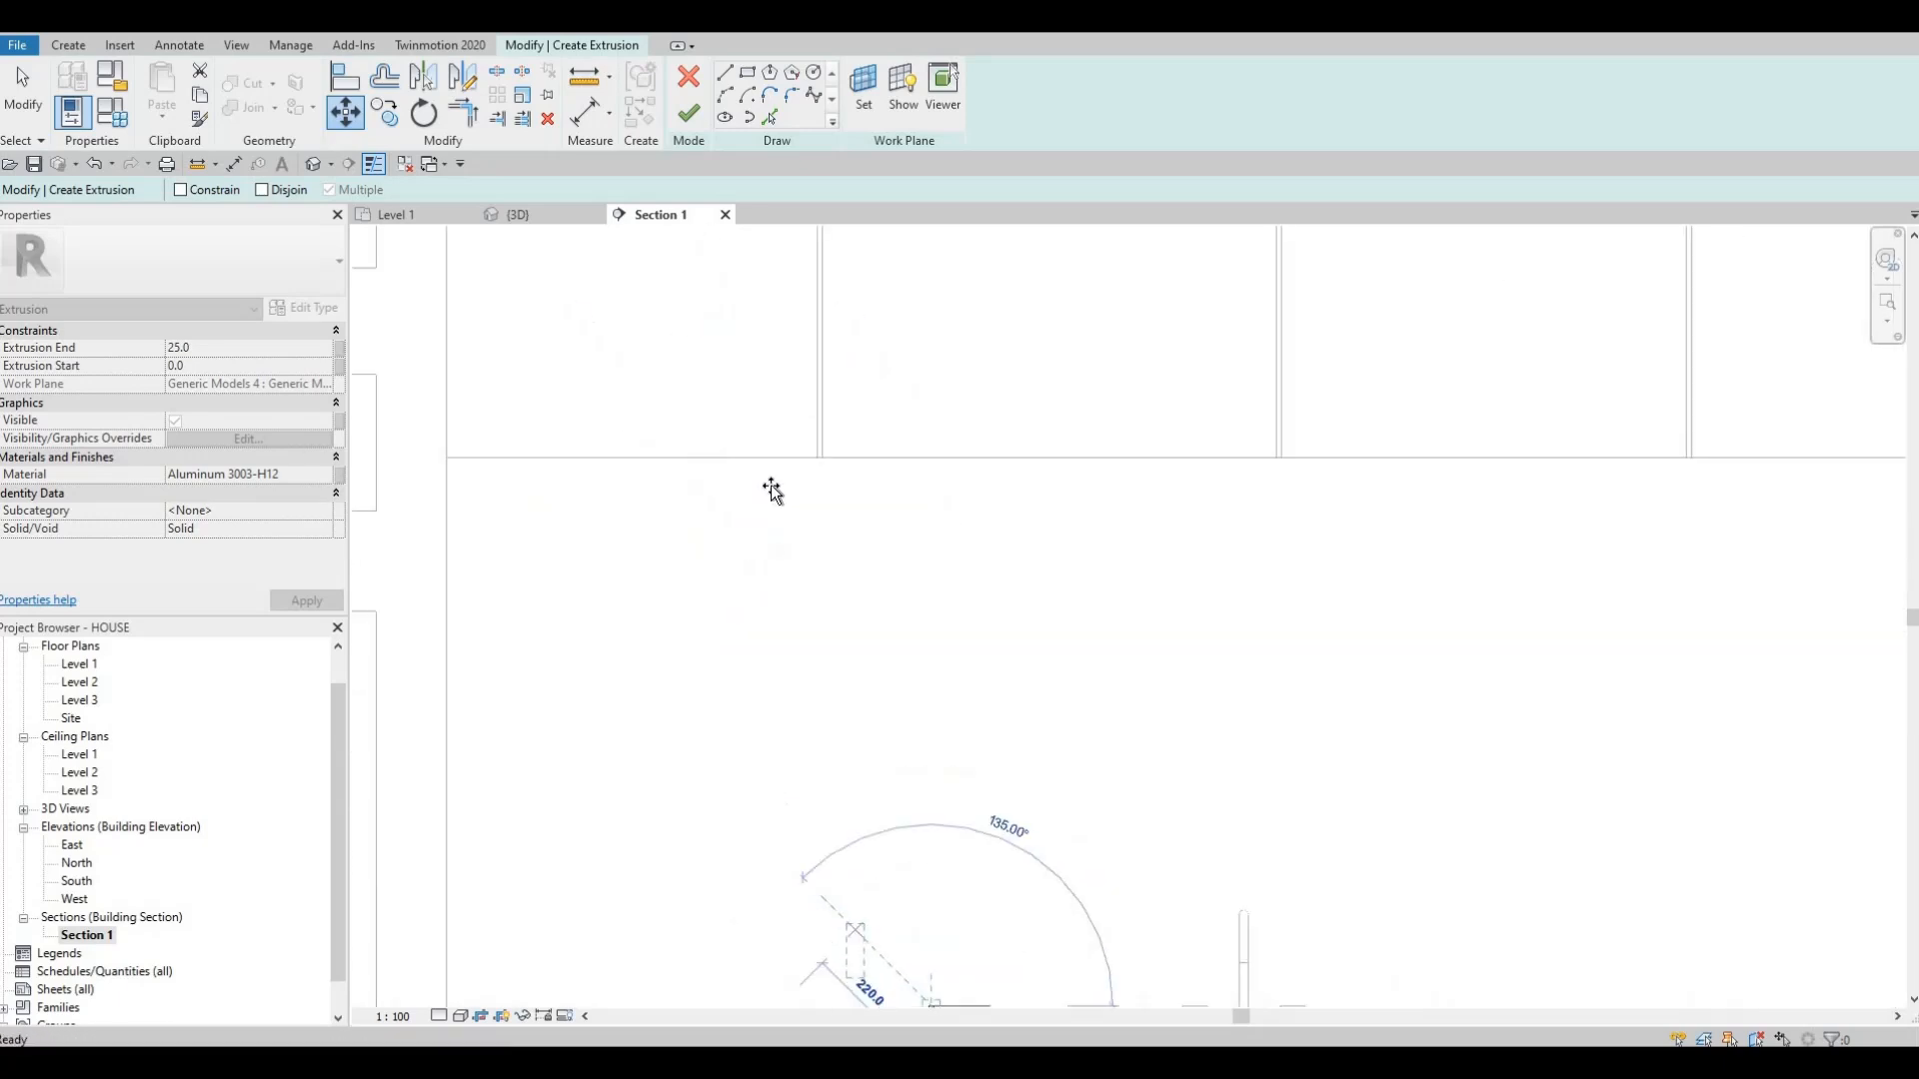
scroll(783, 645, "down", 2)
scroll(914, 575, "up", 2)
scroll(997, 554, "up", 2)
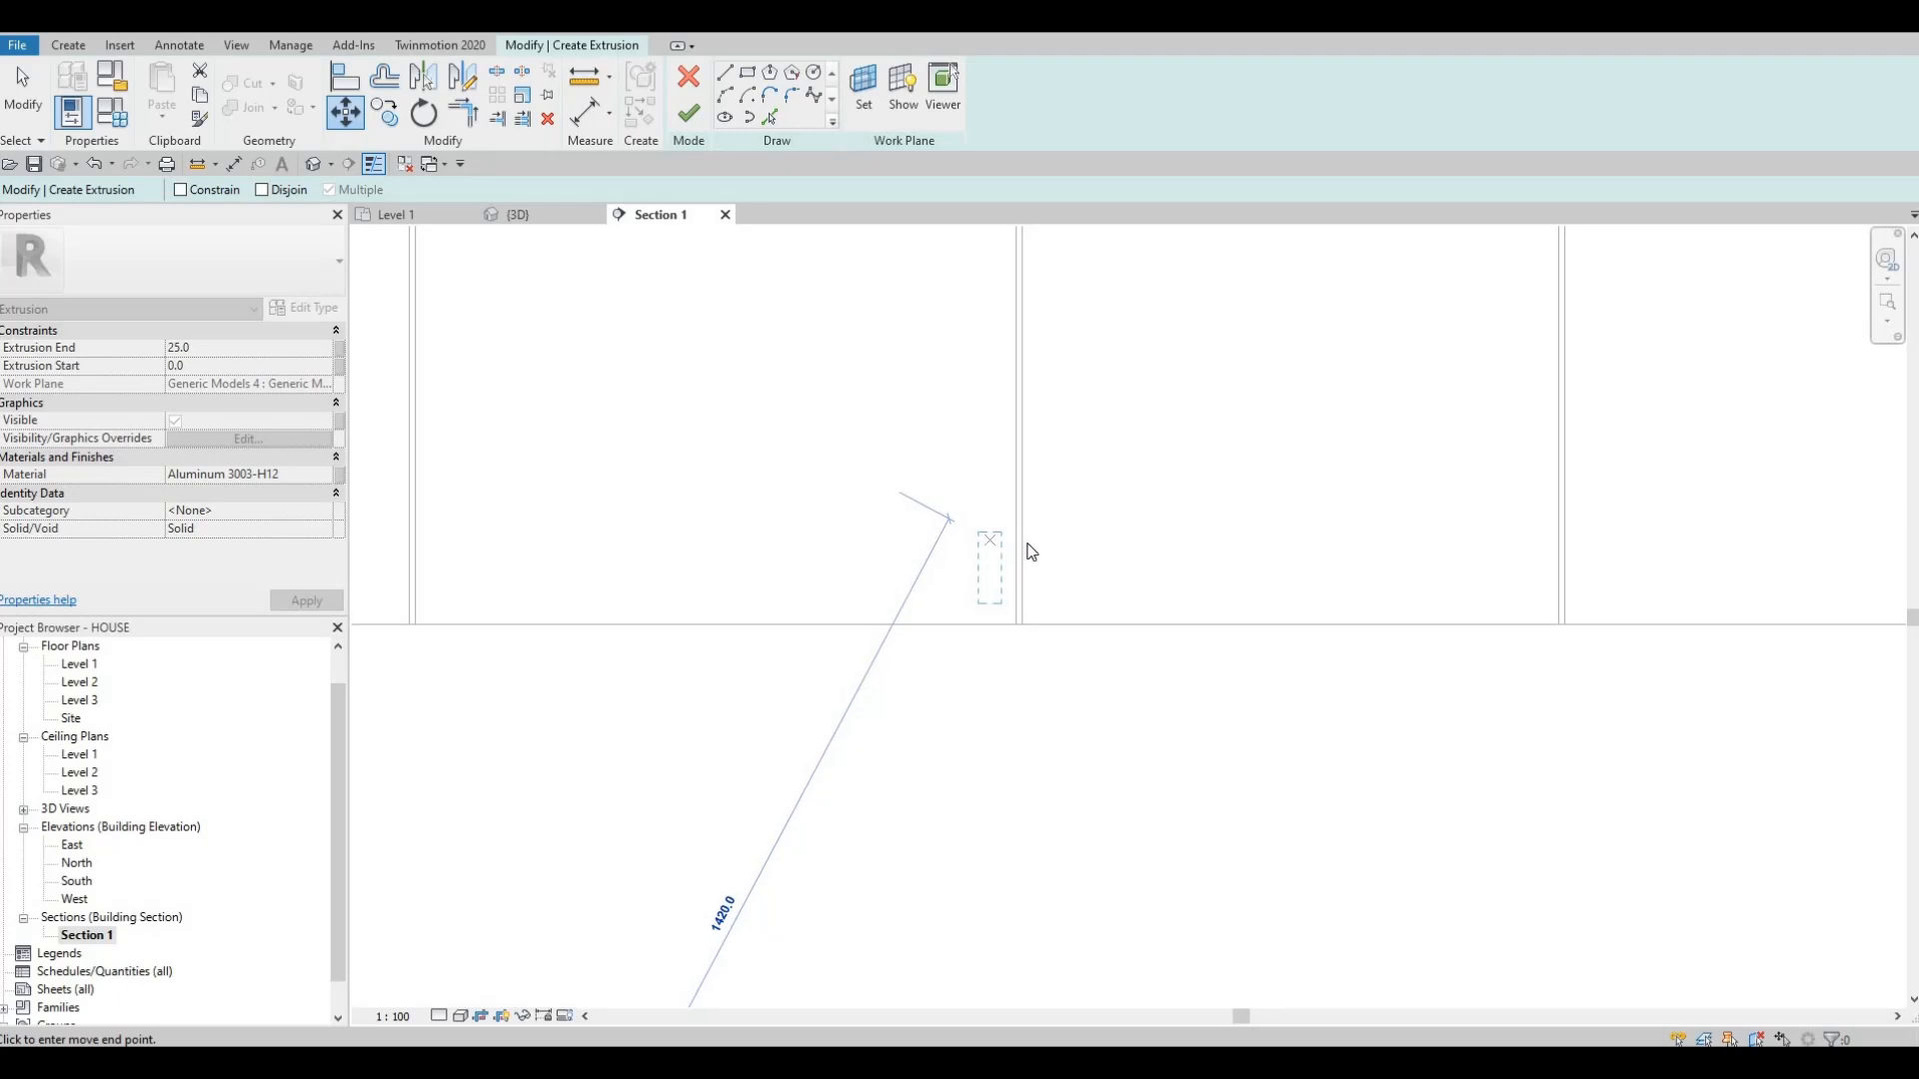
left_click(992, 551)
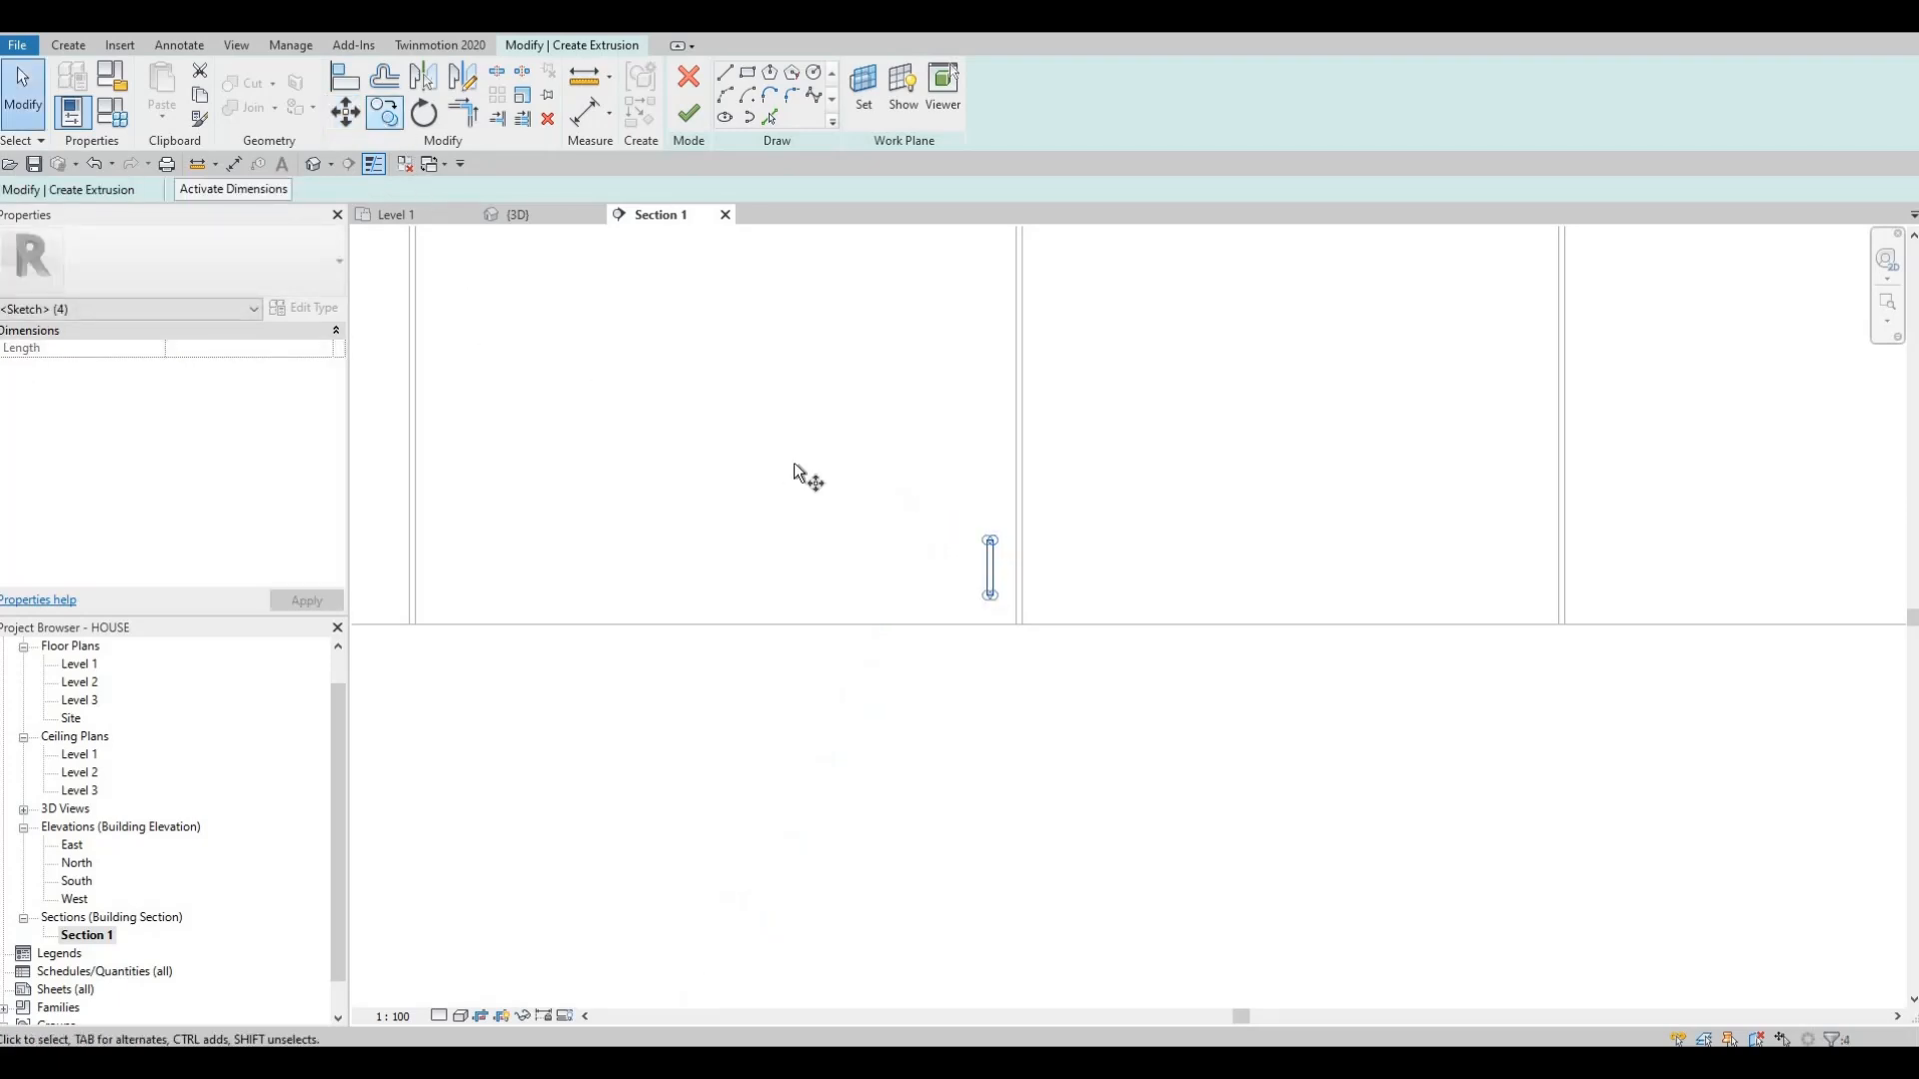
- Copy the handle rectangle horizontally across the middle gap onto the third upper cabinet door, with multiple copies enabled
key("c")
key("o")
scroll(980, 532, "up", 2)
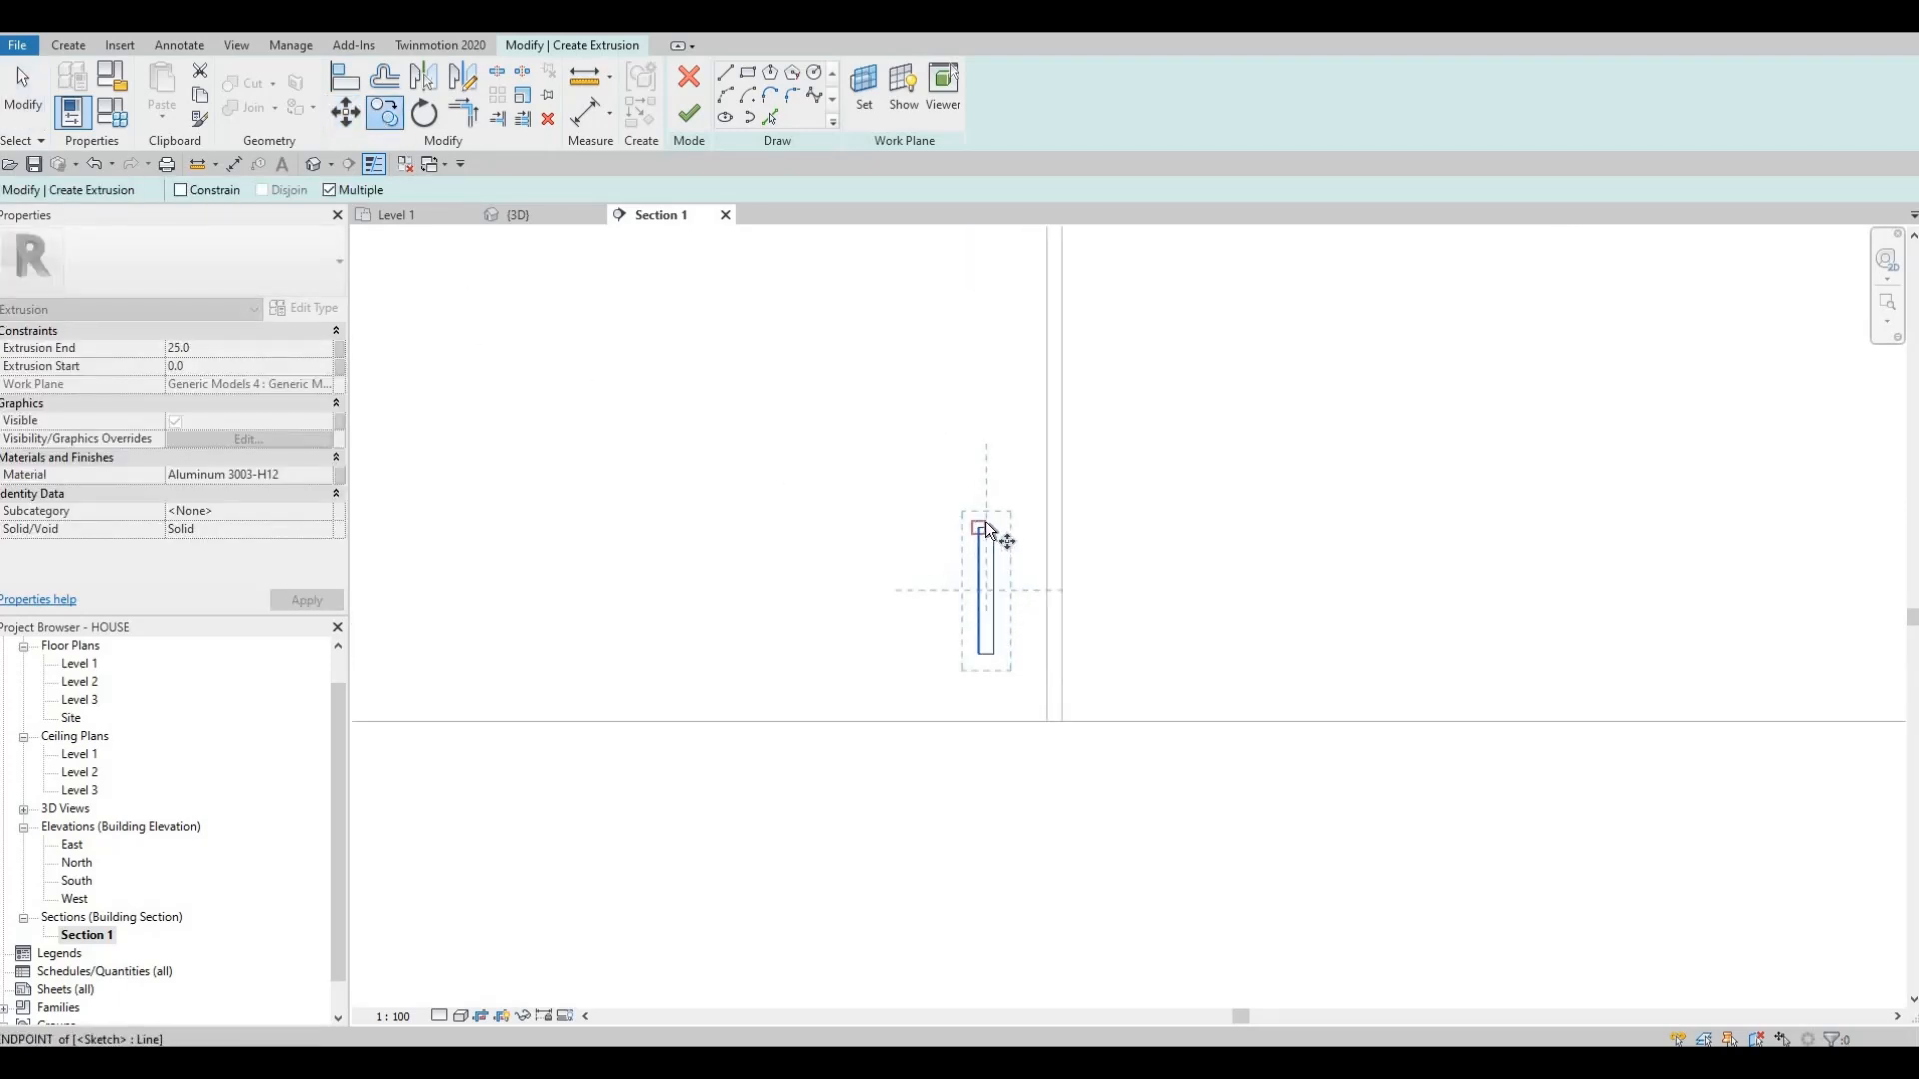
scroll(987, 529, "up", 2)
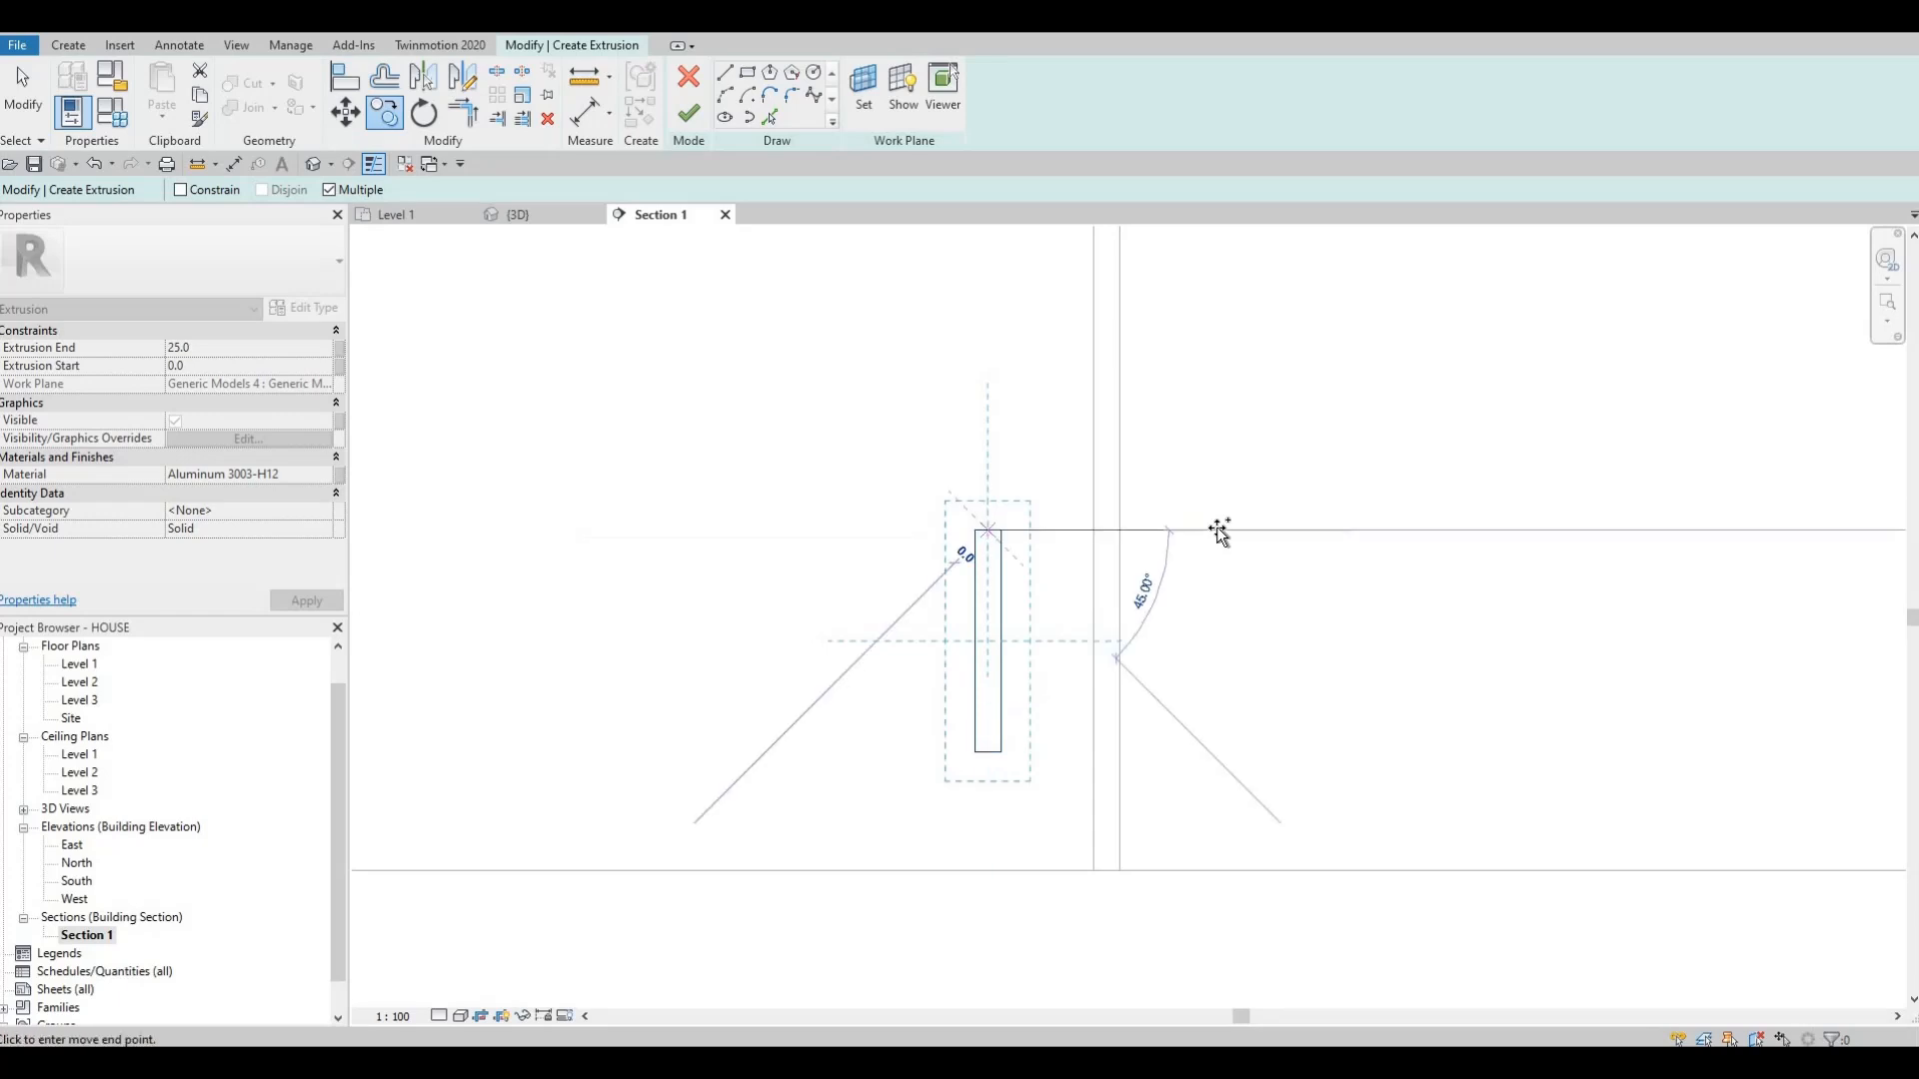
left_click(1221, 531)
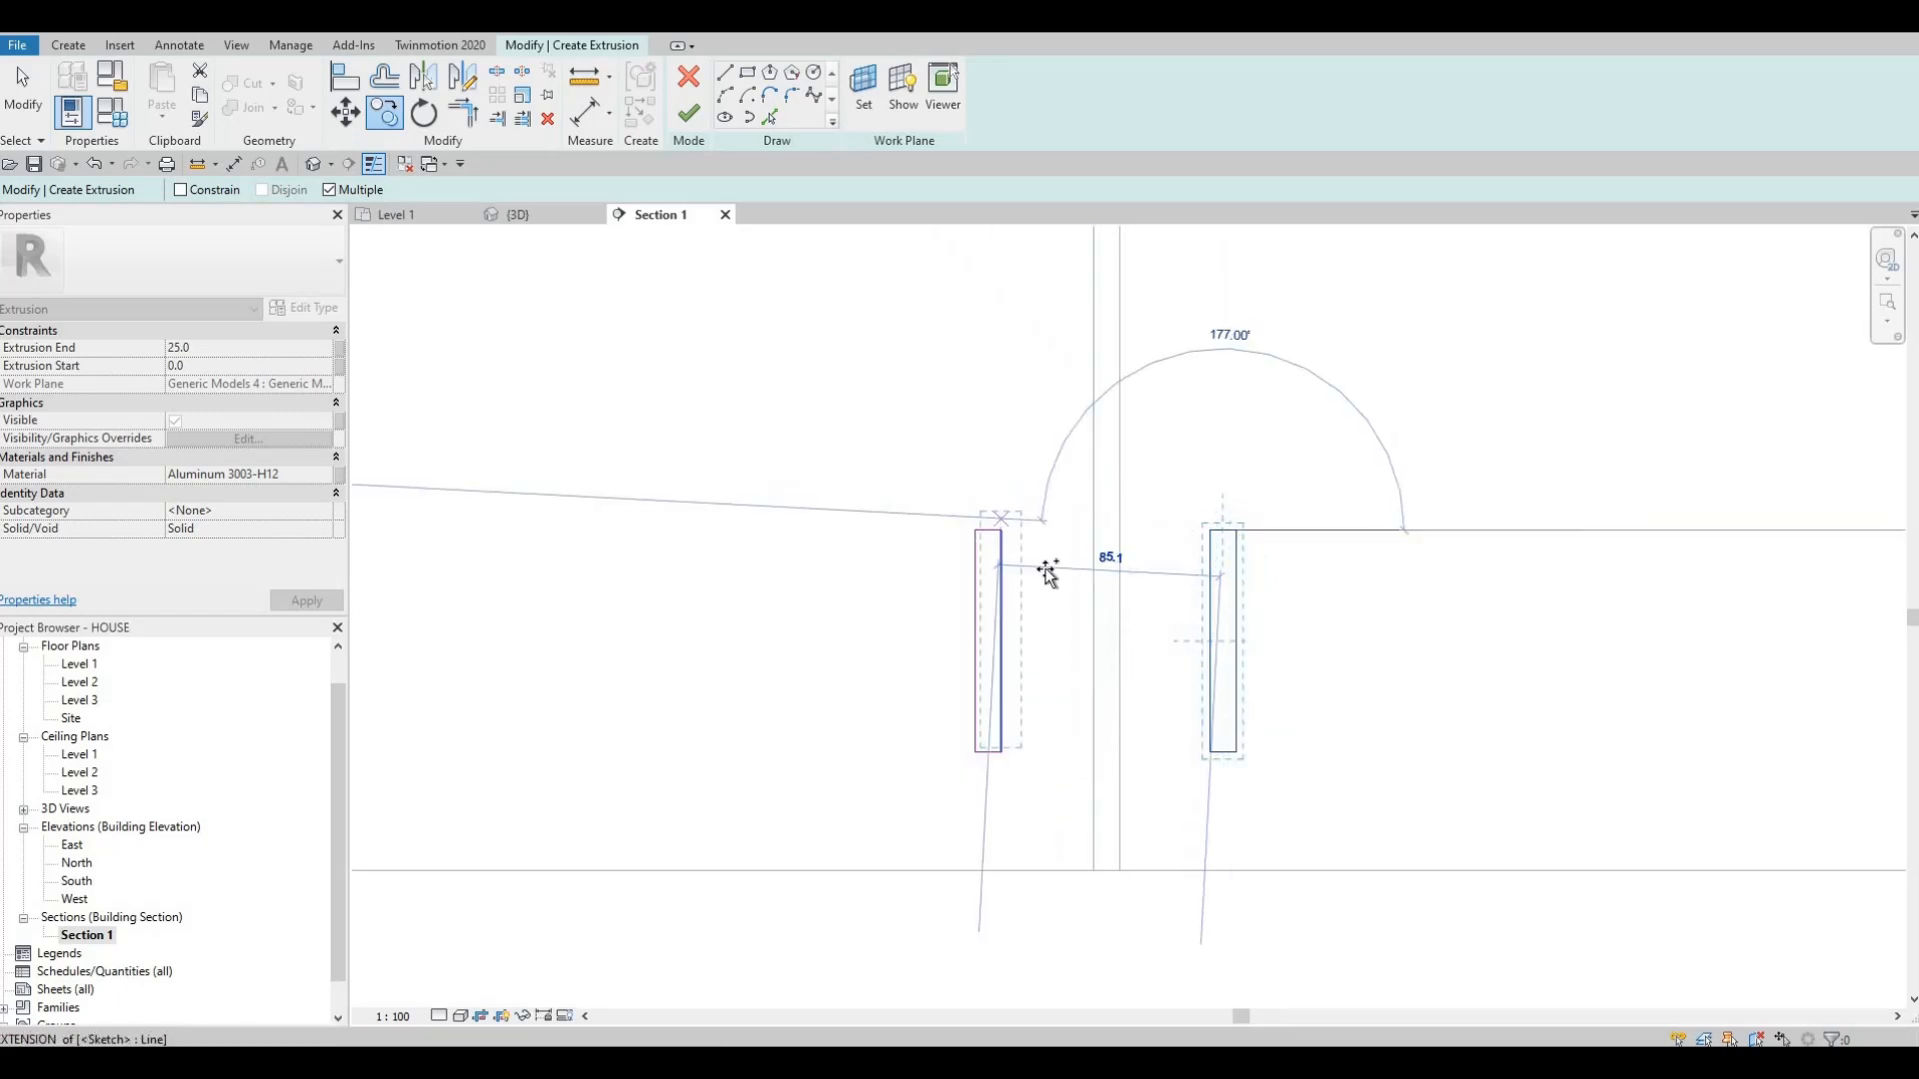
- Place another handle copy on the first upper door's lower corner beside its gap, about 1045 mm from the previous copy
scroll(1046, 570, "down", 1)
middle_click_drag(560, 562, 1143, 522)
scroll(1139, 522, "down", 1)
middle_click_drag(625, 499, 1135, 514)
middle_click_drag(922, 513, 1148, 523)
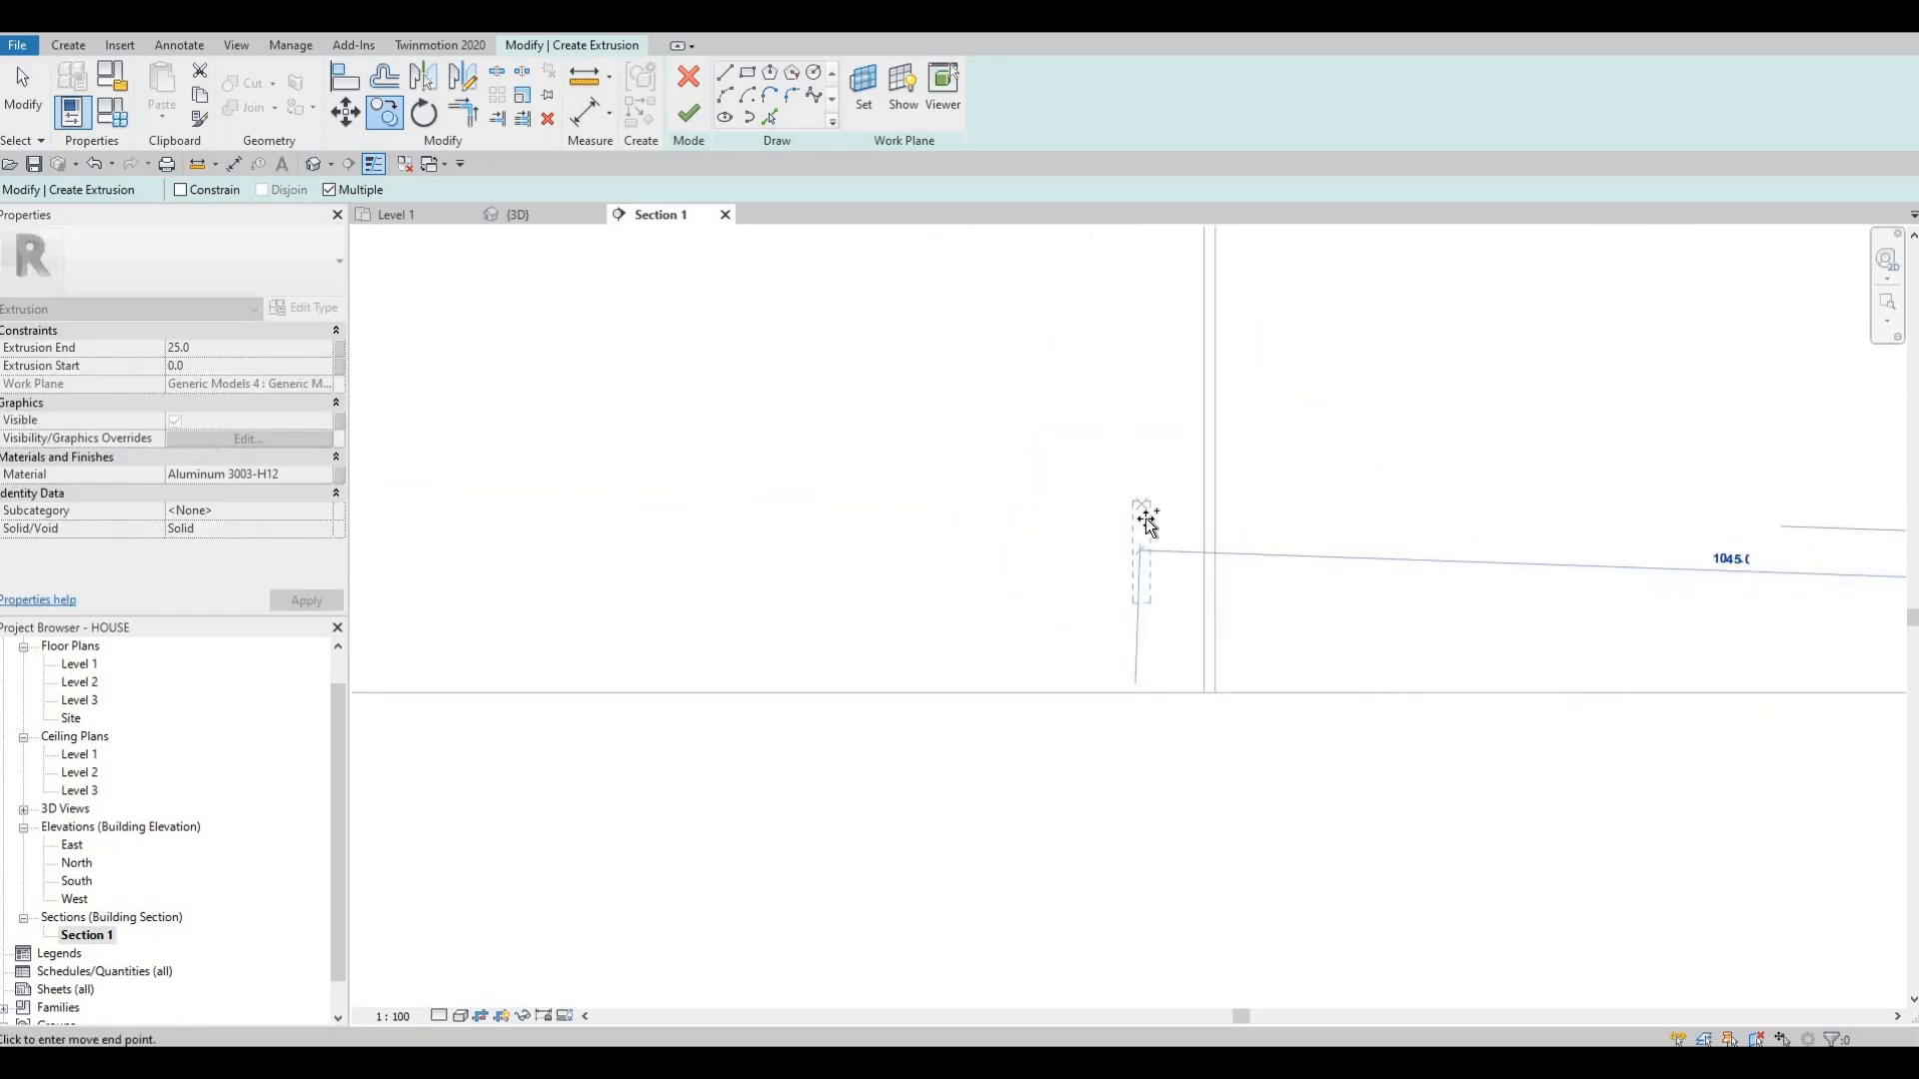
left_click(1146, 524)
- Place another handle copy on the fourth upper door beside its gap, about 1880 mm horizontally from the first door's handle
scroll(1795, 611, "down", 1)
middle_click_drag(1795, 612, 1489, 585)
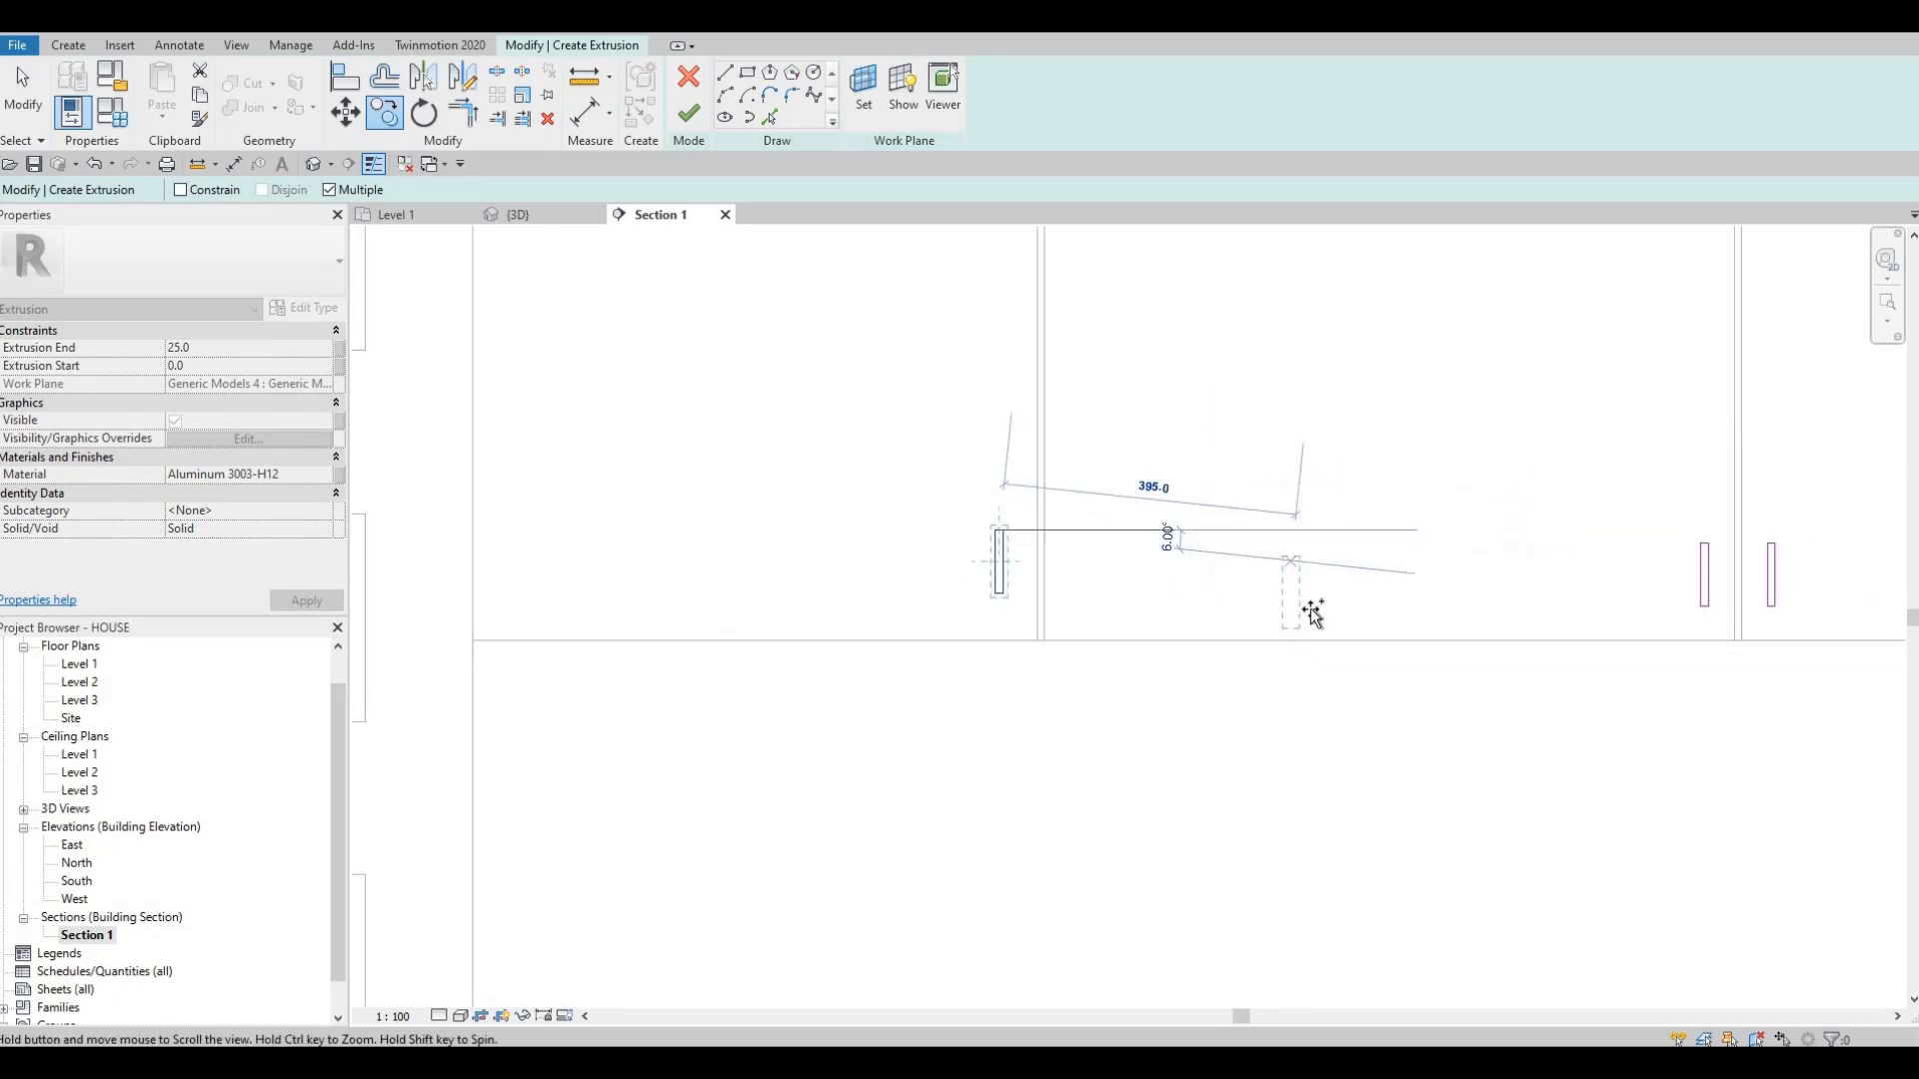
scroll(1310, 610, "down", 1)
middle_click_drag(1311, 610, 452, 602)
middle_click_drag(1512, 552, 1486, 552)
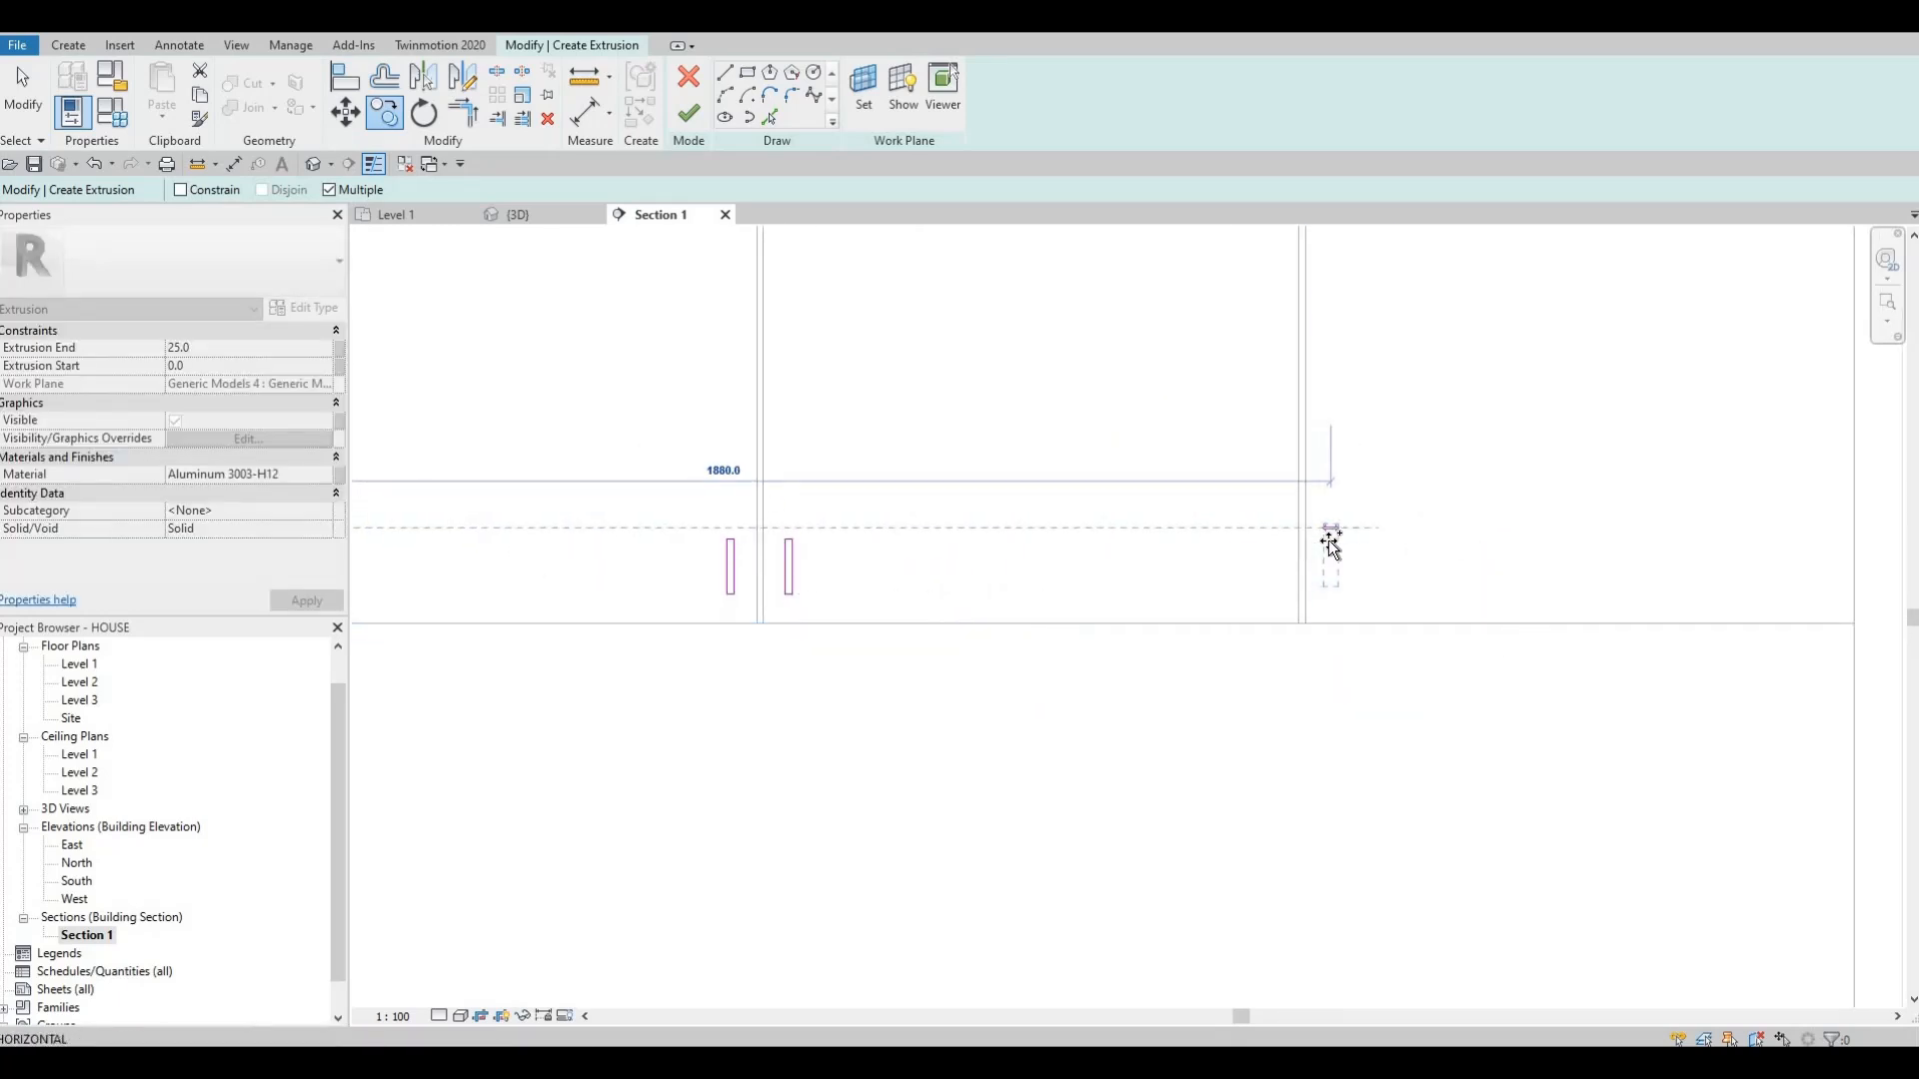
left_click(1305, 584)
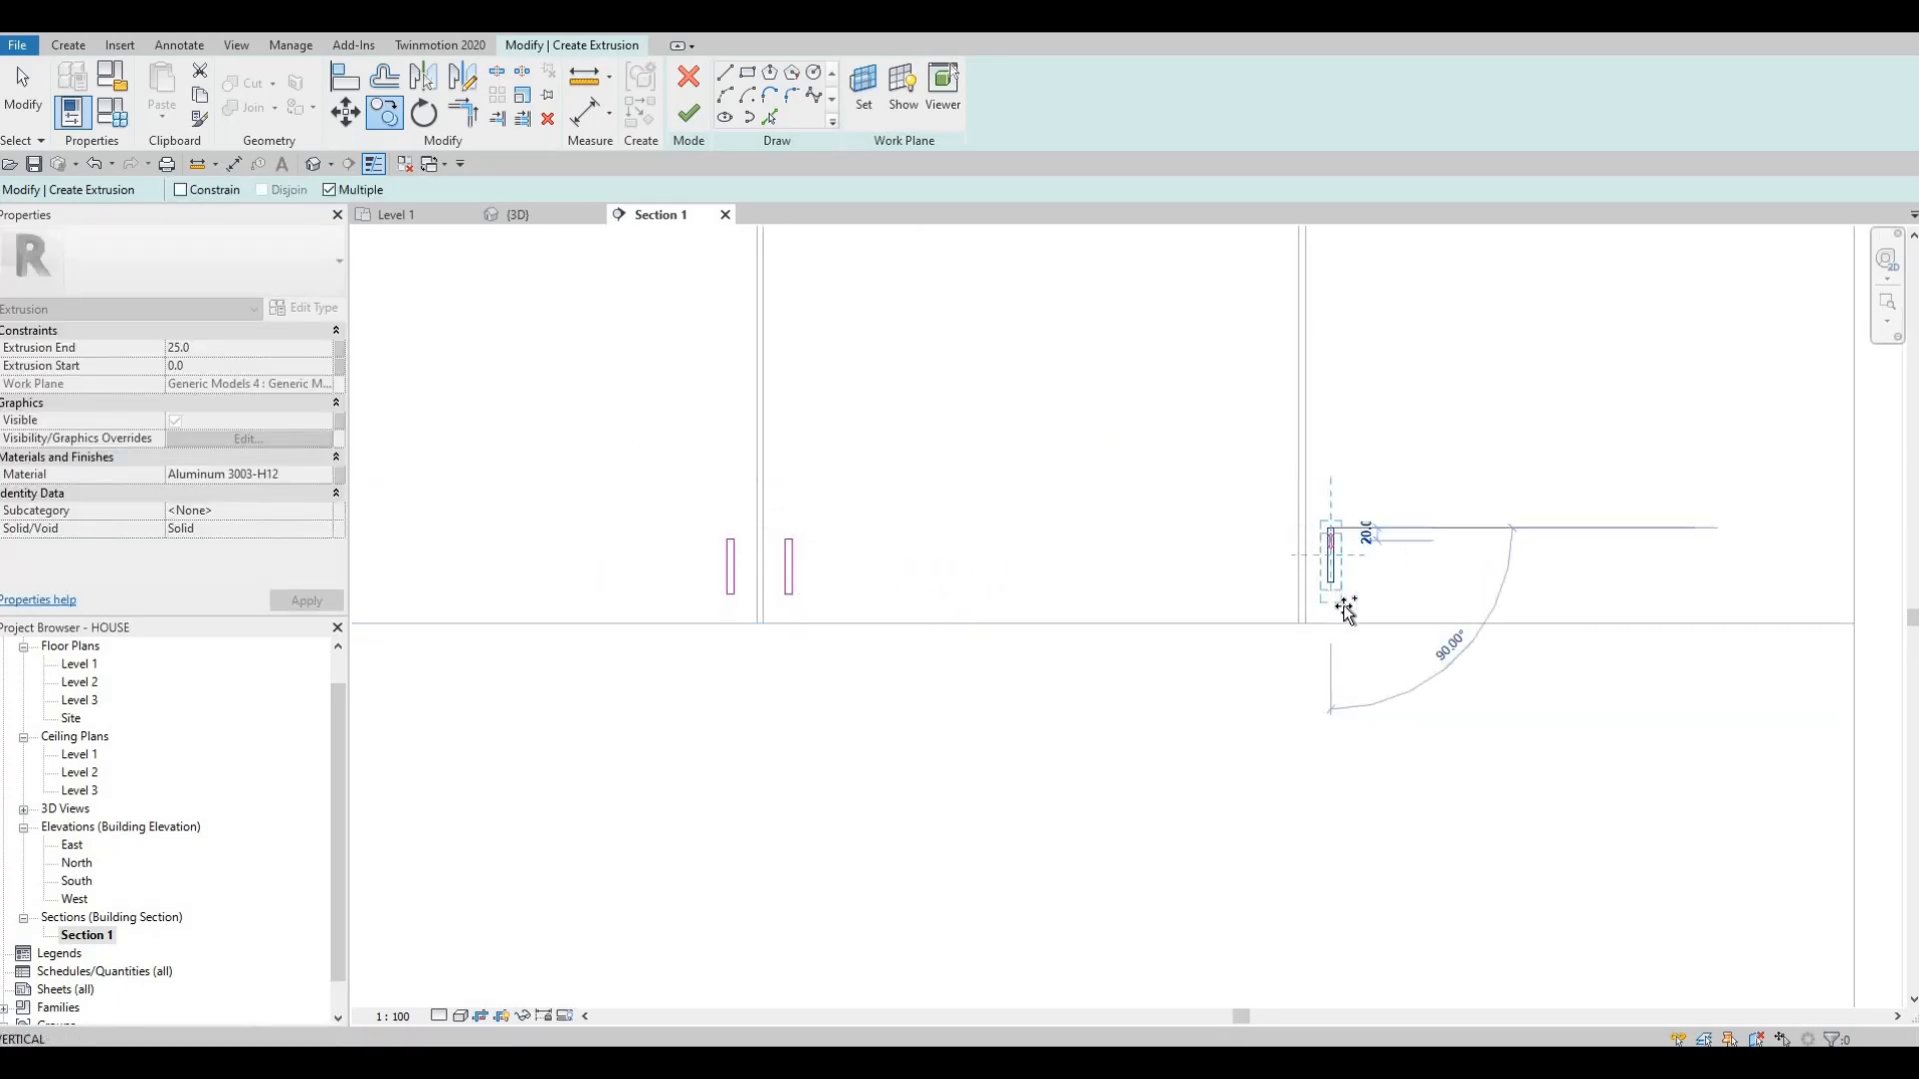
- Nudge the fourth upper door's handle rectangle two increments away from the door gap, and one increment back towards it
scroll(1350, 575, "down", 2)
key("Escape")
key("Escape")
key("Escape")
left_click_drag(1256, 515, 1371, 617)
key("Right")
key("Right")
key("Escape")
key("Escape")
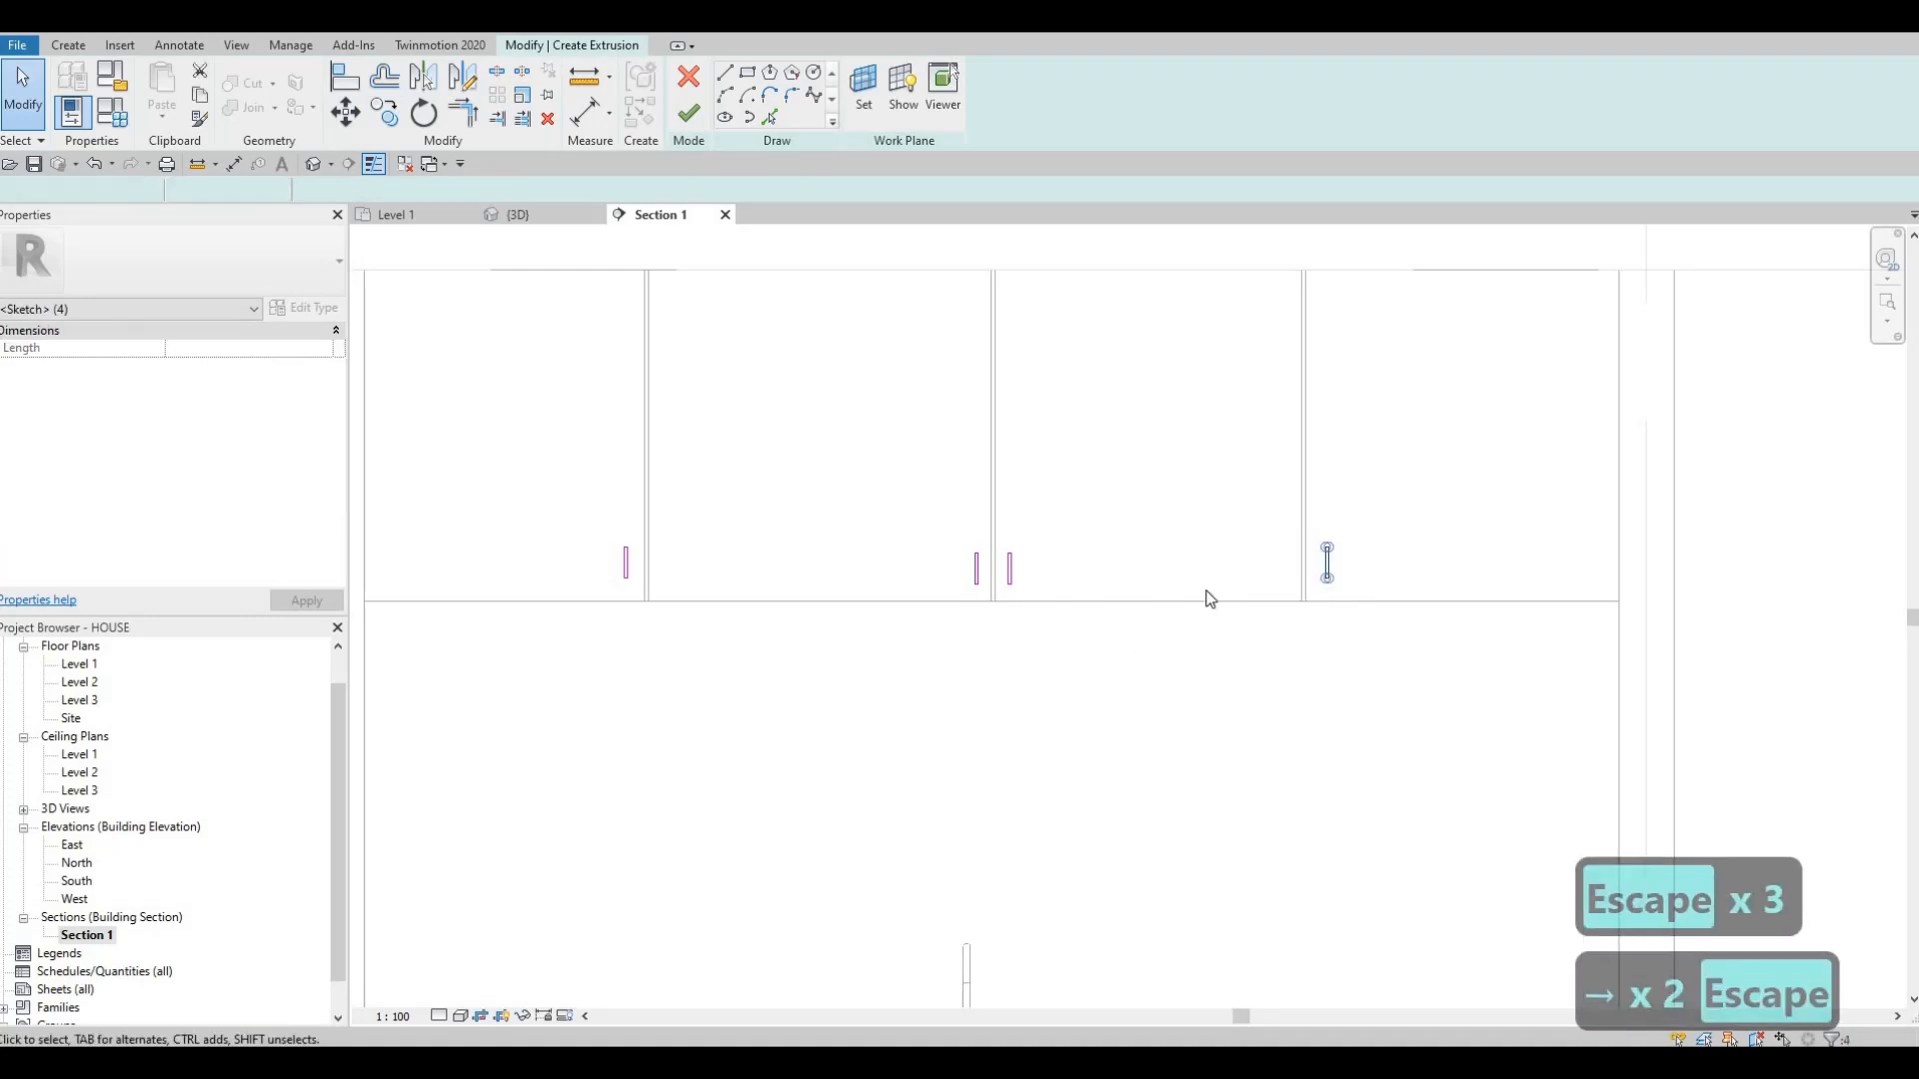
left_click_drag(1302, 504, 1359, 601)
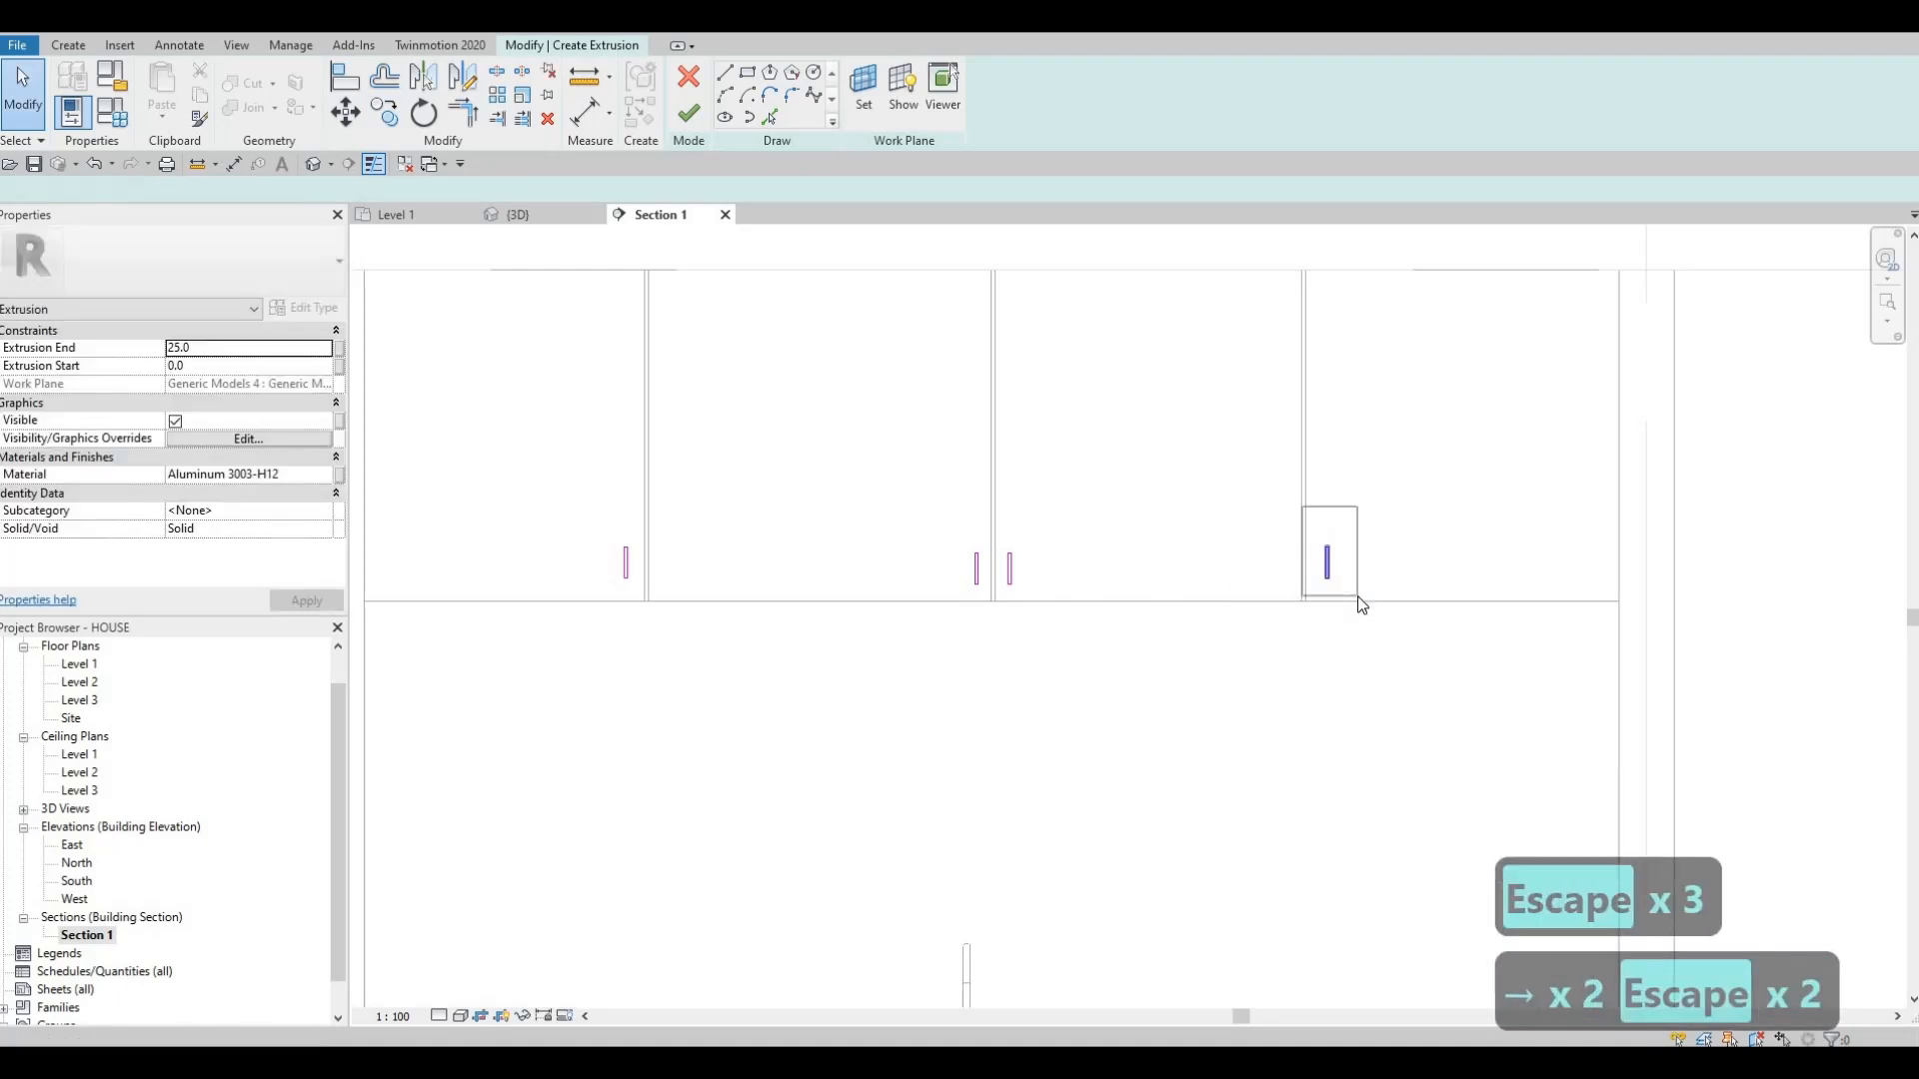
key("Left")
key("Escape")
key("Escape")
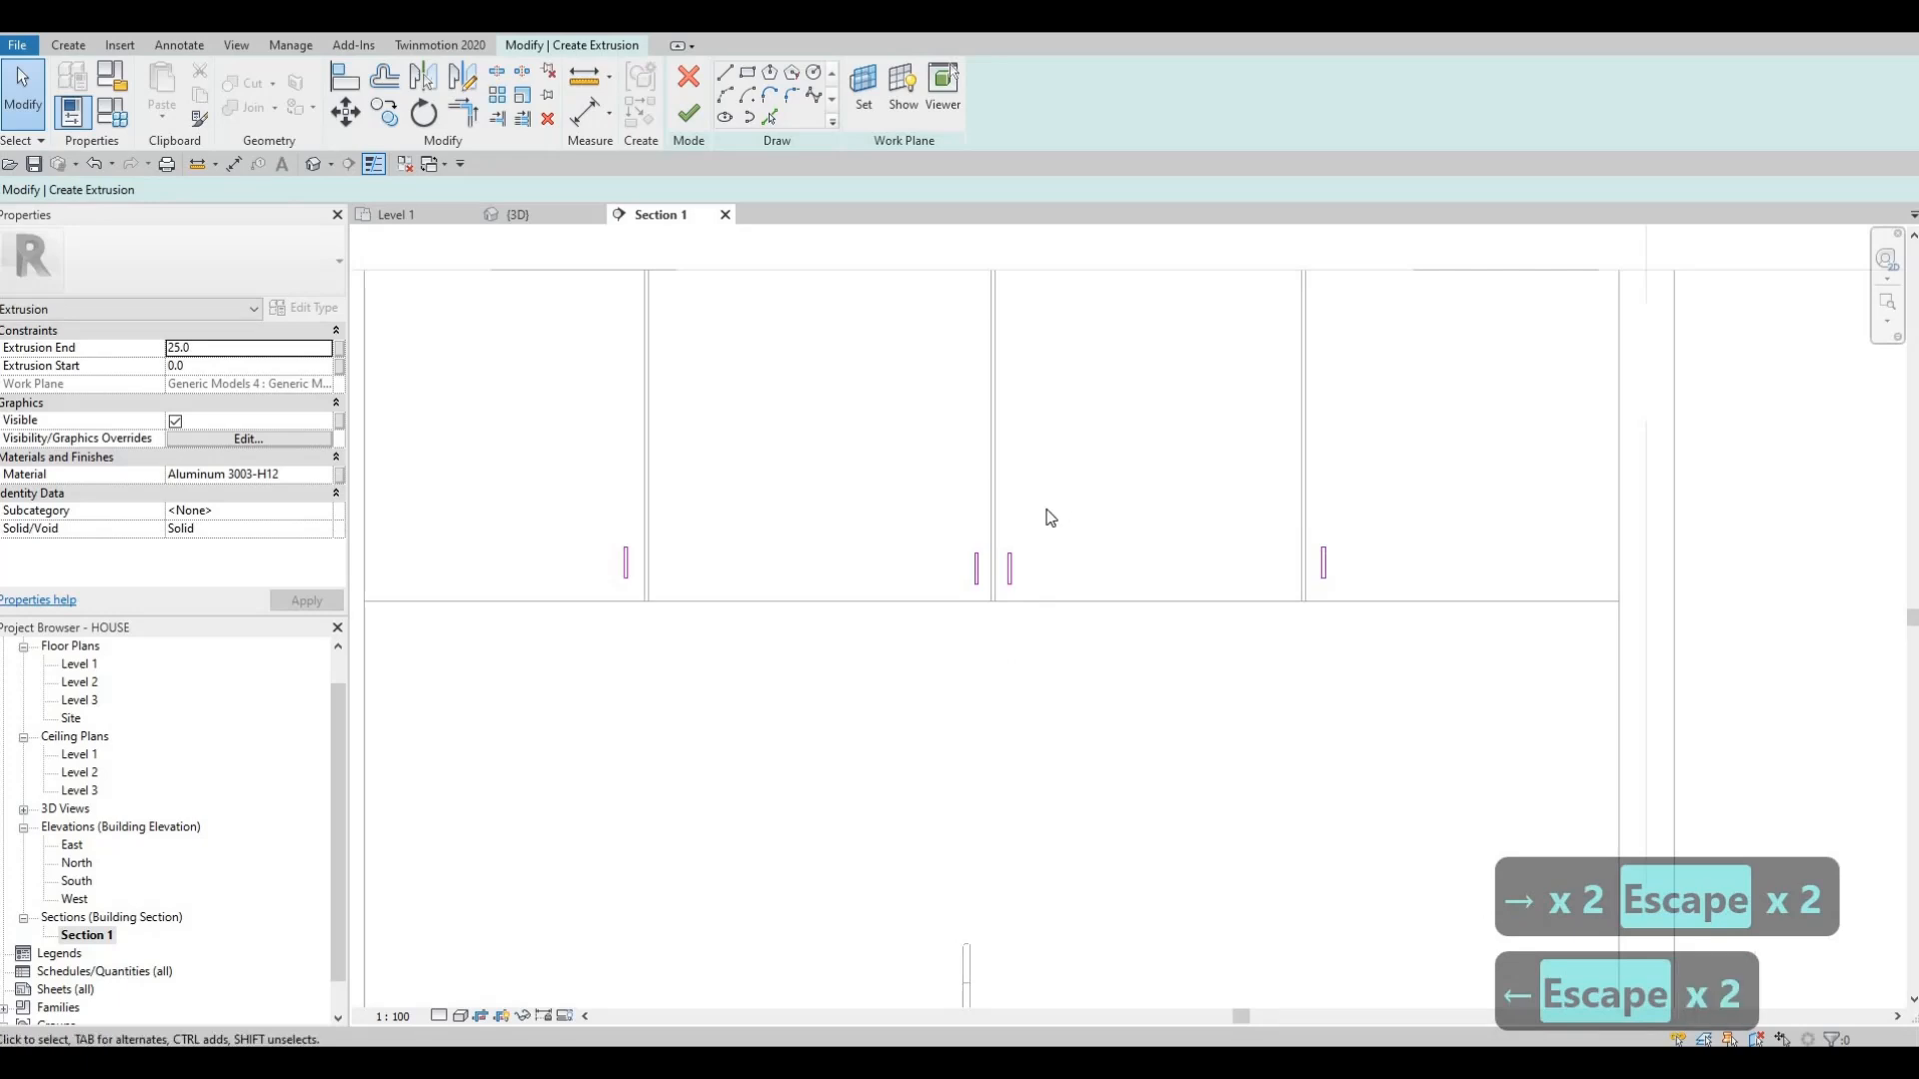
- Finish the upper door handle sketch as an extrusion ending at 20 and complete the in-place model
scroll(1065, 570, "down", 5)
mouse_move(1138, 595)
middle_mouse_down()
mouse_move(1113, 568)
mouse_move(1161, 566)
middle_mouse_up()
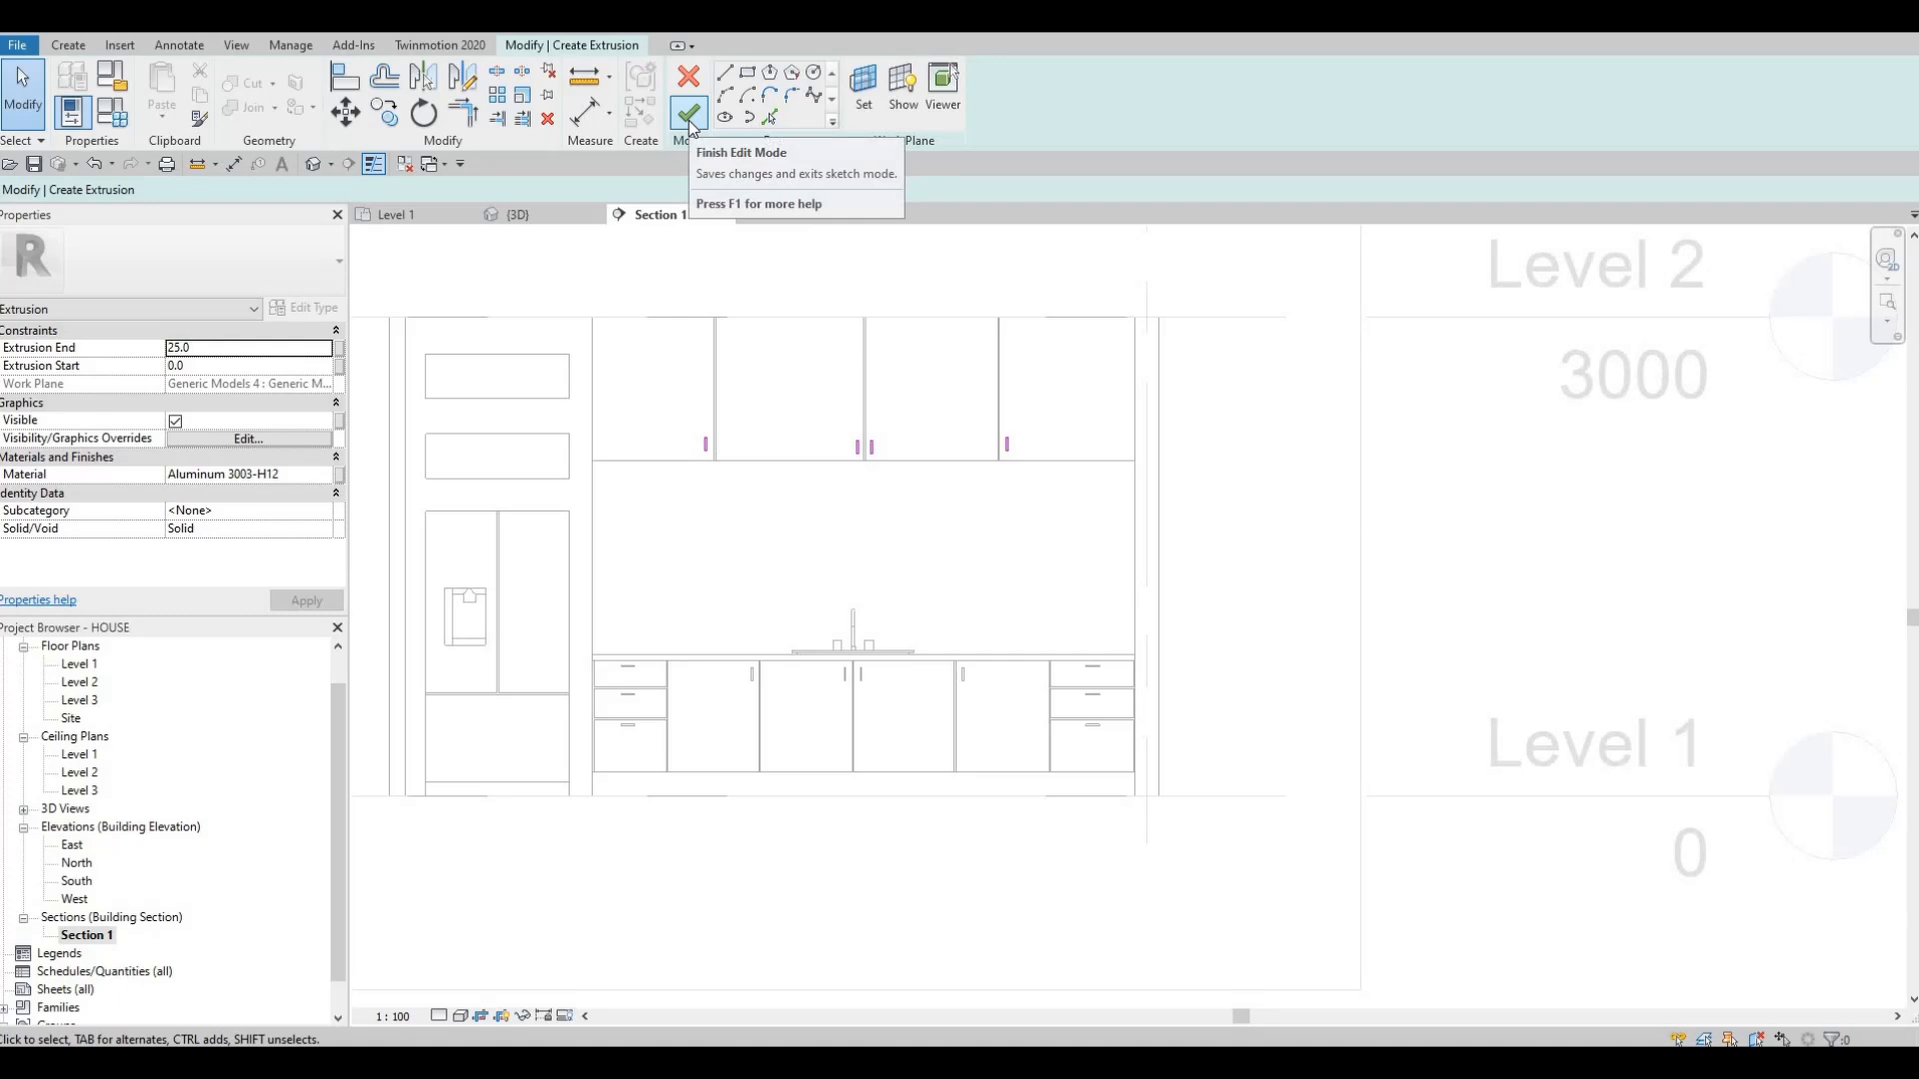
left_click(689, 116)
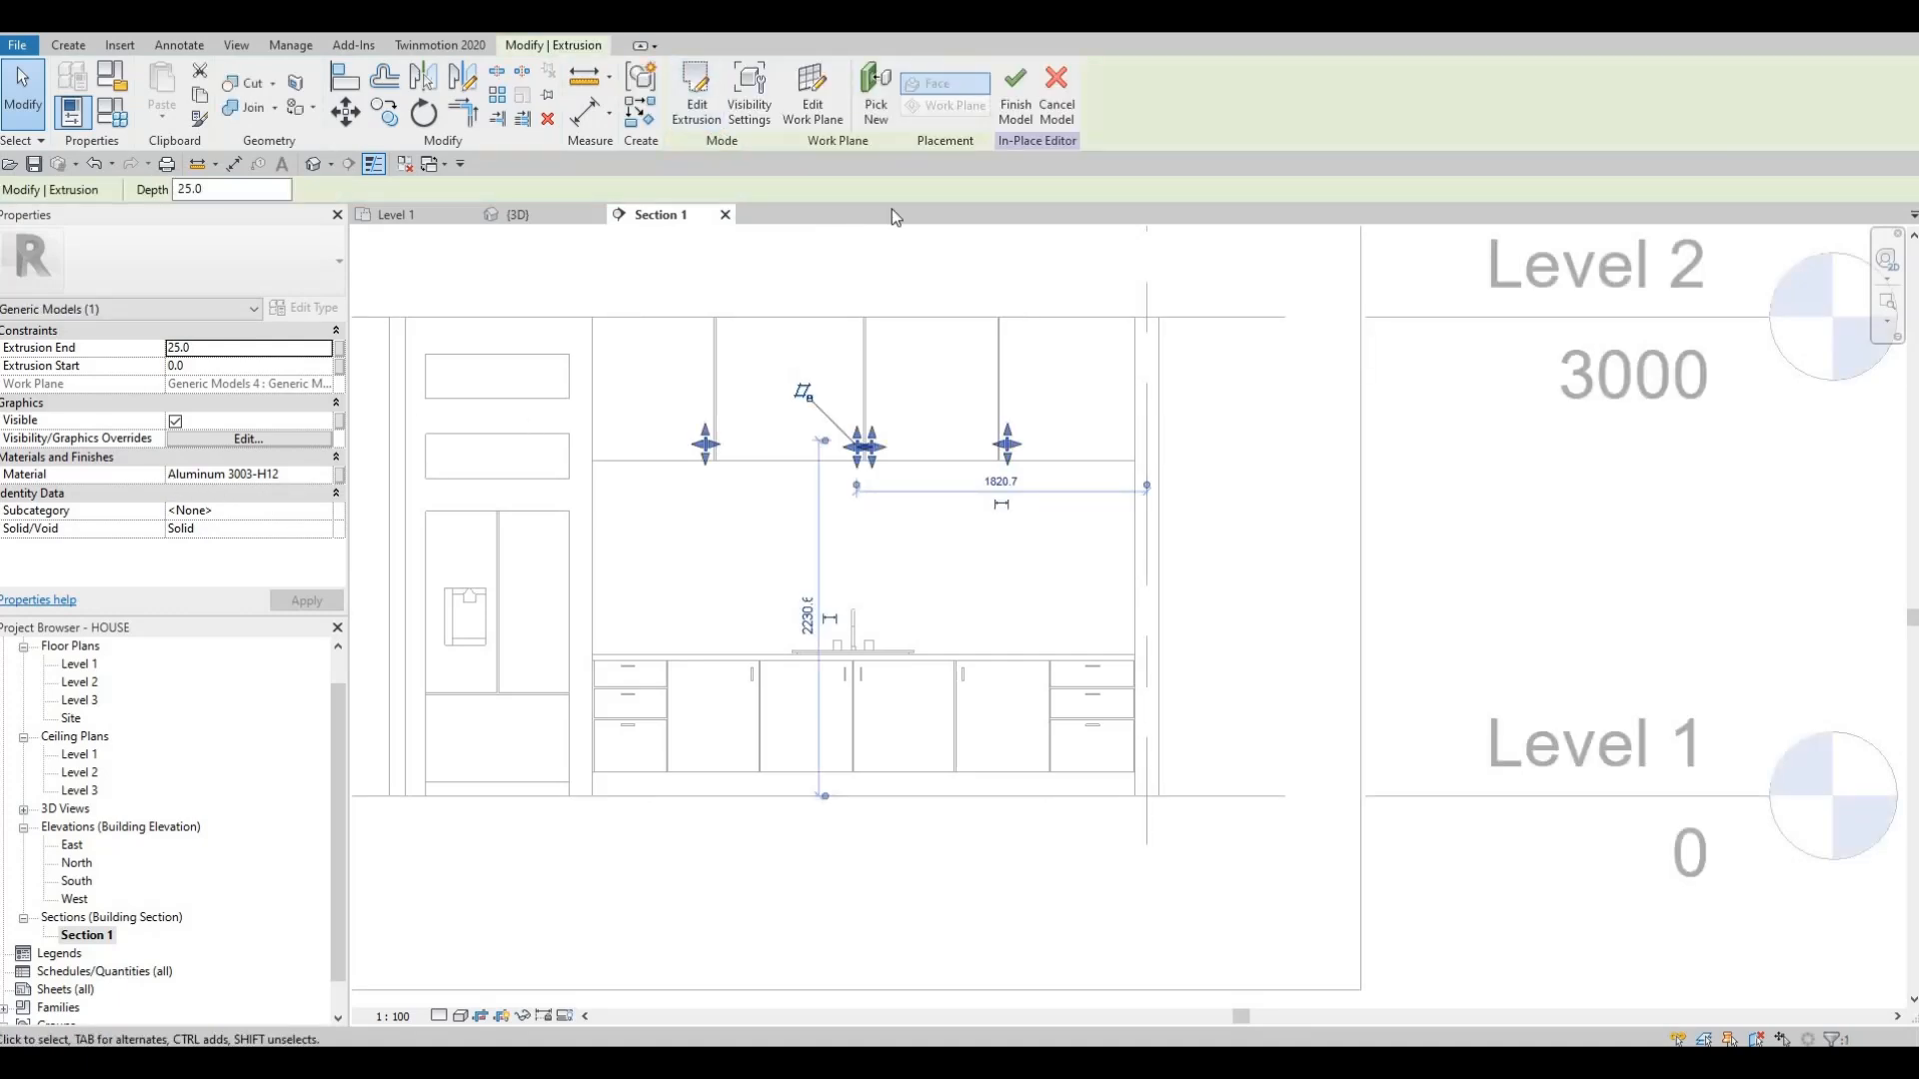
left_click(1003, 118)
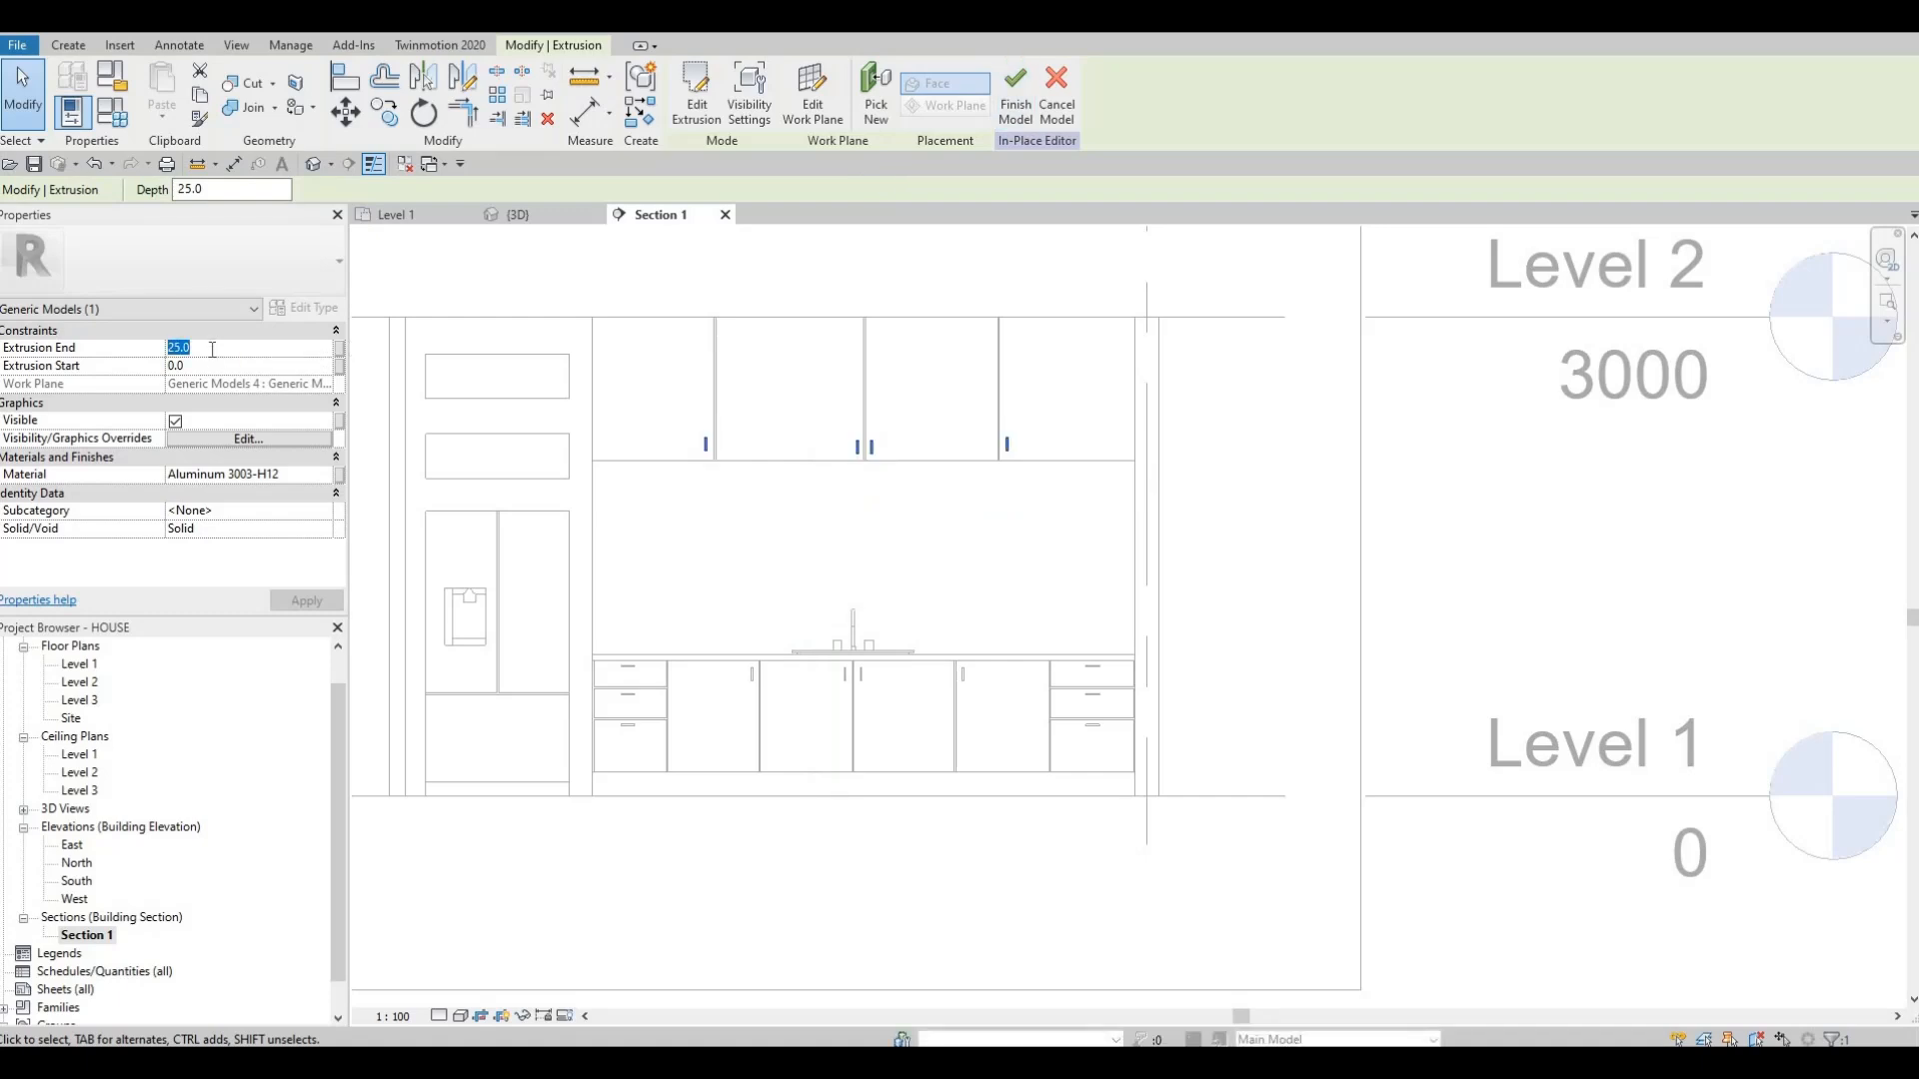
type("20")
left_click(304, 601)
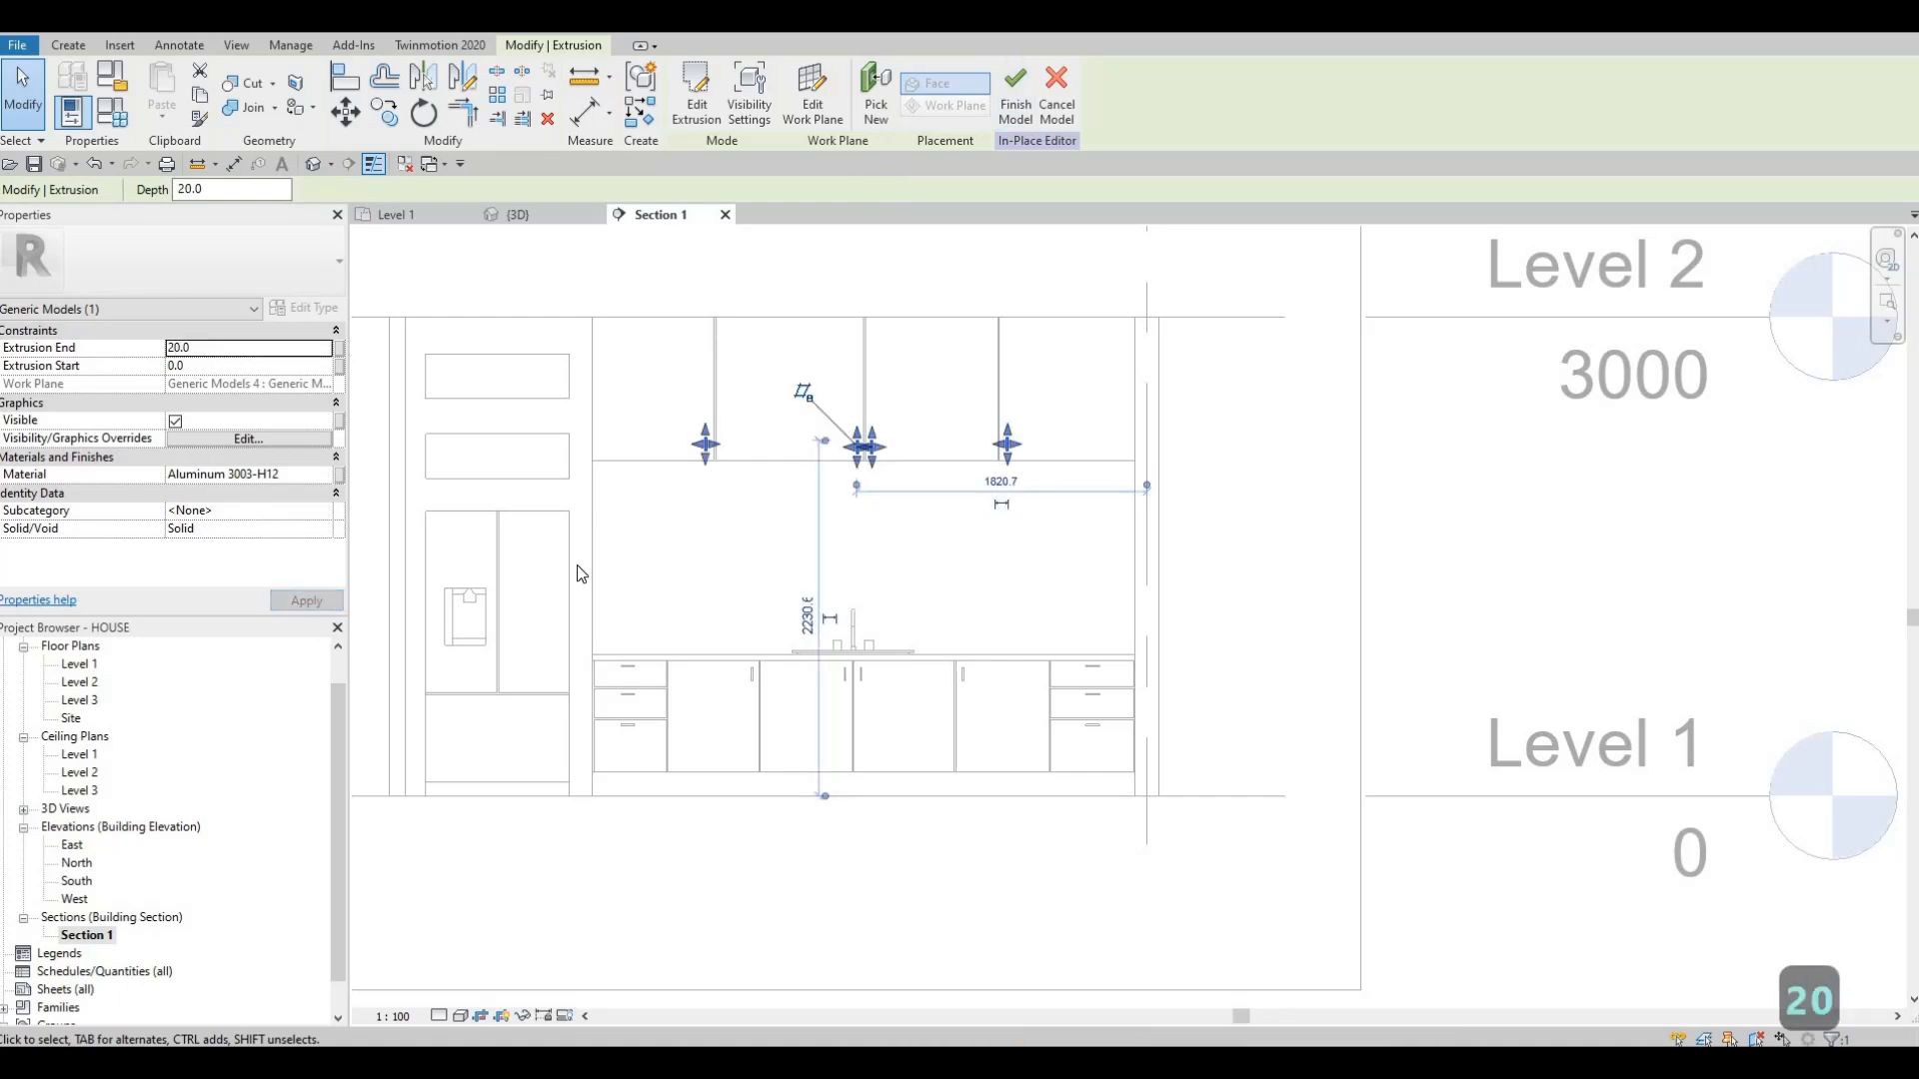
left_click(1016, 95)
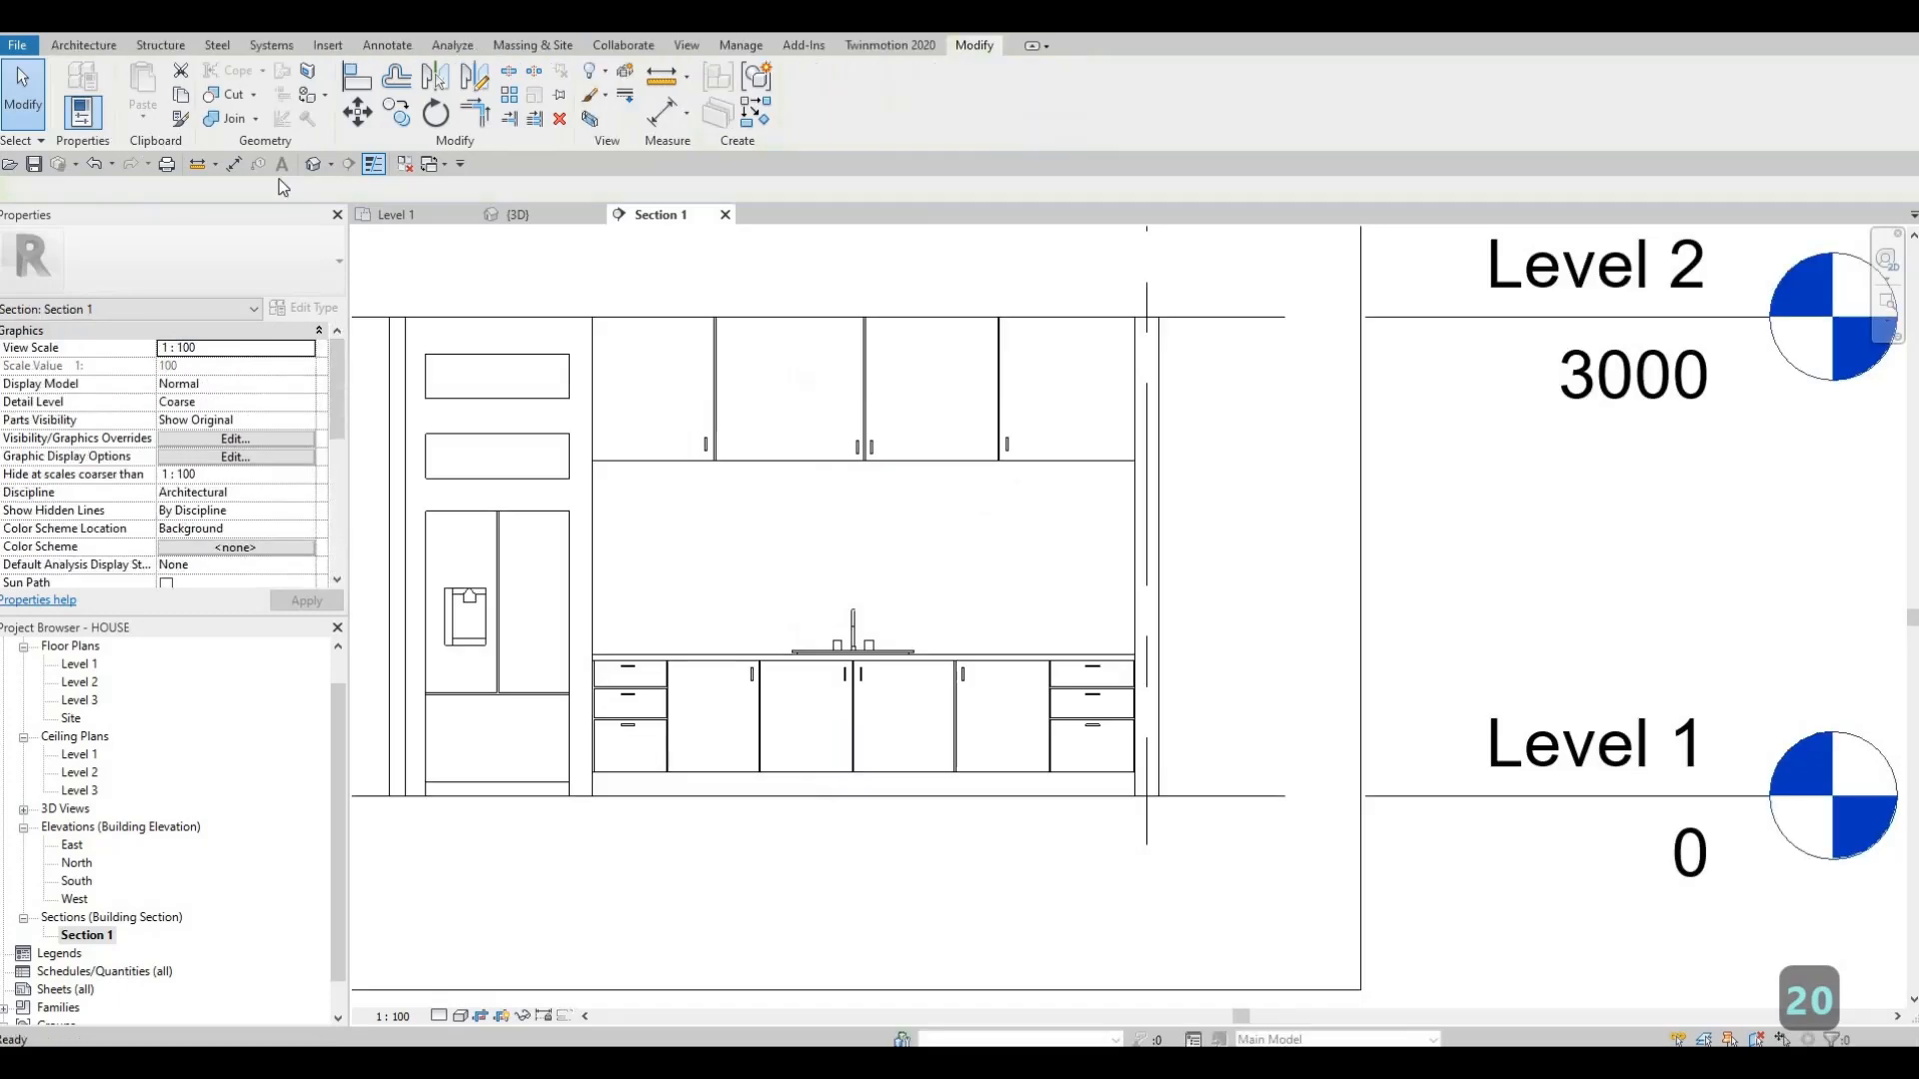
- Close the inactive views and examine the upper and lower cabinet handles in the 3D view
left_click(404, 164)
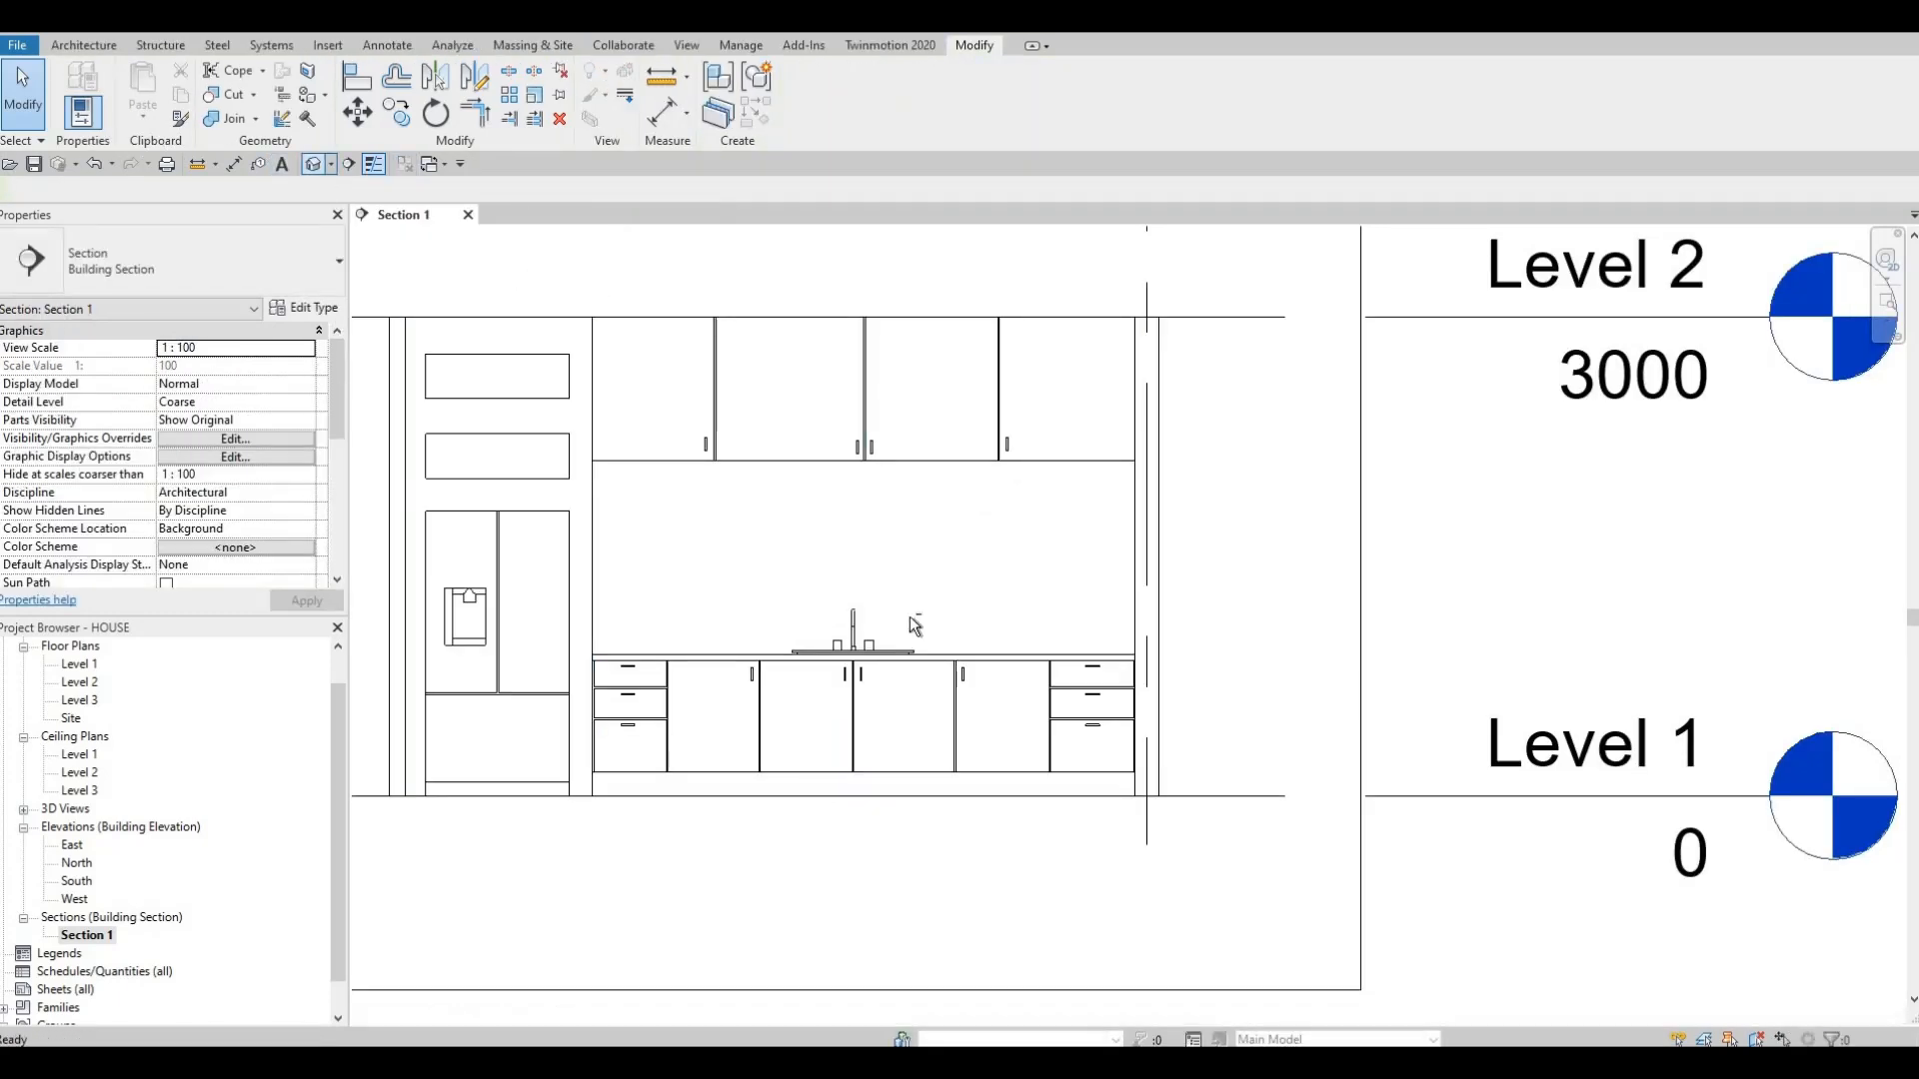
middle_click_drag(1063, 716, 1009, 620, "shift")
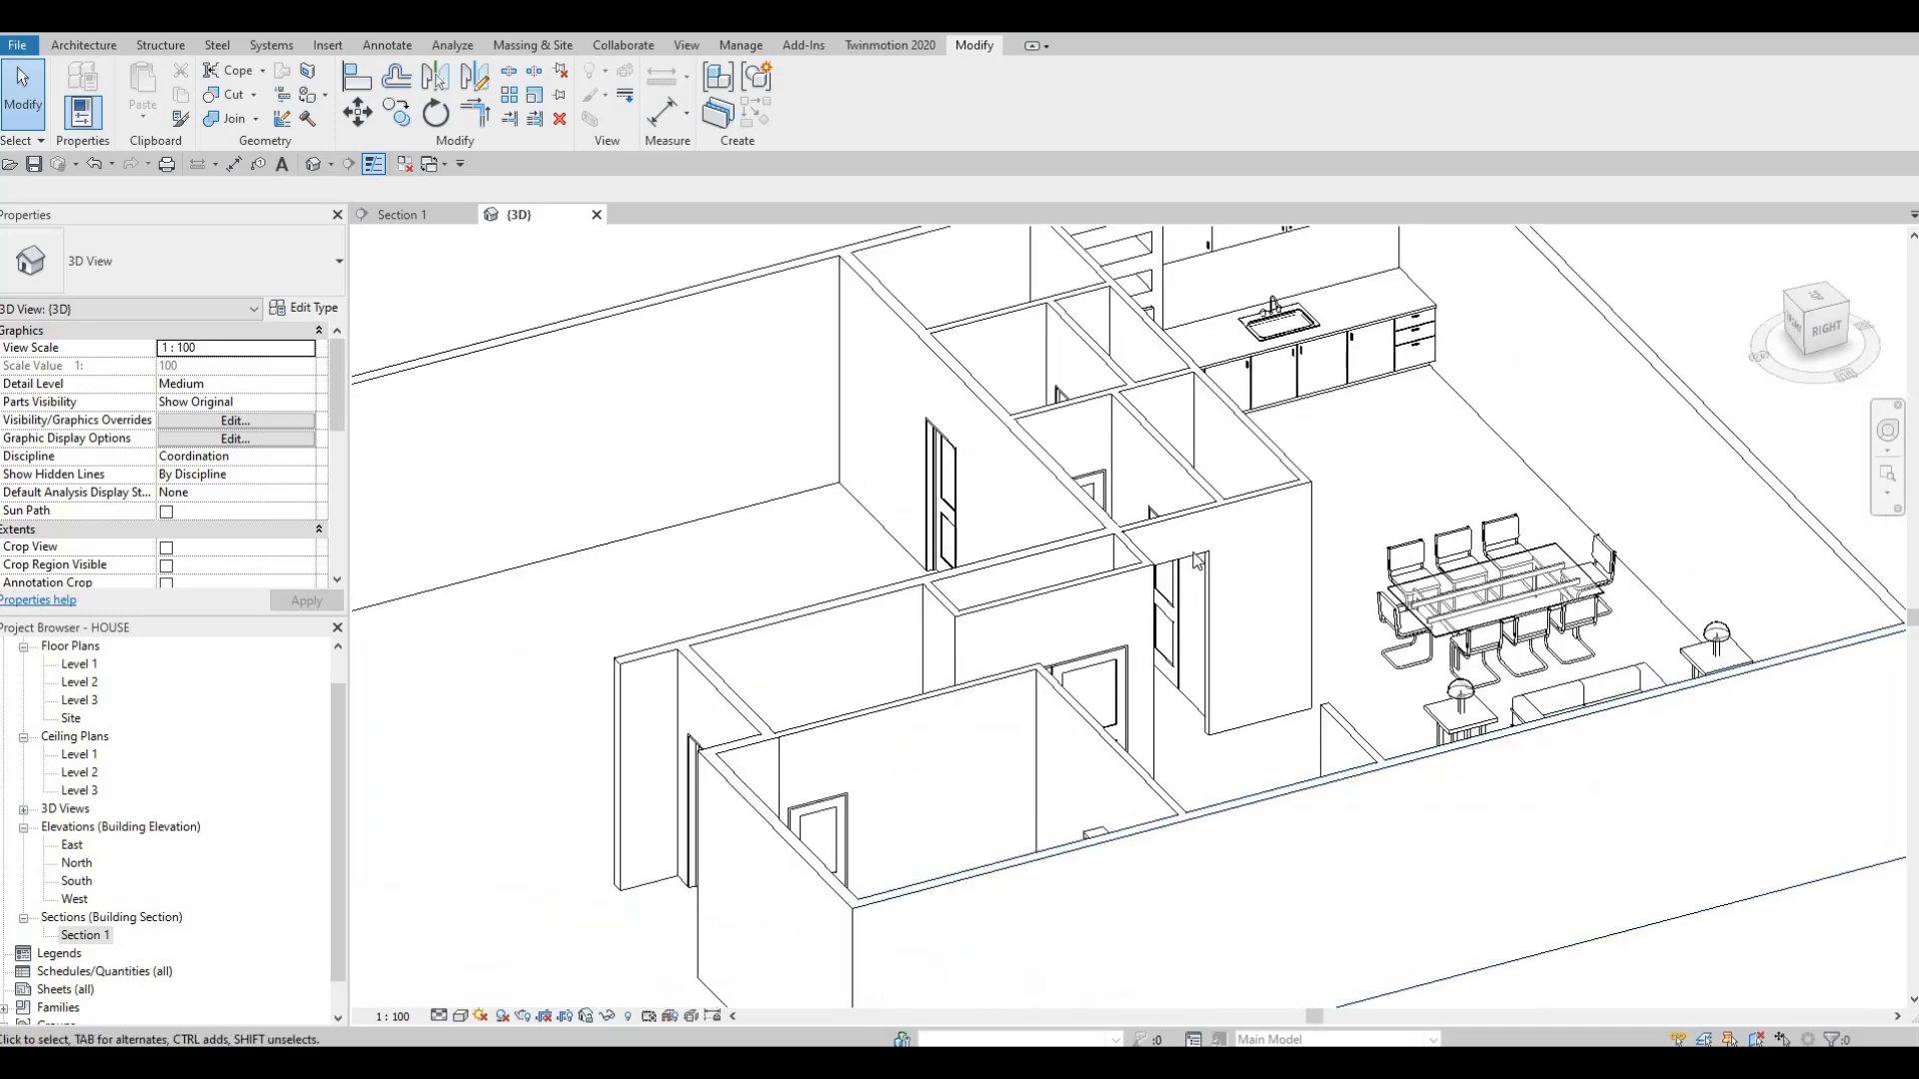
scroll(1116, 434, "up", 8)
scroll(1103, 669, "down", 5)
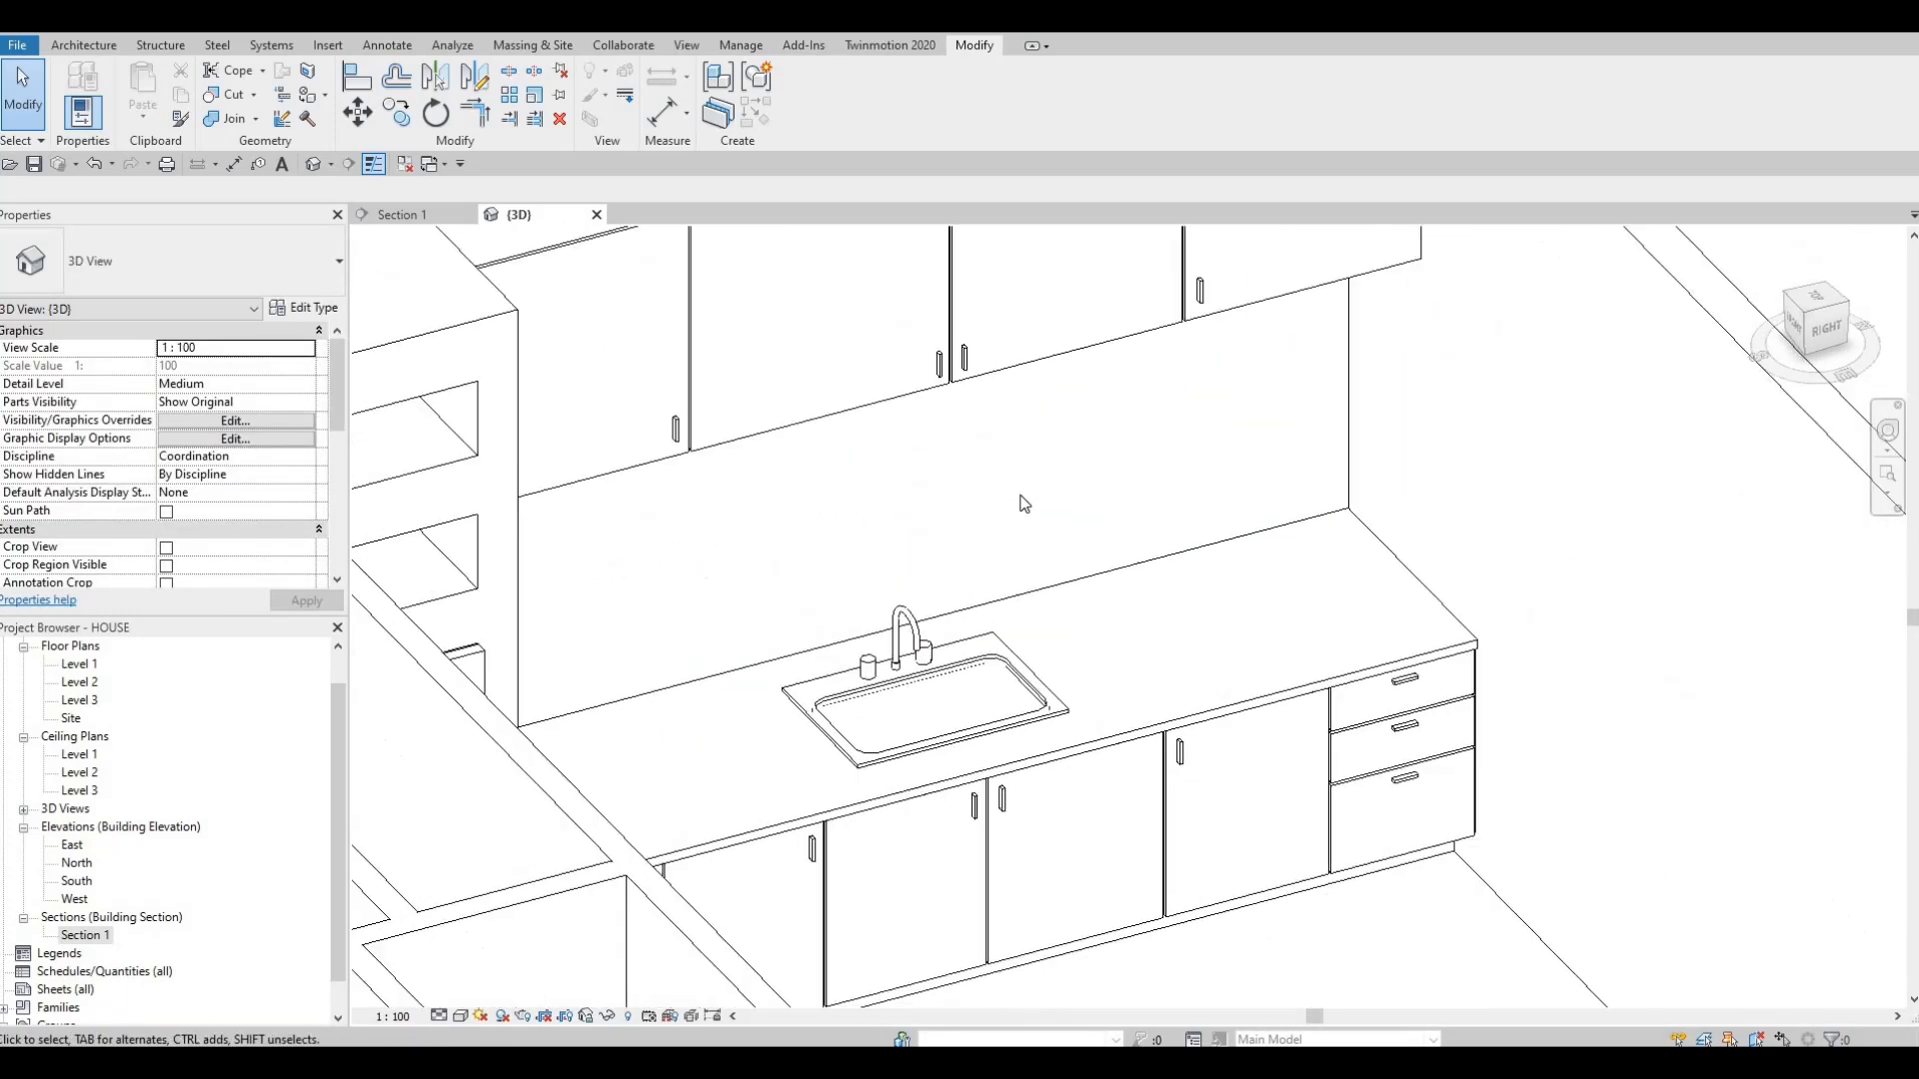
scroll(1283, 562, "up", 10)
scroll(1117, 581, "down", 5)
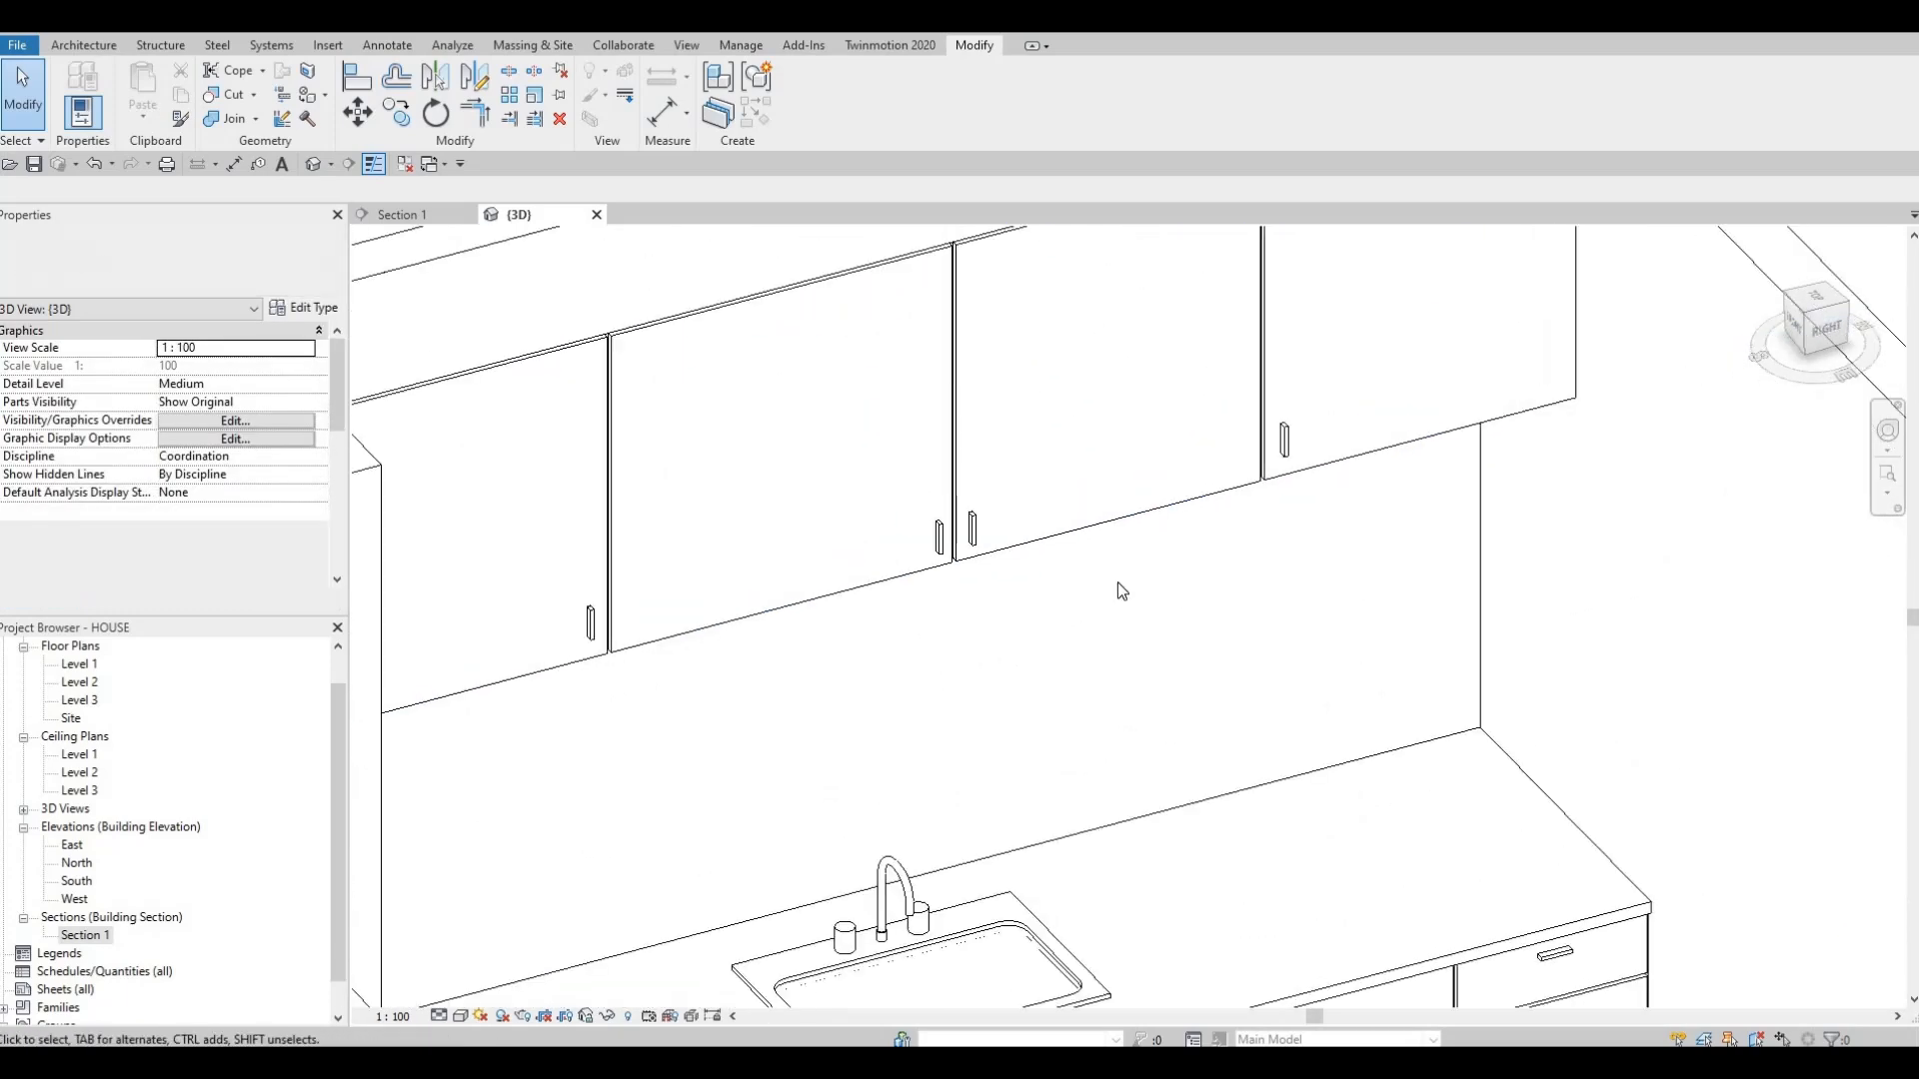
scroll(1012, 500, "down", 2)
scroll(1156, 510, "up", 4)
scroll(1156, 510, "up", 1)
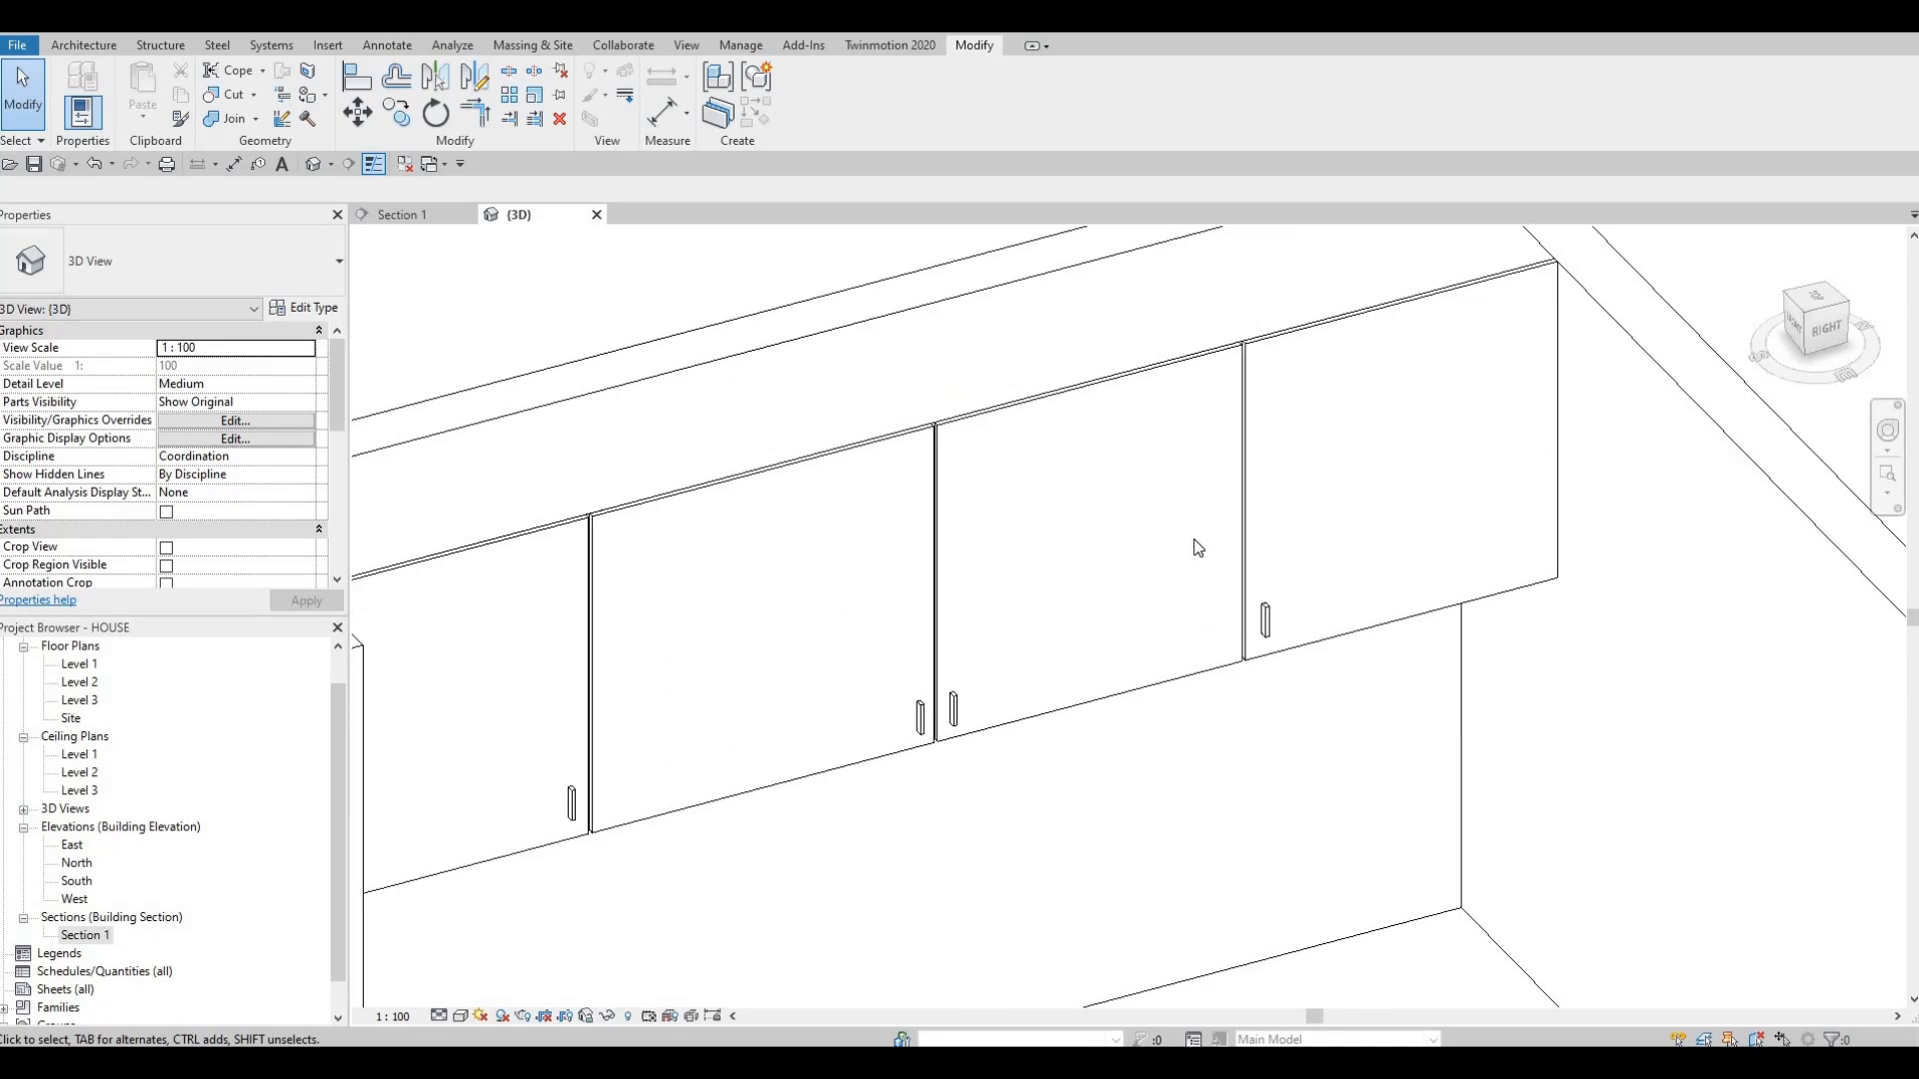
scroll(1195, 543, "down", 1)
middle_click_drag(1184, 904, 1112, 682)
scroll(1150, 682, "down", 3)
scroll(1144, 734, "down", 2)
scroll(1143, 698, "up", 3)
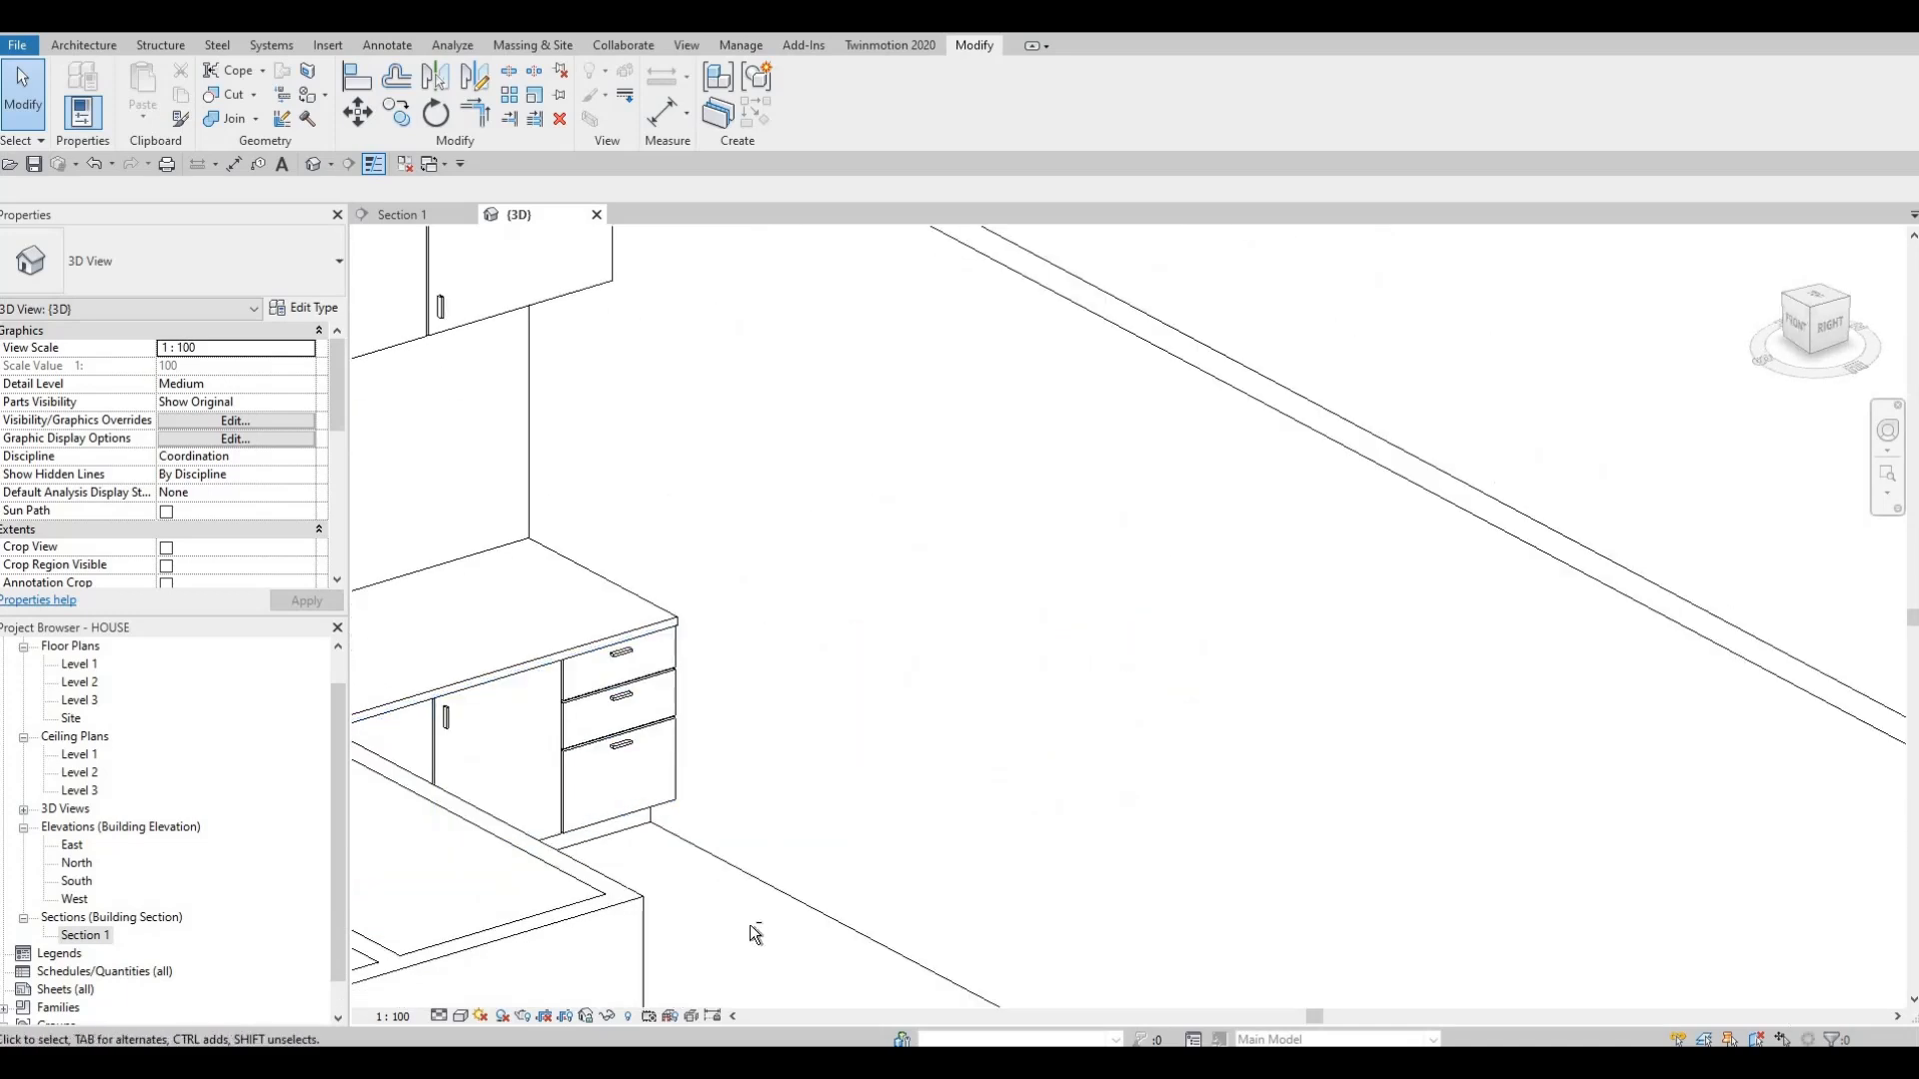
scroll(755, 933, "down", 2)
middle_click_drag(668, 919, 656, 940, "shift")
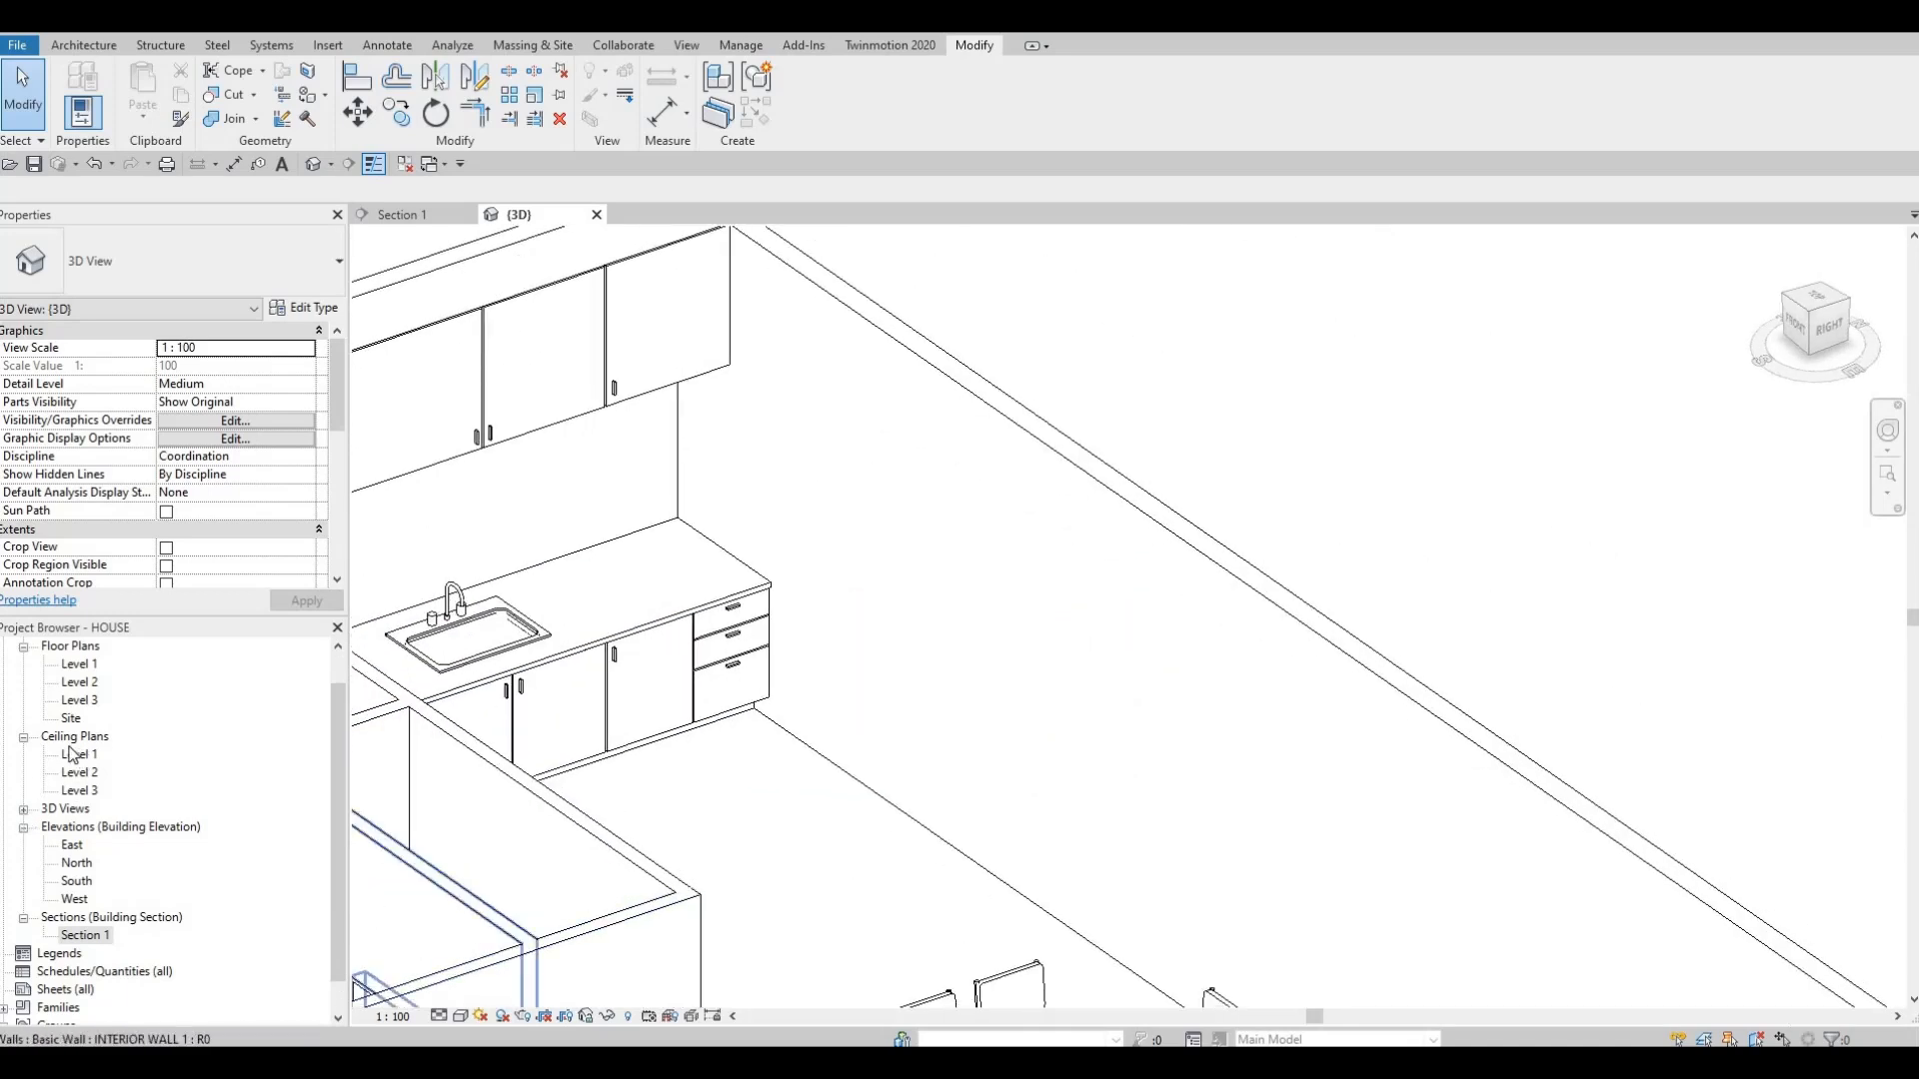
- In the Level 1 floor plan, move the Section 1 line away from the kitchen counter towards the dining table
scroll(78, 713, "up", 1)
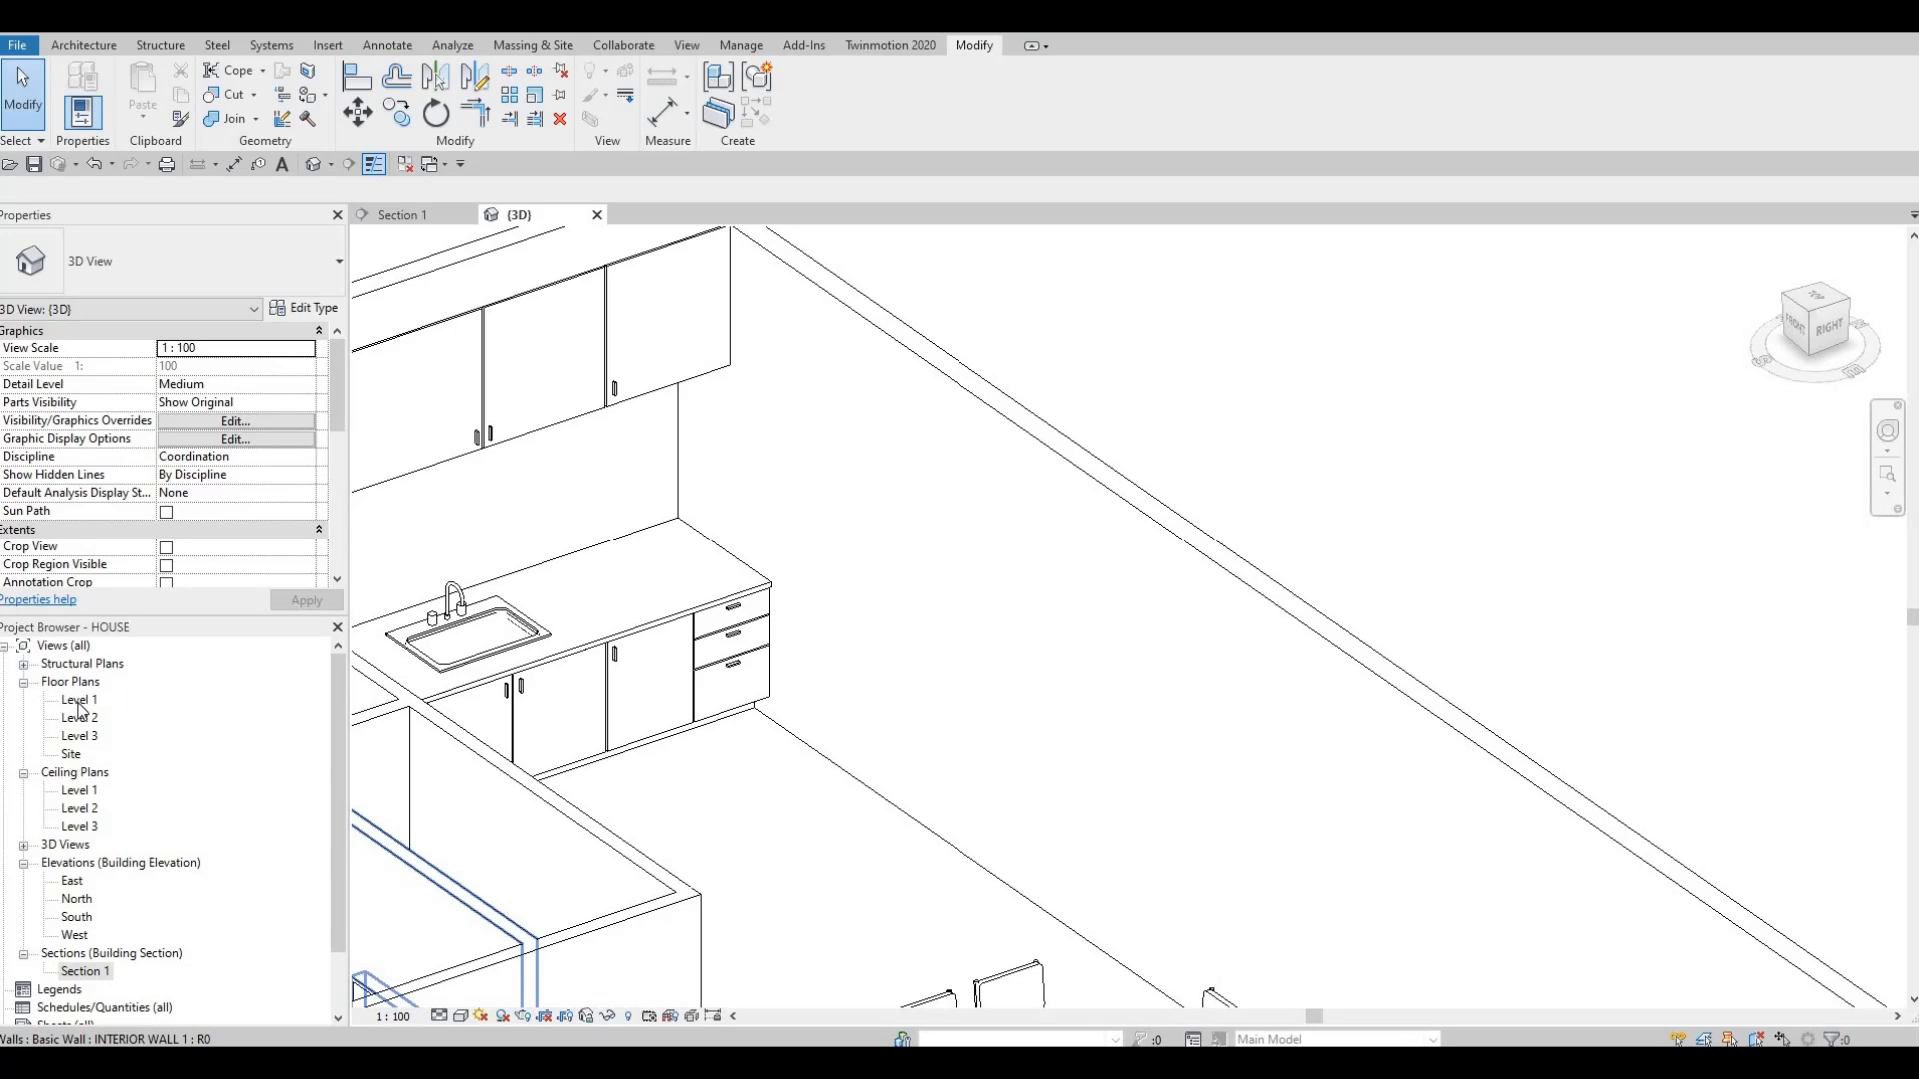
double_click(80, 703)
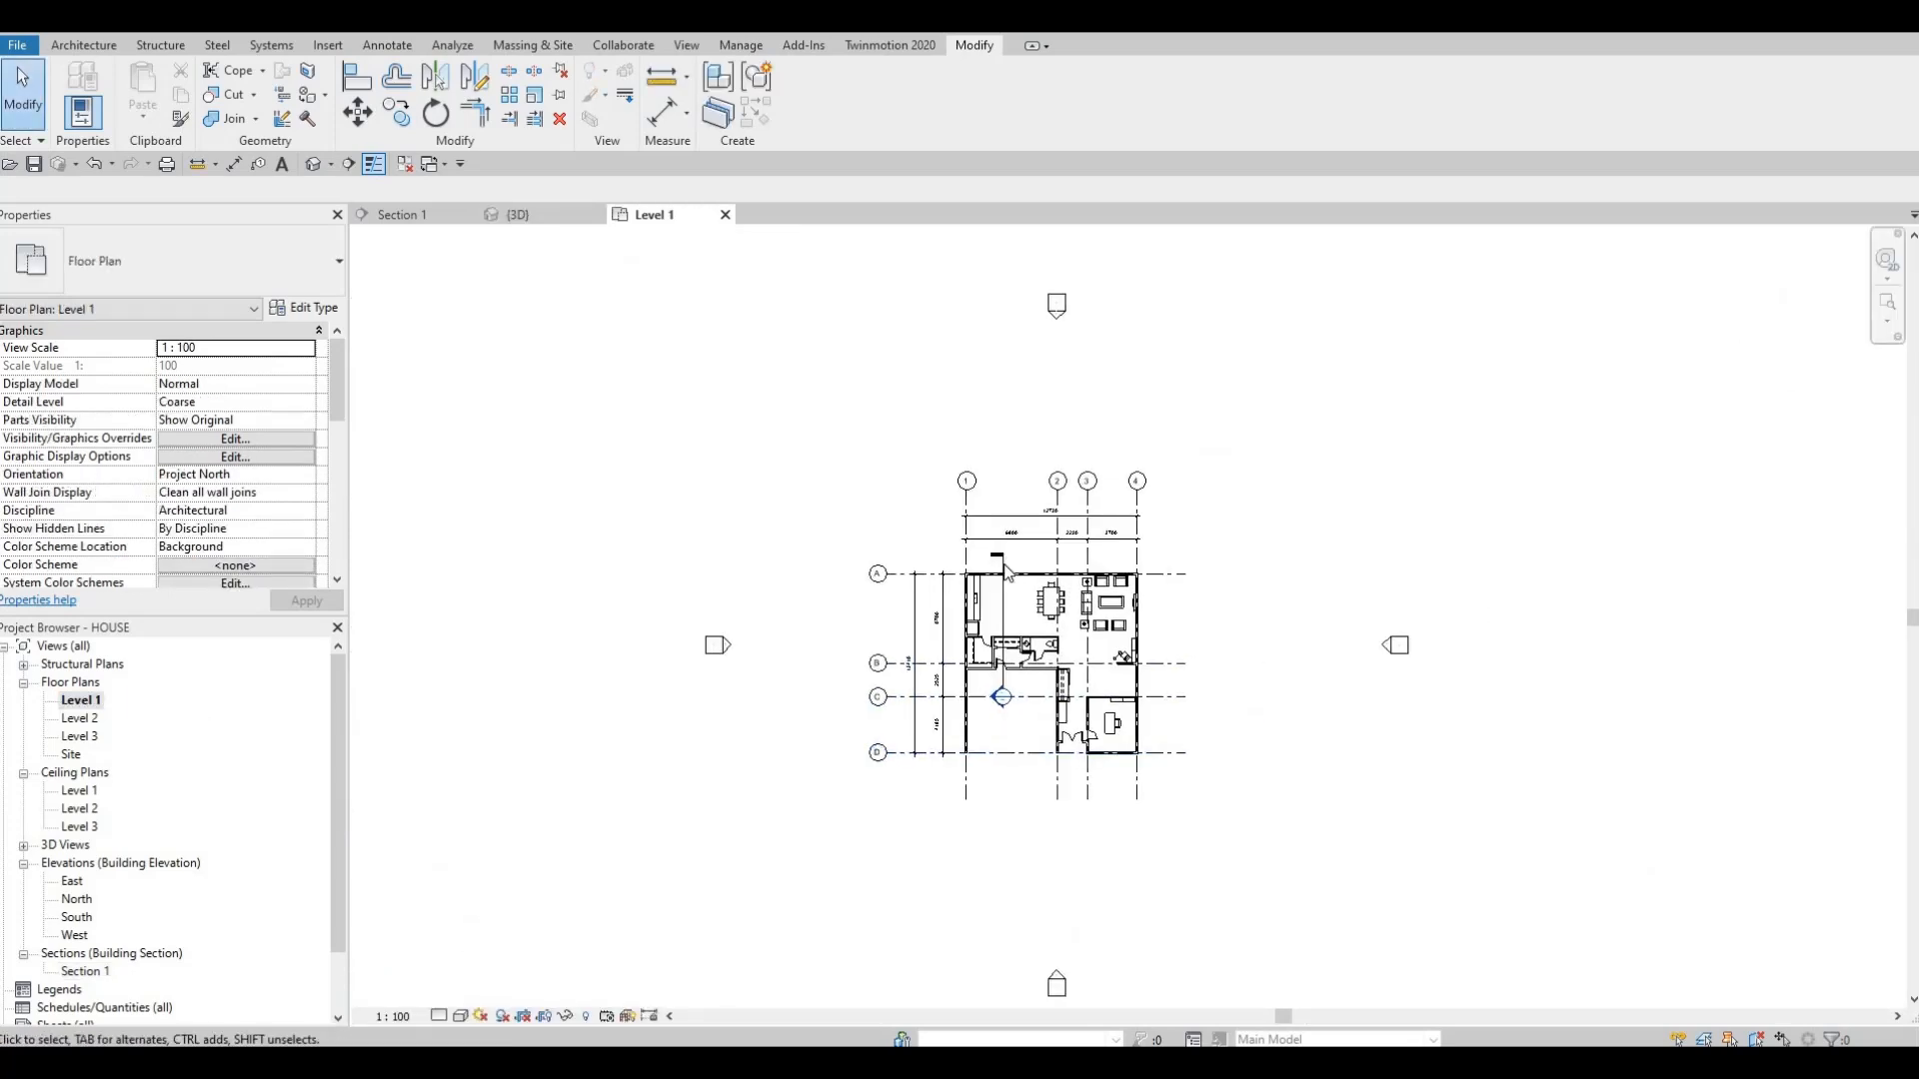
scroll(1008, 590, "up", 8)
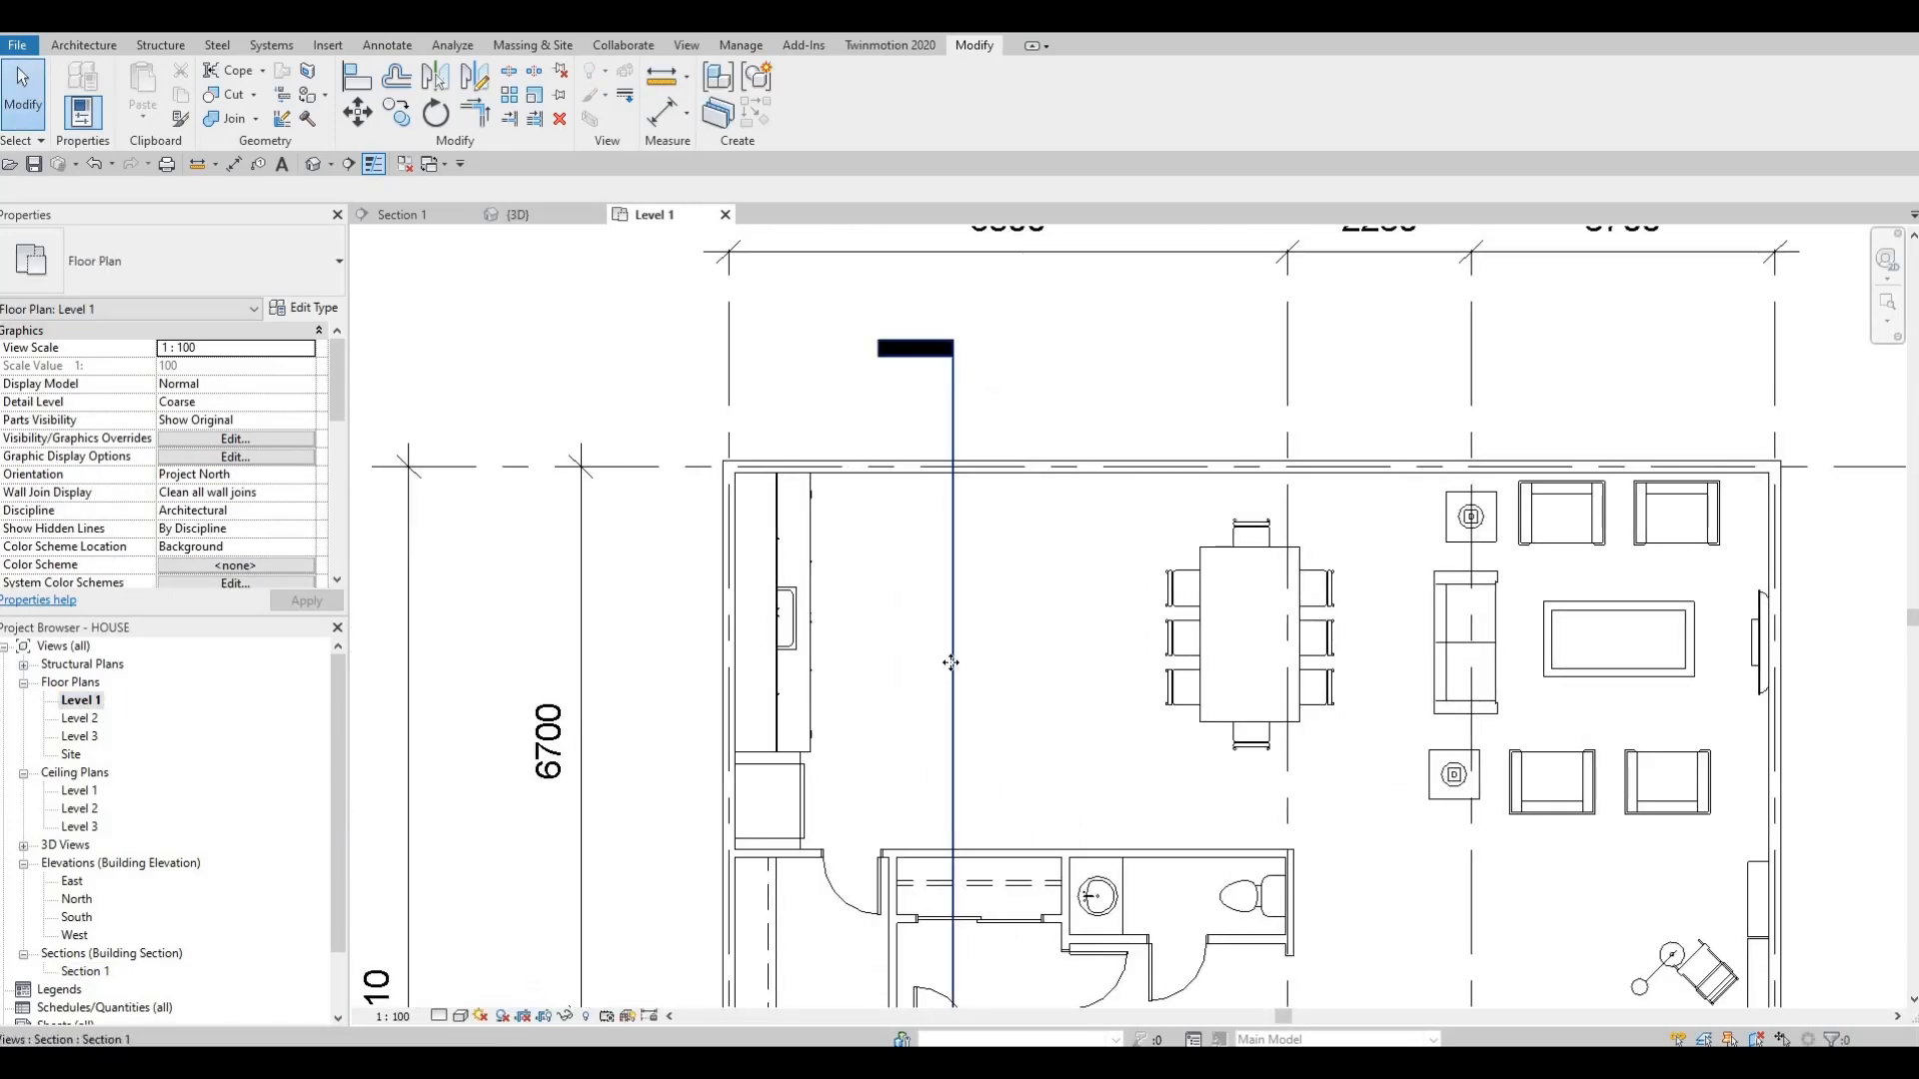
left_click(952, 662)
left_click_drag(1031, 649, 1090, 649)
scroll(1076, 836, "down", 2)
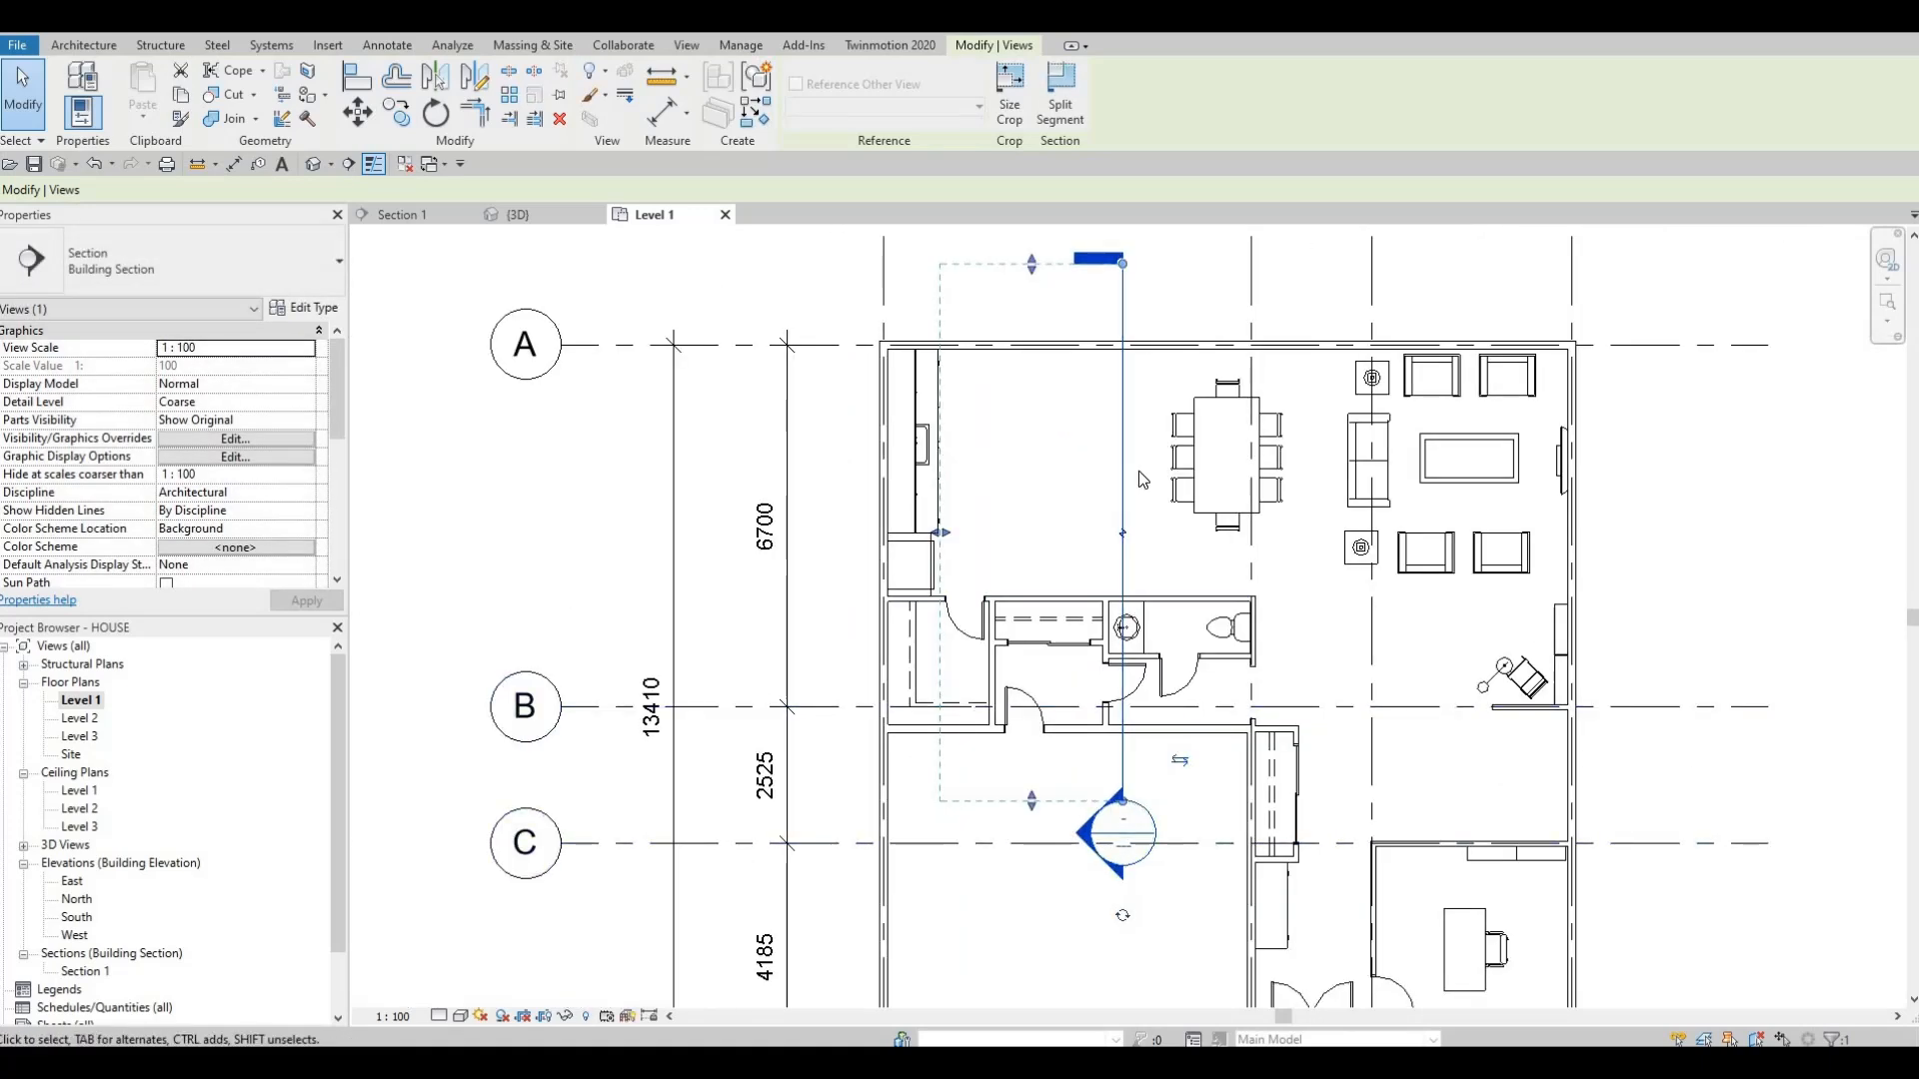
- Start a new in-place model in the Generic Models category, named Generic Models 8
middle_click_drag(1084, 398, 1085, 428)
scroll(1084, 428, "up", 2)
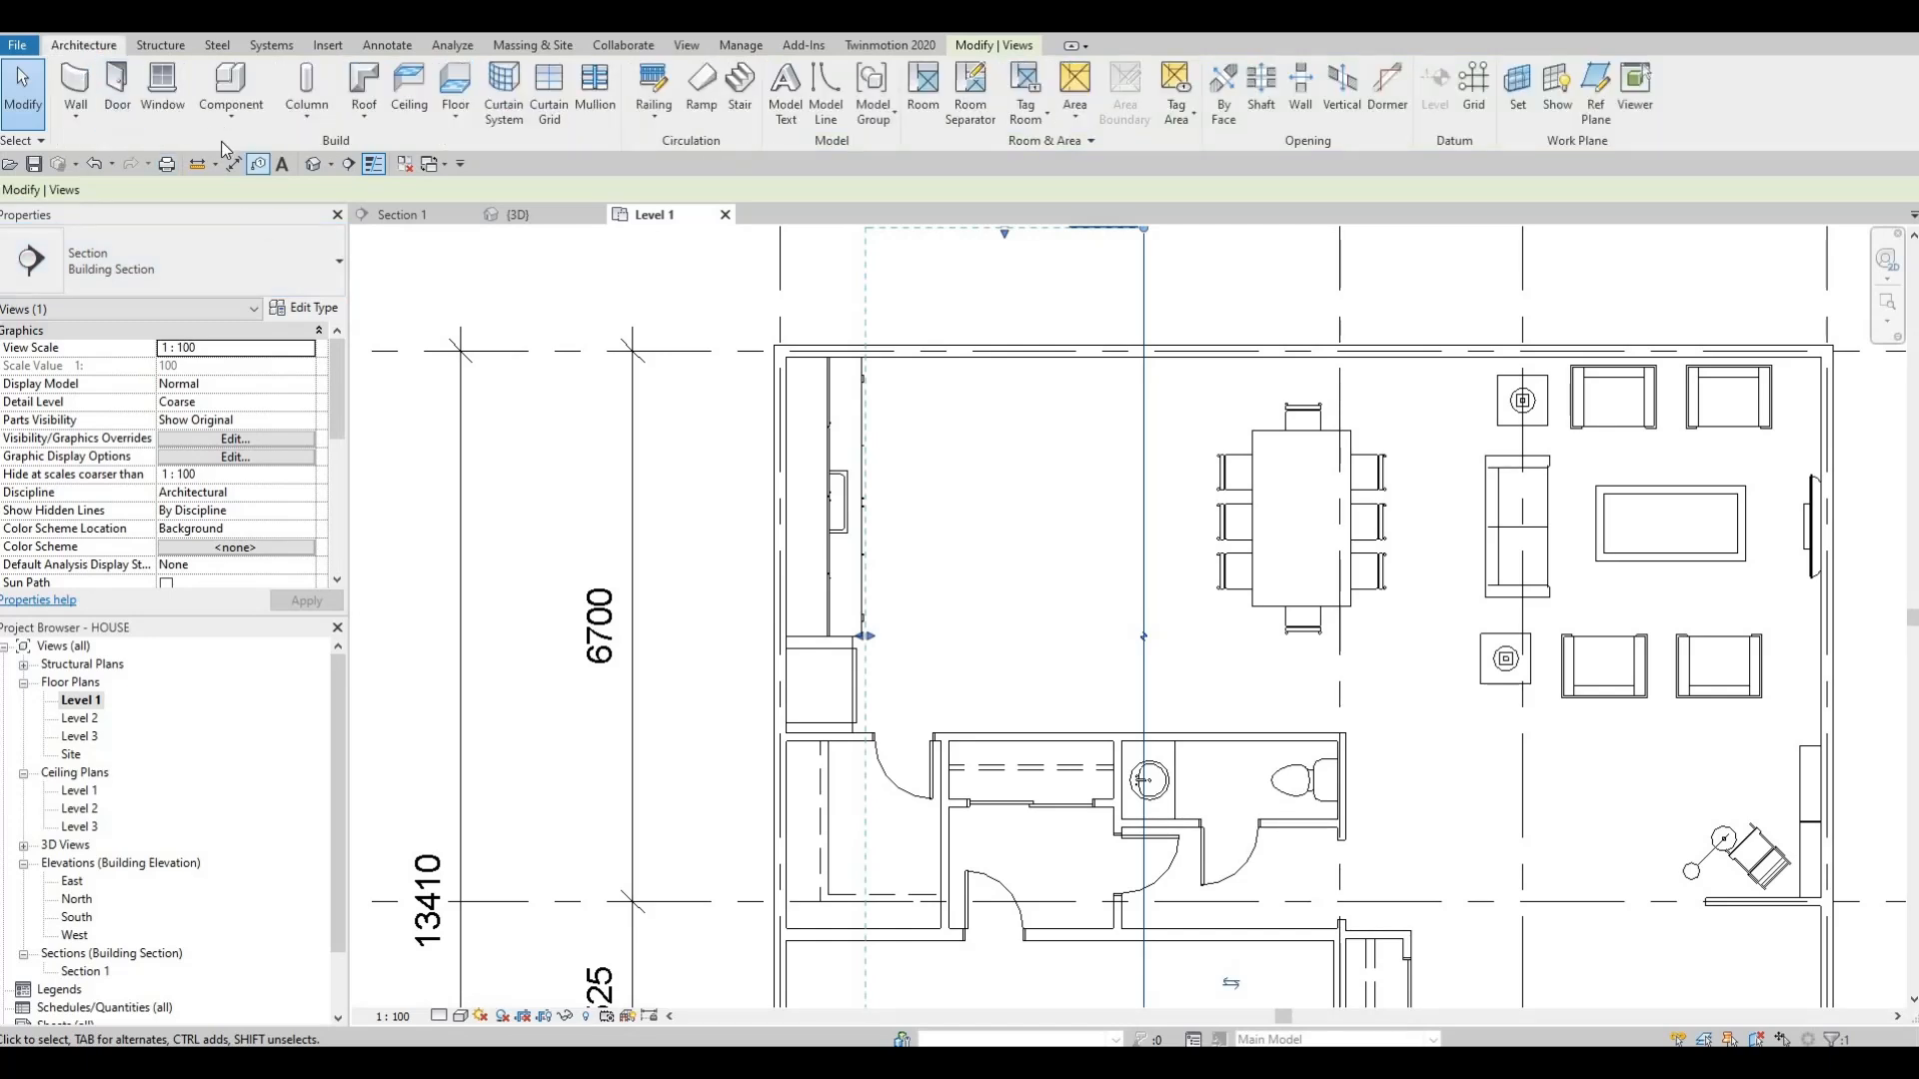
left_click(231, 112)
left_click(255, 197)
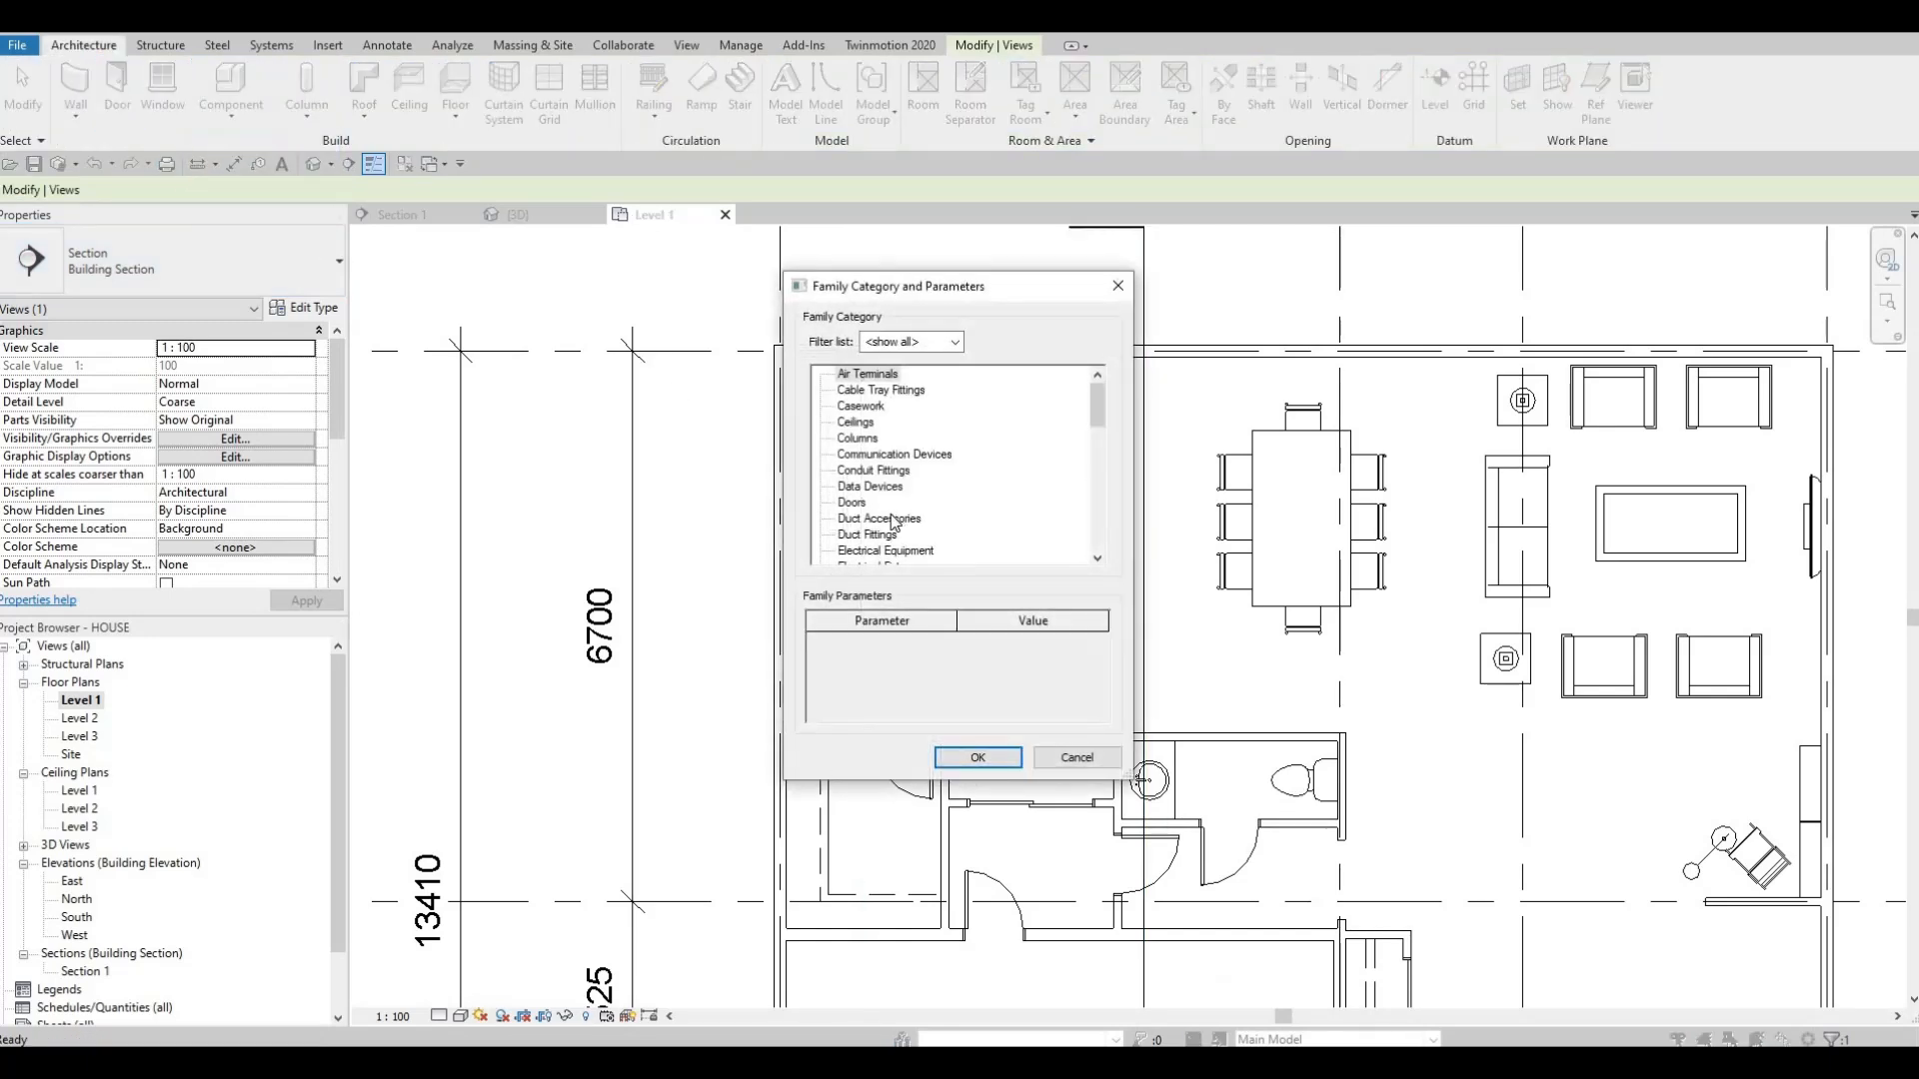
scroll(872, 541, "down", 3)
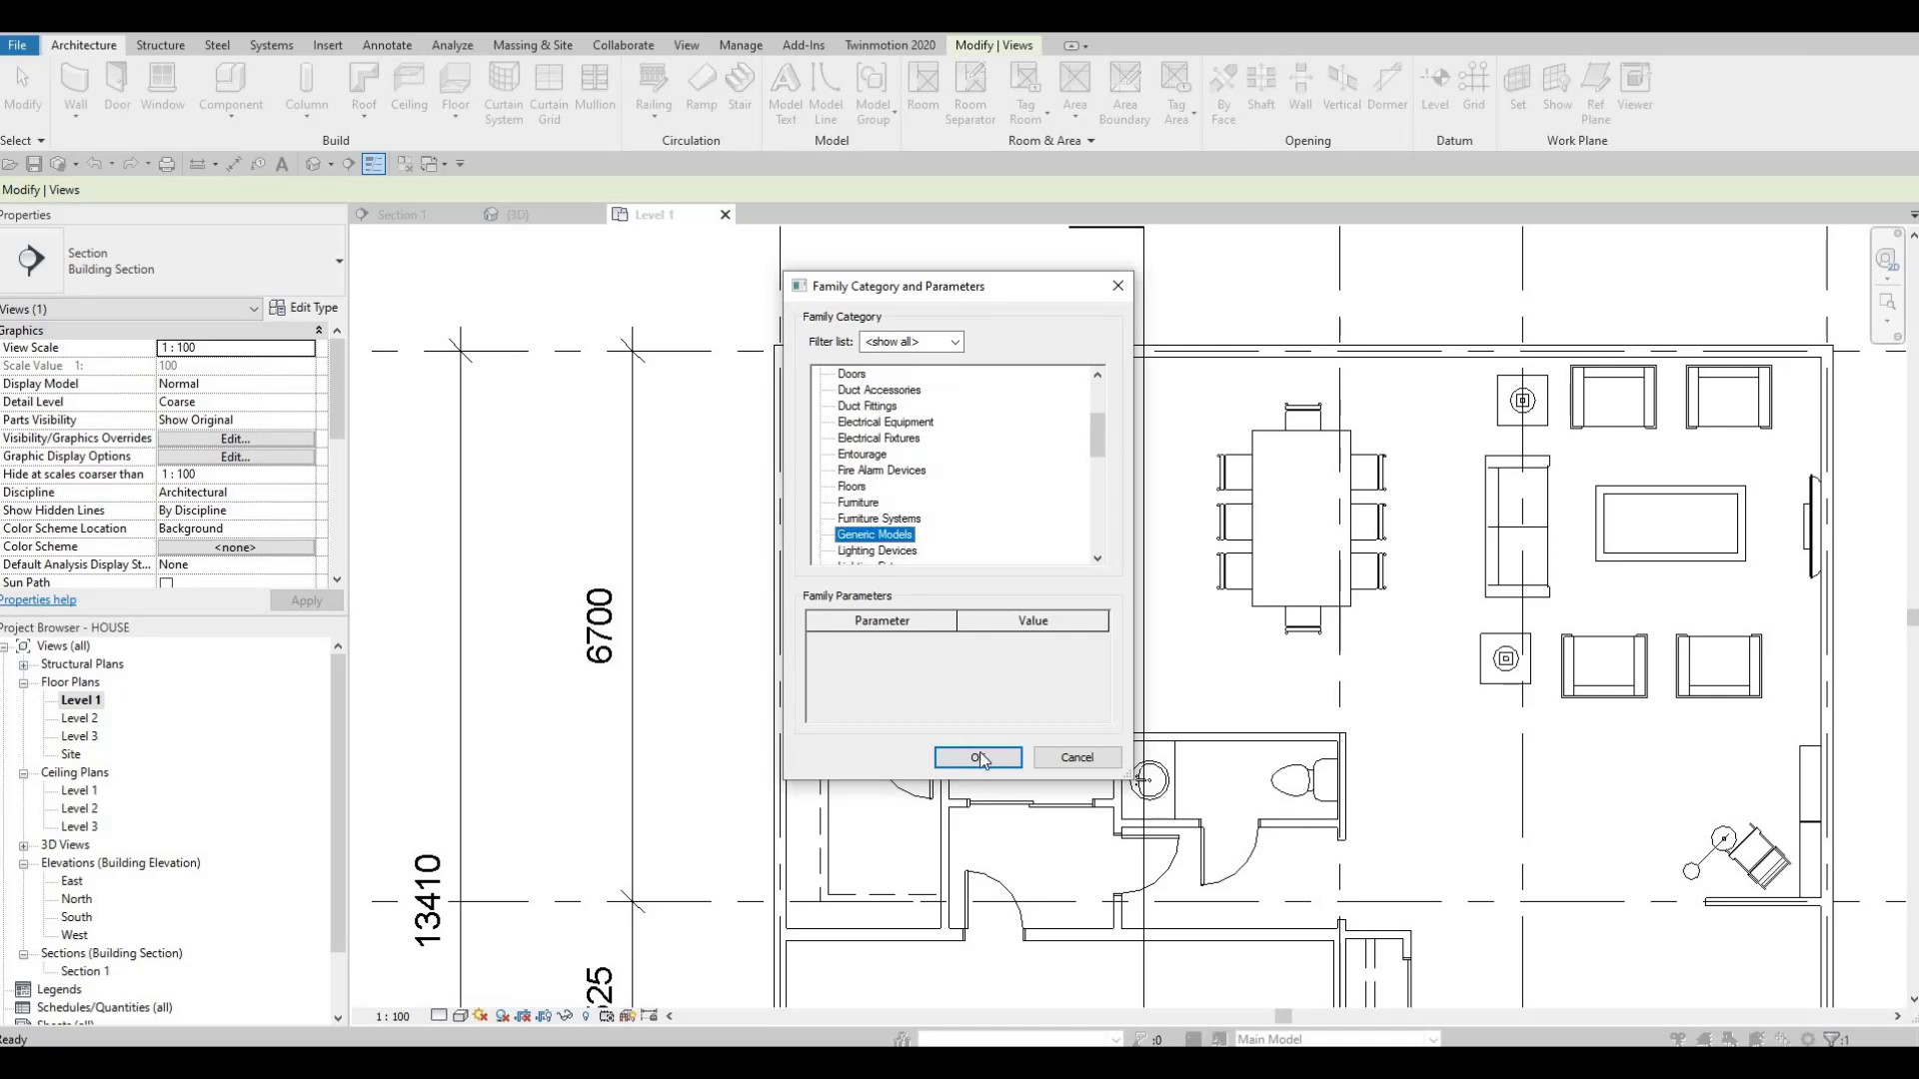
left_click(978, 756)
key("Return")
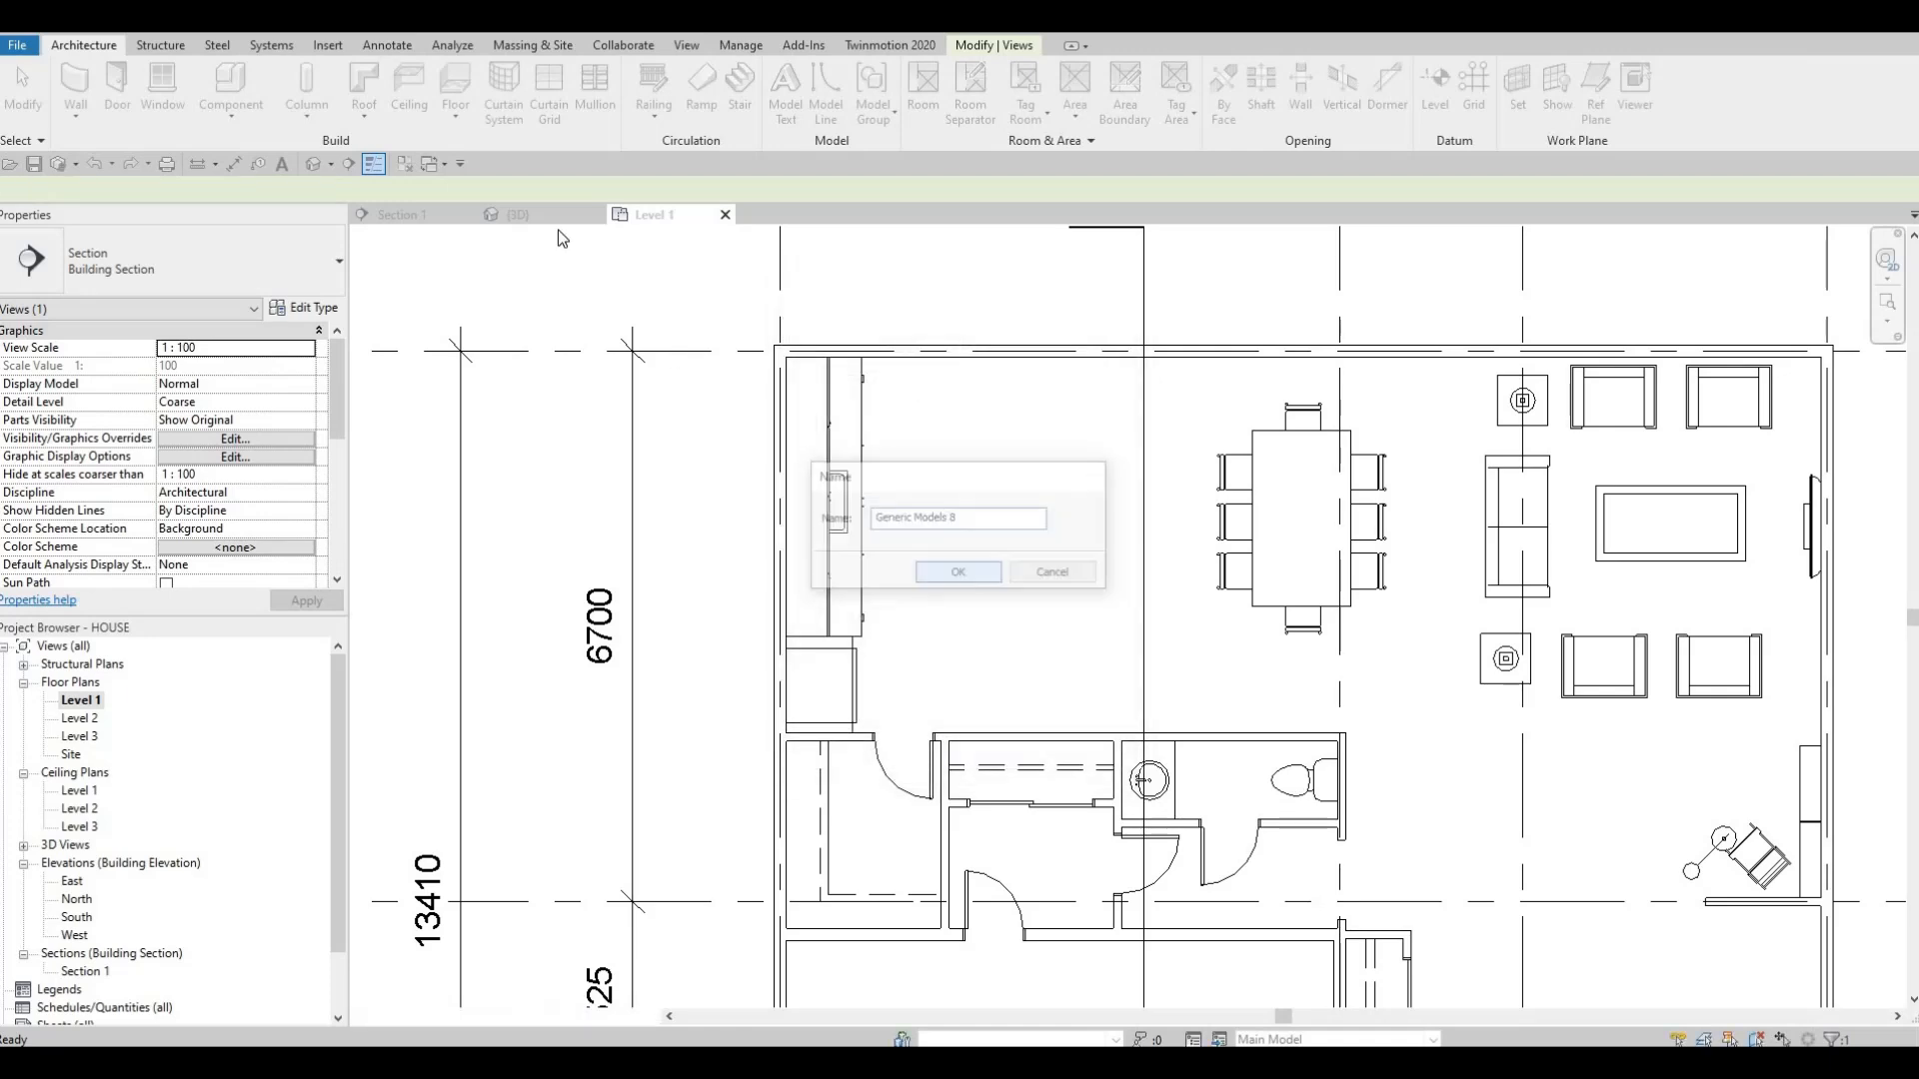
- Sketch a 1200 by 2200 mm extrusion rectangle between the kitchen counter and the dining table
left_click(165, 90)
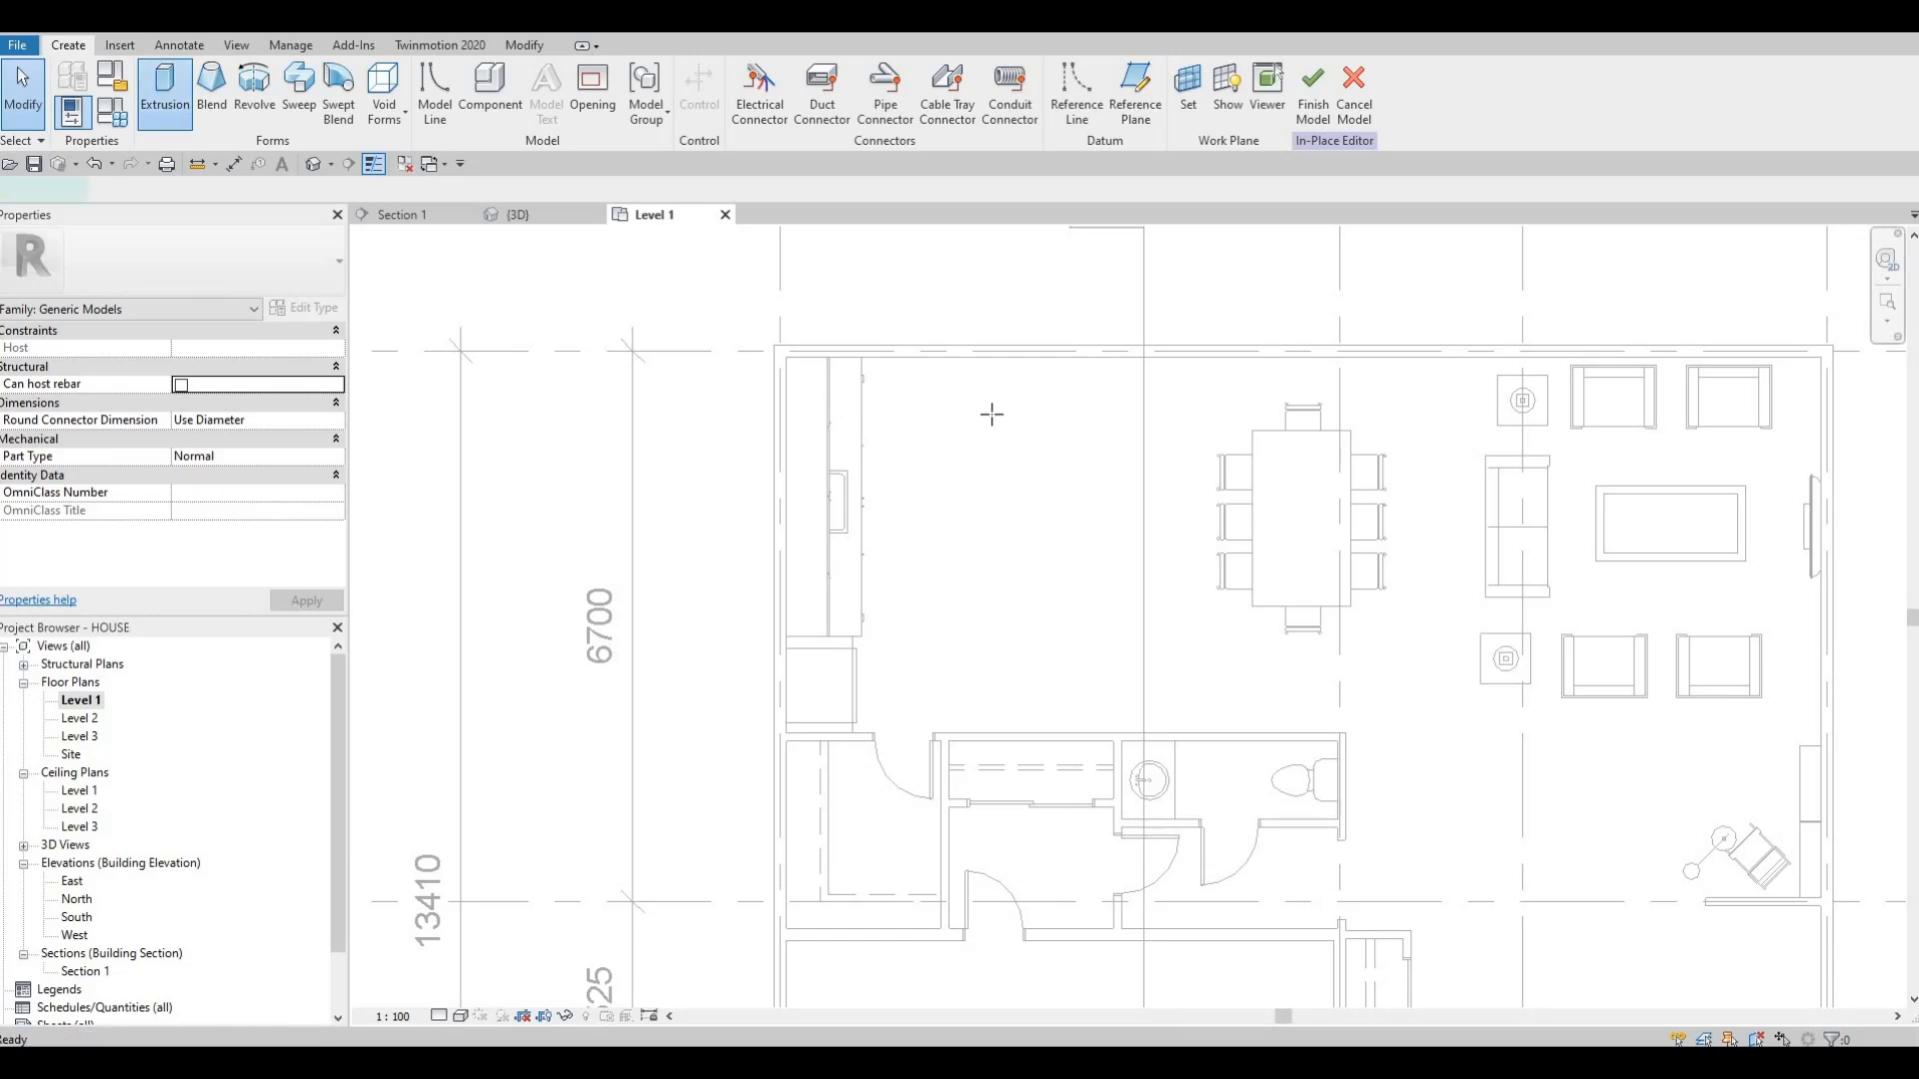
left_click(982, 377)
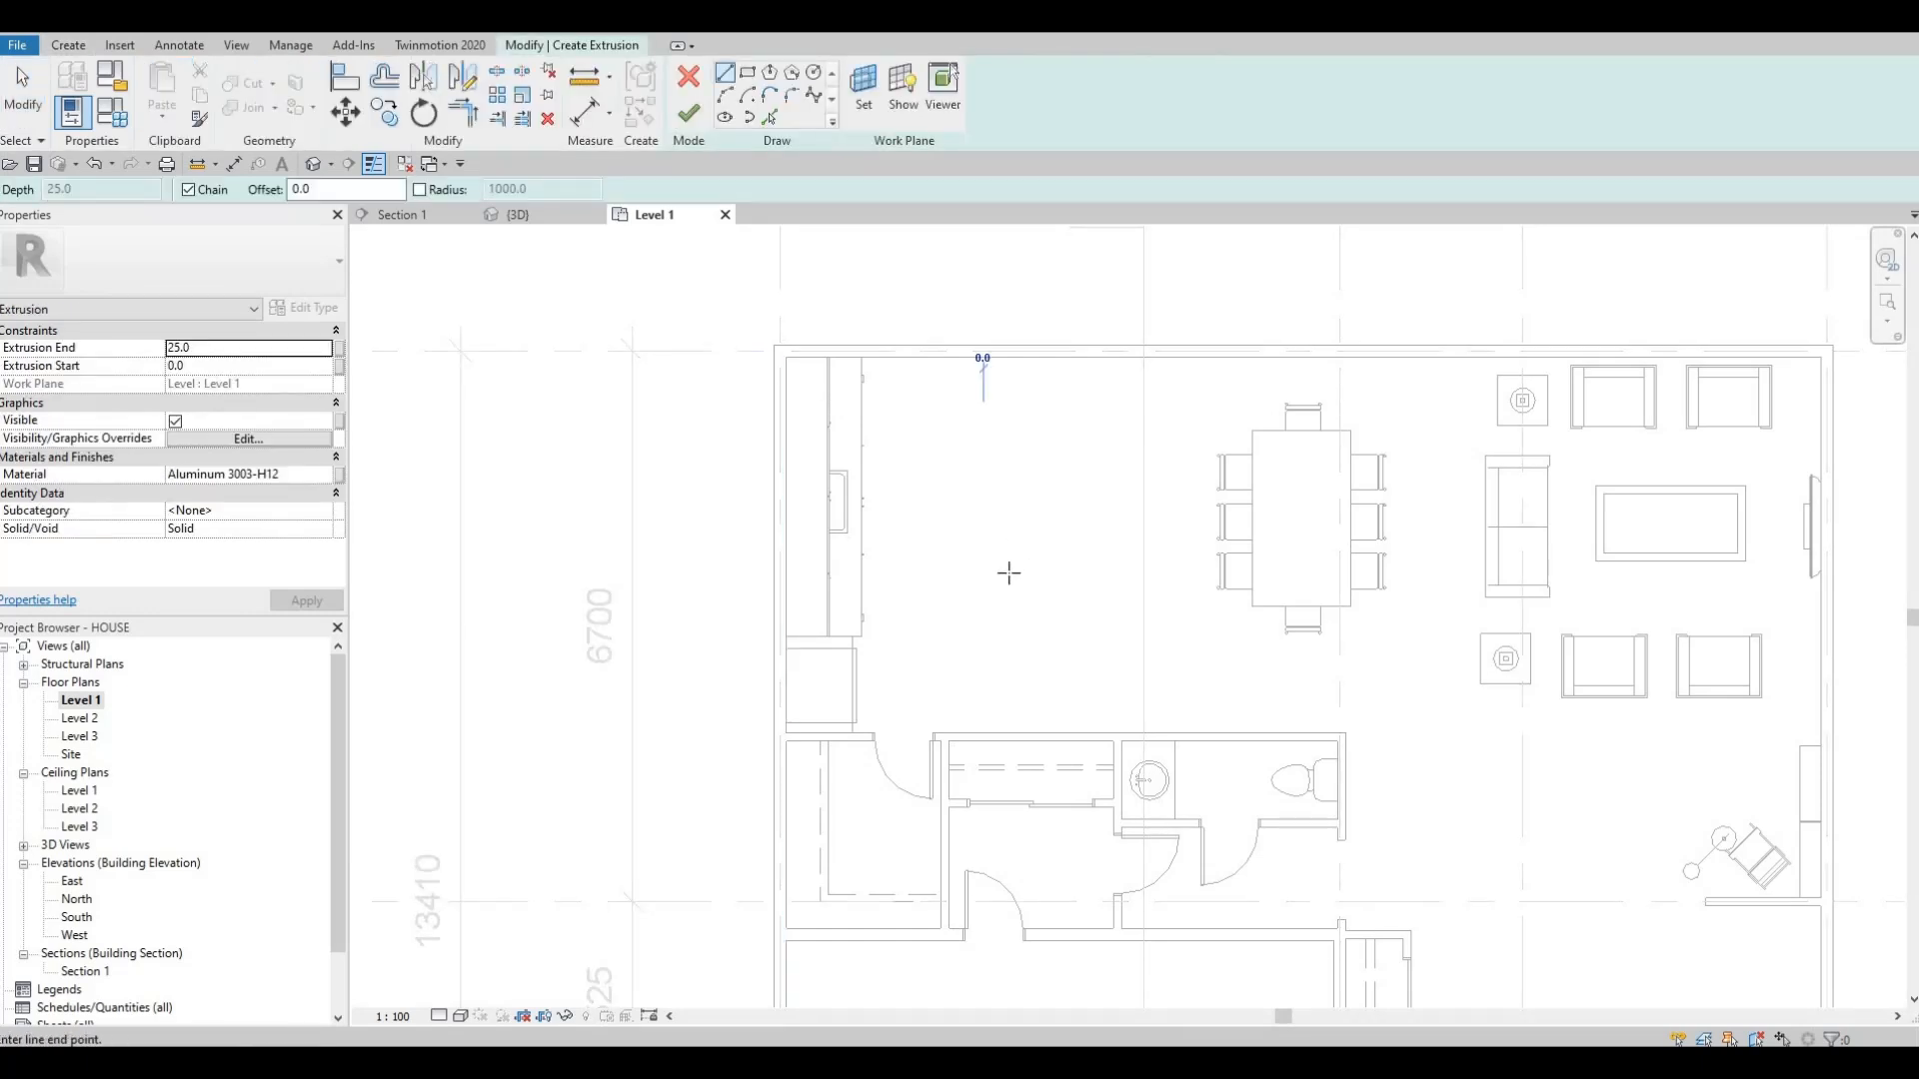
key("Escape")
left_click(747, 75)
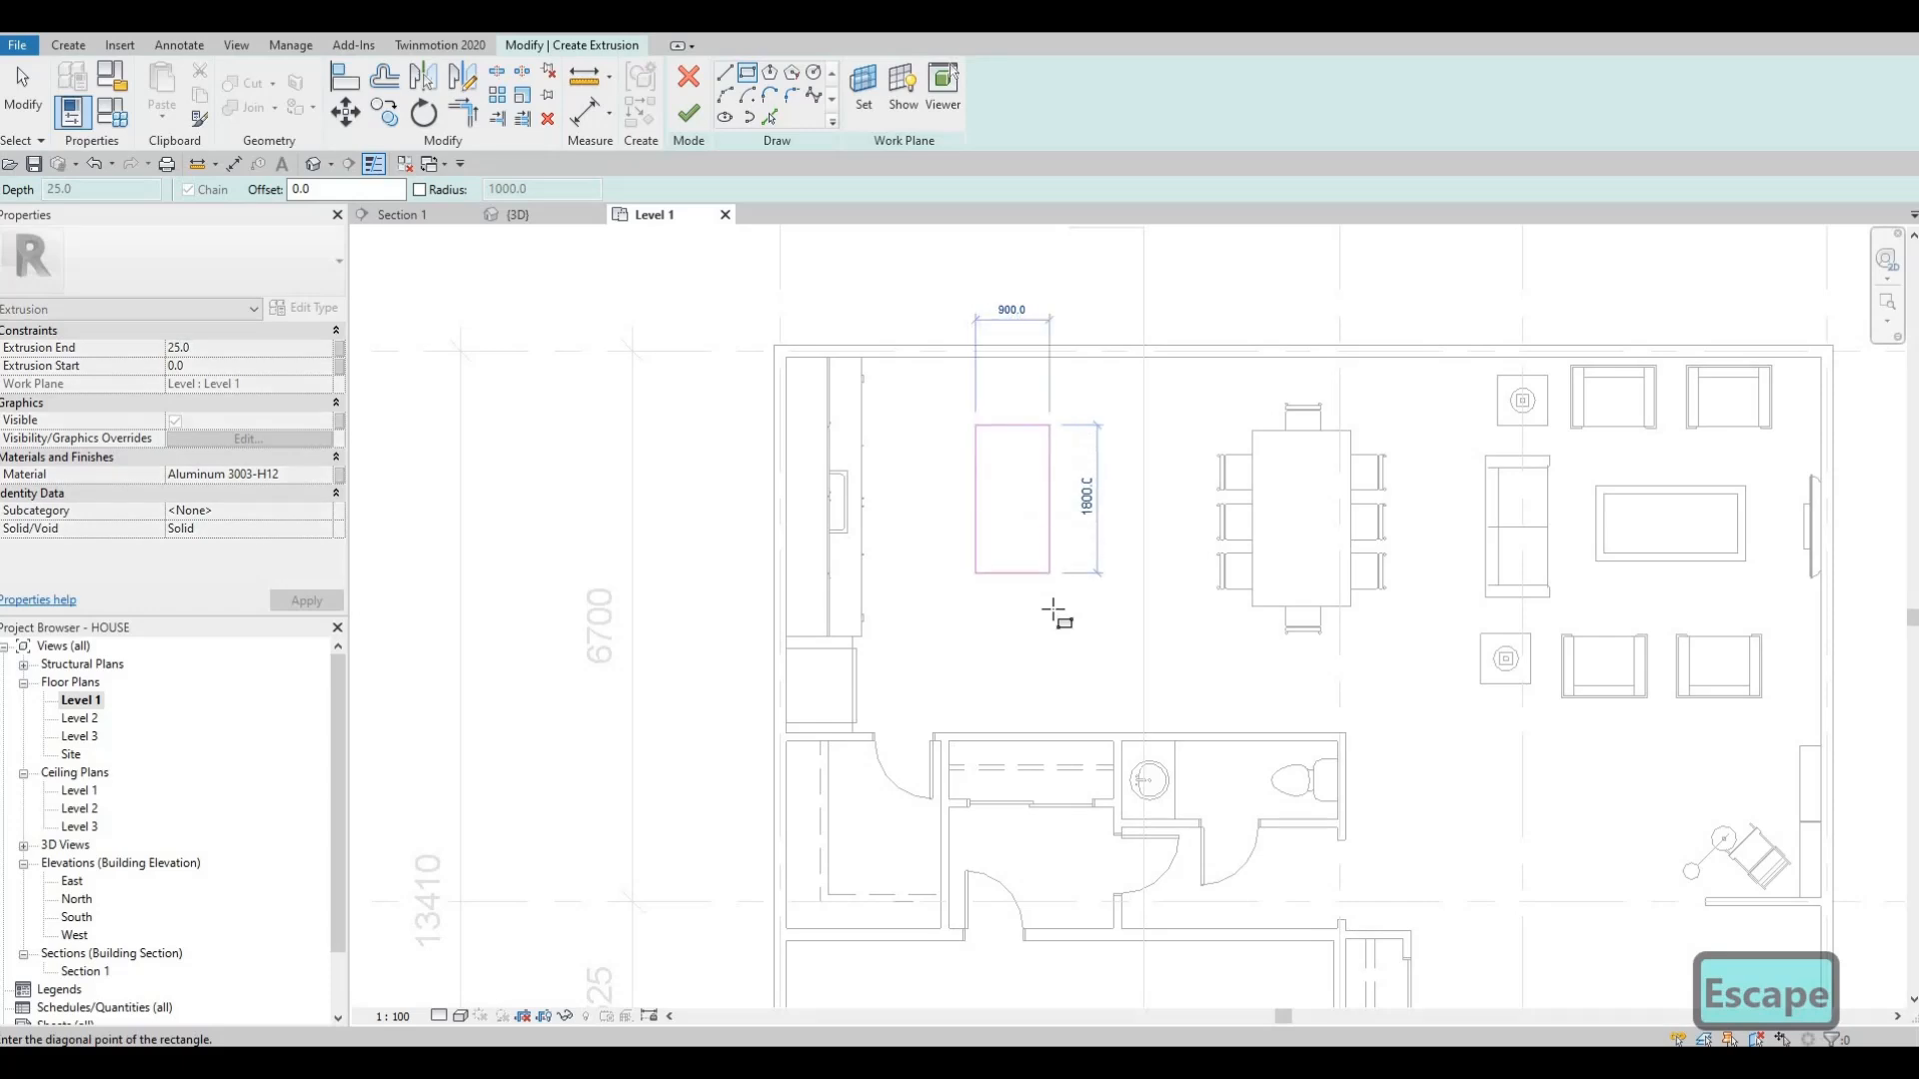
left_click(1059, 605)
left_click(1073, 606)
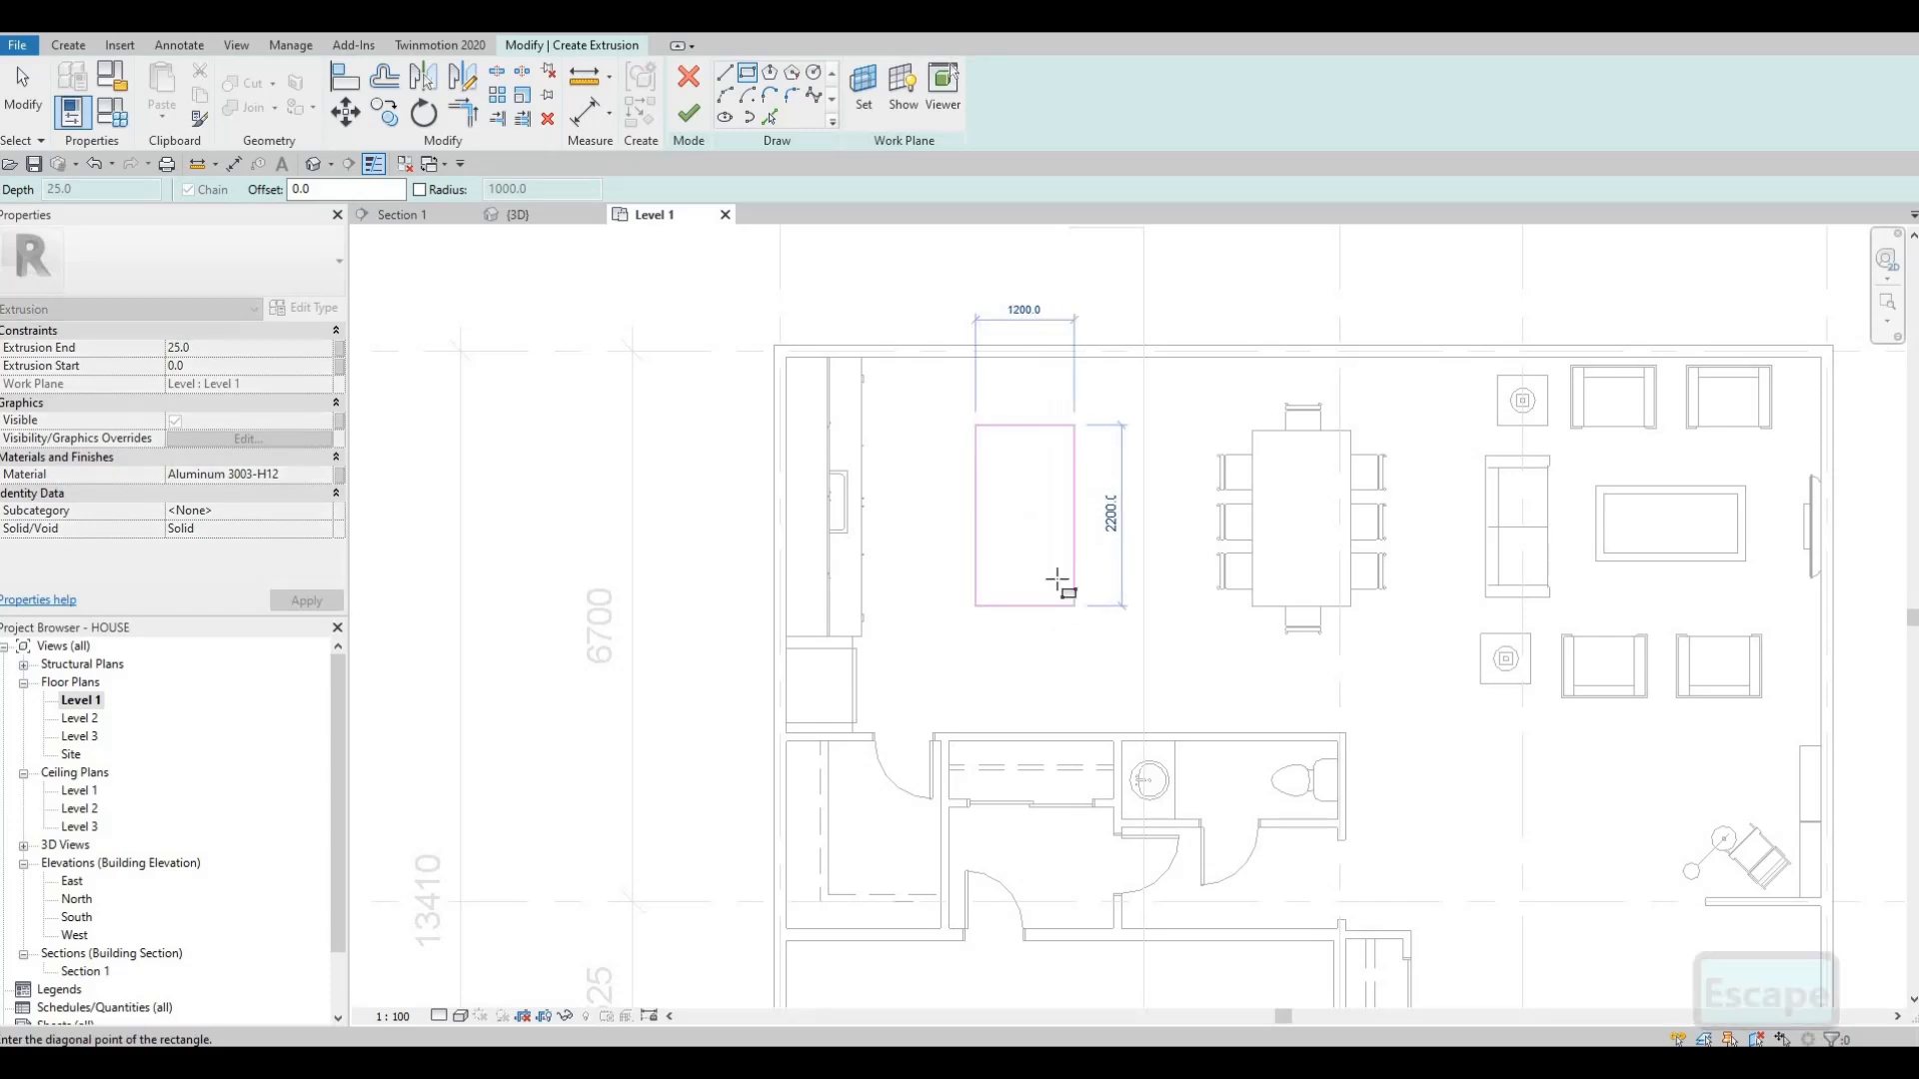
key("Escape")
key("Escape")
key("Escape")
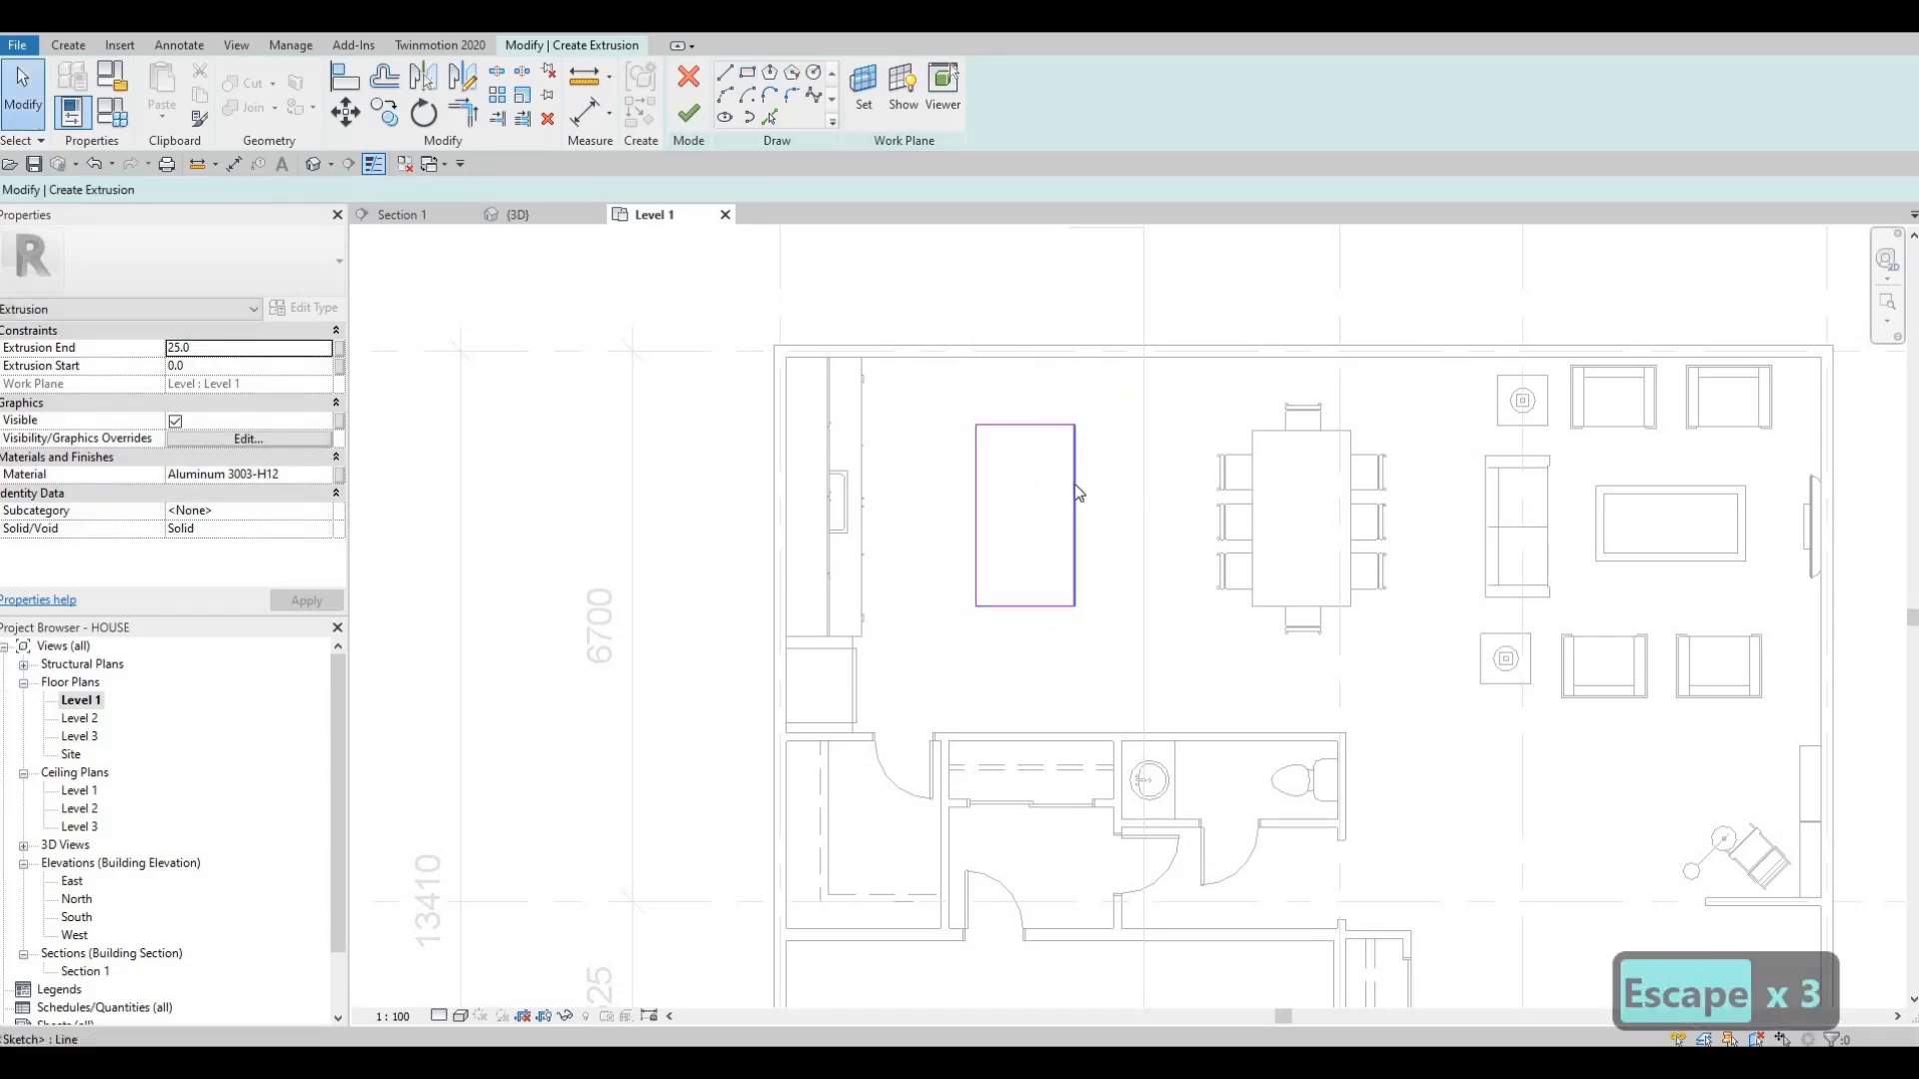
- Nudge the rectangle's lower short edge outward until the rectangle is 2520 mm long
left_click(1031, 606)
key("Down")
key("Down")
key("Down")
key("Down")
key("Down")
key("Down")
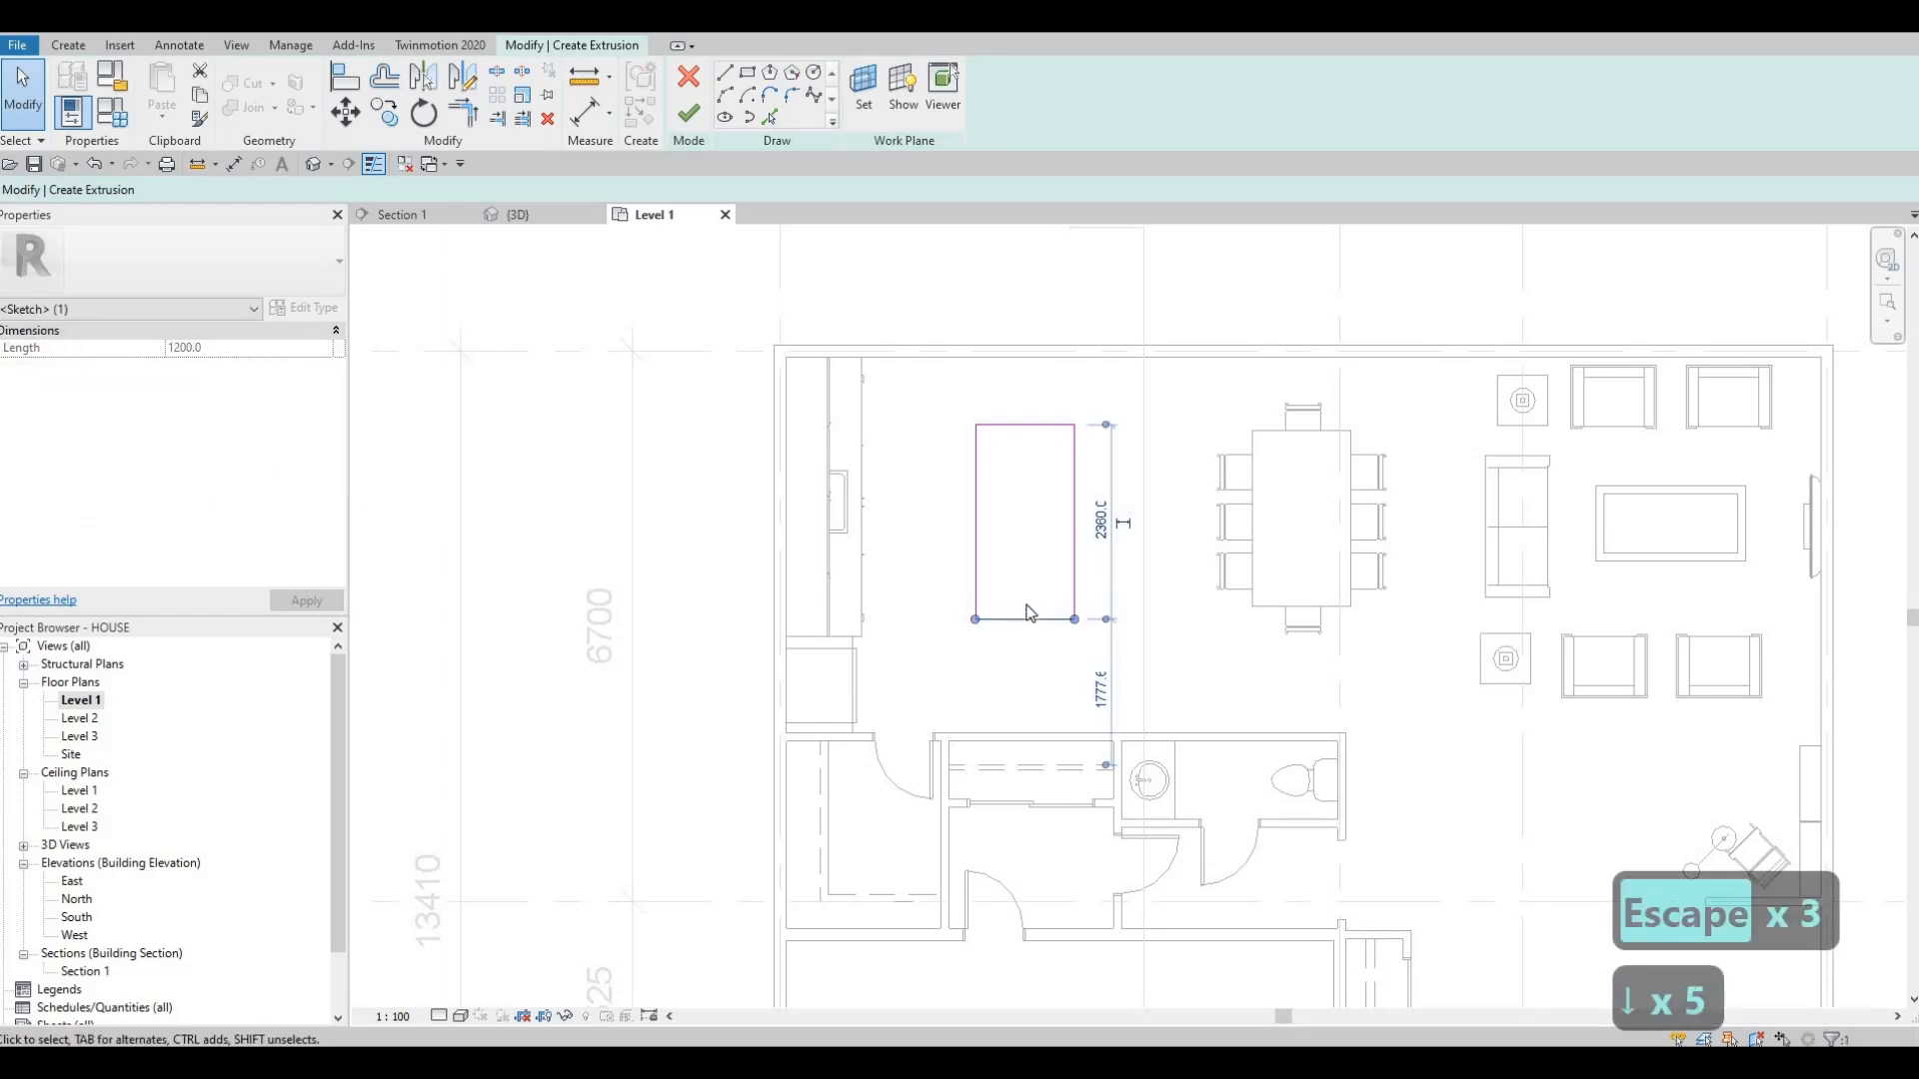
key("Down")
key("Down")
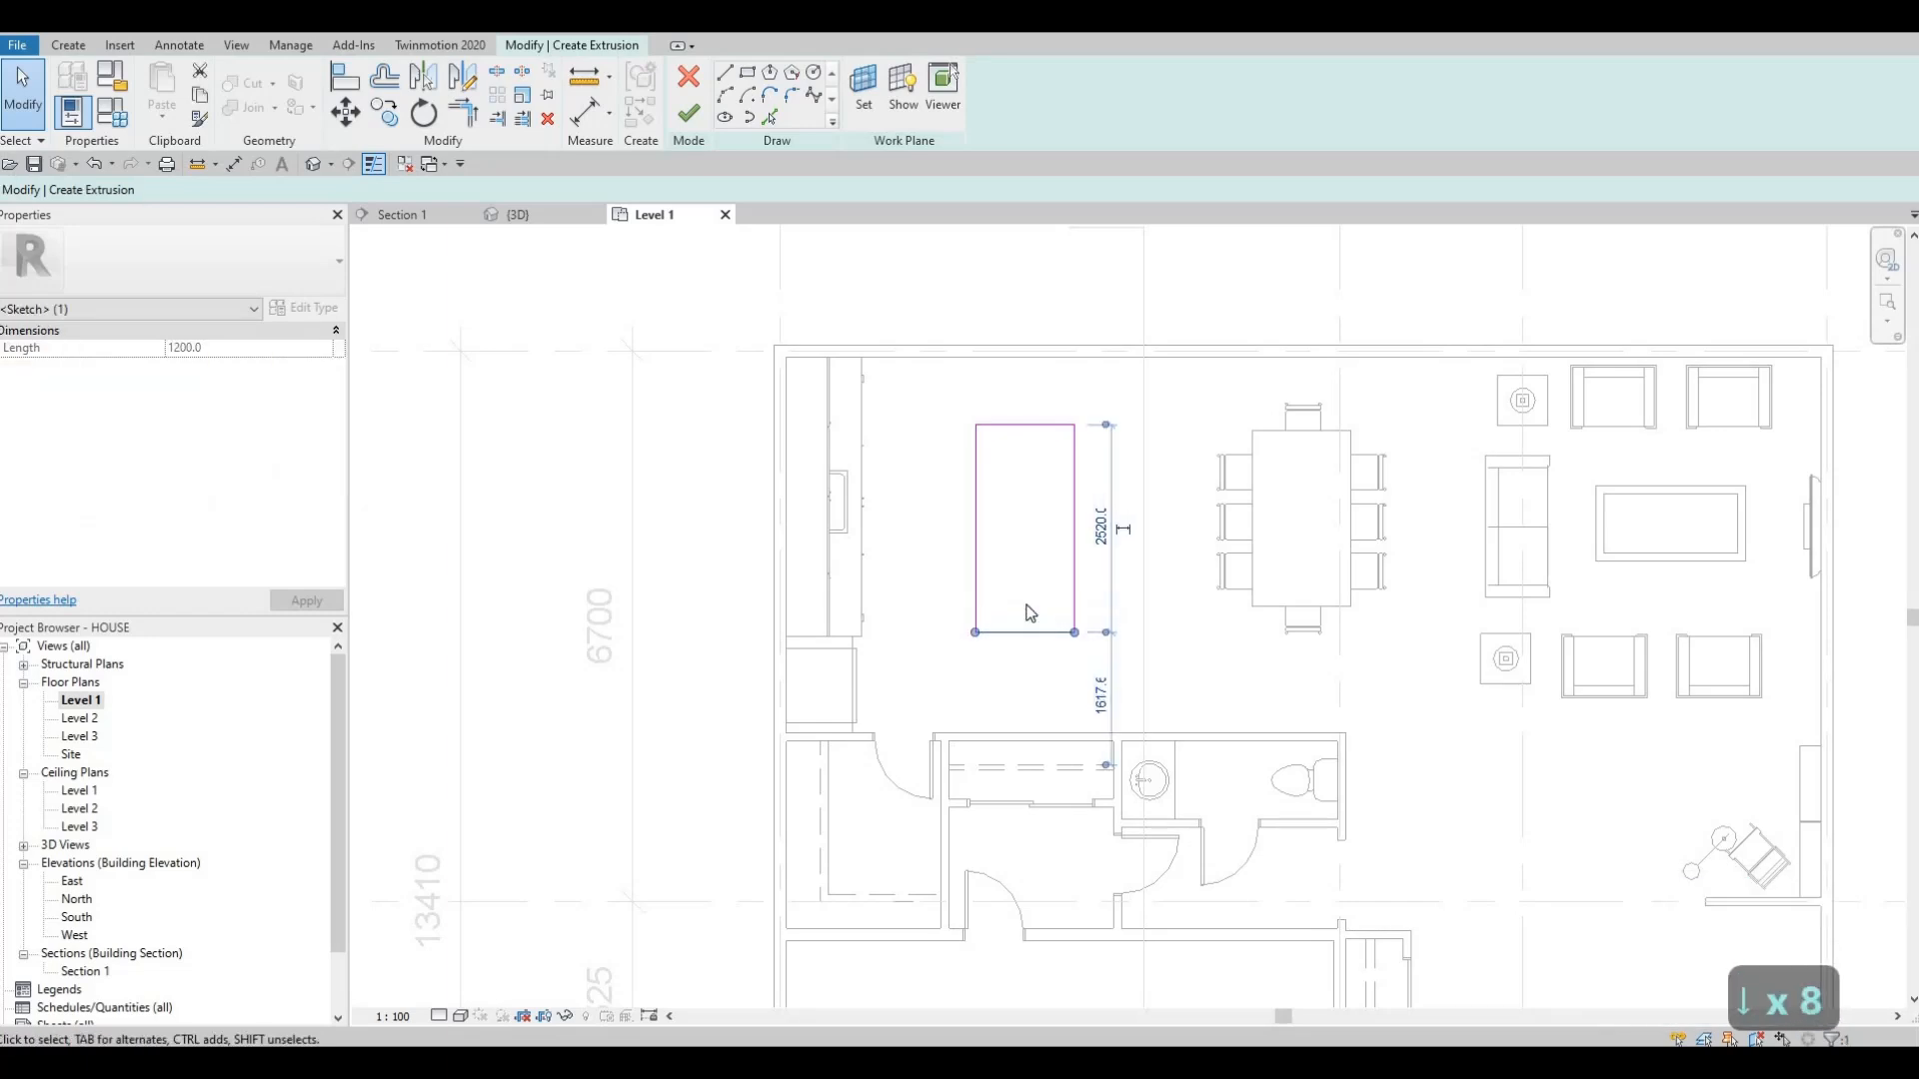
- Nudge the rectangle's upper short edge towards the exterior wall until the rectangle is 2720 mm long
left_click(1015, 429)
key("Up")
key("Up")
key("Up")
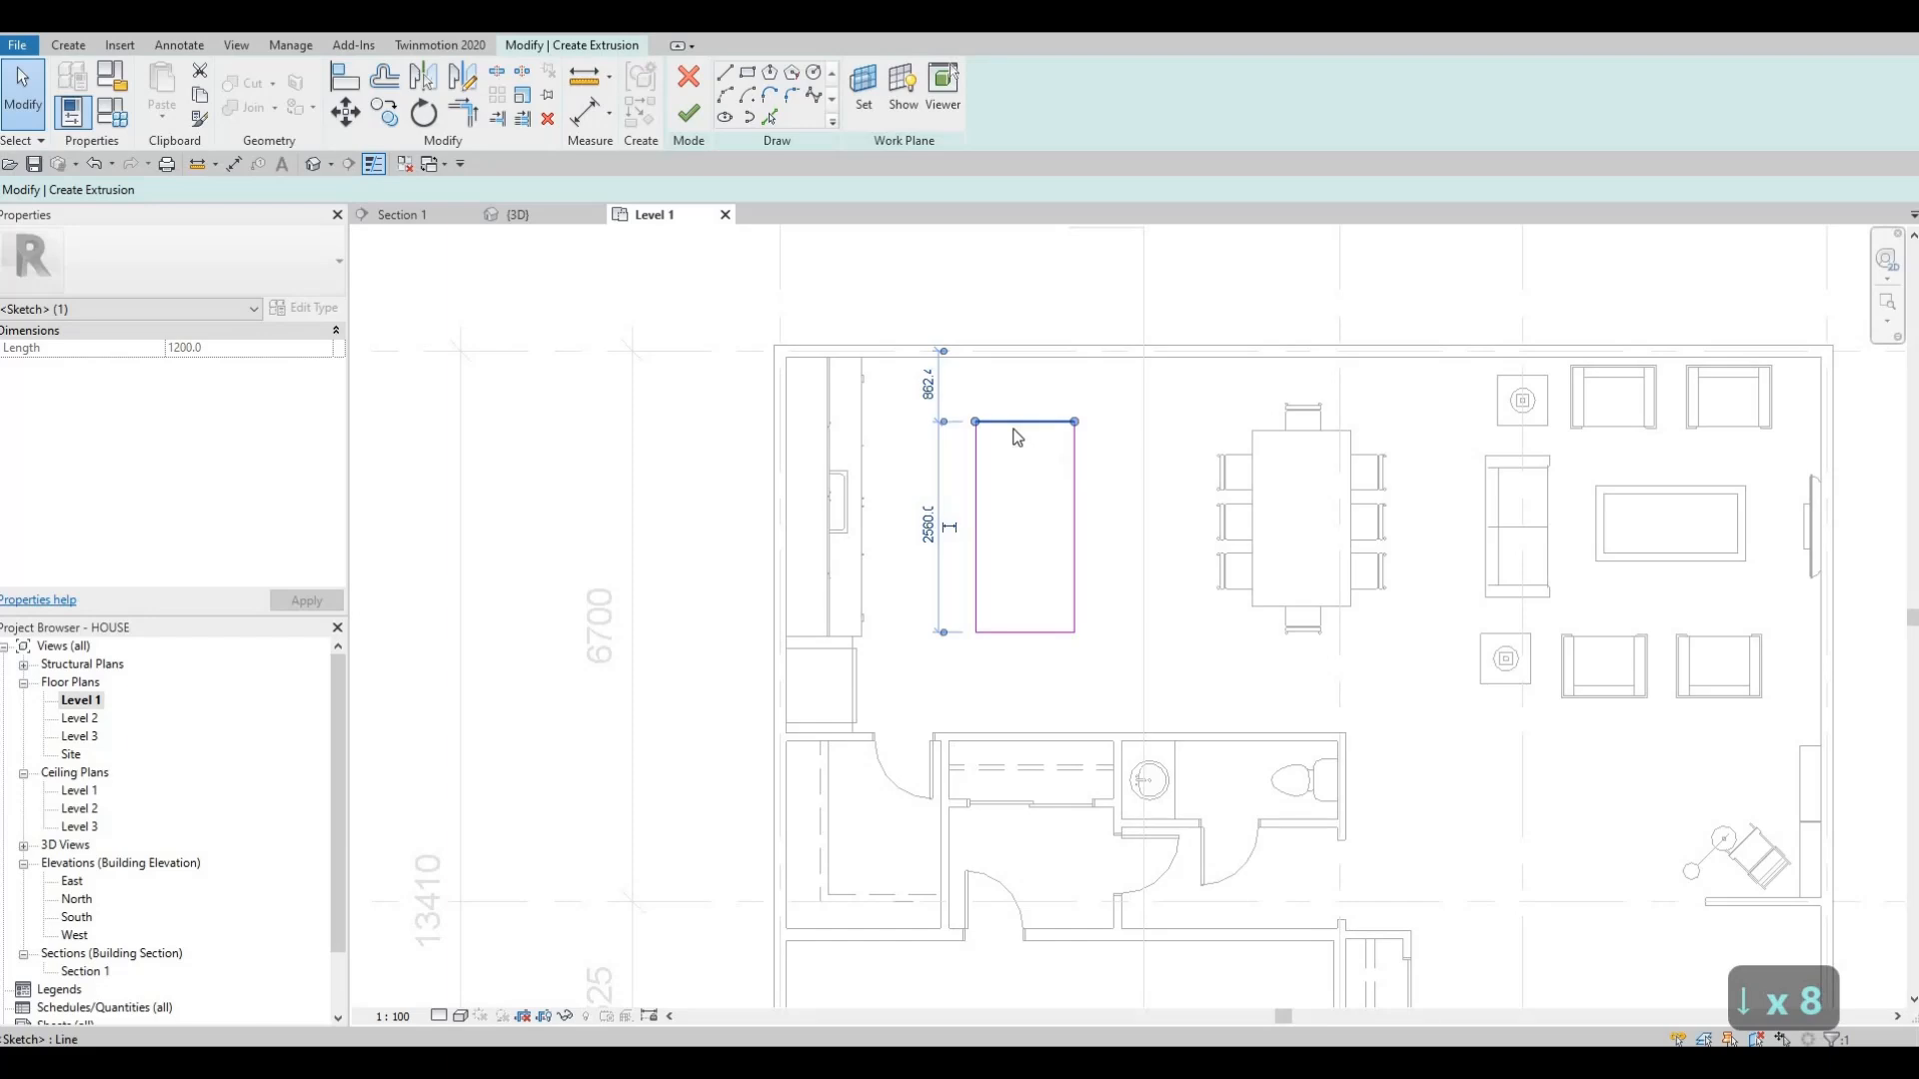
key("Up")
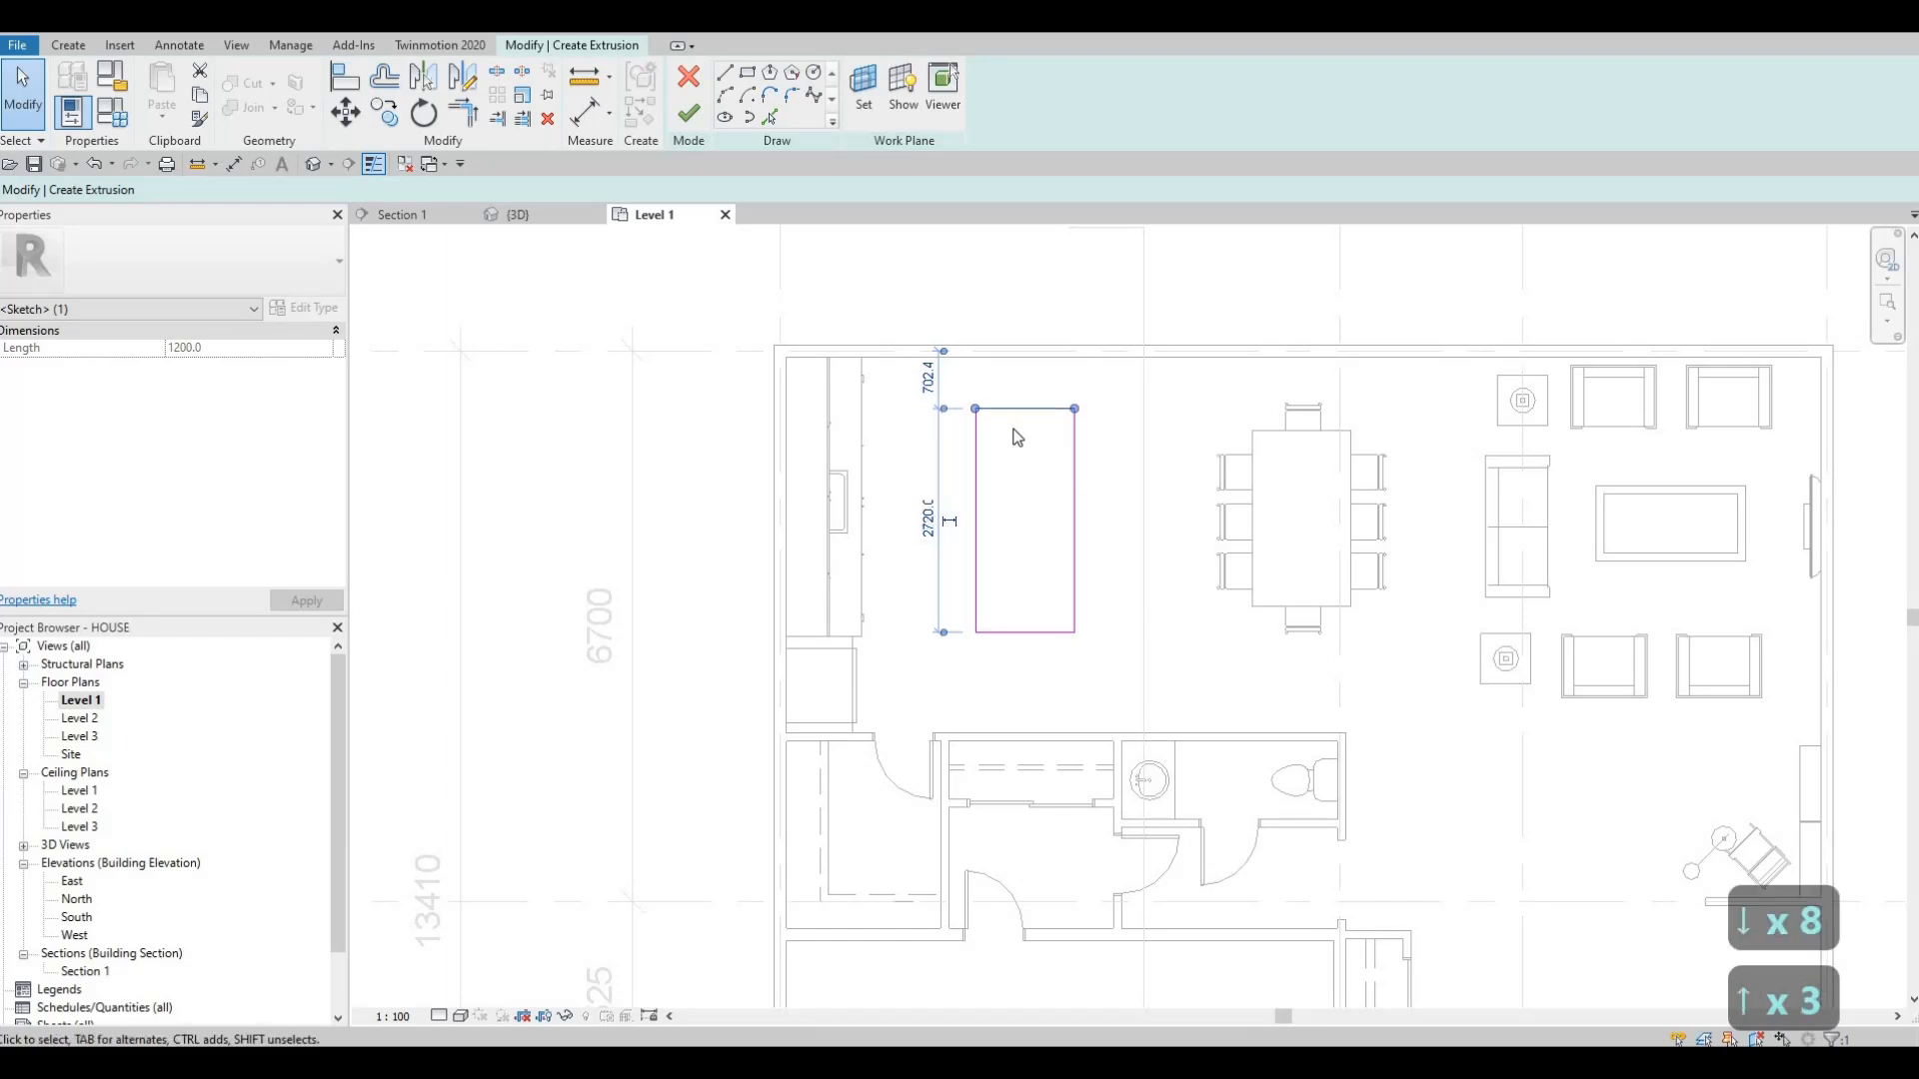
left_click(1074, 455)
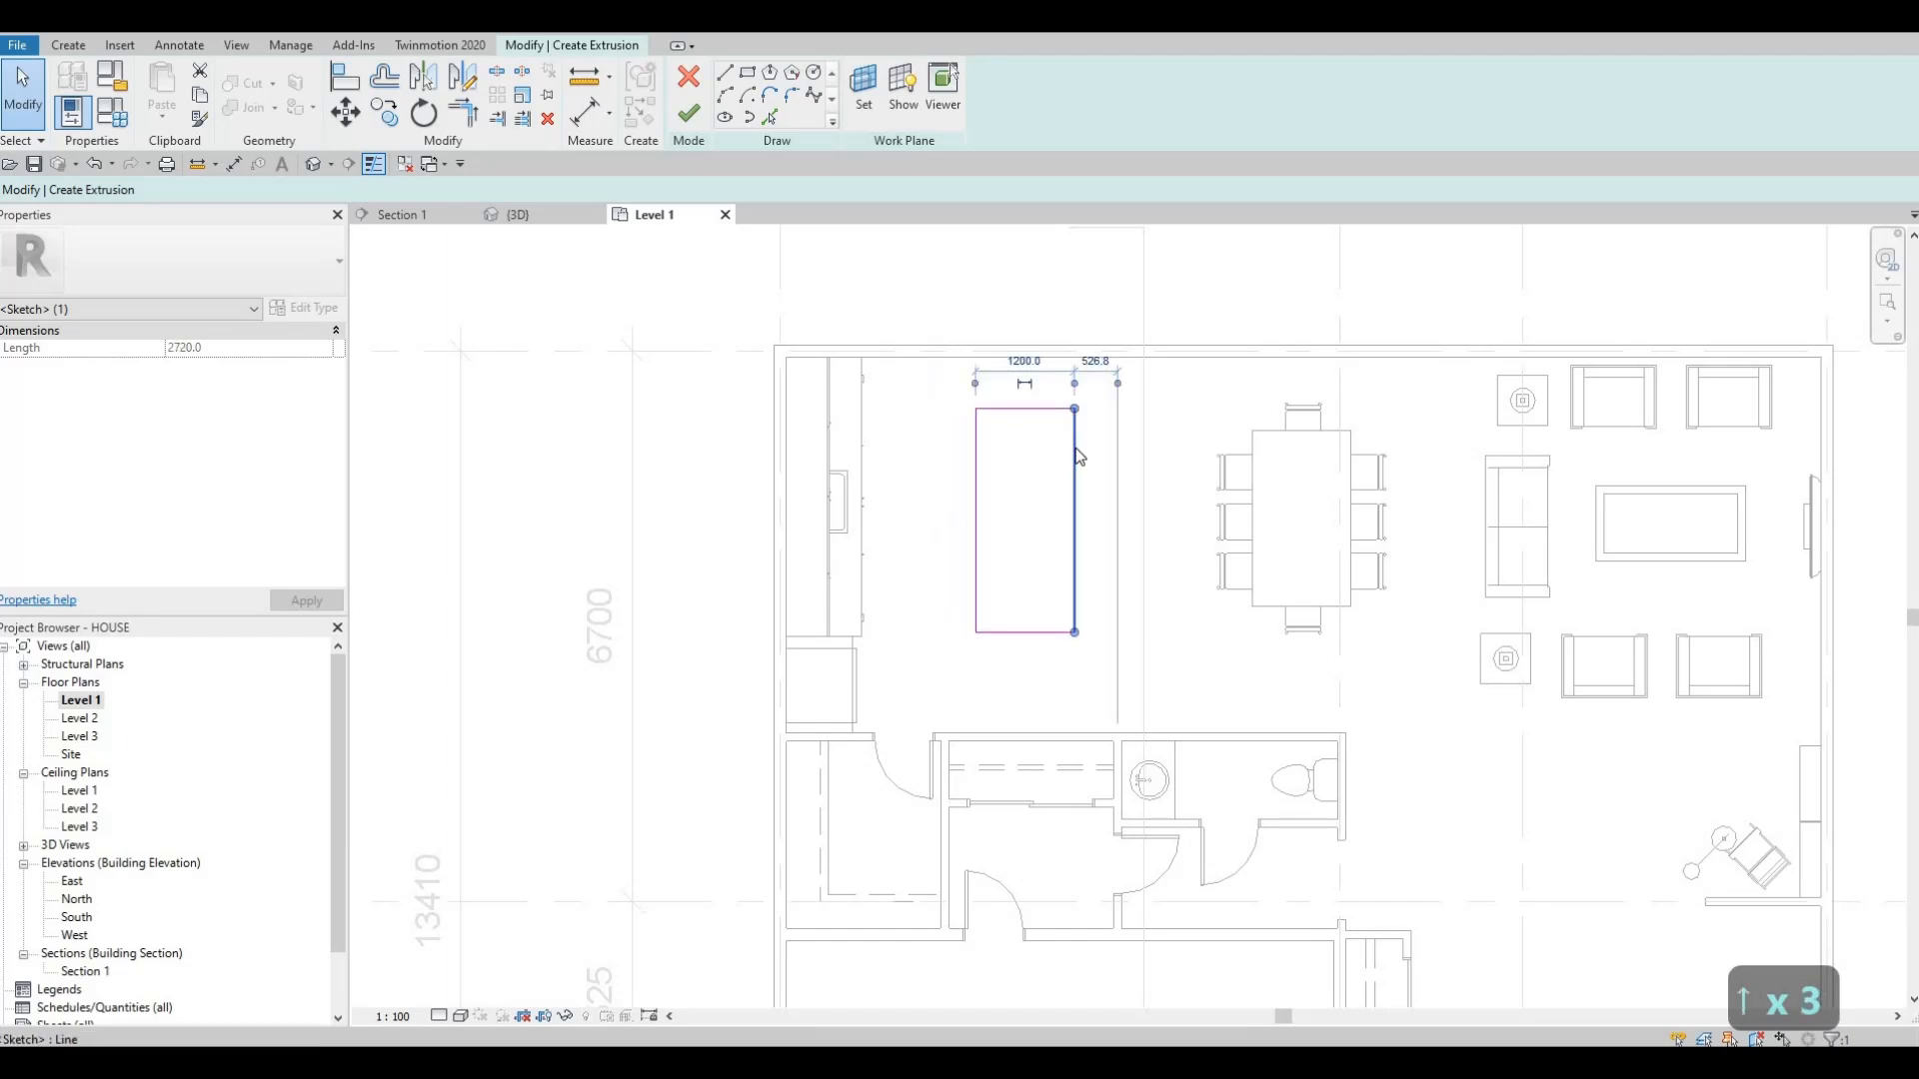
left_click(976, 501)
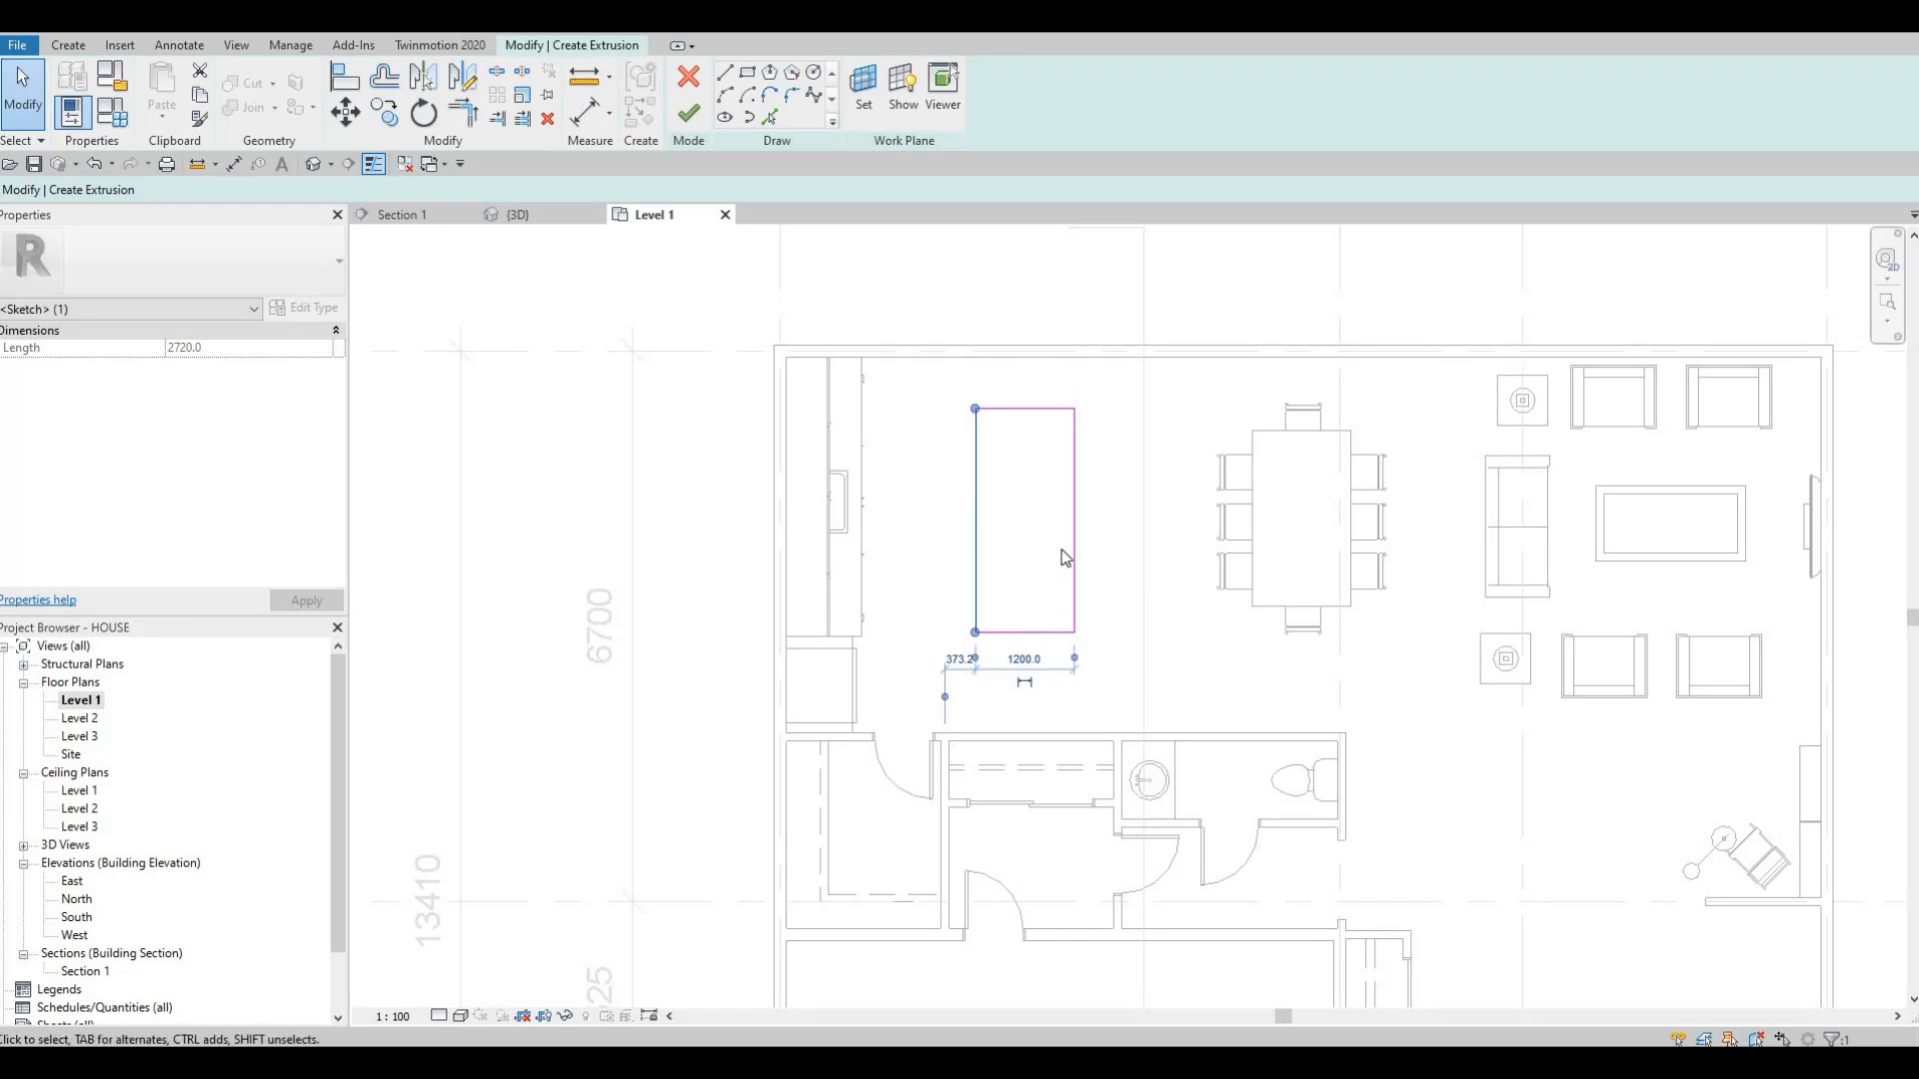
left_click(1075, 507)
left_click(1026, 409)
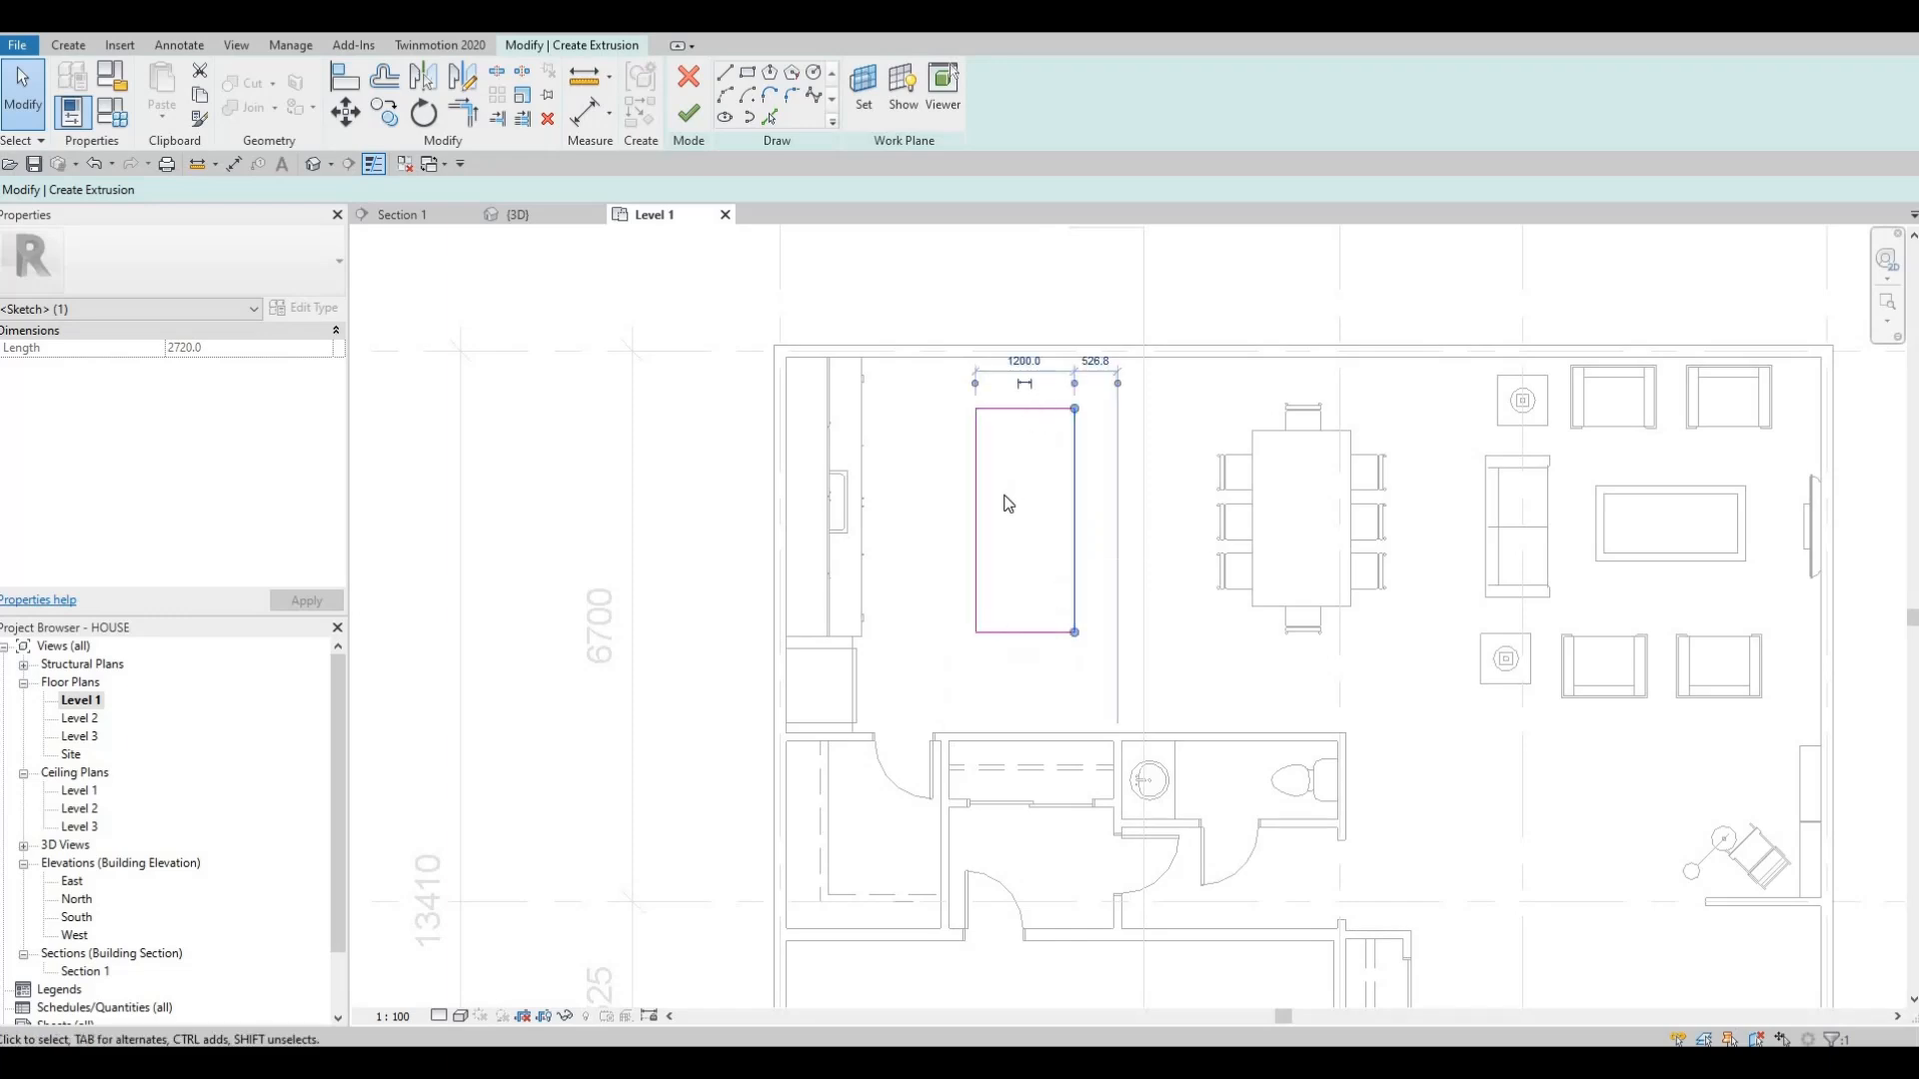
- Set the island rectangle's length to 2700 mm
left_click(932, 518)
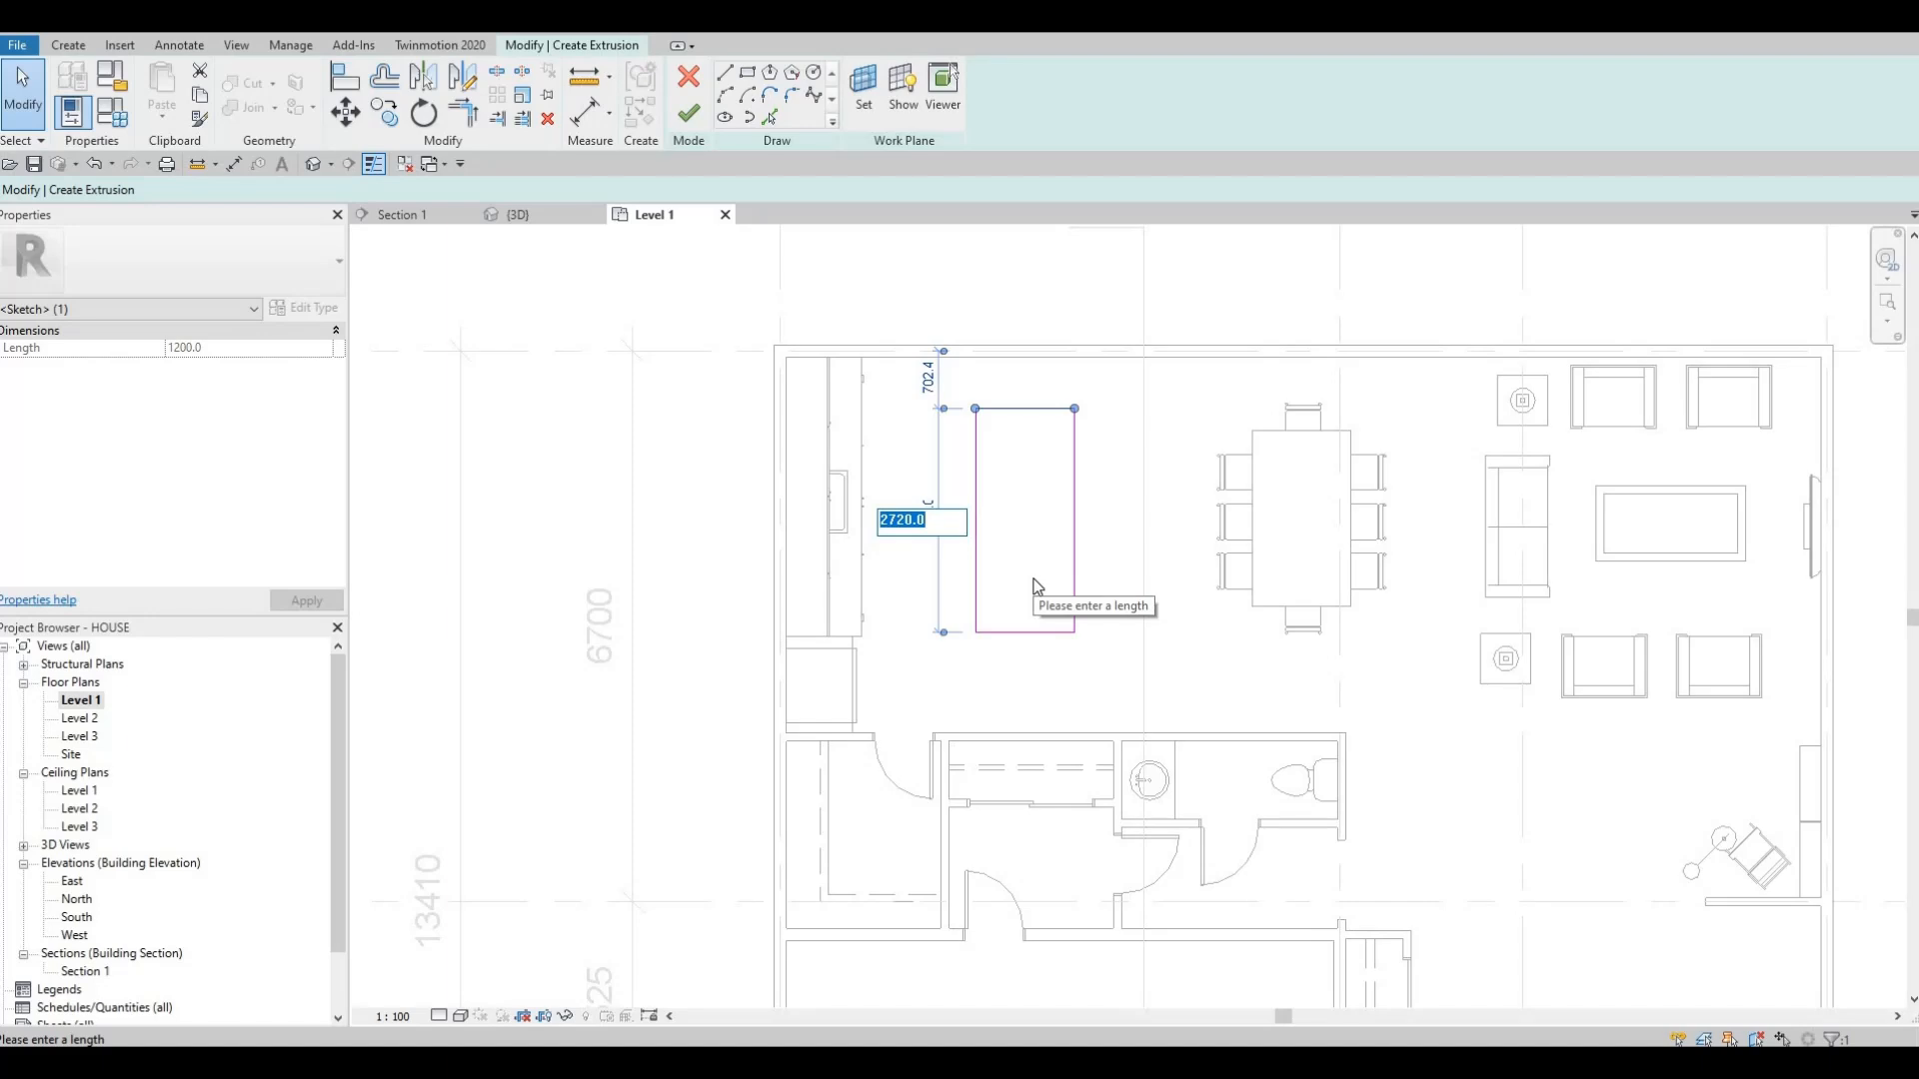
type("2700")
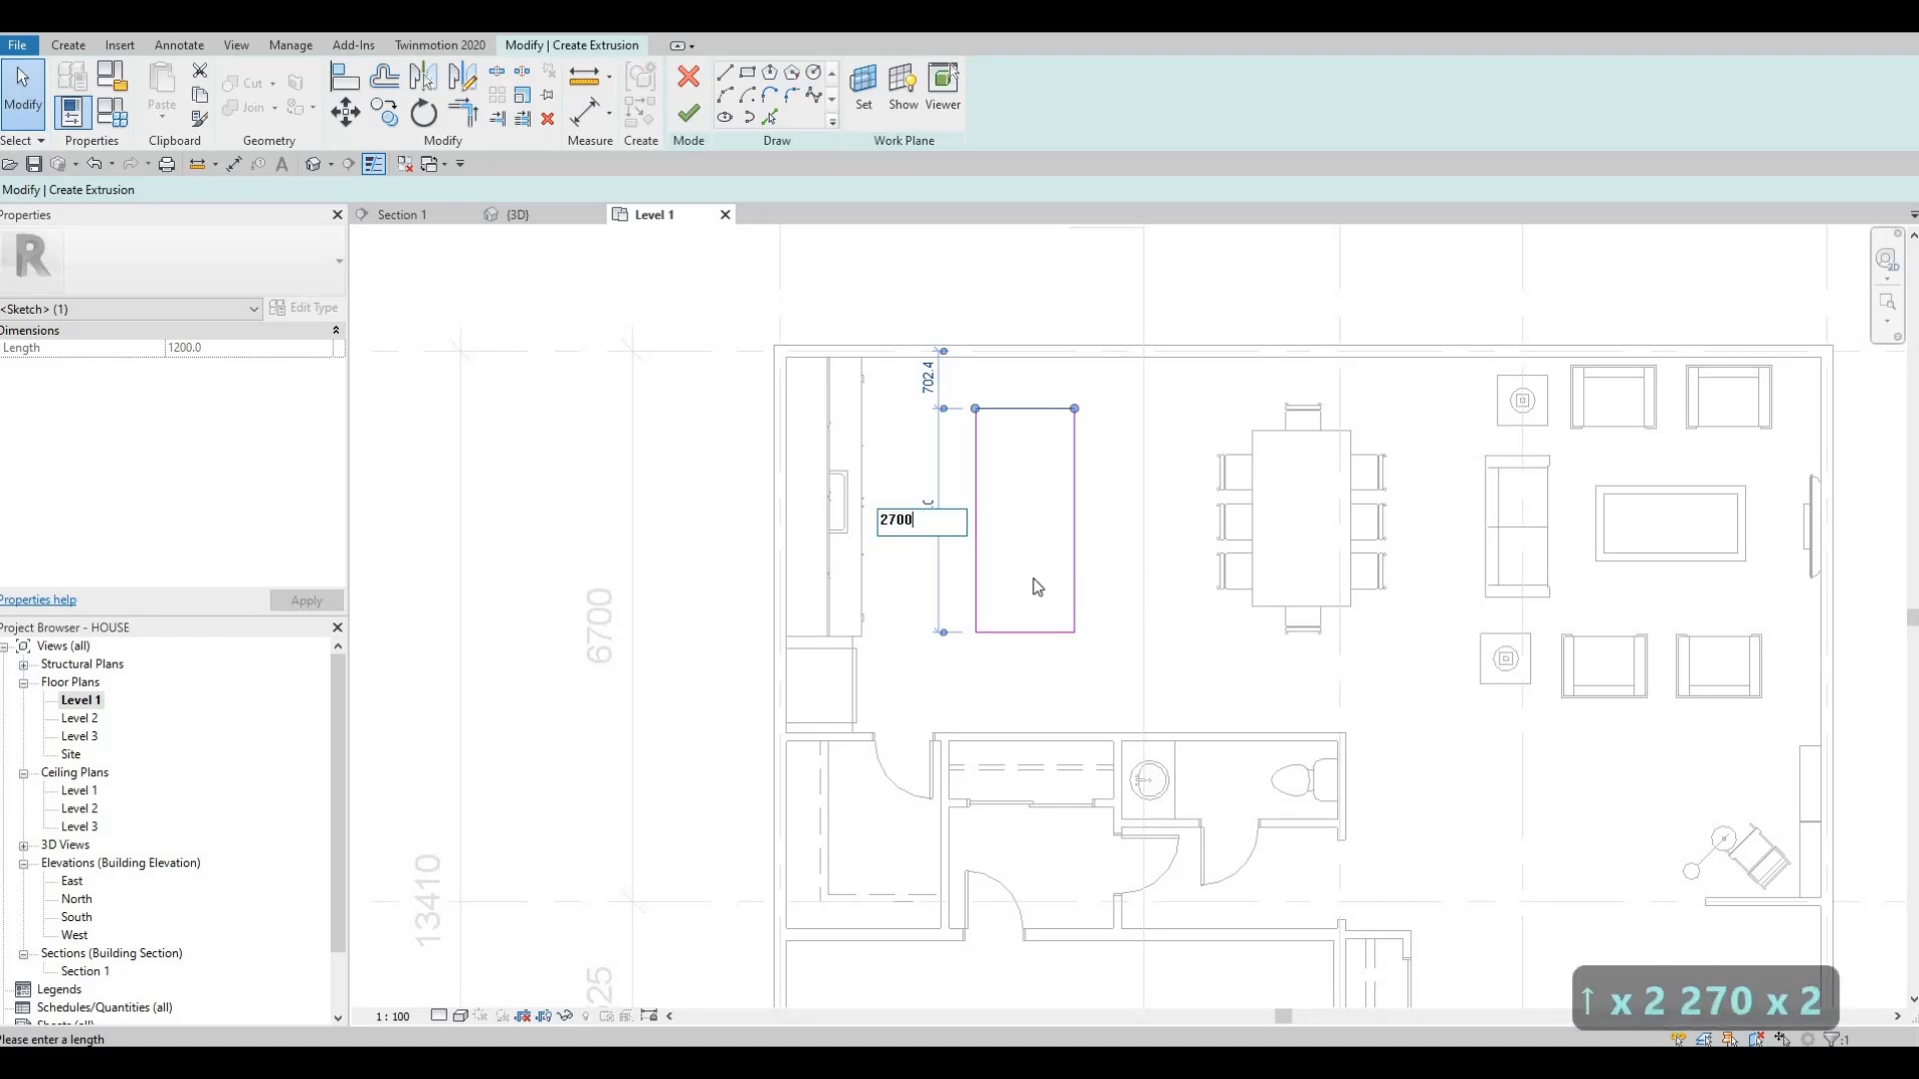
key("Return")
key("Escape")
key("Escape")
key("Escape")
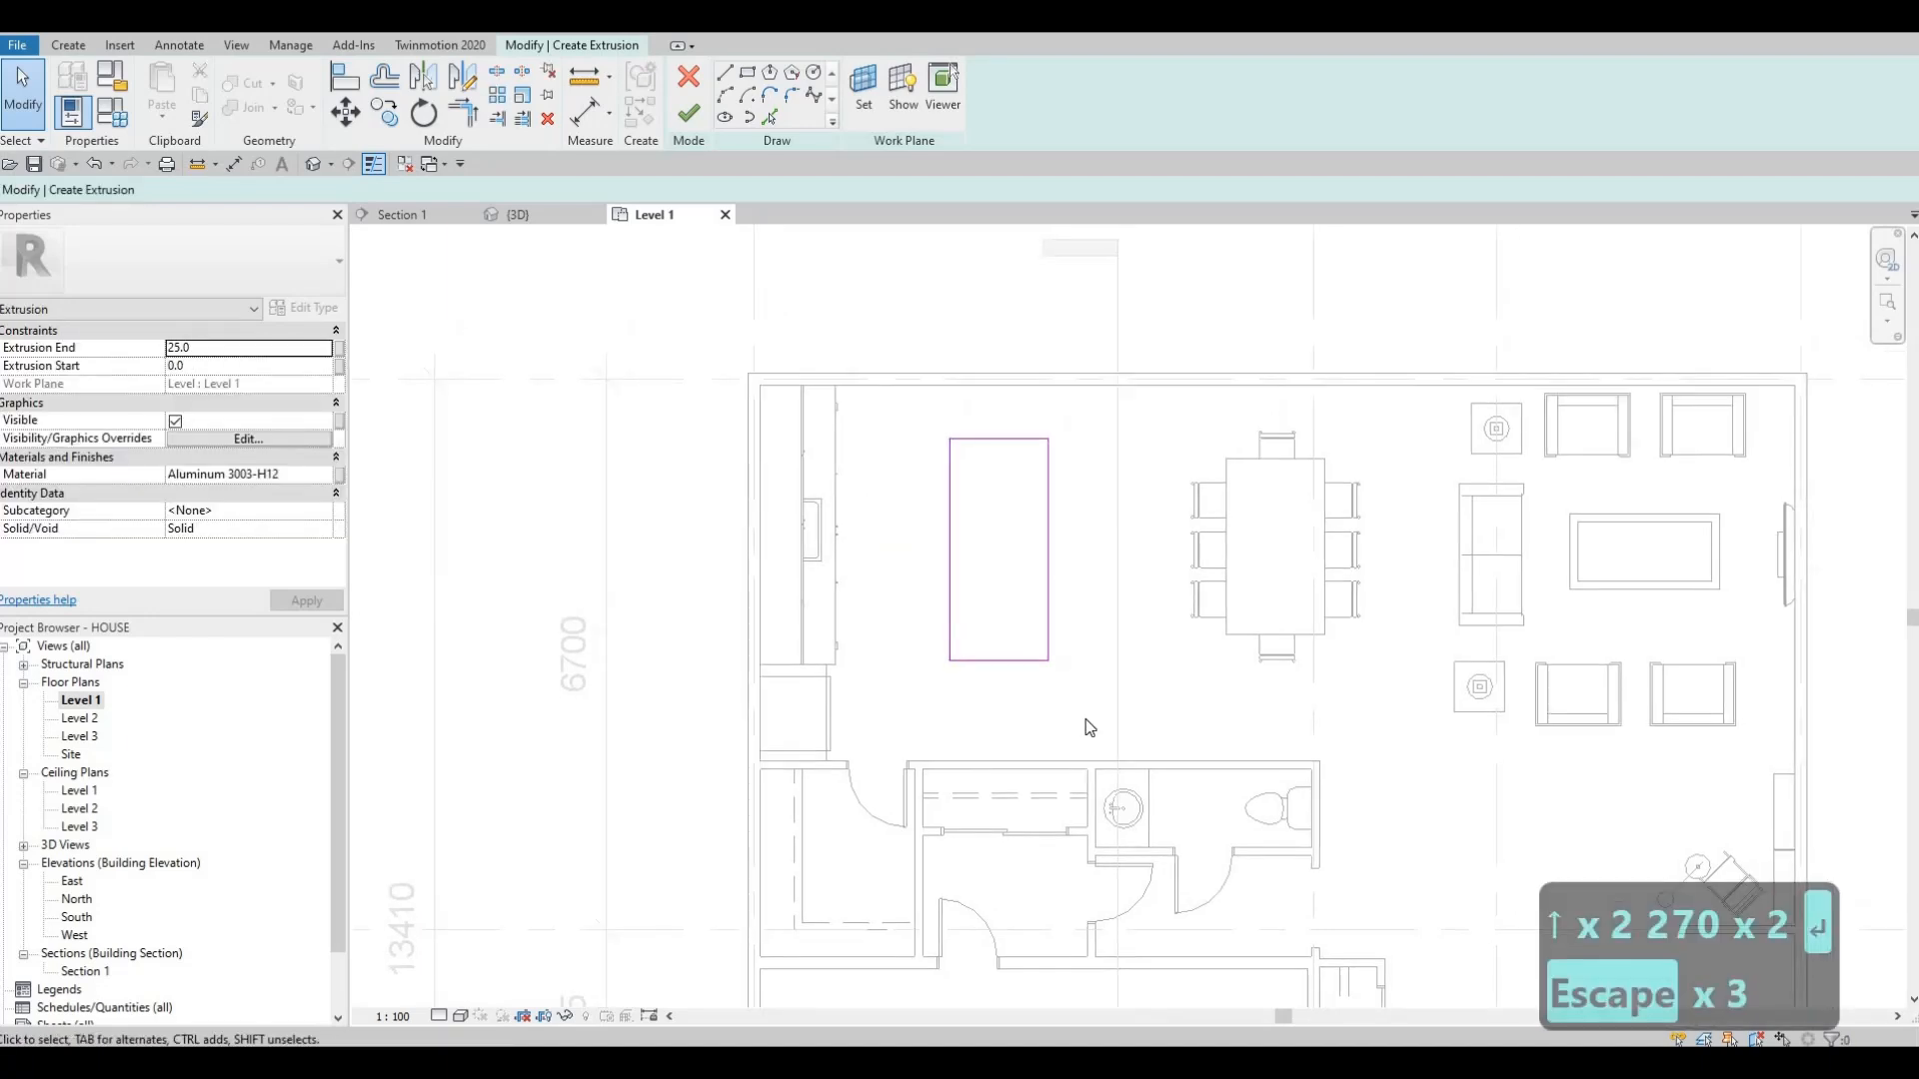
- Nudge the whole island rectangle slightly away from the upper exterior wall
left_click_drag(912, 420, 1081, 720)
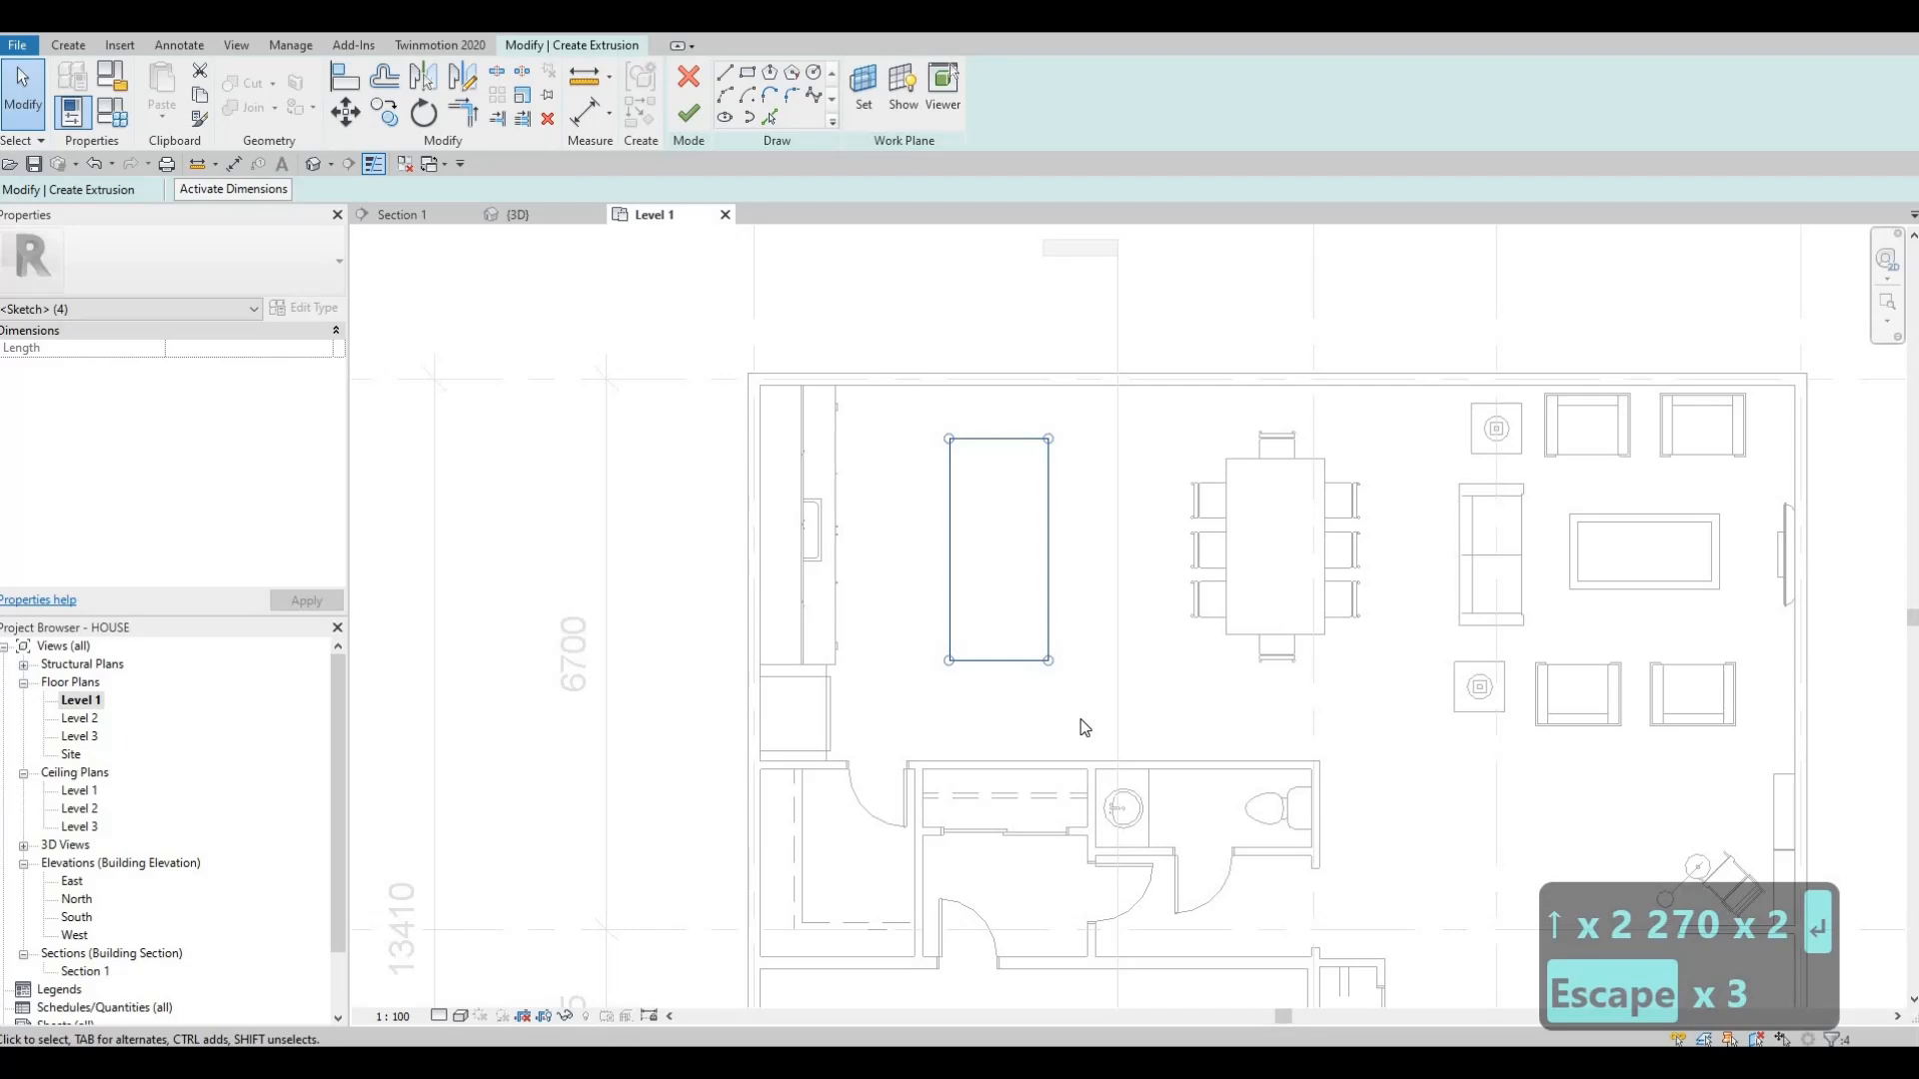
key("Down")
key("Down")
key("Up")
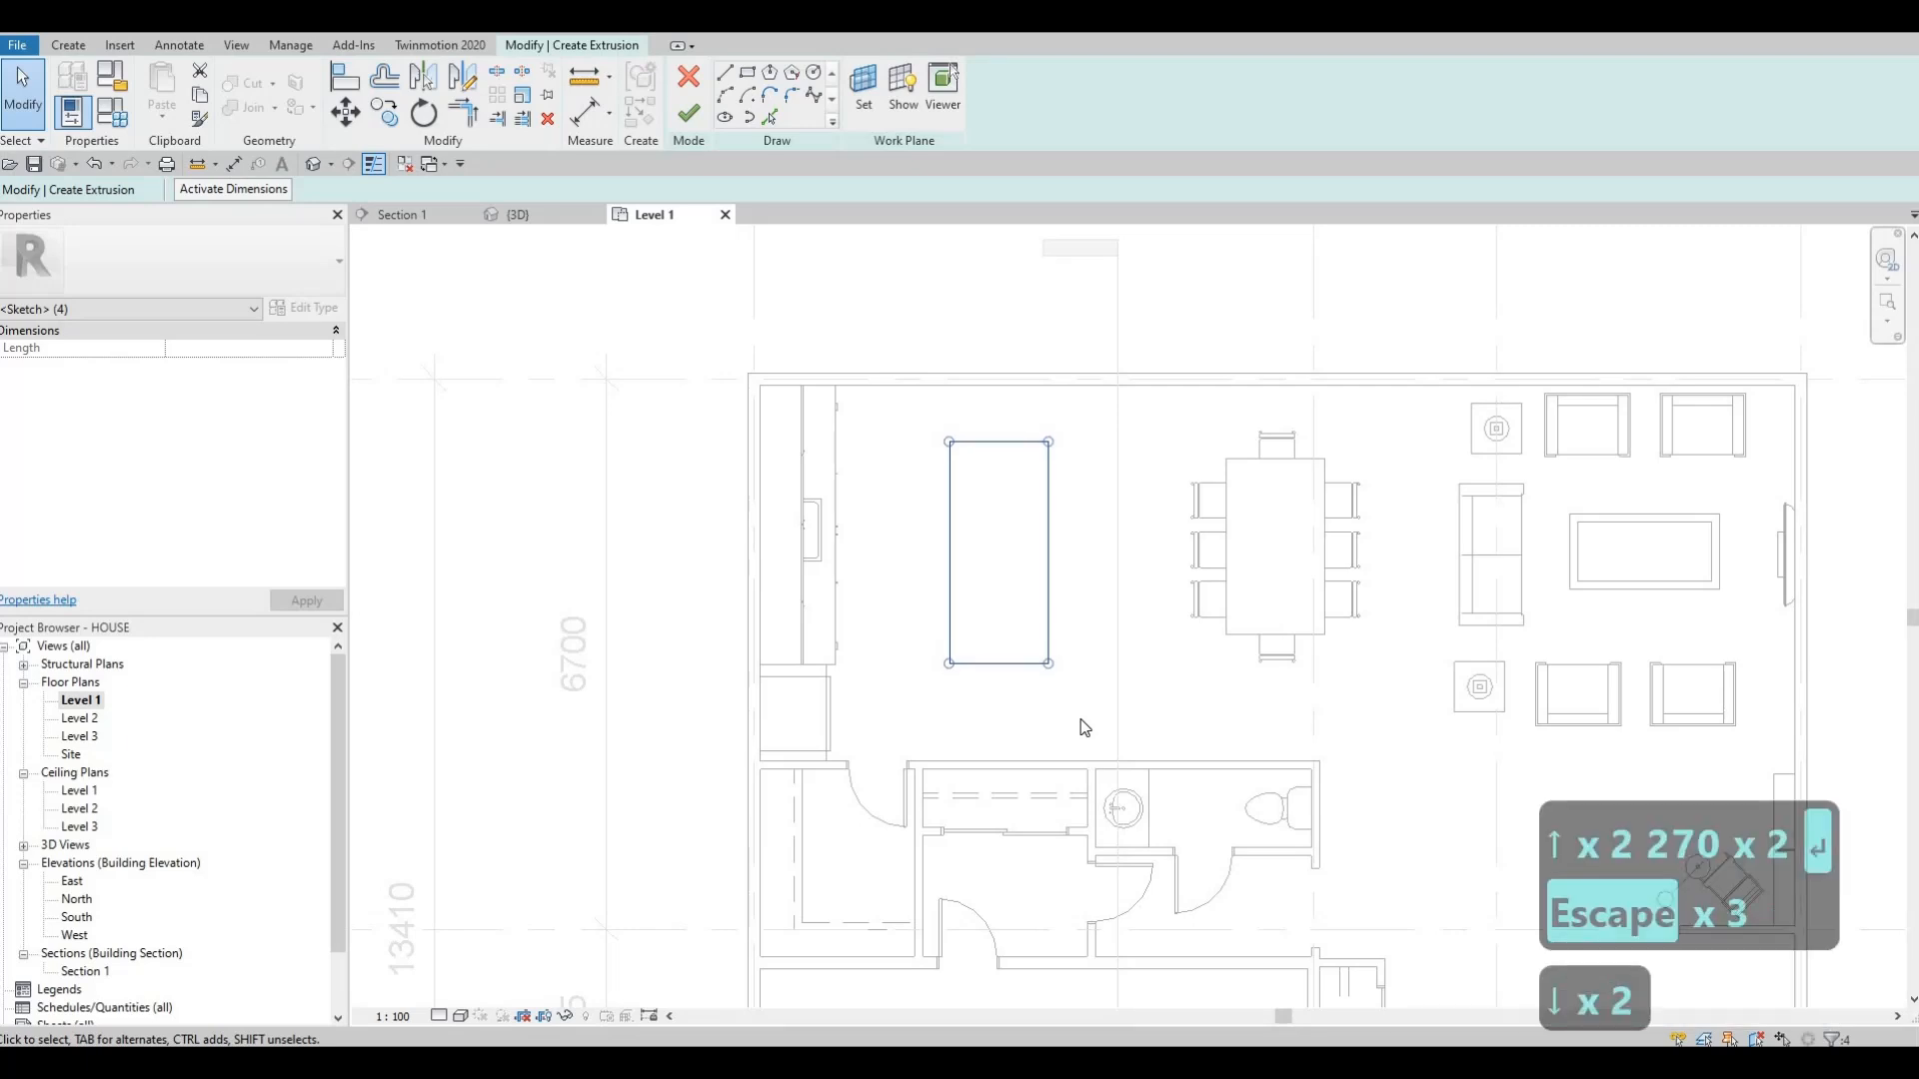
key("Escape")
key("Escape")
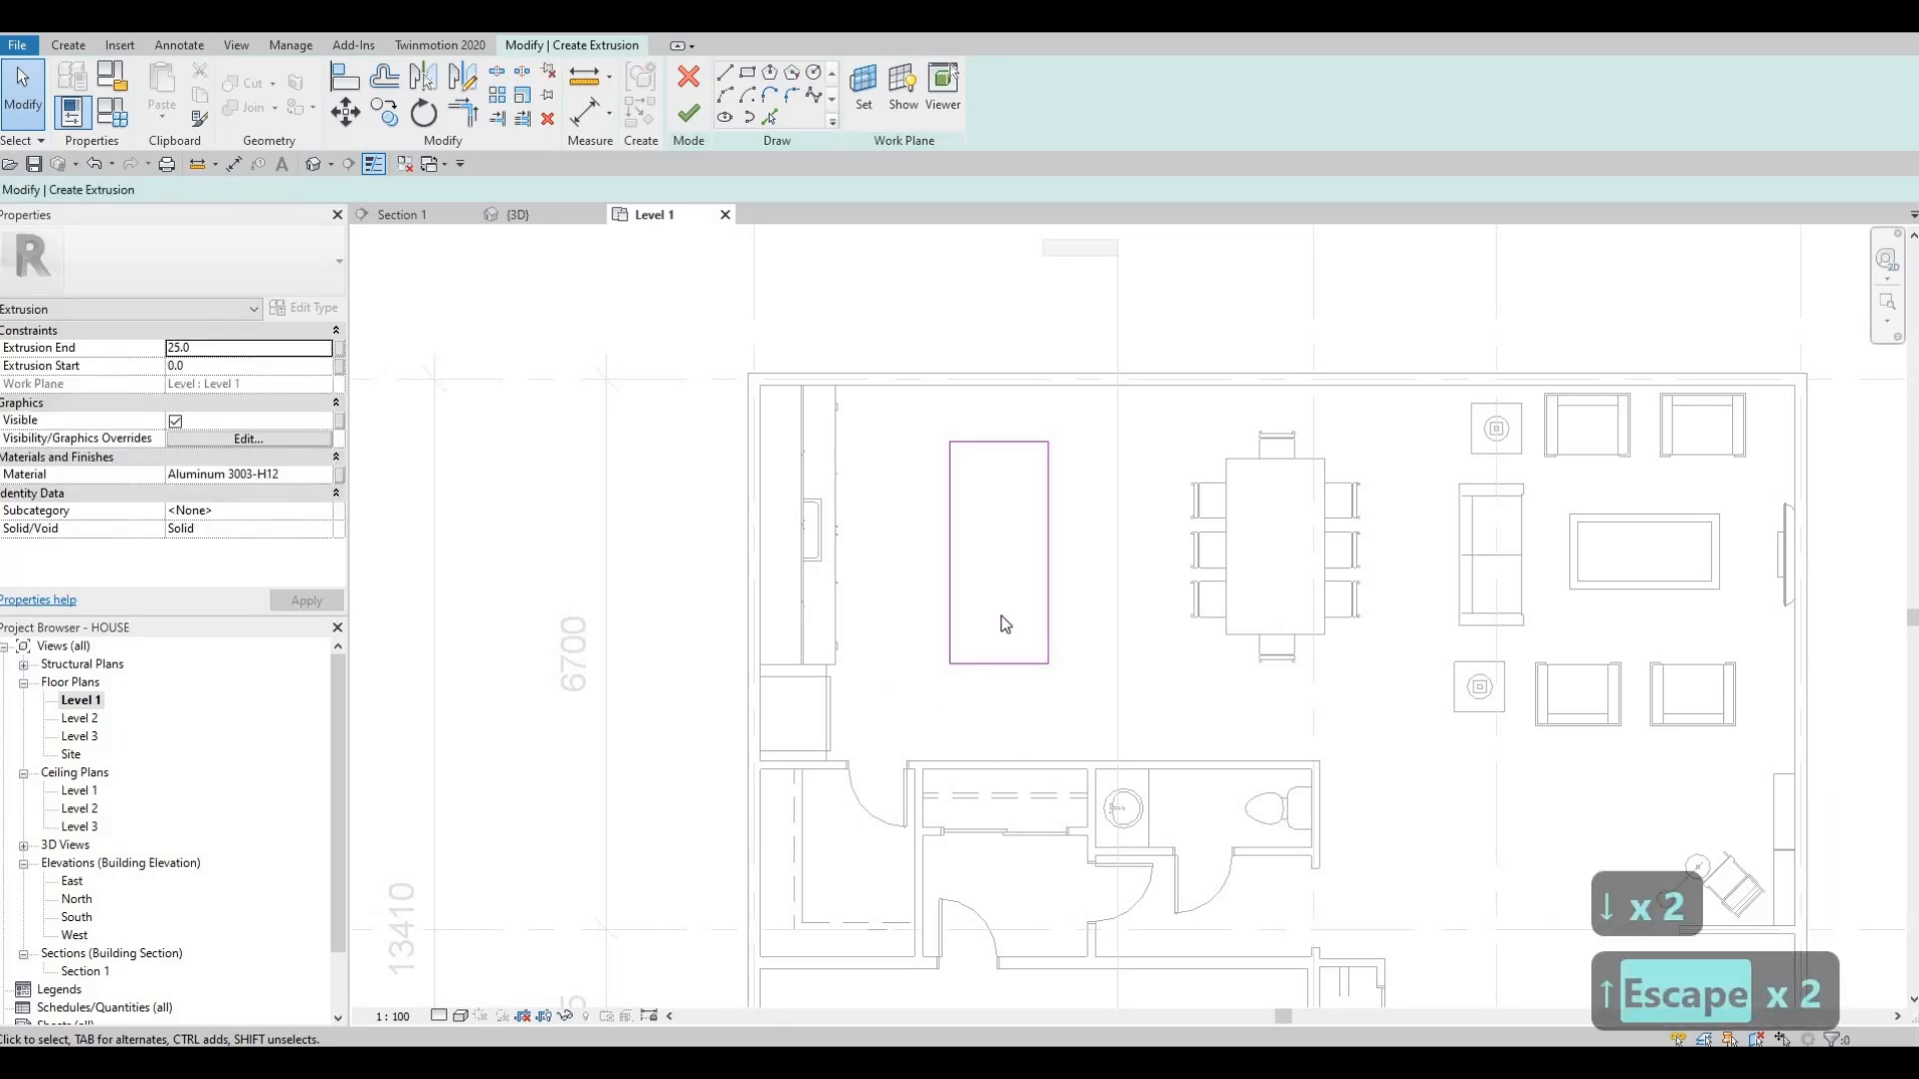
- Assign the Acrylic material from the AEC Materials Plastic library to the island extrusion and finish its sketch
scroll(1006, 624, "up", 2)
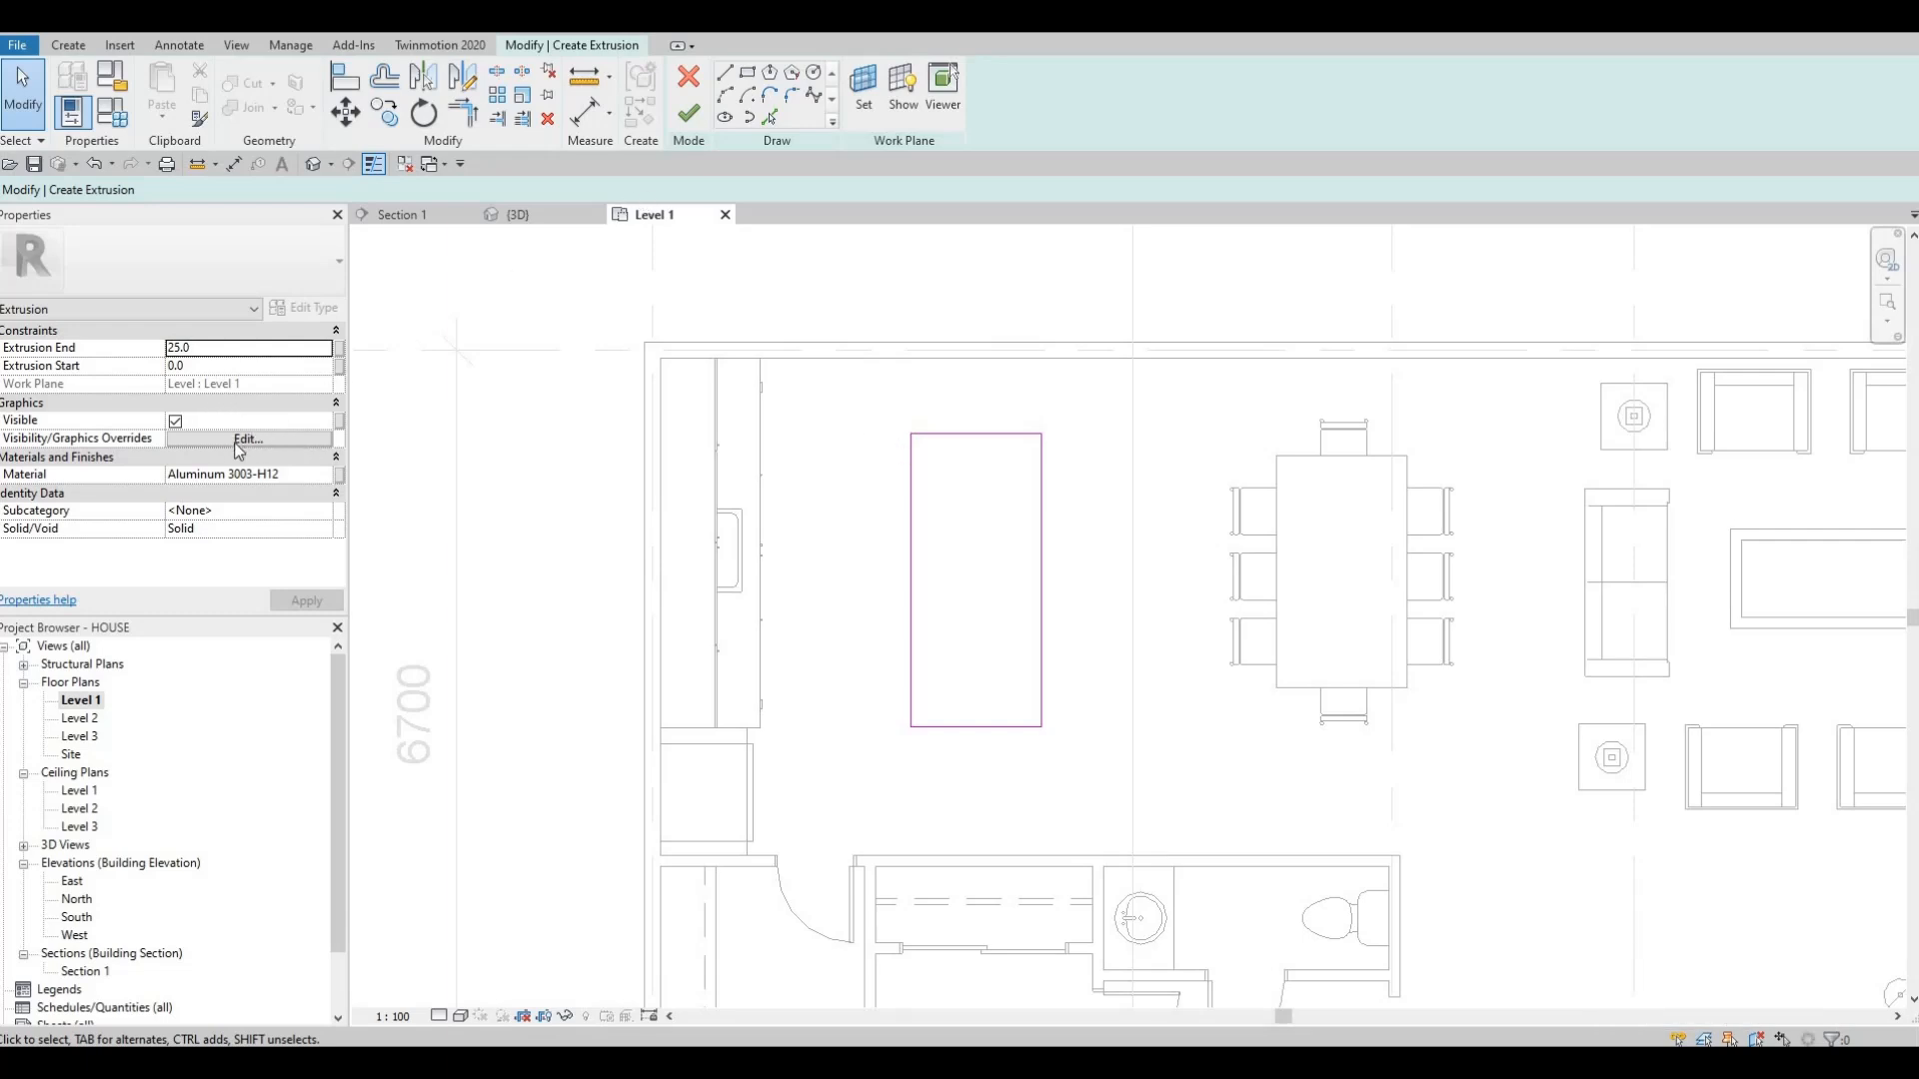
left_click(318, 474)
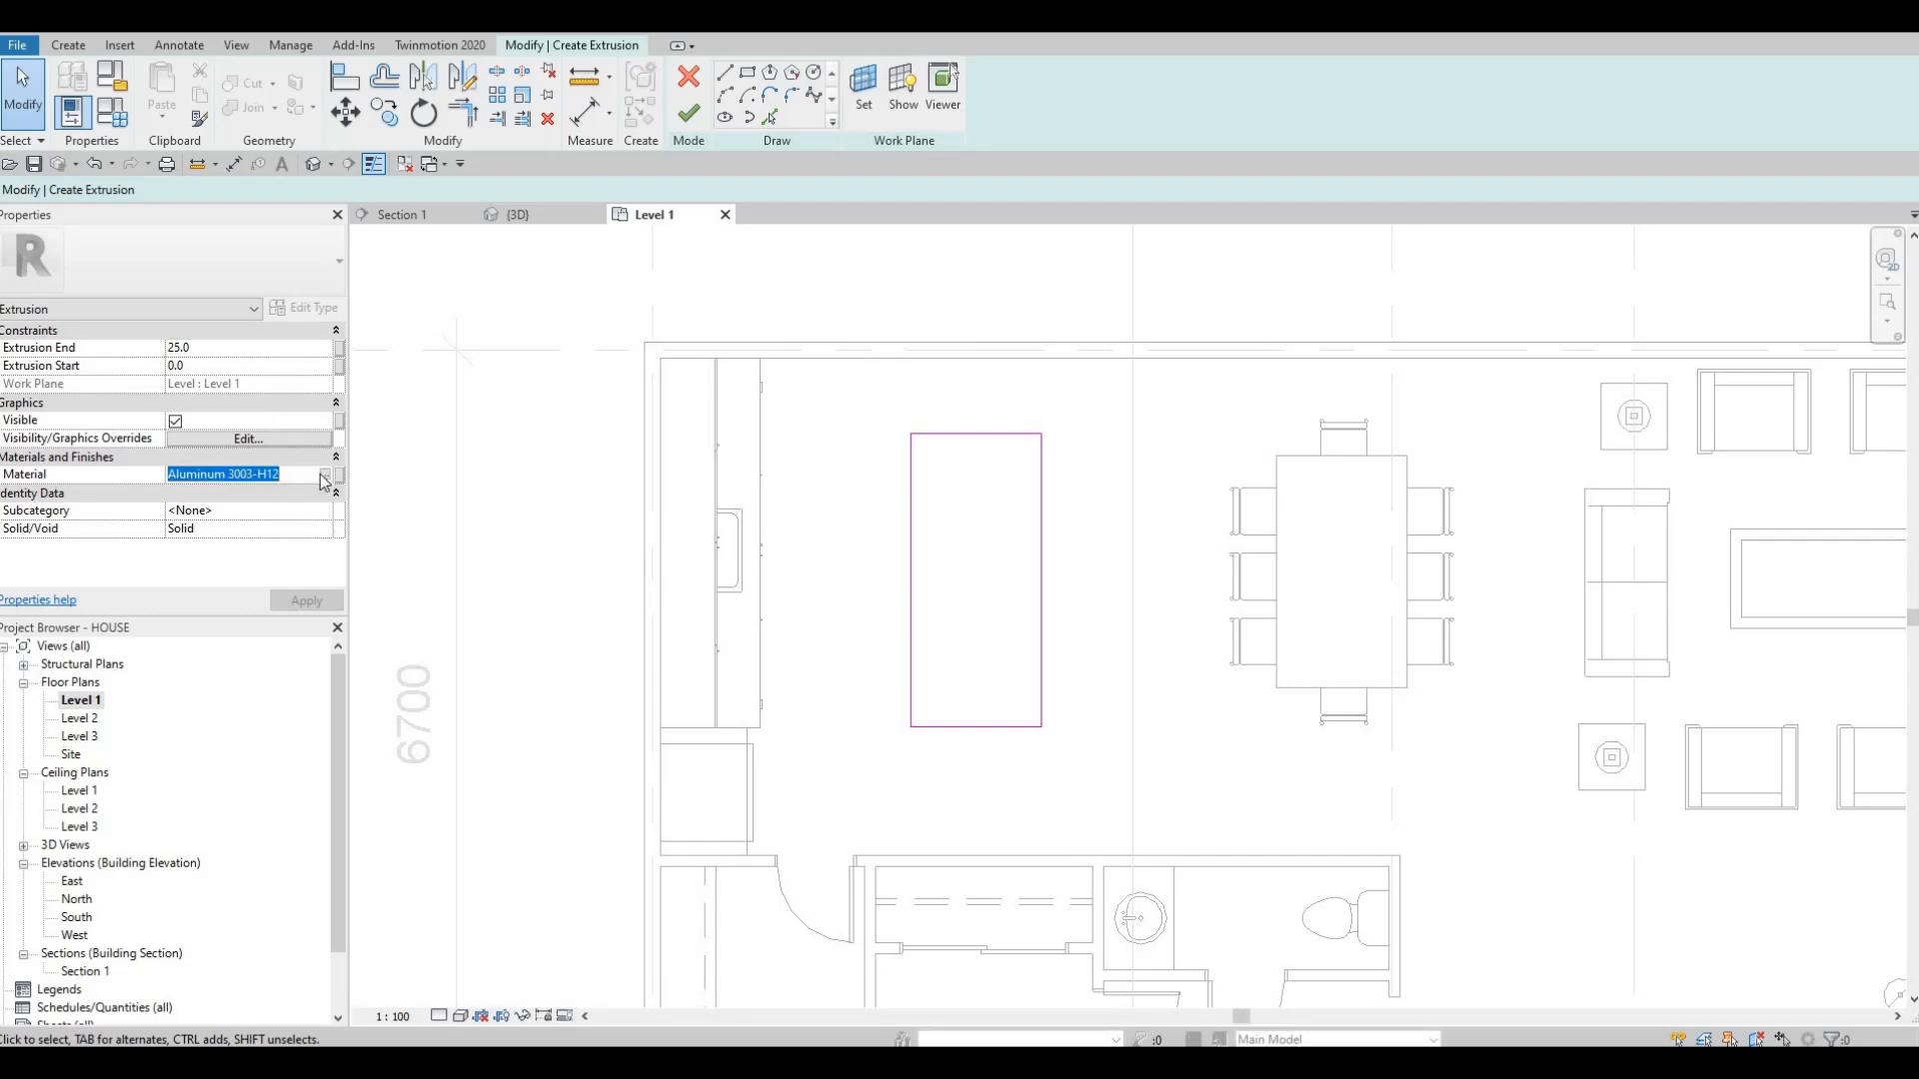
left_click(323, 473)
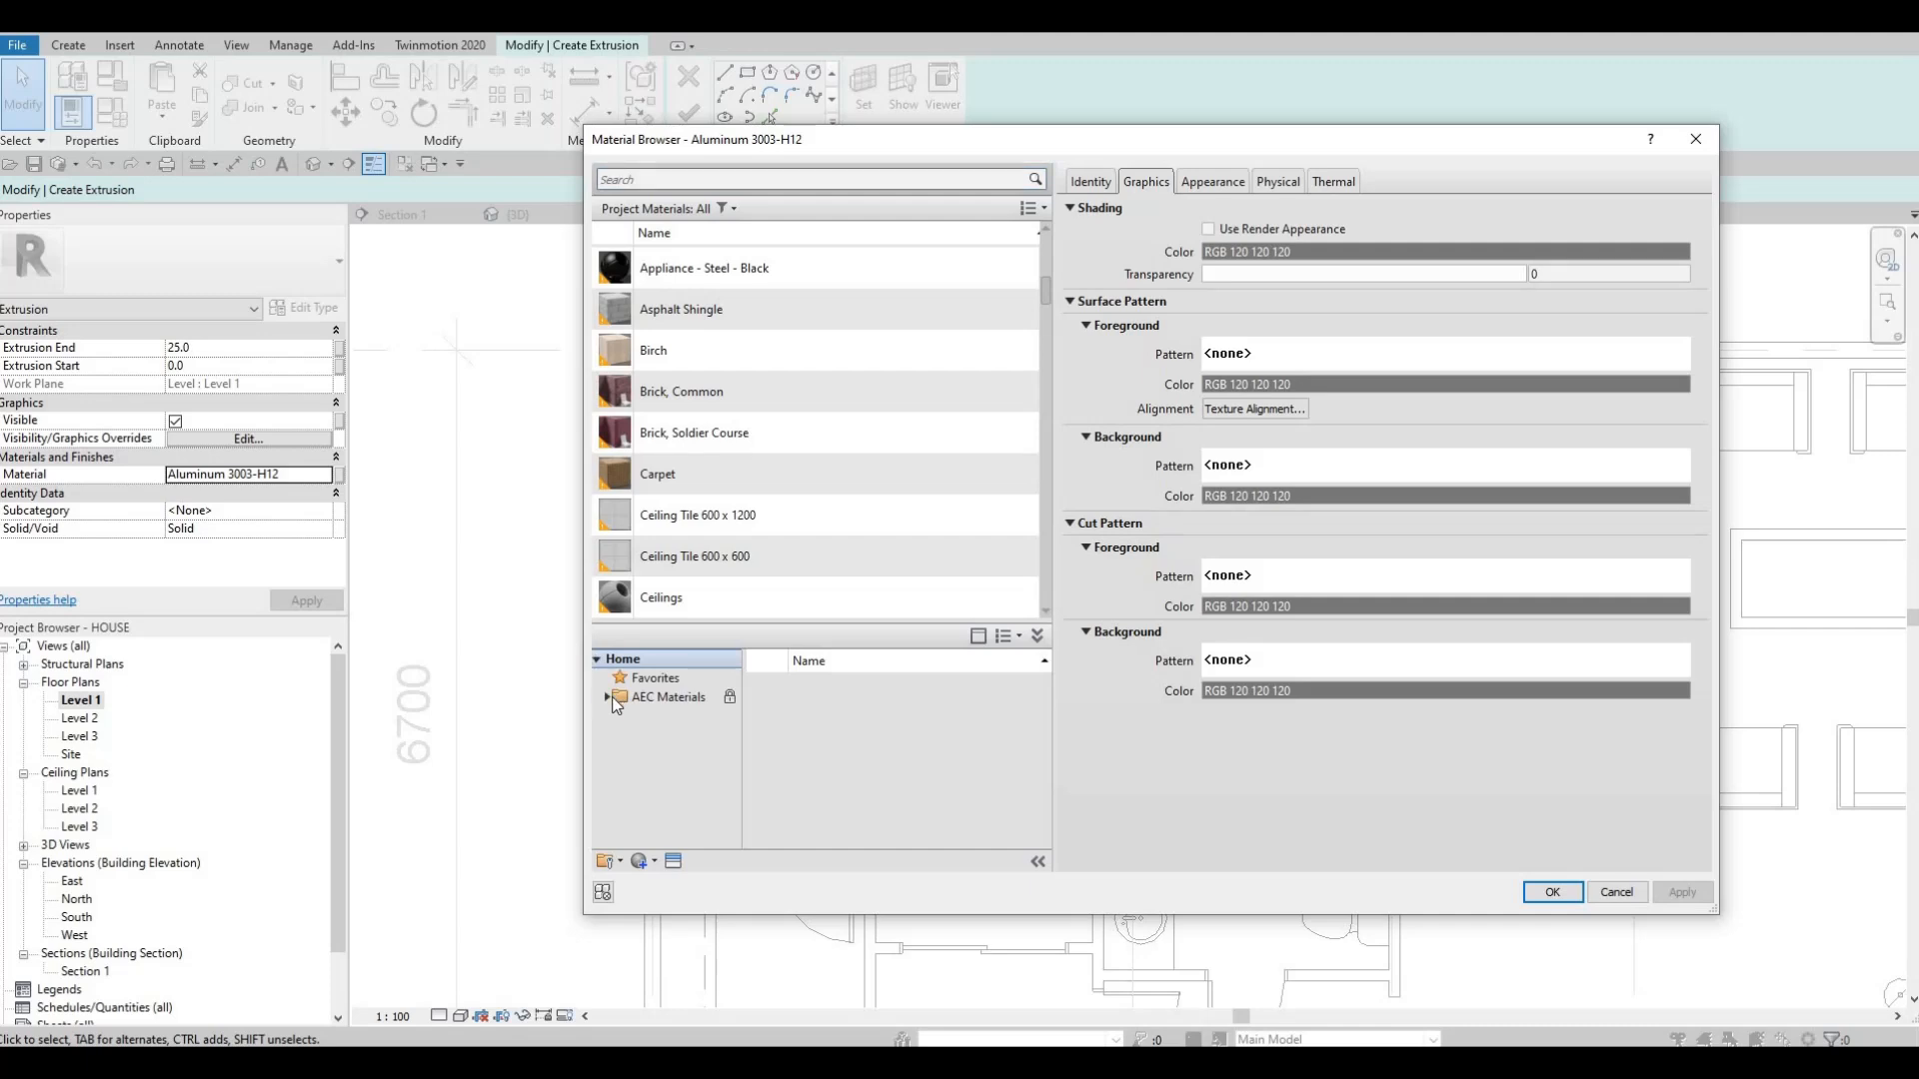
left_click(618, 703)
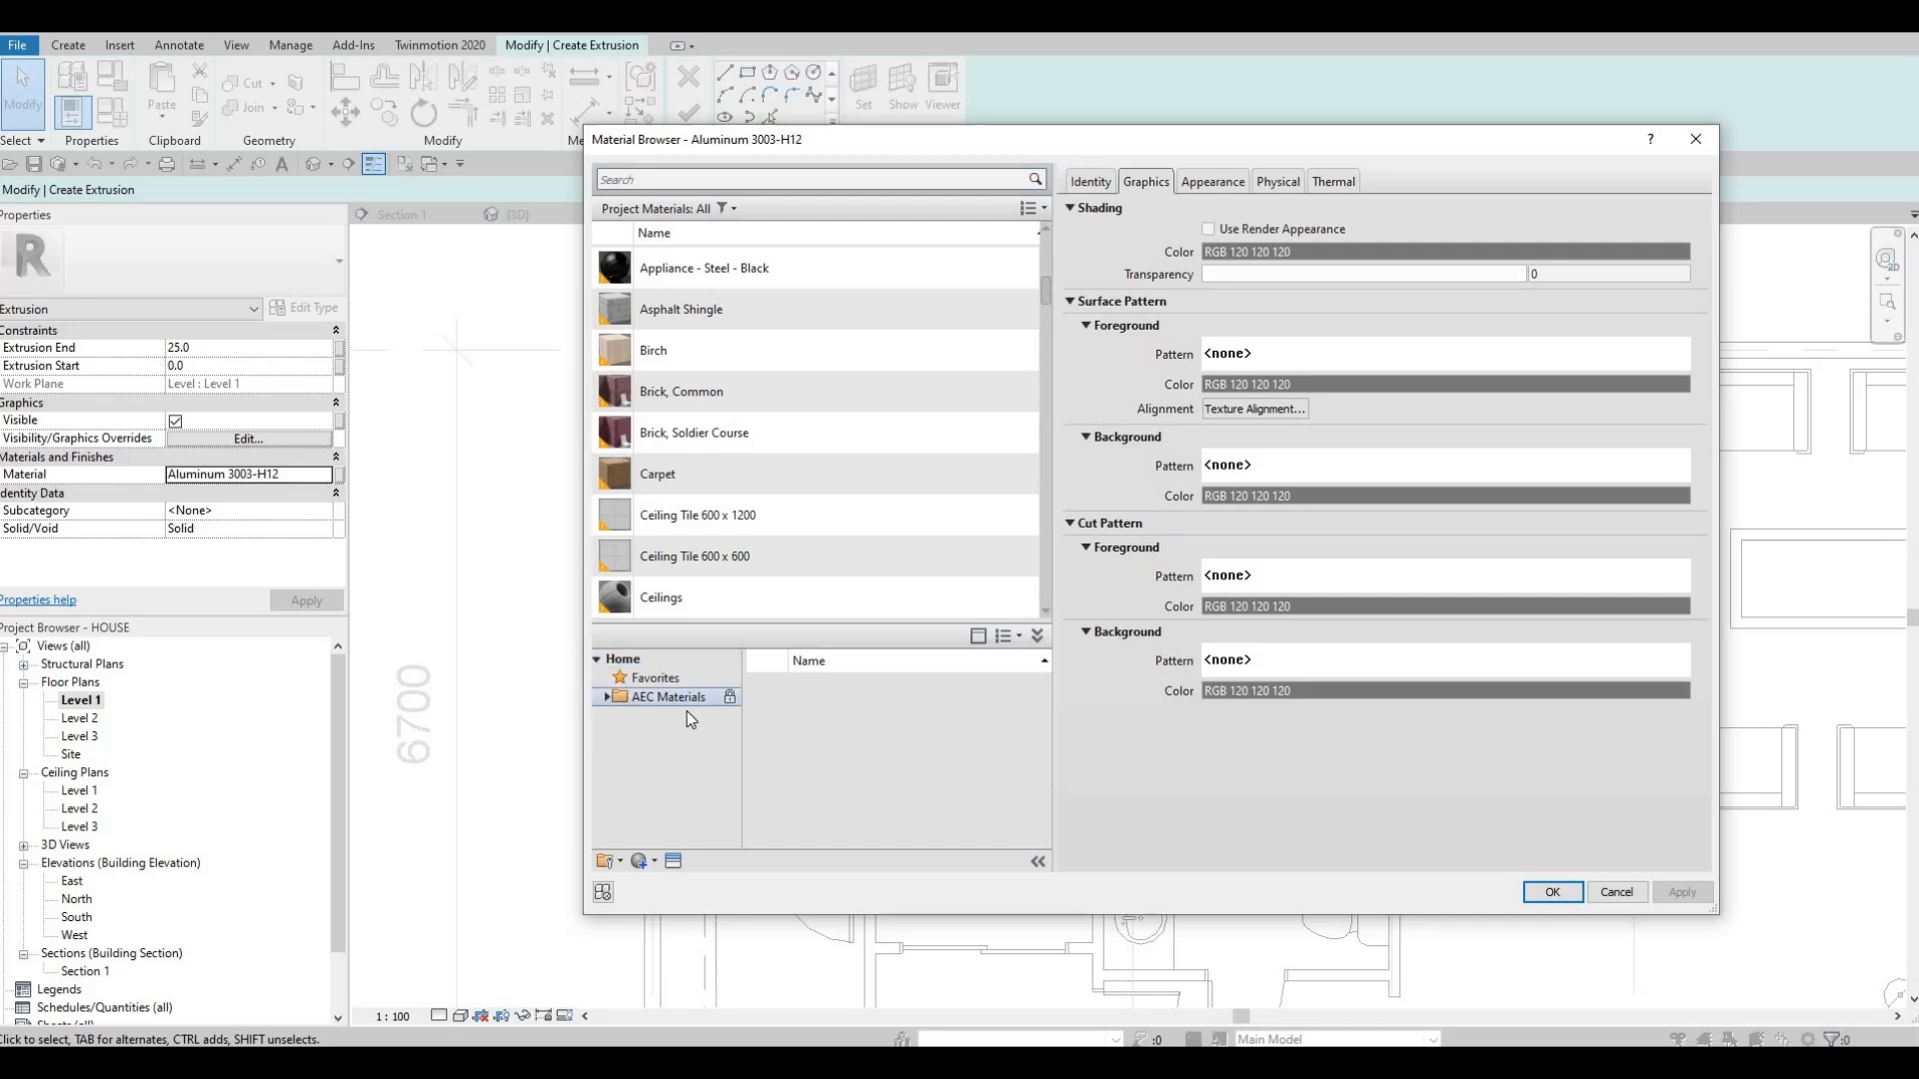
left_click(608, 698)
scroll(660, 769, "down", 2)
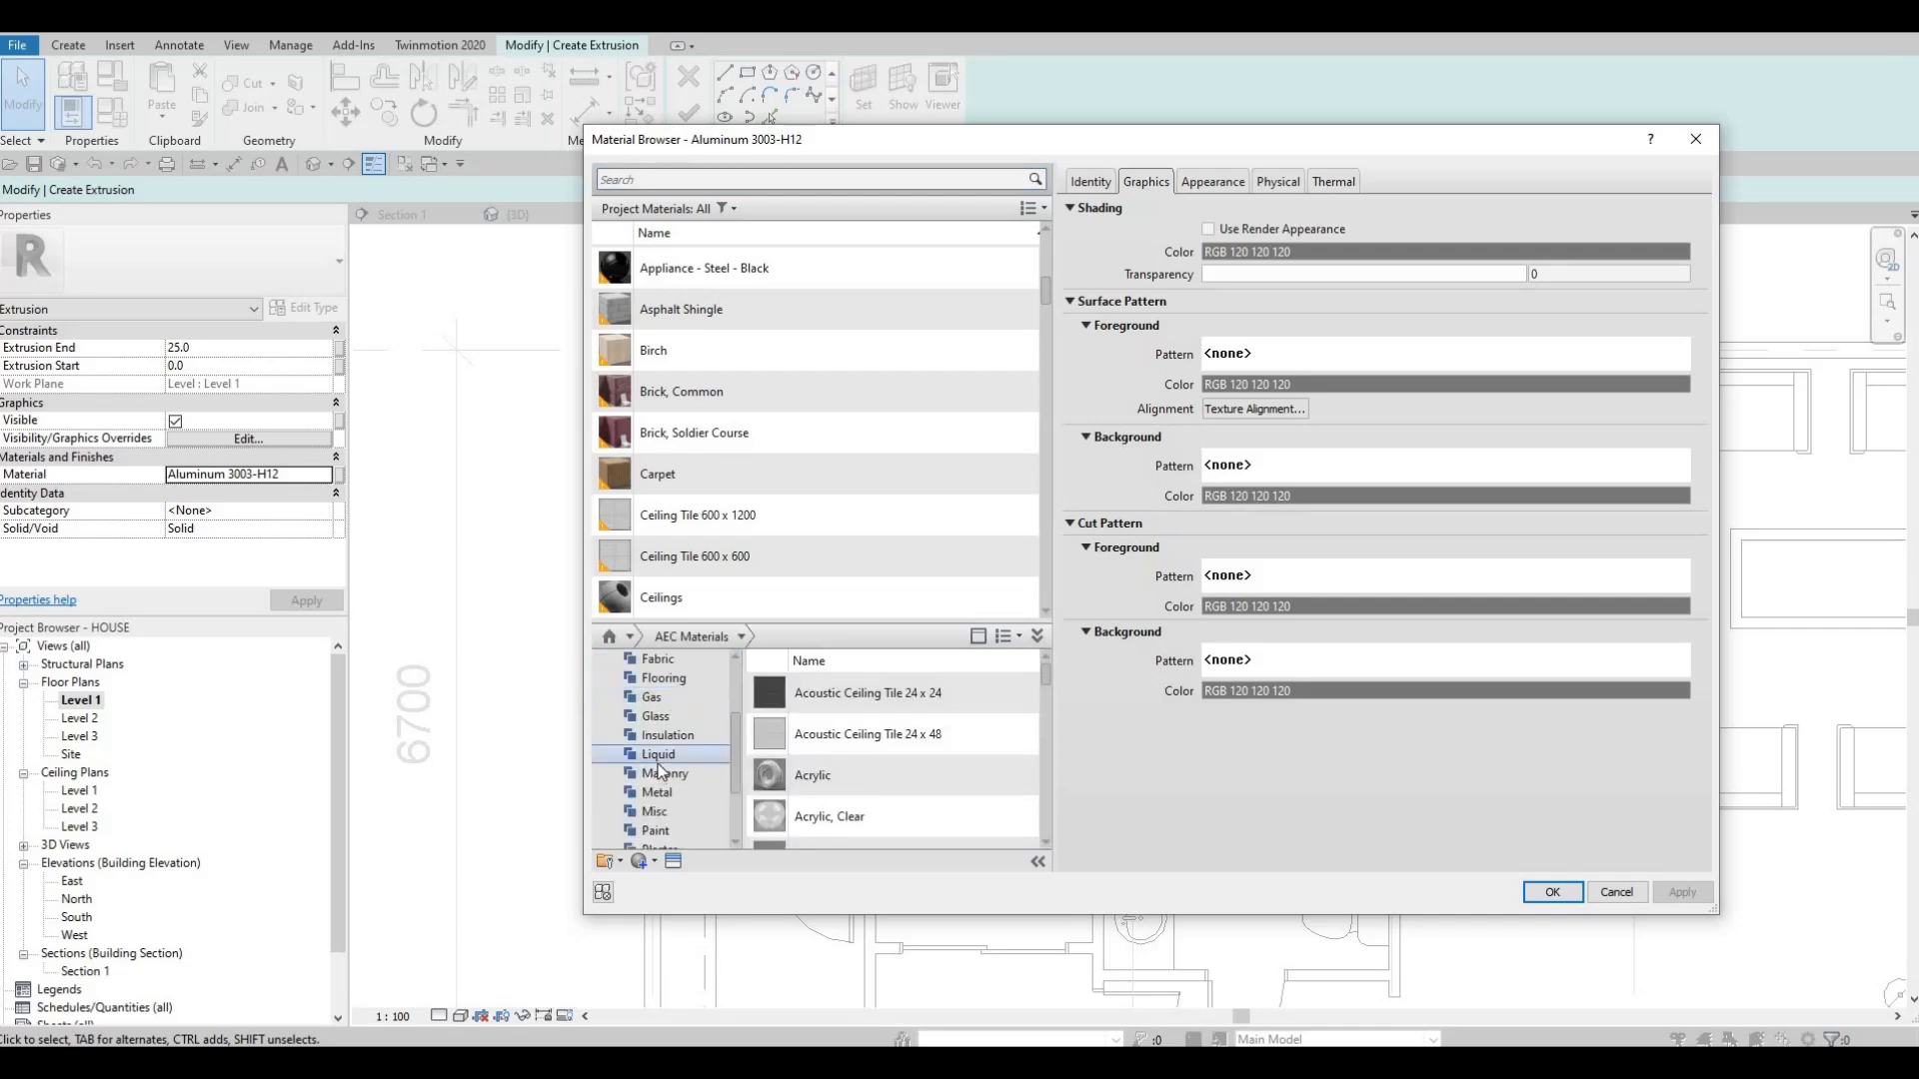
left_click(659, 831)
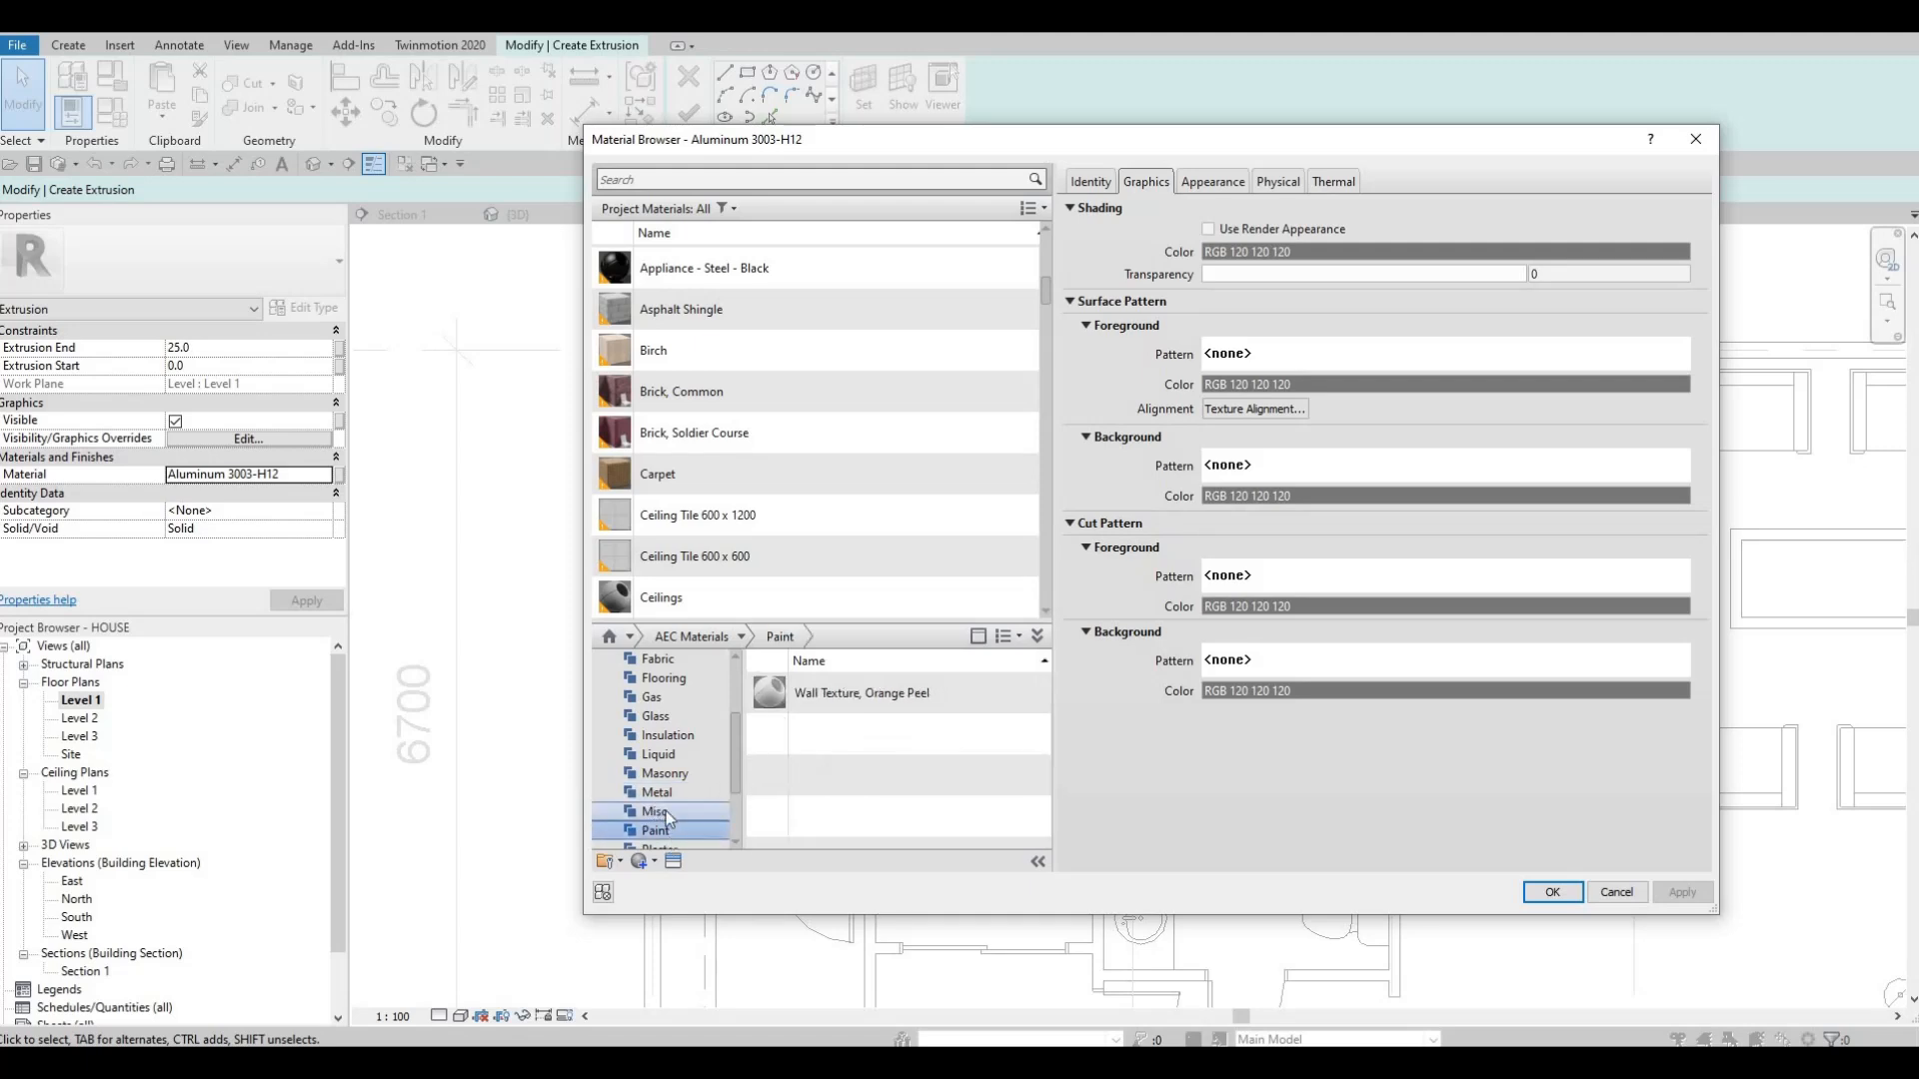
scroll(666, 811, "down", 2)
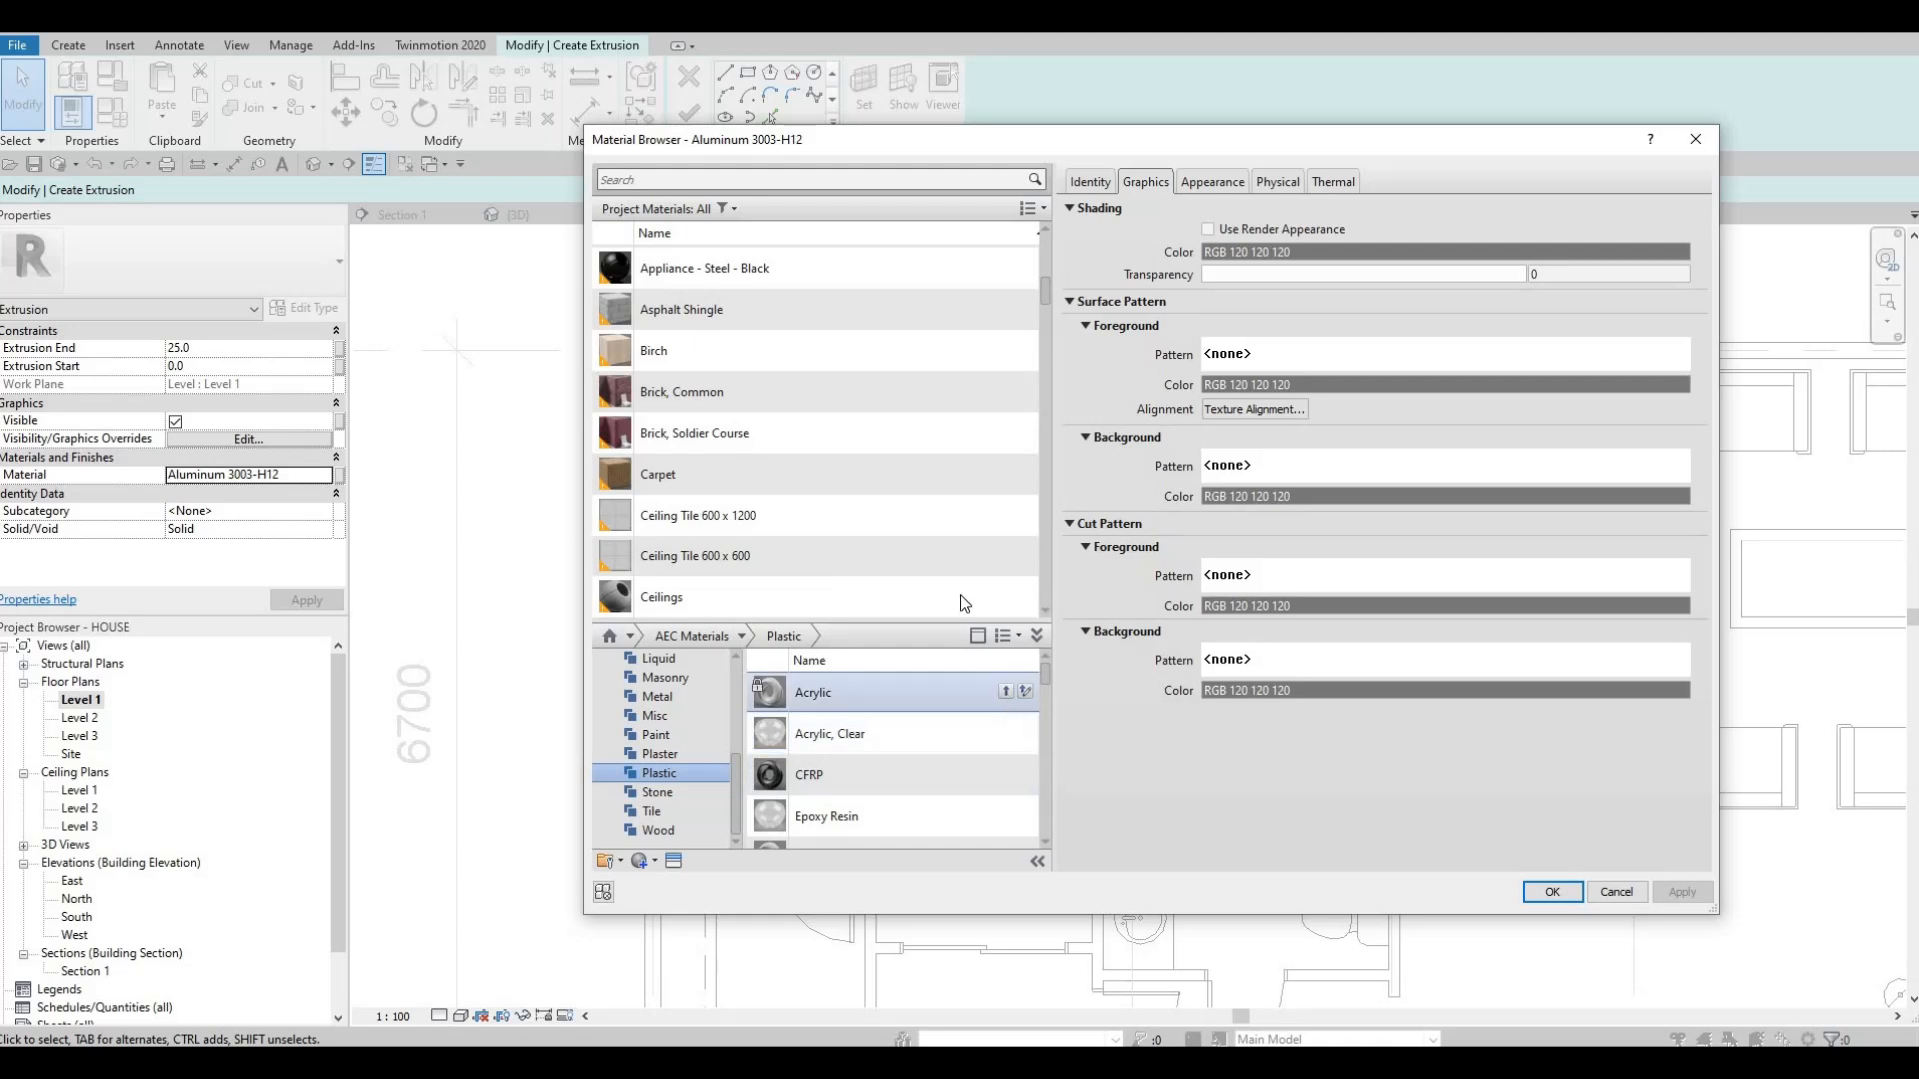
left_click(1548, 893)
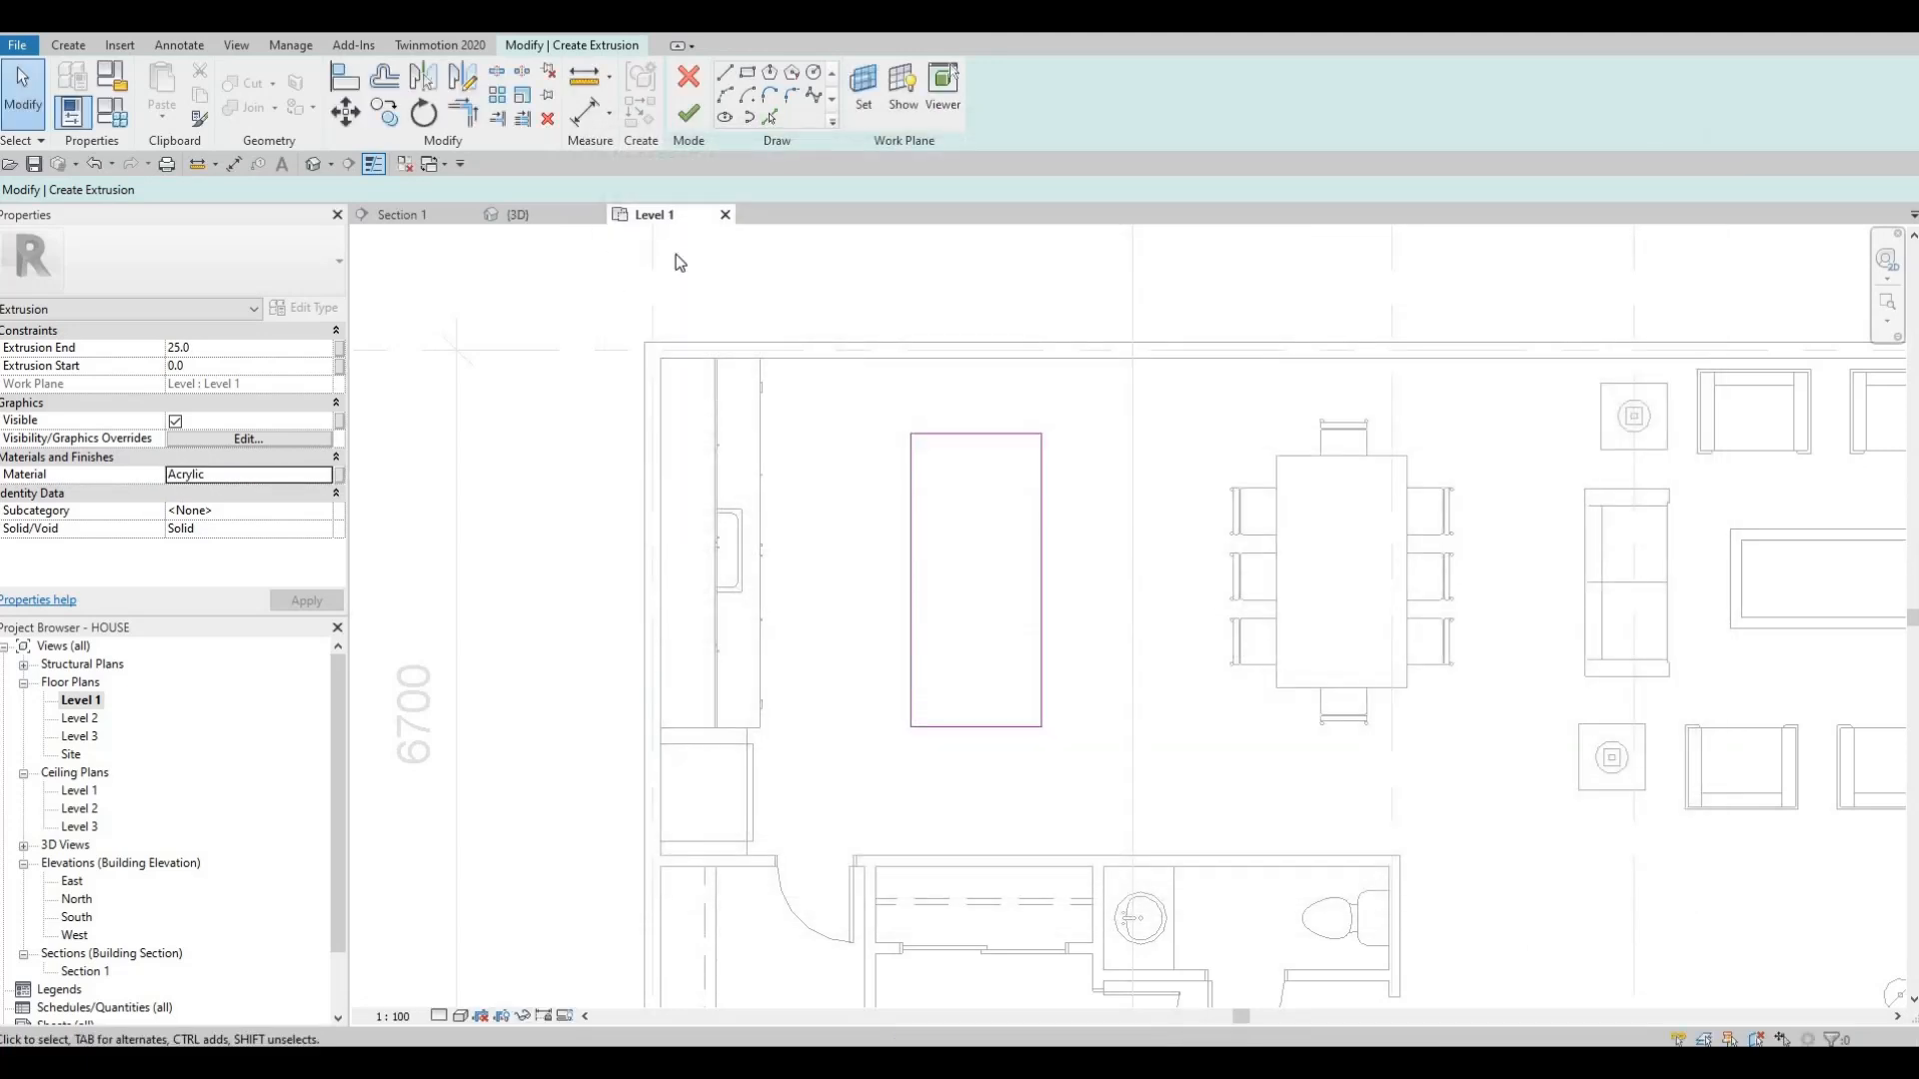
left_click(681, 117)
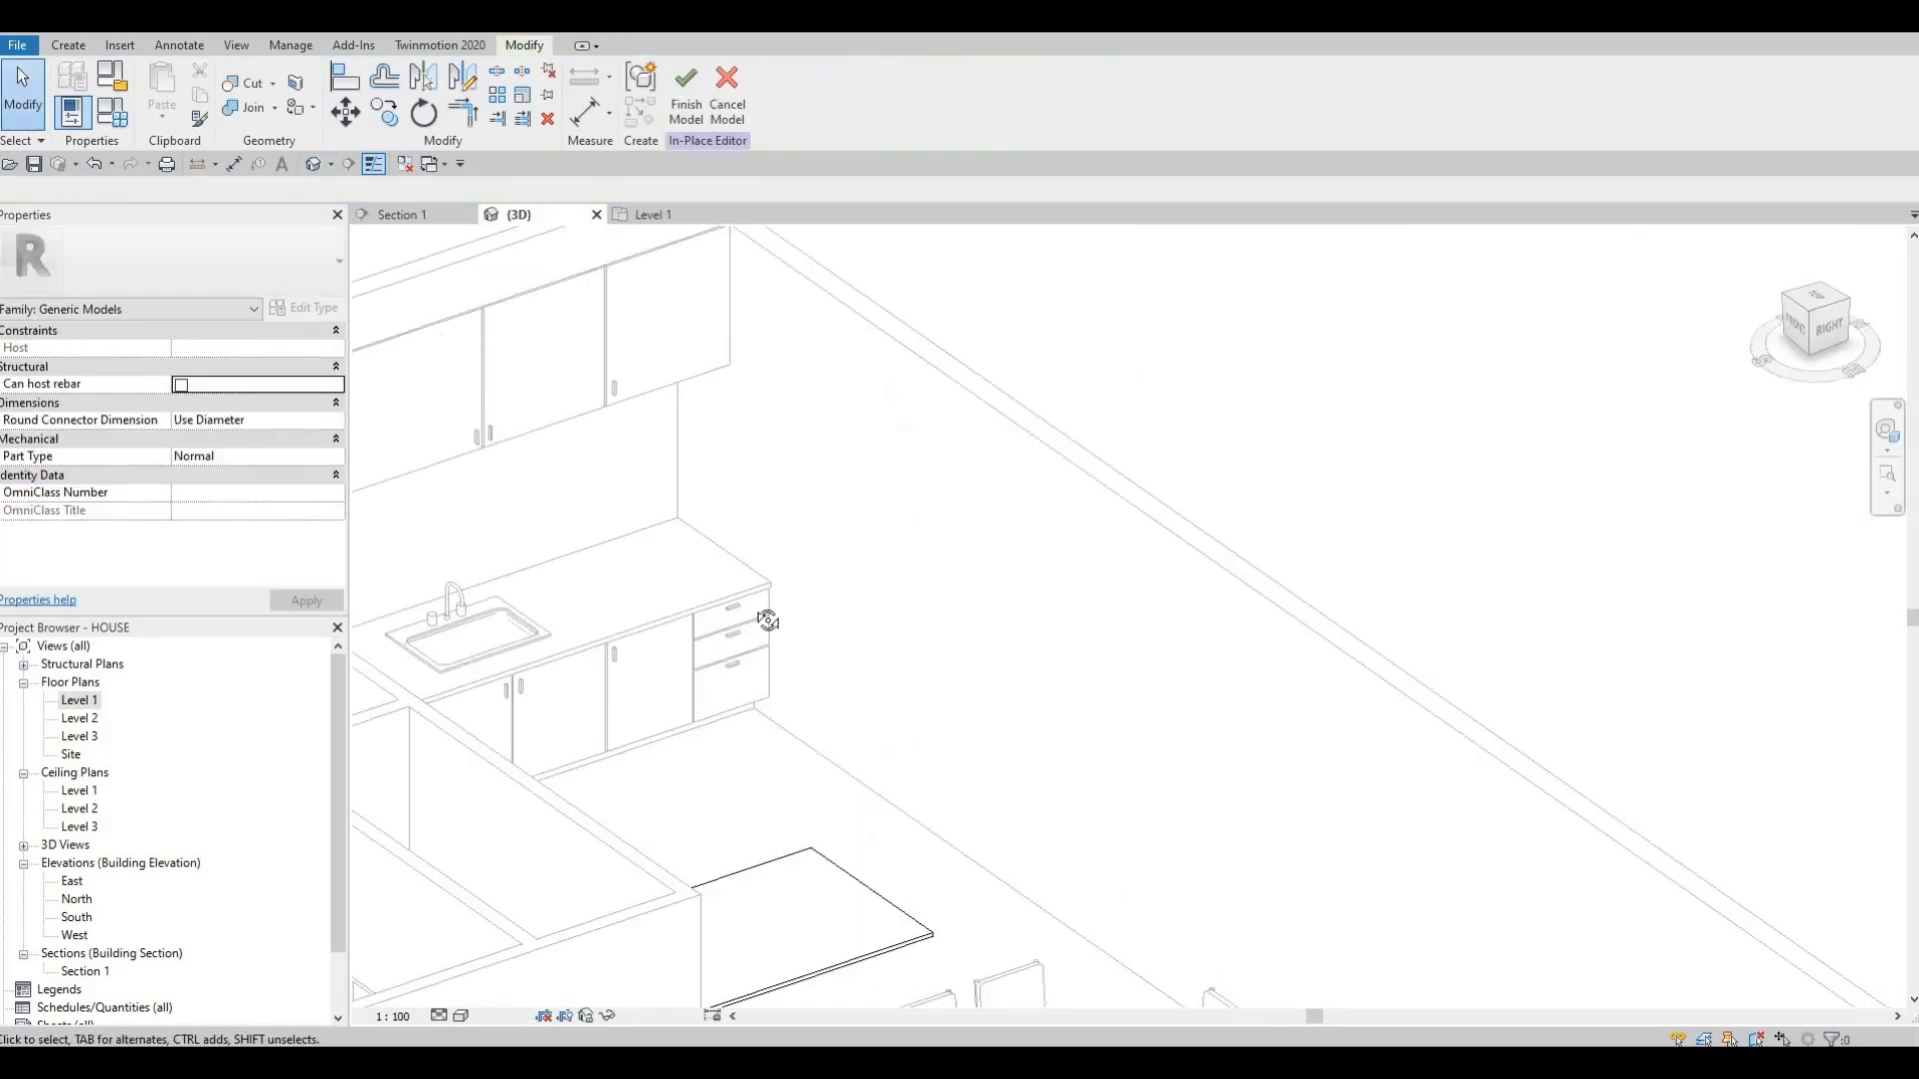
- Set the island block's extrusion end to 800 mm in the 3D view
middle_click_drag(759, 621, 828, 806, "shift")
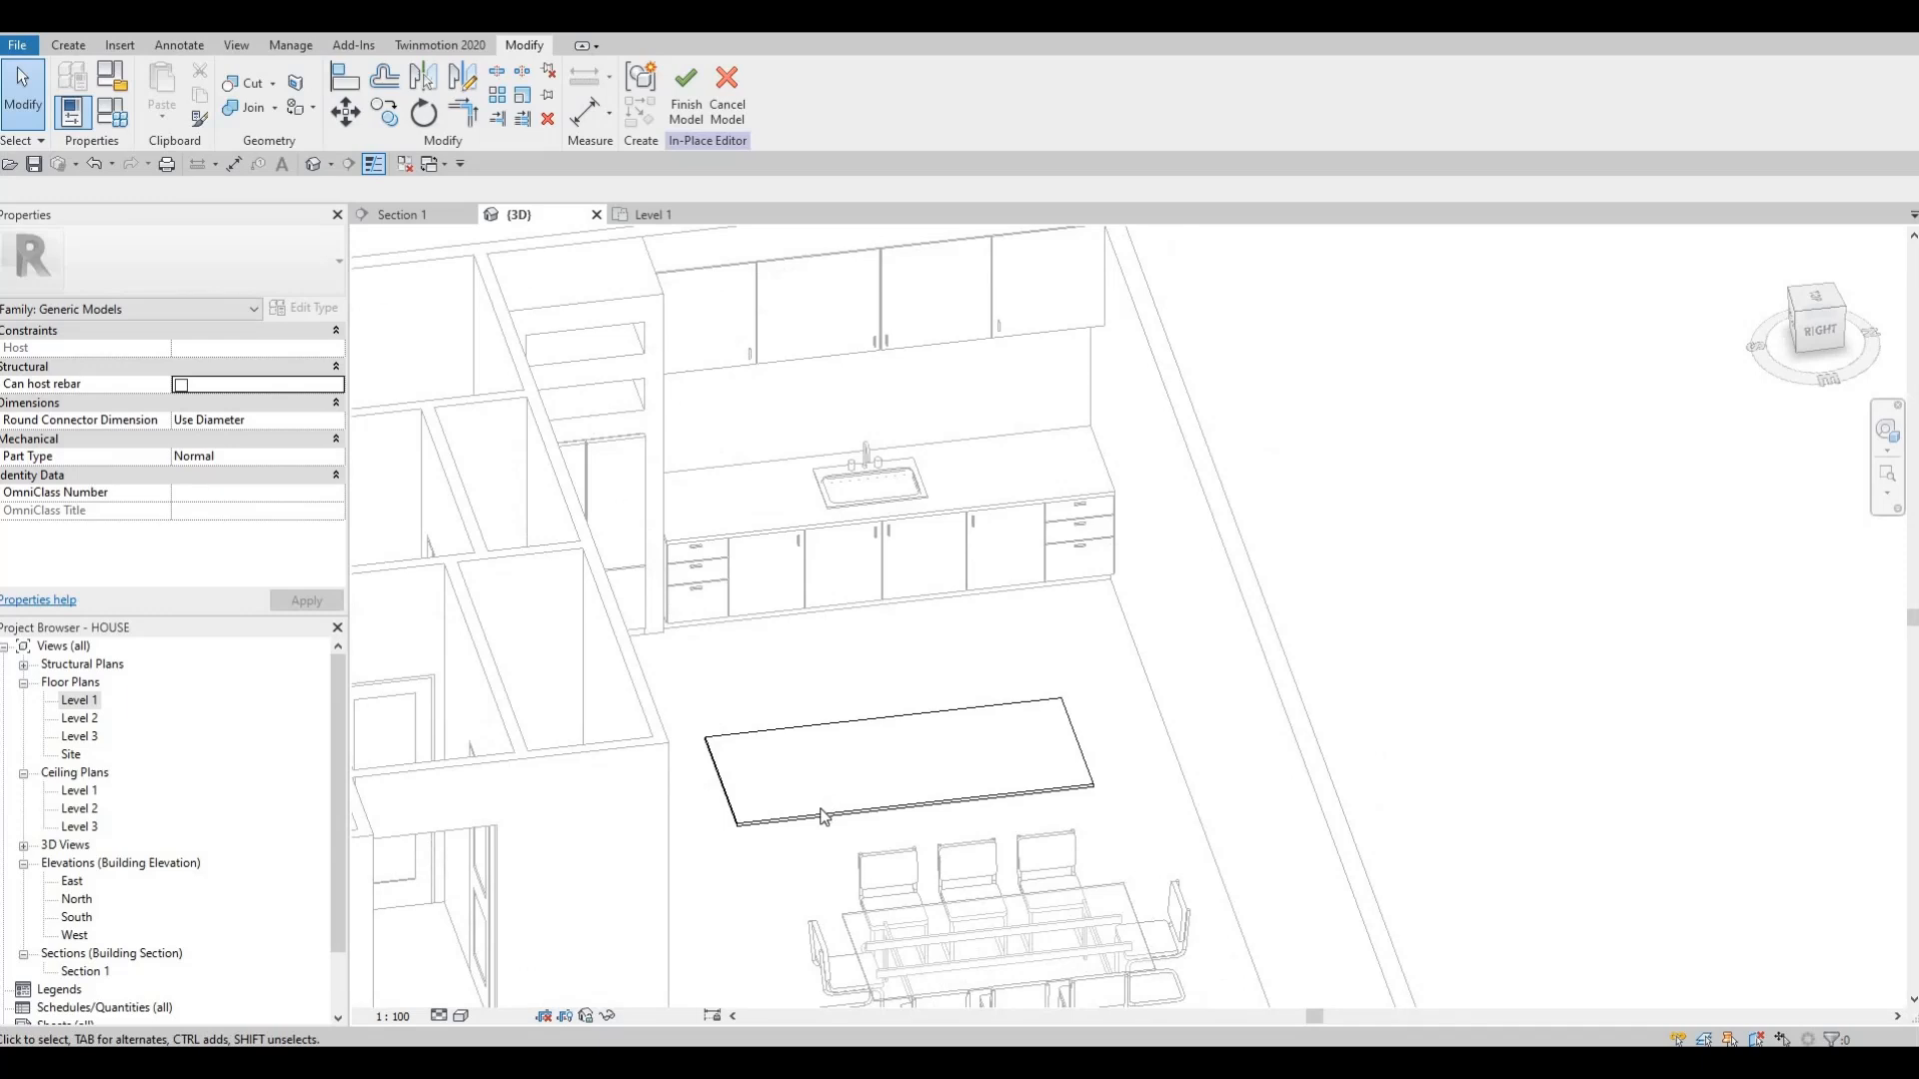
left_click(908, 726)
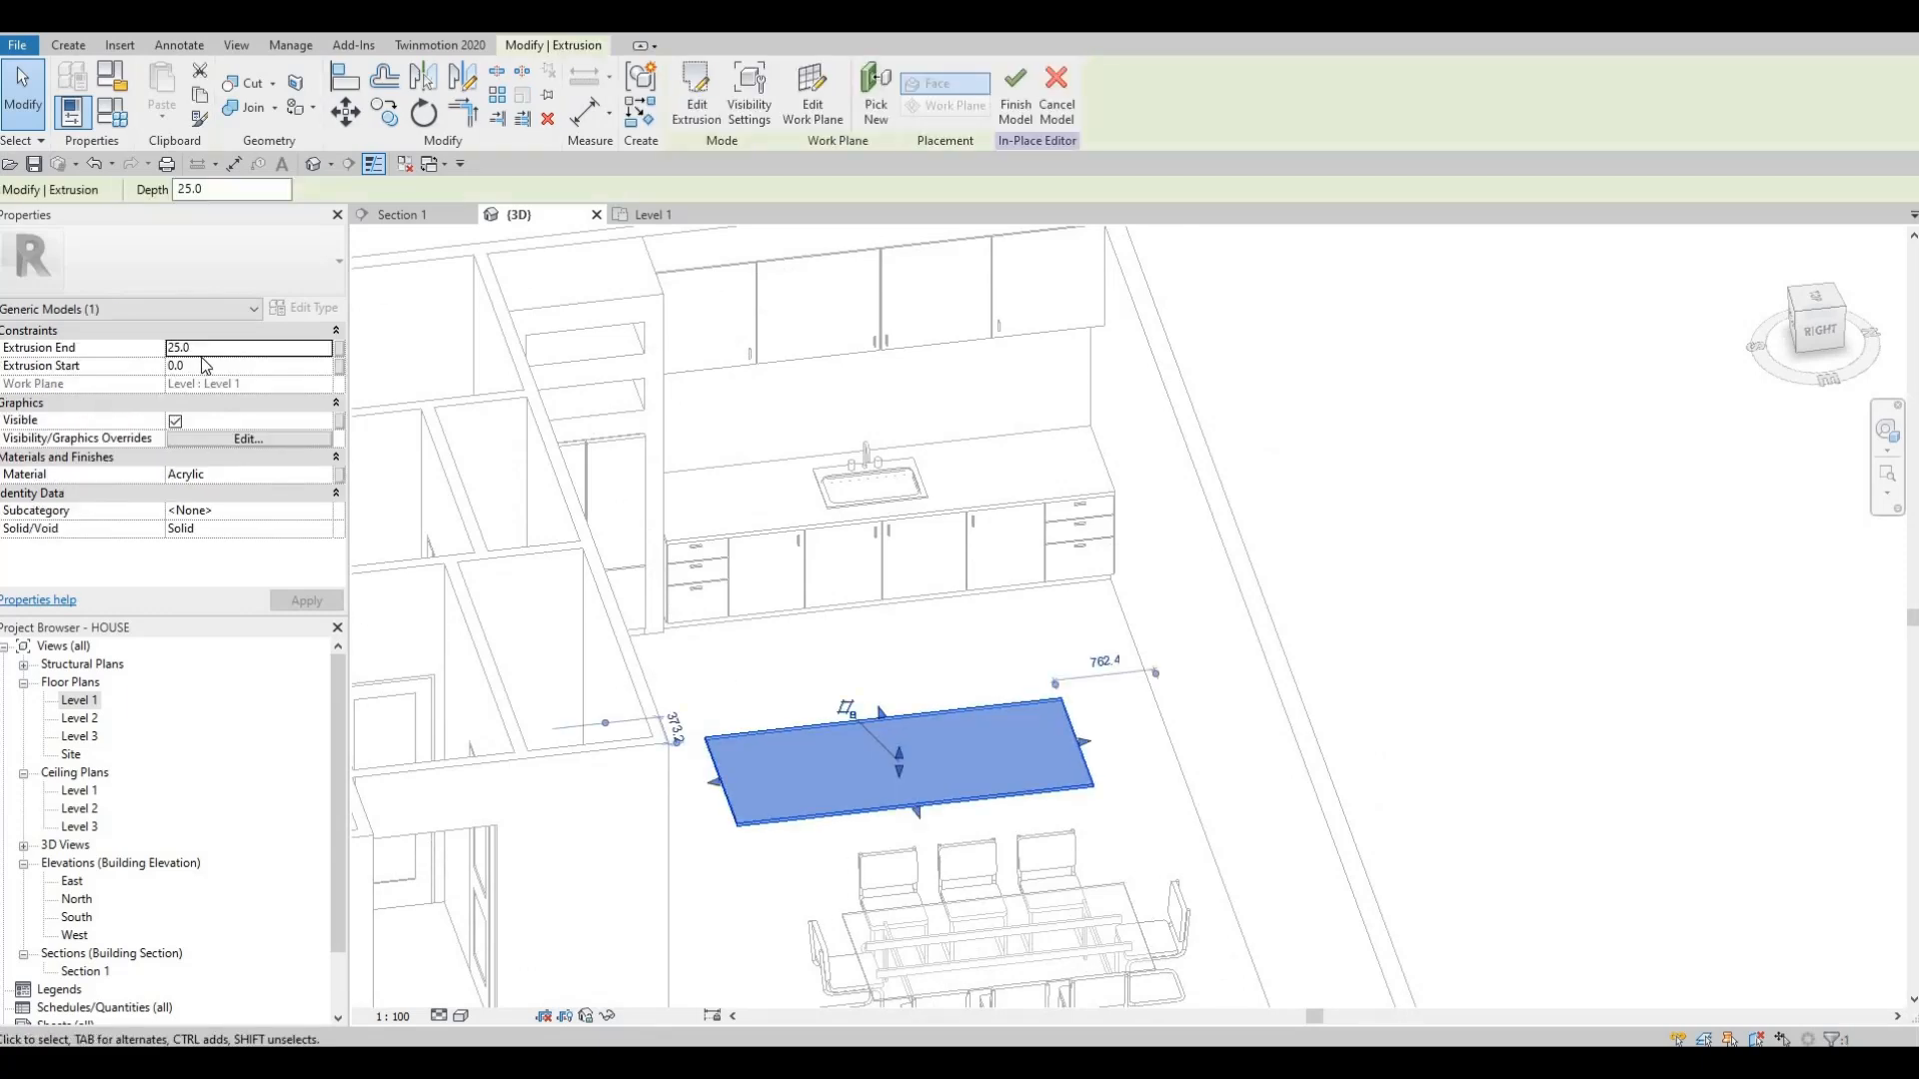
left_click(202, 357)
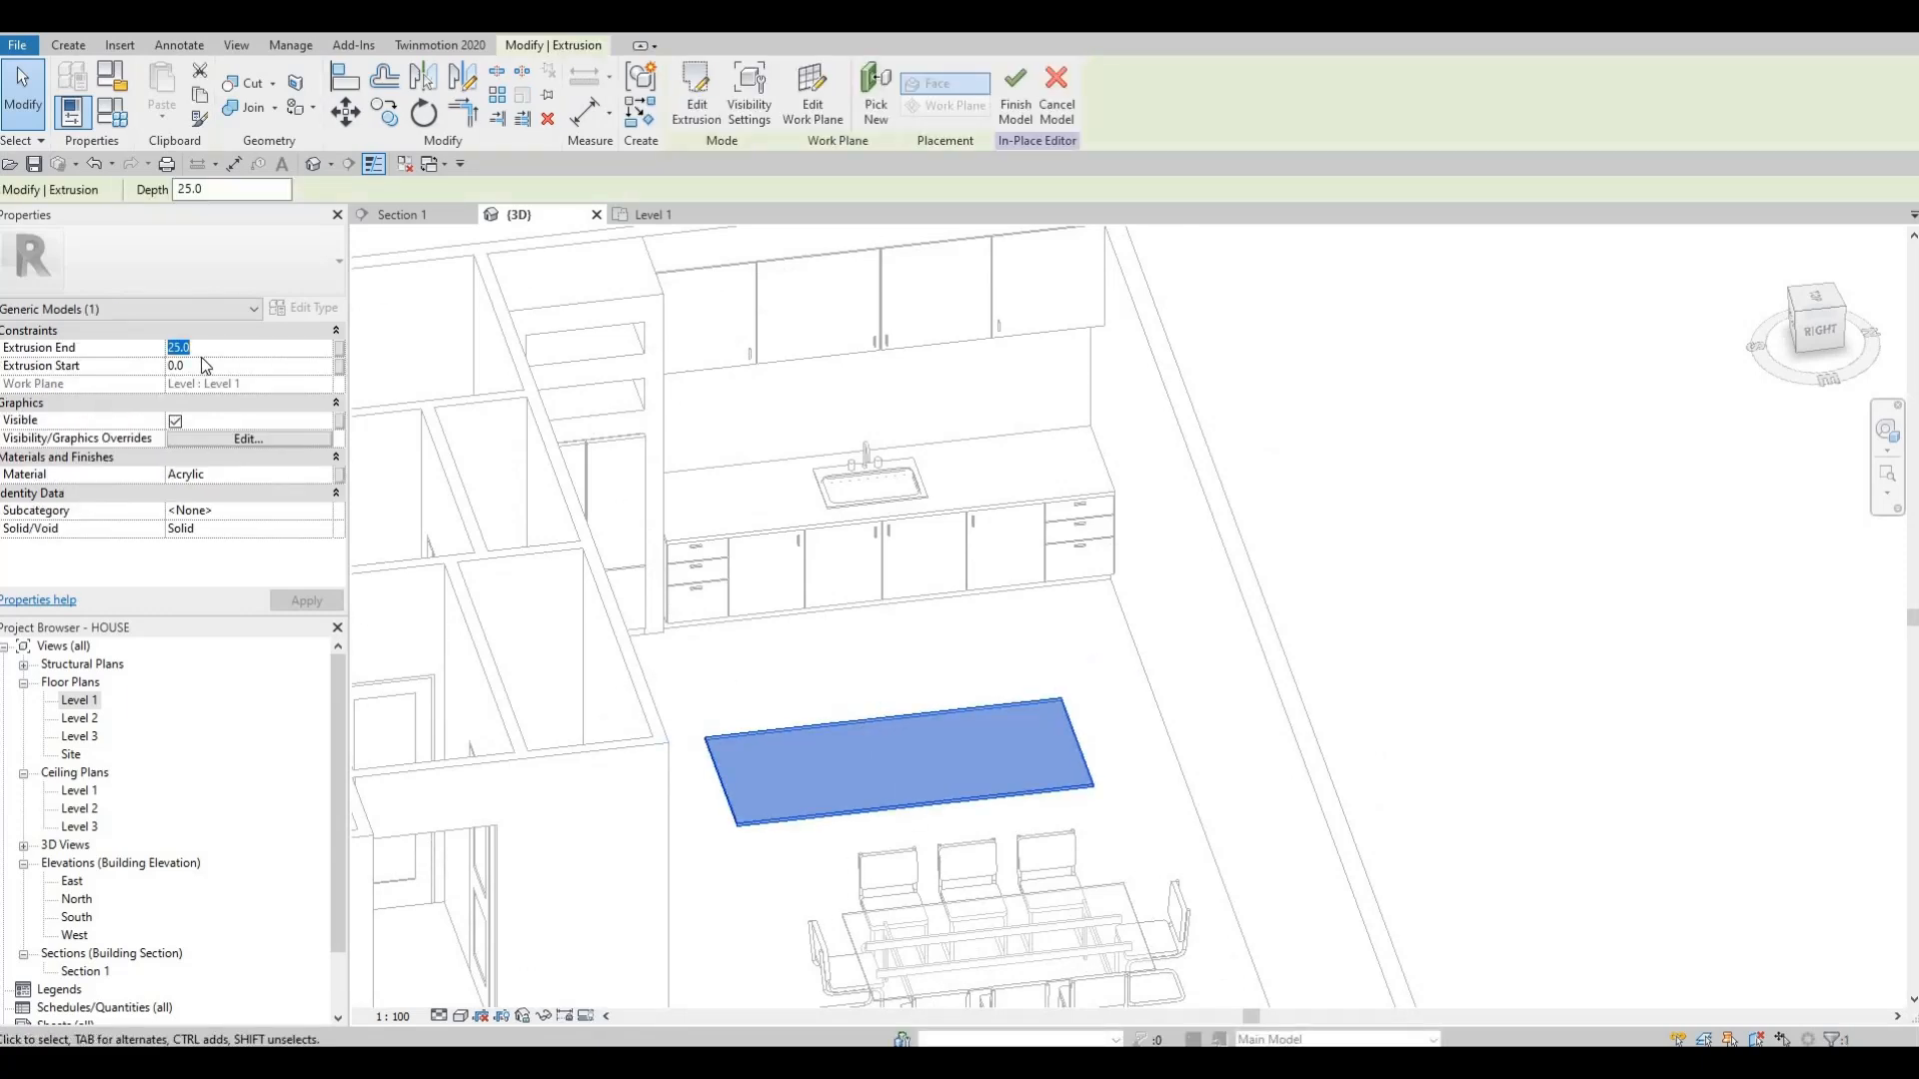
type("800")
key("Return")
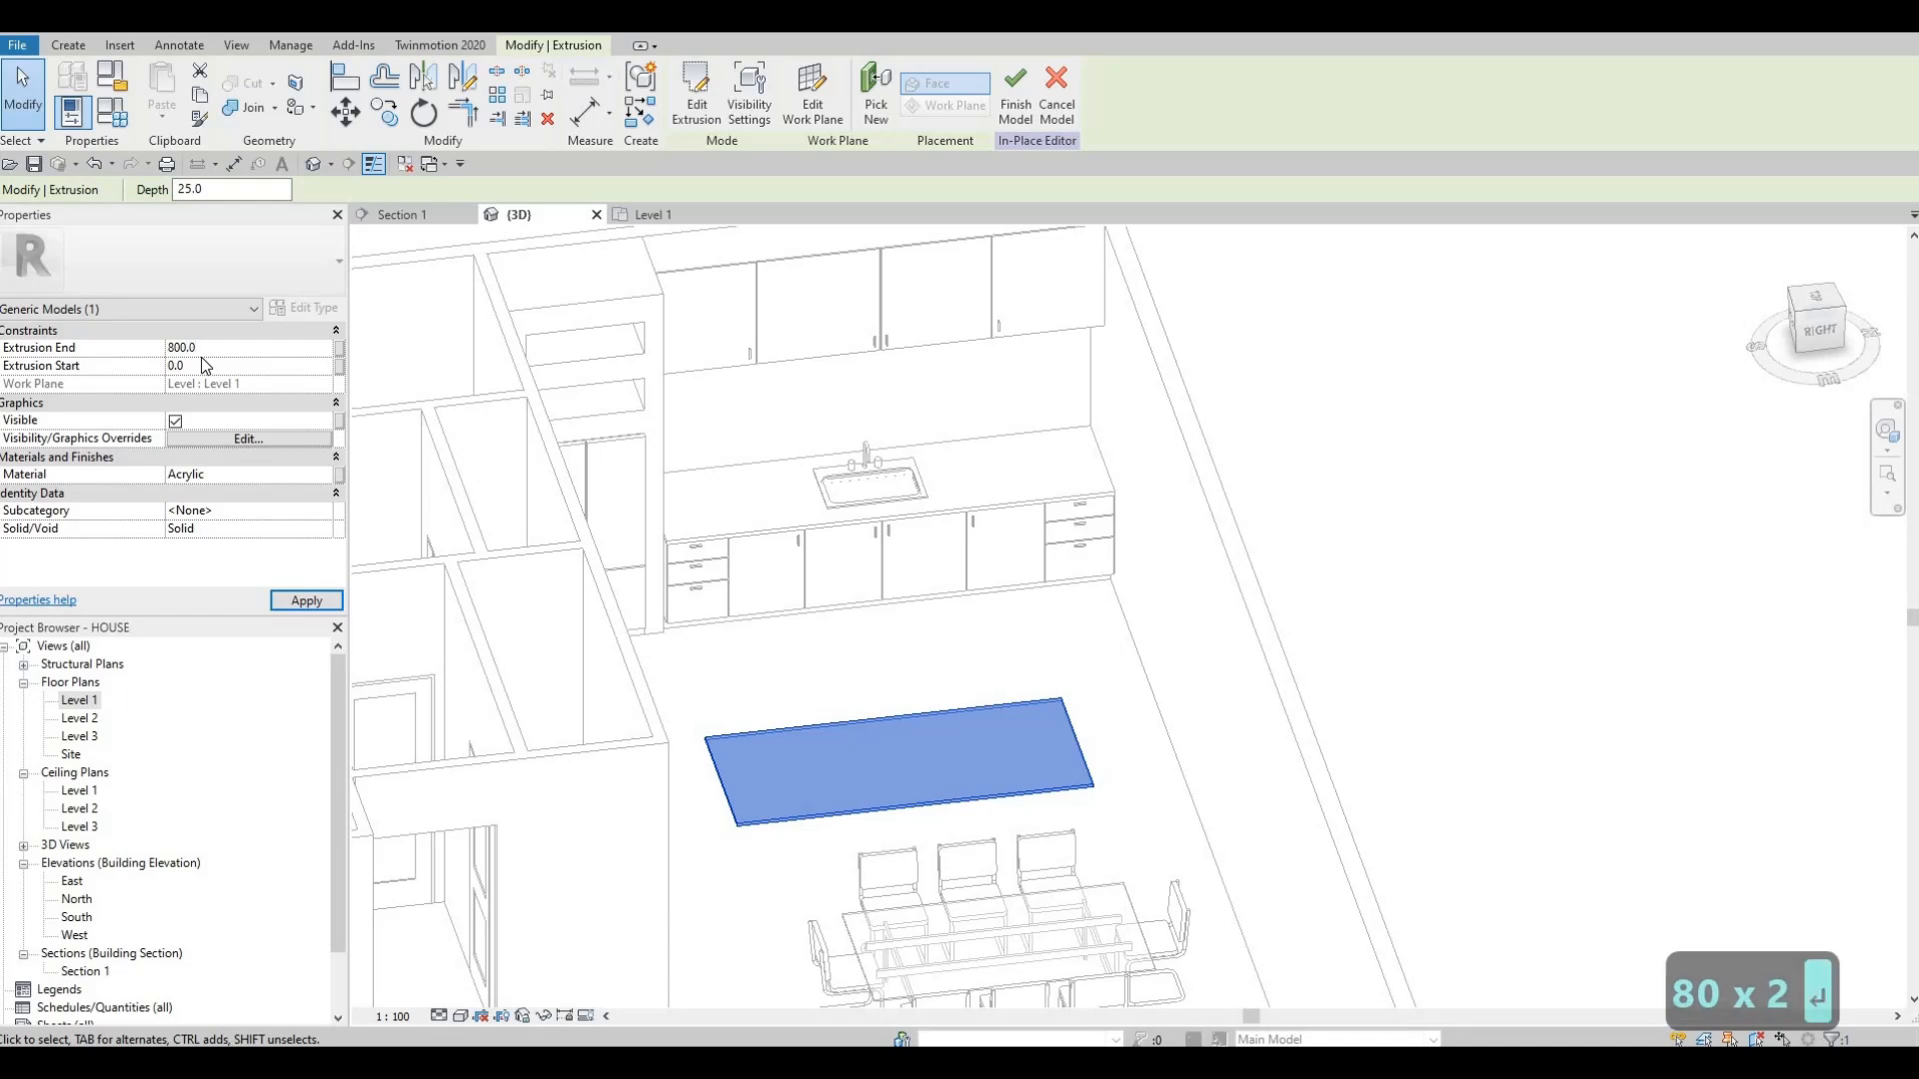
left_click(306, 599)
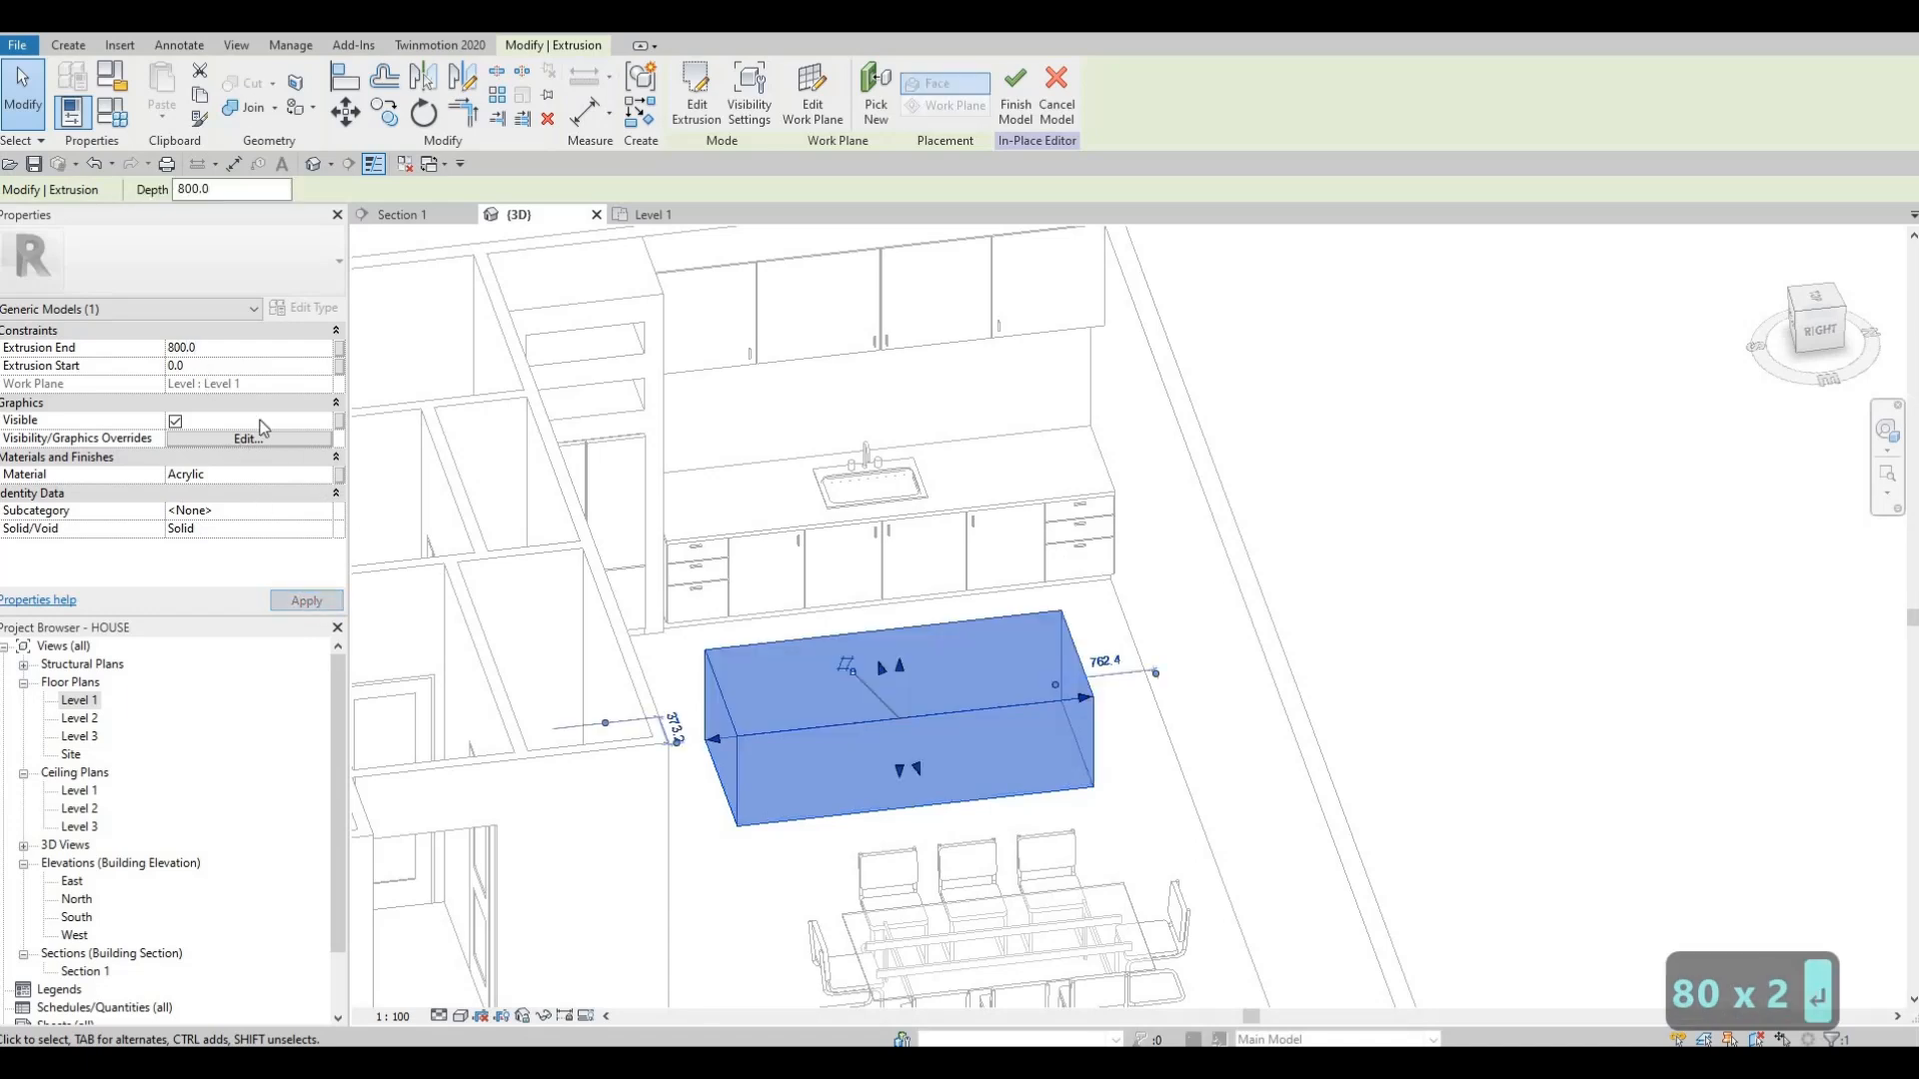
- Set the island block's extrusion end to 900 mm
left_click(220, 350)
type("90")
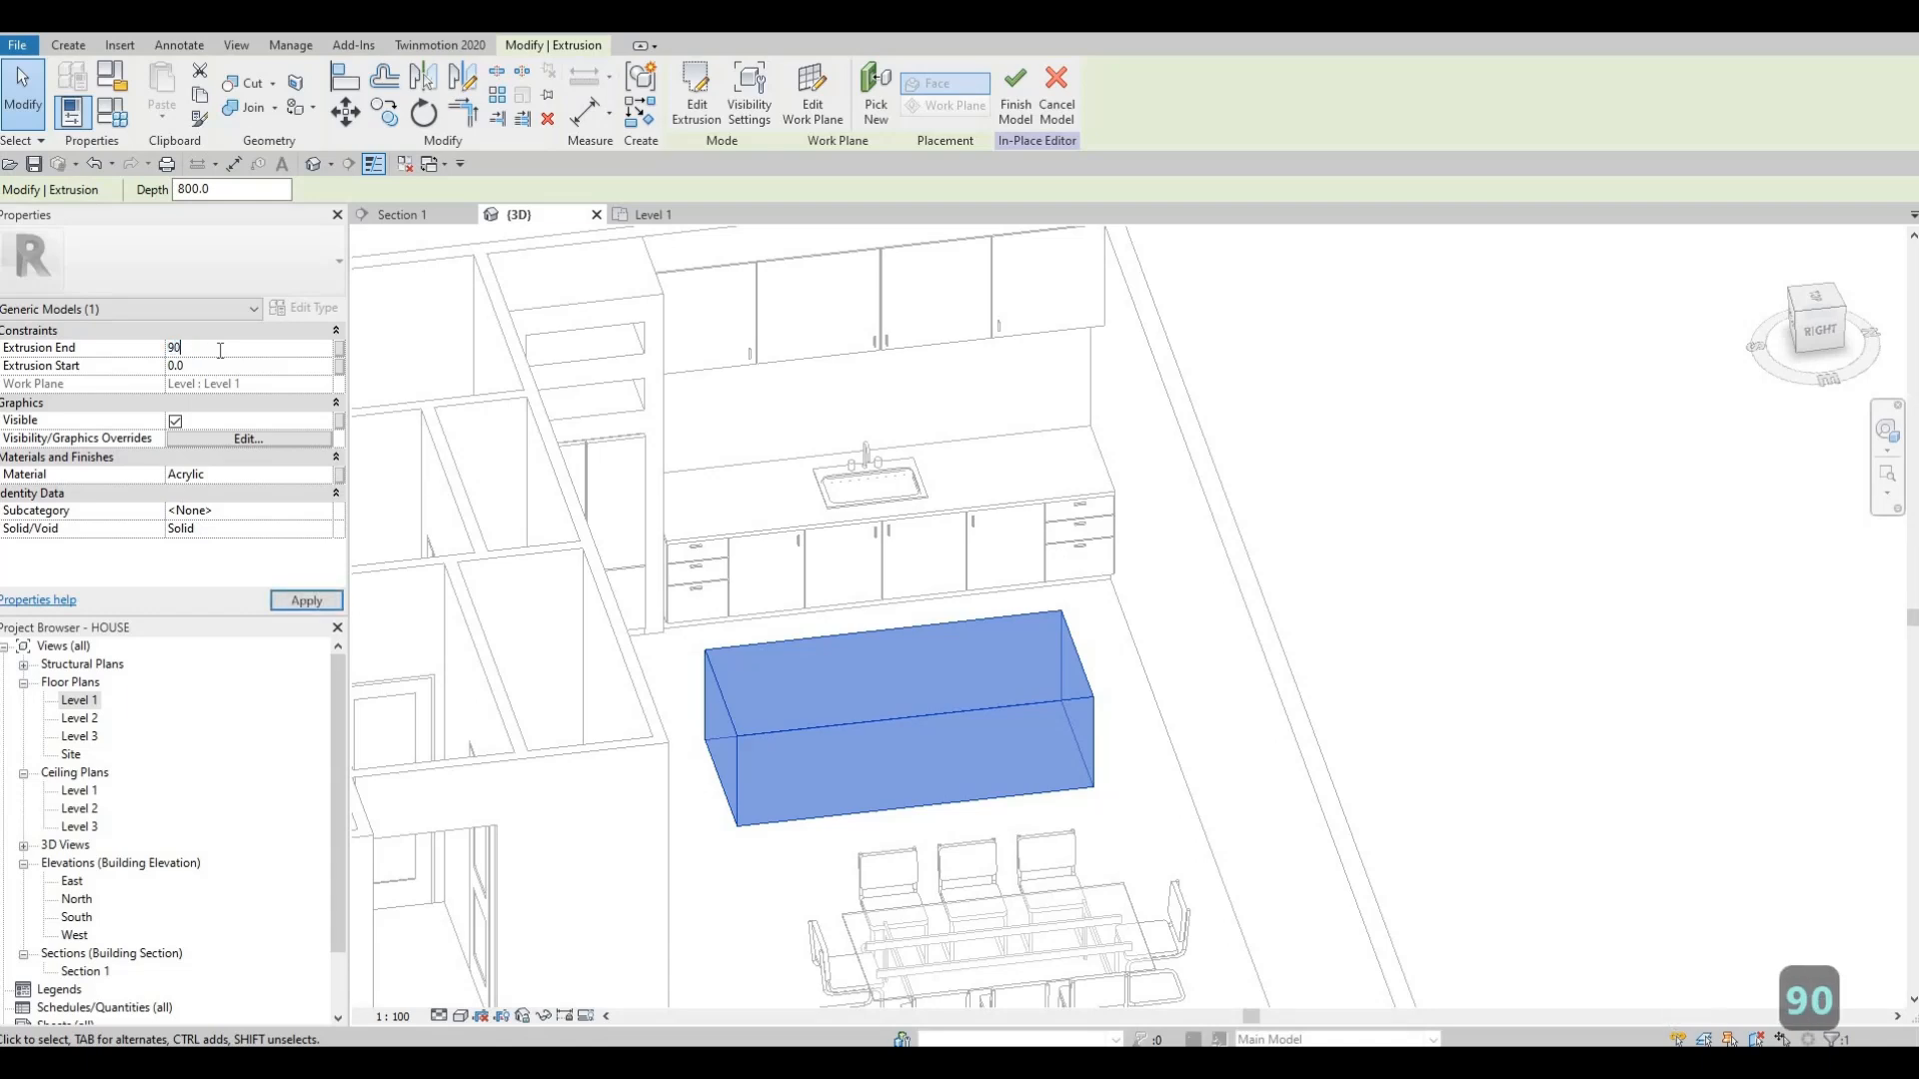
type("0")
key("Return")
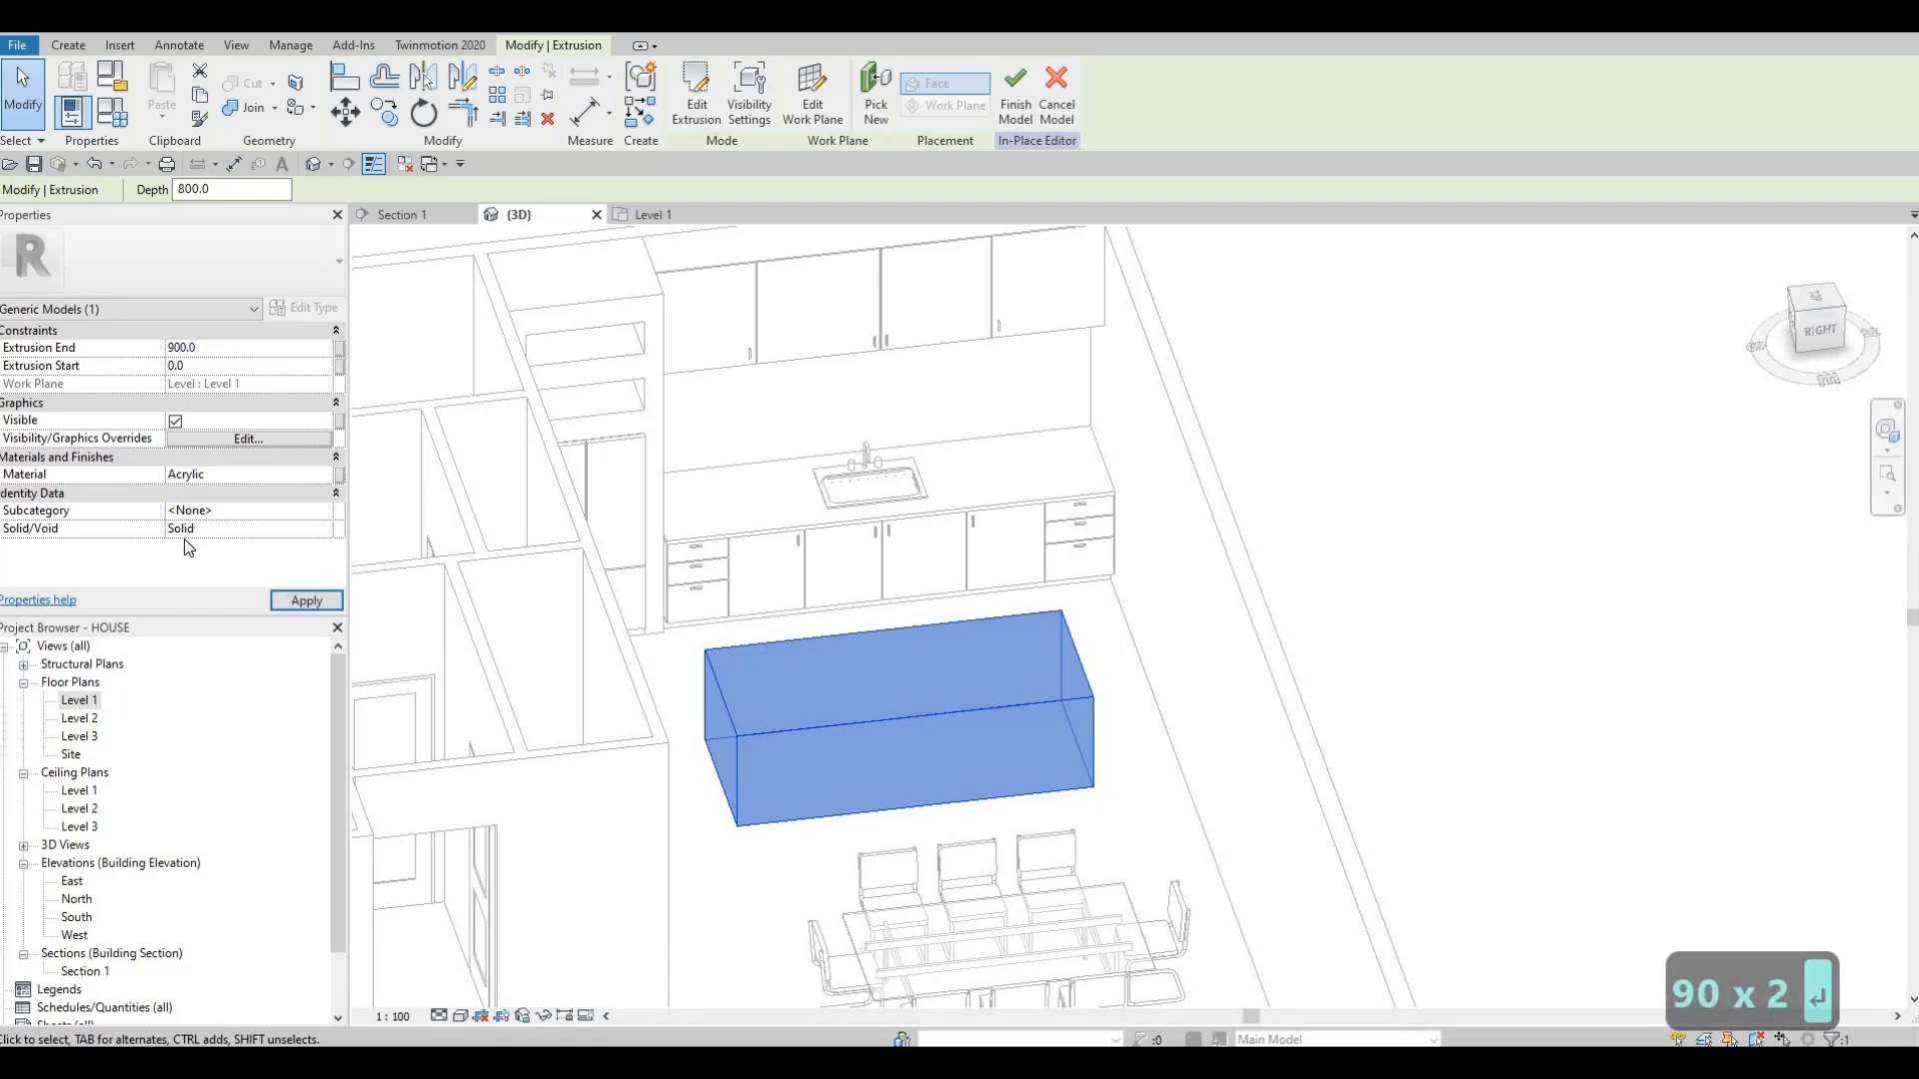
left_click(288, 602)
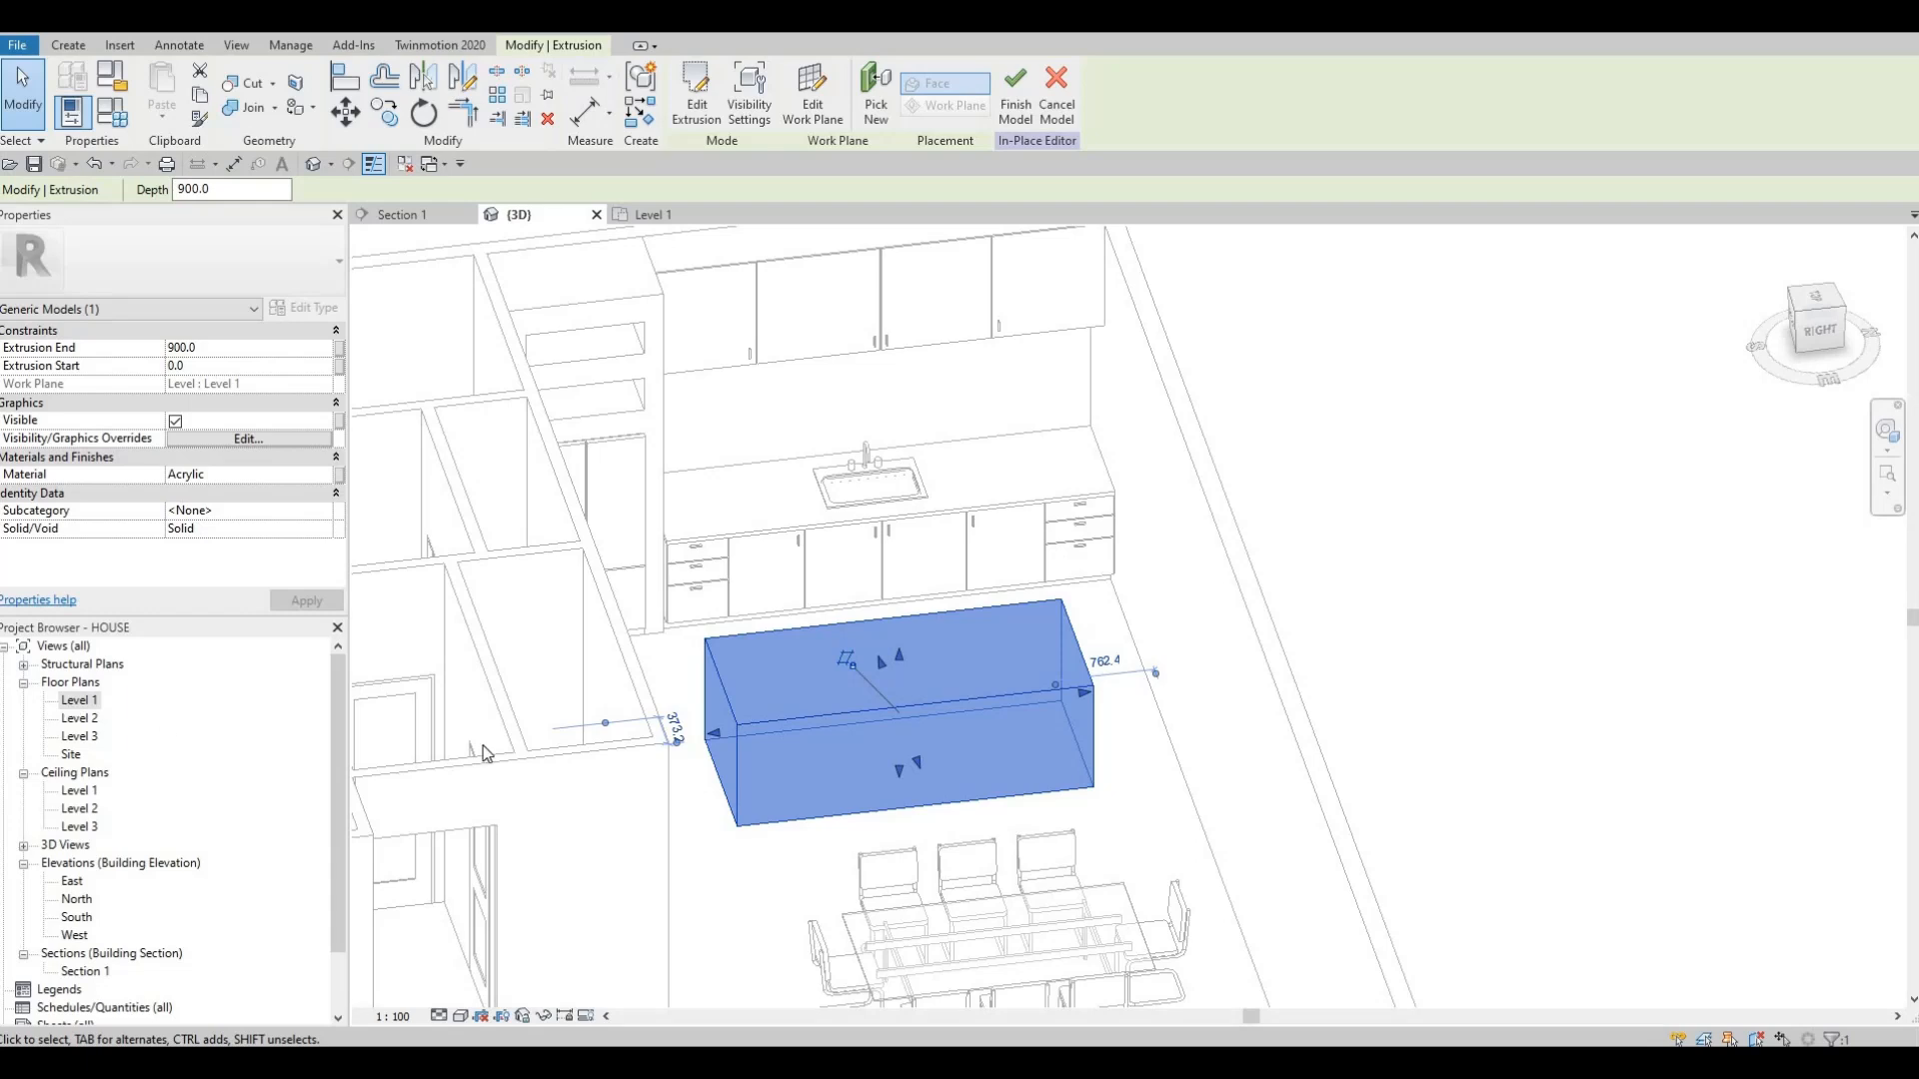
- Sketch a second extrusion rectangle of 1200 by 2700 mm over the island block's outline in the Level 1 plan
key("ctrl+Tab")
key("Escape")
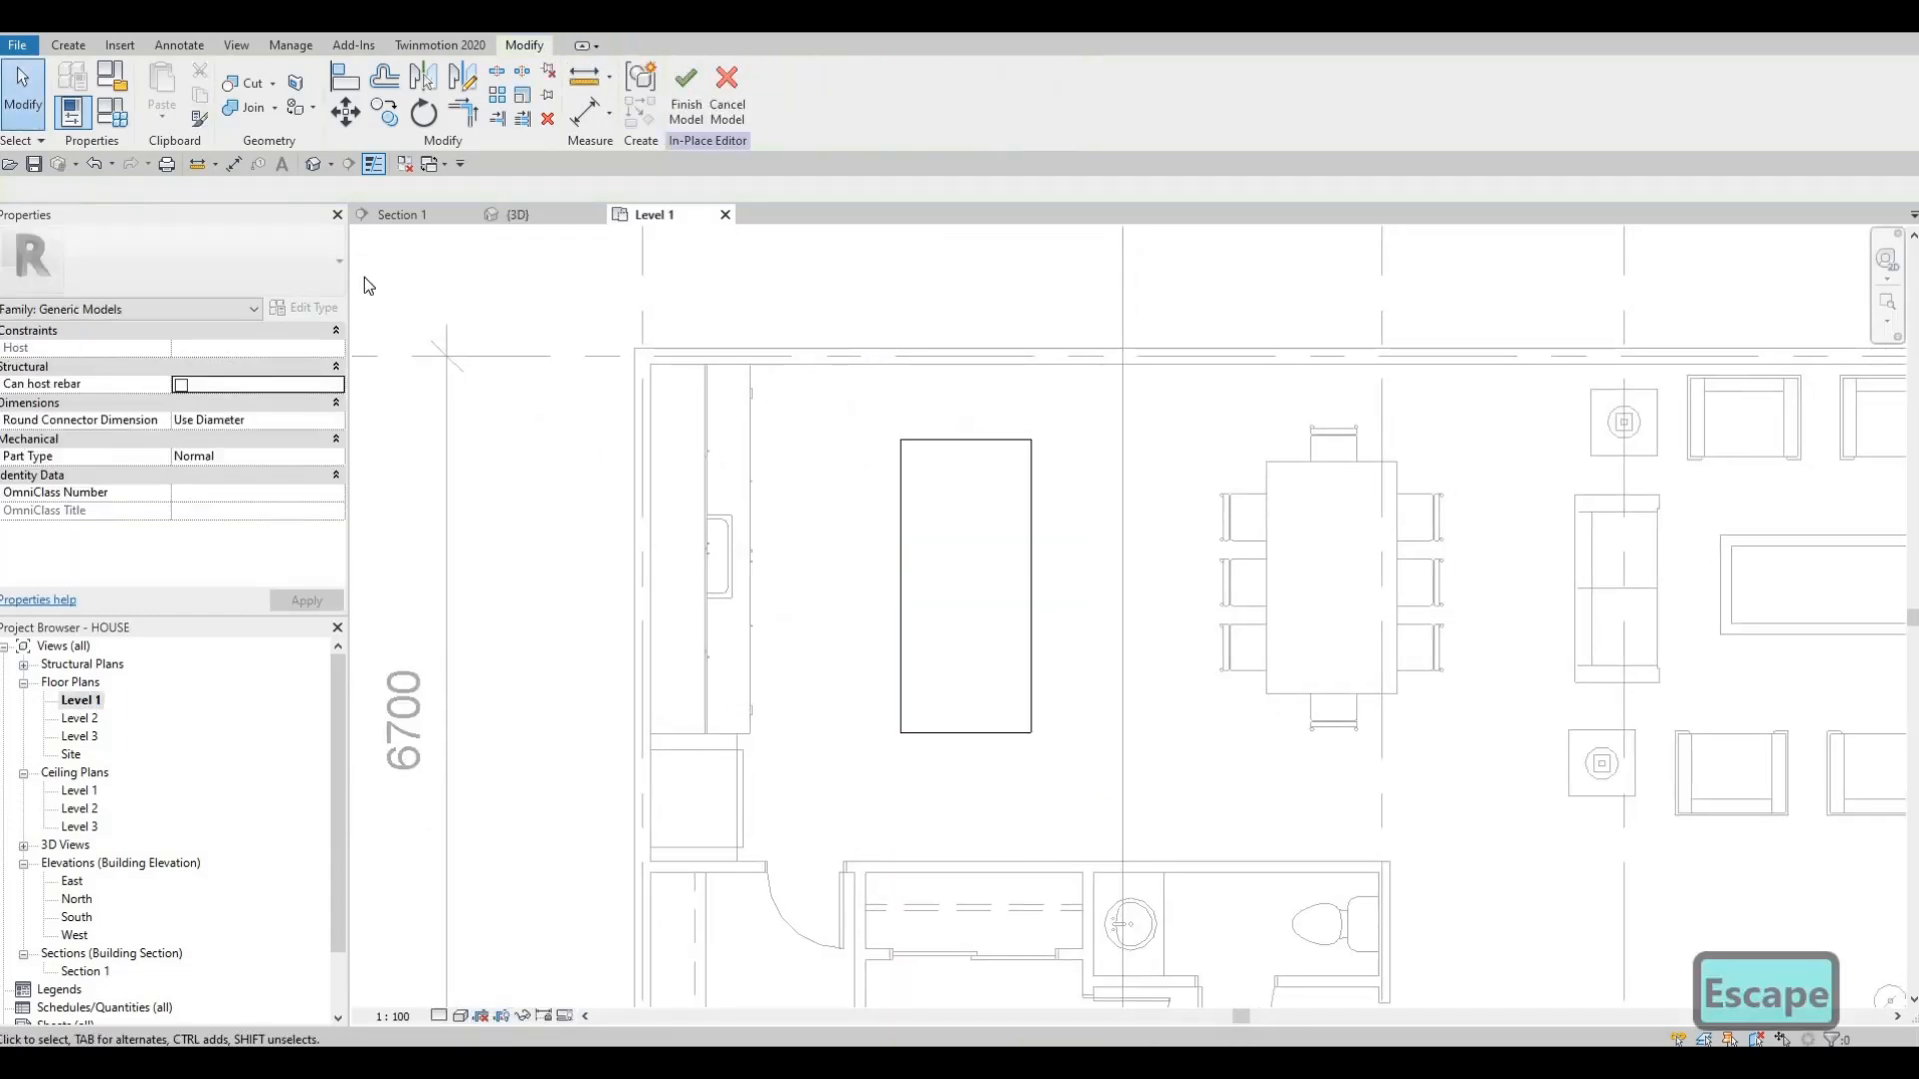
key("Escape")
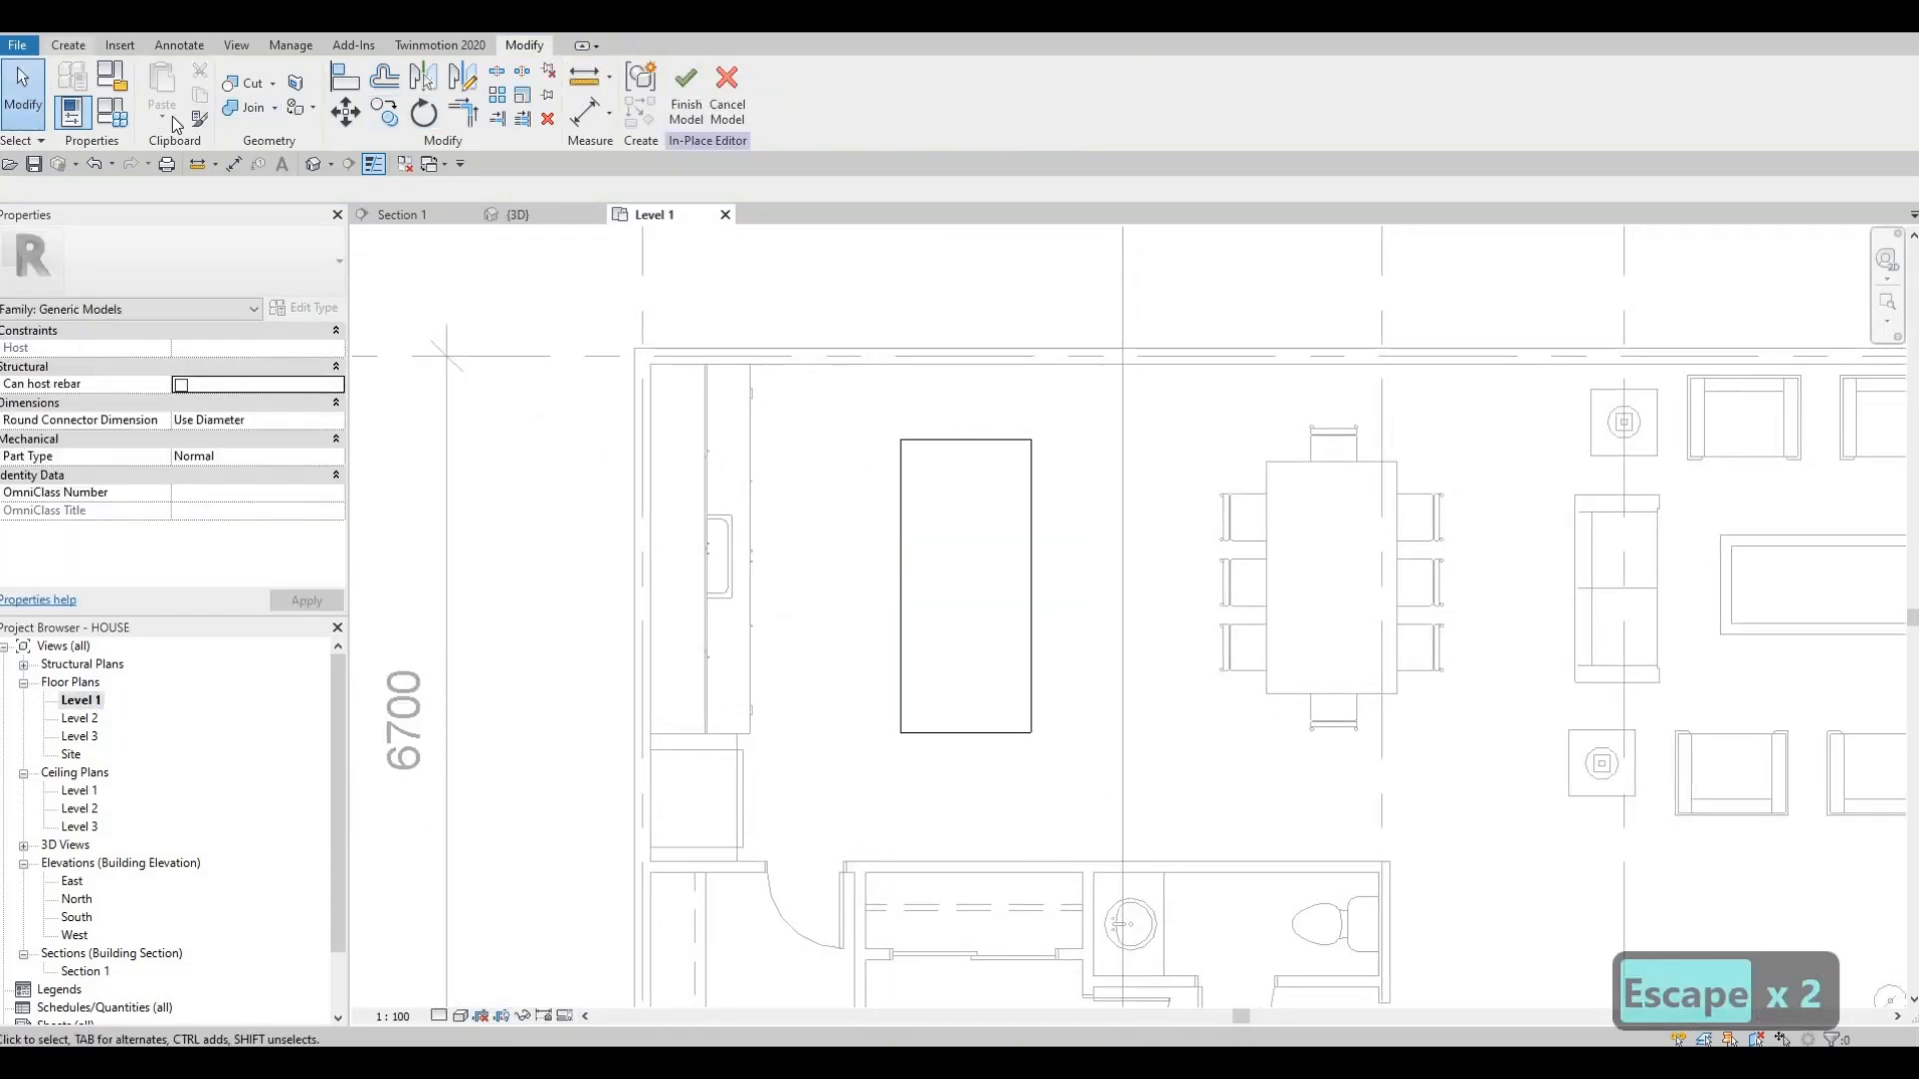
left_click(68, 45)
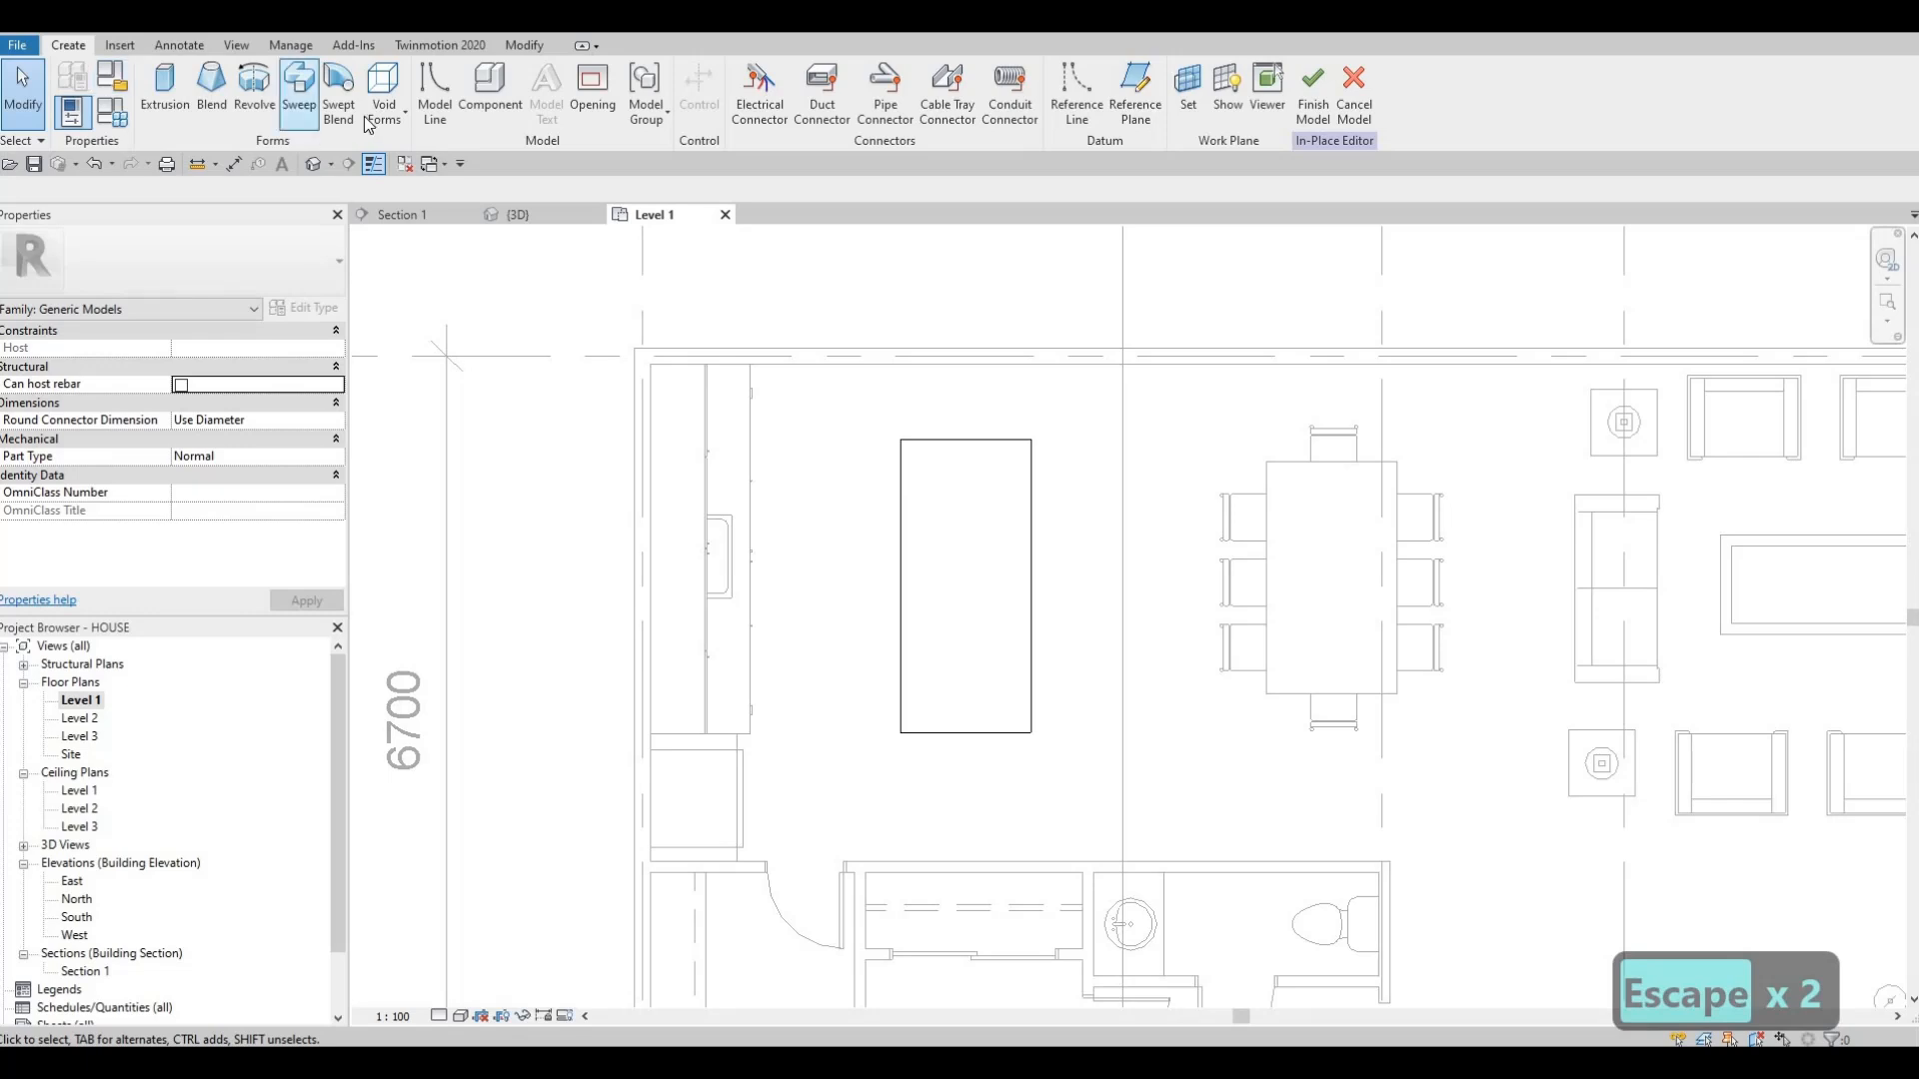
left_click(166, 85)
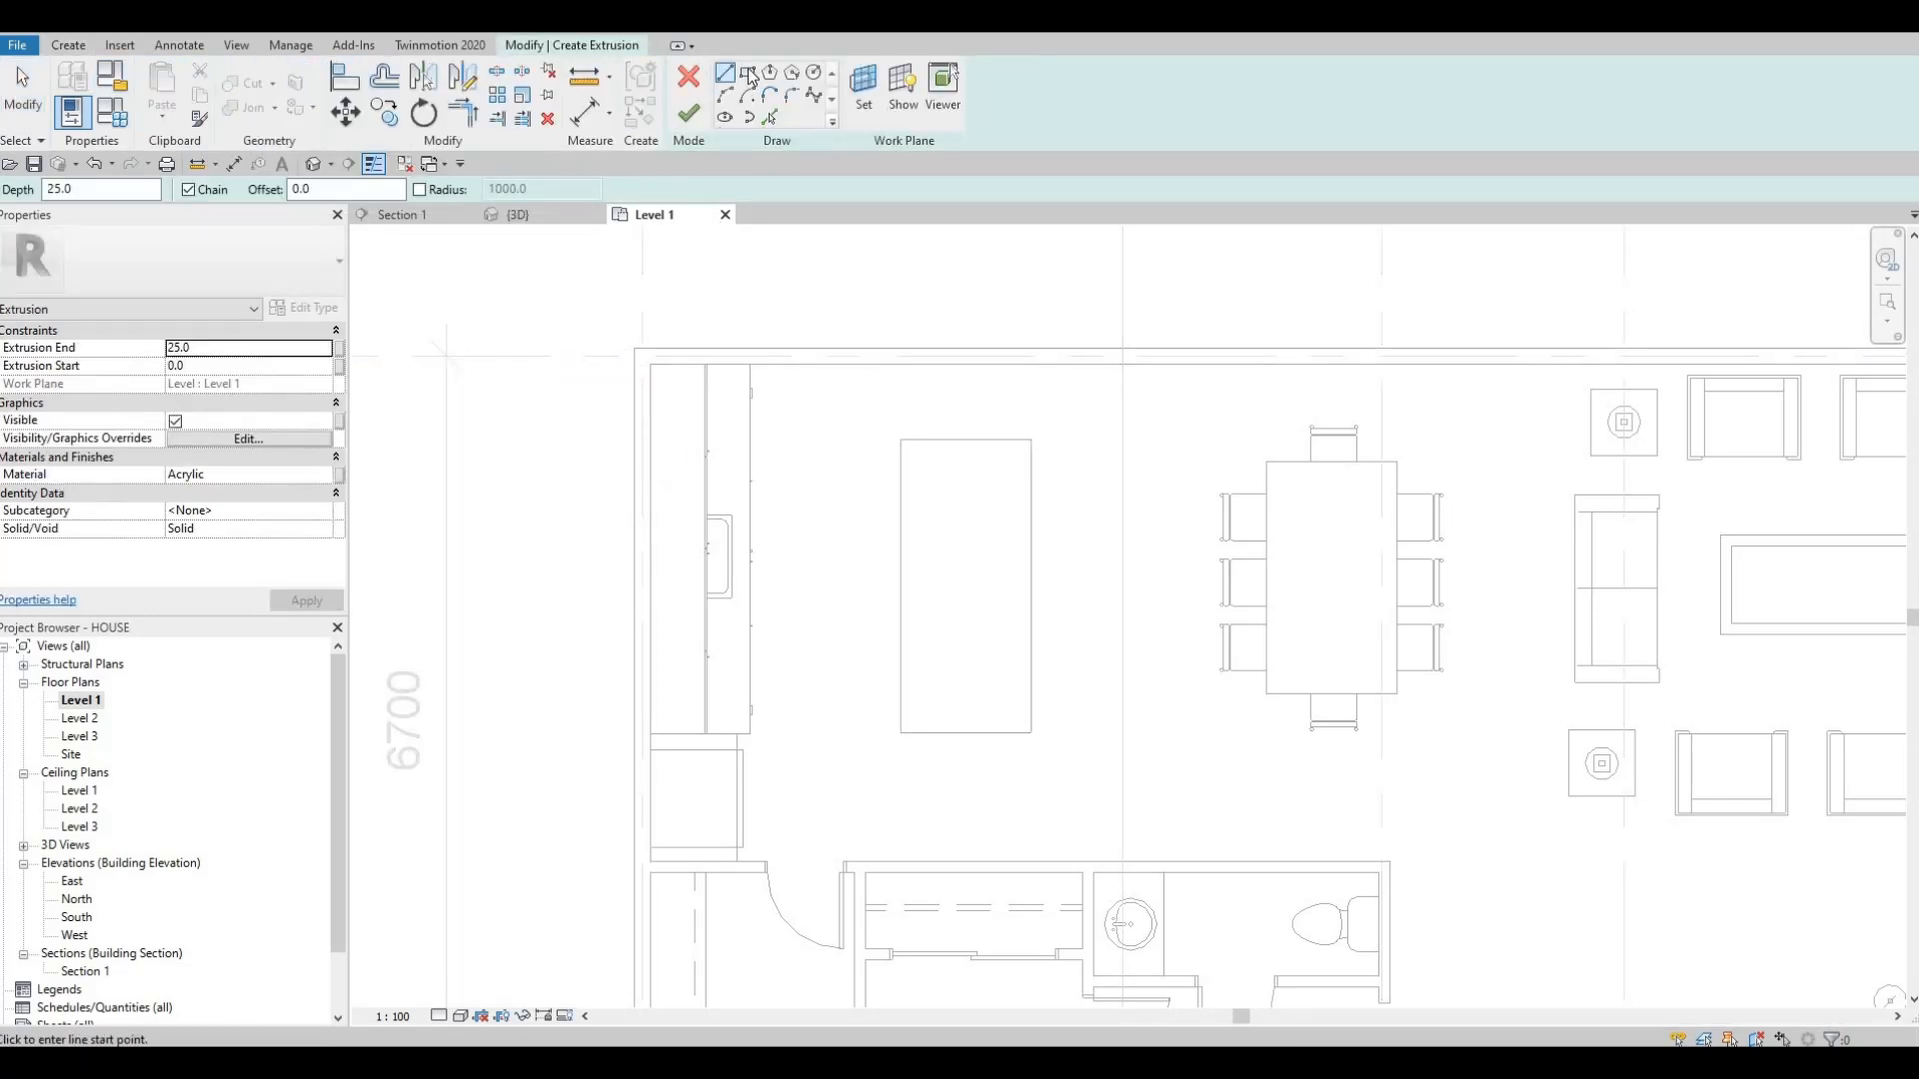
left_click(748, 73)
left_click(906, 439)
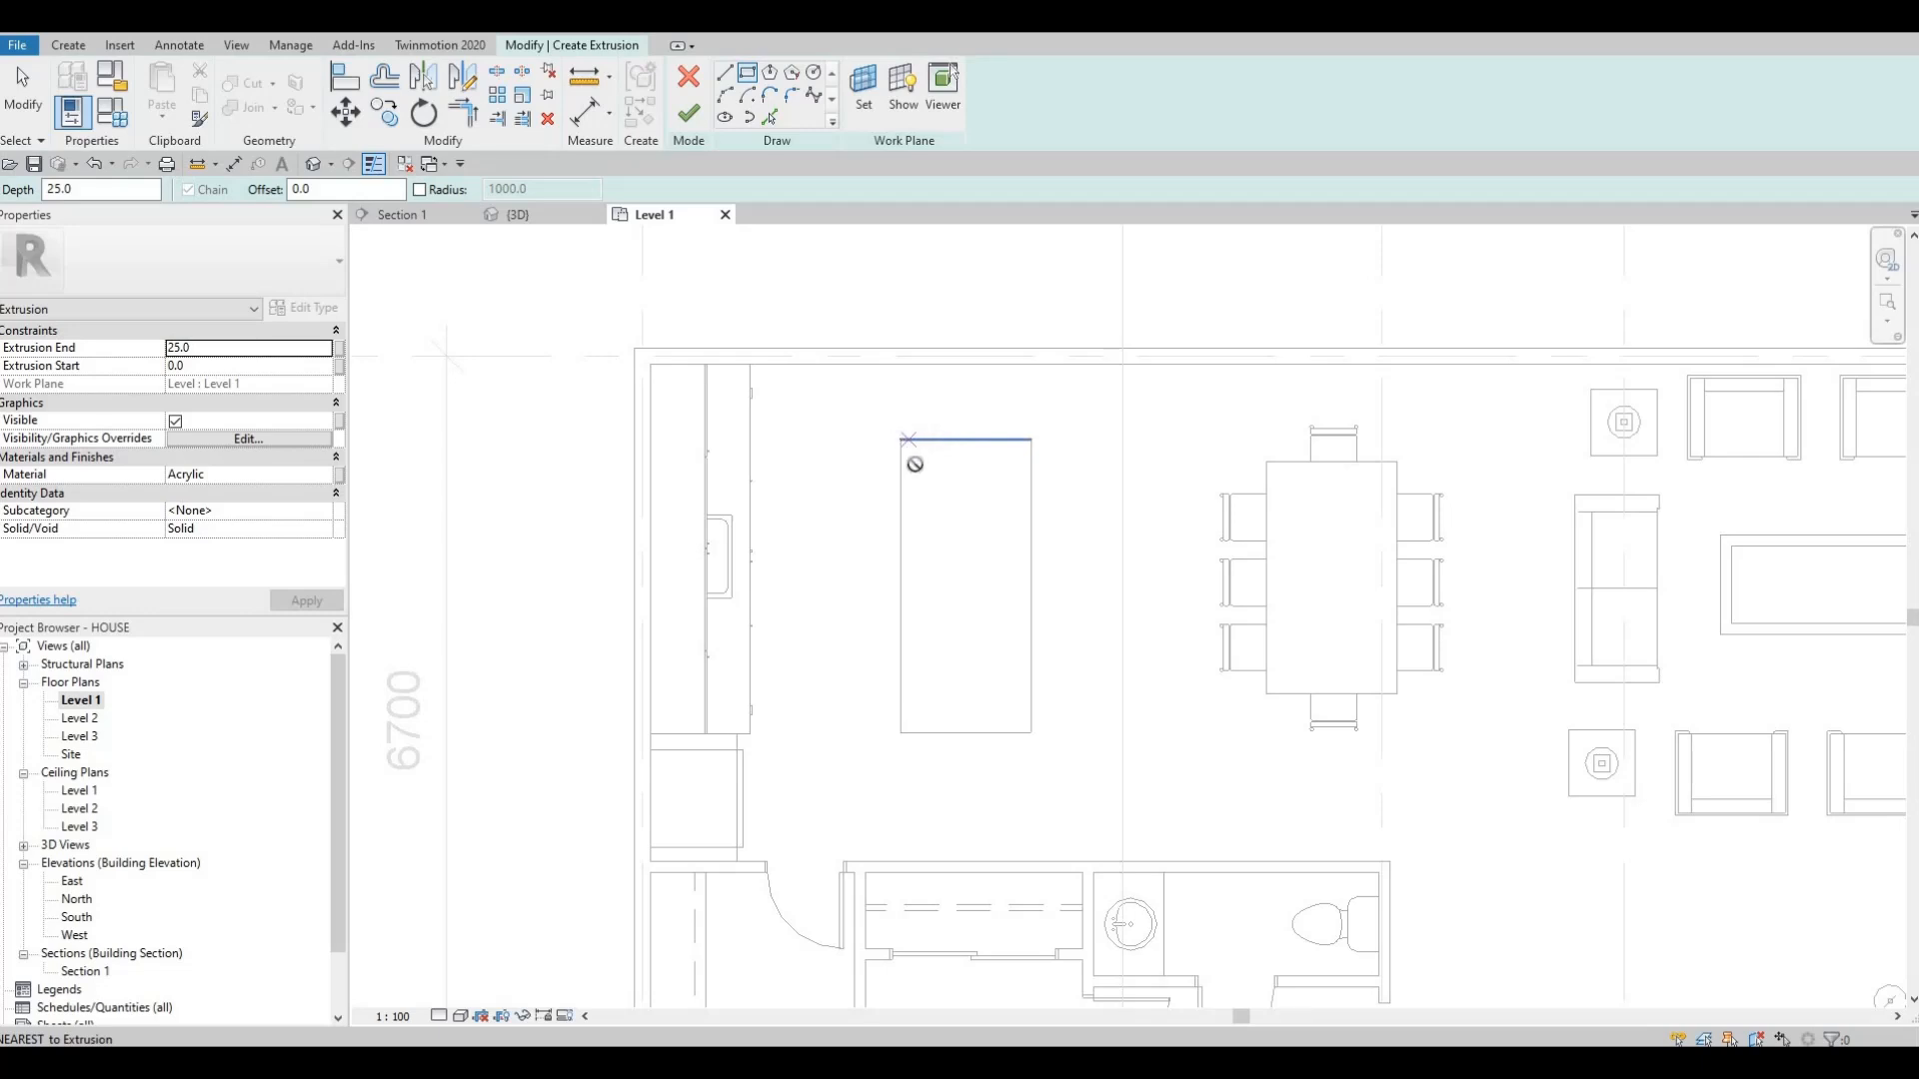
left_click(1030, 732)
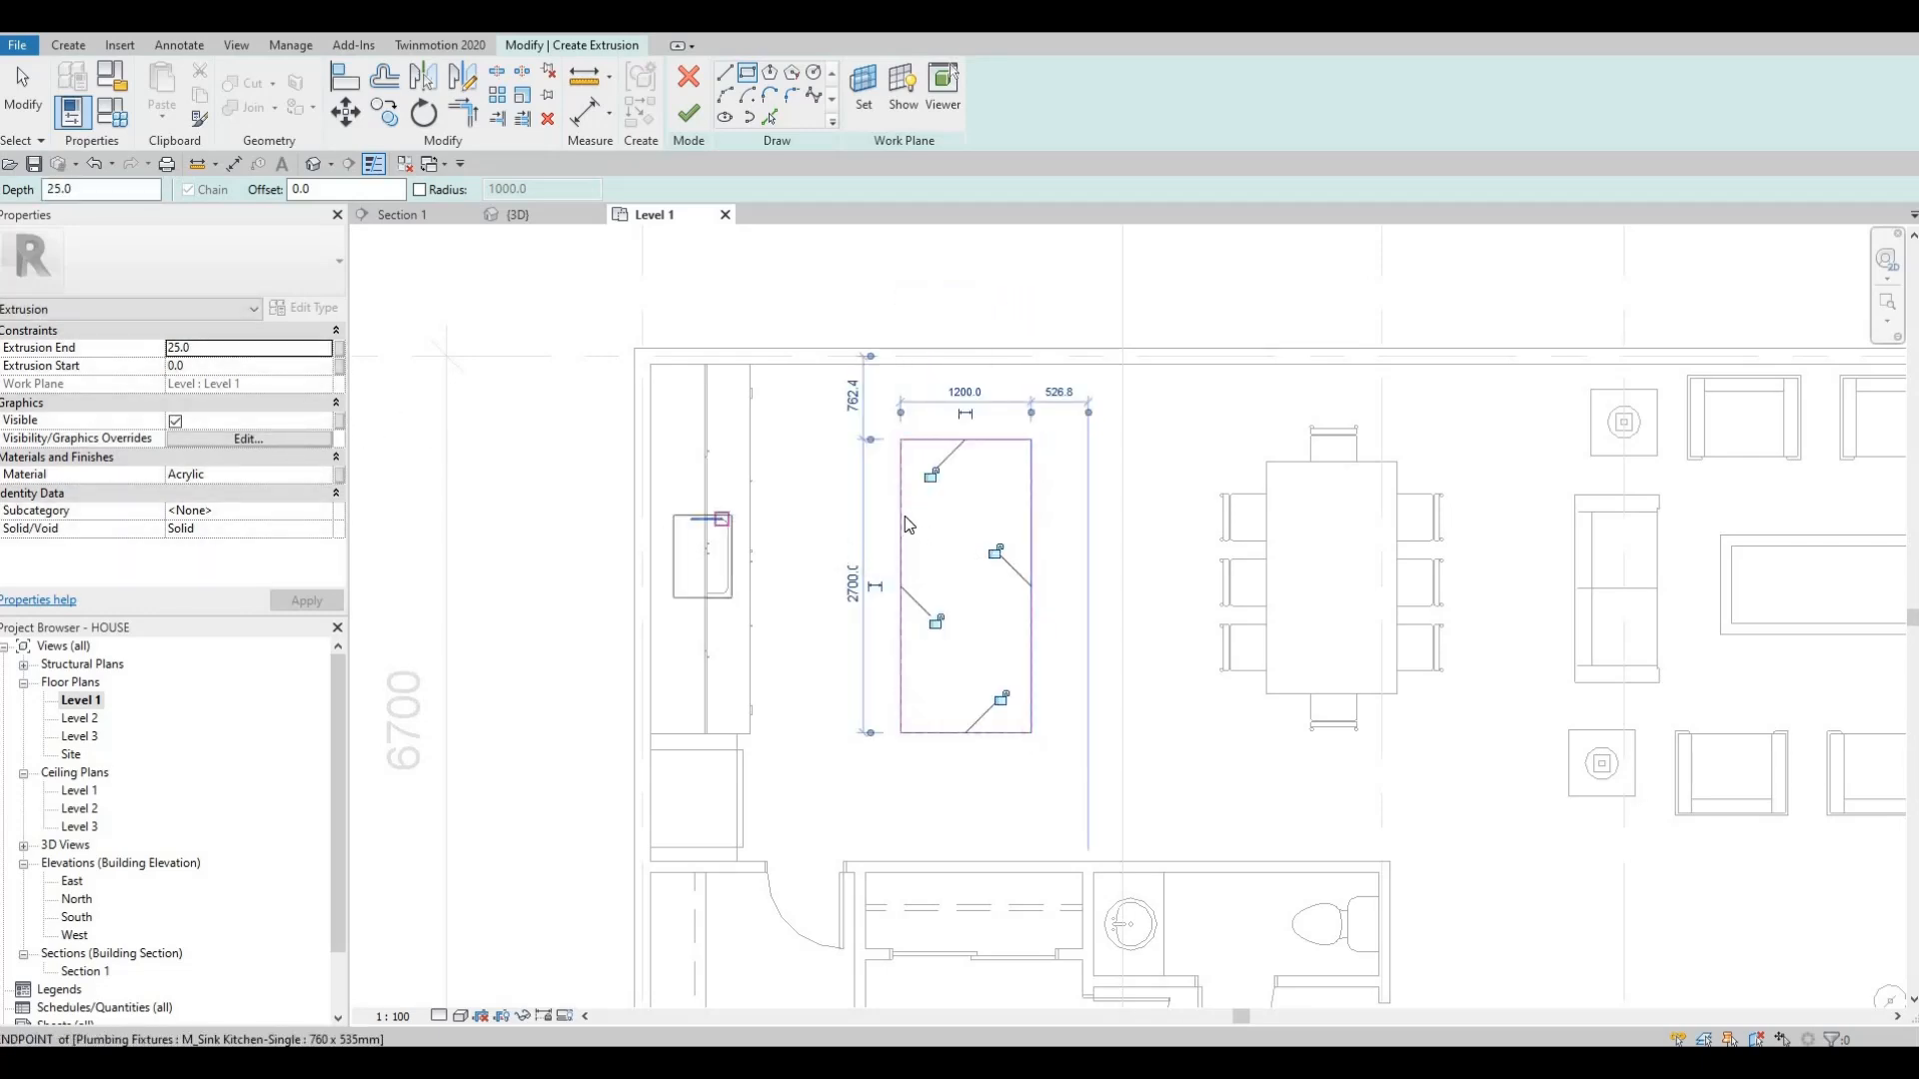
key("Escape")
key("Escape")
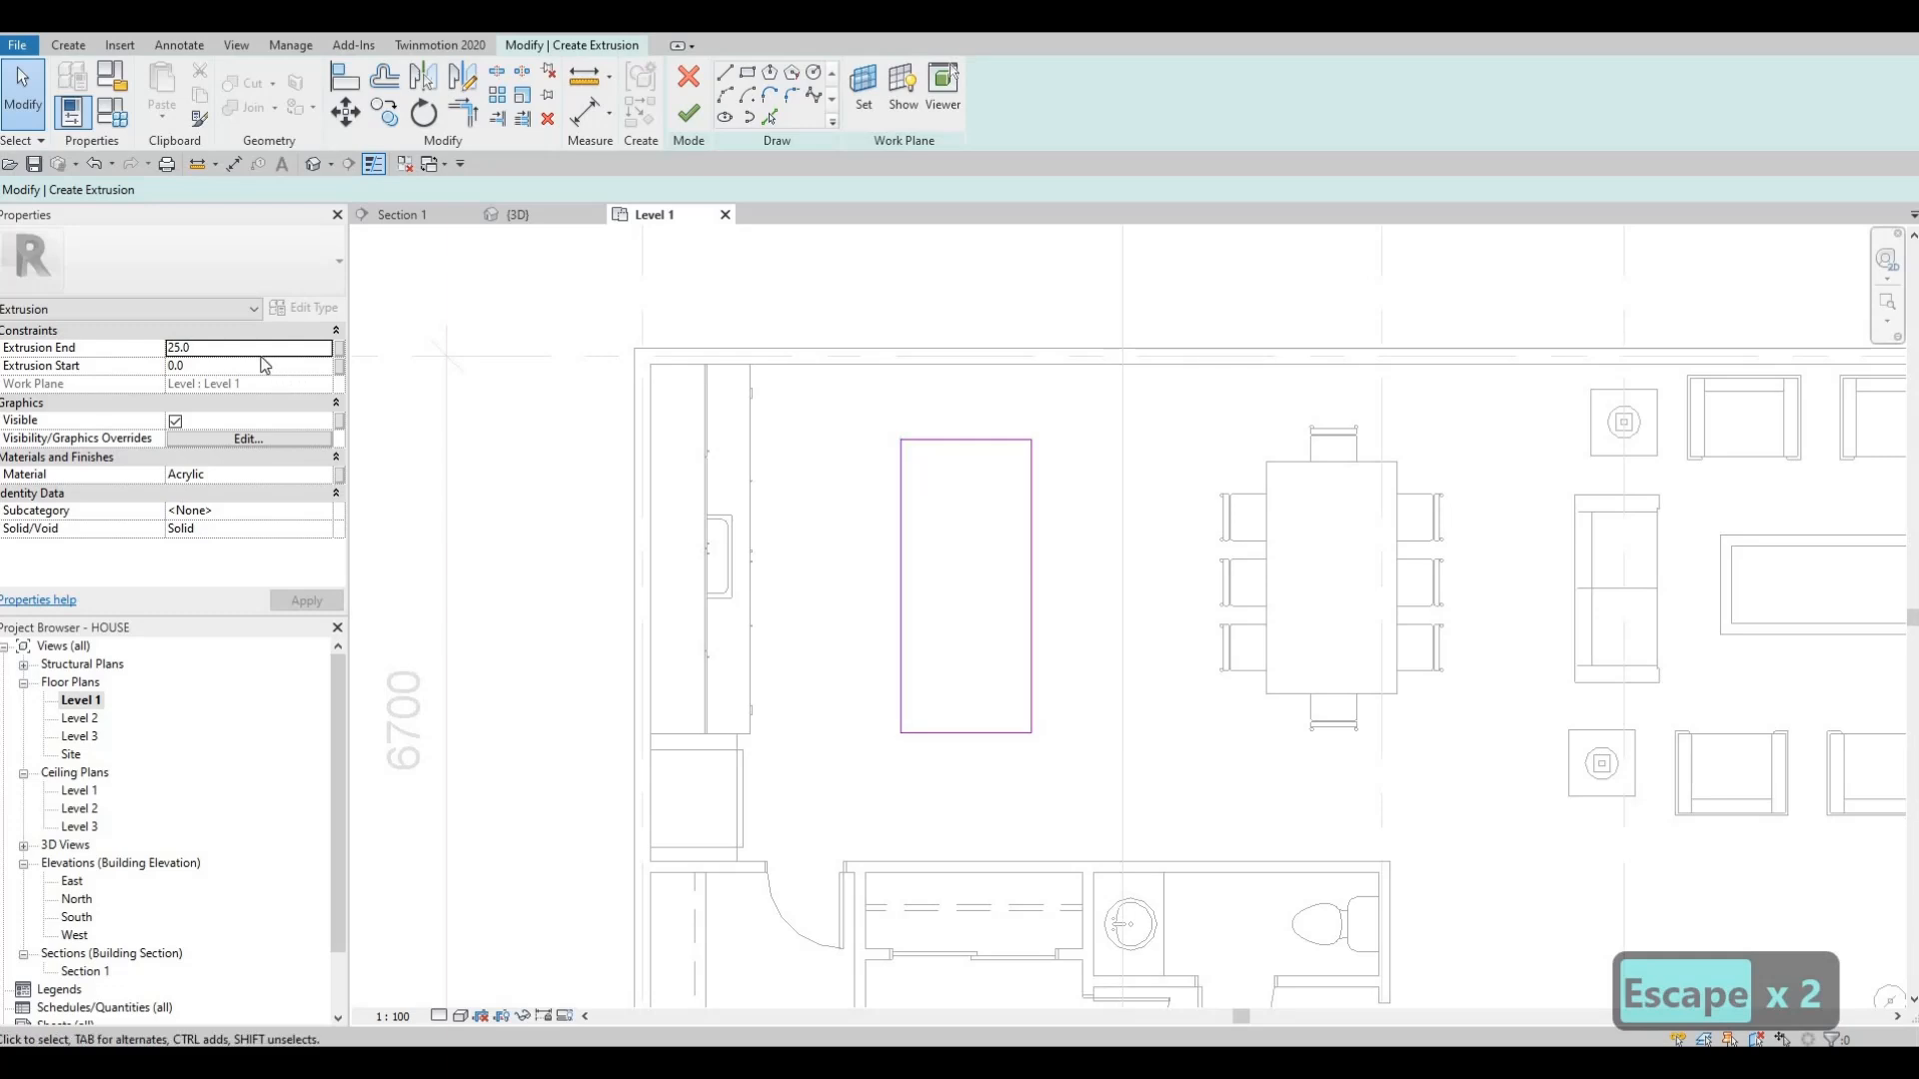
- Set the second extrusion's end to 925 mm
left_click(253, 346)
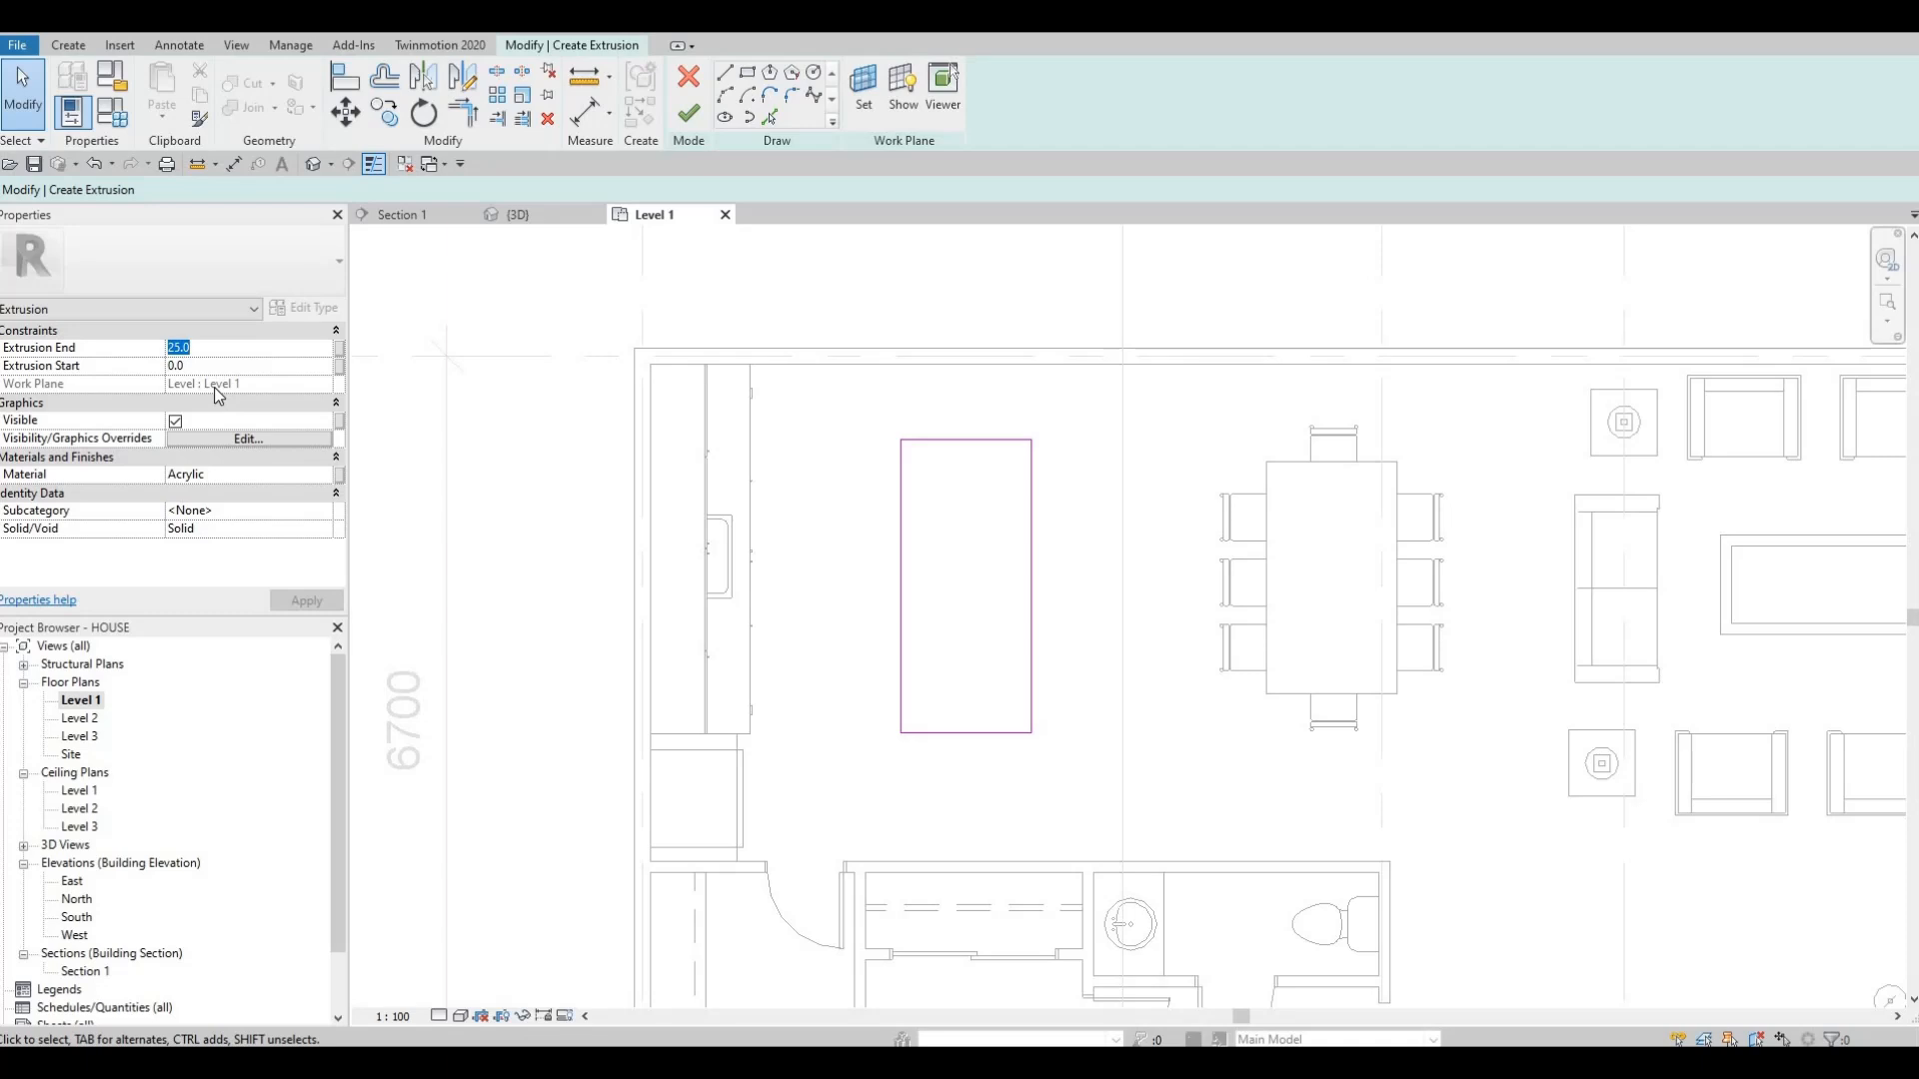
type("925")
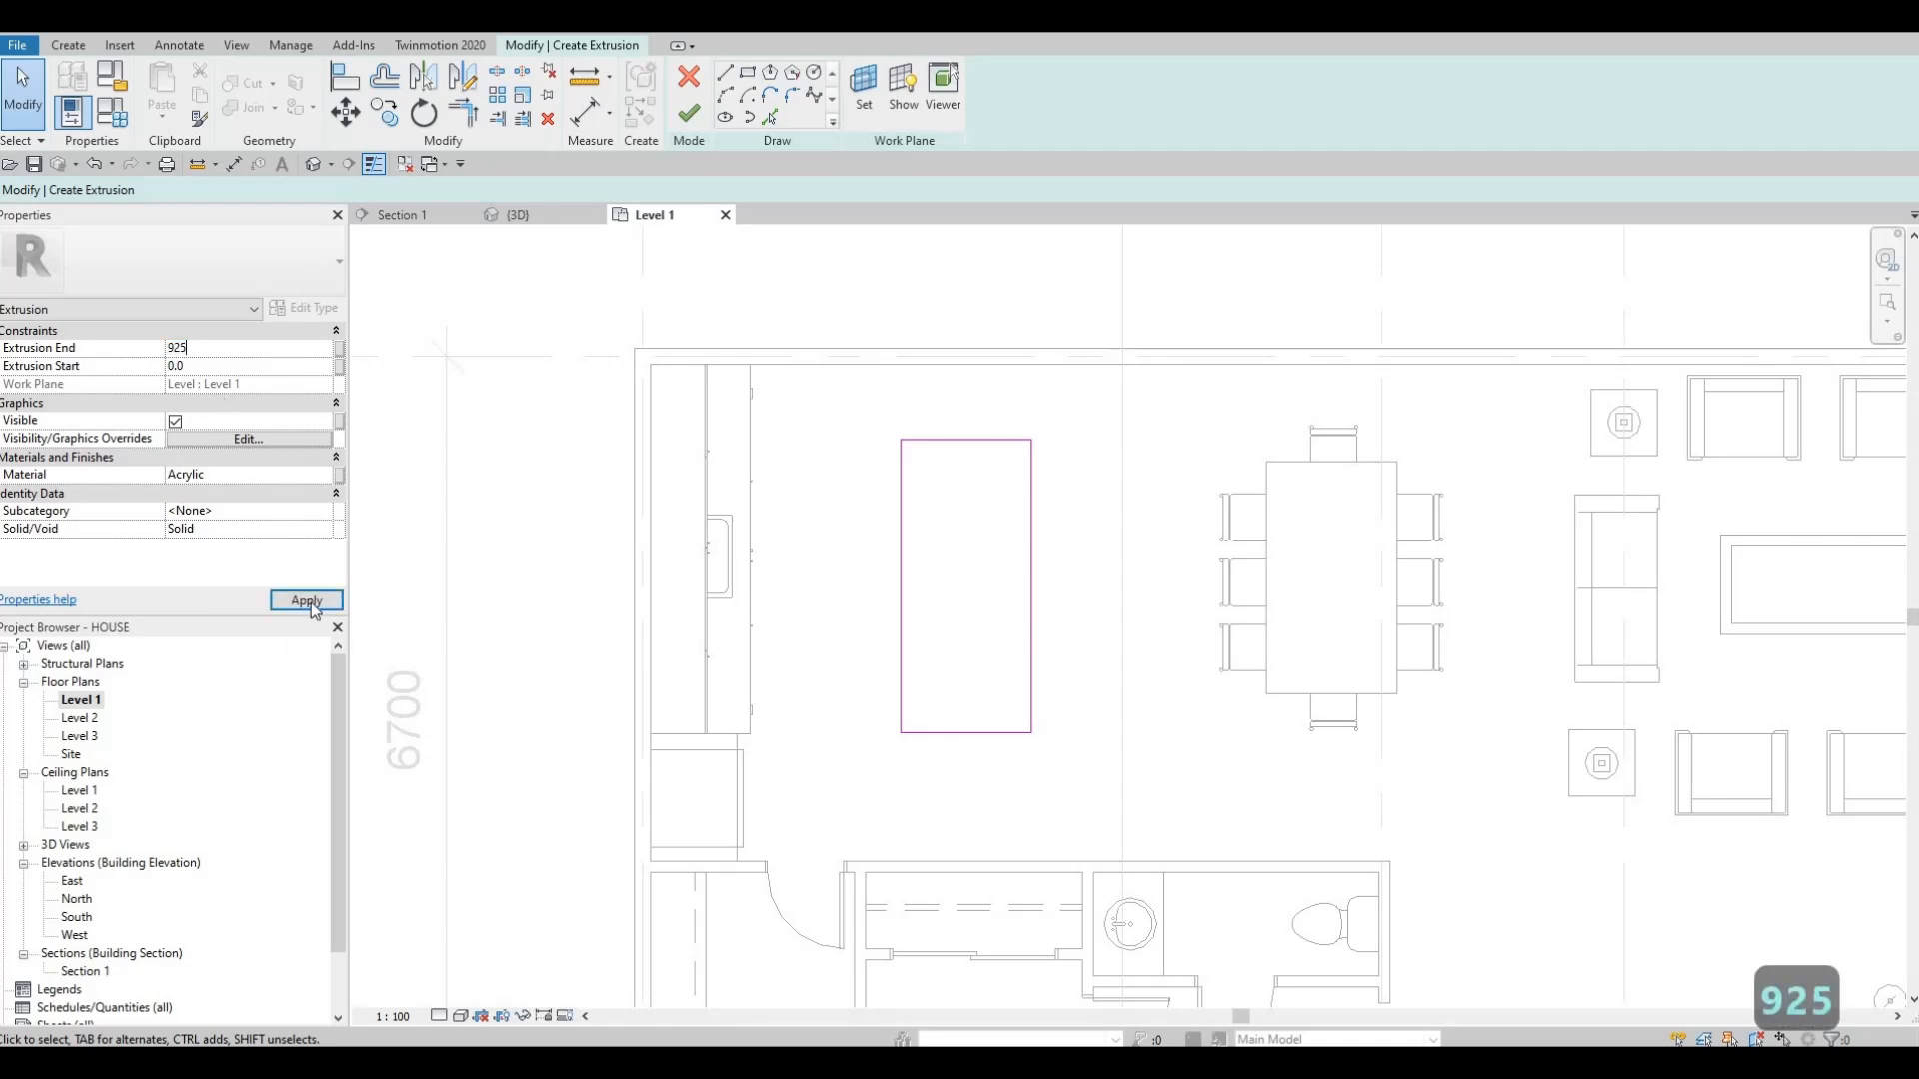
left_click(312, 606)
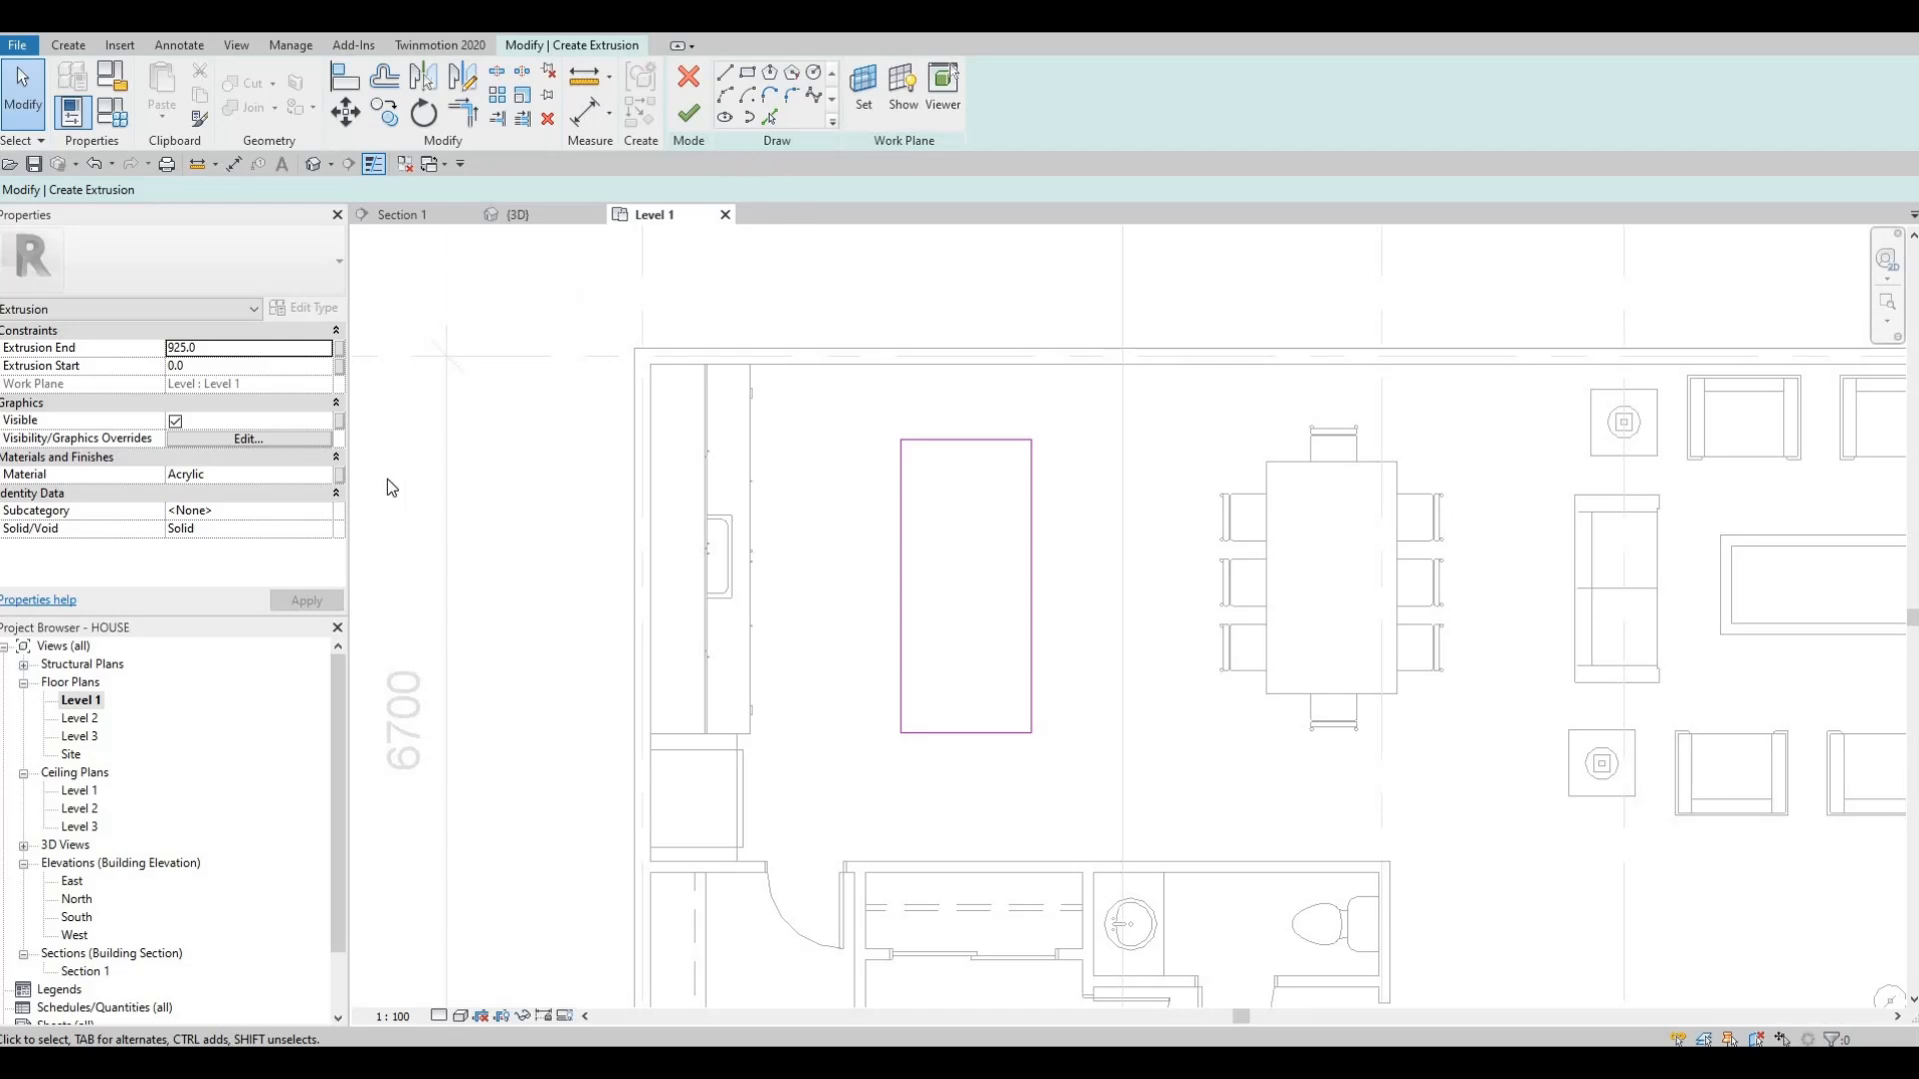
- Assign the Granite, Cut, Rough material from the AEC Stone library to the second island extrusion
left_click(327, 478)
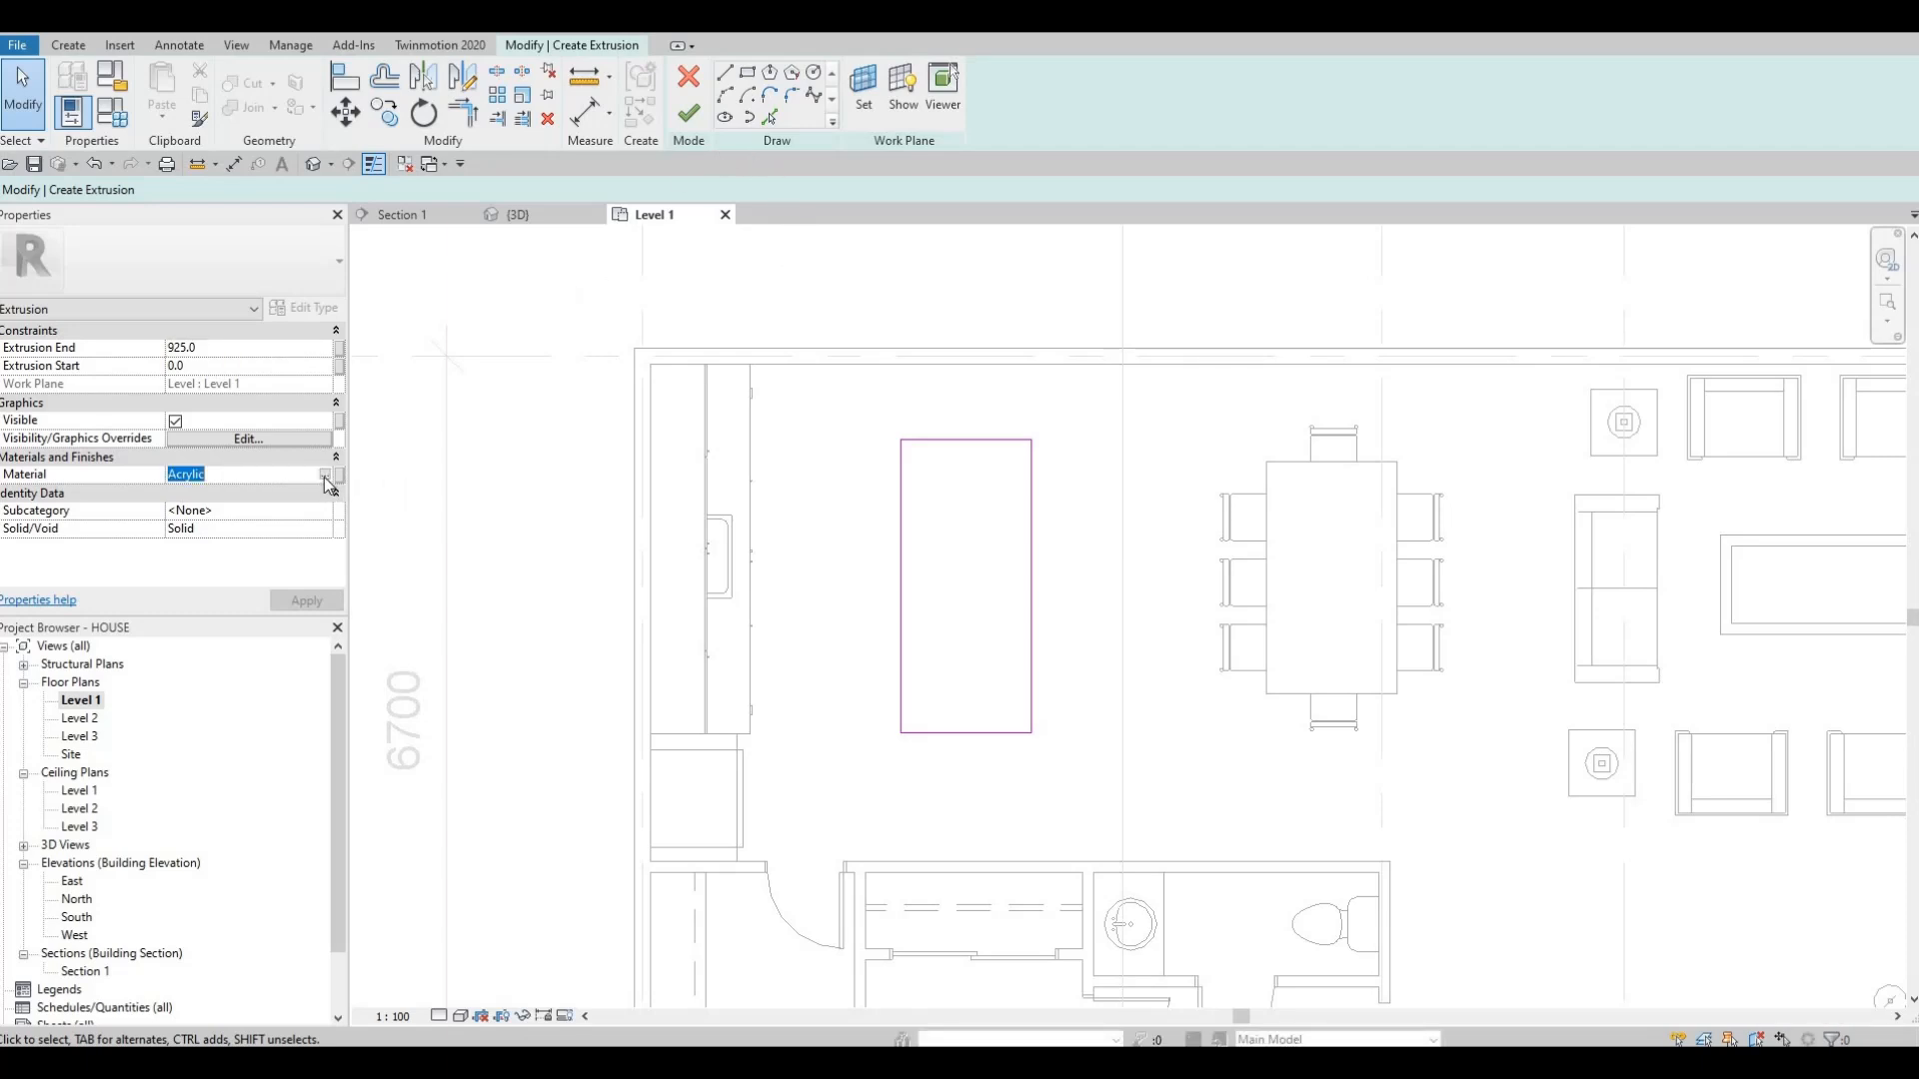
left_click(325, 475)
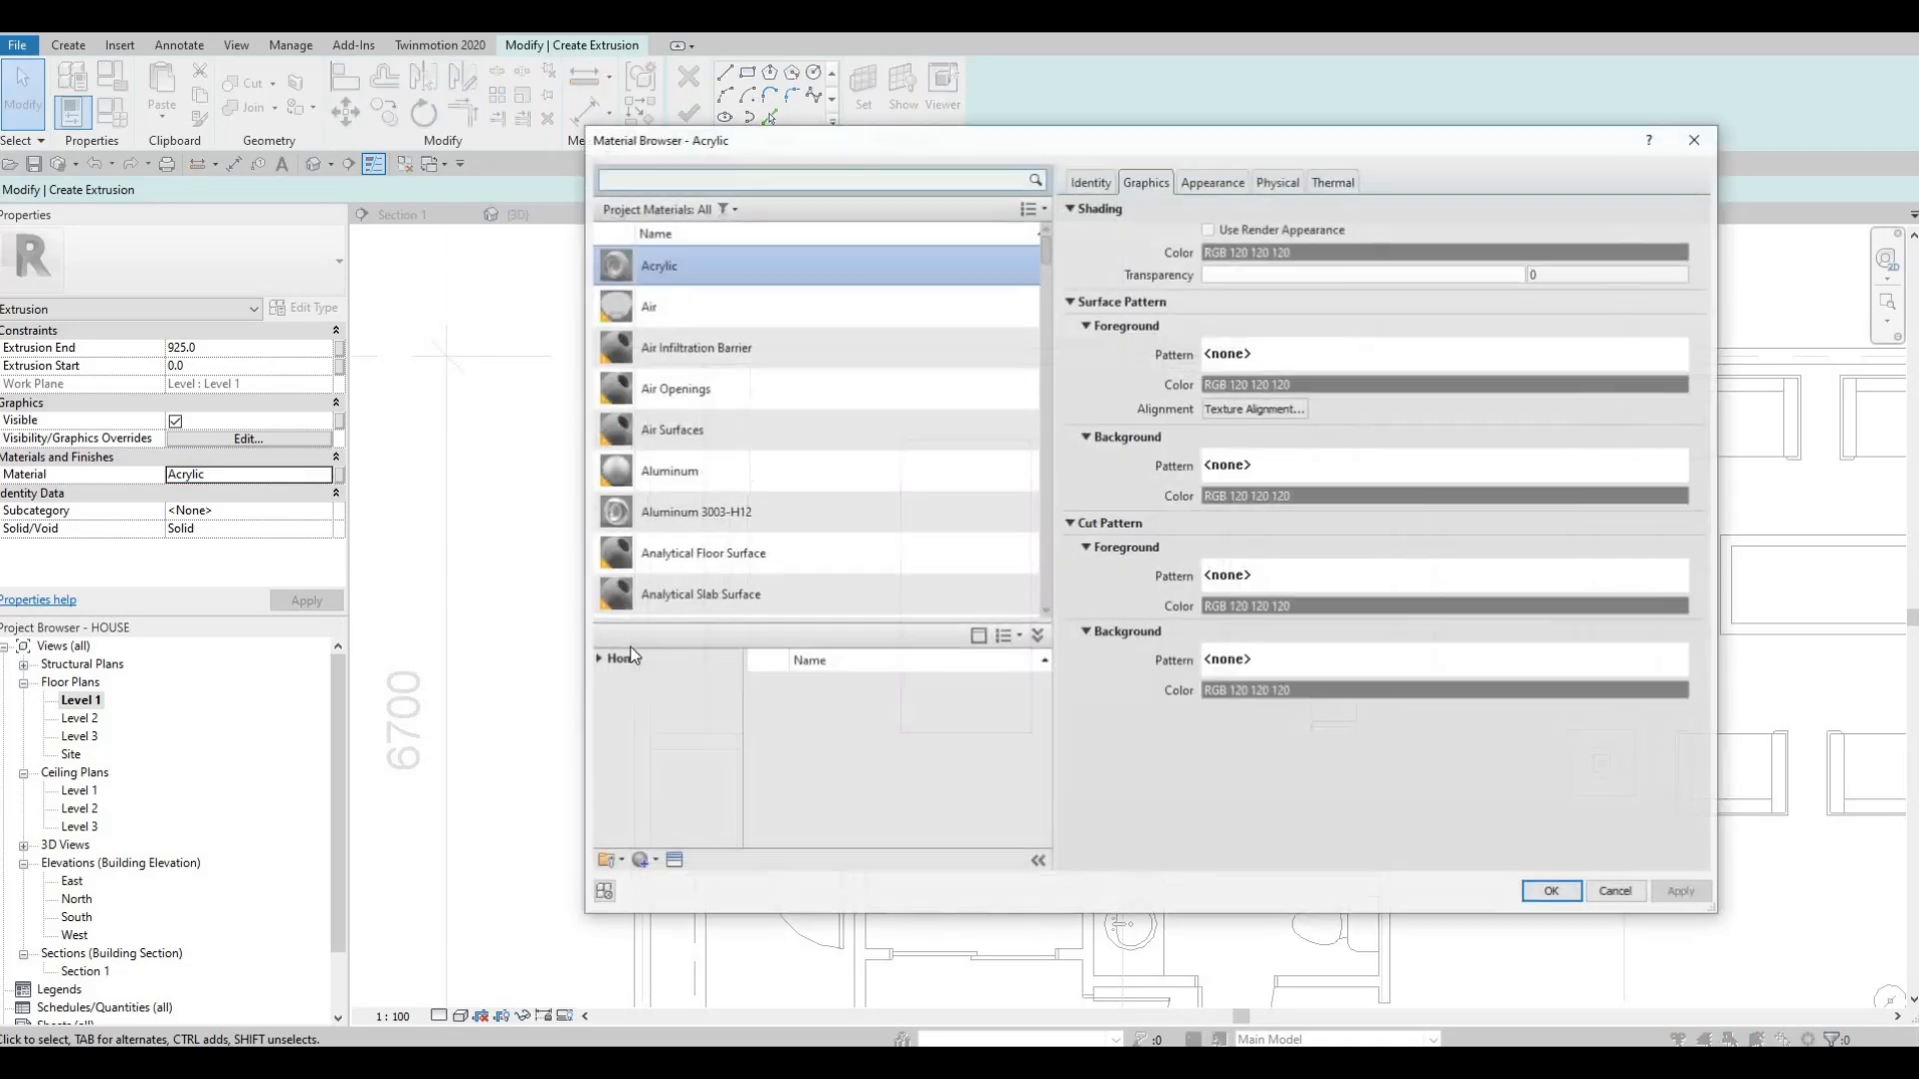
left_click(596, 660)
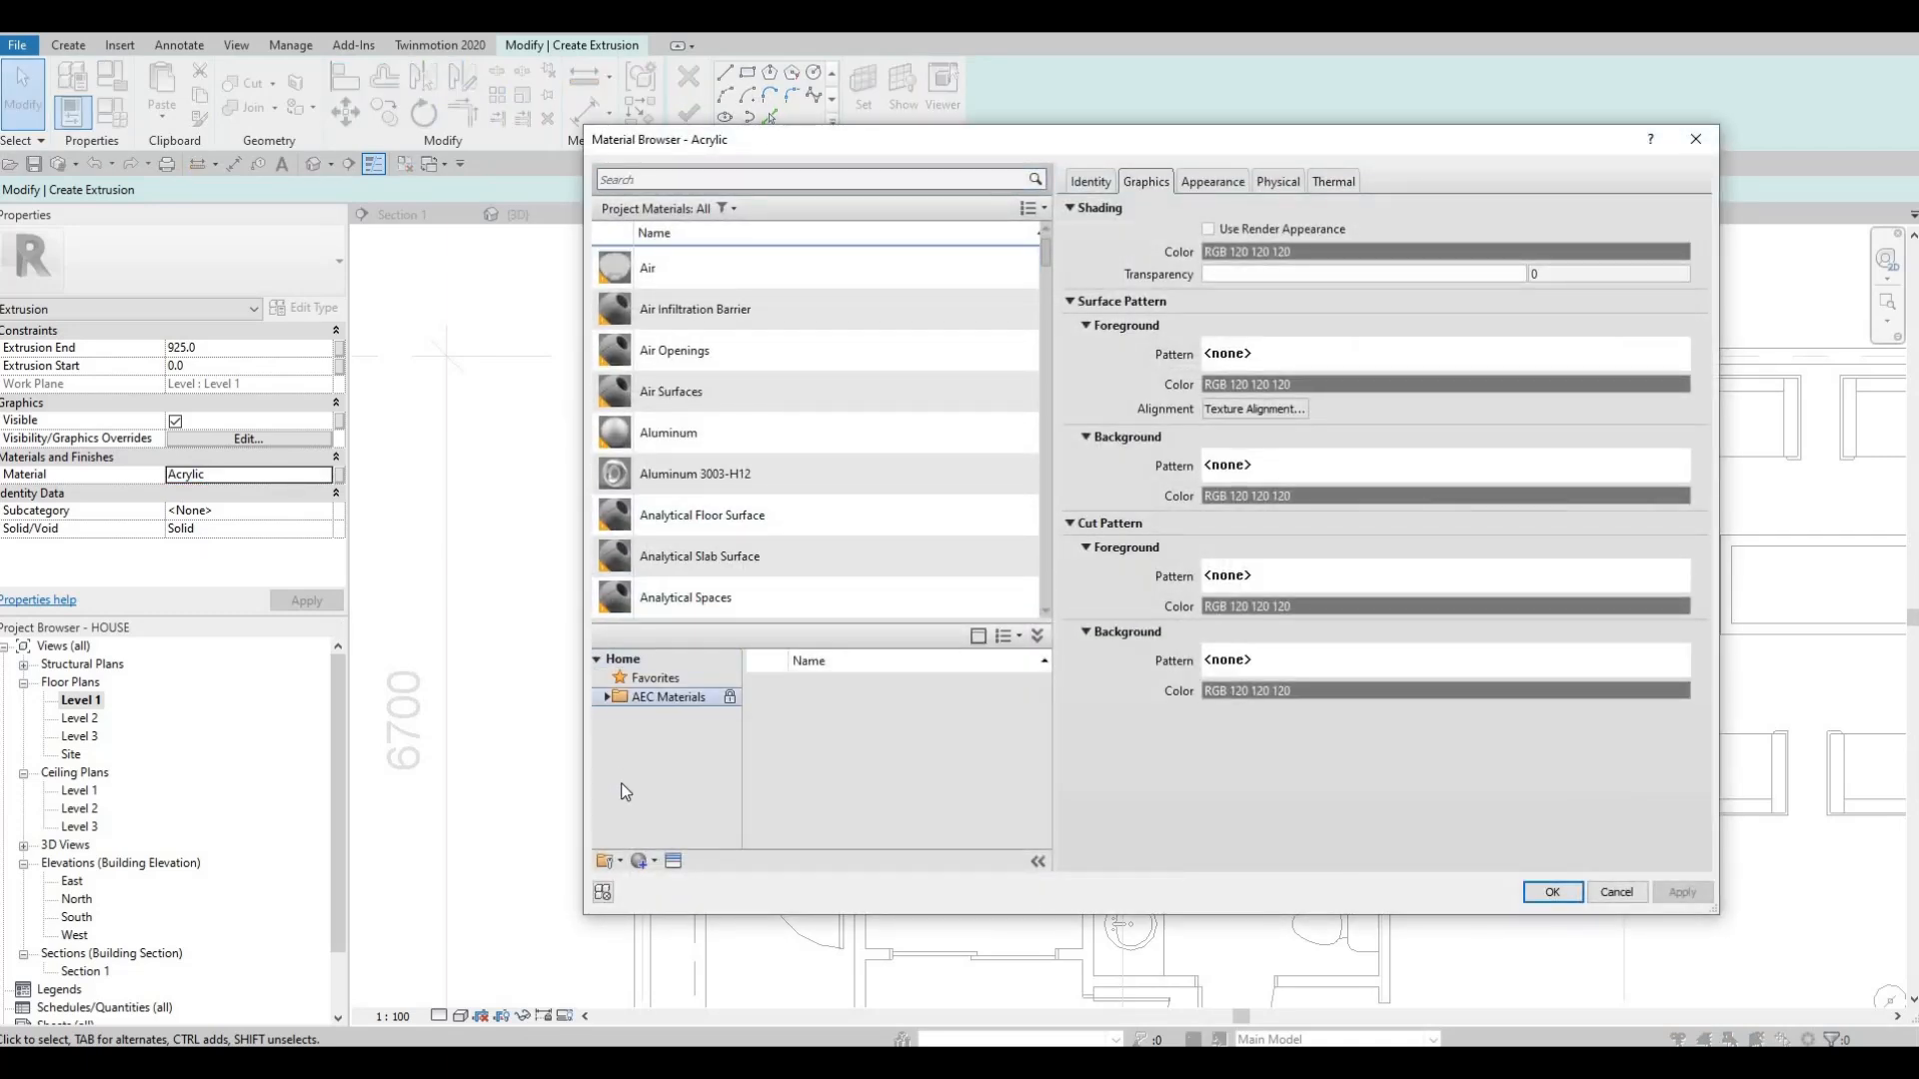
scroll(650, 793, "down", 4)
left_click(655, 792)
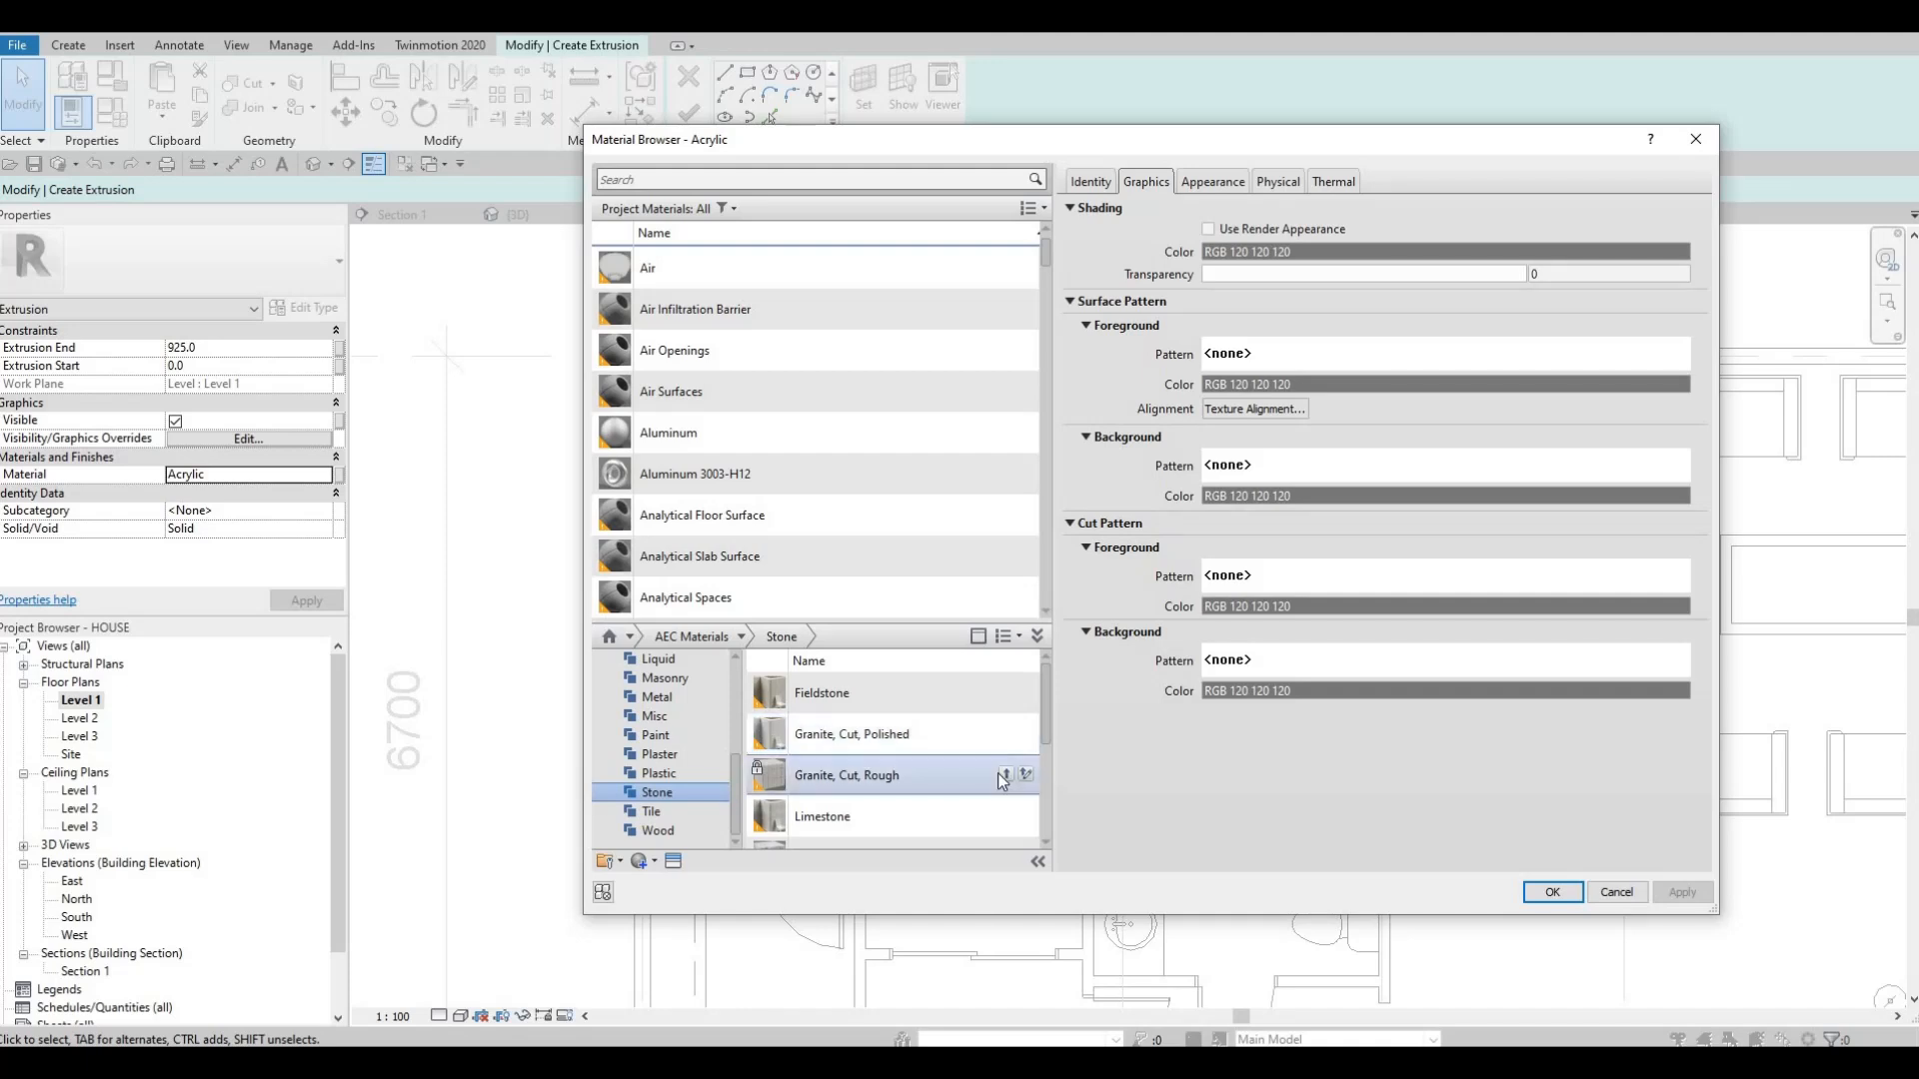
left_click(1006, 774)
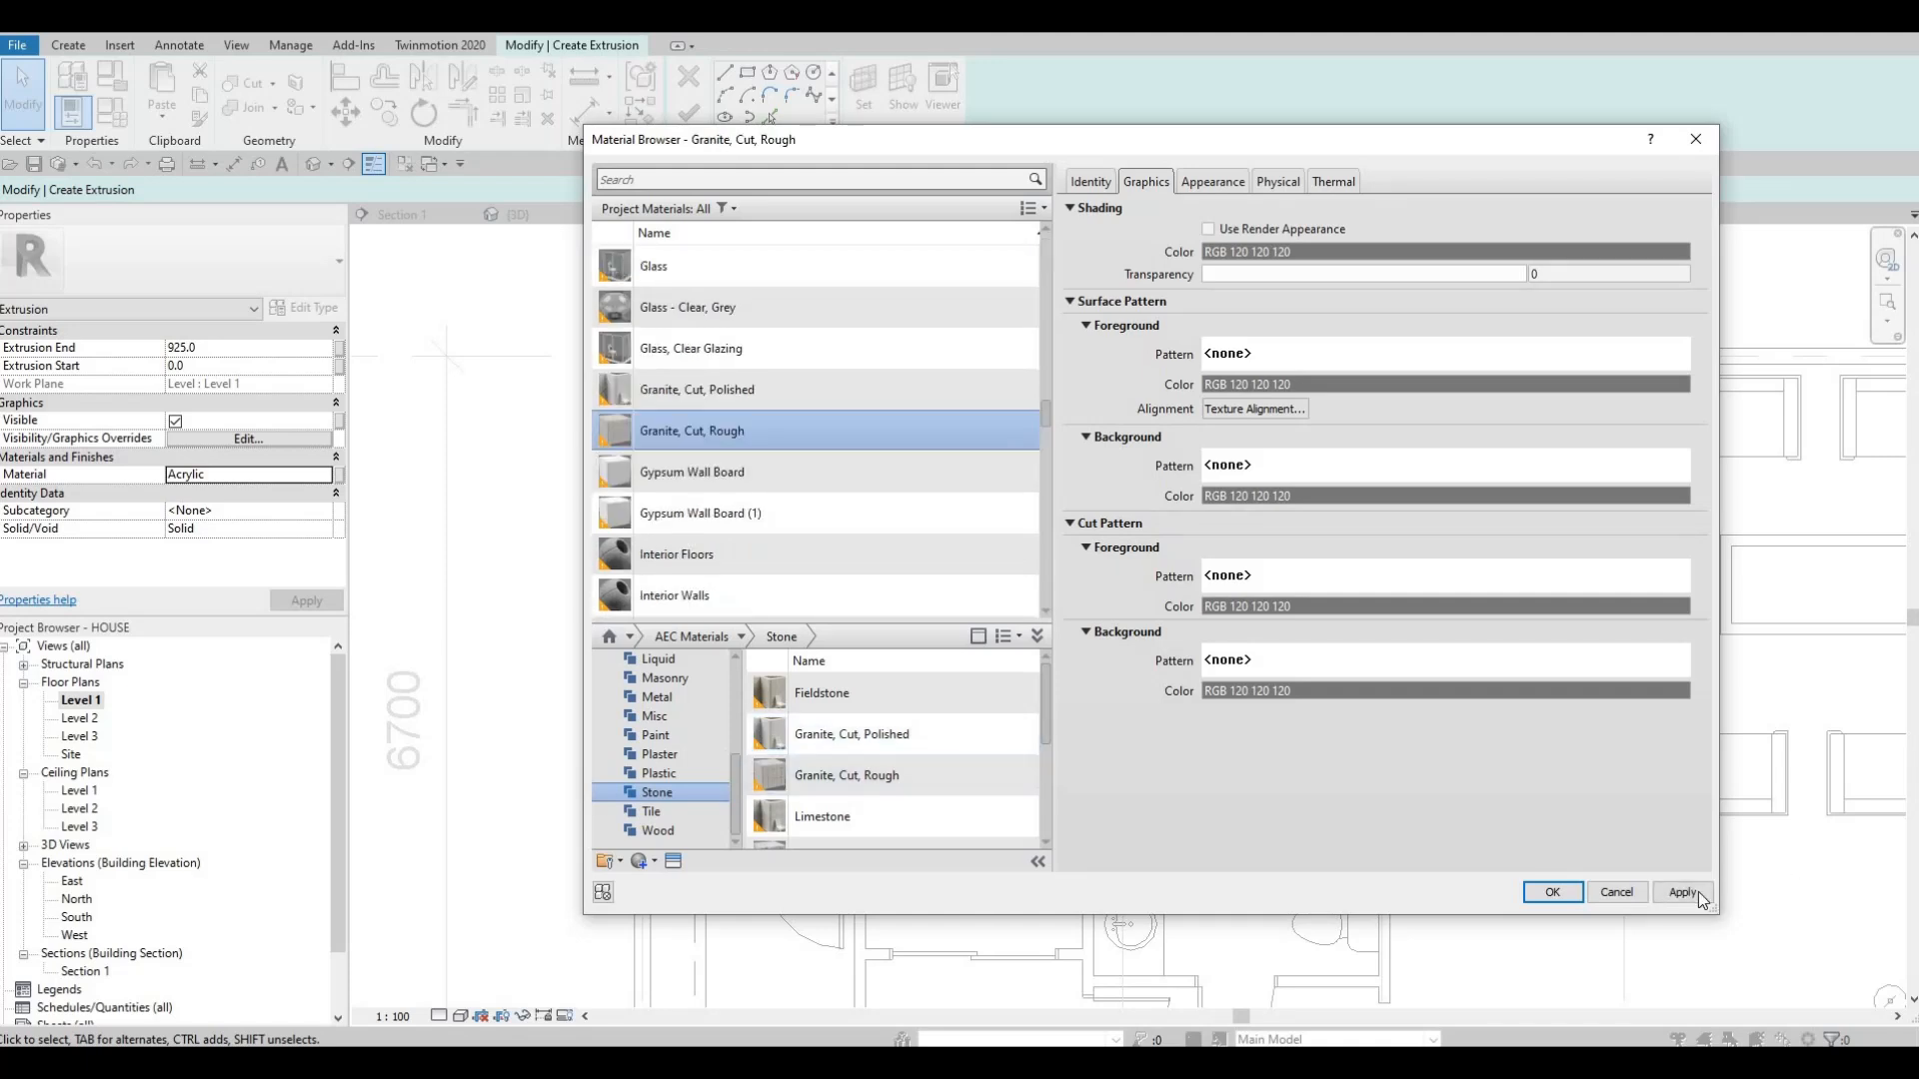
left_click(1554, 900)
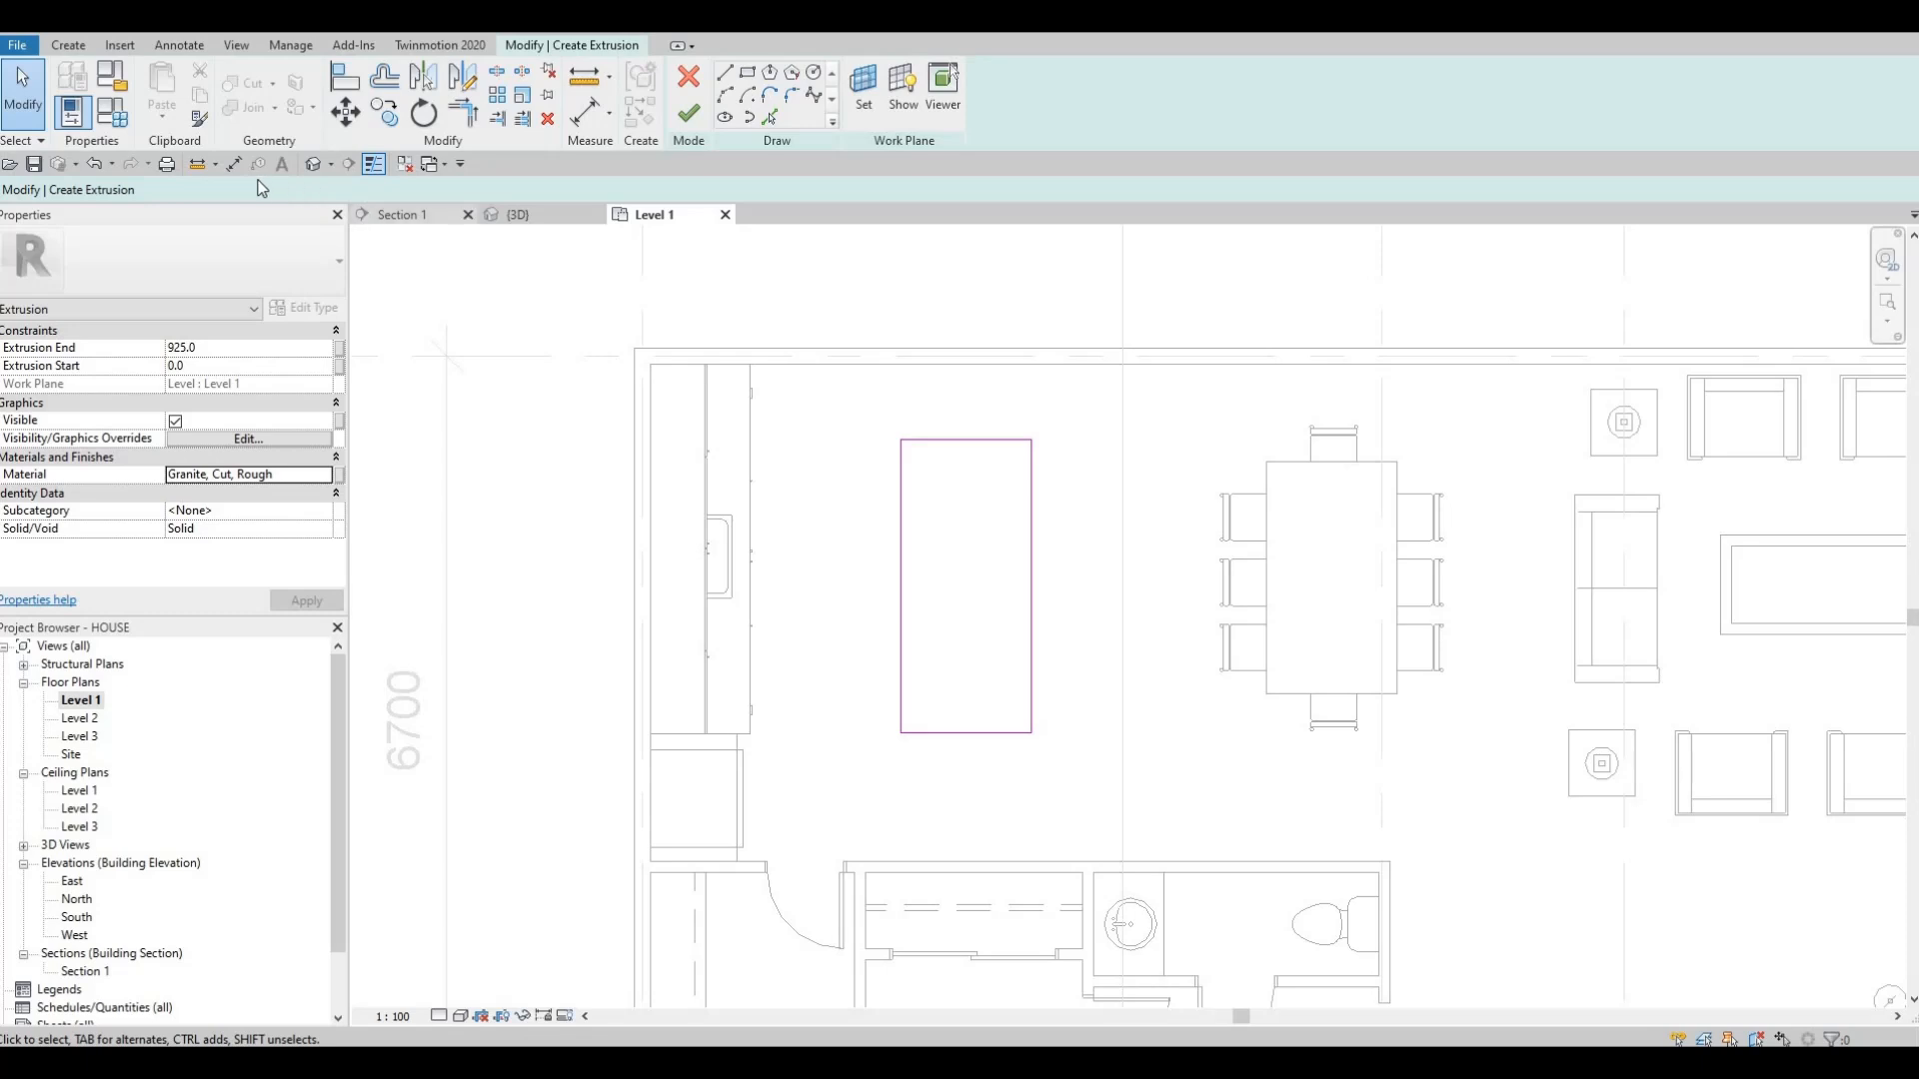
- Finish the countertop extrusion's sketch in the 3D view
left_click(313, 163)
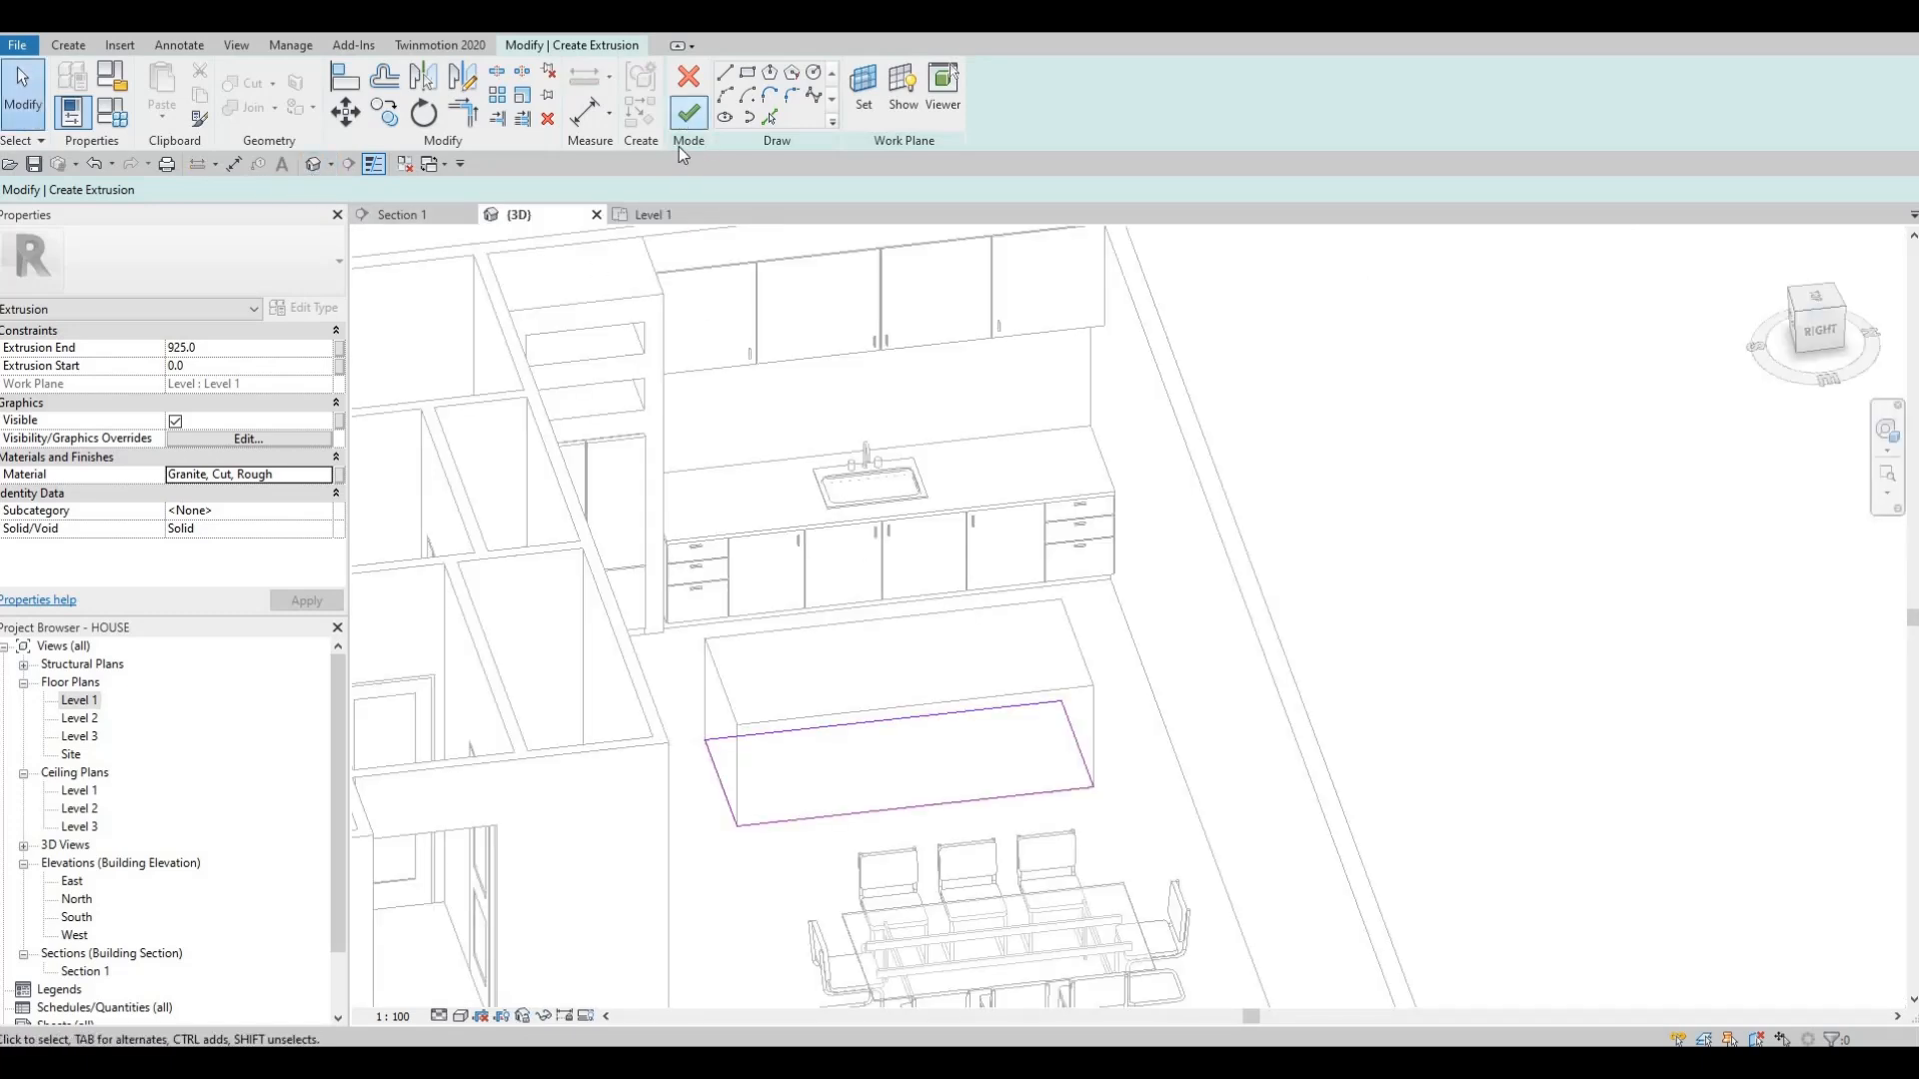
left_click(688, 113)
scroll(1100, 634, "up", 3)
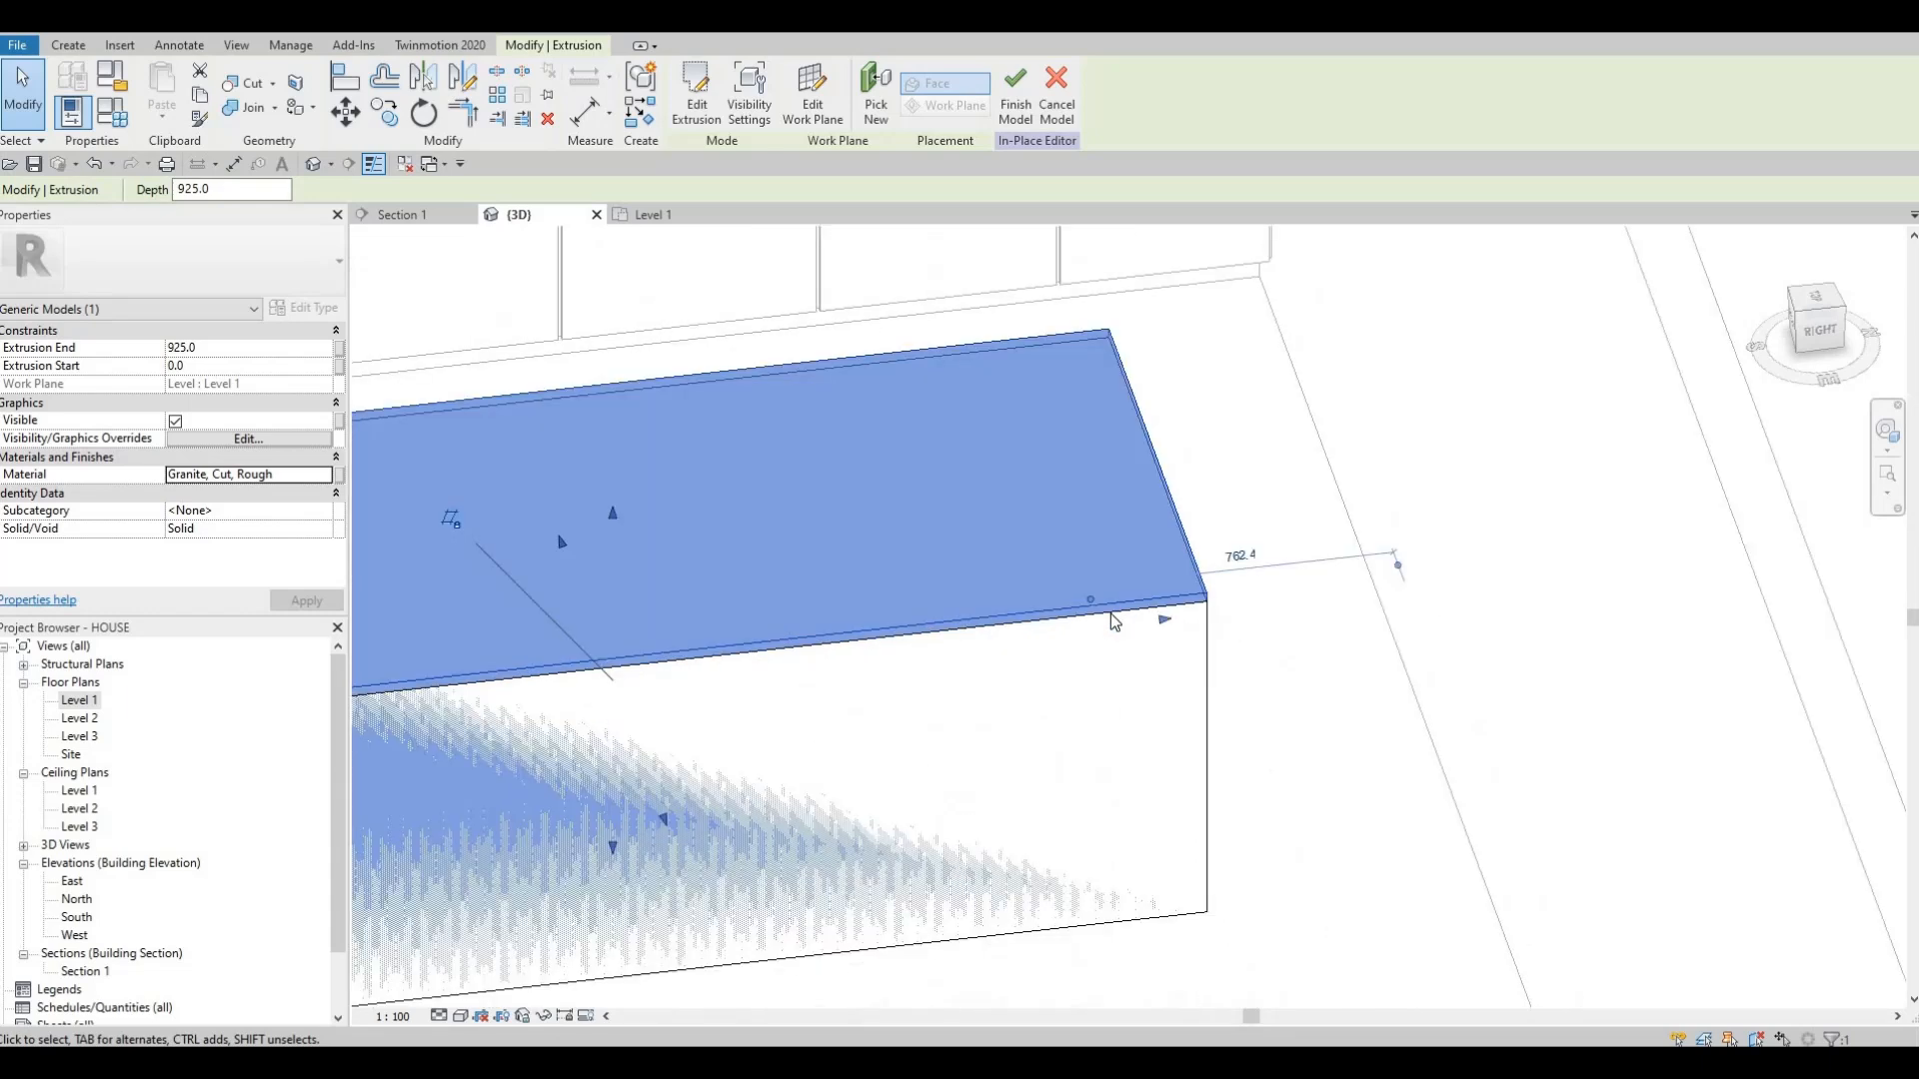
scroll(973, 789, "down", 1)
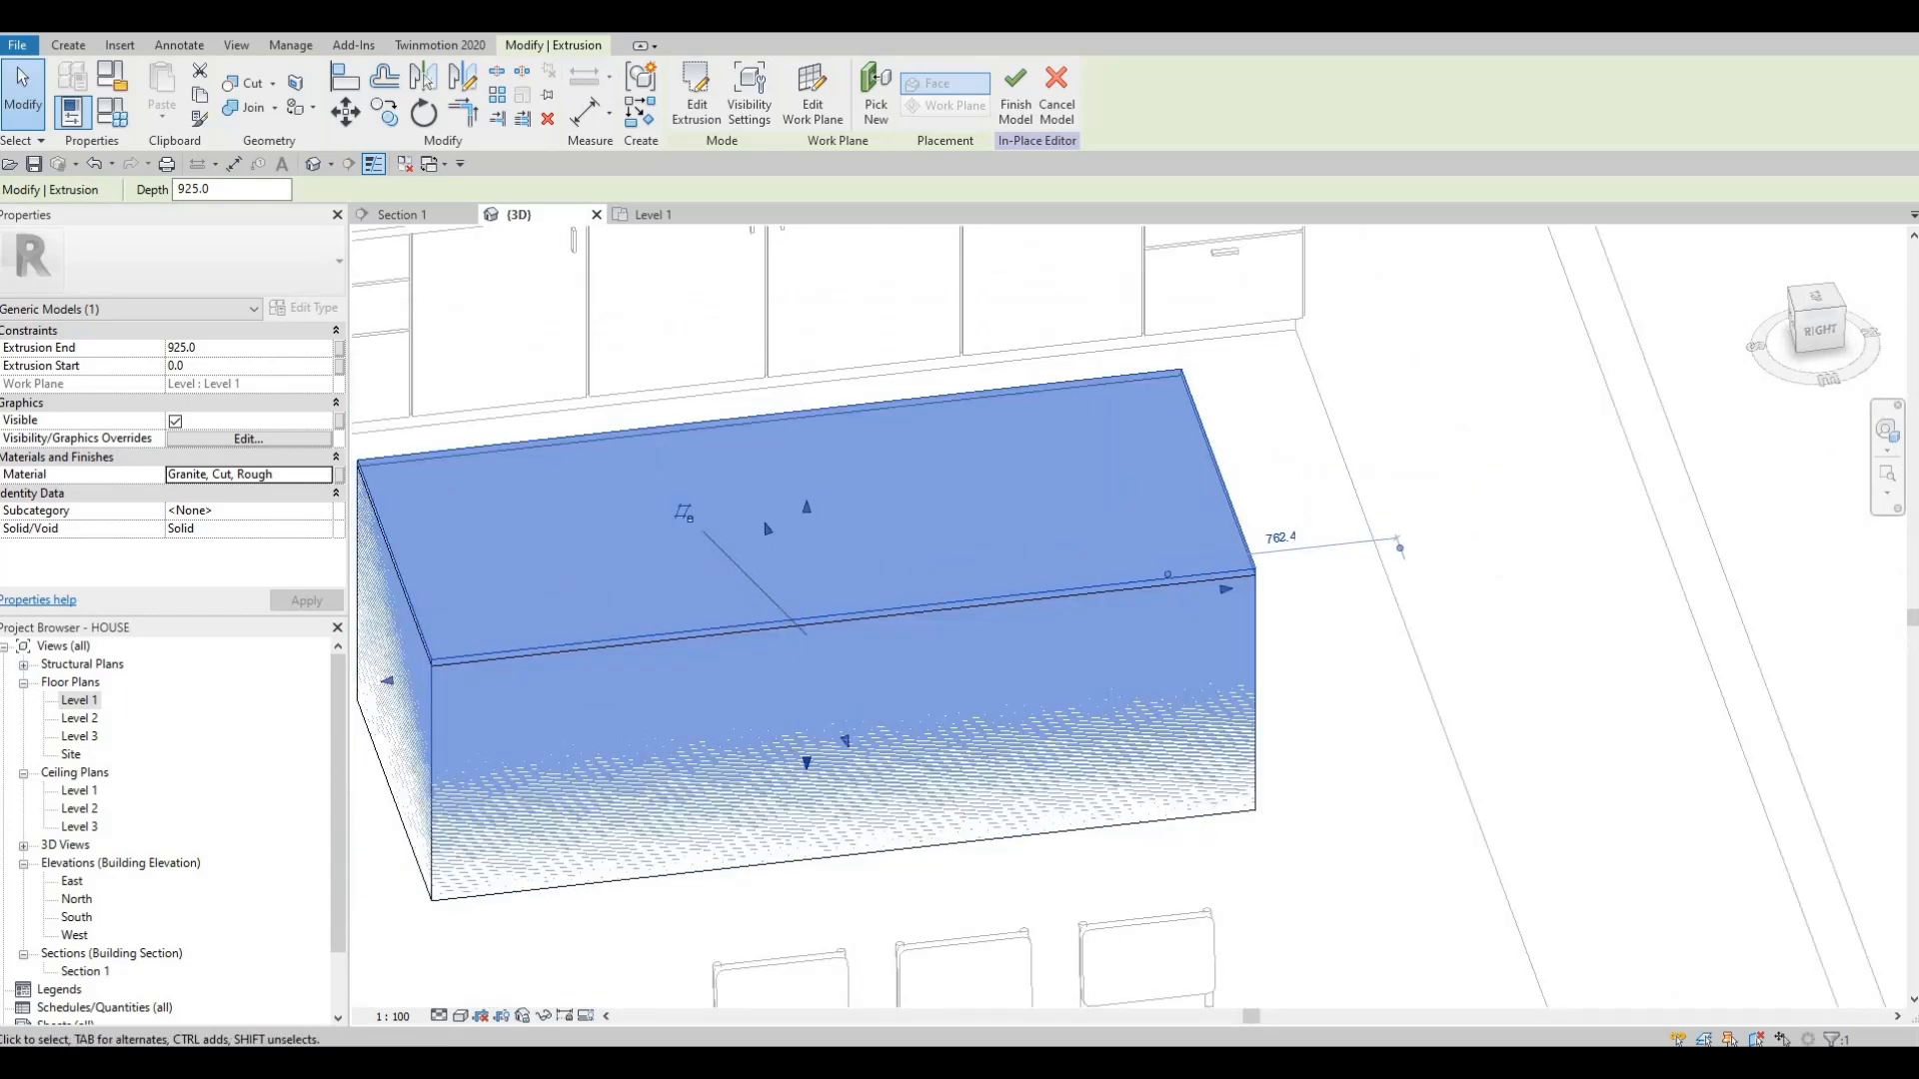
- Raise the countertop extrusion's start to 900 mm, flush with the base's top, and finish the in-place model
left_click_drag(806, 761, 808, 518)
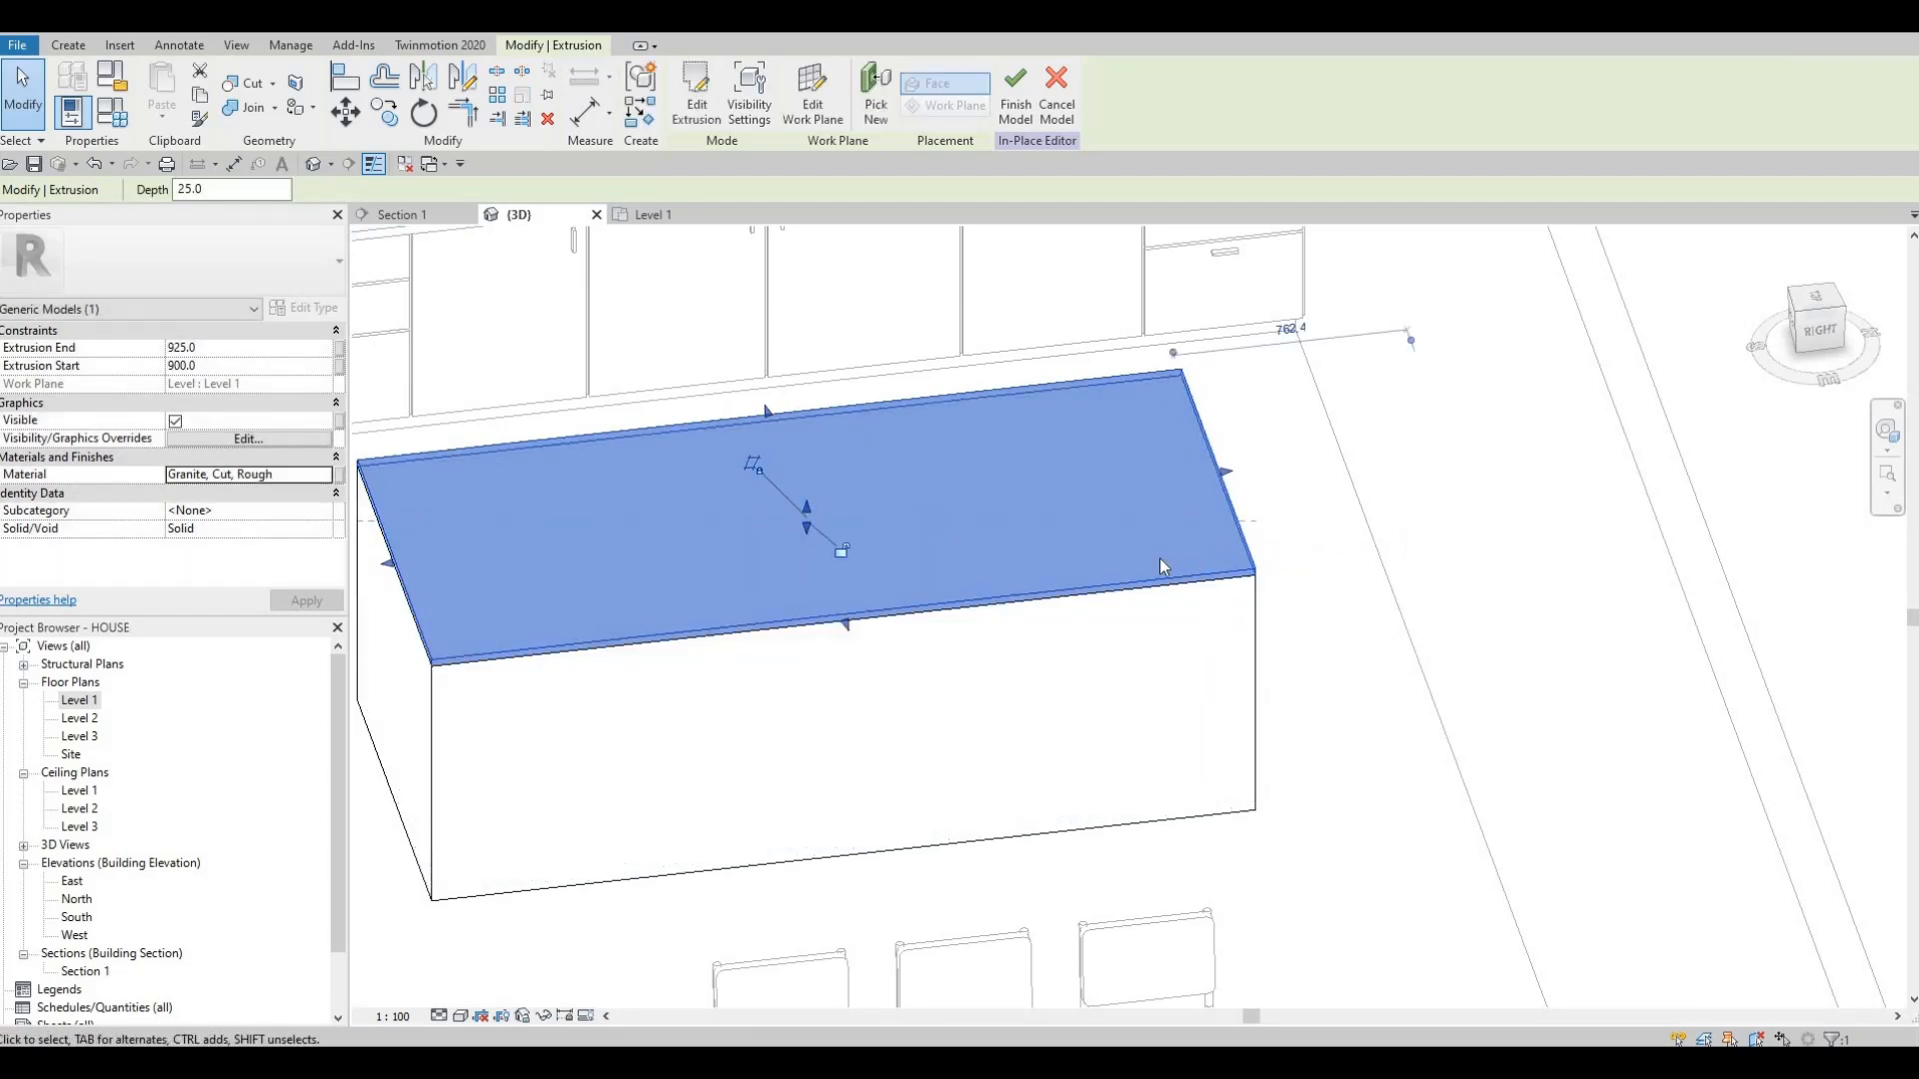
scroll(1165, 570, "up", 2)
scroll(1032, 669, "down", 5)
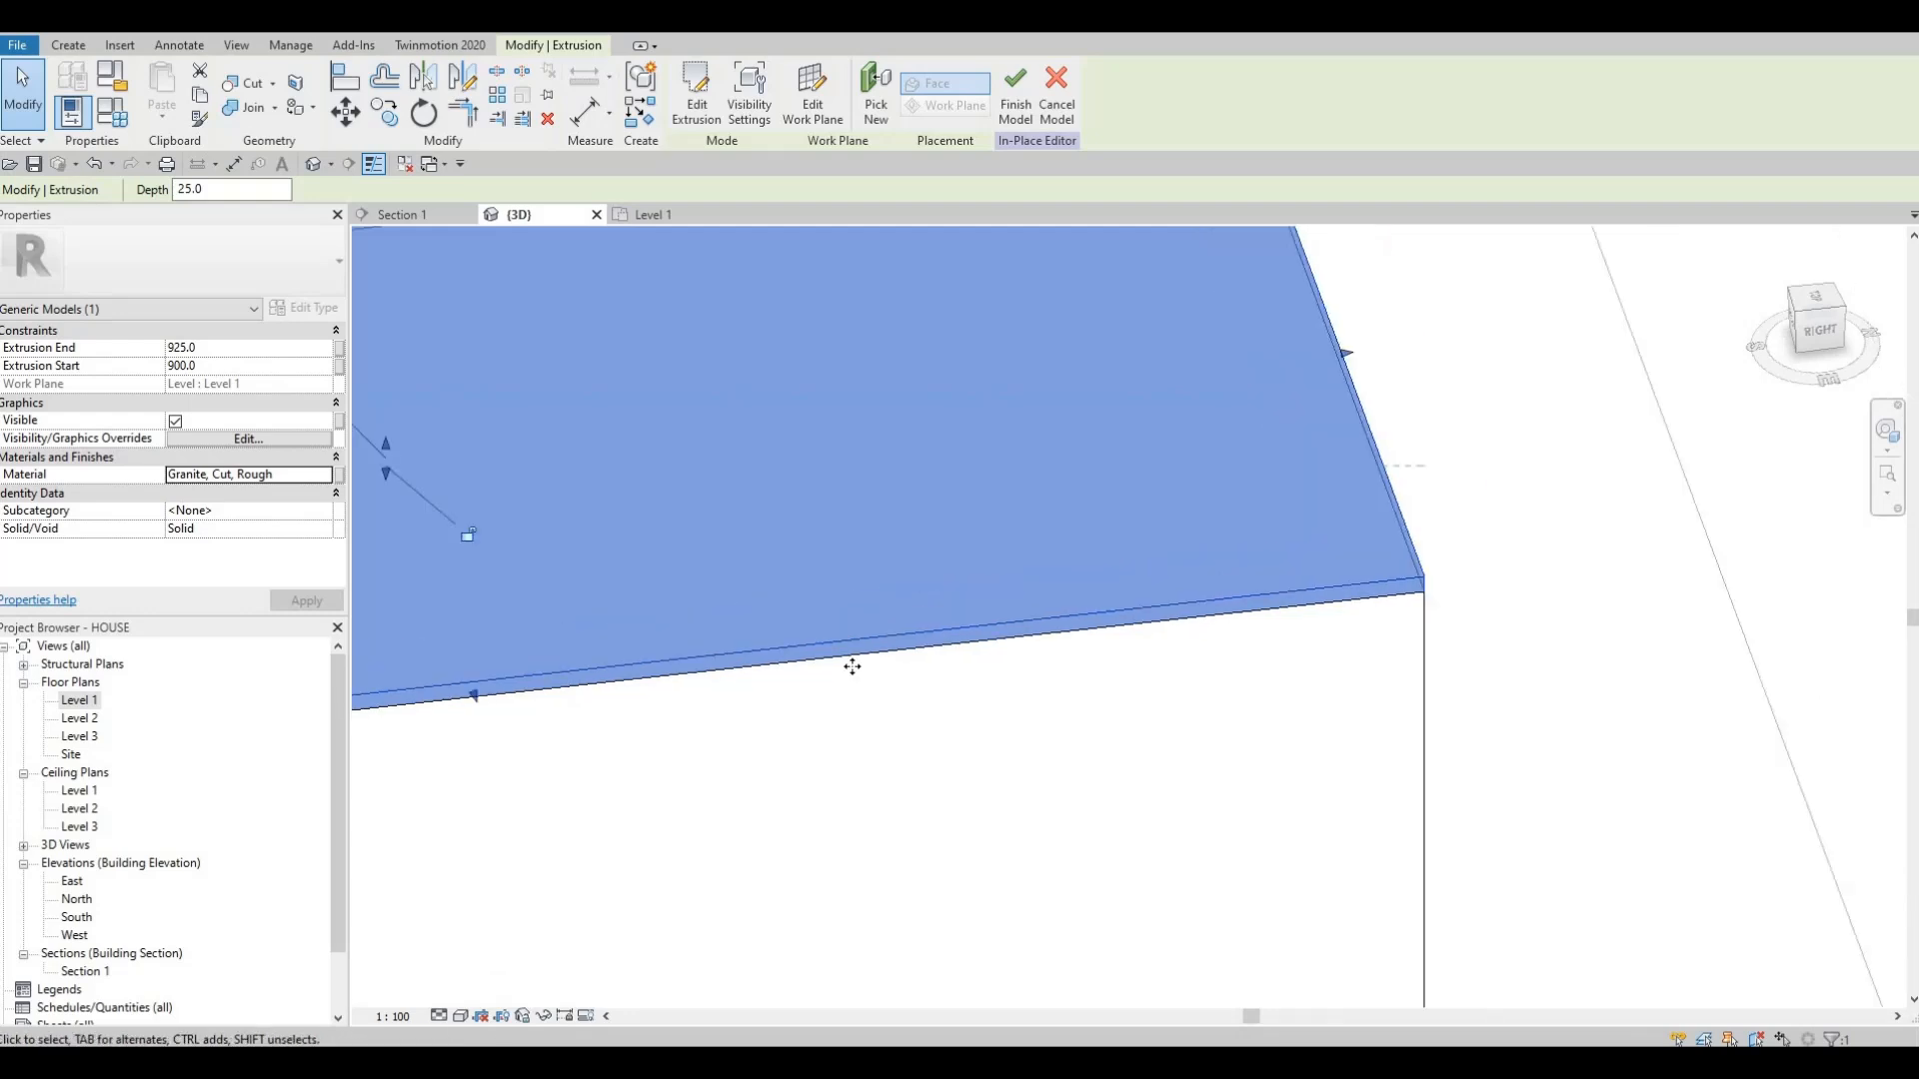
left_click(1012, 112)
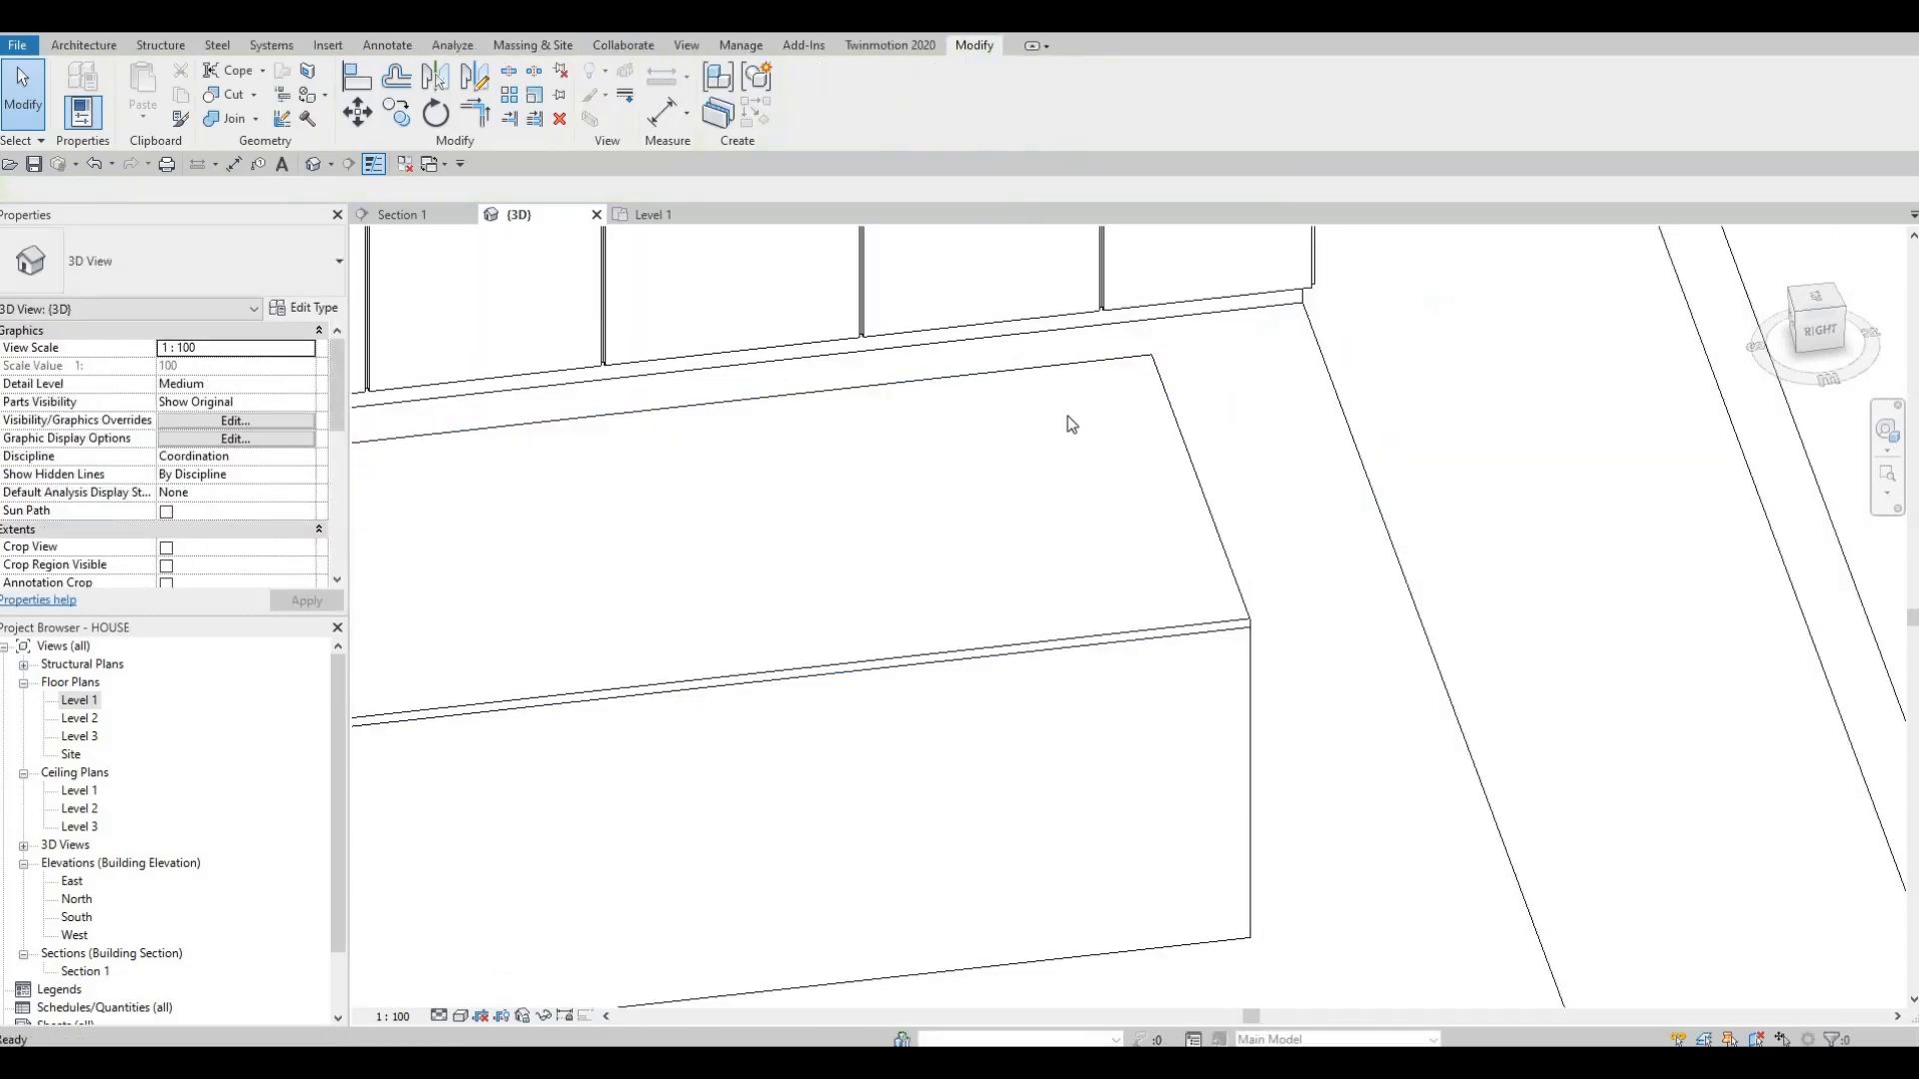
middle_click_drag(1081, 457, 1016, 507)
scroll(926, 502, "down", 2)
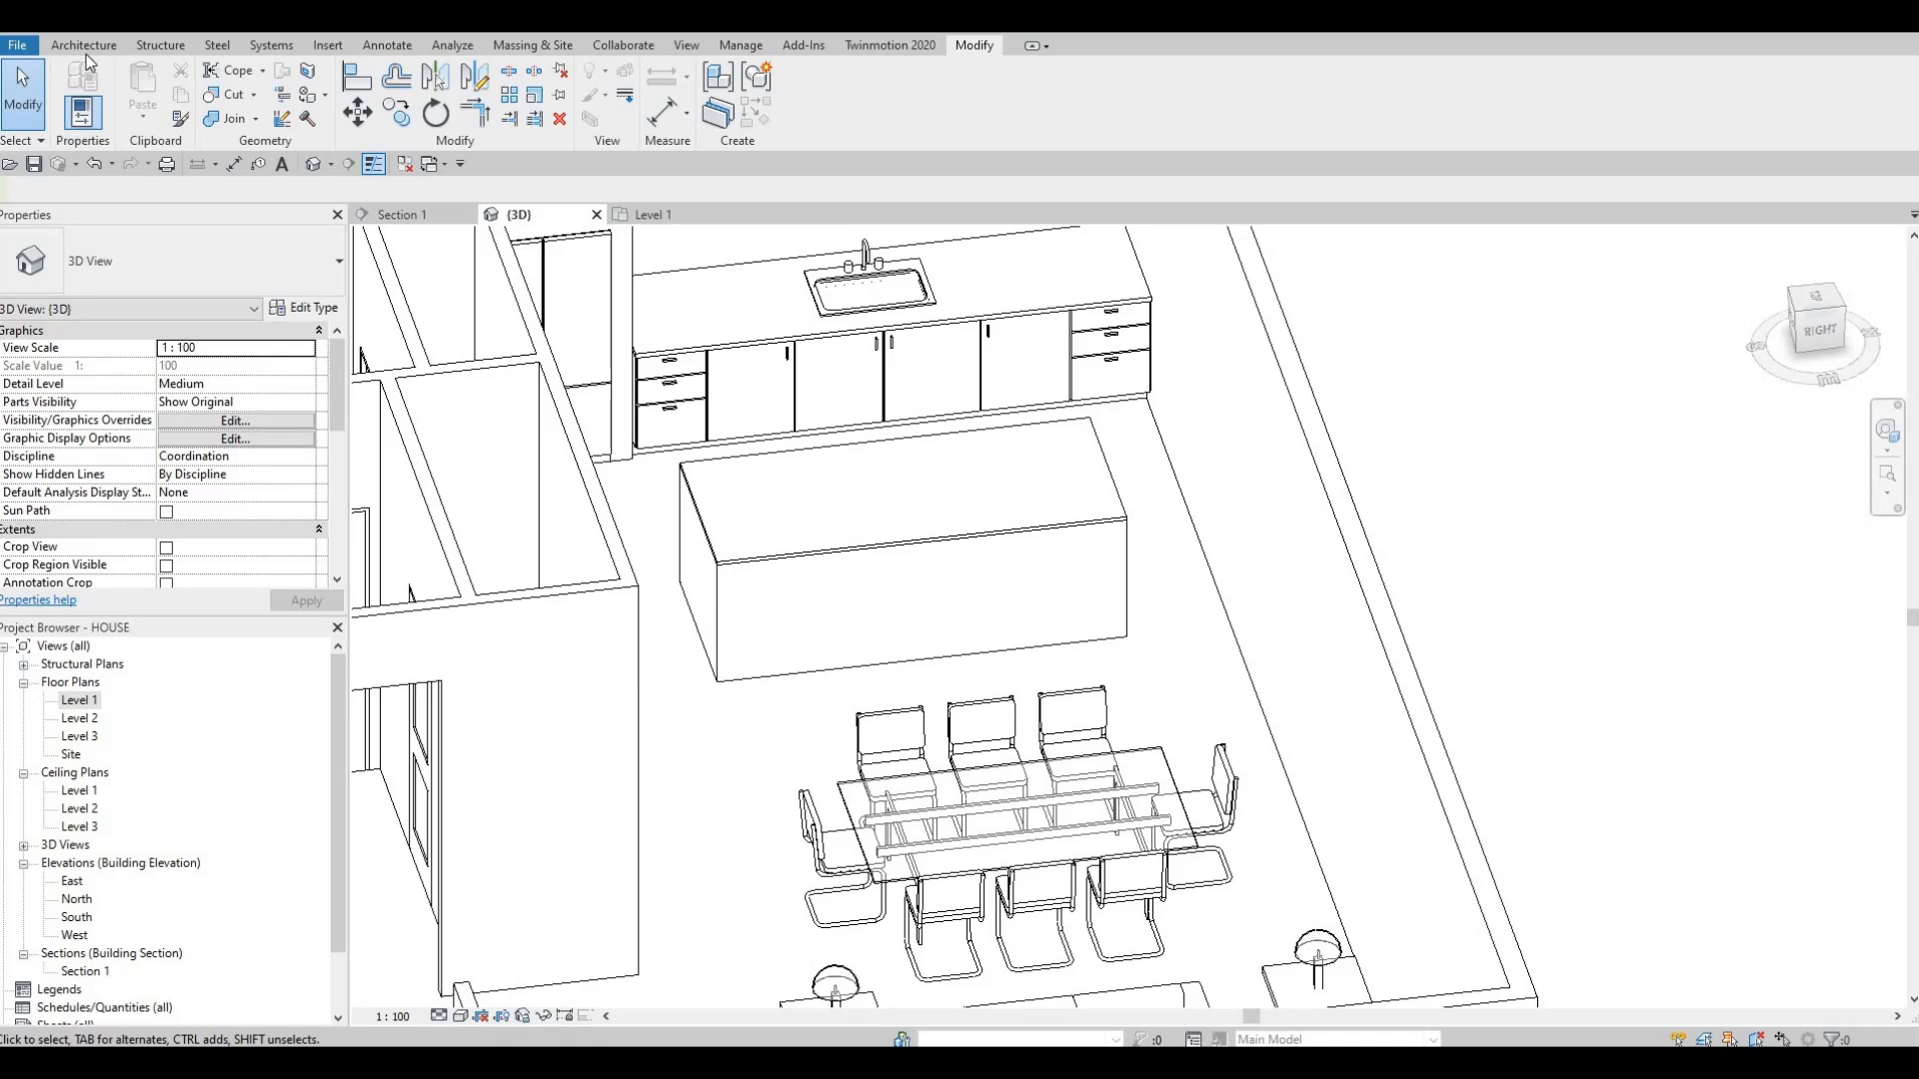
- Preview the oven, range, refrigerator, washer and cooktop families in the Mid-Range appliance folder for loading
left_click(327, 45)
left_click(835, 112)
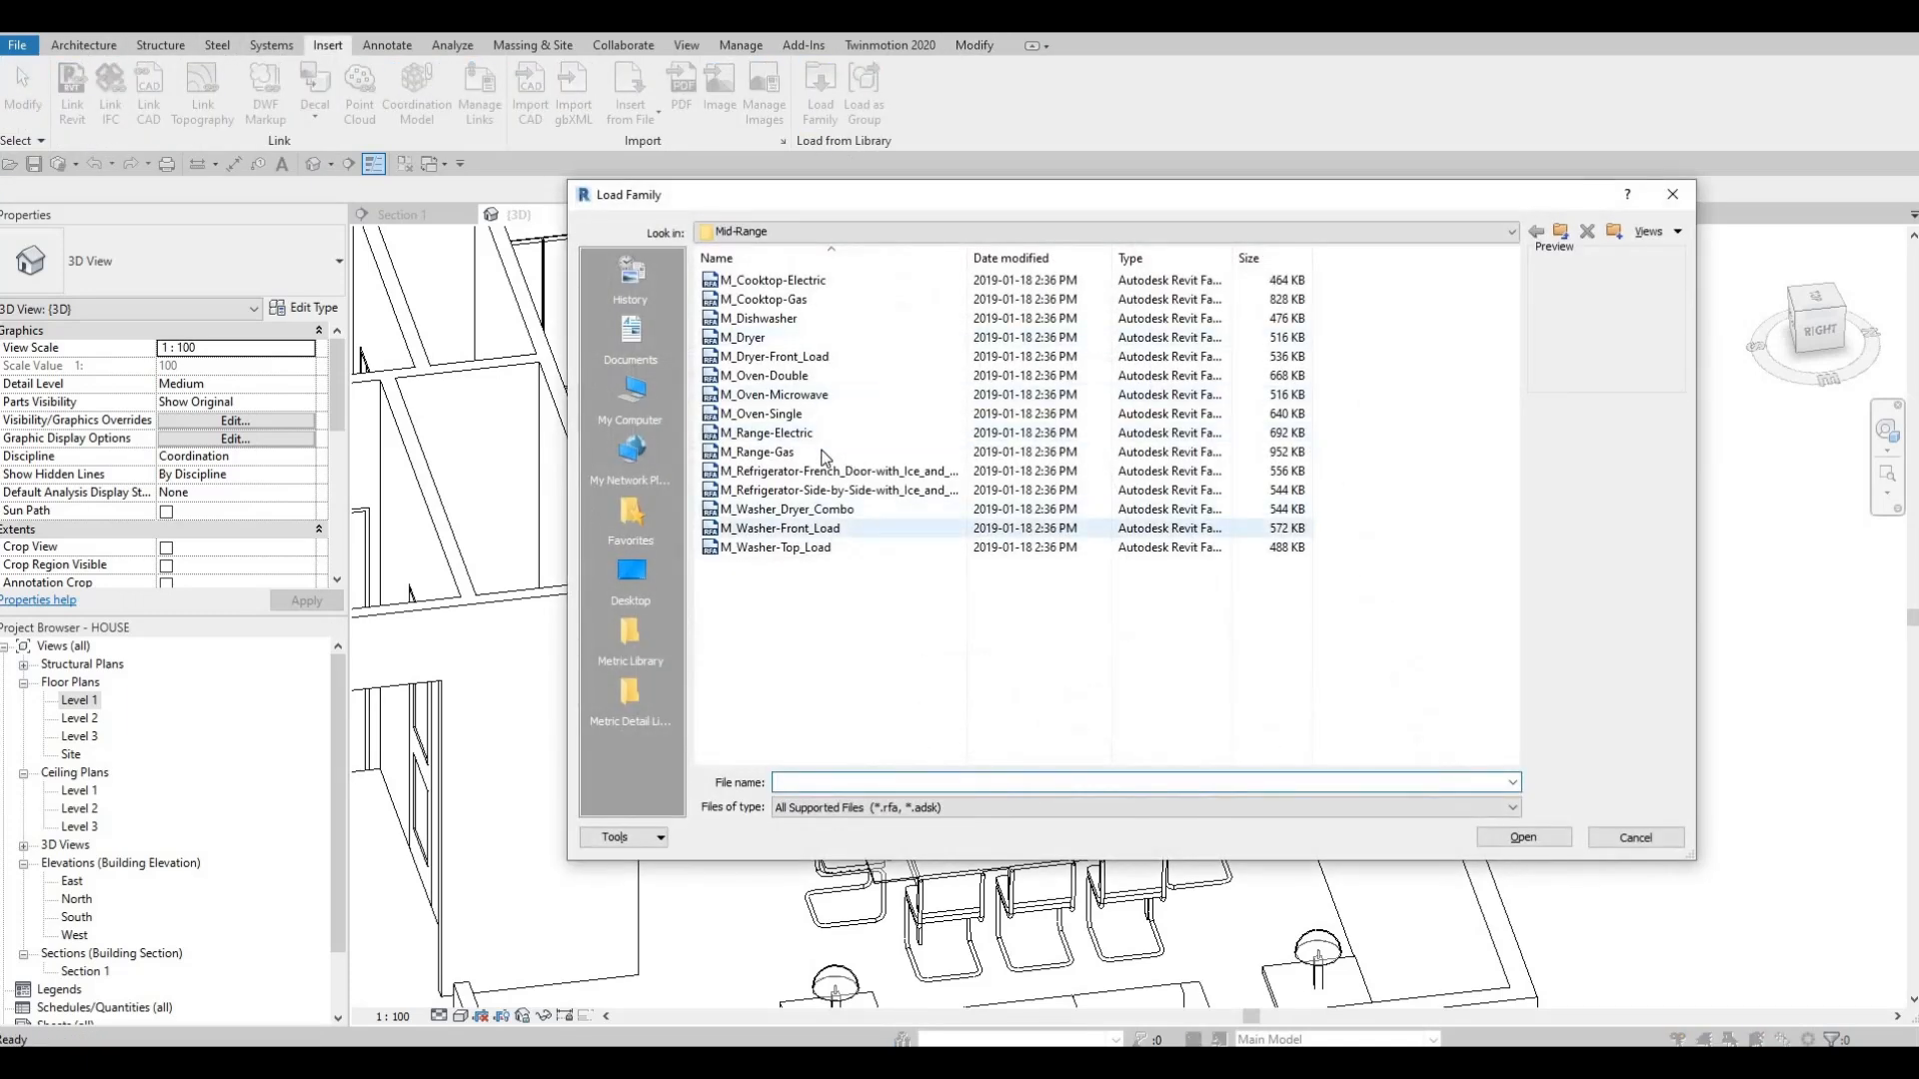
left_click(756, 434)
left_click(760, 416)
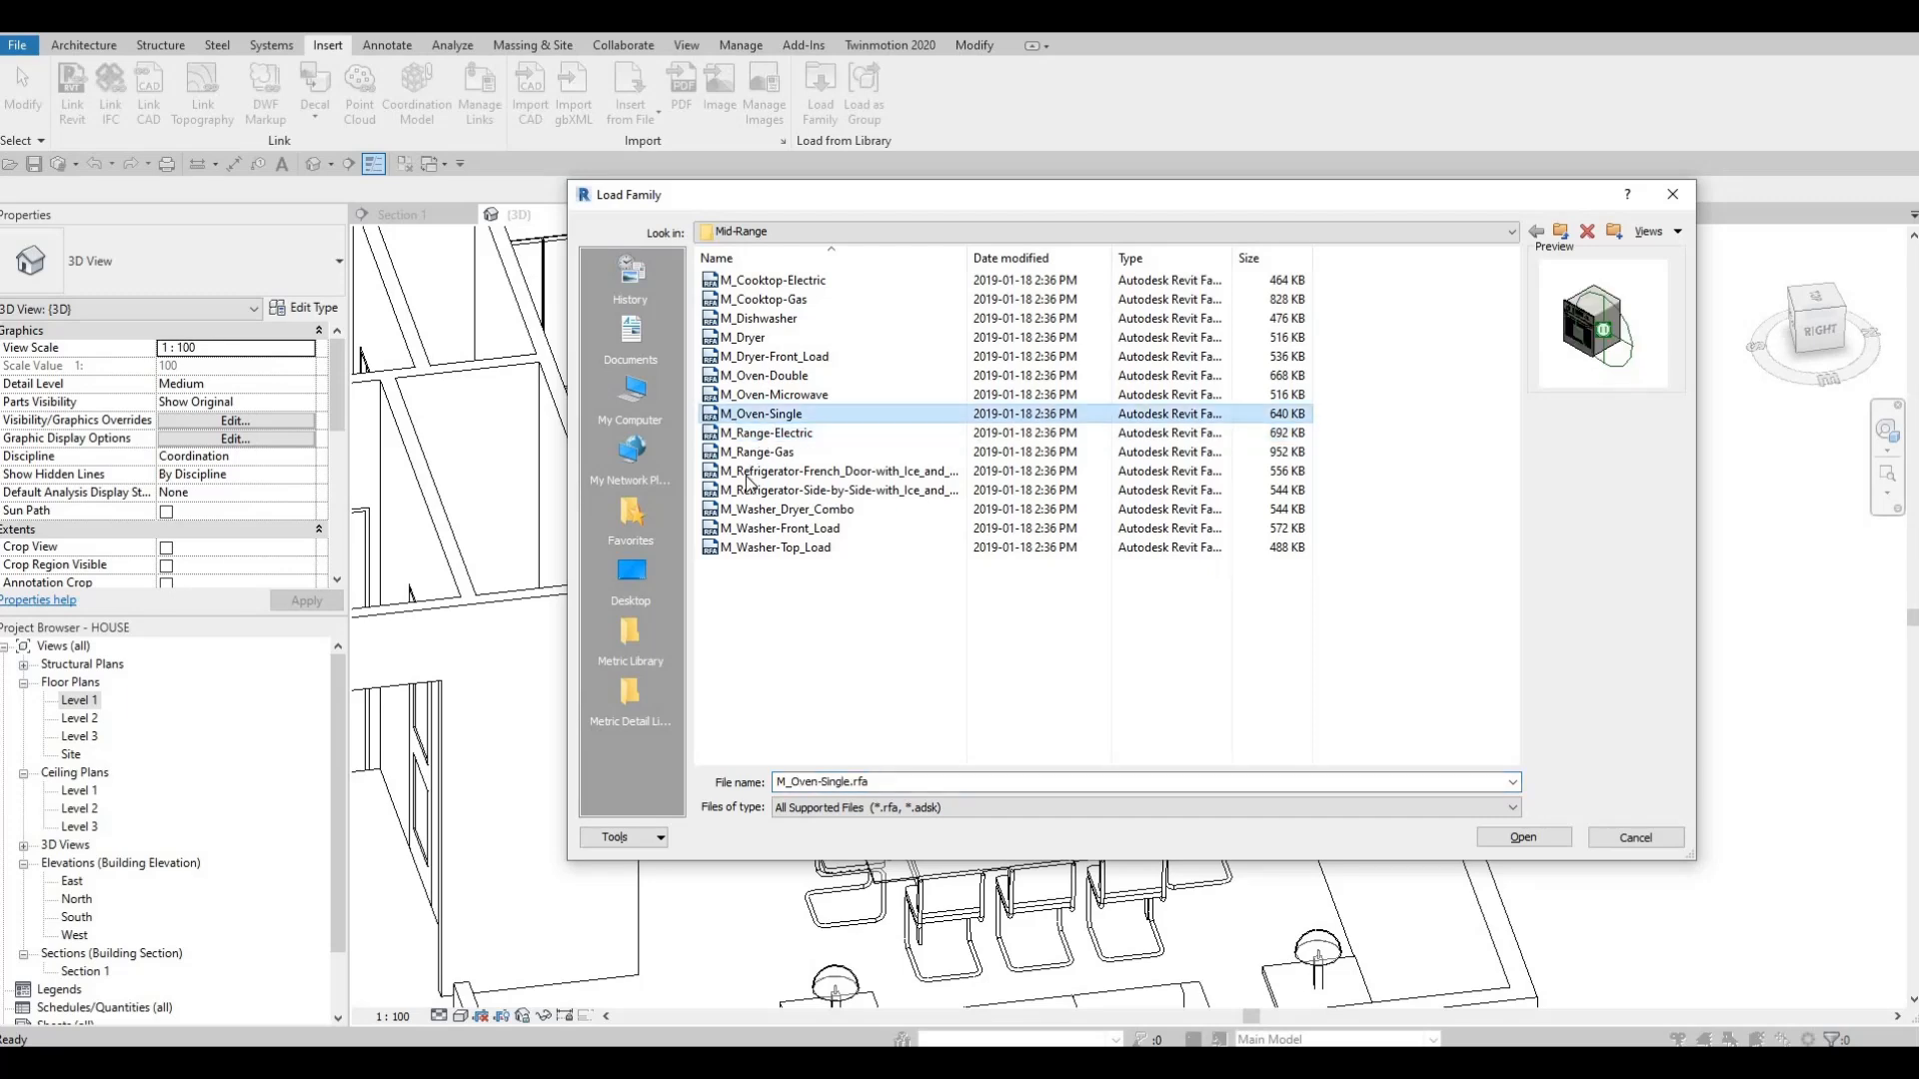
left_click(757, 435)
left_click(757, 471)
left_click(757, 527)
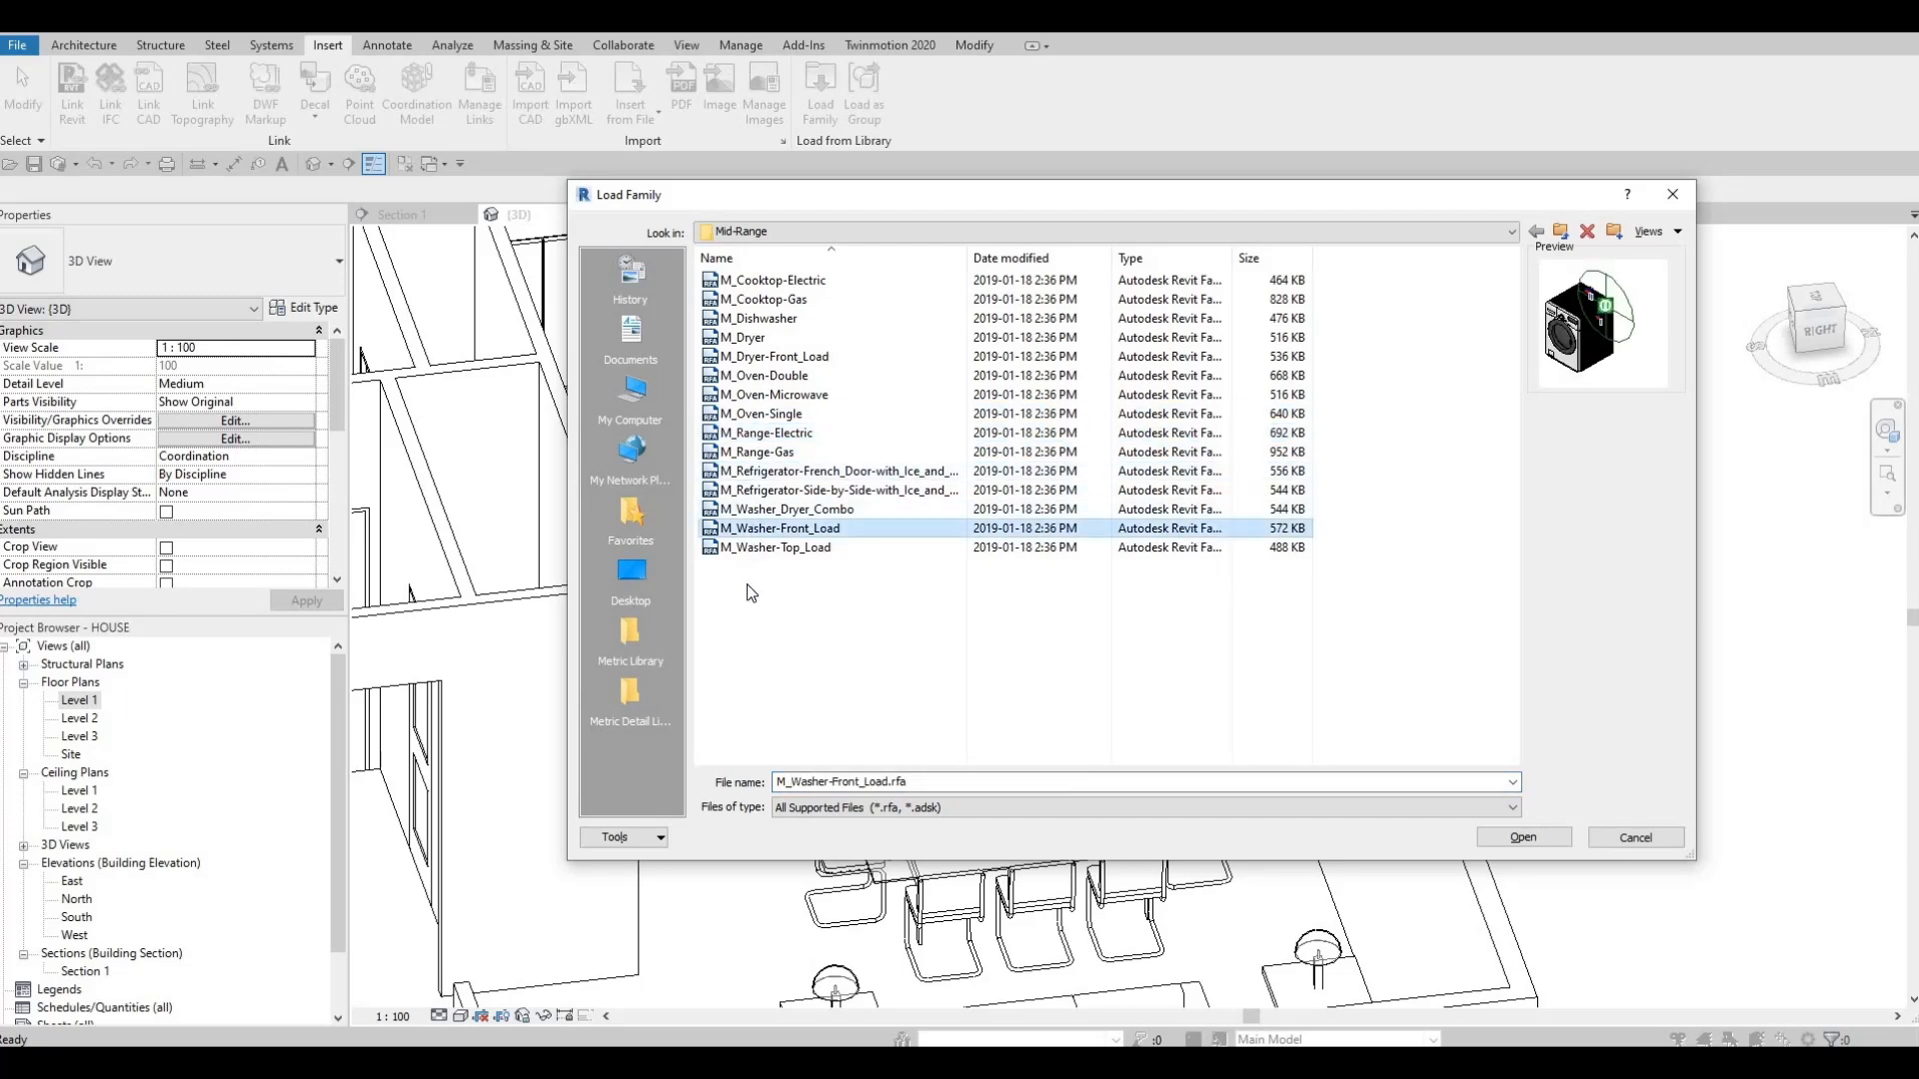
left_click(760, 543)
left_click(762, 509)
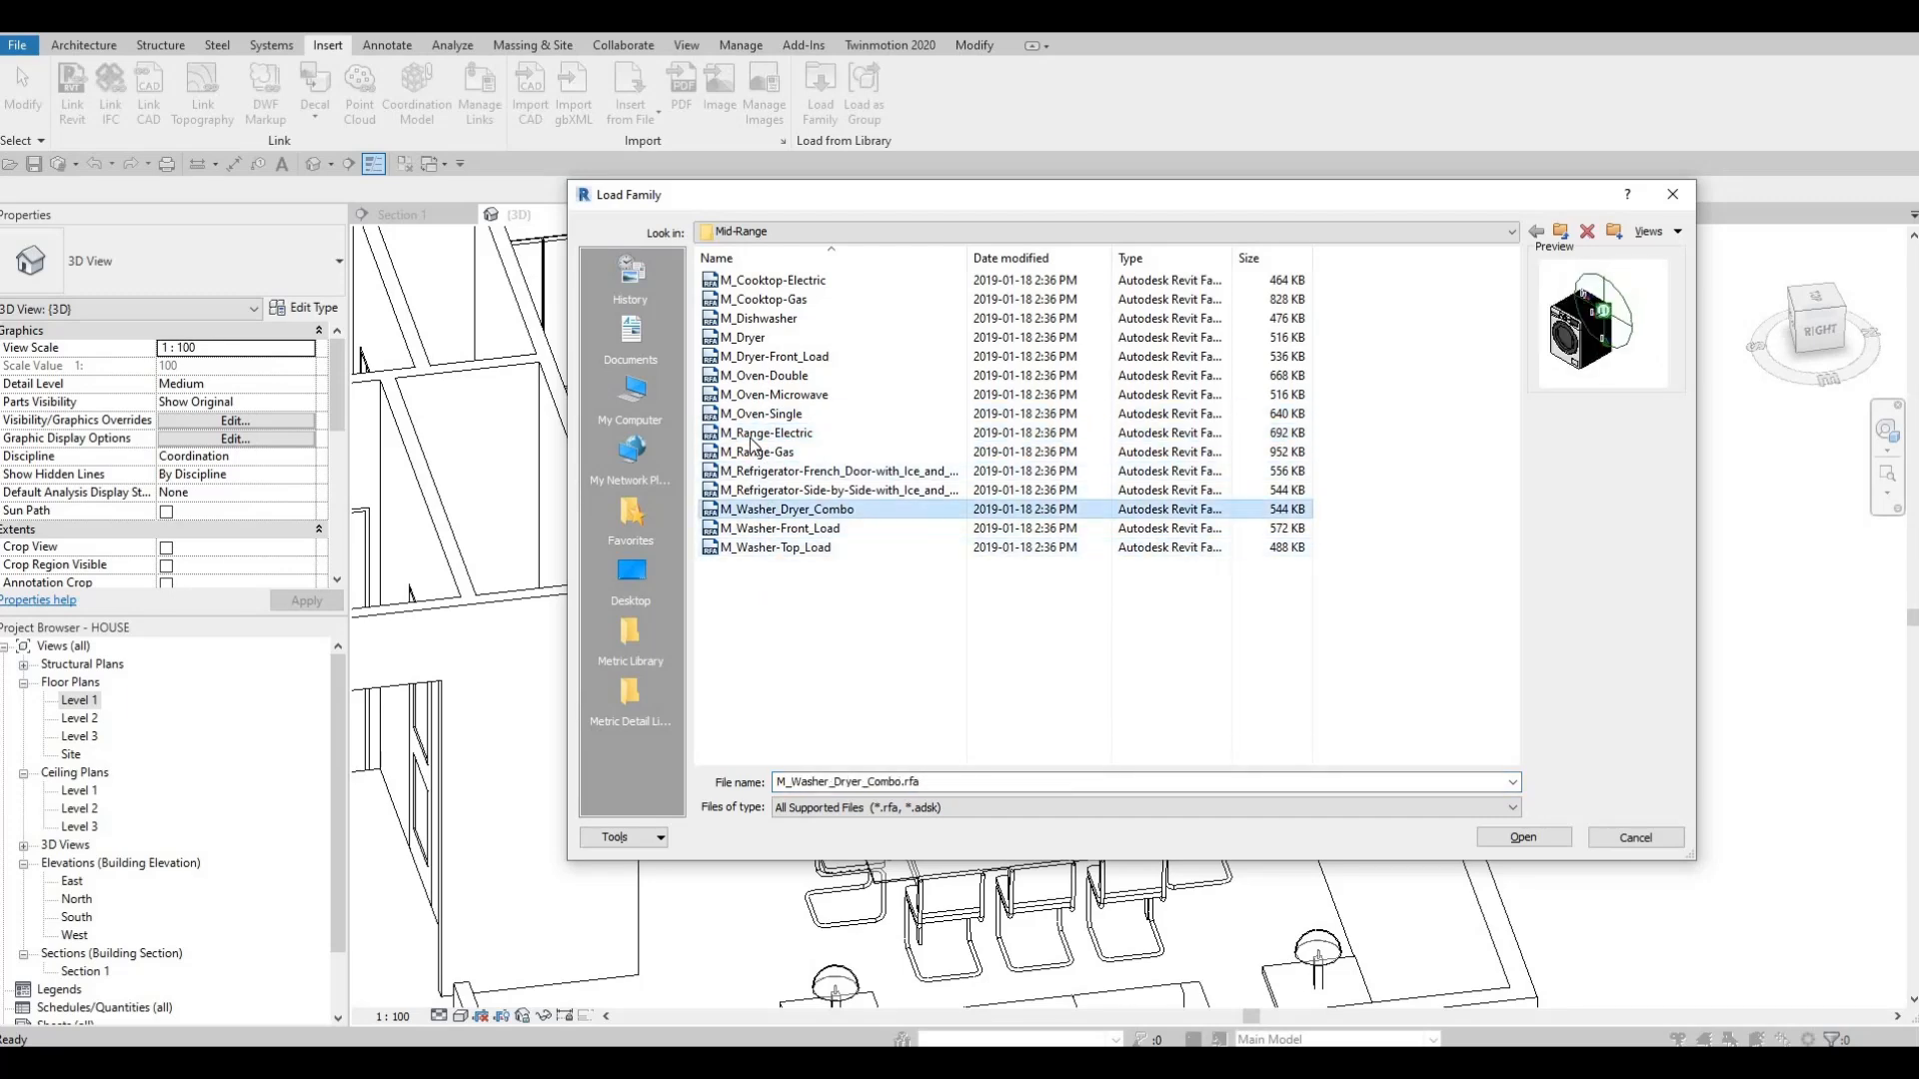
left_click(762, 490)
left_click(759, 433)
left_click(757, 395)
left_click(756, 375)
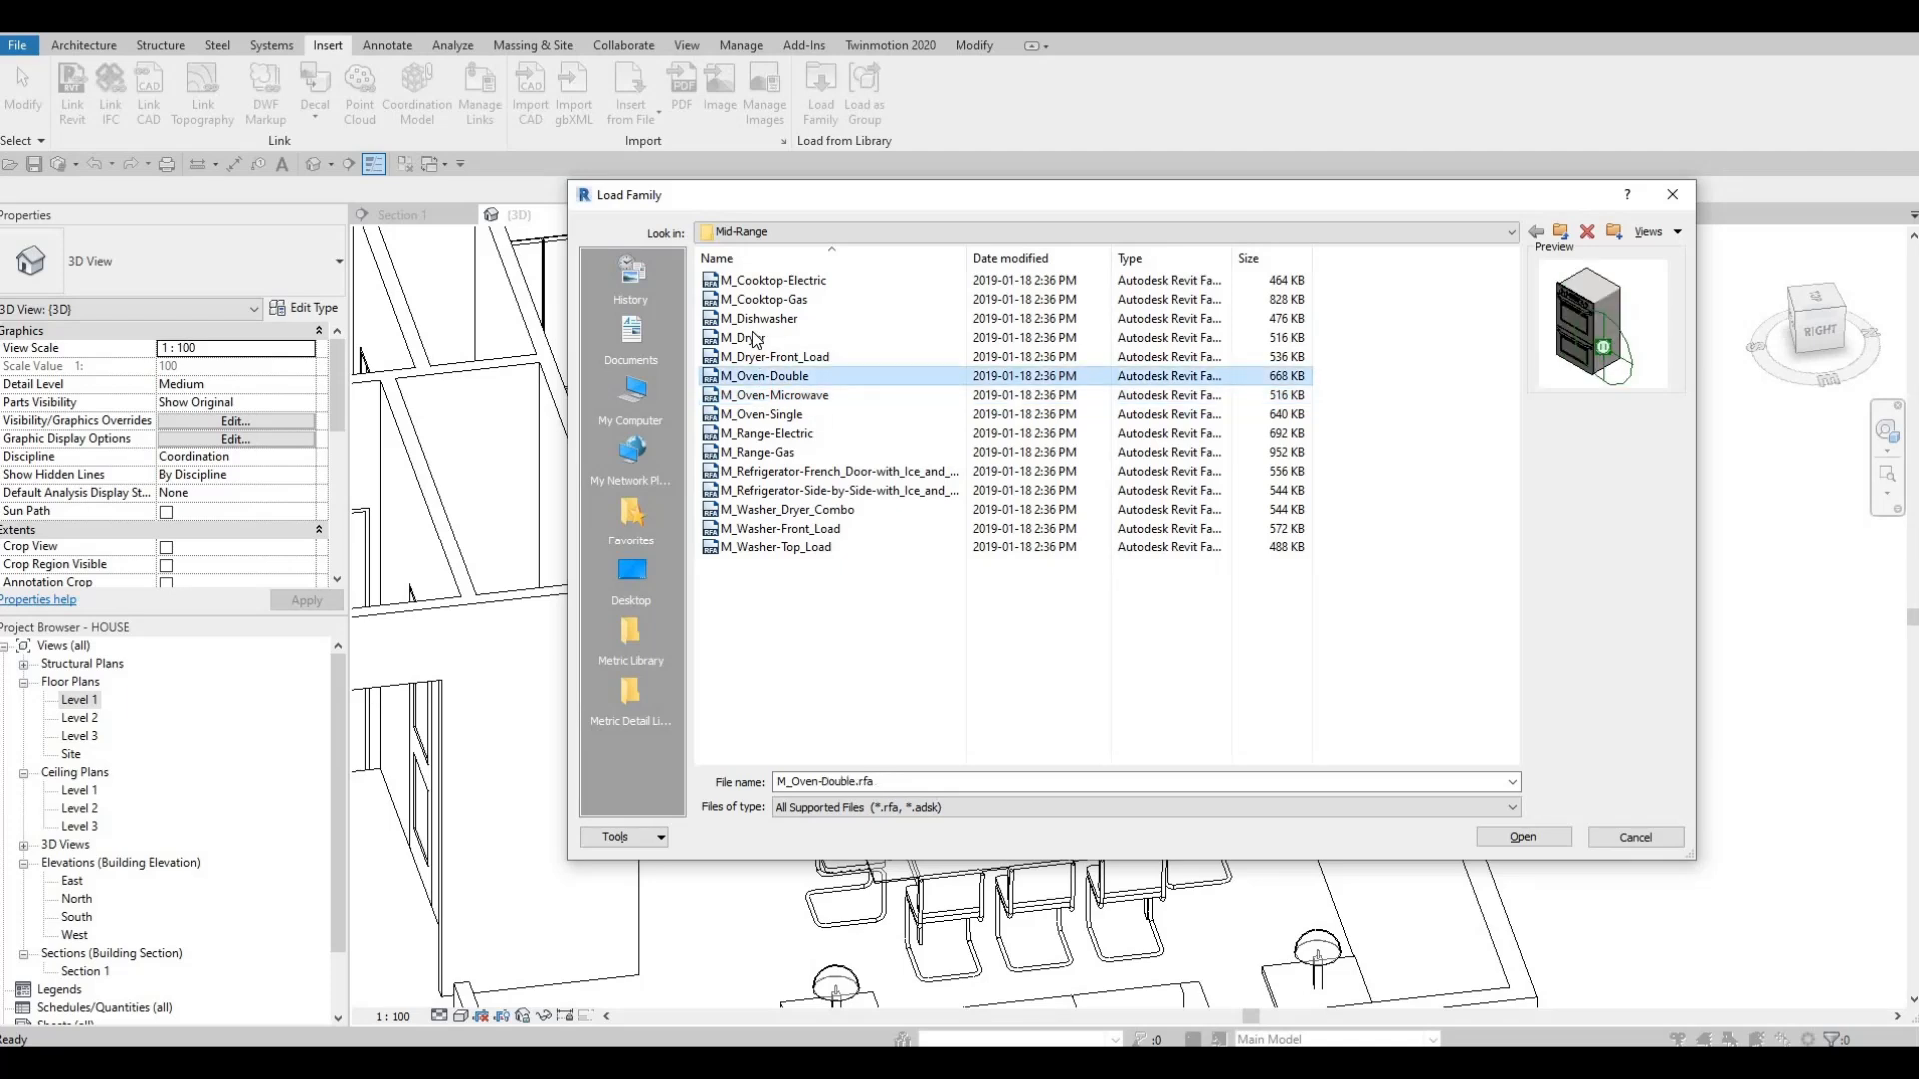
left_click(758, 338)
left_click(765, 299)
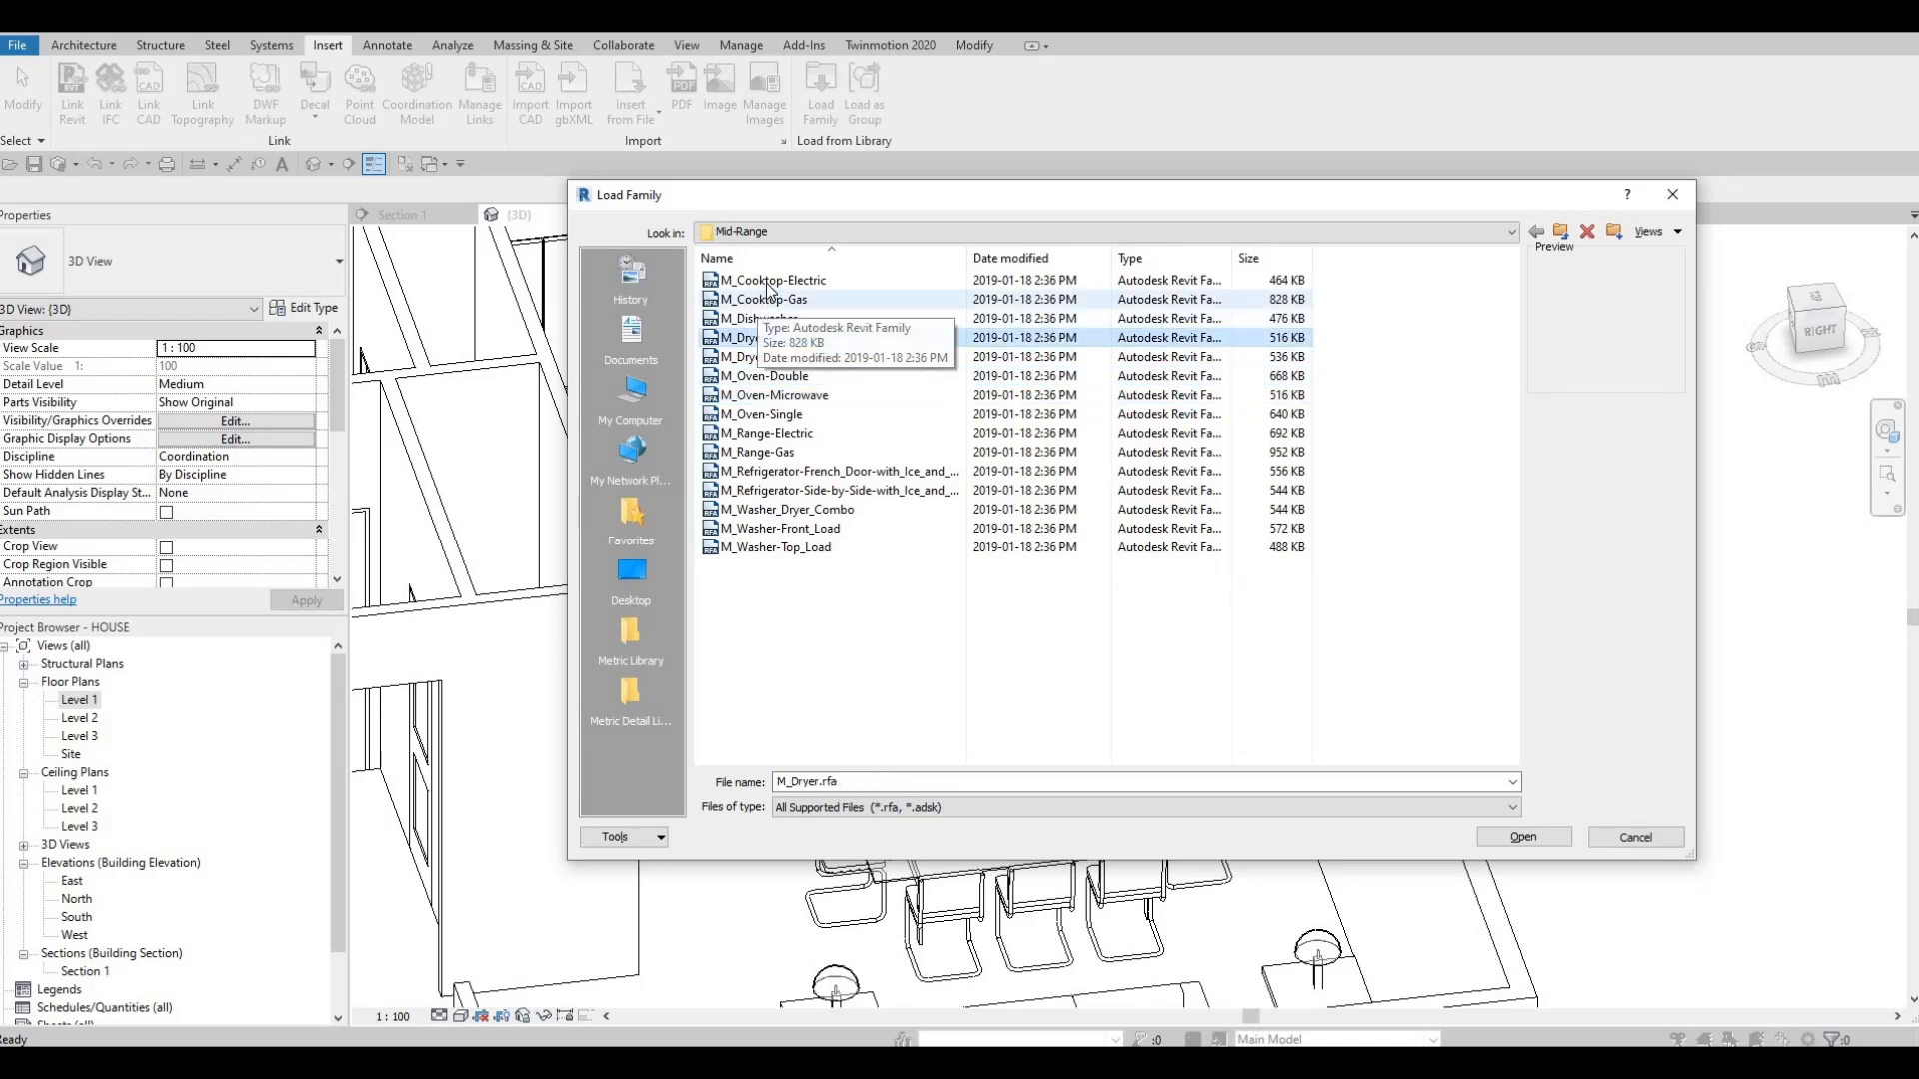
left_click(762, 282)
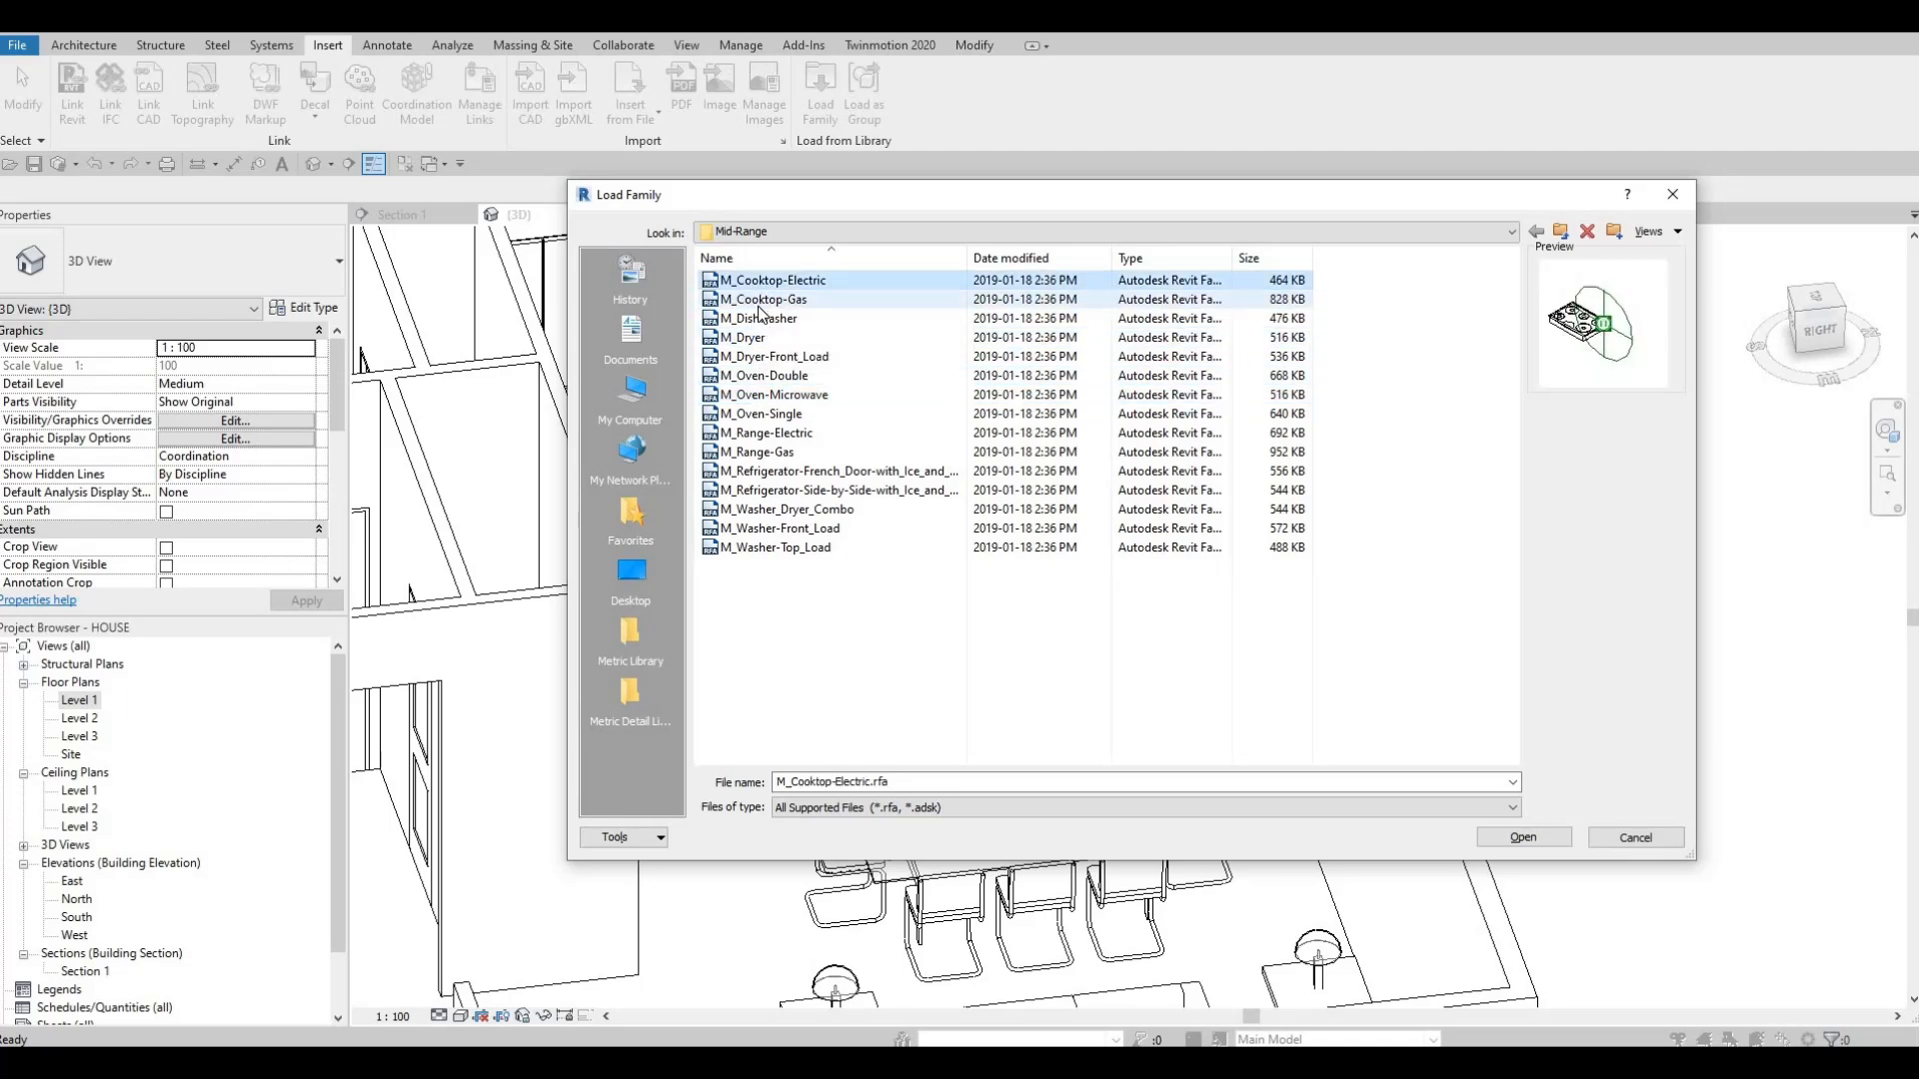
left_click(764, 299)
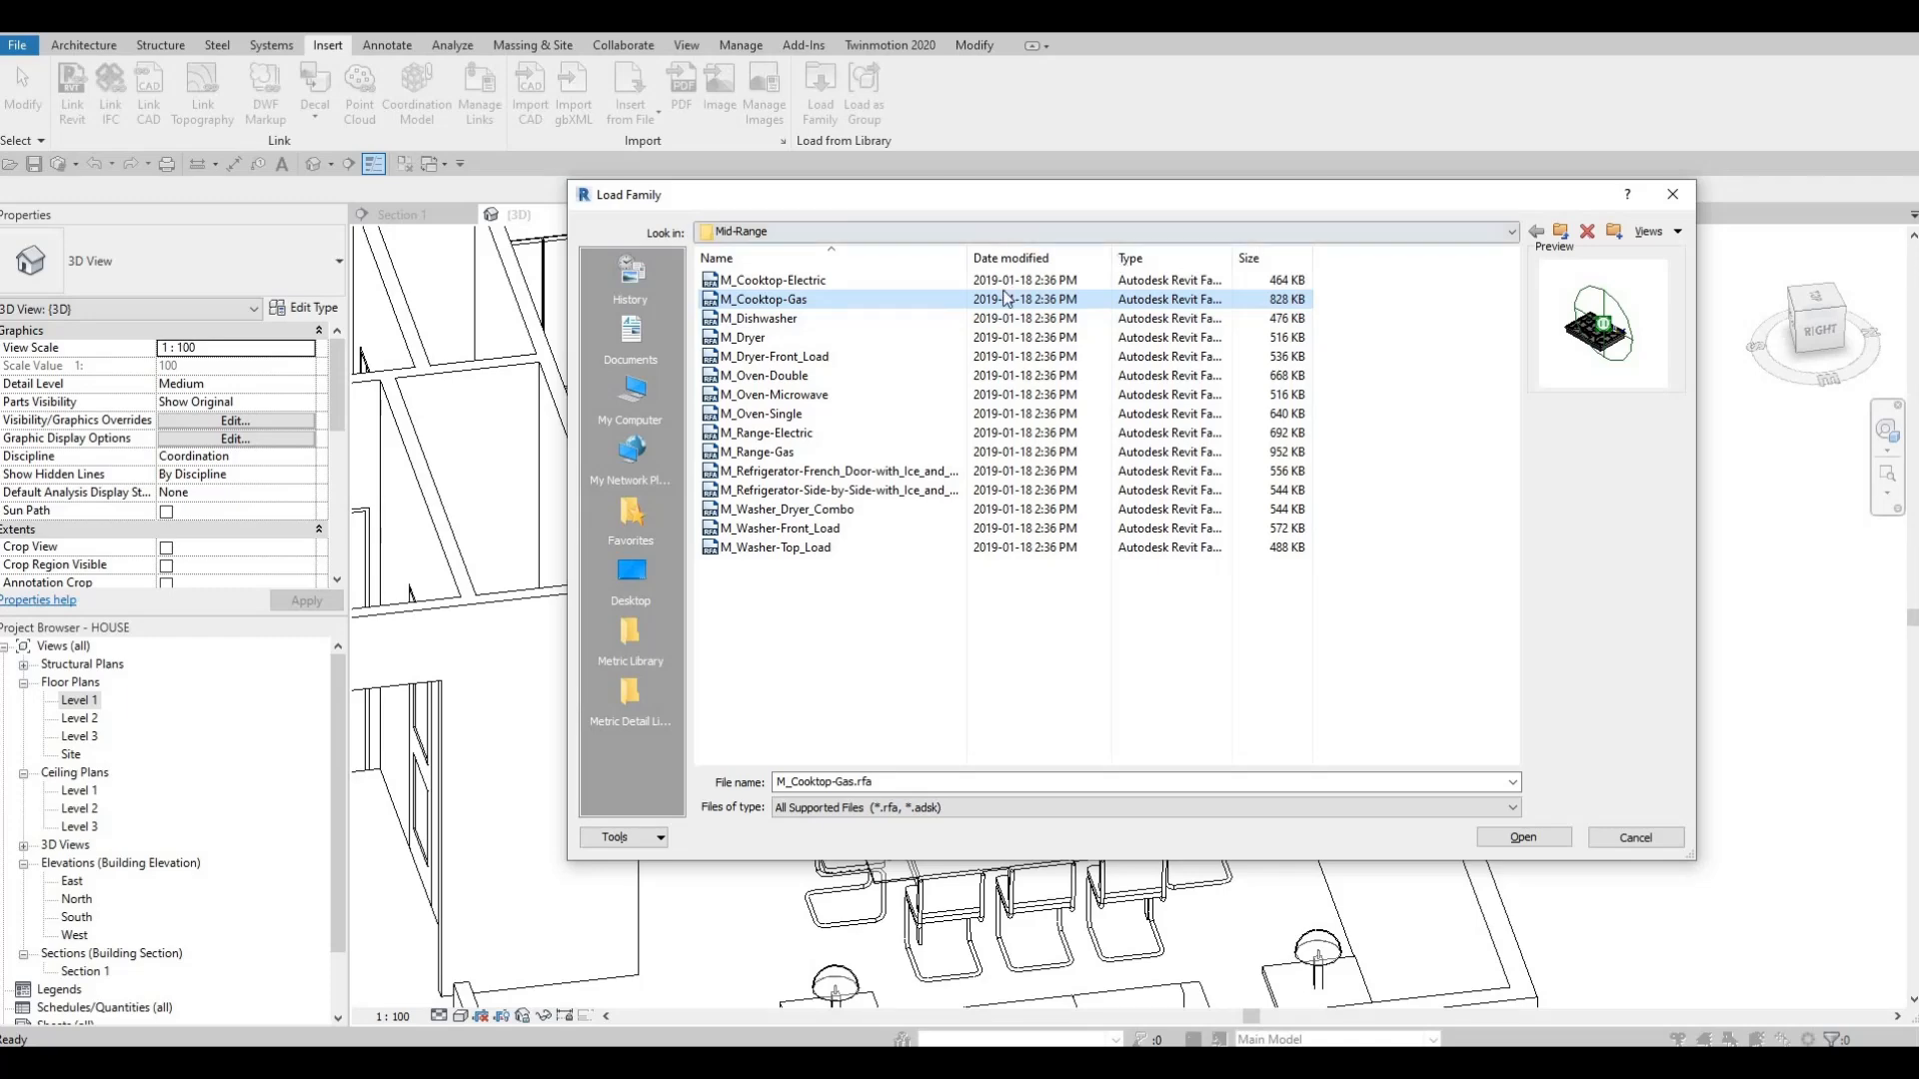
- Browse the High-End domestic appliance families and load M_Rangetop-900mm into the project
left_click(1000, 231)
left_click(843, 283)
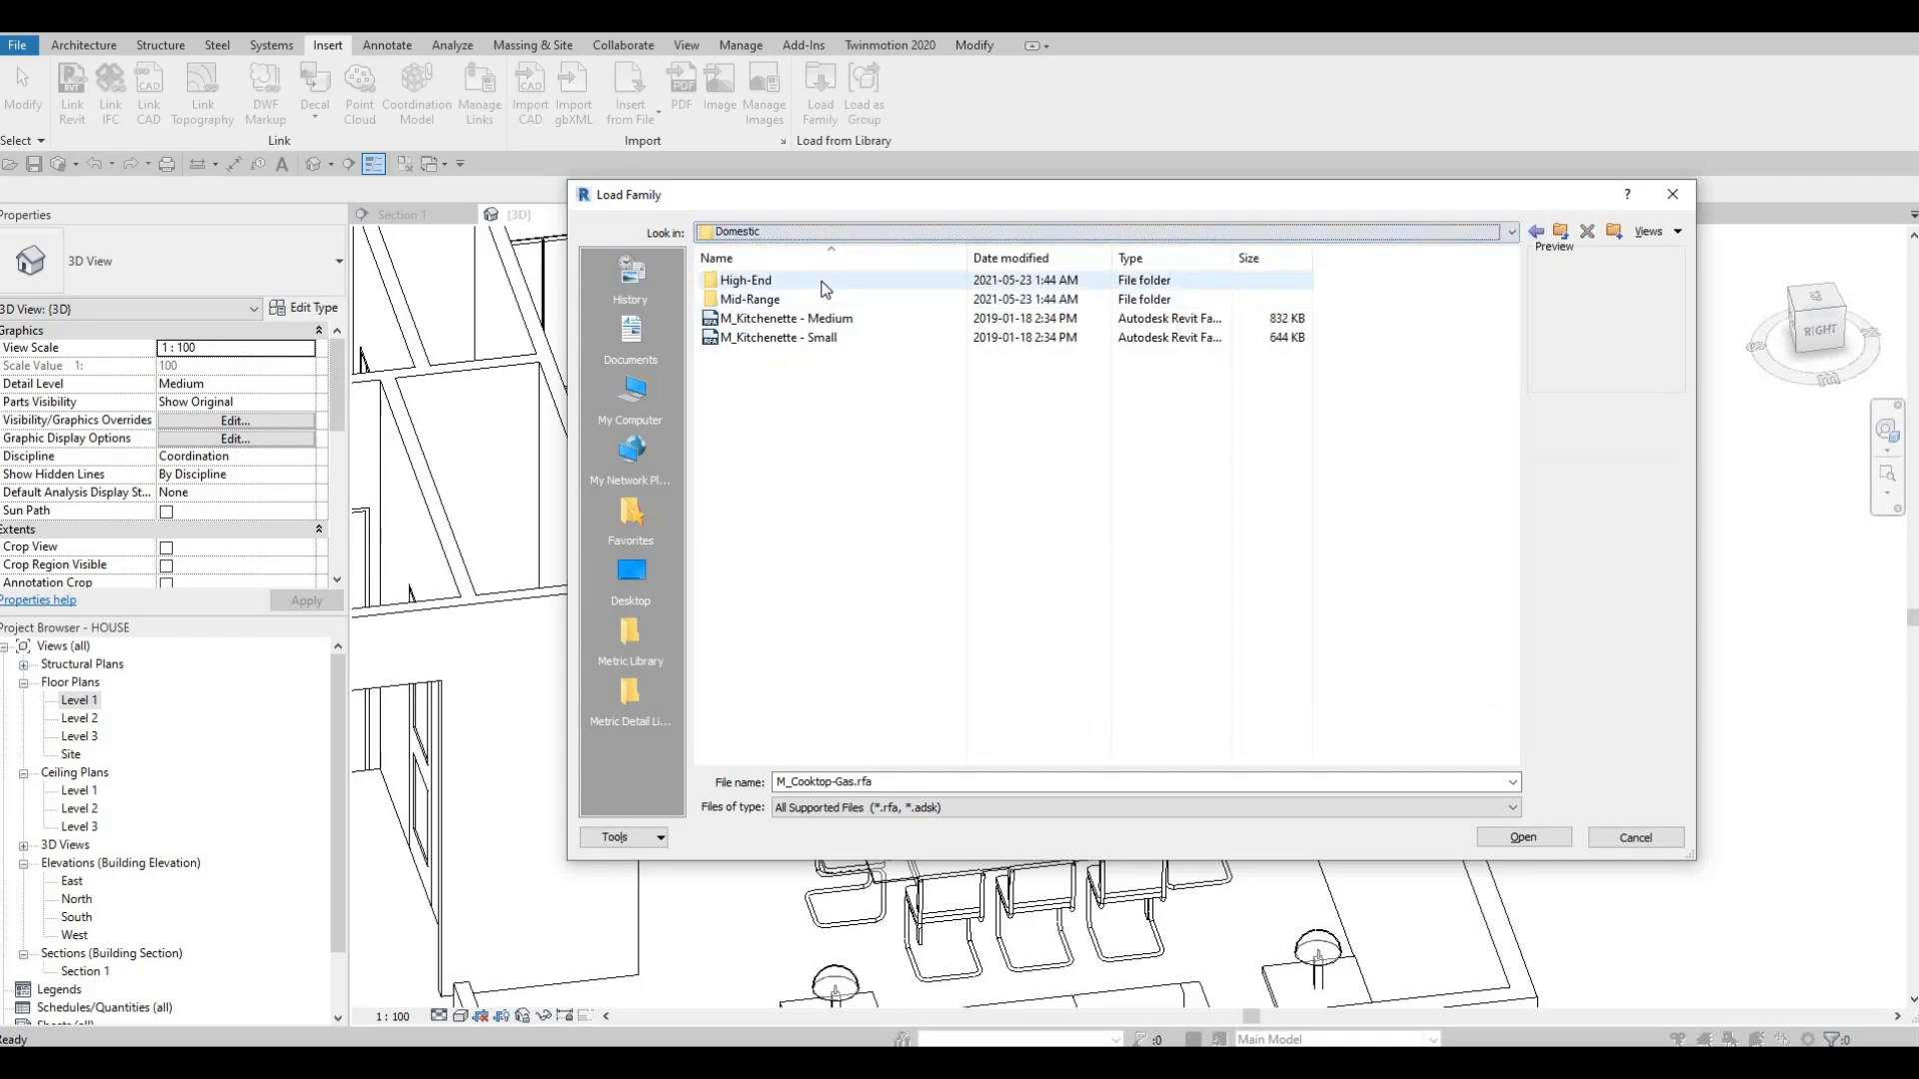
double_click(824, 284)
left_click(798, 587)
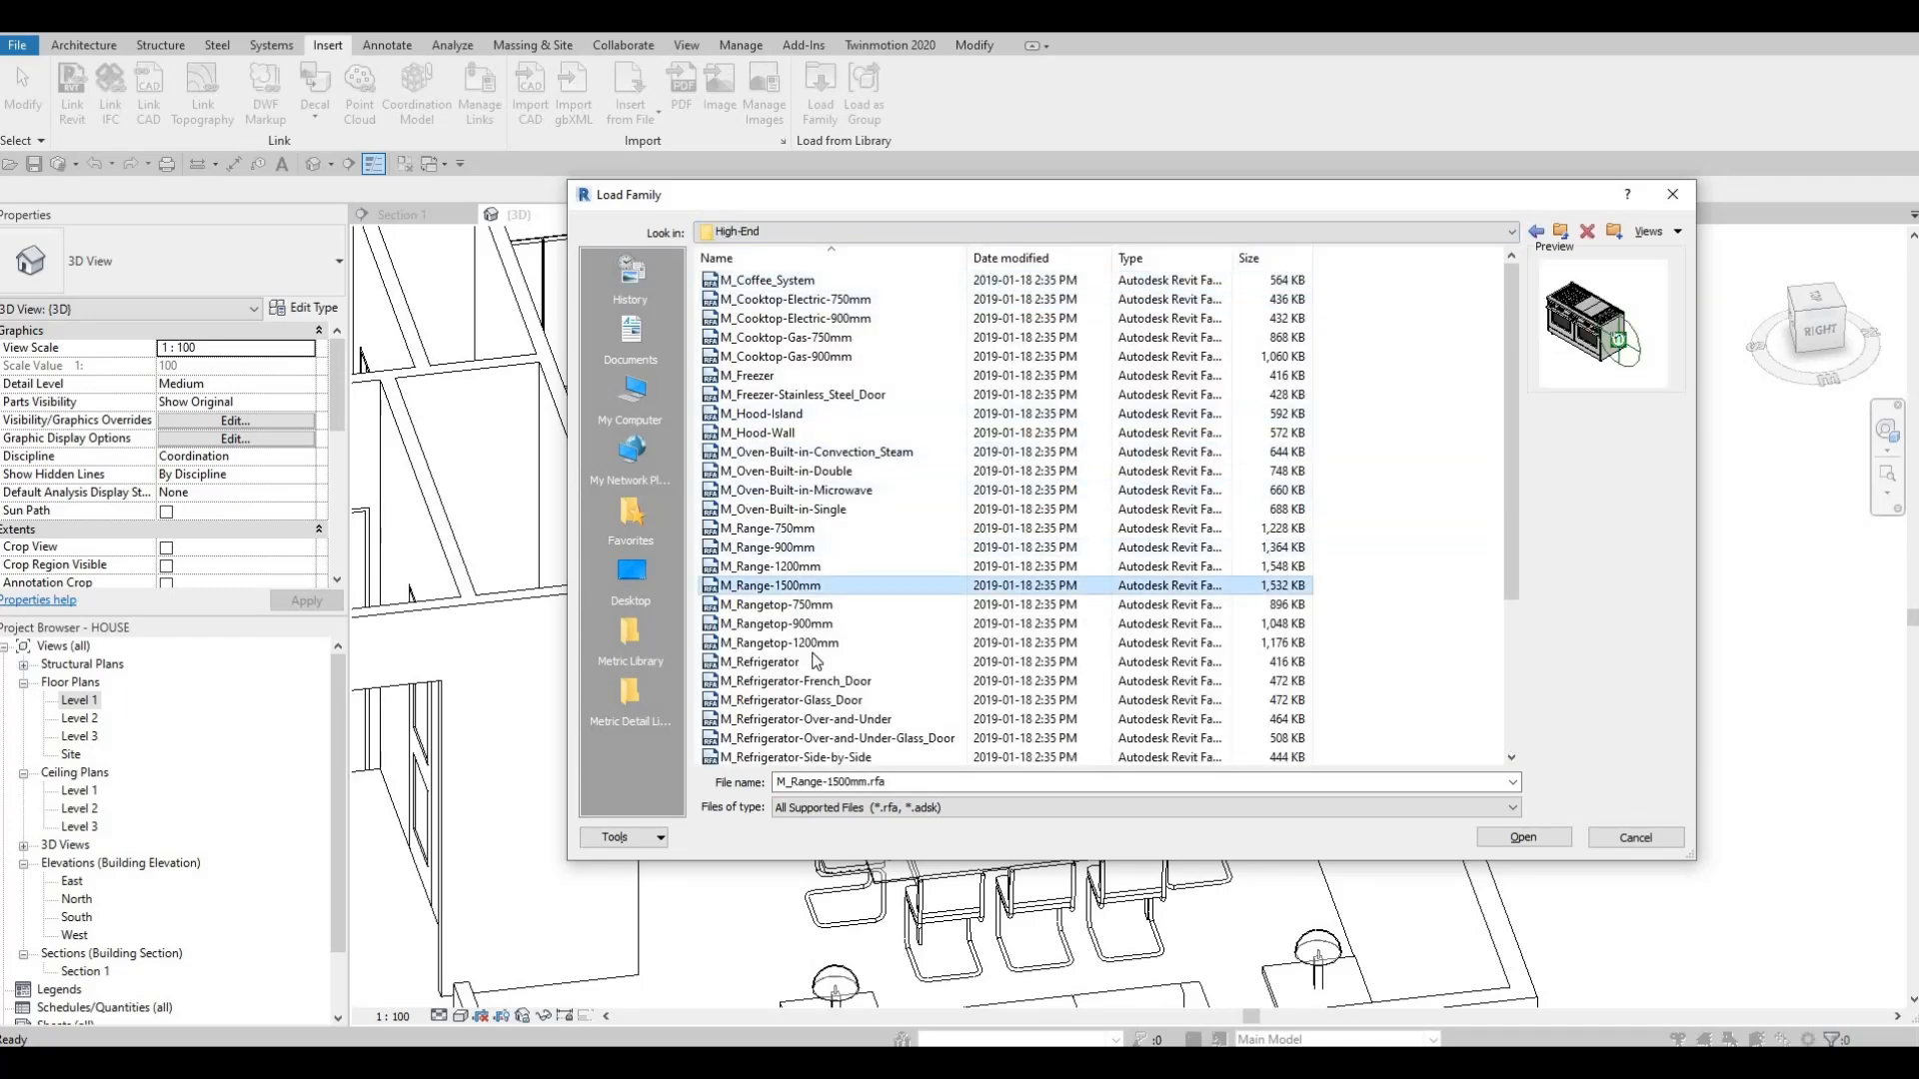
scroll(800, 600, "down", 4)
left_click(779, 734)
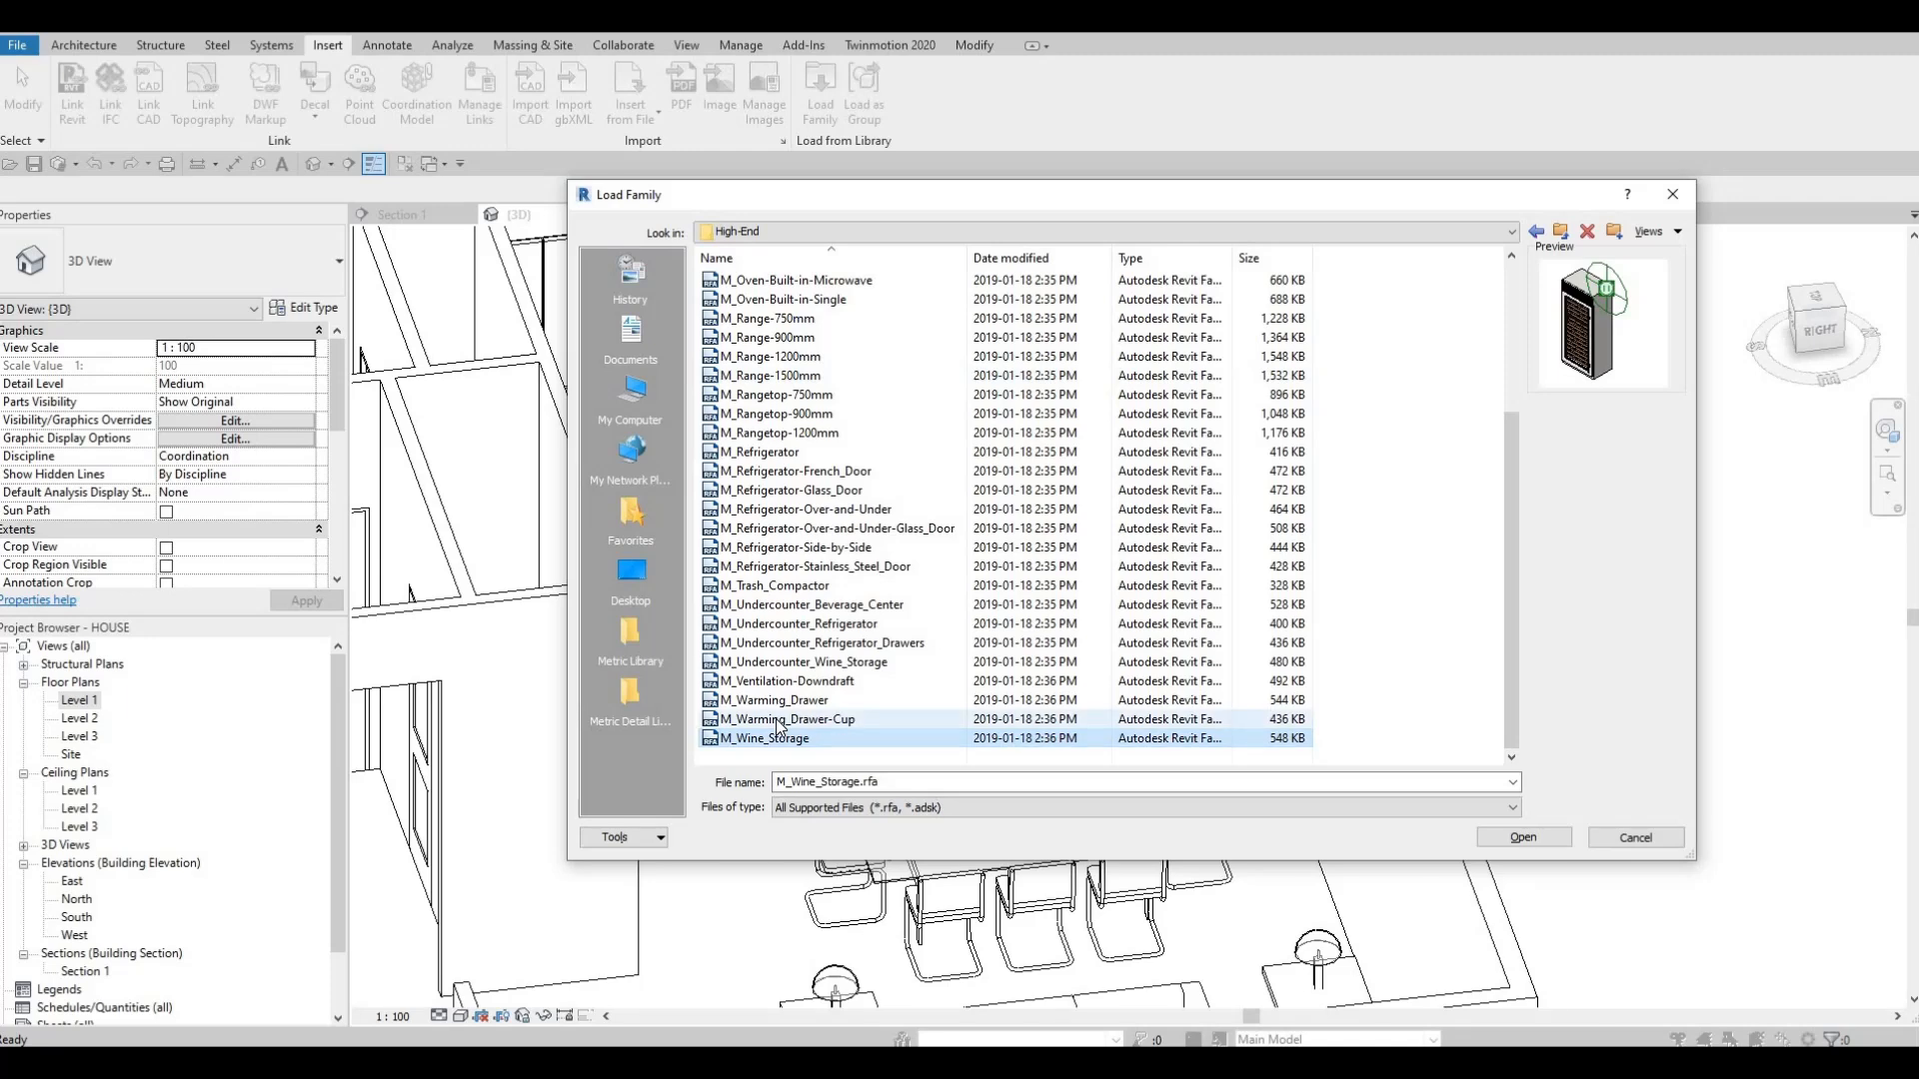
key("Up")
key("Up")
key("Up")
key("Up")
key("Up")
key("Up")
key("Up")
key("Up")
key("Up")
key("Up")
key("Up")
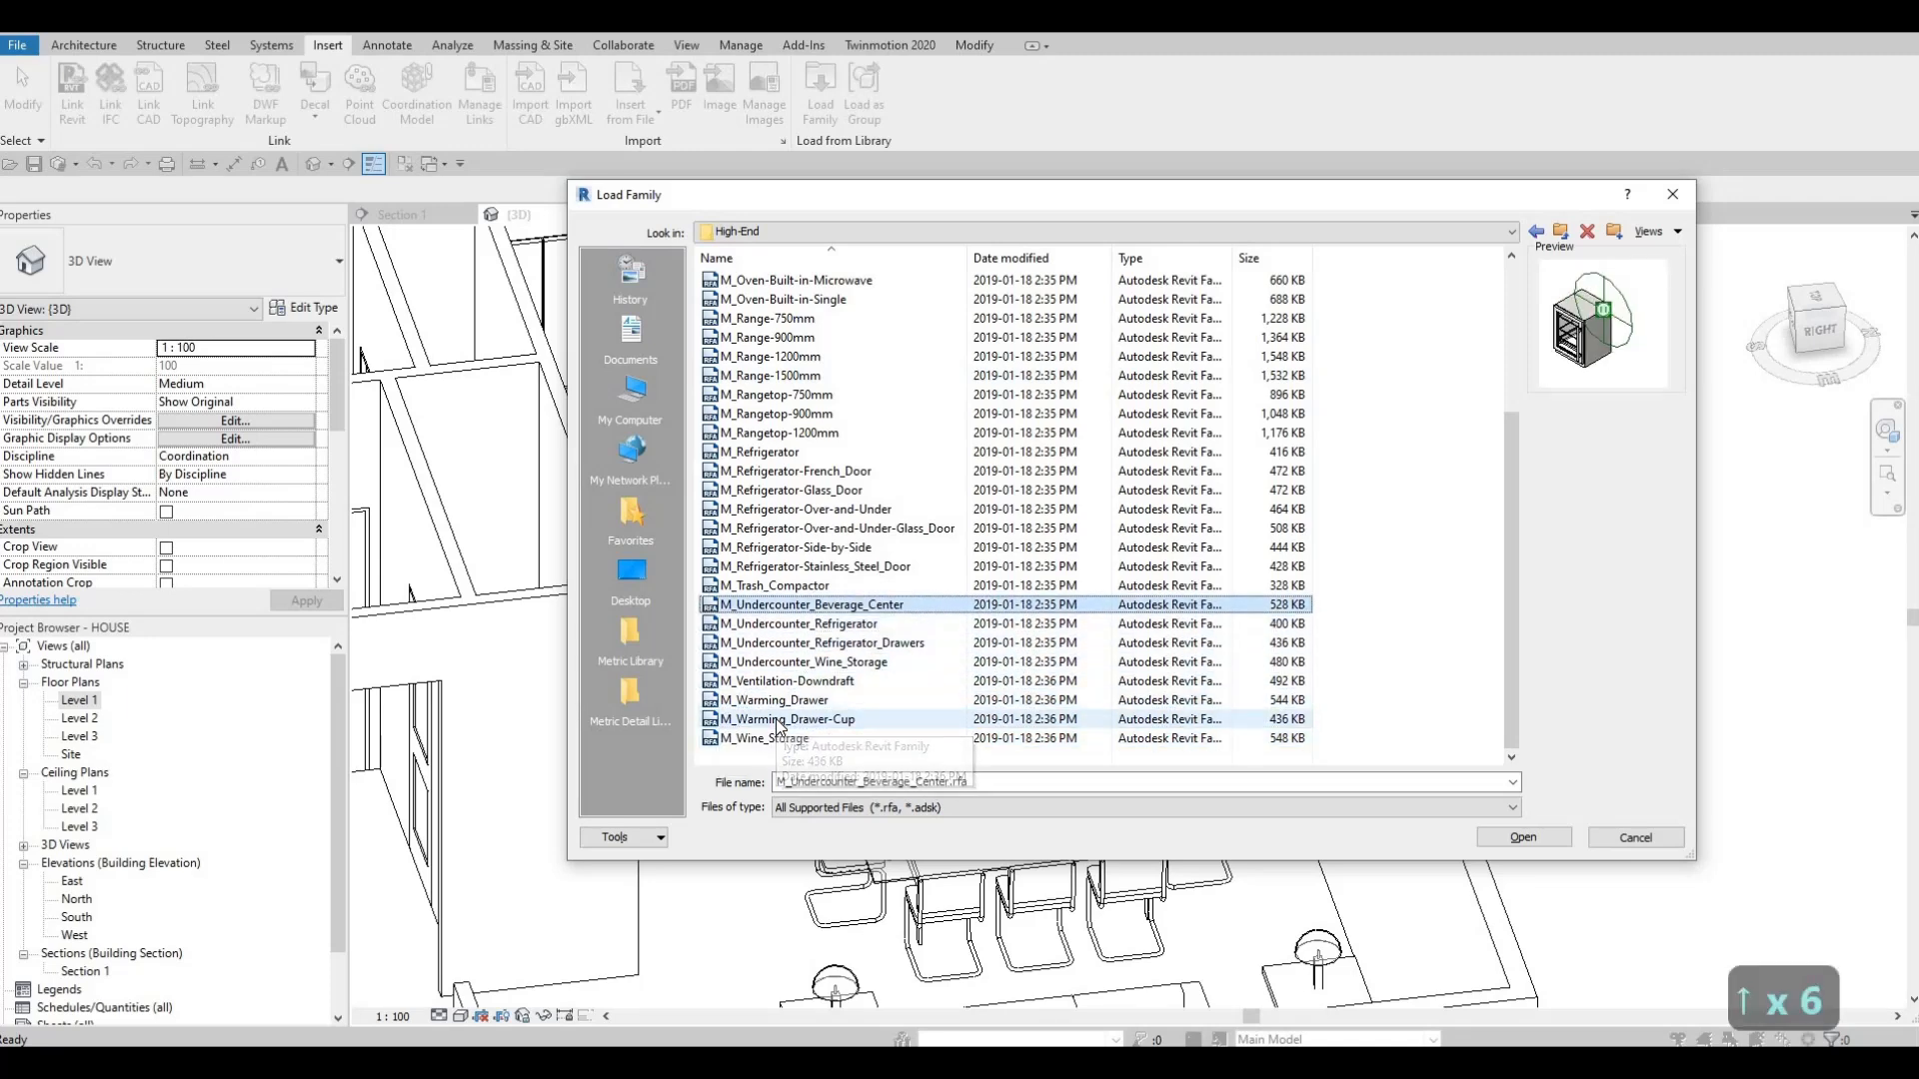
key("Up")
key("Up")
key("Up")
key("Up")
key("Up")
key("Up")
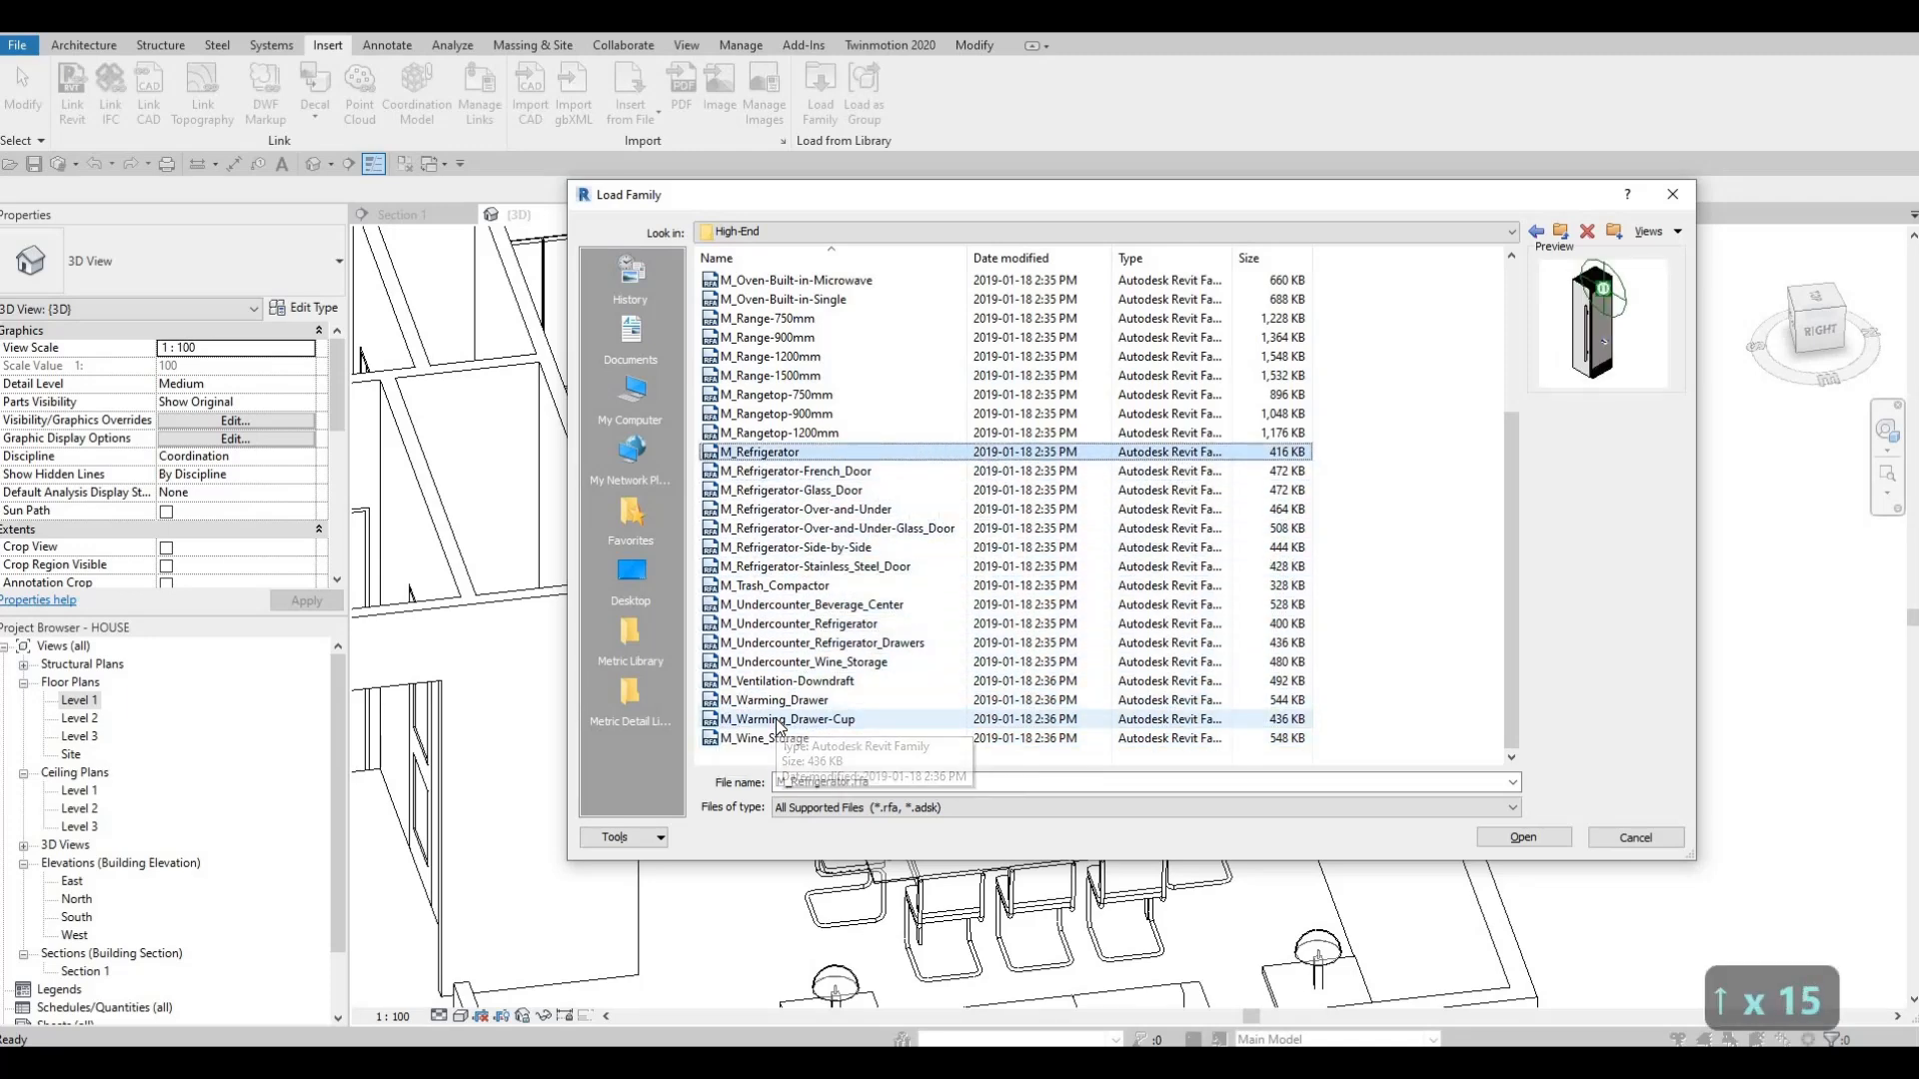
key("Down")
key("Up")
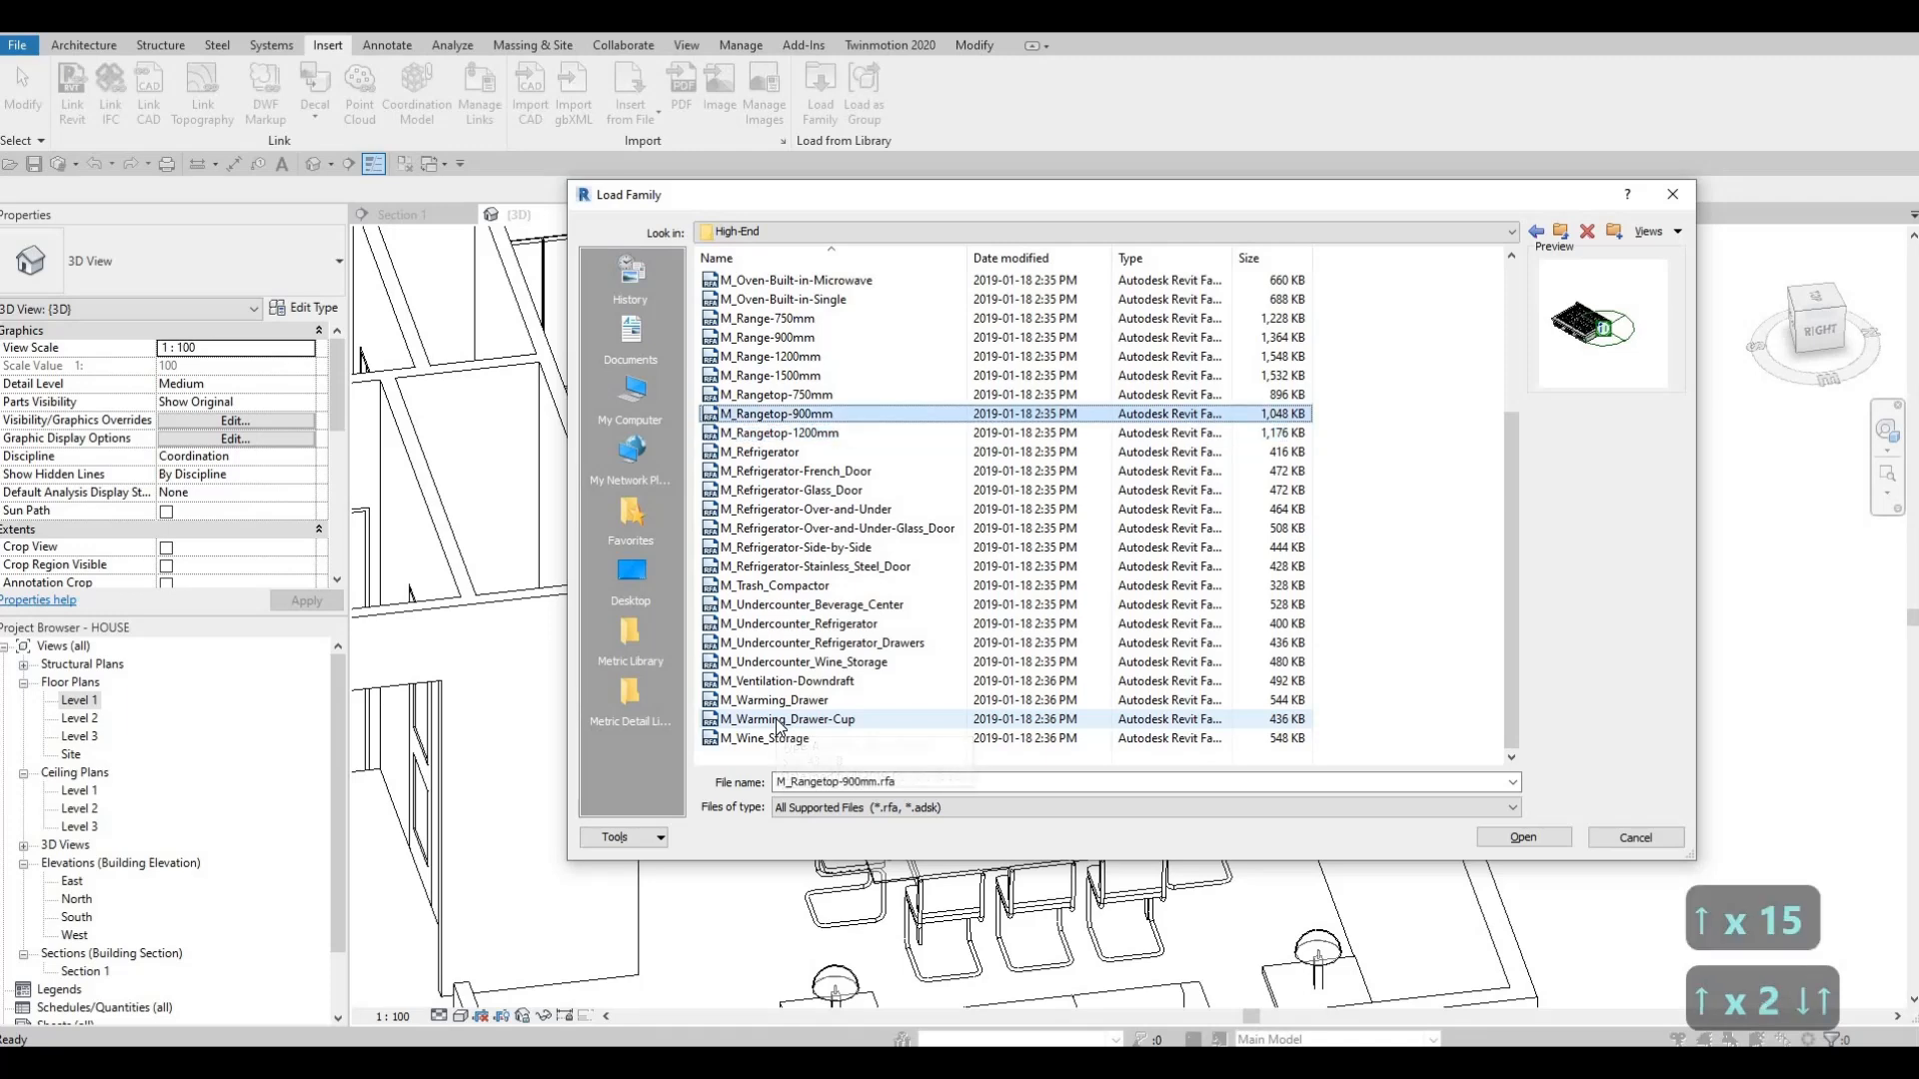
key("Up")
key("Down")
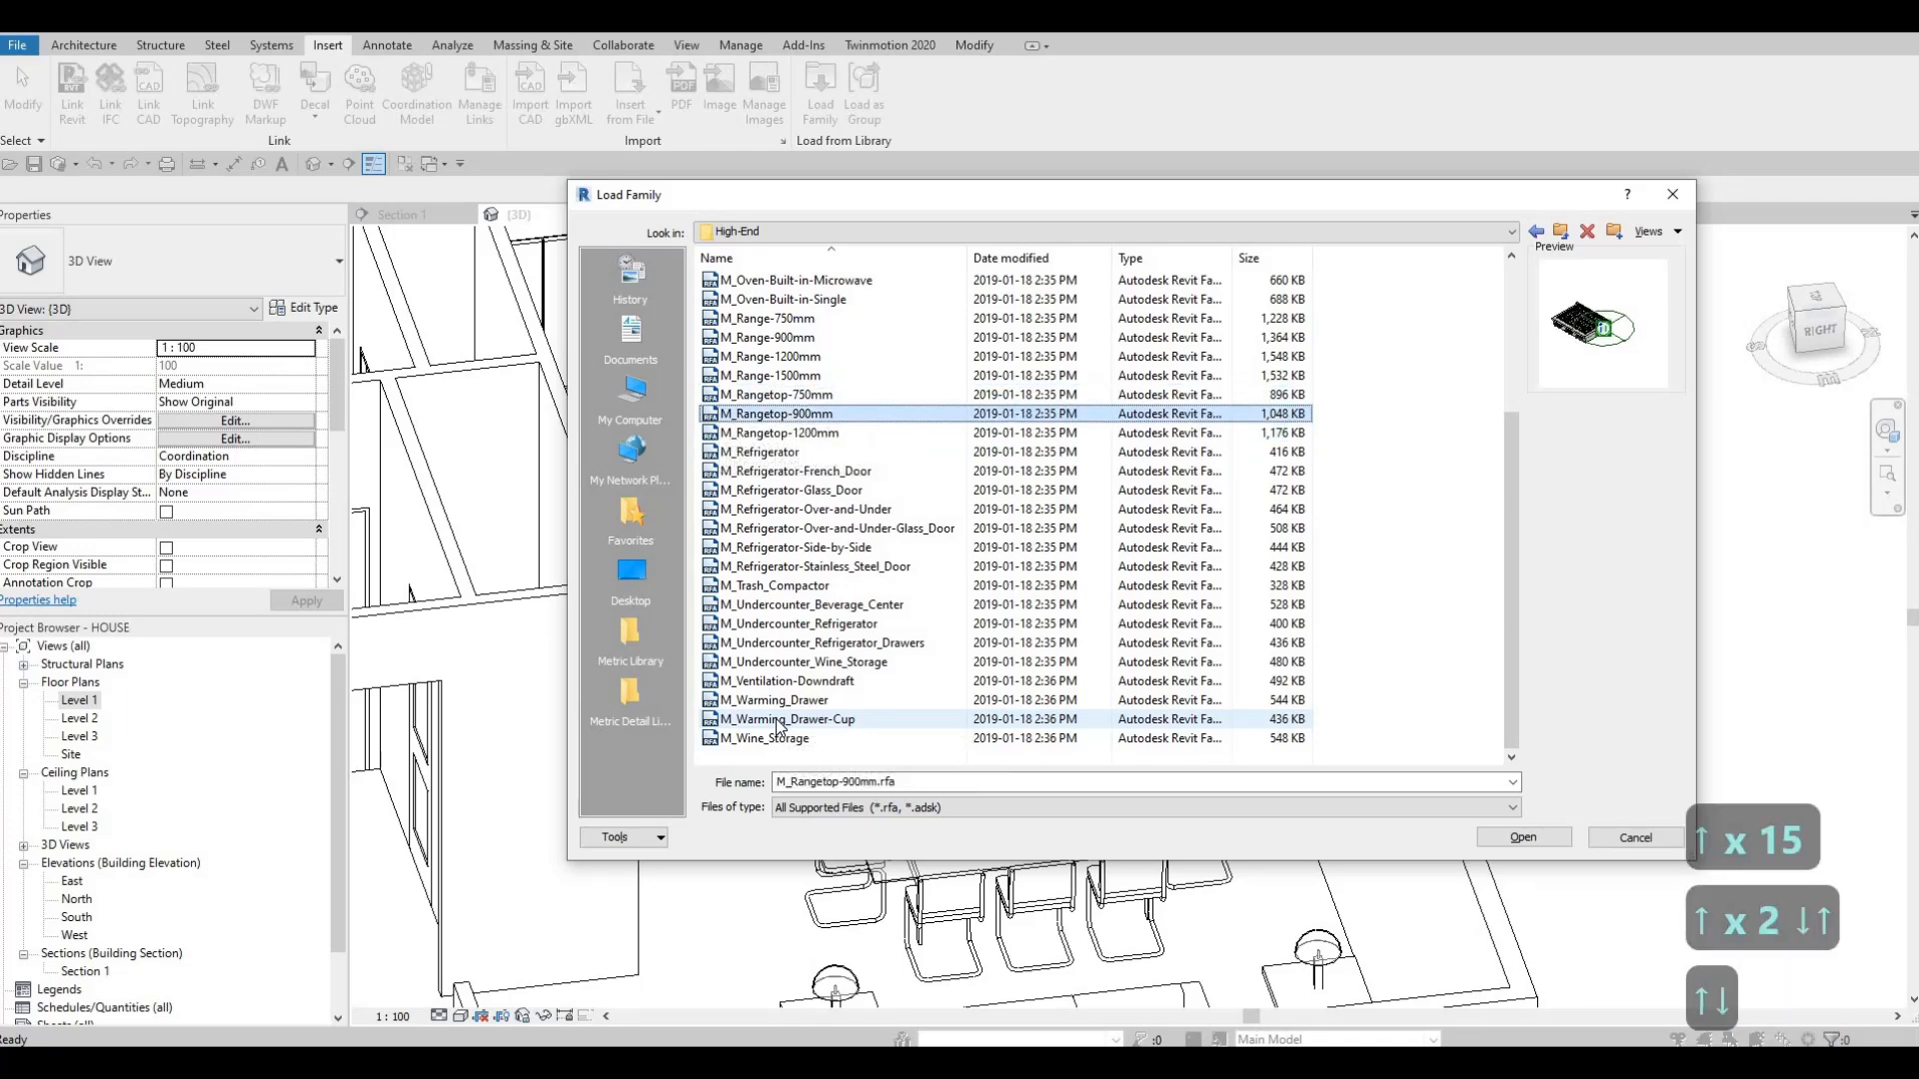
key("Up")
key("Up")
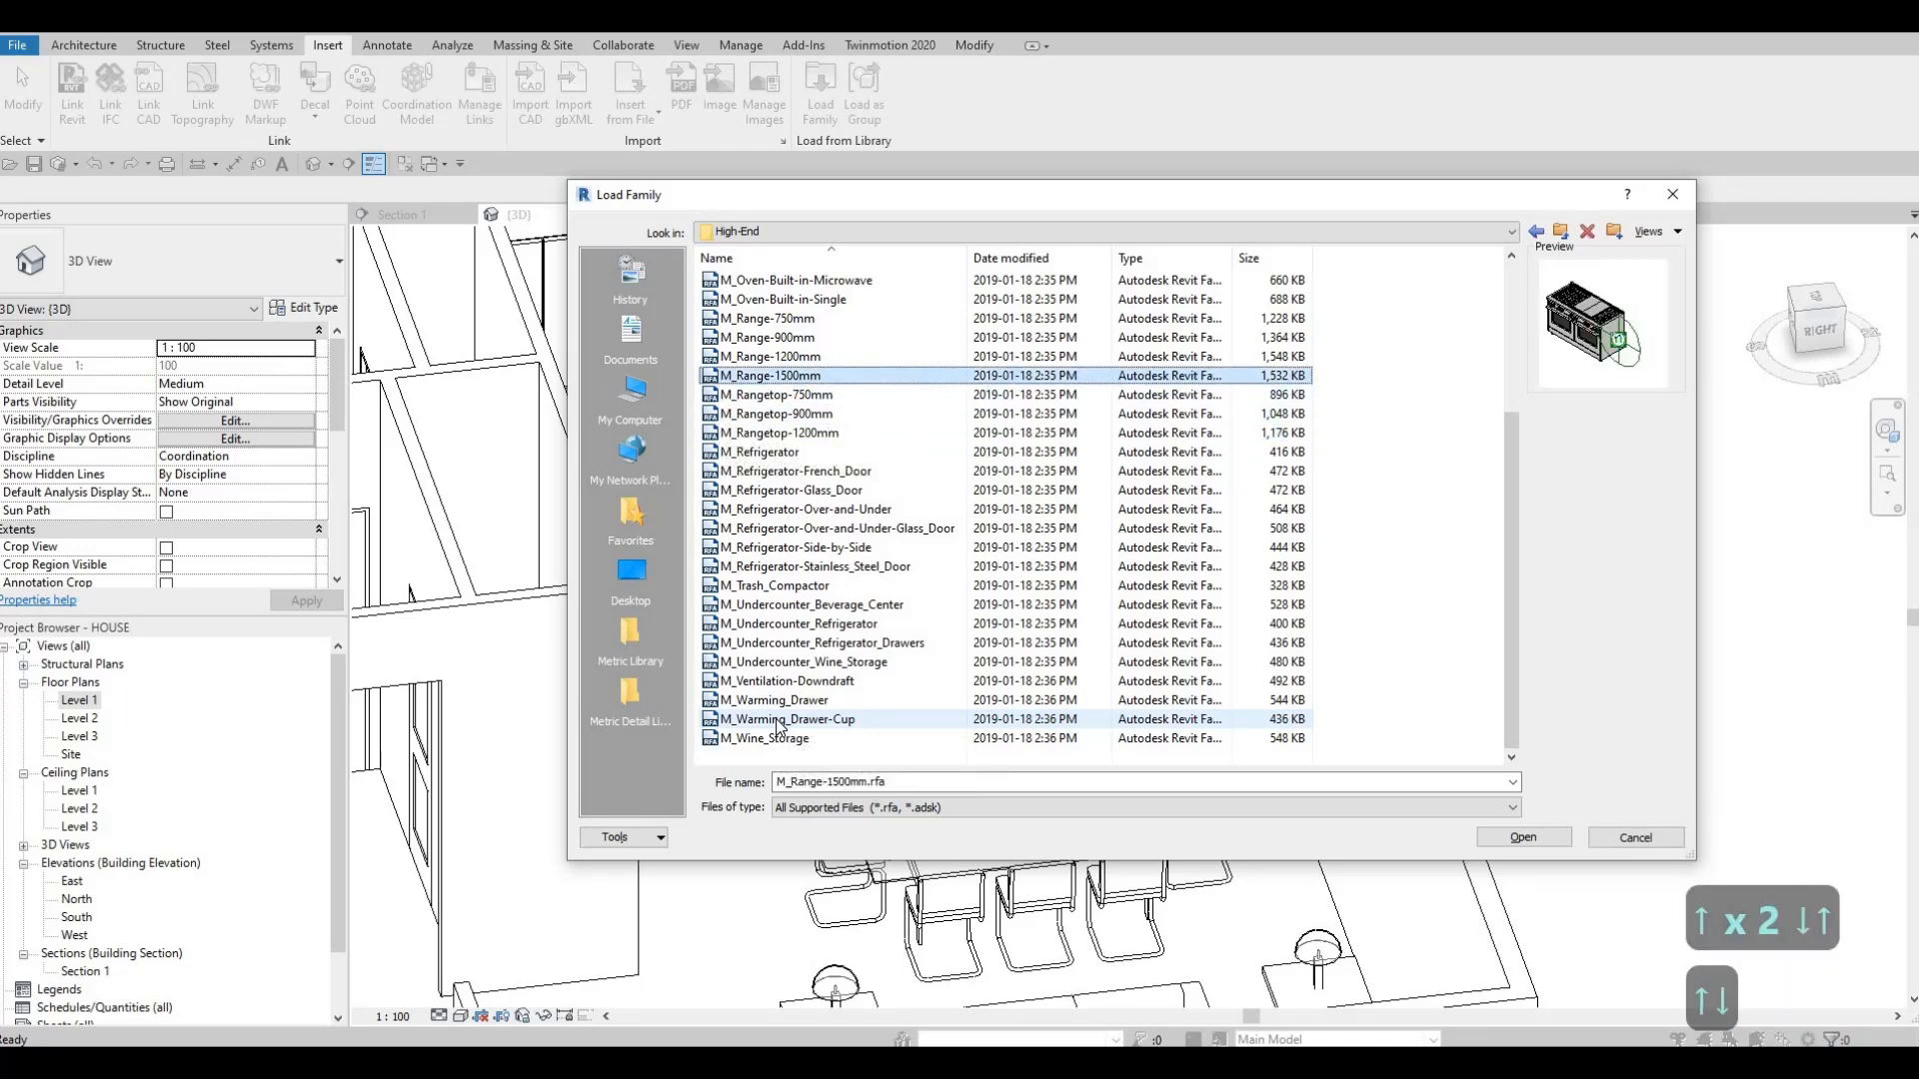
key("Down")
key("Down")
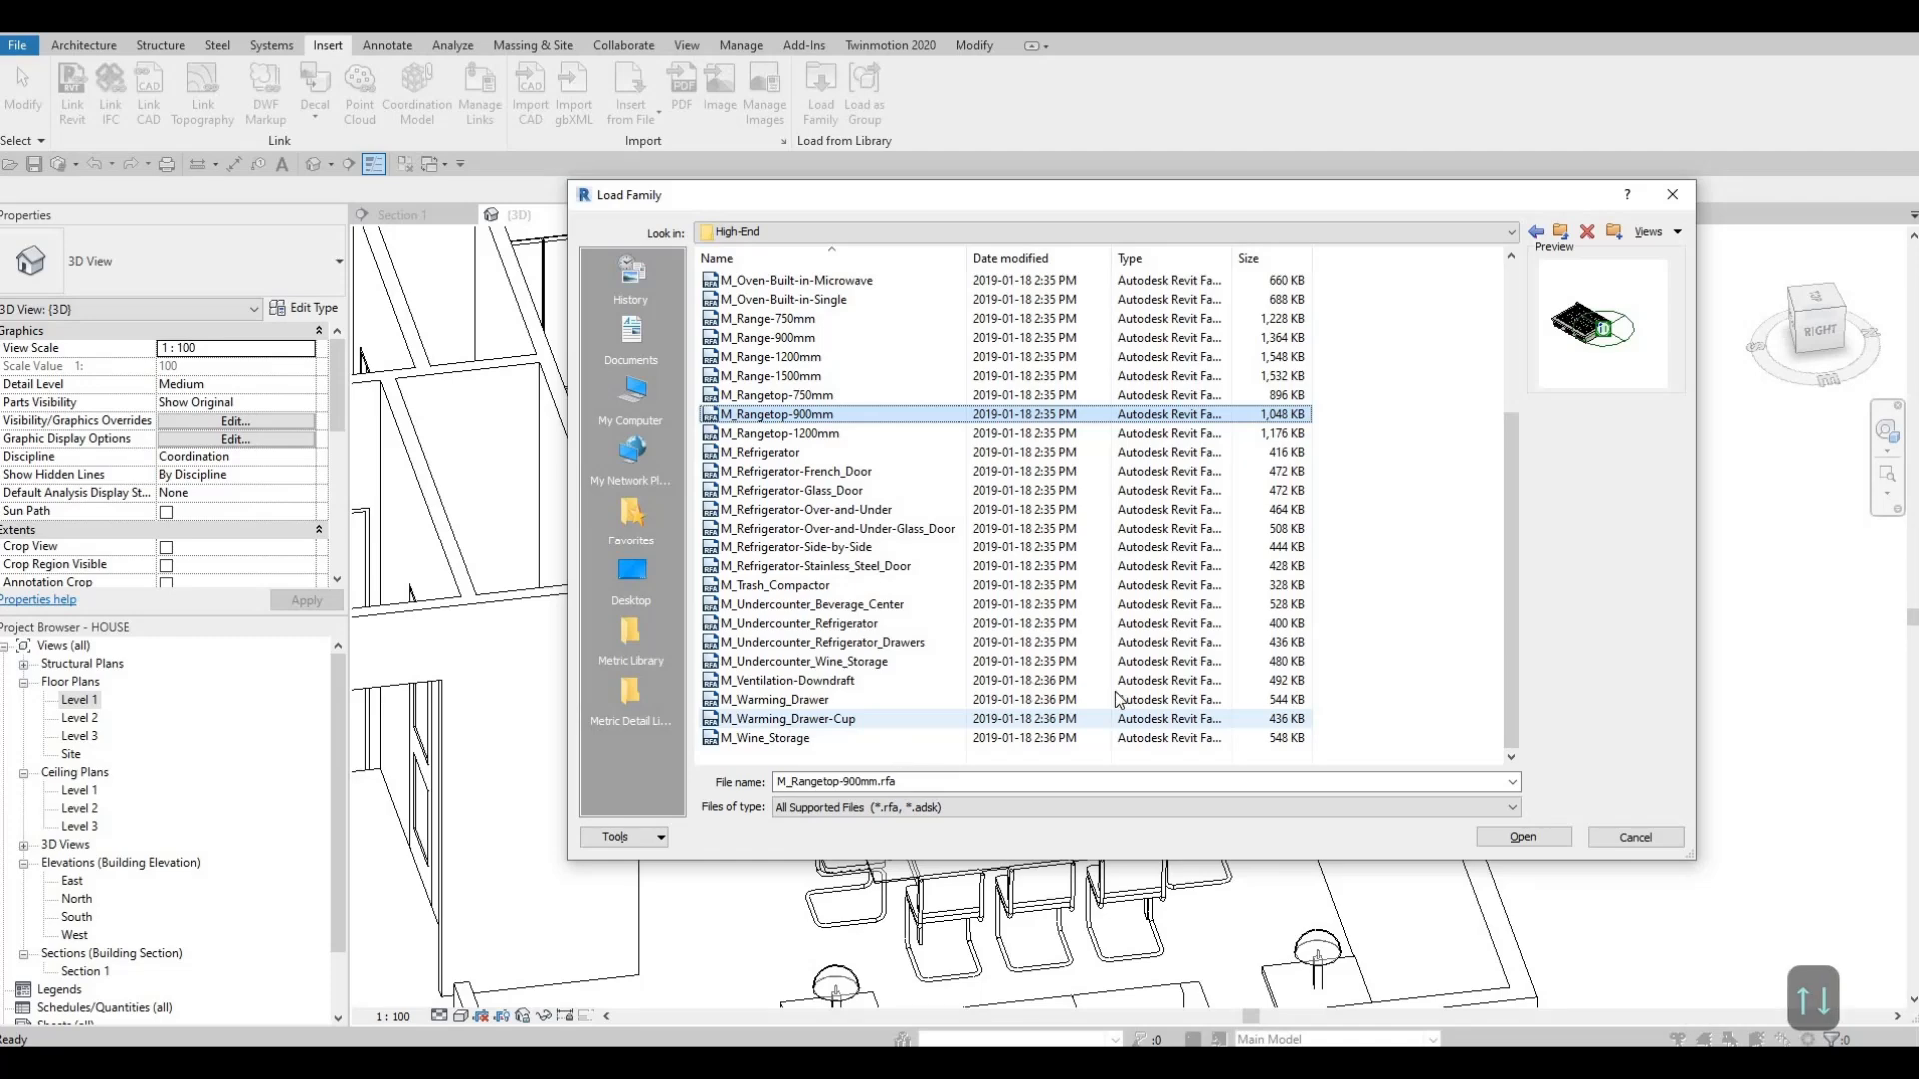
key("Return")
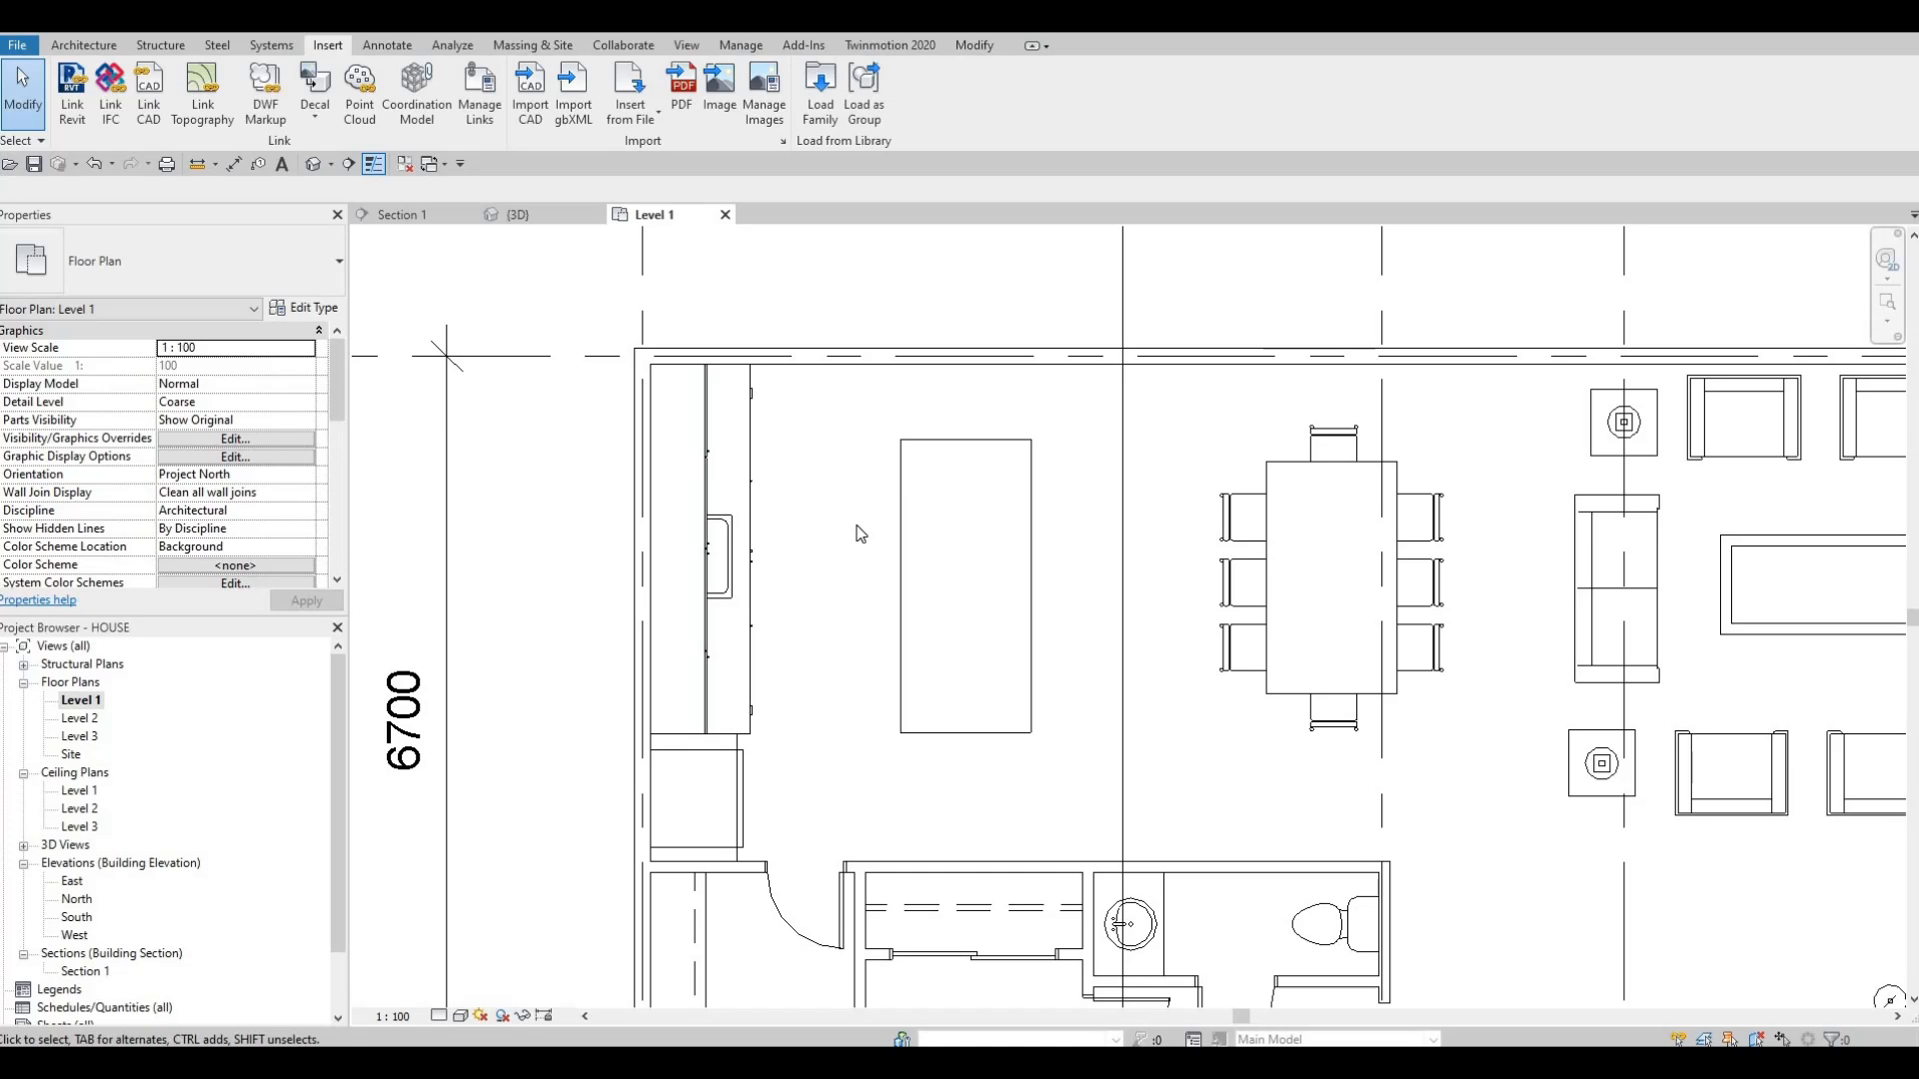
- Place the M_Rangetop-900mm component in the Level 1 plan, rotated and set along the island's edge facing the sink counter
key("x")
key("c")
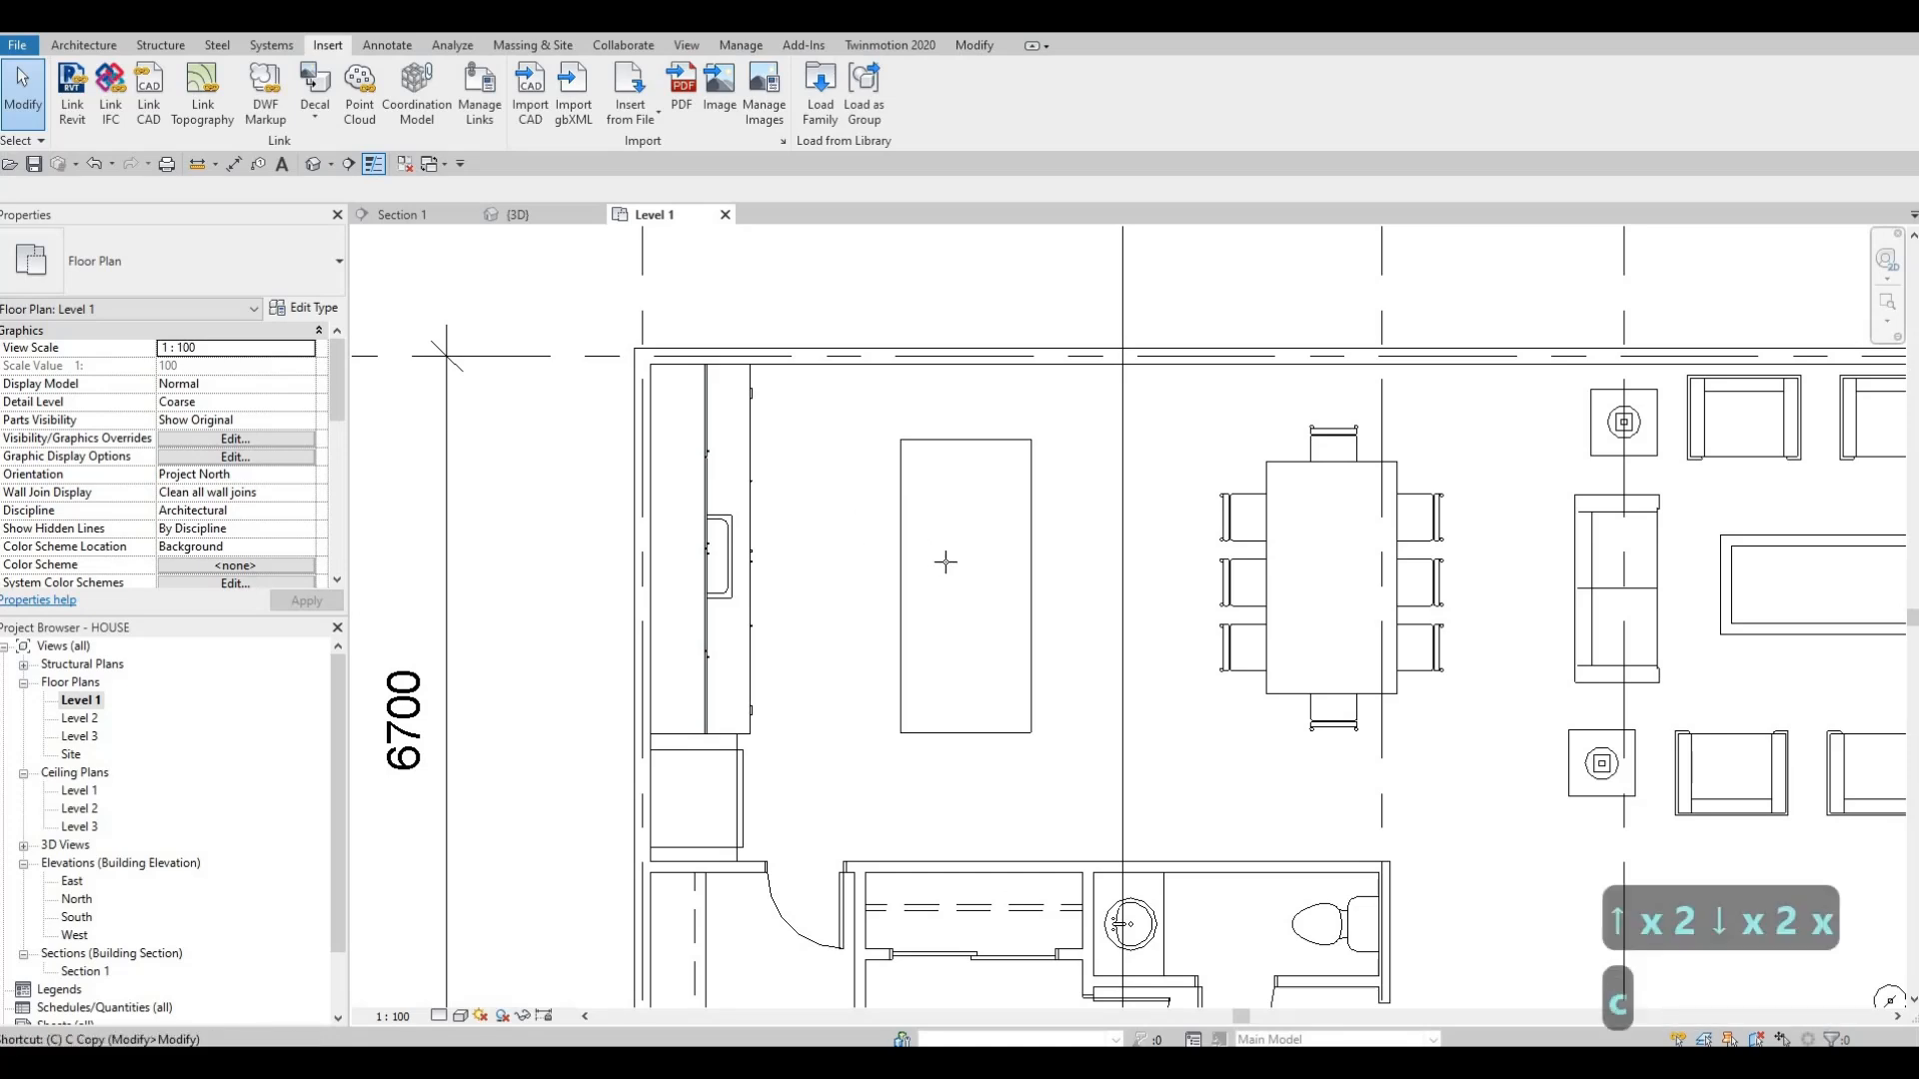
key("m")
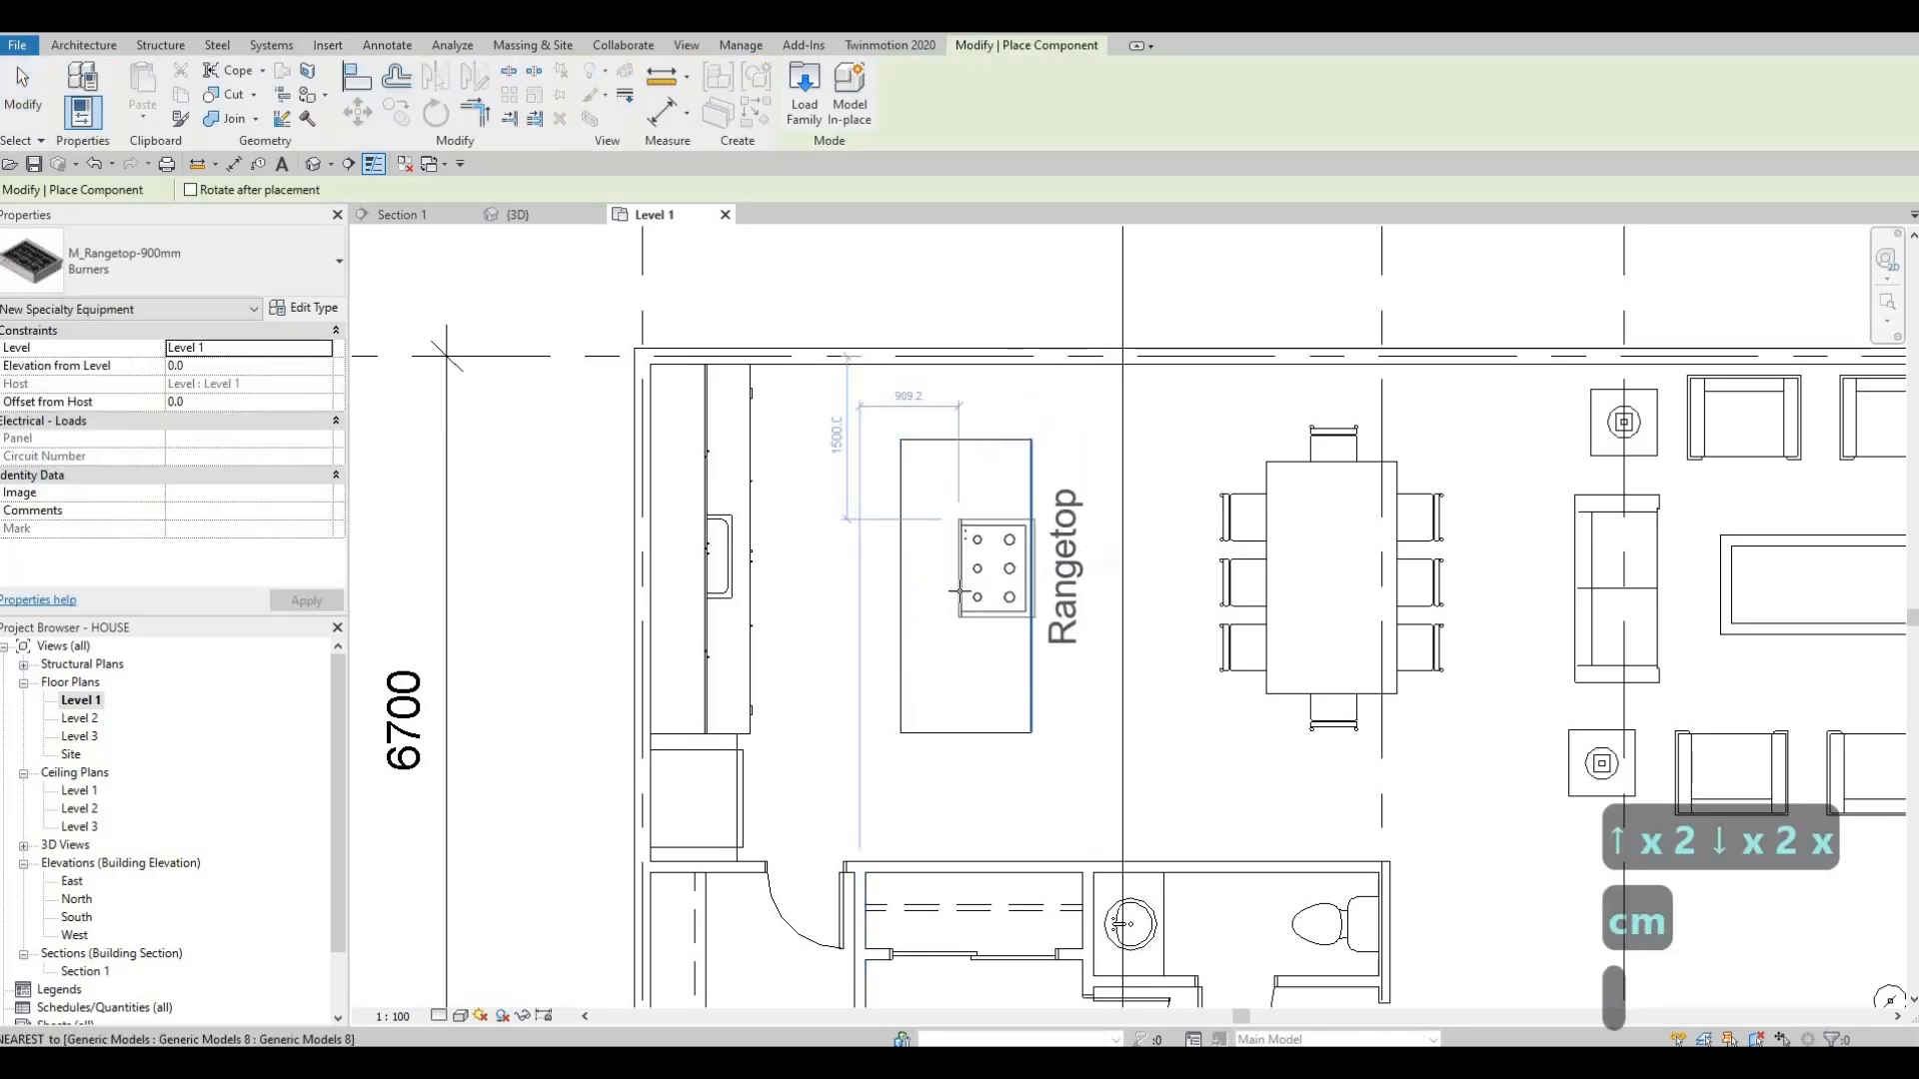
key("space")
key("space")
key("space")
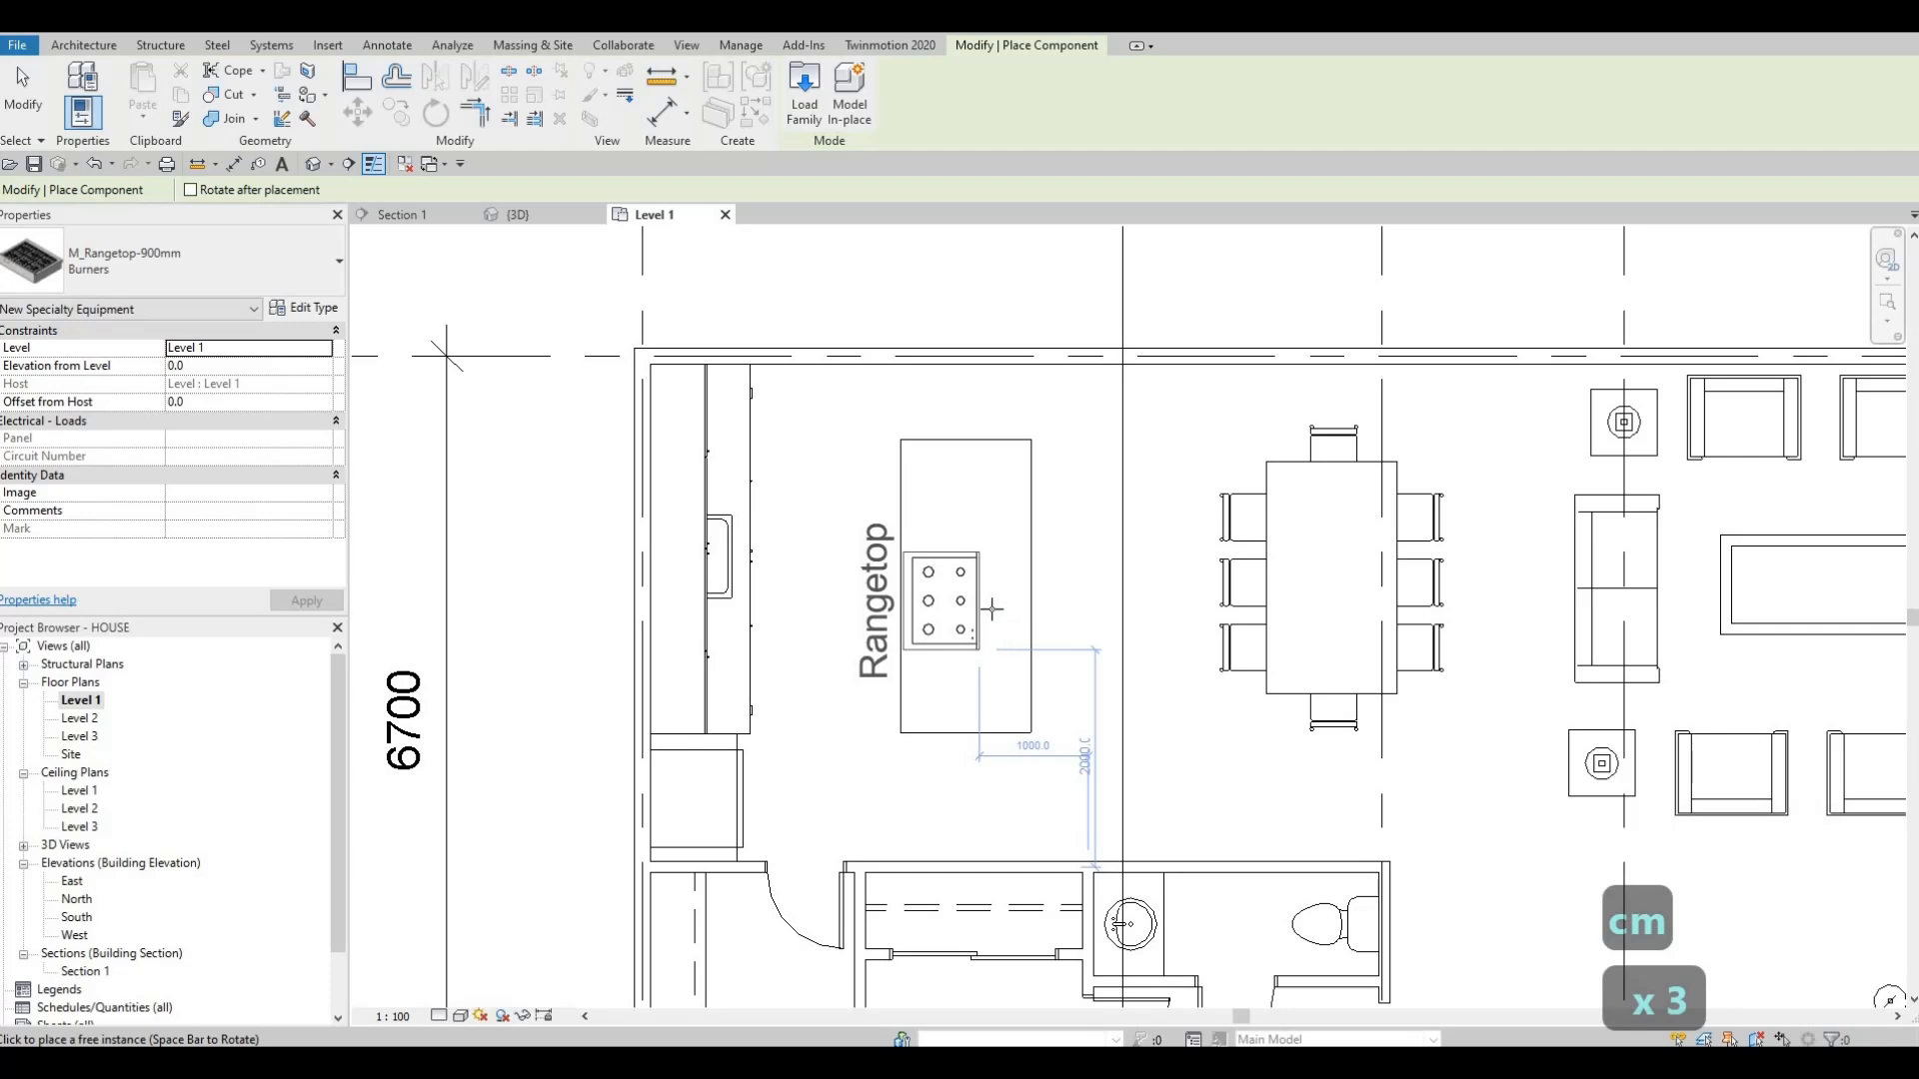
scroll(988, 605, "up", 2)
key("Escape")
key("Escape")
key("Escape")
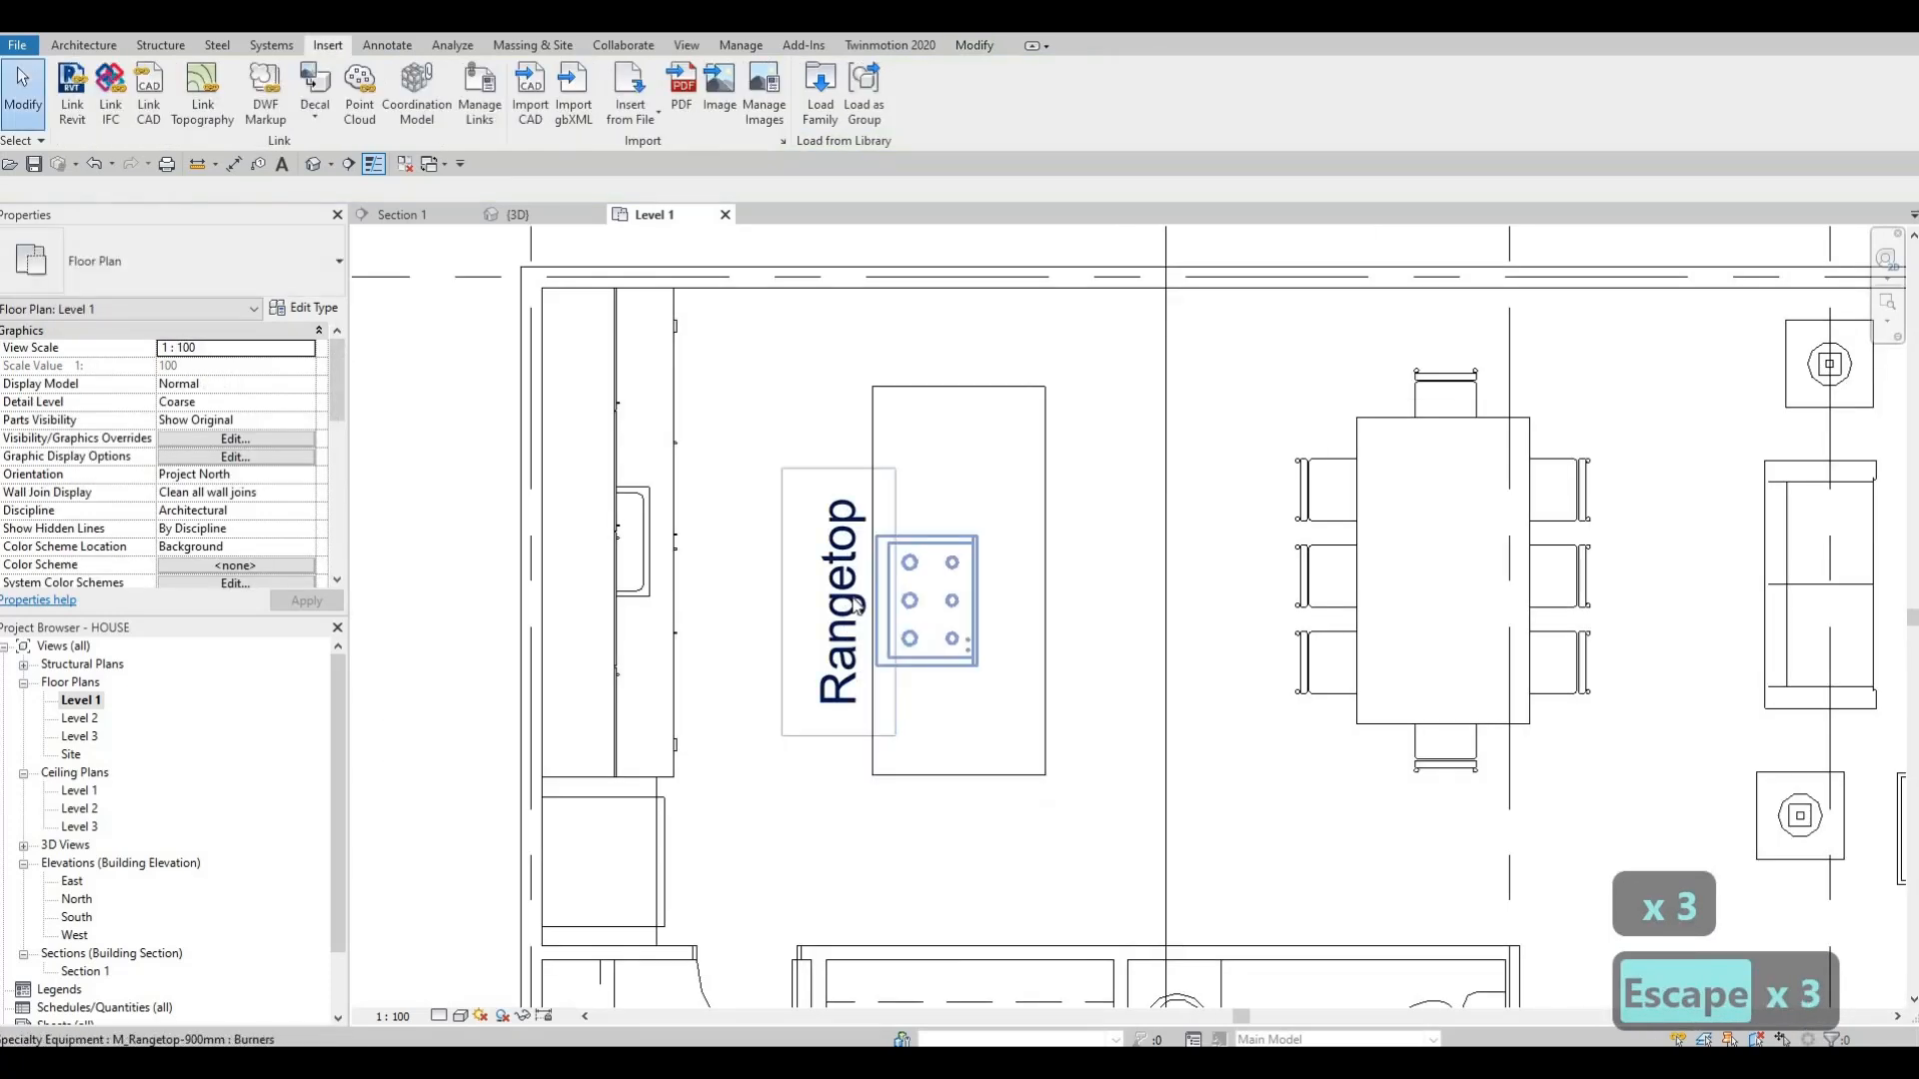
- Set the rangetop's elevation from Level 1 to 925 mm so it sits at the island countertop's height
left_click(858, 605)
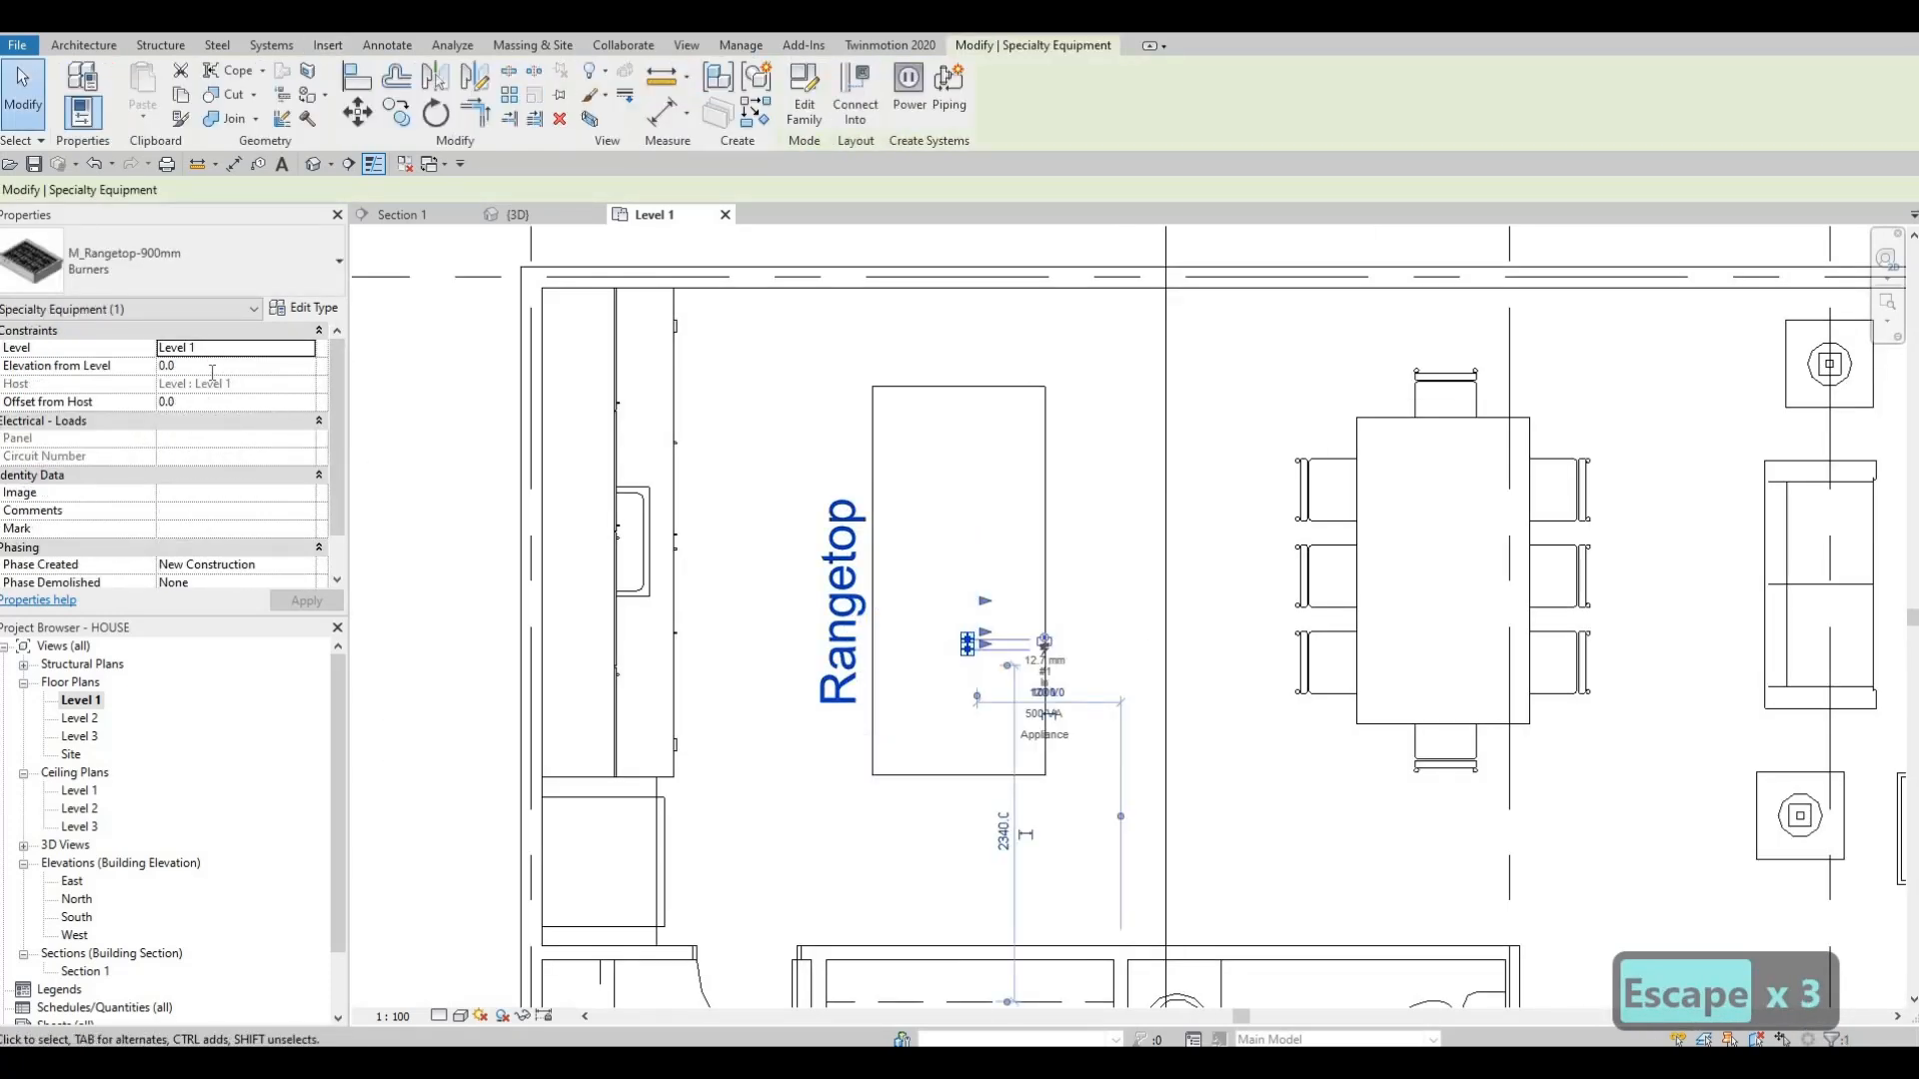
left_click(212, 368)
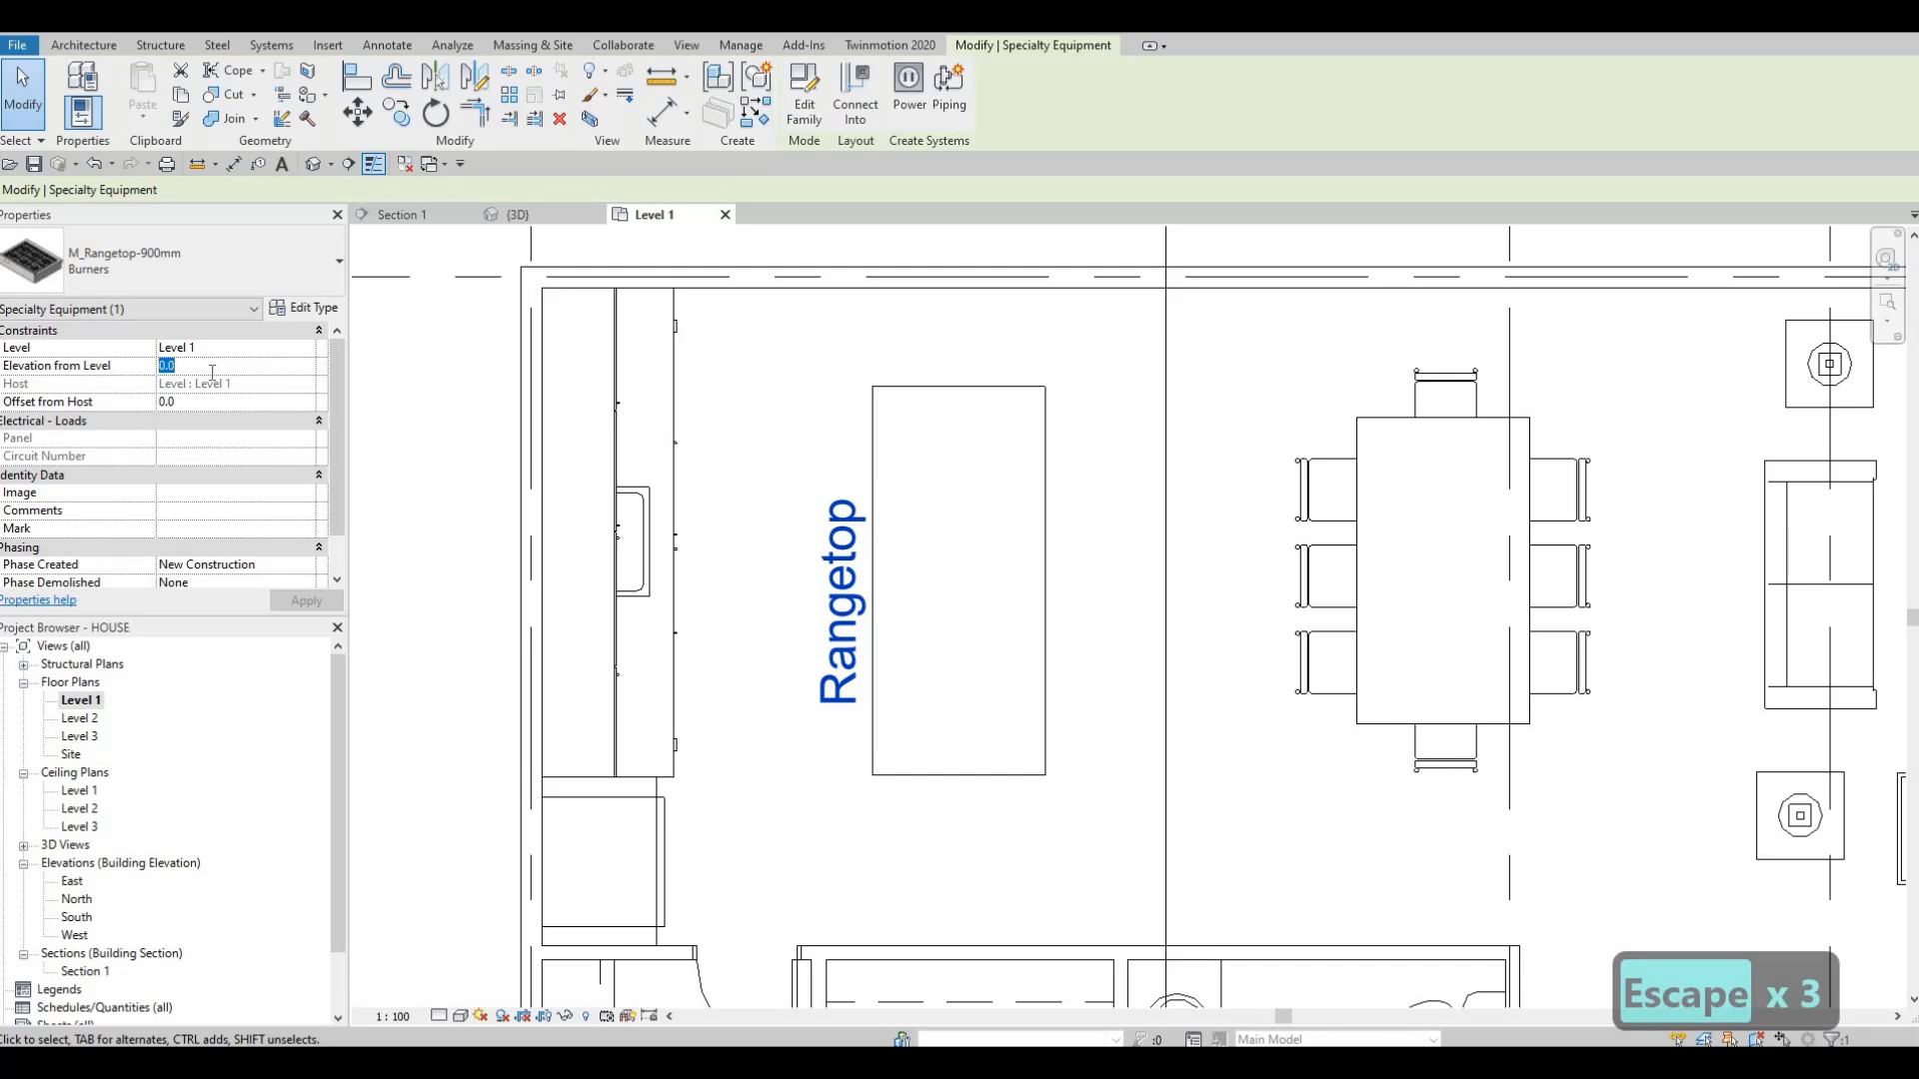
type("925")
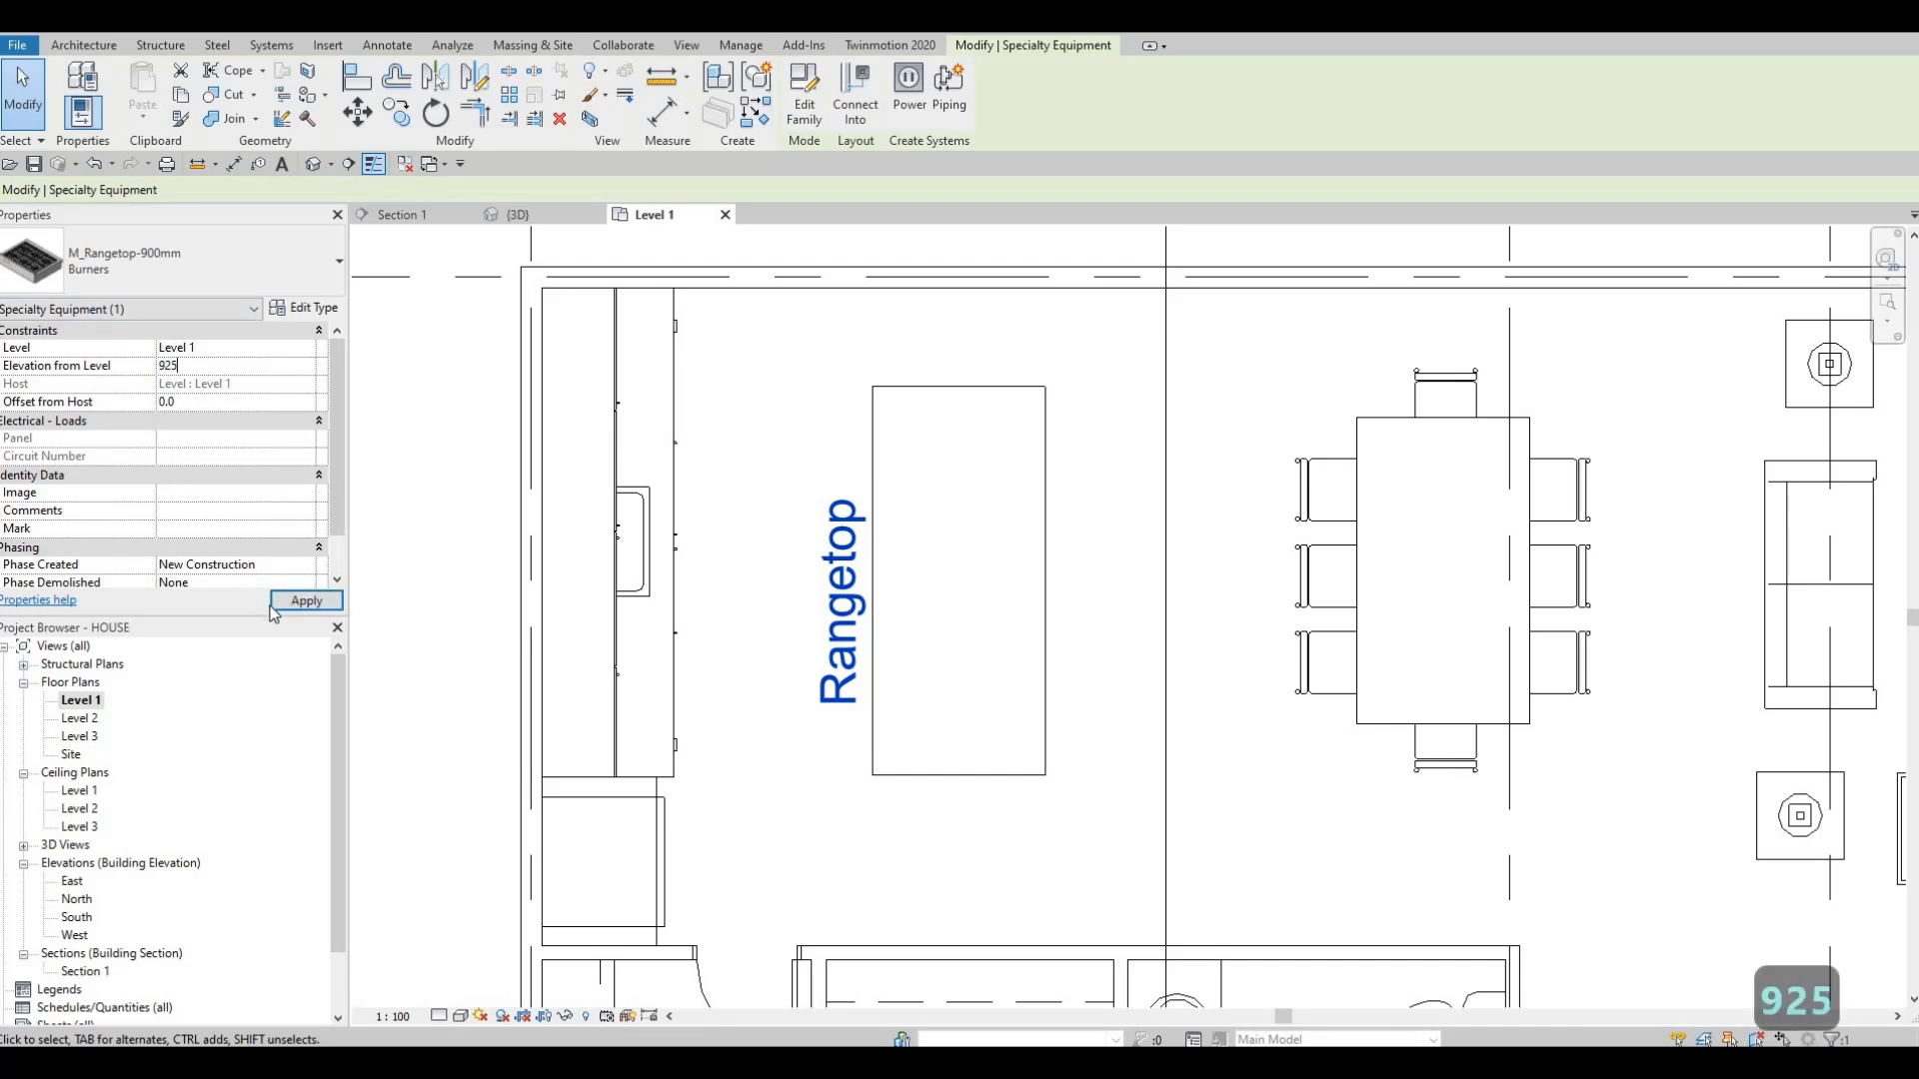
key("Return")
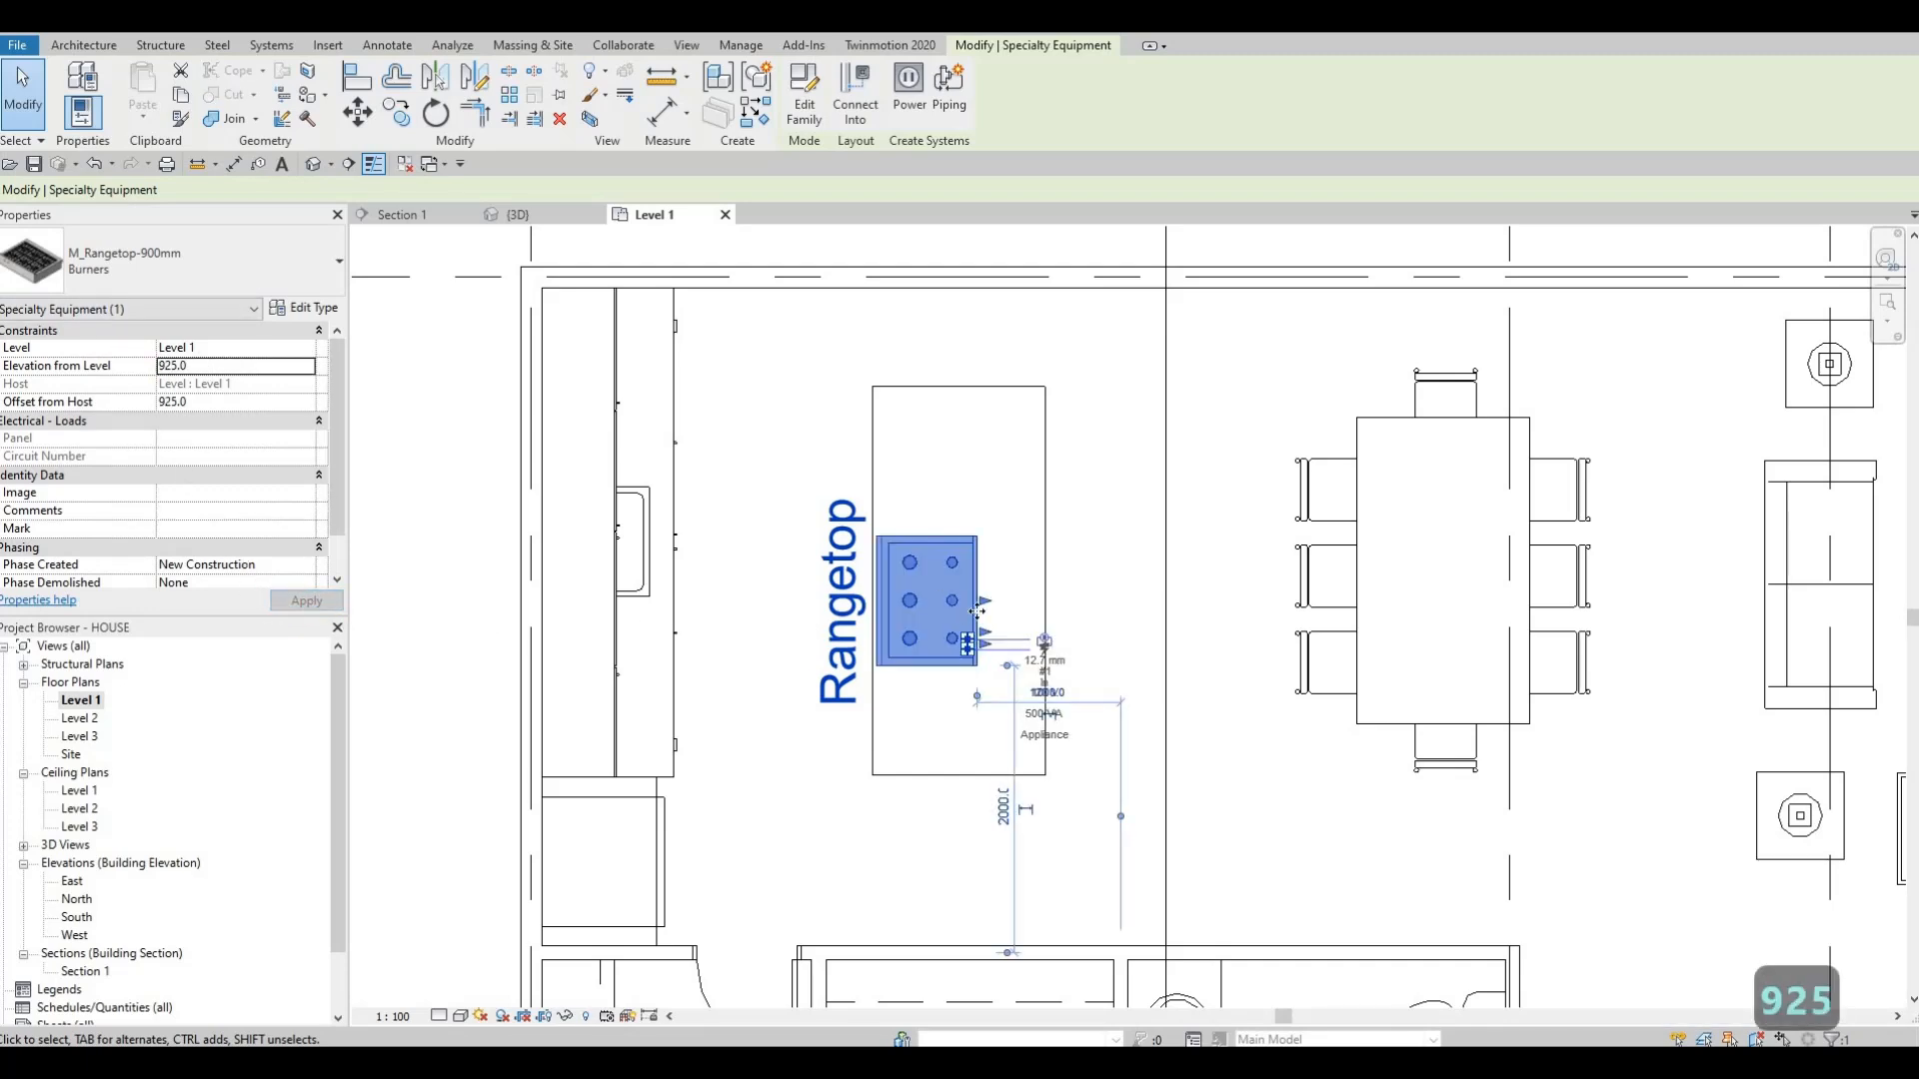
- Turn off Show Label in the rangetop's type properties to hide its text in plan
scroll(865, 607, "up", 1)
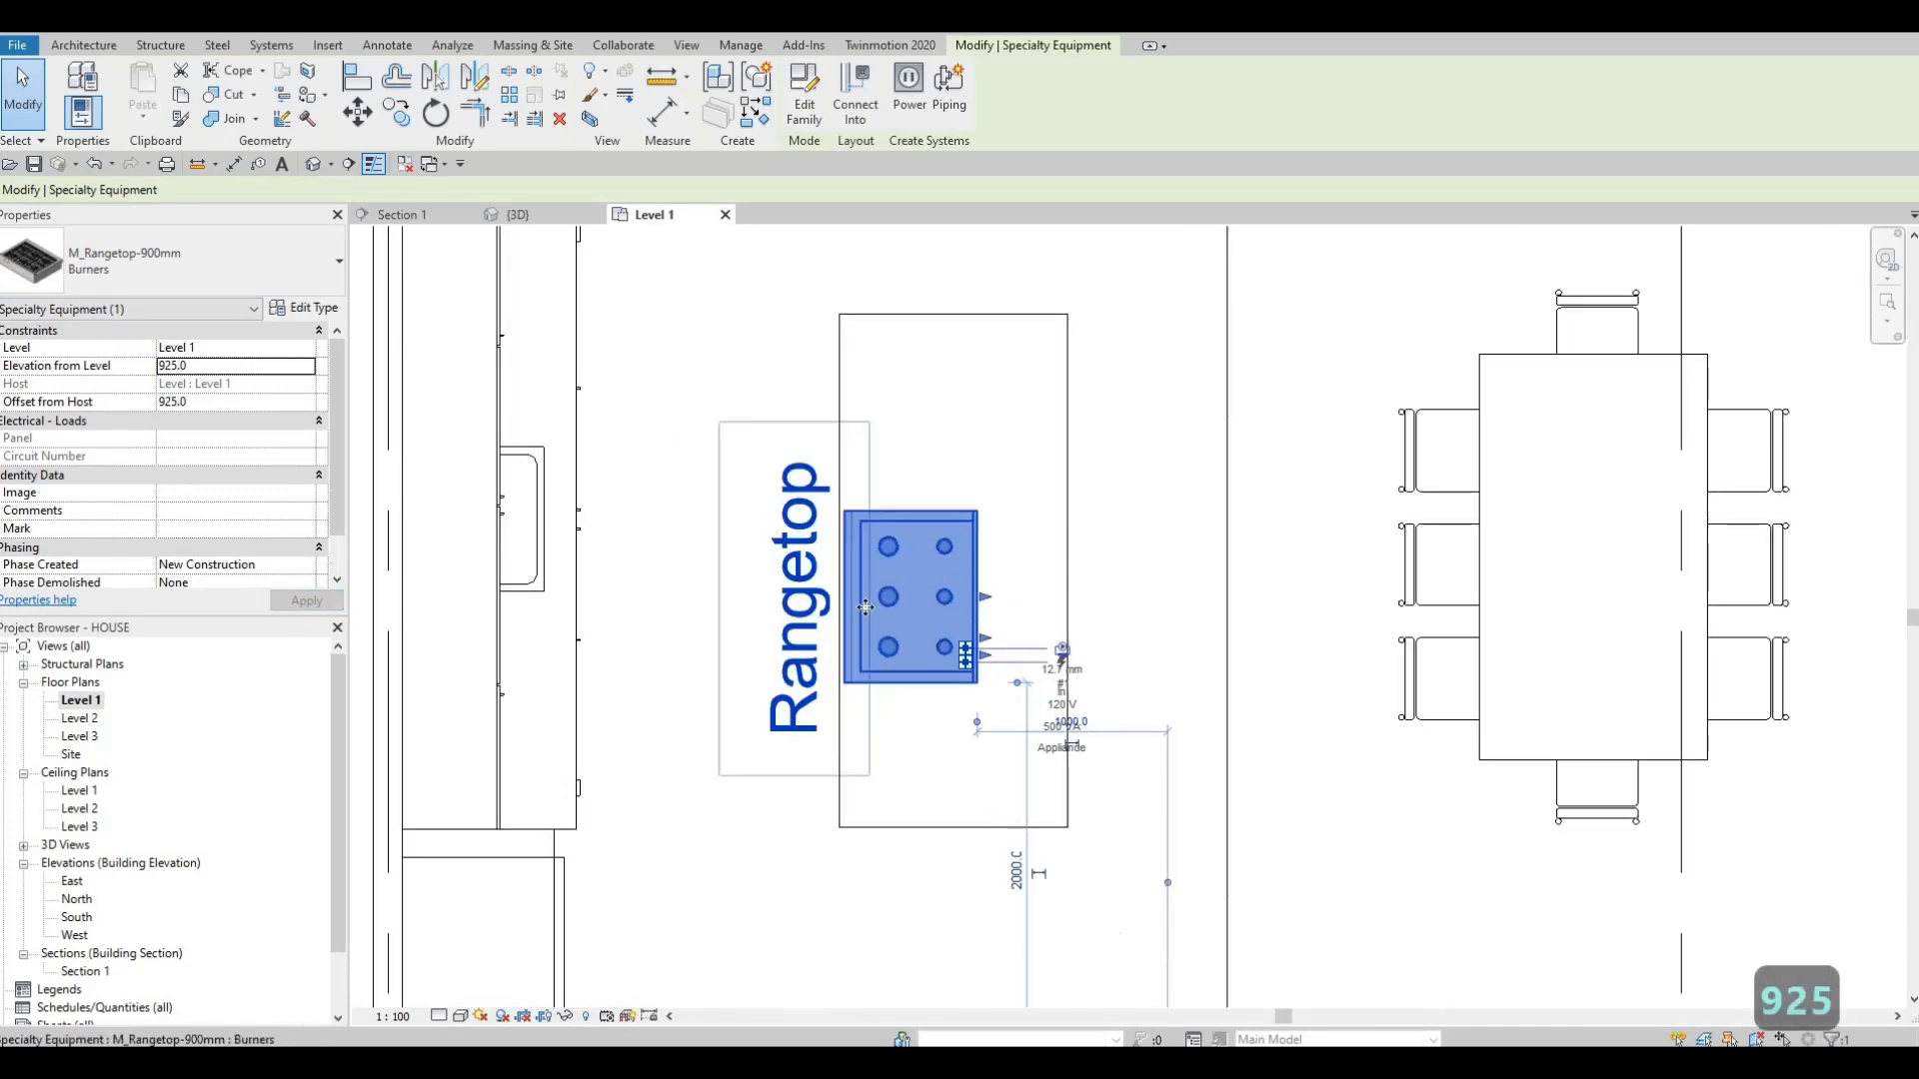
left_click(305, 307)
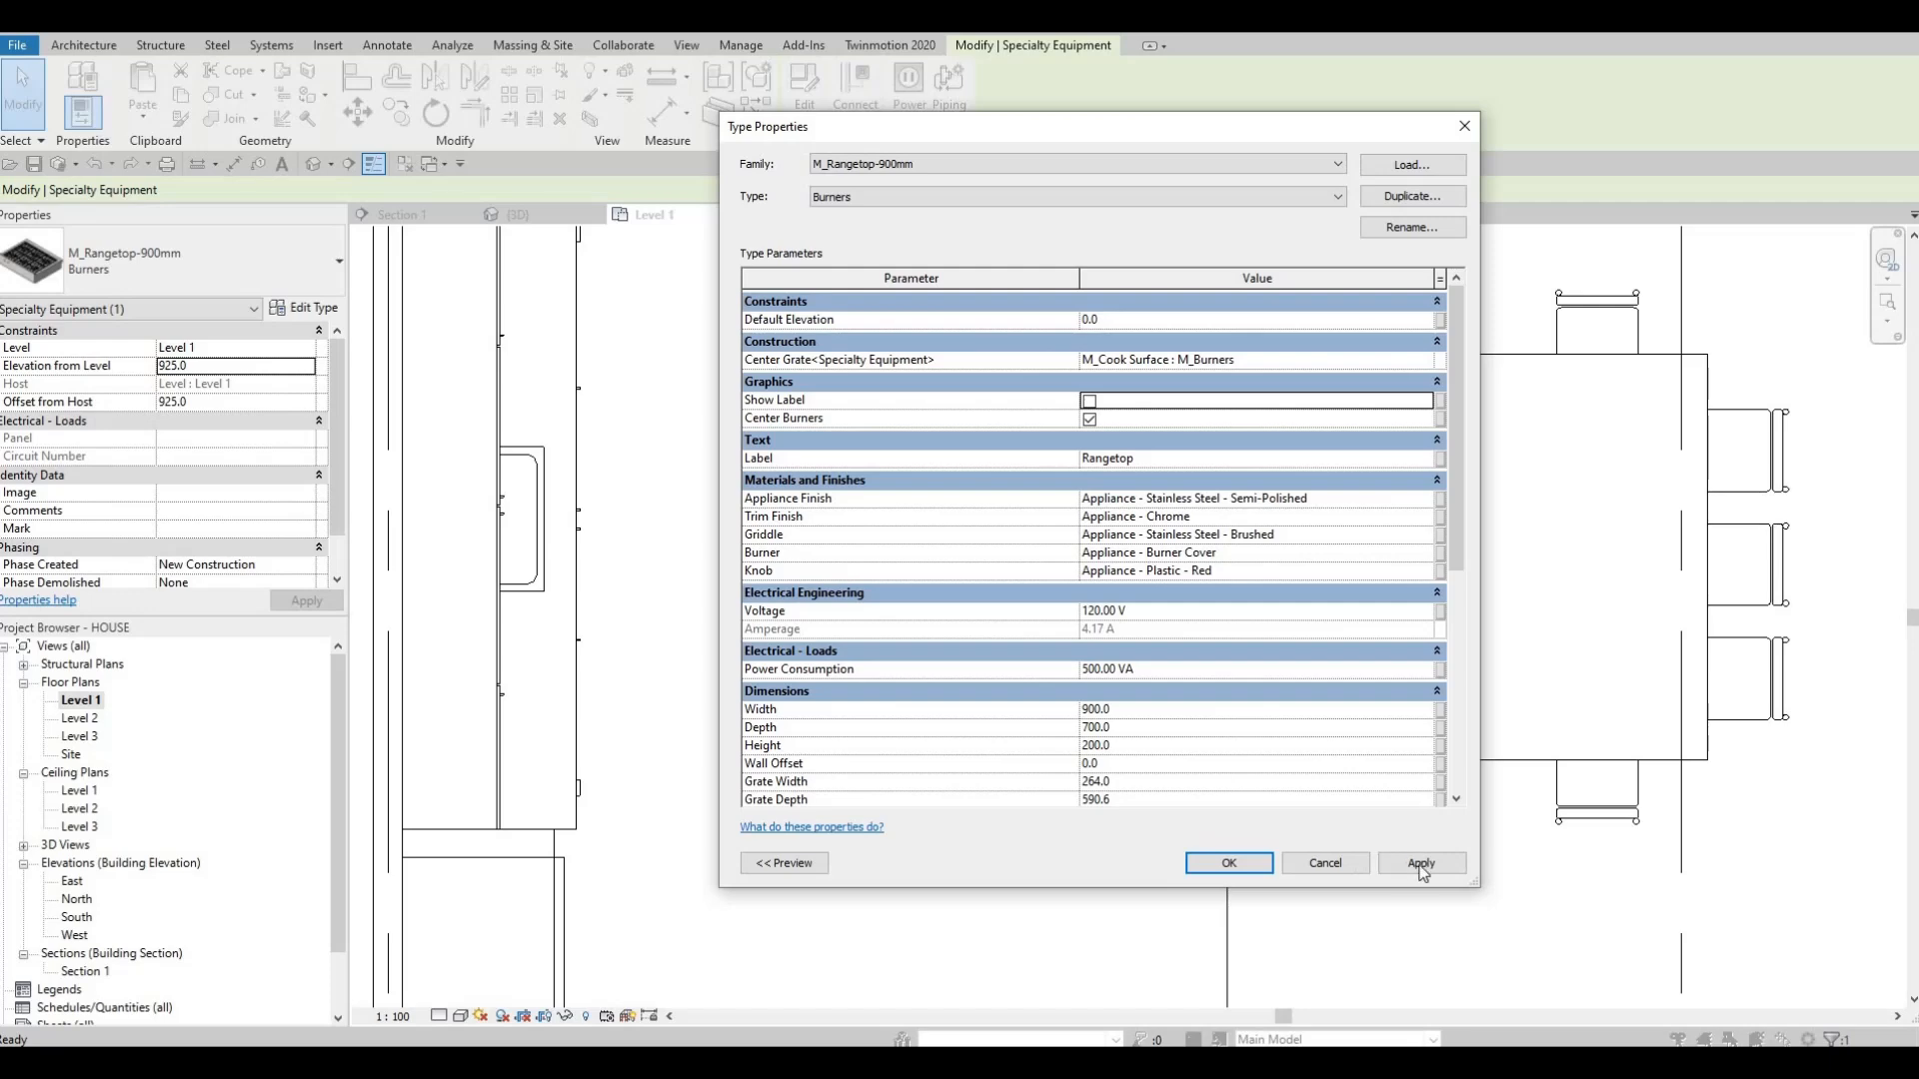
left_click(1228, 862)
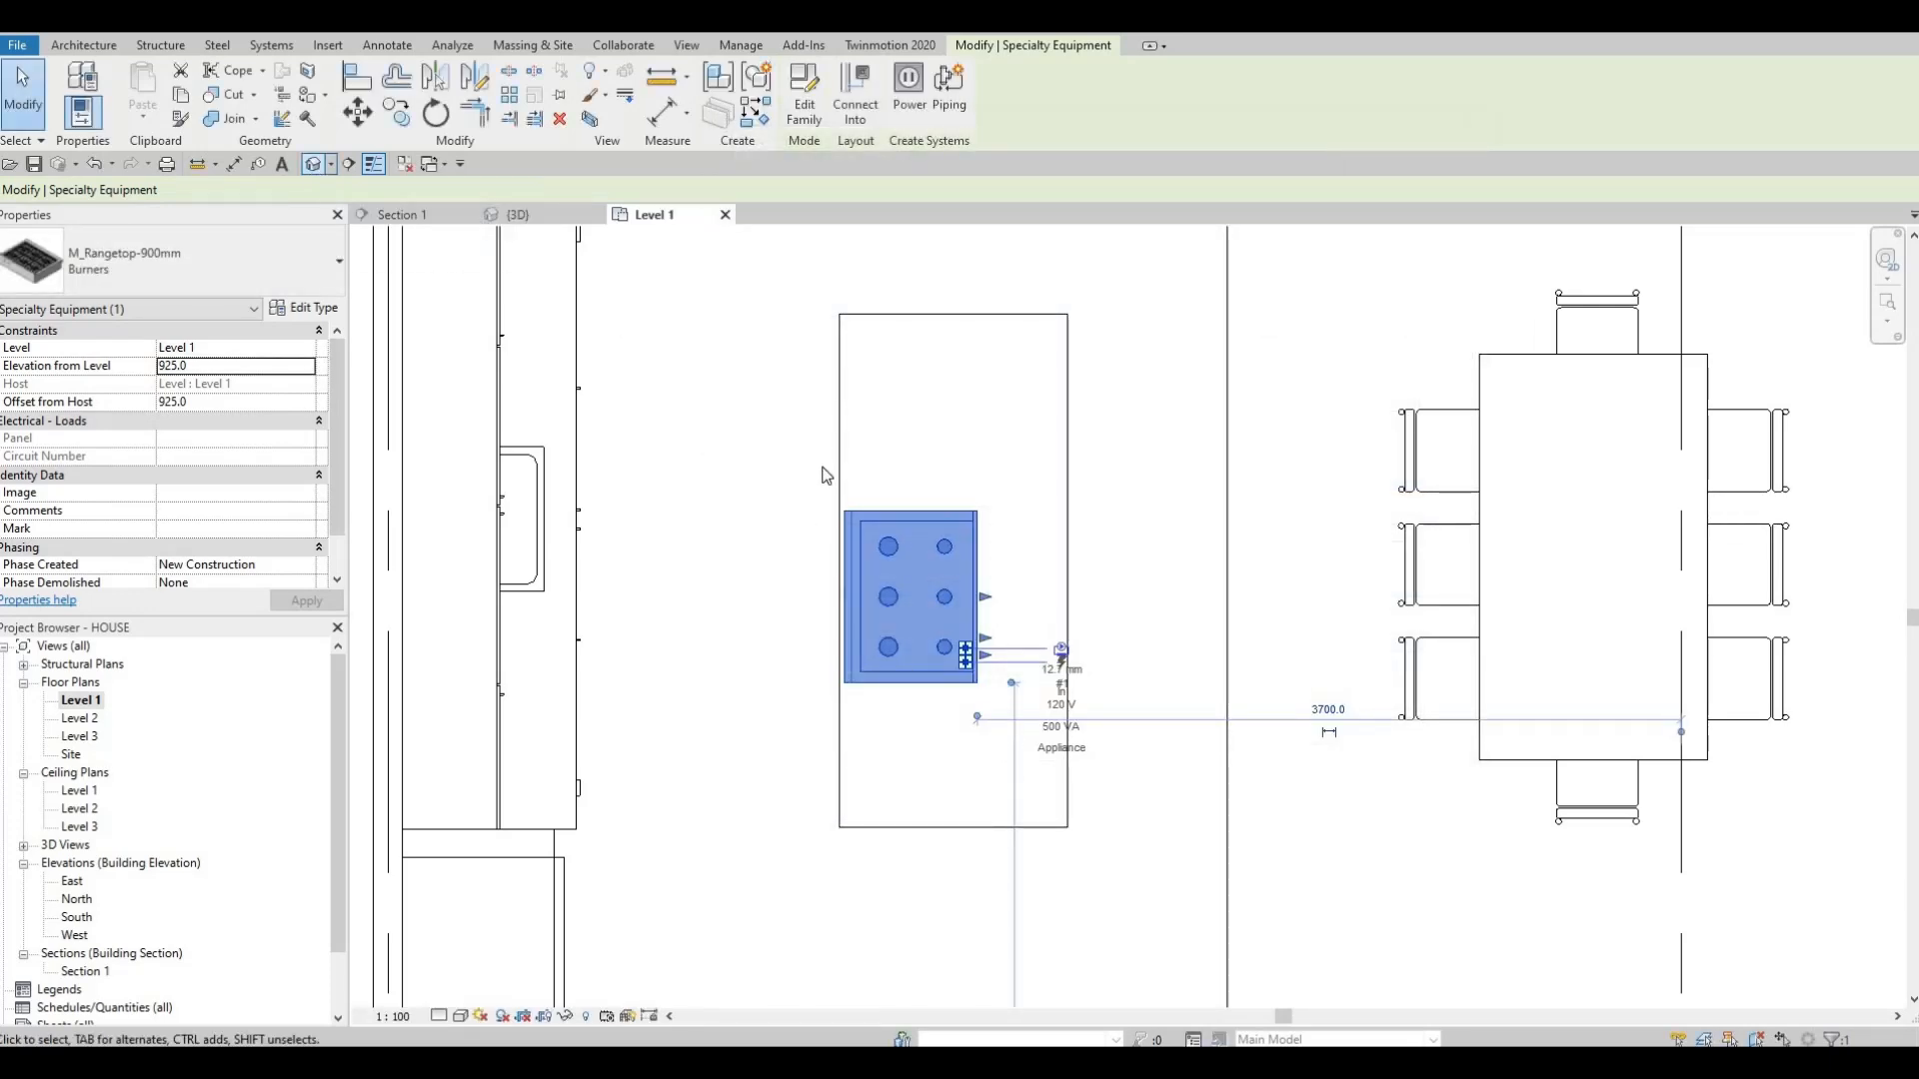
- Examine in the 3D view how the rangetop sits on the island countertop
left_click(516, 214)
scroll(787, 602, "up", 5)
middle_click_drag(788, 602, 710, 549, "shift")
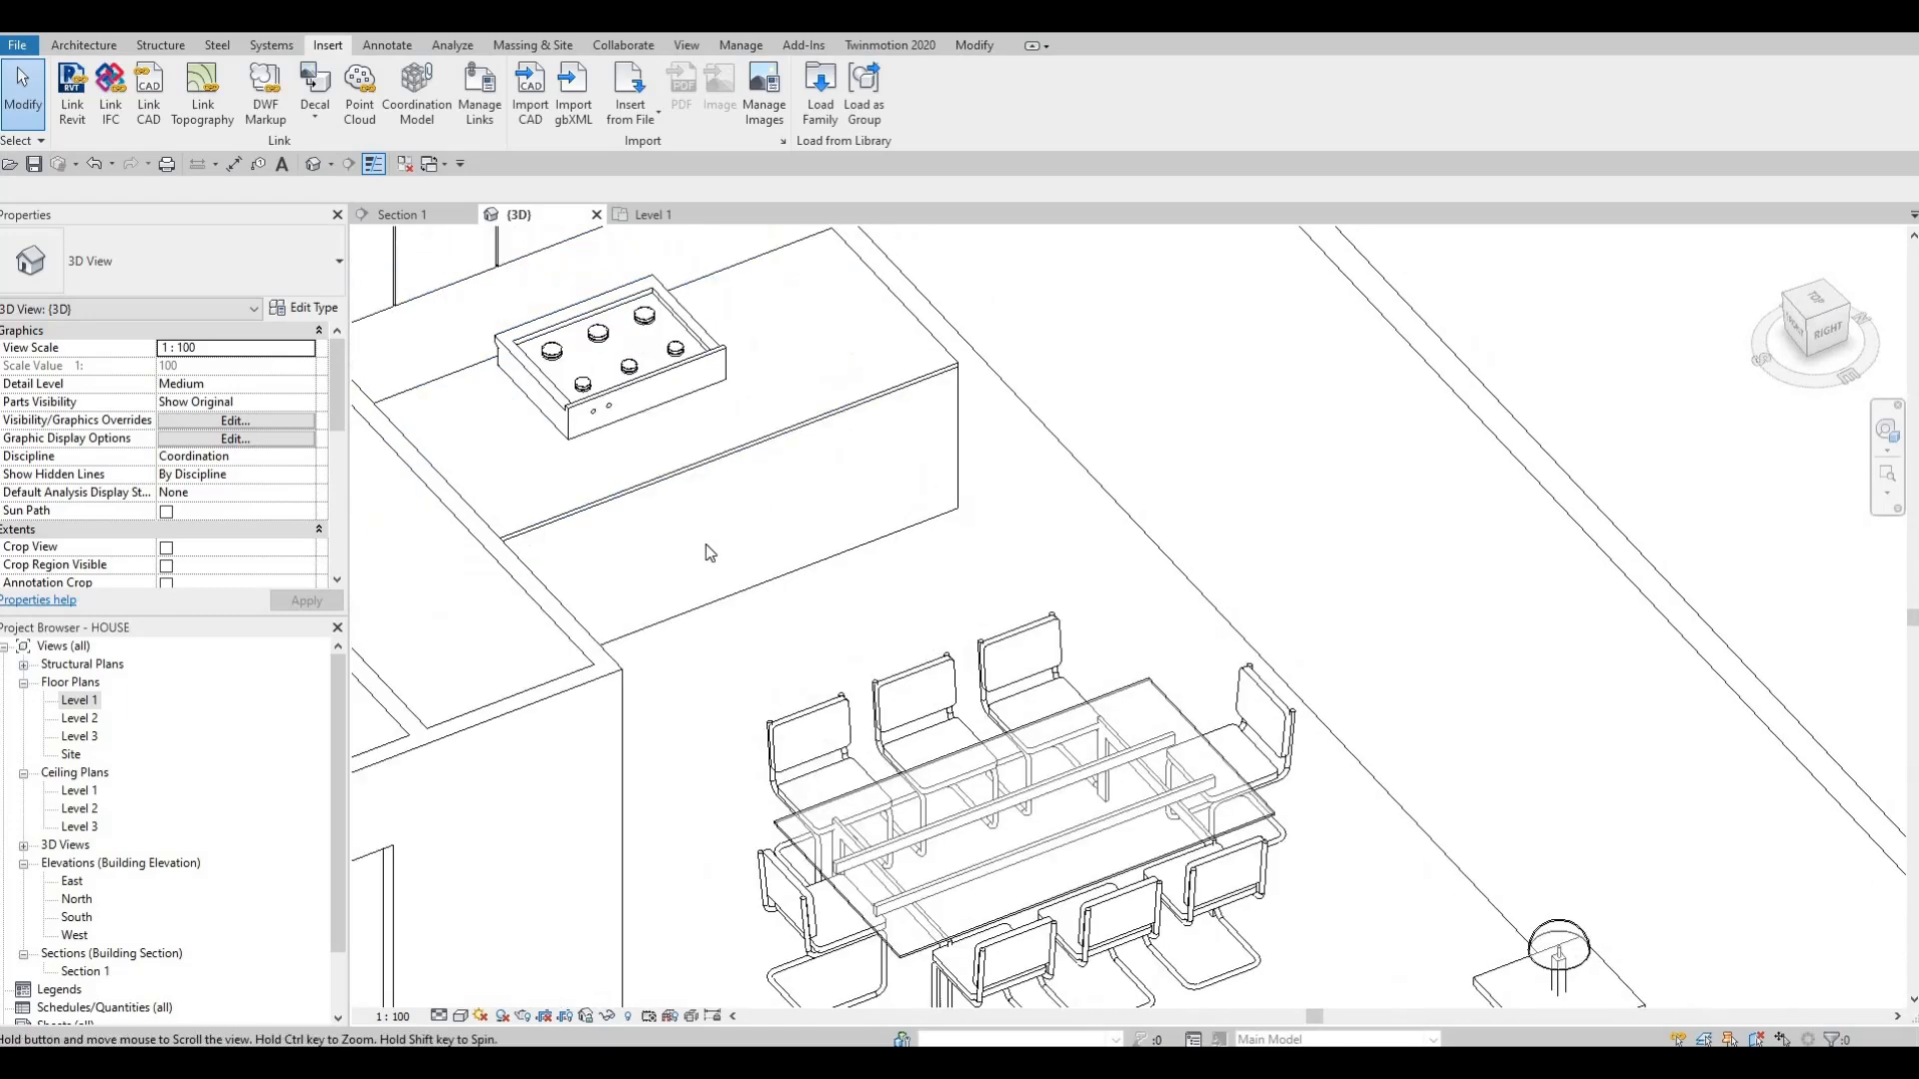
middle_click_drag(715, 400, 885, 610)
scroll(886, 610, "up", 2)
middle_click_drag(652, 591, 776, 623)
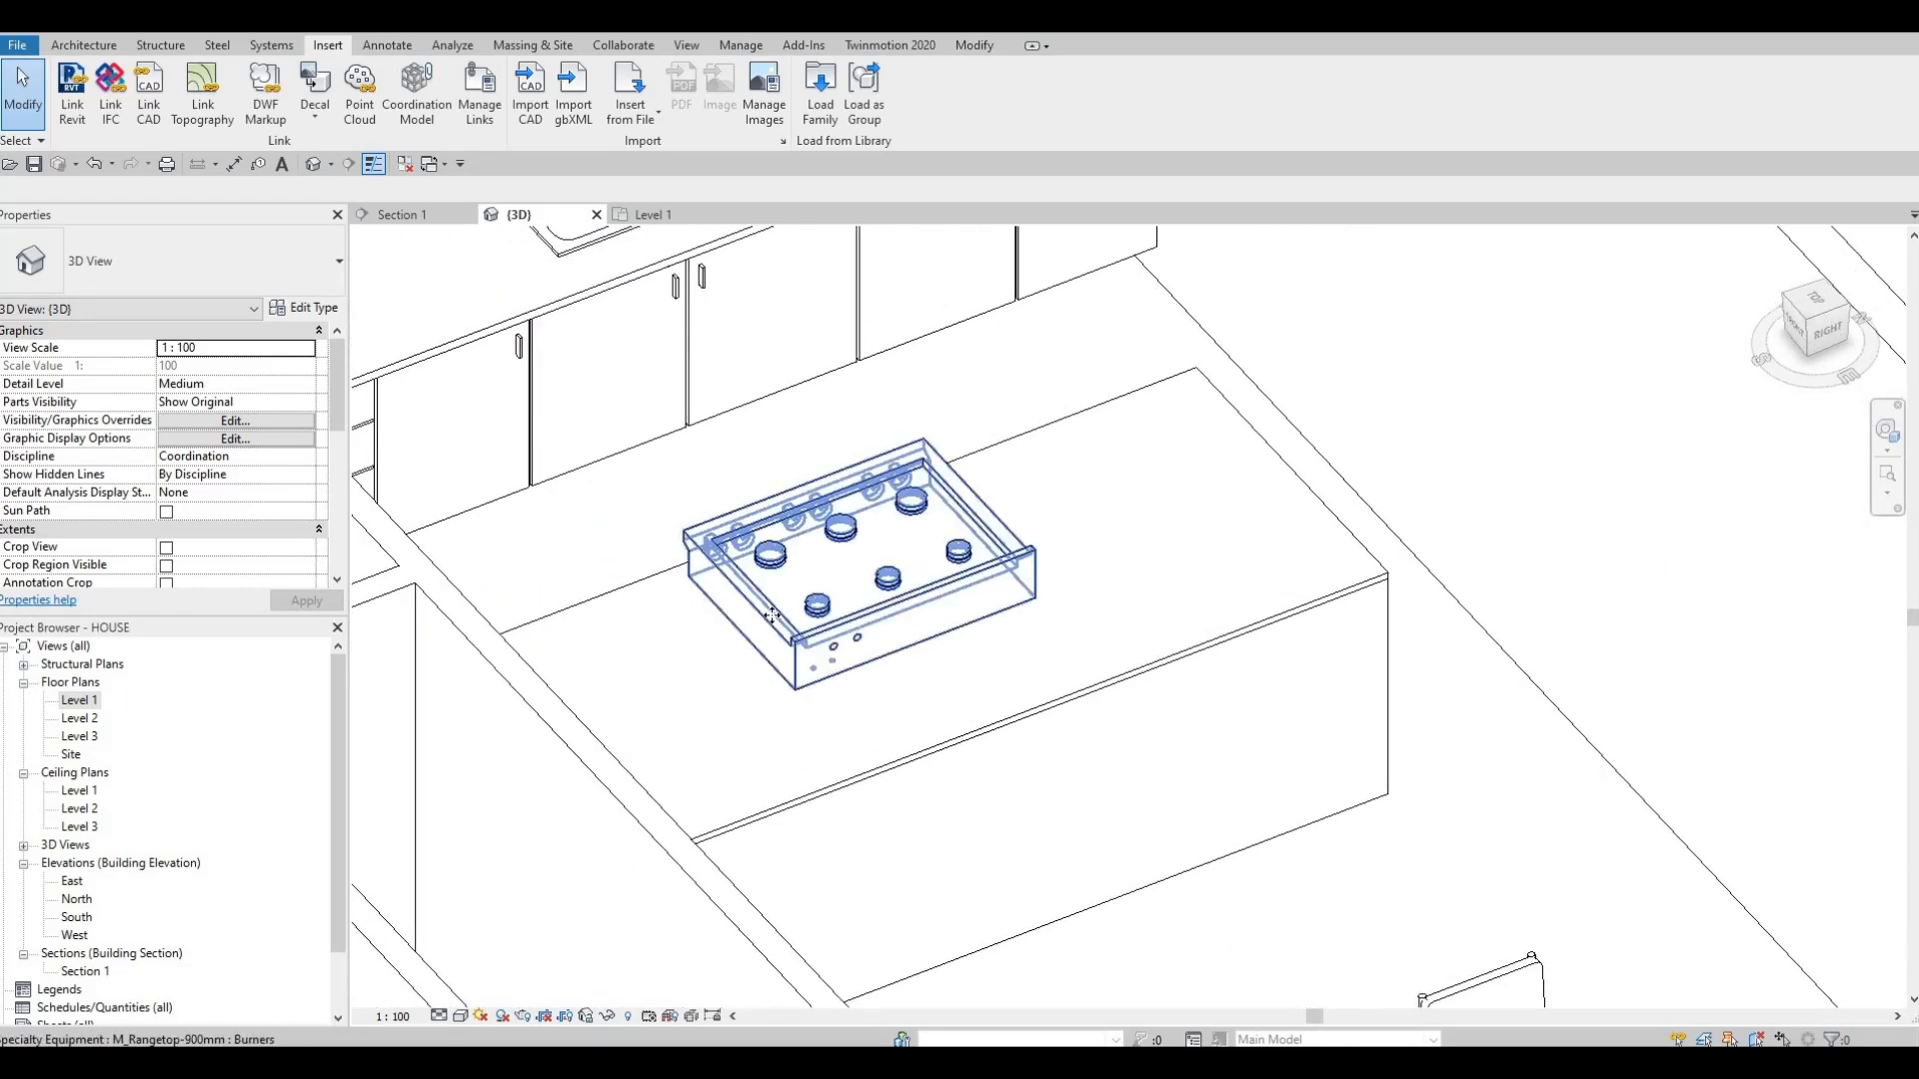
left_click(772, 618)
middle_click_drag(968, 635, 732, 603, "shift")
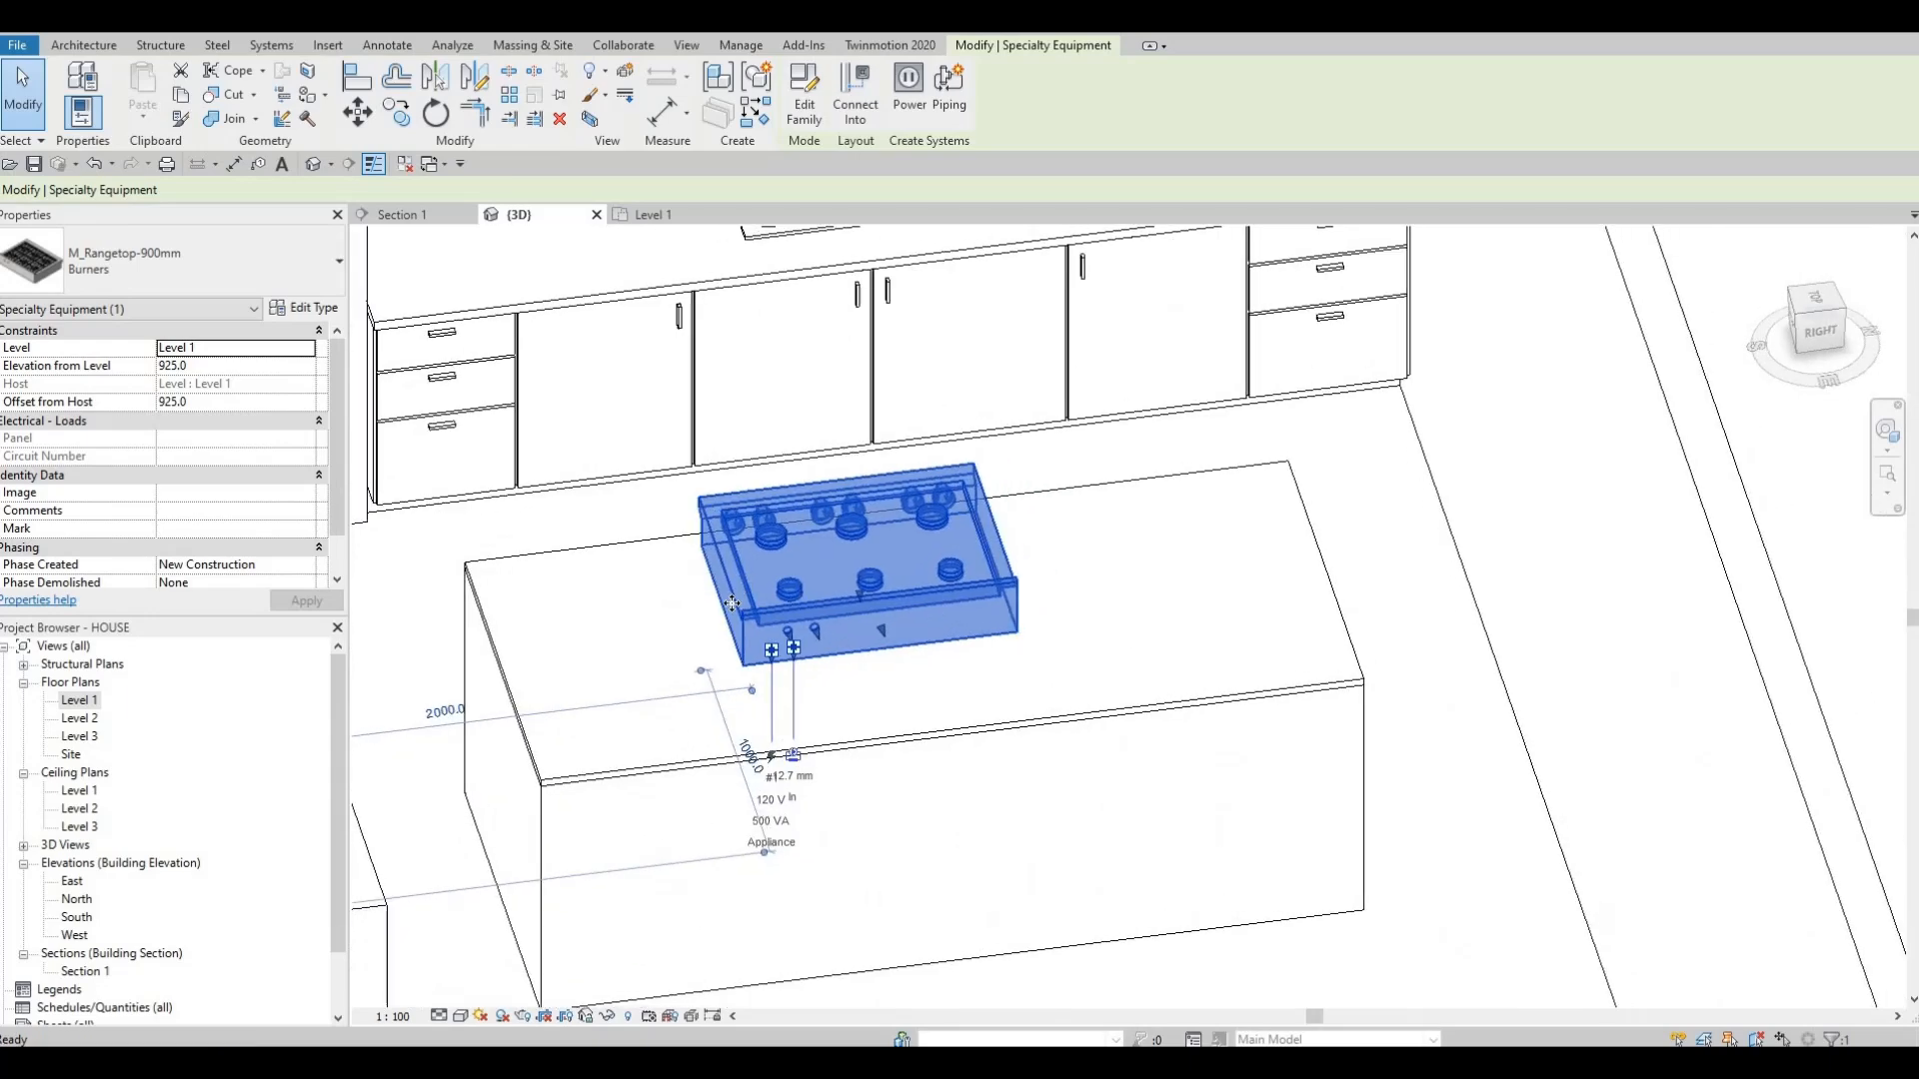
key("Escape")
key("Escape")
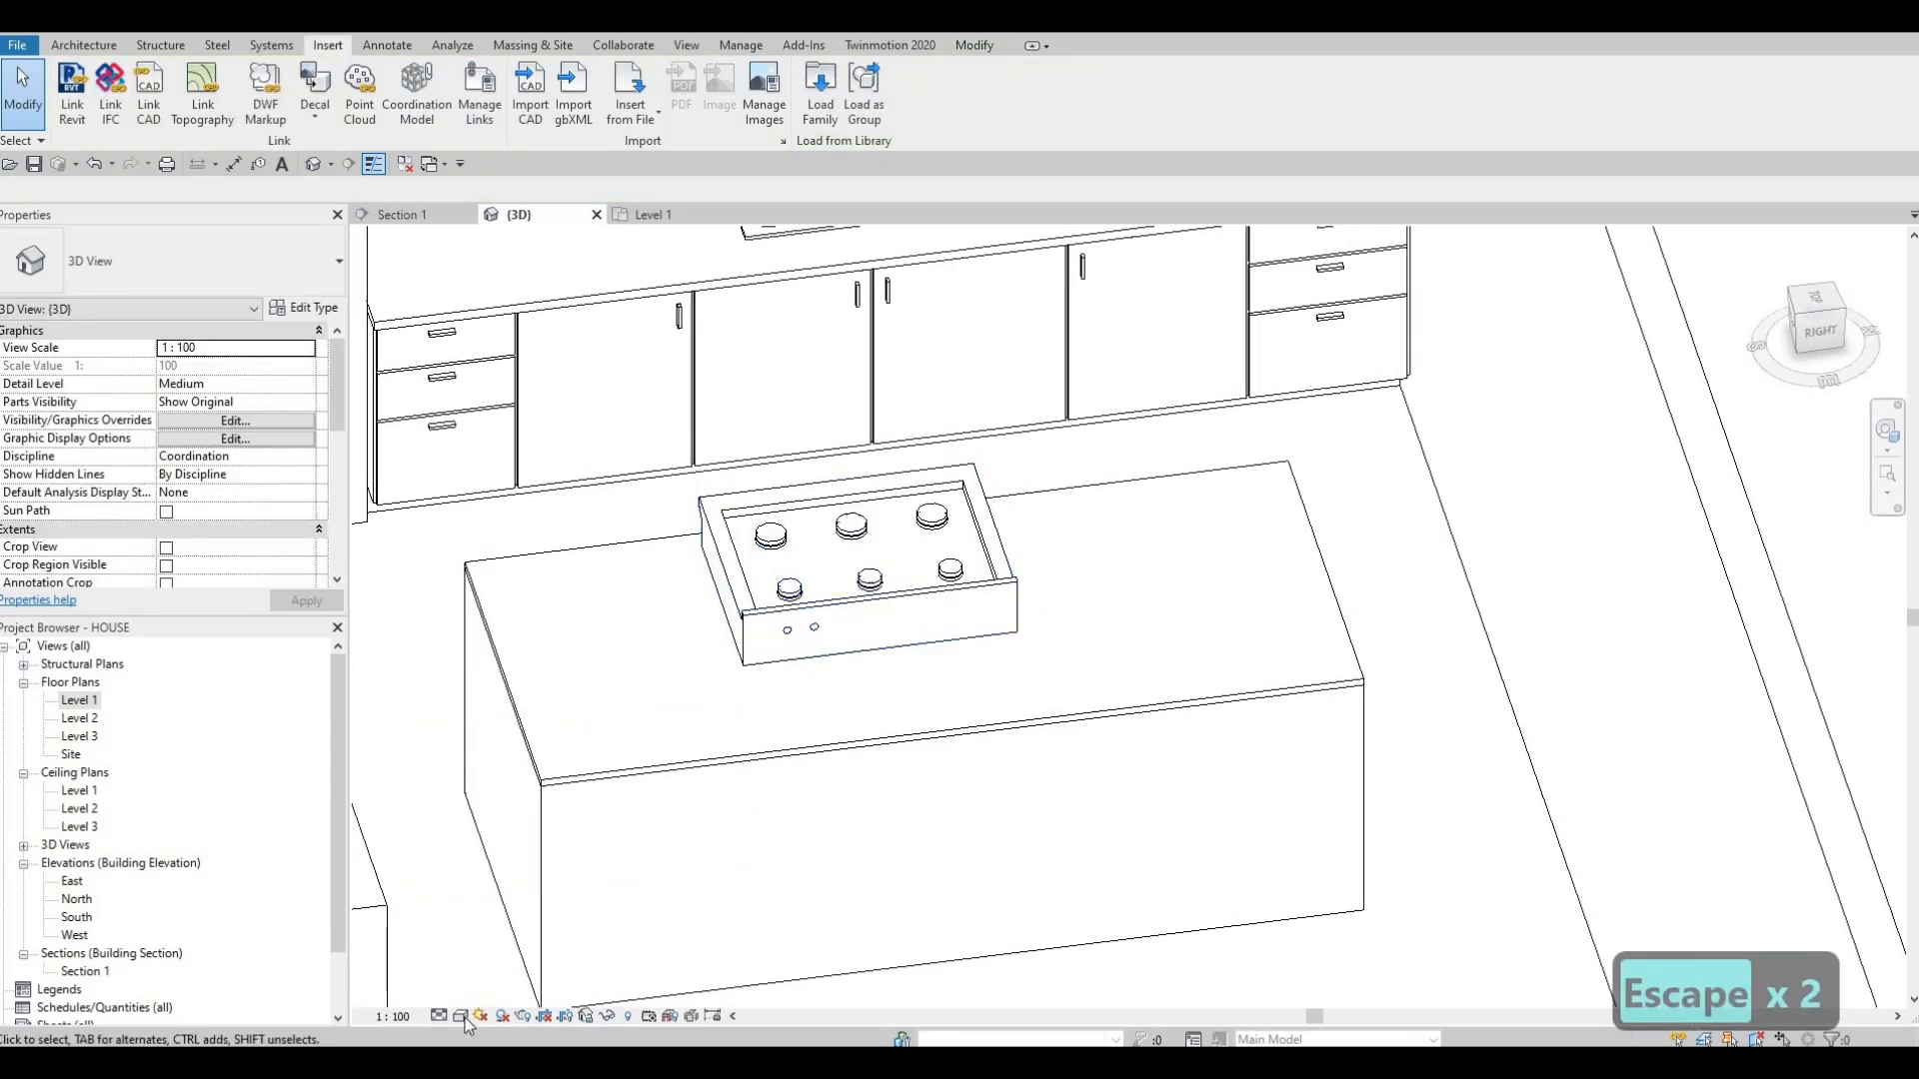
- Set the 3D view's detail level to Fine and inspect the rangetop's grates and front from above
left_click(441, 1013)
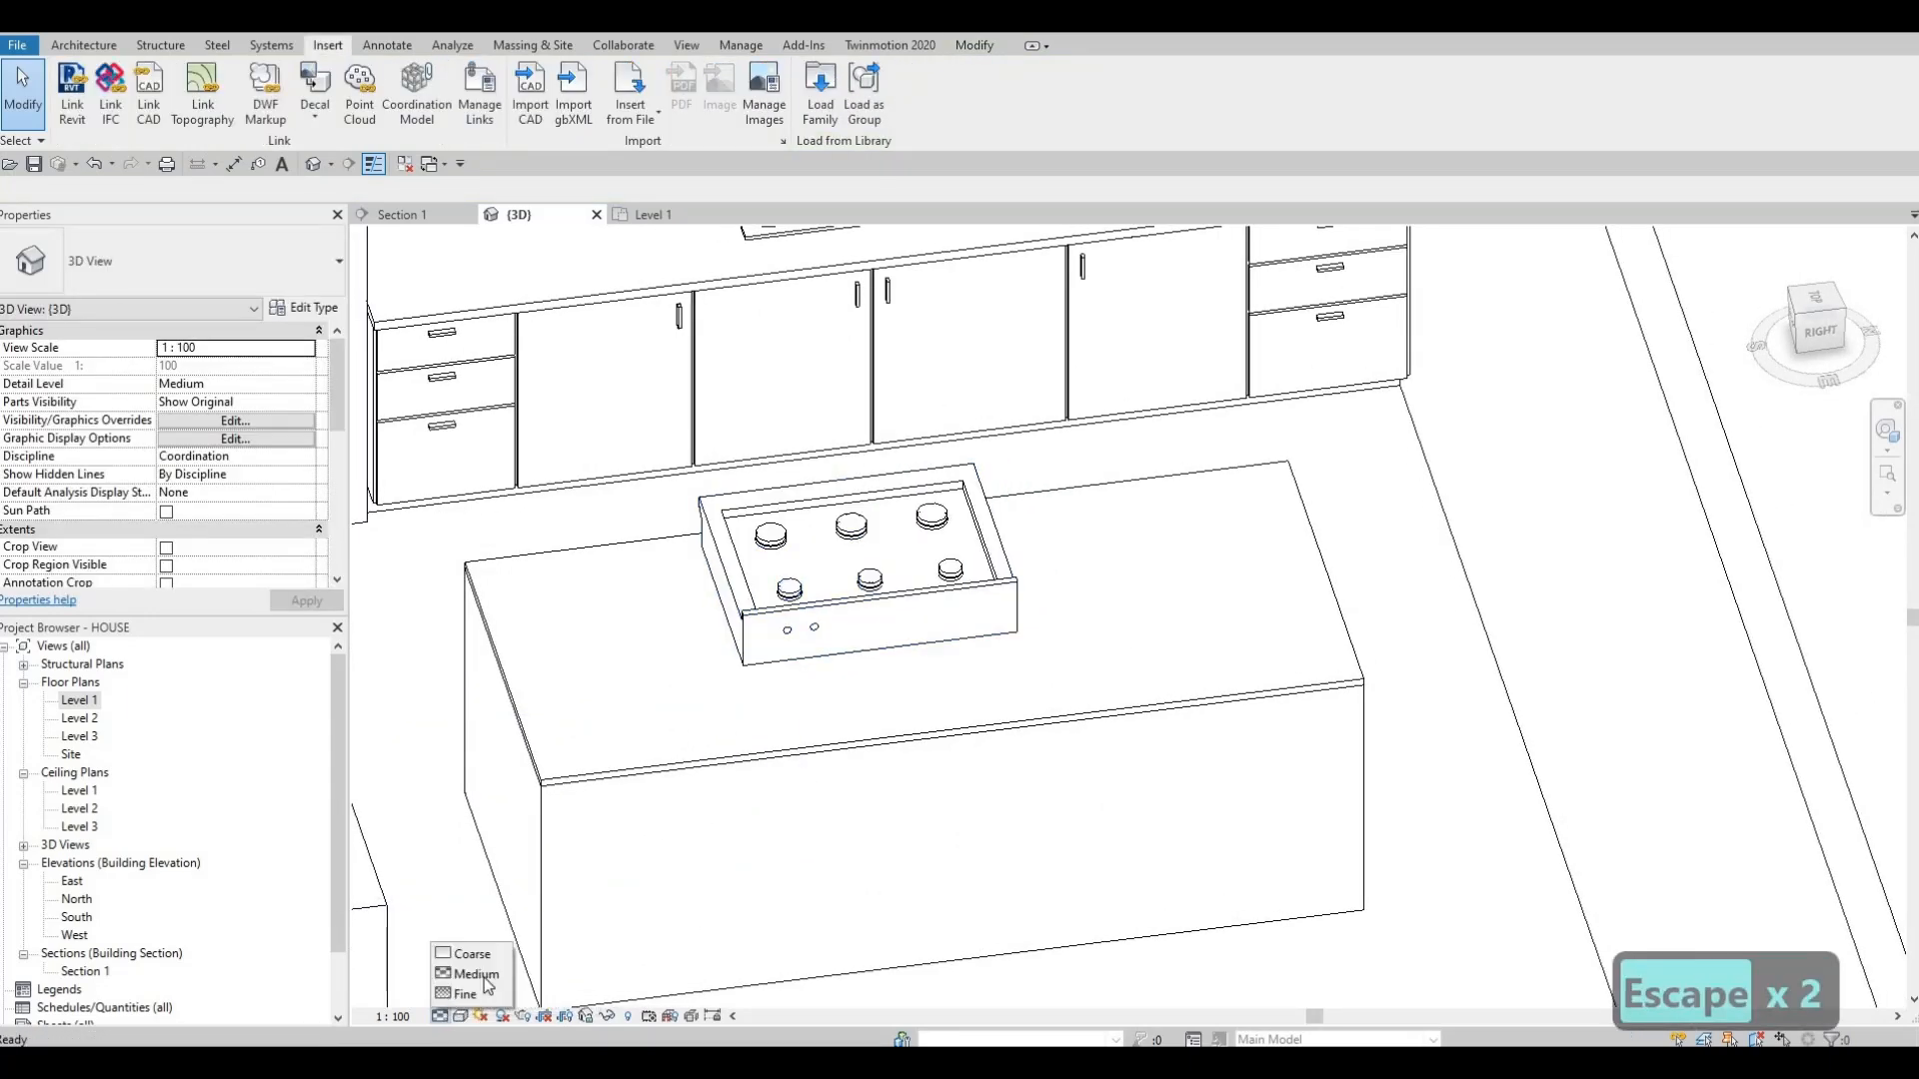
middle_click_drag(663, 876, 779, 741, "shift")
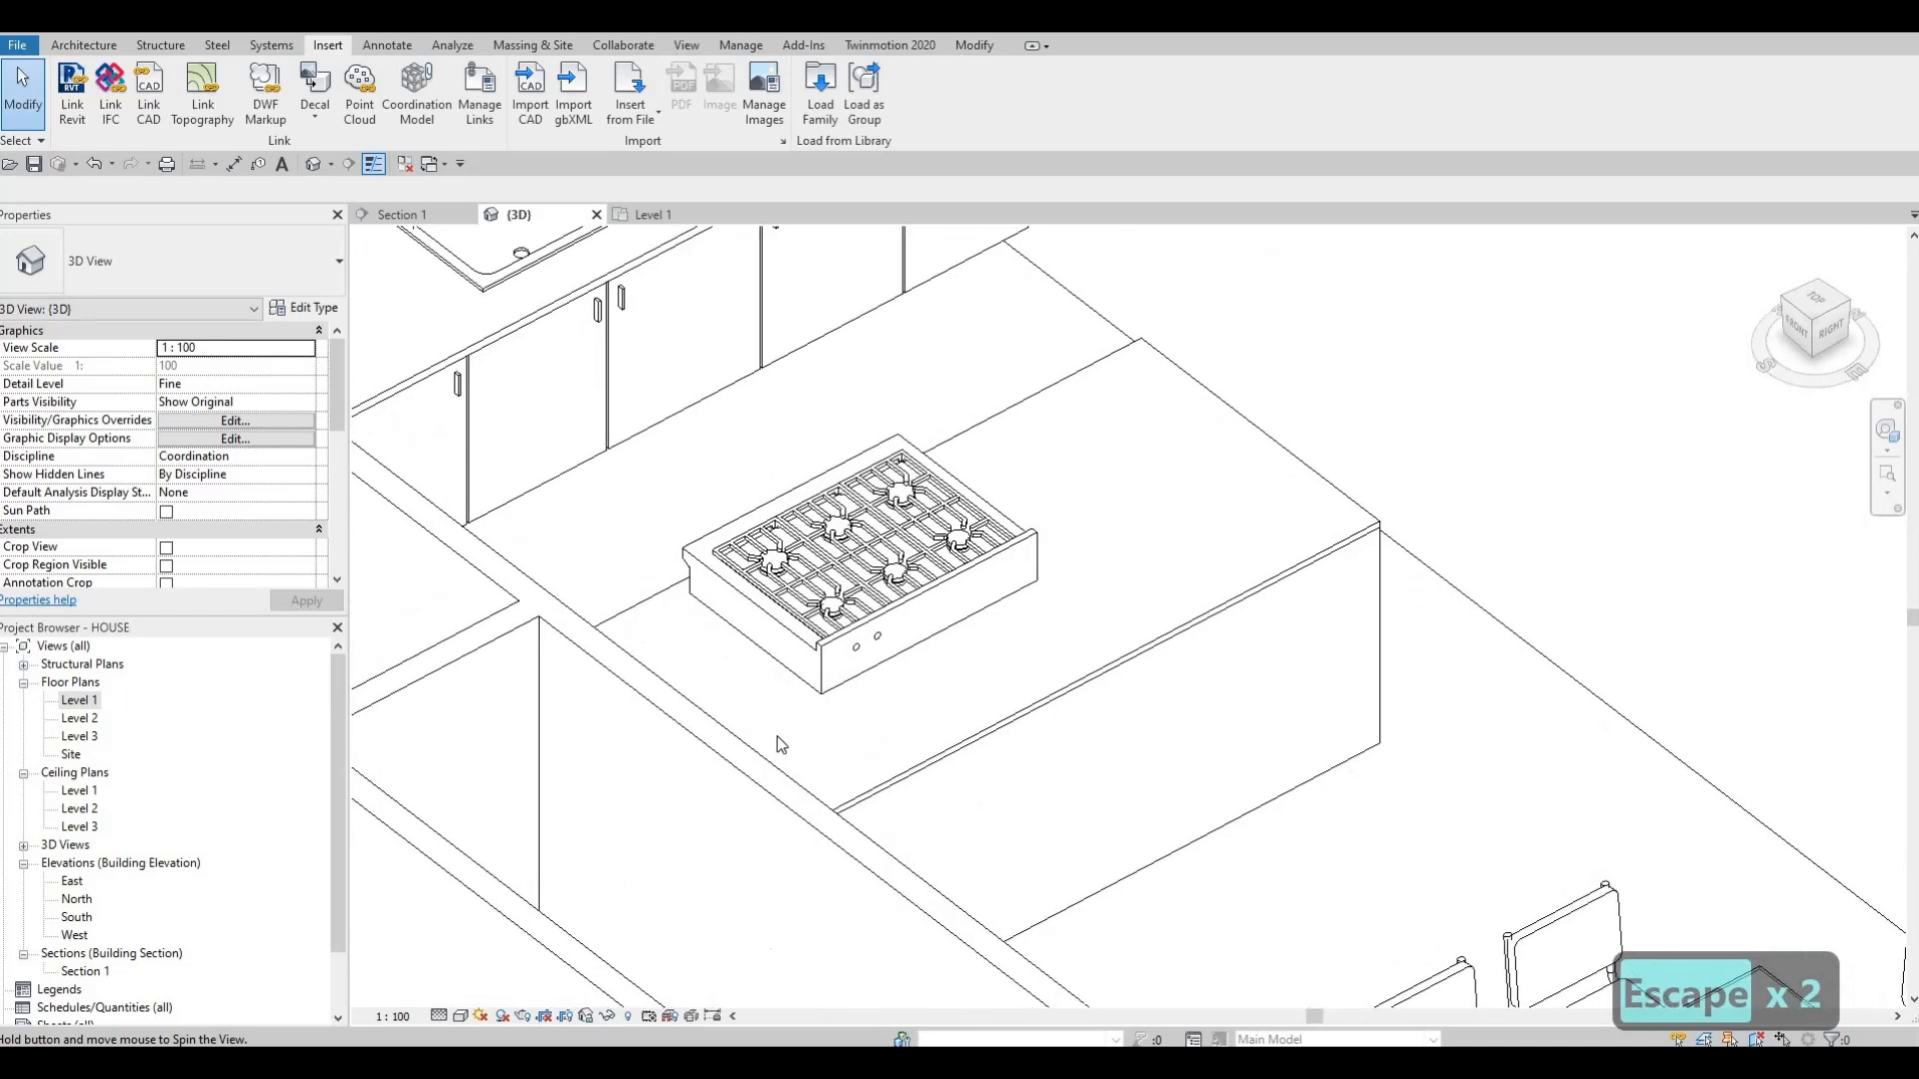
scroll(807, 647, "up", 1)
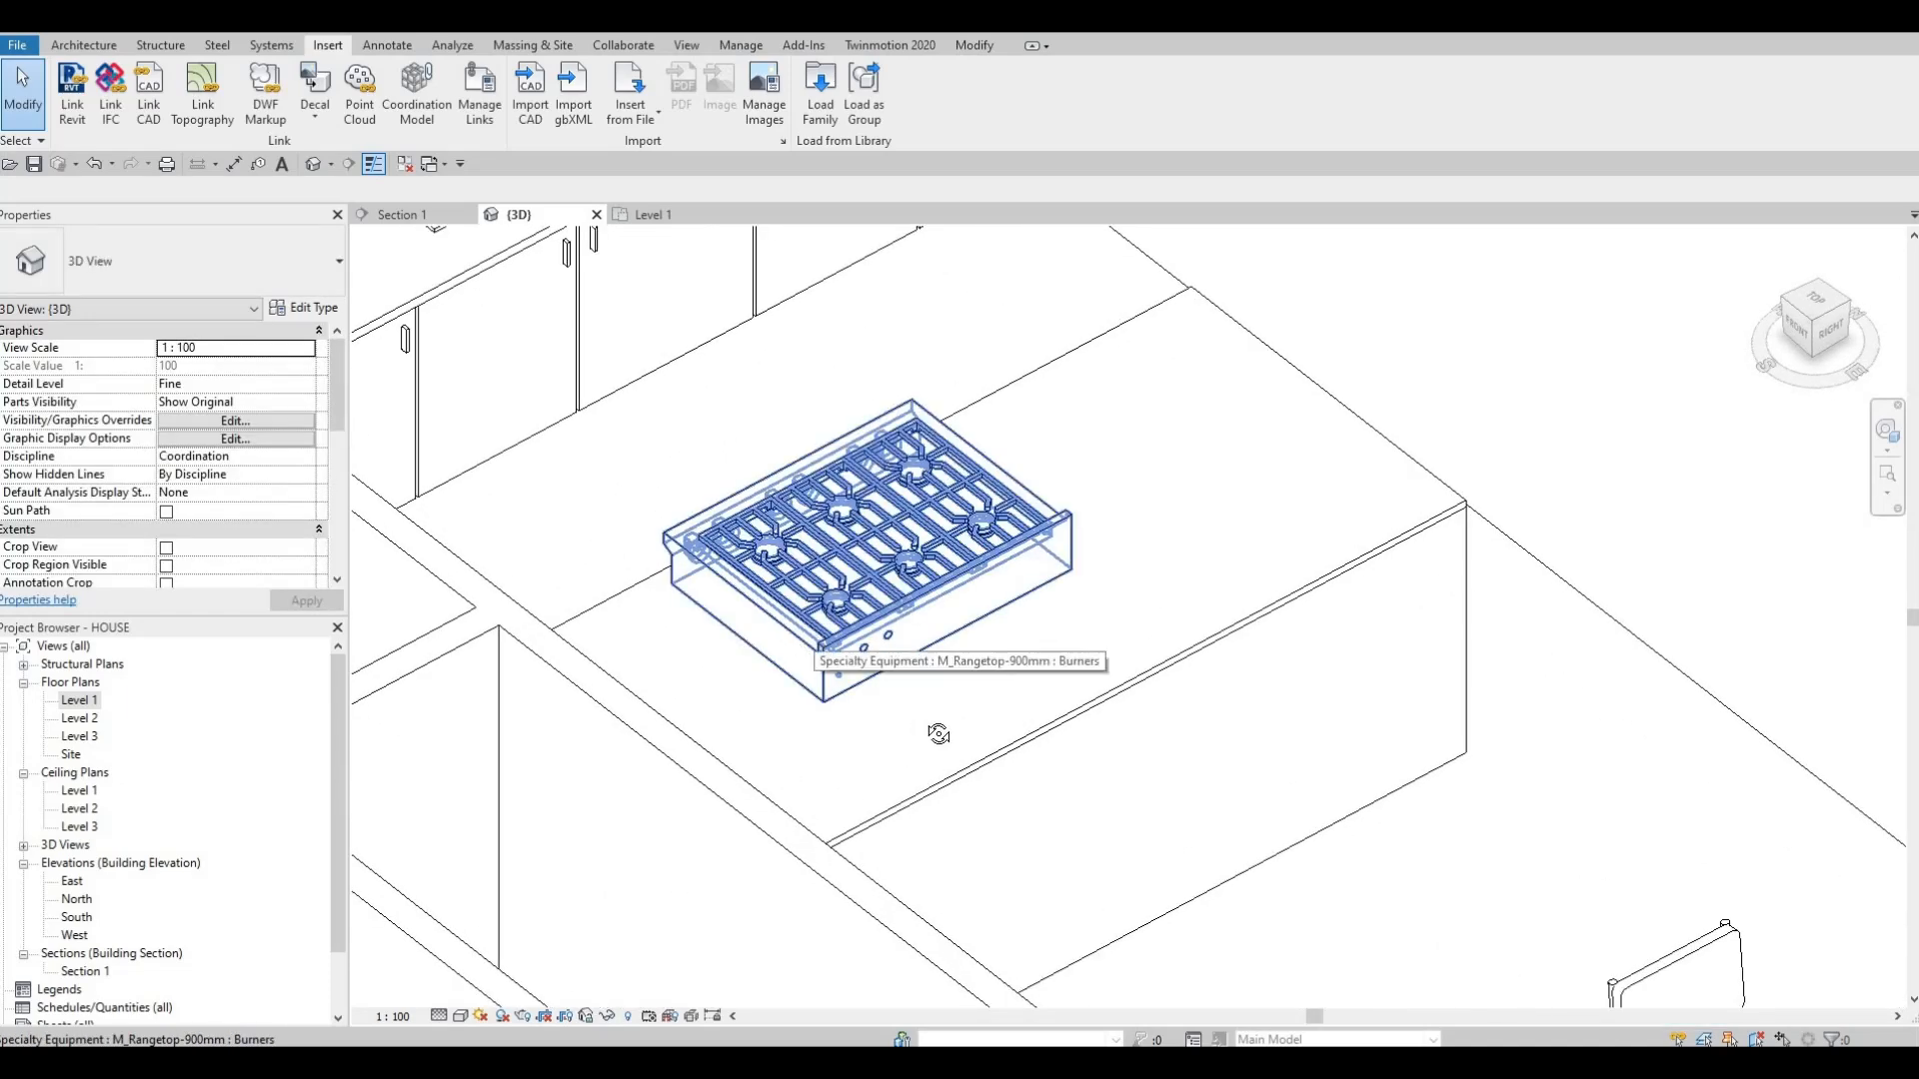
middle_click_drag(938, 735, 904, 667, "shift")
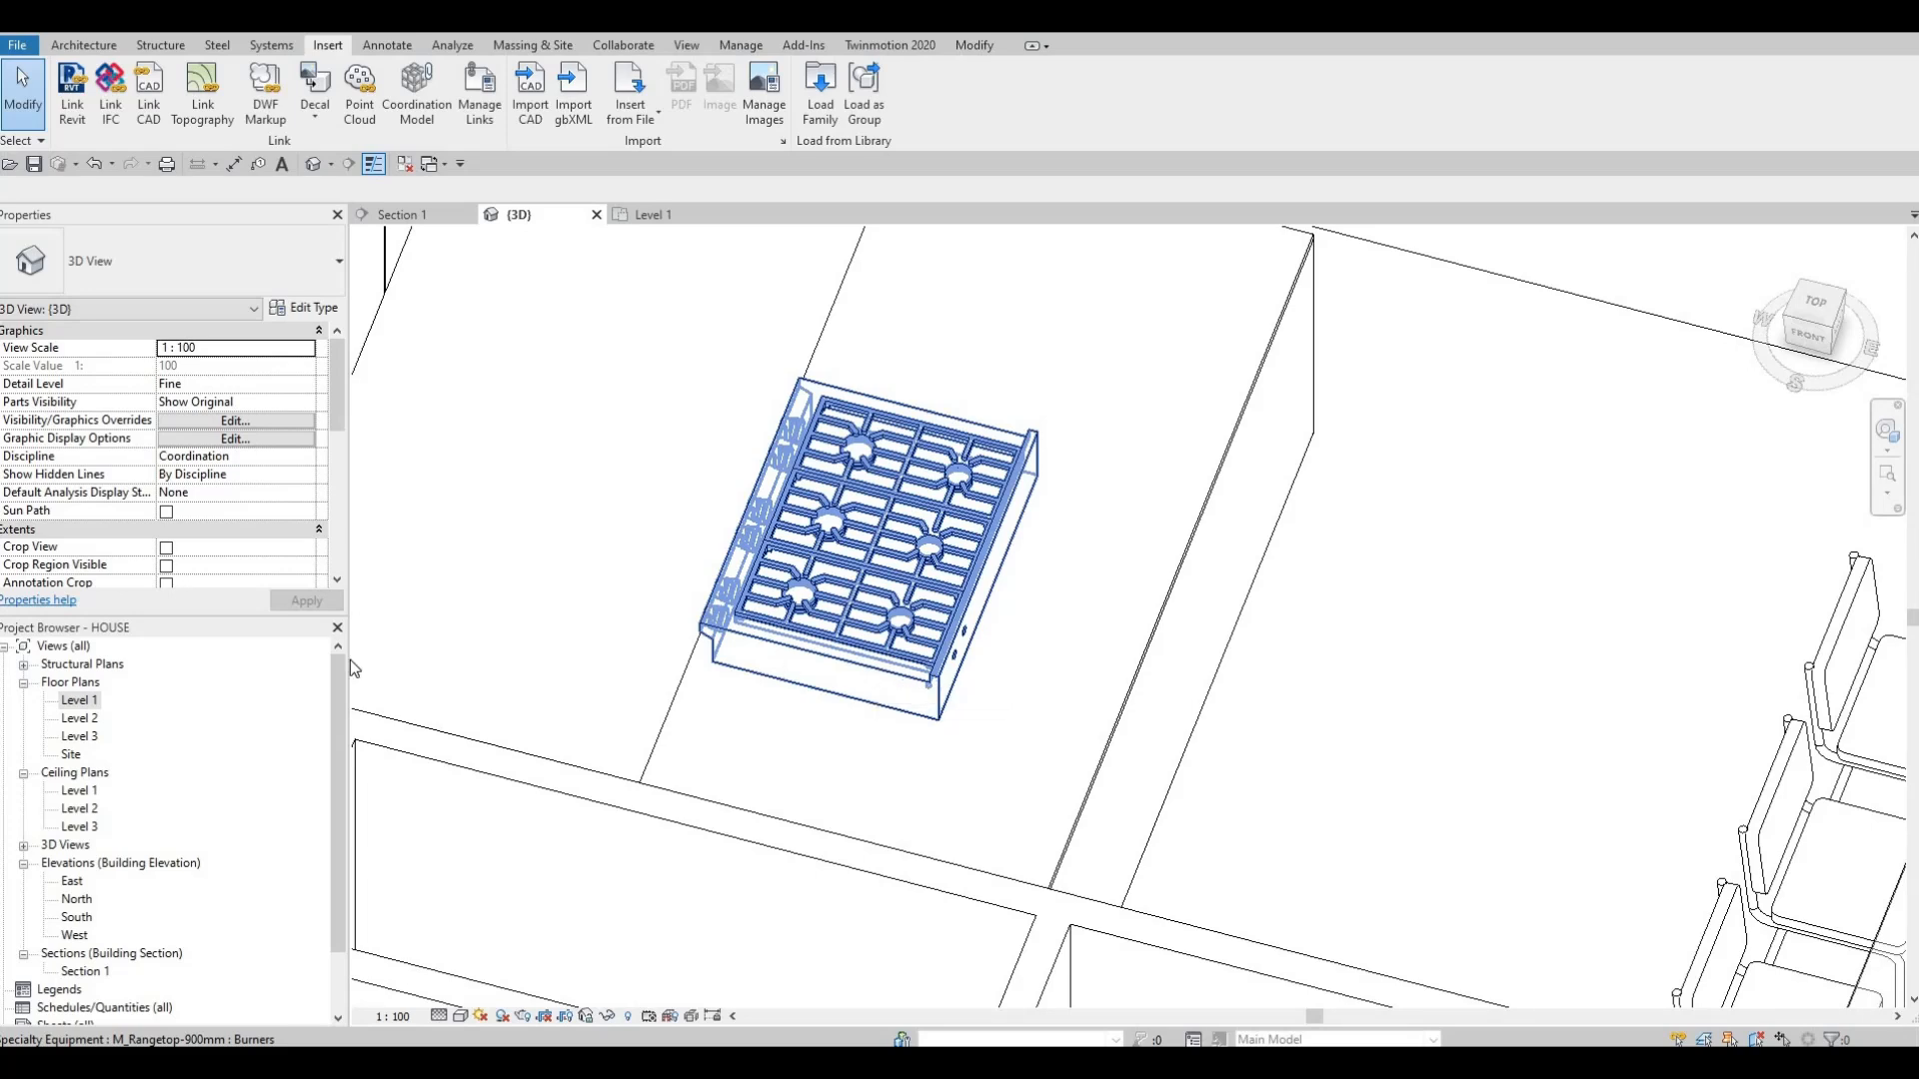
- In the Section 1 view, nudge the rangetop down into the island until its elevation from level is 765 mm
scroll(75, 924, "down", 2)
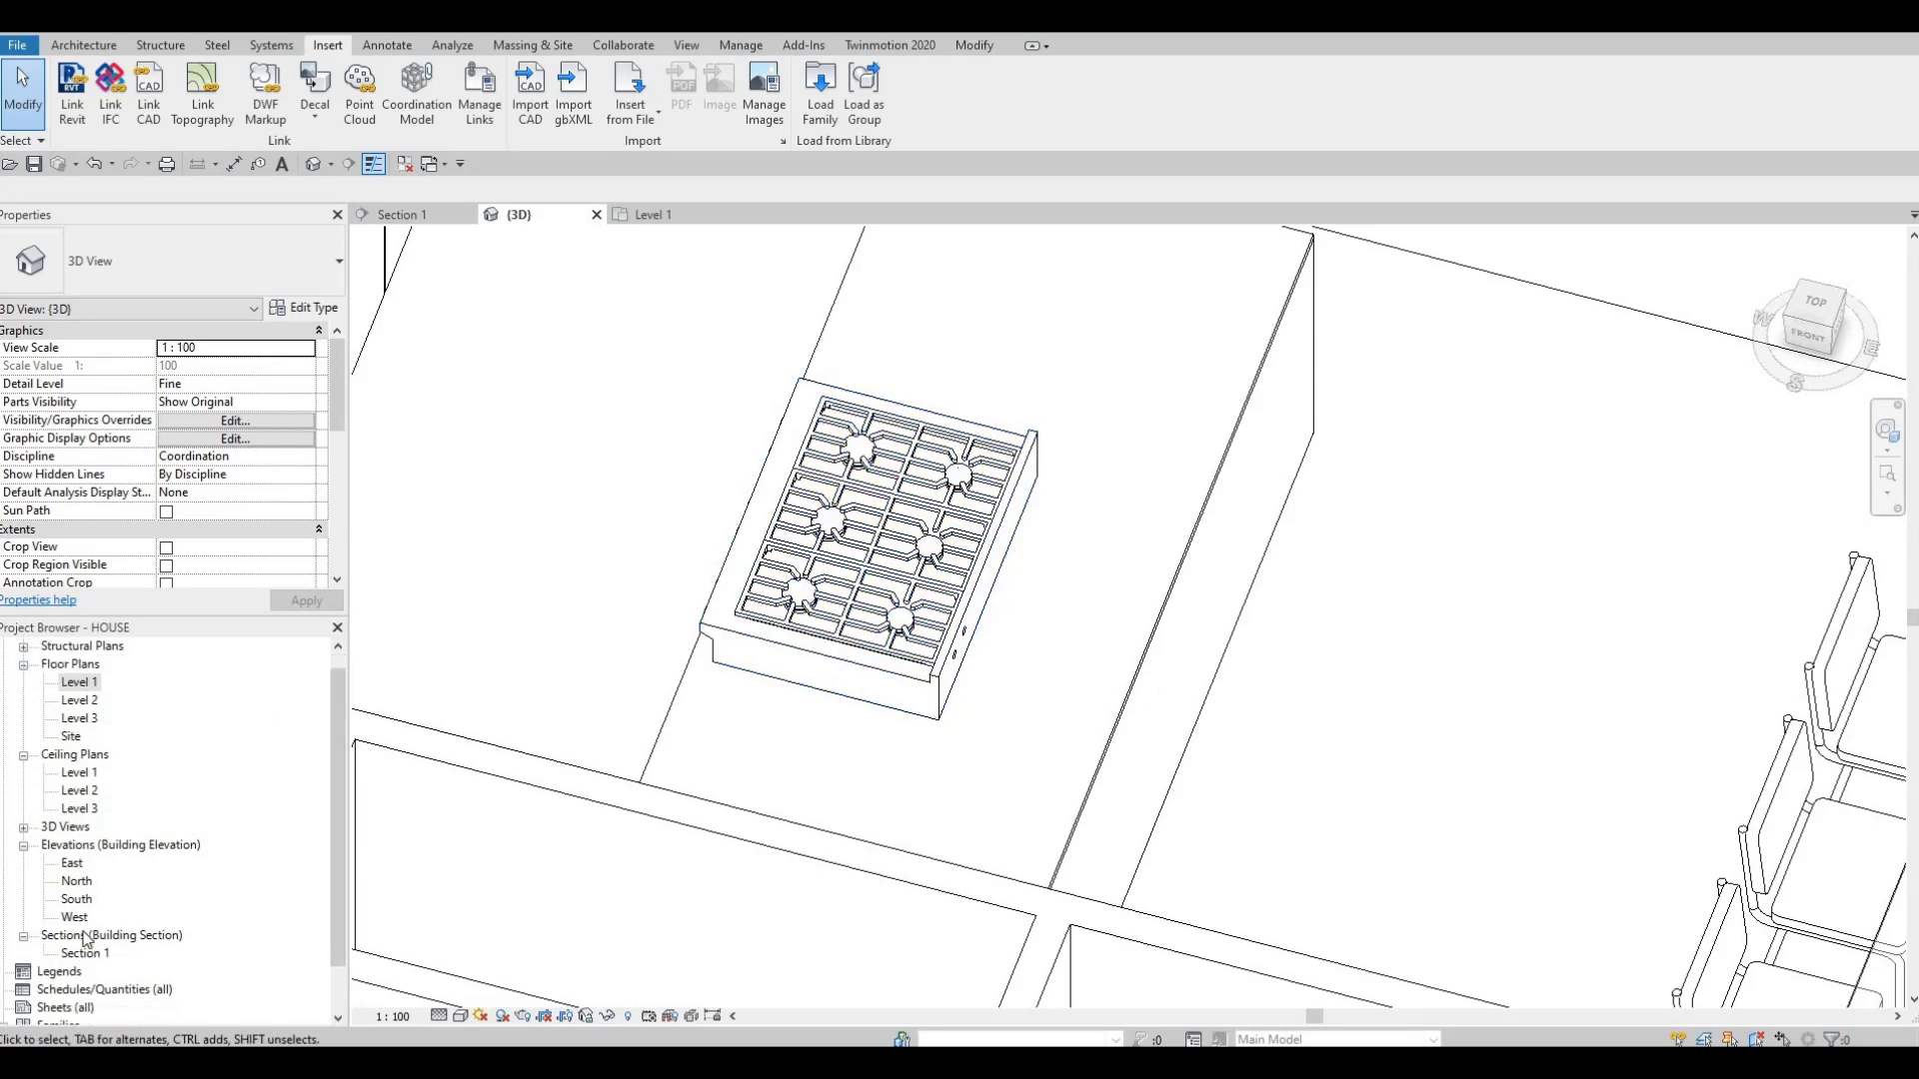
double_click(85, 899)
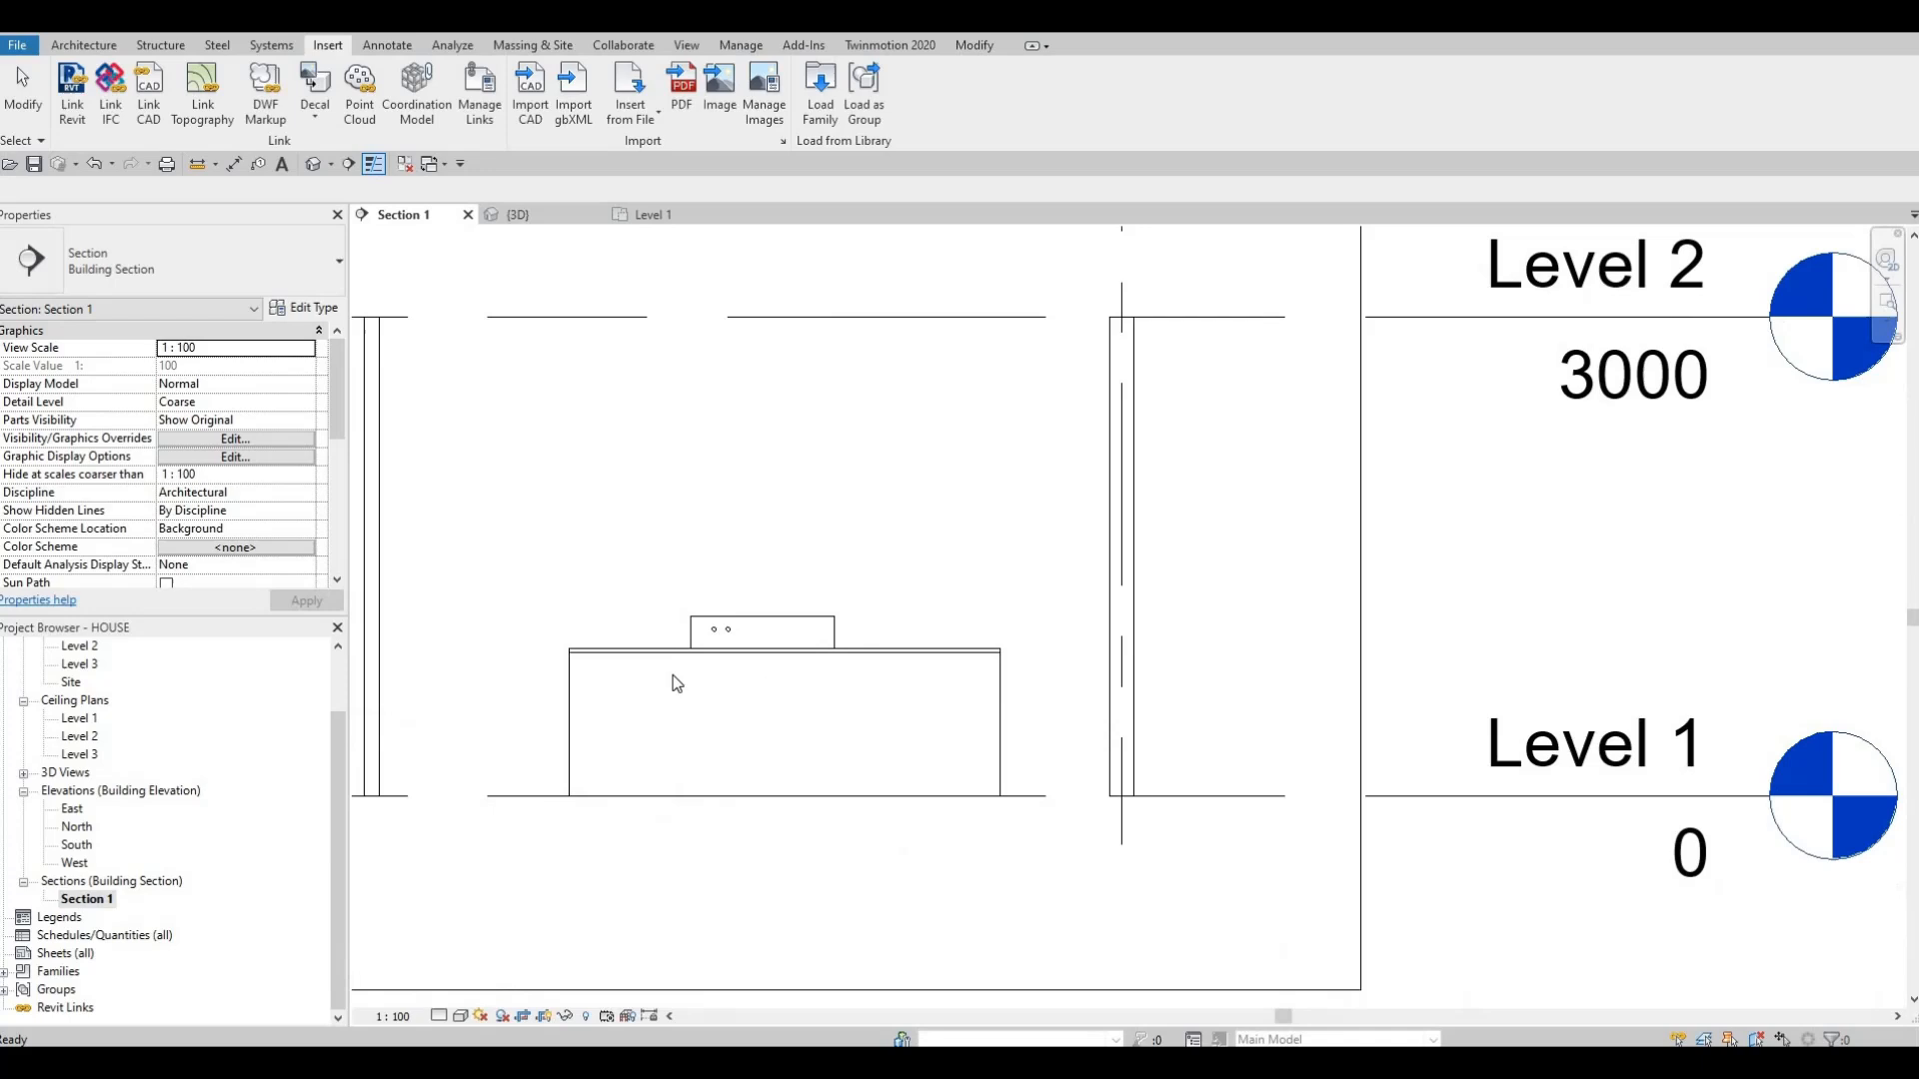
left_click(767, 634)
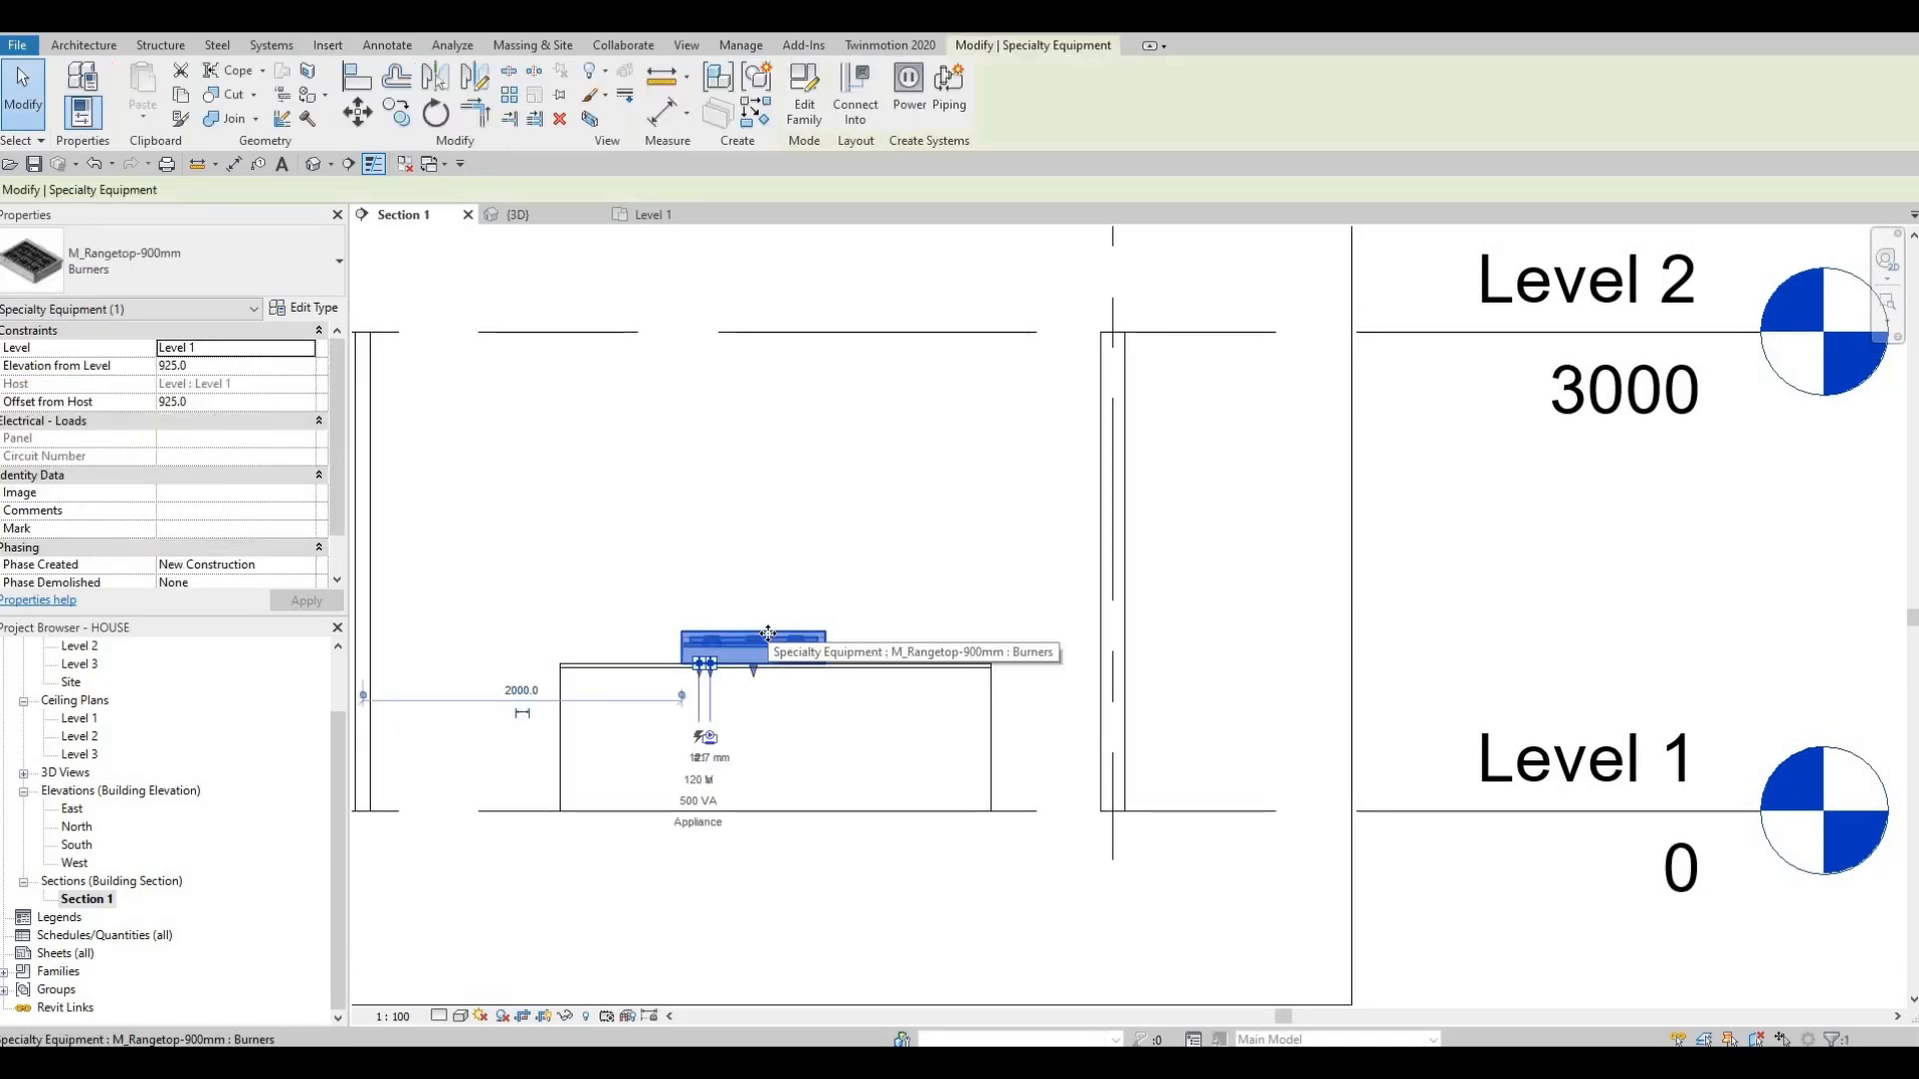
key("Down")
key("Down")
key("Down")
key("Down")
key("Down")
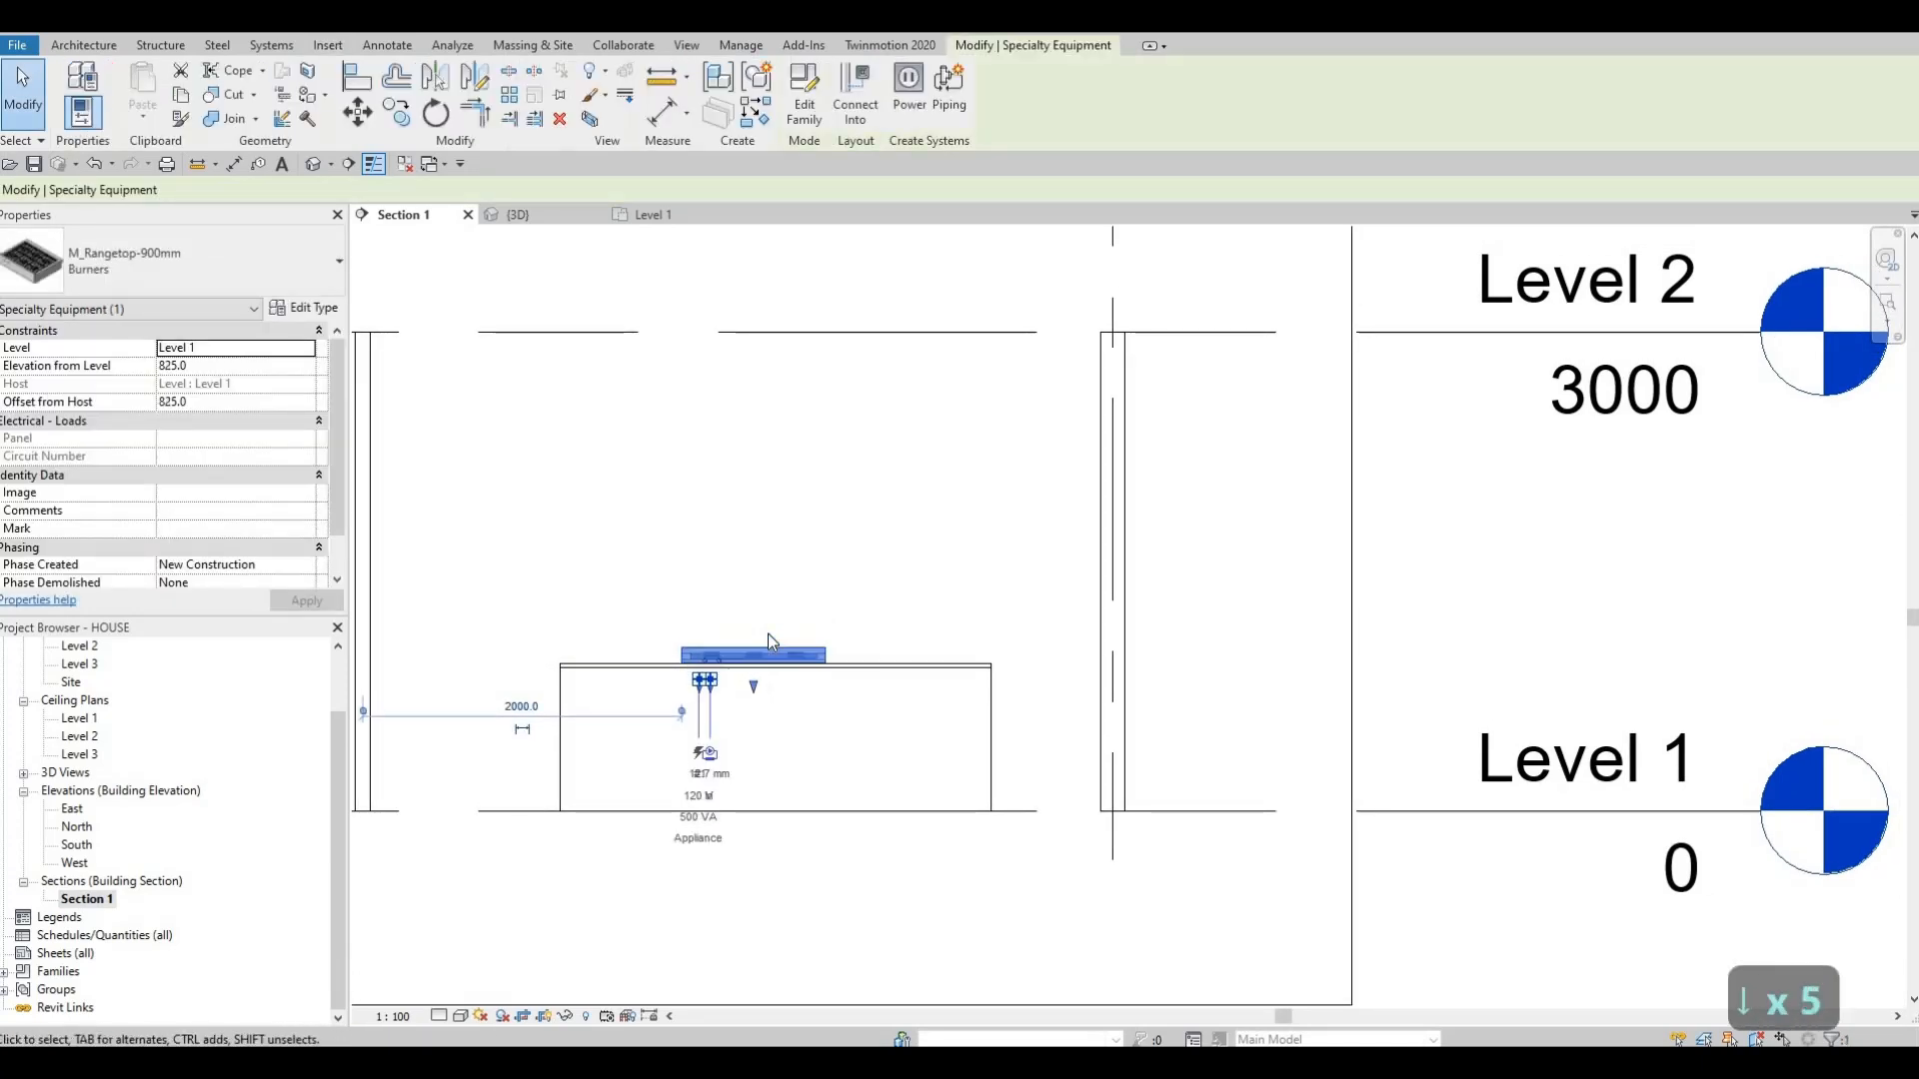
key("Down")
key("Down")
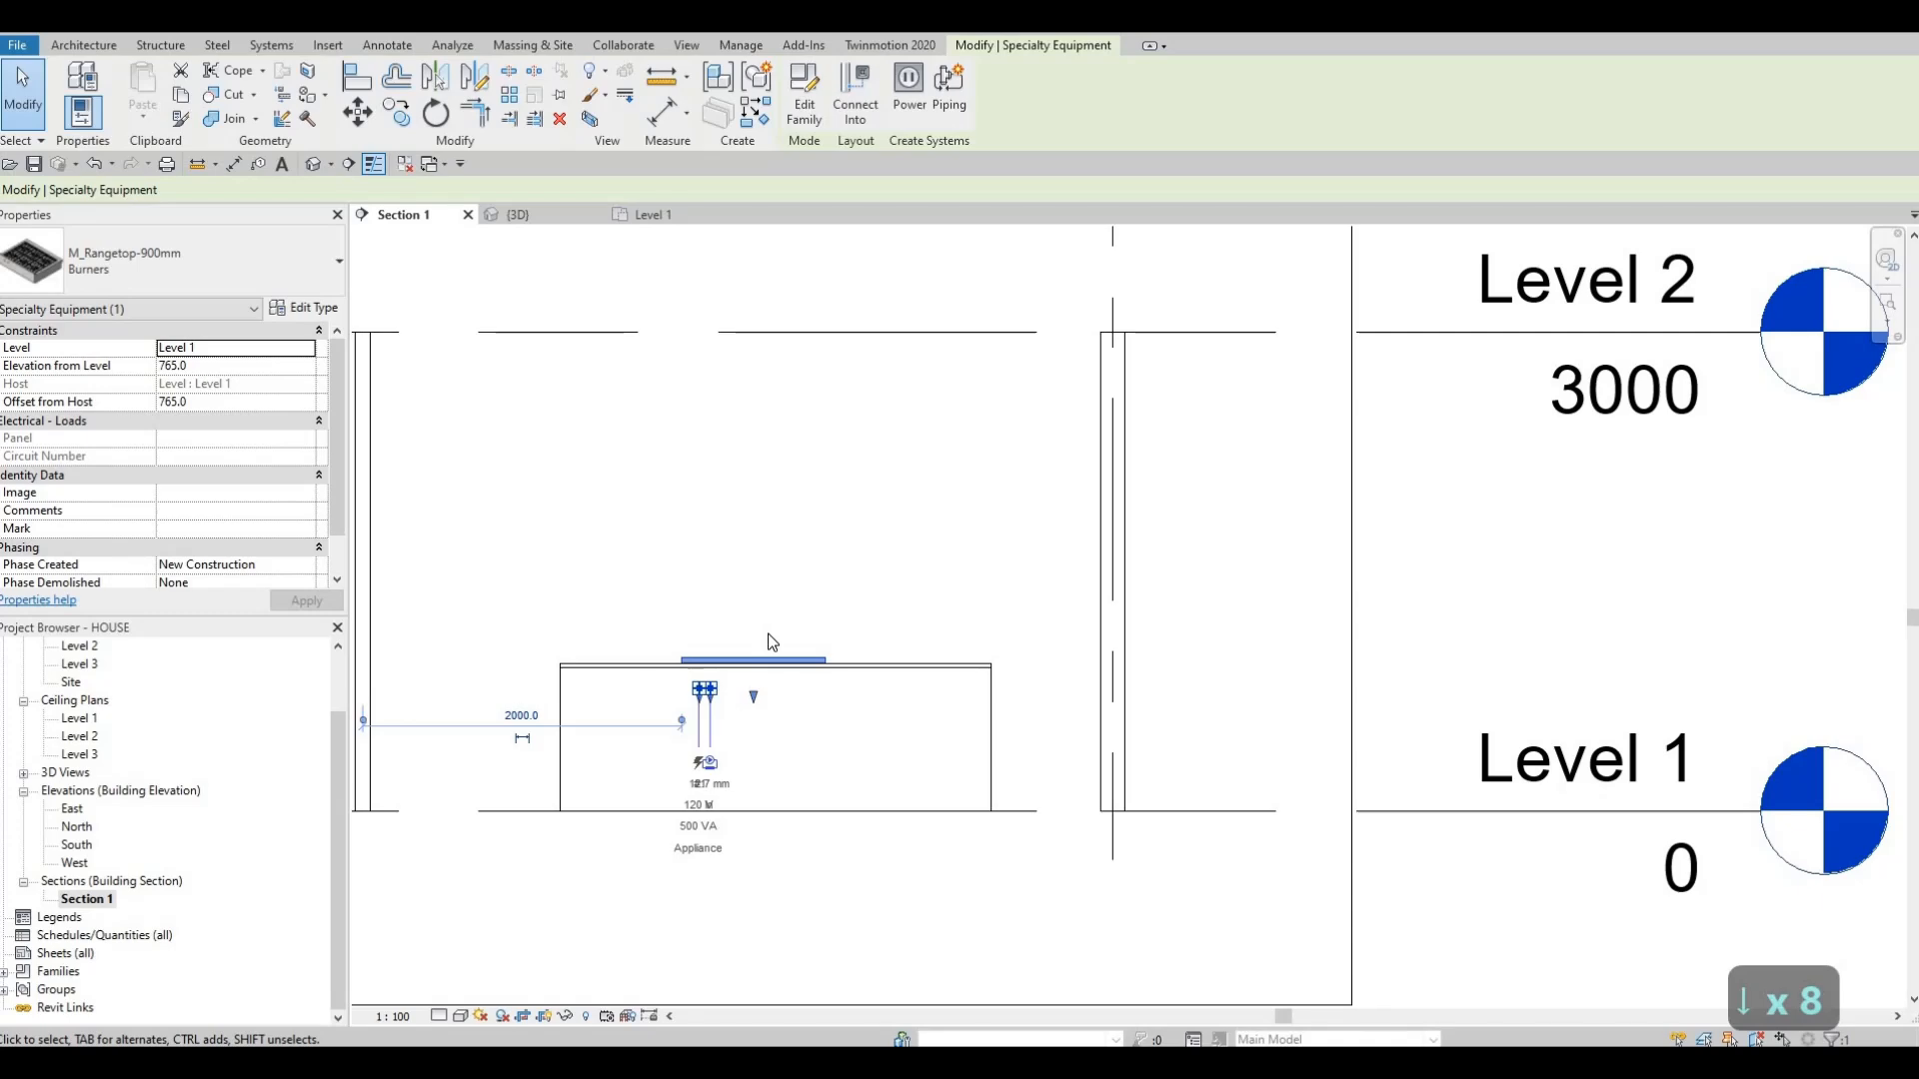
- Nudge the rangetop five increments along the island's length toward its middle in the section view
key("Right")
key("Right")
key("Right")
key("Right")
key("Right")
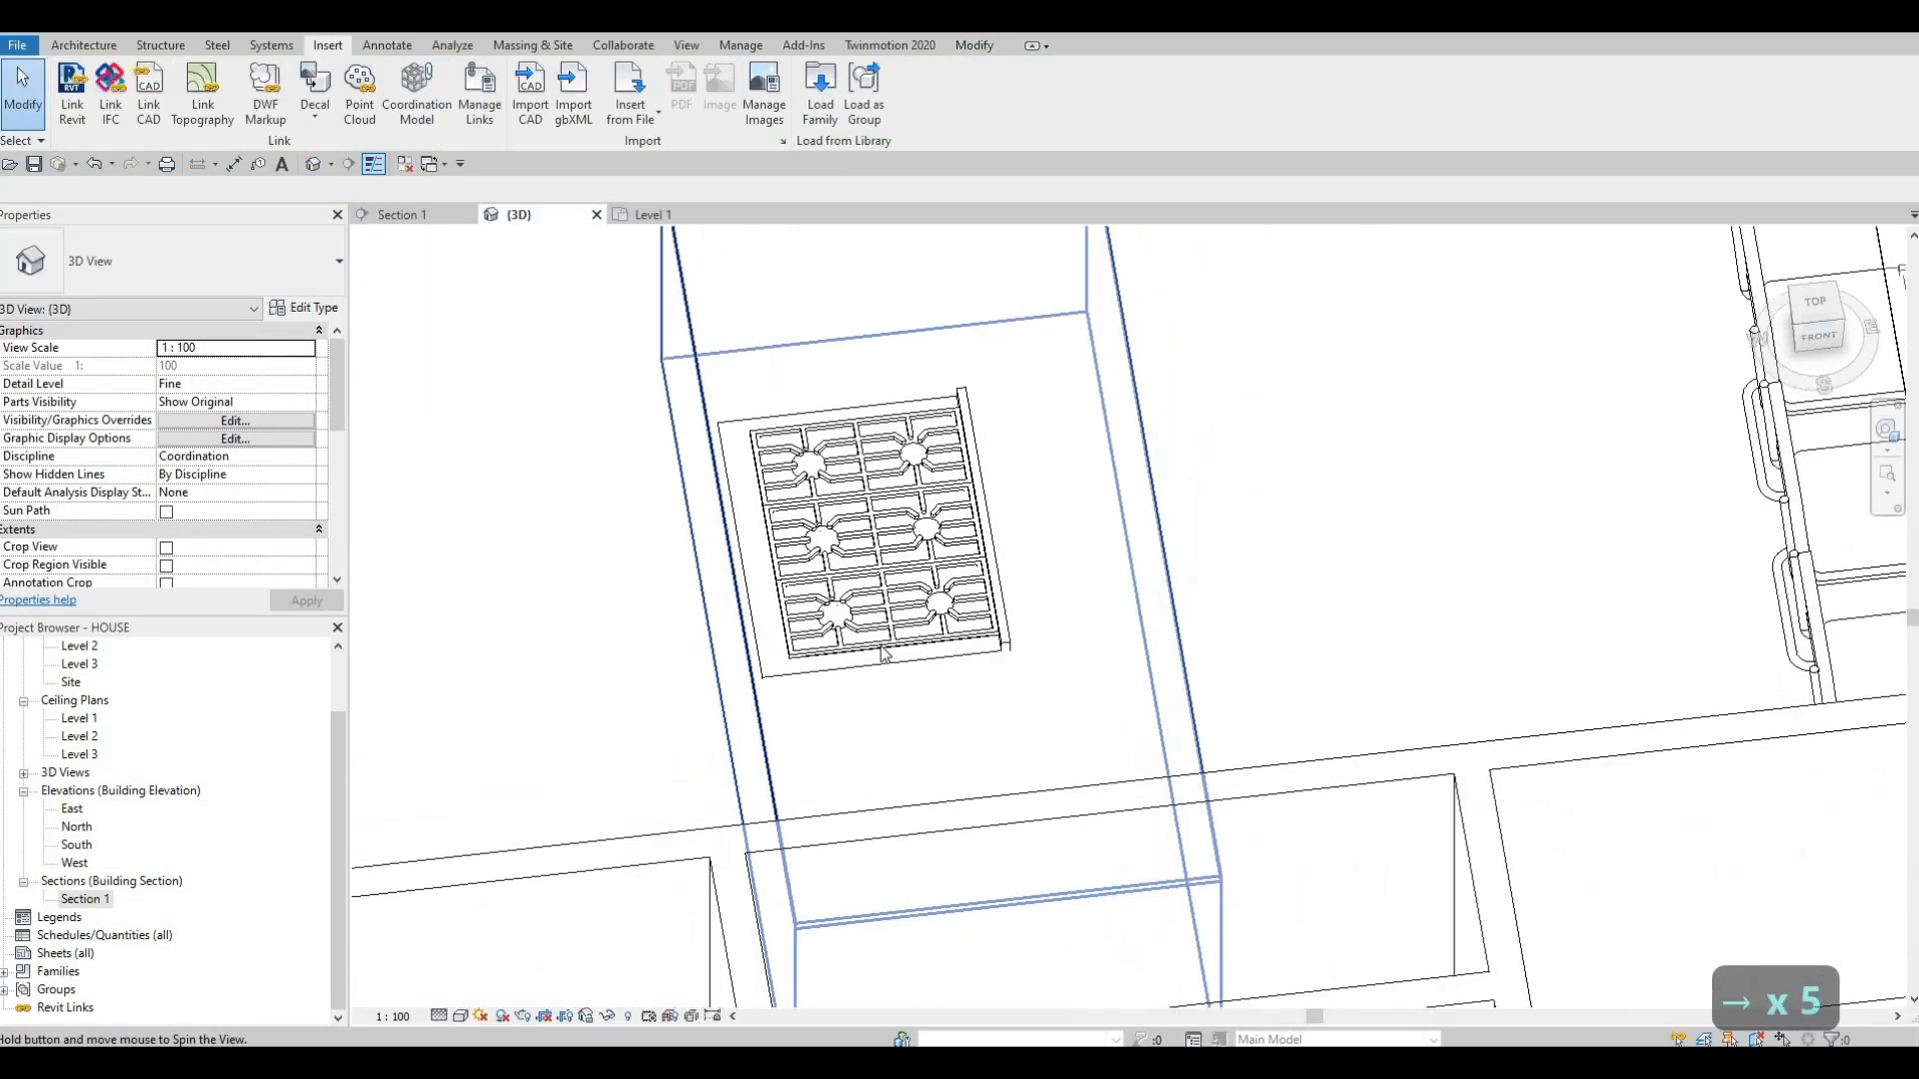
- In the Level 1 plan, nudge the rangetop three increments toward the sink counter, slightly past the island's edge
scroll(828, 656, "up", 3)
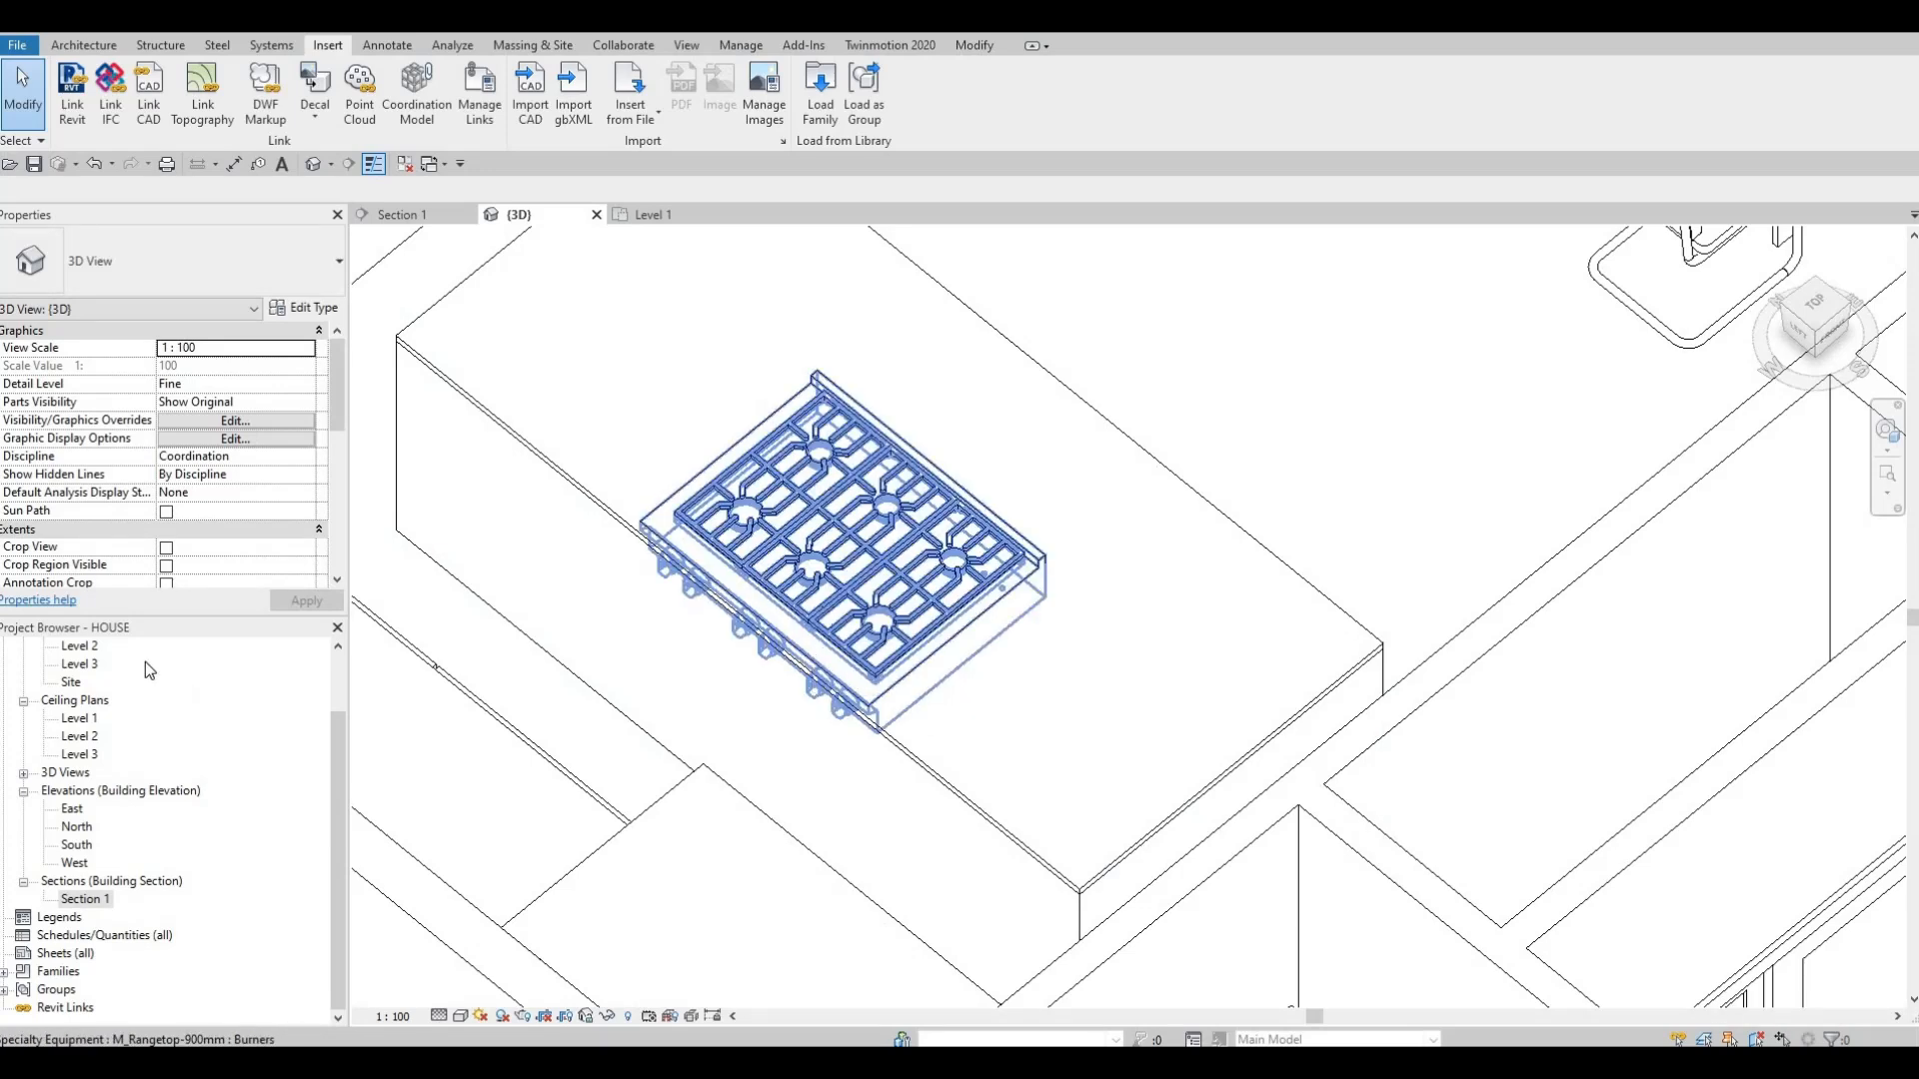
scroll(72, 708, "up", 2)
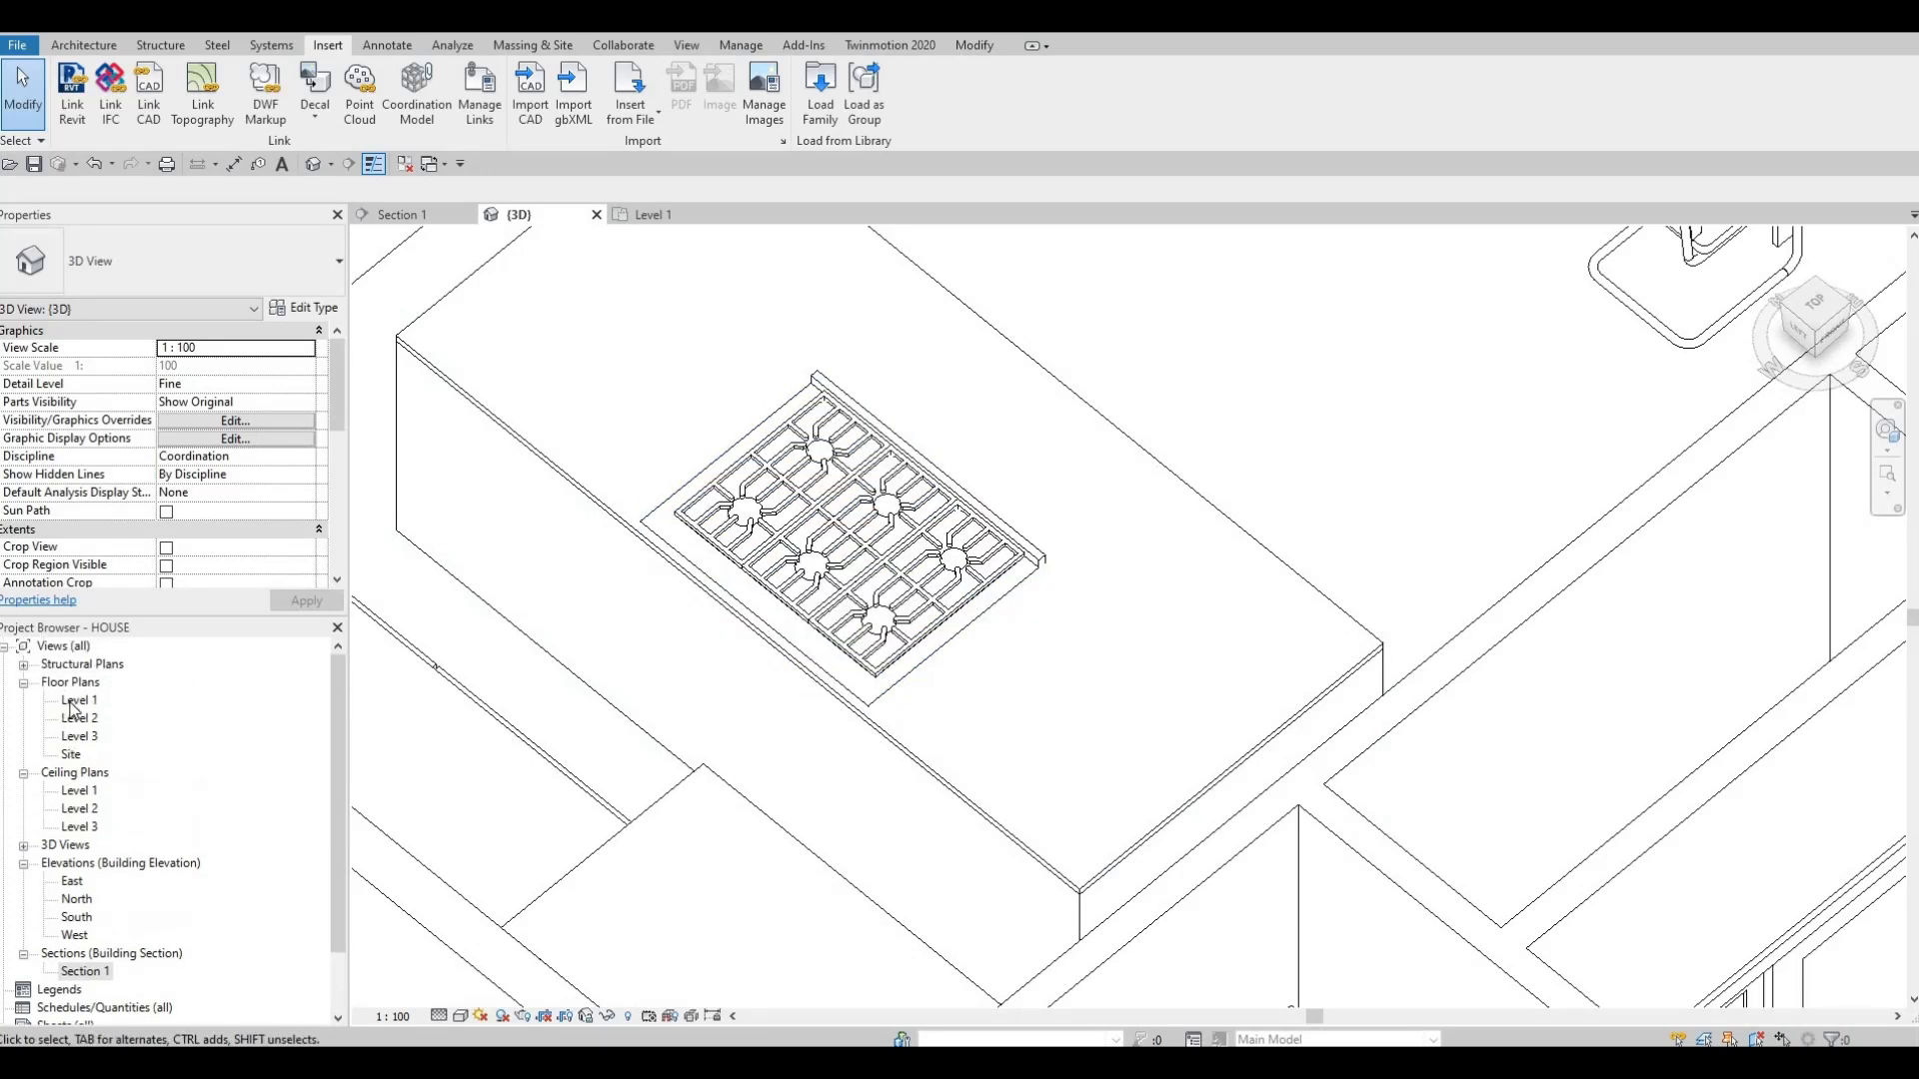
double_click(79, 700)
left_click(872, 644)
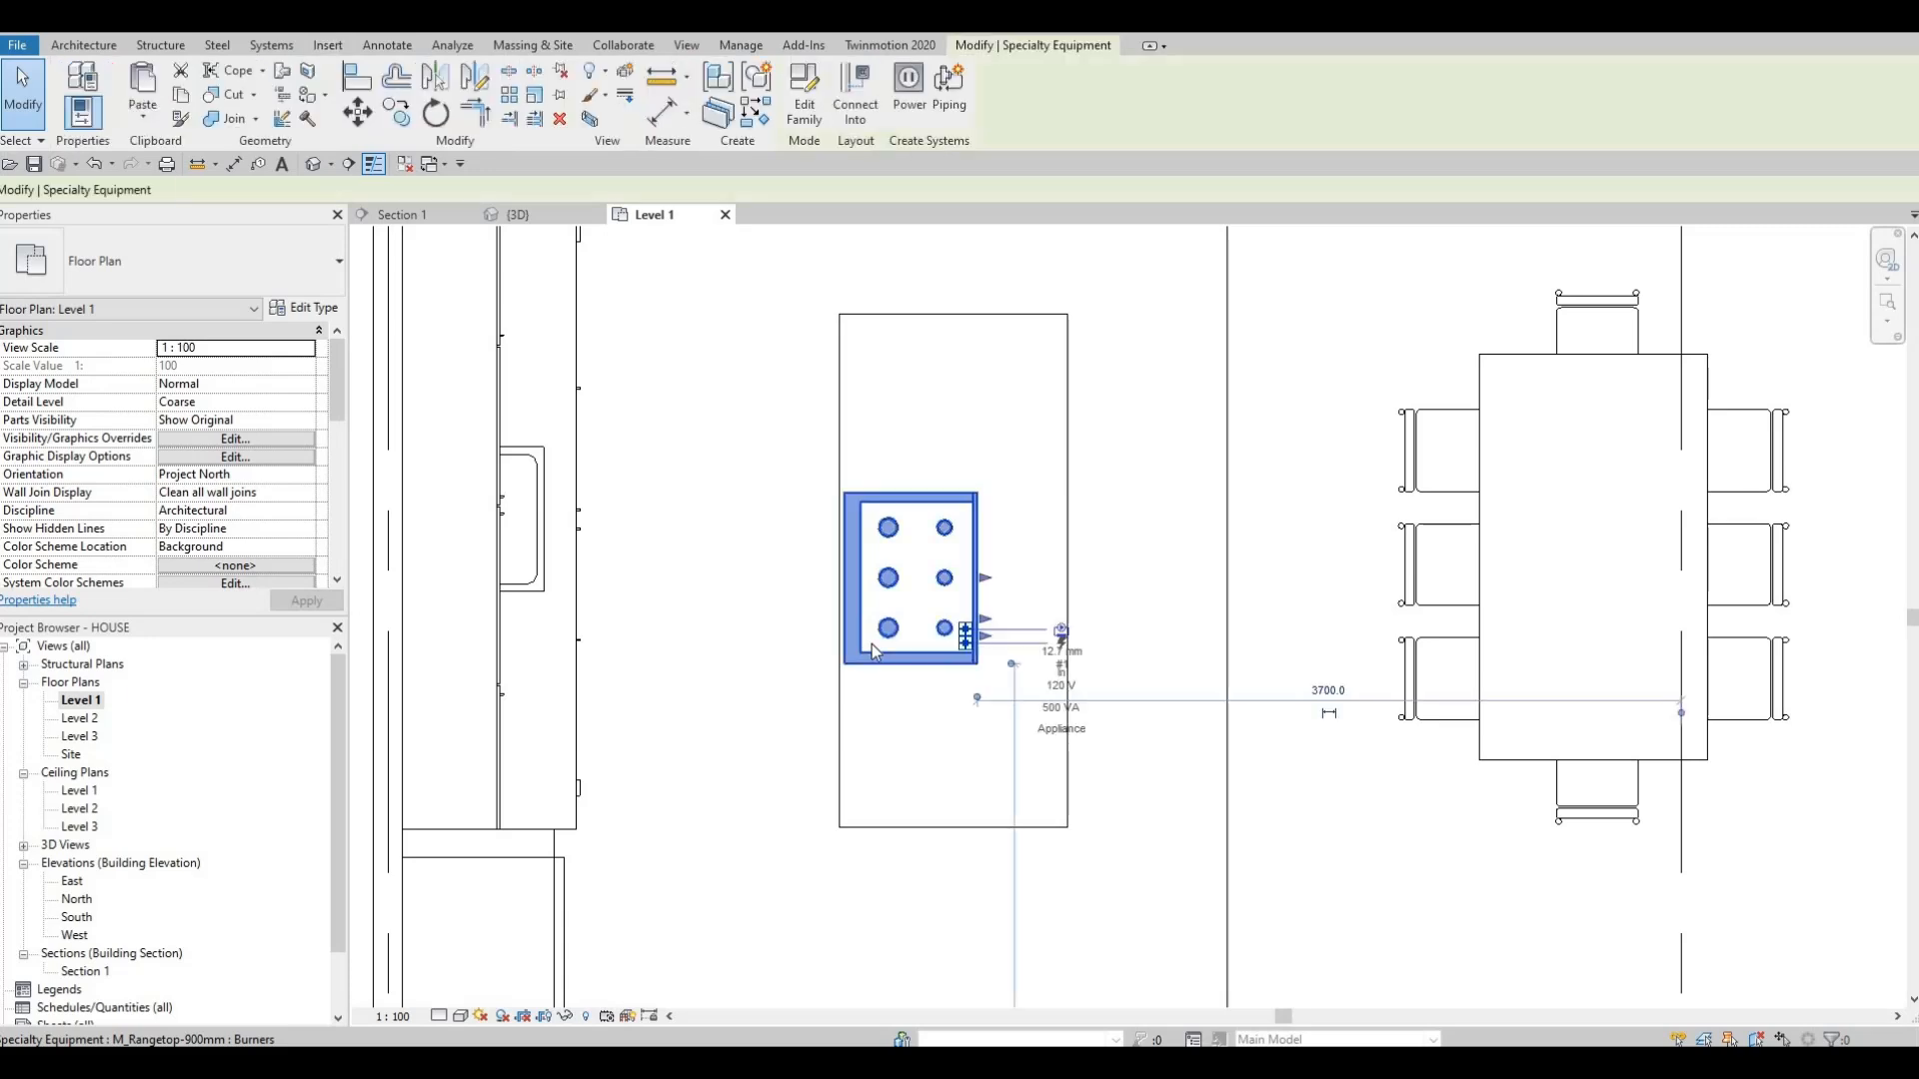
key("Left")
key("Left")
key("Left")
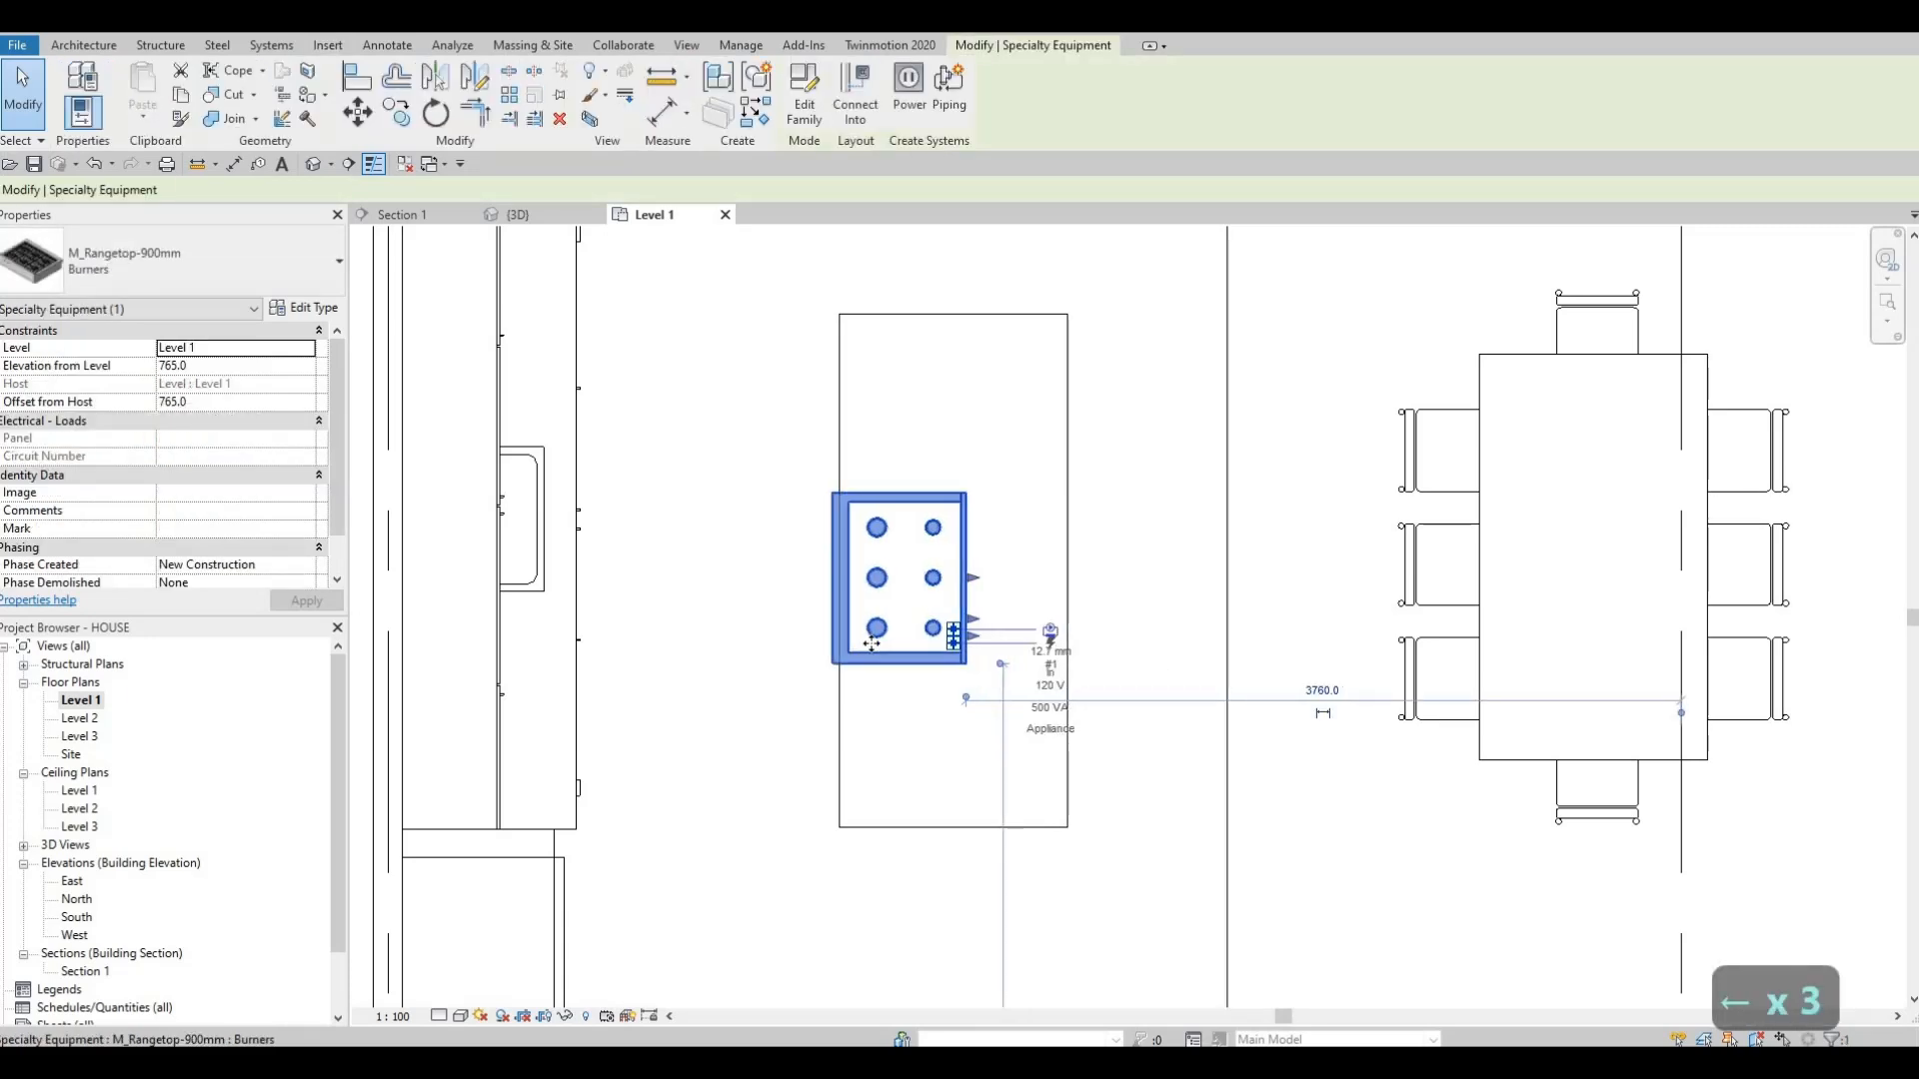
key("Escape")
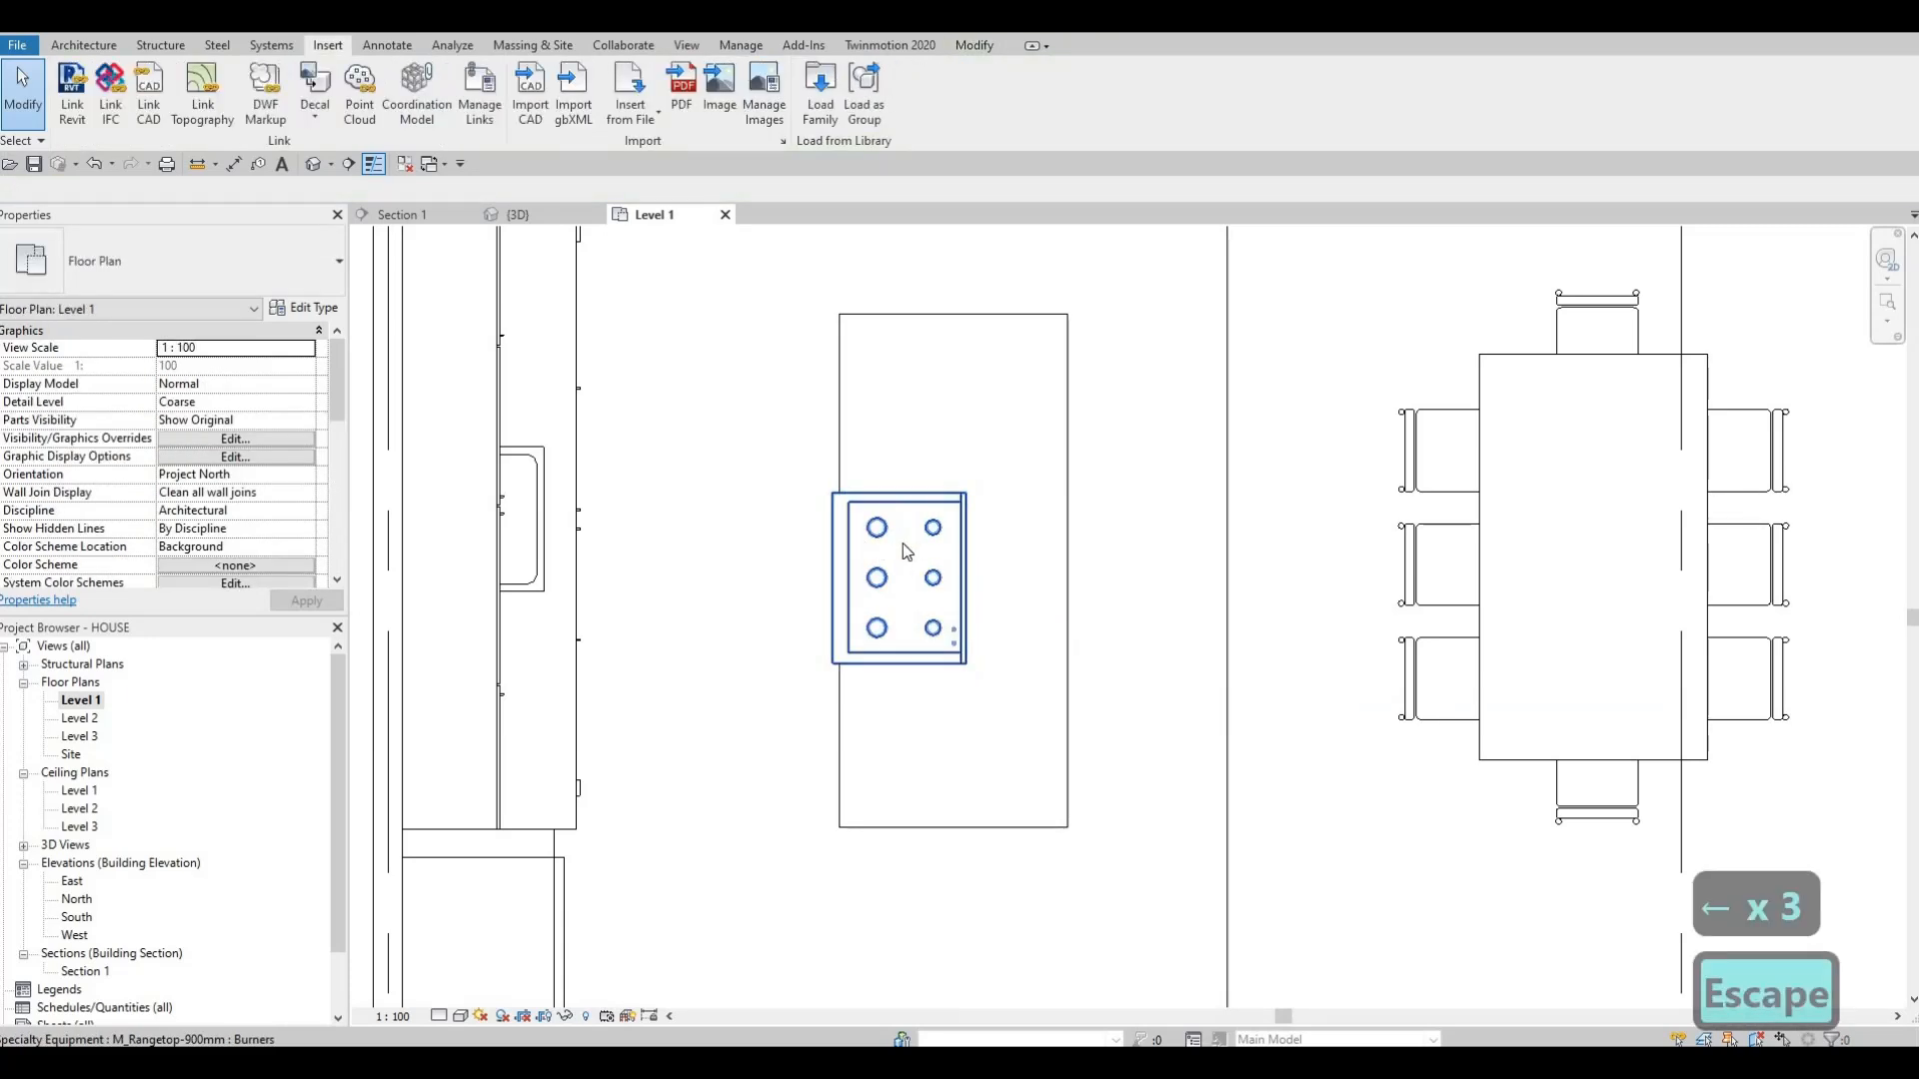
- Nudge the rangetop two more increments toward the sink counter so its control front overhangs the island's edge
left_click(886, 577)
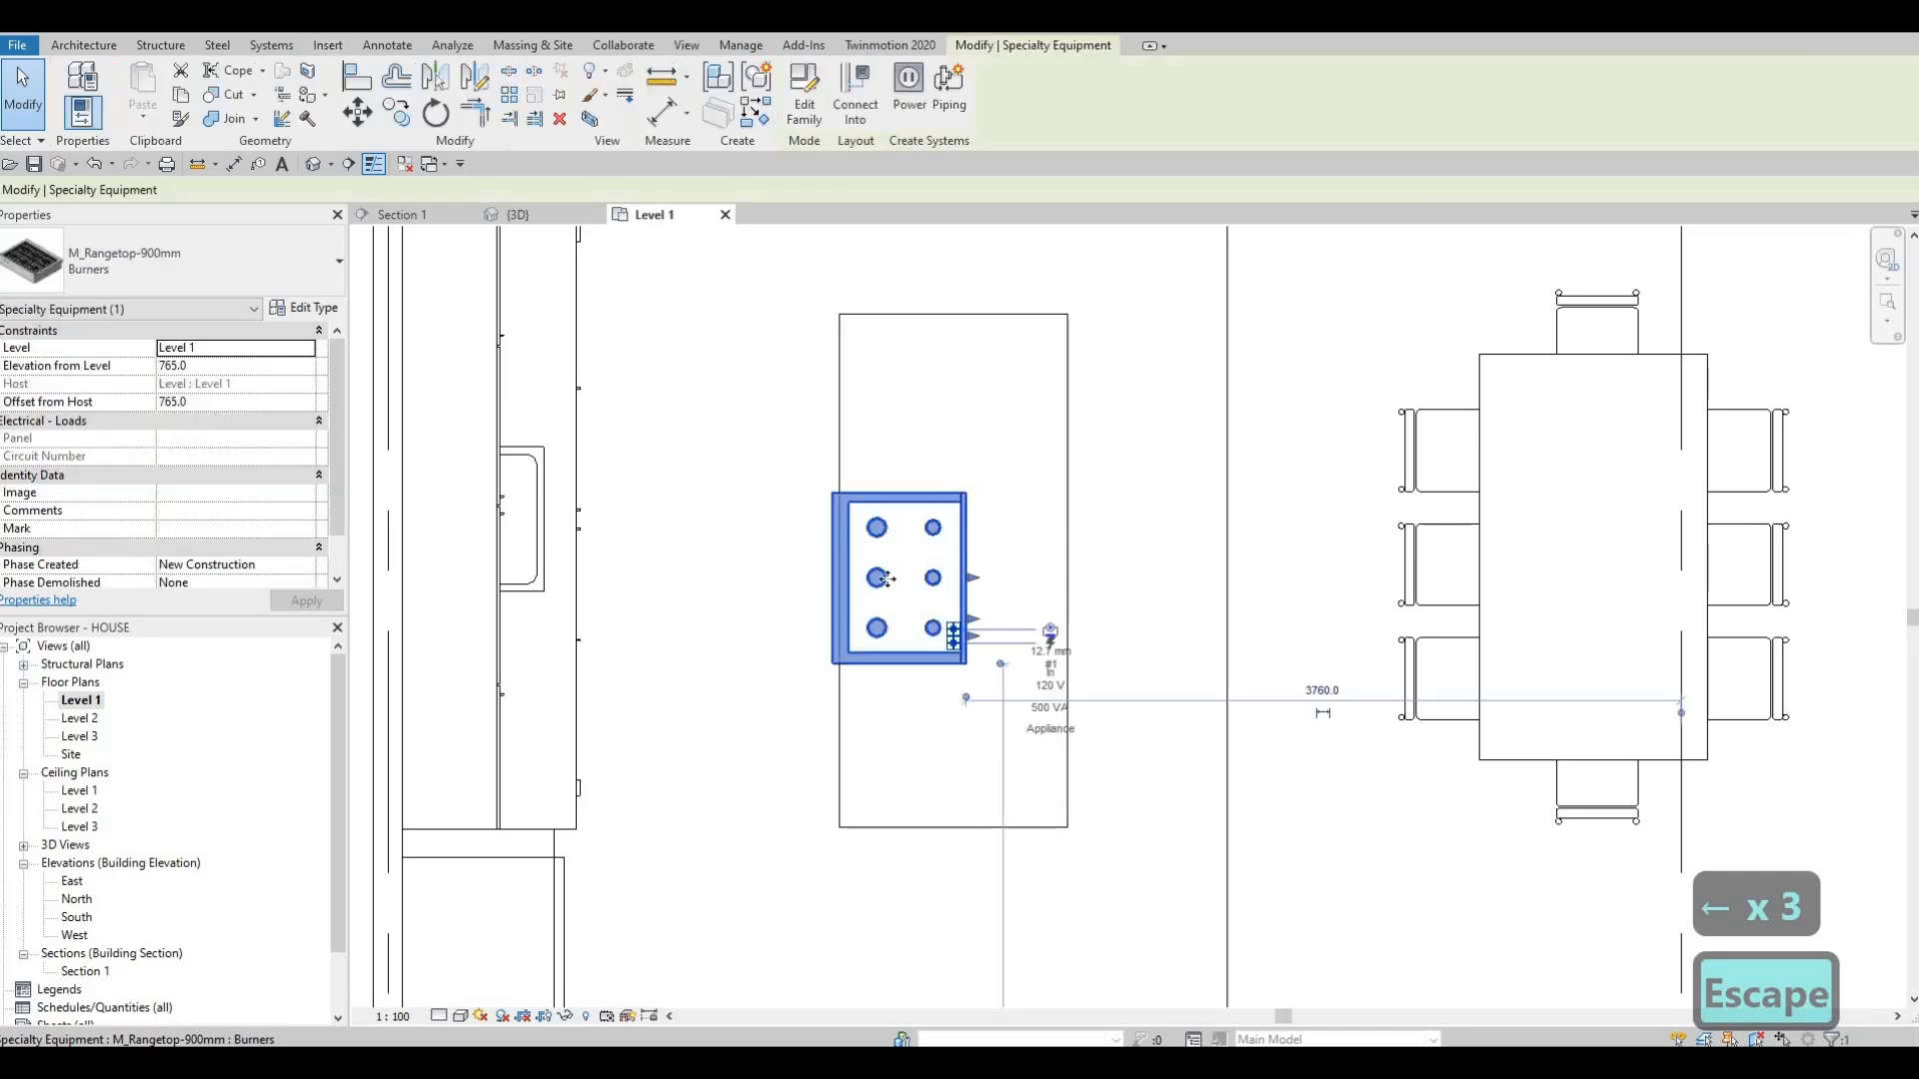
key("Escape")
left_click(848, 585)
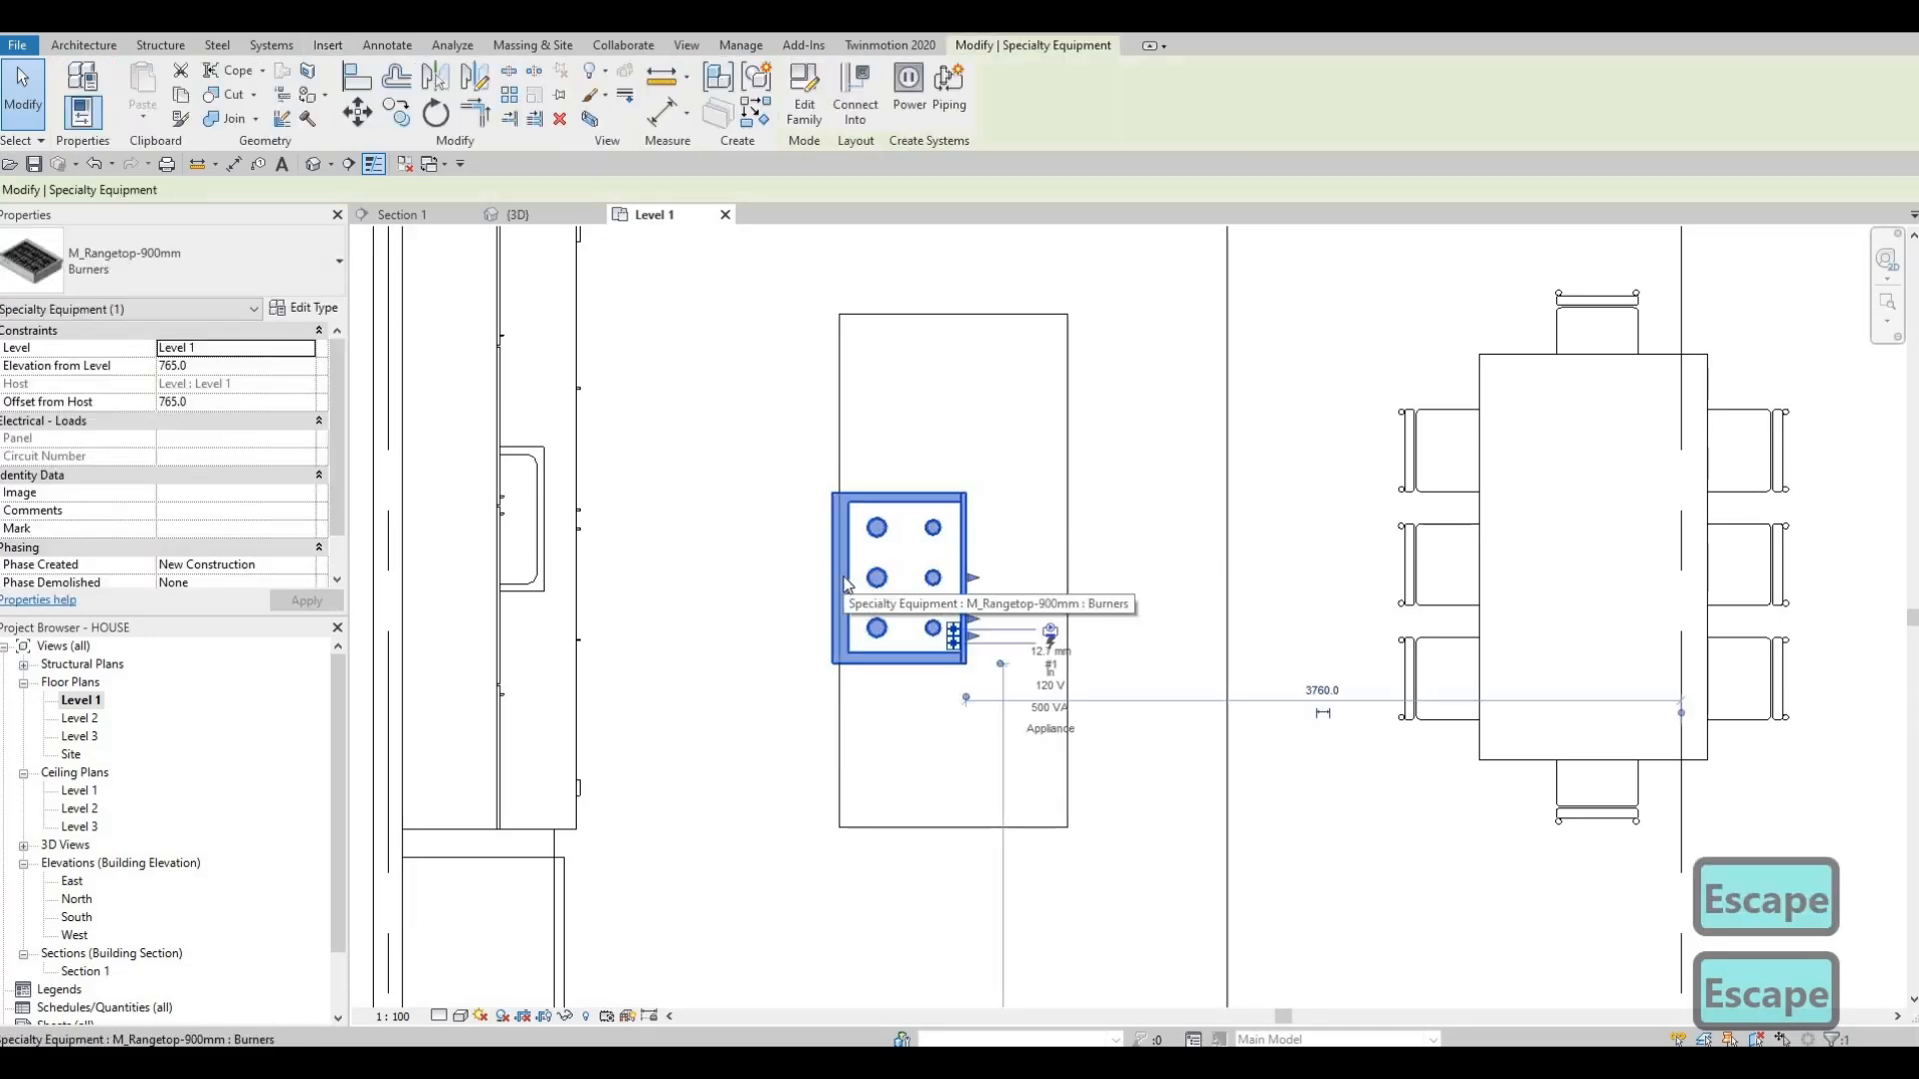
key("Left")
key("Left")
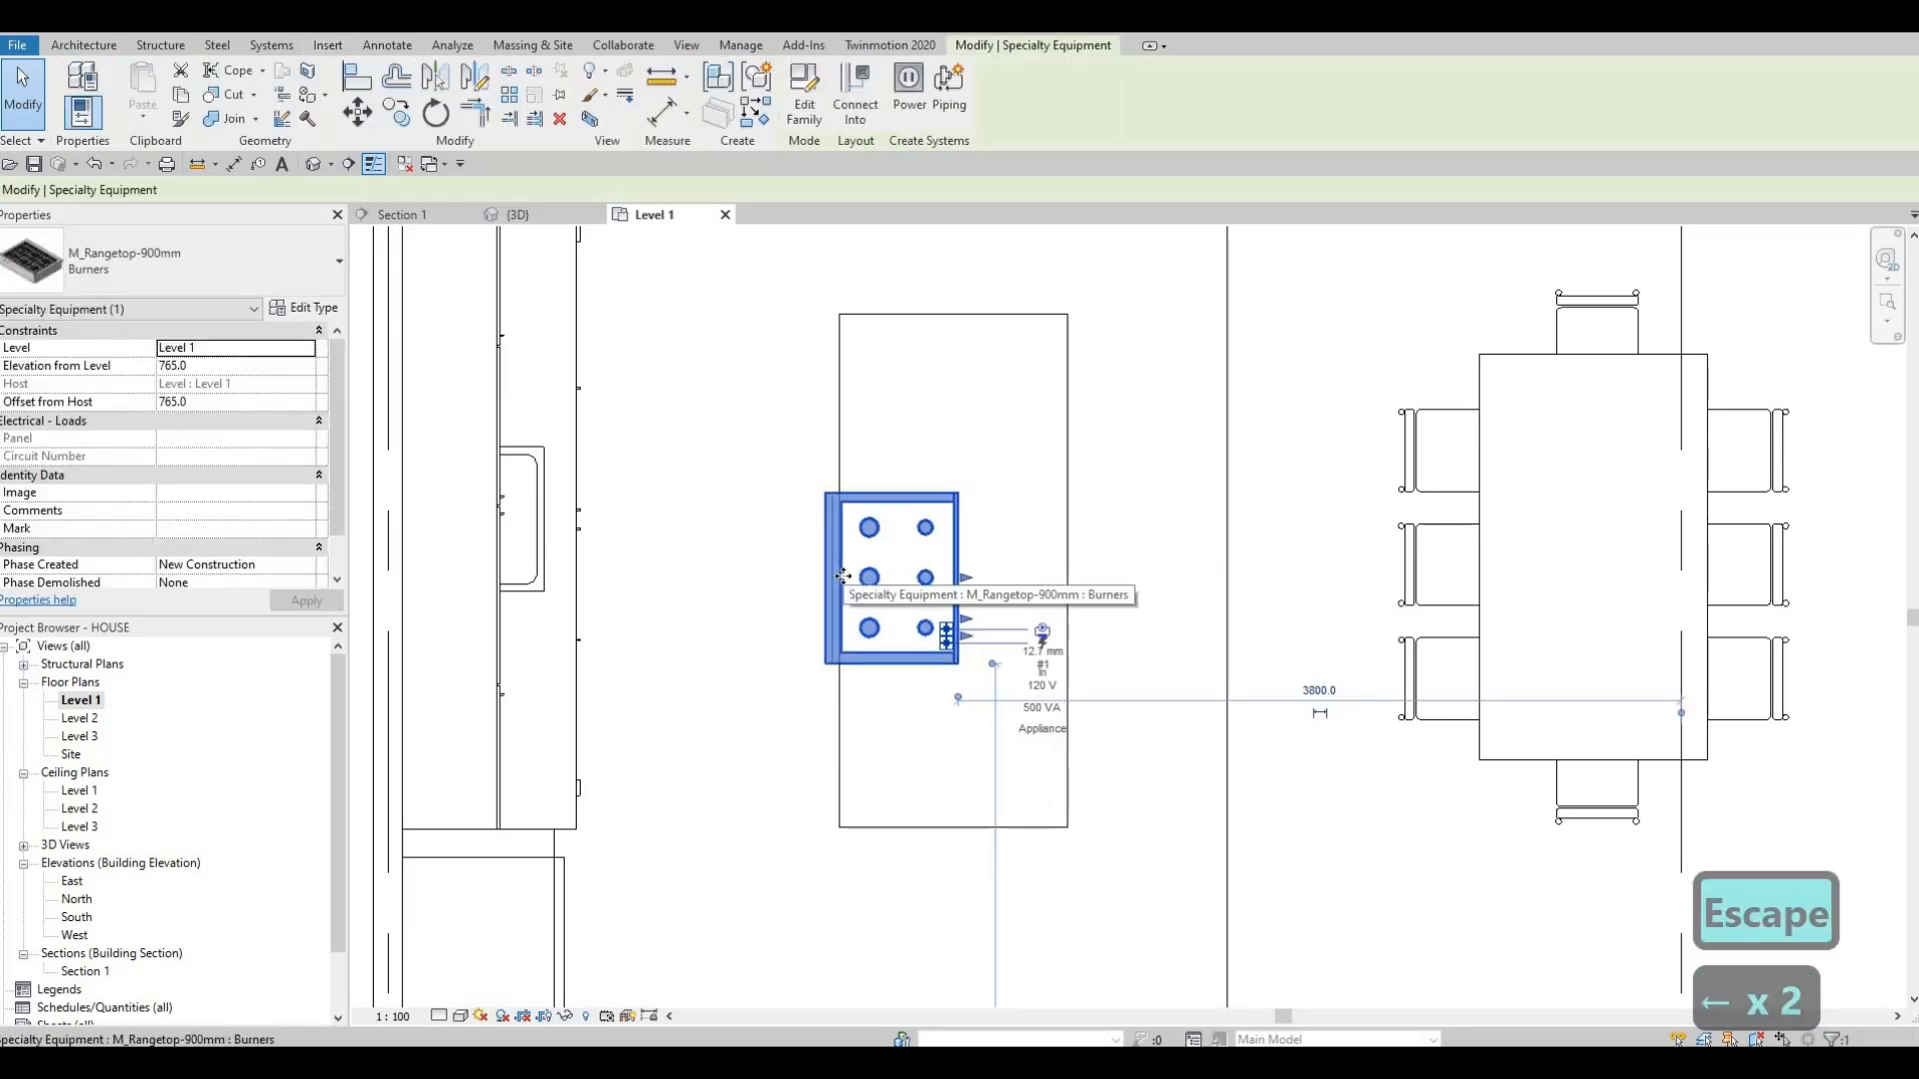
key("Right")
key("Left")
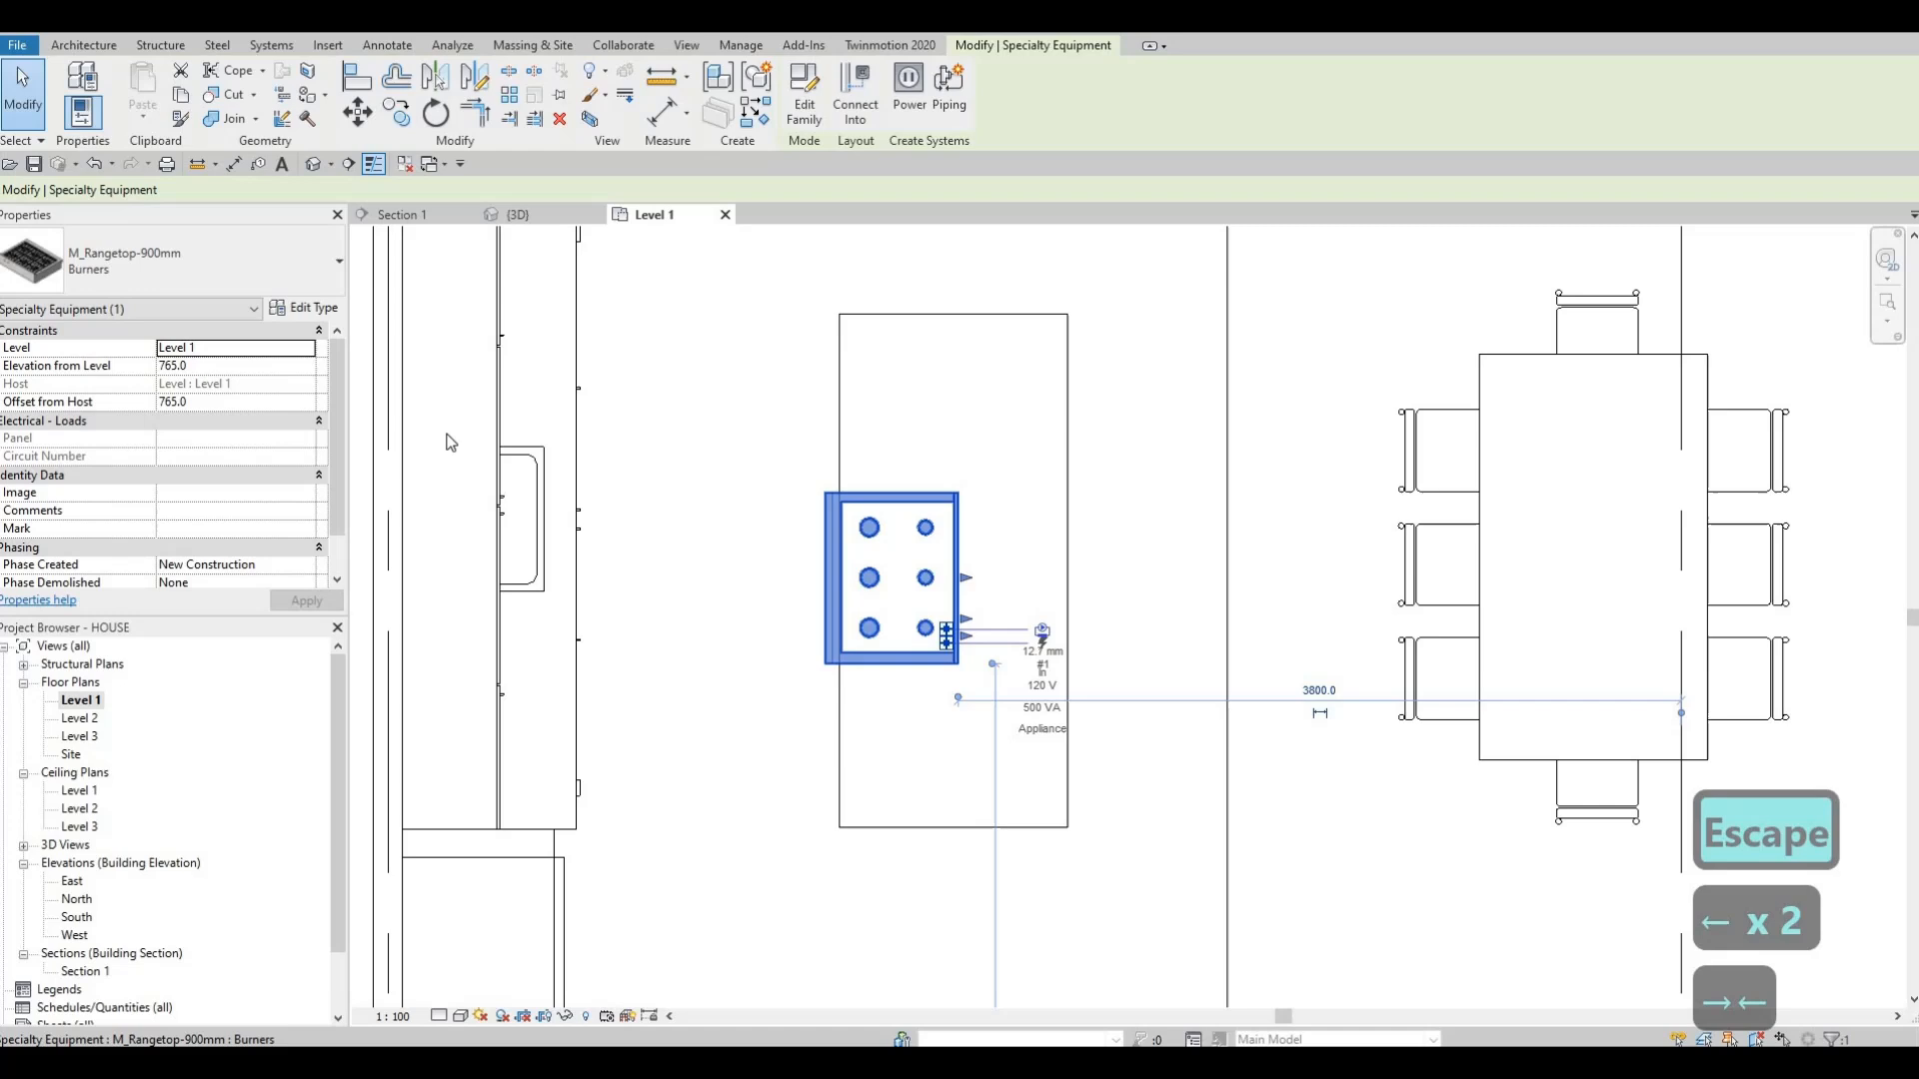
- Set the rangetop's elevation from level to 785 mm and check its fit in the countertop in 3D
left_click(253, 366)
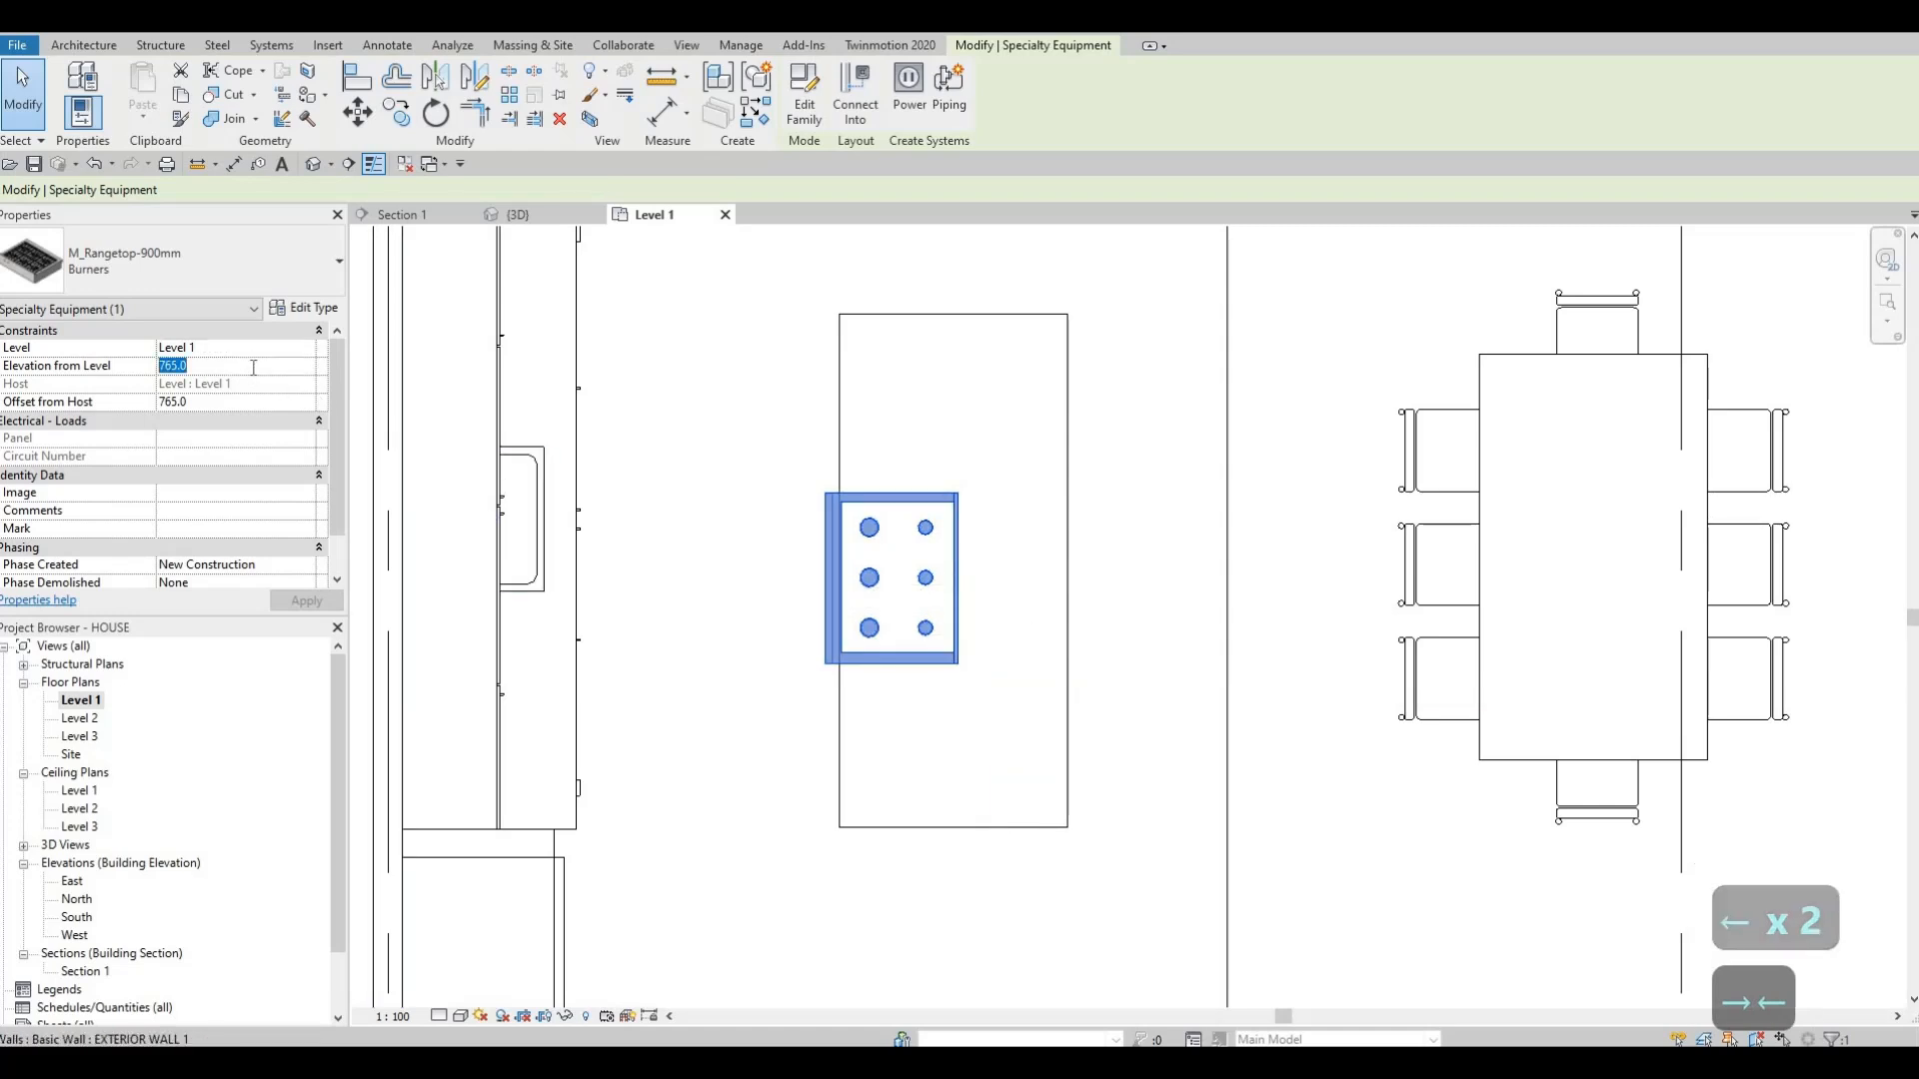
type("7")
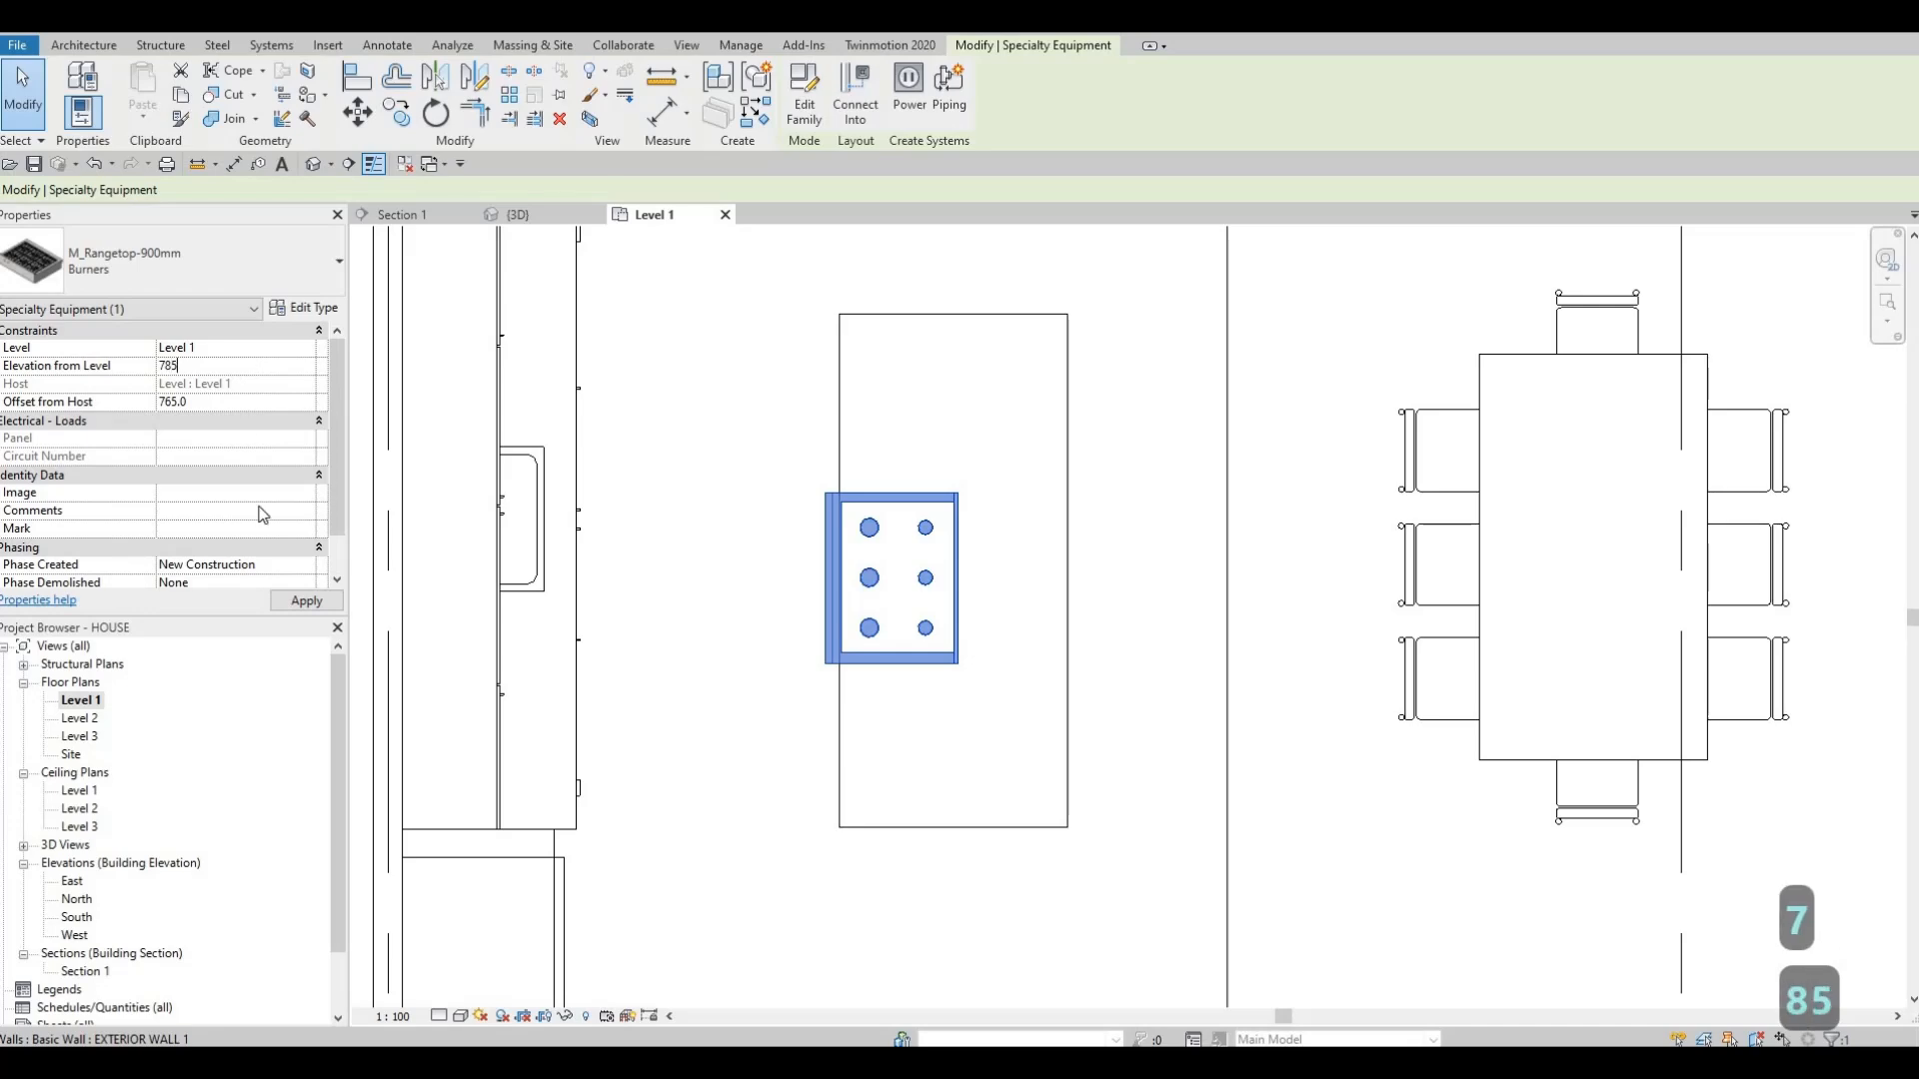
type("85")
left_click(290, 602)
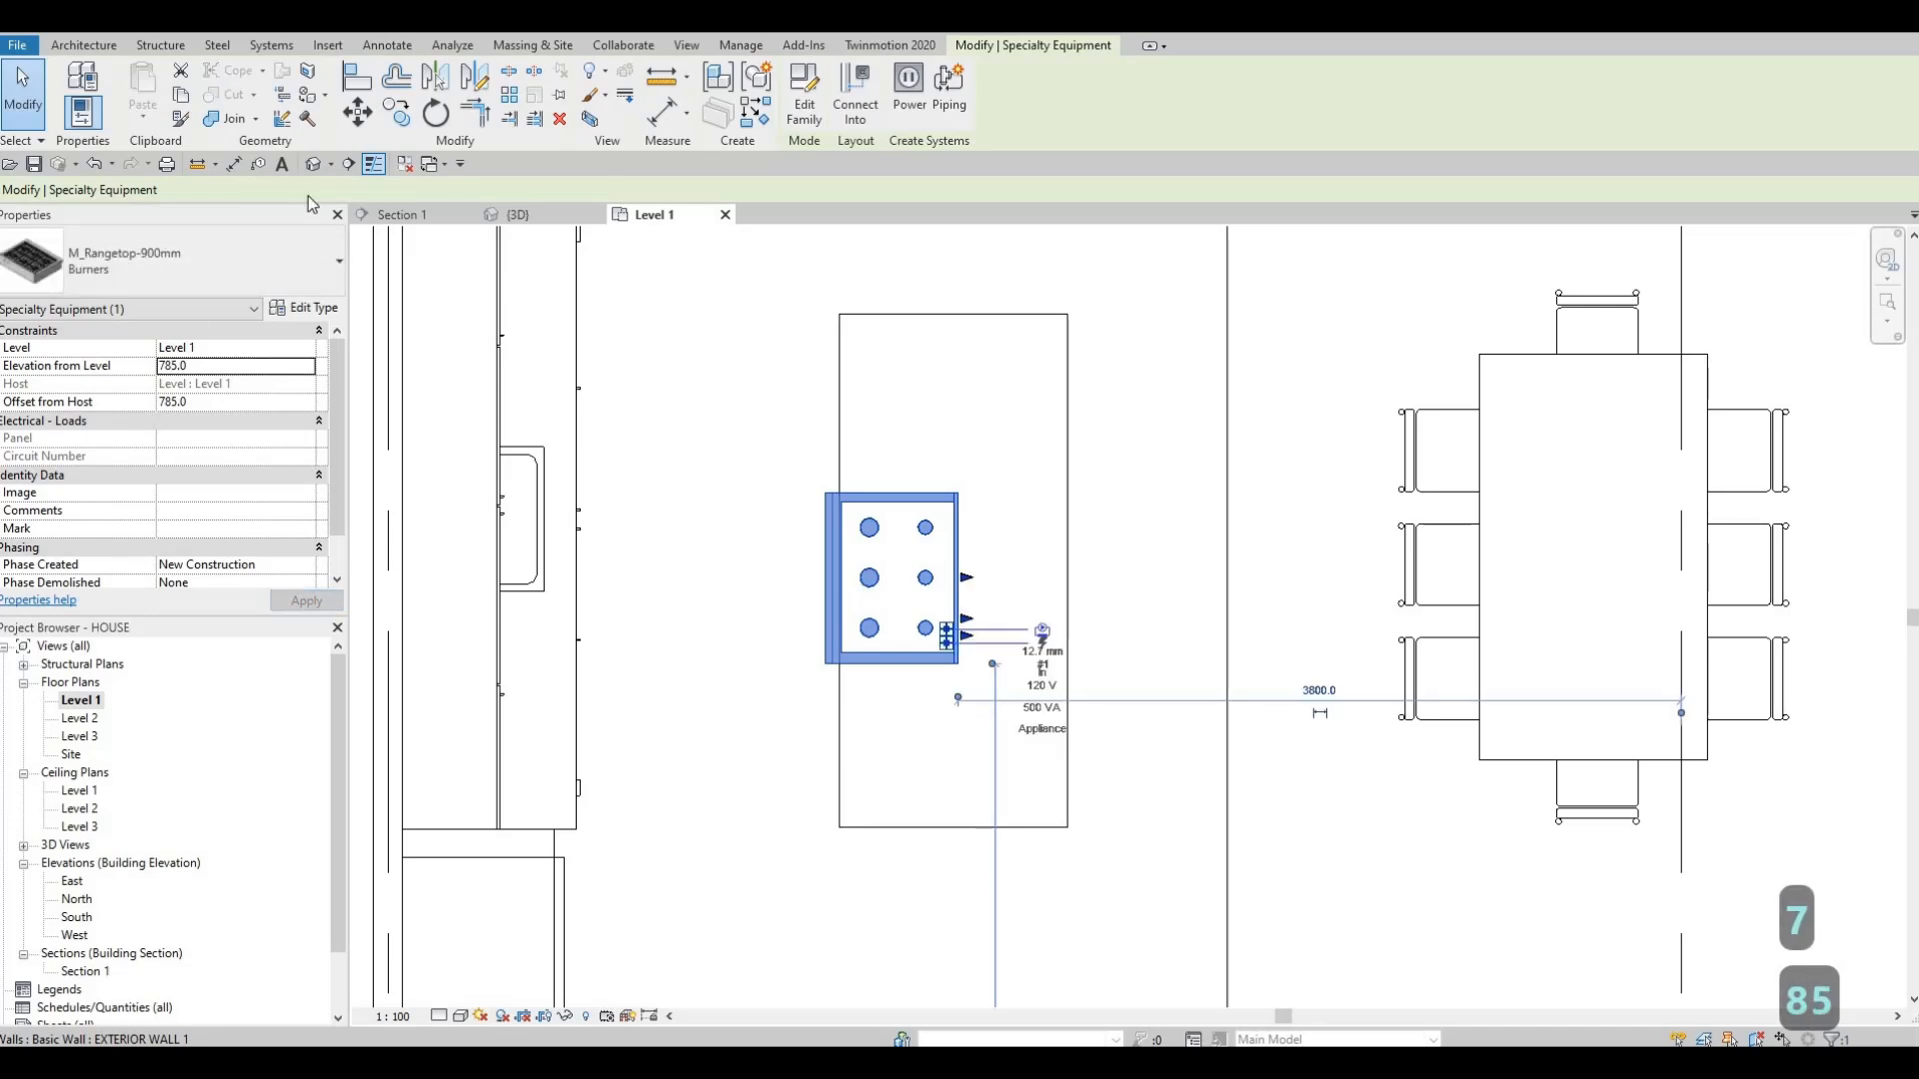
key("Escape")
key("Escape")
left_click(518, 215)
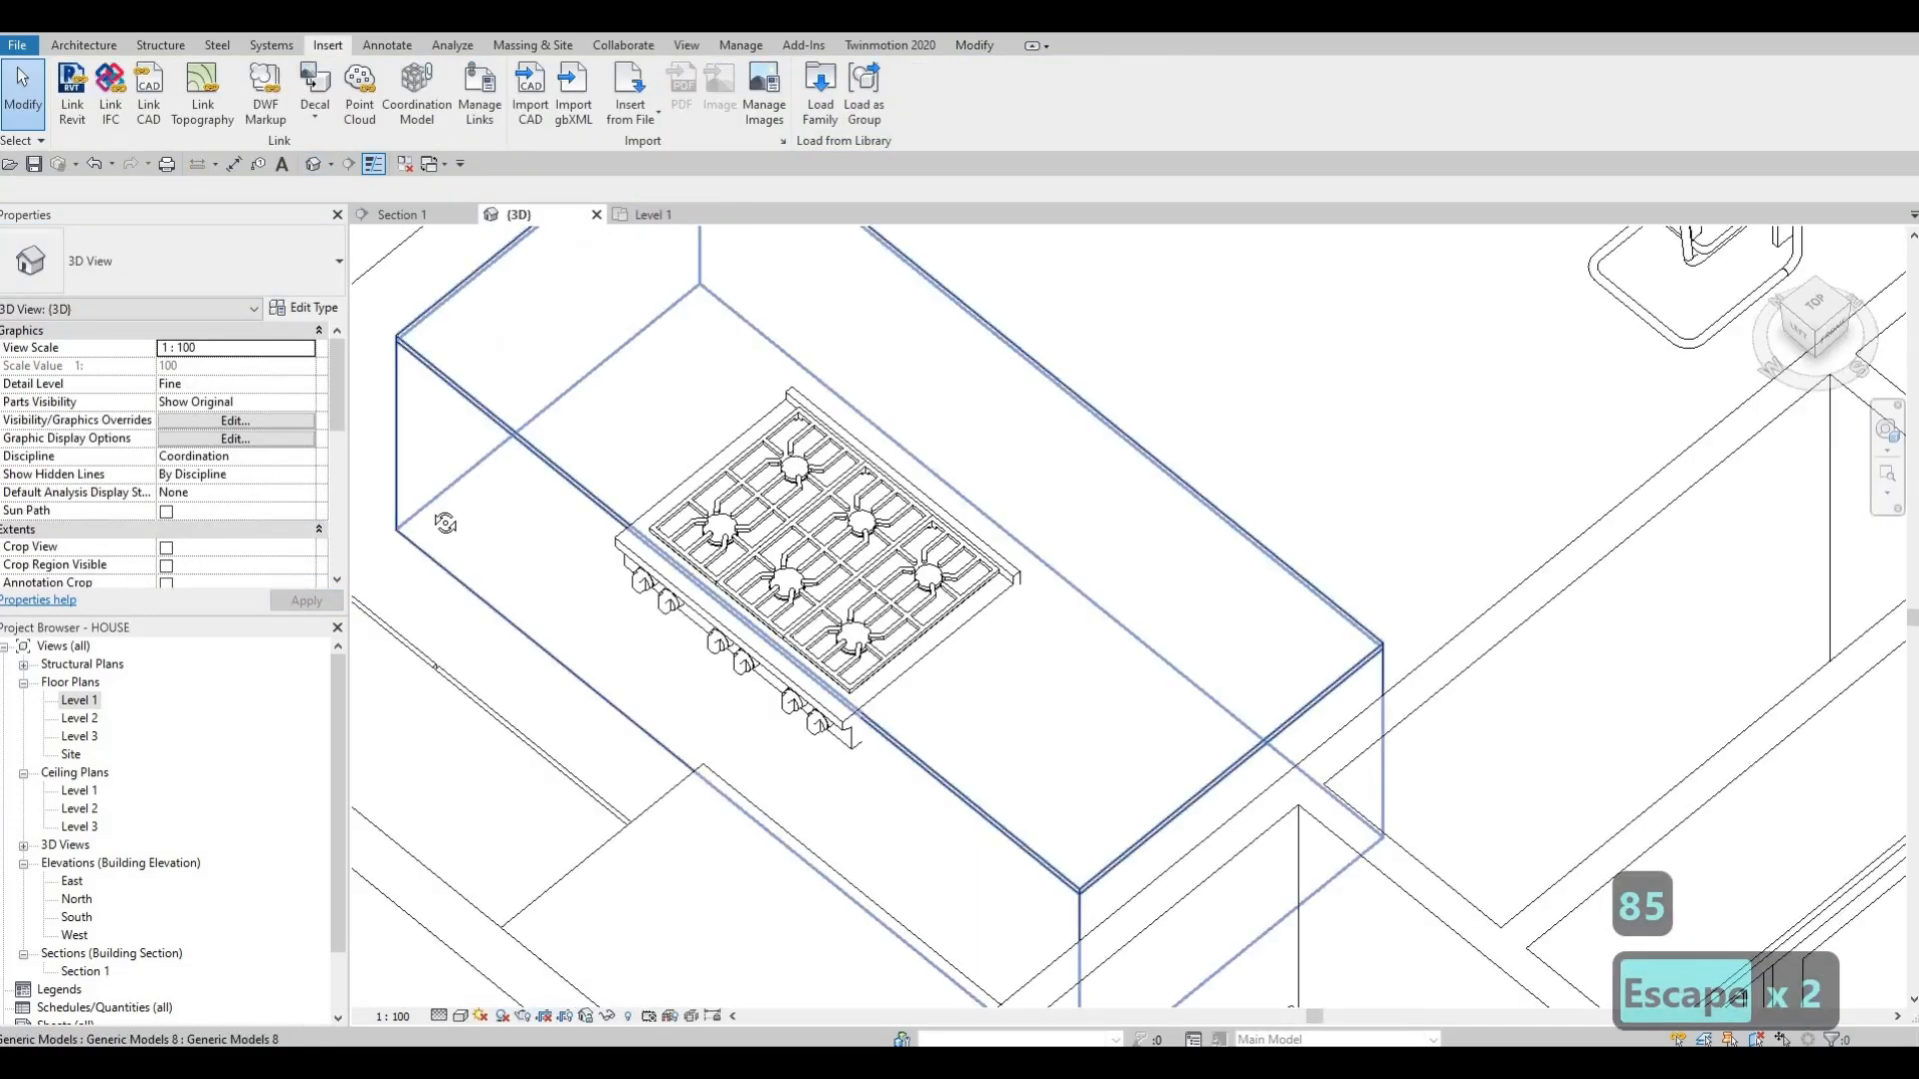
middle_click_drag(446, 523, 587, 537, "shift")
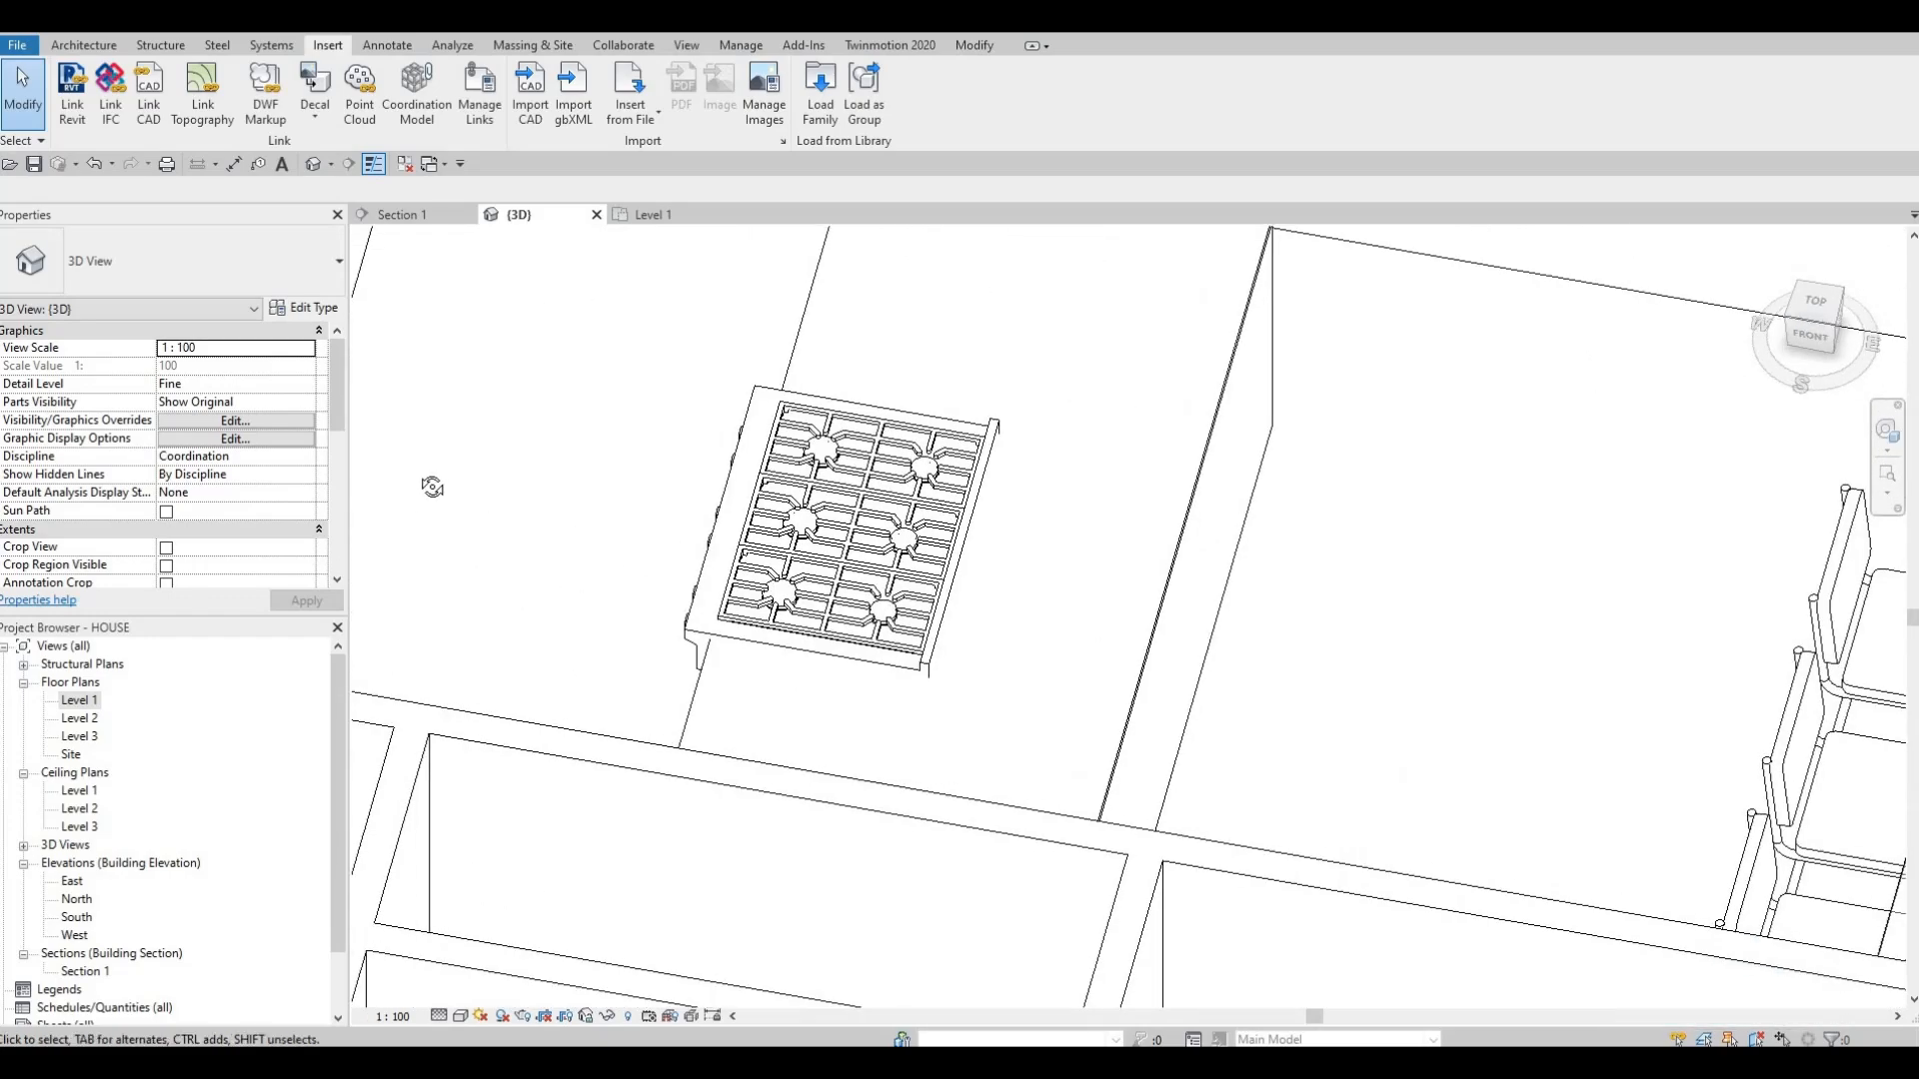
- Look through the previews of the High-End appliance families in the Load Family library for a suitable vent hood
middle_click_drag(433, 484, 804, 620, "shift")
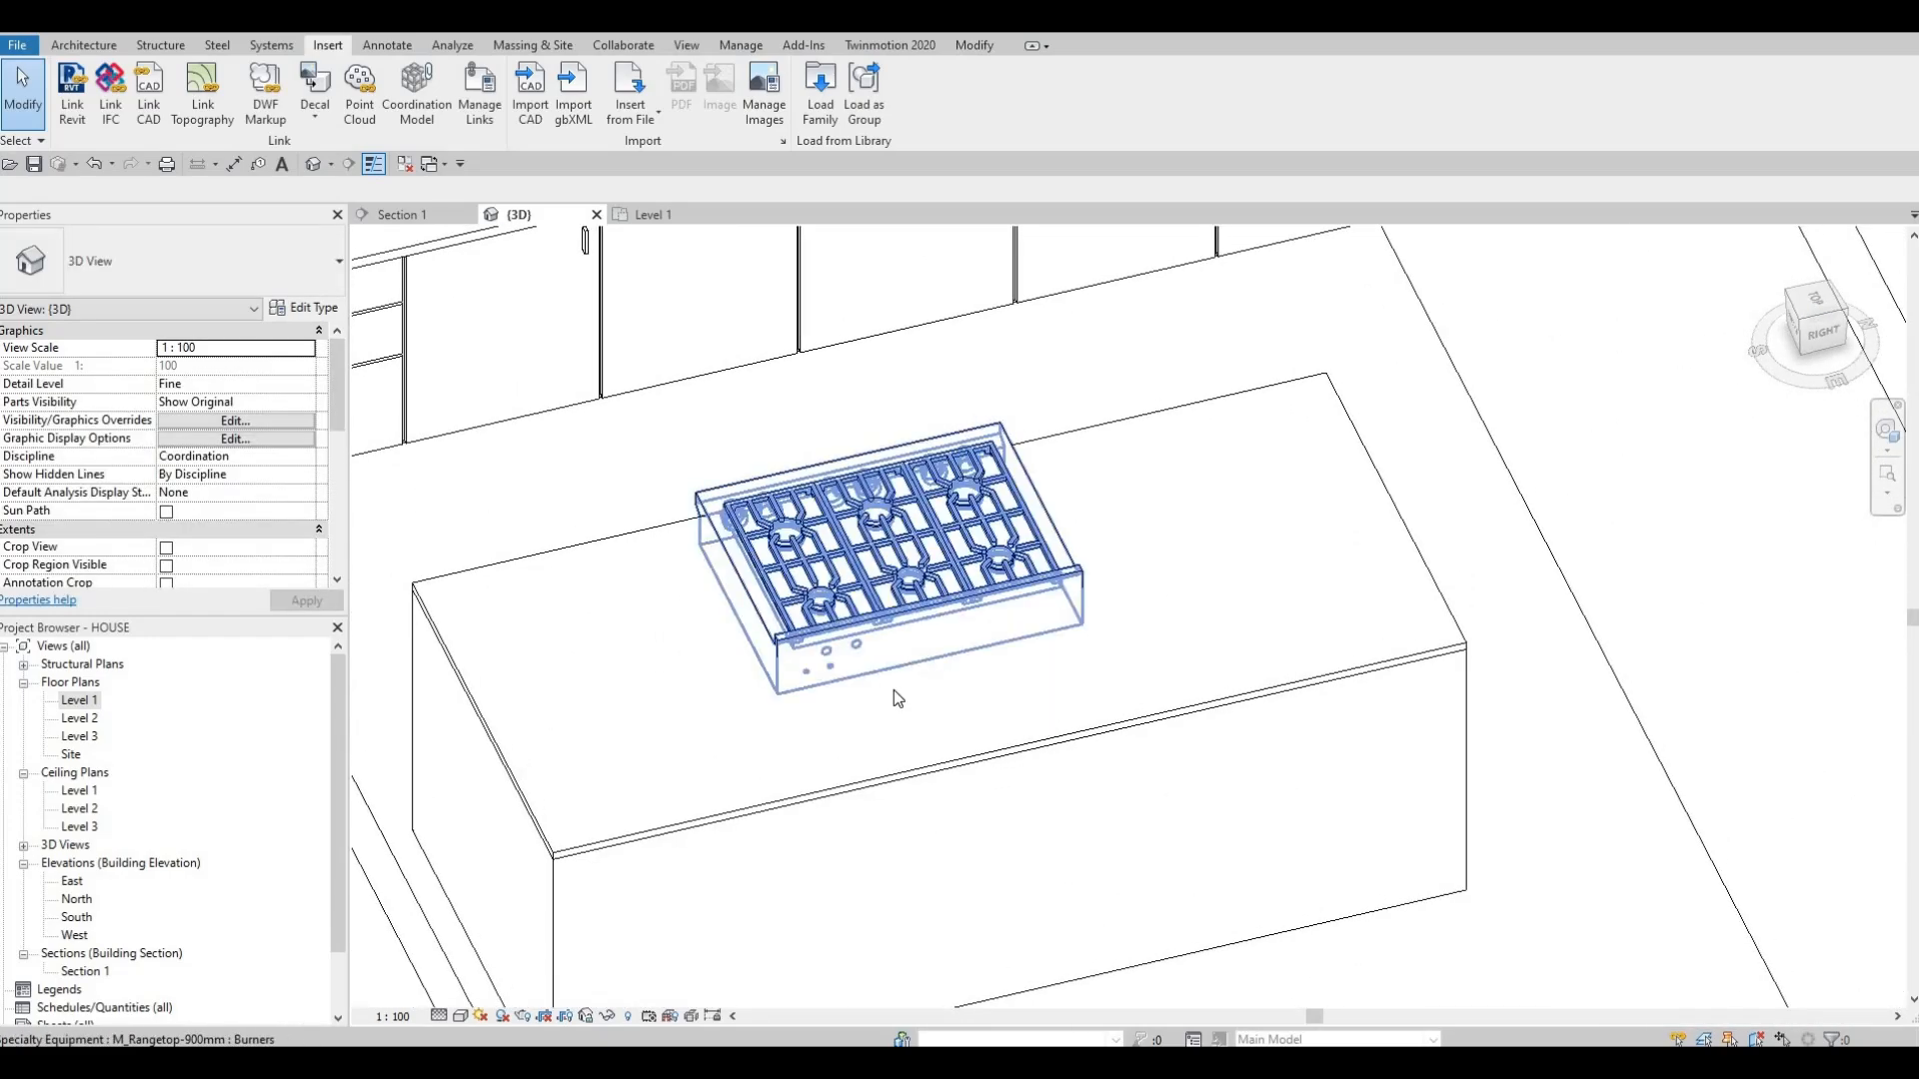
middle_click_drag(891, 685, 1030, 713, "shift")
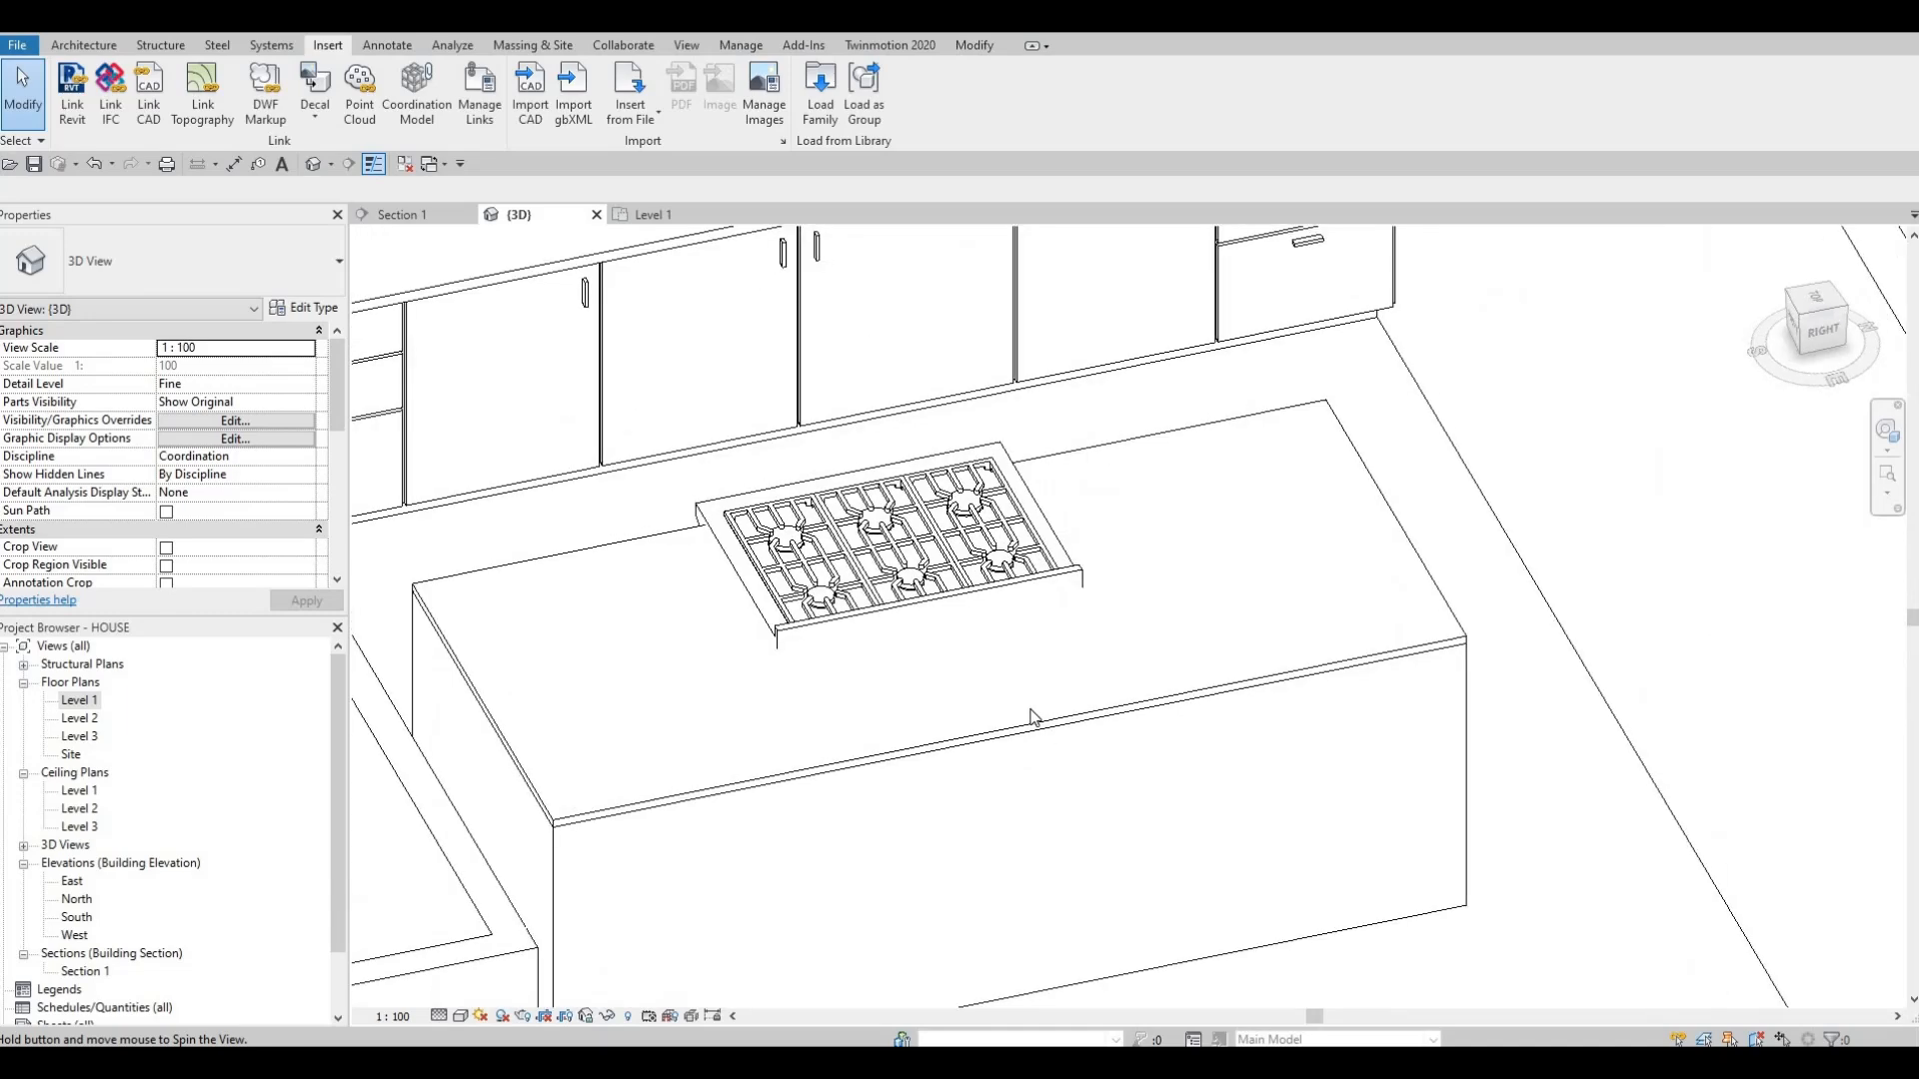
scroll(1025, 664, "down", 2)
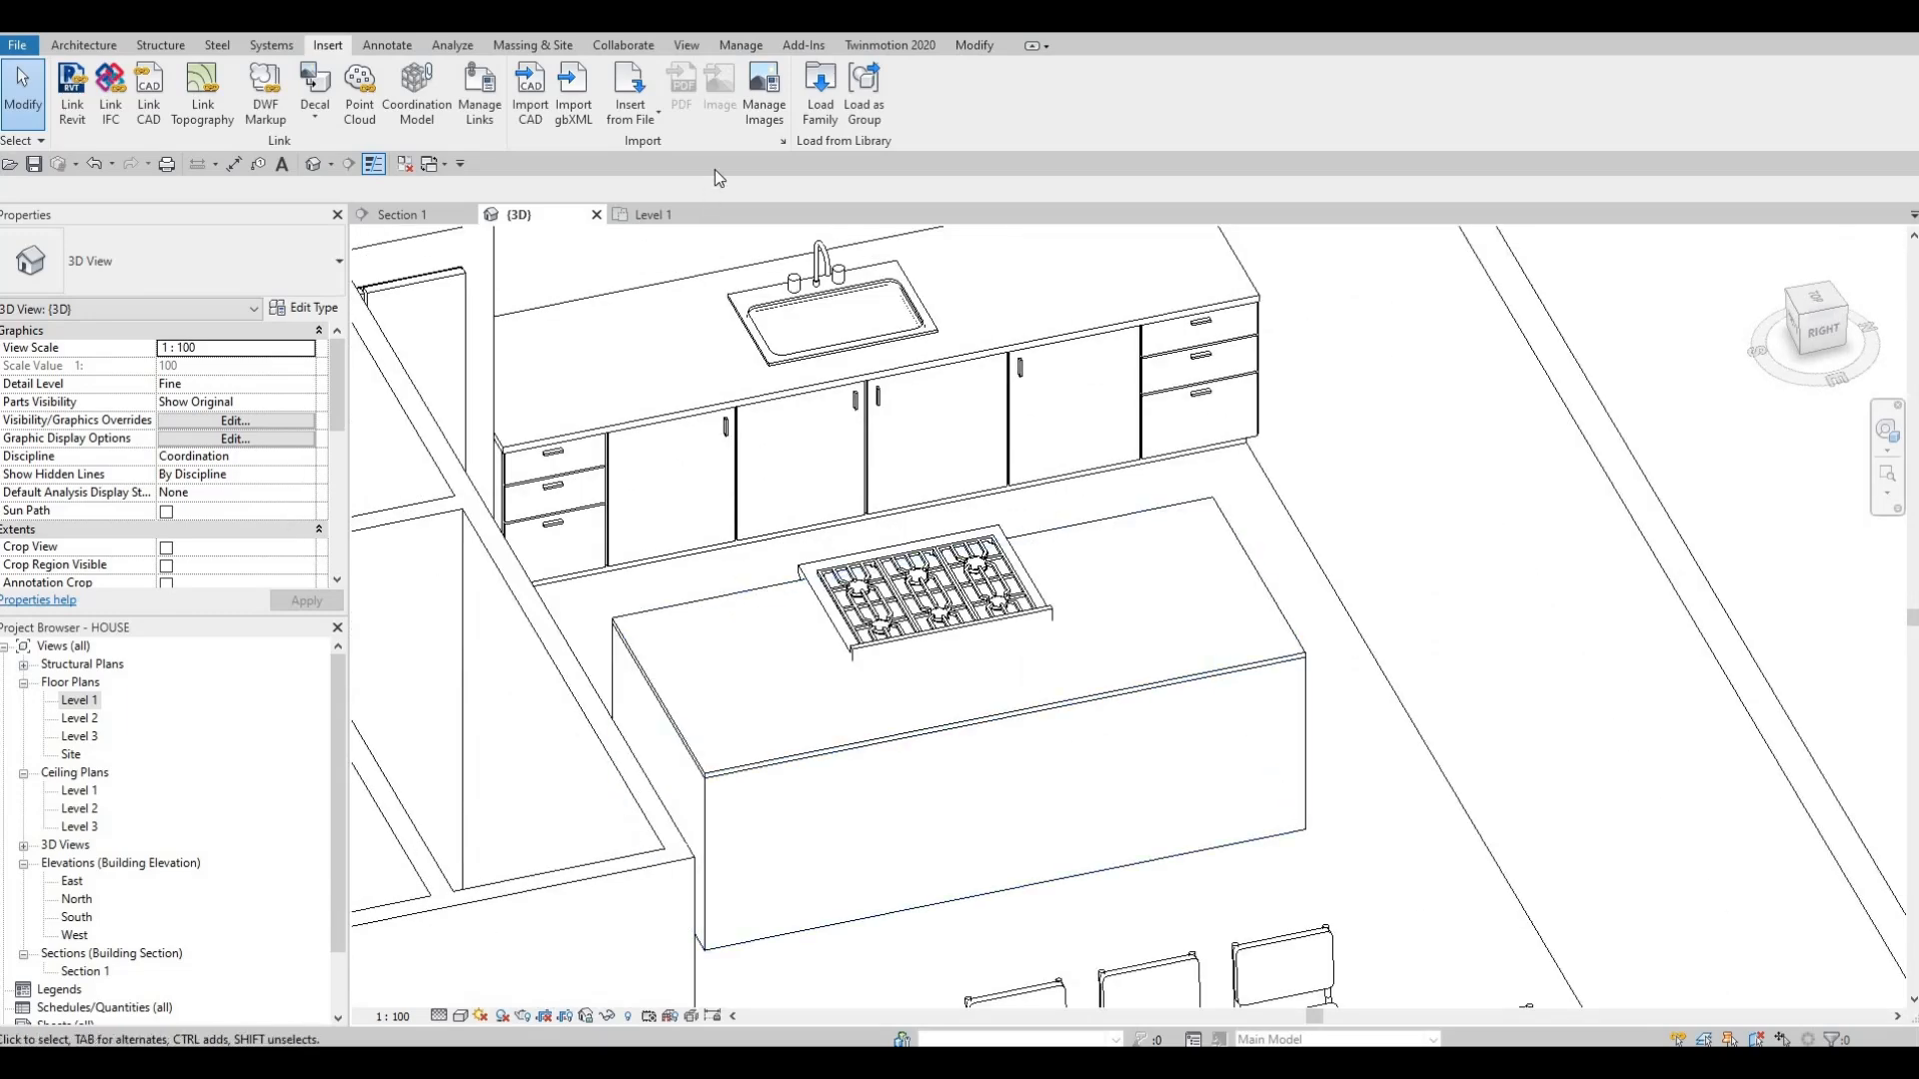
left_click(820, 92)
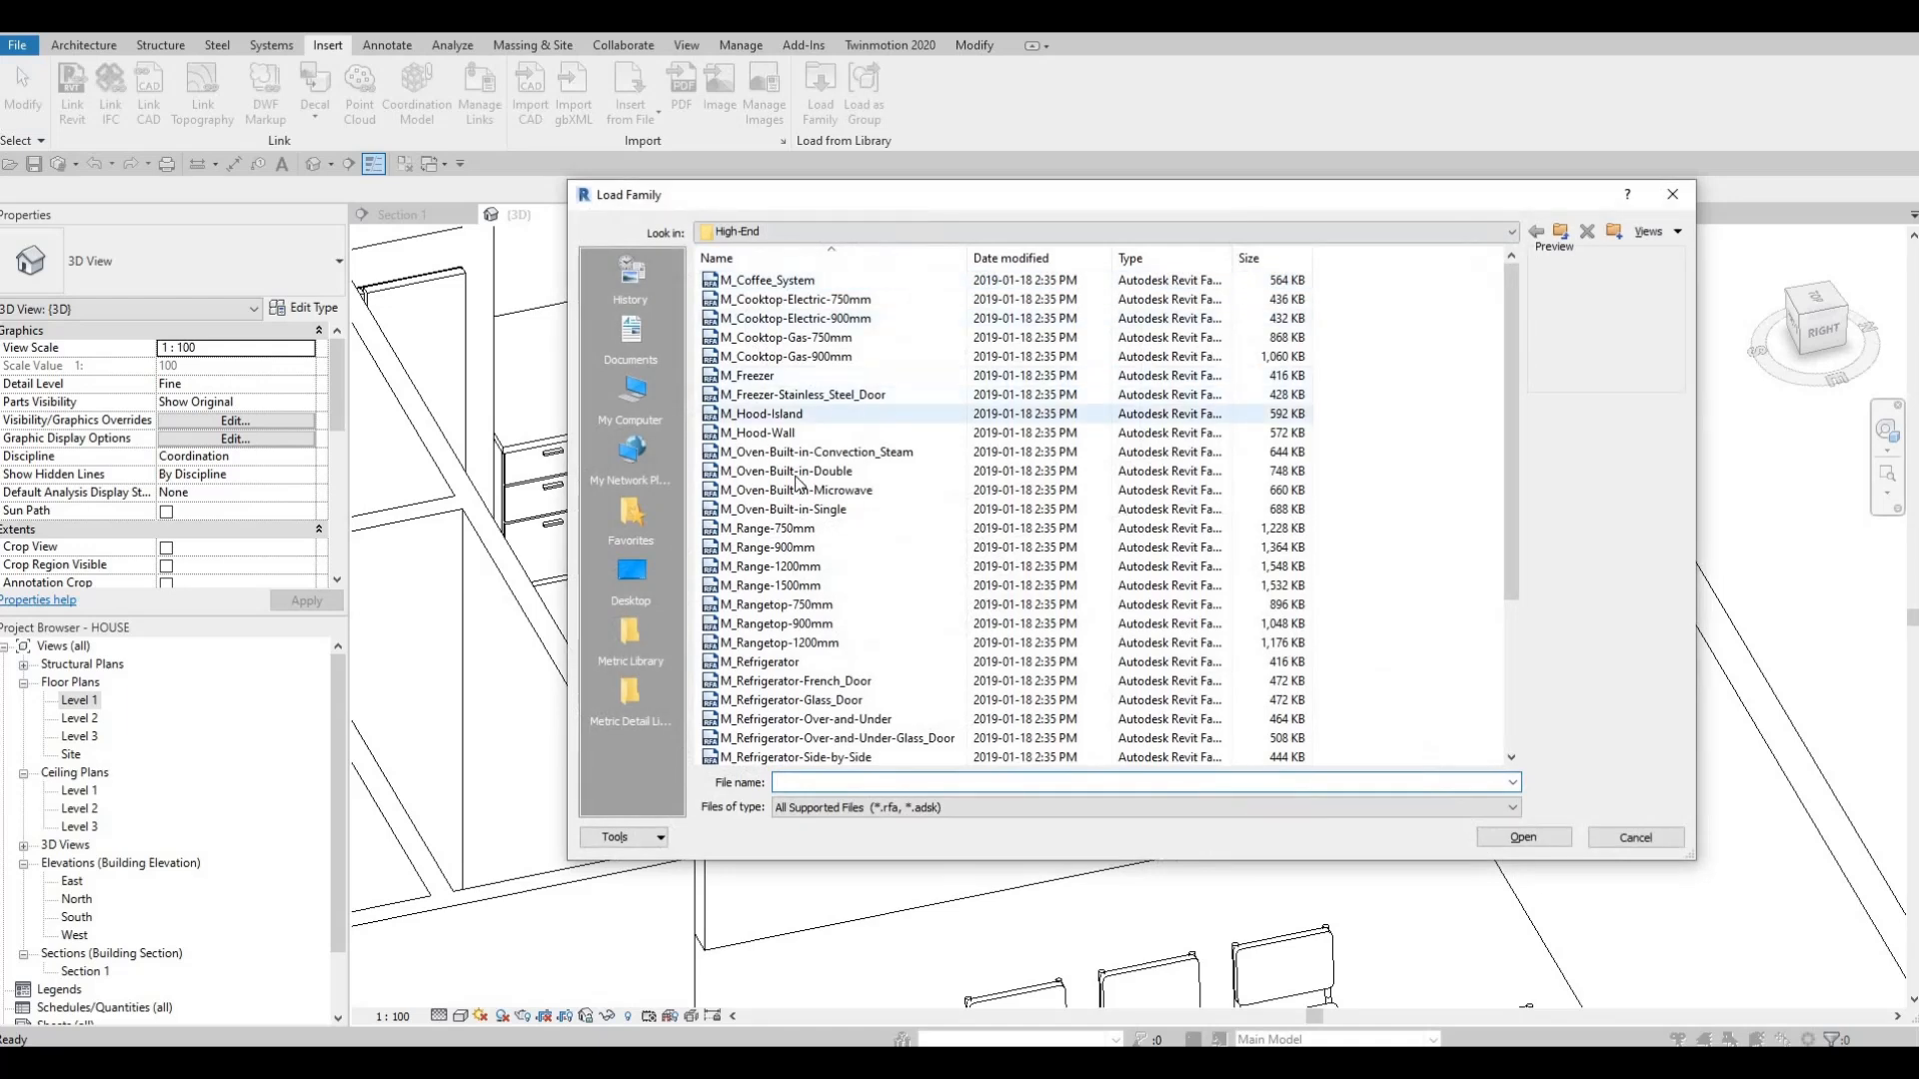
scroll(790, 505, "down", 2)
left_click(770, 452)
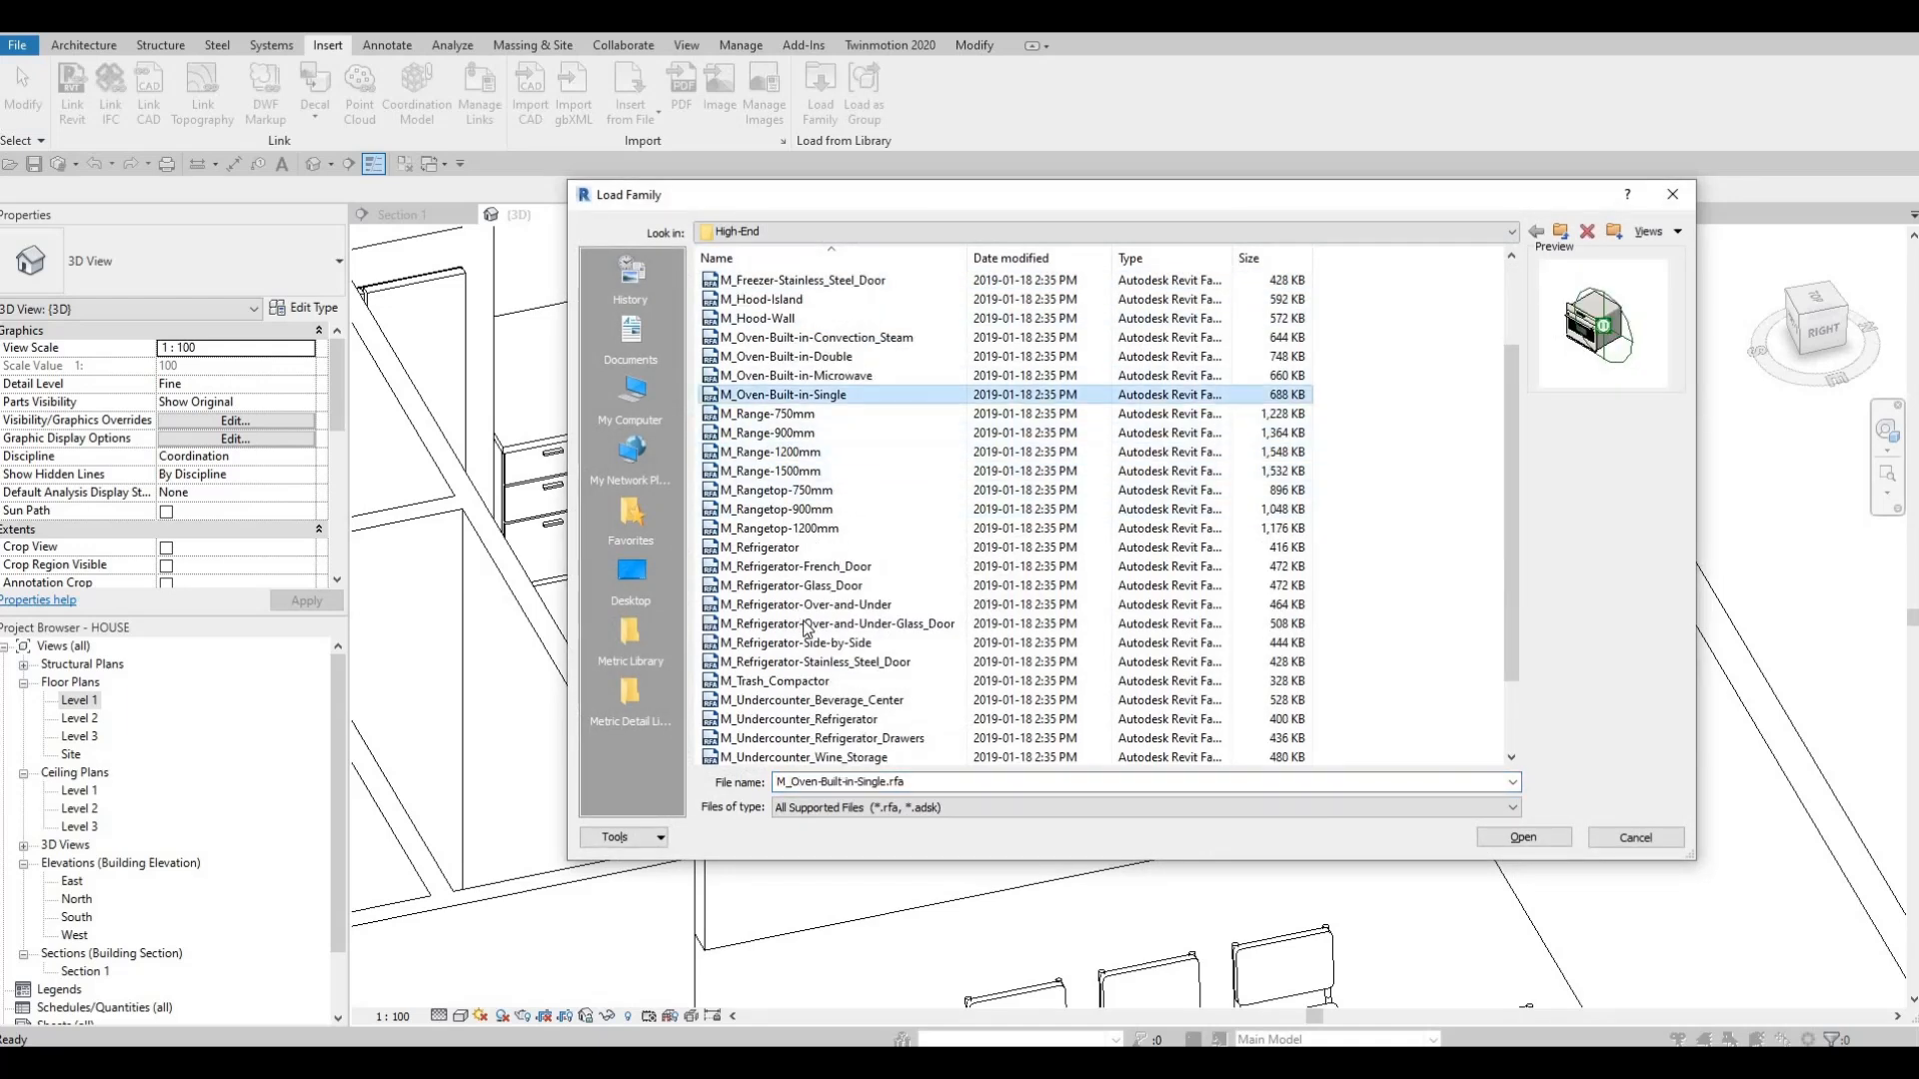
left_click(770, 569)
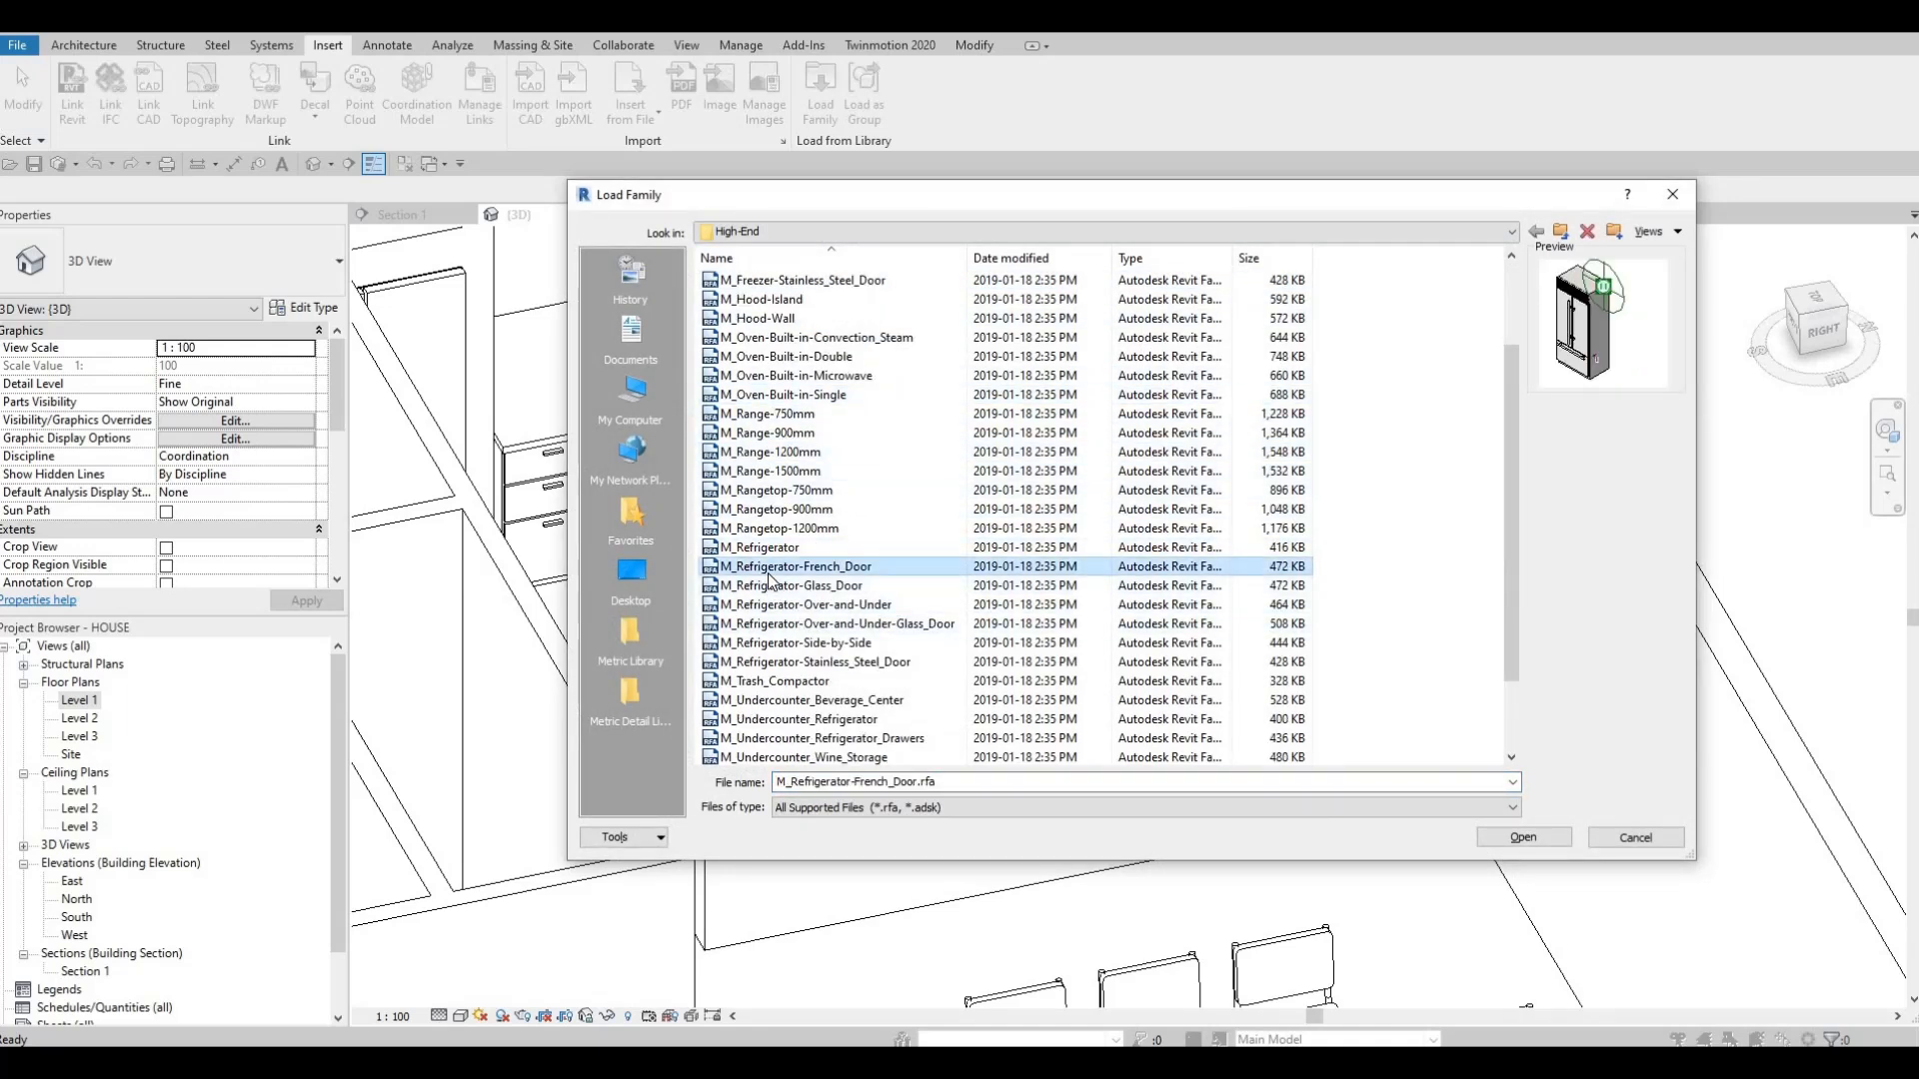
key("Down")
key("Down")
key("Down")
key("Down")
key("Down")
key("Down")
key("Down")
key("Down")
key("Down")
key("Down")
key("Down")
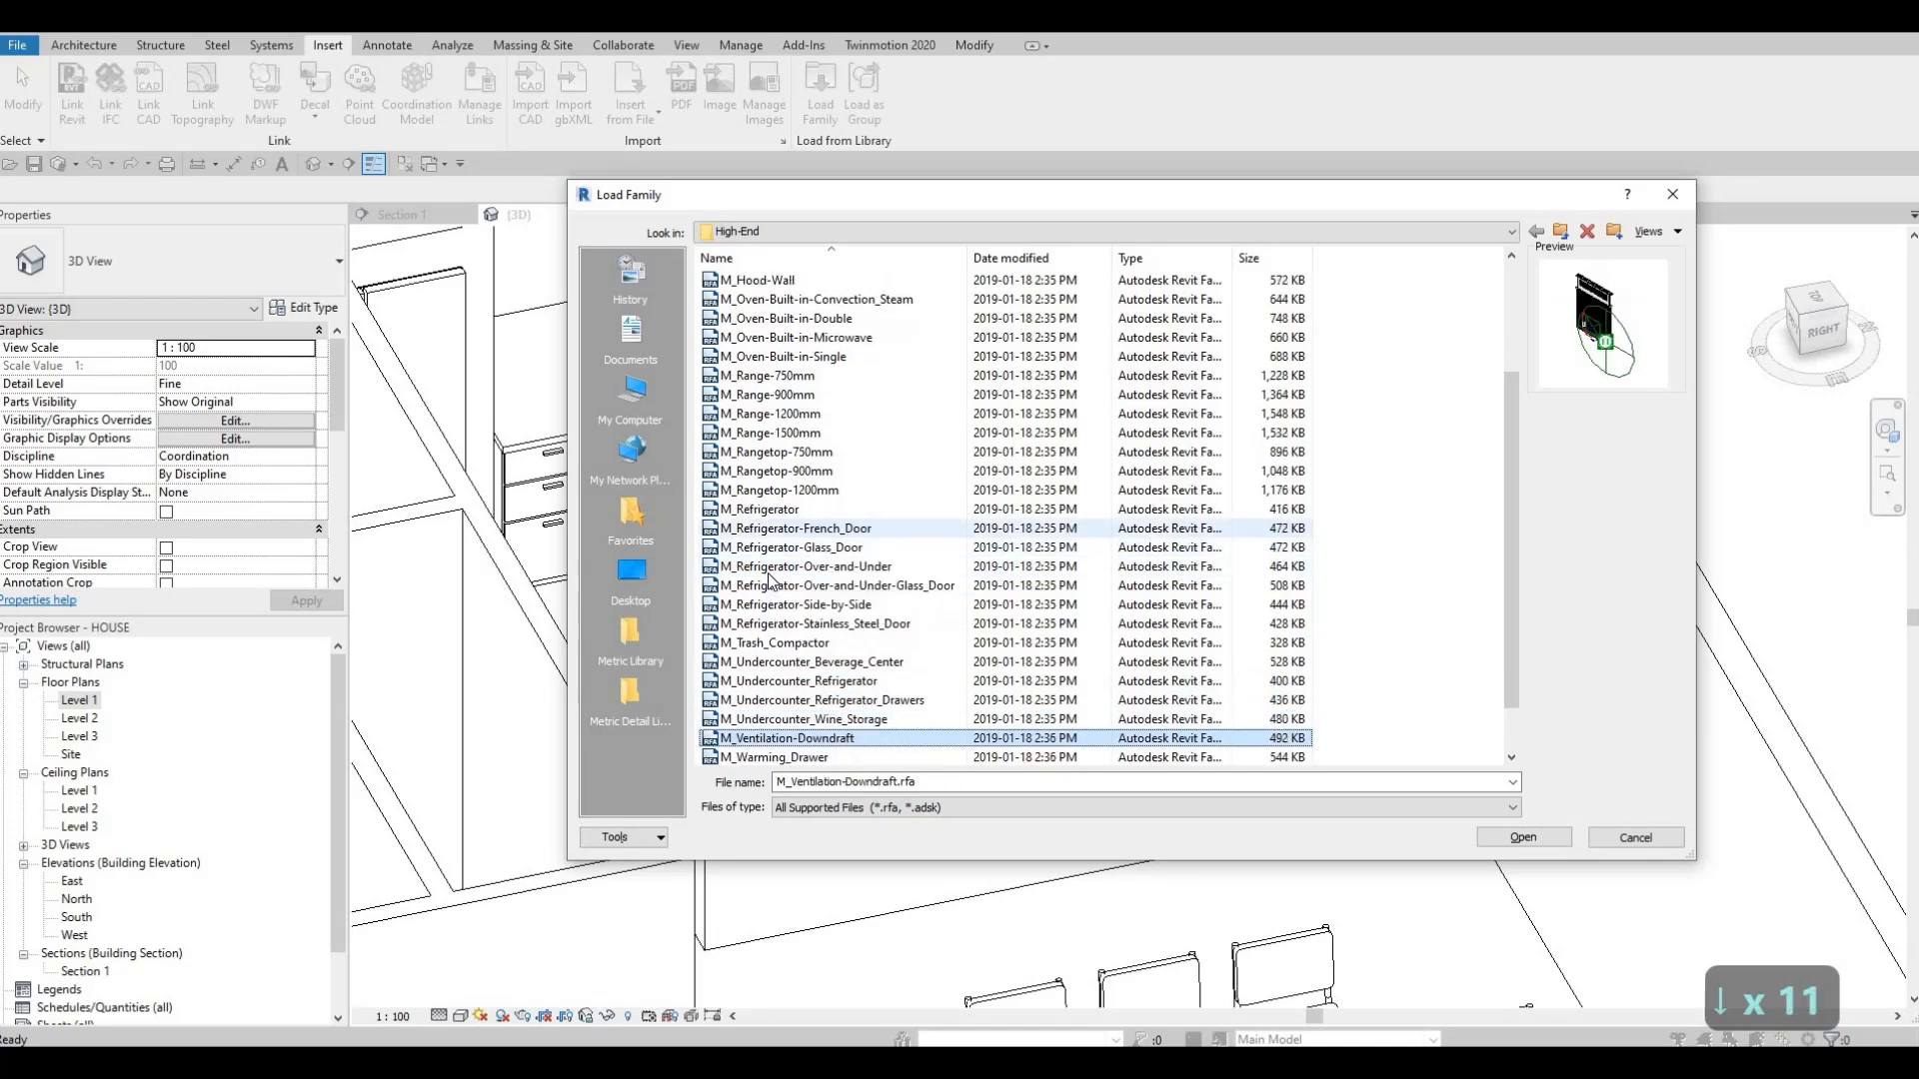
key("Down")
key("Down")
key("Down")
key("Down")
key("Down")
key("Down")
key("Up")
key("Up")
key("Up")
key("Up")
key("Up")
key("Up")
key("Up")
key("Up")
key("Up")
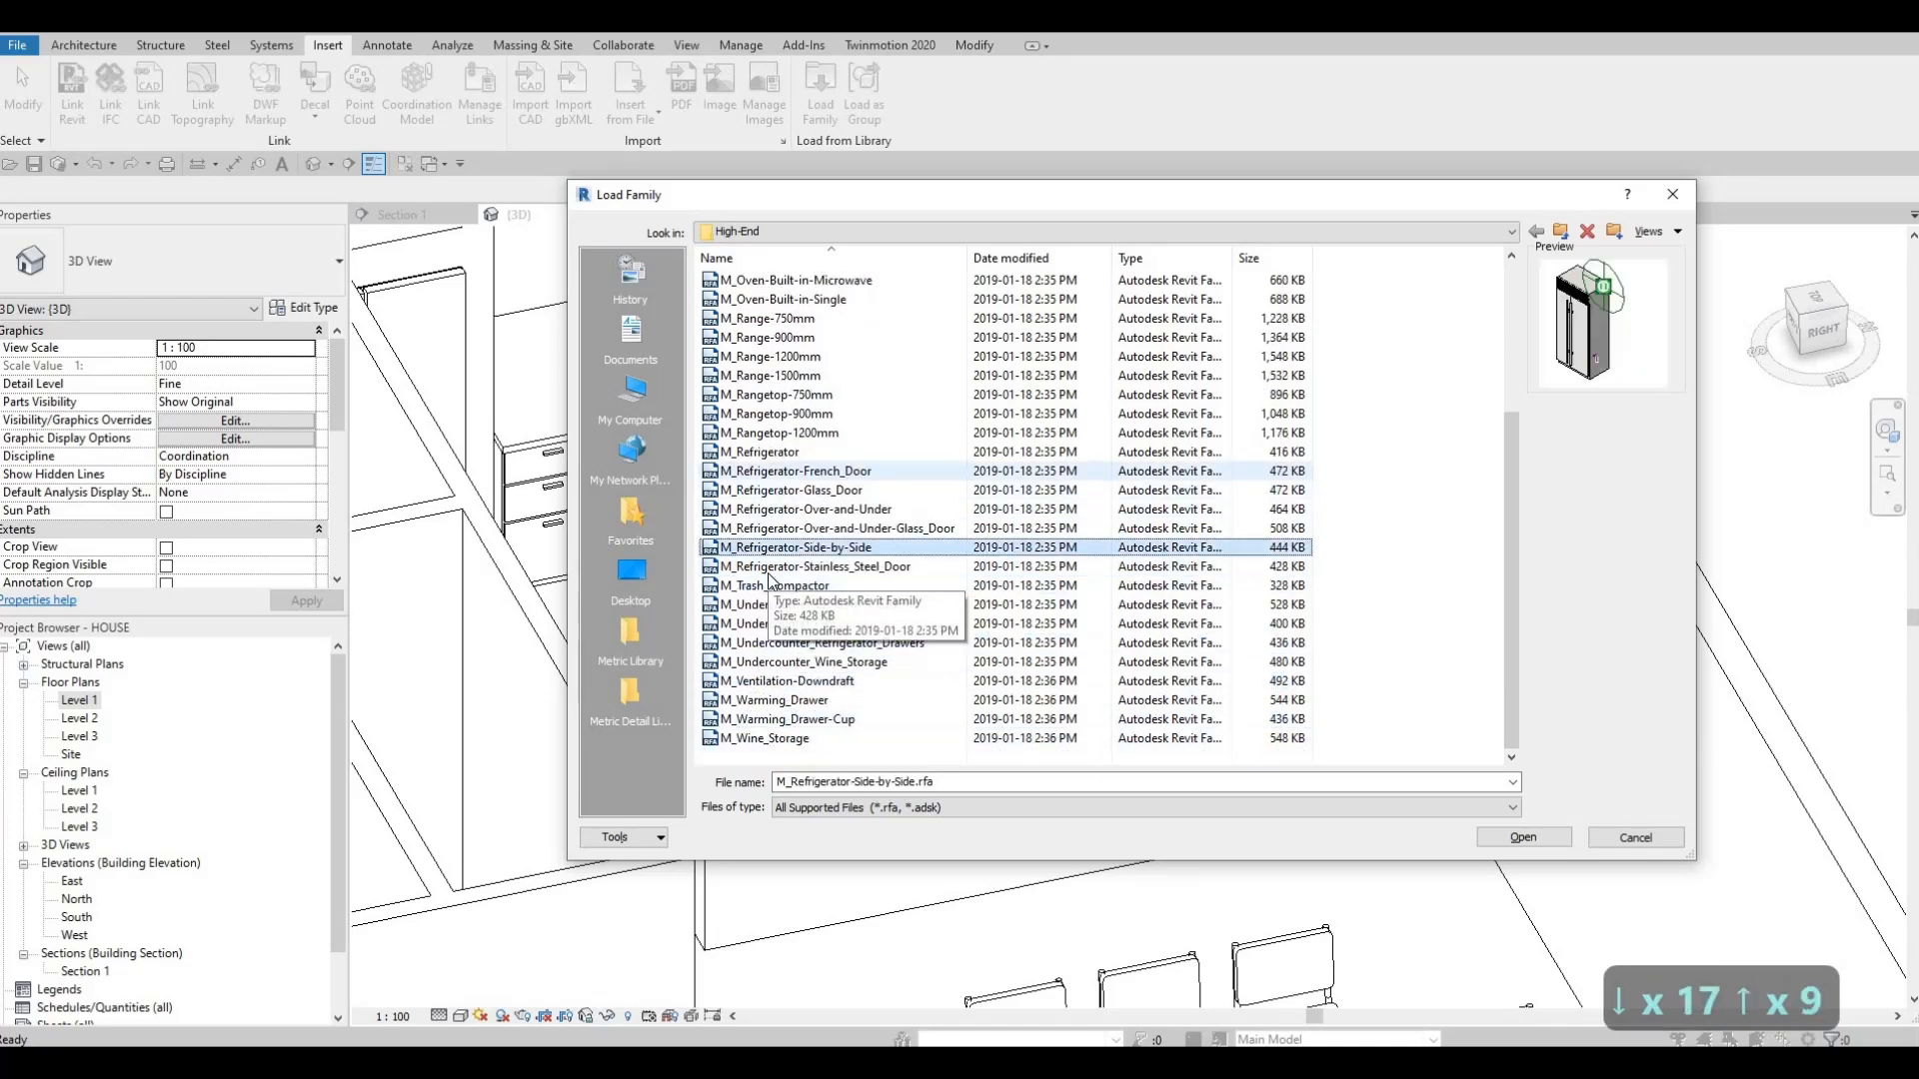
key("Up")
key("Up")
key("Up")
key("Up")
key("Up")
key("Up")
key("Up")
key("Up")
key("Up")
key("Up")
key("Up")
key("Up")
key("Up")
key("Up")
key("Up")
key("Up")
key("Up")
key("Up")
key("Up")
key("Up")
key("Down")
key("Down")
key("Down")
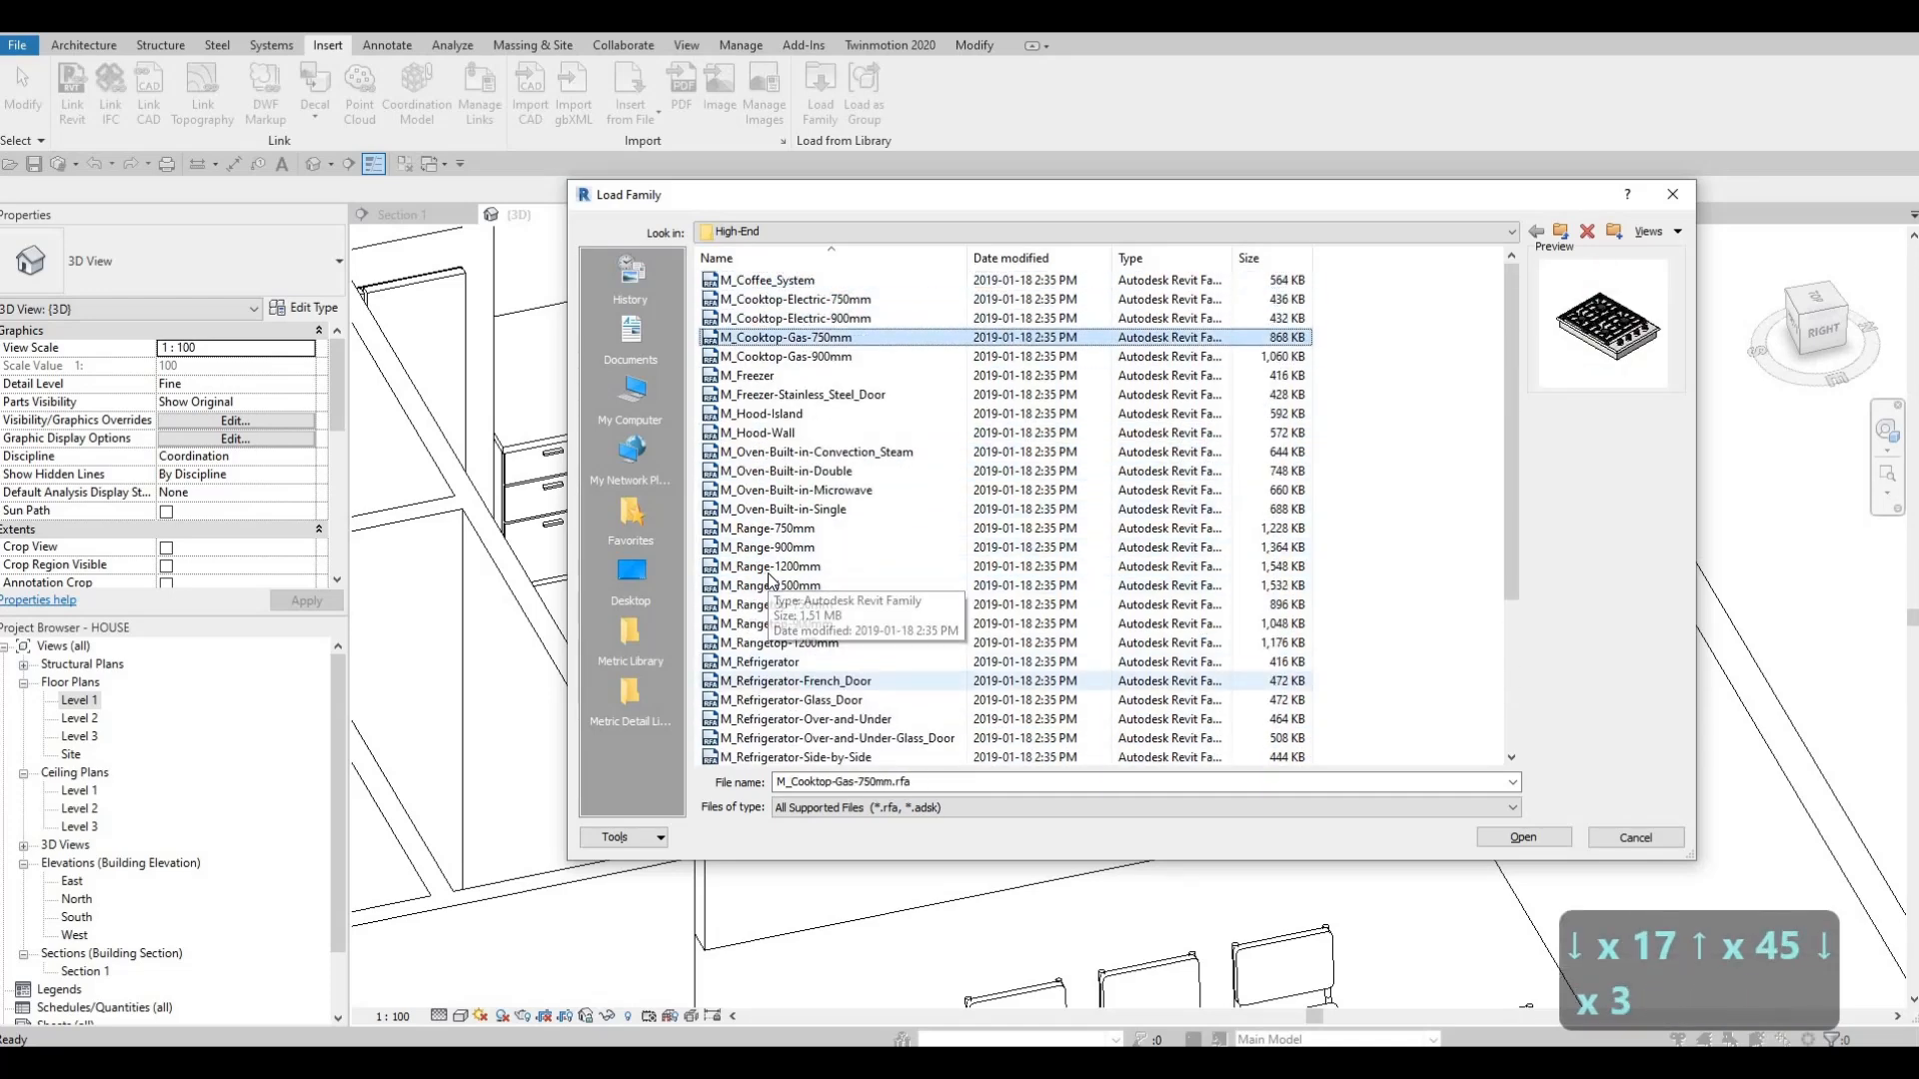
- Load the M_Hood-Island family from the High-End folder into the project
key("Down")
key("Down")
key("Down")
key("Down")
key("Down")
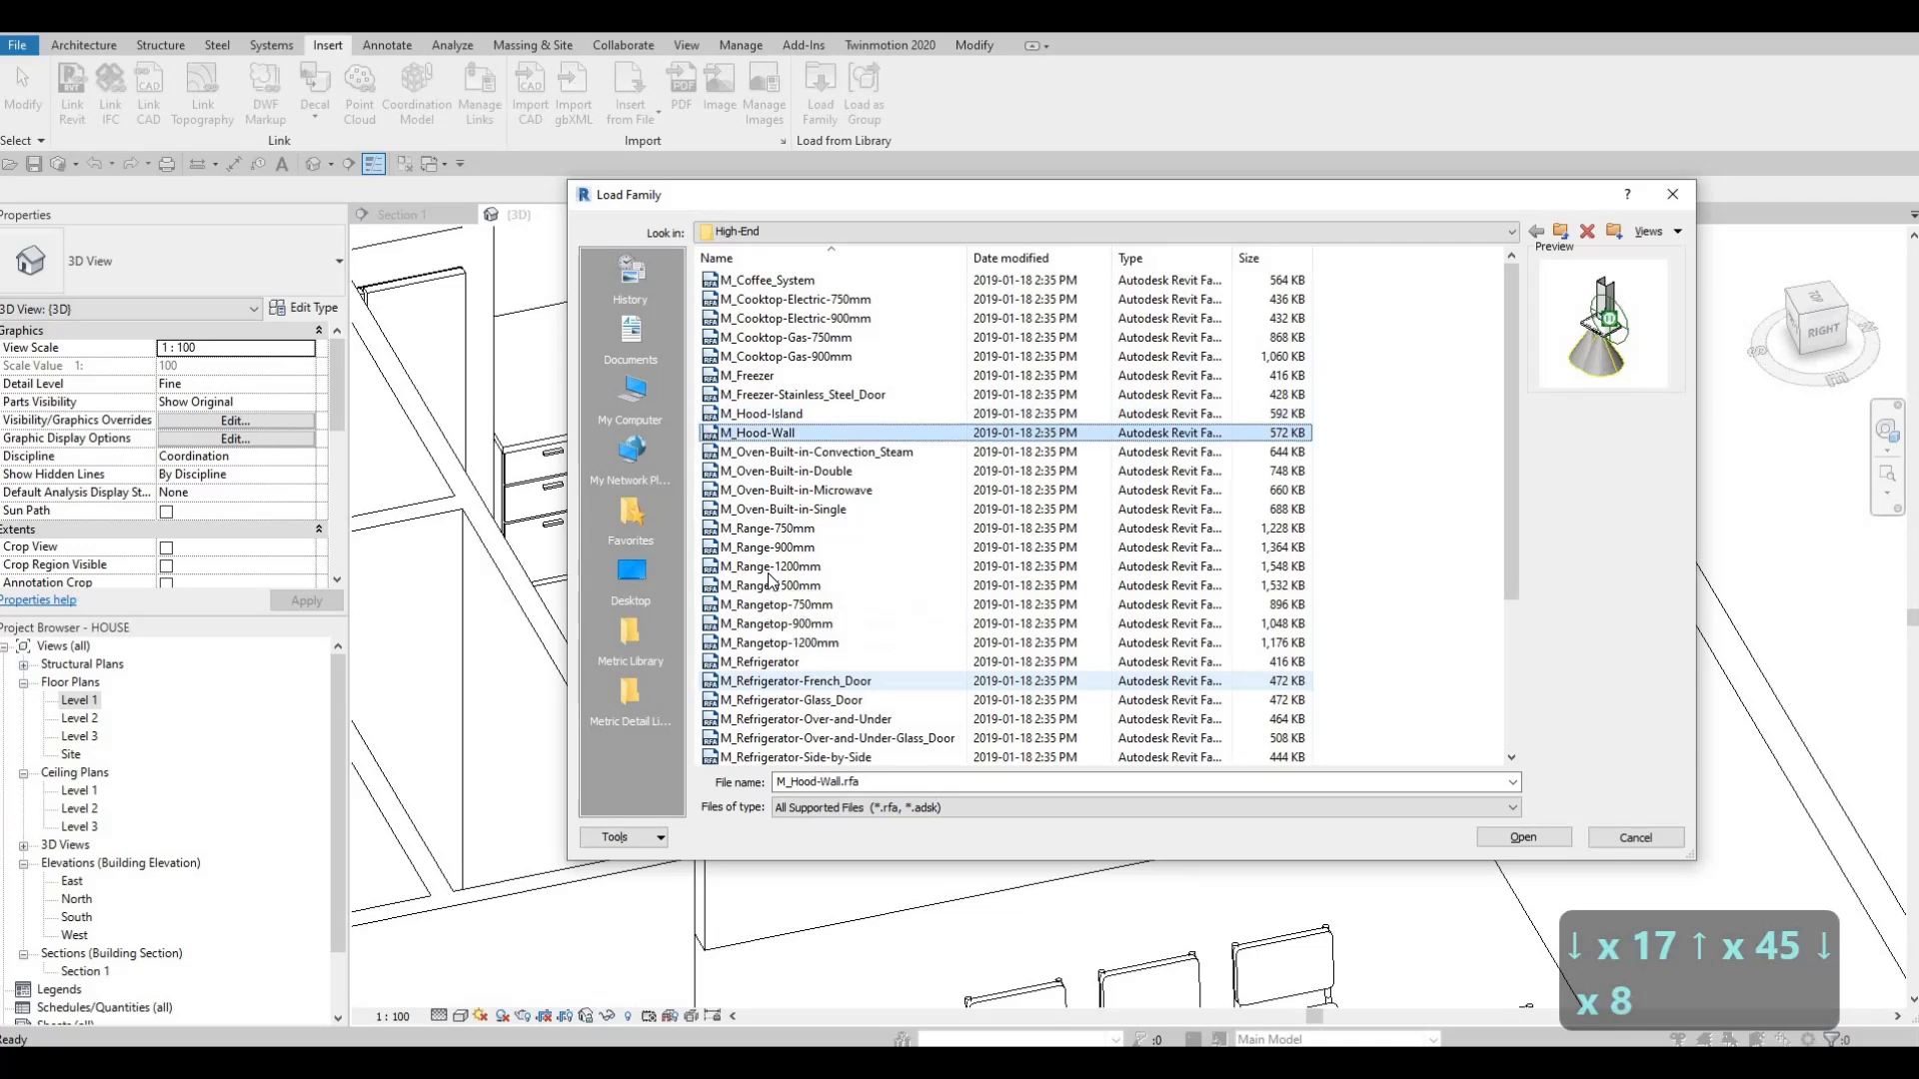
key("Up")
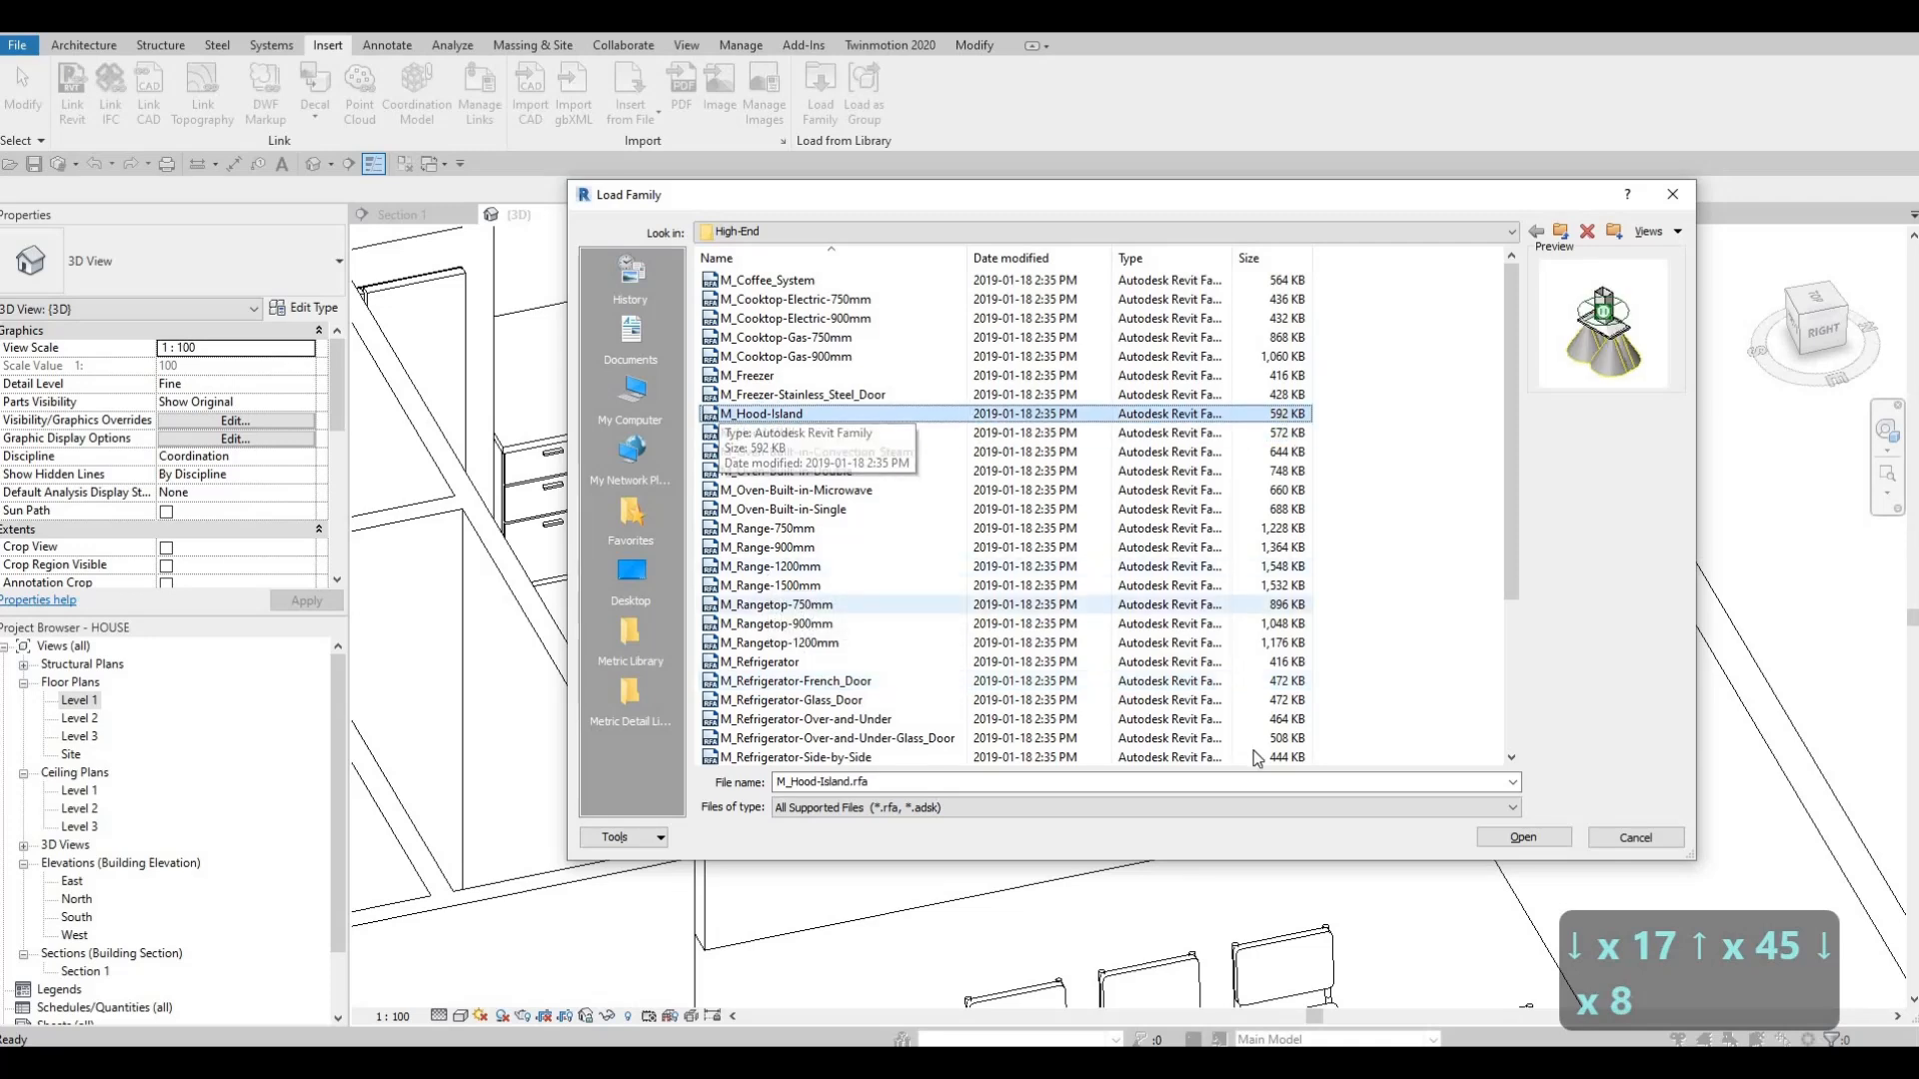
left_click(737, 396)
left_click(750, 415)
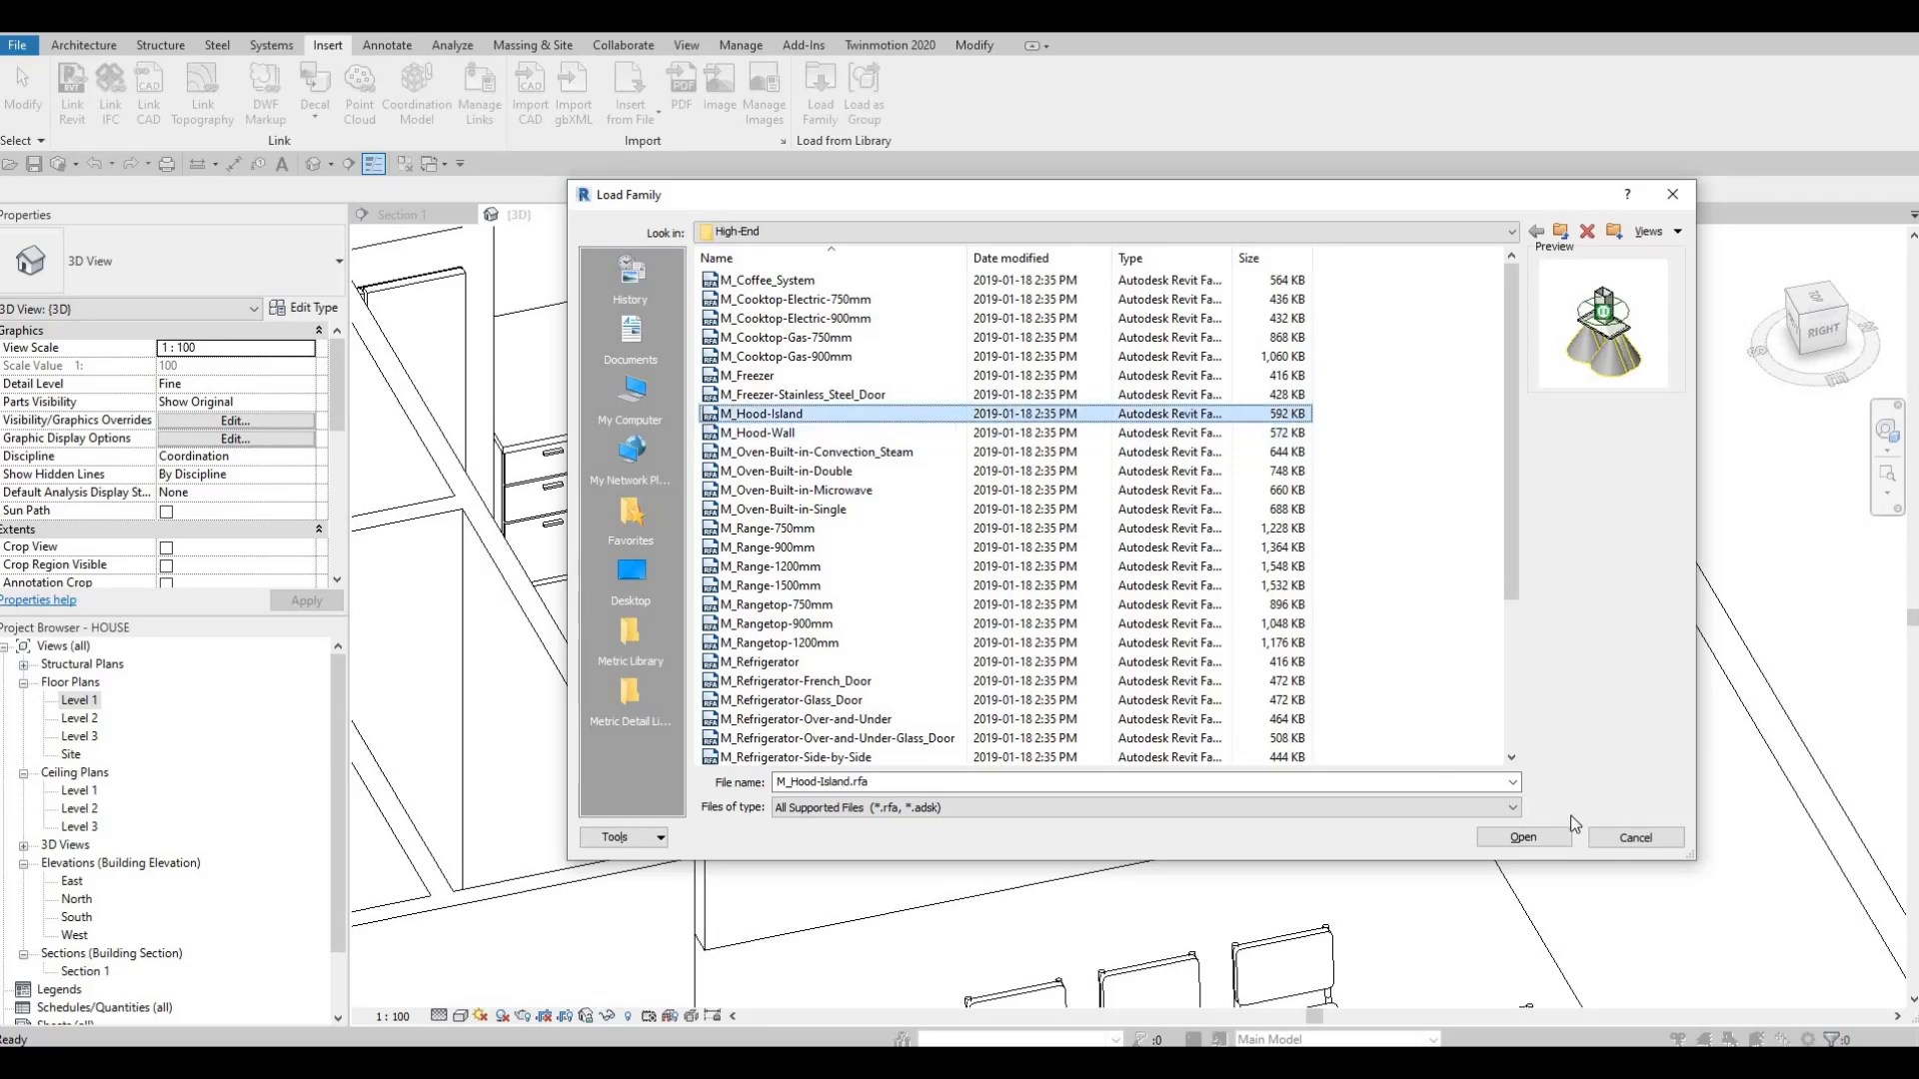
left_click(1519, 838)
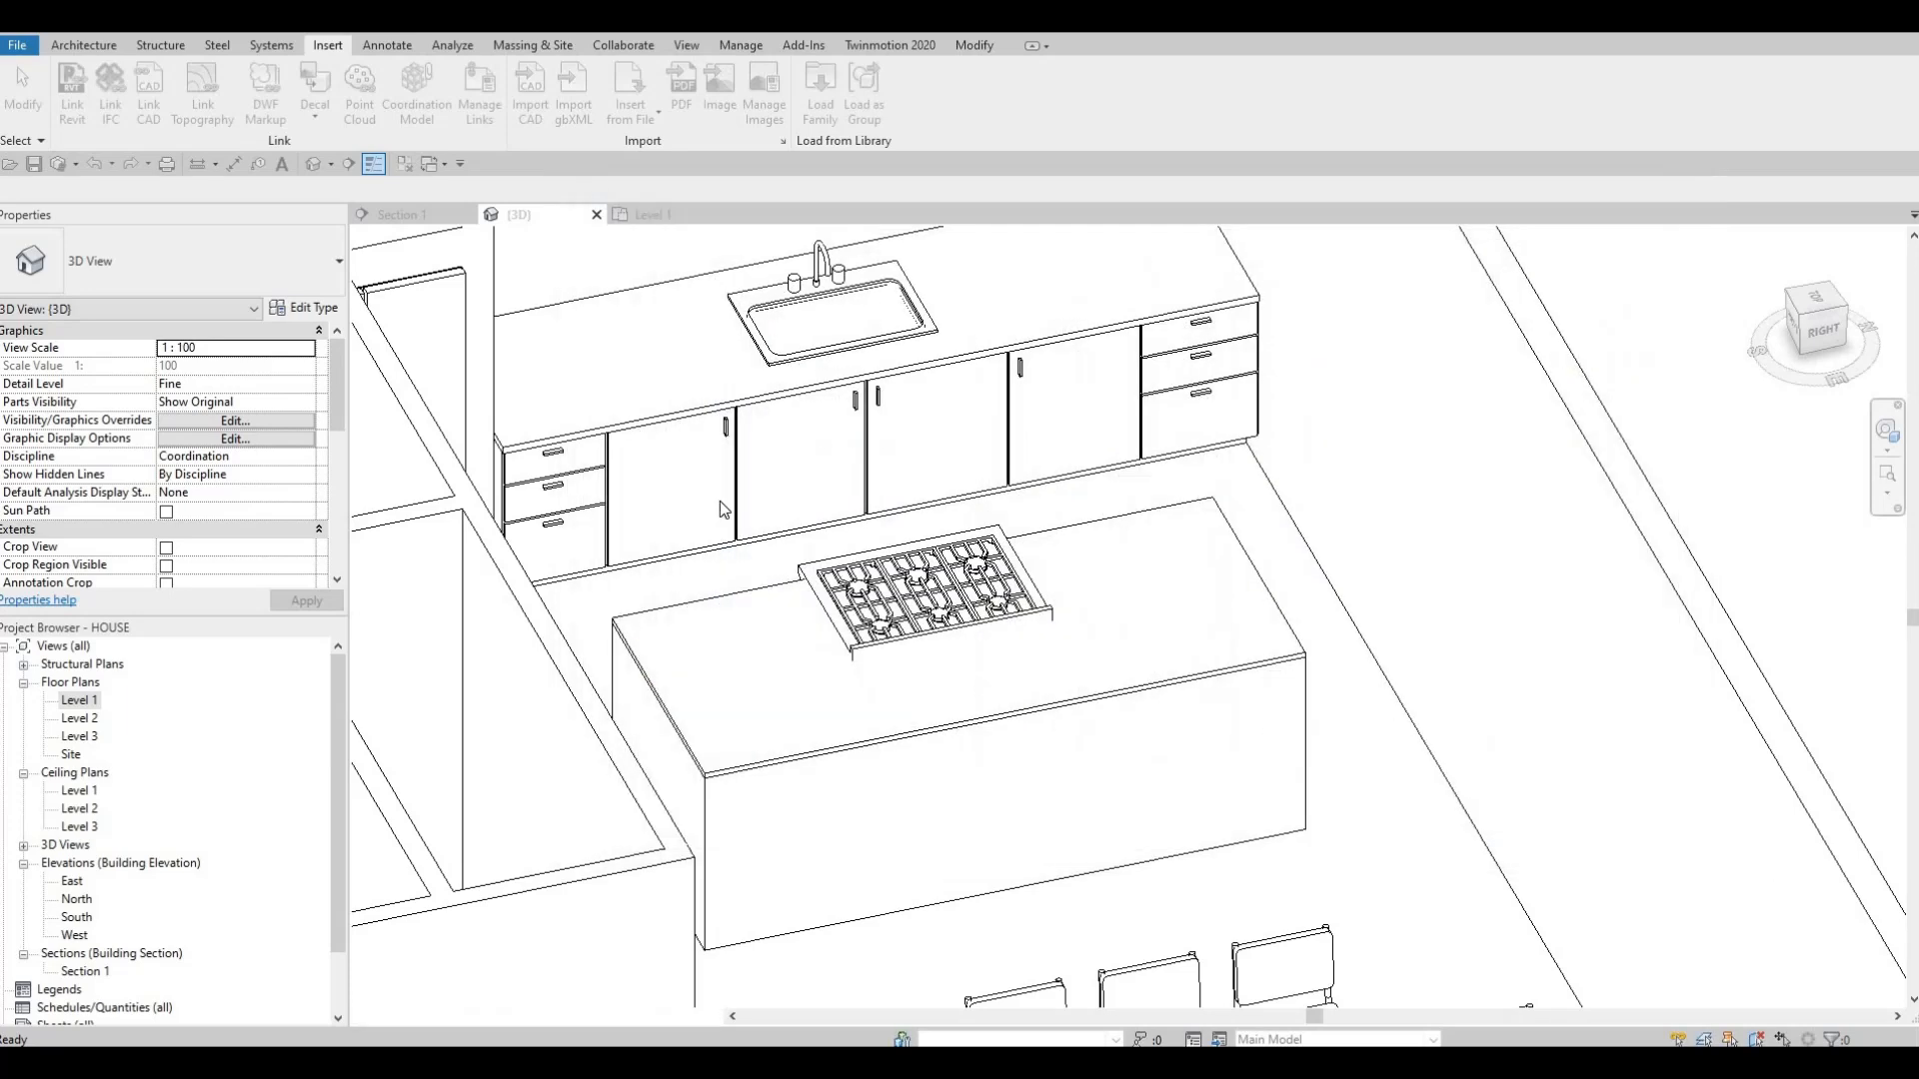
- Place an 1100mm M_Hood-Island over the rangetop in the Level 1 plan, rotated parallel to the island's length and aligned with the rangetop's midpoint
double_click(80, 703)
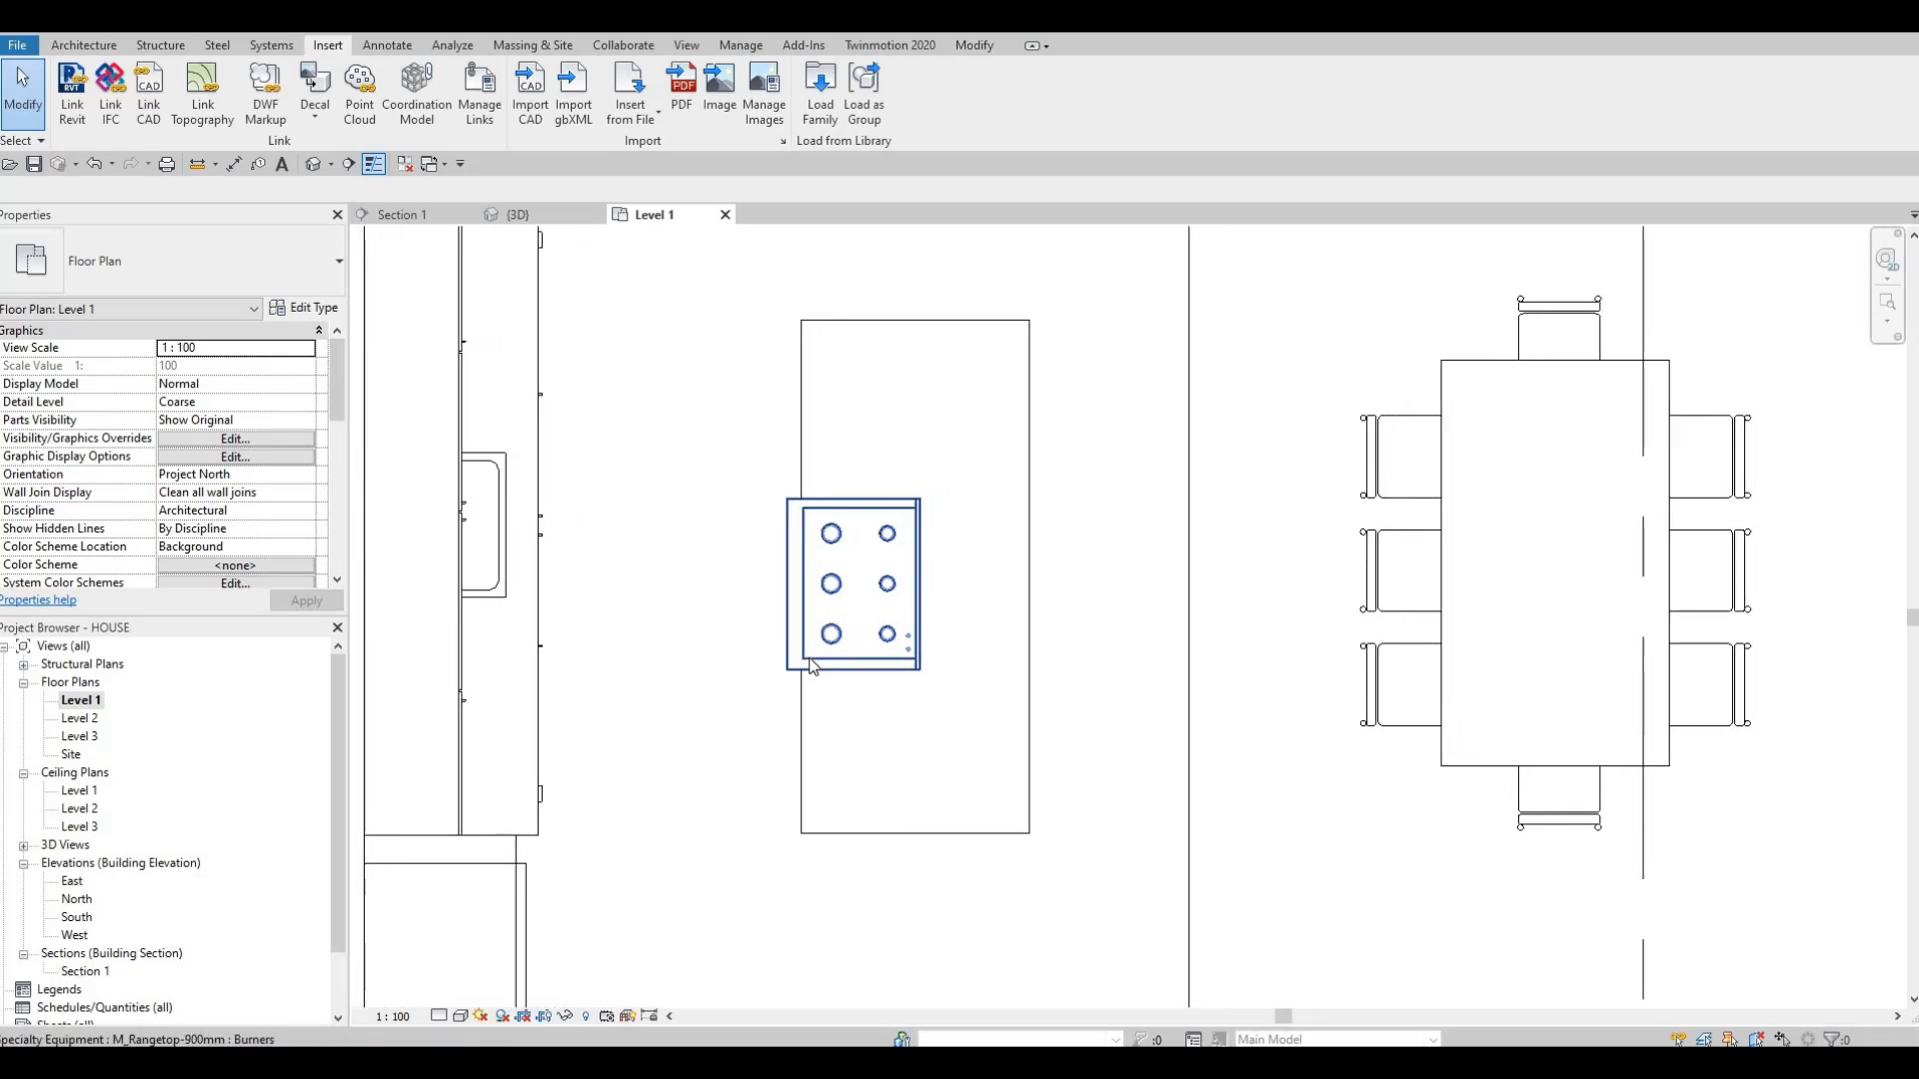
key("c")
key("m")
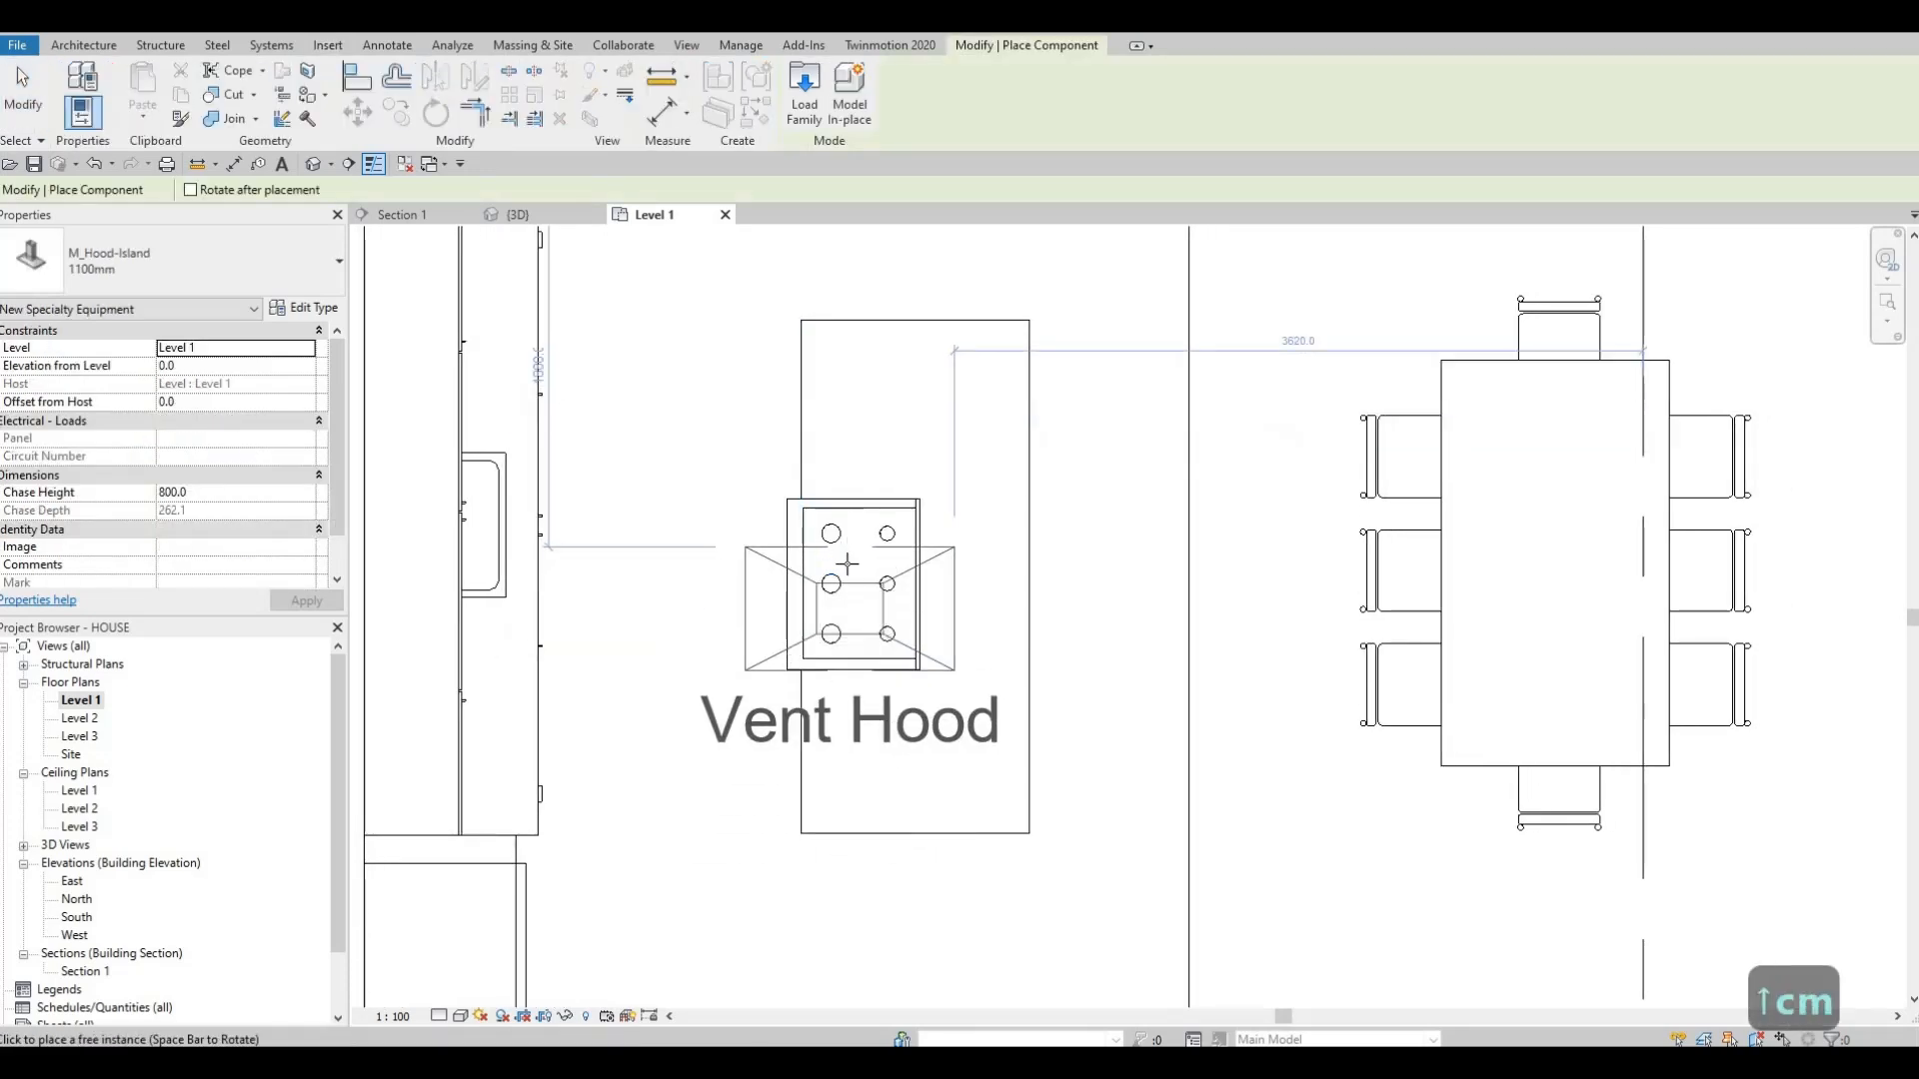
key("space")
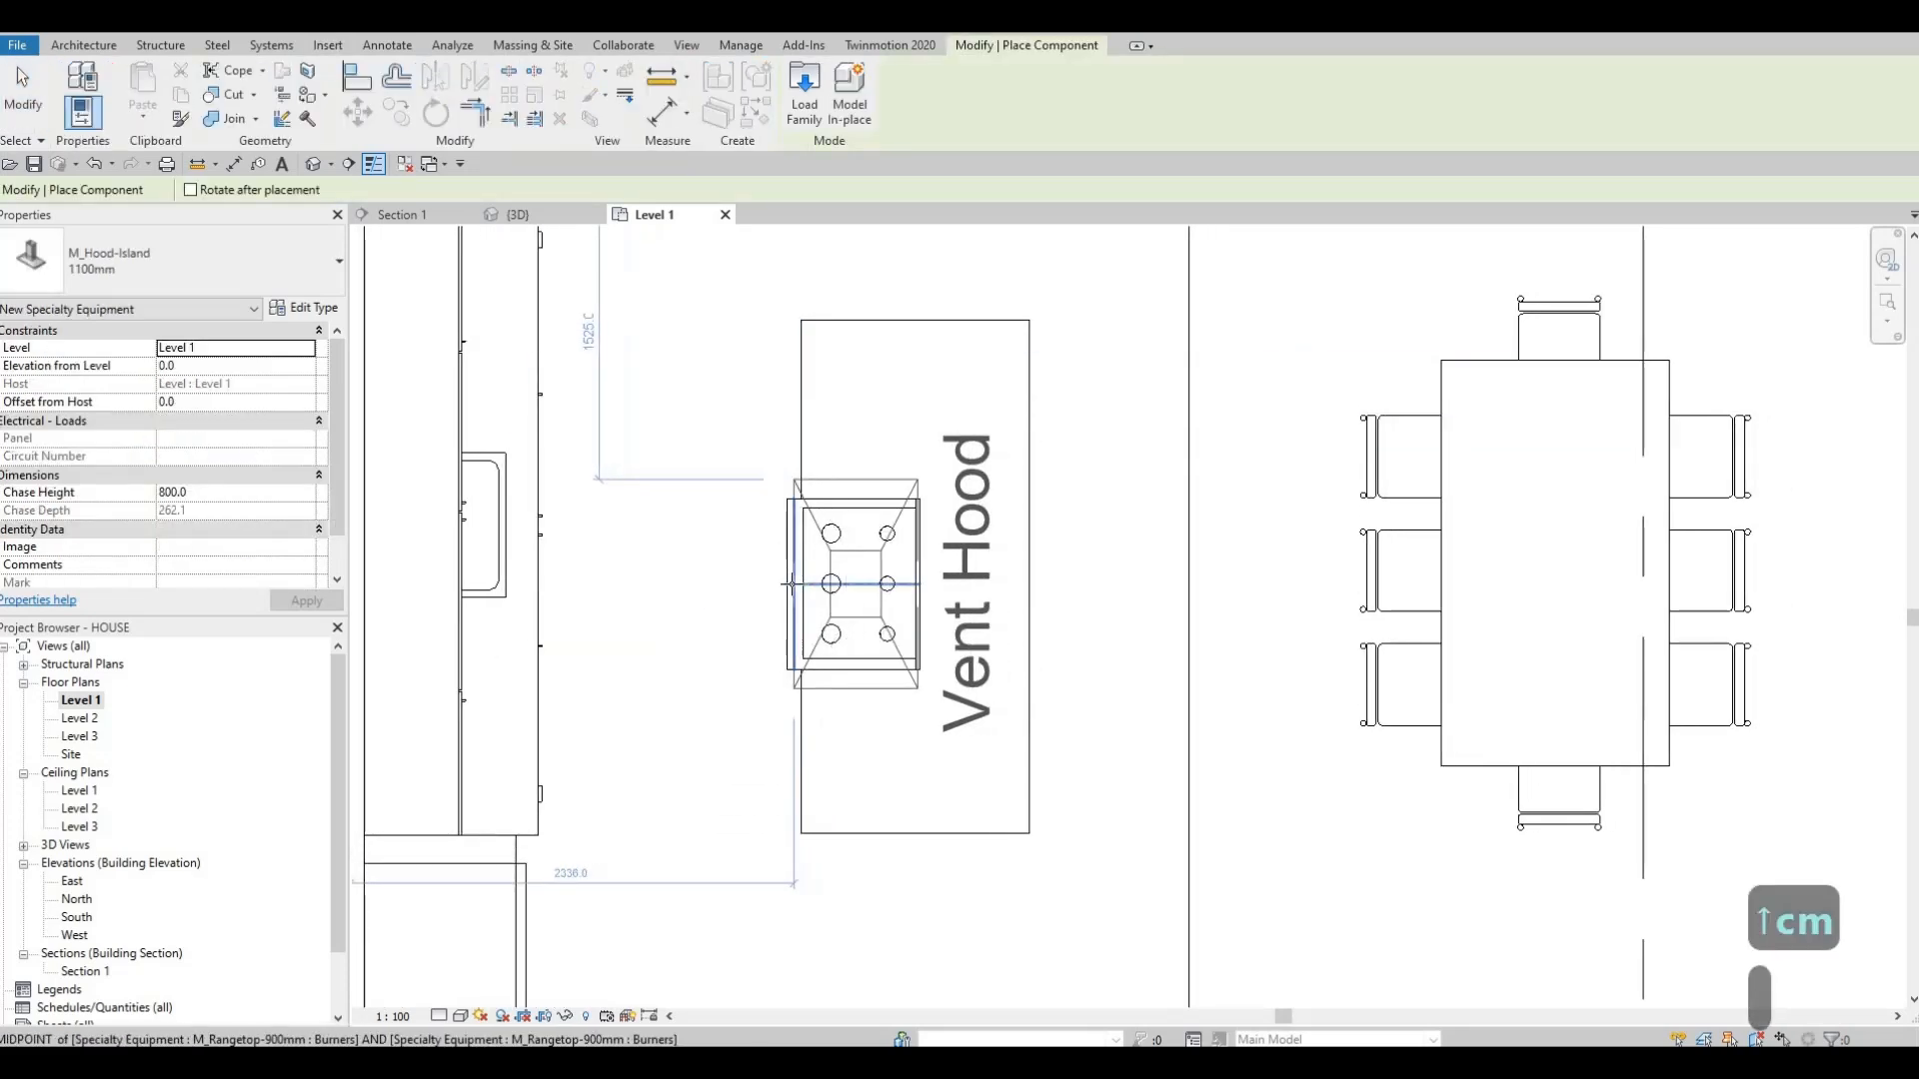
left_click(791, 584)
key("Escape")
key("Escape")
key("Escape")
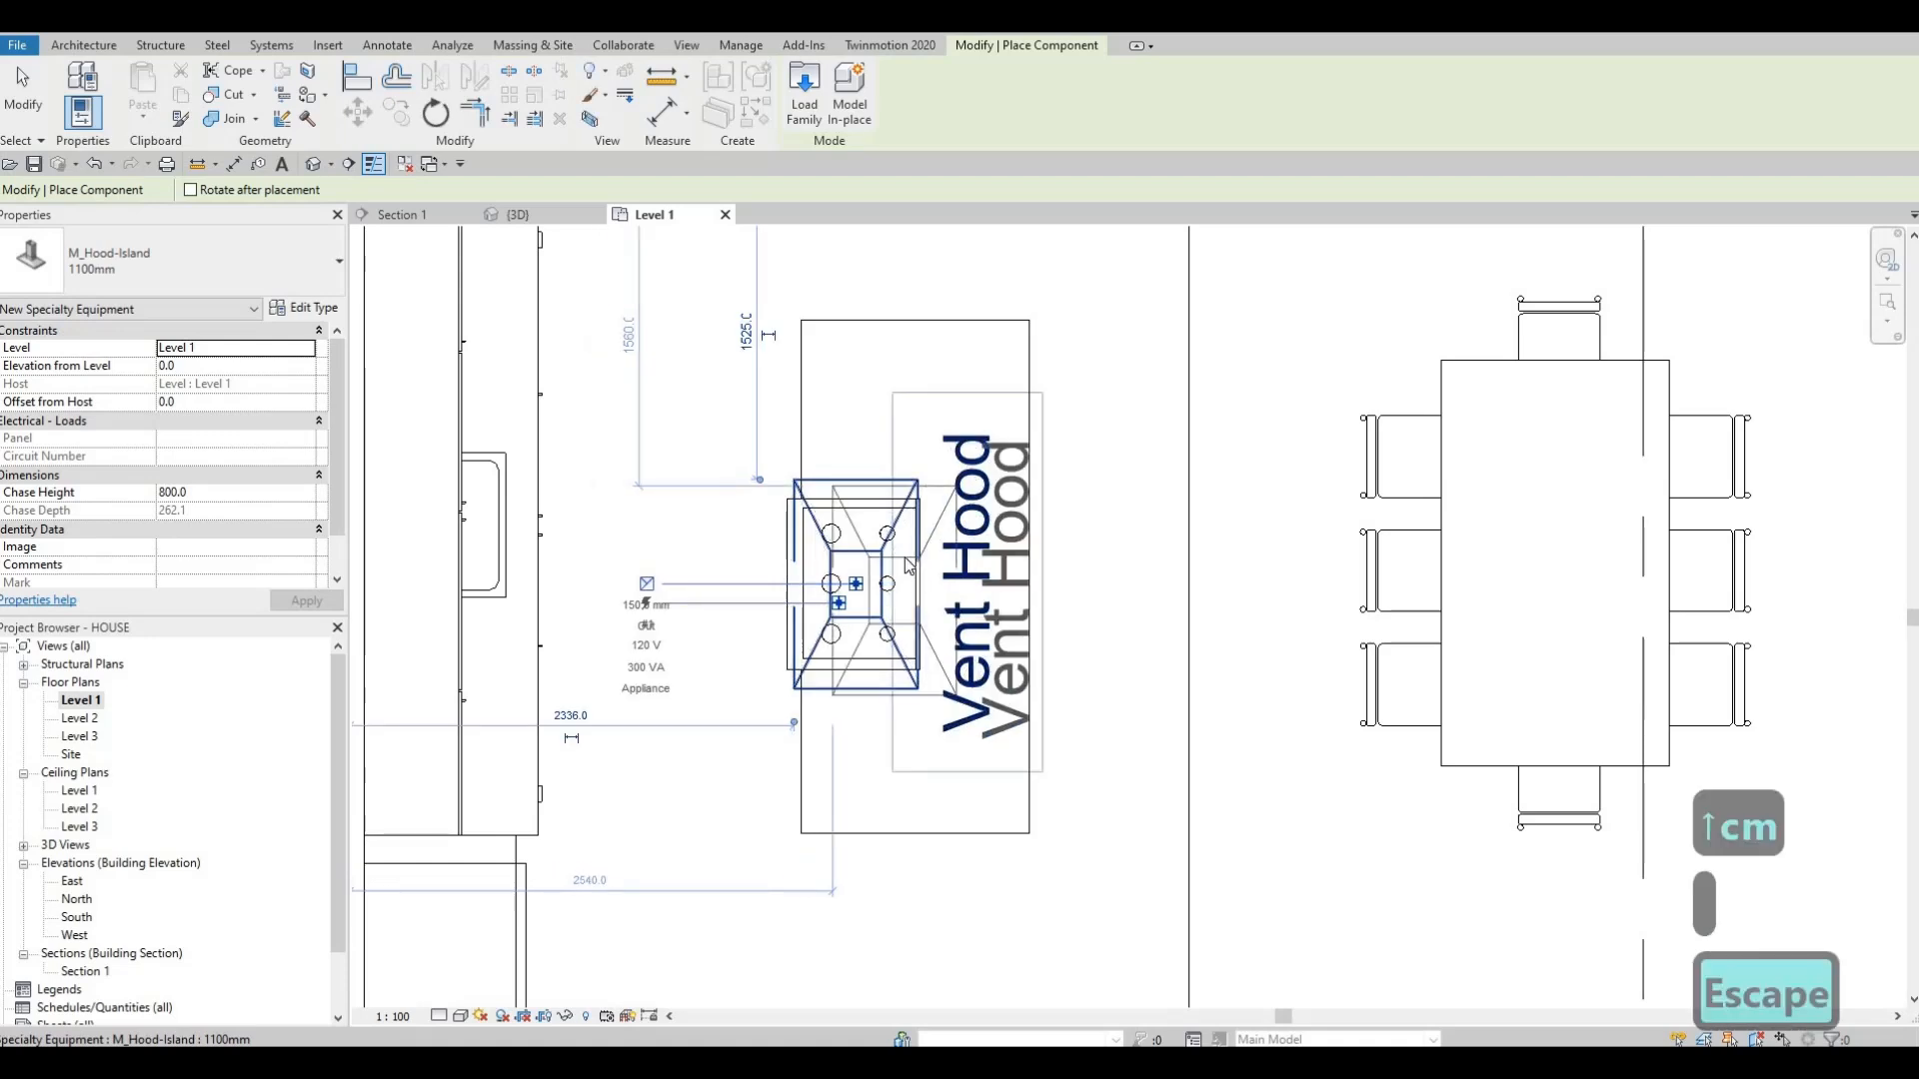
- Turn off Show Label in the type properties of the island vent hood
left_click(892, 548)
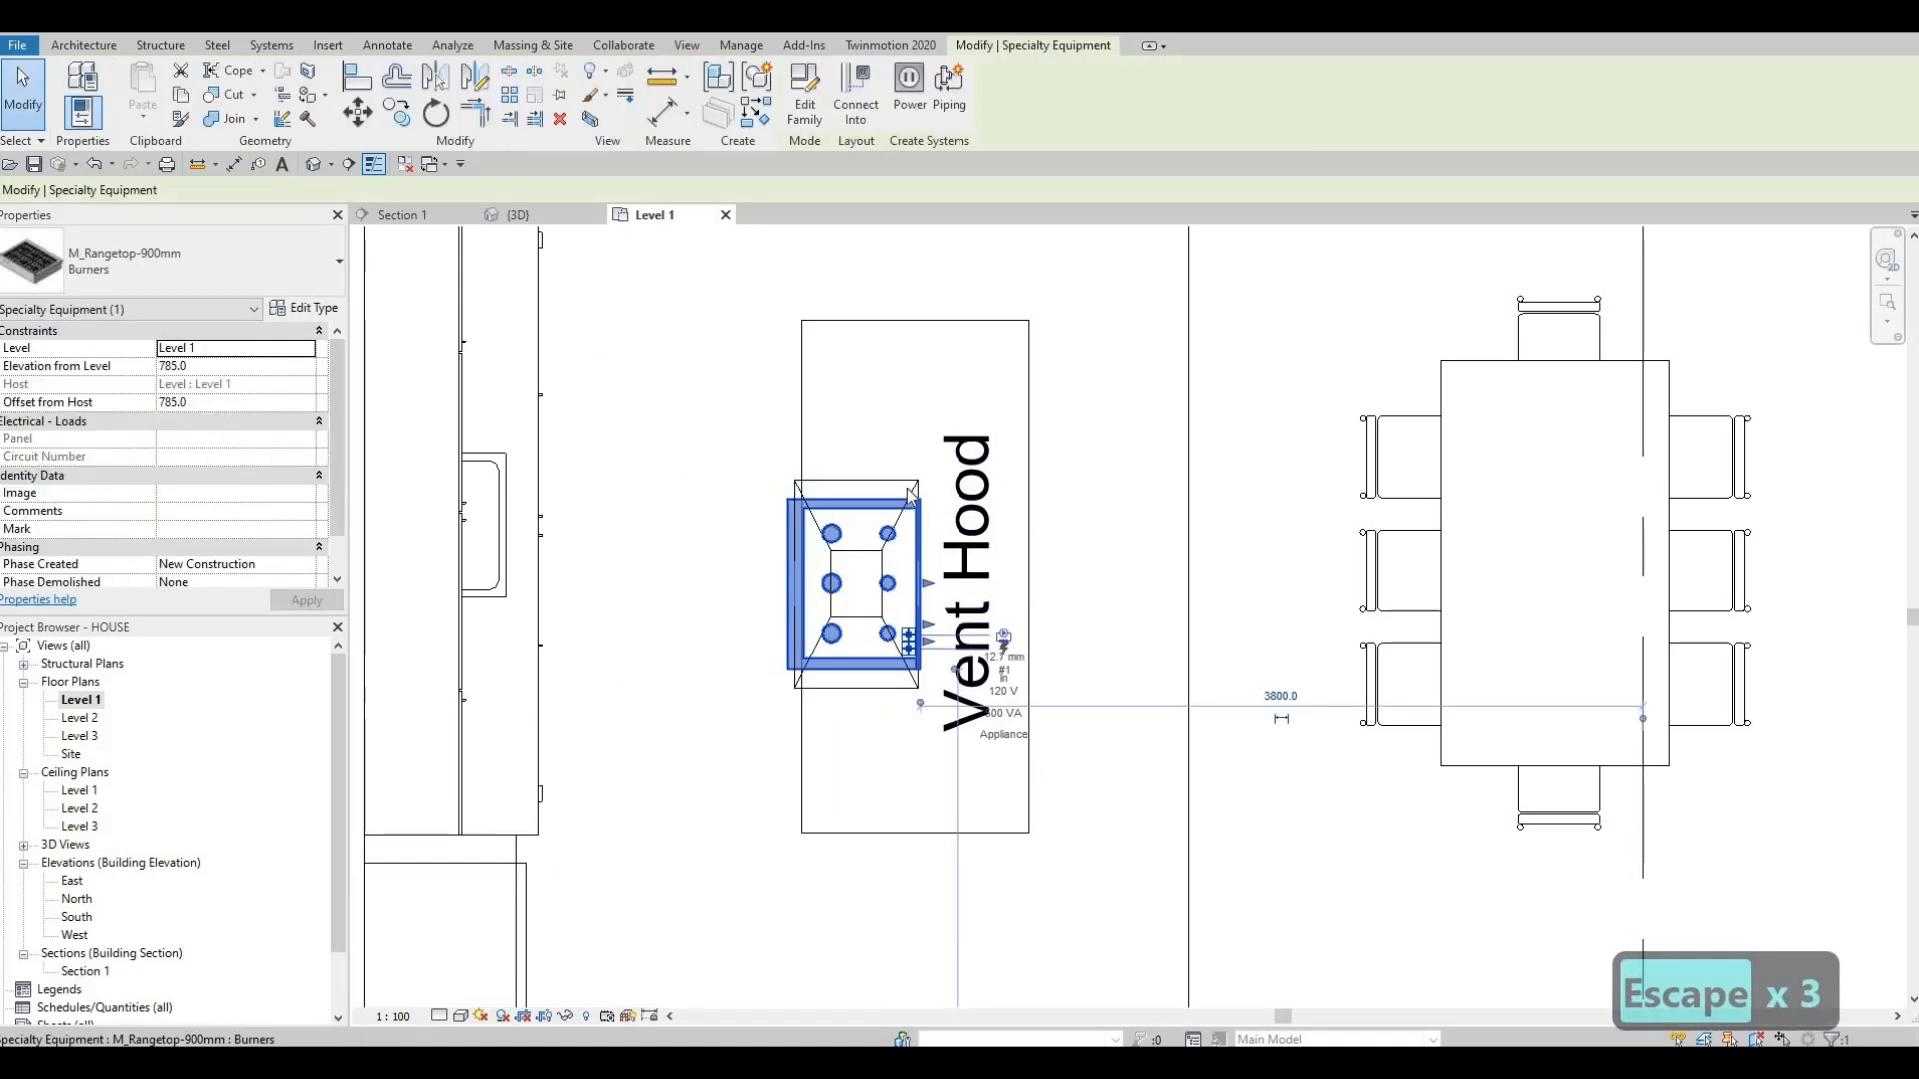
key("Escape")
left_click(880, 490)
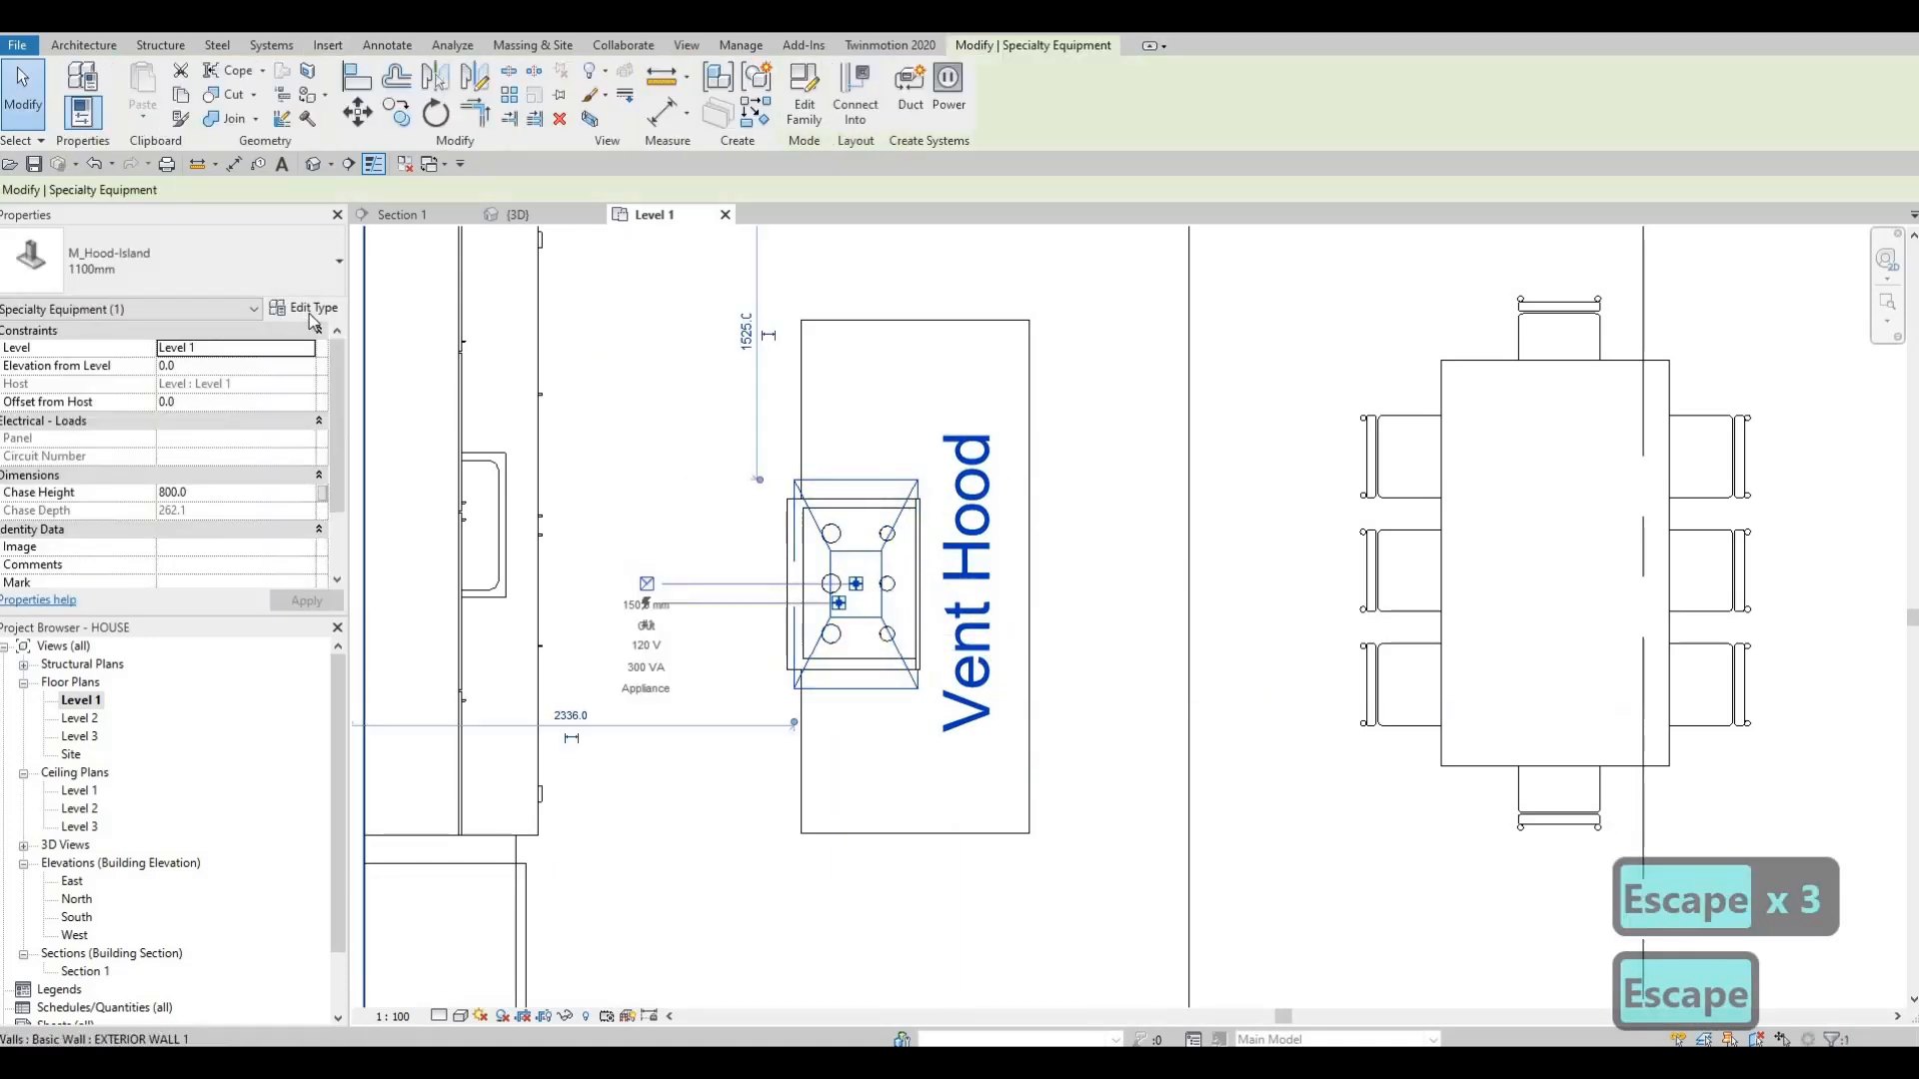
left_click(303, 308)
left_click(1099, 364)
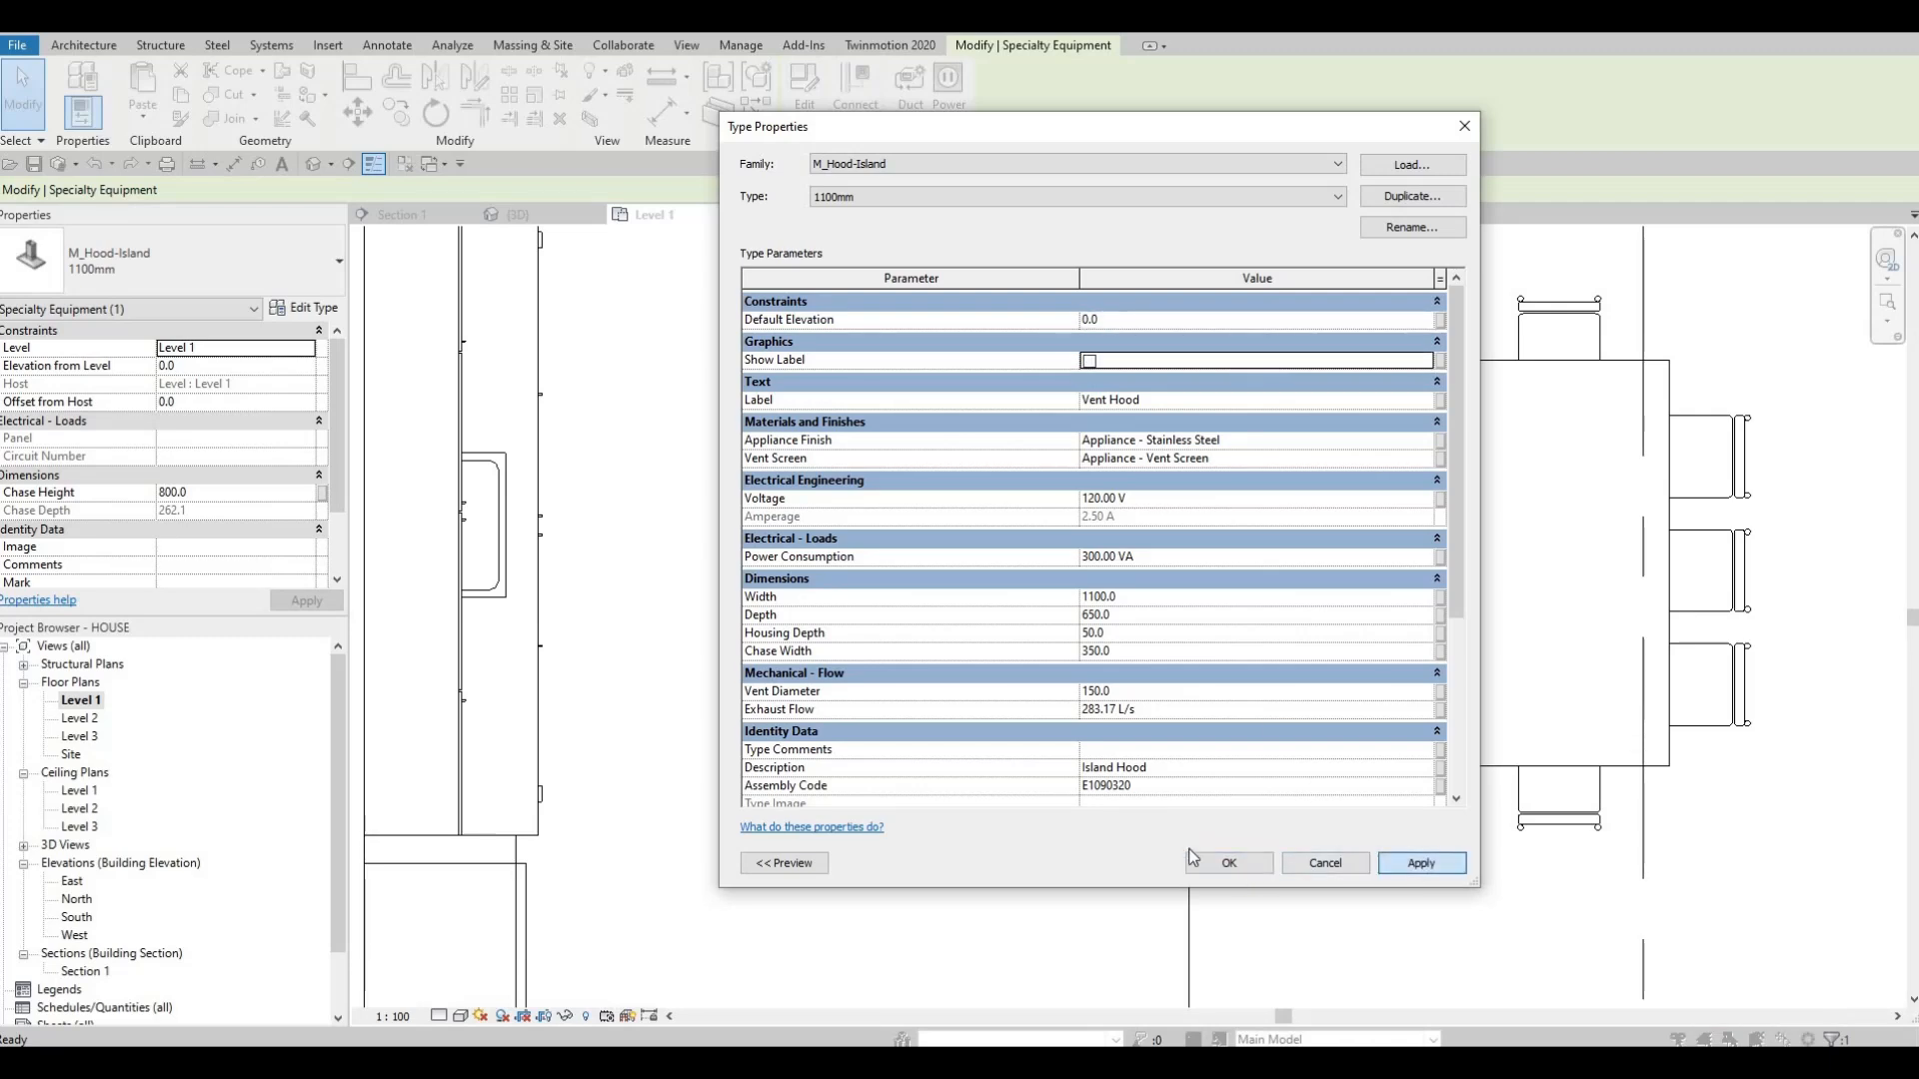
left_click(1229, 863)
key("Escape")
key("Escape")
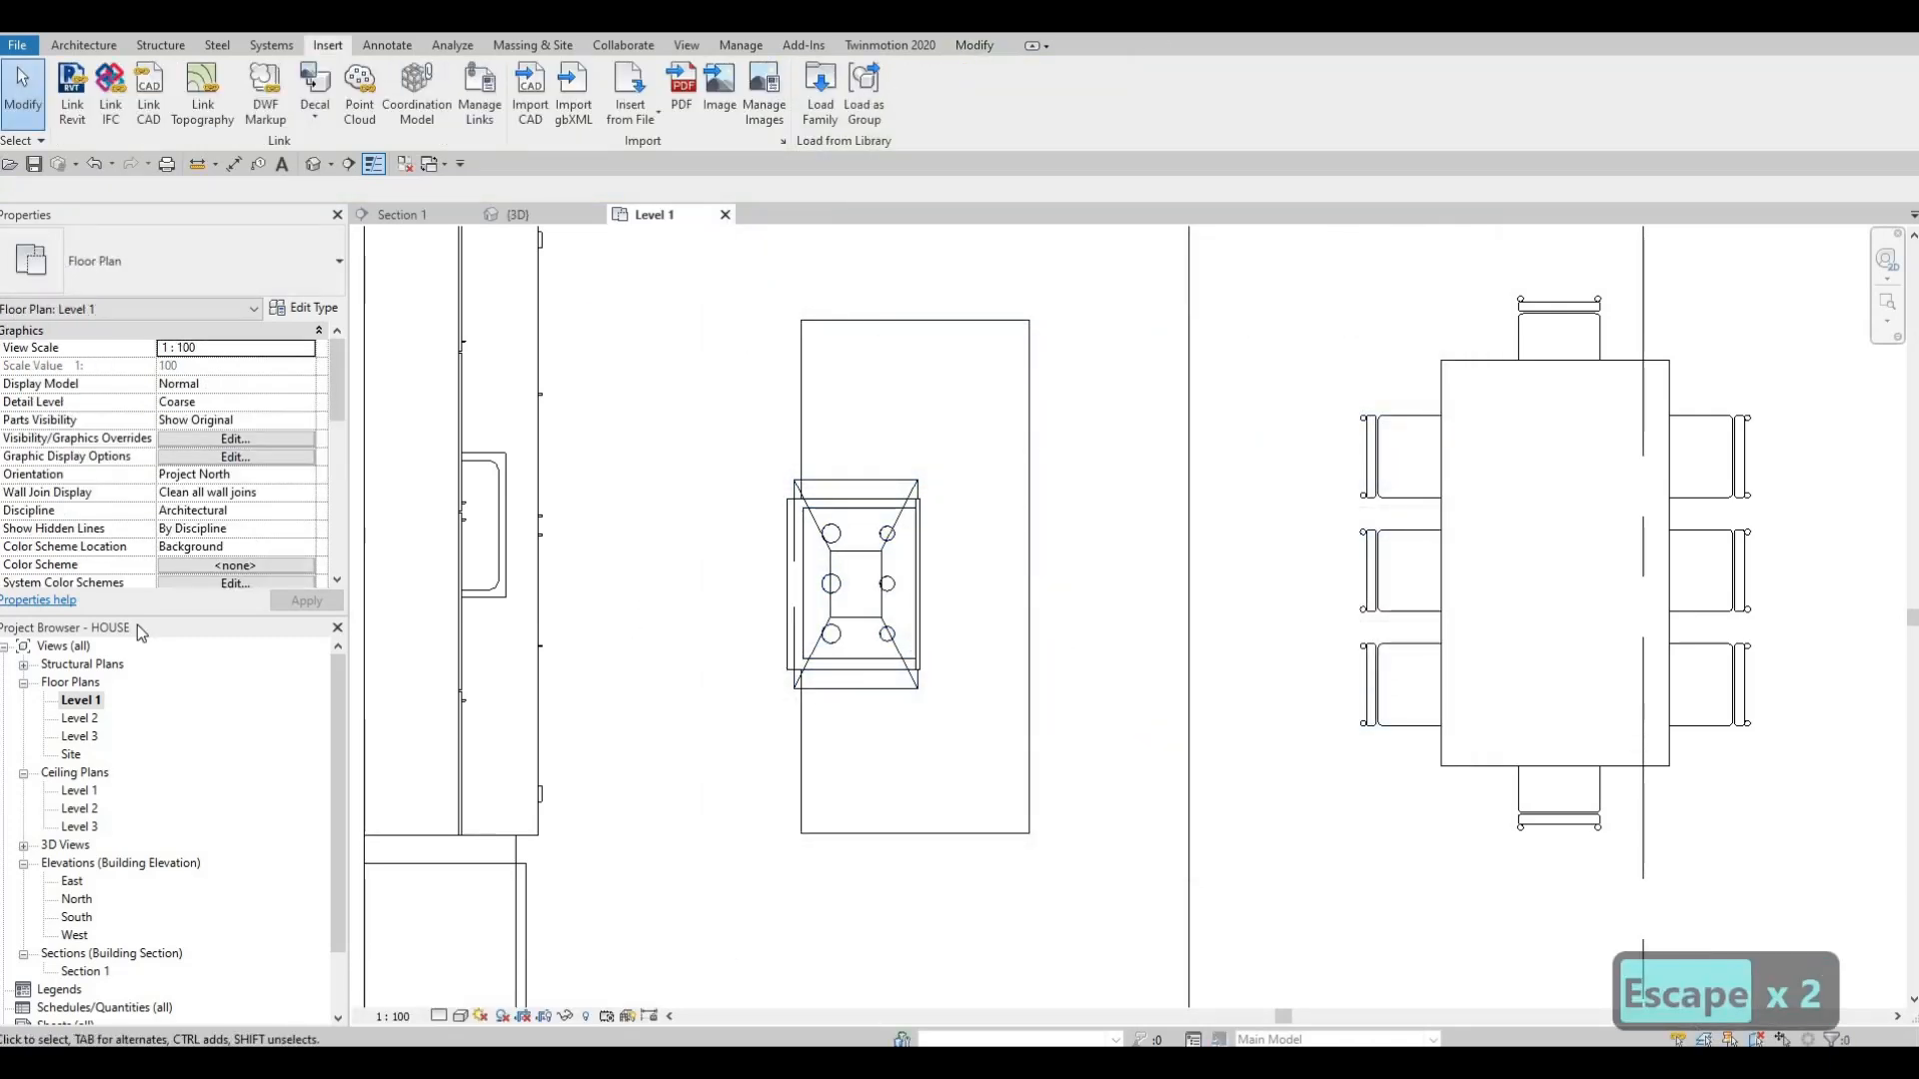
- Examine the island and the space above it in Section 1 to check the hood's height
scroll(99, 824, "down", 1)
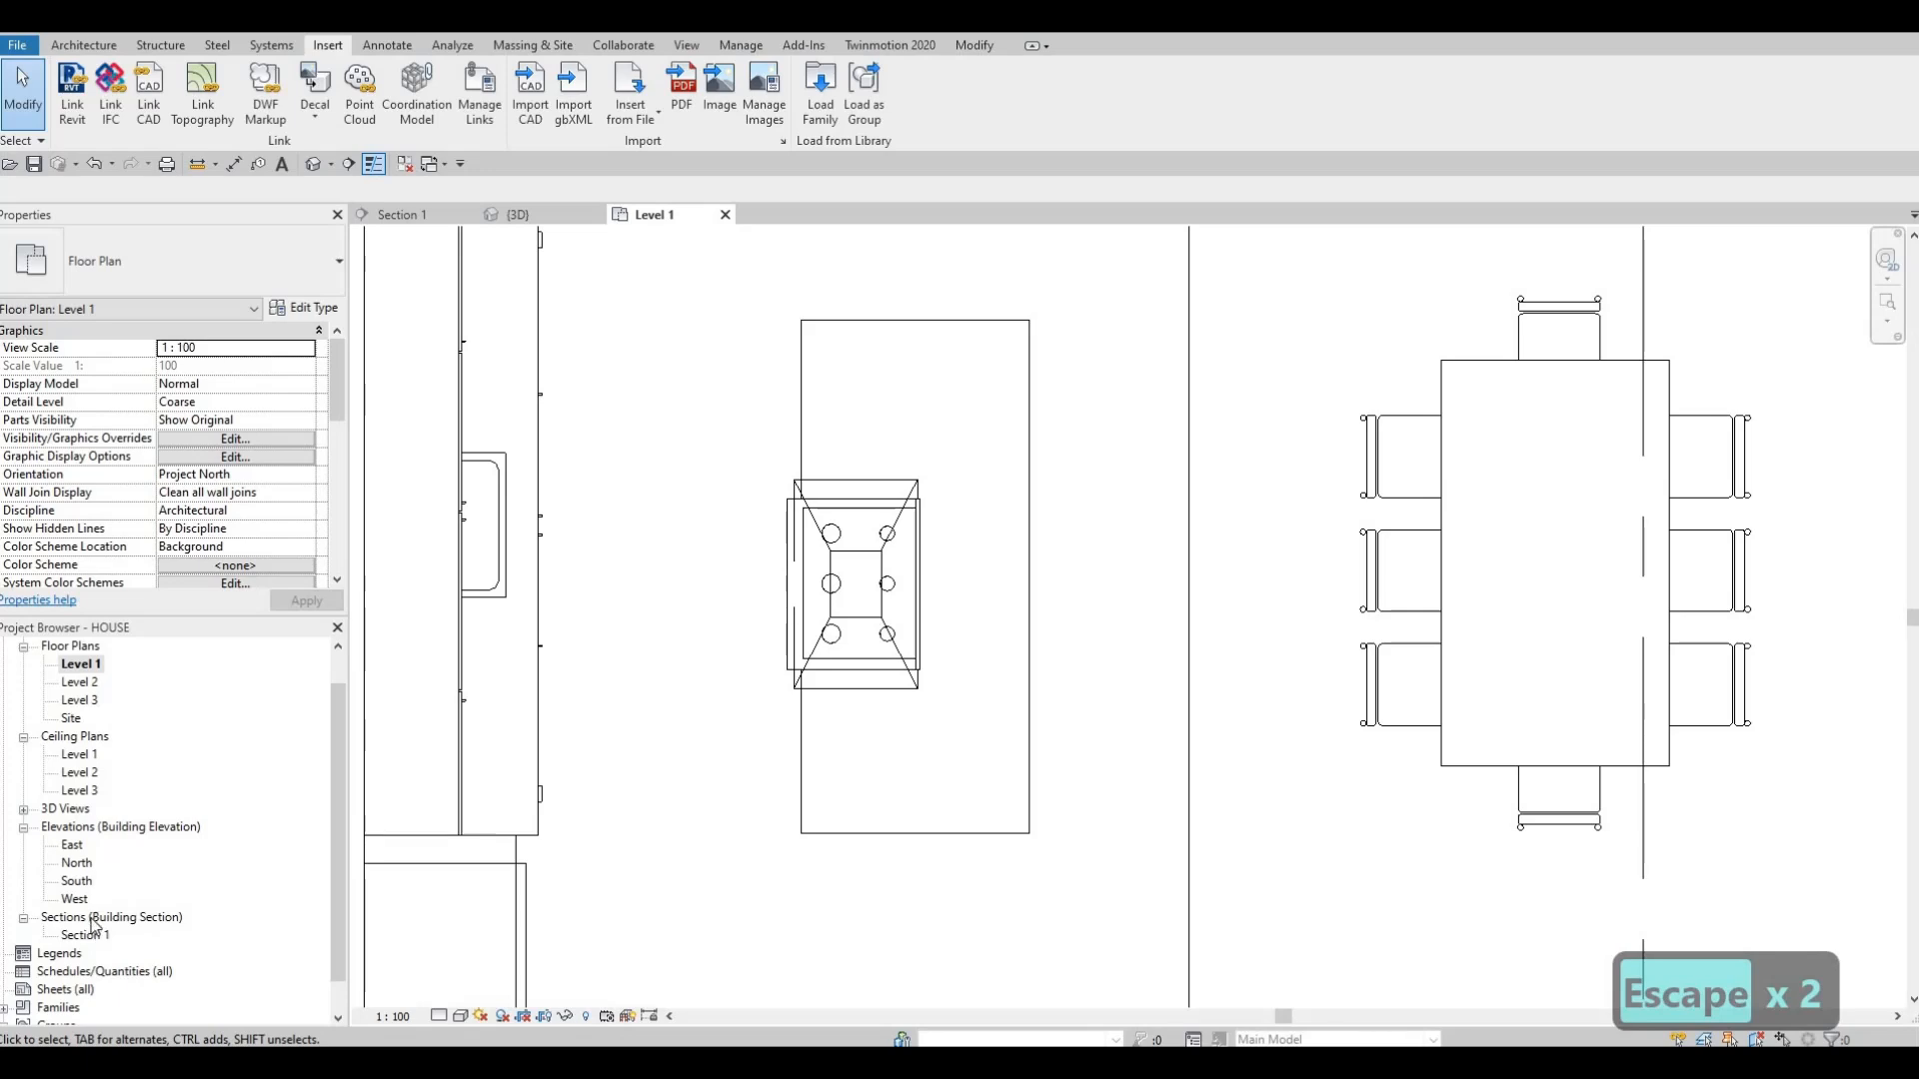
double_click(522, 848)
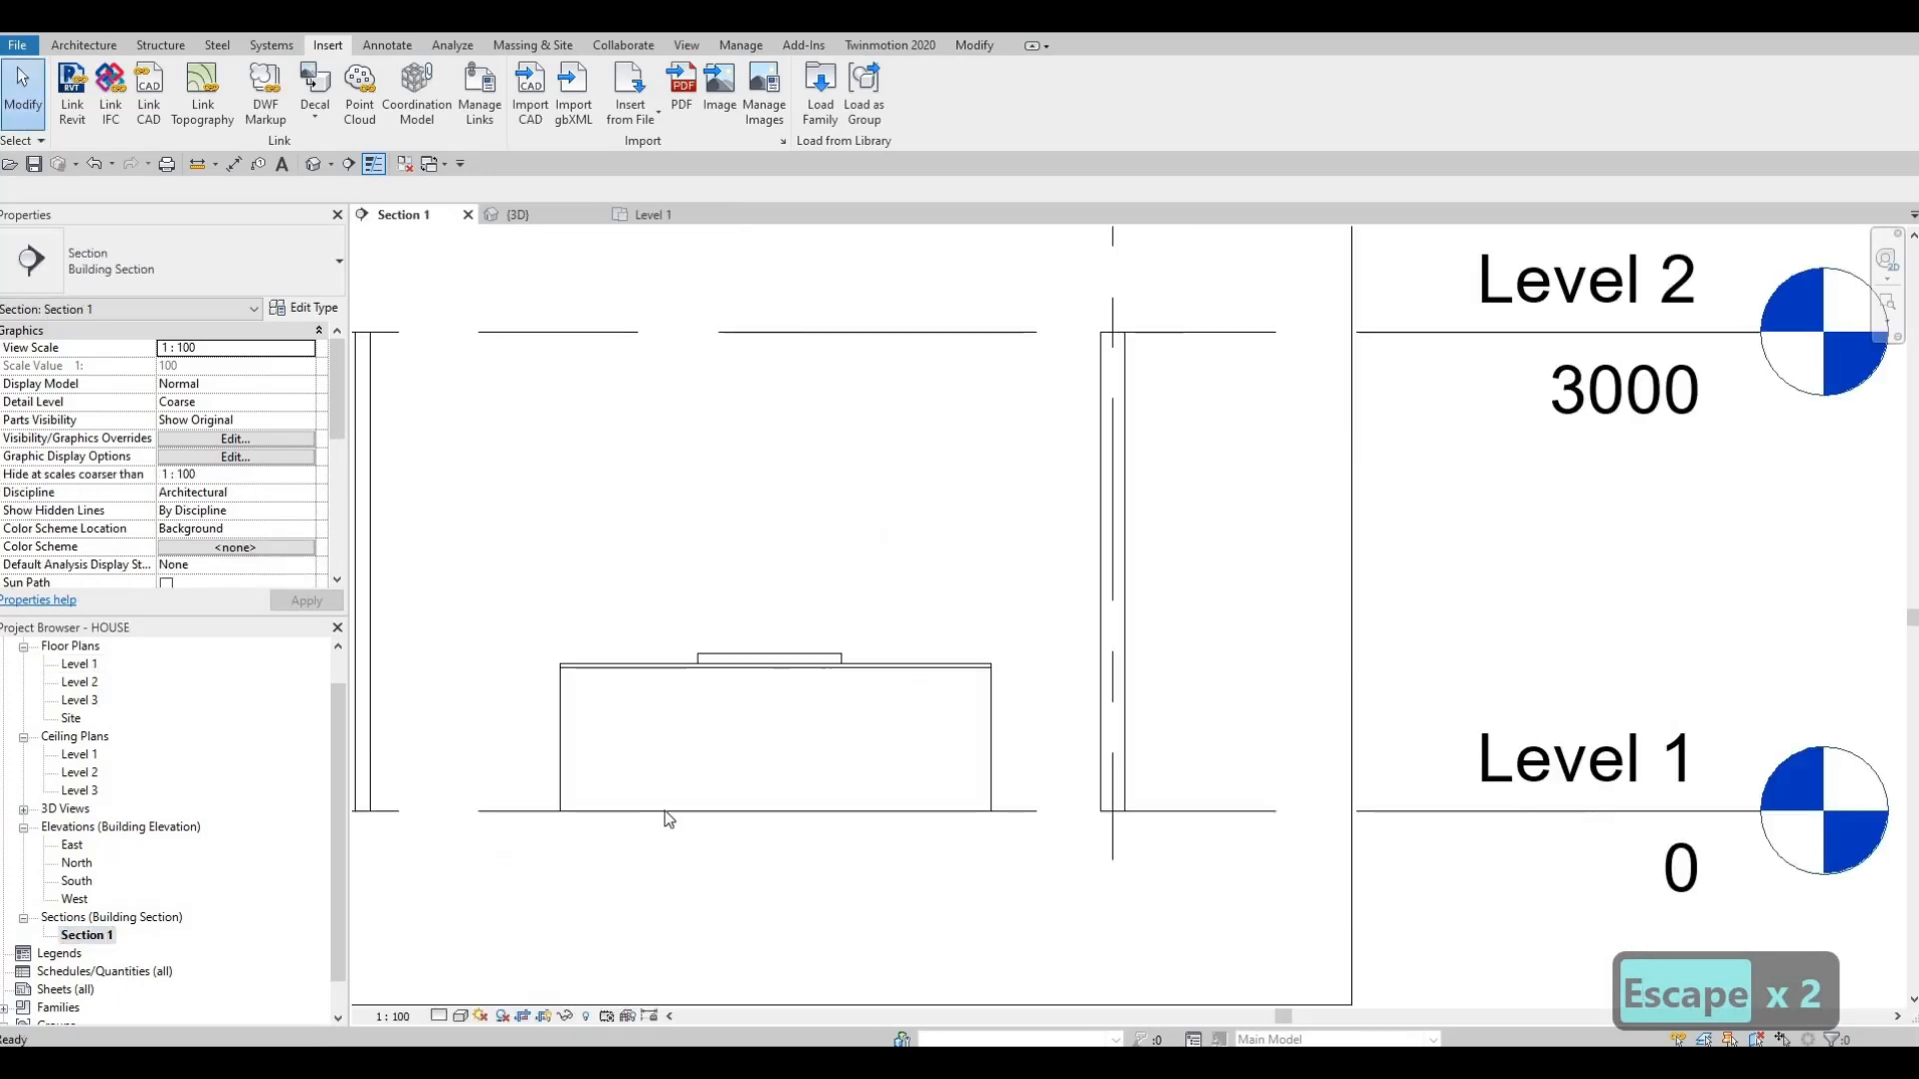
scroll(699, 758, "down", 4)
scroll(667, 731, "down", 1)
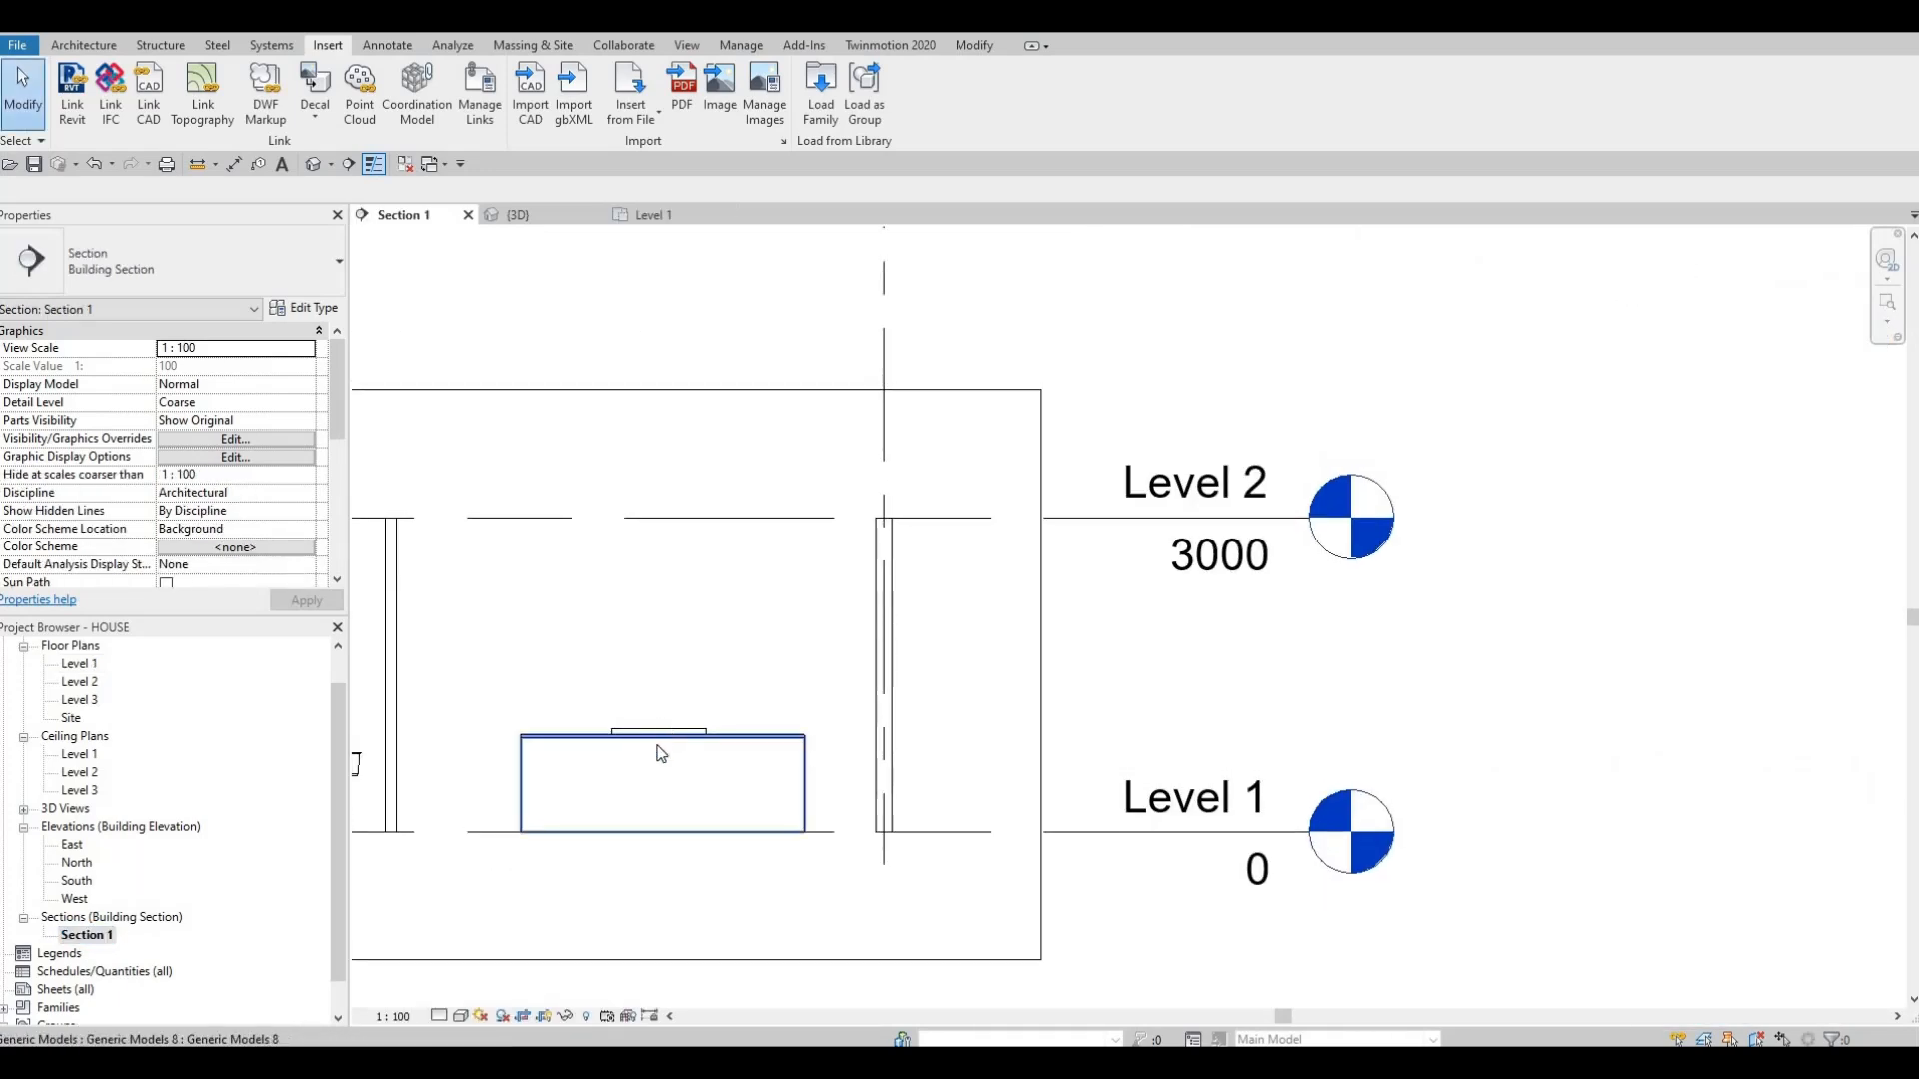
scroll(884, 573, "down", 2)
scroll(861, 665, "down", 3)
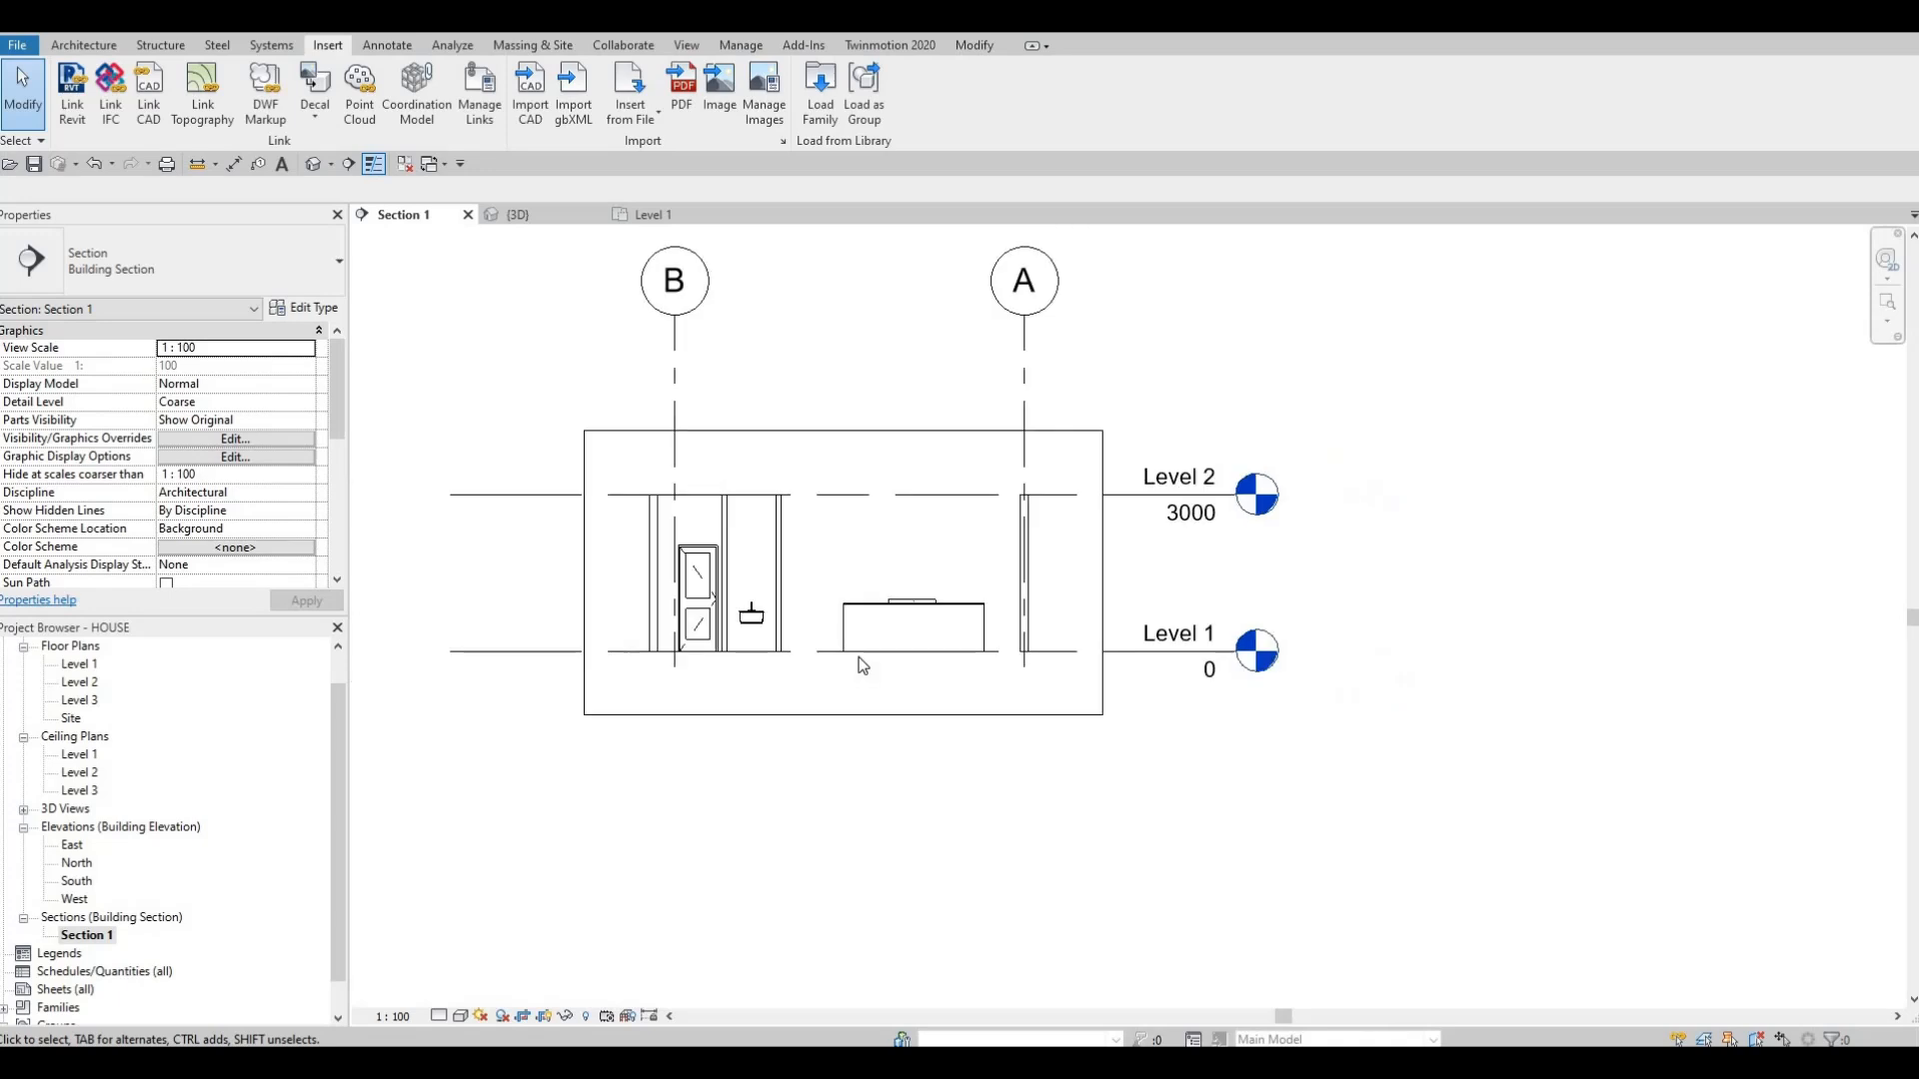
middle_click_drag(880, 592, 862, 660)
scroll(860, 657, "up", 3)
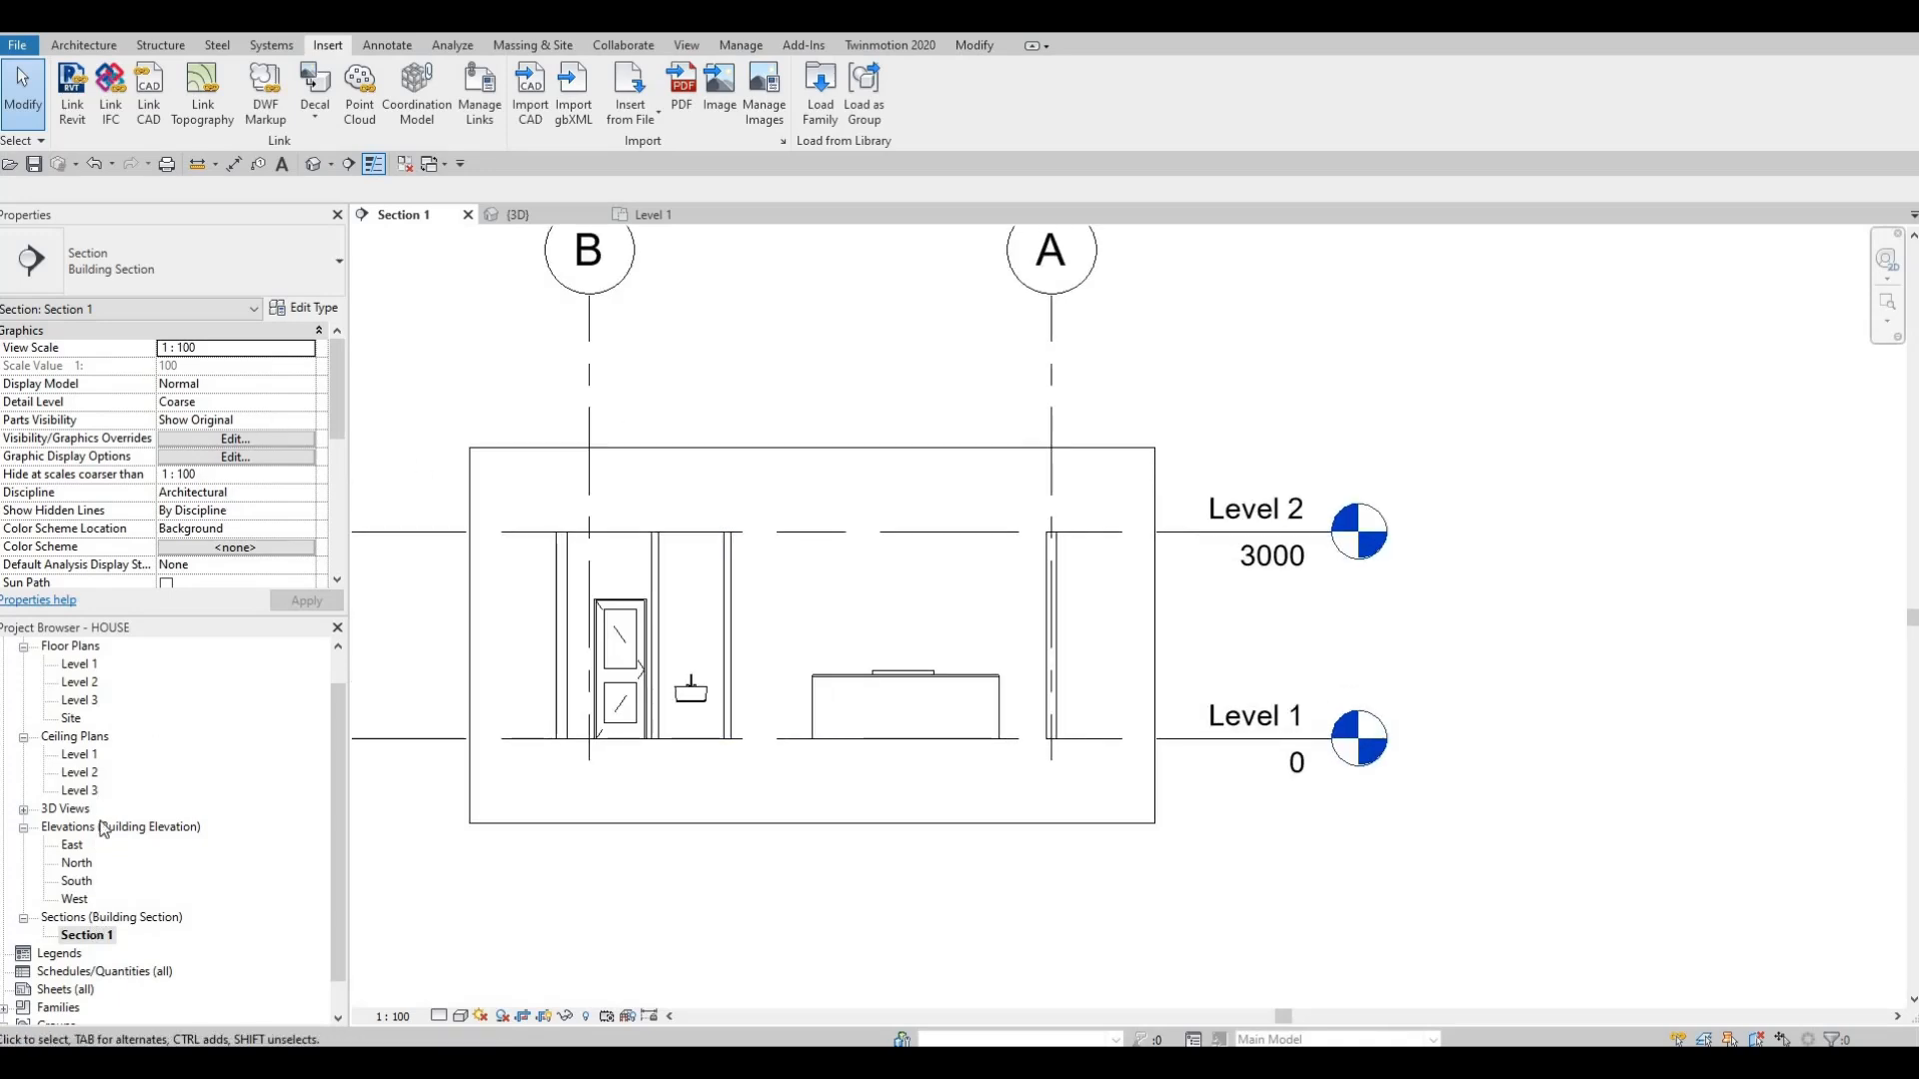
- Set the vent hood's elevation from level to 1500 mm in the Level 1 plan
double_click(75, 664)
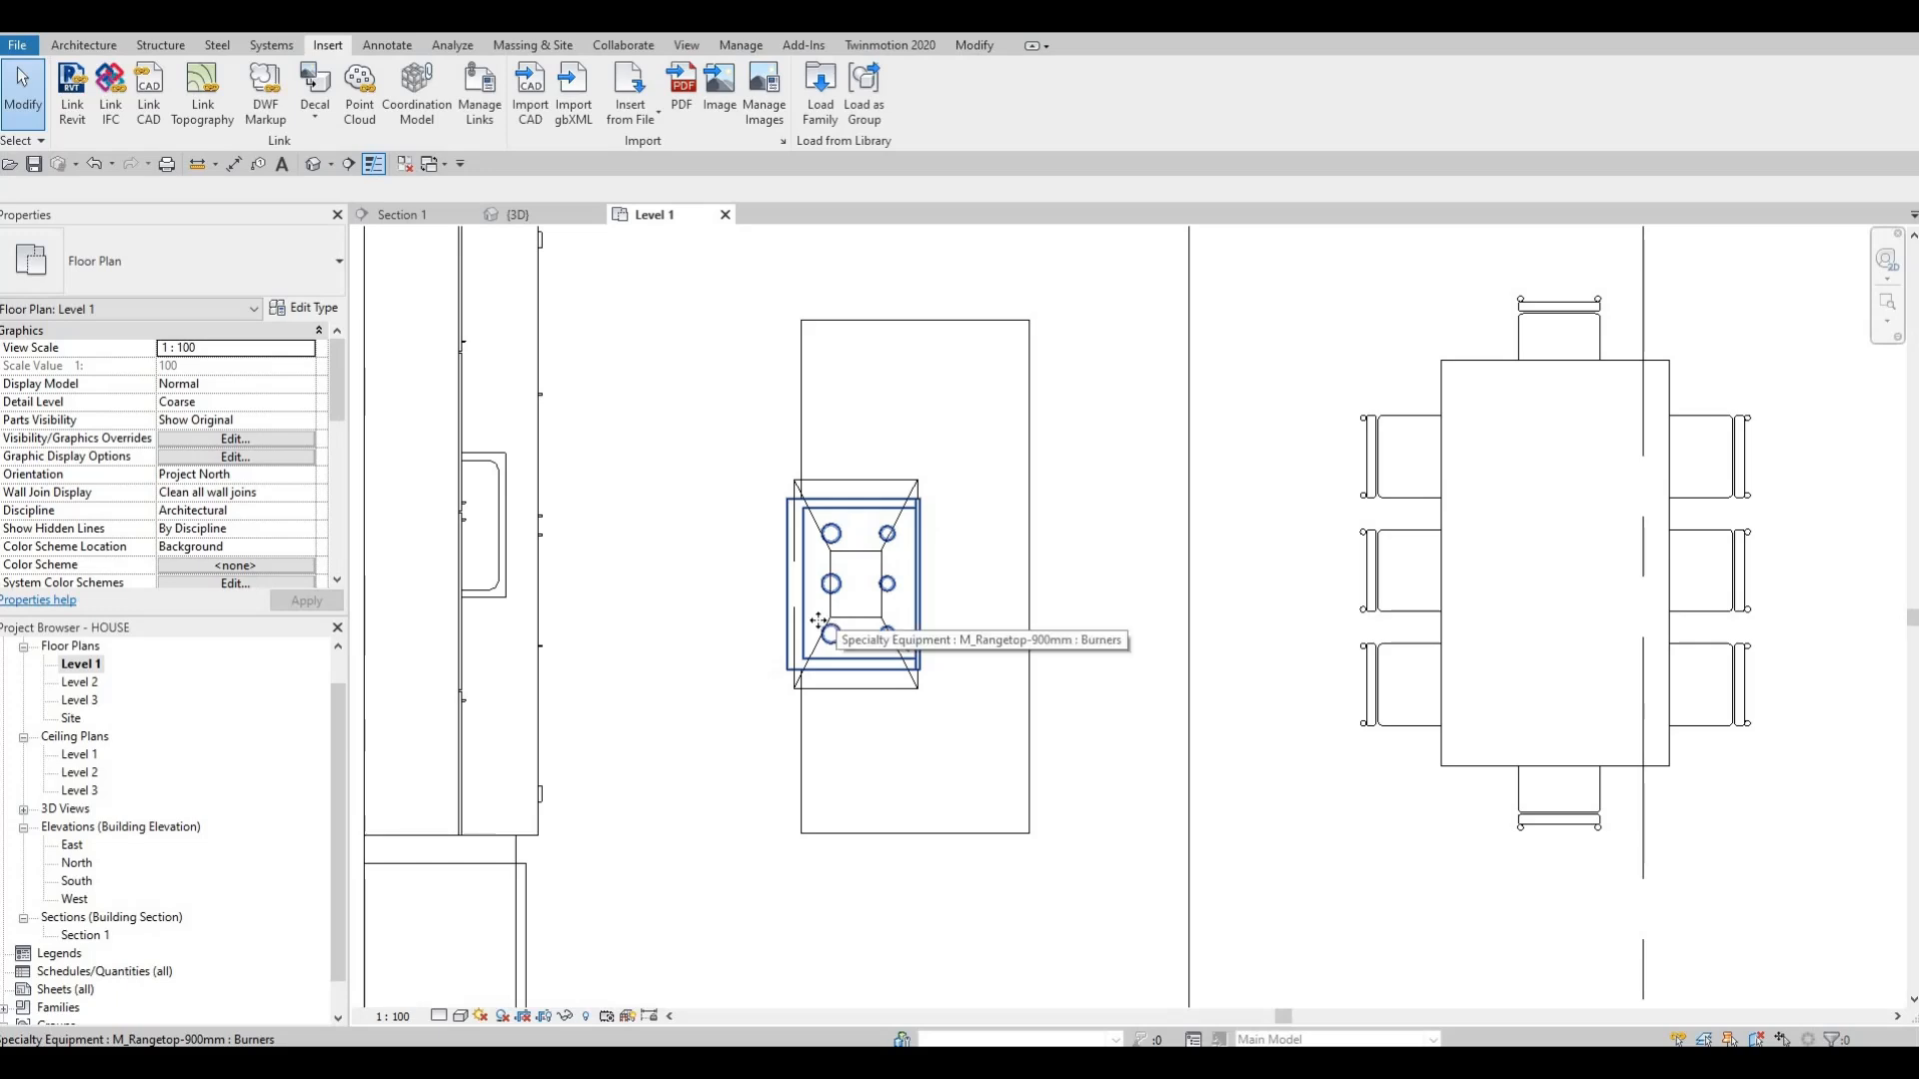
left_click(819, 622)
key("Escape")
left_click(884, 494)
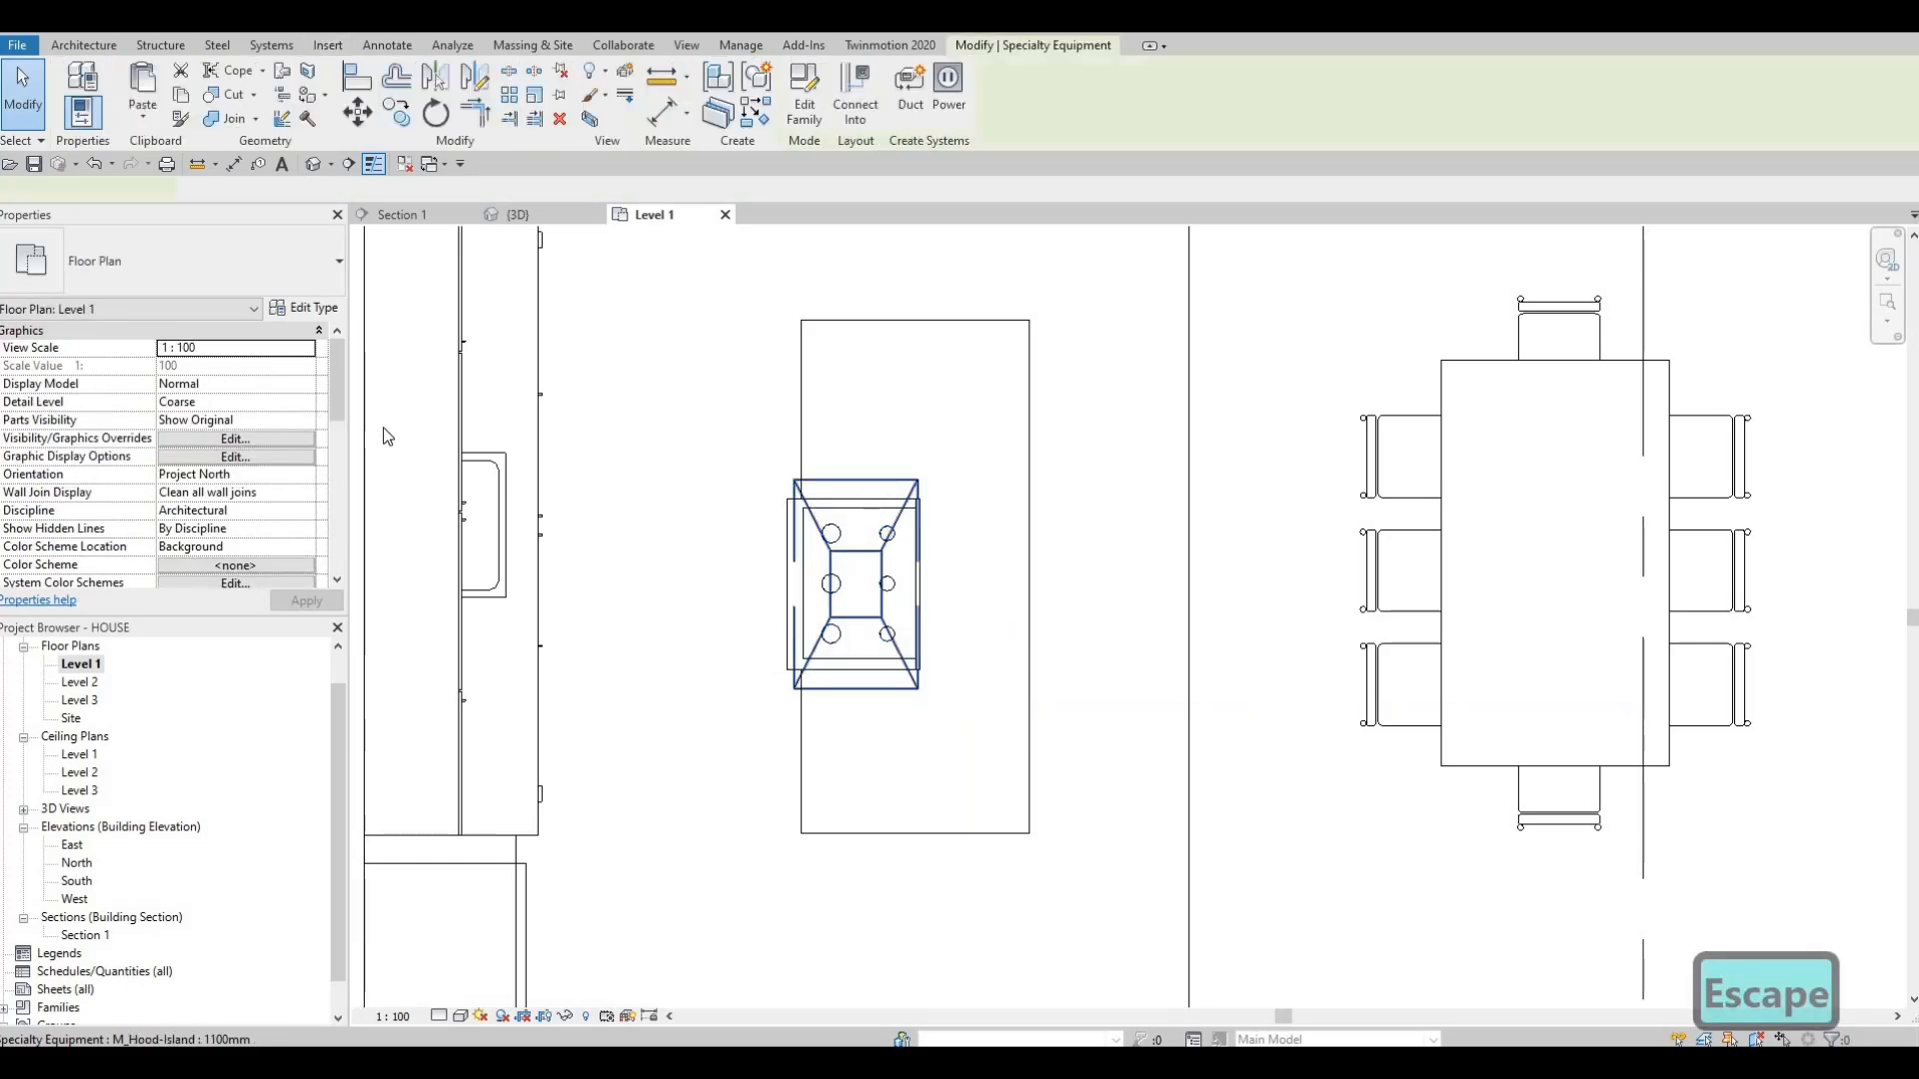
left_click(214, 367)
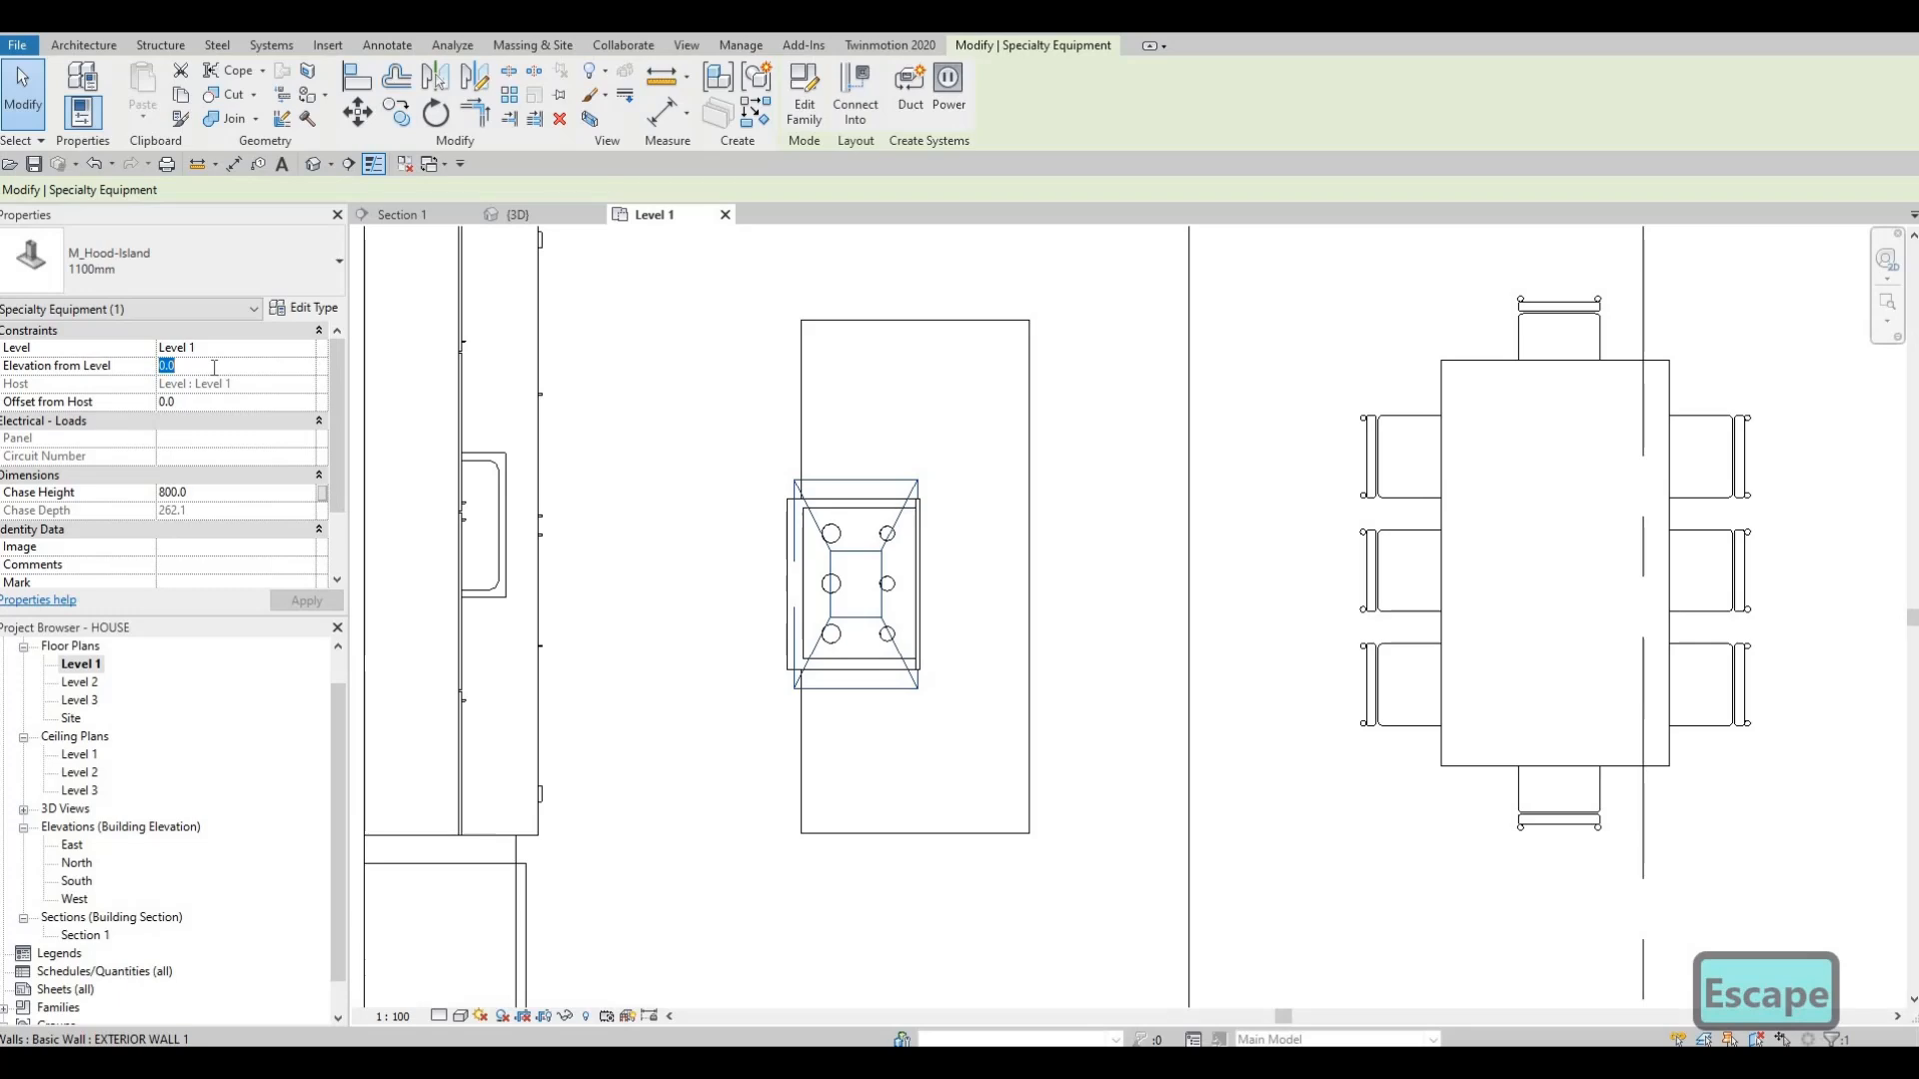
type("00")
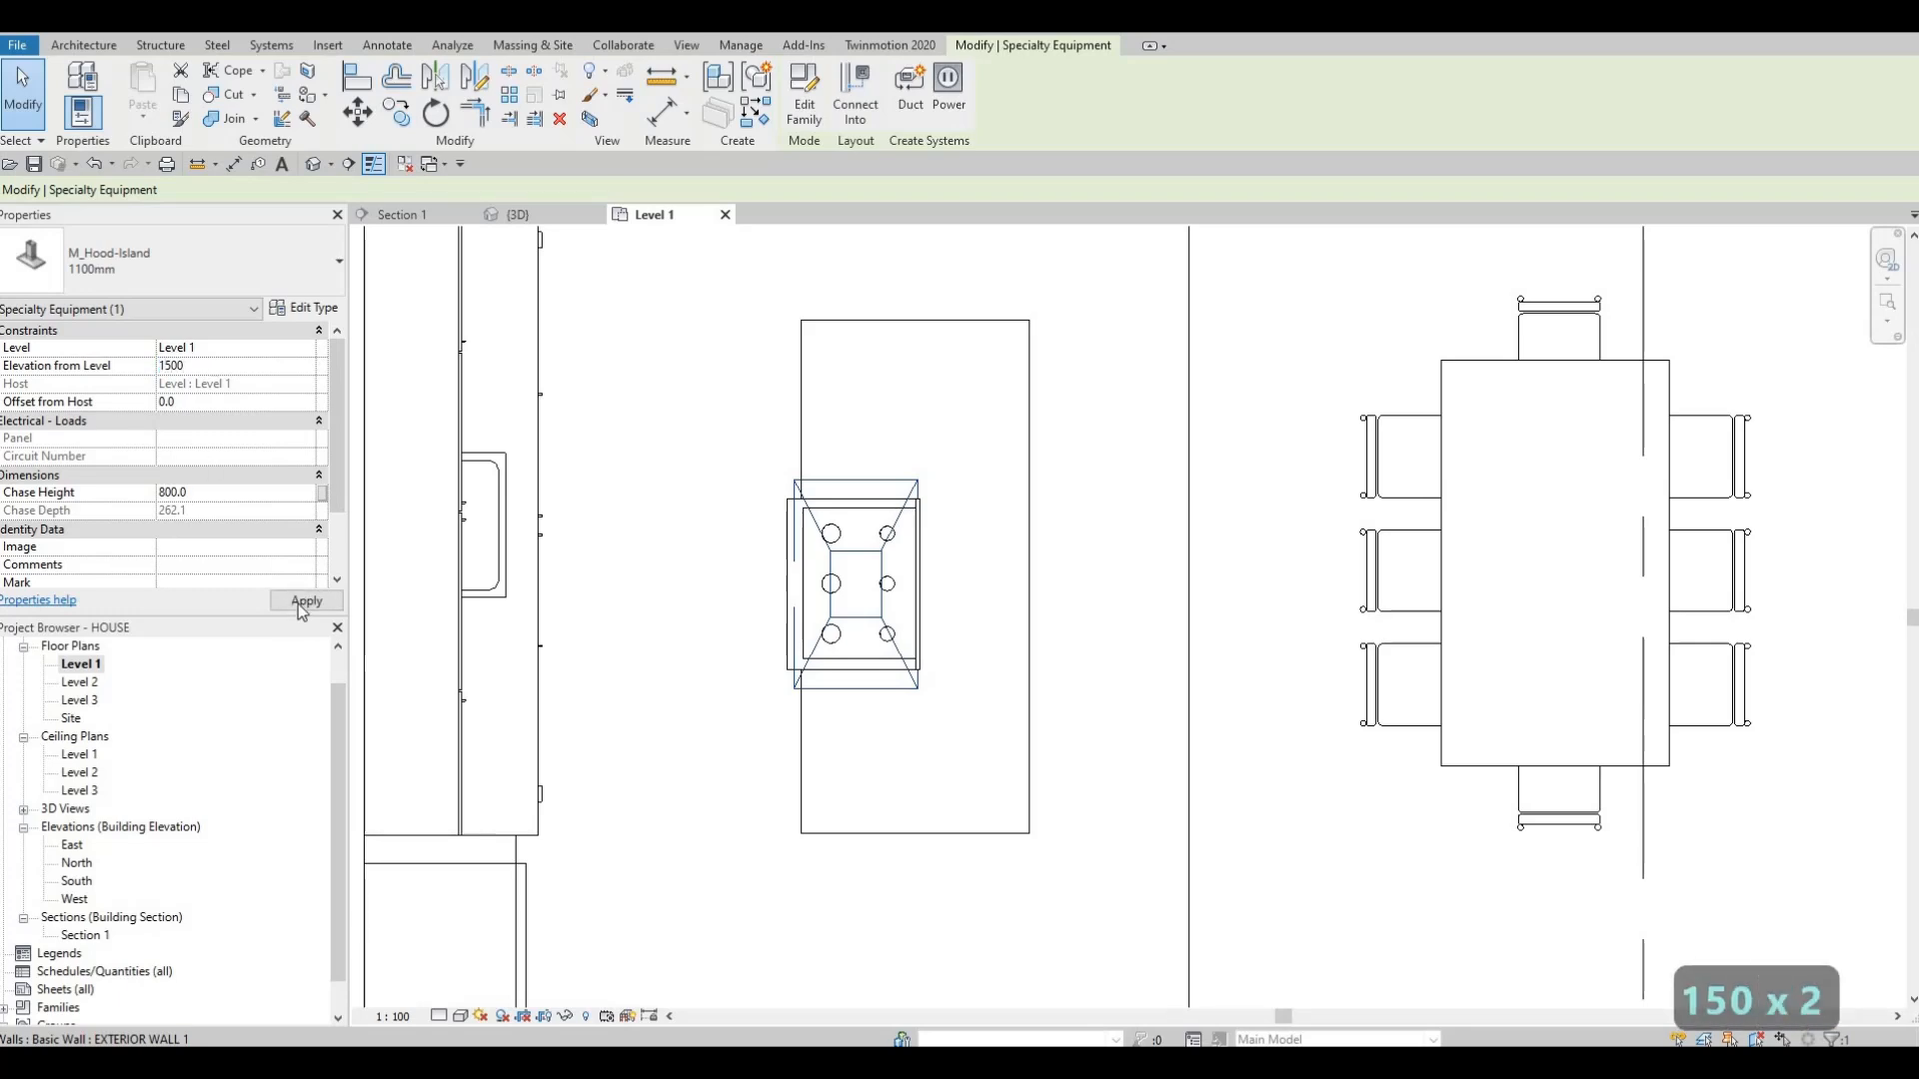
left_click(297, 601)
key("Escape")
key("Escape")
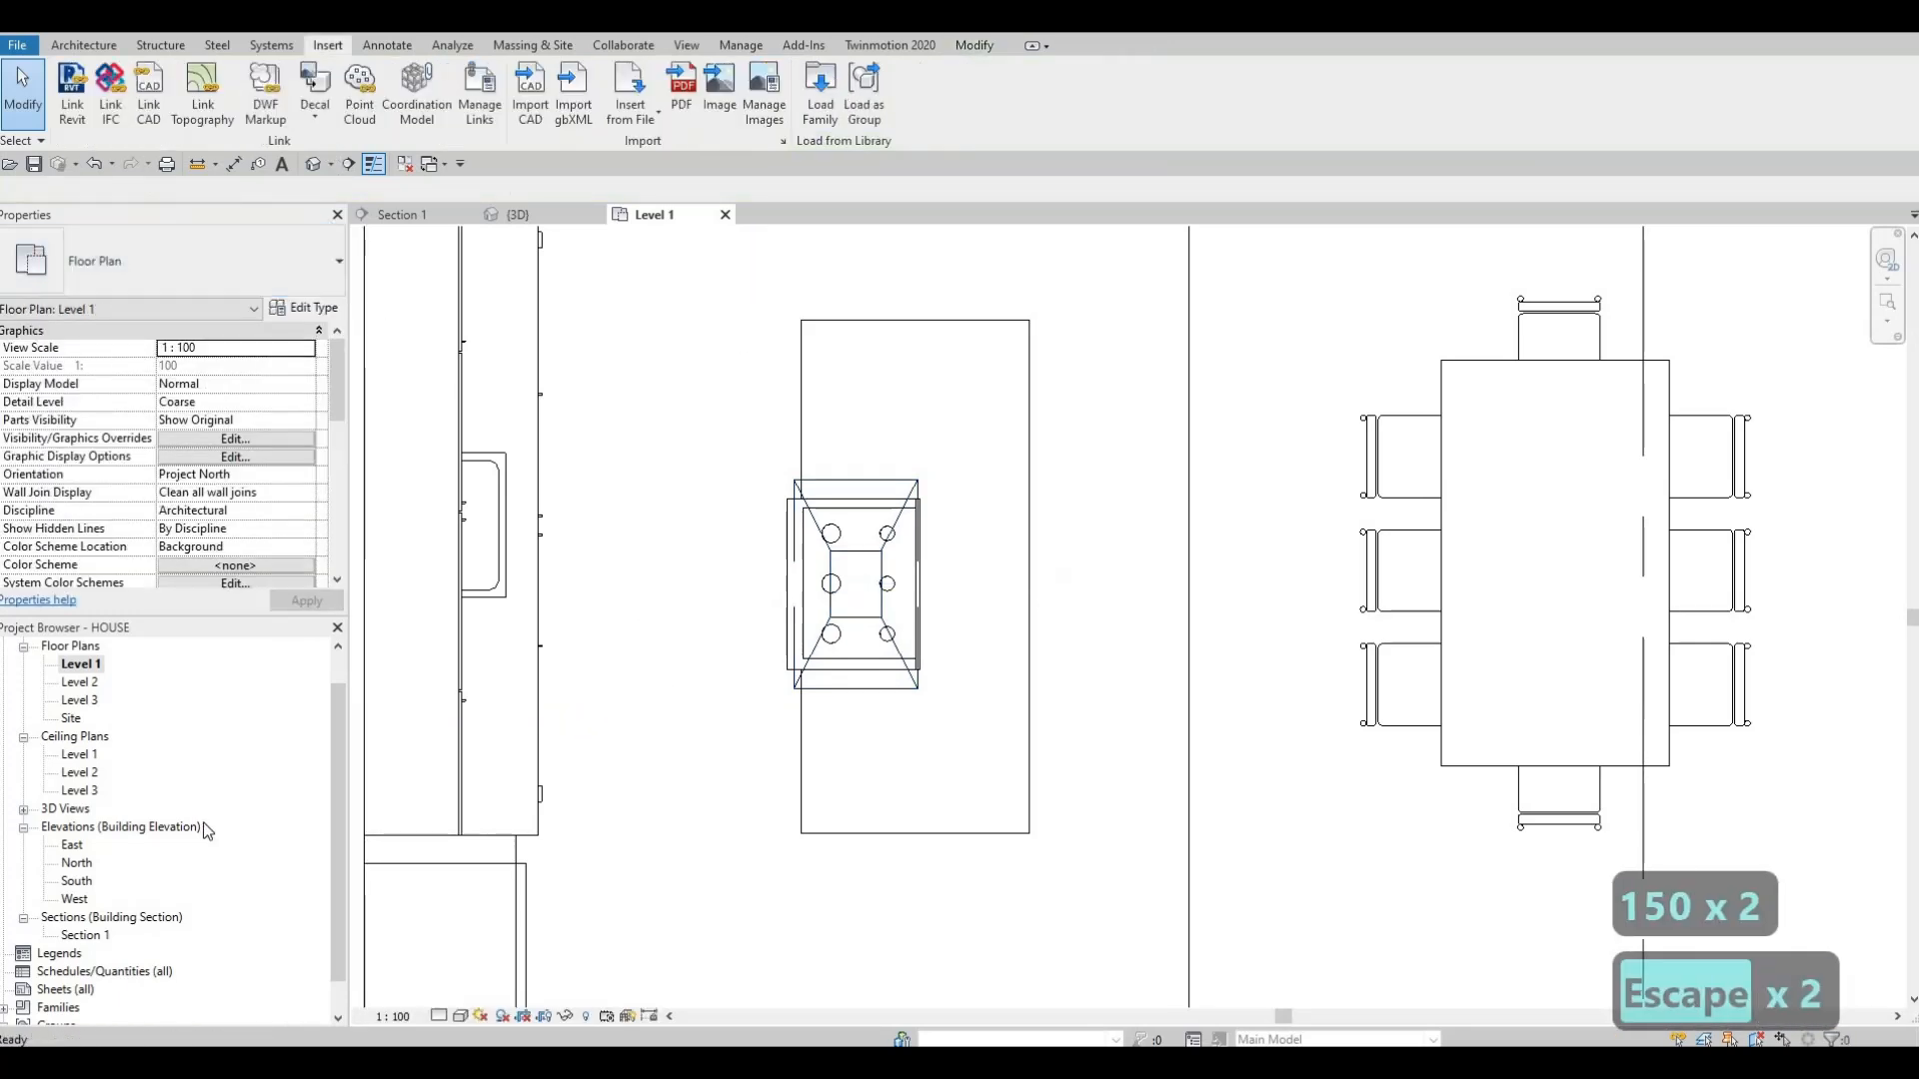
- In Section 1, nudge the vent hood upward twelve increments to an elevation of 1980 mm above Level 1
double_click(86, 937)
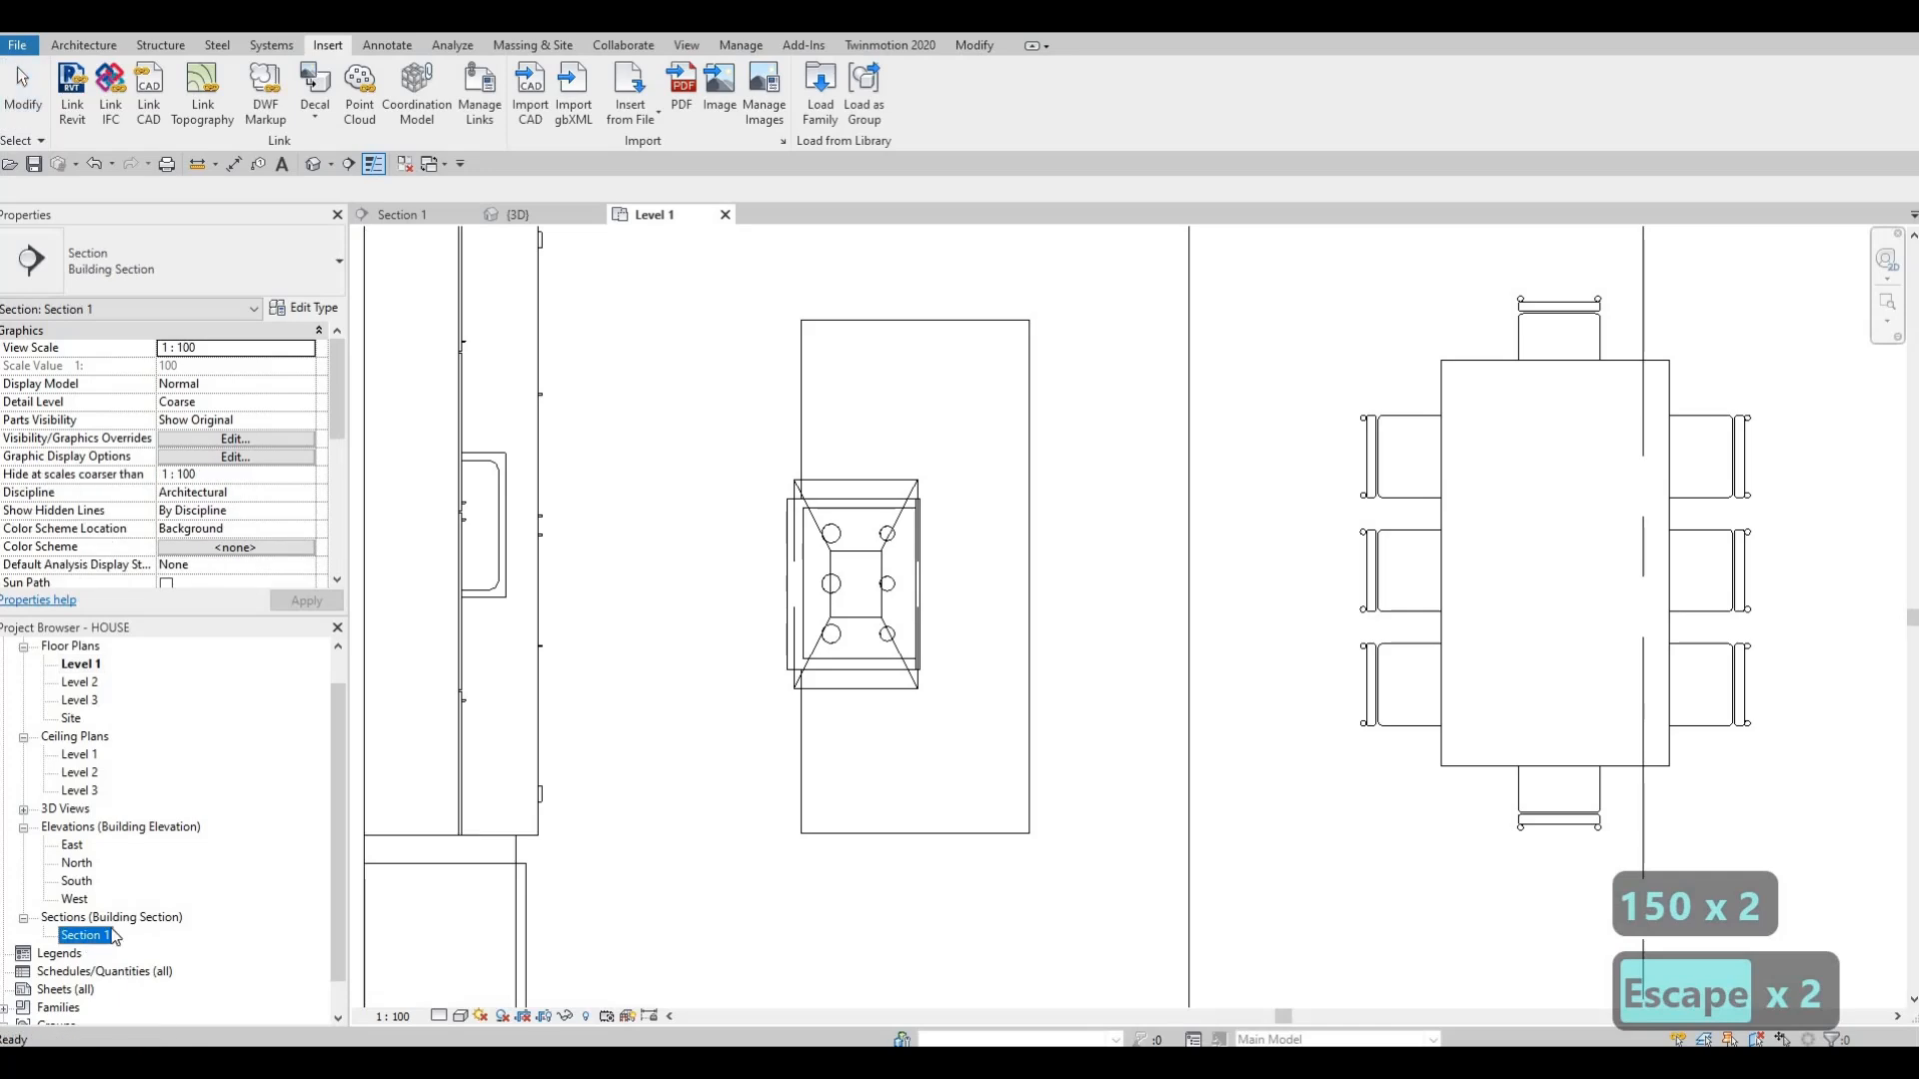
scroll(872, 606, "up", 2)
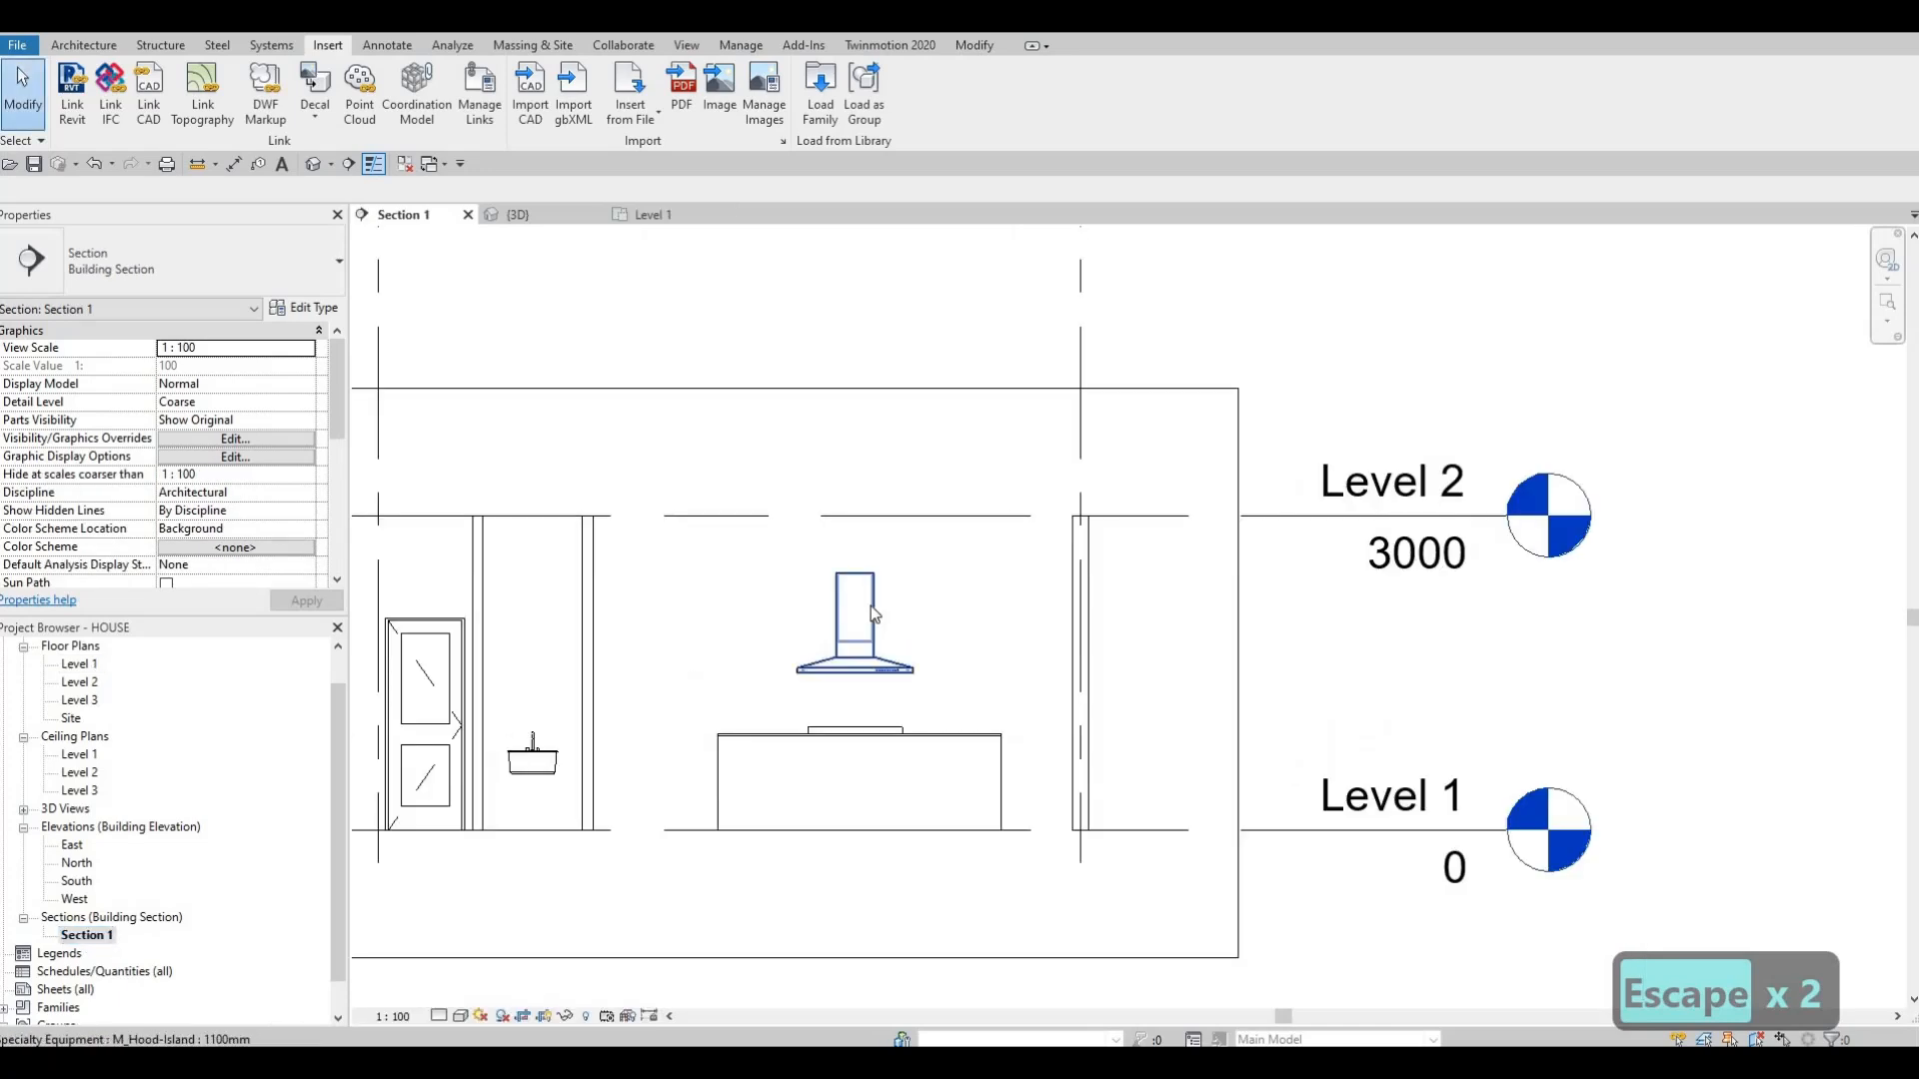
left_click(871, 605)
key("Up")
key("Up")
key("Up")
key("Up")
key("Up")
key("Up")
key("Up")
key("Up")
key("Up")
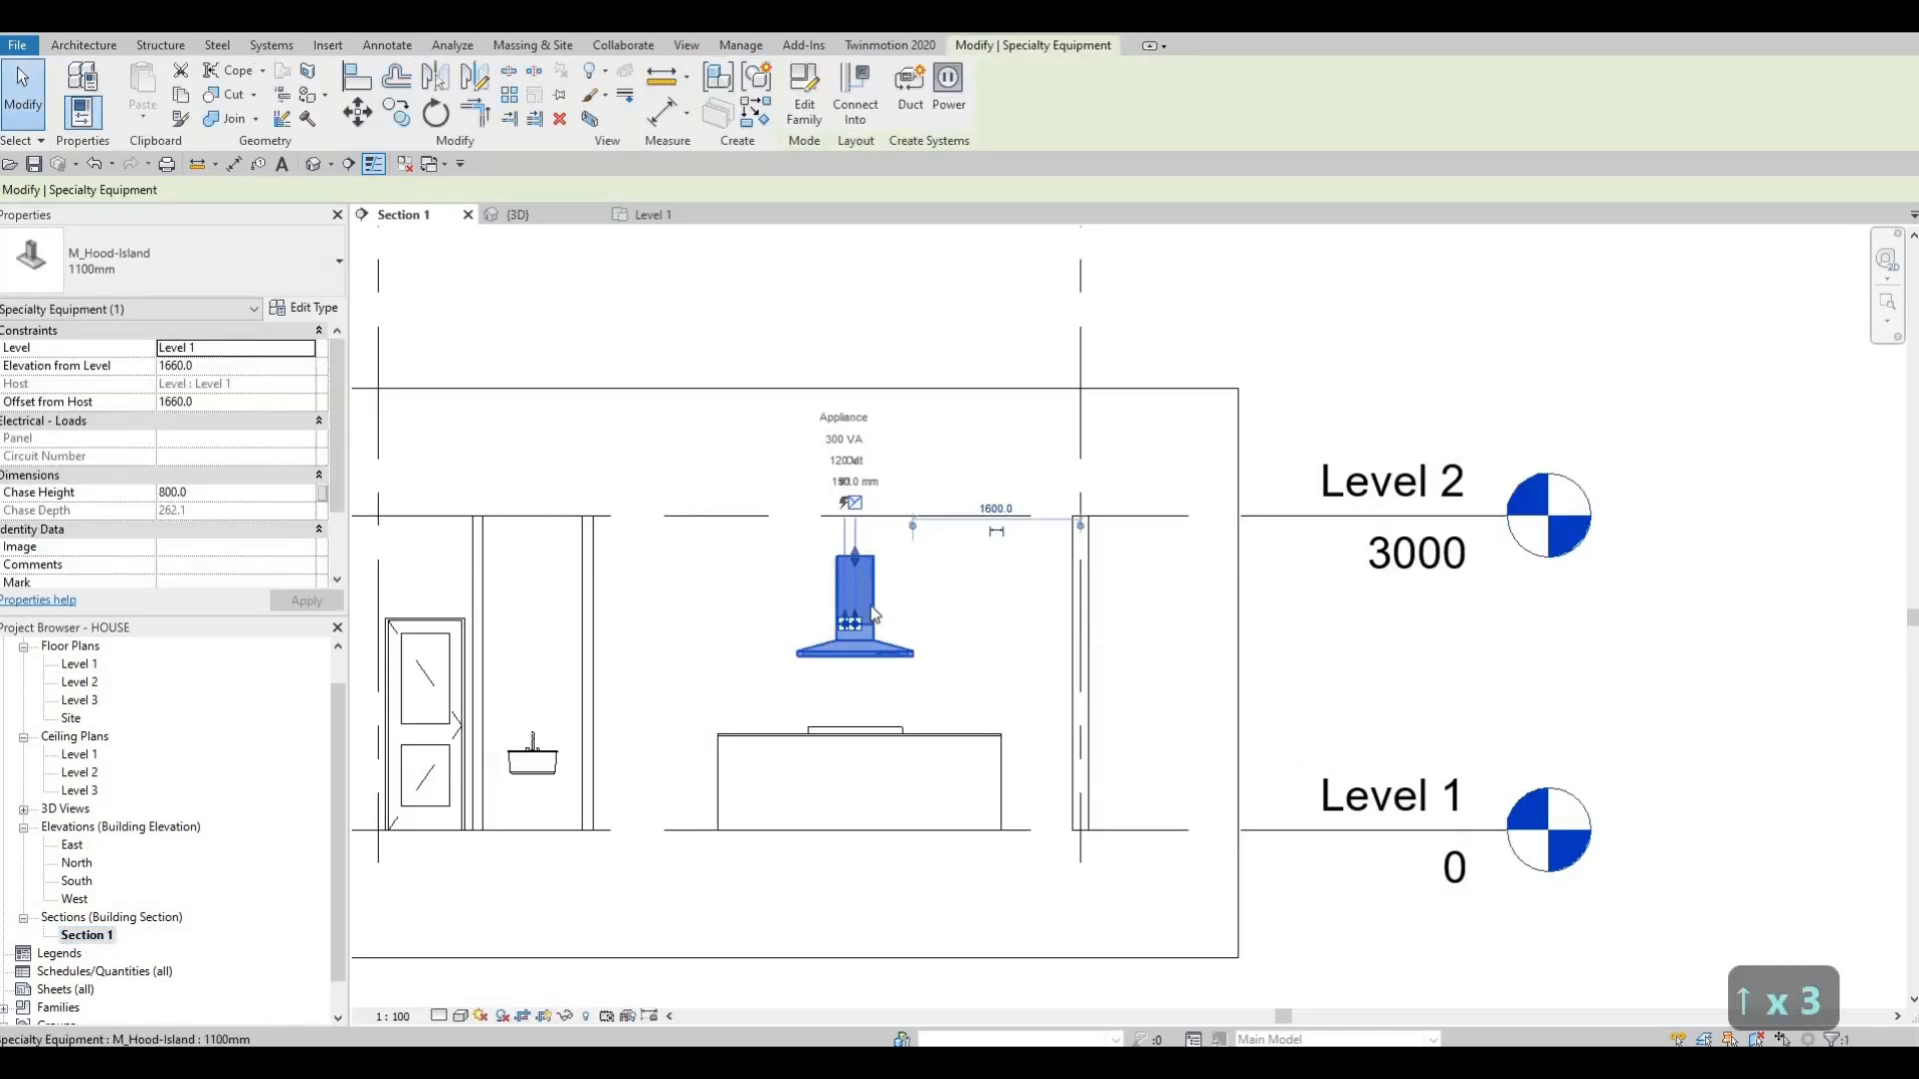
key("Up")
key("Up")
key("Up")
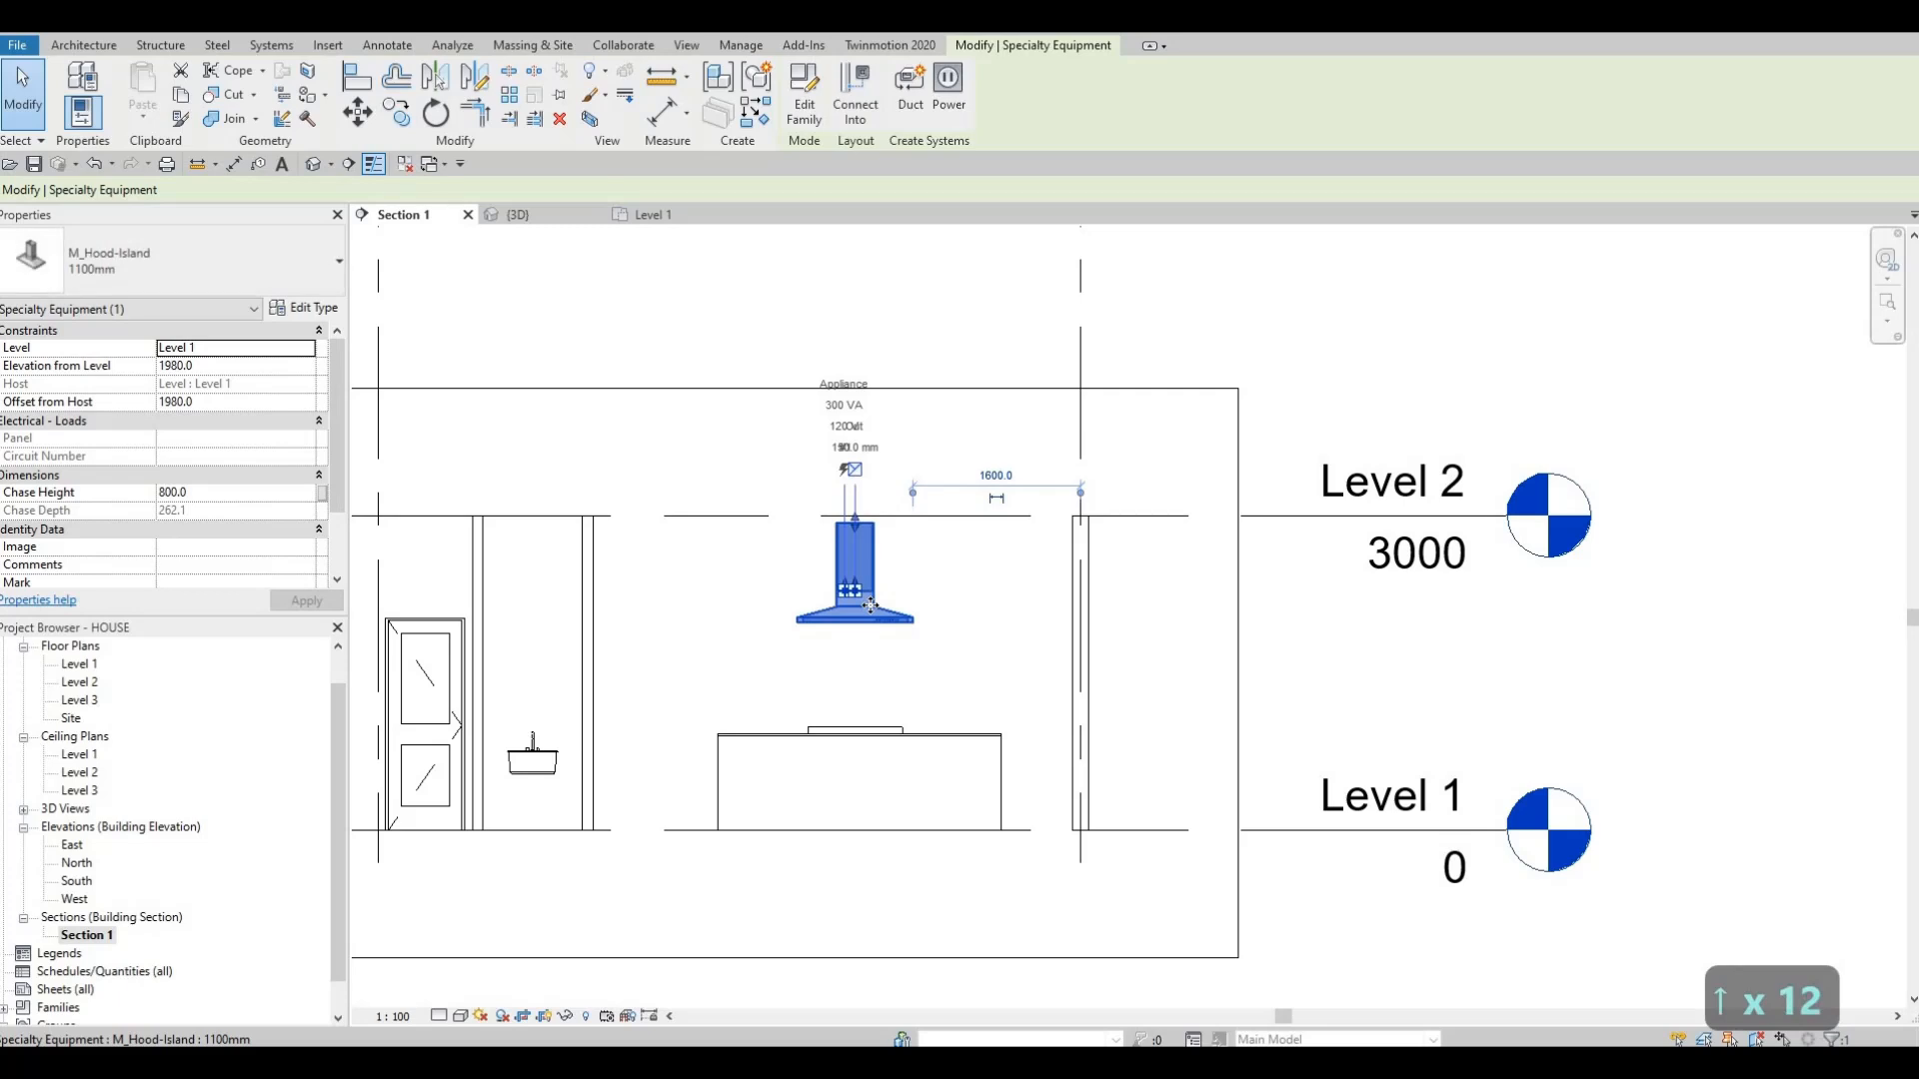
- Nudge the vent hood down to an elevation of 1900 mm above Level 1
key("Down")
key("Down")
key("Down")
key("Escape")
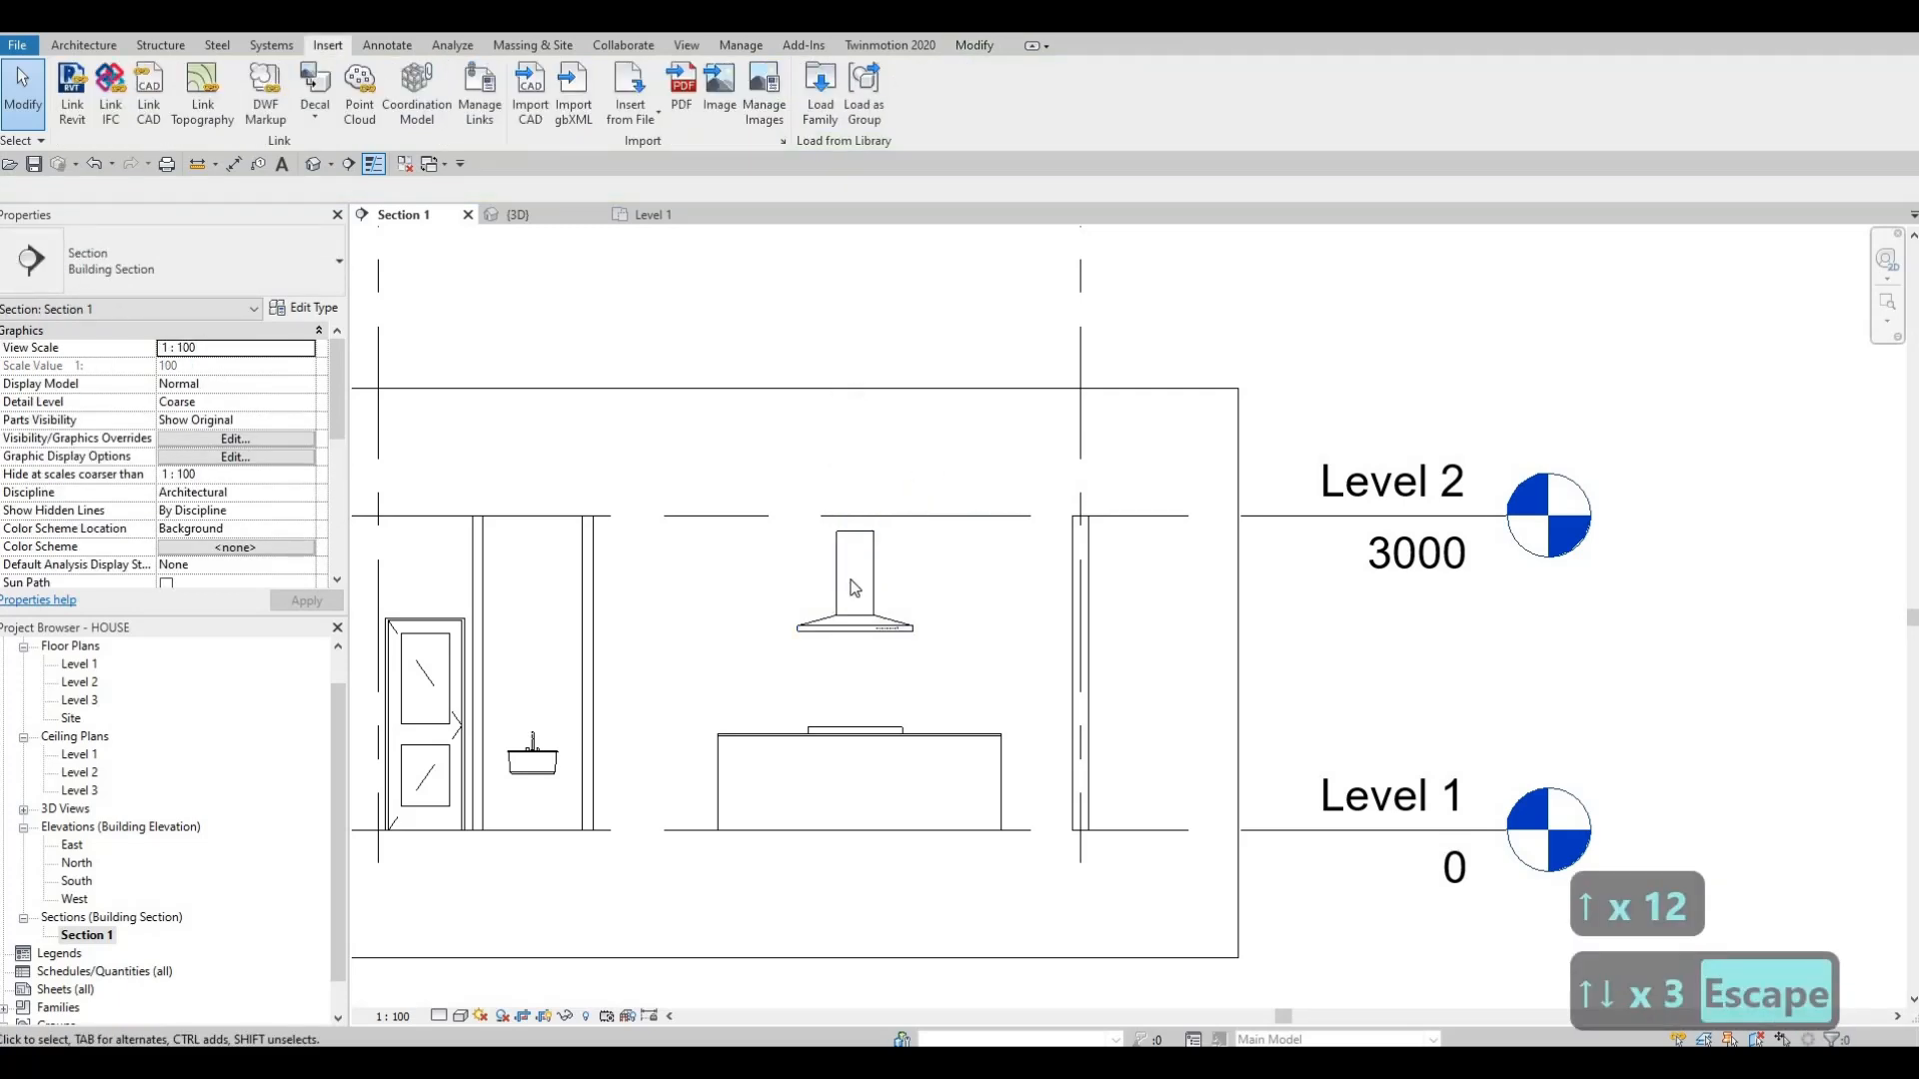
- Stretch the top of the vent hood's chase up to the Level 2 line, giving a chase height of 947.6 mm
left_click(855, 533)
scroll(855, 529, "up", 4)
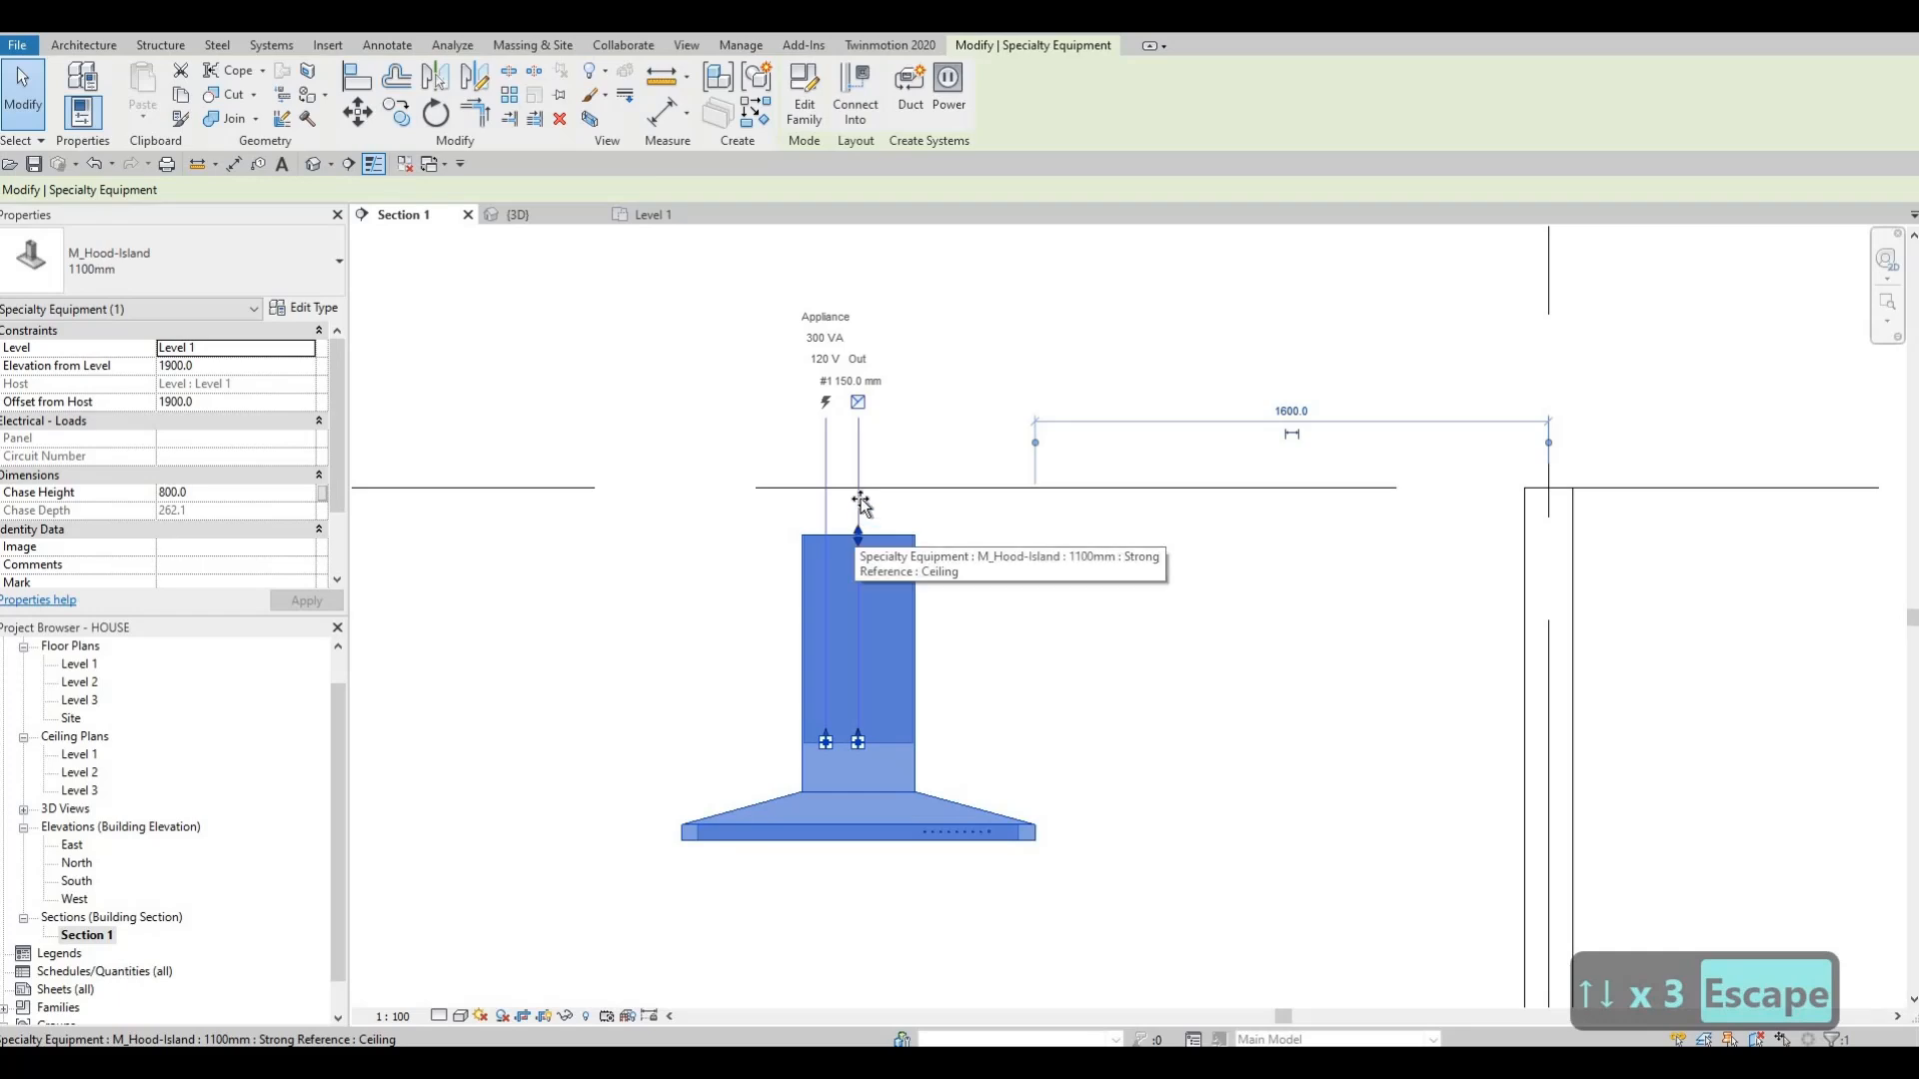
left_click_drag(859, 500, 866, 487)
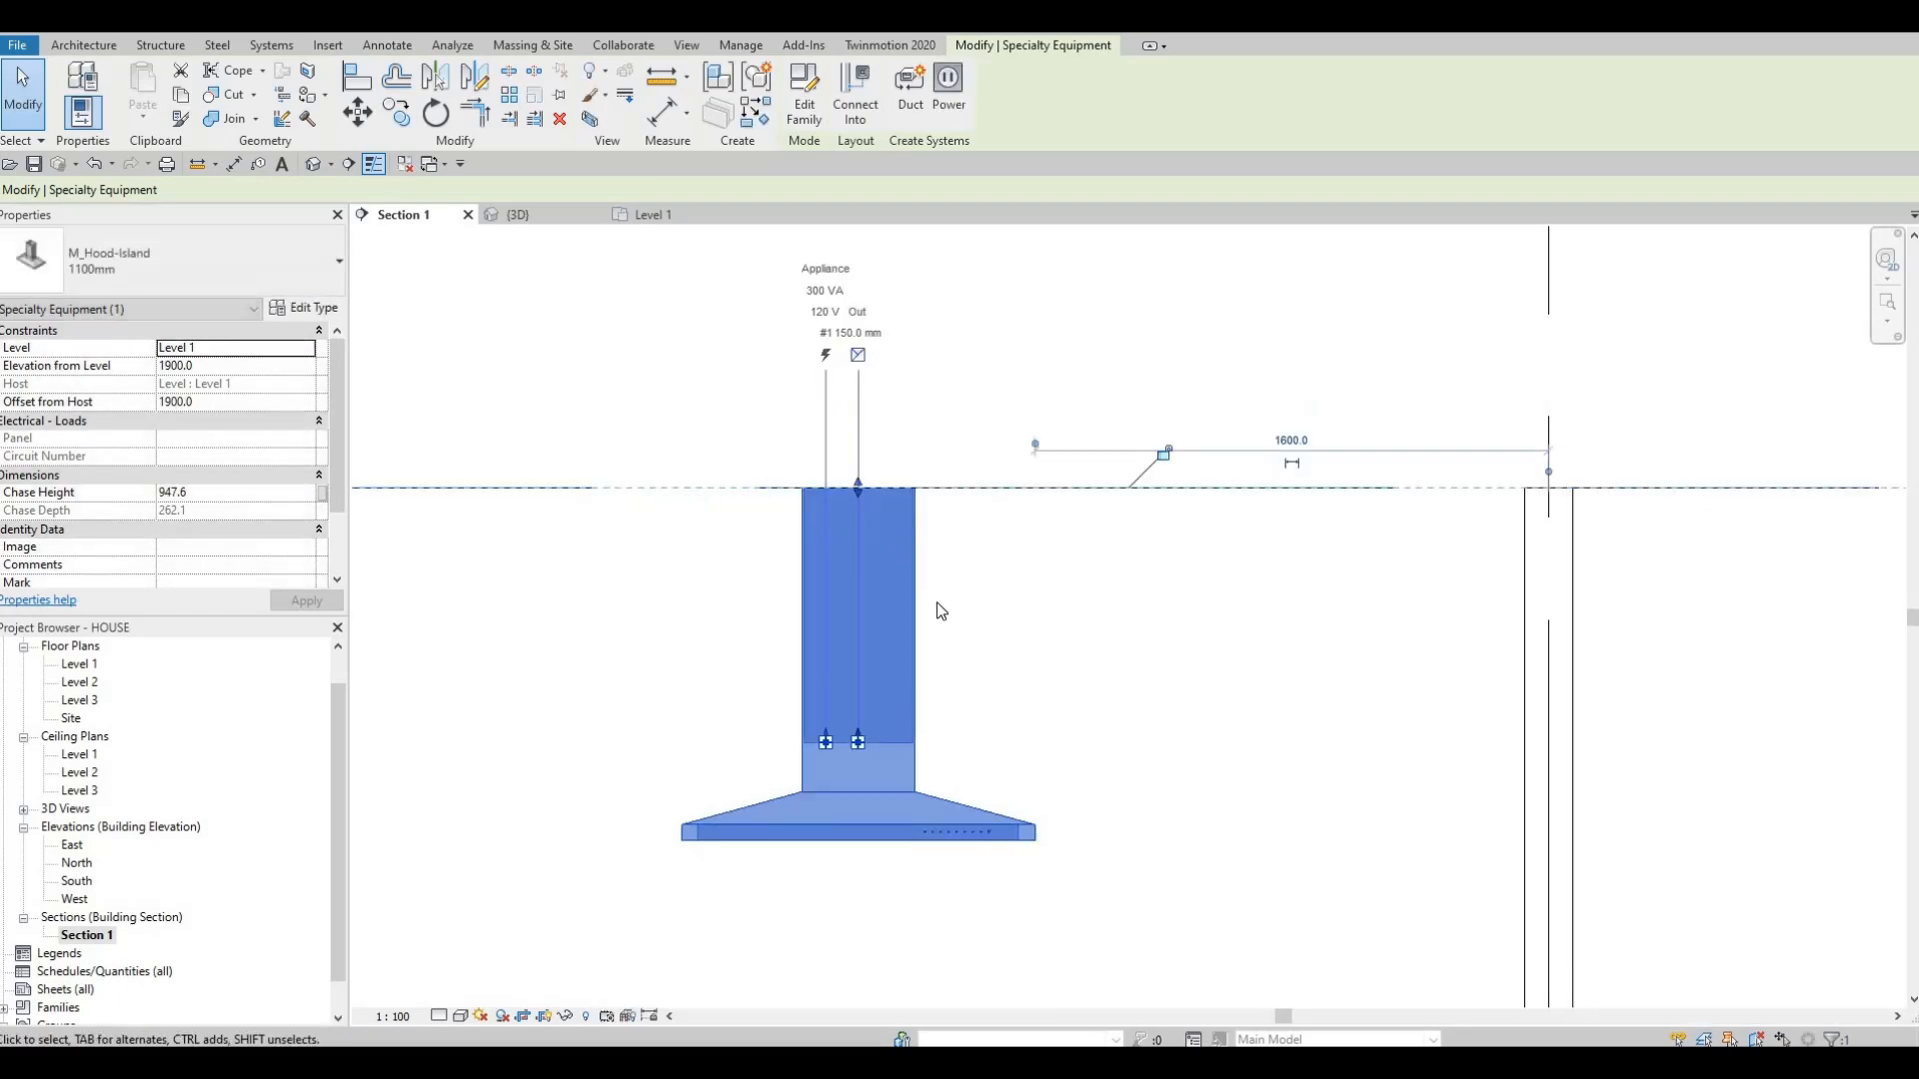
key("Escape")
scroll(945, 605, "down", 3)
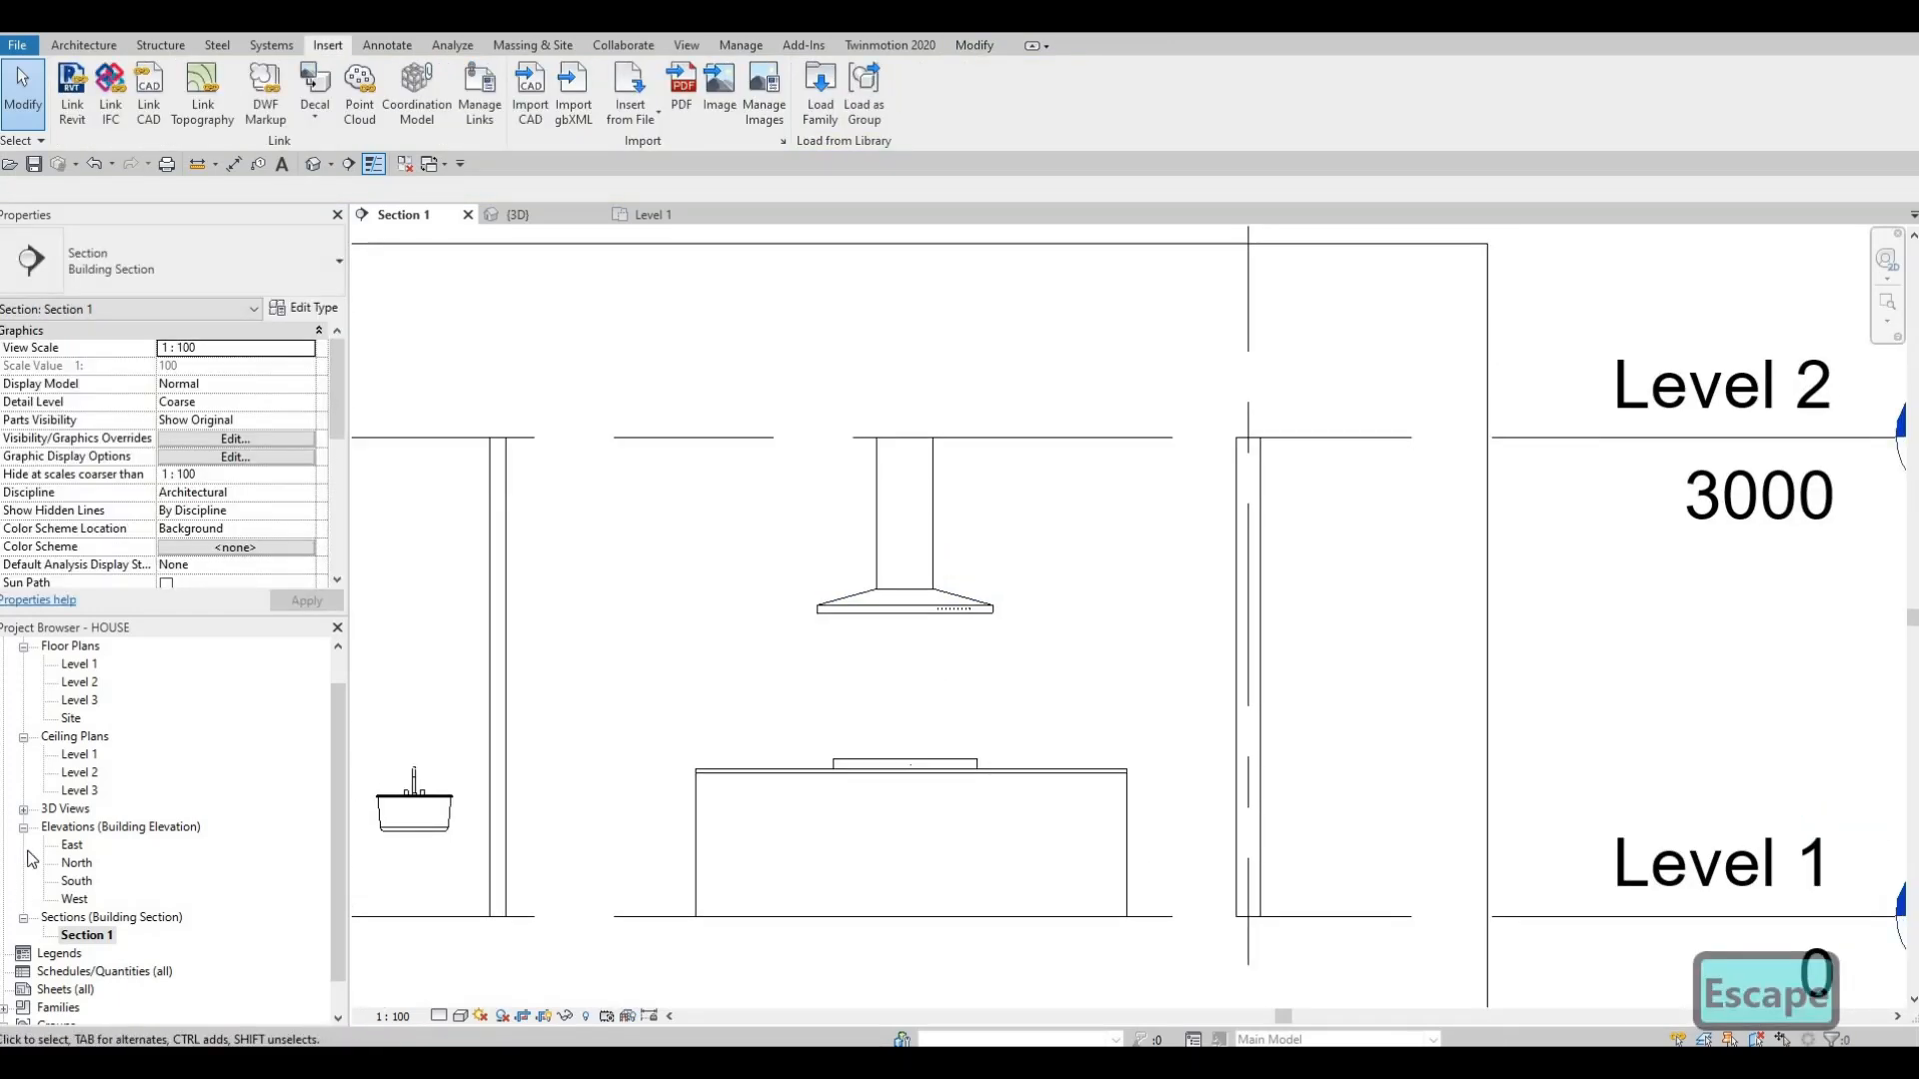
- In the Level 1 plan, rotate the island vent hood 180 degrees
double_click(77, 665)
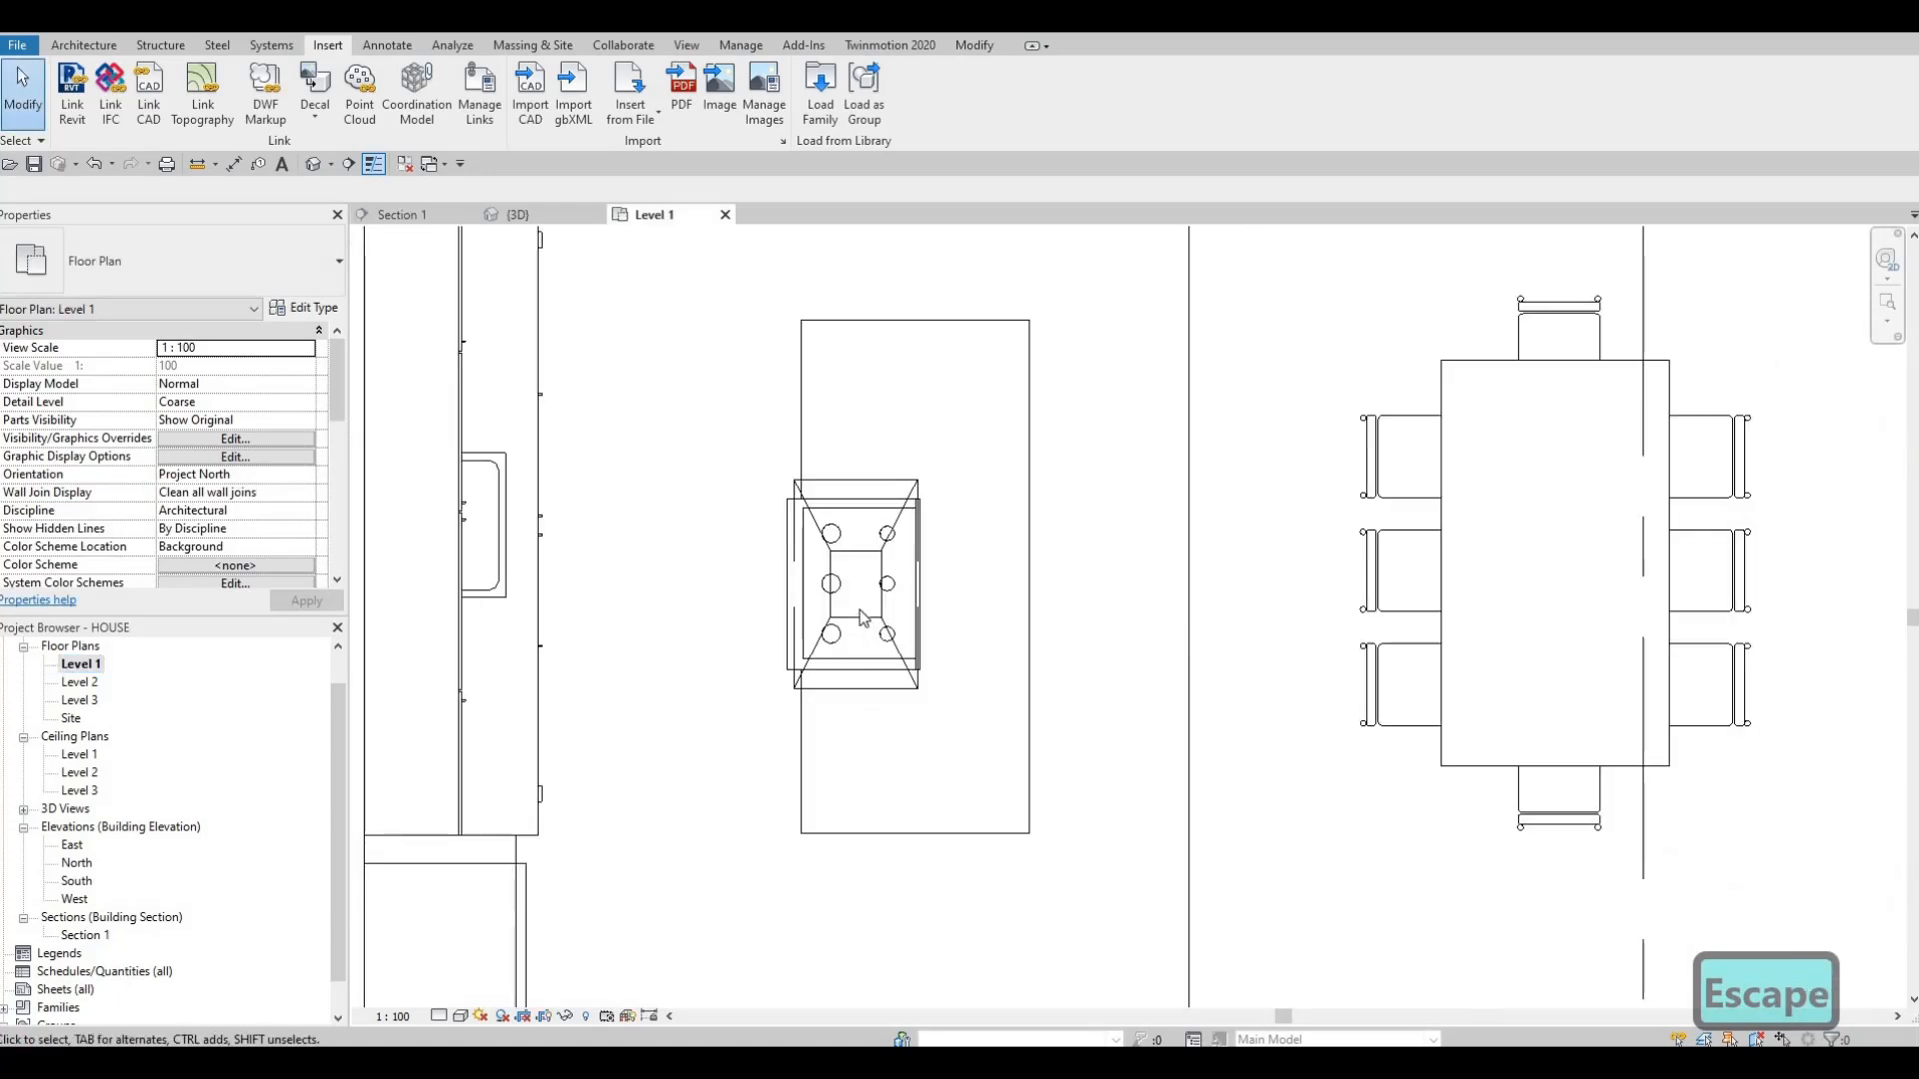
left_click(897, 604)
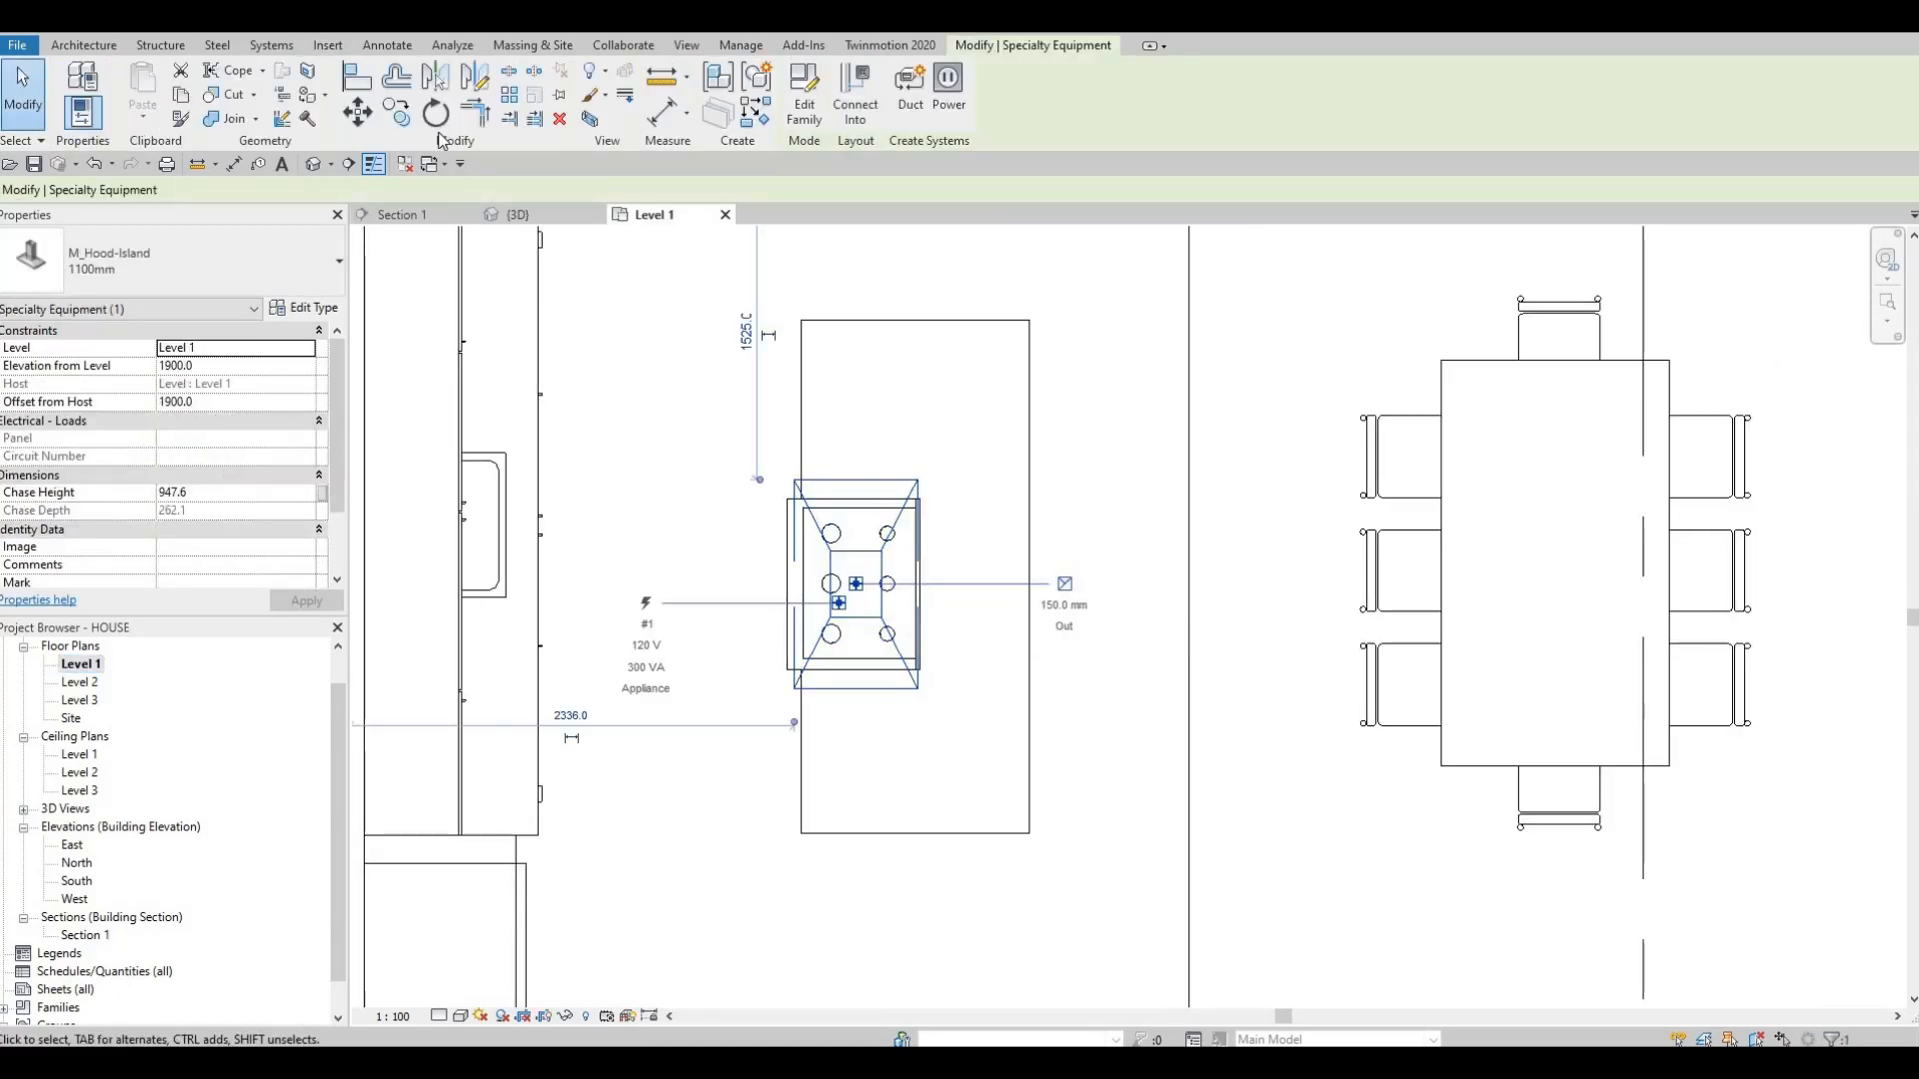
key("r")
key("o")
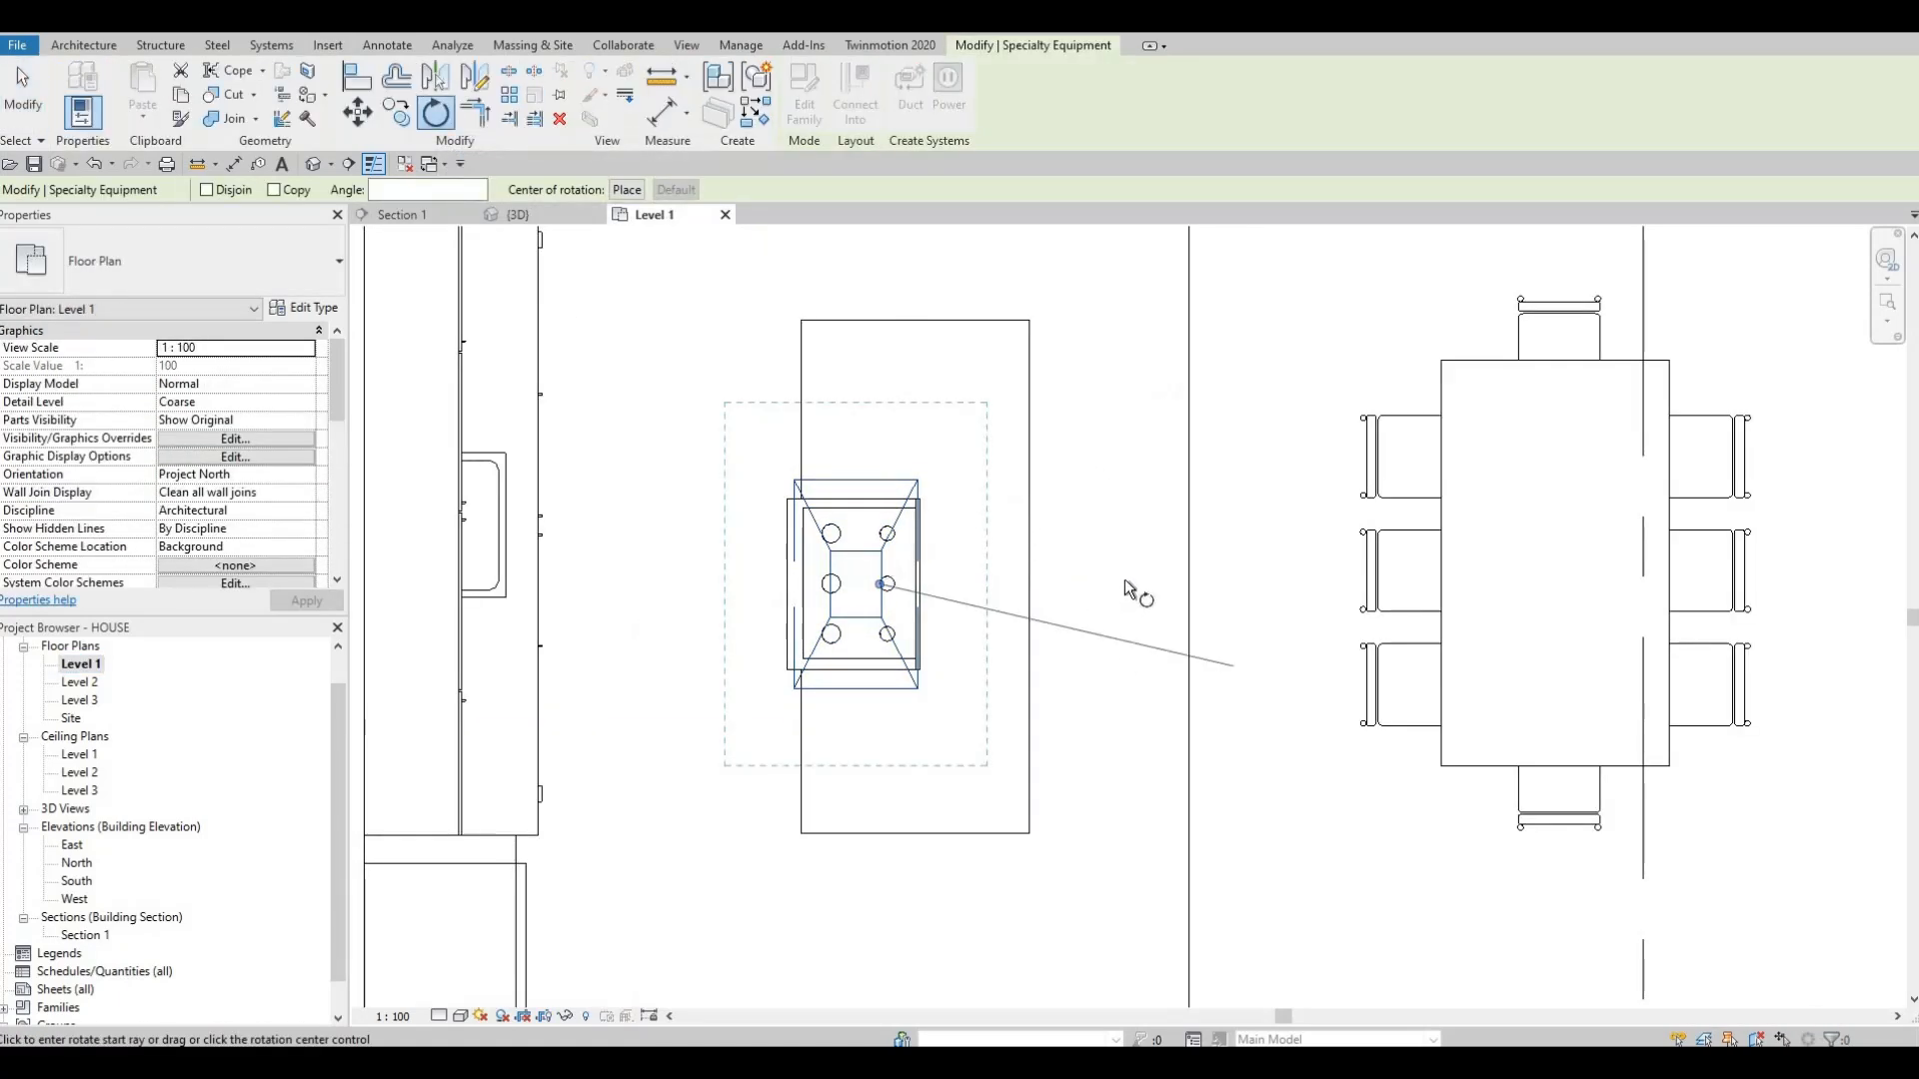
left_click(606, 582)
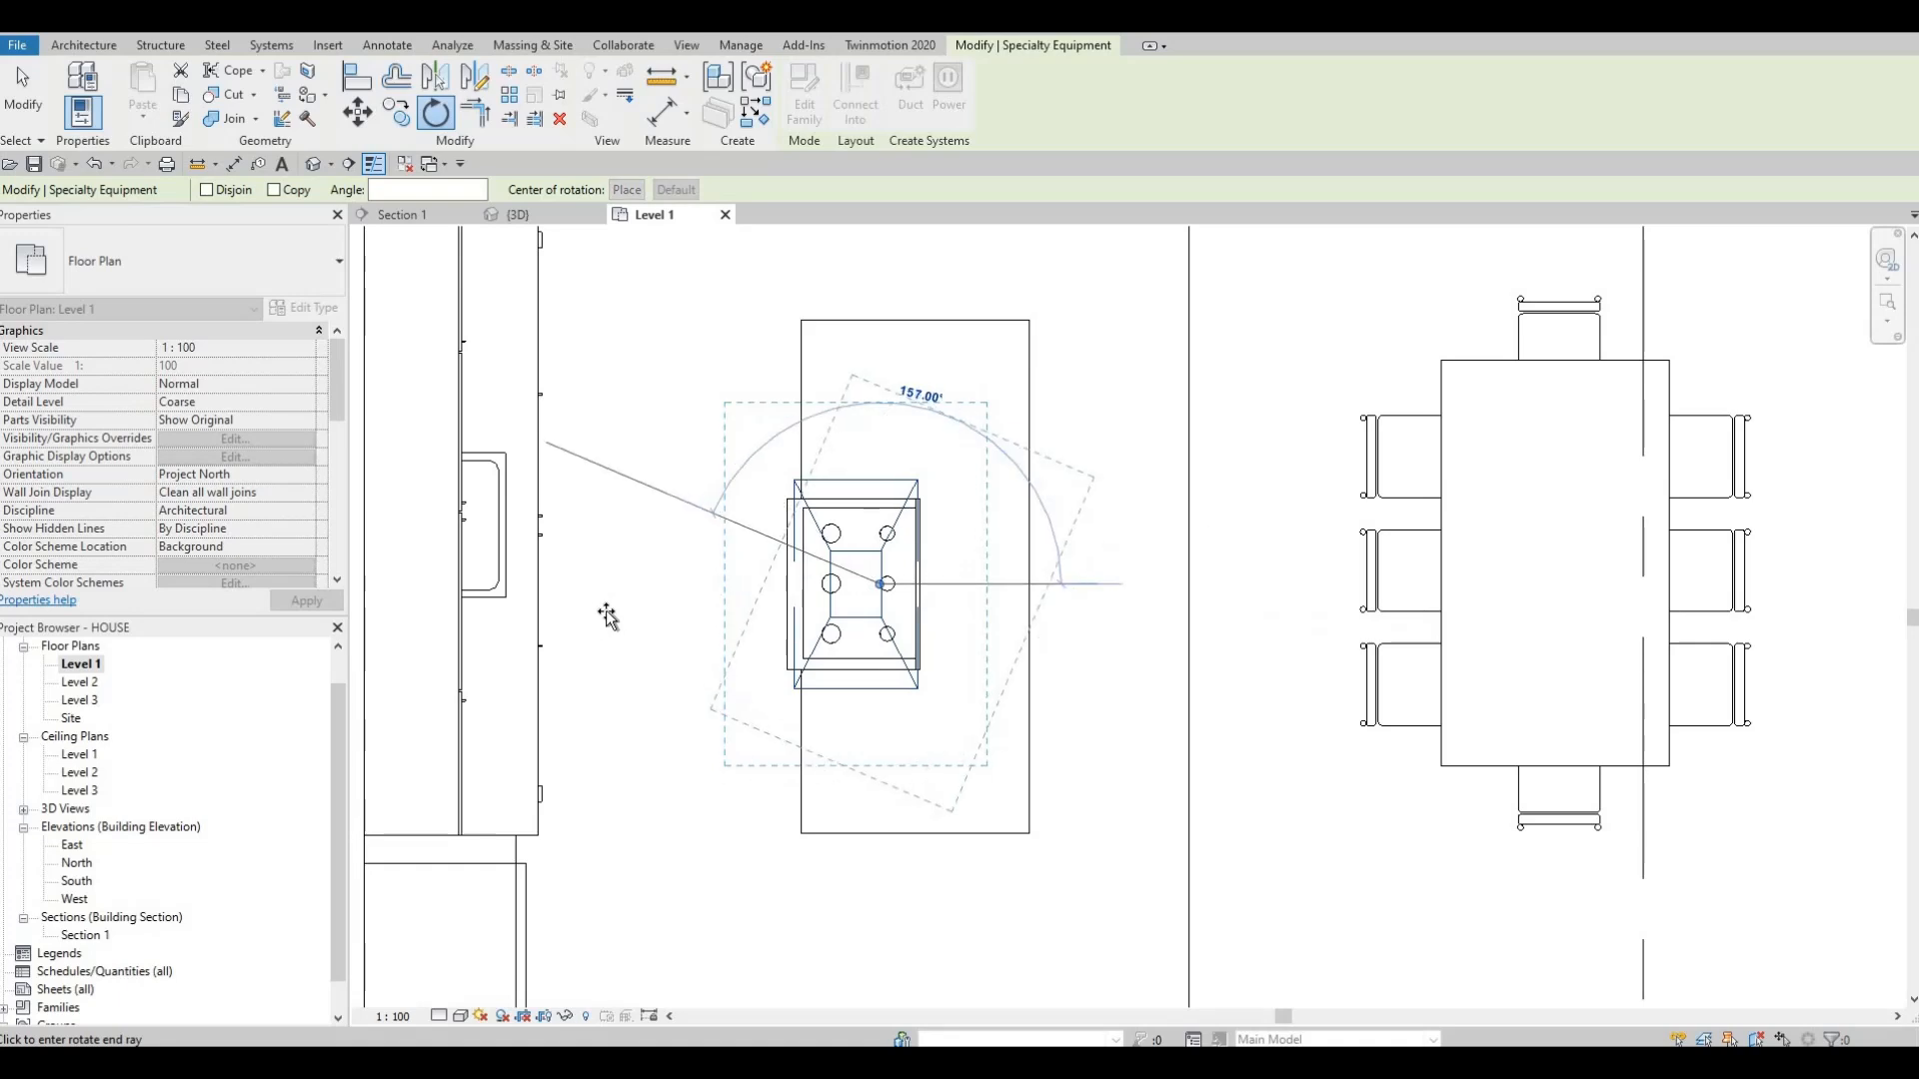
left_click(668, 617)
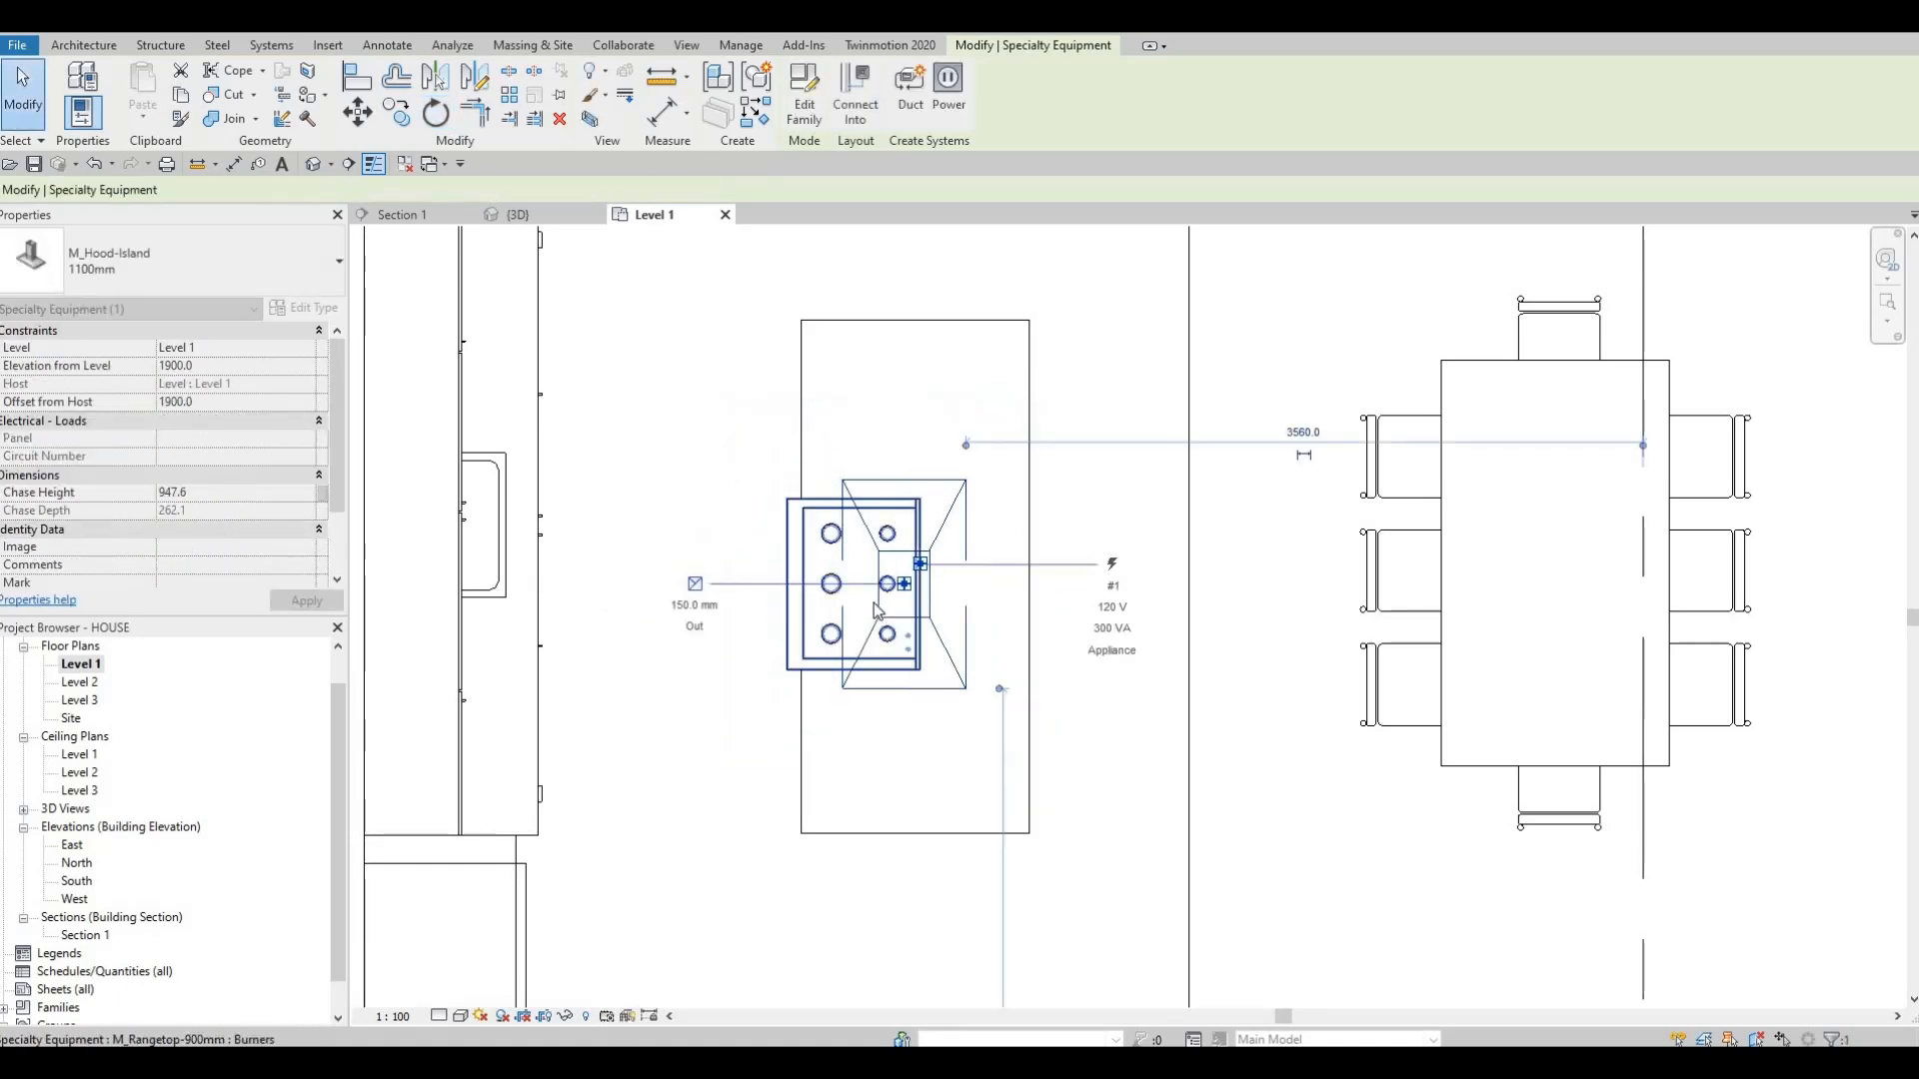
key("Escape")
key("Escape")
- Nudge the vent hood 200 mm toward the wall counter so it sits over the rangetop on the island
left_click(878, 601)
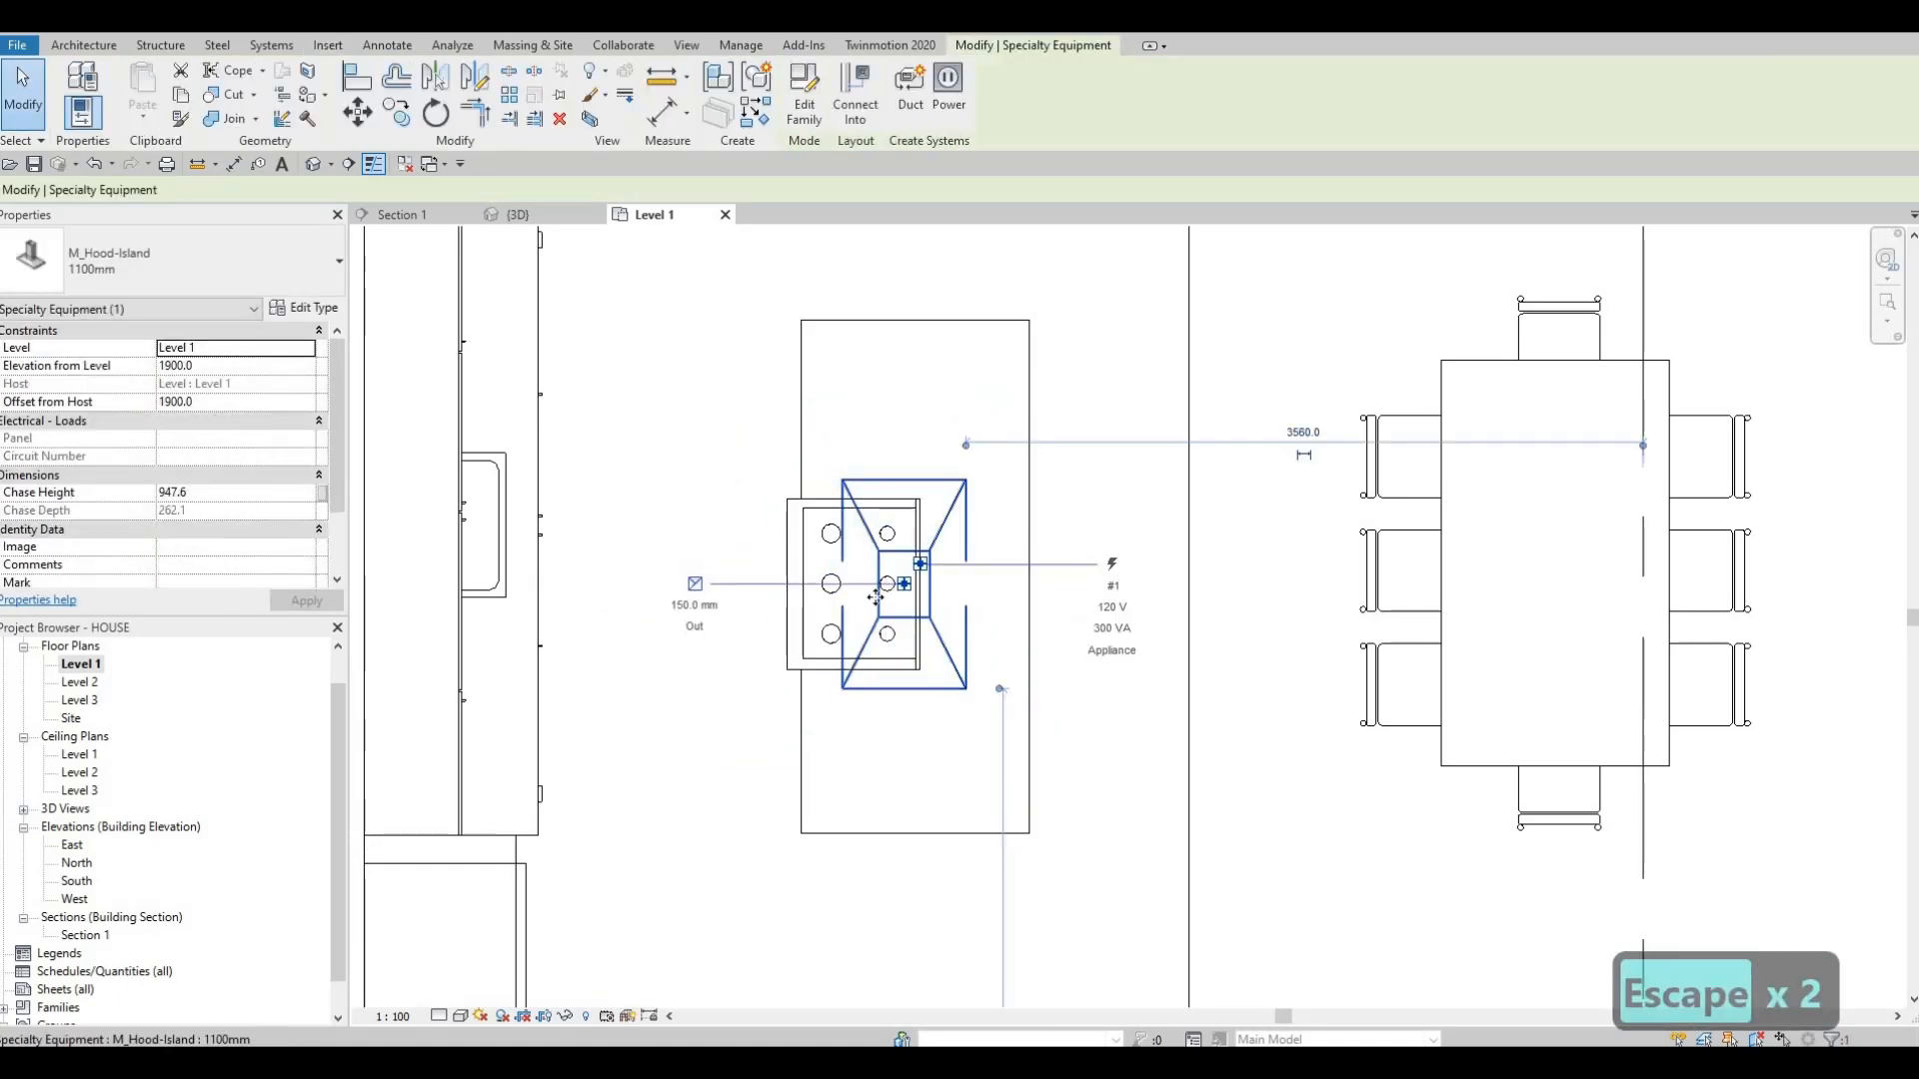
key("Left")
key("Left")
key("Left")
key("Left")
key("Left")
key("Left")
key("Left")
key("Left")
key("Left")
key("Left")
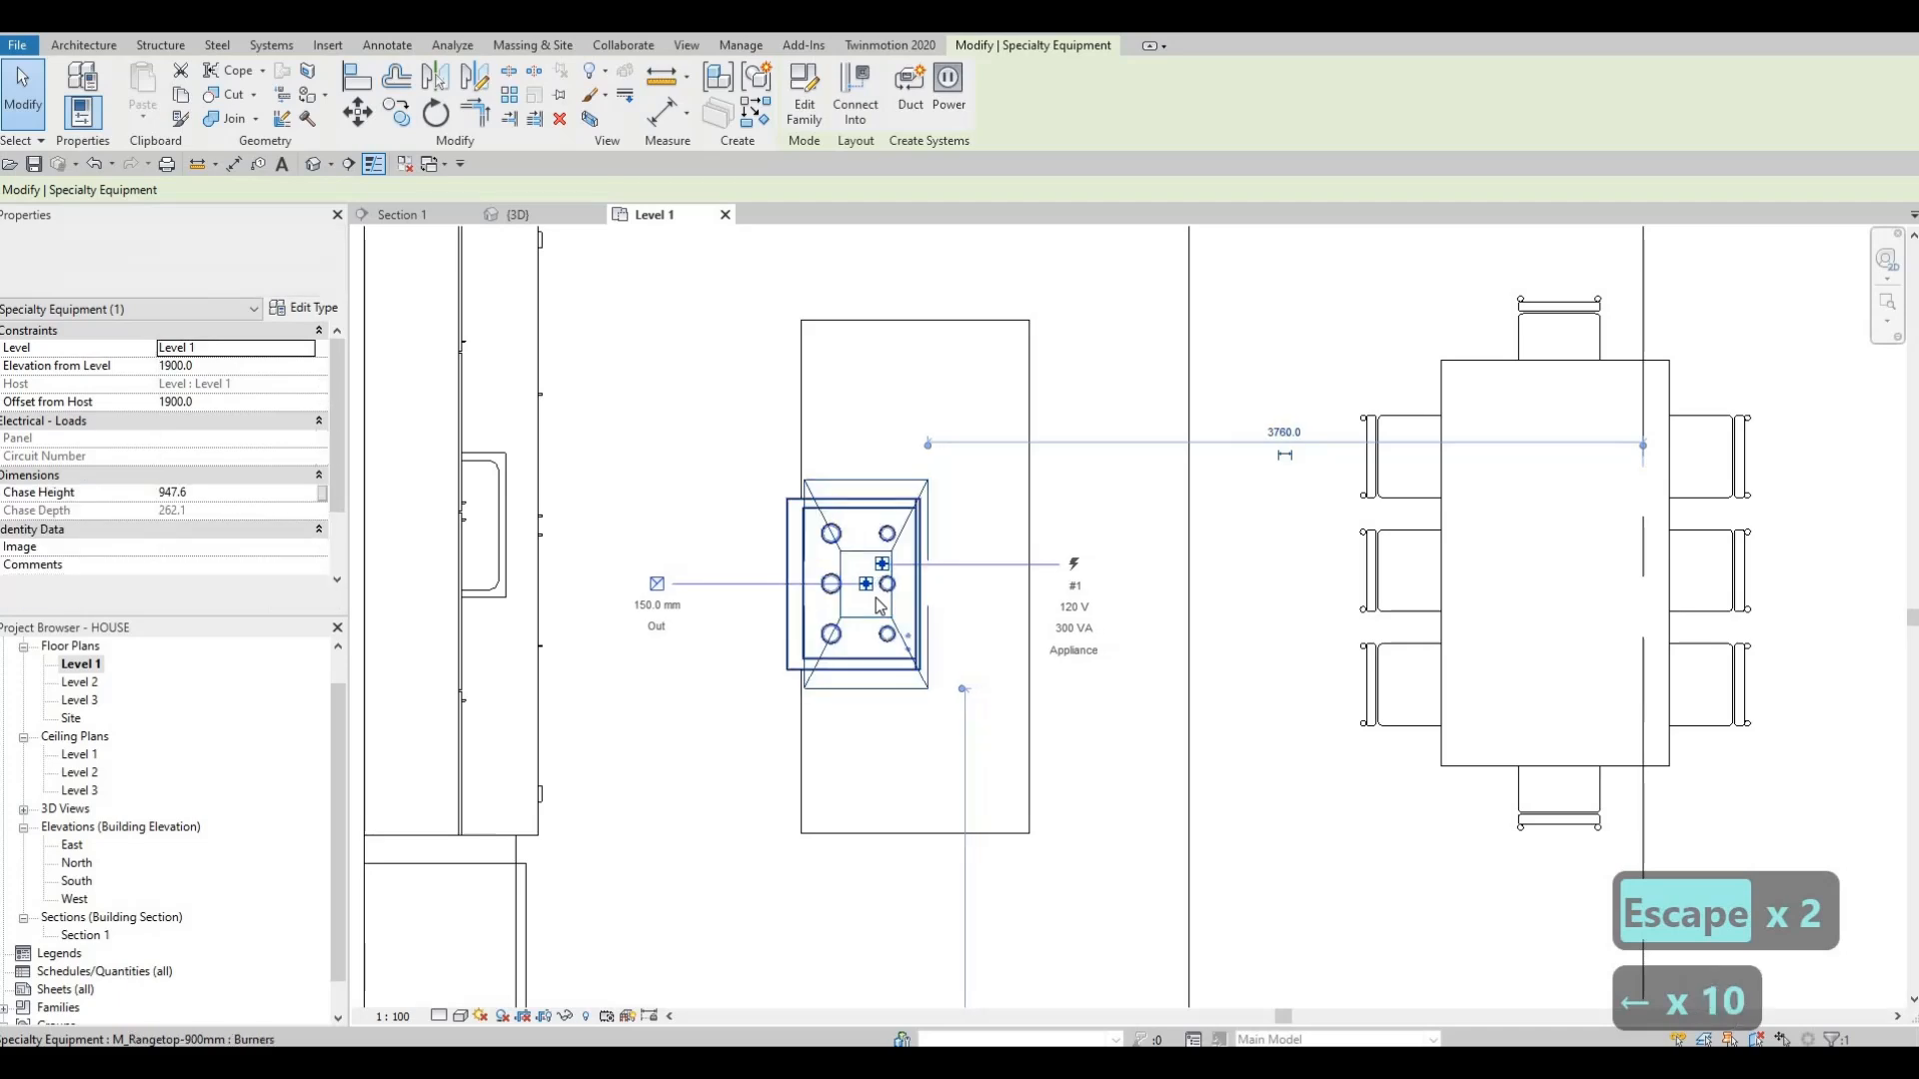
key("Left")
key("Escape")
key("Escape")
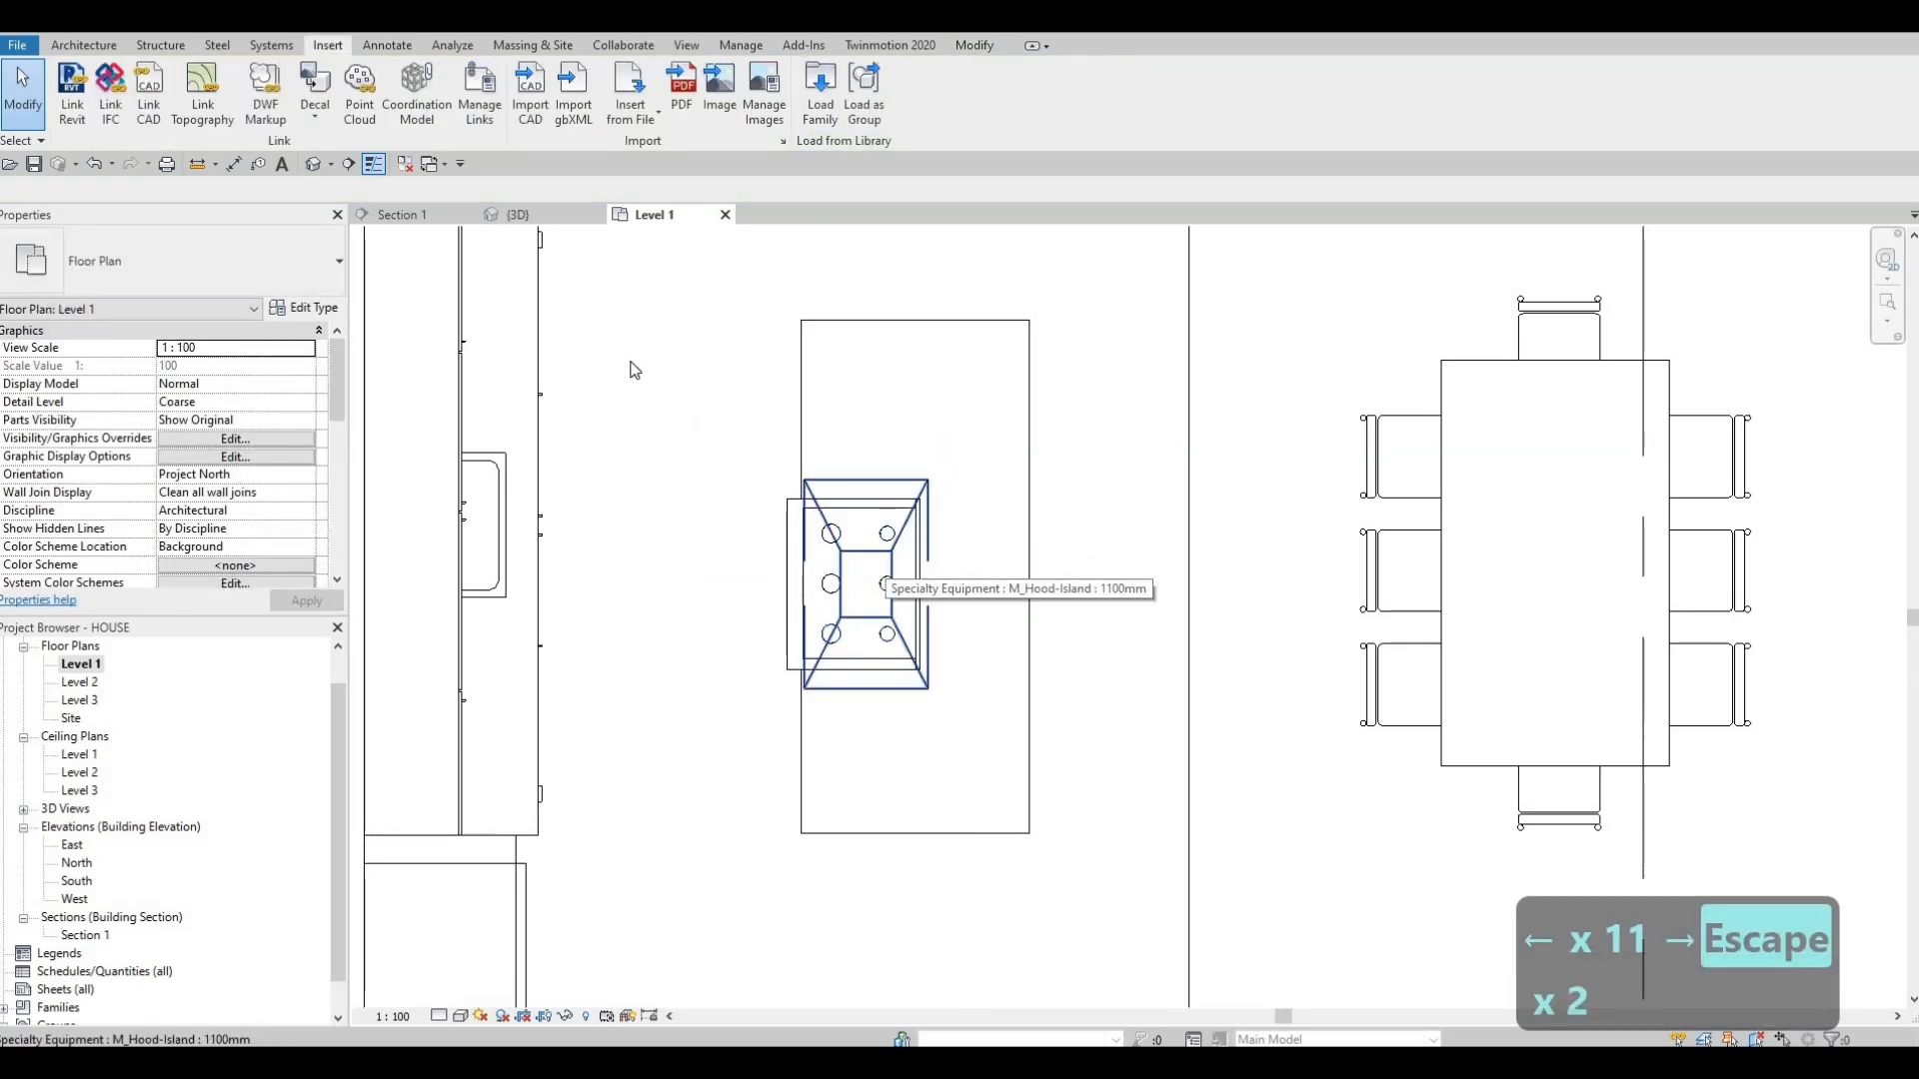
key("Escape")
key("Escape")
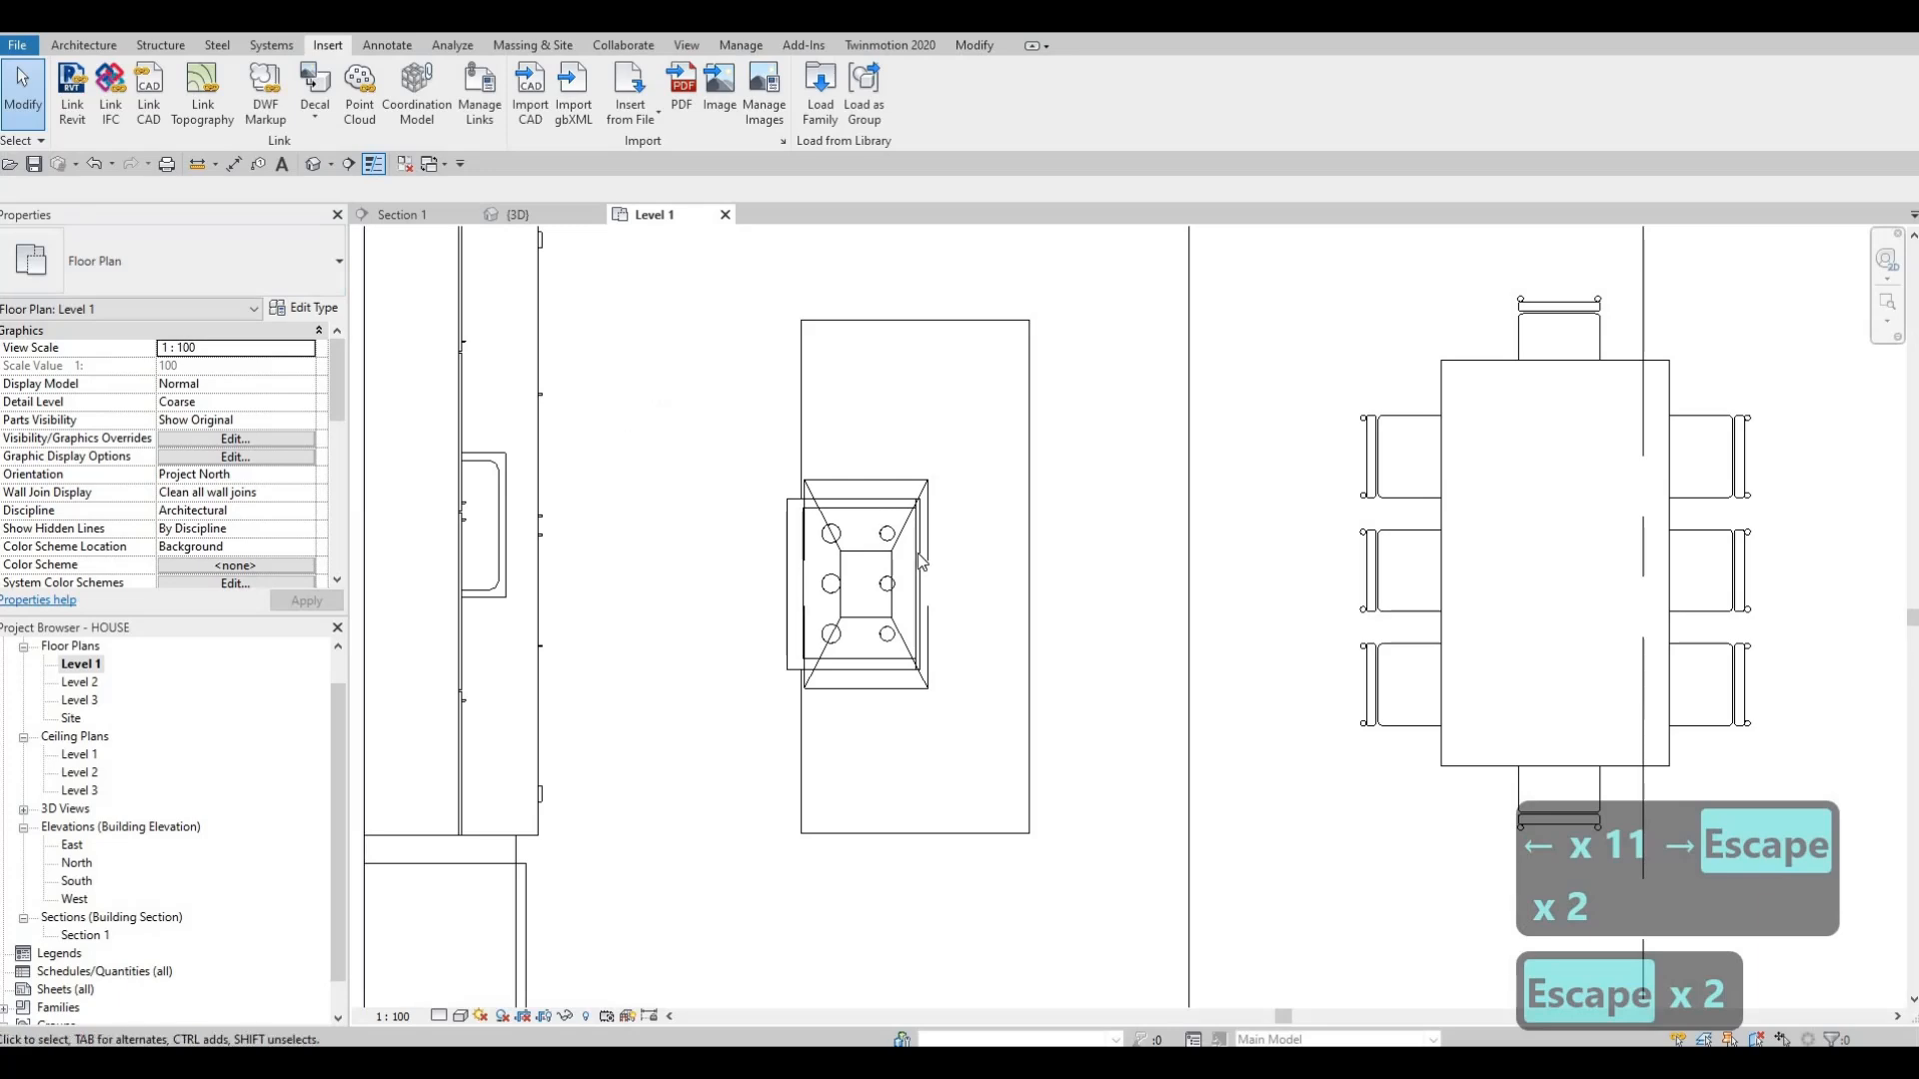
- Load the M_Chair-Stacking family from the Furniture > Seating folder of the Canada library
scroll(869, 597, "down", 5)
key("Escape")
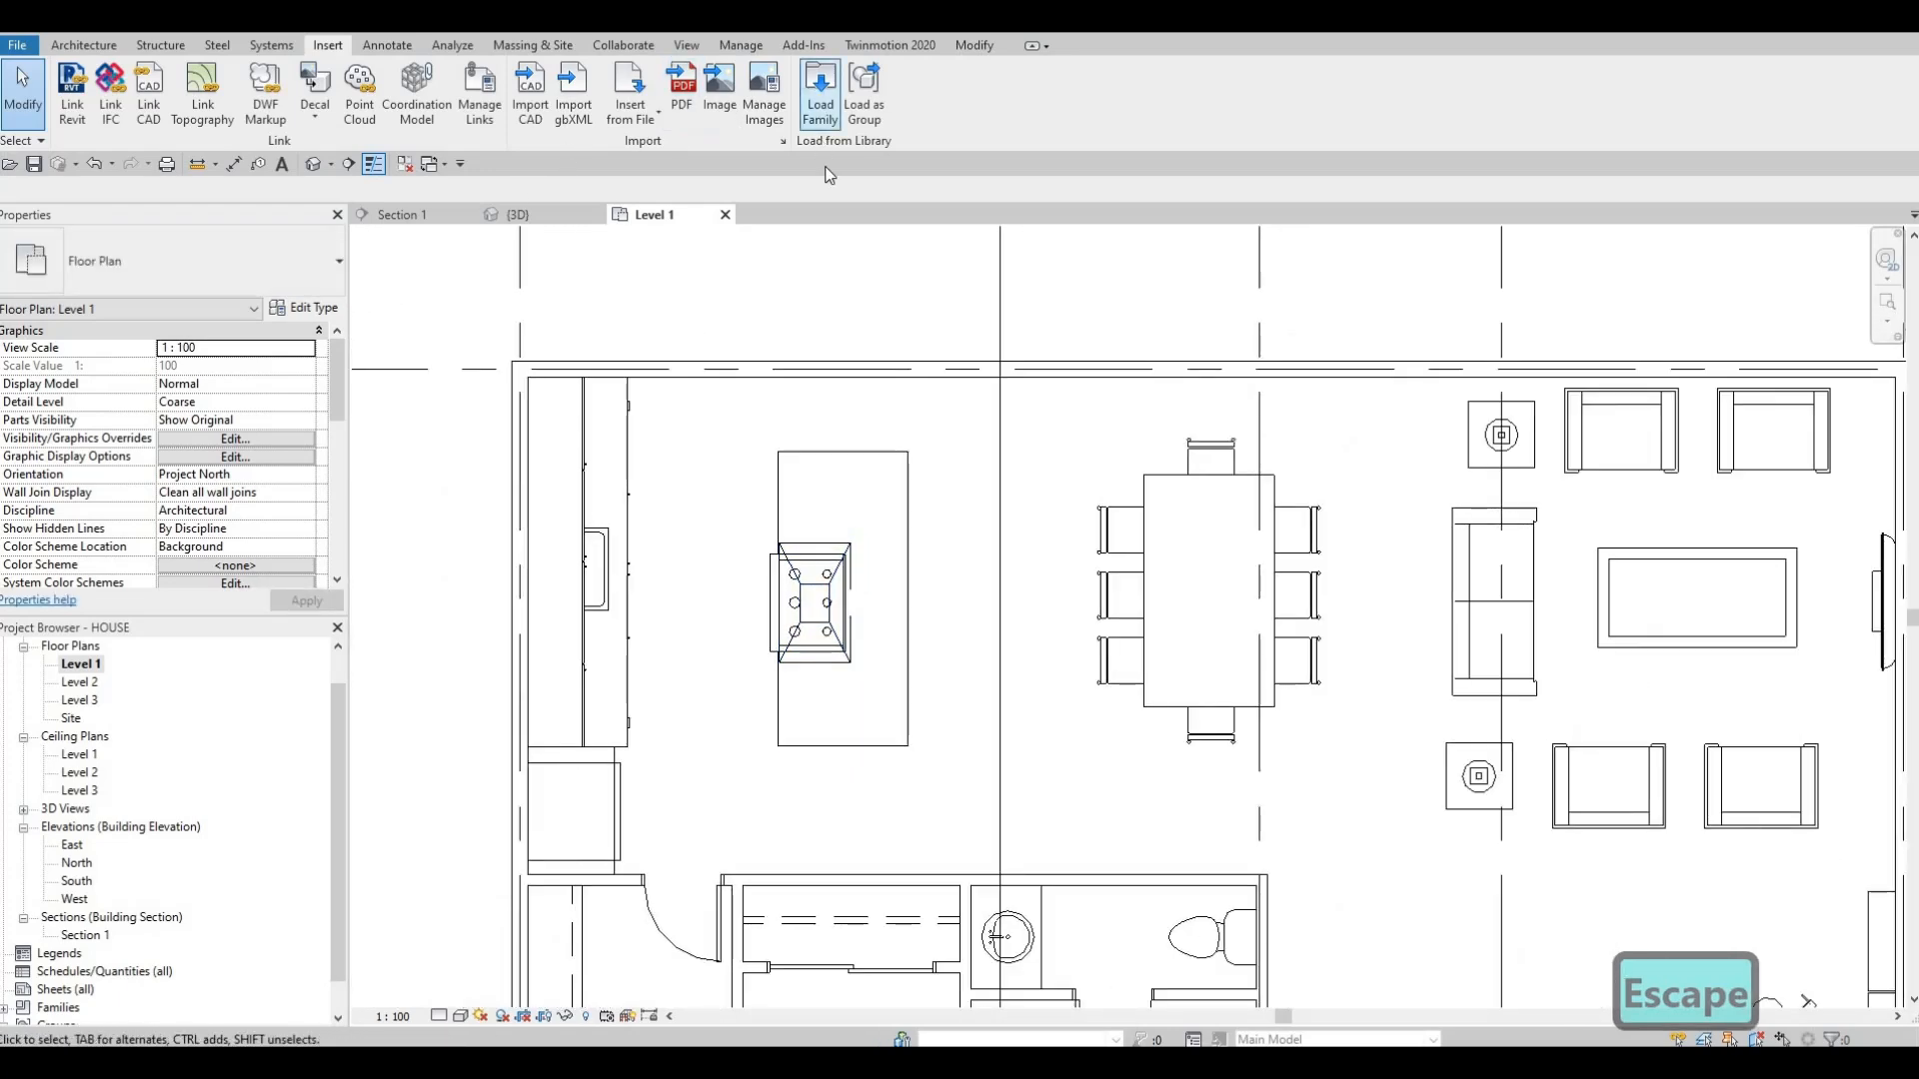
left_click(820, 92)
left_click(880, 232)
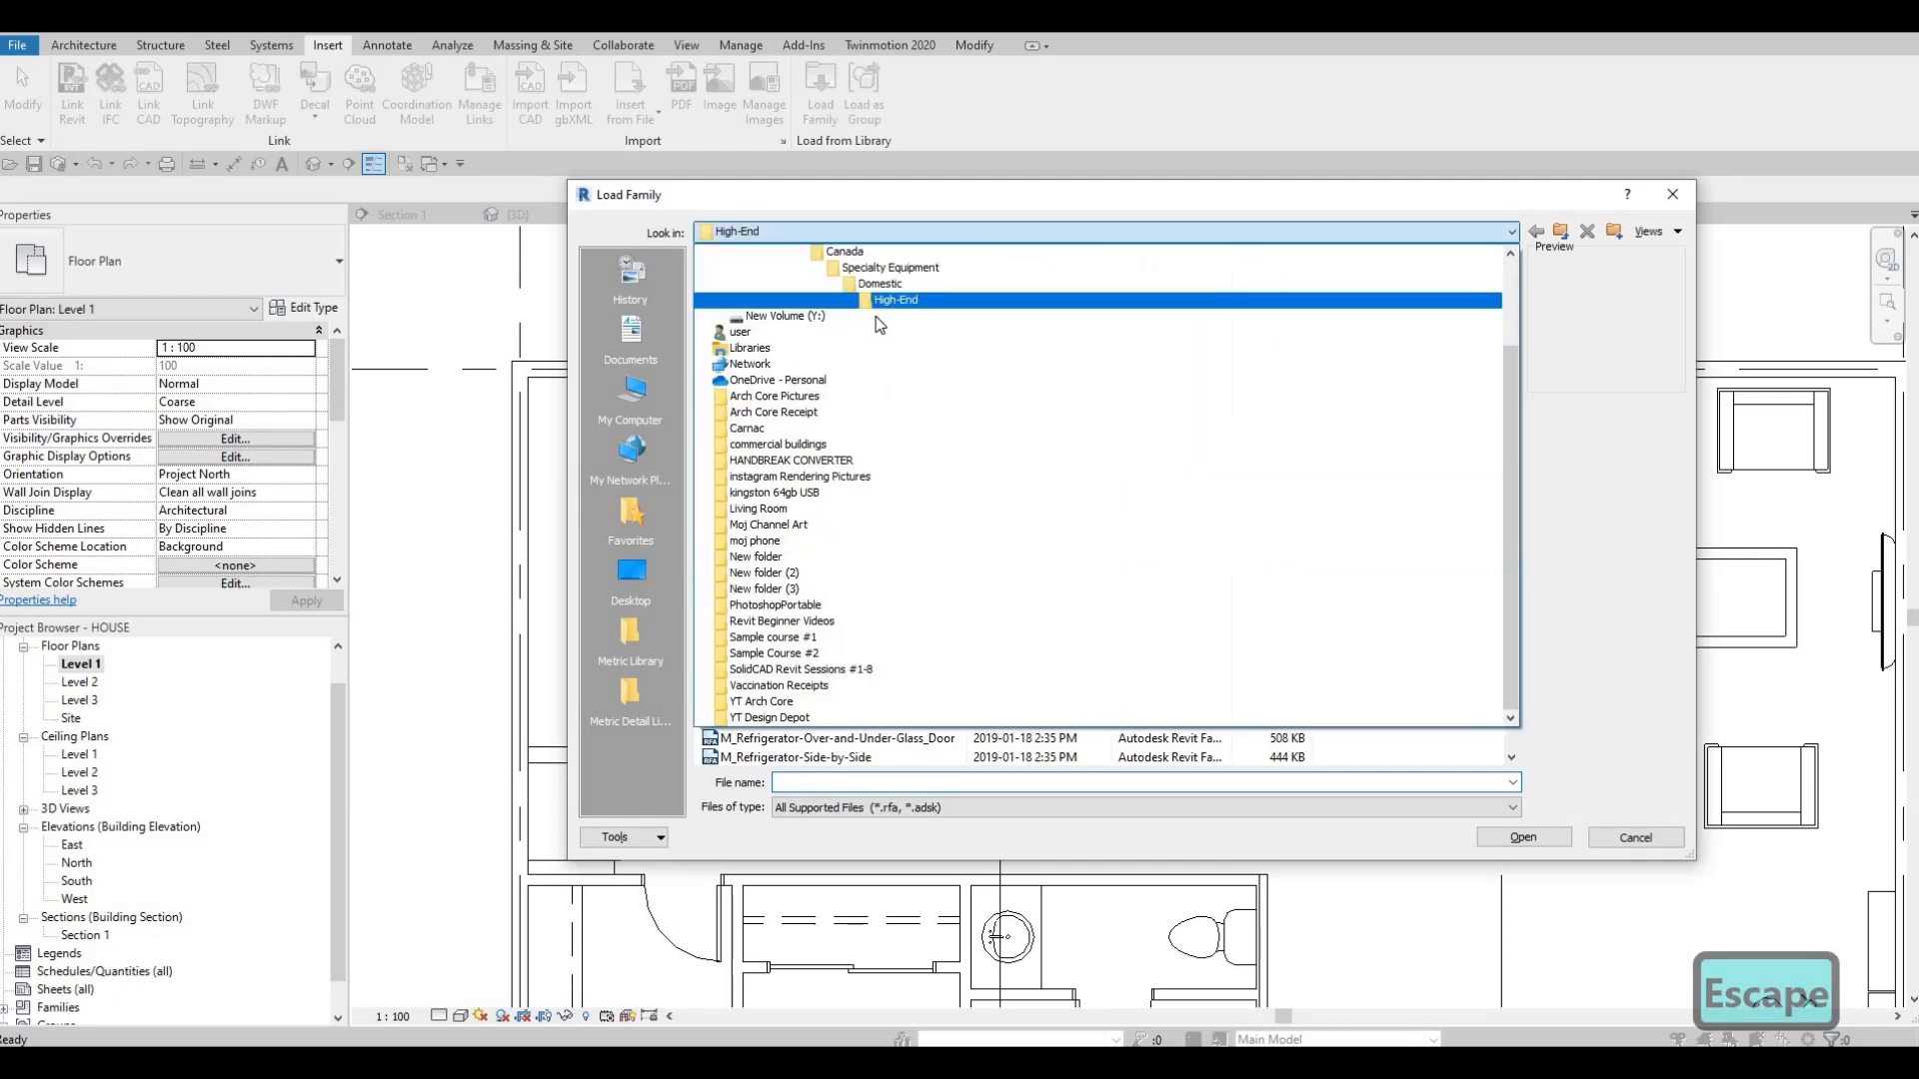
scroll(878, 322, "up", 2)
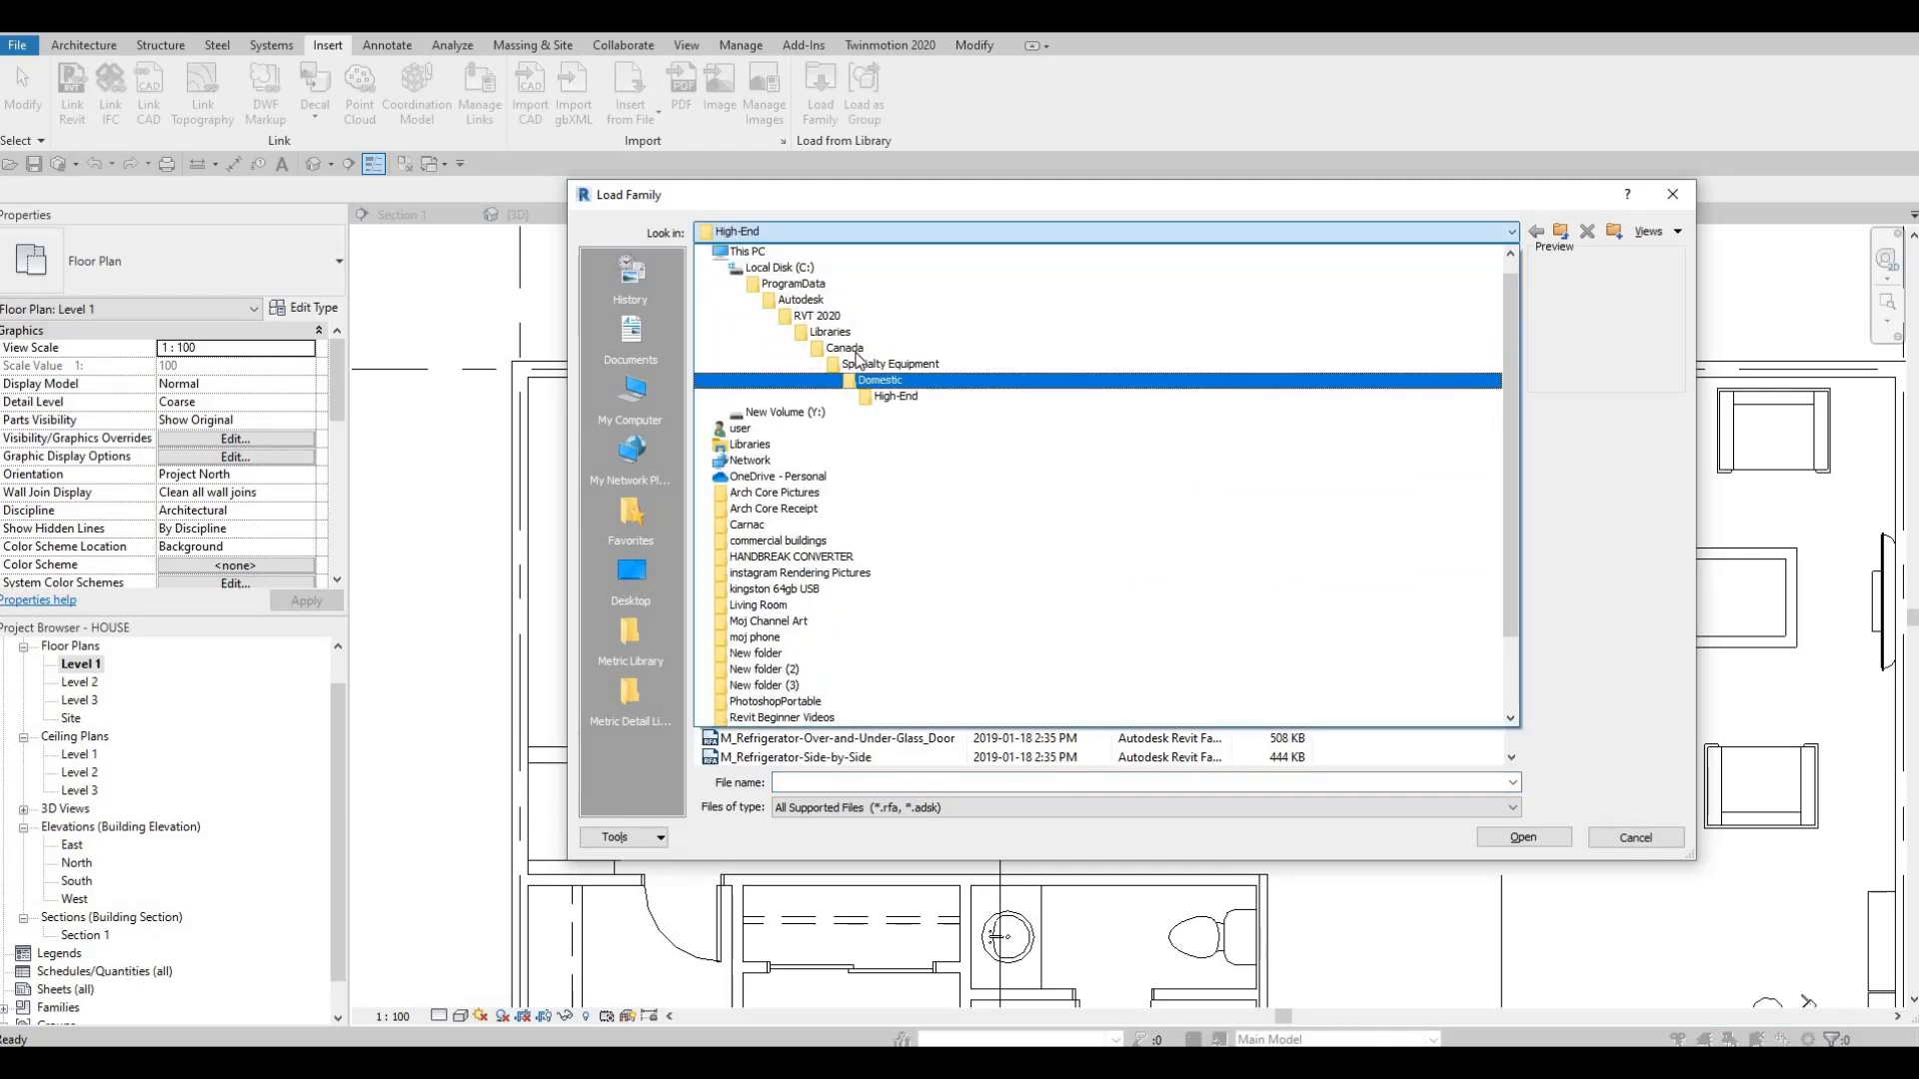
left_click(849, 347)
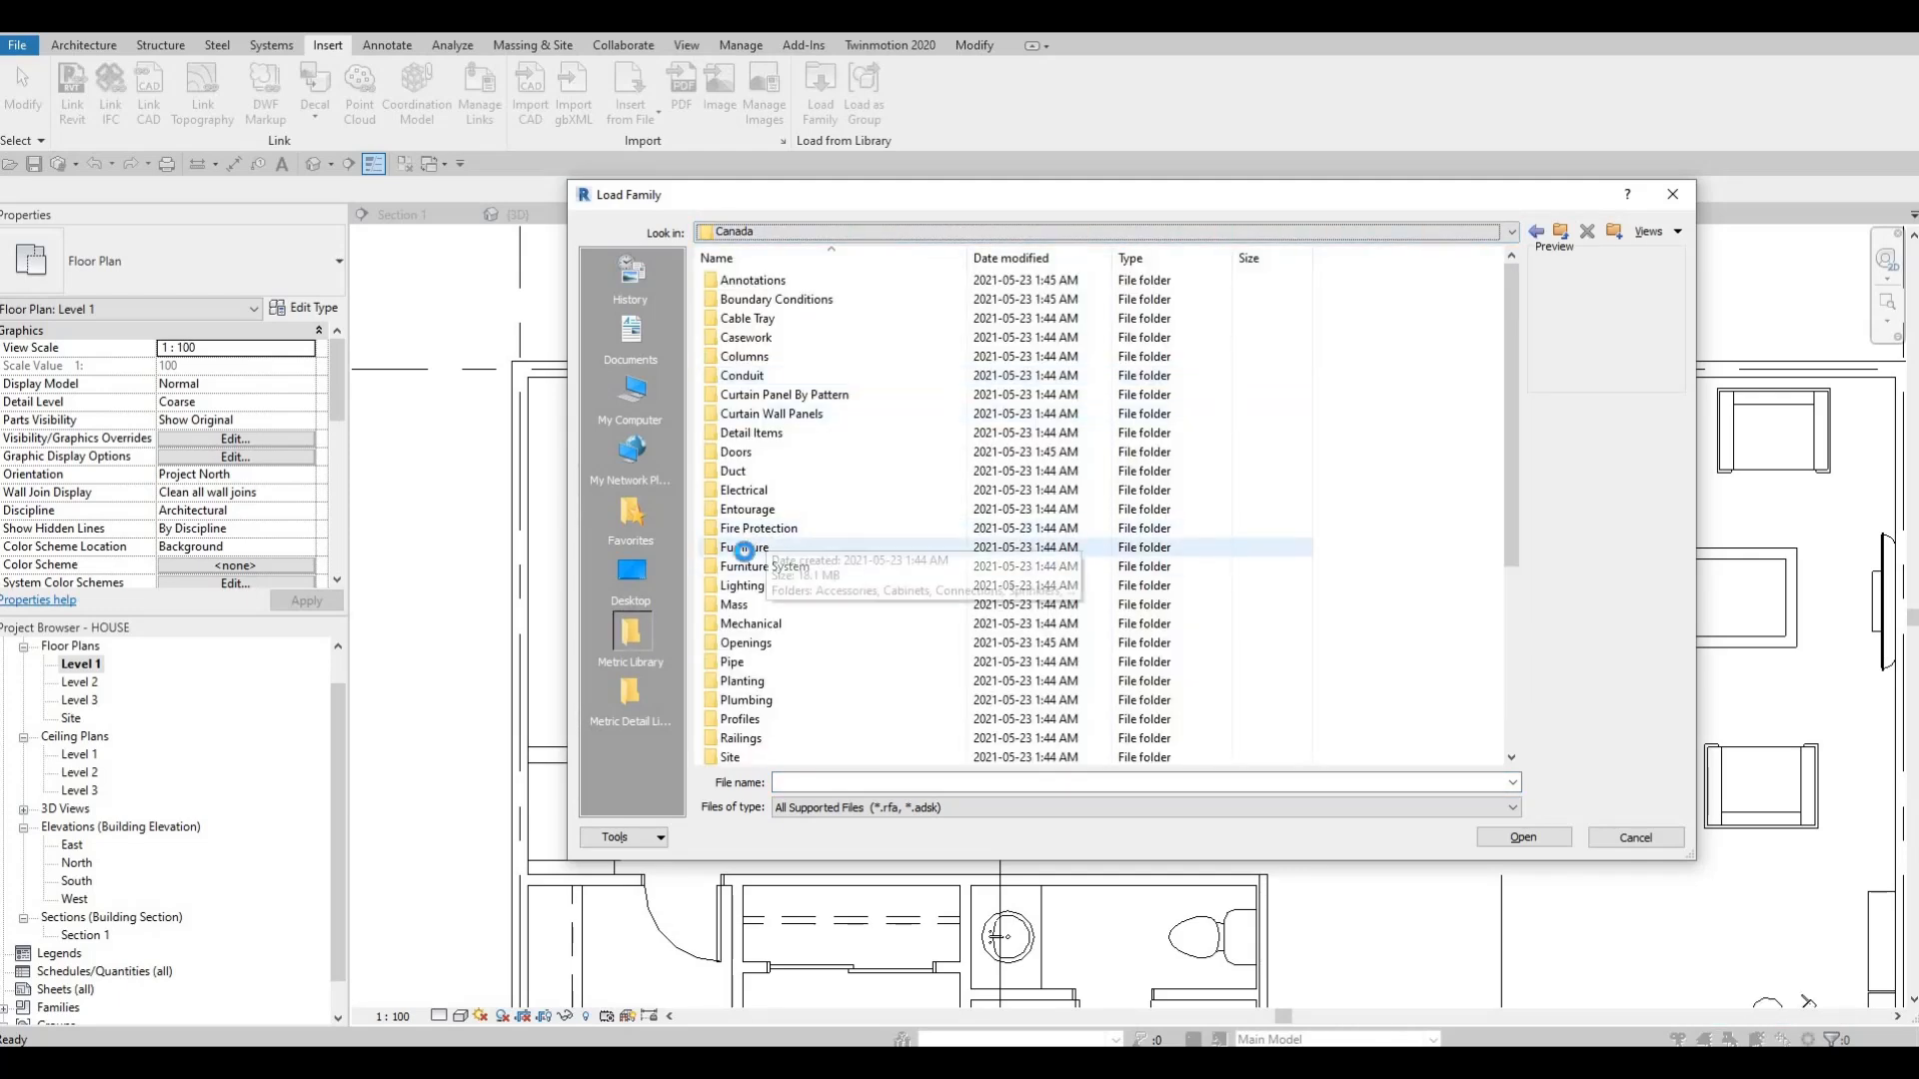
double_click(745, 550)
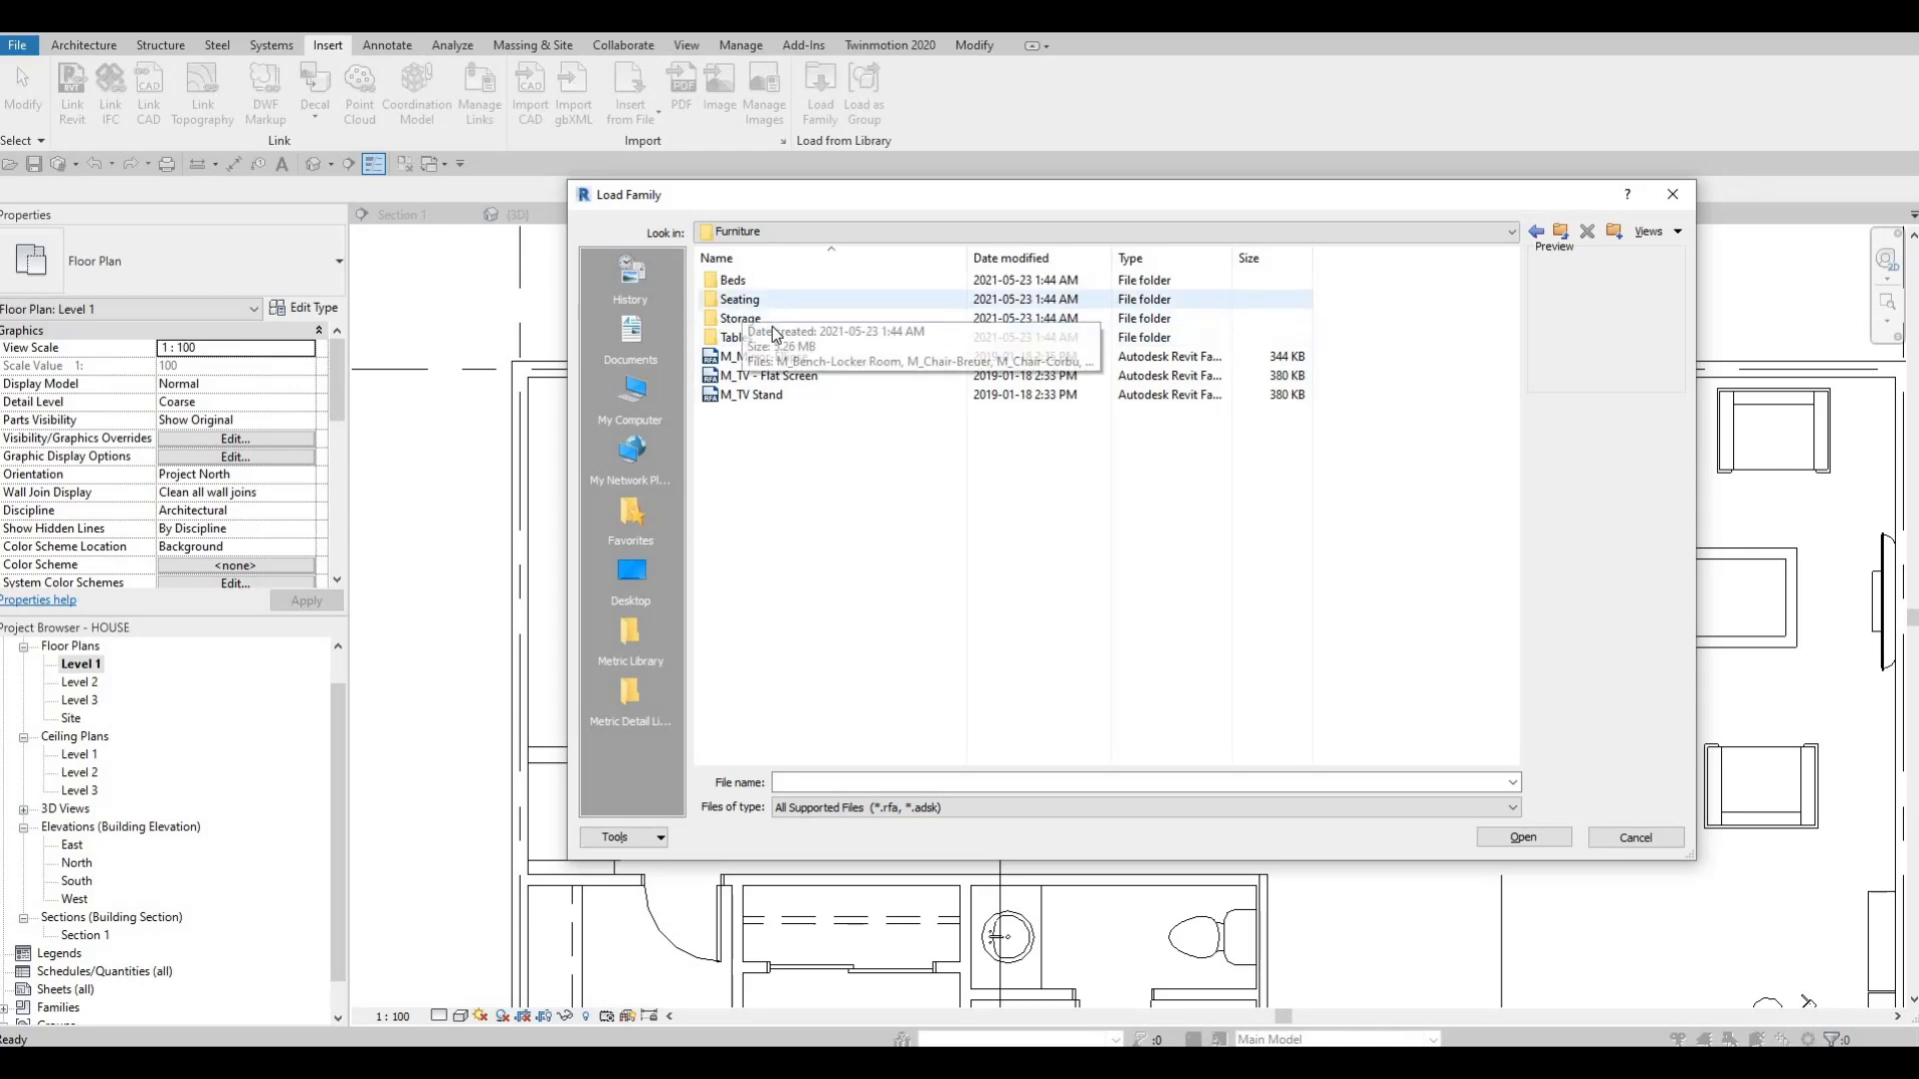
double_click(762, 303)
left_click(755, 321)
left_click(750, 359)
left_click(743, 379)
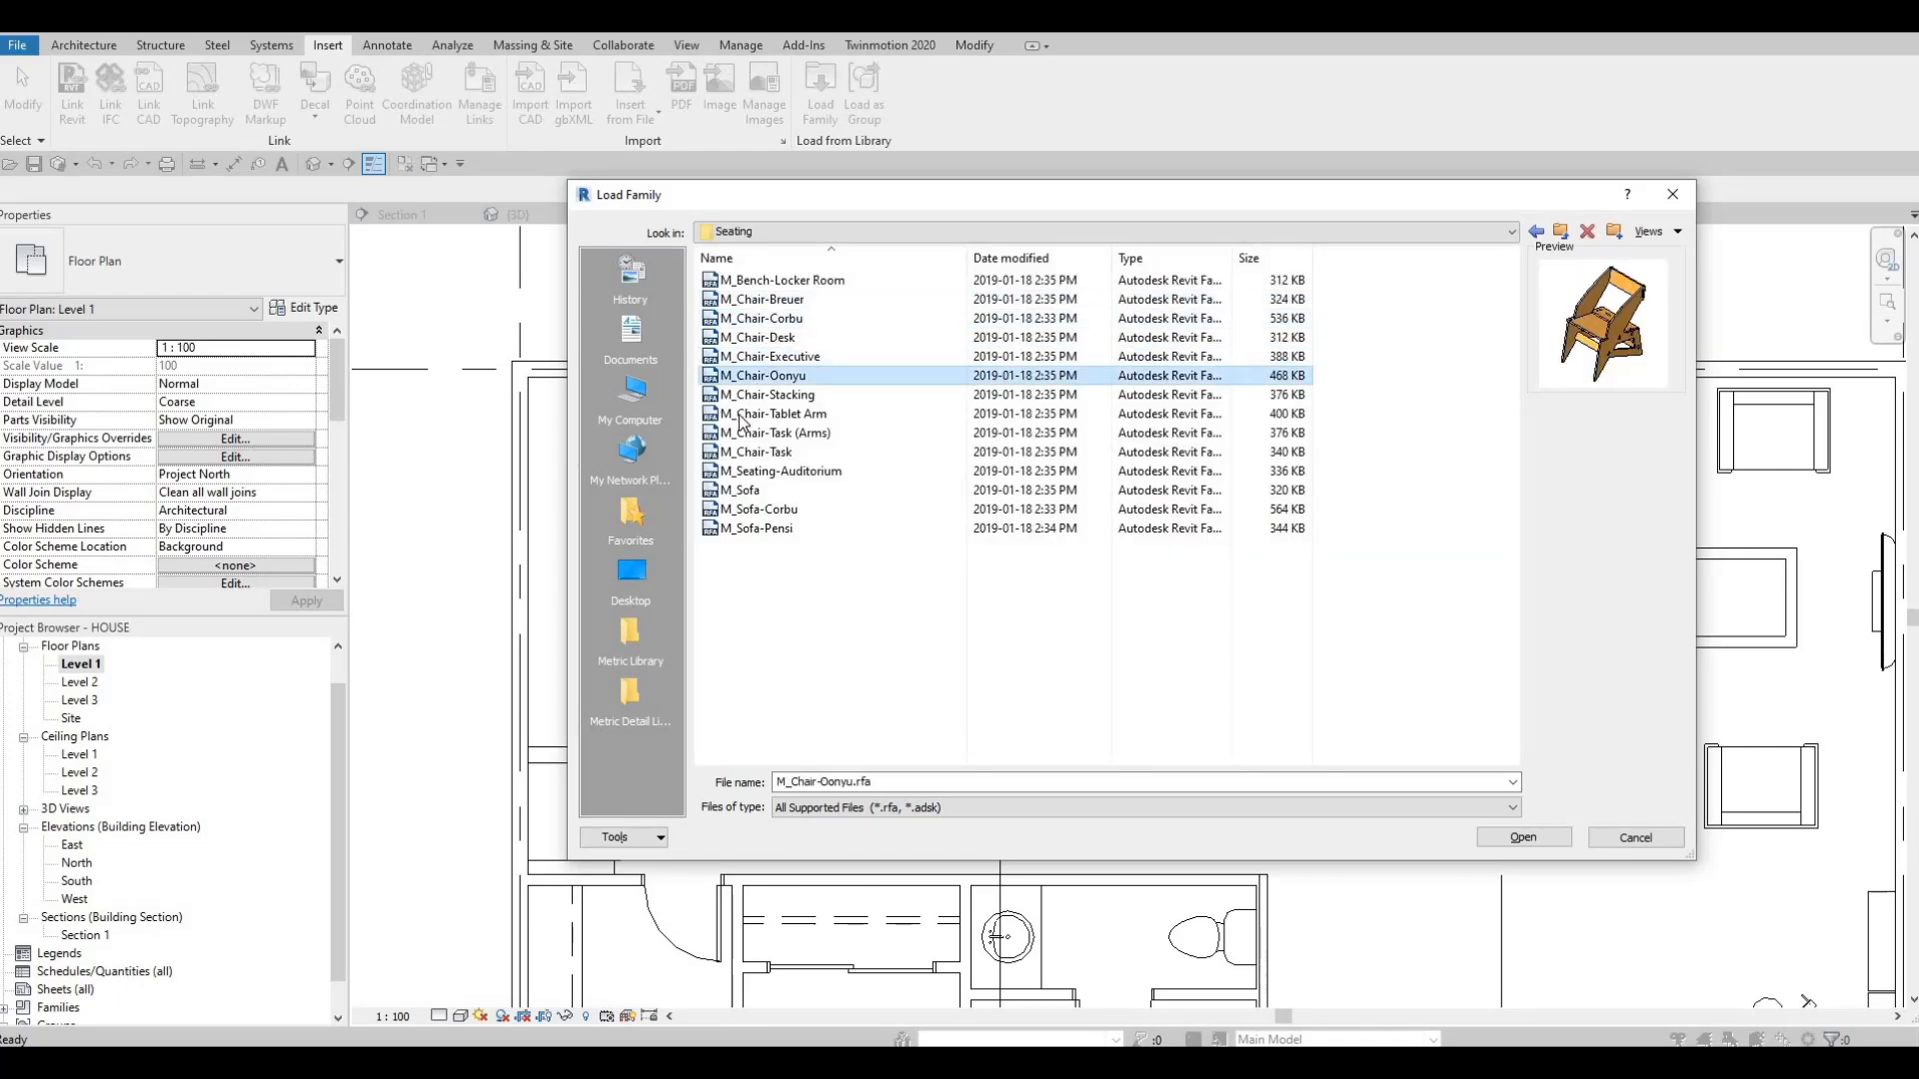
left_click(747, 395)
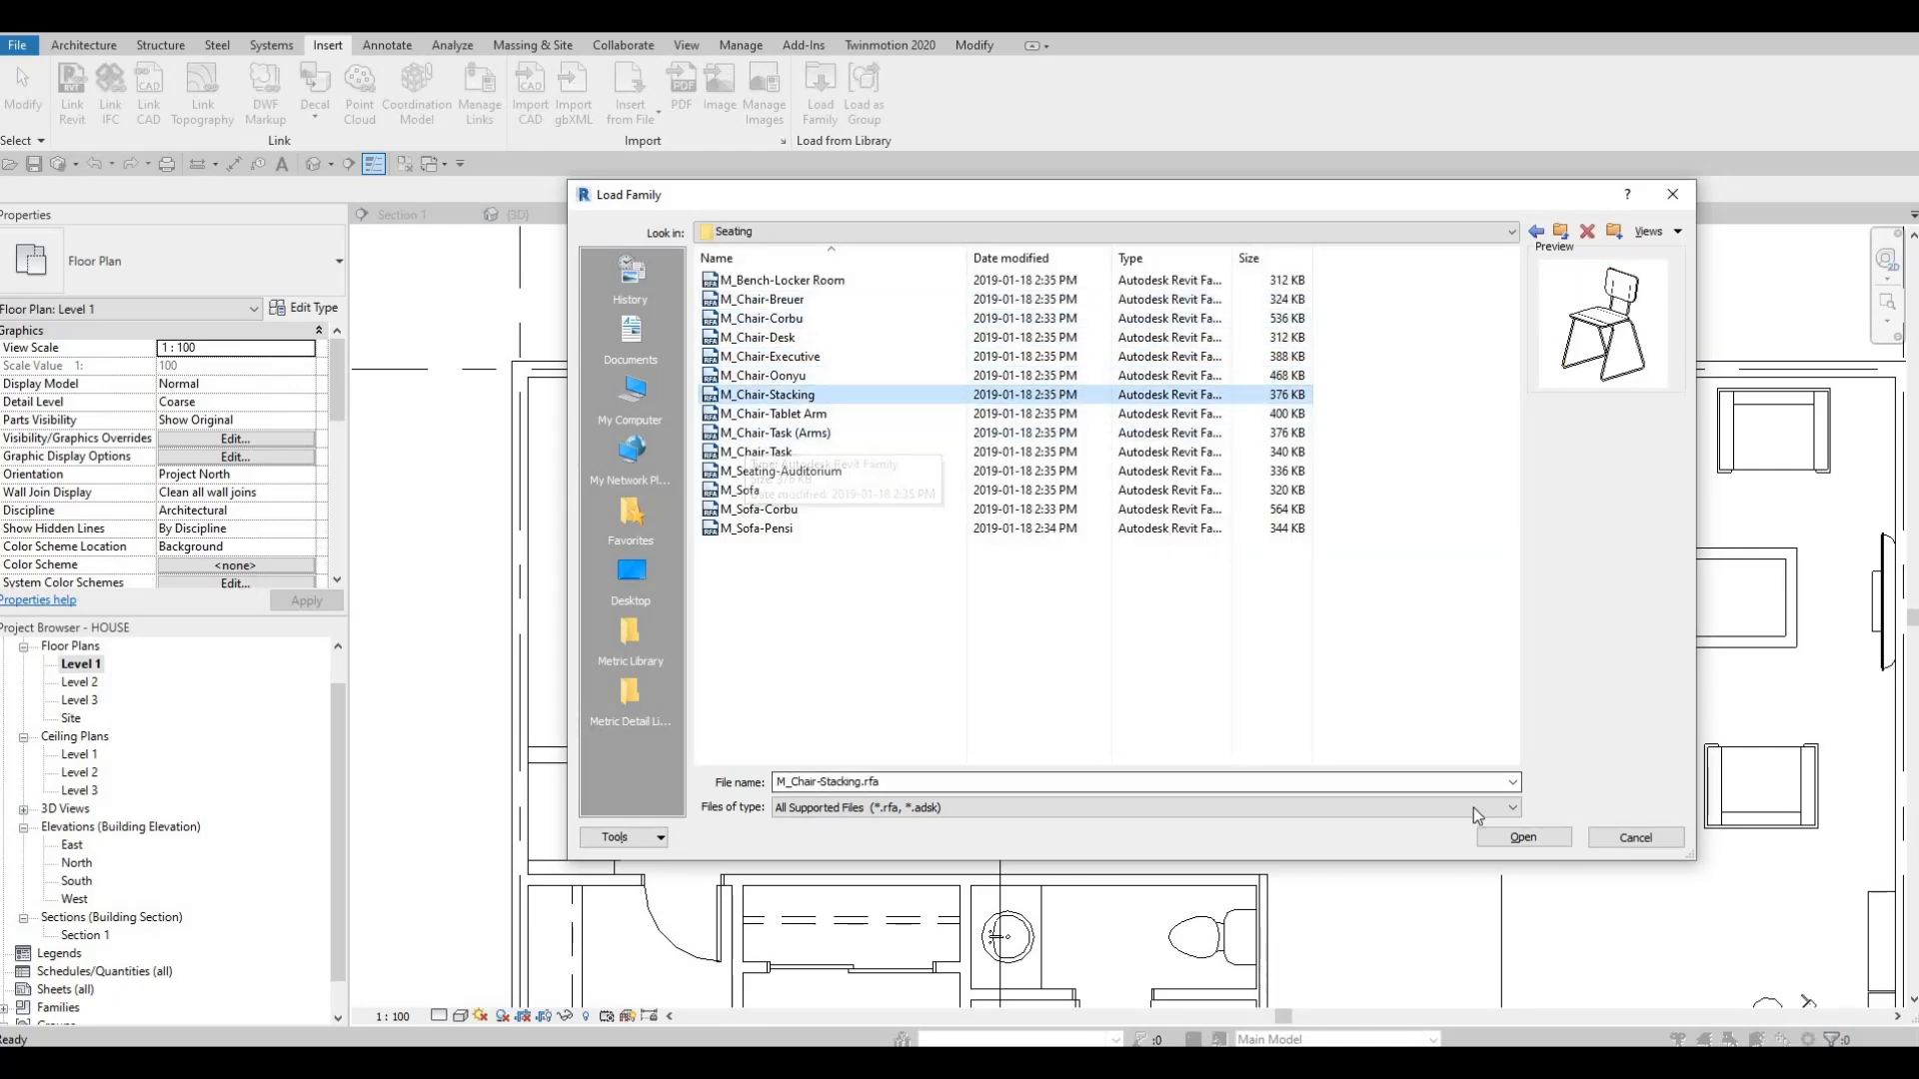
left_click(1562, 844)
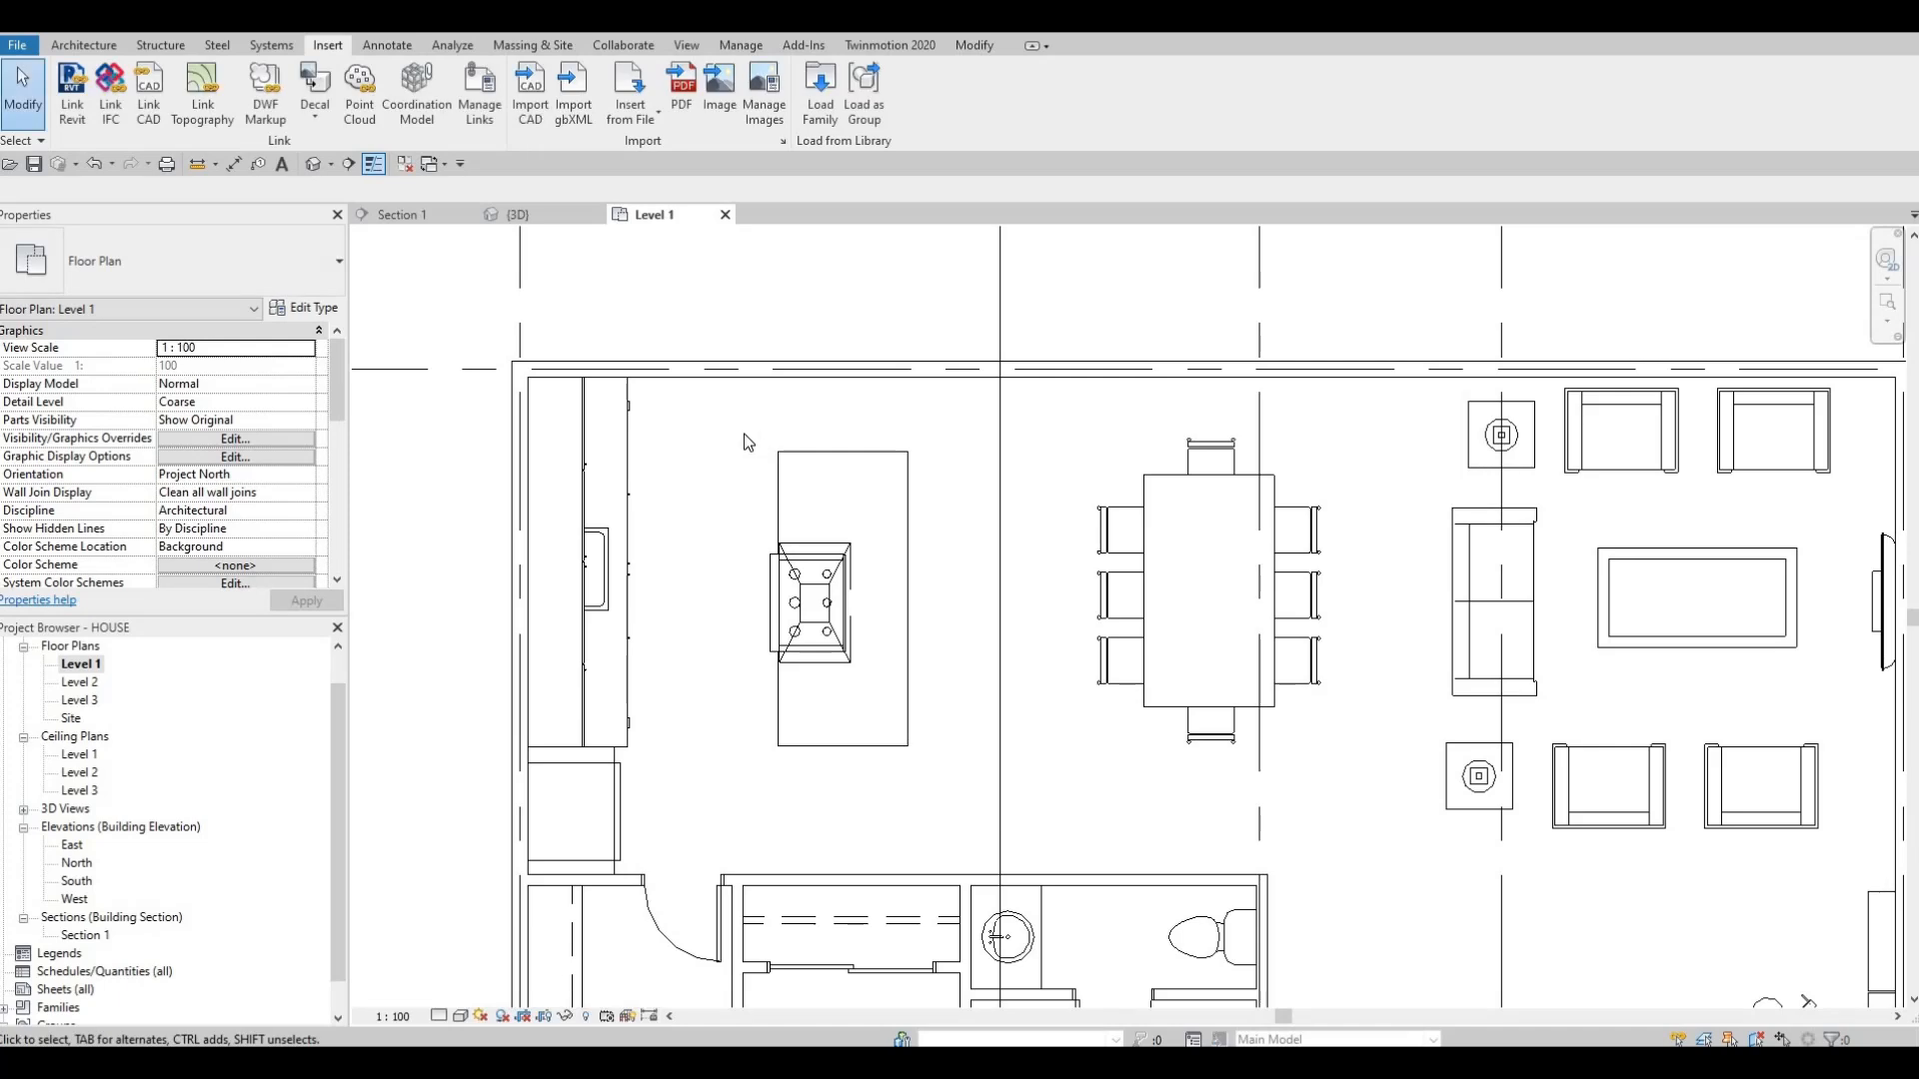
- Place four M_Chair-Stacking chairs along the island edge facing the dining table, spaced 600 mm apart
key("c")
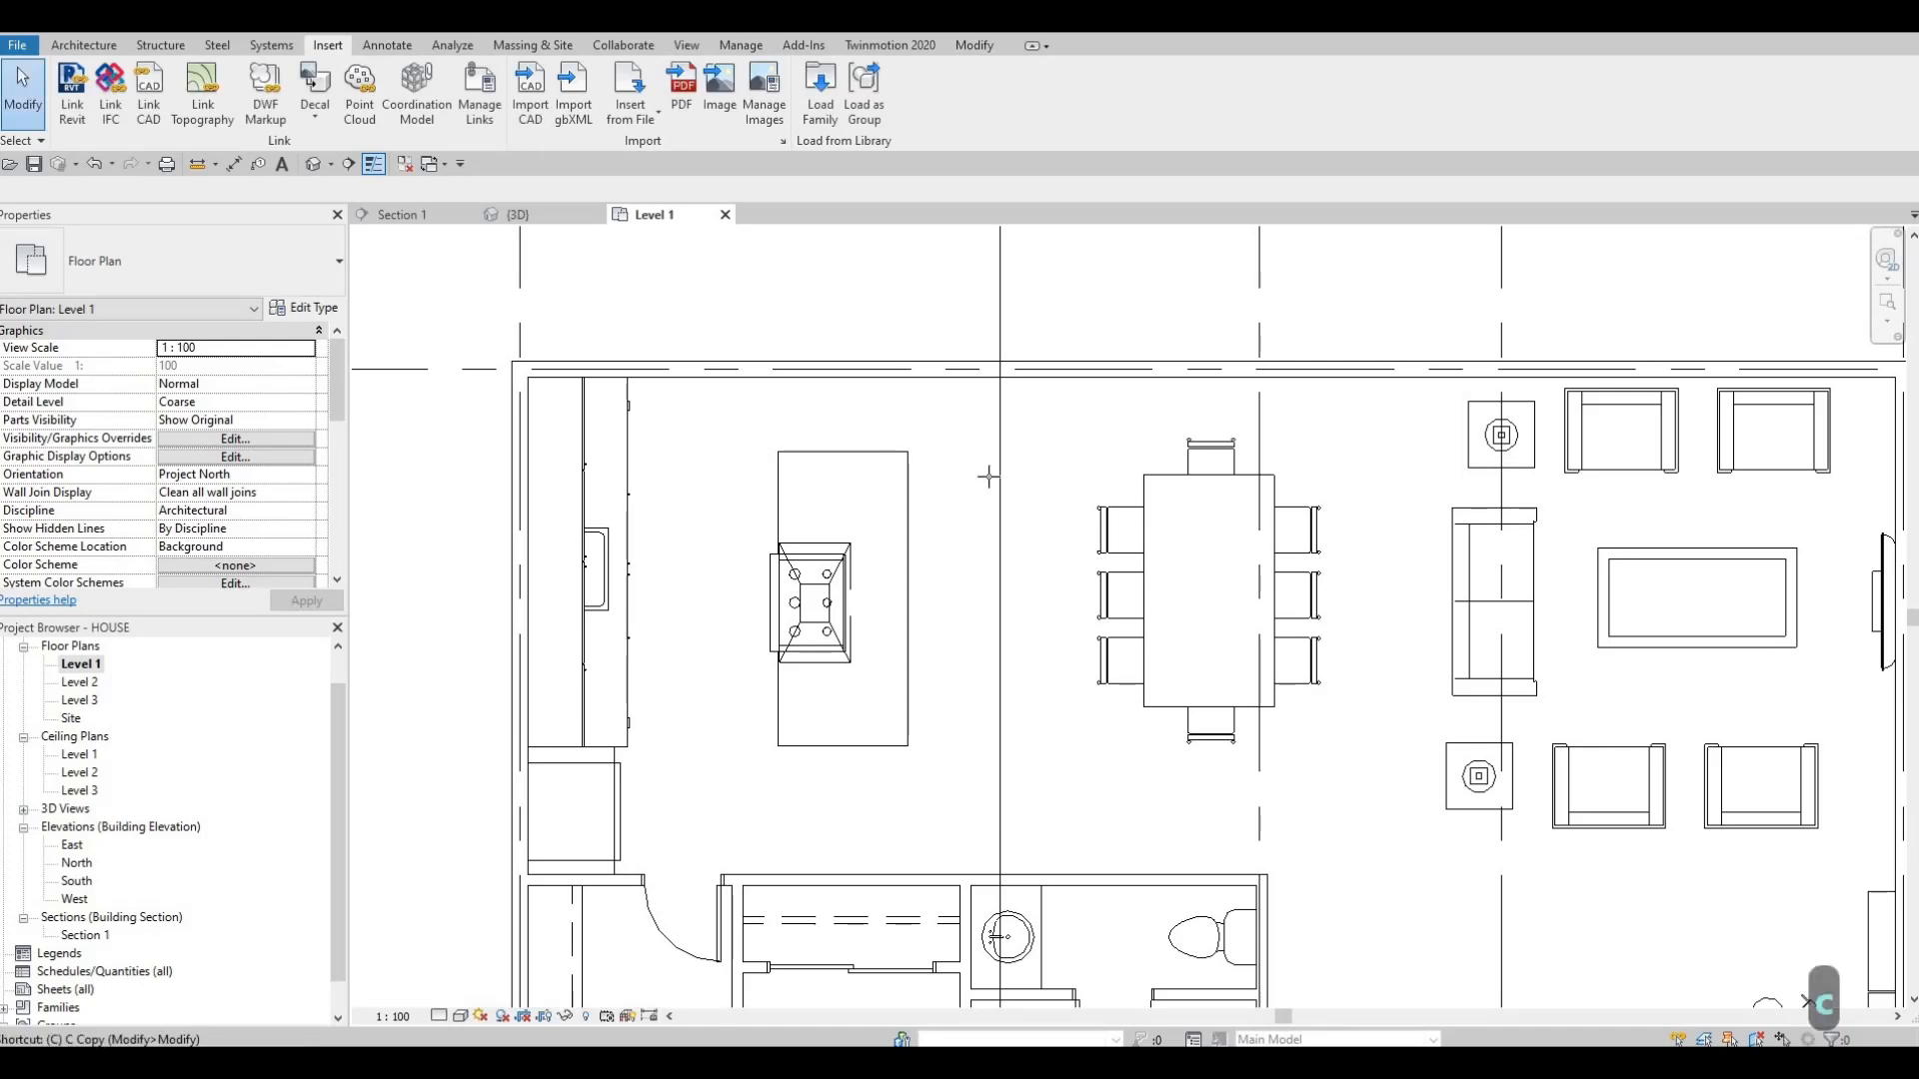
key("m")
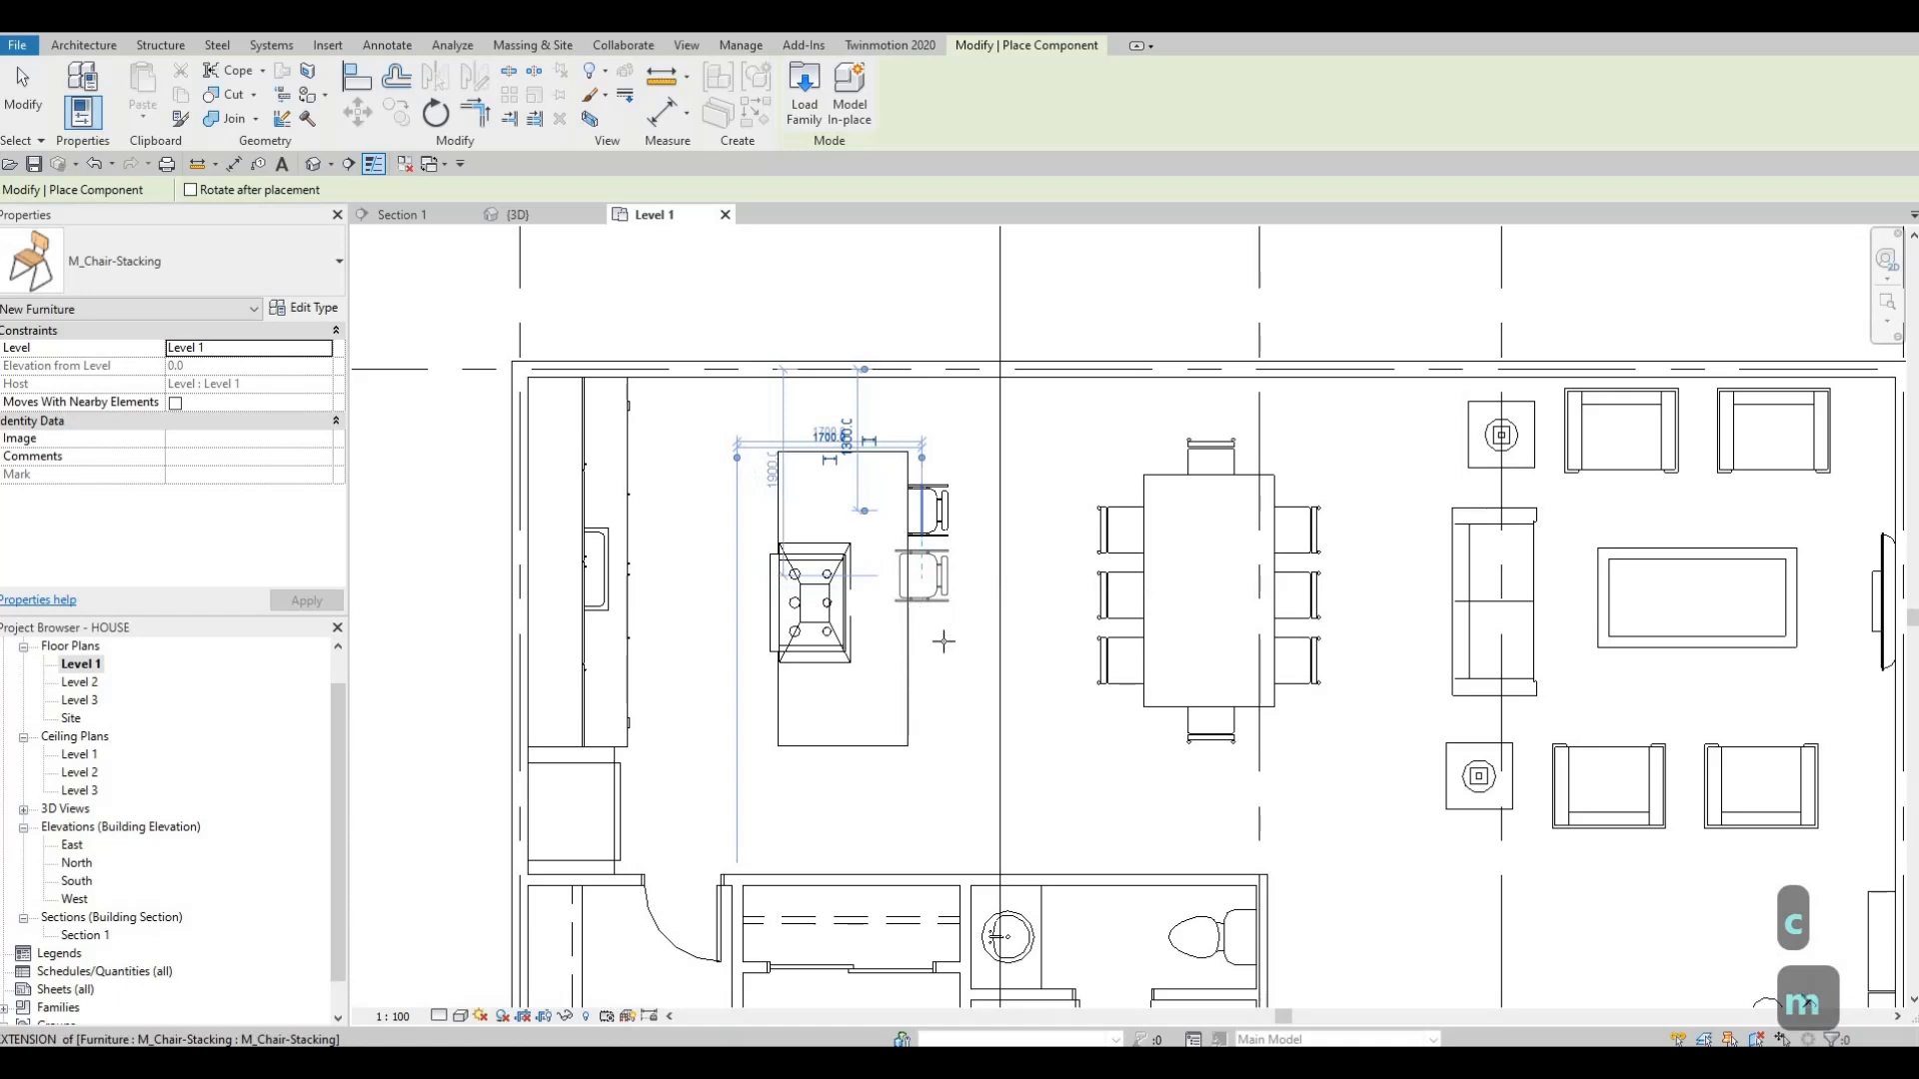
left_click(926, 580)
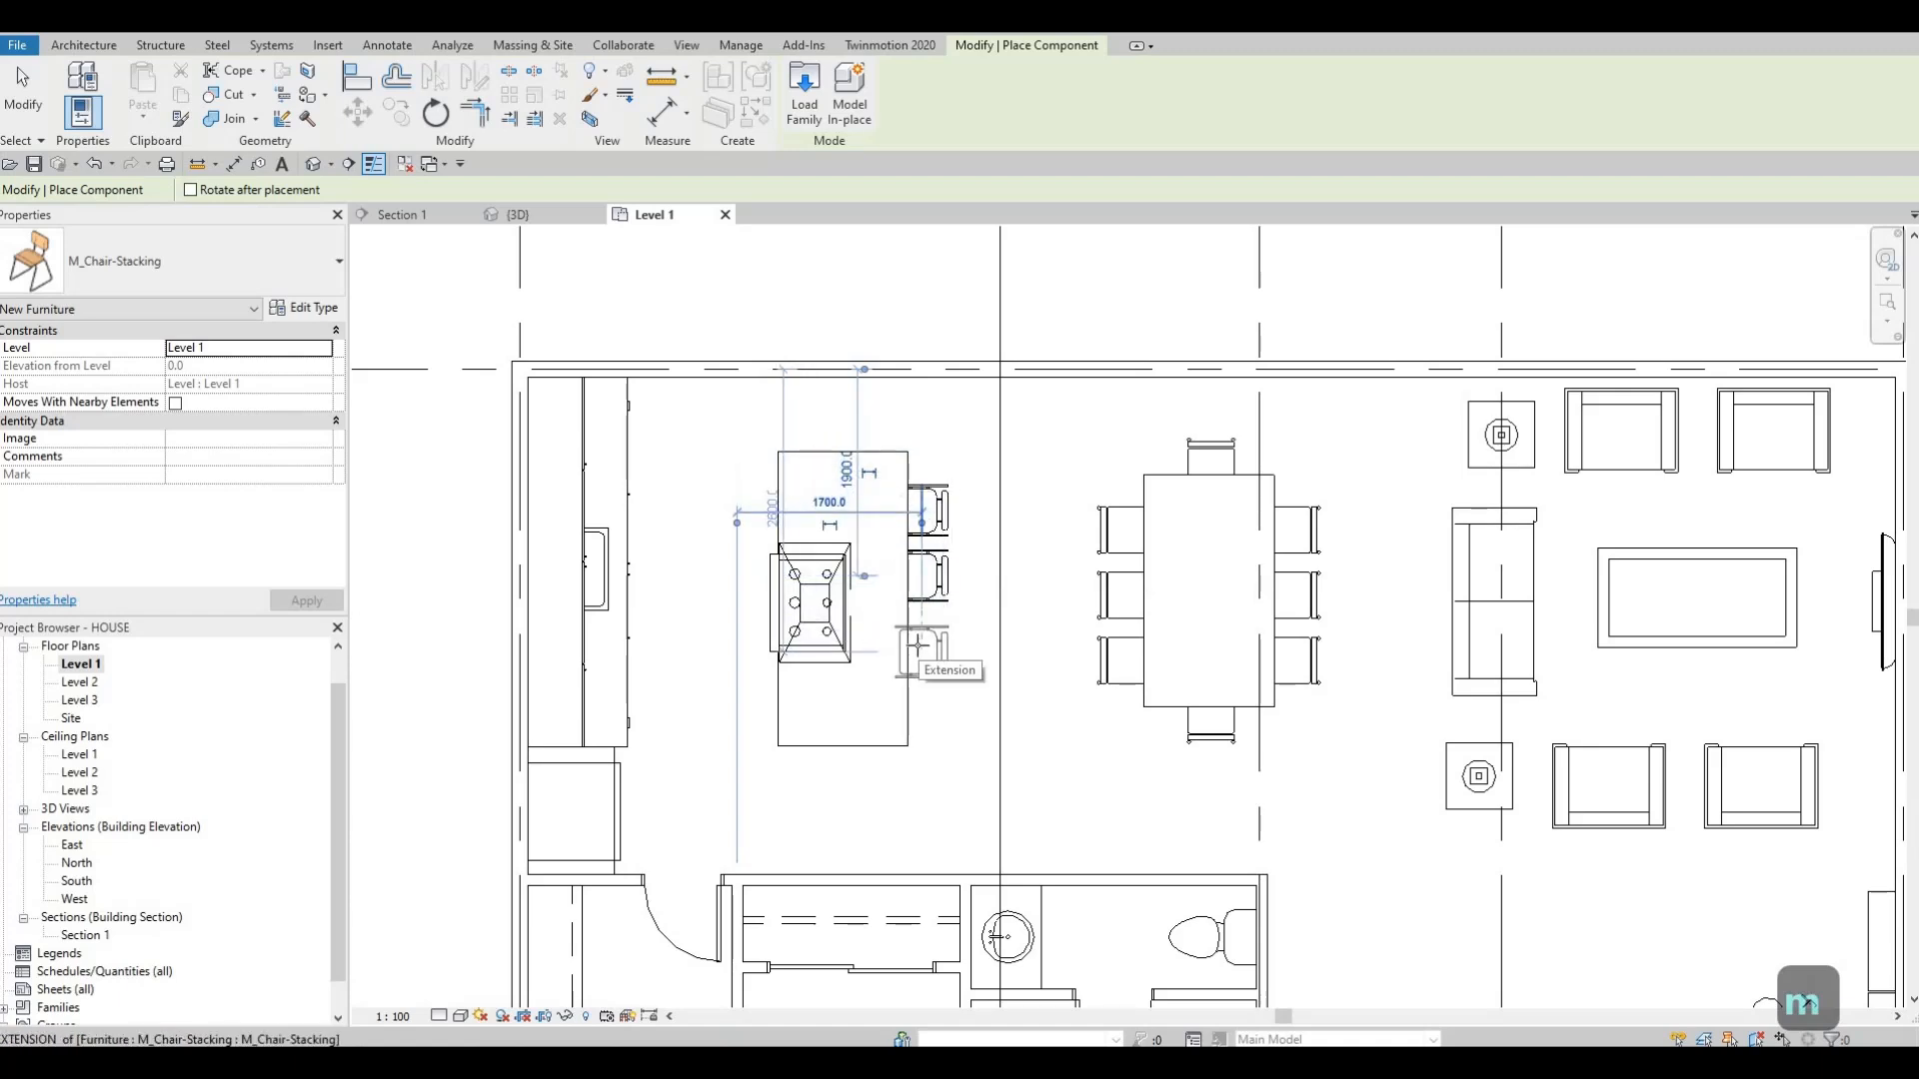
left_click(918, 645)
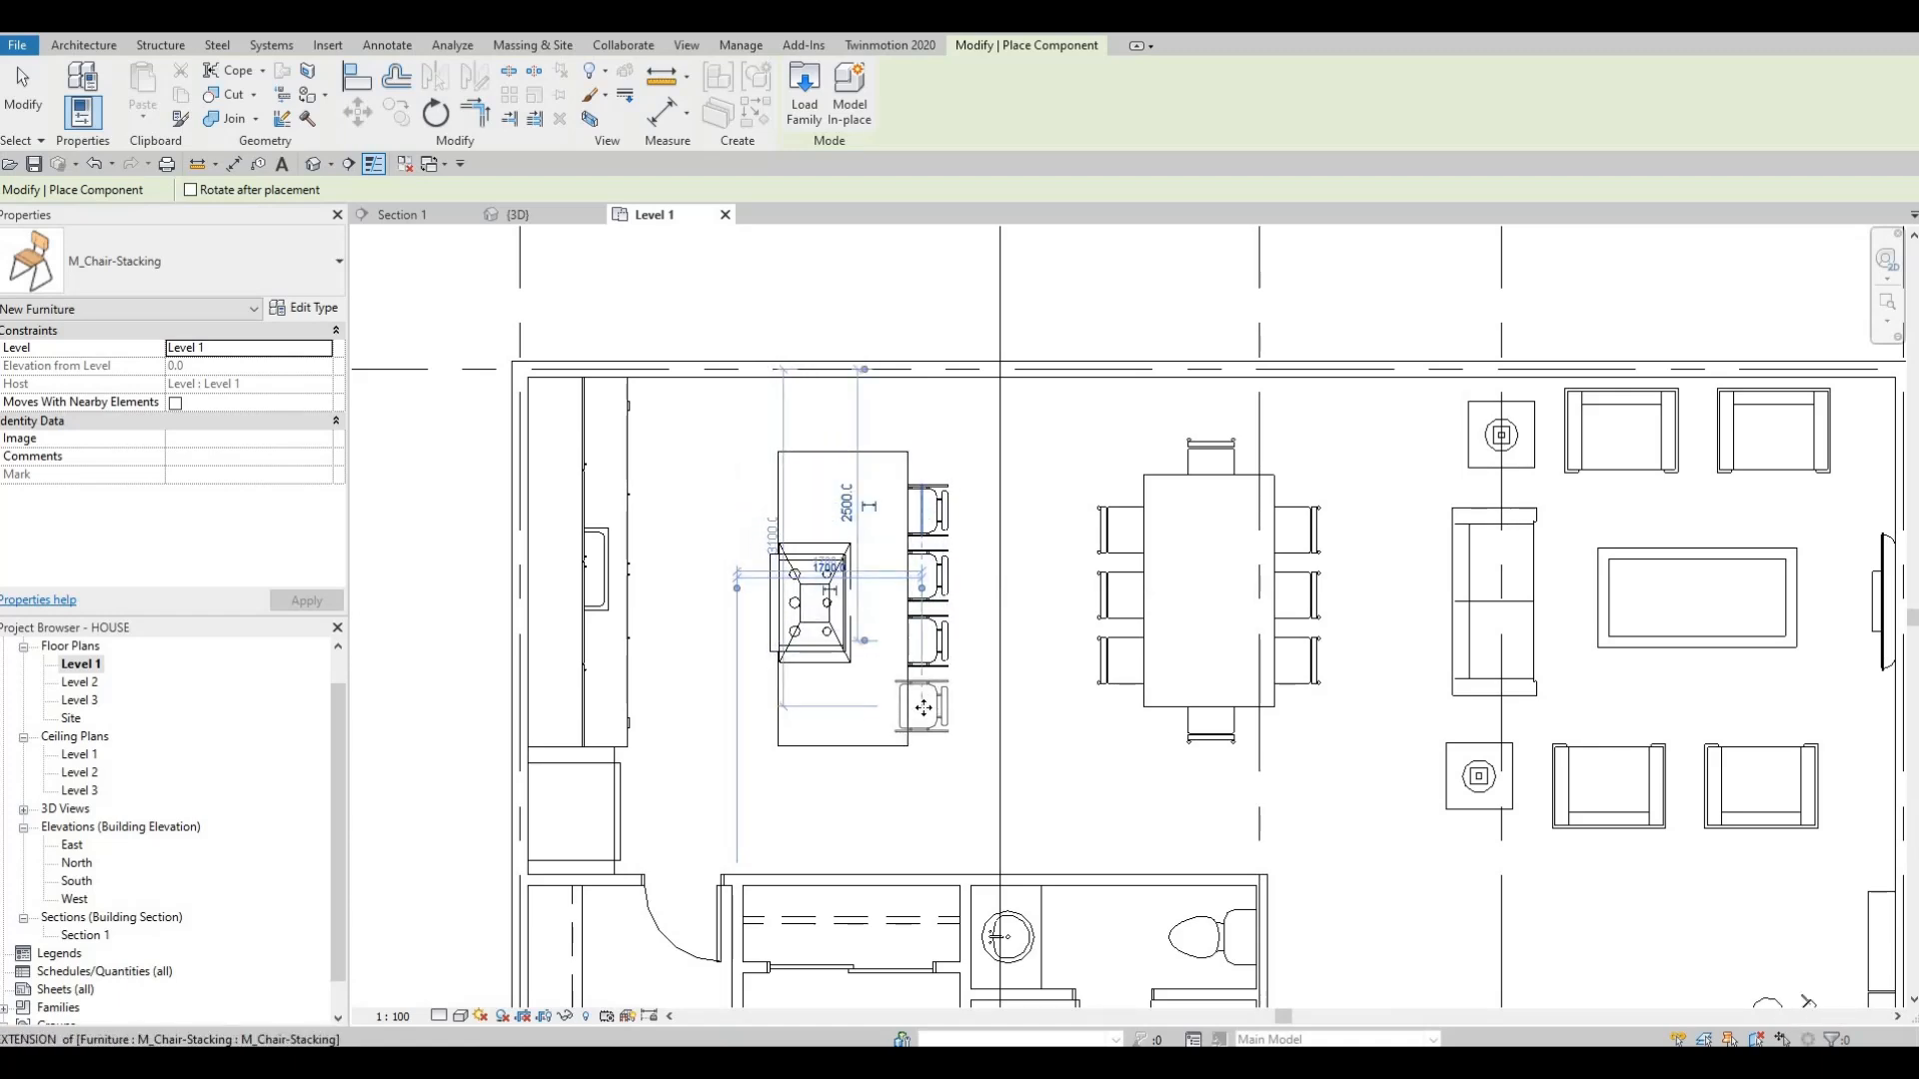
left_click(923, 707)
key("Escape")
key("Escape")
key("Escape")
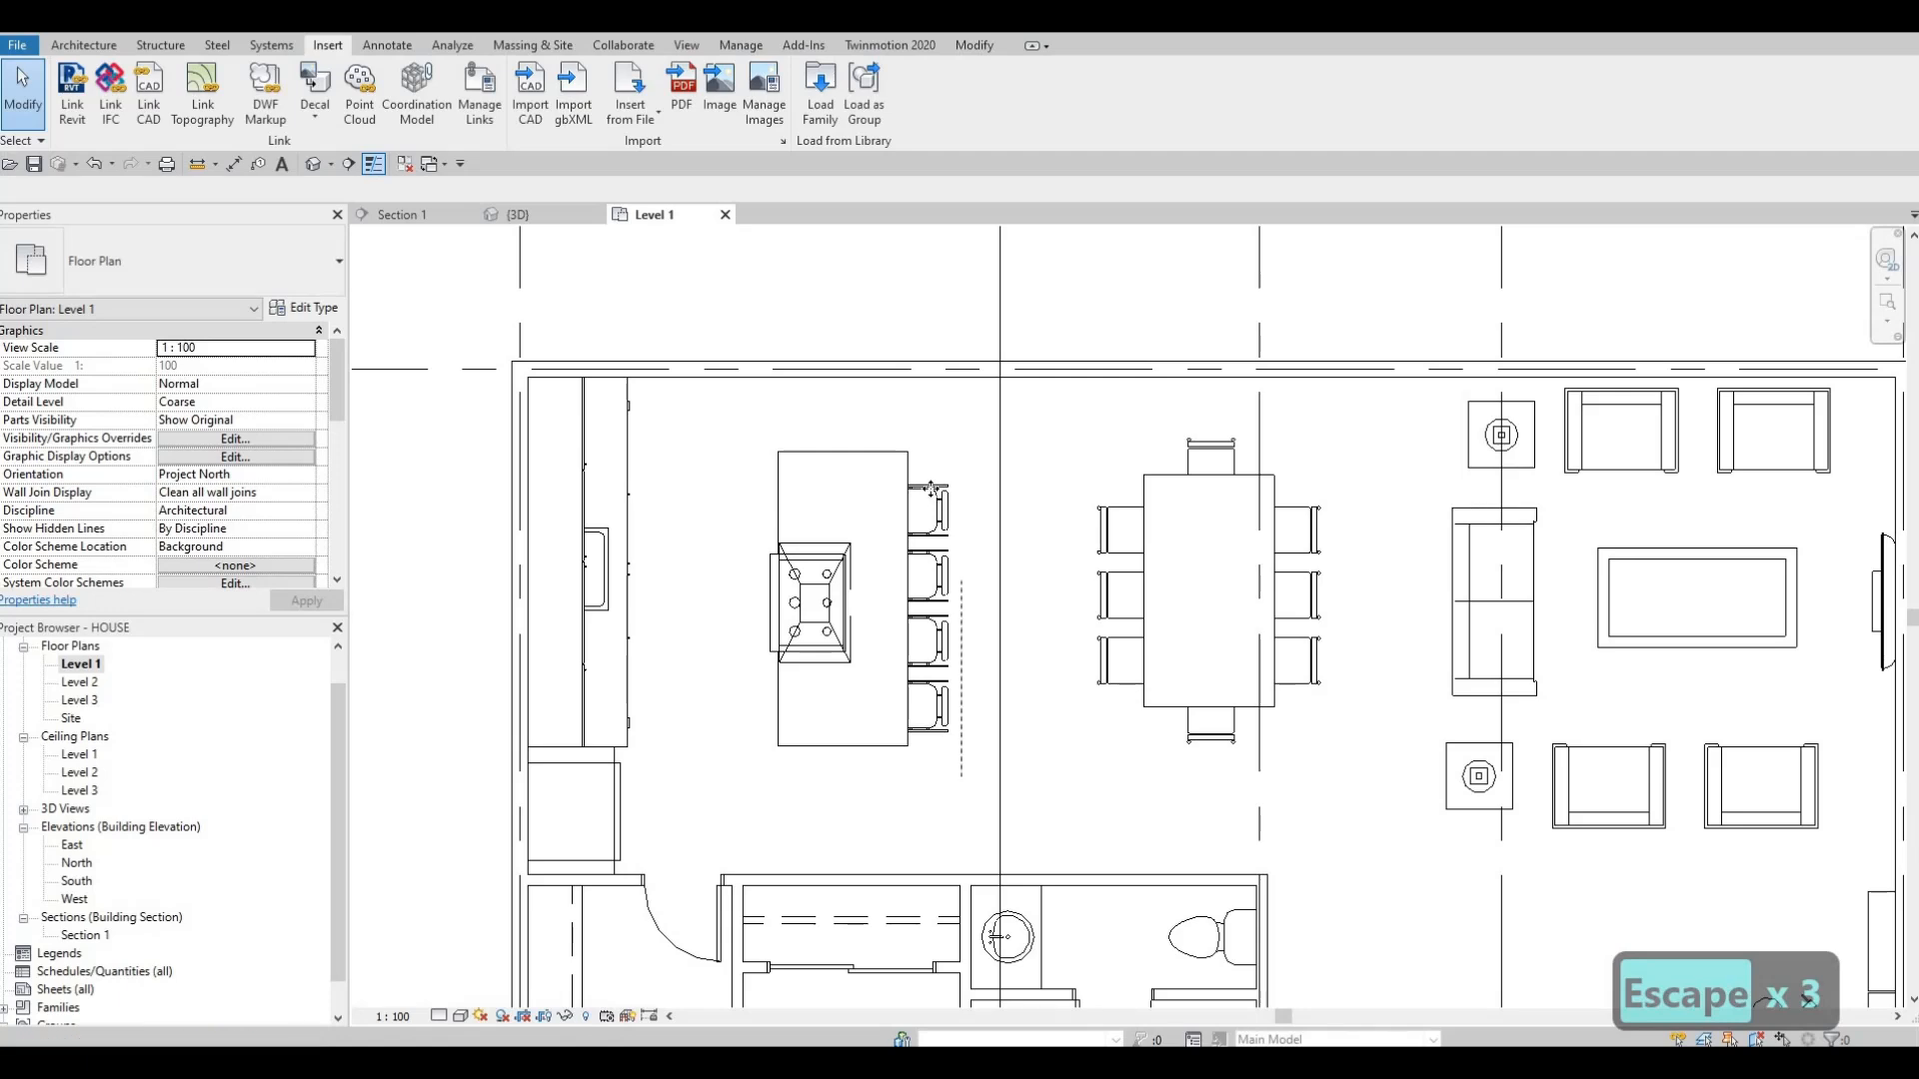
- Select the four island chairs and nudge them together three increments up in the plan
left_click_drag(930, 489, 932, 490)
key("Up")
key("Up")
key("Up")
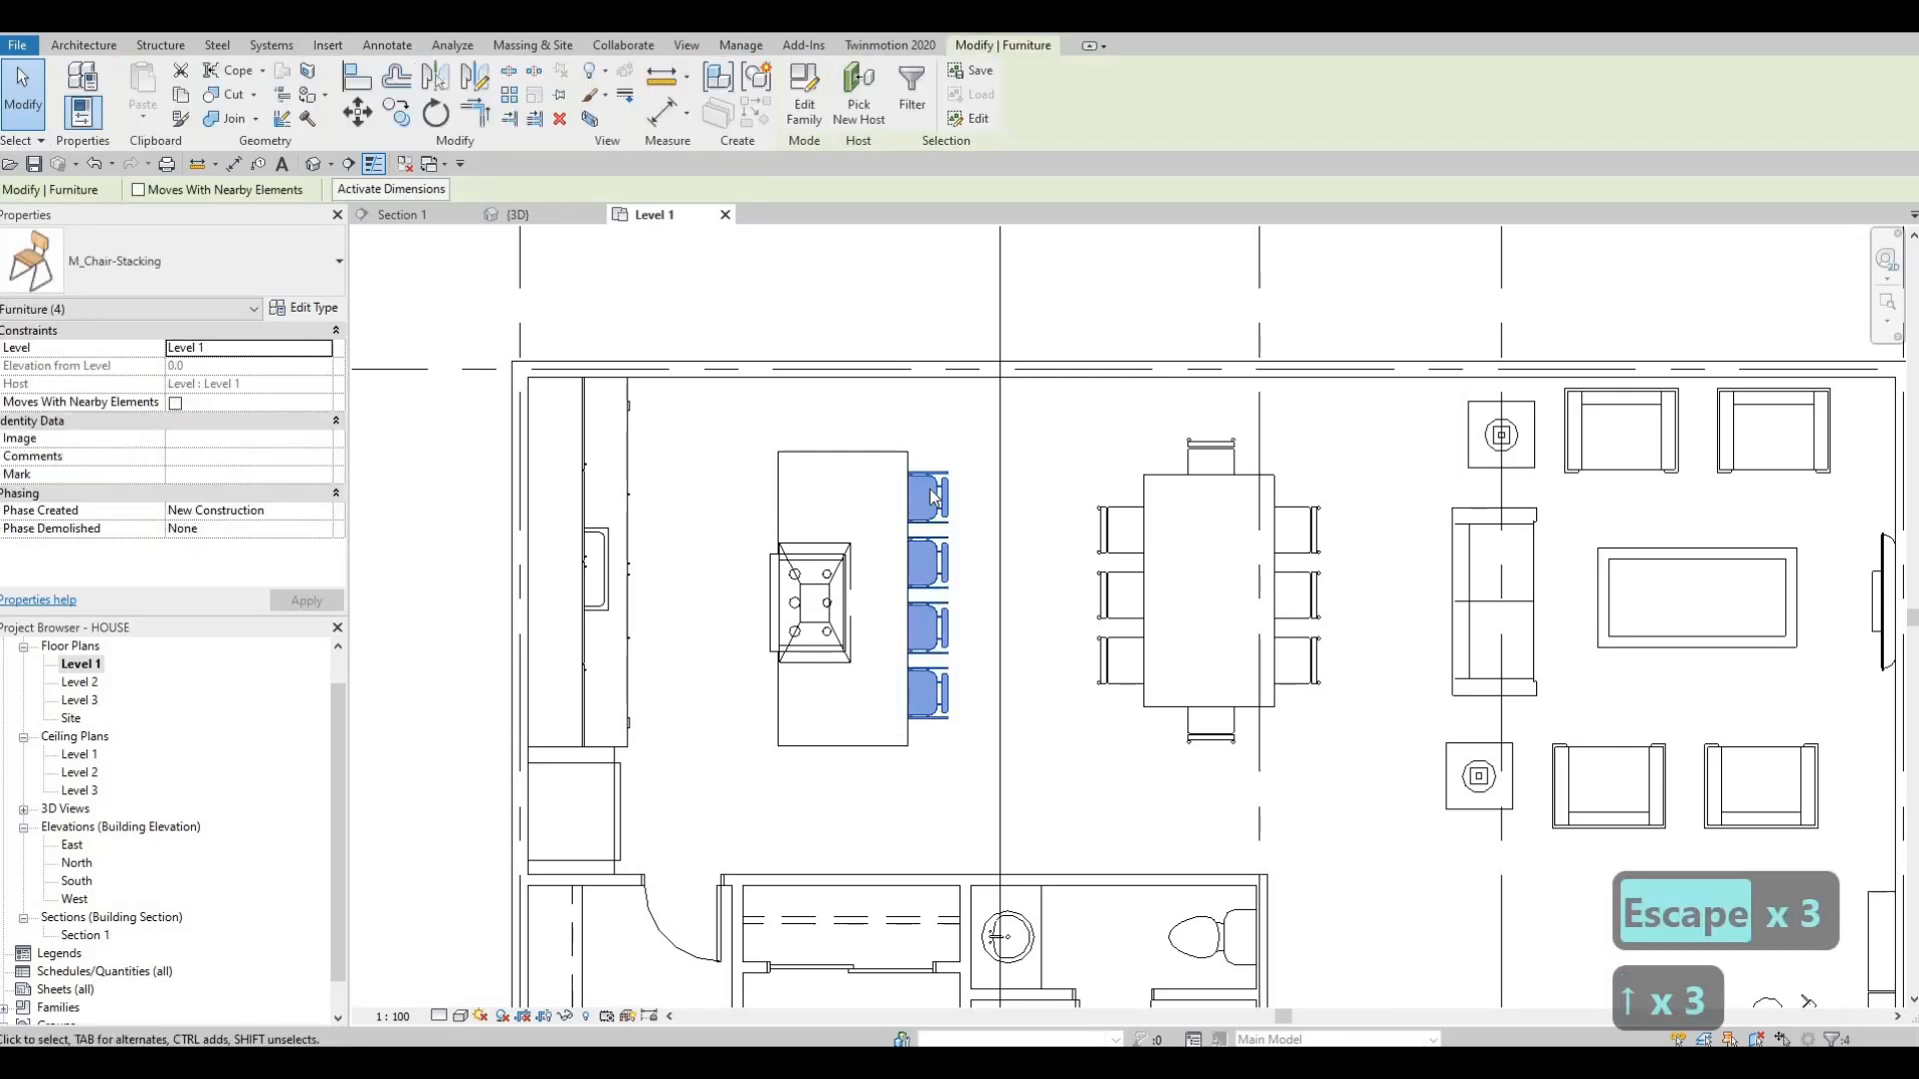
key("Escape")
key("Escape")
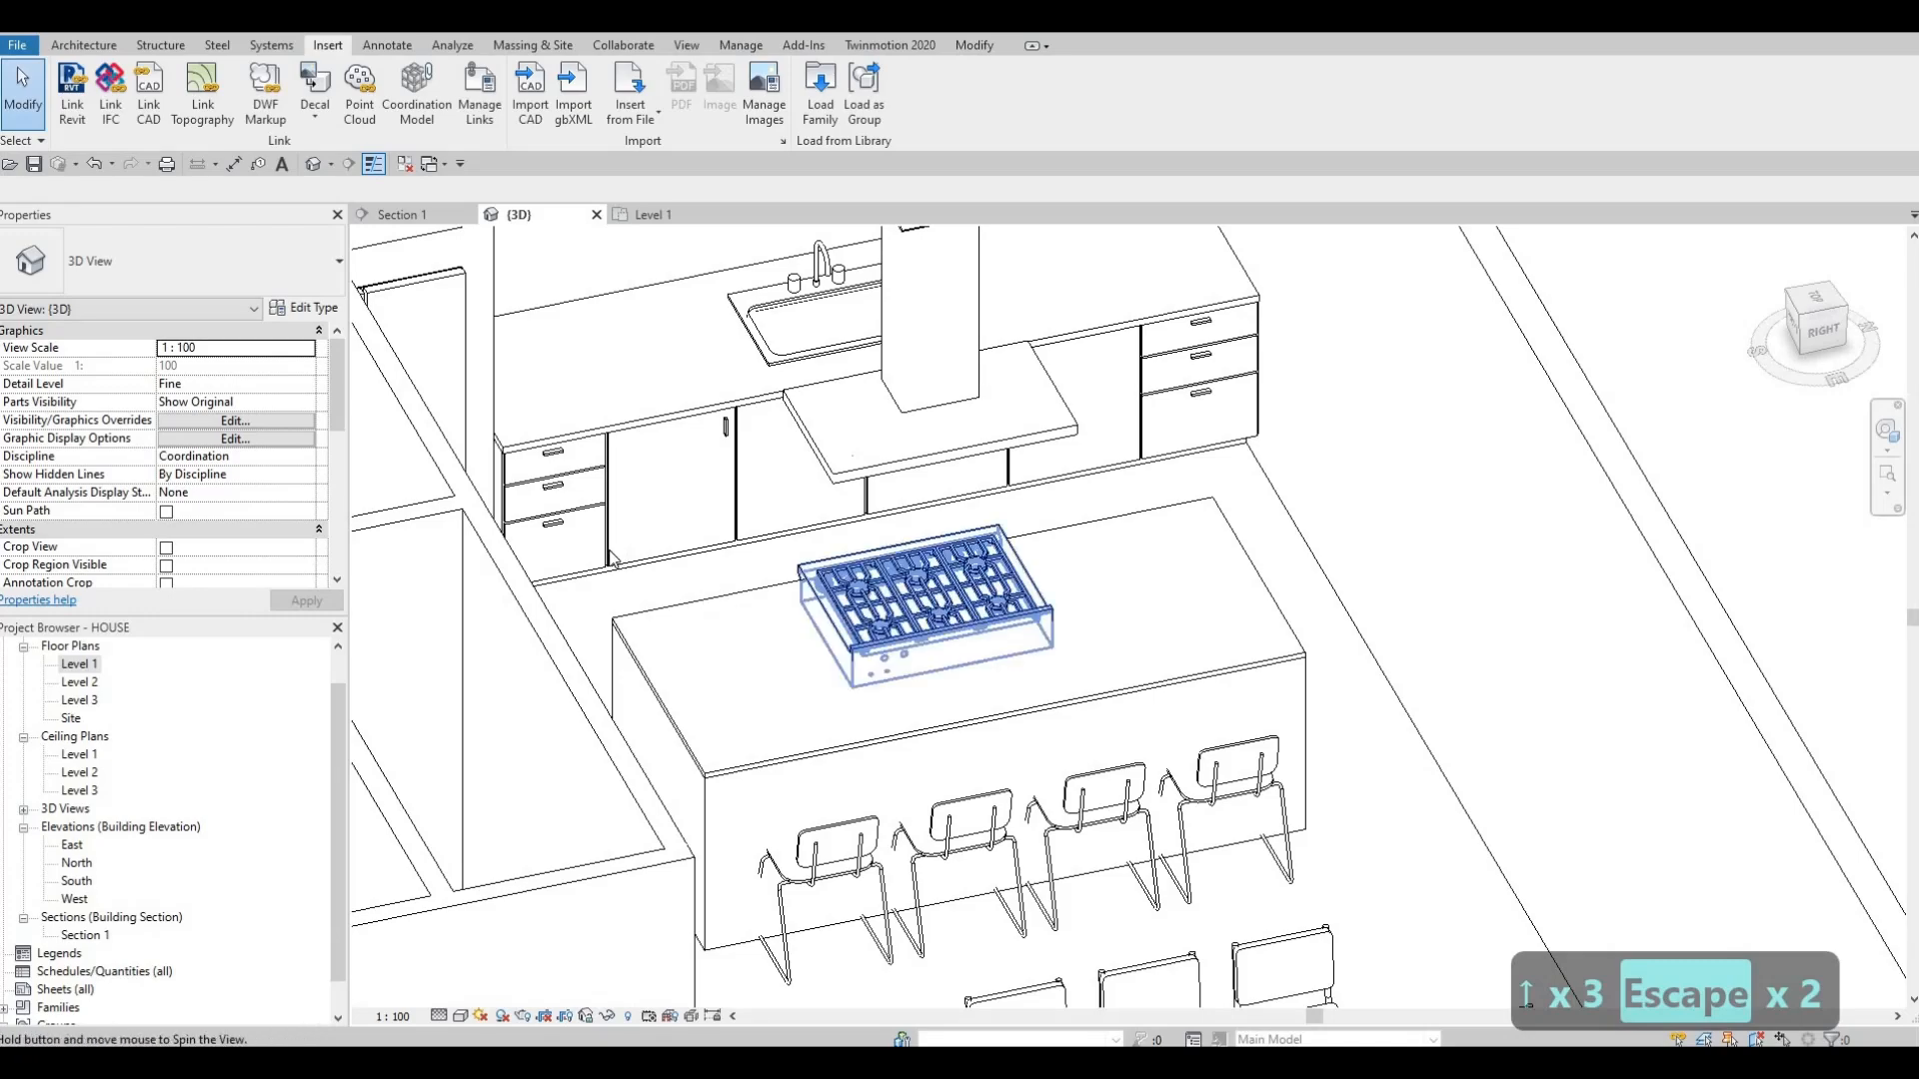
- Examine the kitchen island, rangetop, vent hood and chairs from several angles in the 3D view
middle_click_drag(868, 591, 764, 570, "shift")
middle_click_drag(764, 570, 710, 719)
scroll(766, 689, "down", 1)
scroll(713, 719, "down", 1)
scroll(720, 725, "up", 1)
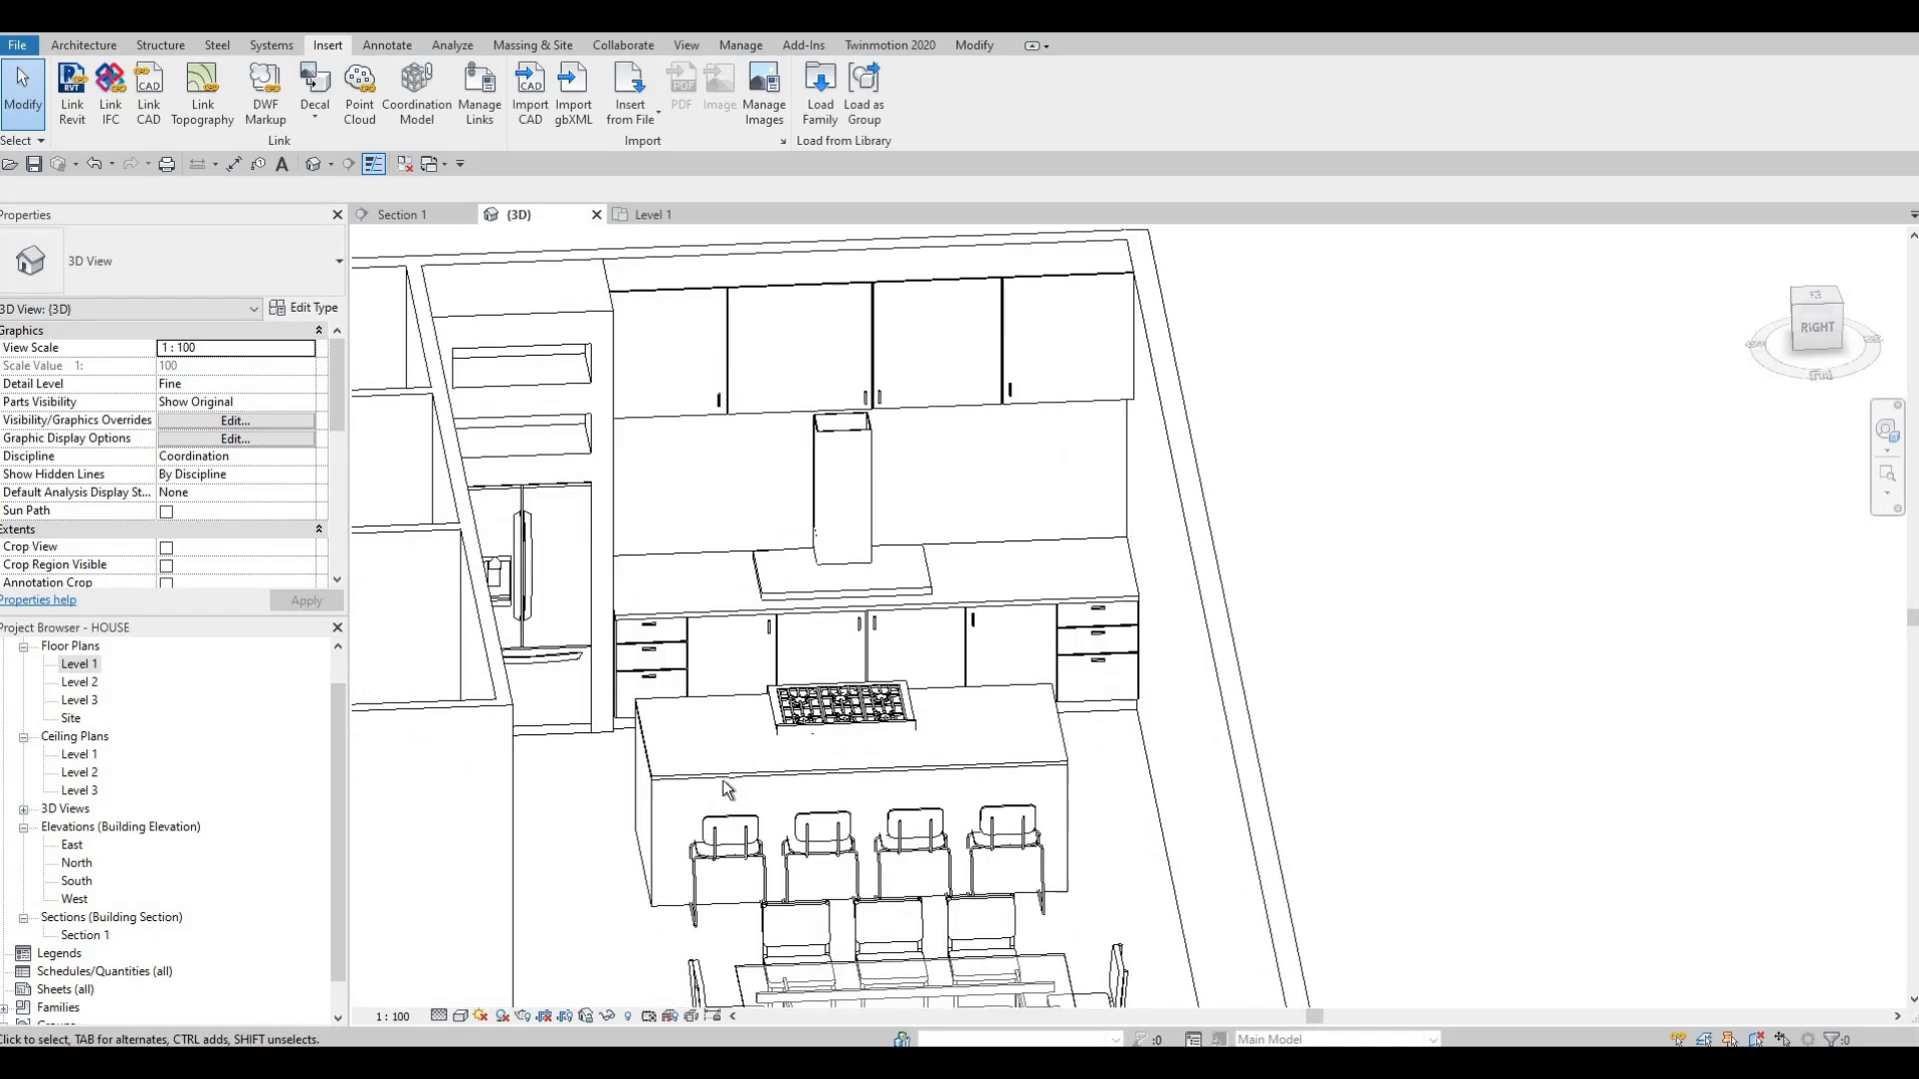
middle_click_drag(727, 790, 995, 739, "shift")
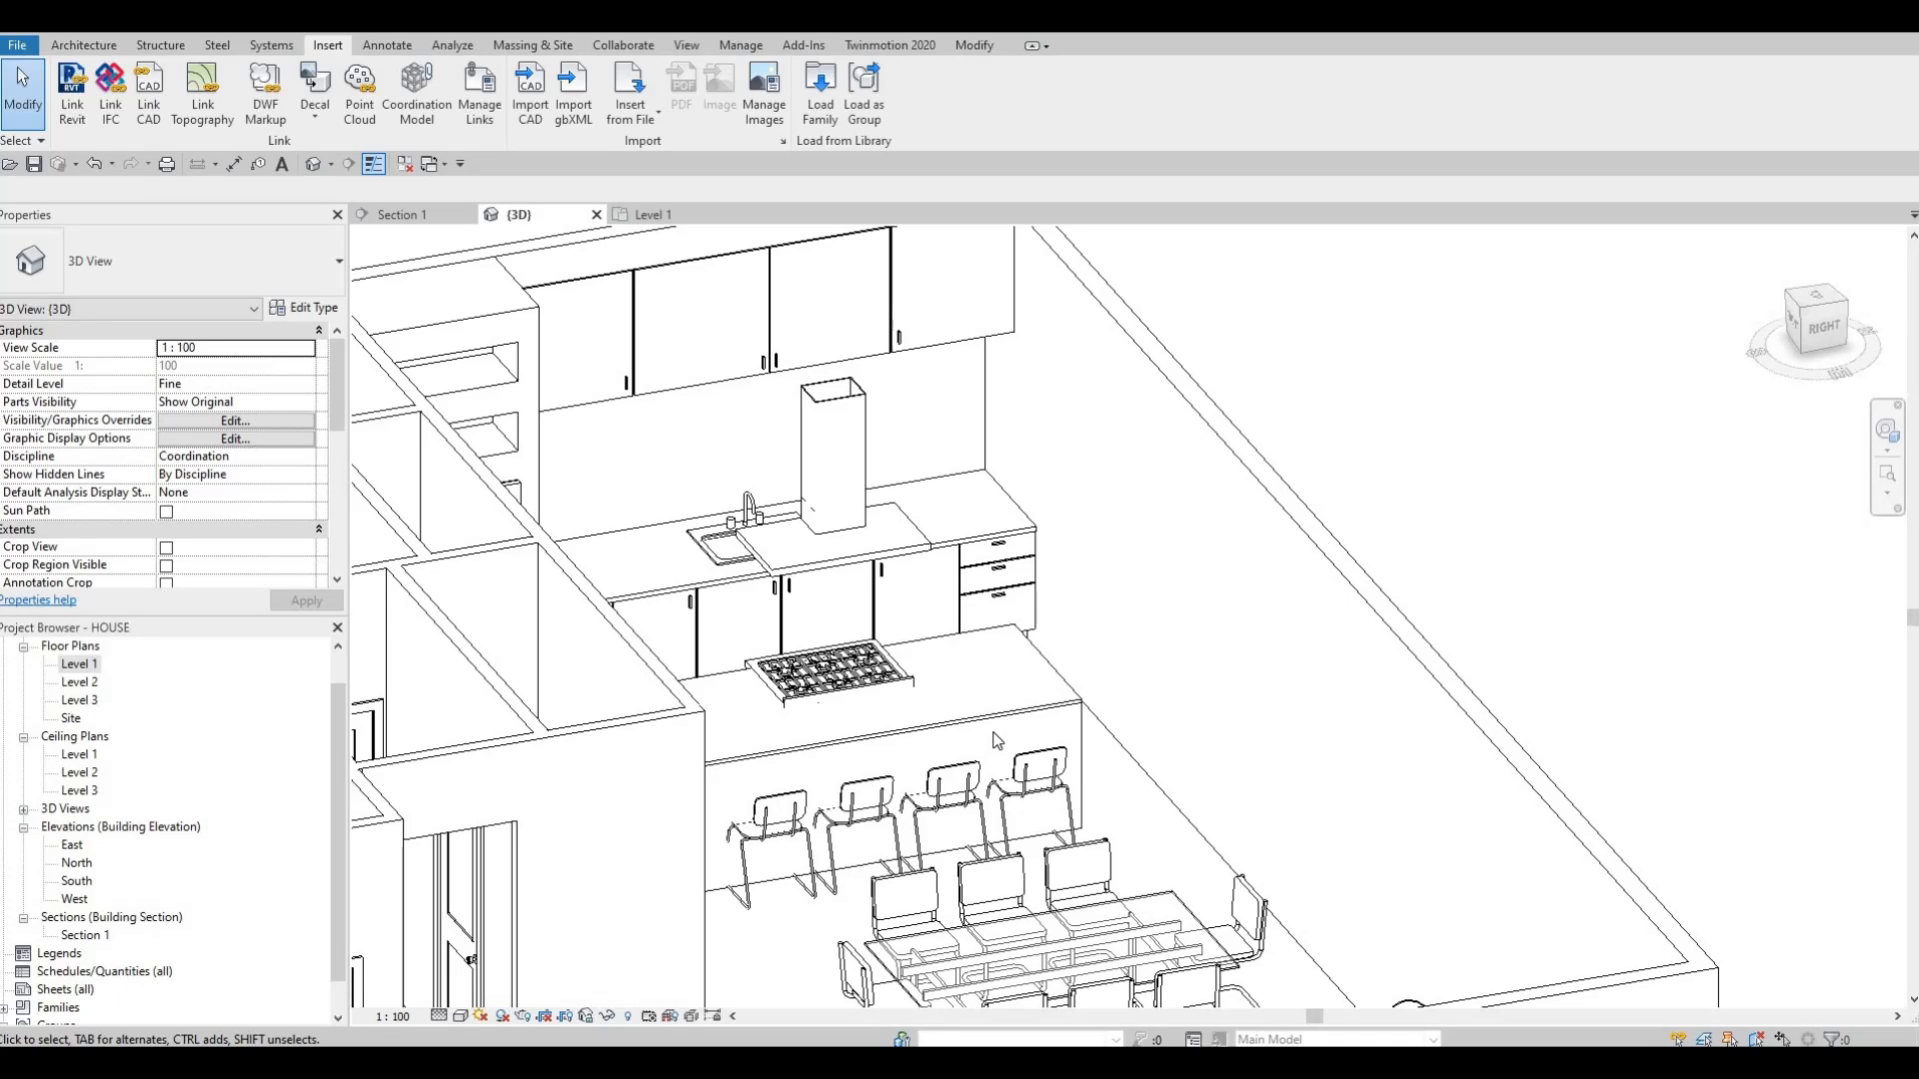
mouse_move(961, 752)
middle_mouse_down("shift")
mouse_move(933, 750)
mouse_move(967, 757)
middle_mouse_up("shift")
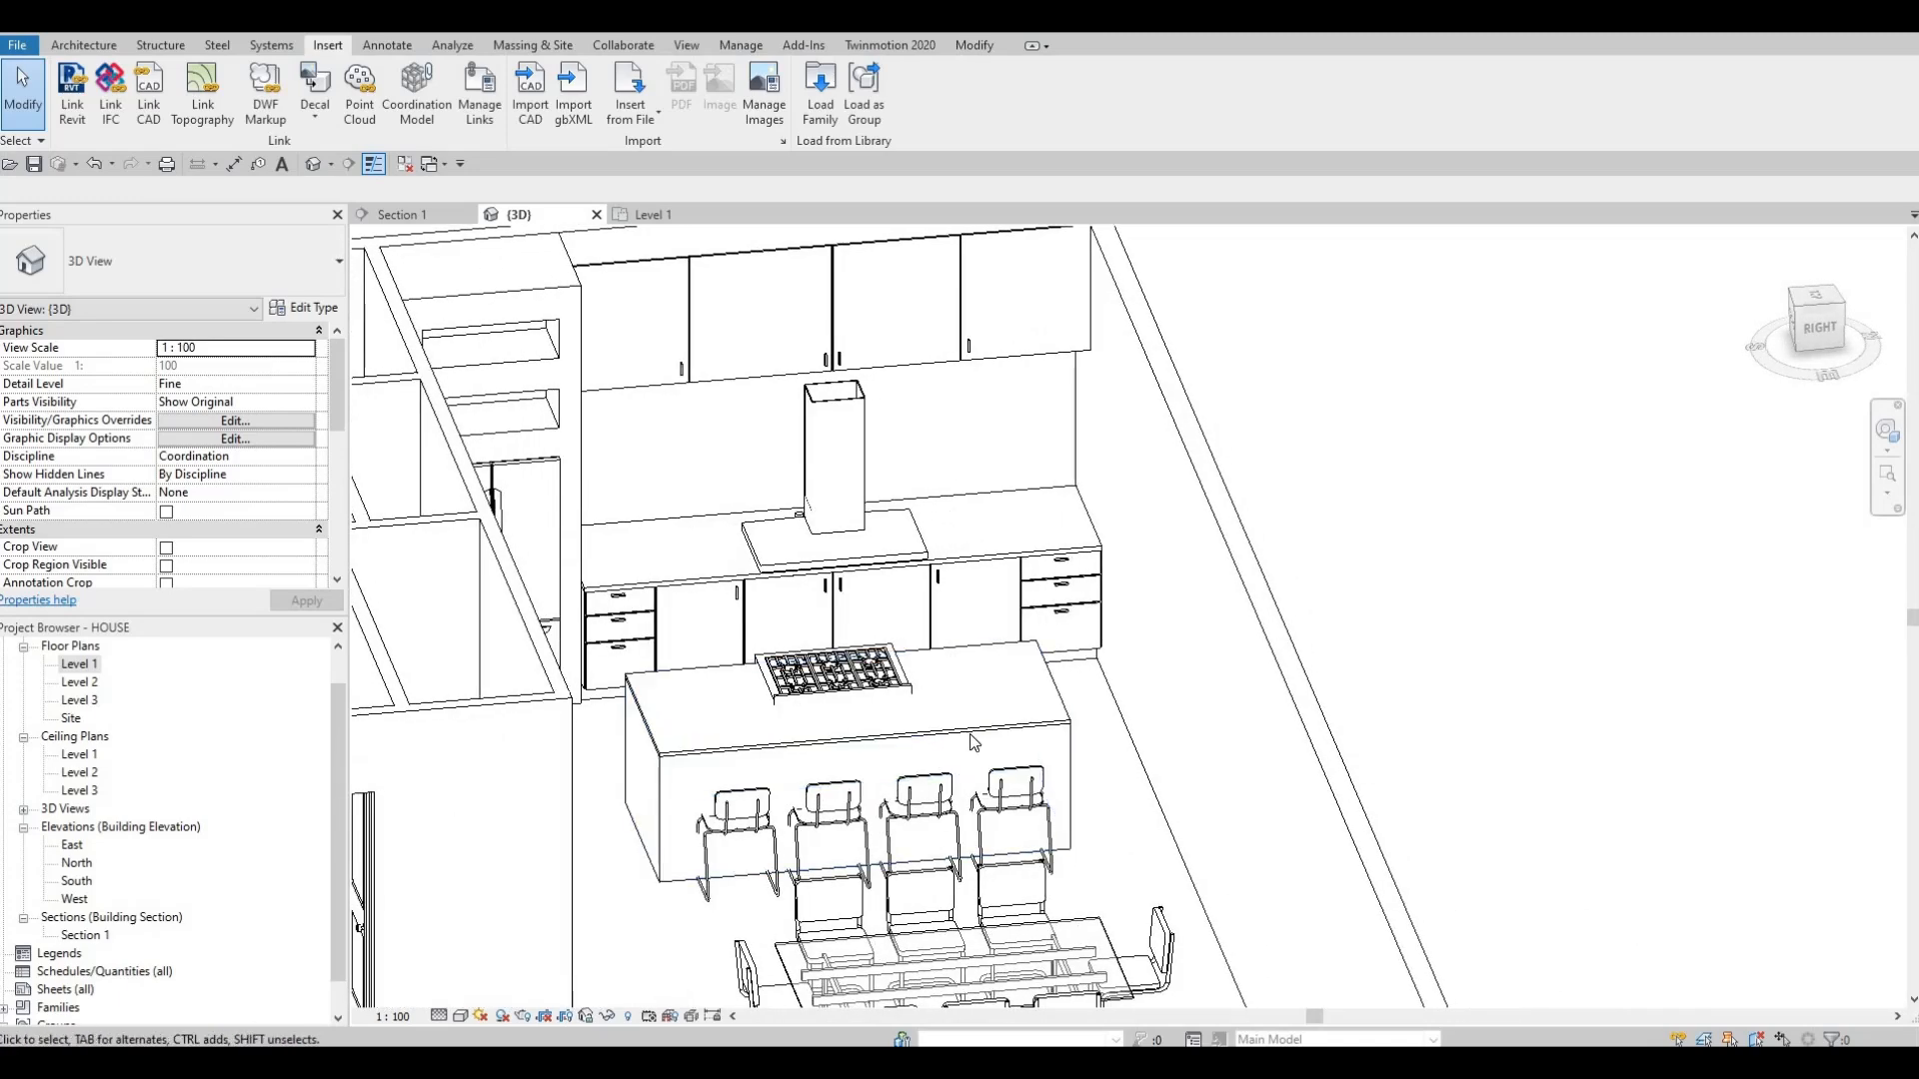